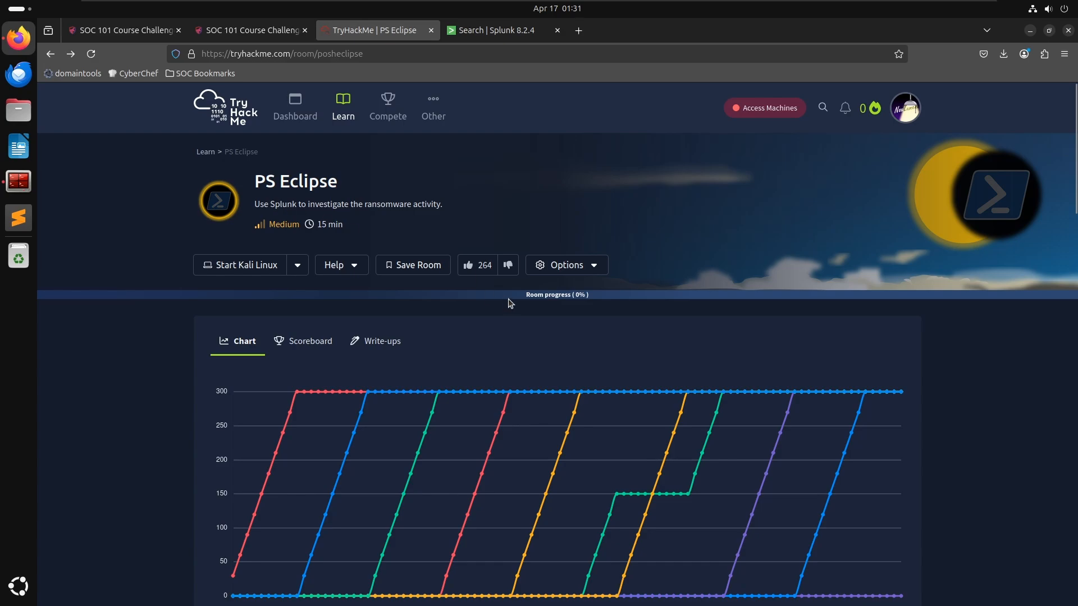
- Search all events in index="main" in Splunk
scroll(507, 301, "down", 5)
scroll(241, 348, "down", 6)
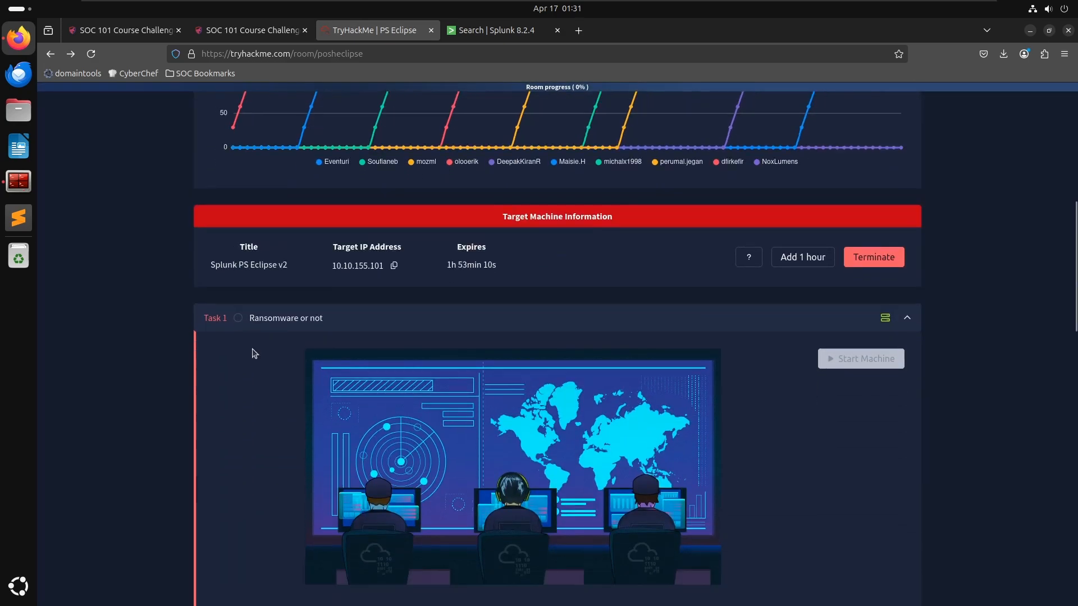
left_click(482, 30)
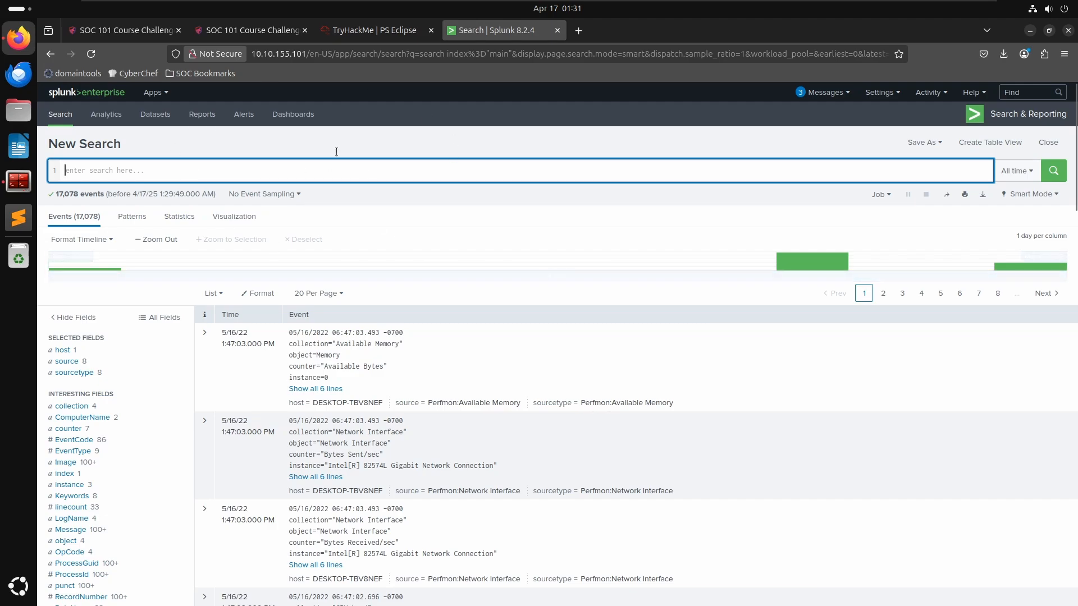
type("index")
key("BackSpace")
key("BackSpace")
key("BackSpace")
key("BackSpace")
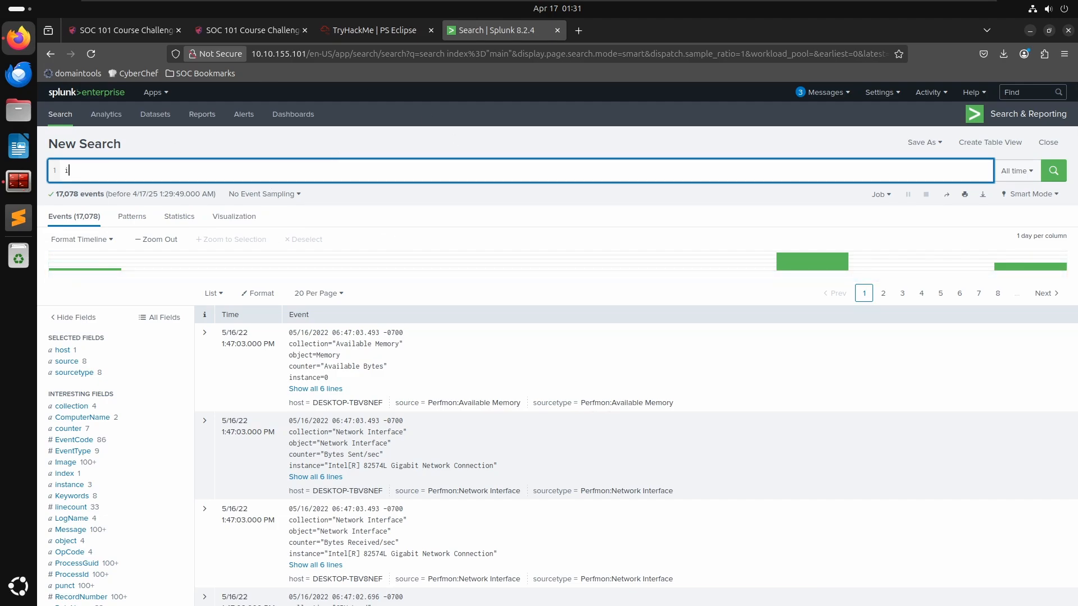
type("ndex=")
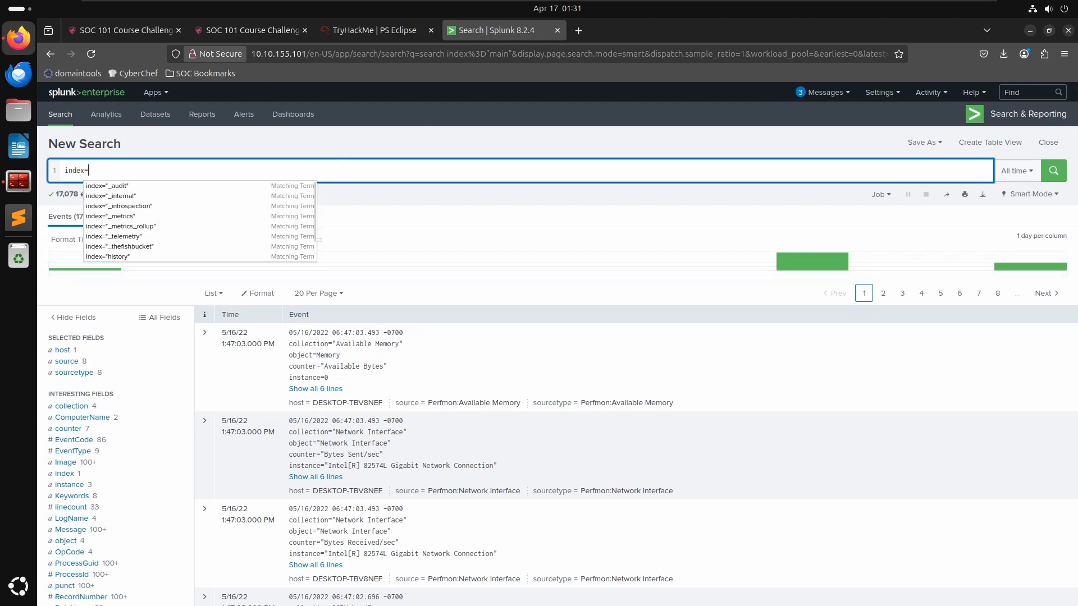
type("\"main\"")
key("Return")
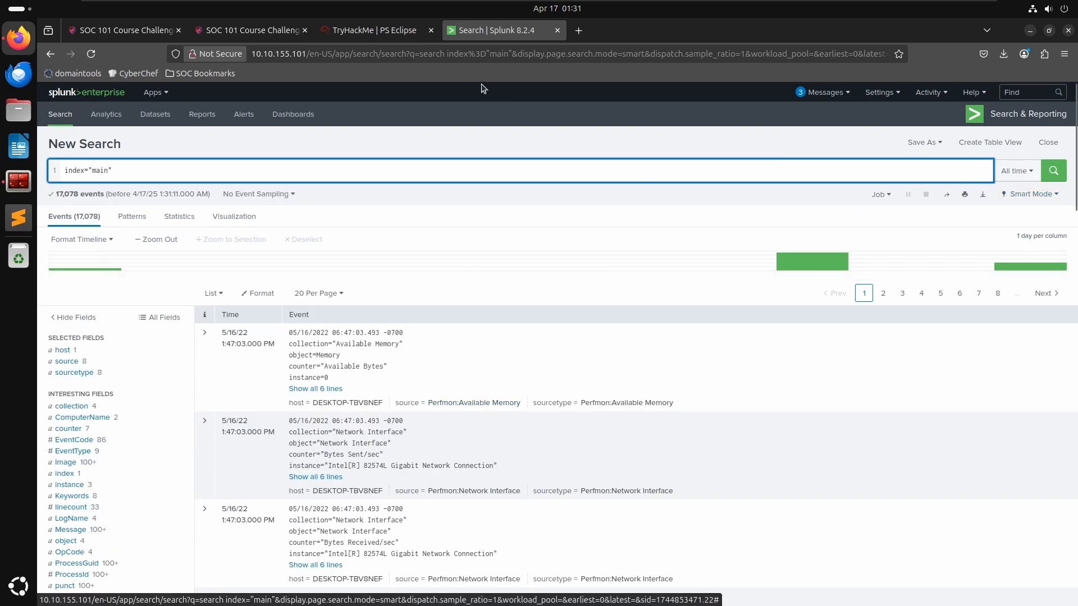
- Read the scenario and questions in the PS Eclipse room task
left_click(346, 31)
scroll(134, 349, "down", 5)
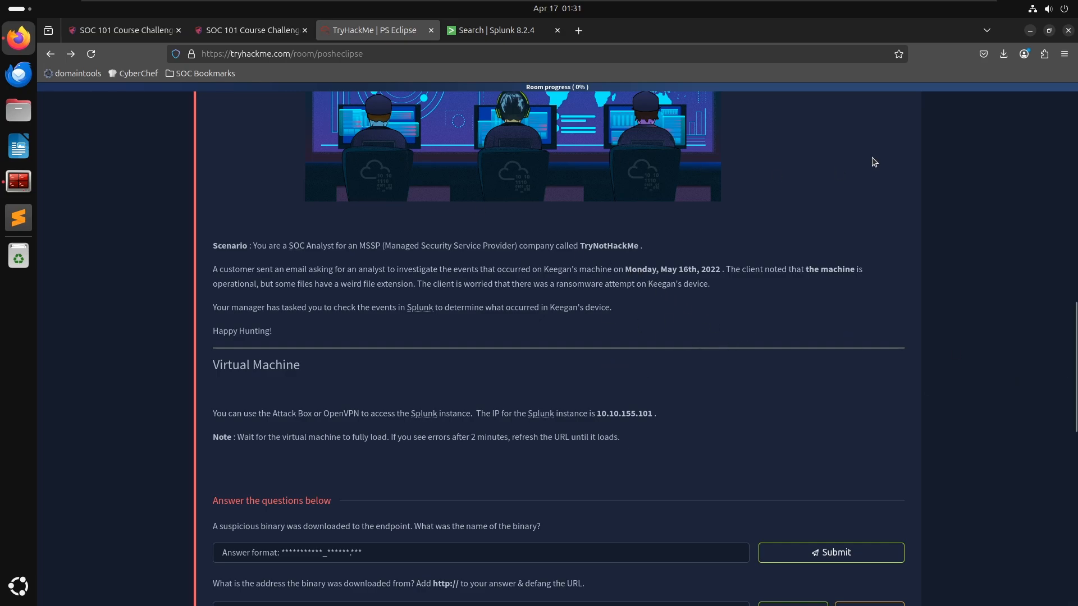
left_click(494, 31)
- Switch the search time picker to a Date & Time Range set to Between
left_click(1008, 170)
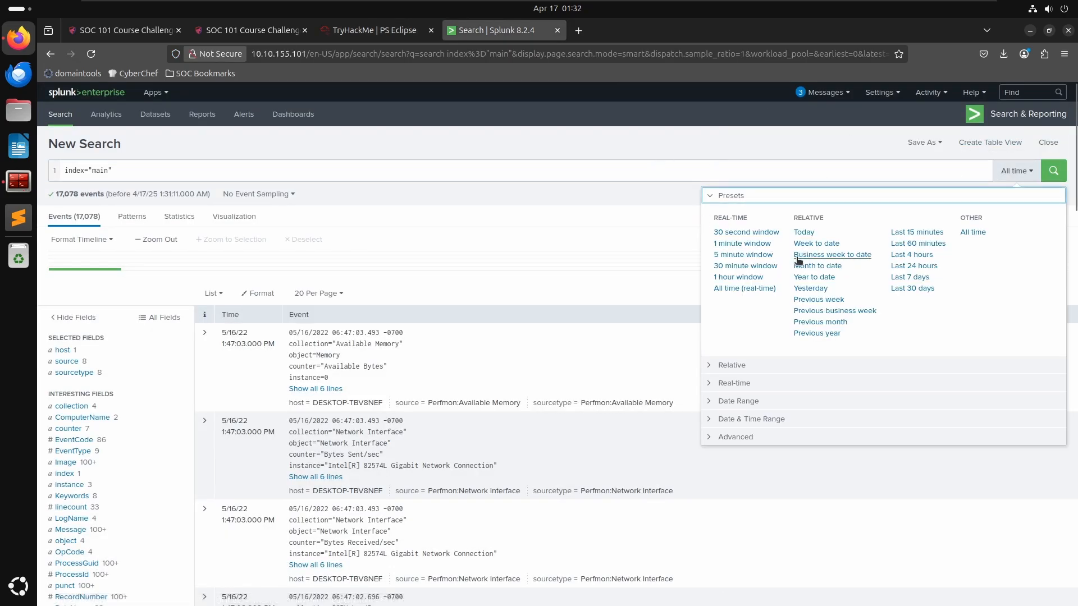
left_click(736, 365)
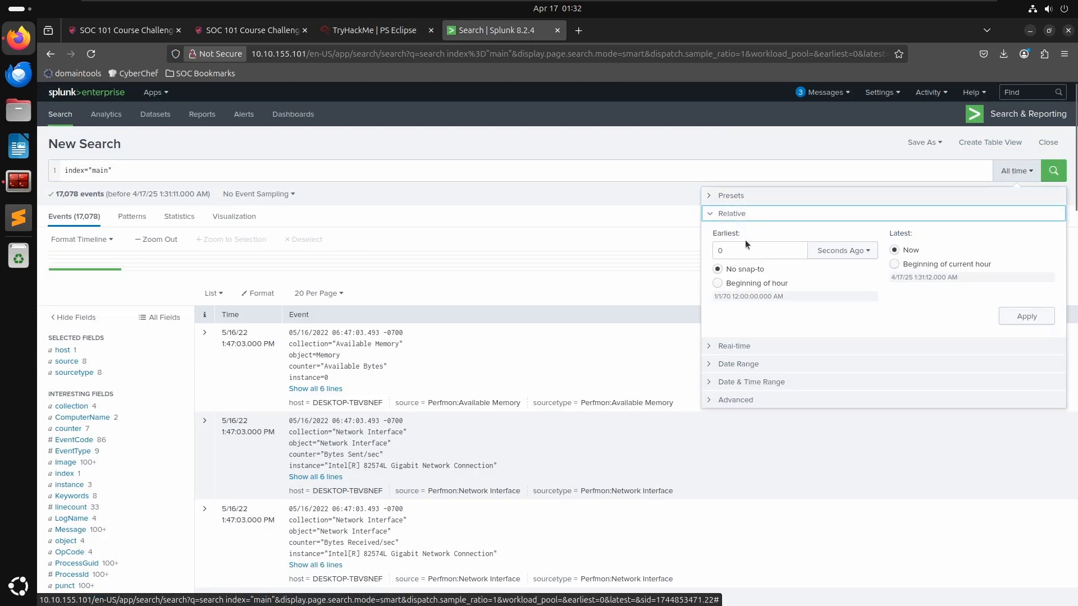
left_click(745, 364)
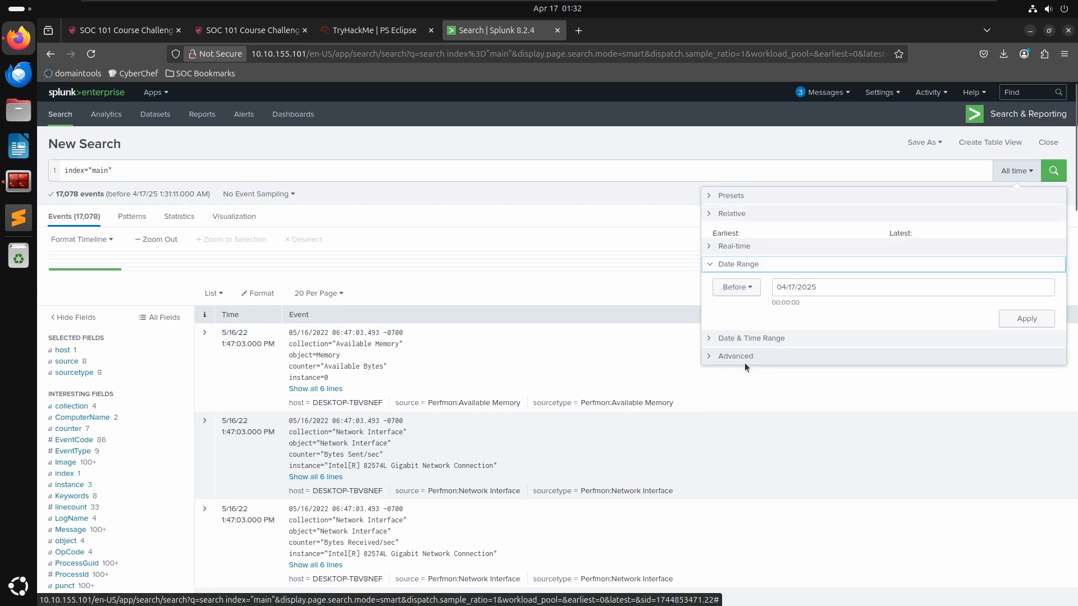
left_click(751, 334)
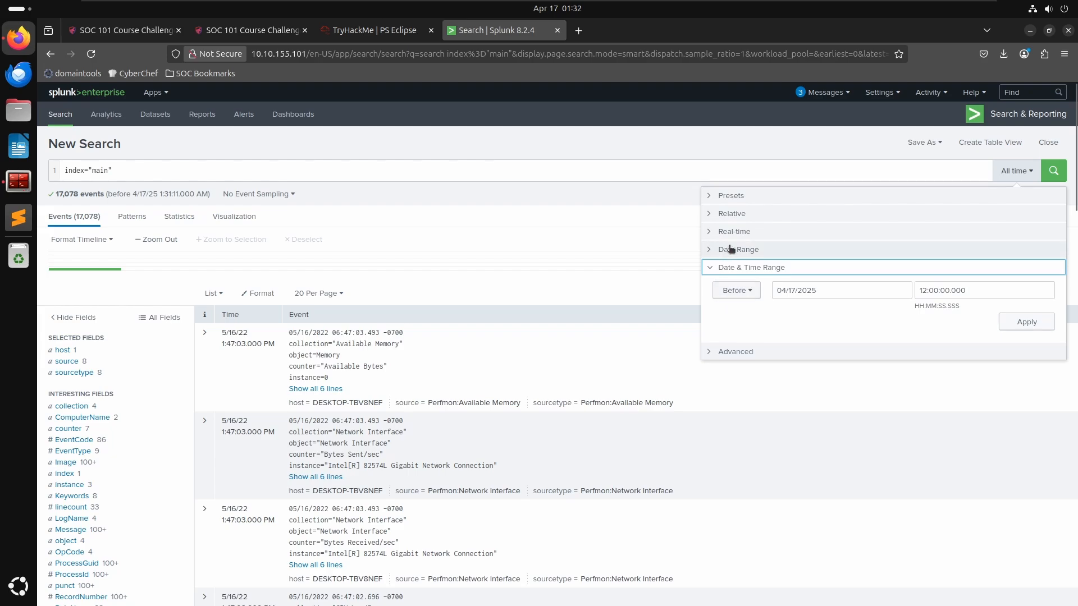
left_click(739, 214)
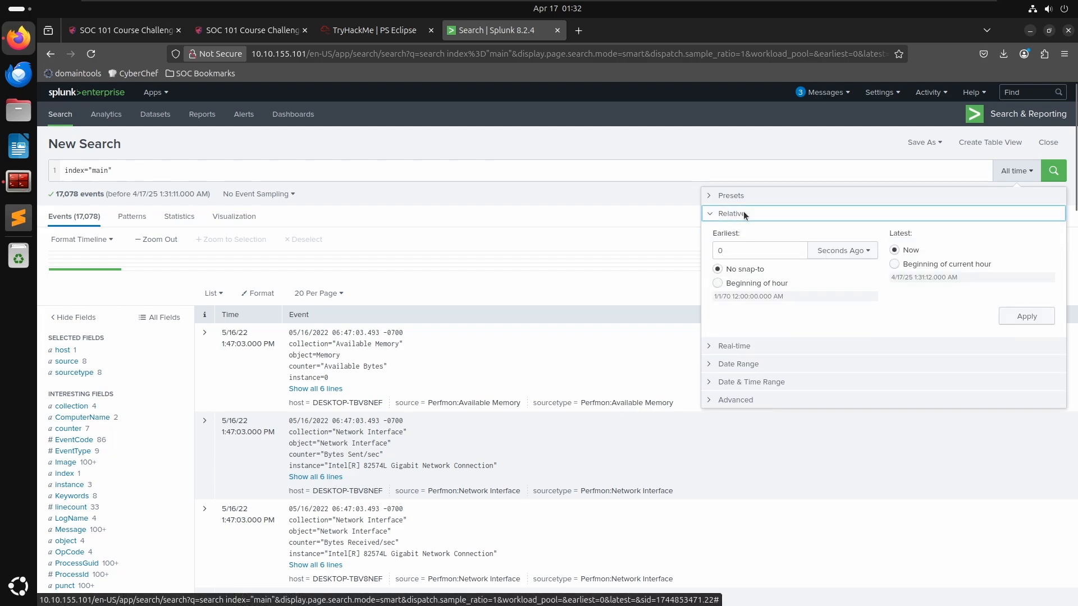
left_click(748, 196)
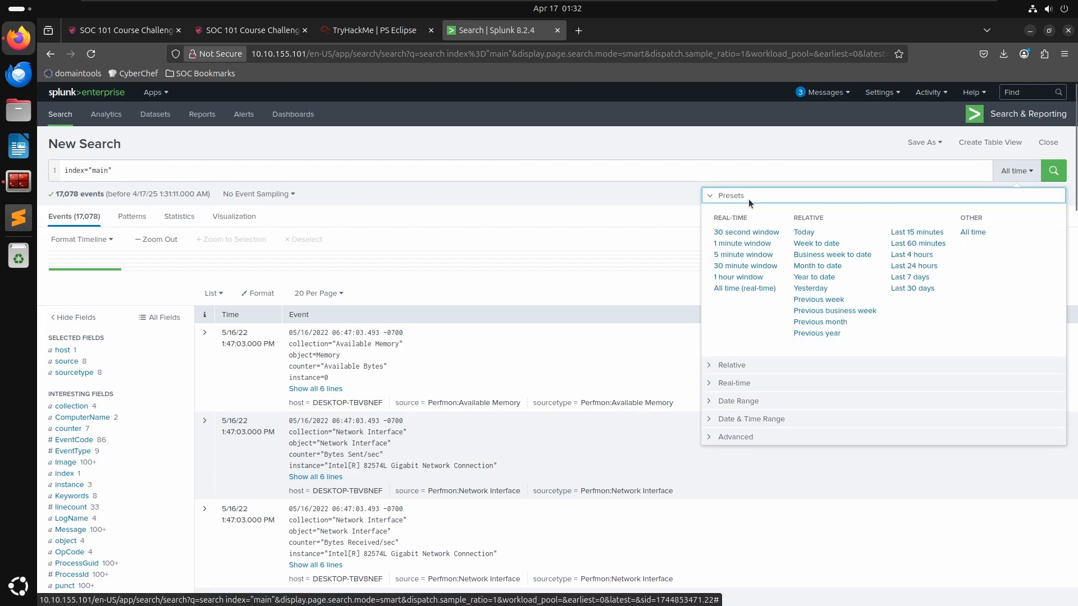
left_click(738, 420)
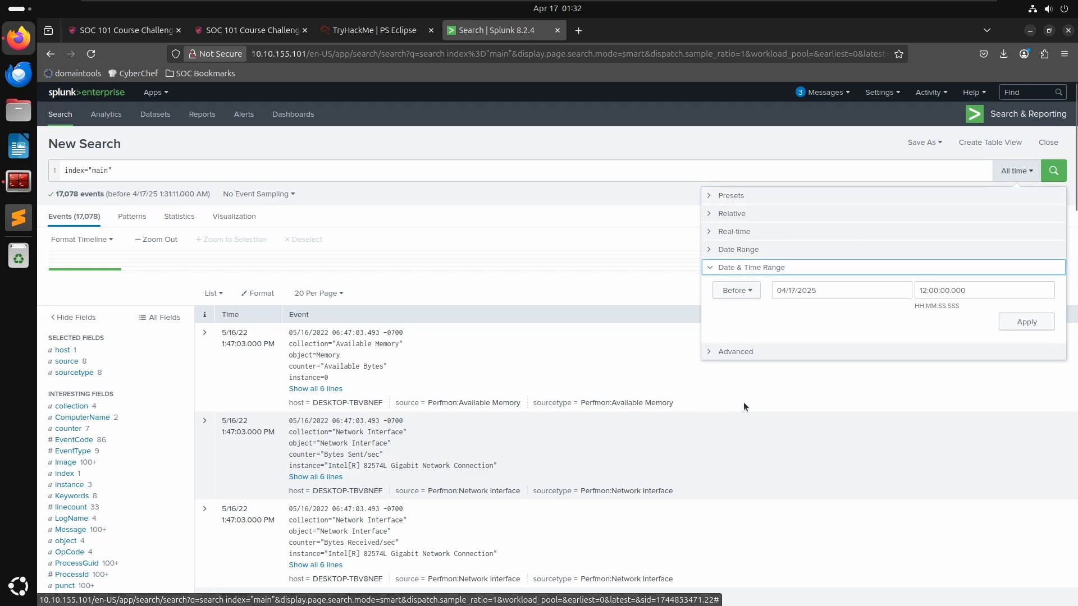
left_click(737, 291)
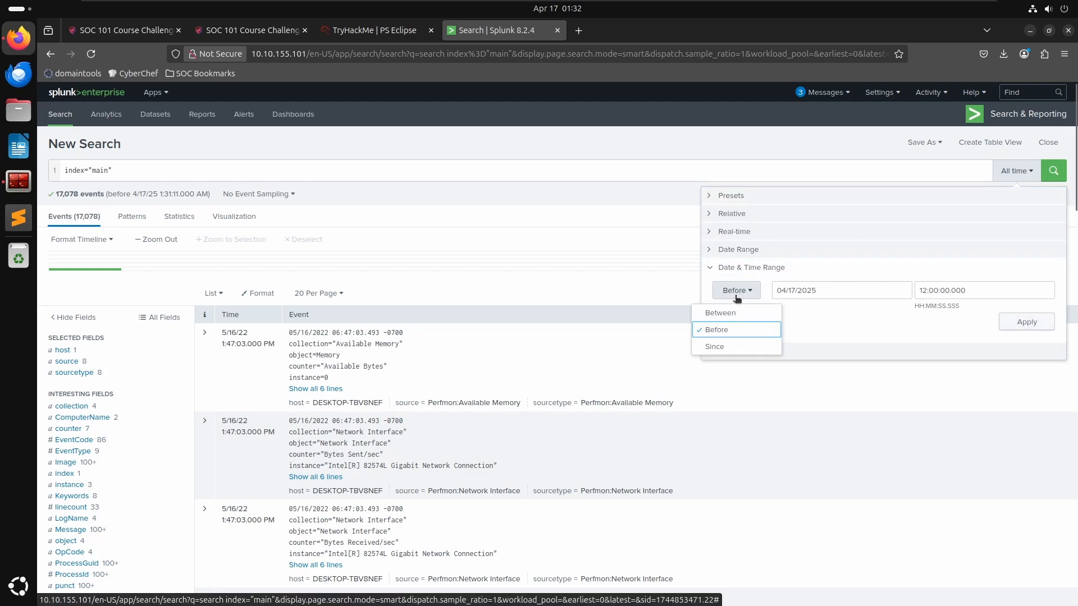
left_click(724, 311)
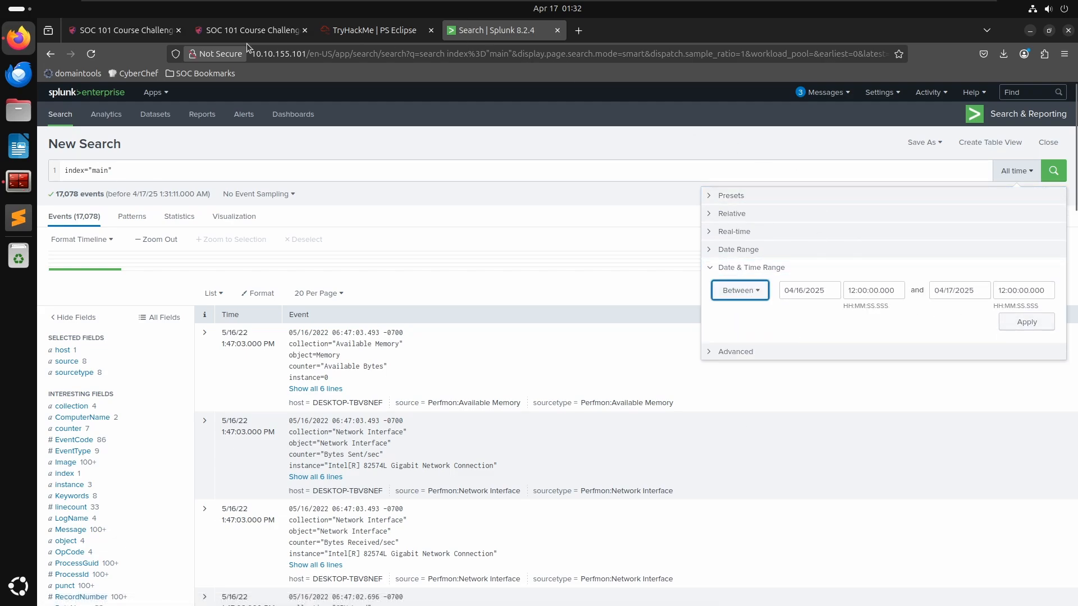
- Check the incident date in the room scenario
left_click(396, 30)
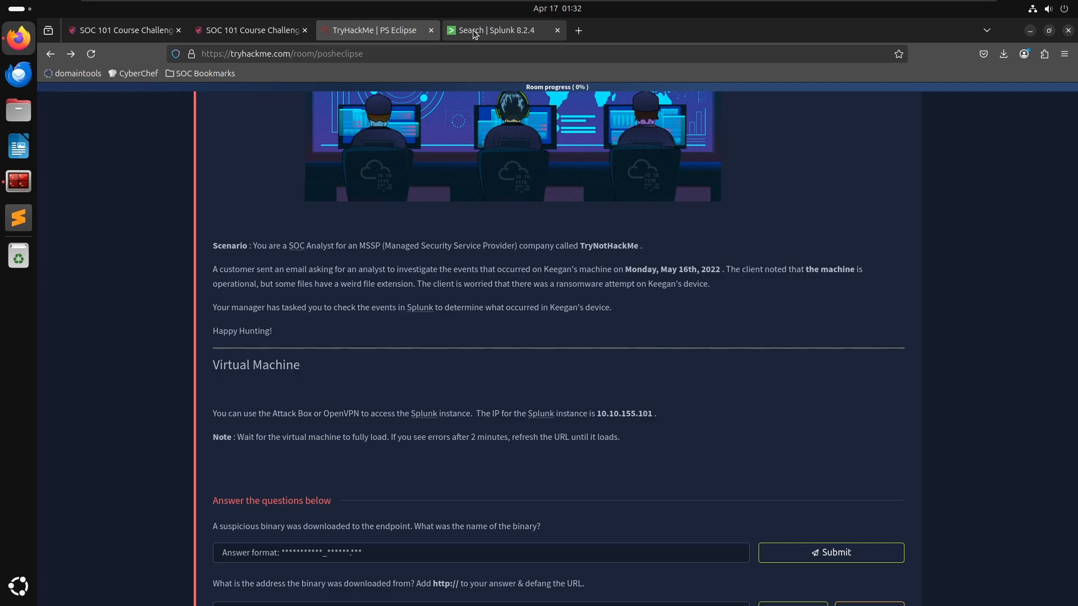
left_click(474, 33)
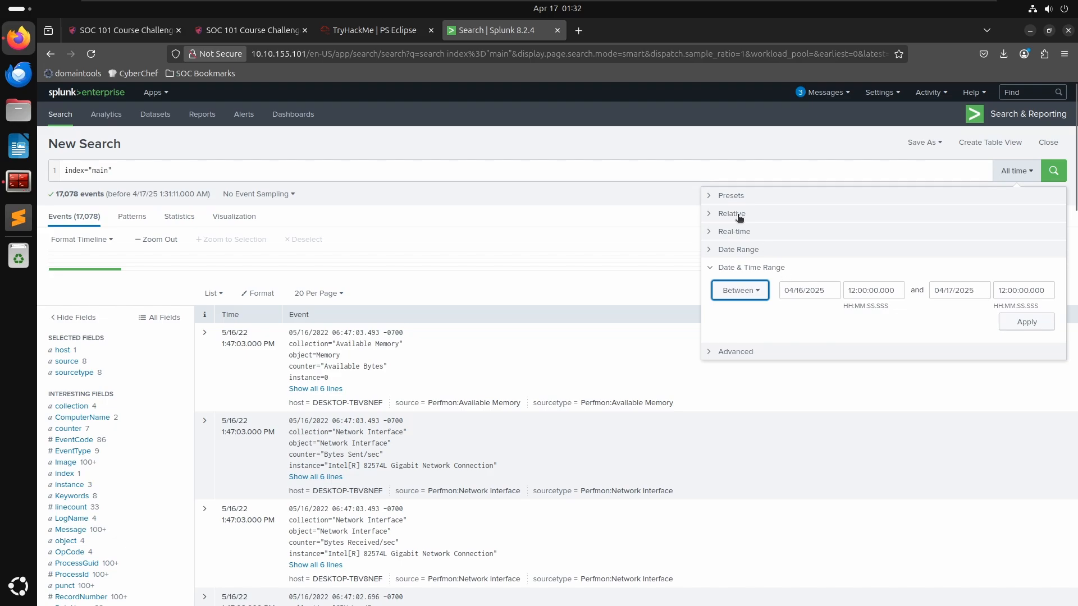
left_click(404, 31)
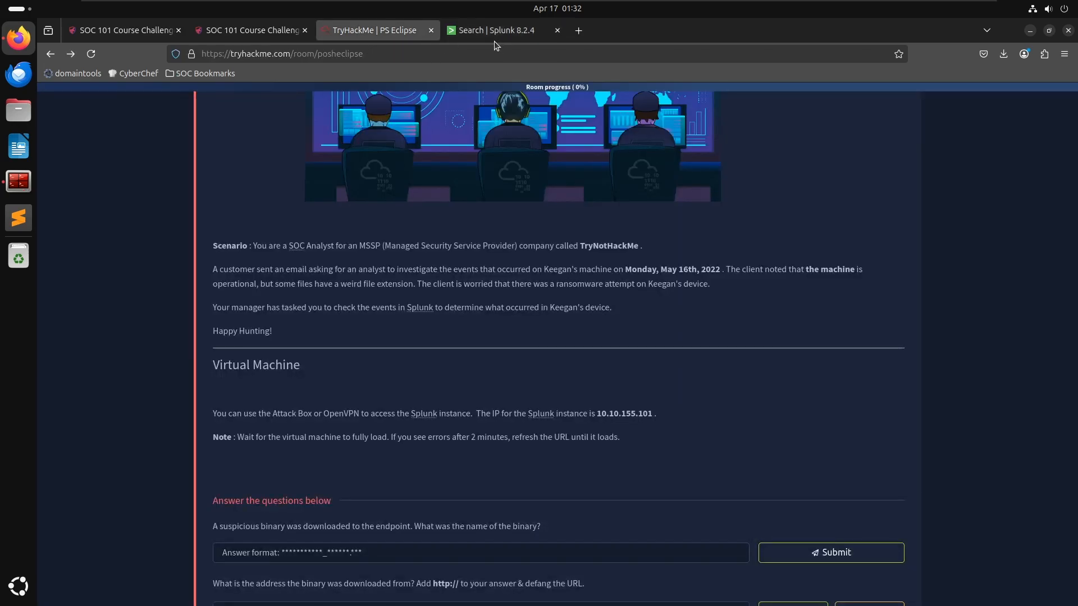
- Set the range start to 05/16/2022 at 00:00:00.000
left_click(496, 33)
left_click_drag(793, 291, 787, 286)
type("5/16/2025")
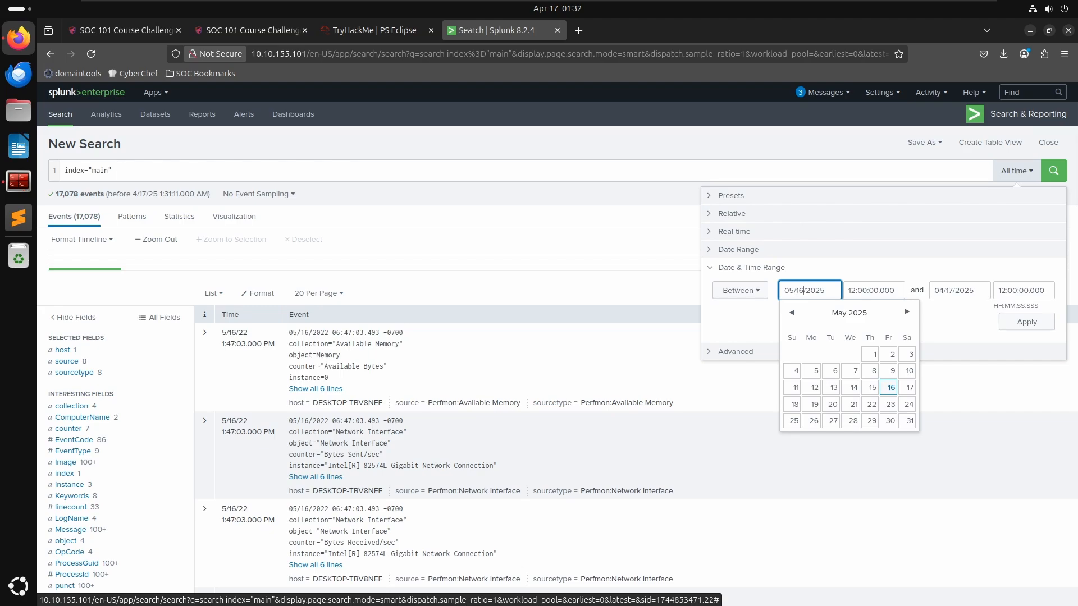
key("Delete")
type("2")
key("Tab")
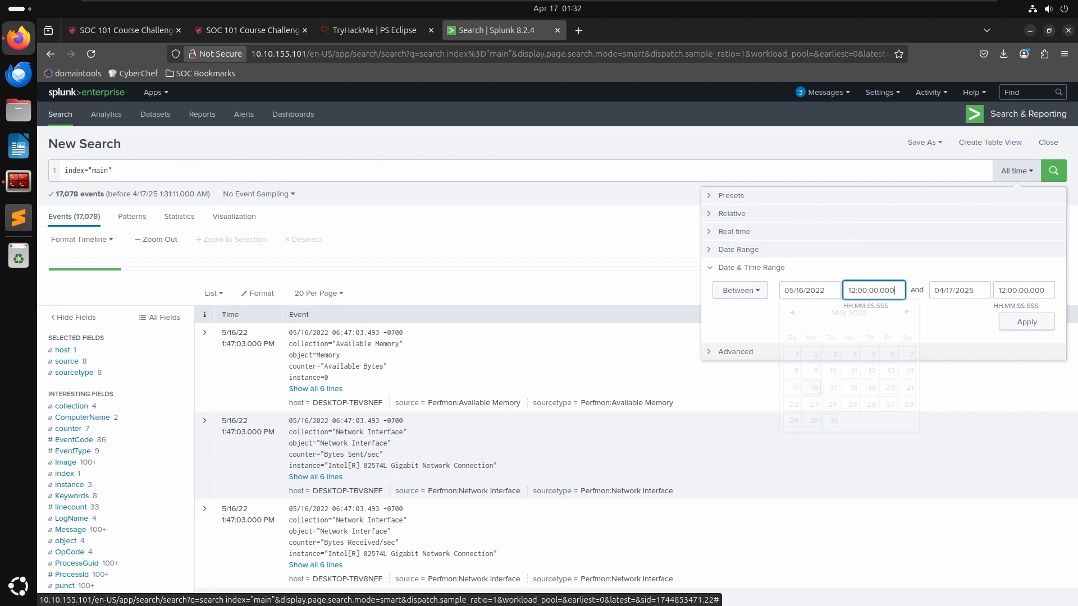
key("Tab")
key("shift+Tab")
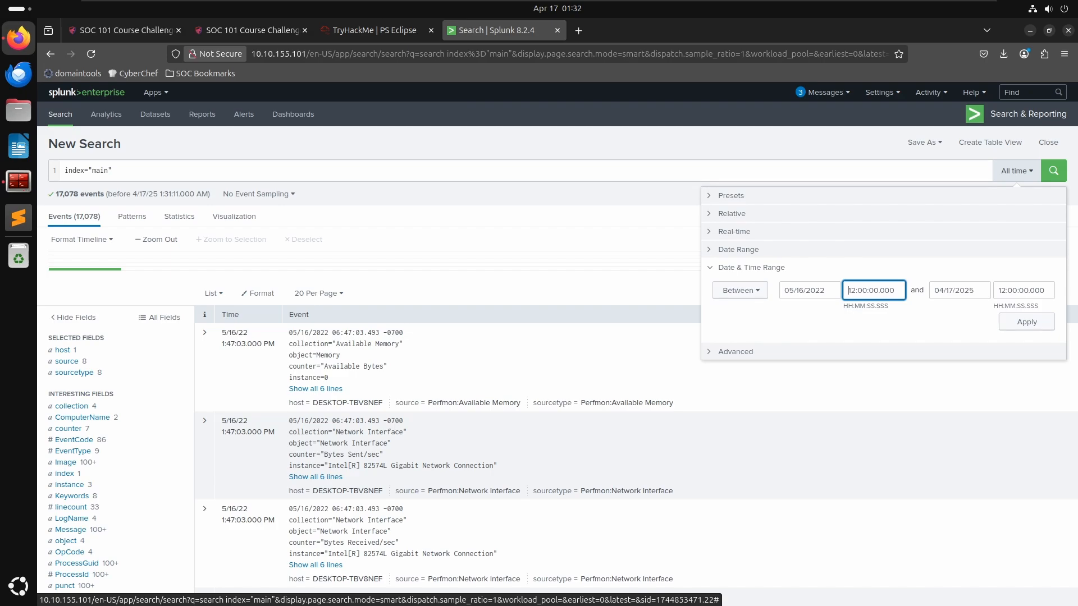
key("BackSpace")
key("BackSpace")
type("00")
- Set the range end to 05/17/2025 at 00:00:00.000 and apply the time range
left_click(955, 290)
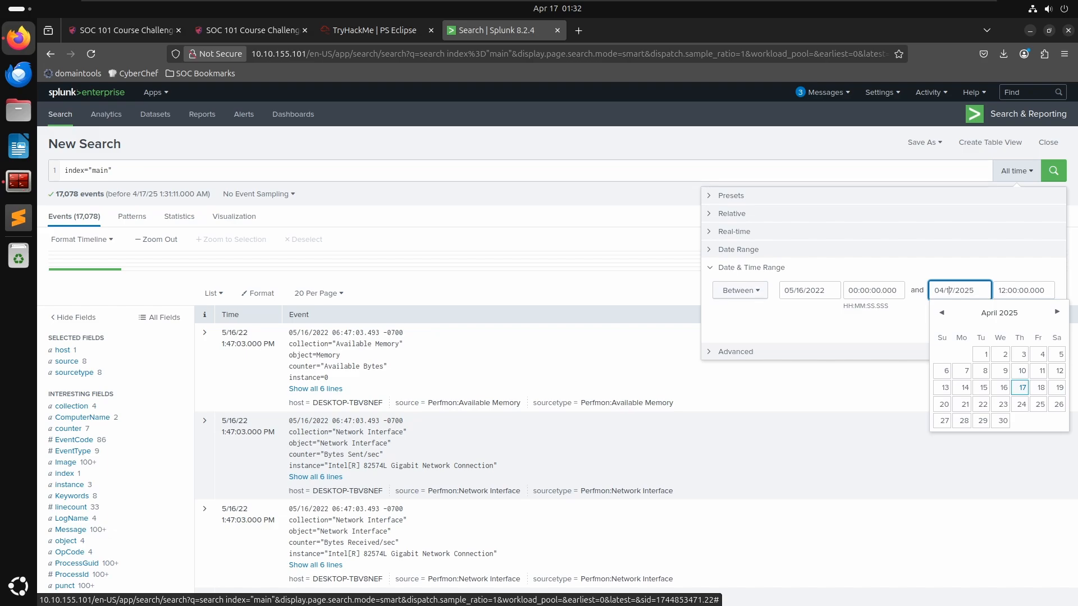
key("BackSpace")
type("5")
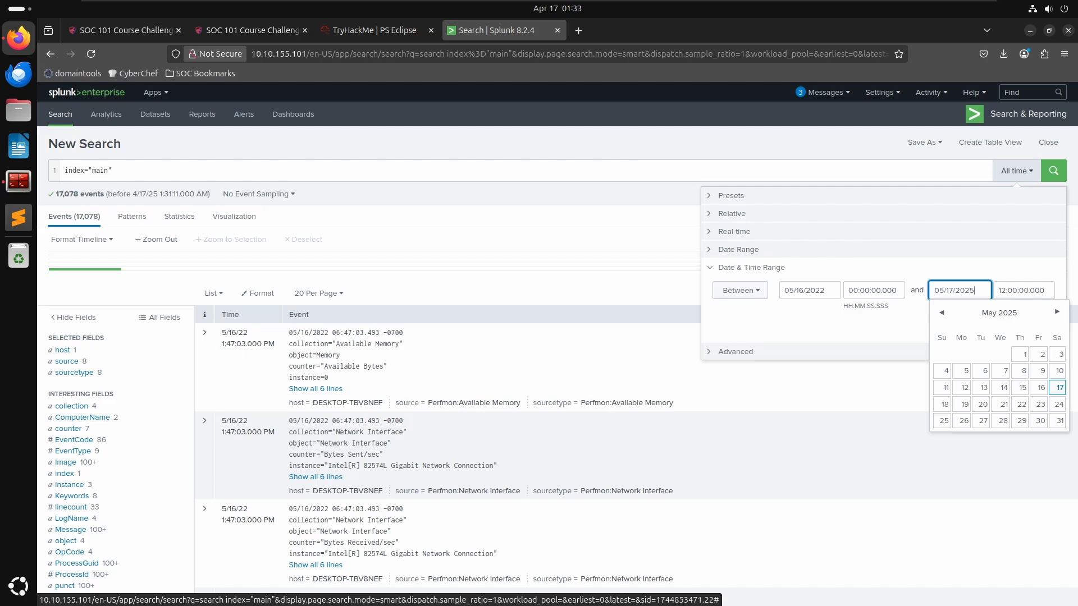
left_click(1040, 291)
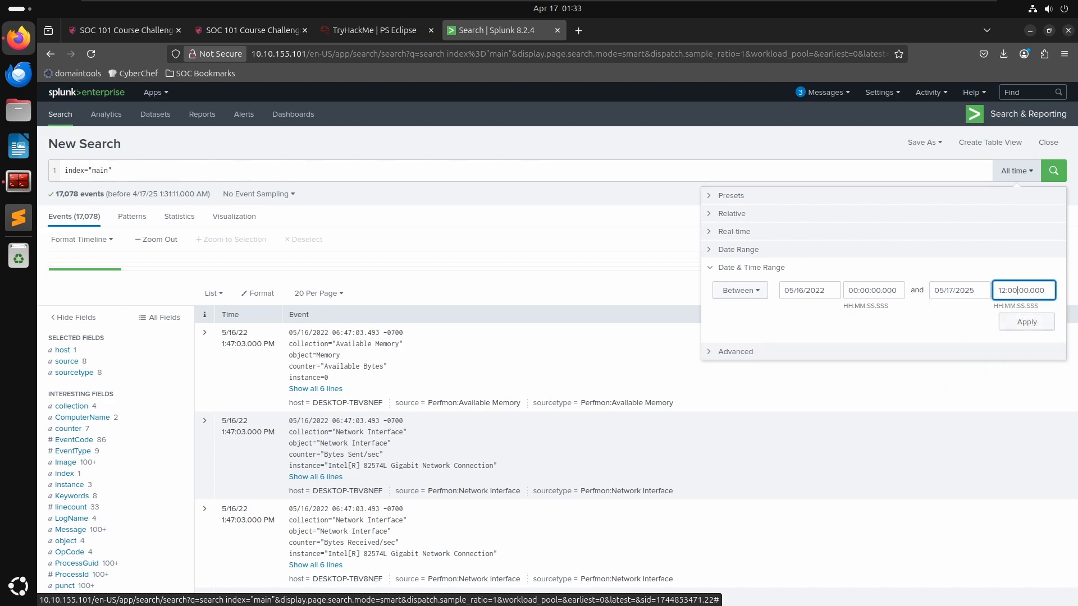
key("Delete")
key("Delete")
type("00")
left_click(1032, 324)
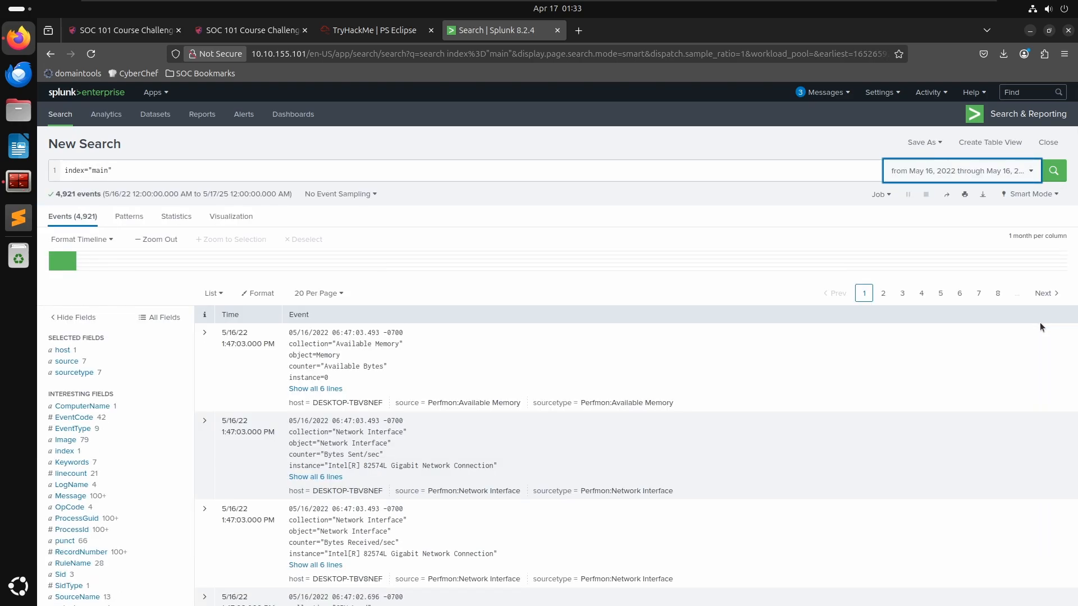
left_click(384, 33)
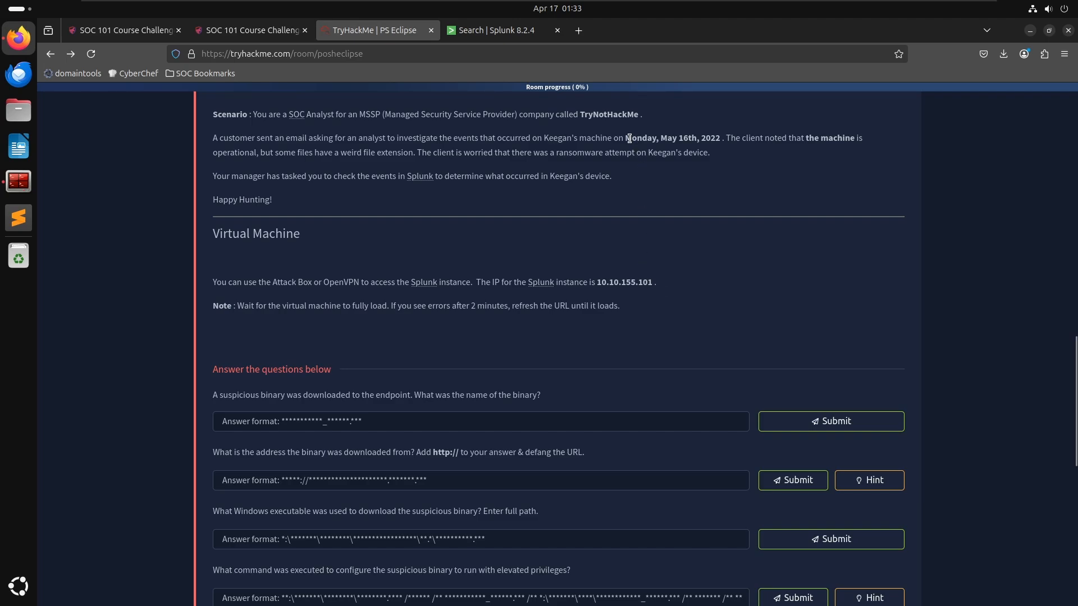
double_click(678, 154)
left_click(490, 33)
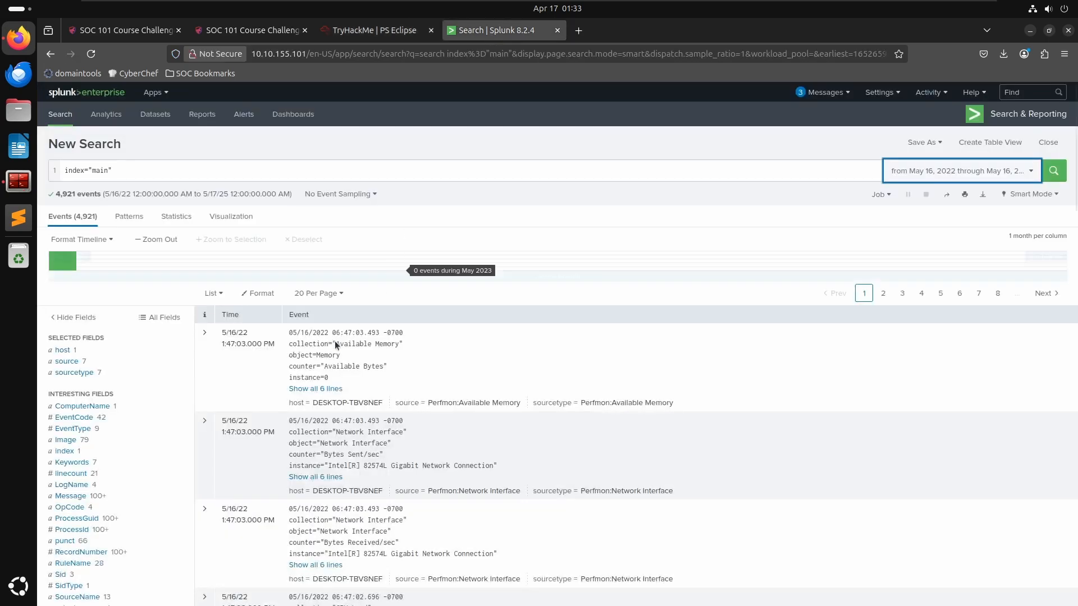
scroll(82, 447, "down", 3)
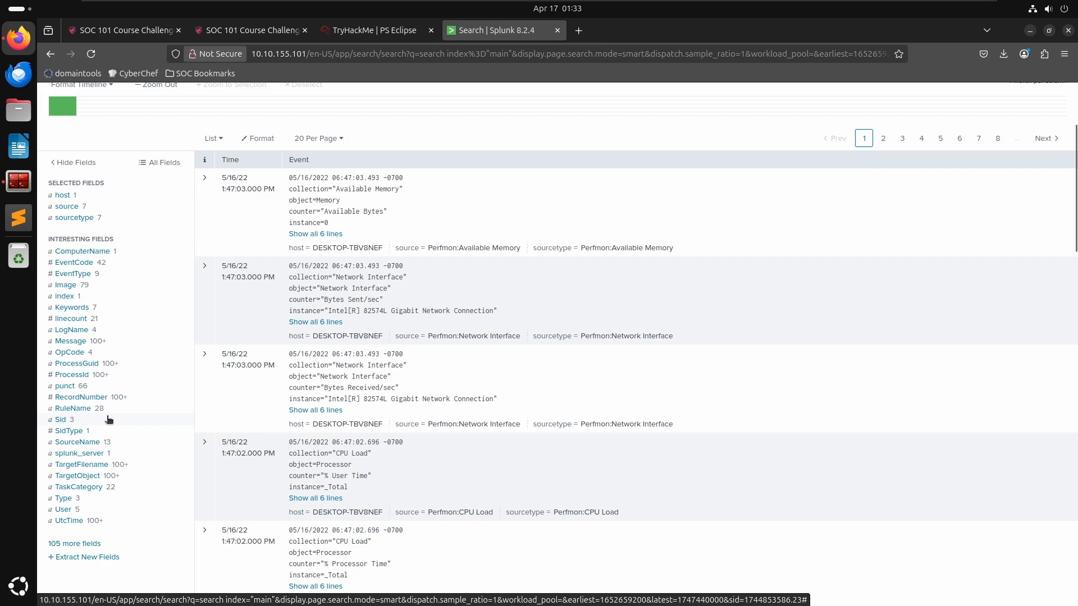
left_click(63, 511)
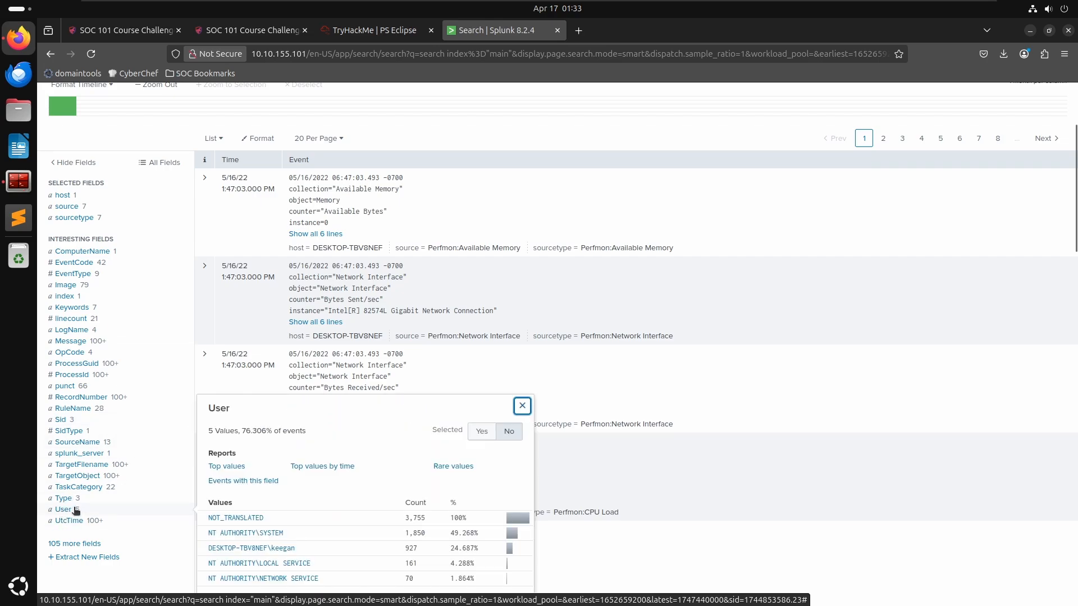
scroll(395, 469, "down", 3)
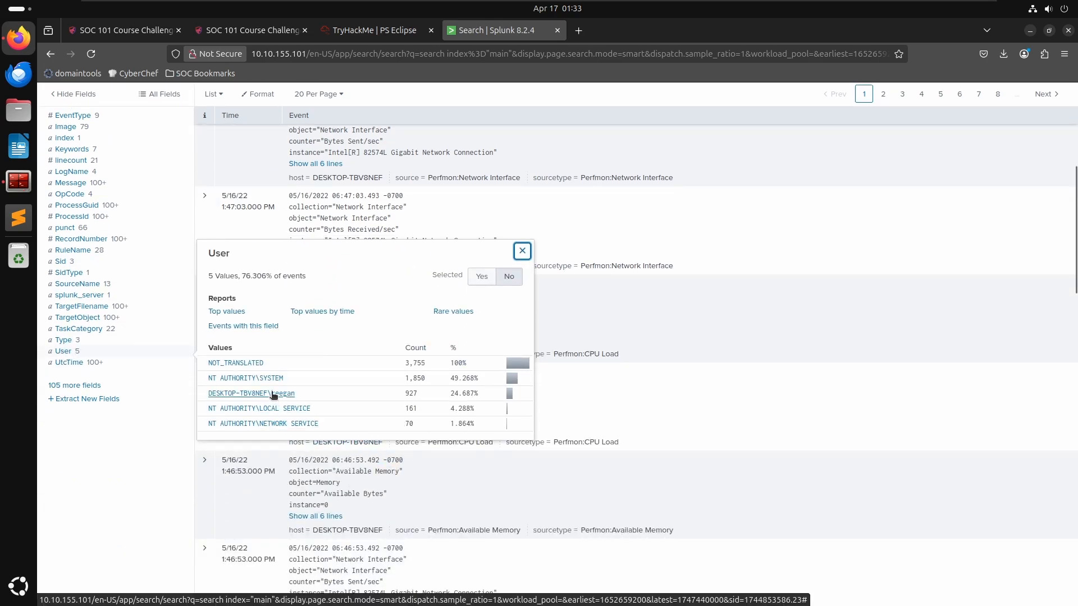
left_click(273, 394)
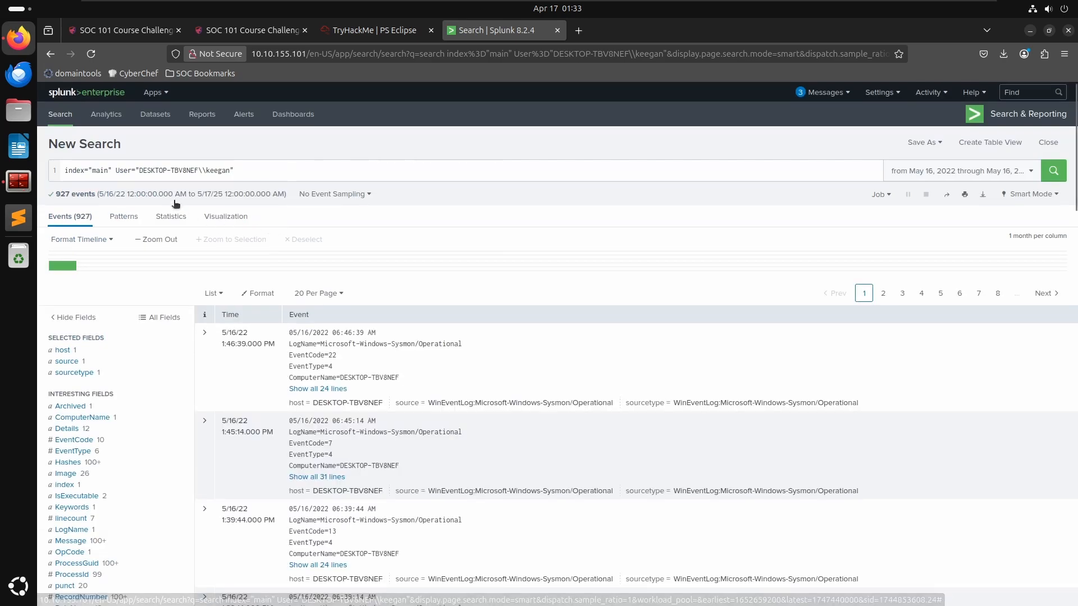
left_click(118, 171)
key("shift+End")
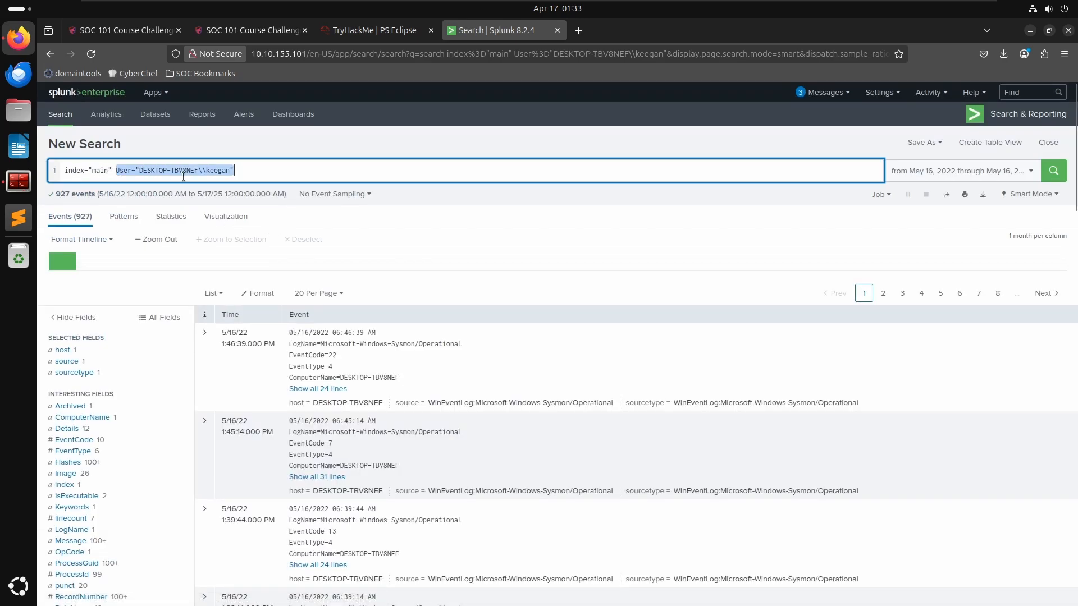
left_click(164, 170)
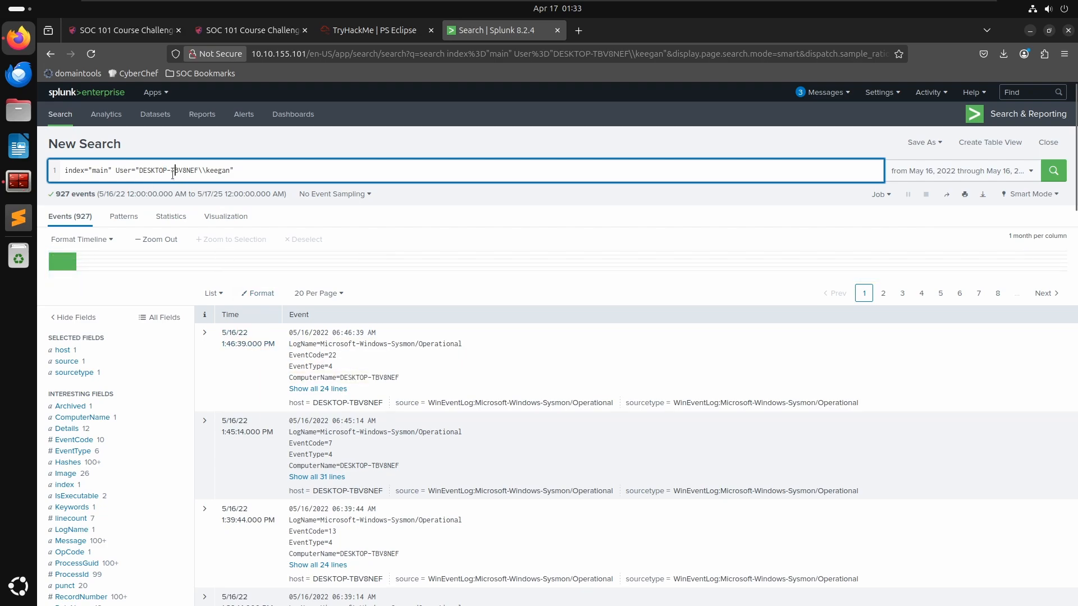
left_click_drag(143, 171, 160, 170)
left_click(291, 170)
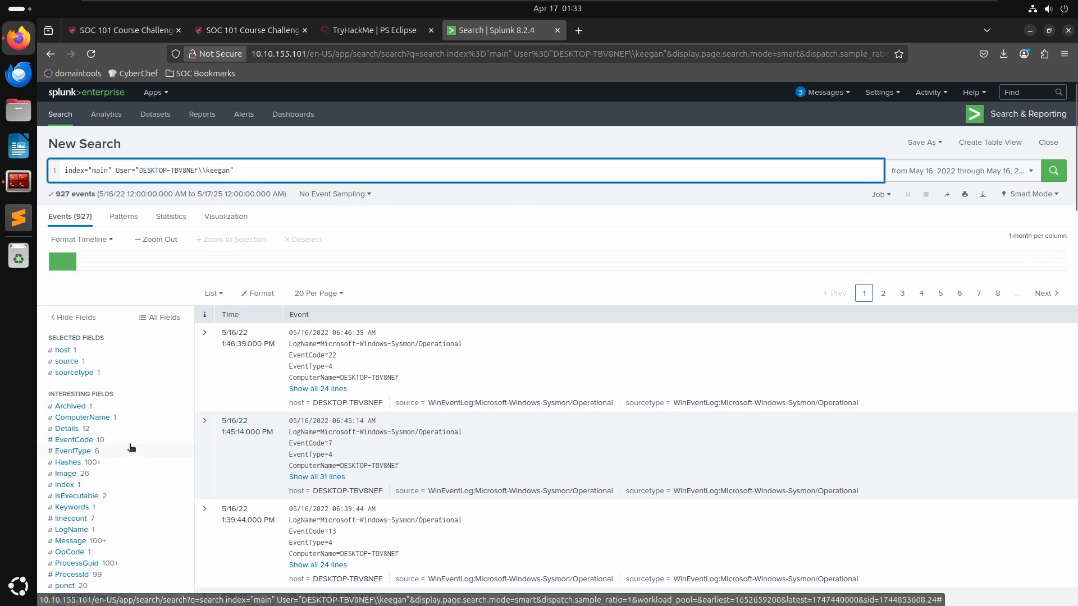
scroll(88, 447, "down", 2)
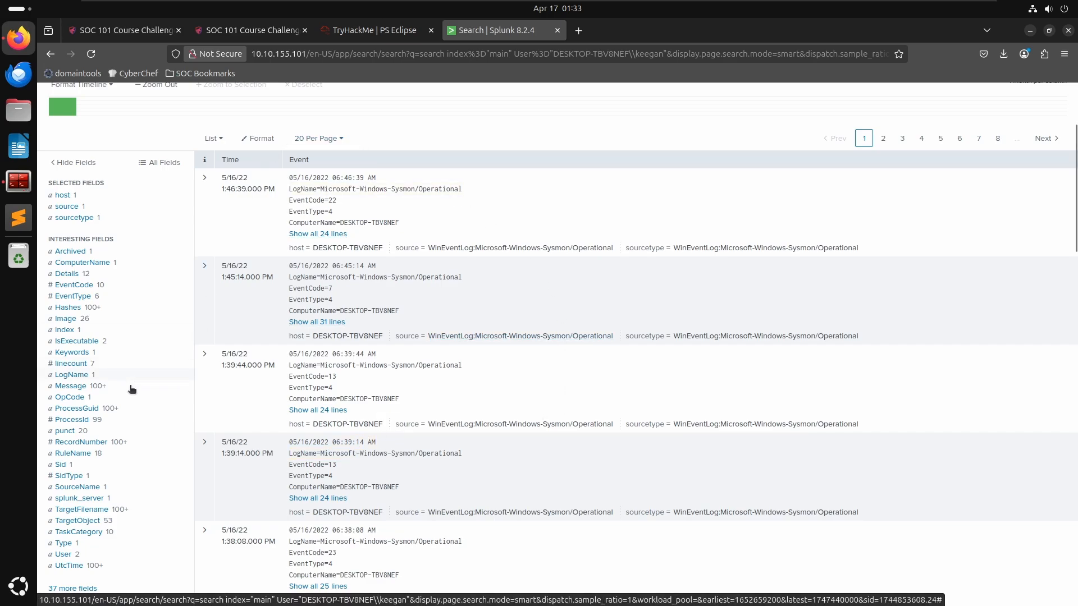
- Review the top values of the Details field in Keegan's events
left_click(66, 273)
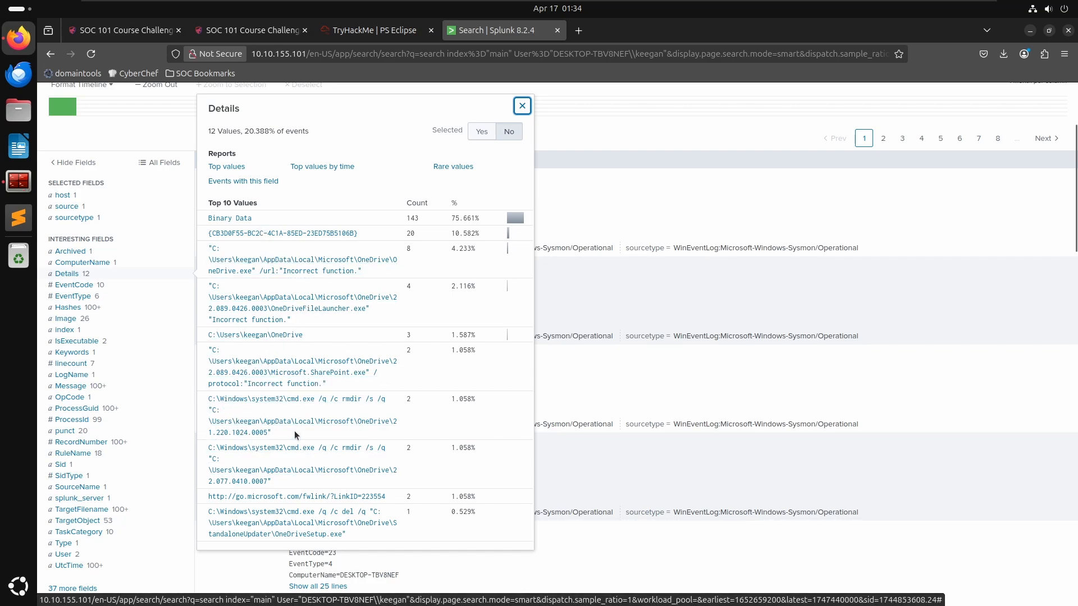
left_click(584, 366)
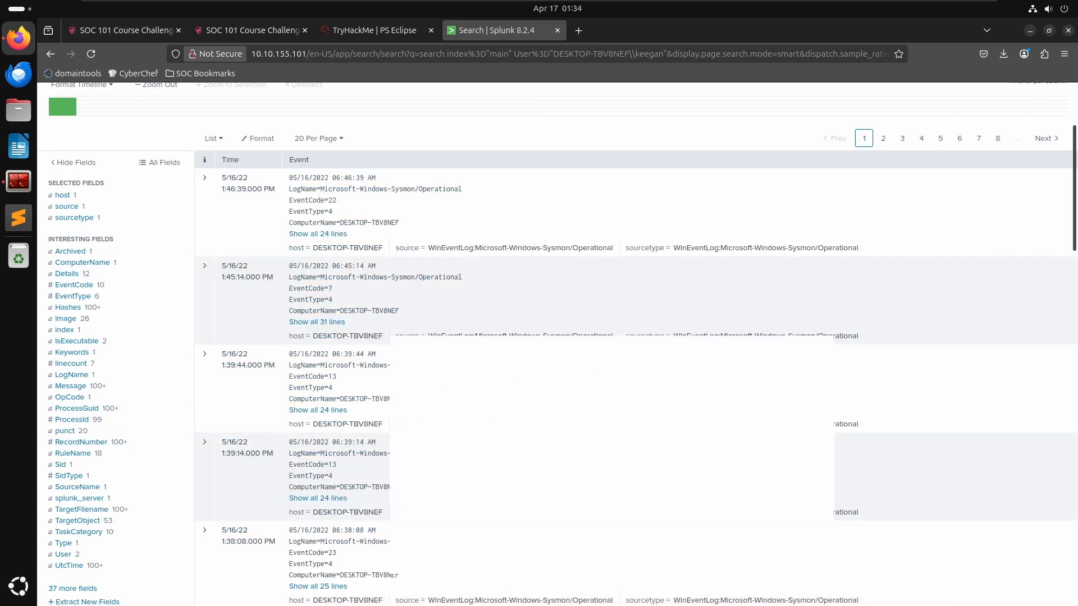
key("alt+Tab")
scroll(606, 268, "up", 7)
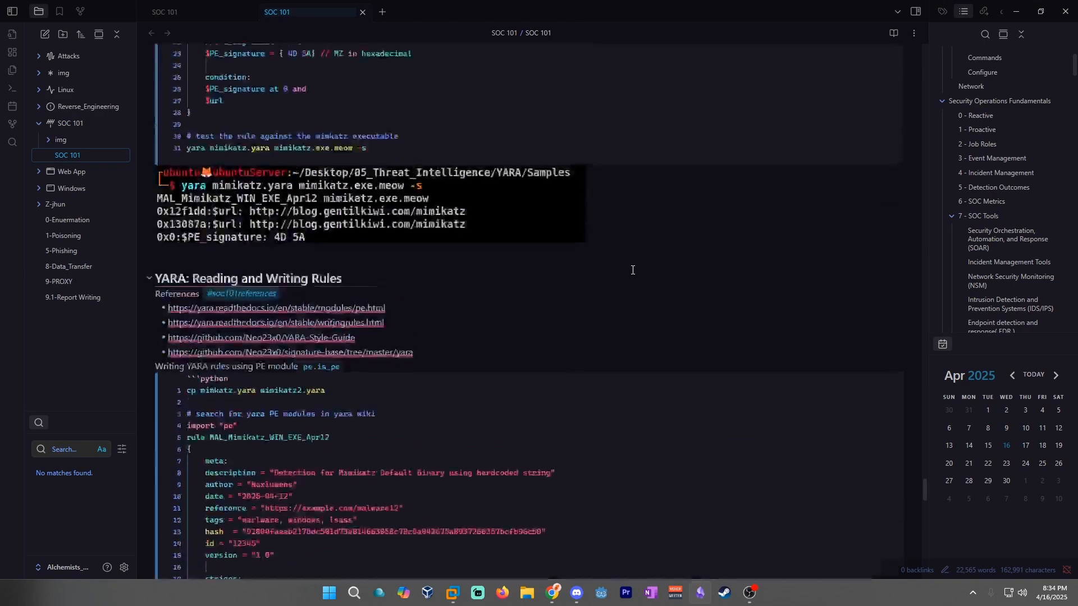
left_click_drag(925, 494, 934, 442)
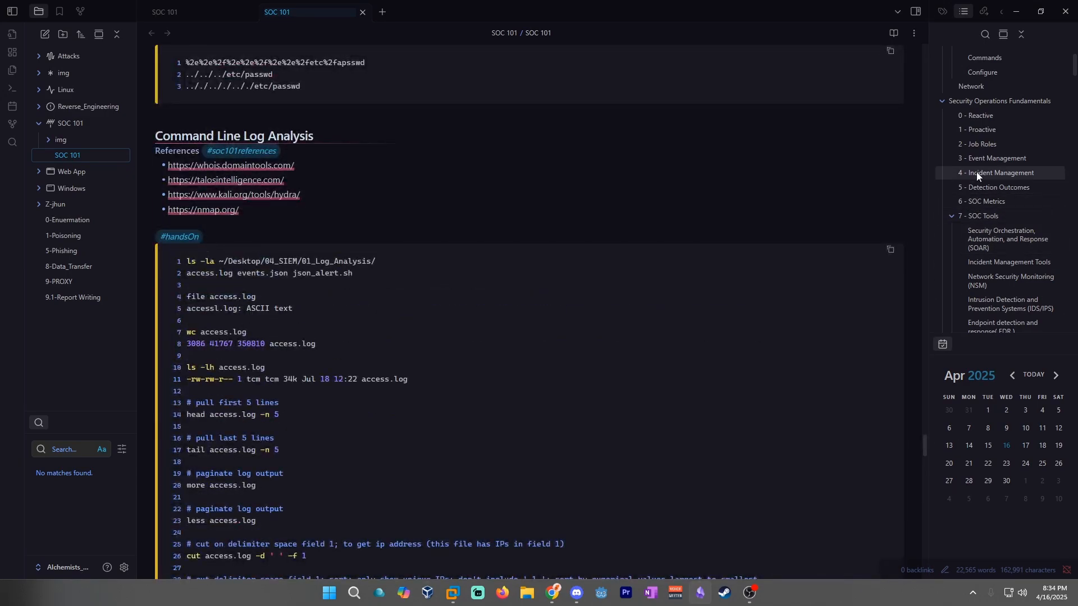
left_click(952, 217)
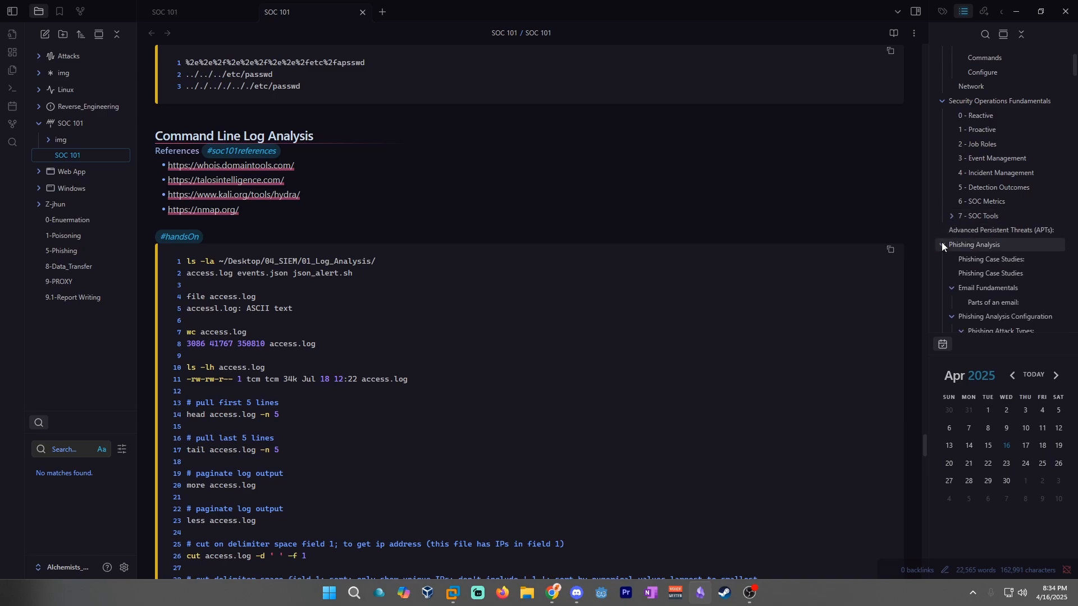
left_click(941, 247)
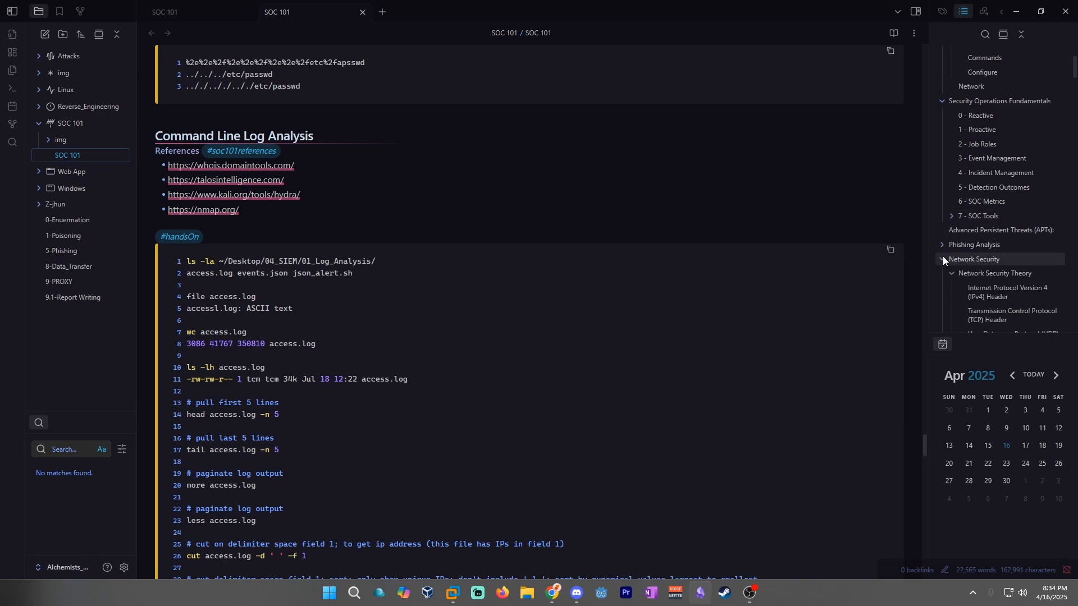
left_click(941, 259)
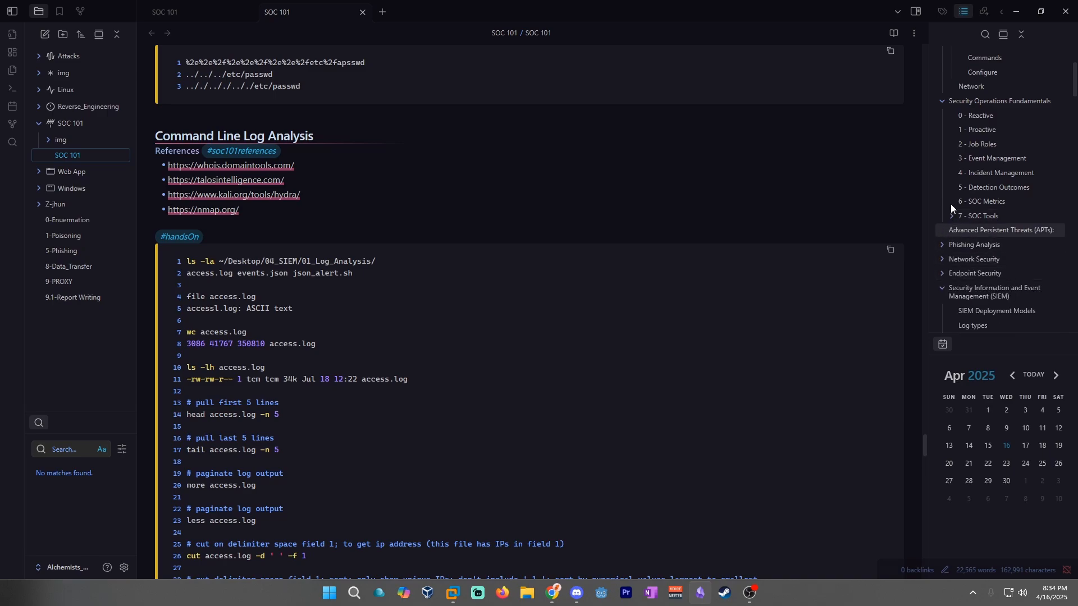
left_click(941, 103)
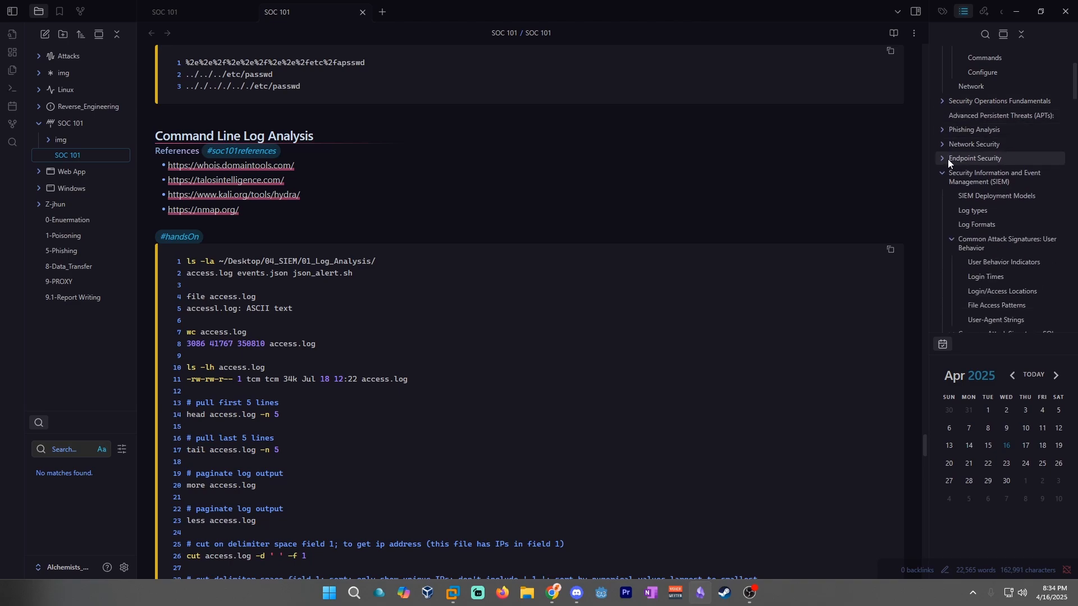
left_click(942, 175)
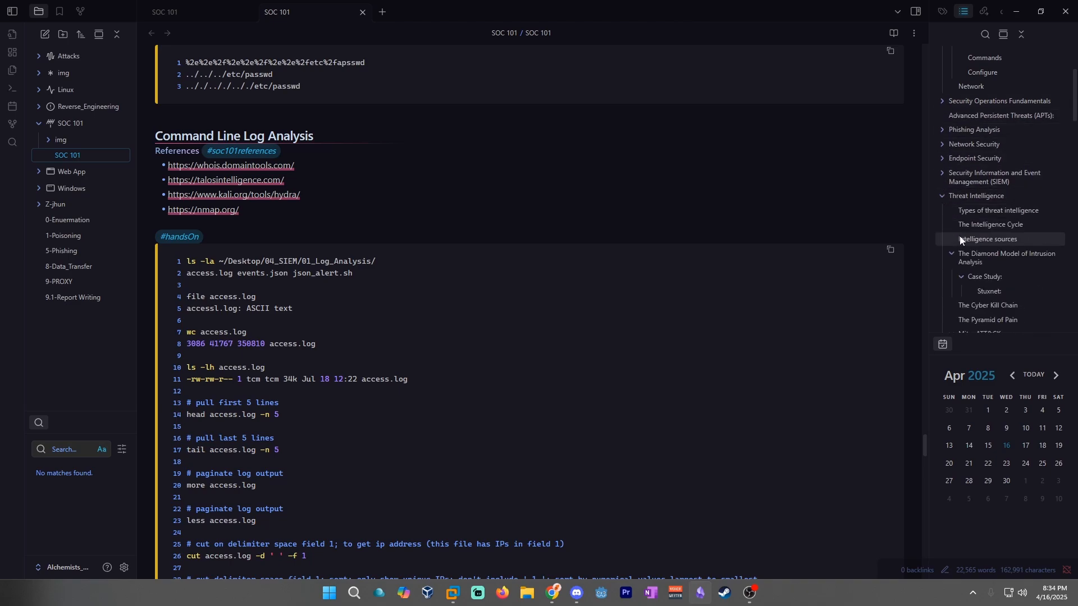
left_click(941, 197)
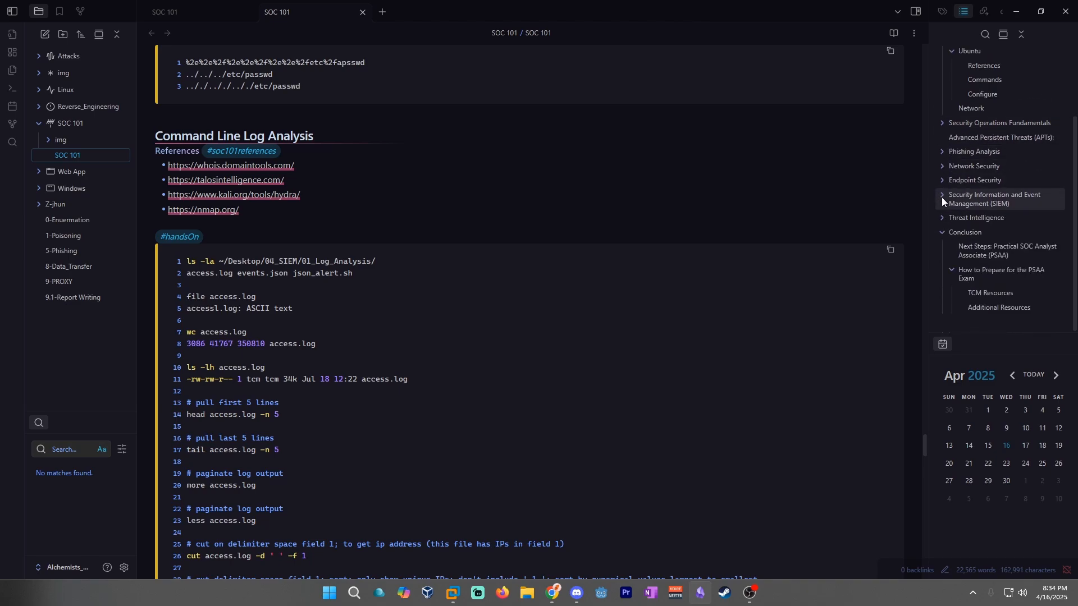
left_click(942, 232)
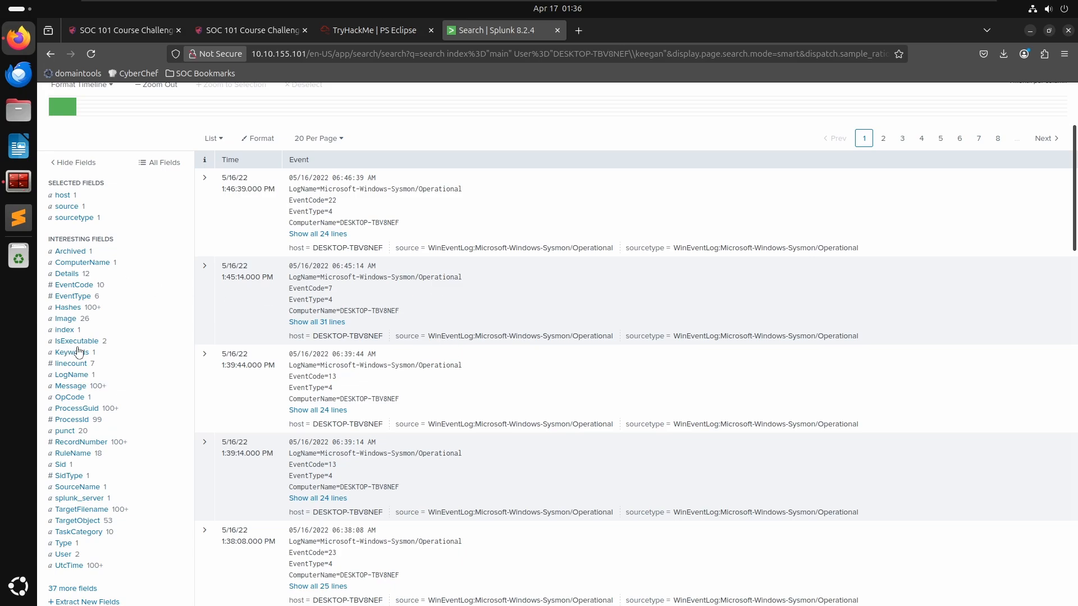
- Read the room's questions about the suspicious binary and return to the Splunk results
left_click(339, 33)
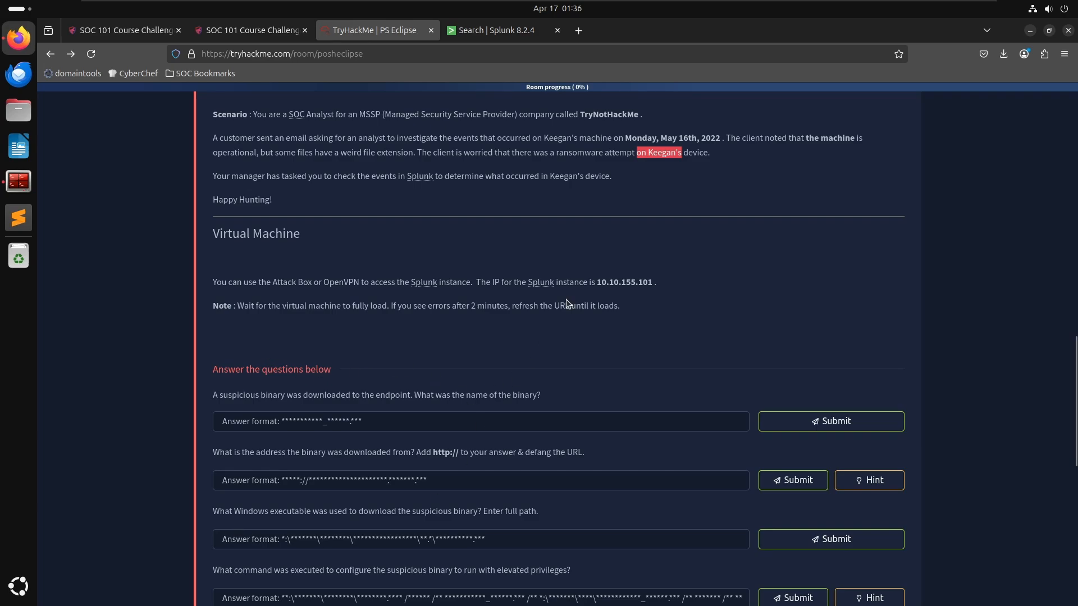
left_click(462, 37)
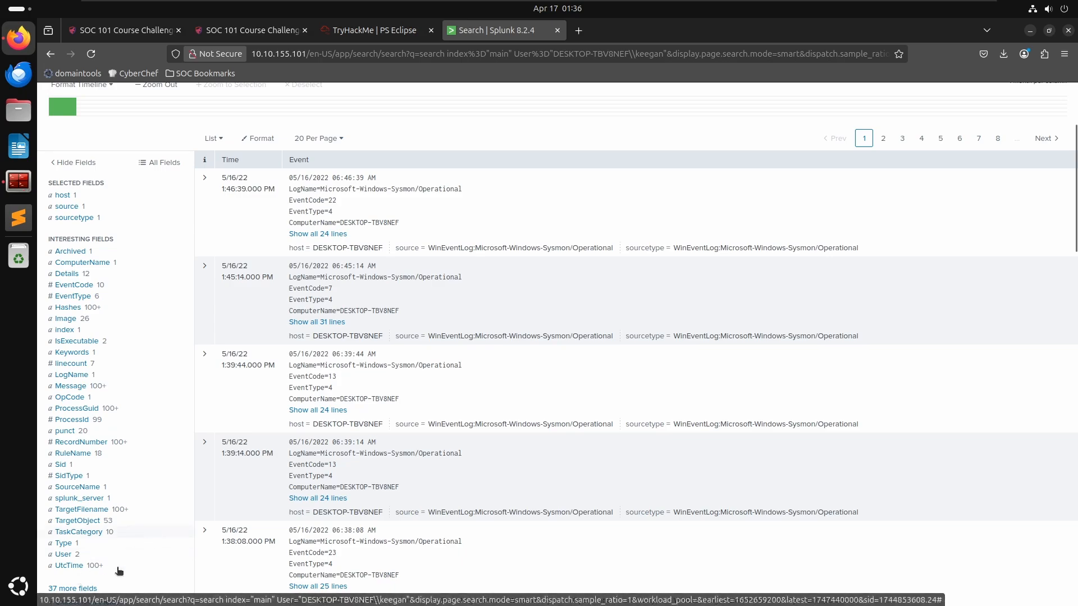
scroll(130, 533, "down", 3)
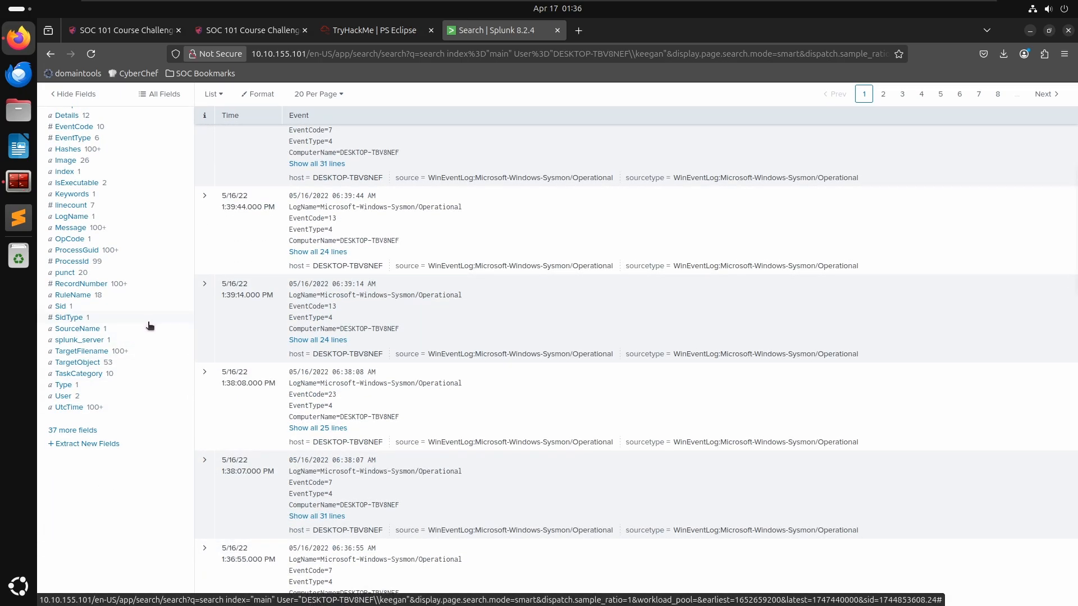
scroll(450, 369, "up", 6)
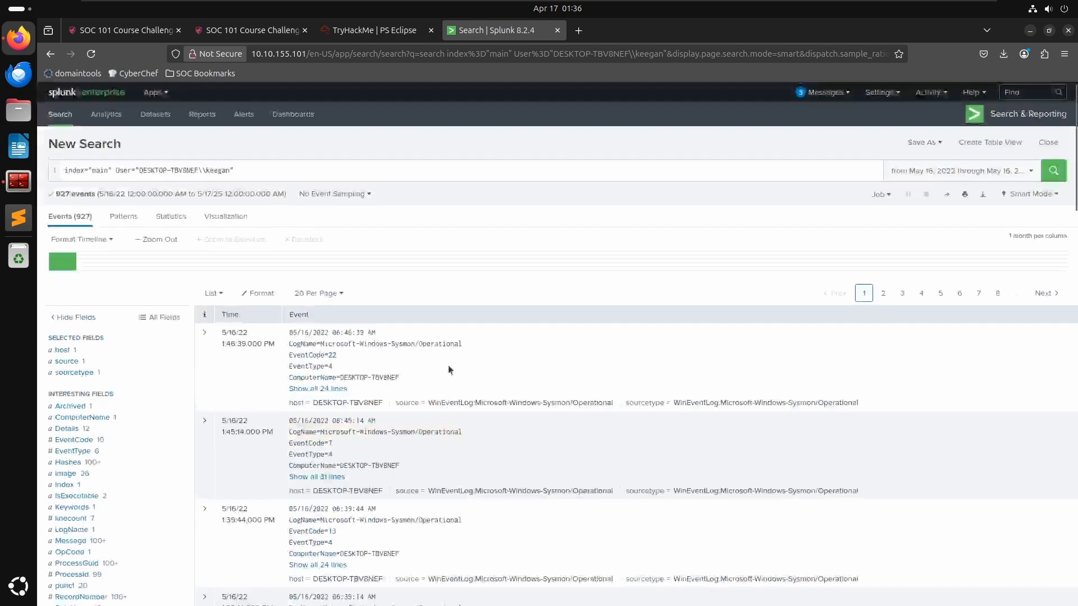
- Add *.exe to the search of Keegan's events, run it, and inspect the Details field values
left_click(357, 167)
type("*")
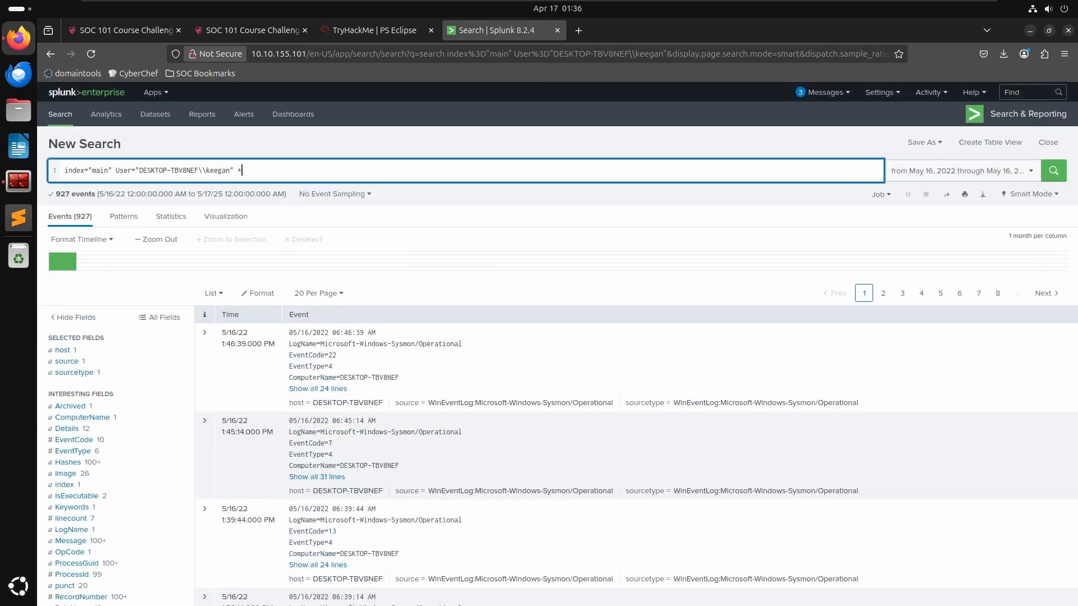
type(".exe")
key("Return")
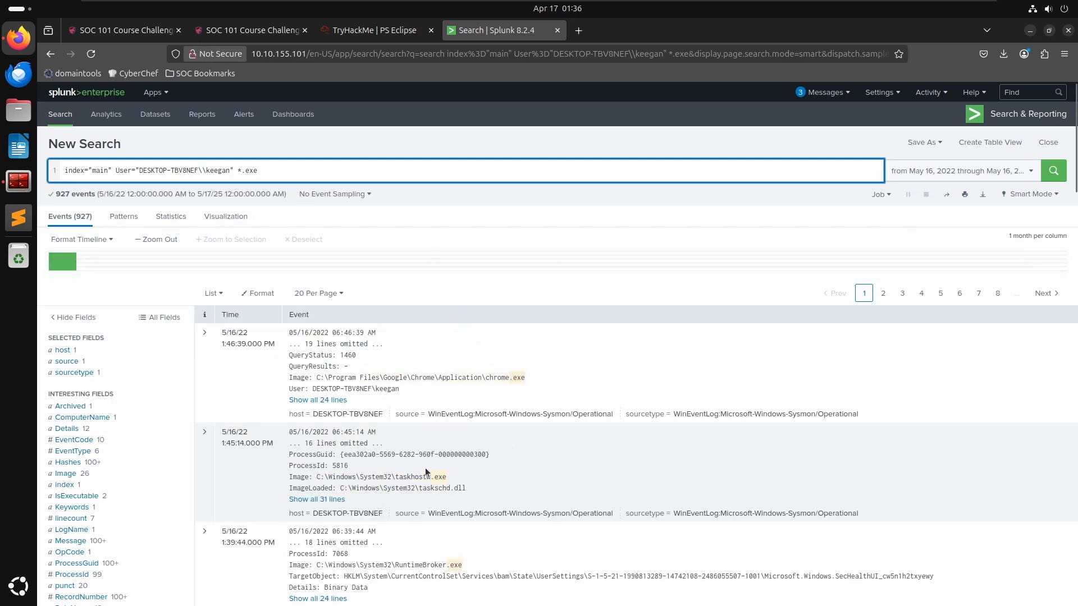
scroll(435, 460, "down", 2)
scroll(445, 452, "down", 2)
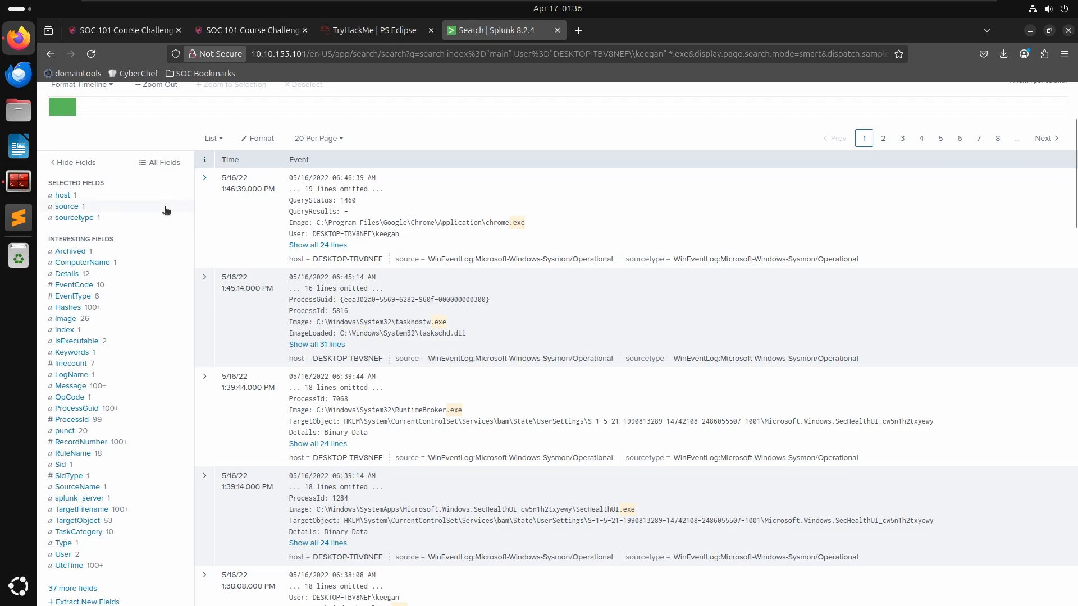
left_click(65, 275)
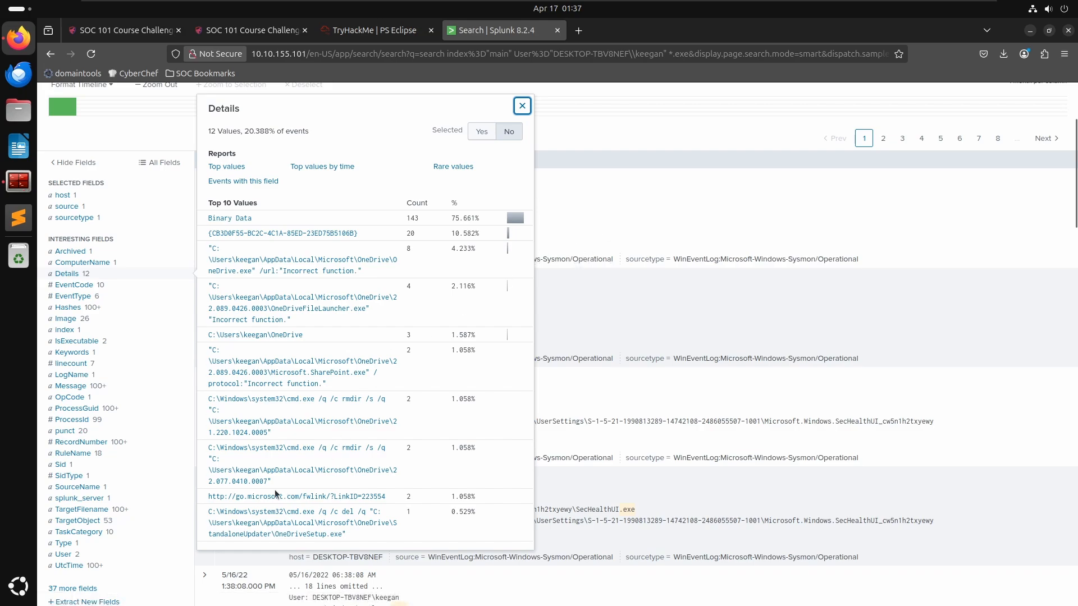
left_click(604, 281)
scroll(470, 186, "up", 3)
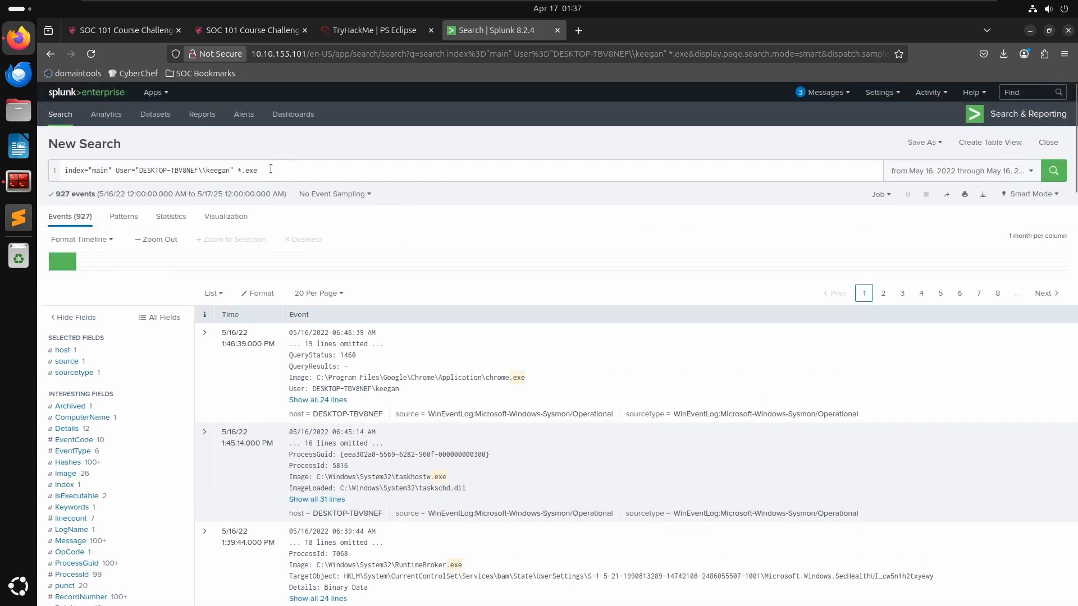
- Replace the *.exe term with certutil and run the search
left_click_drag(271, 169, 239, 172)
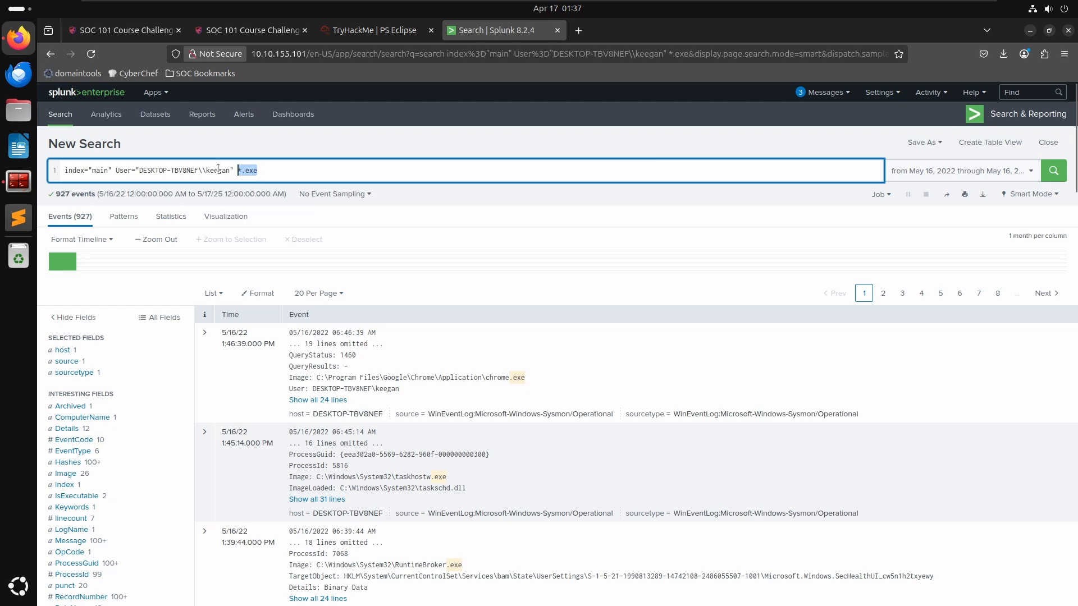
key("BackSpace")
type("certutil")
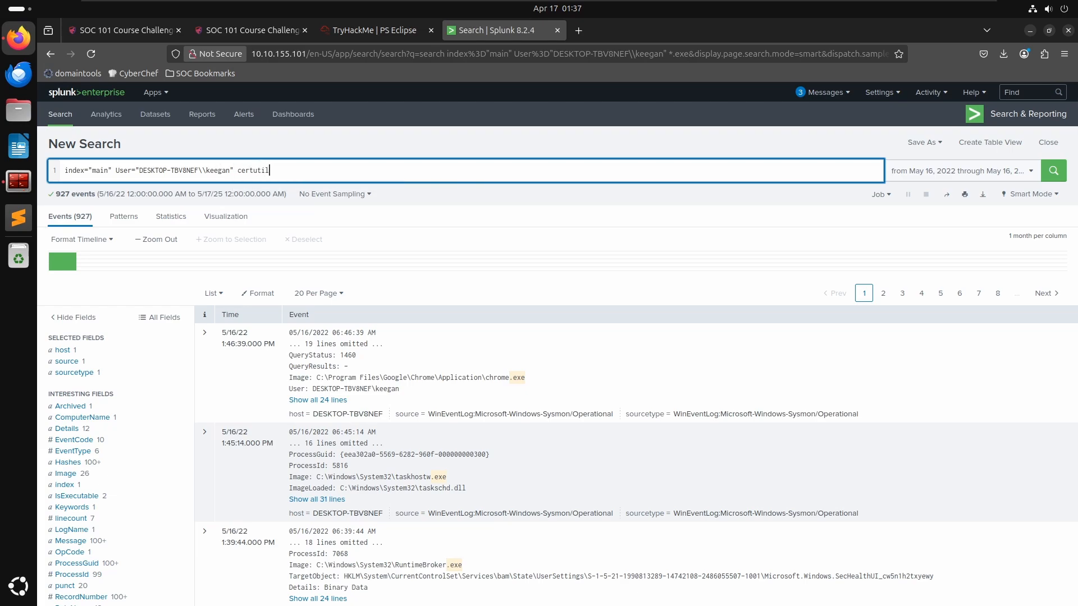
key("Return")
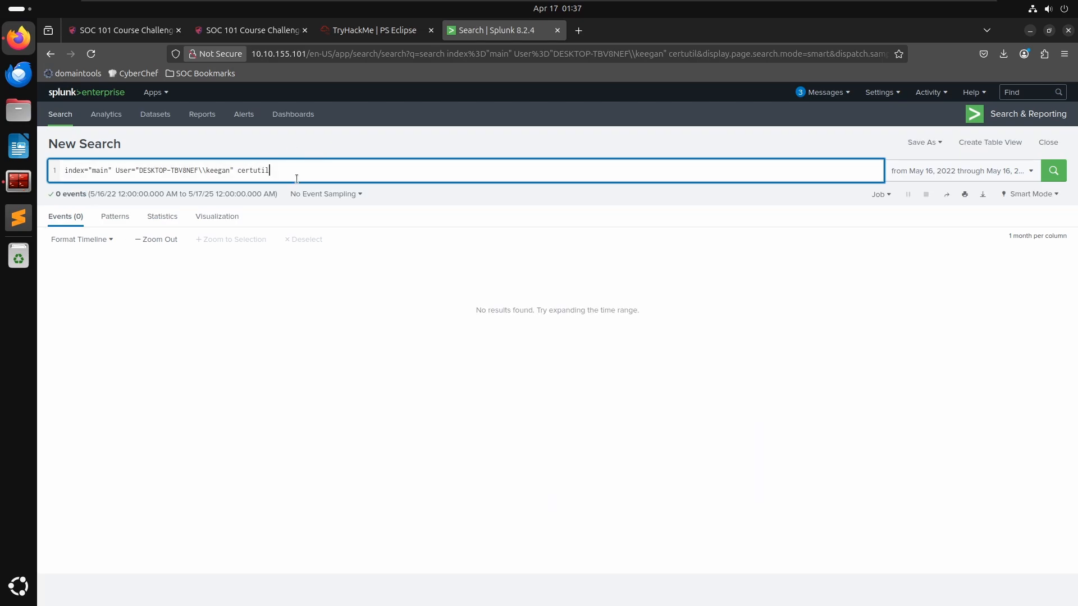
- Search Keegan's events for iwr, then for invoke
key("ctrl+BackSpace")
type("iwr")
key("Return")
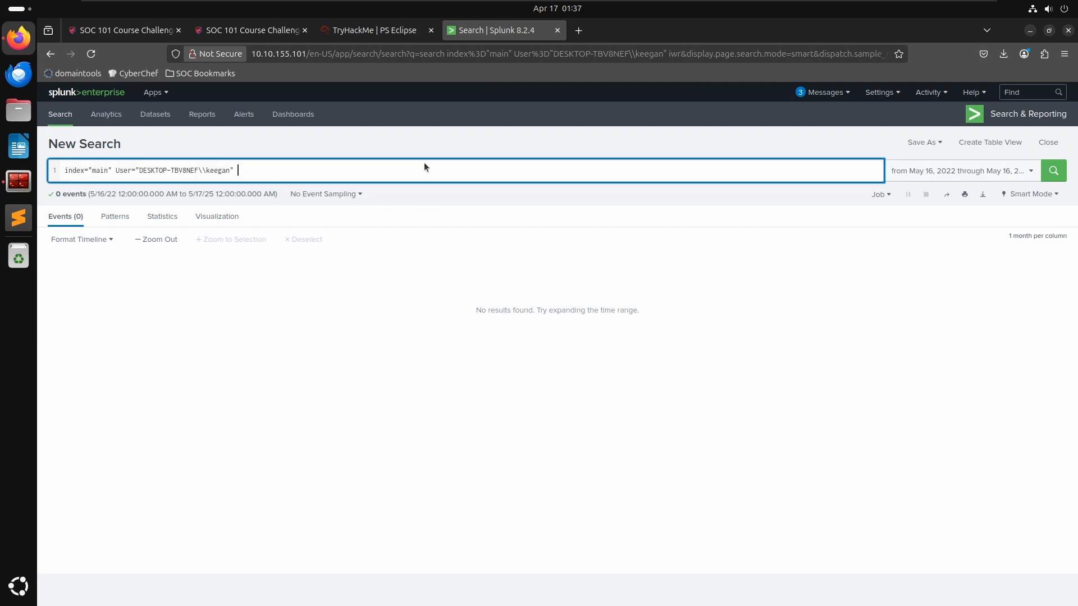
type("invoke")
key("Return")
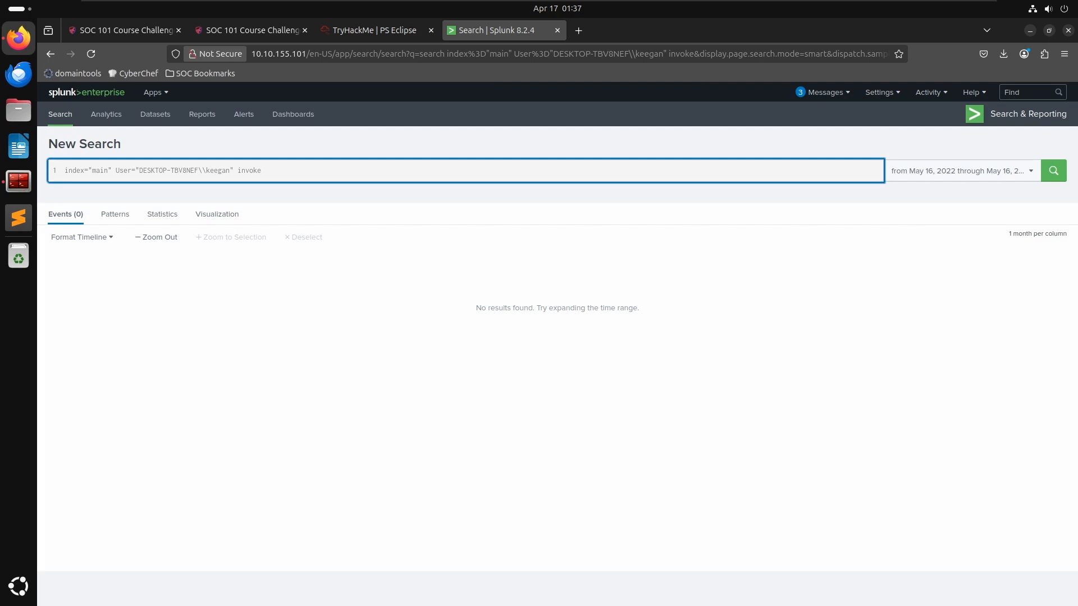
key("BackSpace")
key("BackSpace")
key("BackSpace")
key("BackSpace")
key("BackSpace")
key("BackSpace")
key("BackSpace")
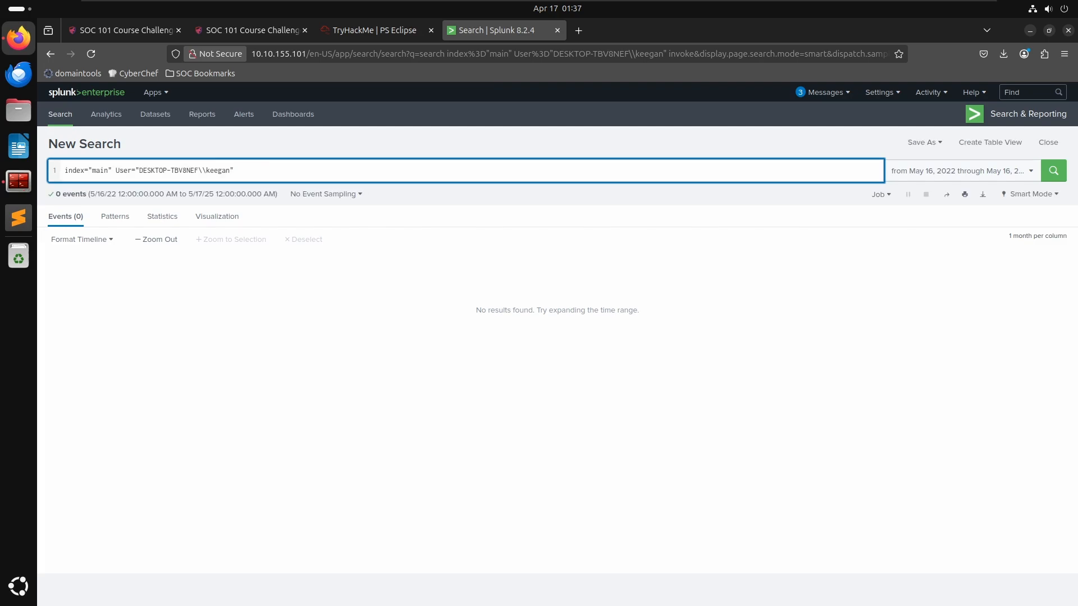
key("Return")
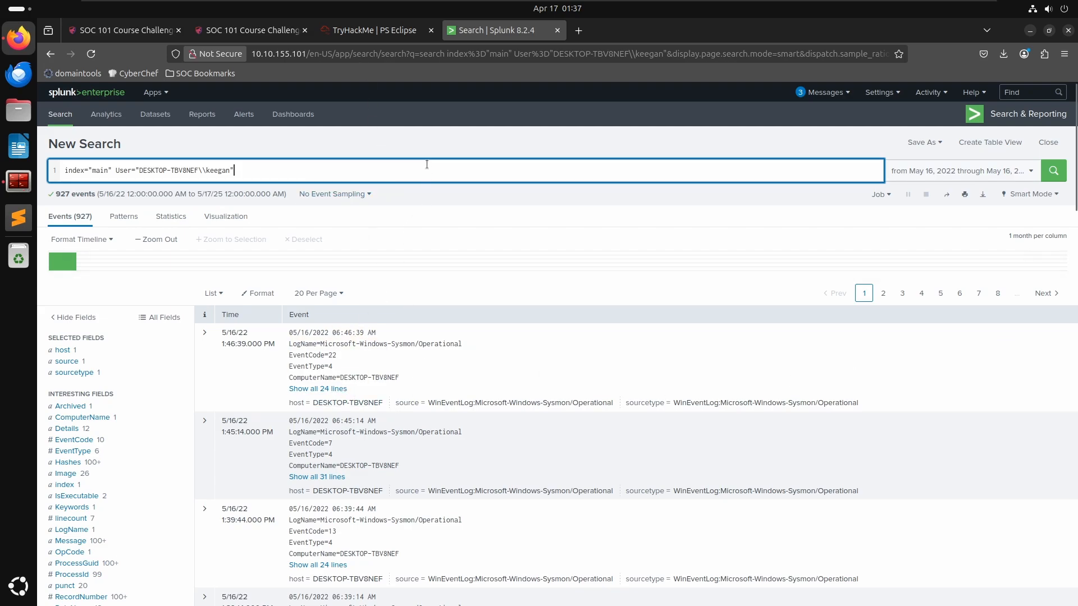
- Rerun the *.exe search and scroll through the events examining the executable images
type("8")
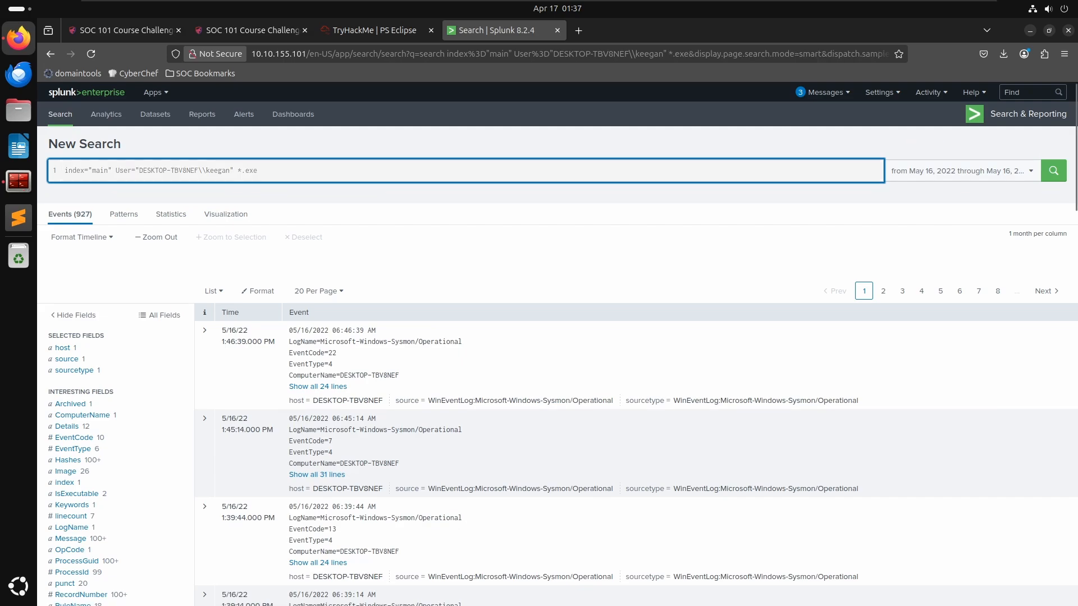
key("Return")
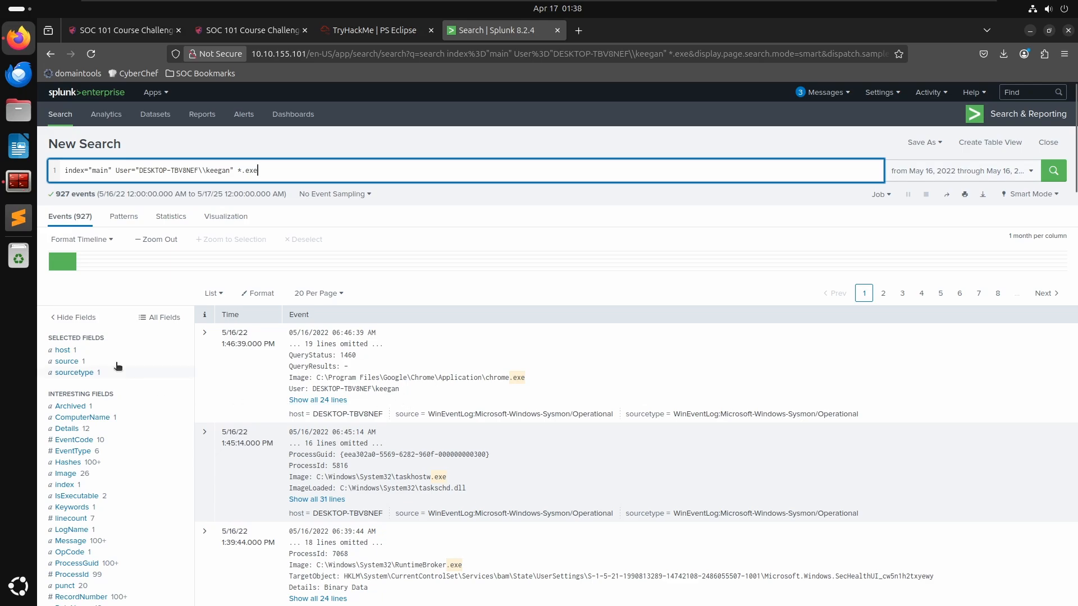
scroll(354, 427, "down", 3)
scroll(349, 425, "down", 1)
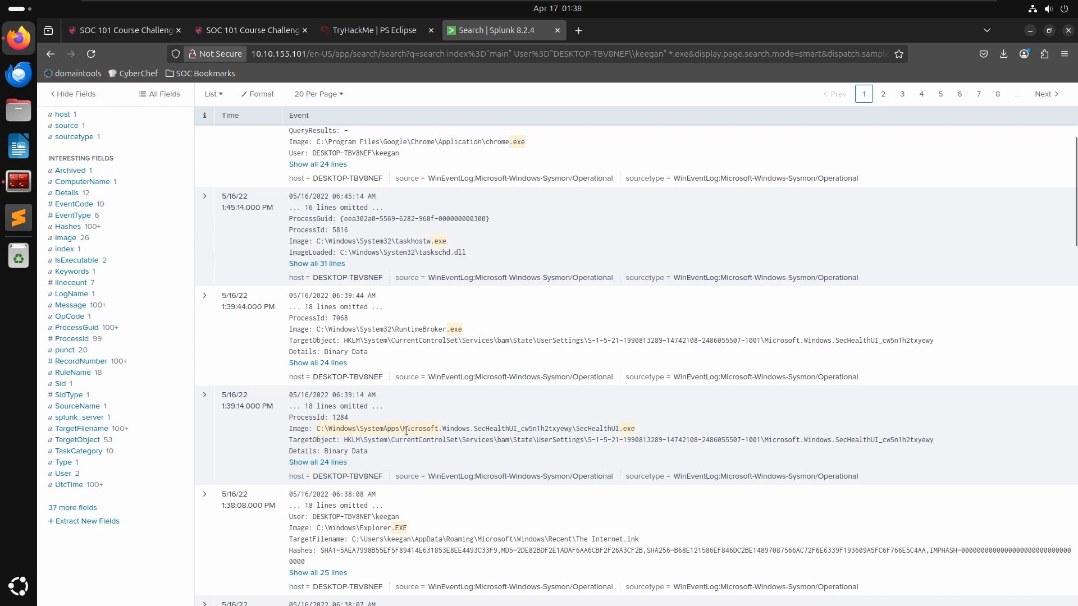
scroll(427, 433, "down", 4)
scroll(430, 435, "down", 2)
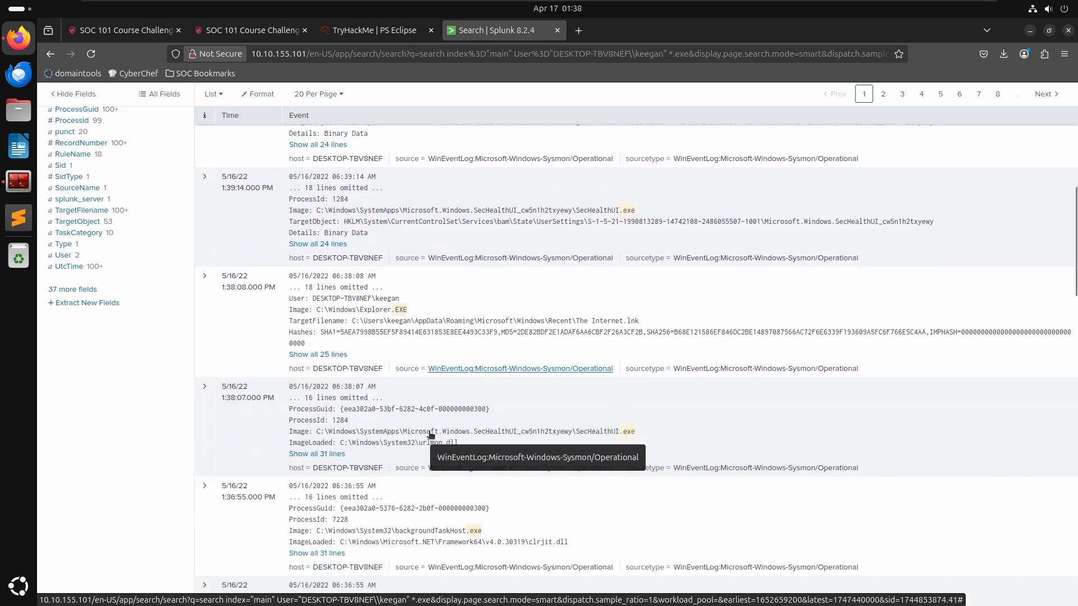
scroll(430, 434, "down", 2)
scroll(564, 377, "down", 4)
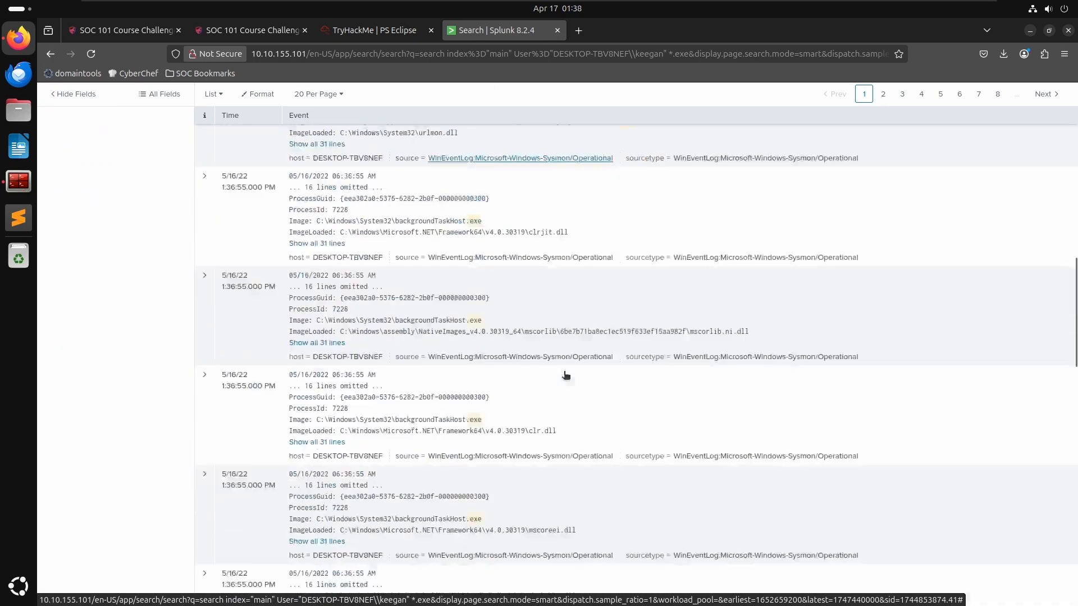
scroll(566, 375, "down", 3)
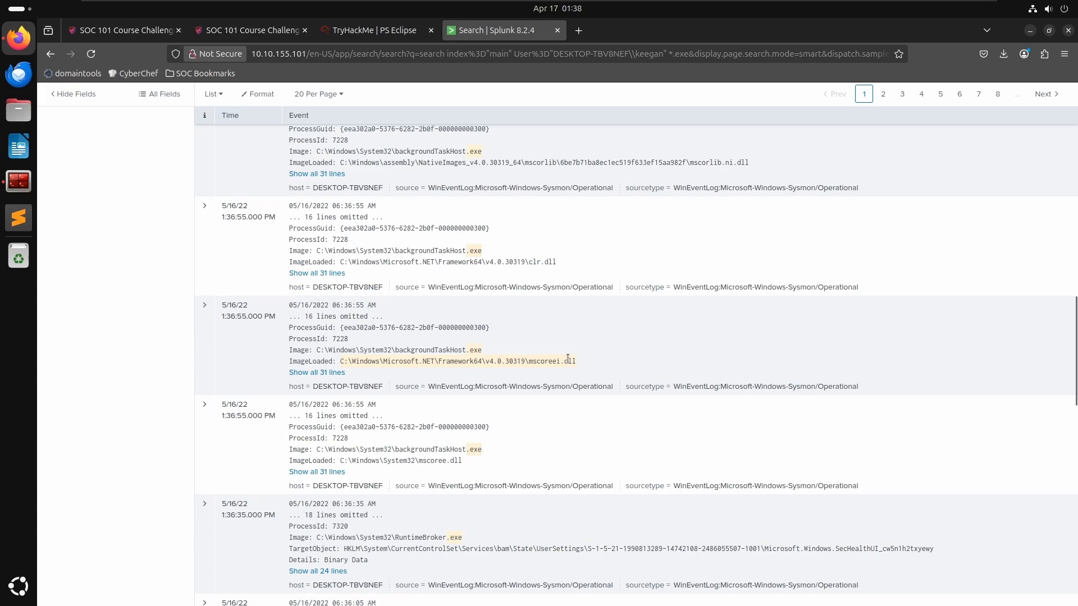
scroll(559, 314, "down", 5)
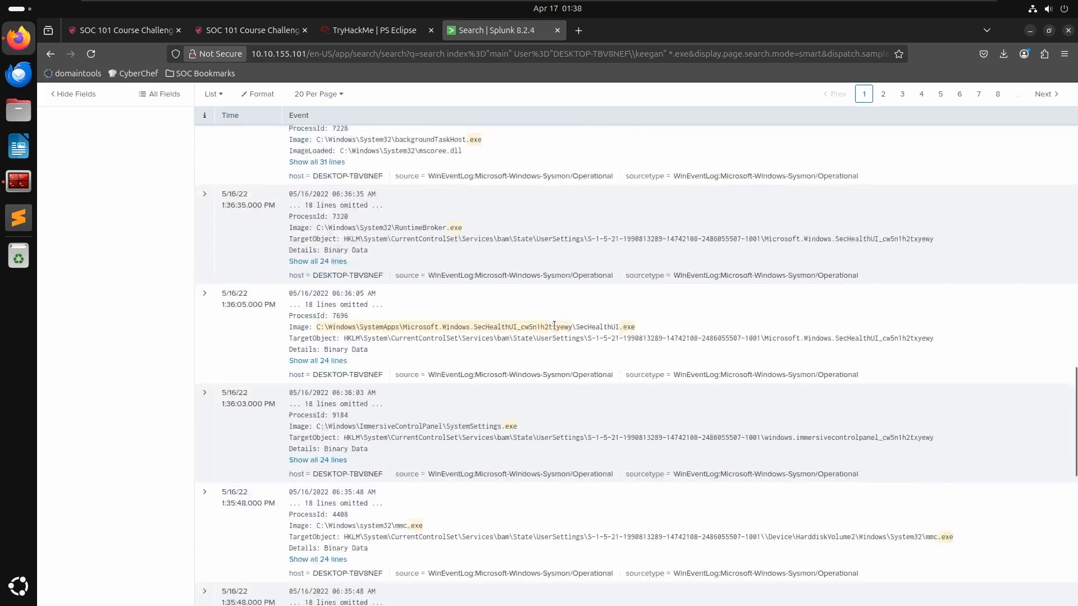
scroll(528, 281, "up", 8)
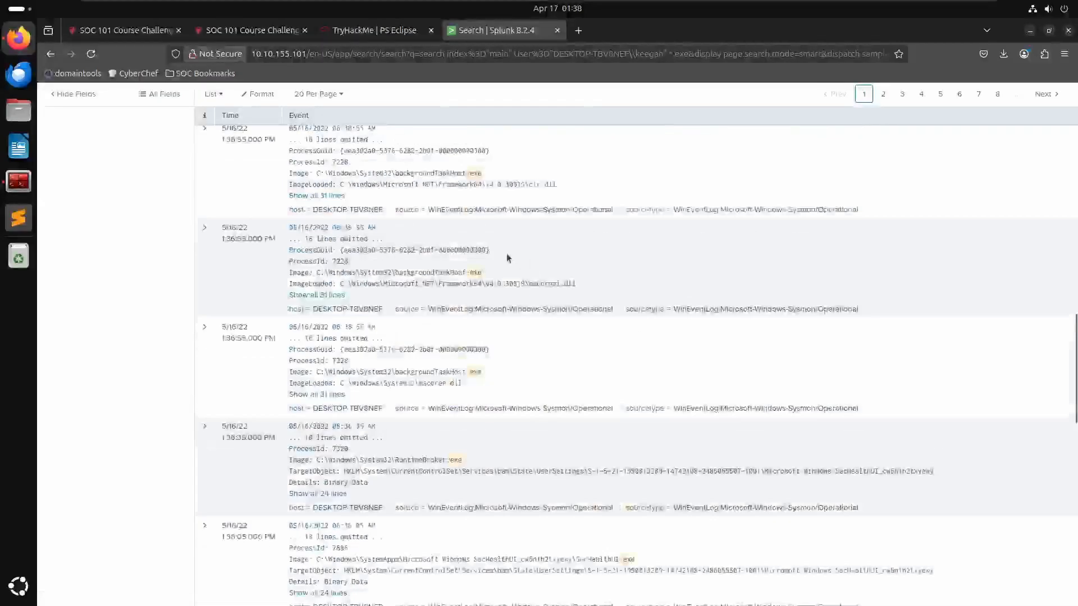
- Drop the *.exe term from the query and rerun the search over Keegan's events only
scroll(495, 230, "up", 8)
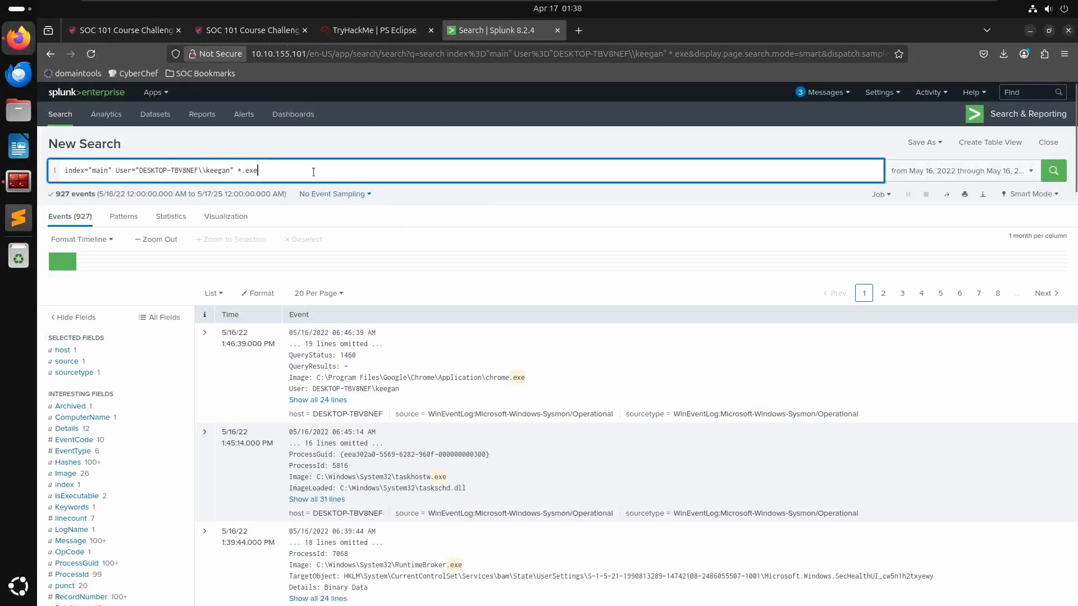
left_click_drag(313, 172, 363, 153)
key("ctrl+x")
key("ctrl+v")
key("BackSpace")
key("BackSpace")
key("BackSpace")
key("BackSpace")
key("BackSpace")
key("BackSpace")
key("Return")
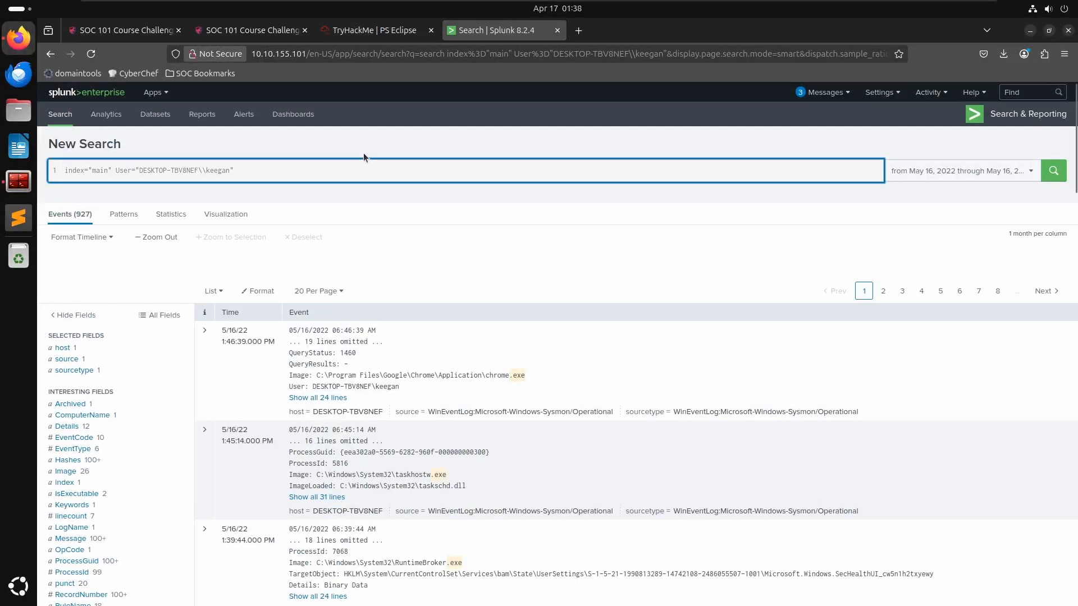
- Open the full field list and browse all available fields for Keegan's events
scroll(70, 341, "down", 5)
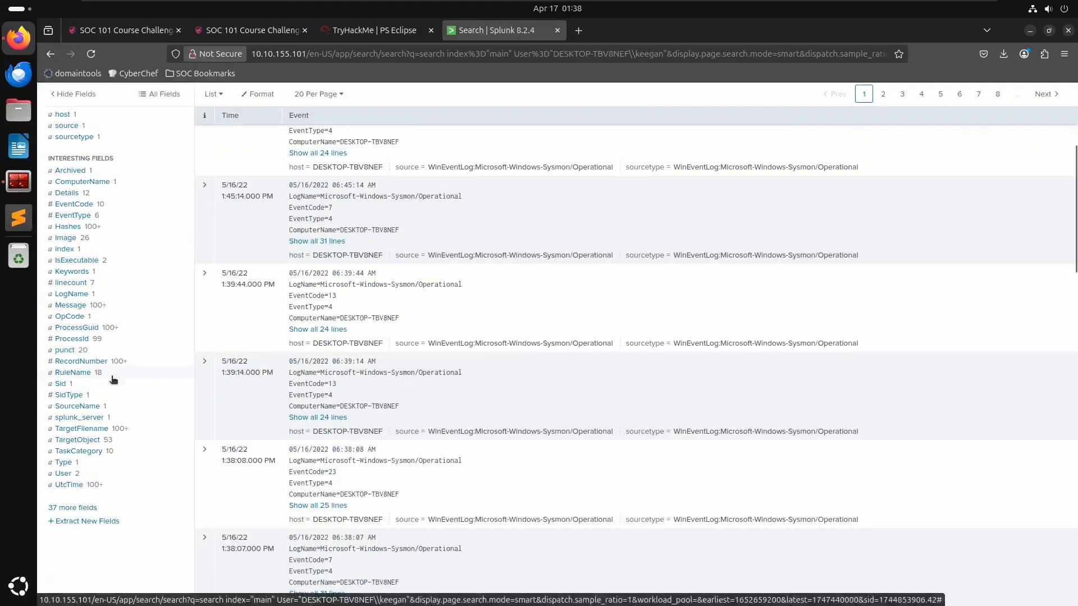
left_click(62, 507)
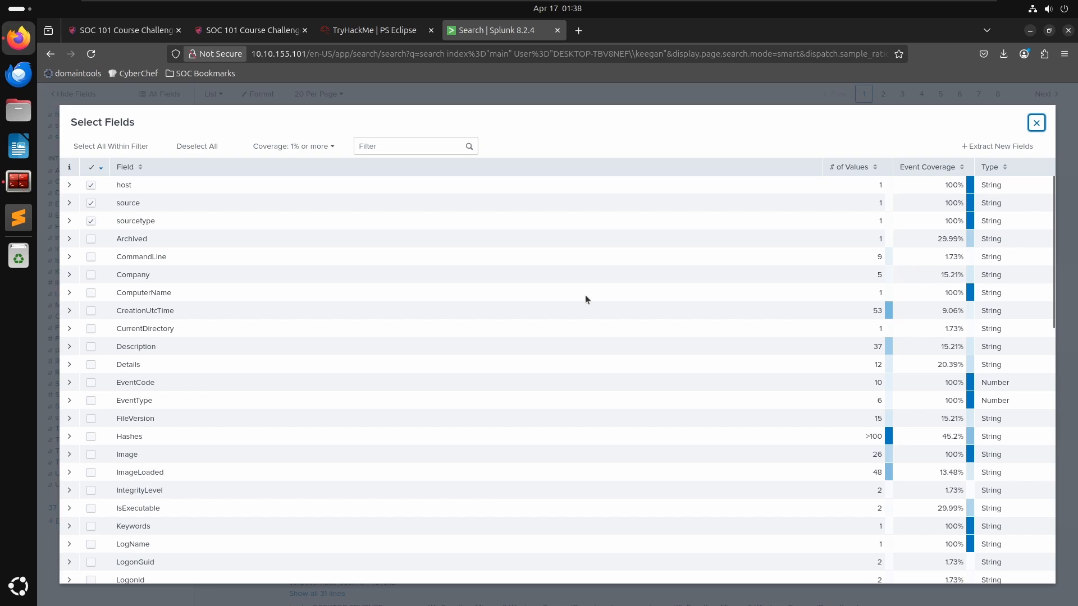
scroll(428, 304, "down", 4)
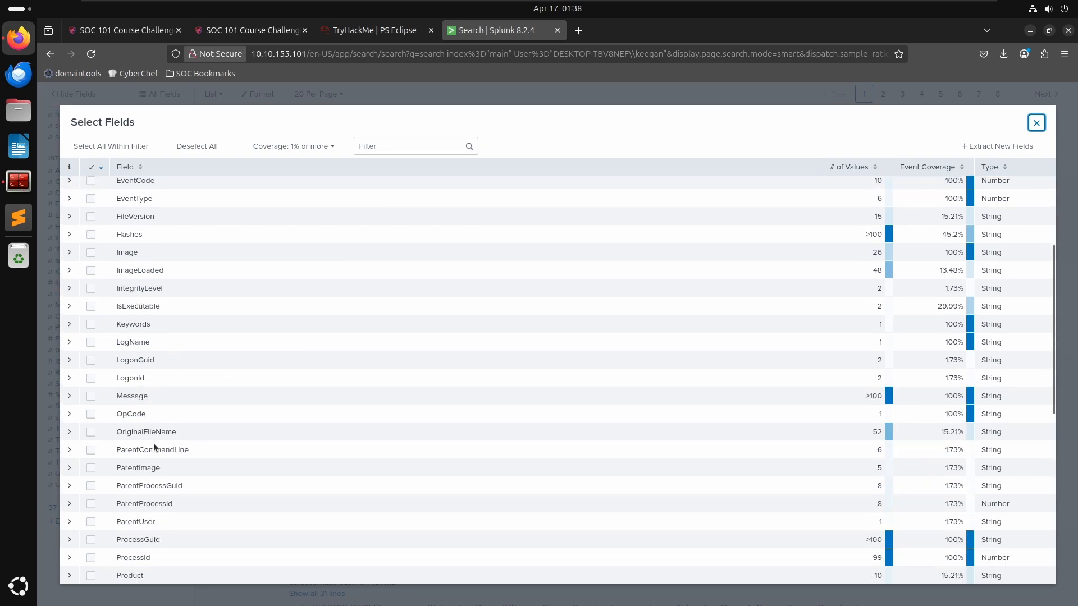
scroll(187, 462, "down", 3)
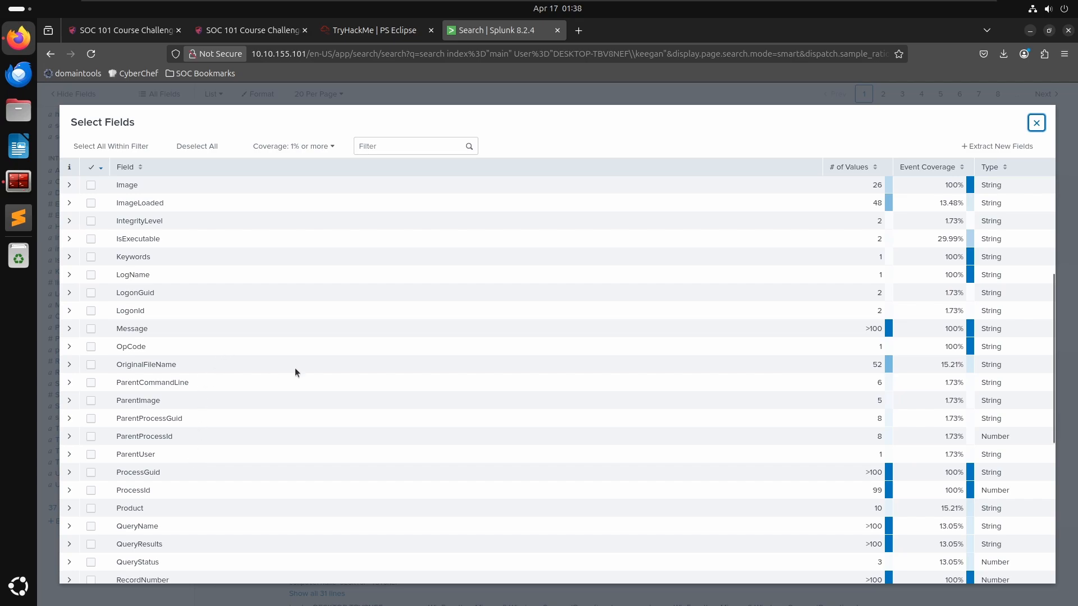
scroll(369, 407, "down", 1)
scroll(369, 407, "down", 2)
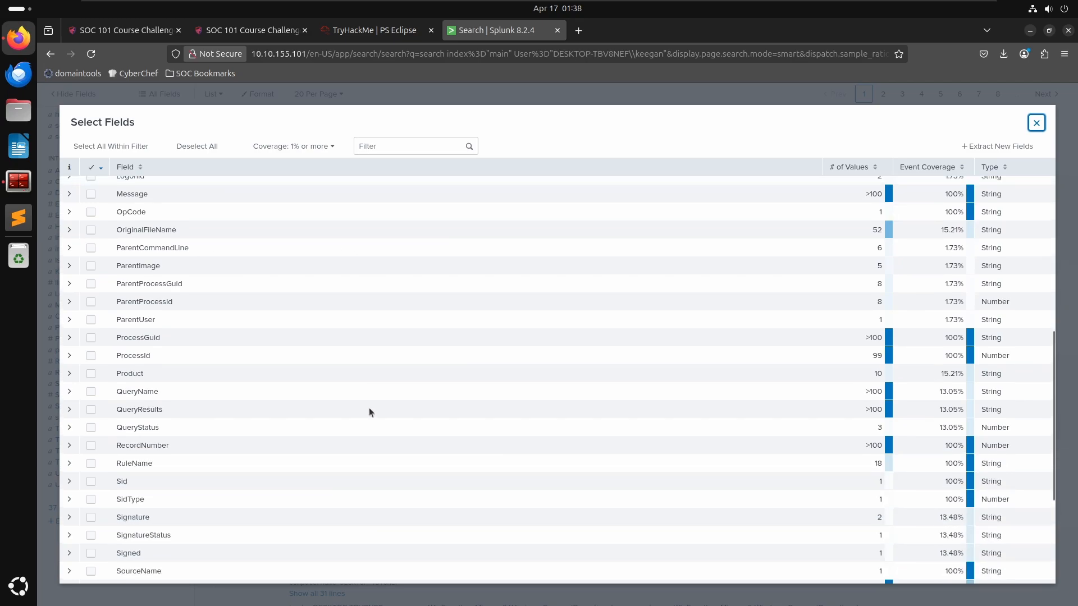
scroll(369, 413, "down", 4)
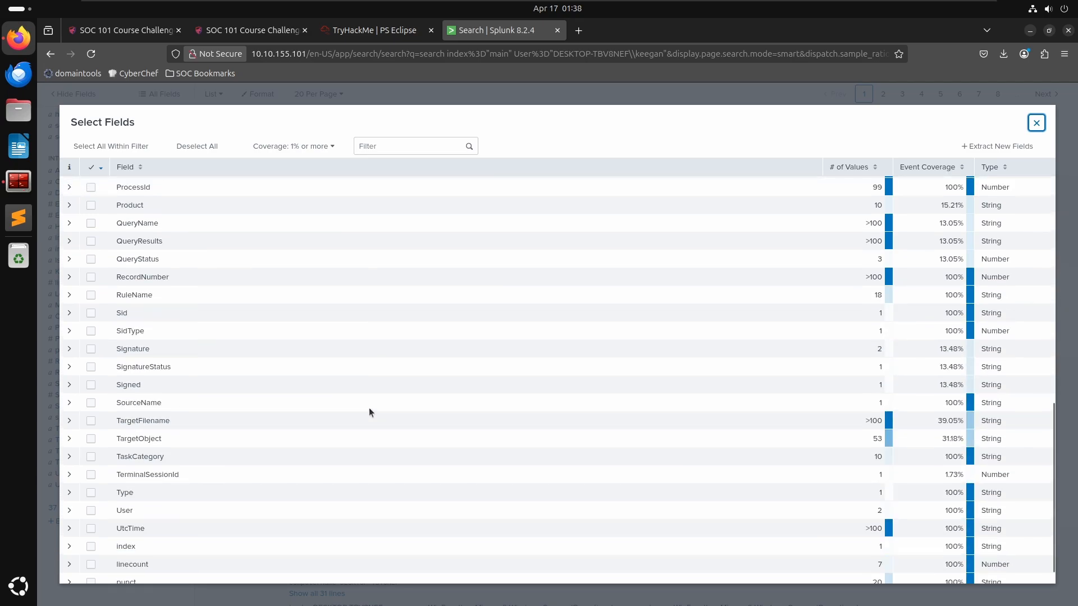
scroll(369, 412, "down", 1)
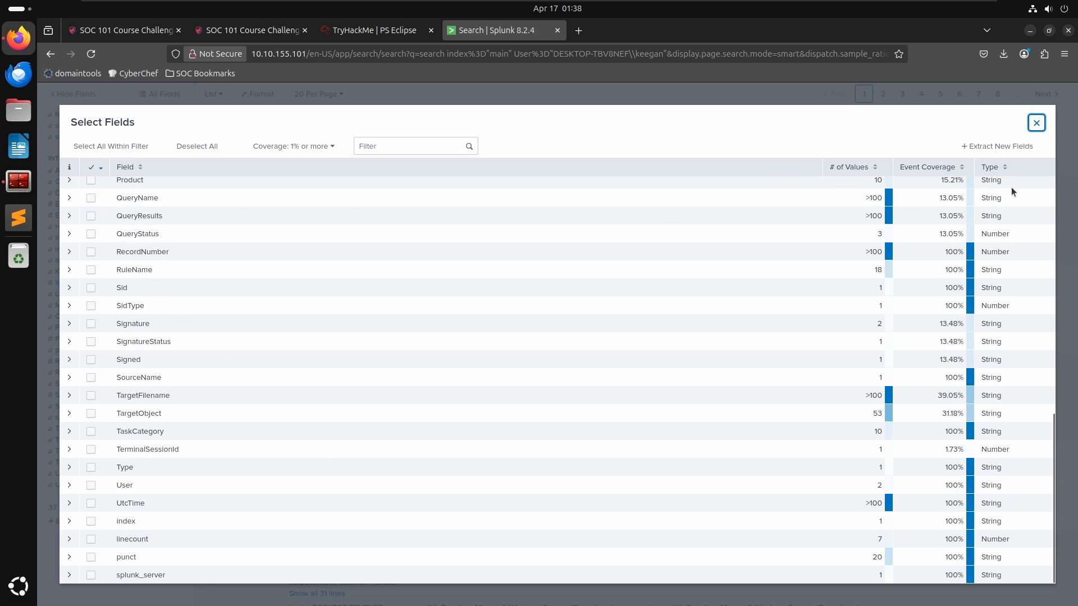
left_click(1036, 122)
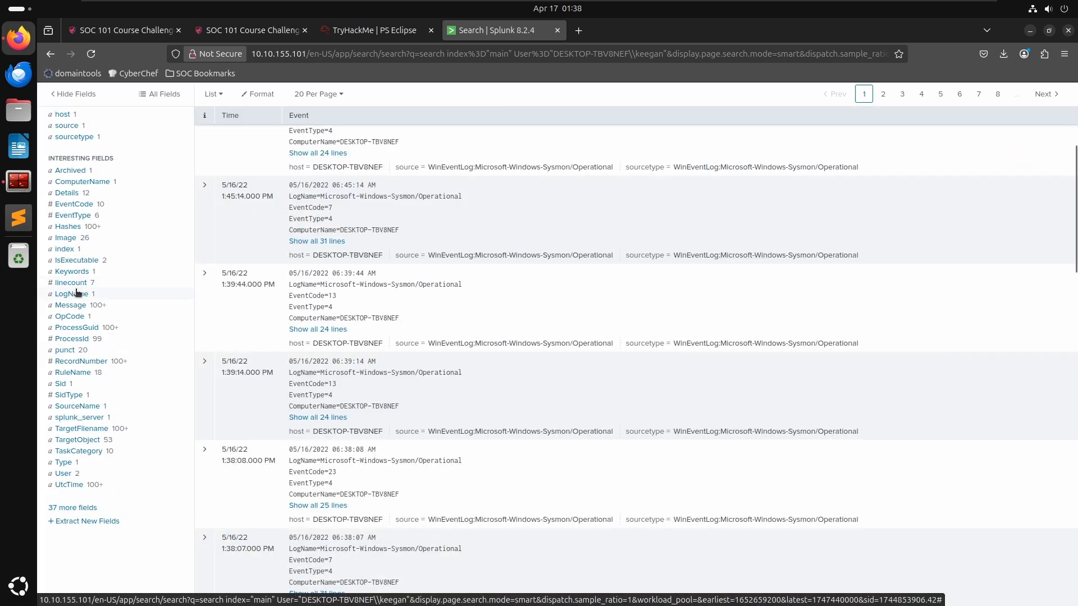
- Inspect the IsExecutable, index and Image field summaries, then filter the search to the powershell.exe image
left_click(67, 262)
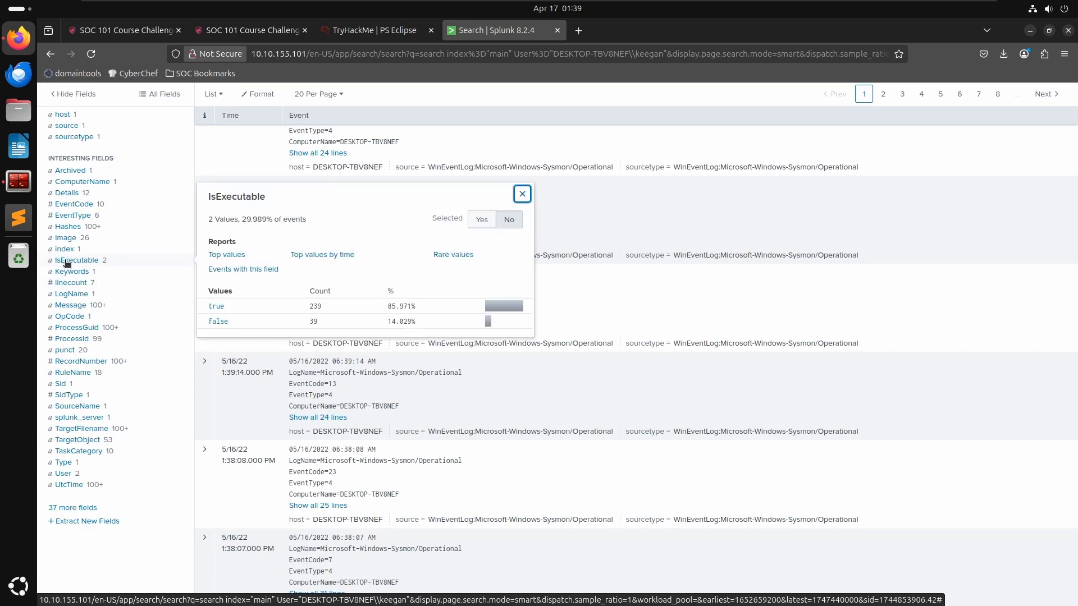
left_click(64, 250)
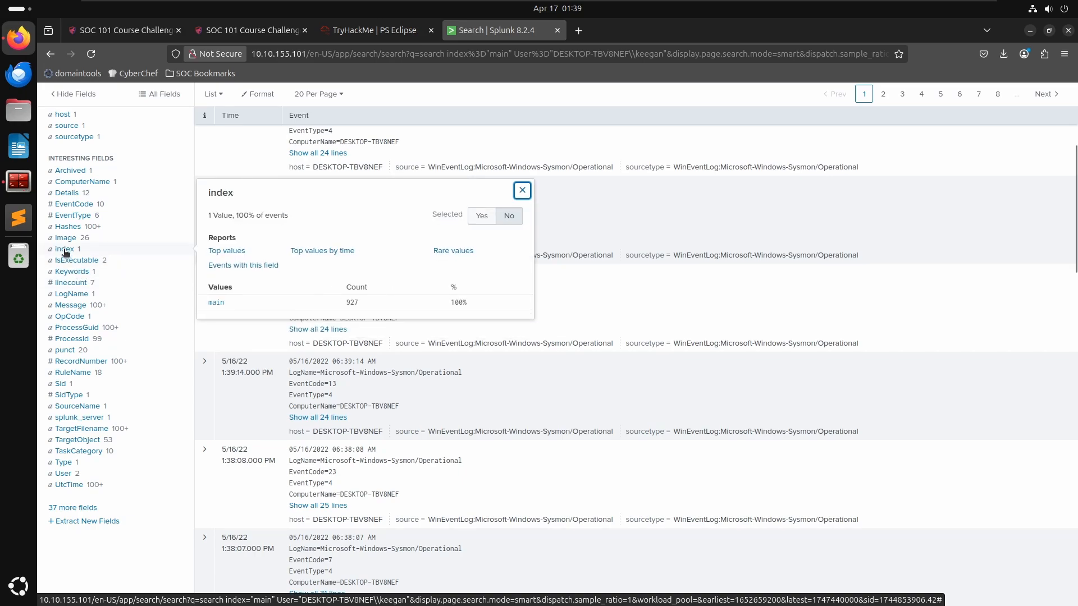
left_click(70, 238)
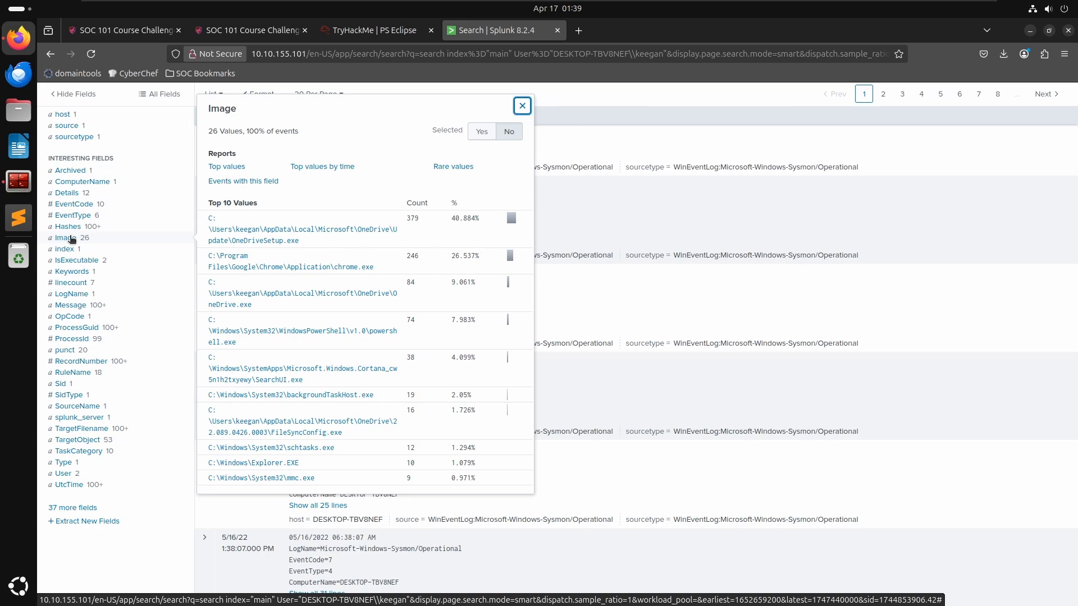
left_click(339, 334)
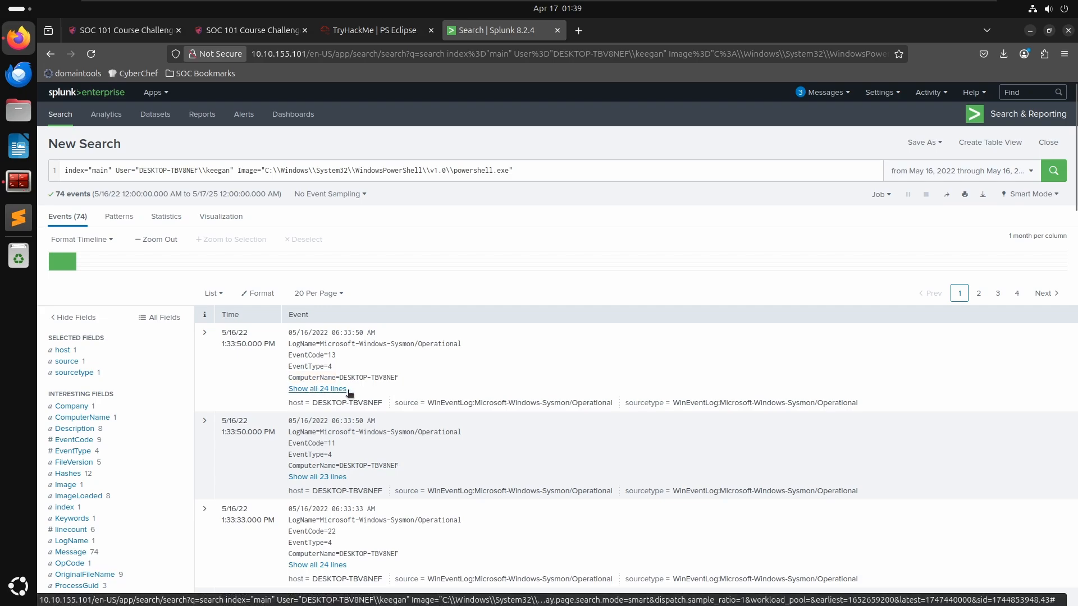
- Expand the first PowerShell event and examine its field values
left_click(206, 335)
scroll(348, 444, "down", 5)
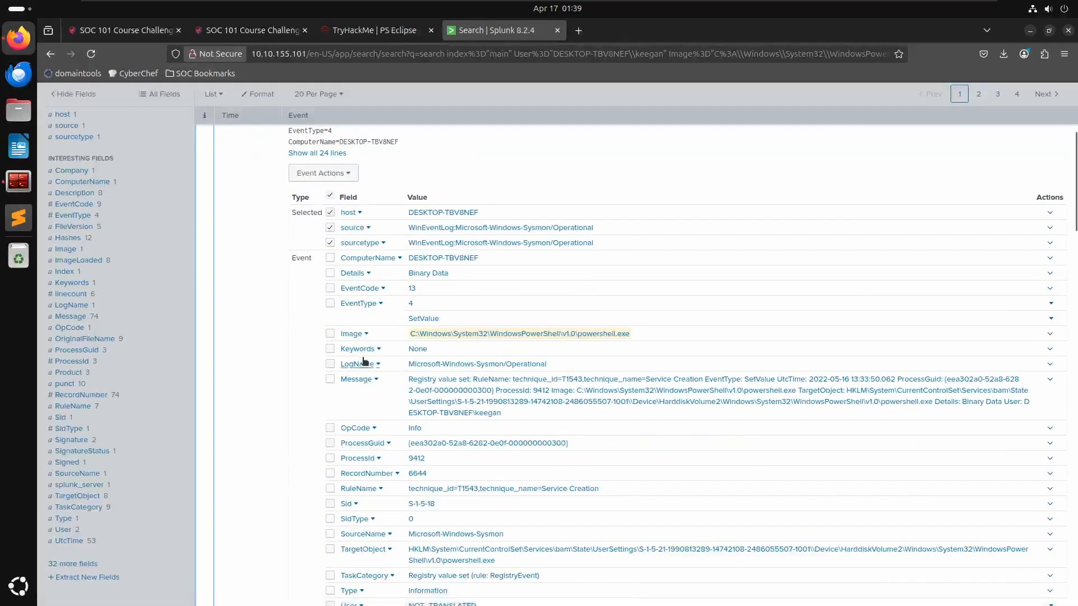
scroll(569, 345, "down", 3)
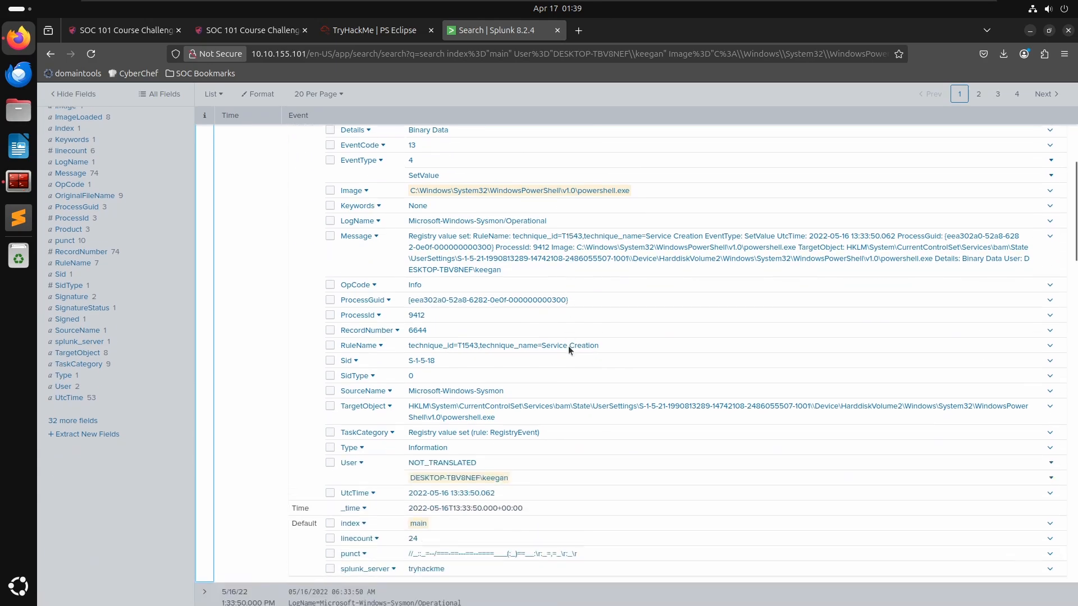
scroll(568, 346, "down", 1)
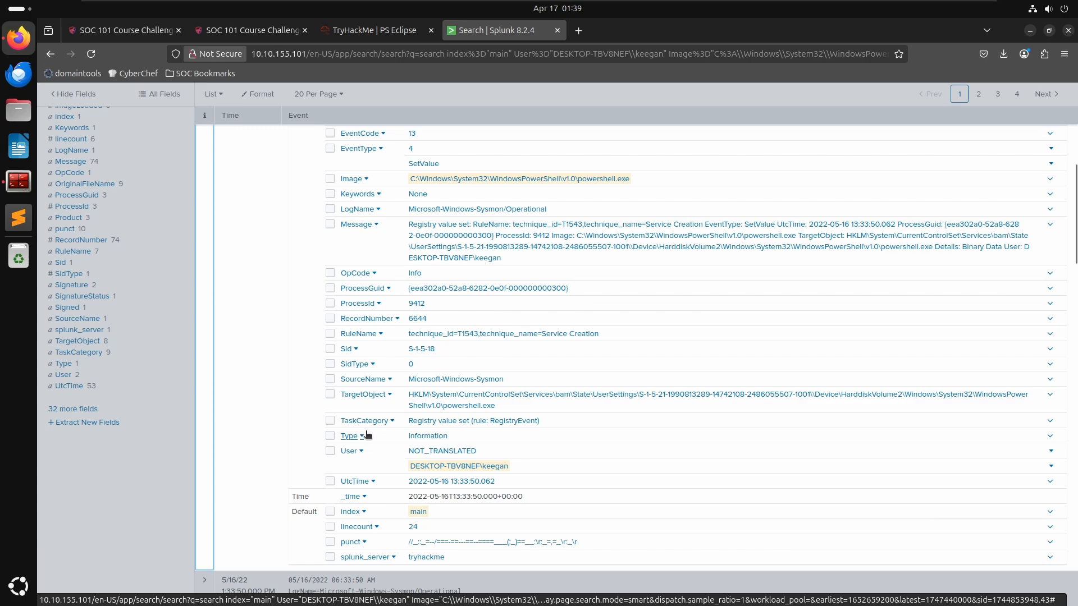
scroll(368, 435, "up", 3)
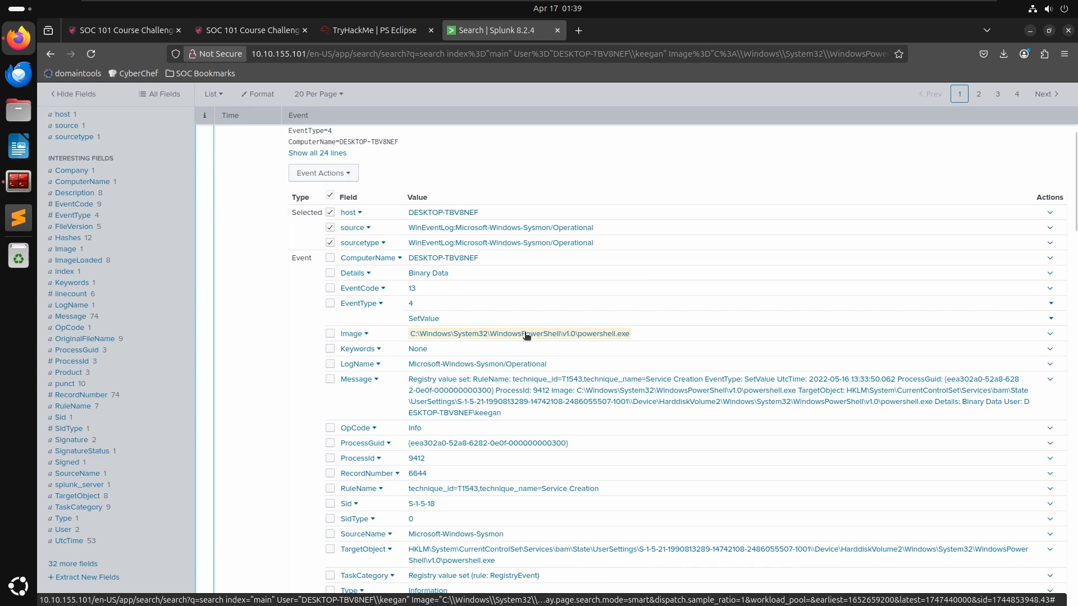
scroll(406, 291, "up", 5)
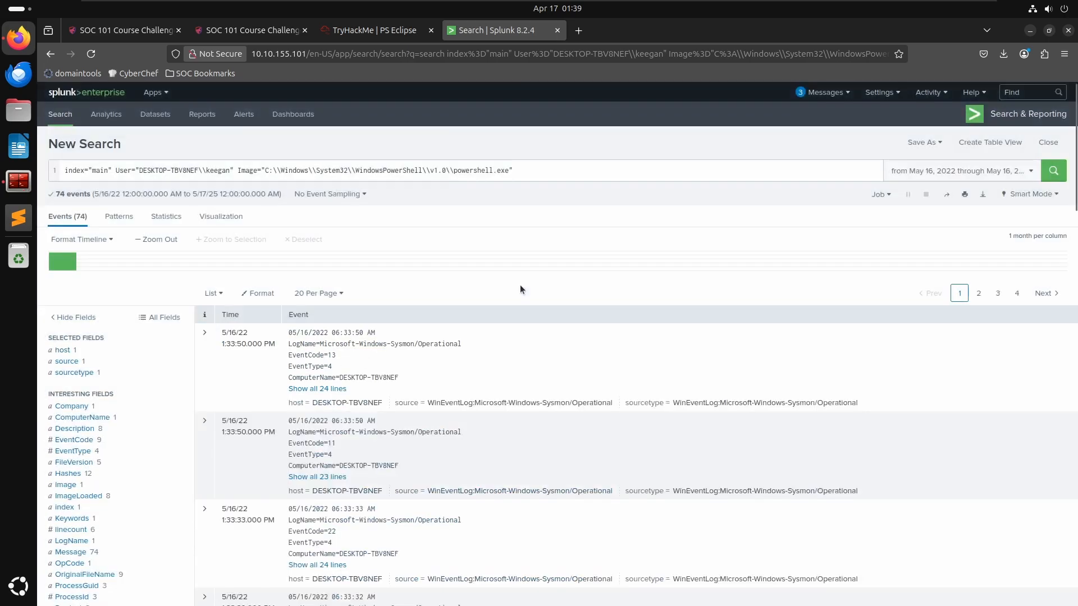
scroll(506, 465, "down", 4)
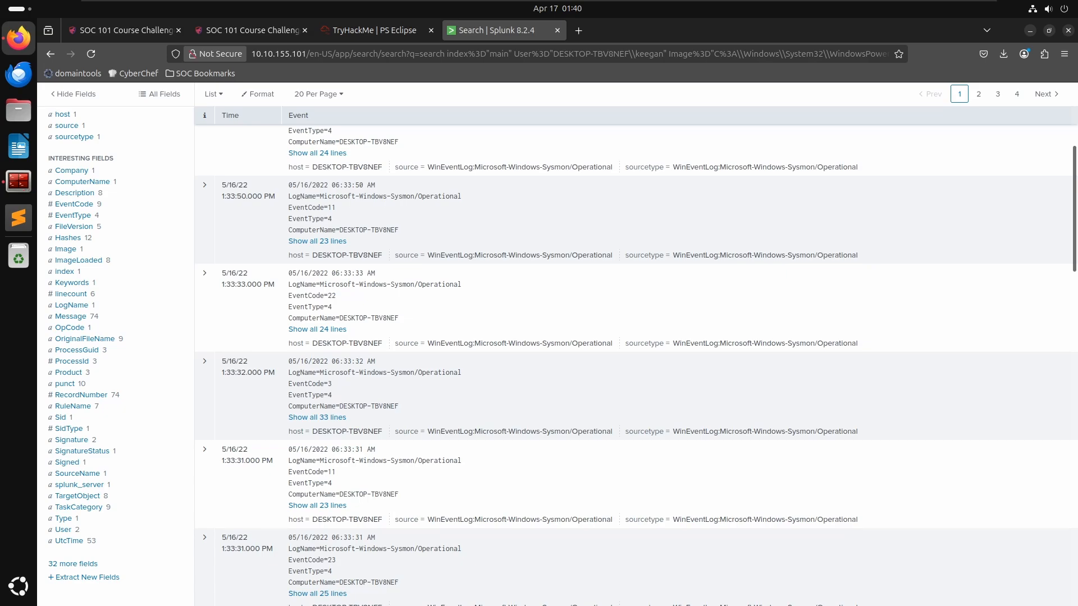
- In a new browser tab, search for splunk documentation query and read the search command reference page
left_click(579, 31)
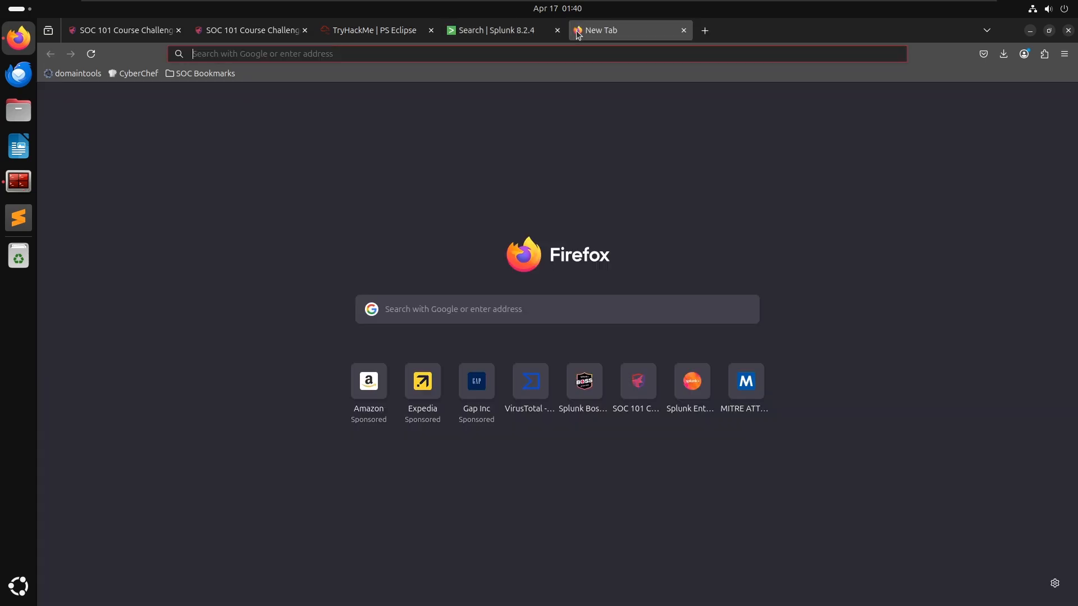
type("splunk ")
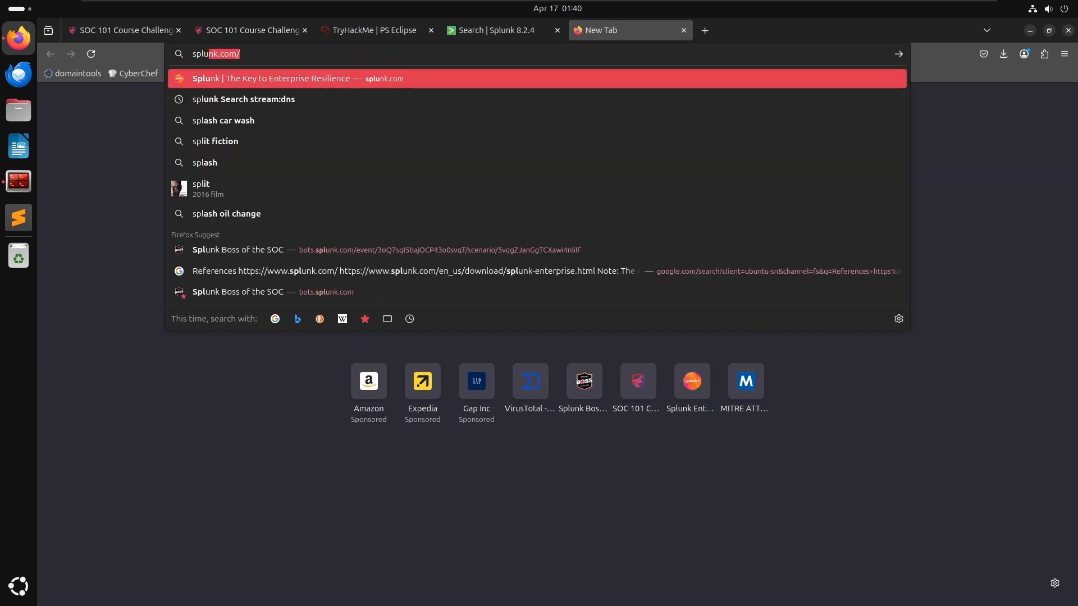
type("documentation")
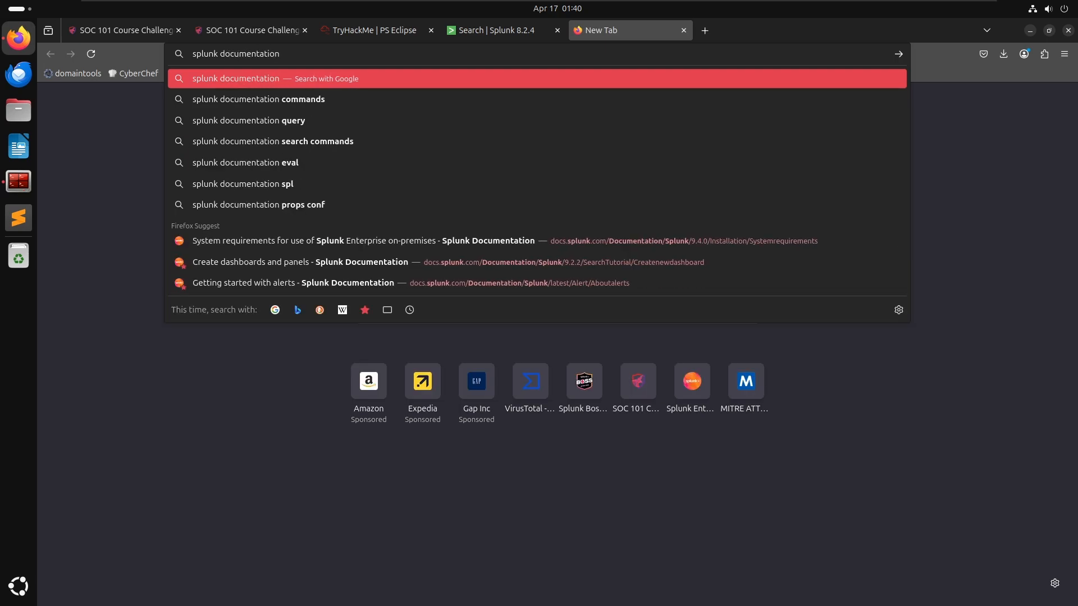
left_click(627, 120)
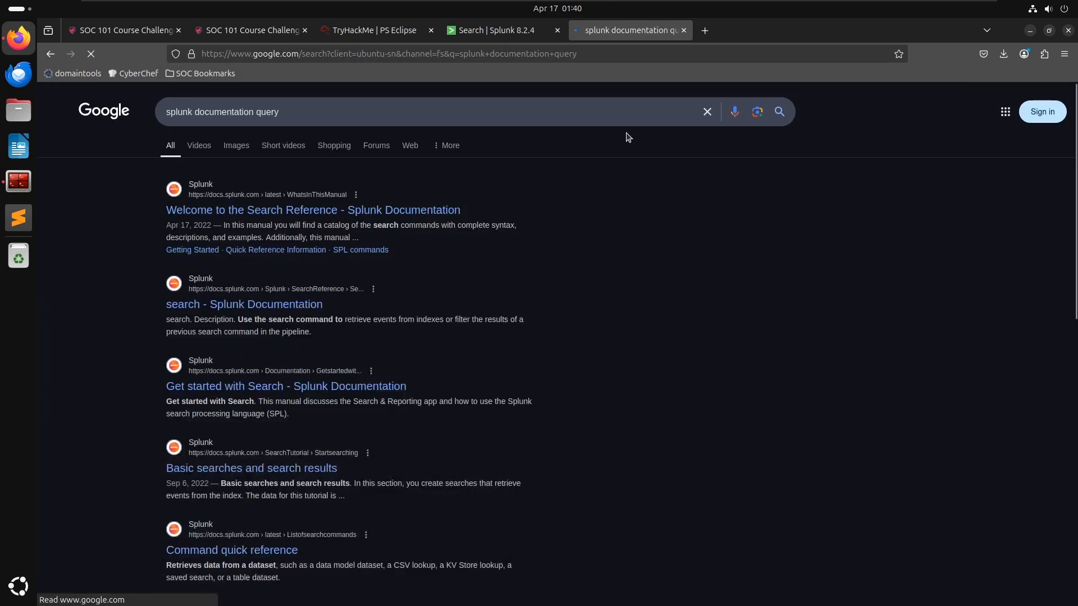
left_click(250, 306)
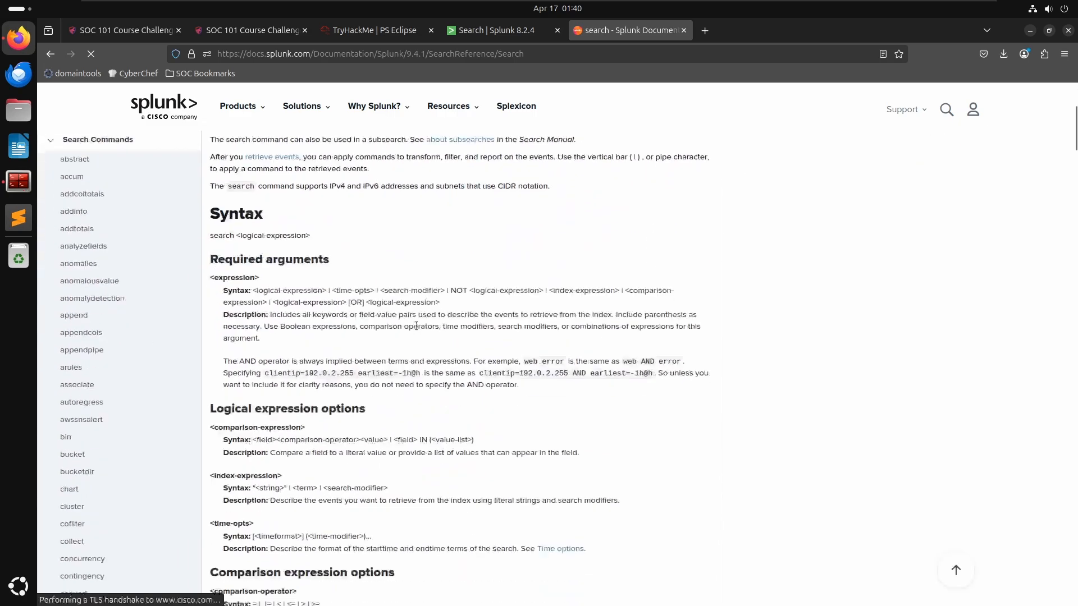
scroll(433, 353, "down", 5)
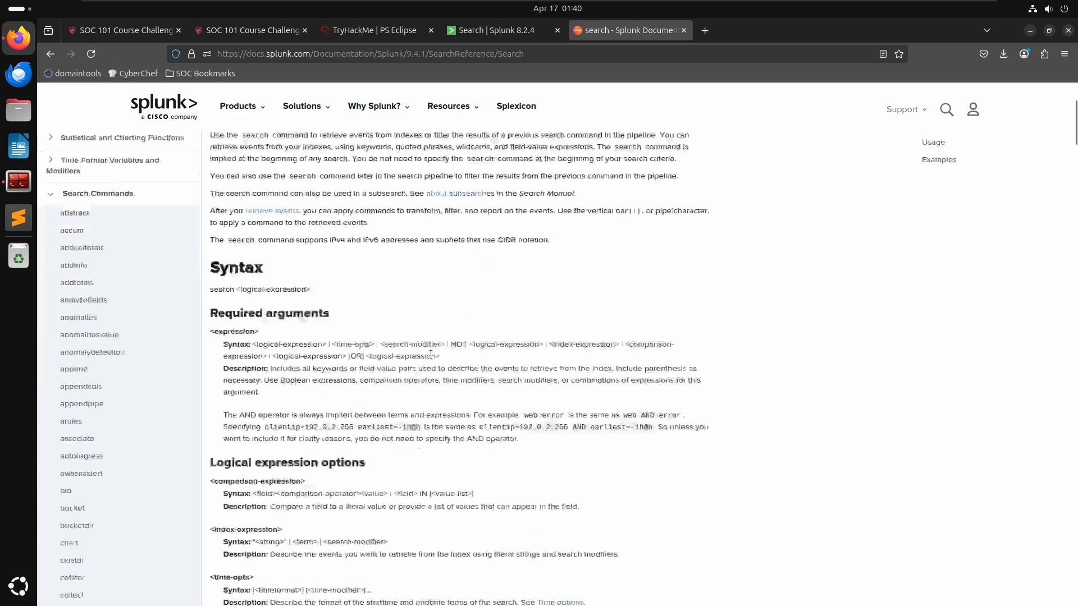
scroll(448, 344, "down", 6)
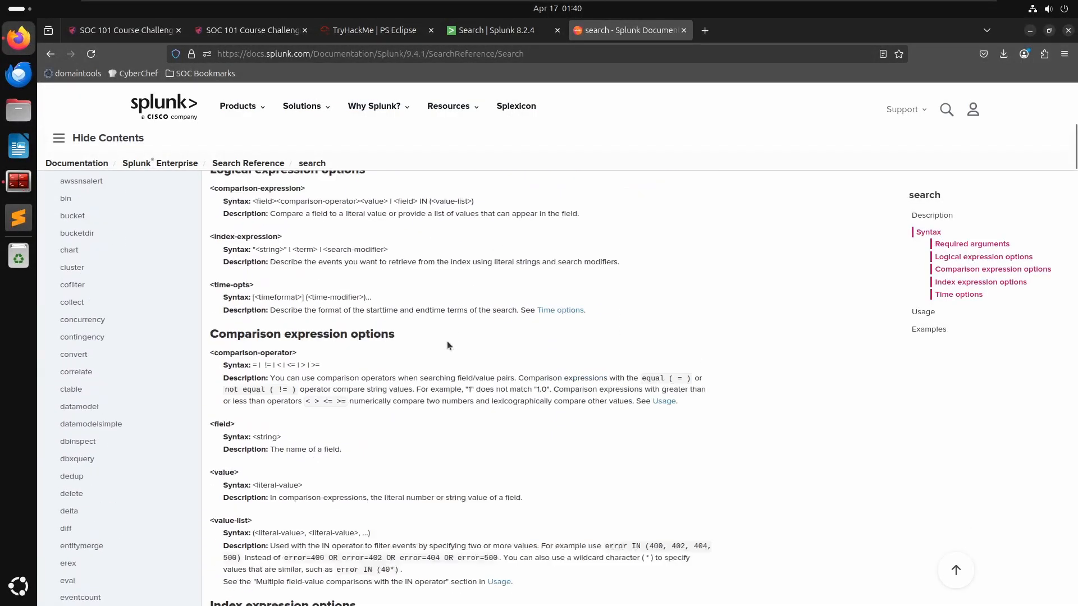
- Reread the room question about the suspicious binary downloaded to the endpoint
left_click(490, 31)
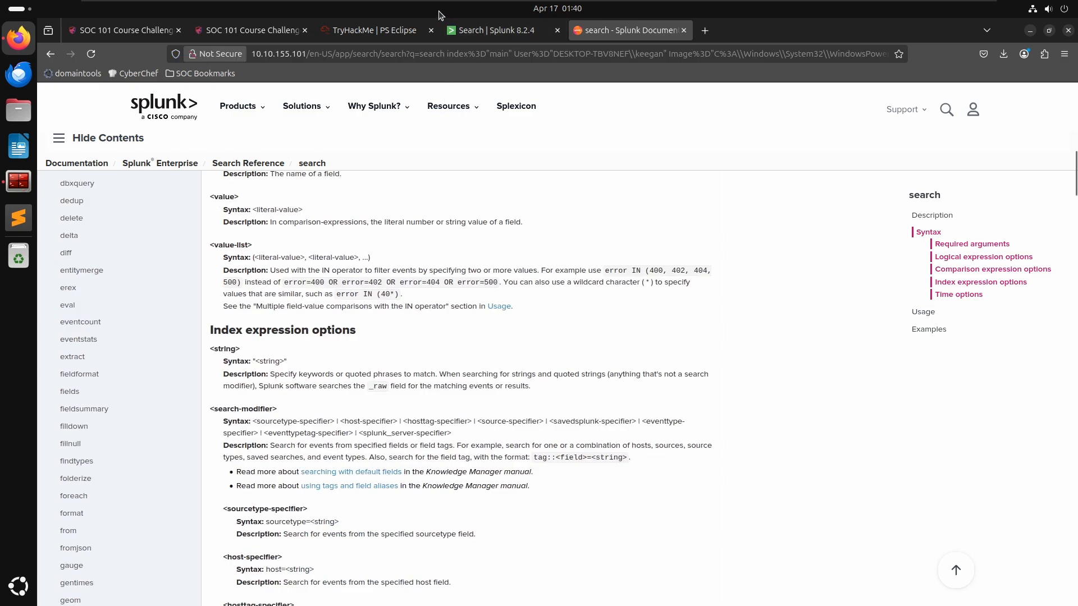
left_click(352, 31)
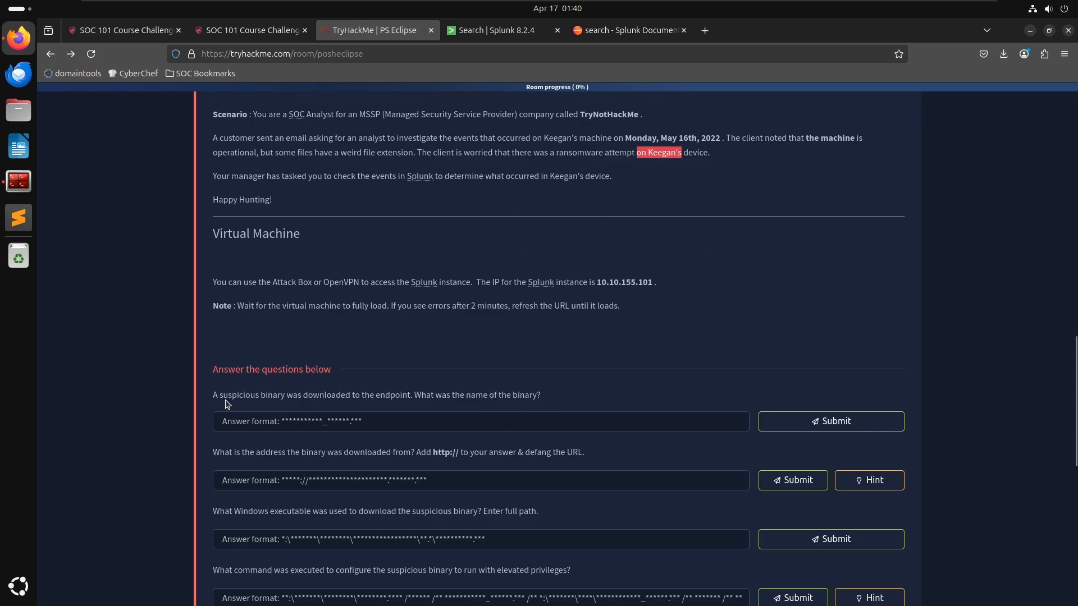
left_click_drag(233, 398, 272, 411)
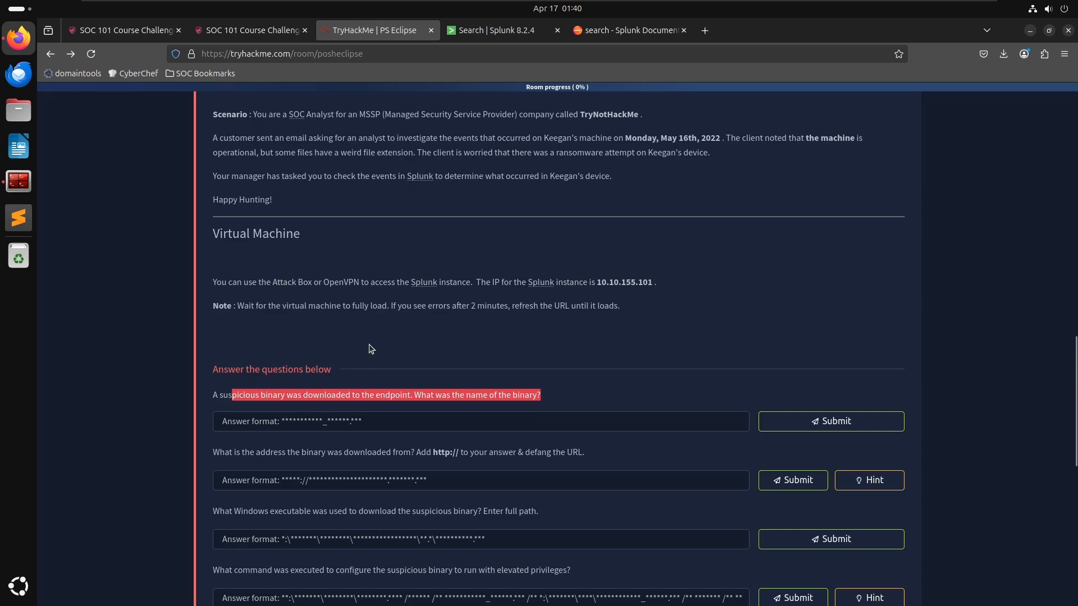
left_click(489, 31)
scroll(176, 339, "up", 5)
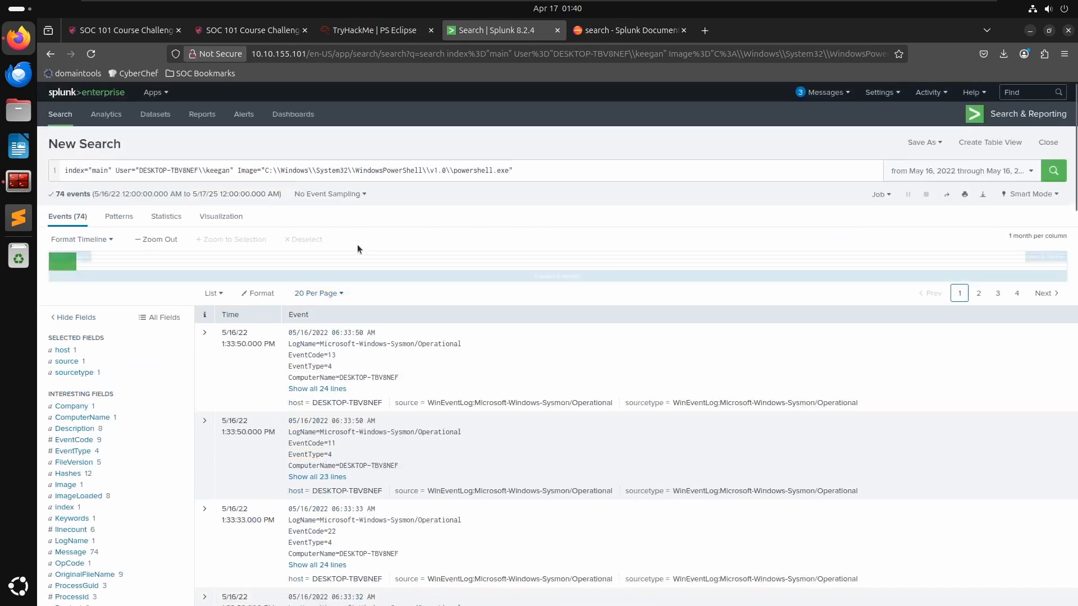
left_click(531, 169)
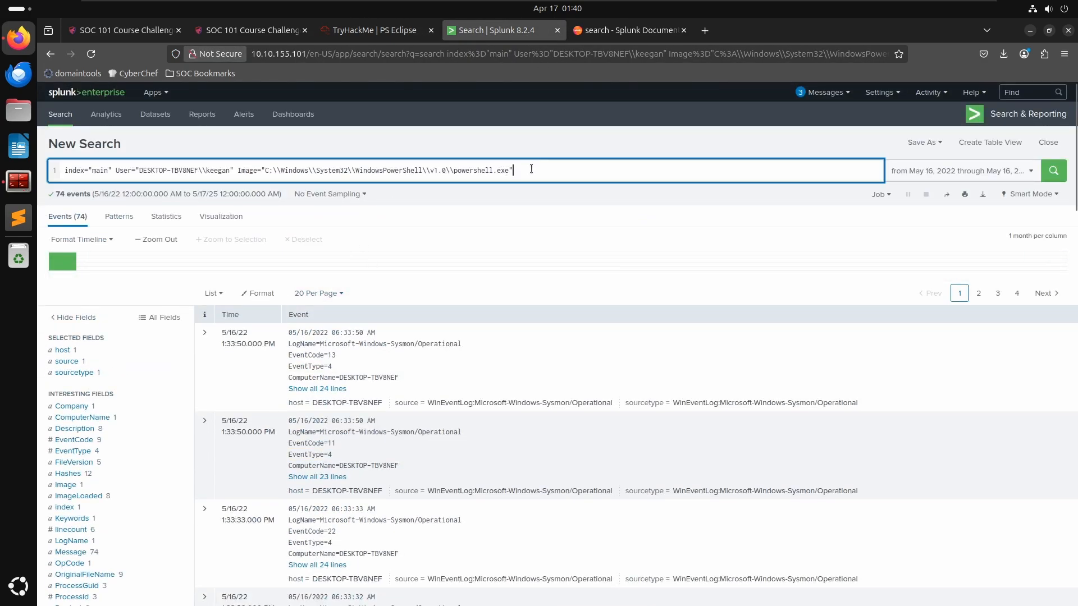
left_click(238, 172, "shift")
key("BackSpace")
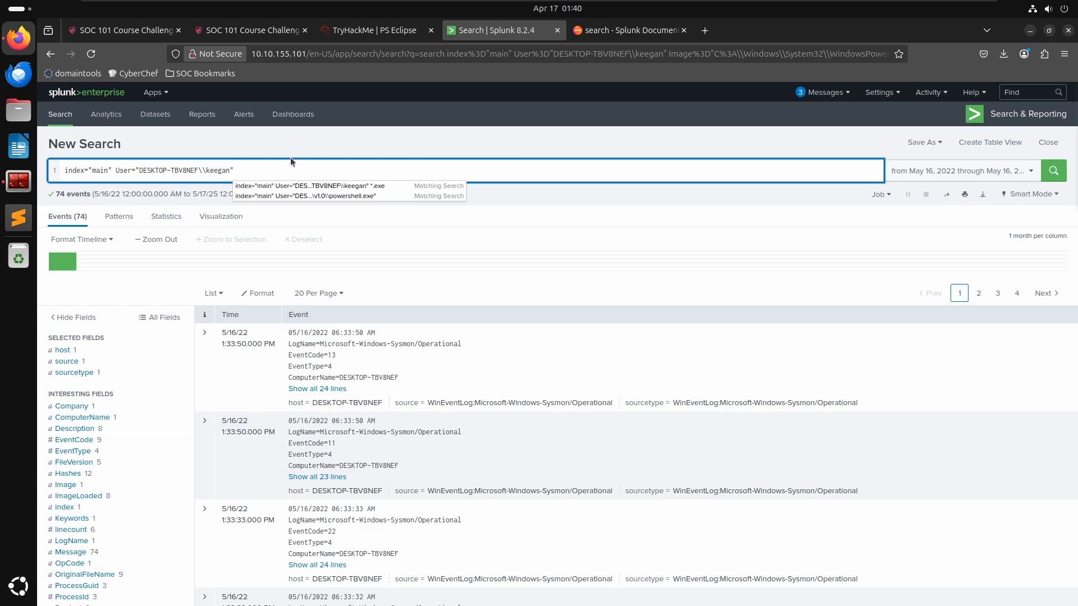
key("Return")
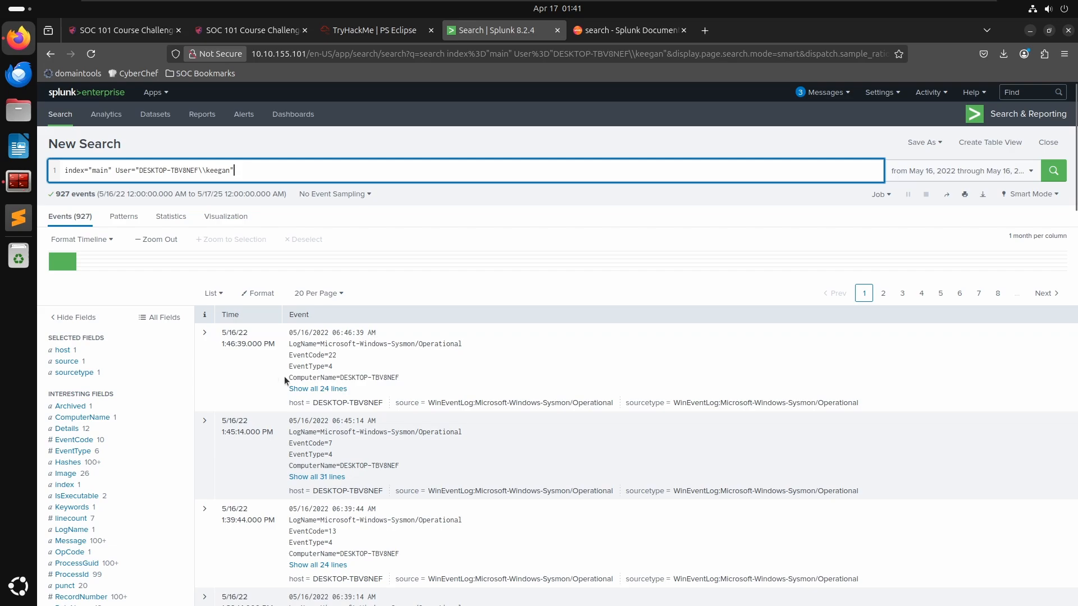
scroll(317, 395, "down", 5)
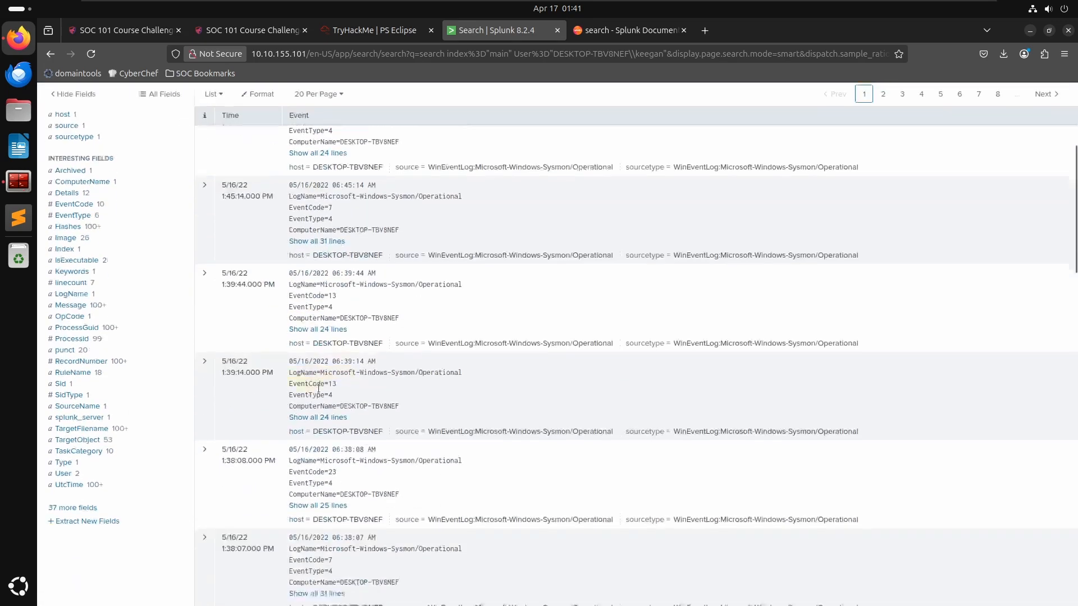
scroll(325, 366, "down", 3)
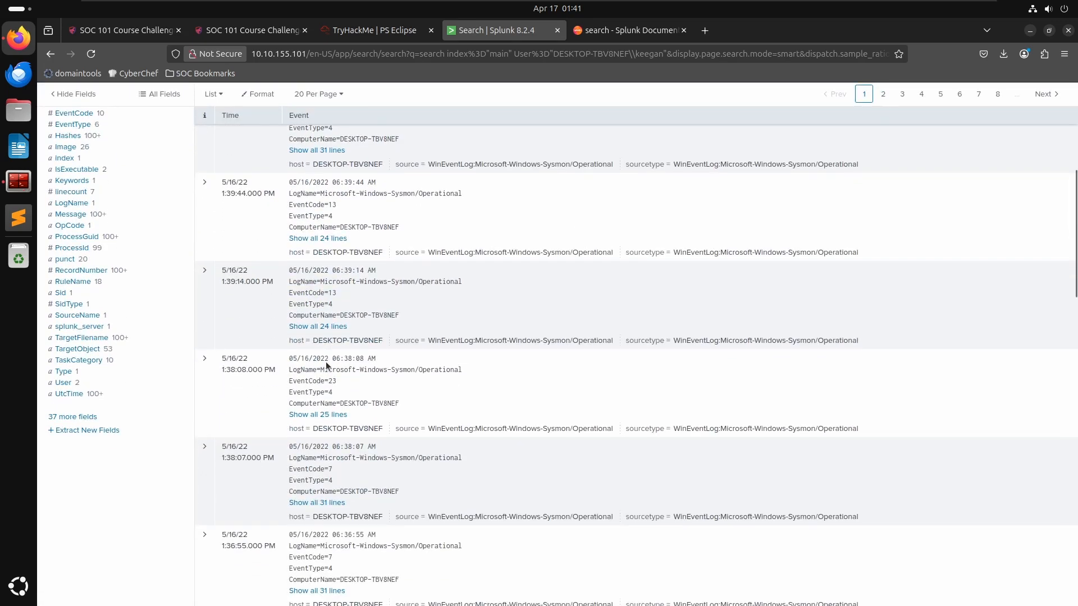
scroll(340, 364, "down", 3)
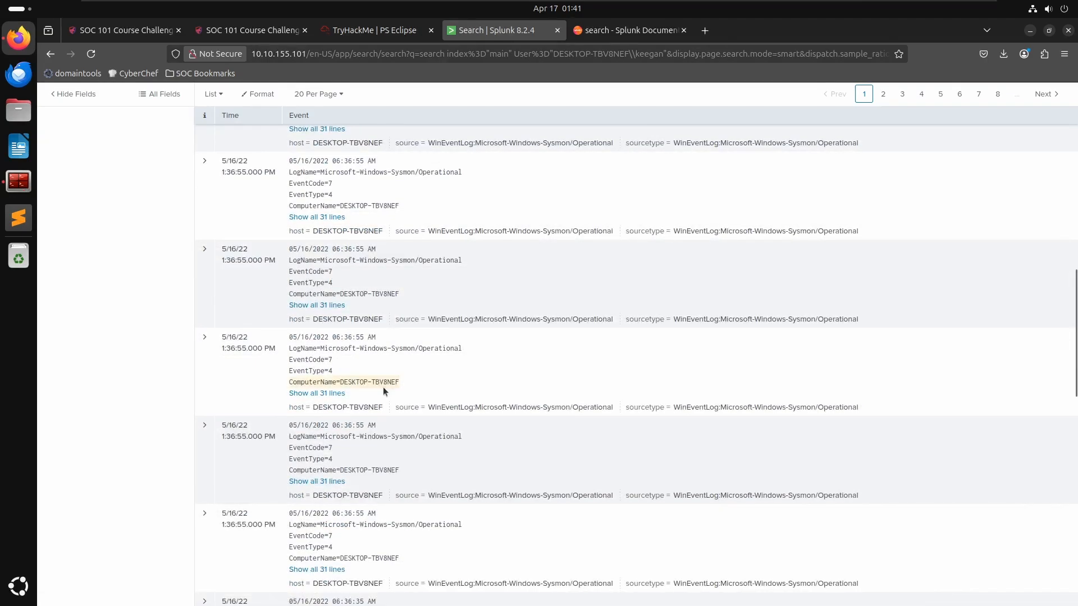
scroll(384, 388, "down", 5)
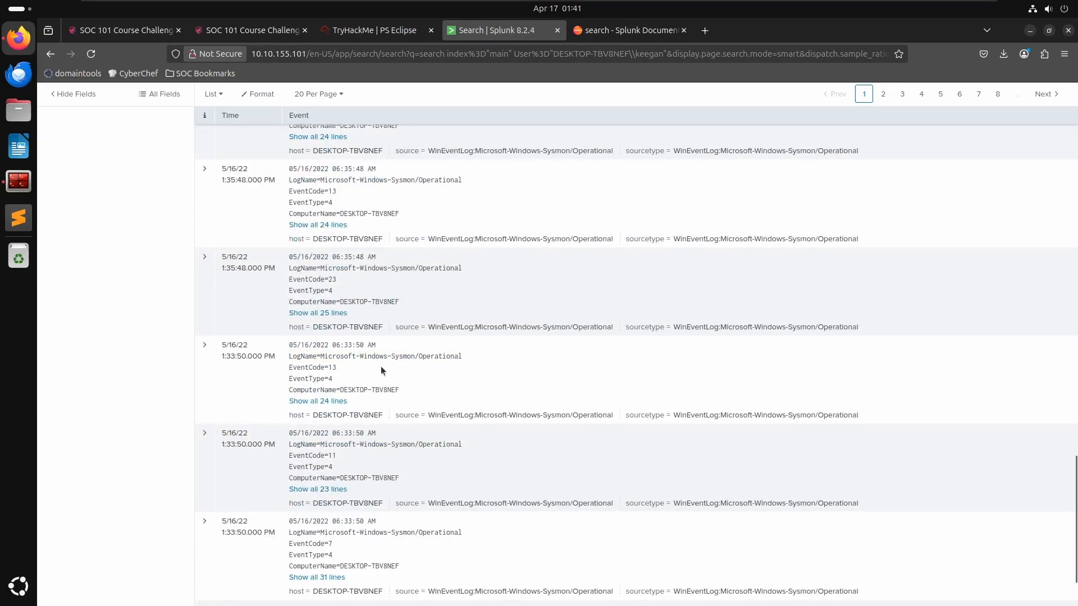
scroll(336, 371, "down", 1)
scroll(336, 370, "down", 2)
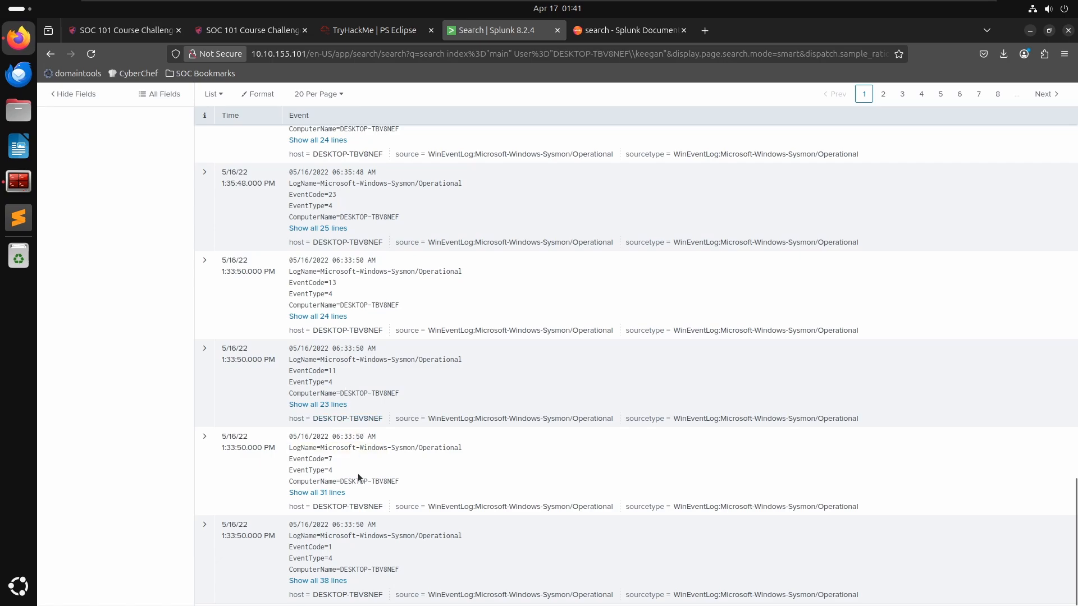
scroll(358, 473, "up", 6)
scroll(236, 306, "up", 10)
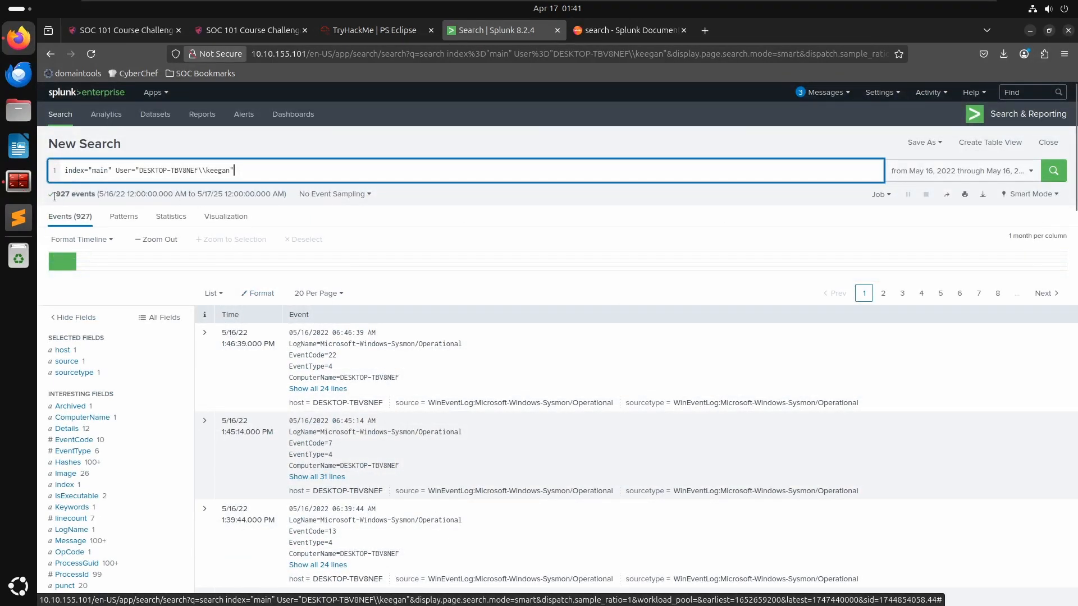
- Browse the Statistics, Visualization and Patterns views of the search, shrinking the pattern size, then return to Events
left_click(161, 218)
left_click(210, 218)
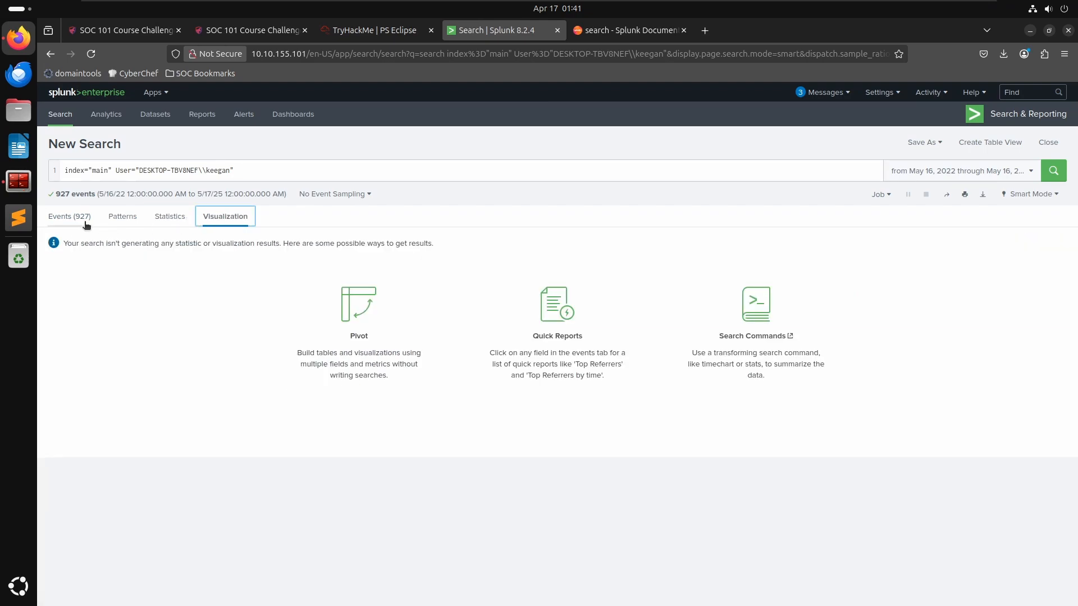
left_click(122, 218)
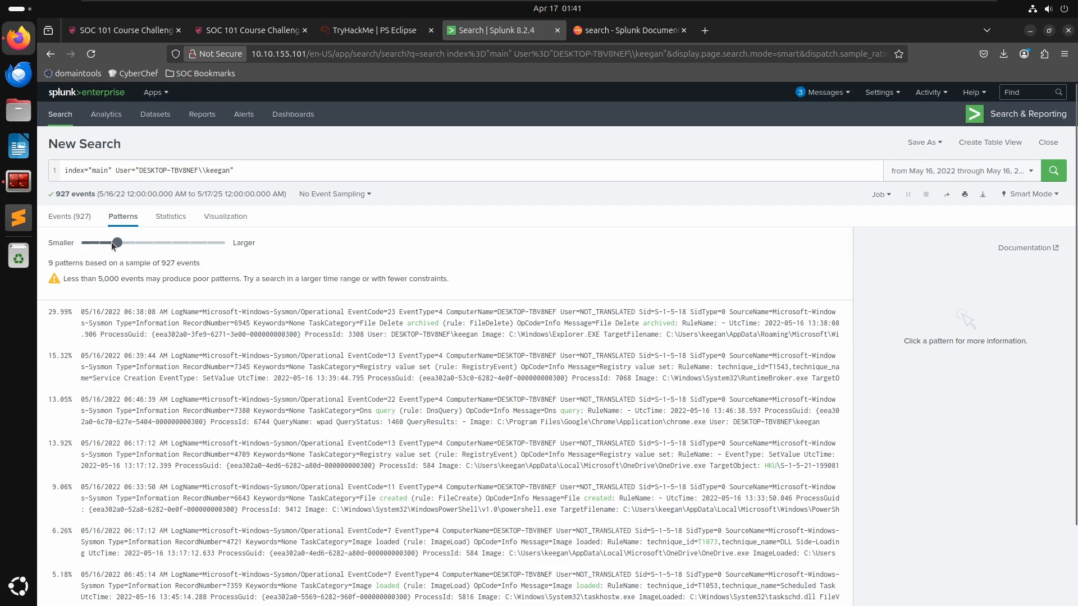
left_click(106, 245)
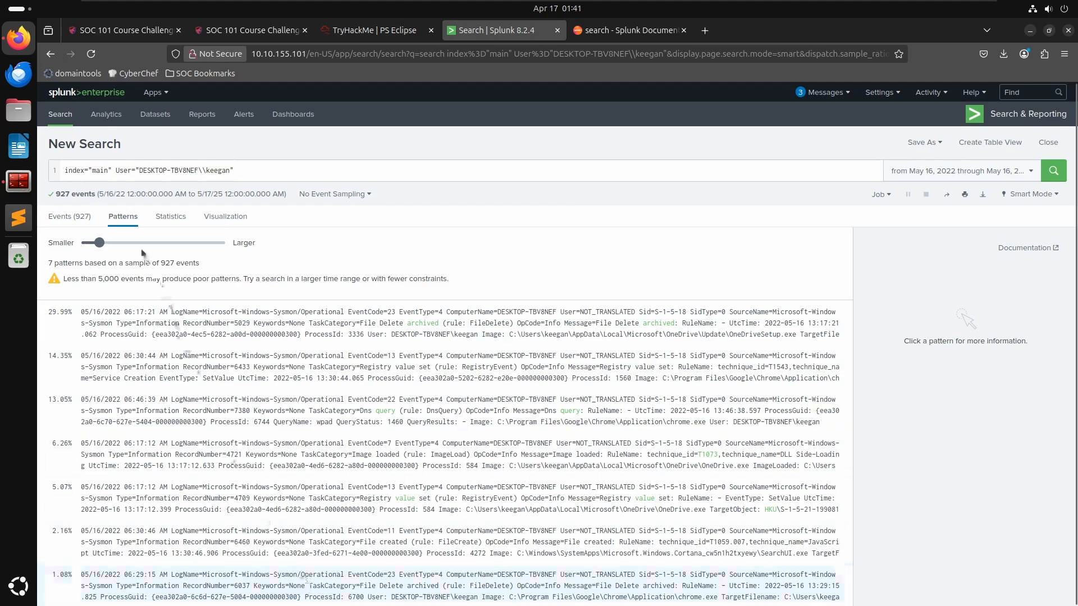
left_click(70, 218)
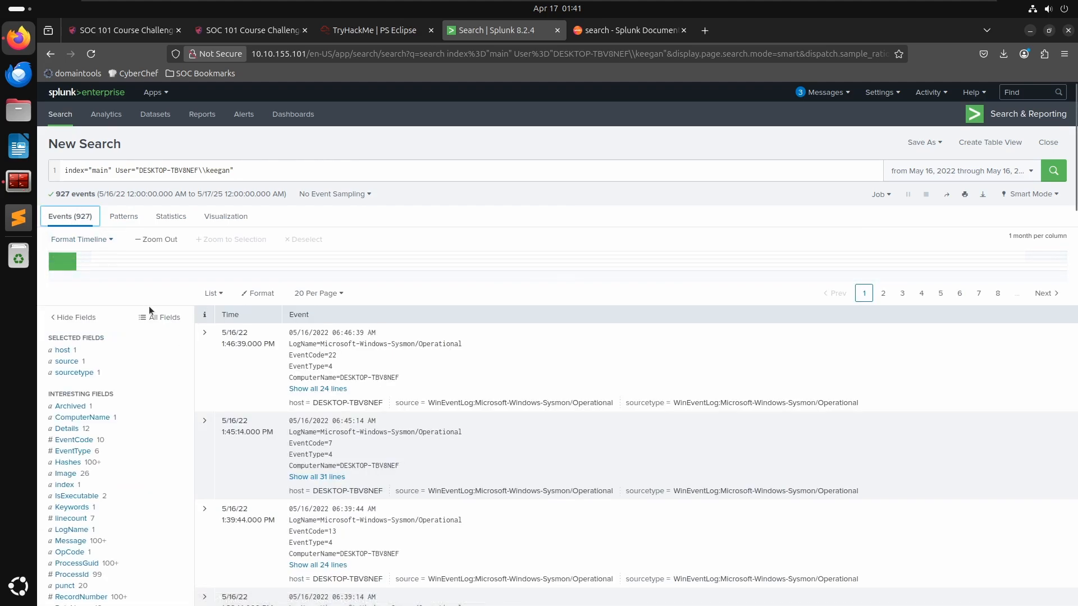
- Inspect the values of the SourceName field in the field sidebar
scroll(86, 438, "down", 3)
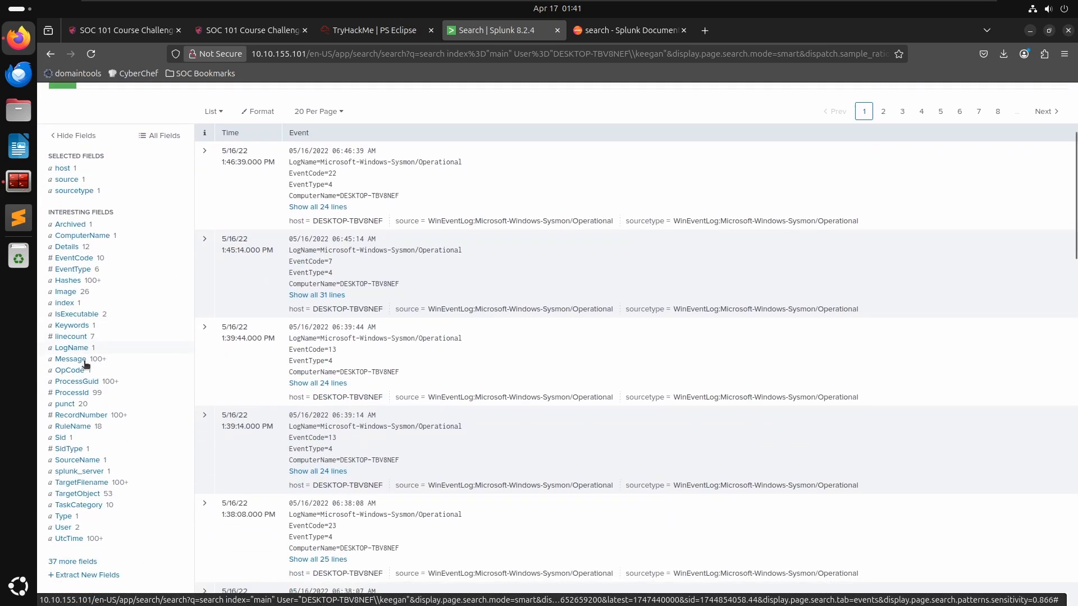
scroll(86, 363, "down", 1)
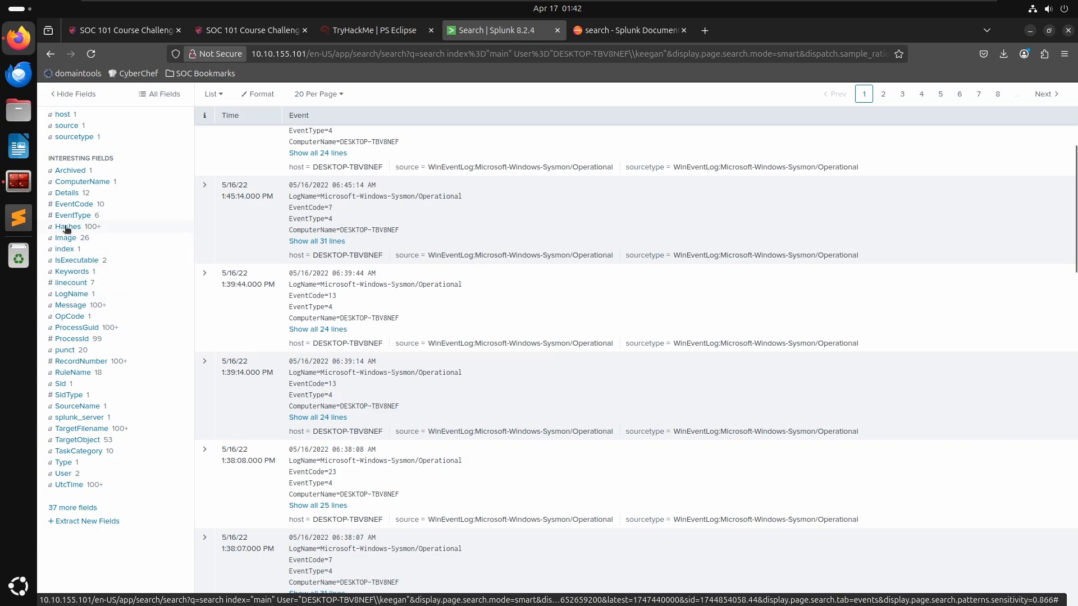
left_click(81, 407)
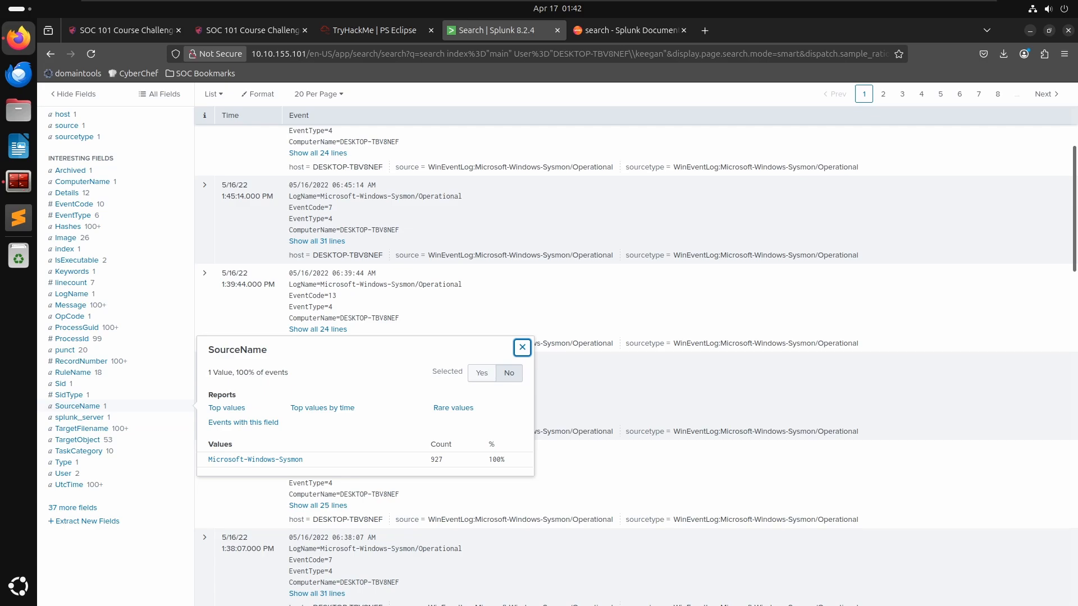
left_click(522, 348)
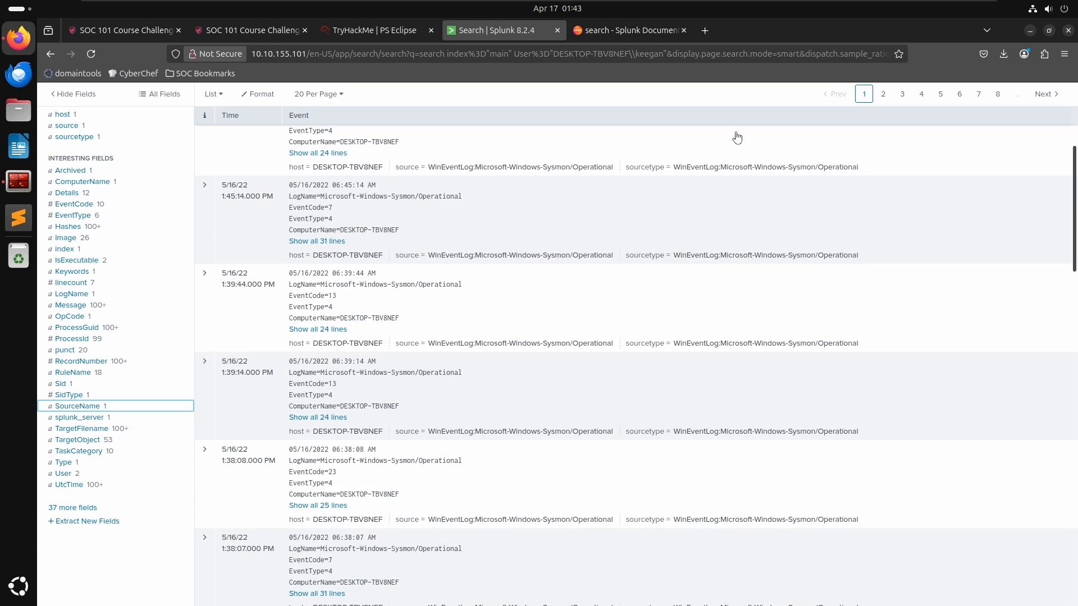
- In a new browser tab, search Google for sysmon event id 11
left_click(707, 27)
type("sysm")
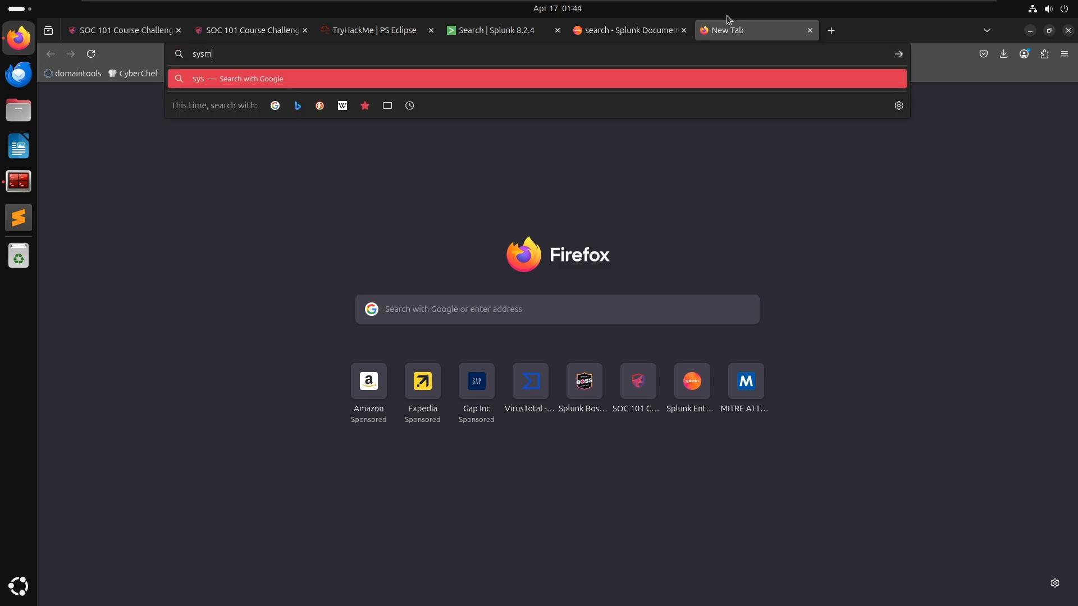
type("on event id 11")
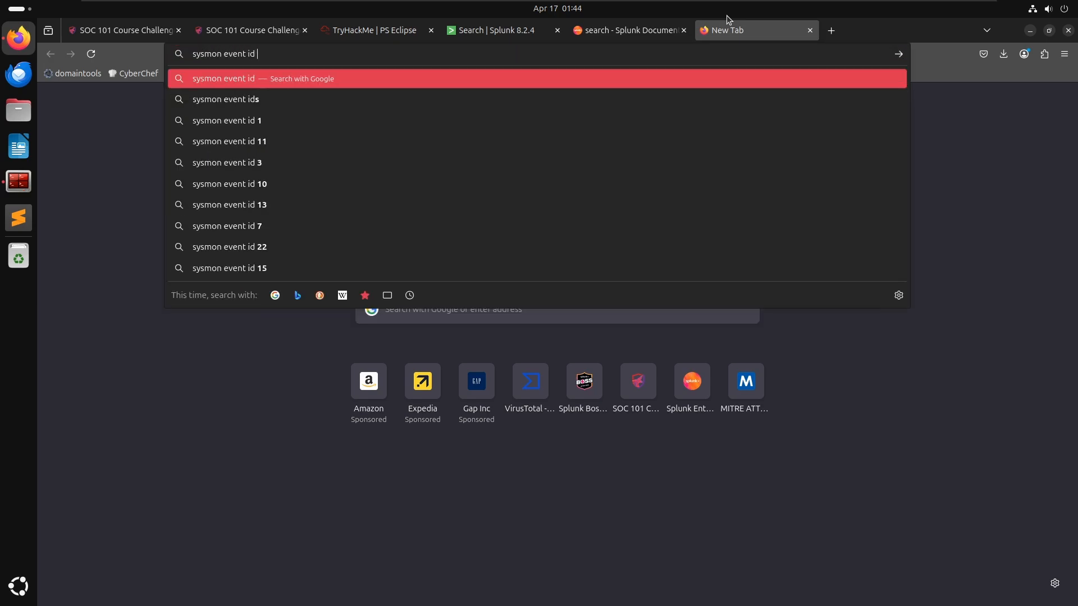
key("Return")
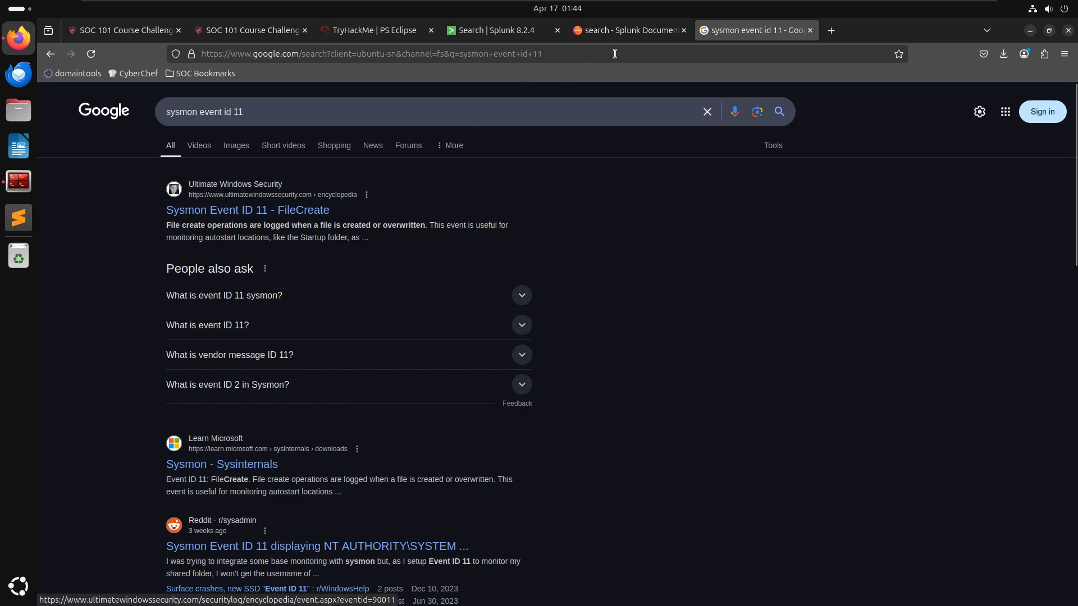
left_click(620, 31)
- Back in Splunk, add EventCode=11 to Keegan's search and run it
left_click(521, 31)
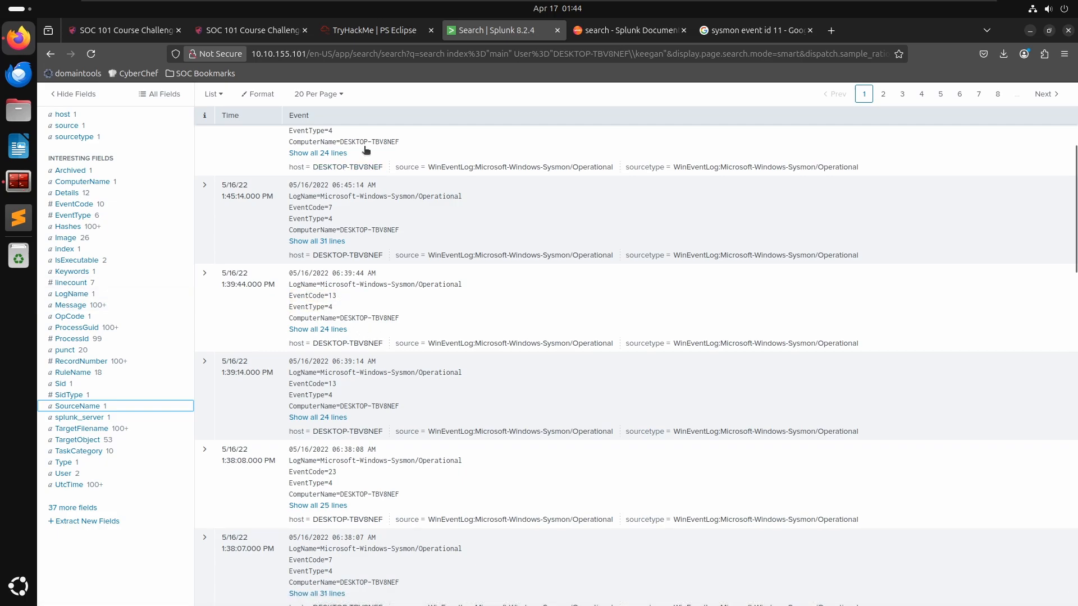
scroll(371, 168, "up", 5)
left_click(422, 172)
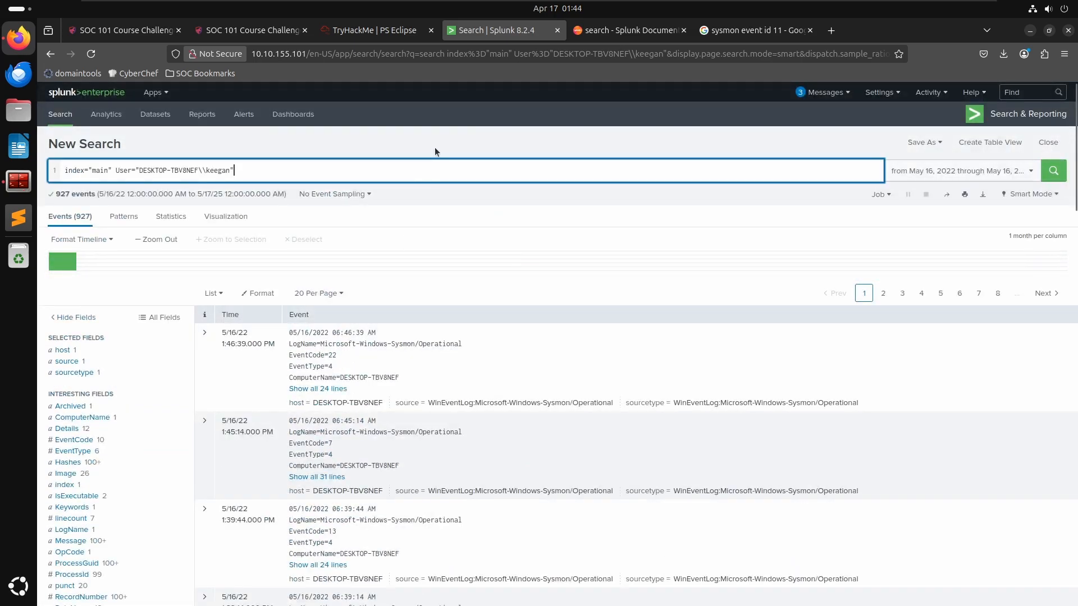
type("EventCode")
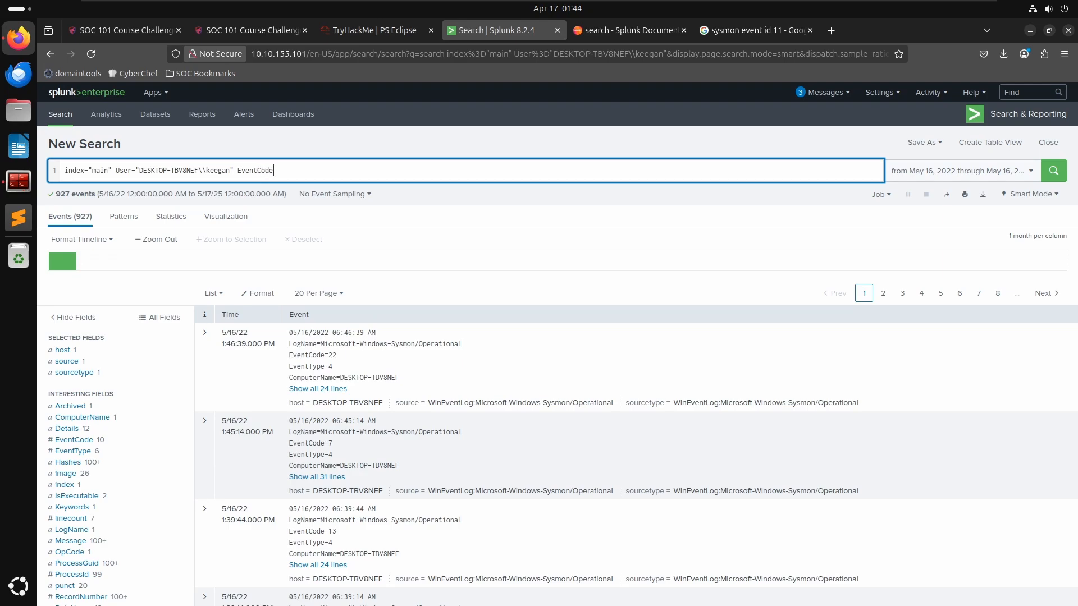
type("=11")
key("Return")
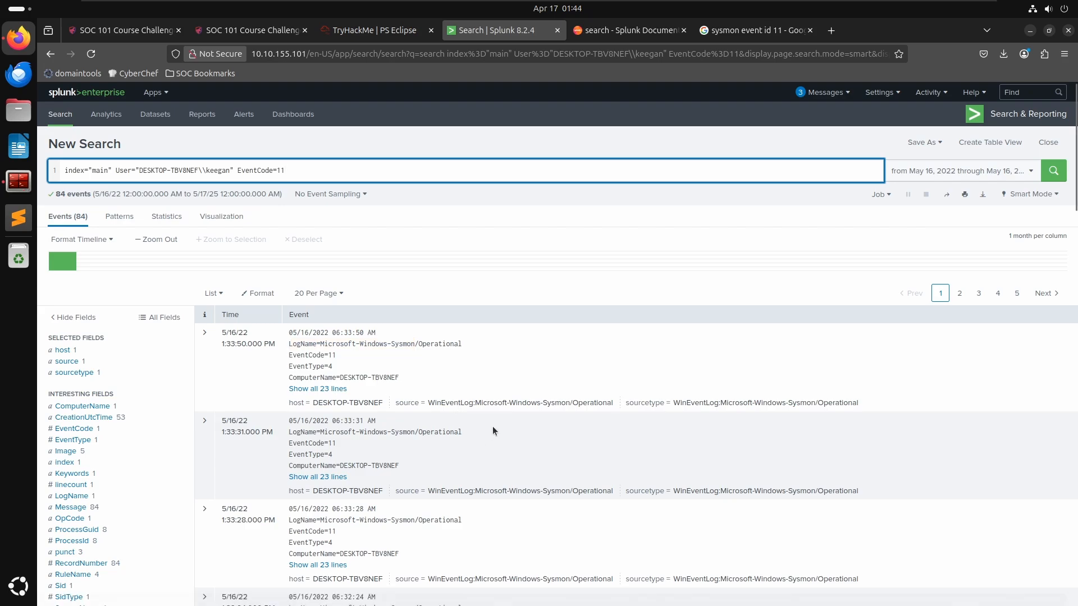
- Review the Image field values among the file-creation events
scroll(128, 423, "down", 3)
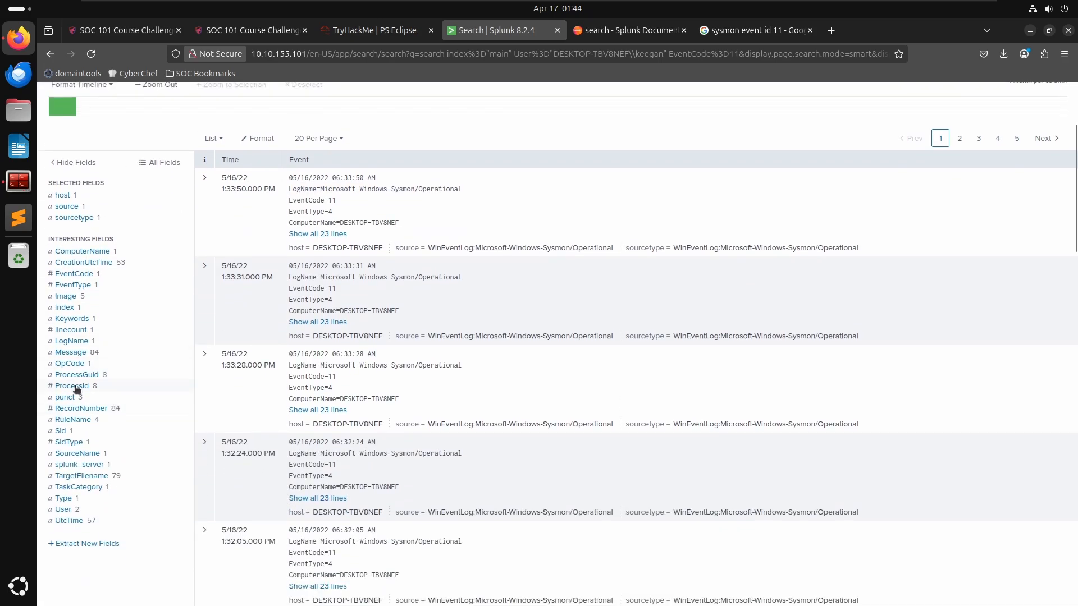
left_click(65, 297)
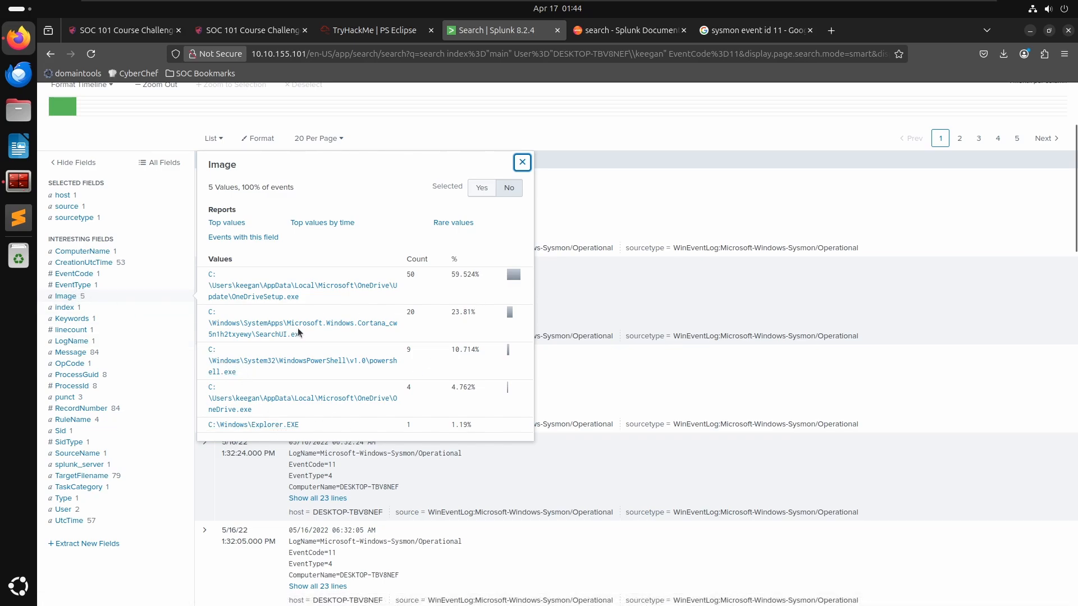
left_click(519, 163)
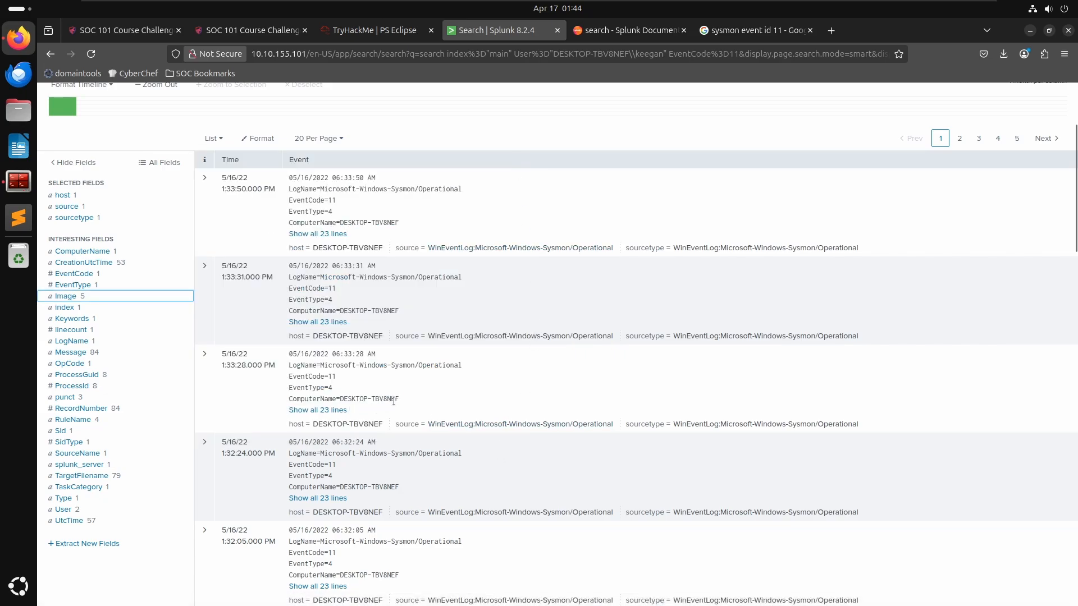
- Expand the first file-creation event and examine its field values
left_click(205, 178)
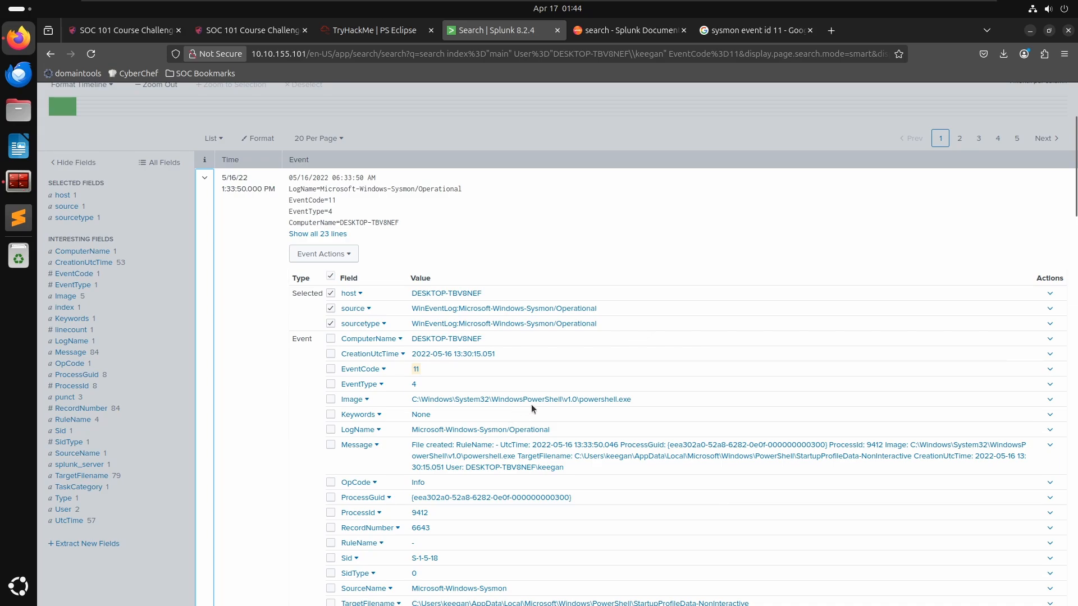
scroll(539, 398, "down", 3)
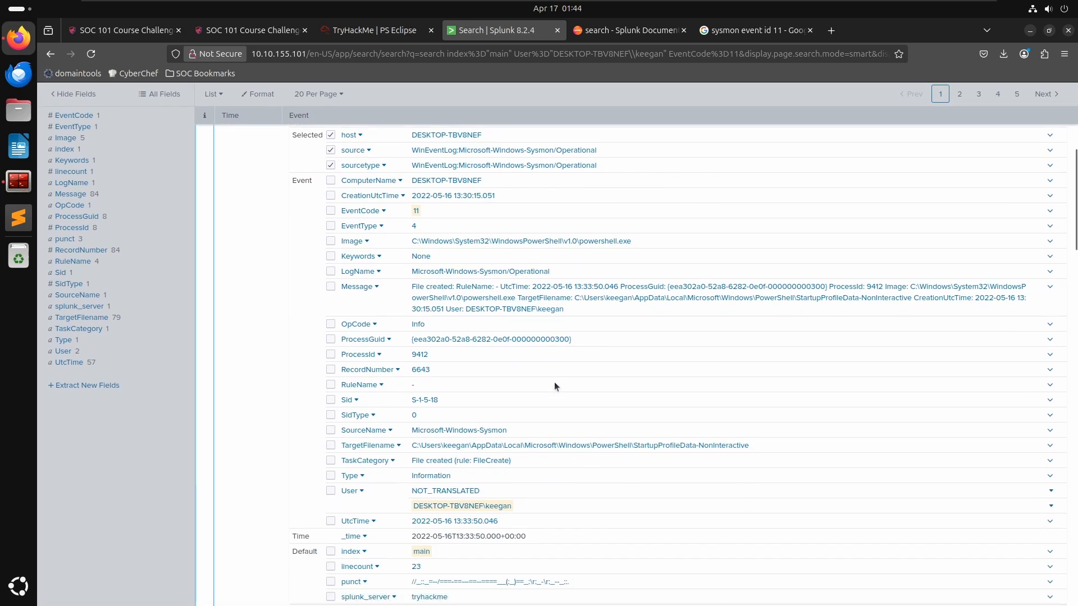
scroll(554, 385, "down", 2)
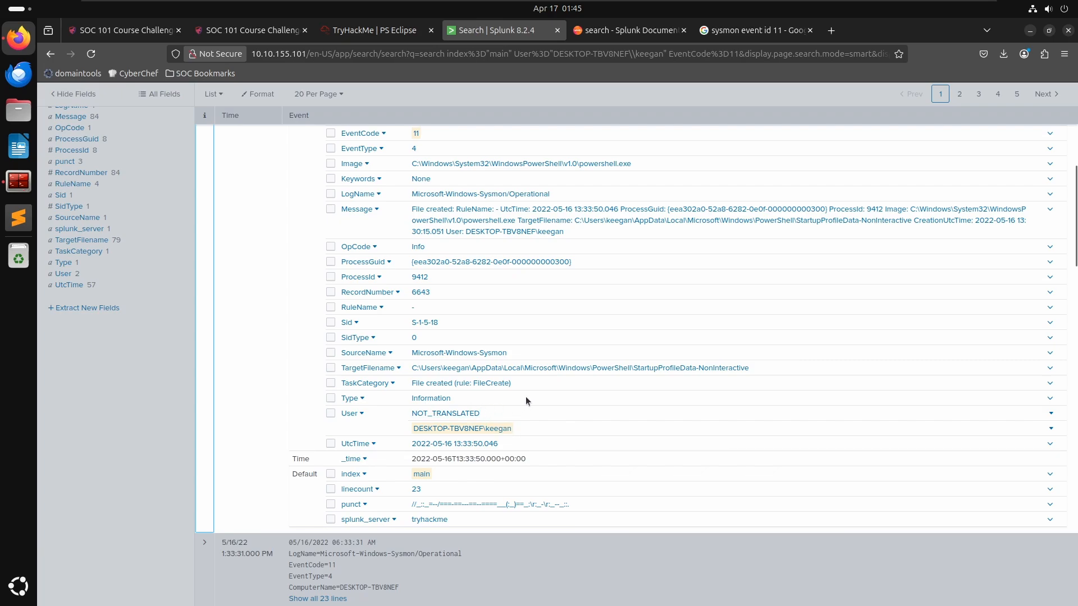
- Select the TaskCategory value text in the expanded event
left_click(1050, 384)
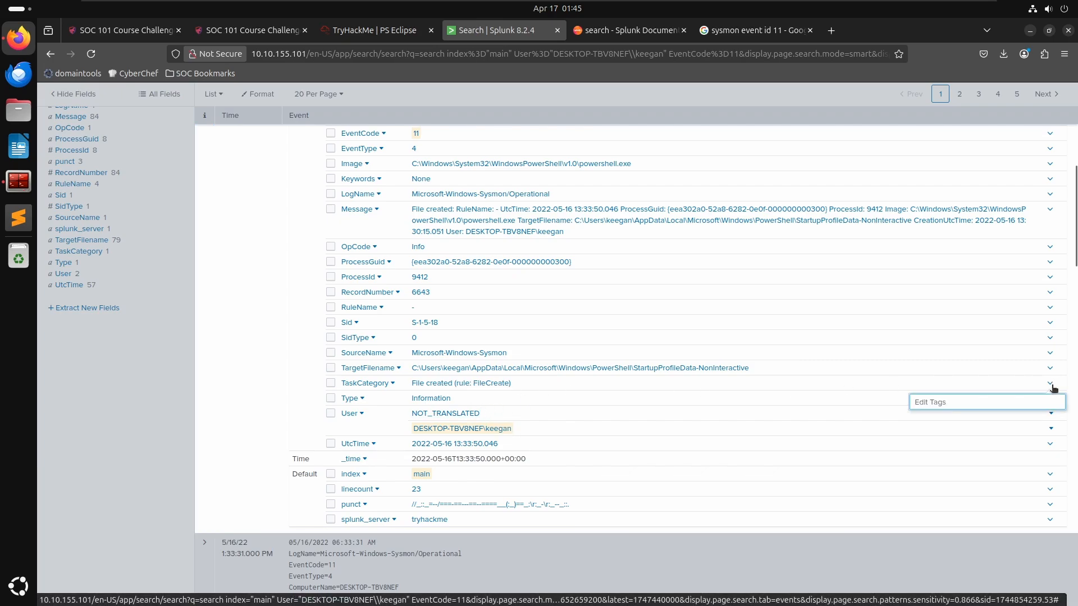
left_click(589, 386)
triple_click(553, 385)
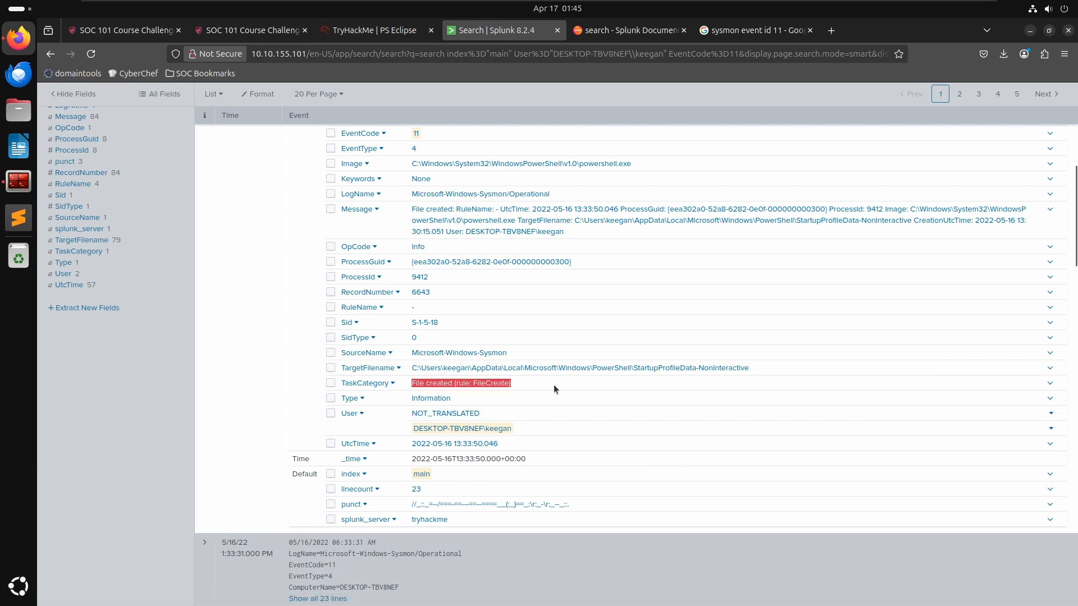
triple_click(553, 386)
triple_click(554, 386)
left_click(555, 383)
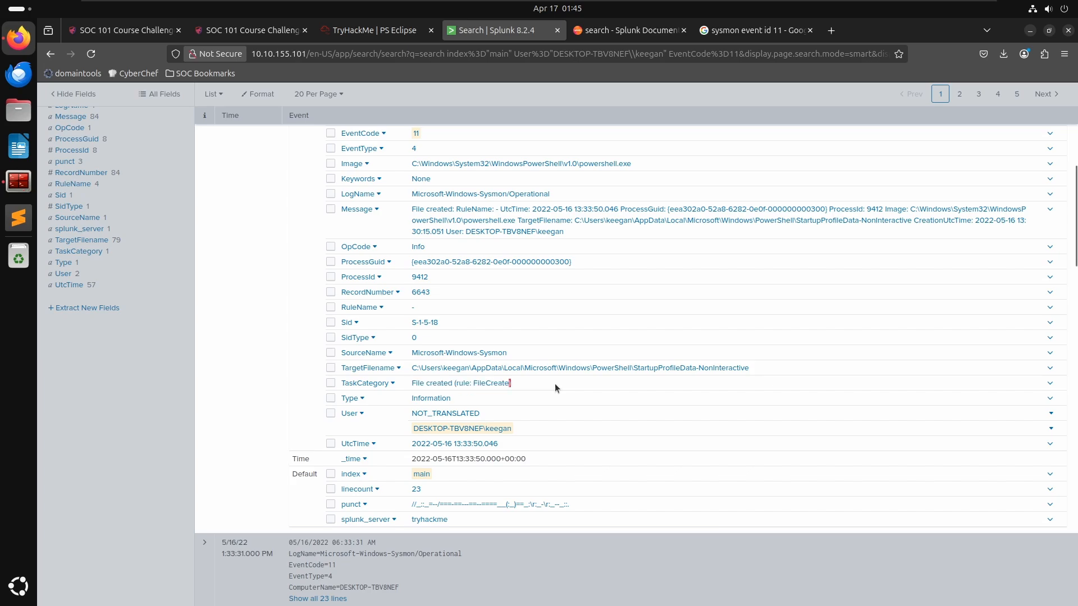
triple_click(554, 383)
left_click(555, 383)
- Collapse the first event and expand the second file-creation event to examine its TargetFilename
scroll(530, 281, "up", 3)
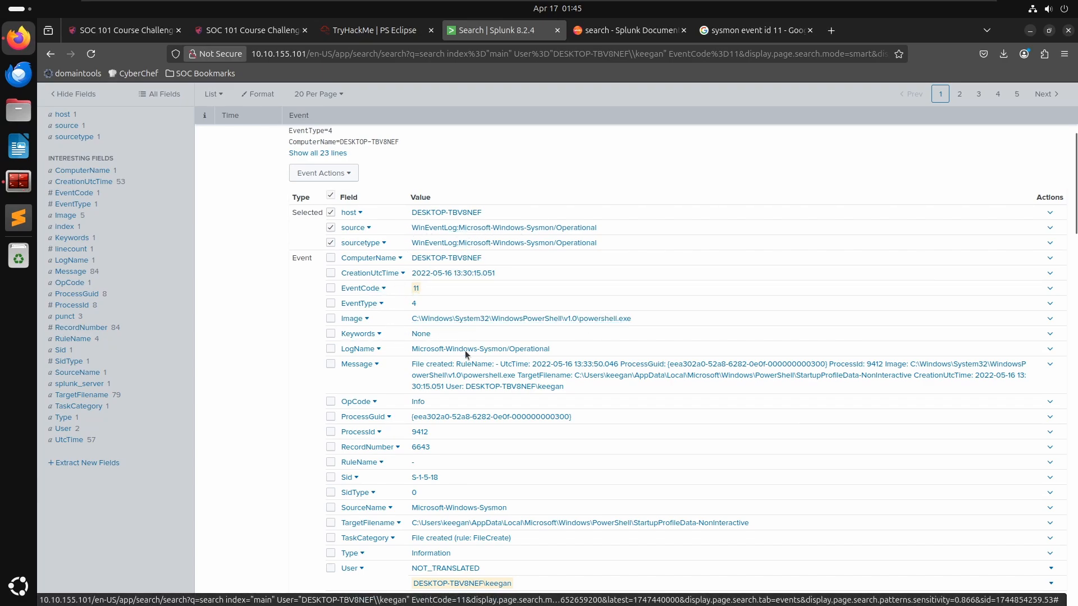
scroll(244, 214, "up", 4)
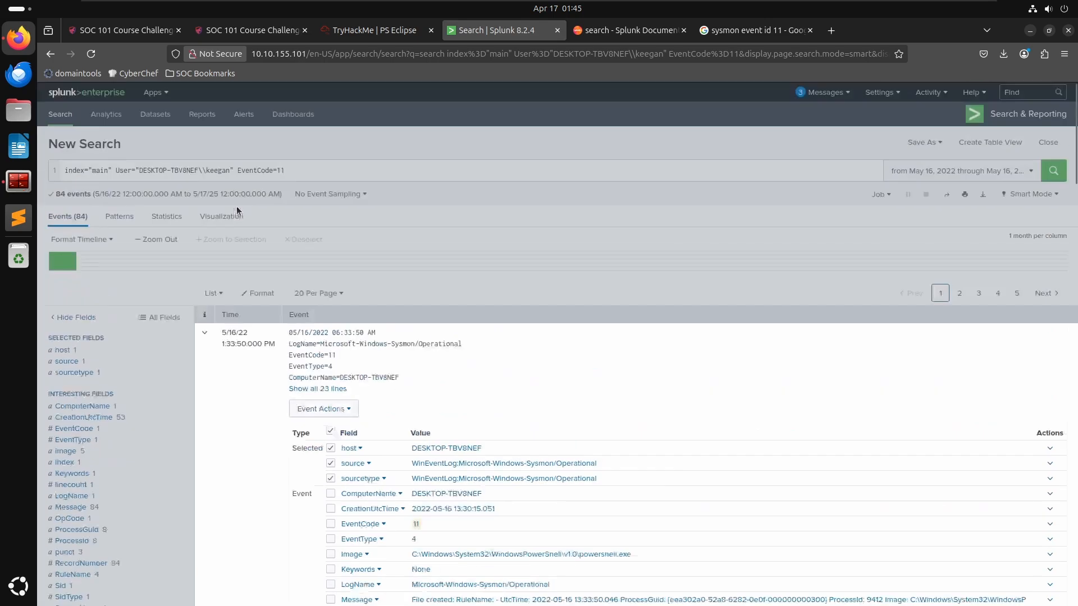
left_click(205, 334)
scroll(233, 378, "down", 4)
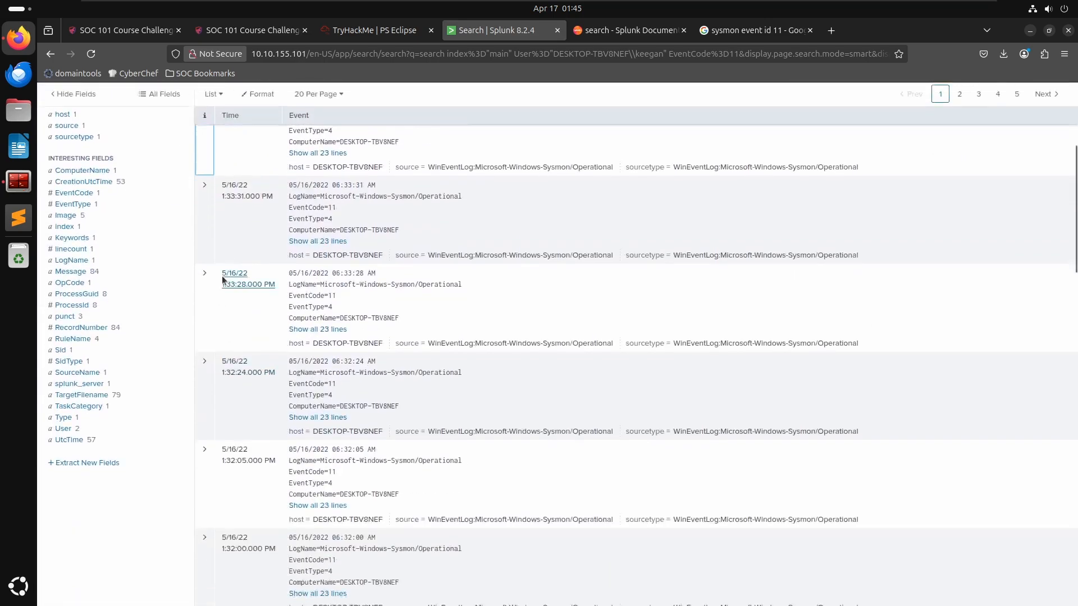
left_click(205, 186)
scroll(382, 360, "down", 3)
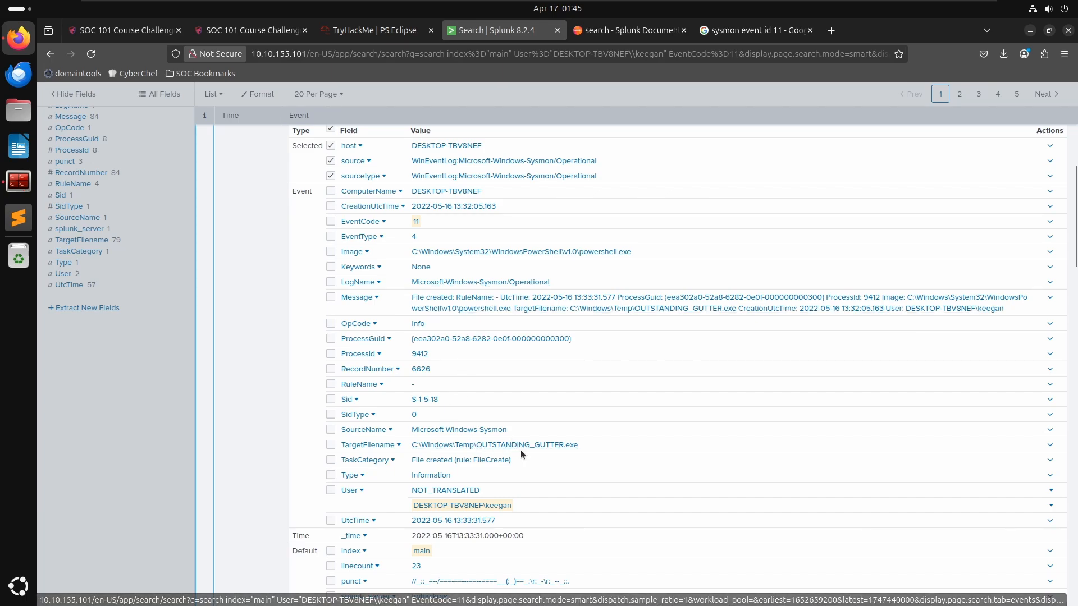
scroll(520, 441, "down", 2)
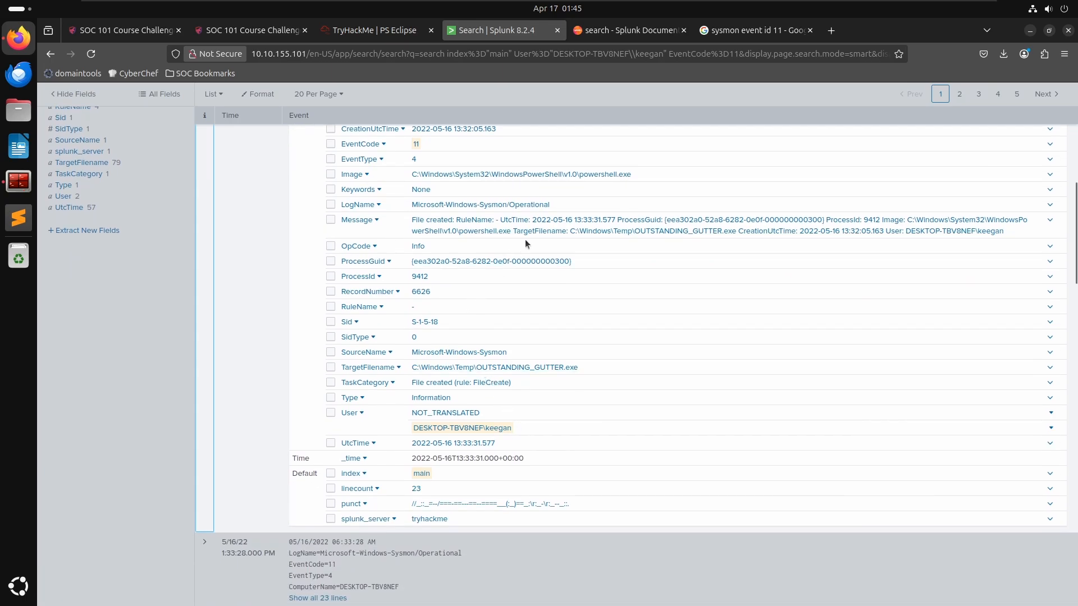
scroll(486, 247, "up", 4)
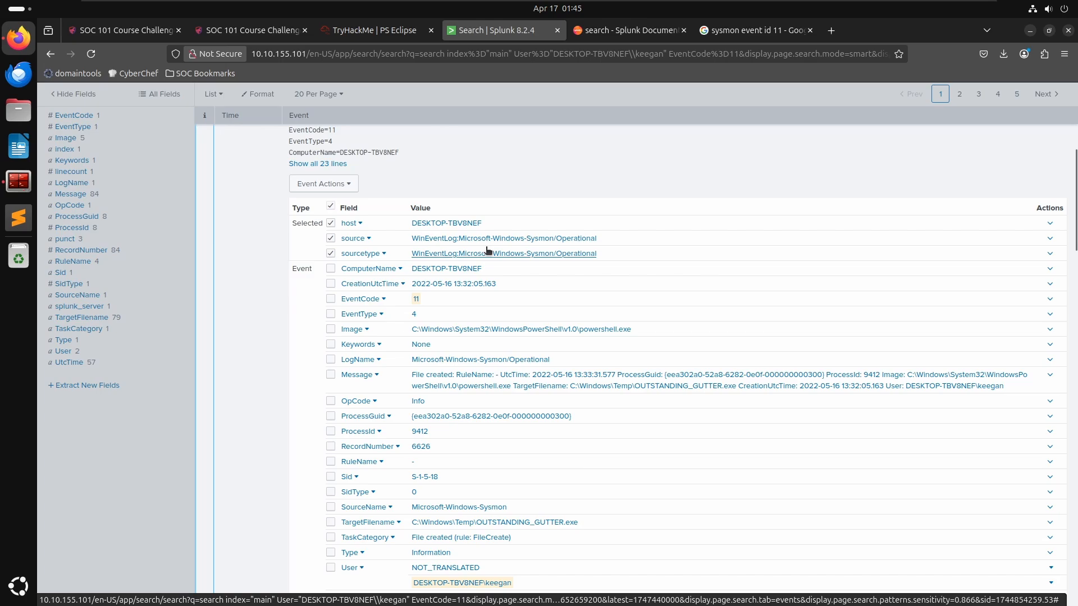
- Copy the binary name OUTSTANDING_GUTTER.exe from the event's TargetFilename and submit it as the first question's answer
left_click_drag(580, 520, 484, 519)
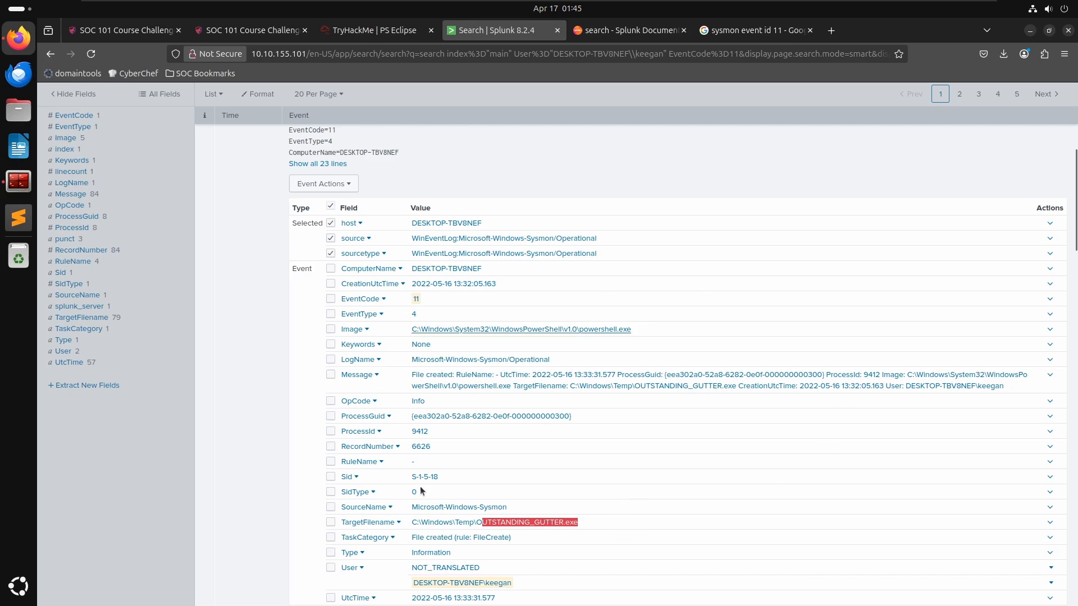
scroll(625, 531, "down", 2)
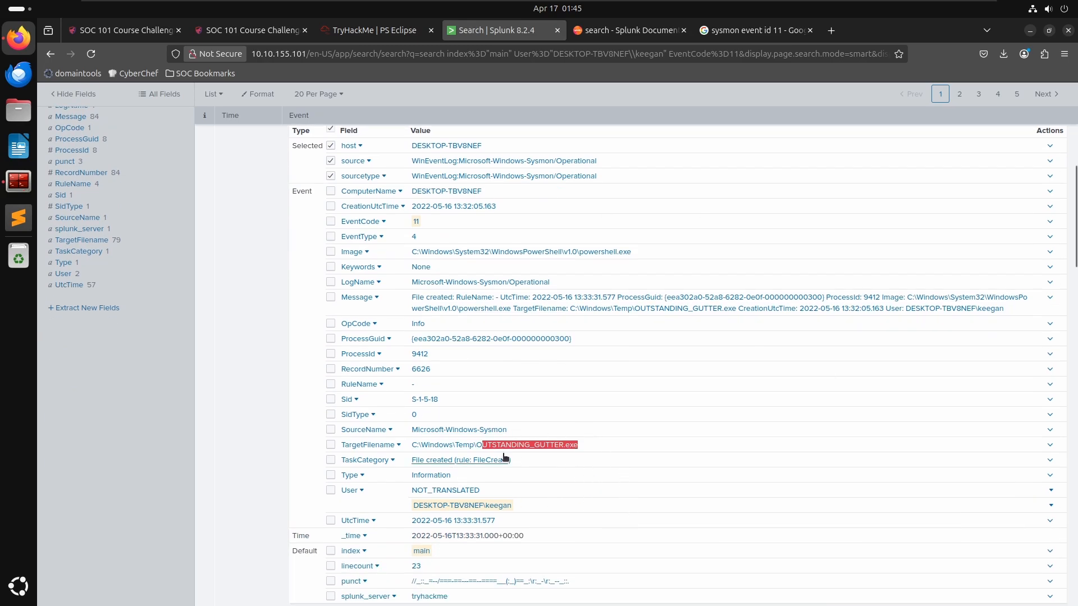
left_click(594, 445)
left_click_drag(594, 444, 481, 447)
left_click(368, 30)
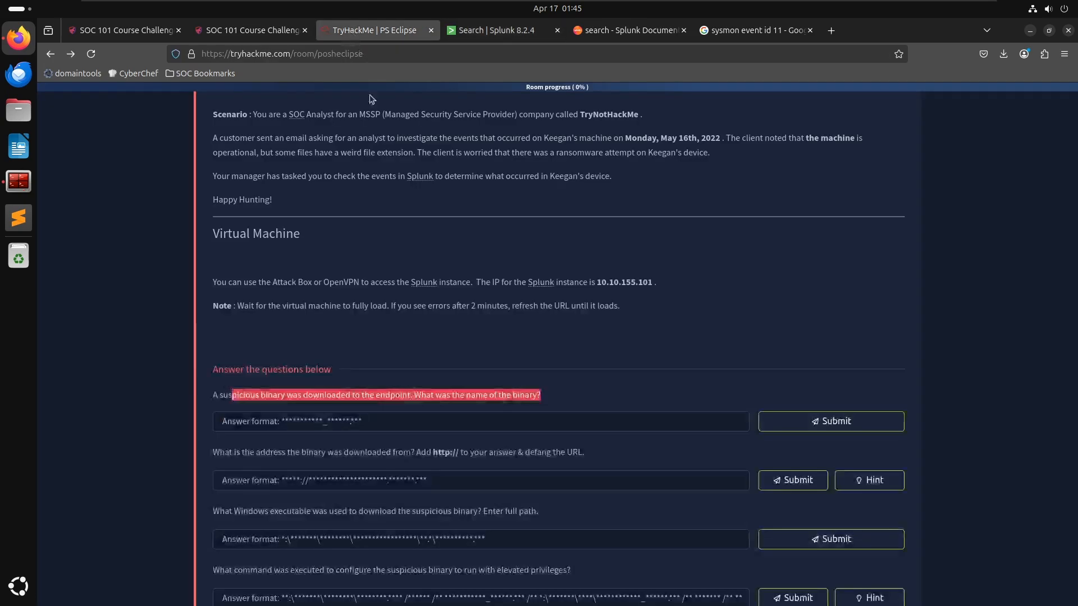
left_click(465, 432)
left_click(298, 430)
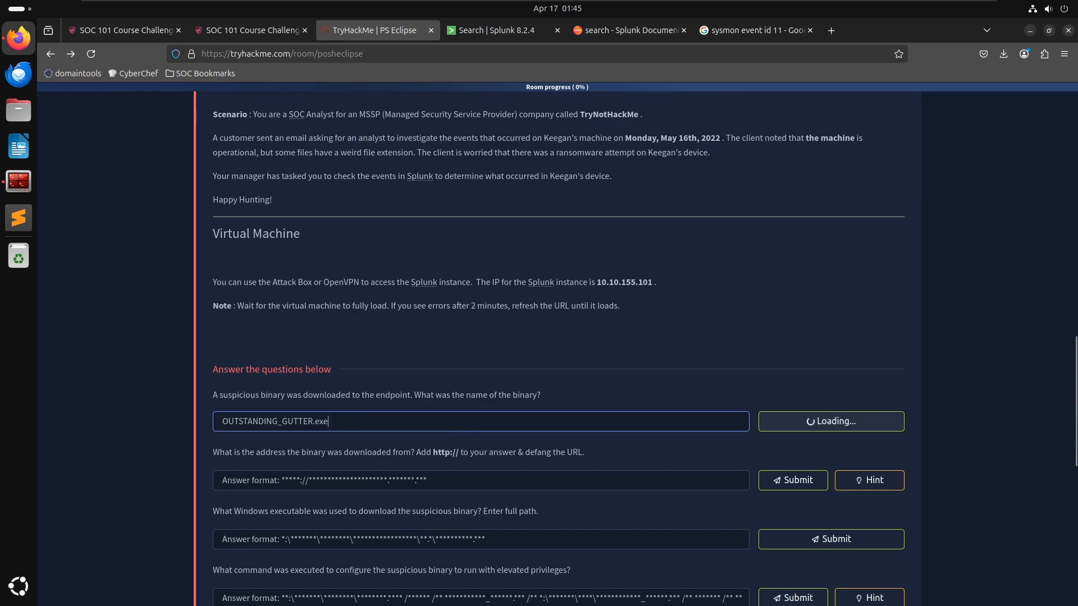
scroll(555, 337, "down", 3)
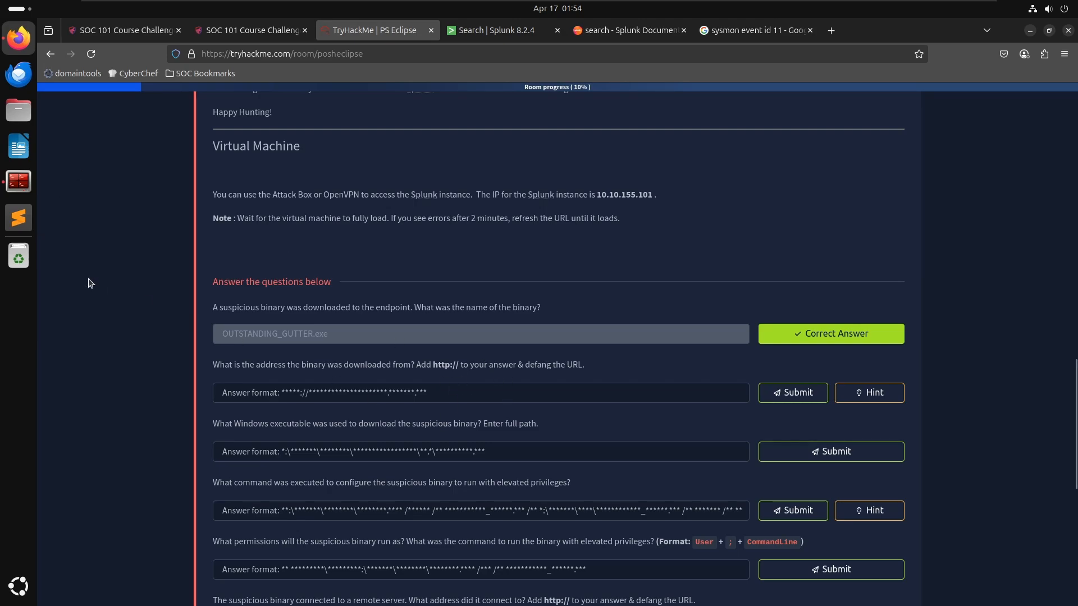
- Switch to Sublime Text, open a new untitled file for notes, collapse the folder tree, and minimize the editor
left_click(19, 219)
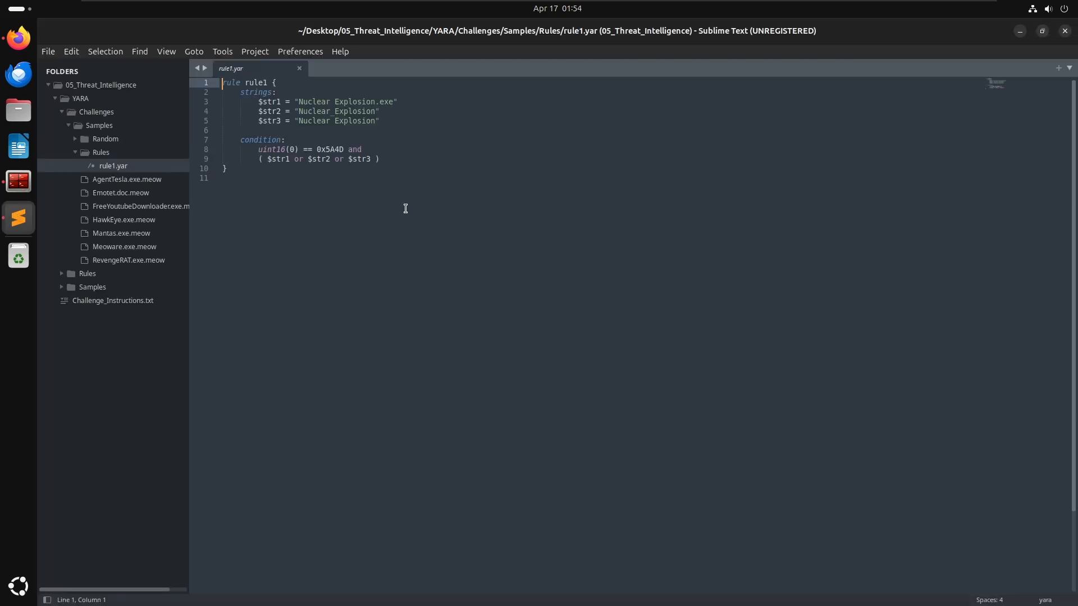
left_click(417, 237)
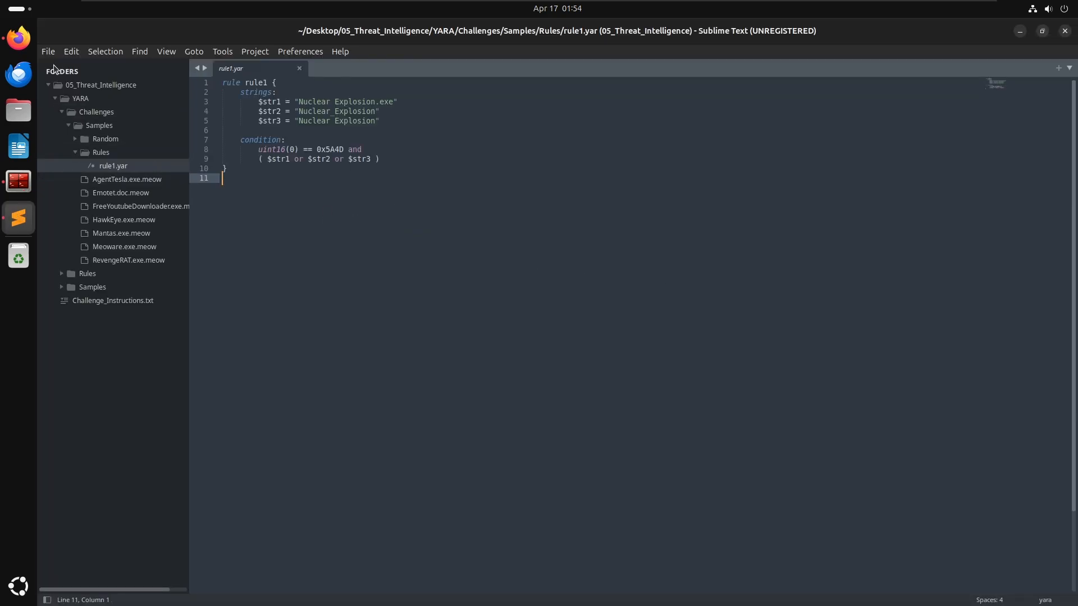
left_click(48, 51)
left_click(73, 66)
left_click(300, 68)
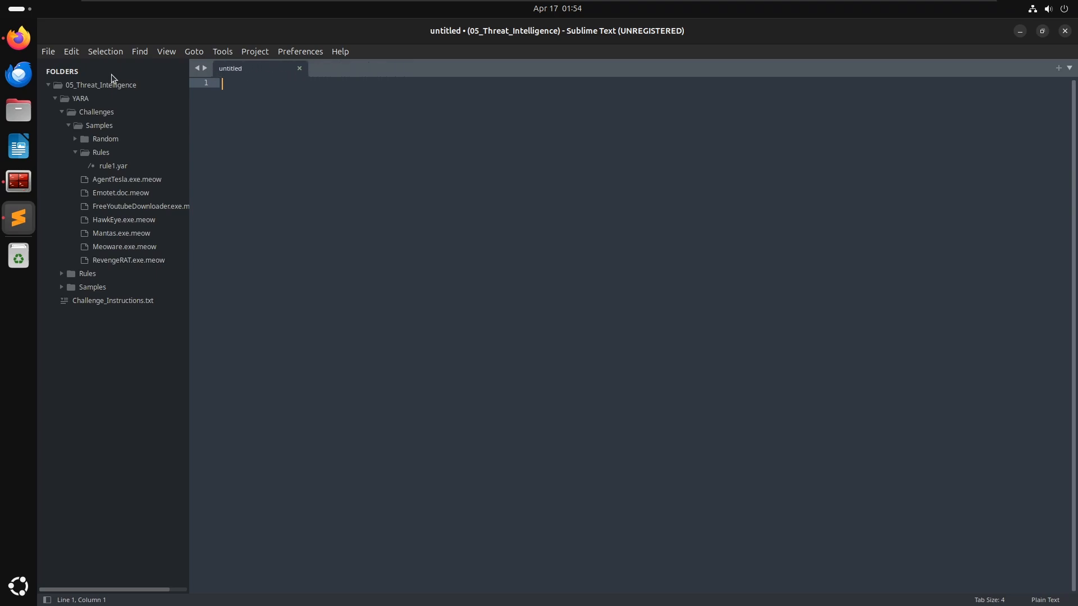
left_click(70, 86)
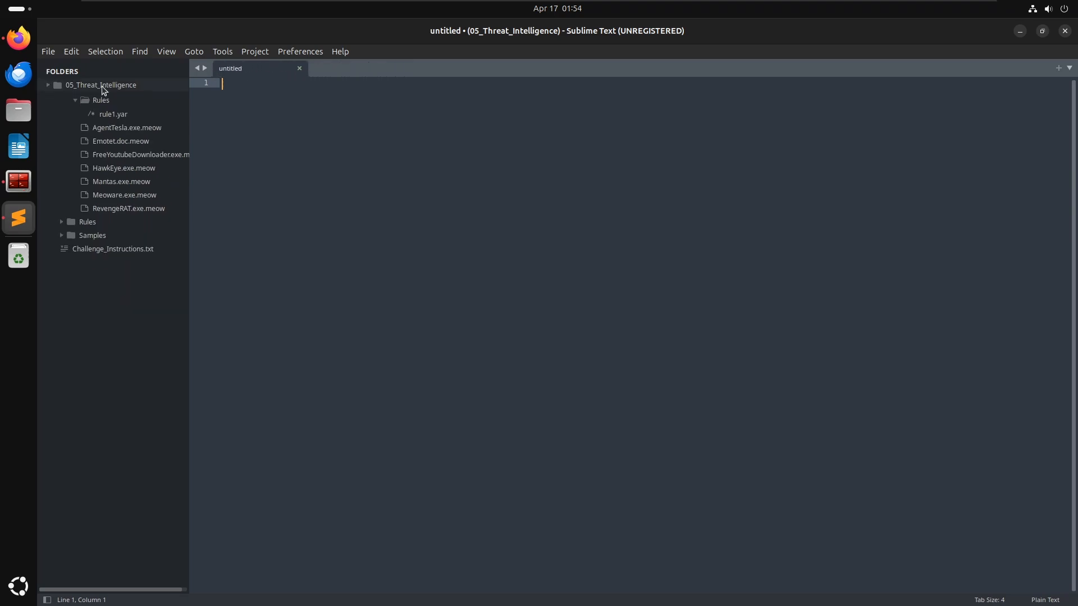
left_click(1019, 31)
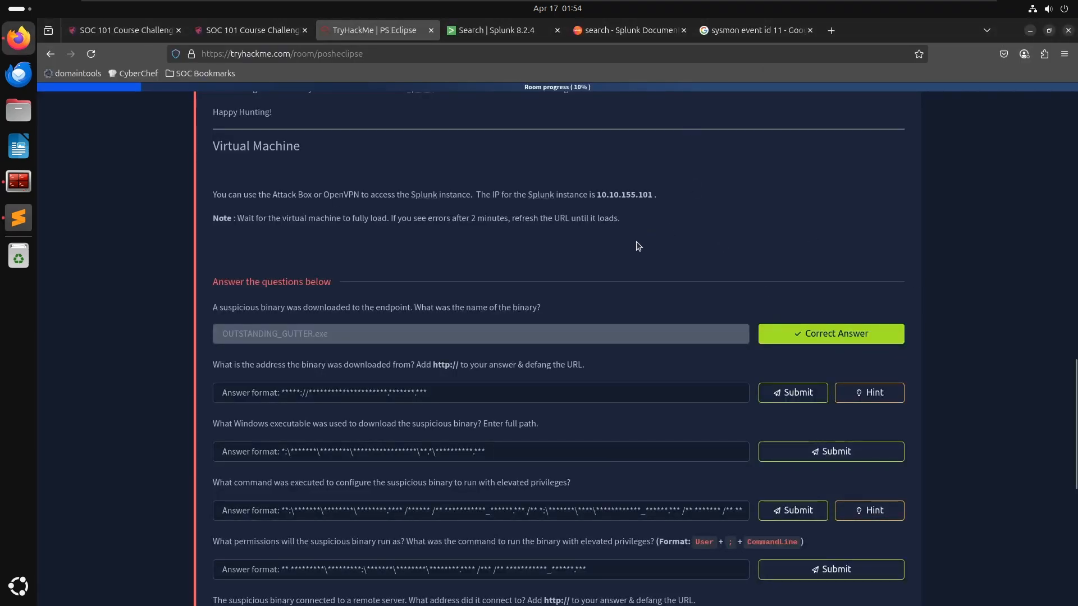
- Copy the incident date Monday, May 16th, 2022 from the scenario and paste it as the first line of the notes
scroll(539, 292, "up", 5)
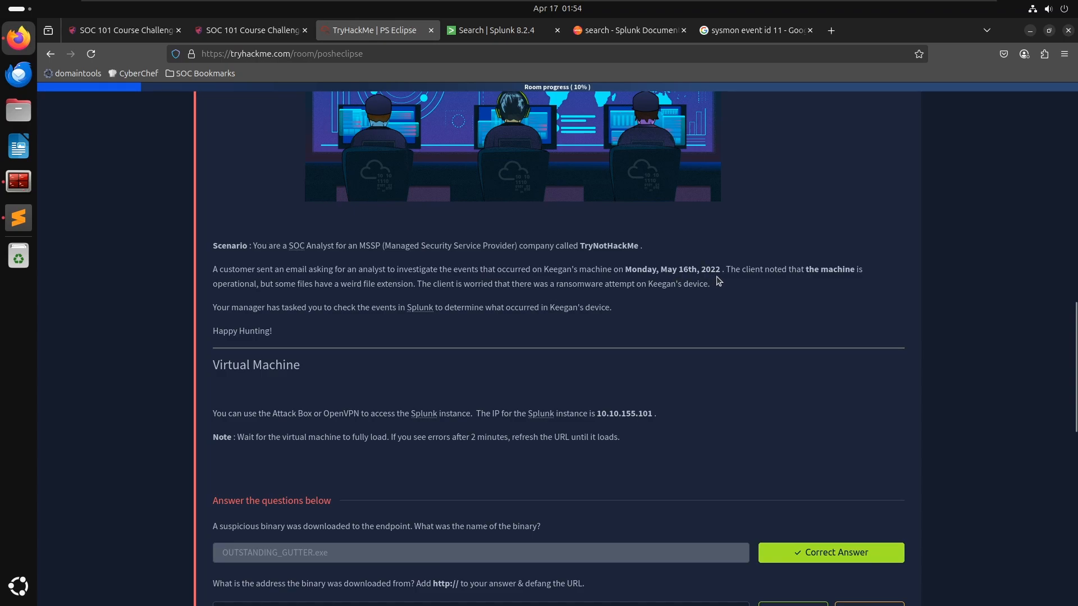
left_click_drag(718, 270, 624, 273)
key("ctrl+c")
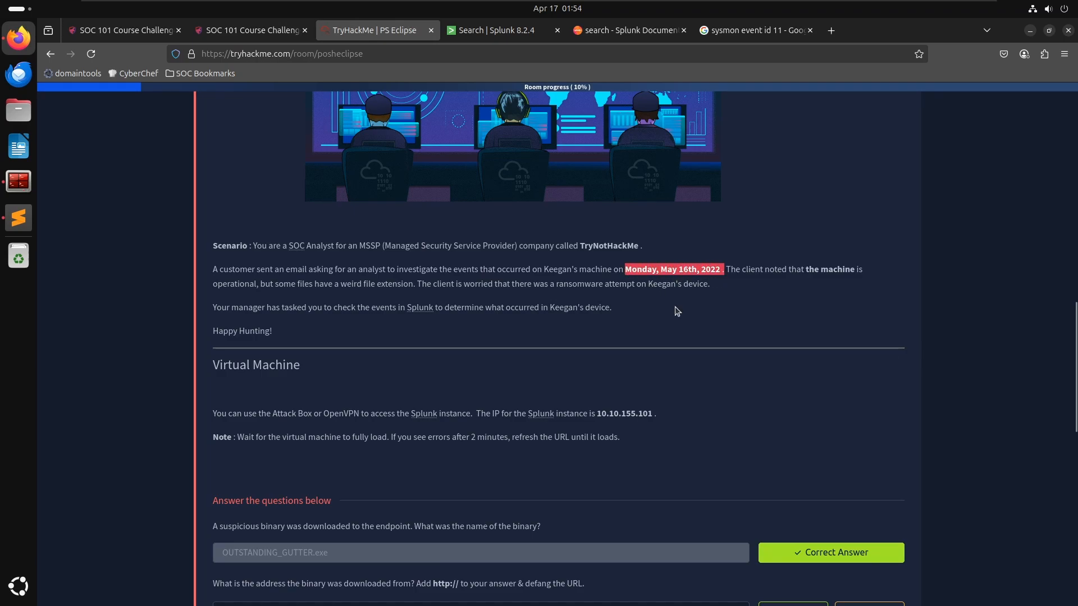
key("alt+Tab")
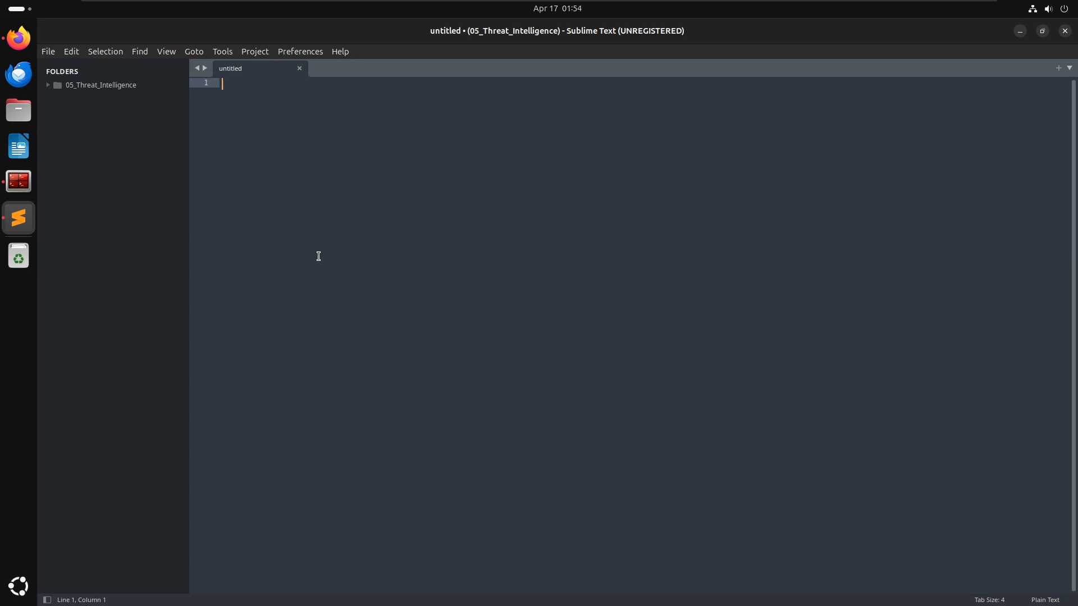
key("ctrl+v")
key("Return")
key("BackSpace")
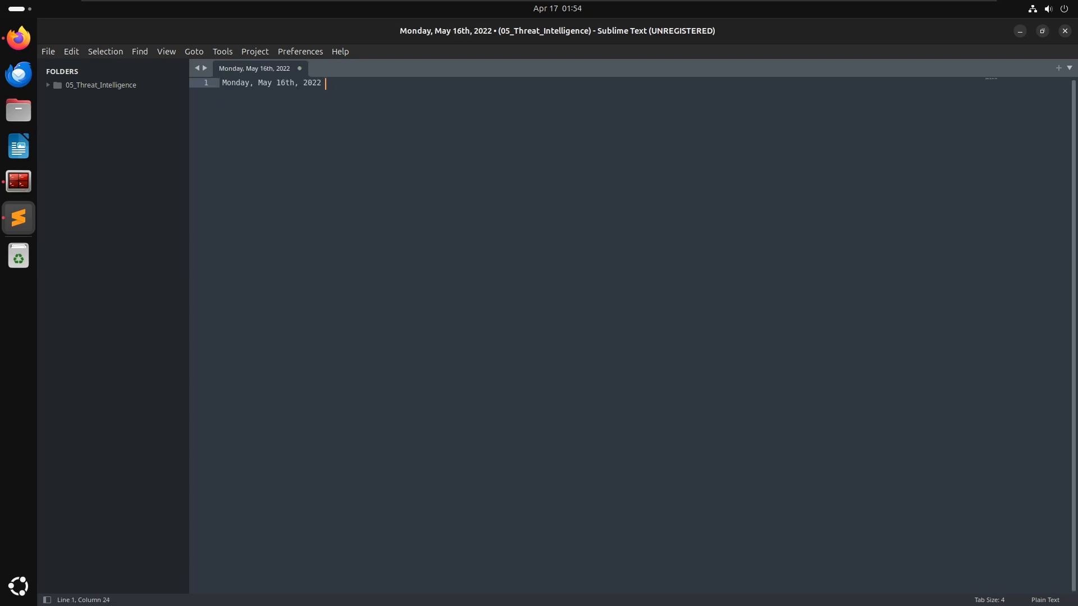
key("Return")
- Copy the user's name from the scenario into a User line in the notes and begin a Hostname line
key("alt+Tab")
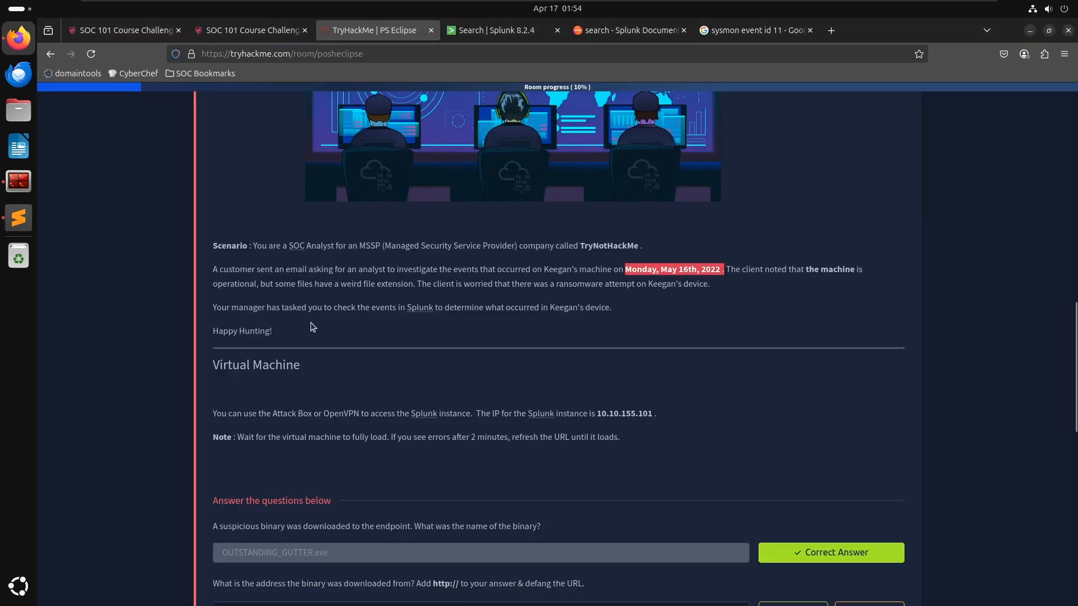
left_click(466, 426)
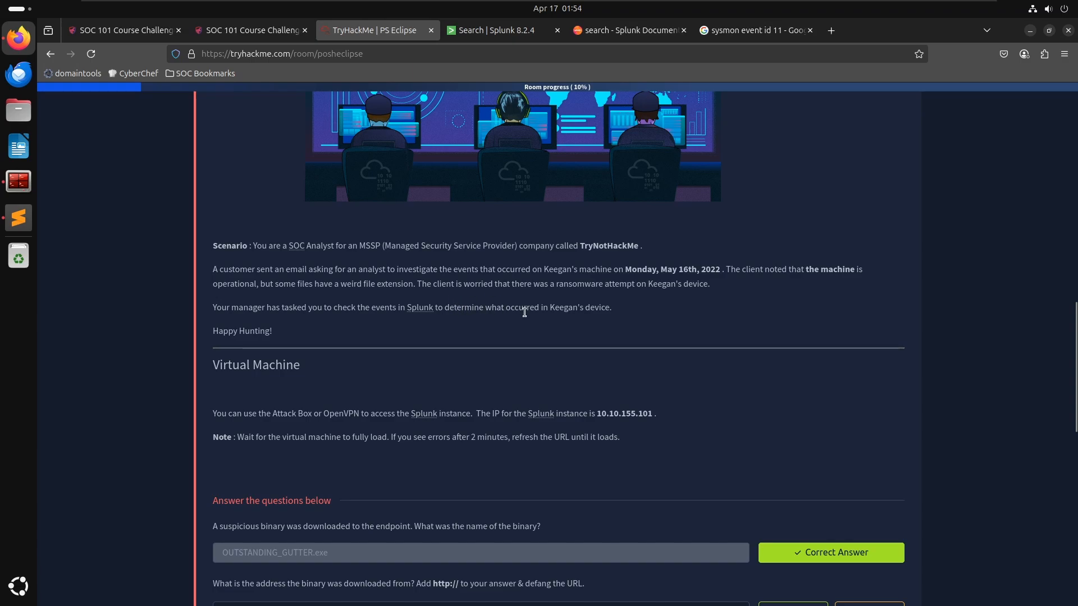
double_click(565, 307)
right_click(565, 307)
left_click(582, 315)
key("alt+Tab")
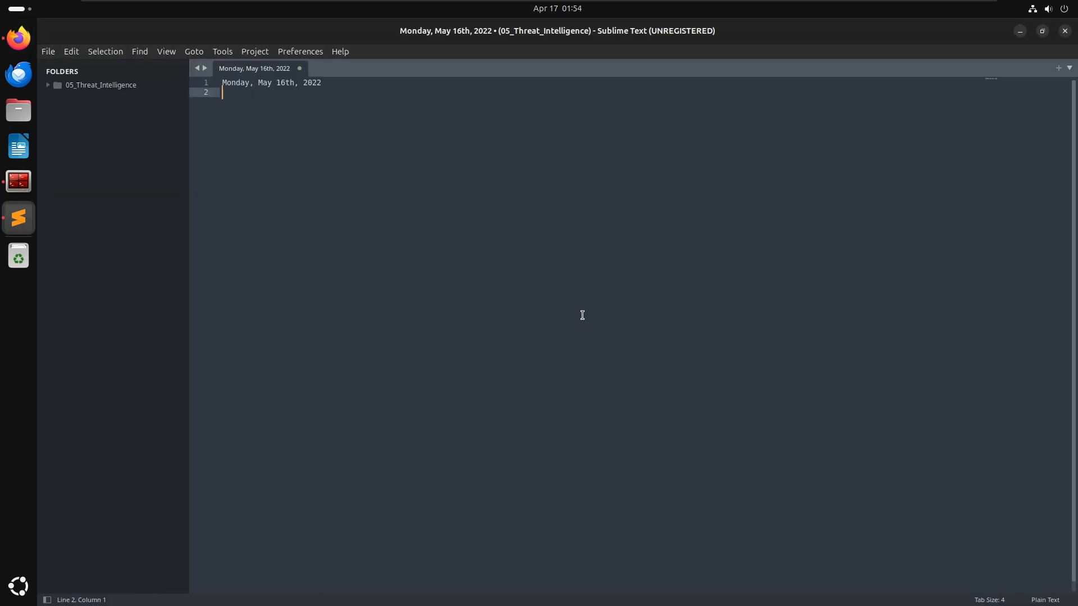
key("ctrl+v")
key("Return")
type("Host")
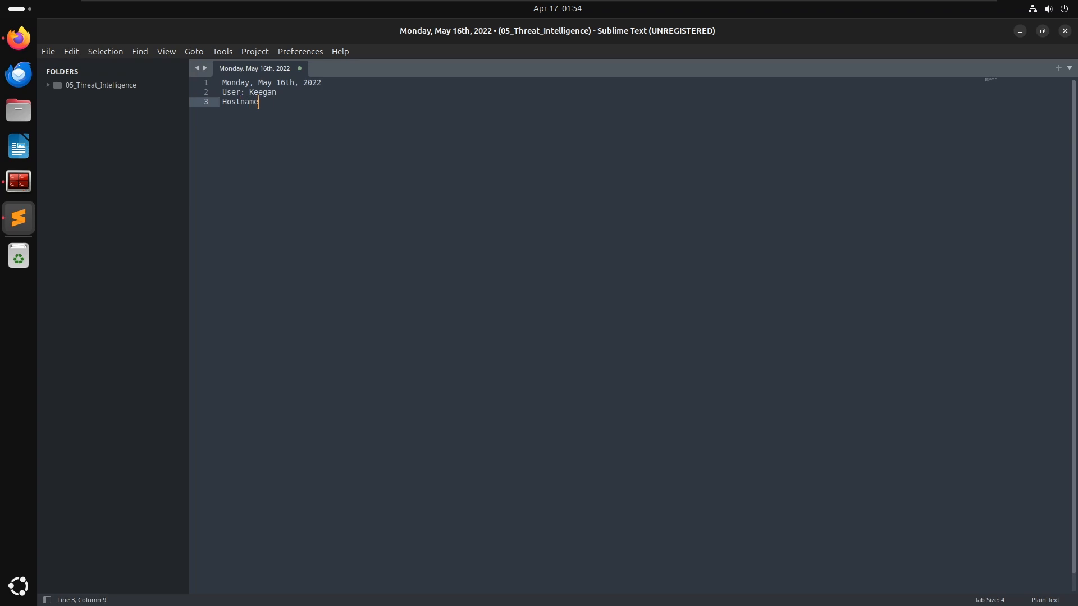
- Copy the hostname DESKTOP-TBV8NEF from the Splunk search query and complete the Hostname line in the notes
key("alt+Tab")
left_click(617, 30)
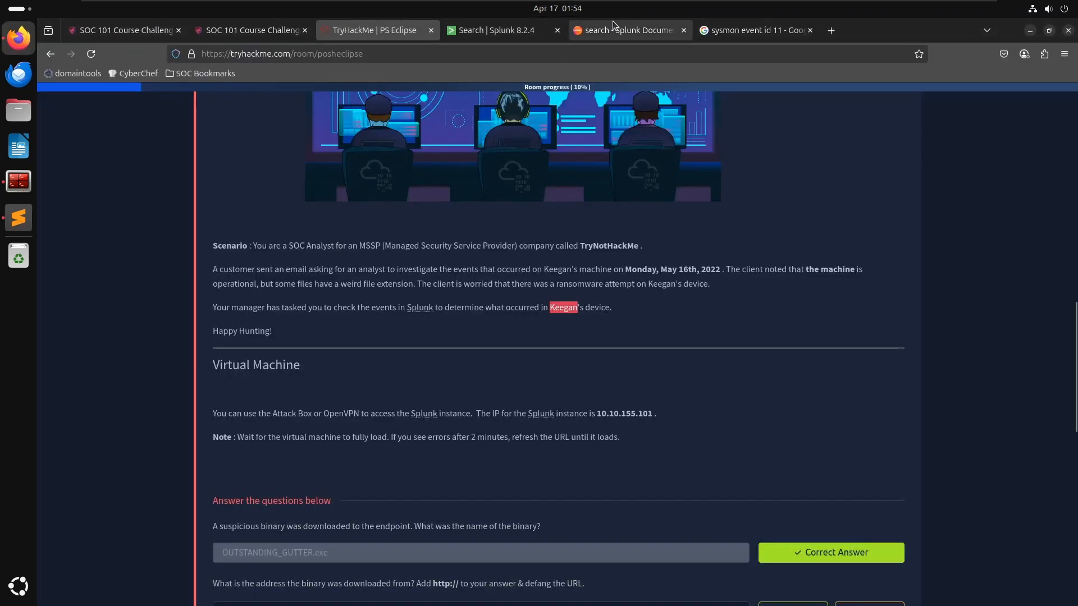
left_click(497, 34)
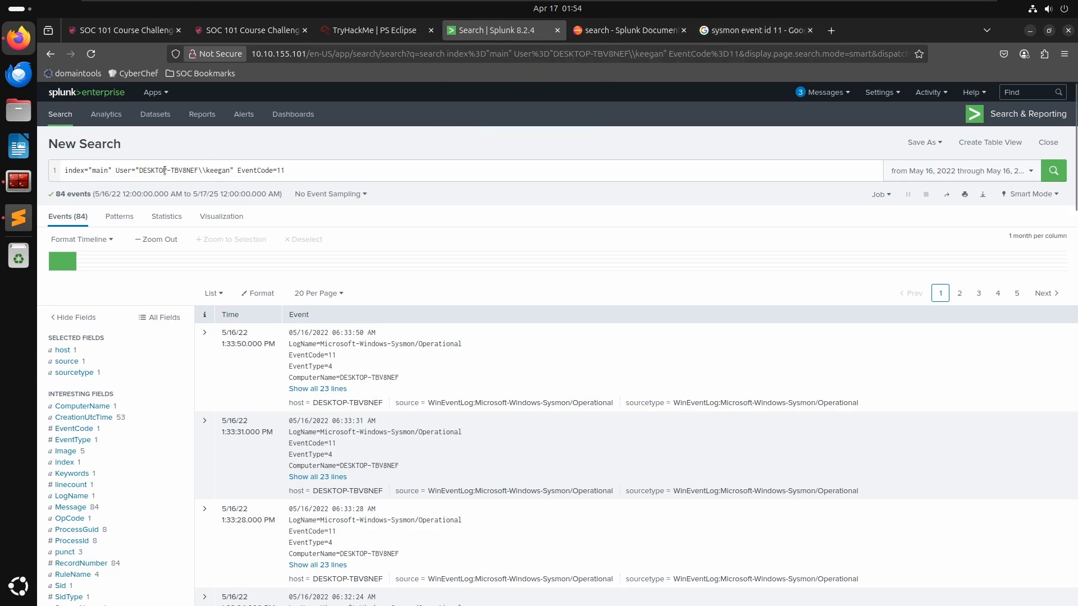
left_click_drag(139, 171, 200, 167)
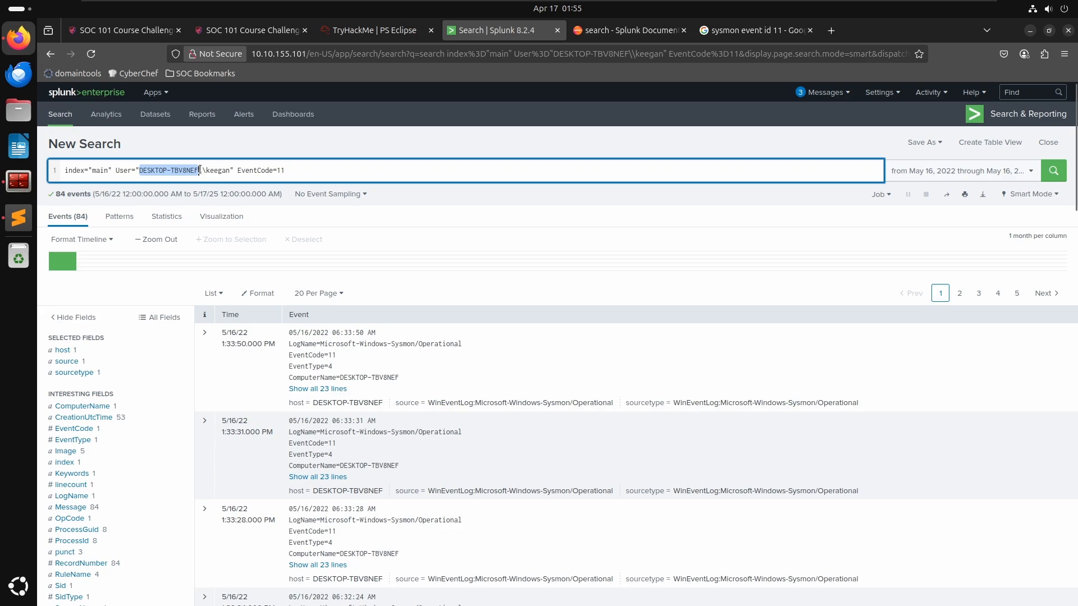
left_click(344, 31)
left_click(489, 31)
key("alt+Tab")
key("ctrl+v")
key("Return")
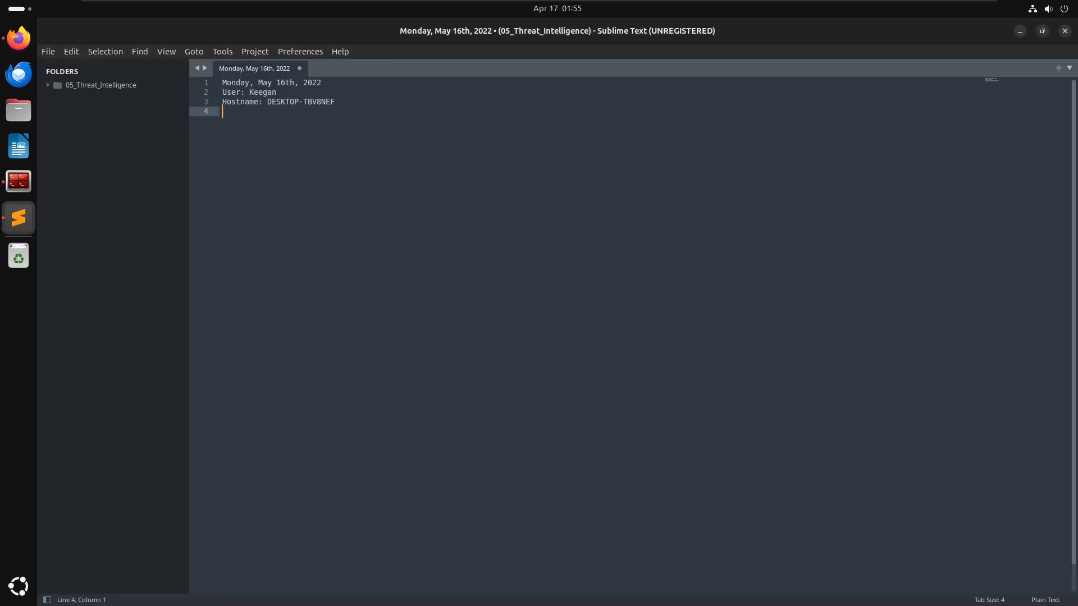
- Copy the second event's timestamp 05/16/2022 06:33:31 AM into a Time line, inserting two blank lines above it
key("alt+Tab")
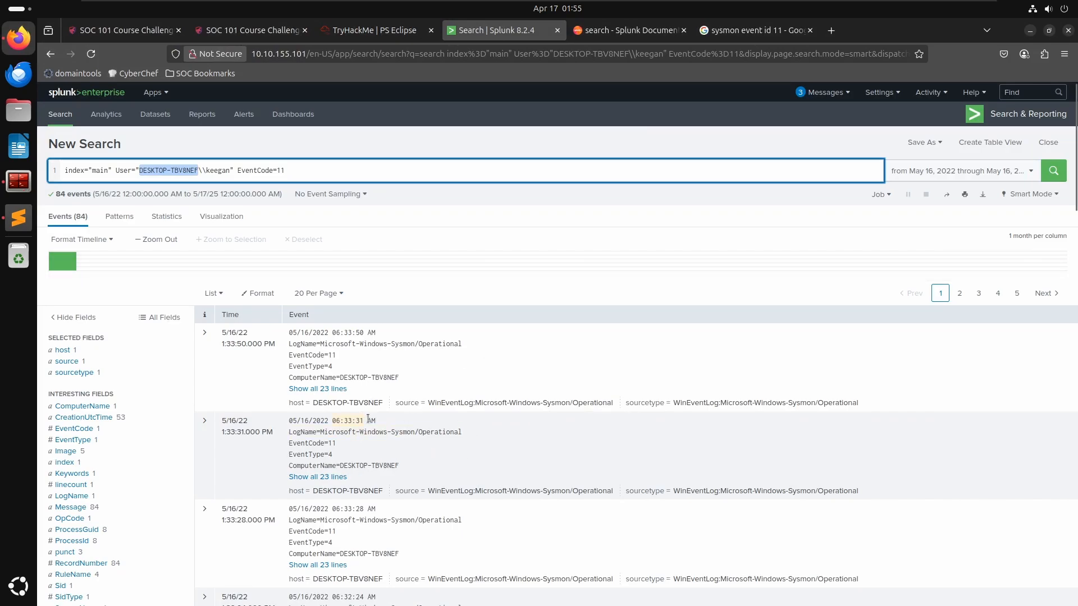
left_click_drag(379, 420, 289, 421)
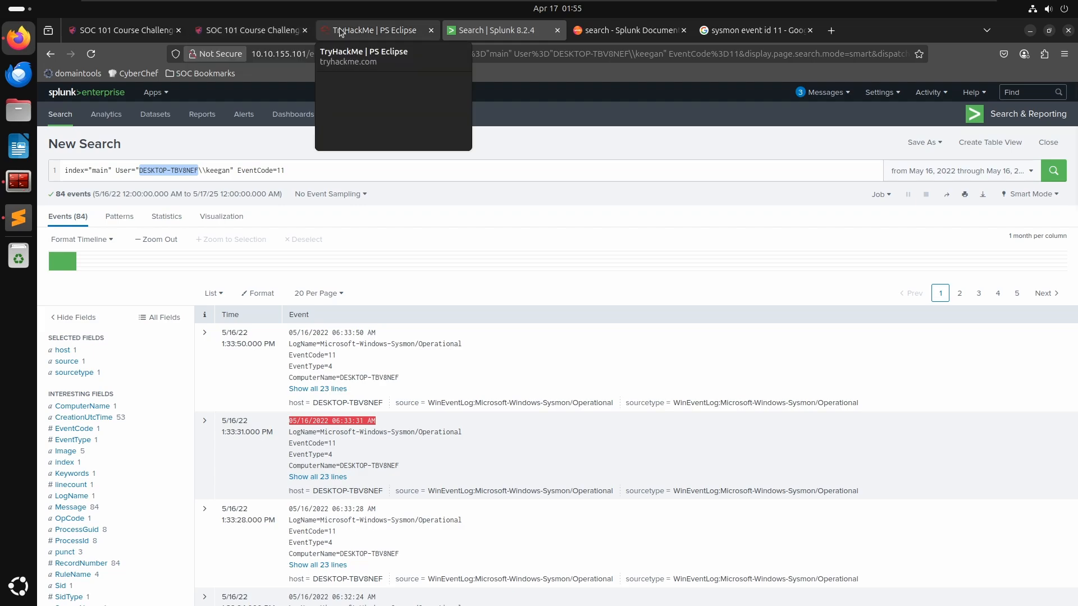
key("alt+Tab")
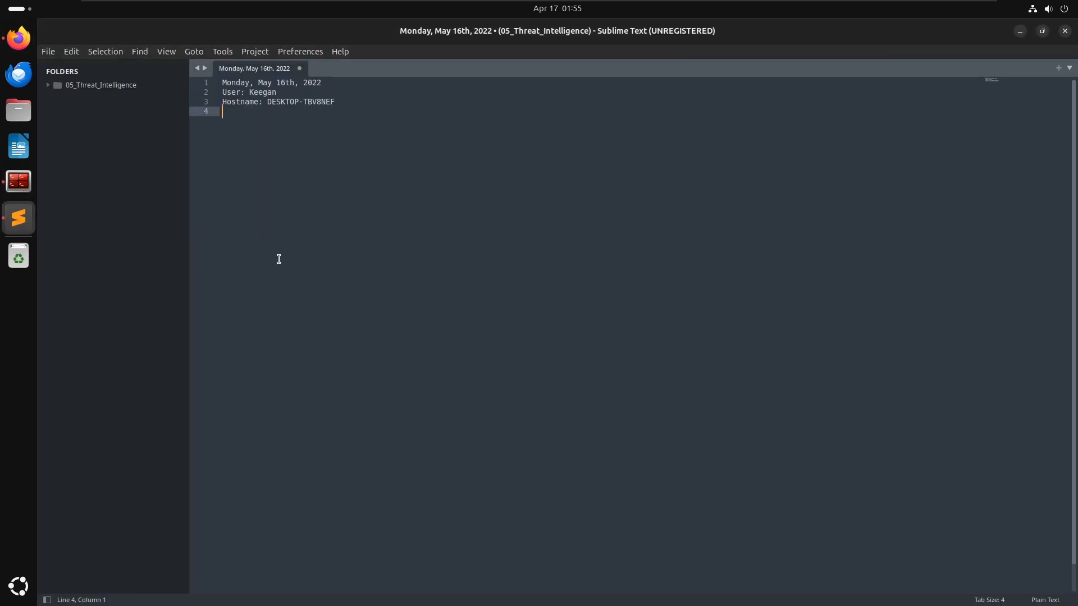
type("Time:")
key("ctrl+v")
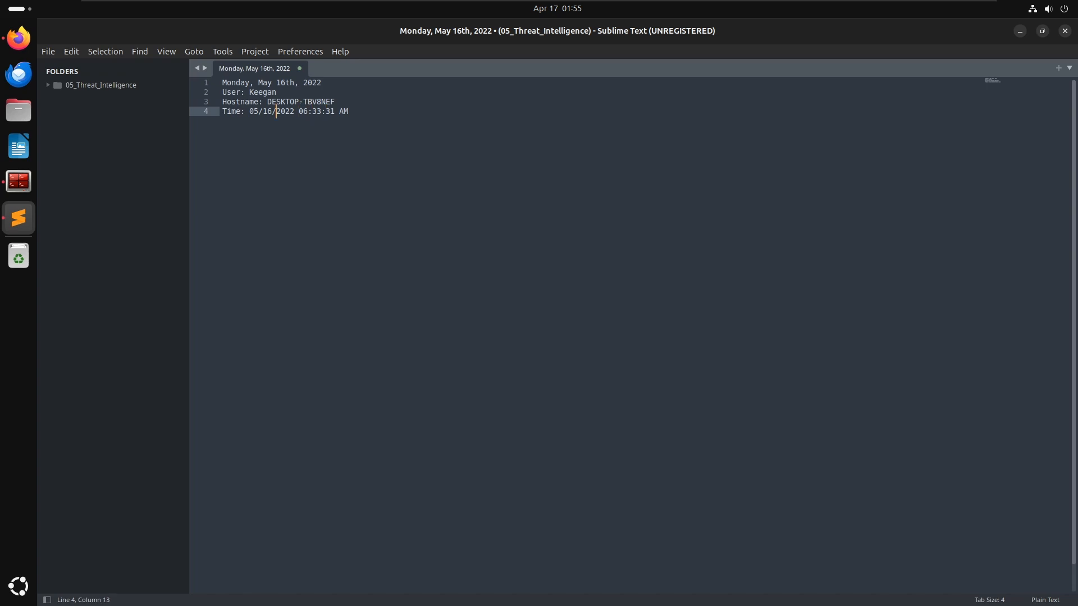
key("ctrl+Left")
key("ctrl+Left")
key("ctrl+Left")
key("Return")
key("Return")
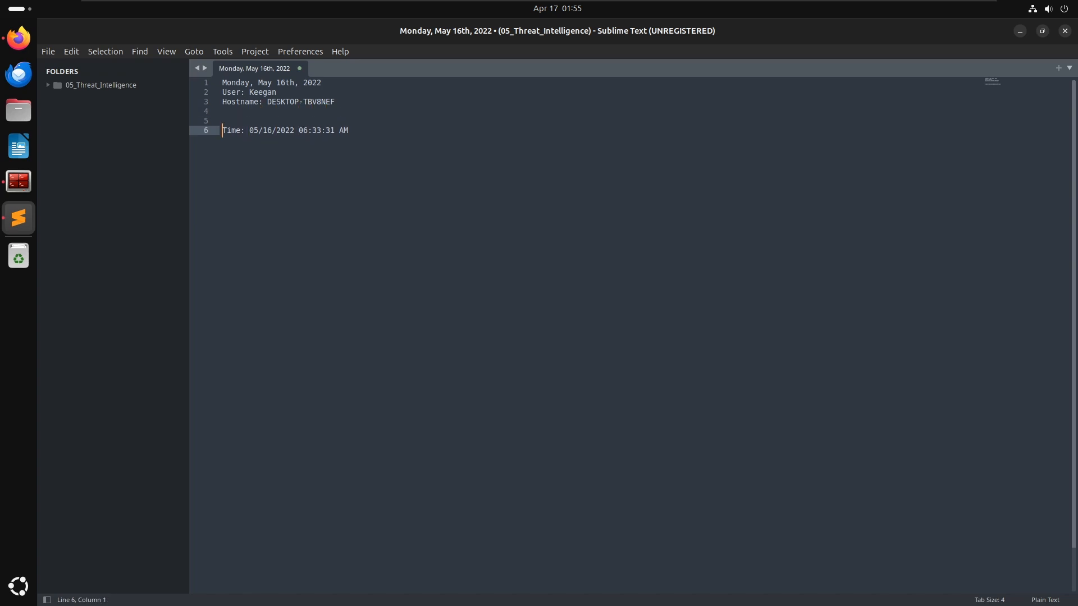
- Relabel the line as File Creation Time for the binary path C:\Windows\Temp\OUTSTANDING_GUTTER.exe copied from the event's TargetFilename
type("File Creation")
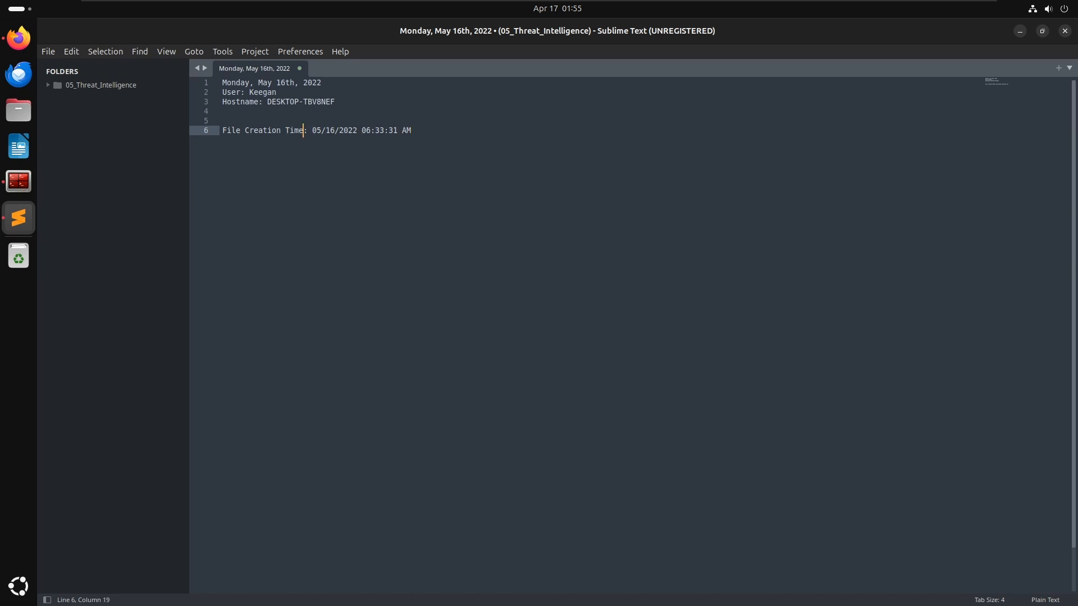
type("for")
key("alt+Tab")
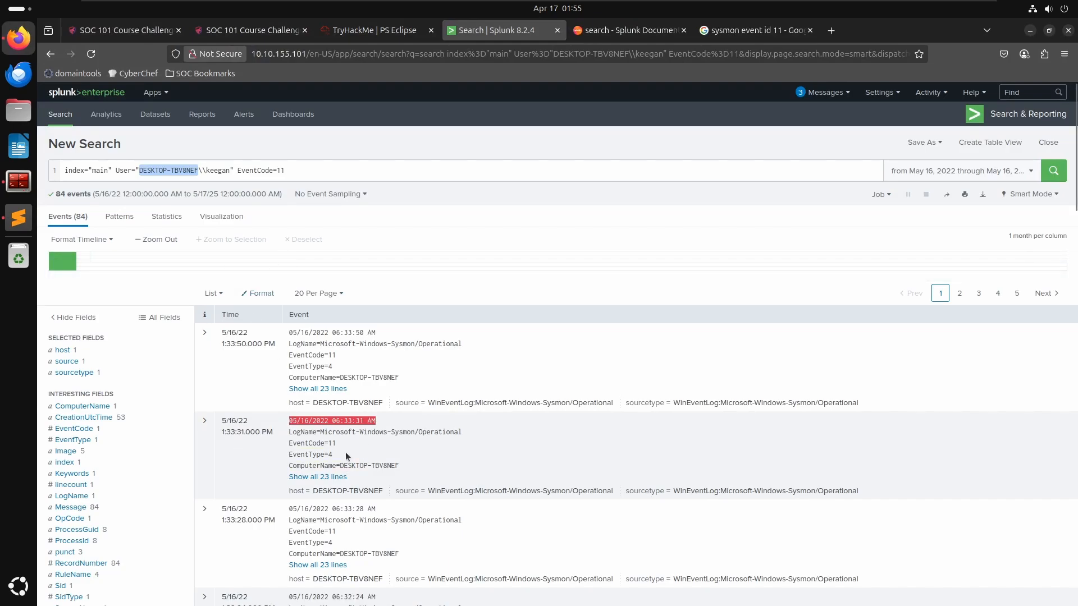
left_click(209, 420)
scroll(356, 452, "down", 7)
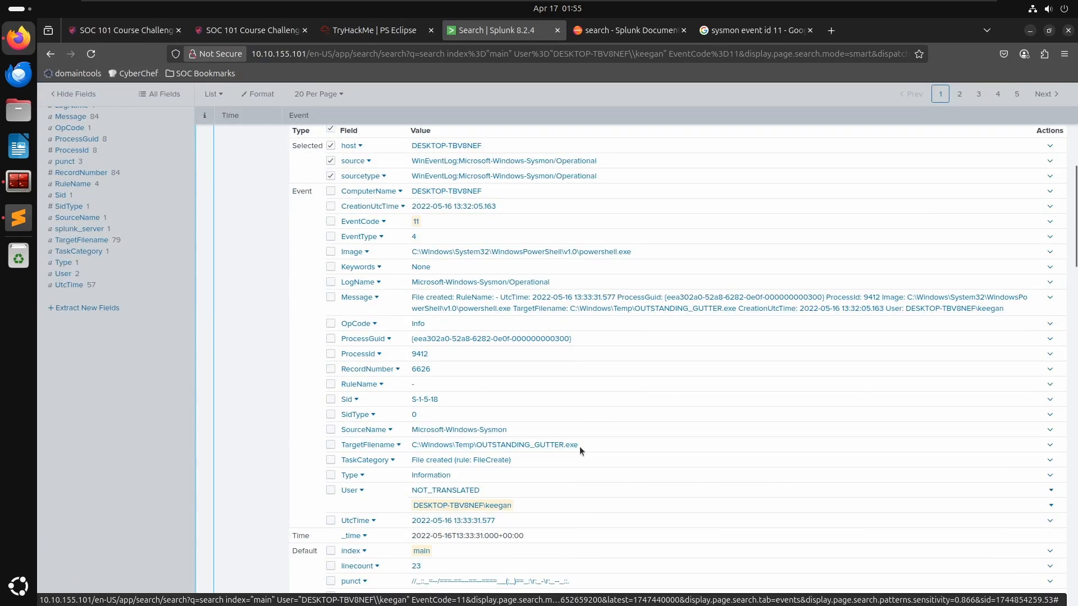
left_click_drag(578, 446, 403, 447)
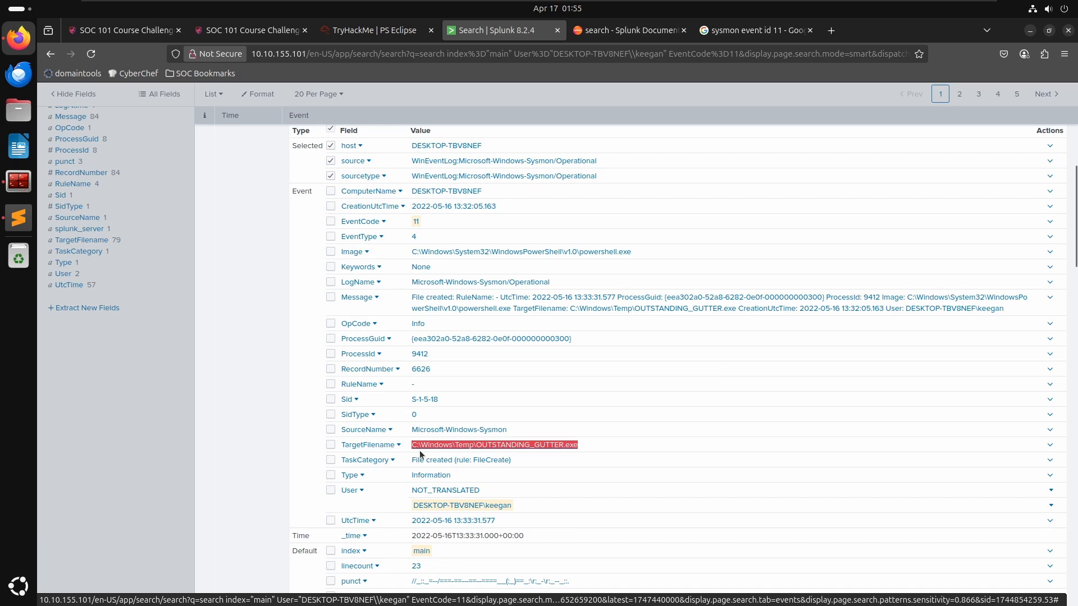
key("ctrl+c")
key("alt+Tab")
key("ctrl+v")
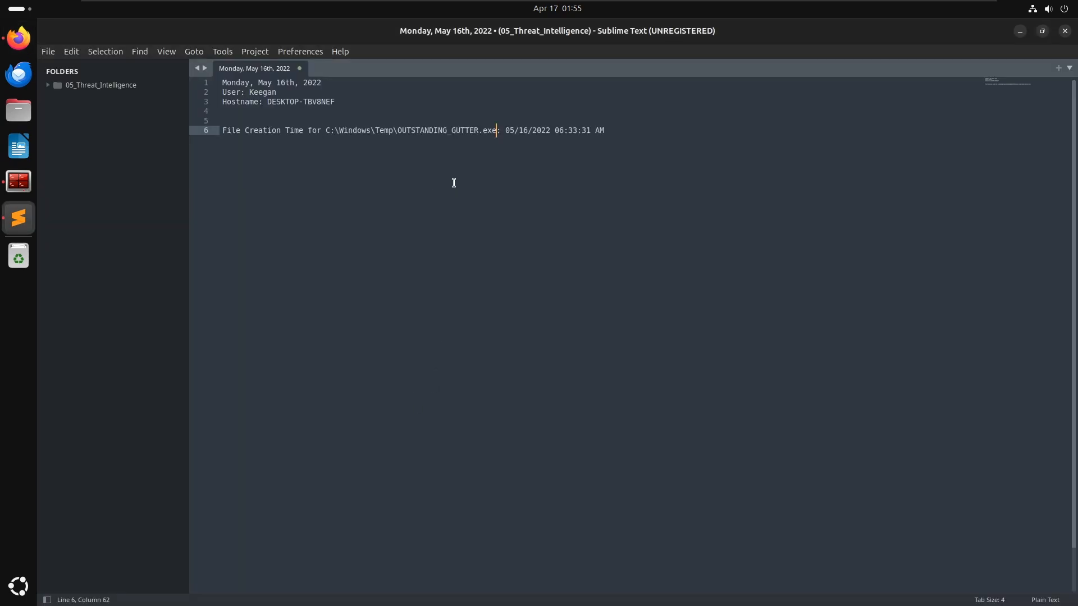
- Start a new bullet line below the file creation entry in the notes
key("ctrl+Left")
key("ctrl+Left")
key("ctrl+Right")
key("ctrl+Right")
key("ctrl+Right")
key("Return")
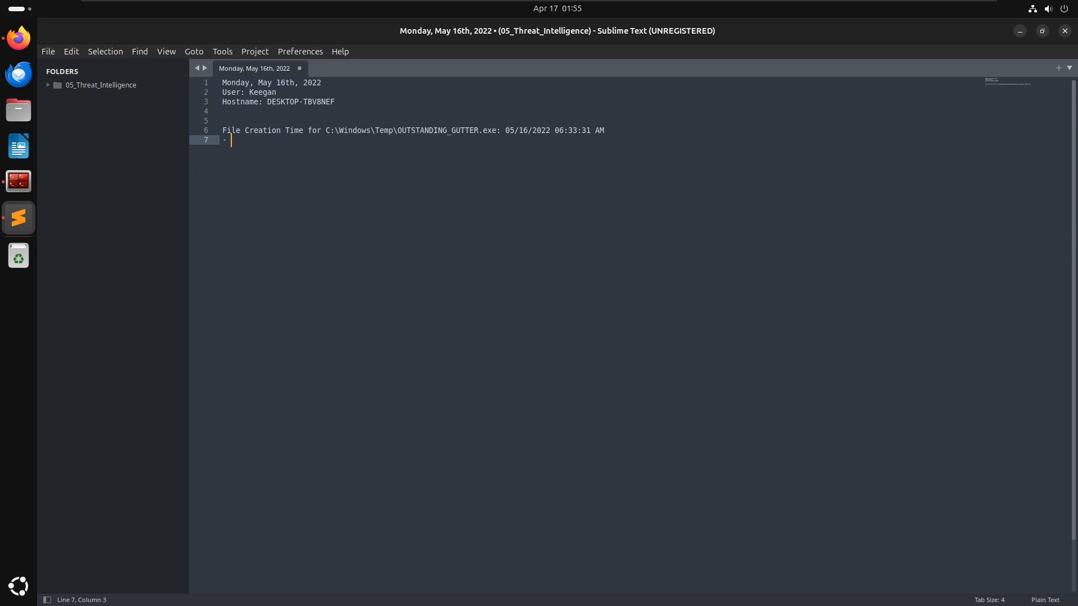
- Add a heading line "Event ID 11 - sysmon file creation log" above the file creation time entry in the notes
key("alt+Tab")
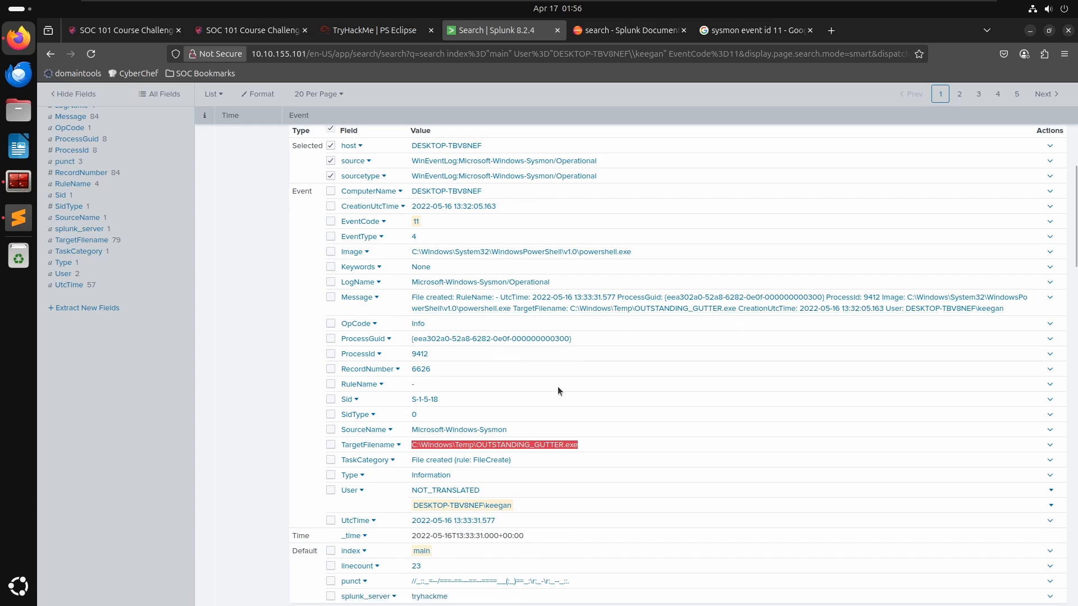
scroll(551, 382, "down", 4)
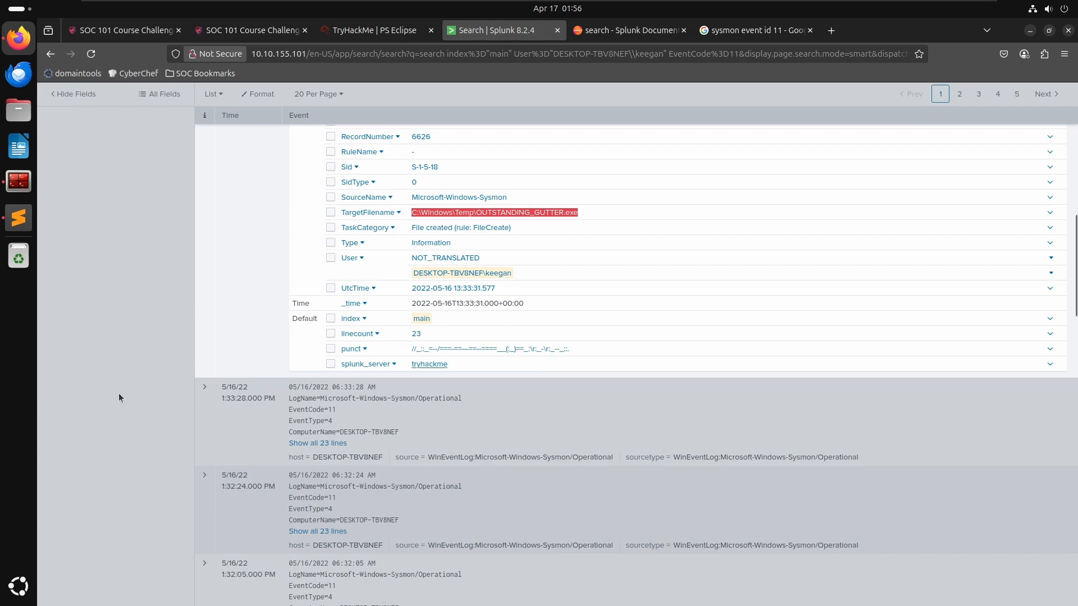
scroll(269, 410, "up", 5)
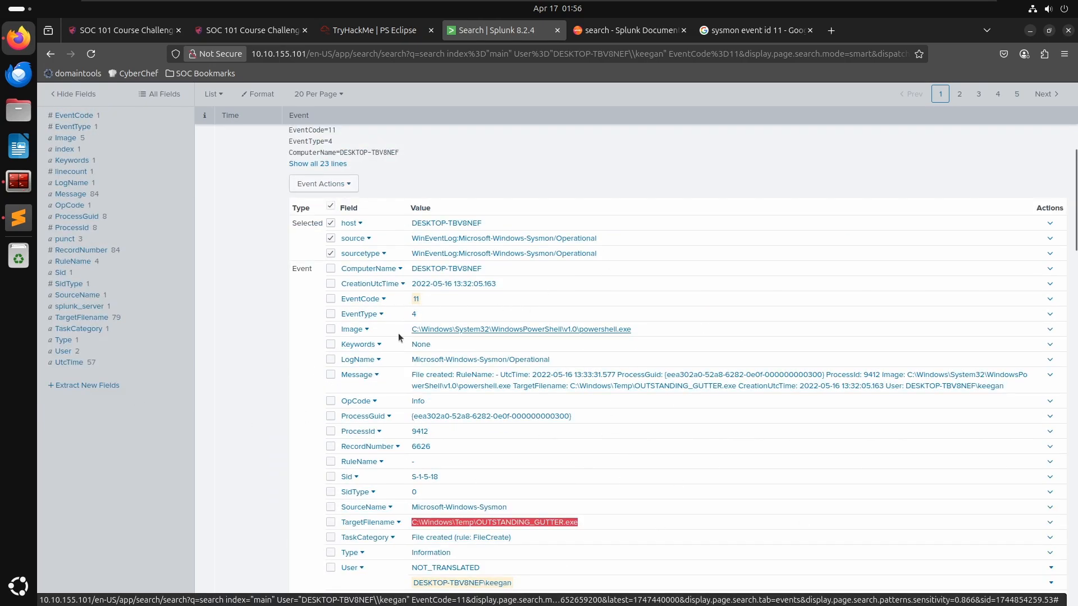
key("alt+Tab")
left_click(346, 118)
key("Return")
type("Even")
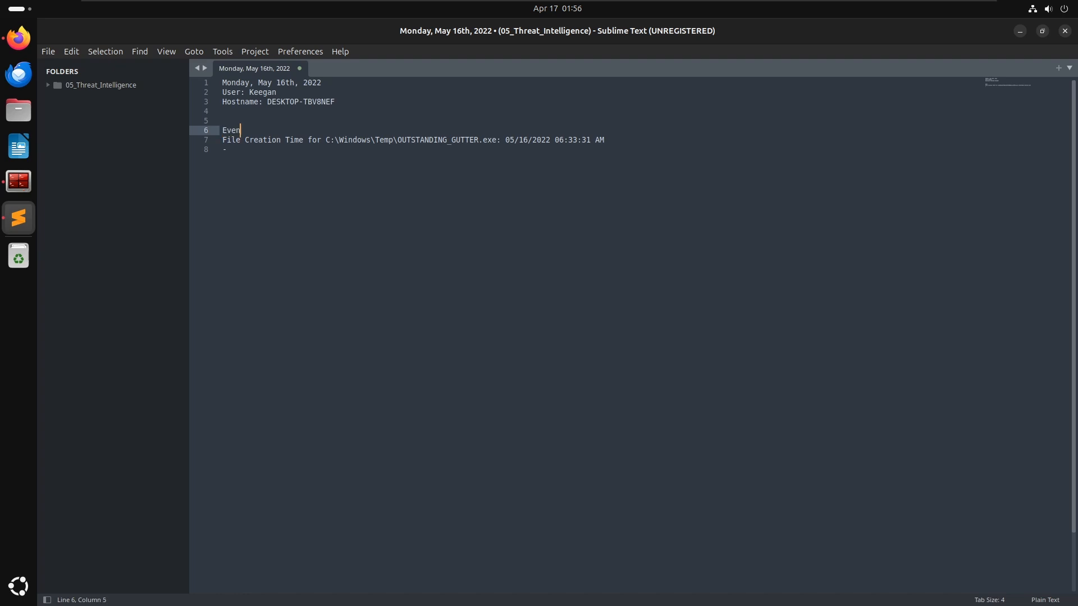
type("t ID 11 - sysmon file creation log")
- Replace the empty bullet with a line "Created with C:\Windows\System32\WindowsPowerShell\v1.0\powershell.exe", copying the path from the event's Image field
key("Down")
key("Down")
key("BackSpace")
key("BackSpace")
key("BackSpace")
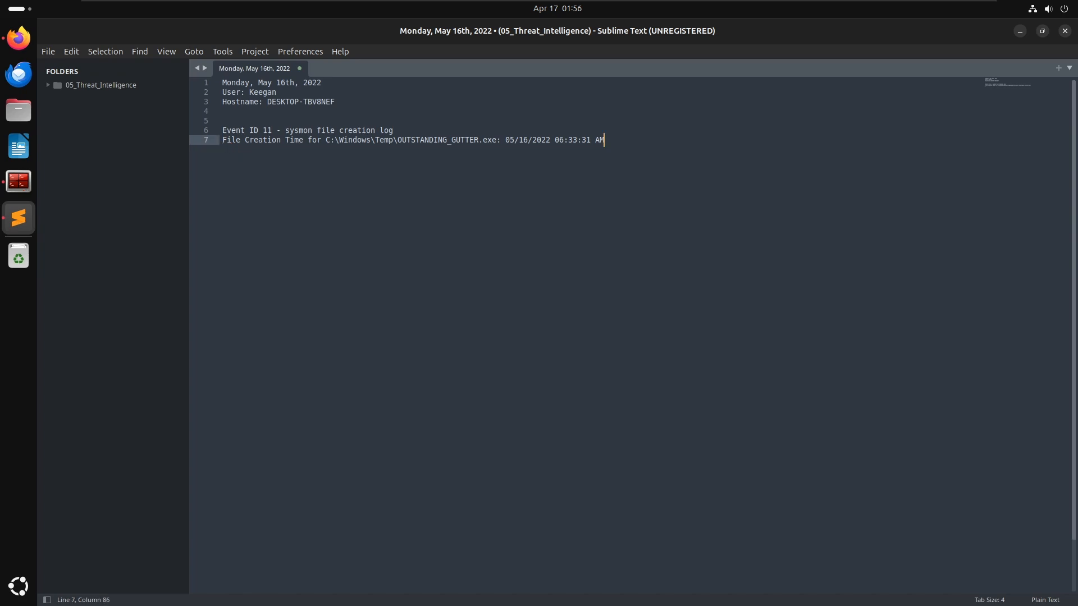
key("Up")
key("Down")
key("Return")
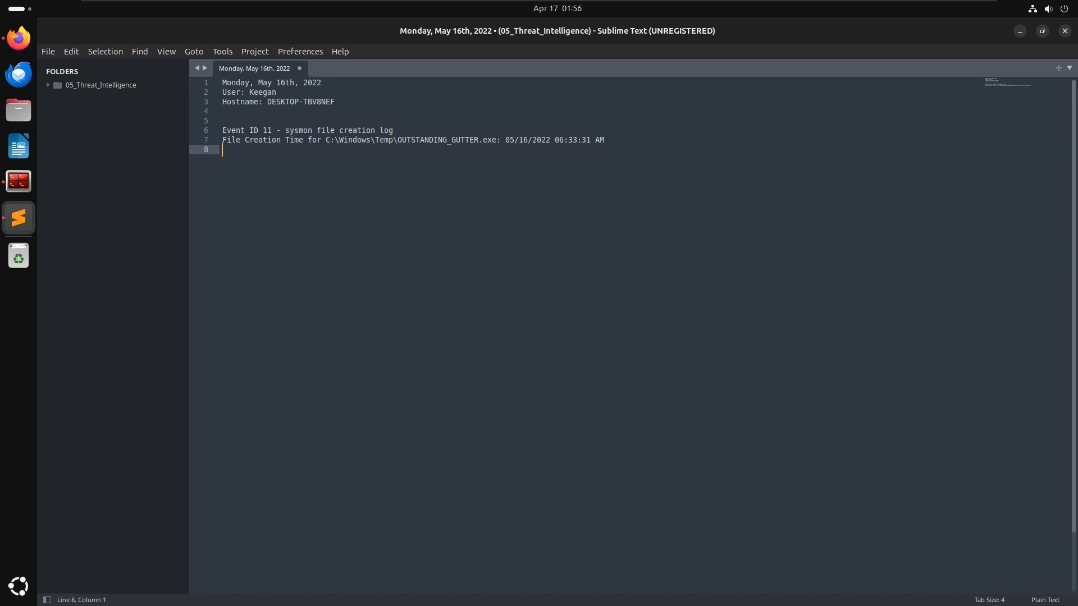
key("alt+Tab")
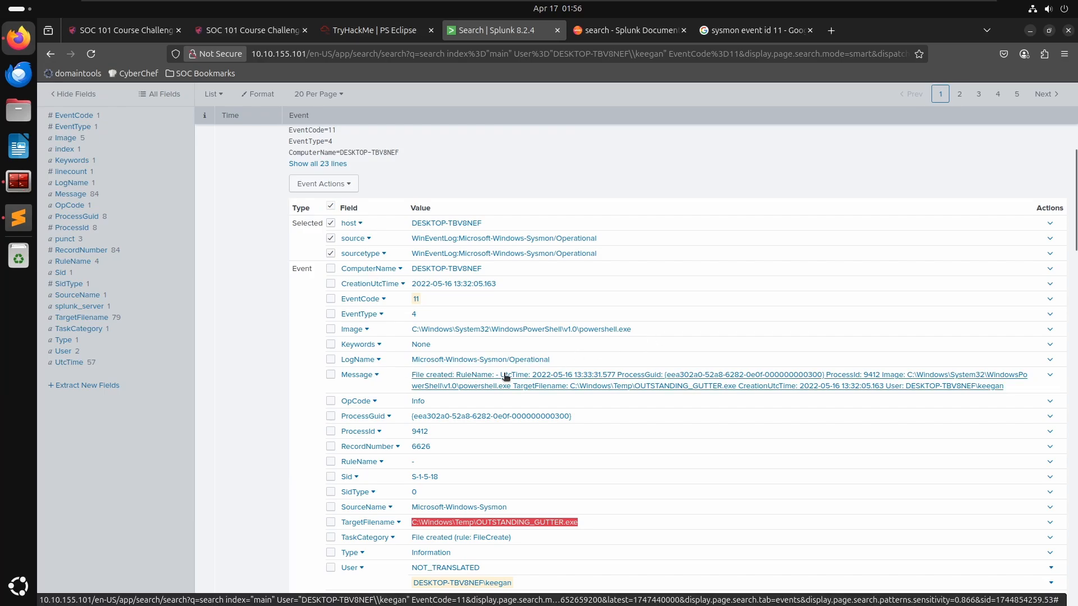
left_click_drag(645, 330, 411, 330)
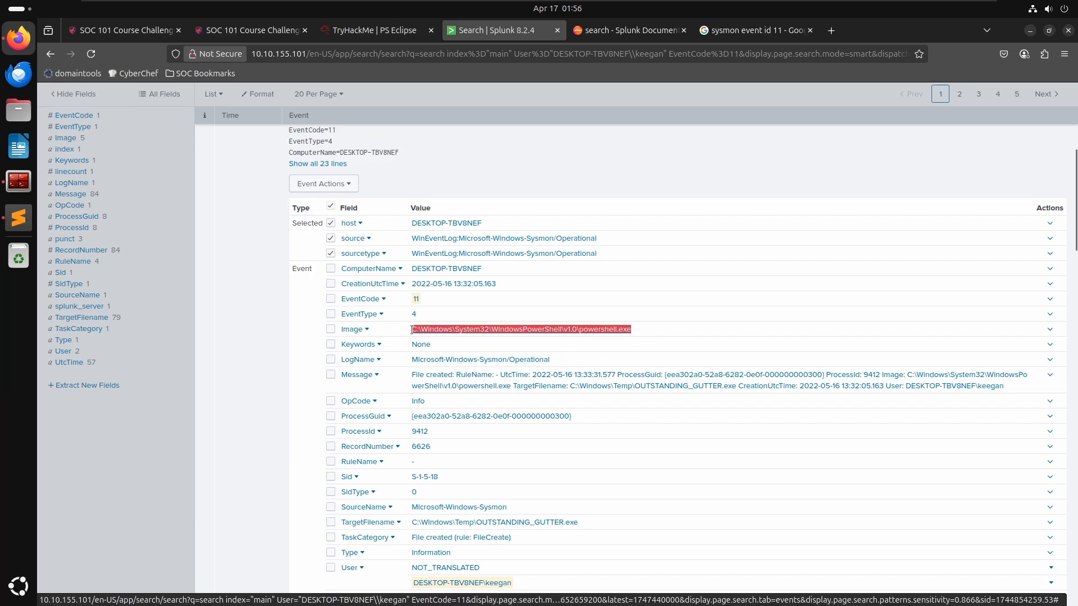
key("alt+Tab")
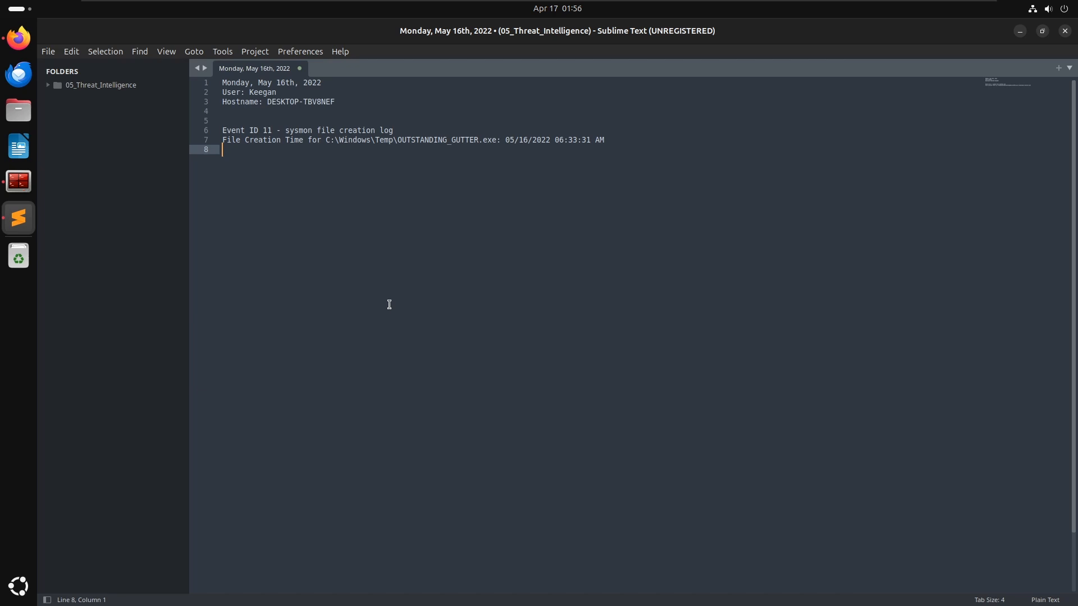
key("ctrl+v")
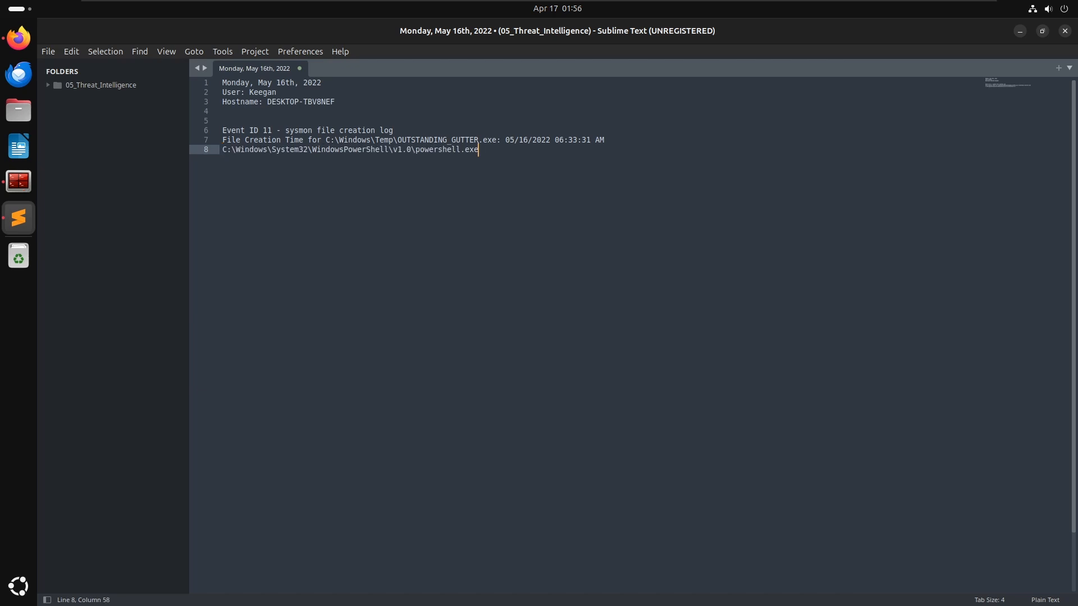
key("Home")
type("Create")
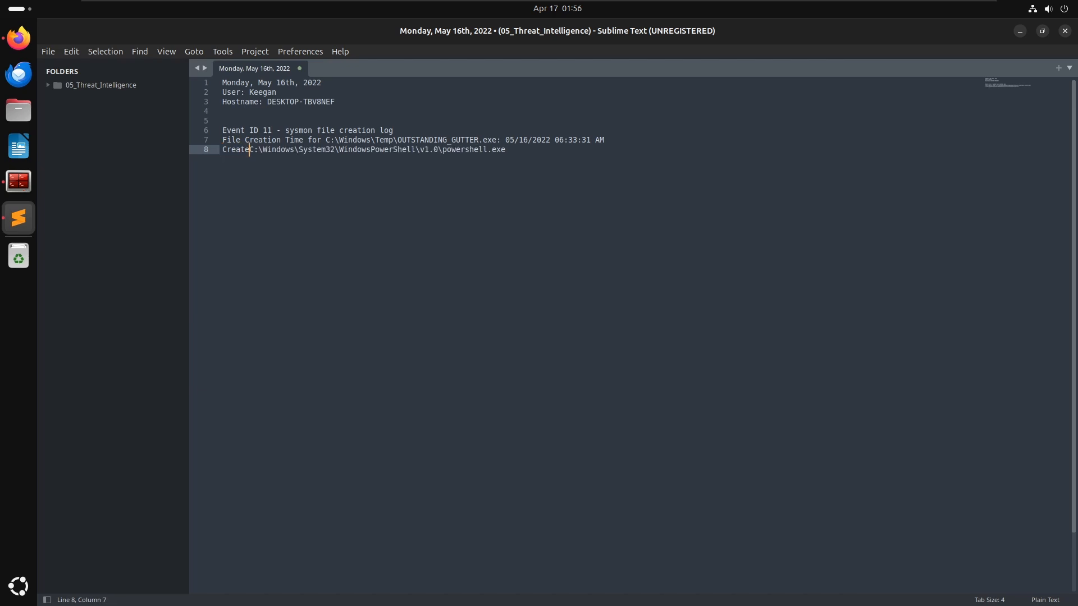
type("d with")
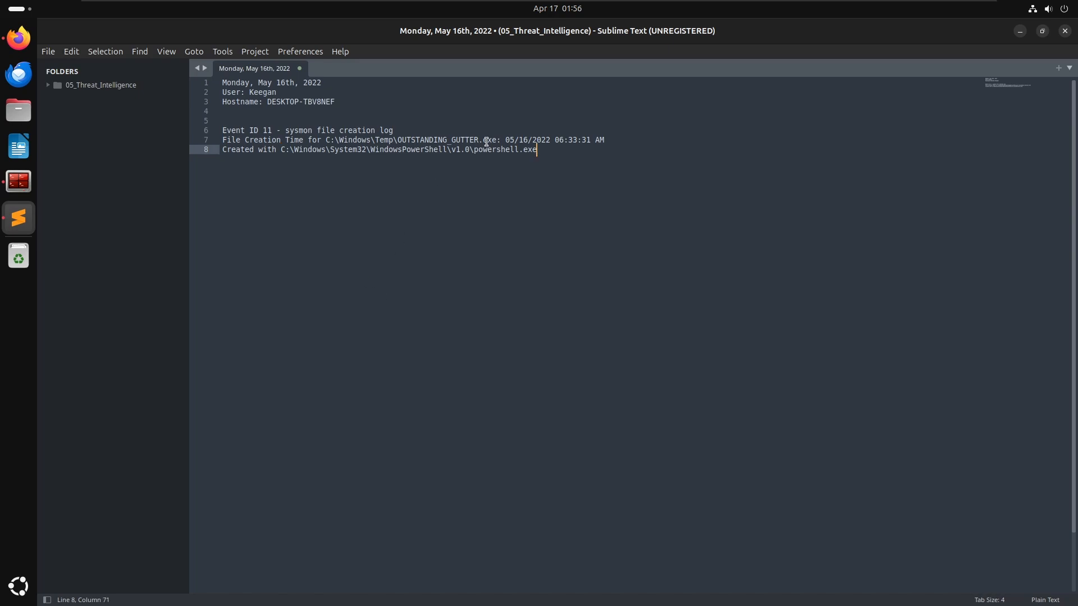
- Move the OUTSTANDING_GUTTER.exe path from the creation time line to the end of the Created with line after "=>"
left_click_drag(496, 139, 326, 140)
key("ctrl+x")
left_click(598, 159)
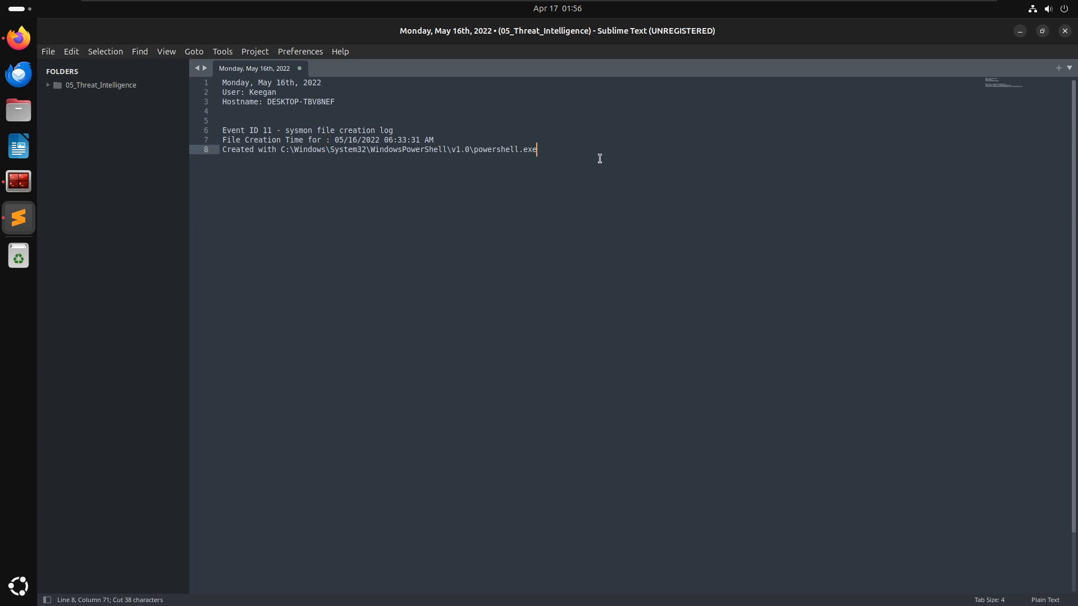
type("=>")
key("ctrl+v")
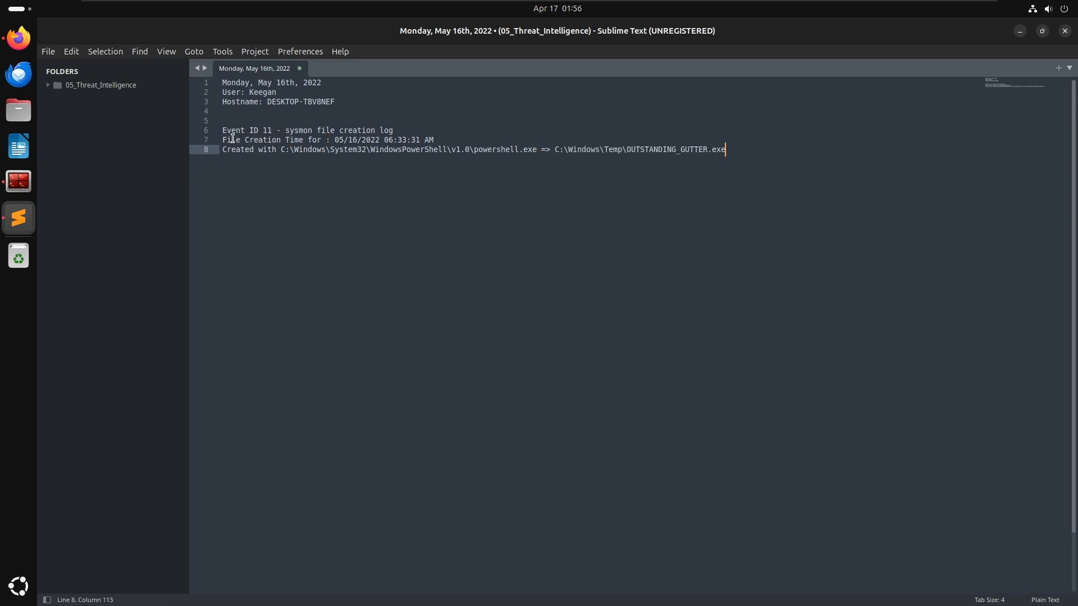
- Shorten the time line to "File Creation Time:" and add three blank lines below the Created with line
left_click(311, 140)
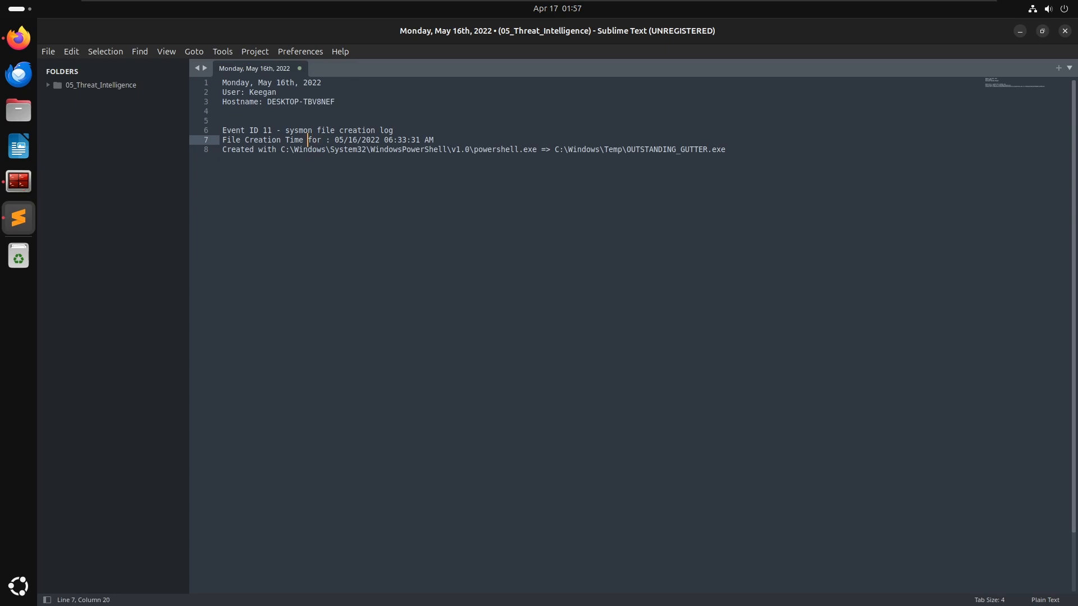
key("Delete")
key("Delete")
key("Delete")
key("Delete")
key("BackSpace")
key("Right")
key("Down")
key("Down")
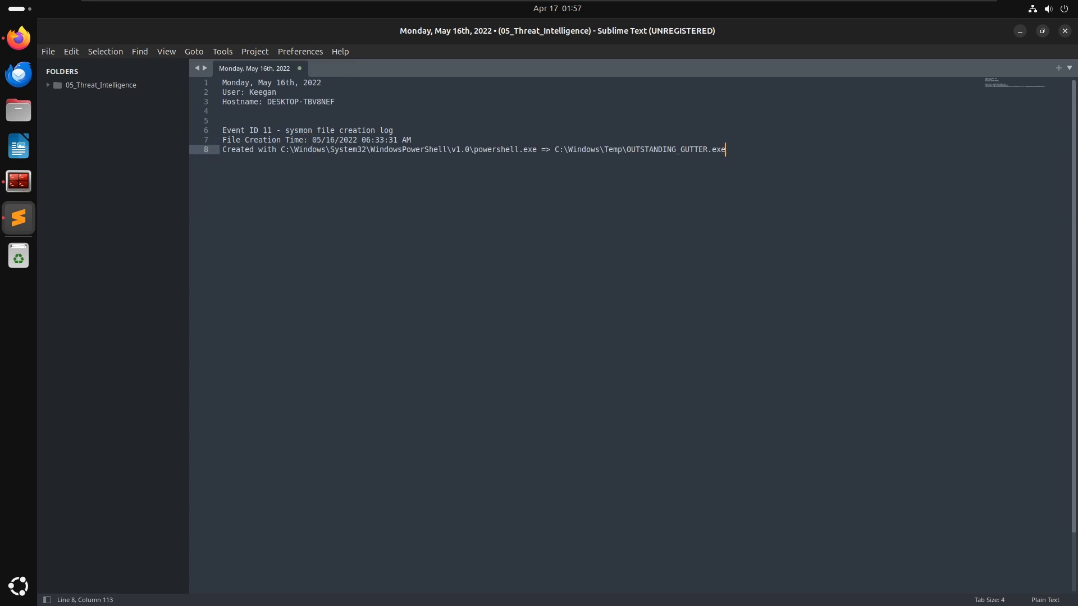
key("Return")
key("Return")
key("Return")
key("Return")
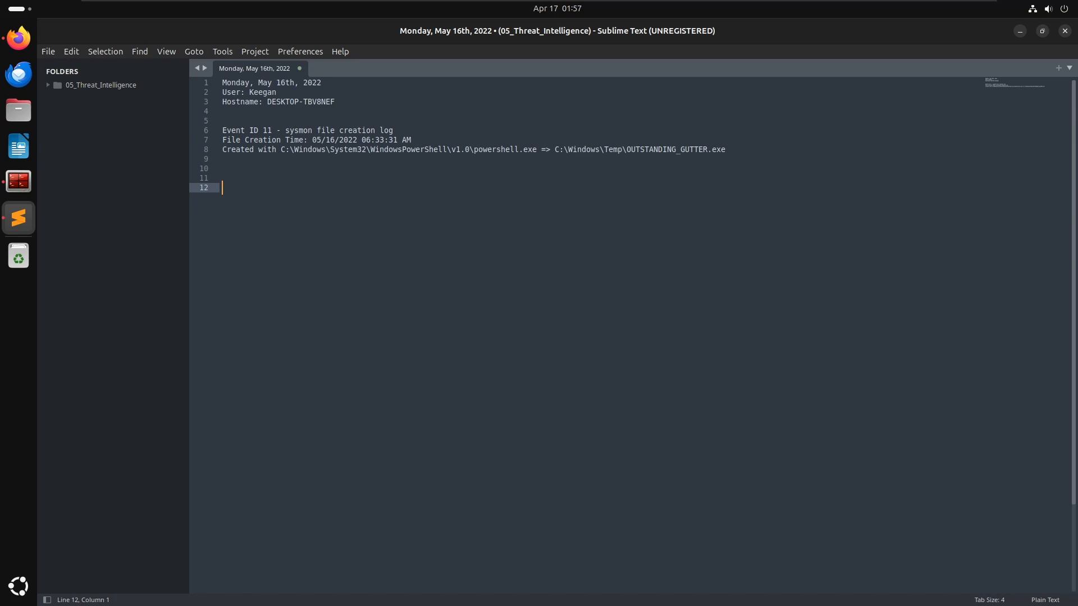
- Expand and review the neighbouring Event ID 11 file creation events in the Splunk results
key("alt+Tab")
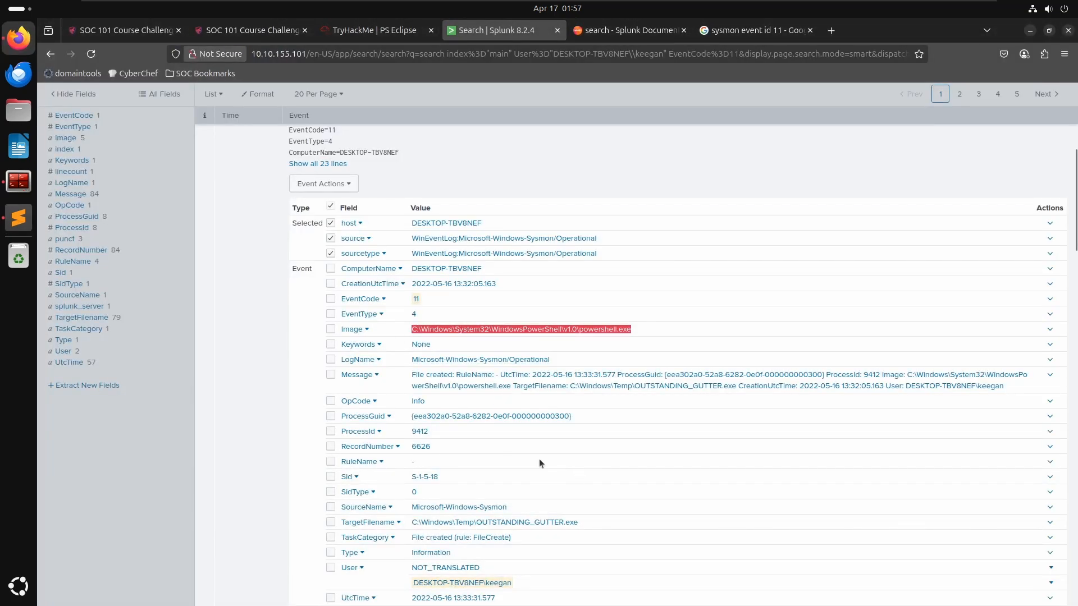
left_click(275, 300)
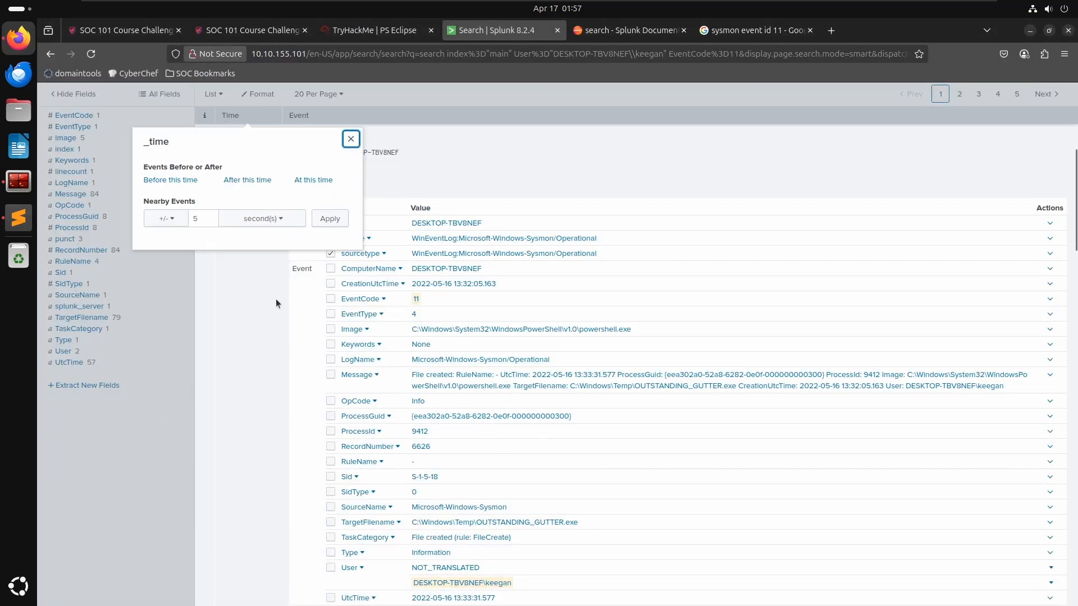
left_click(351, 140)
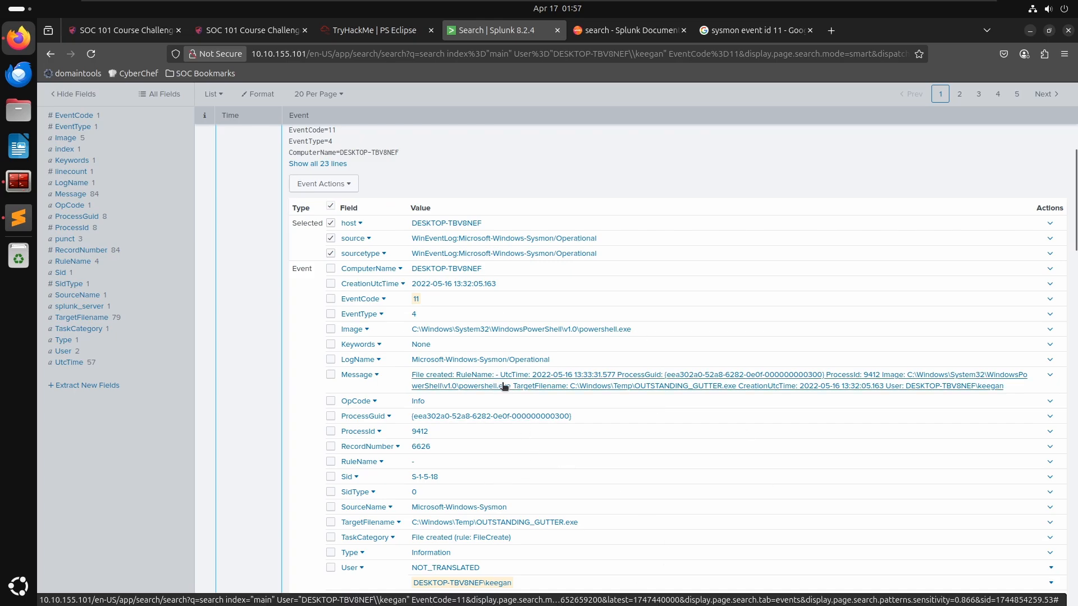
scroll(244, 237, "up", 5)
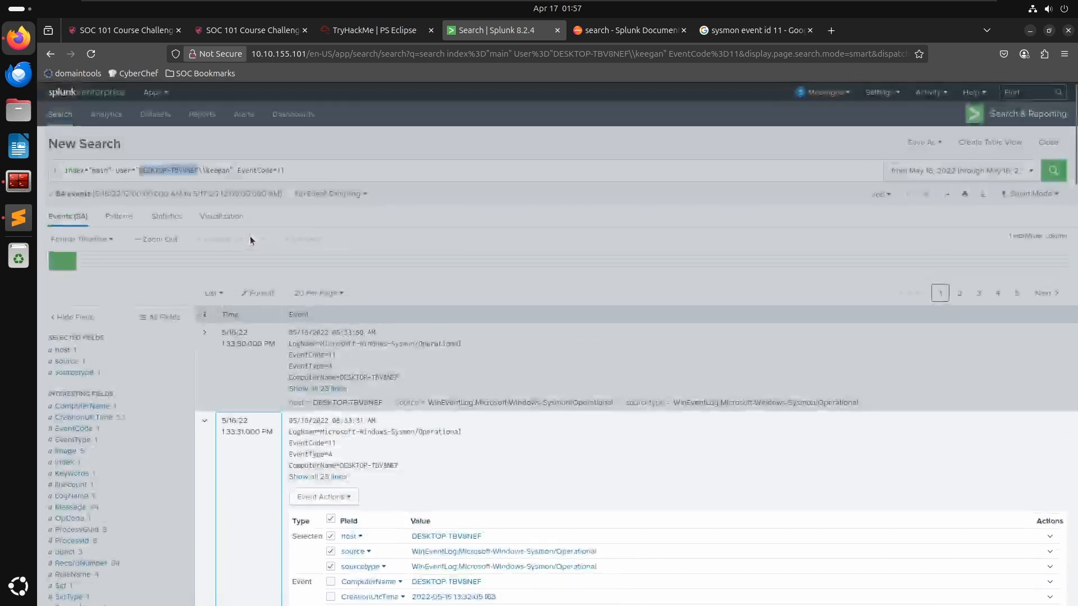
scroll(244, 415, "down", 5)
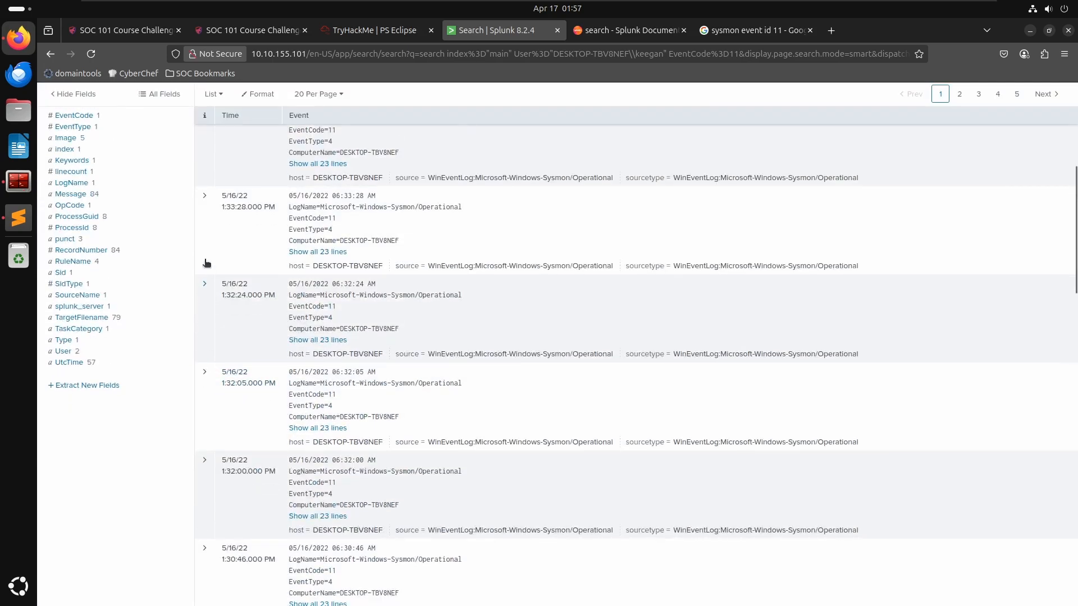
left_click(204, 287)
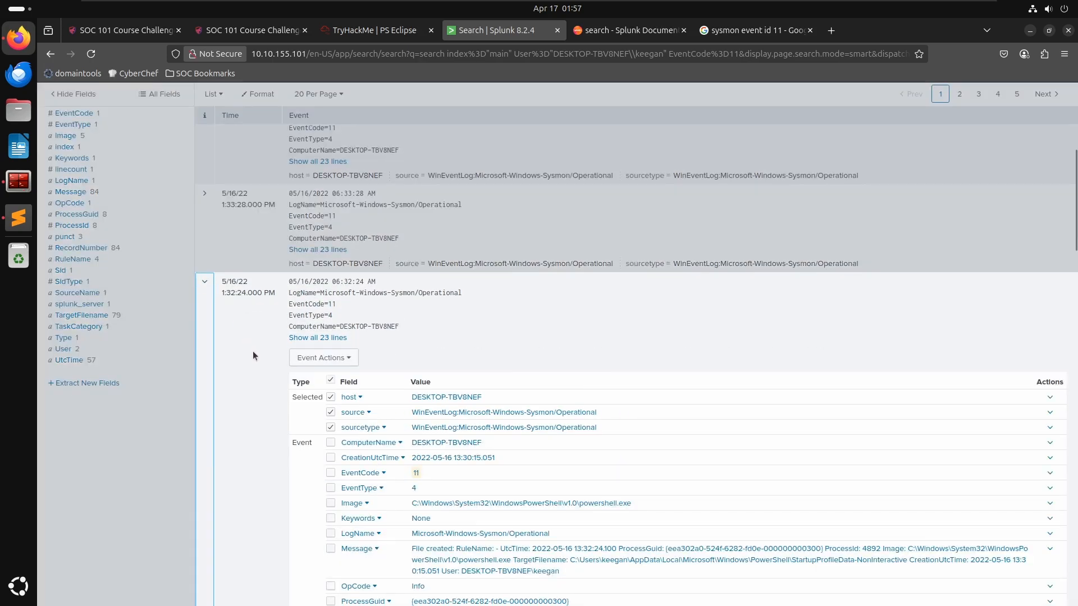
scroll(254, 350, "down", 4)
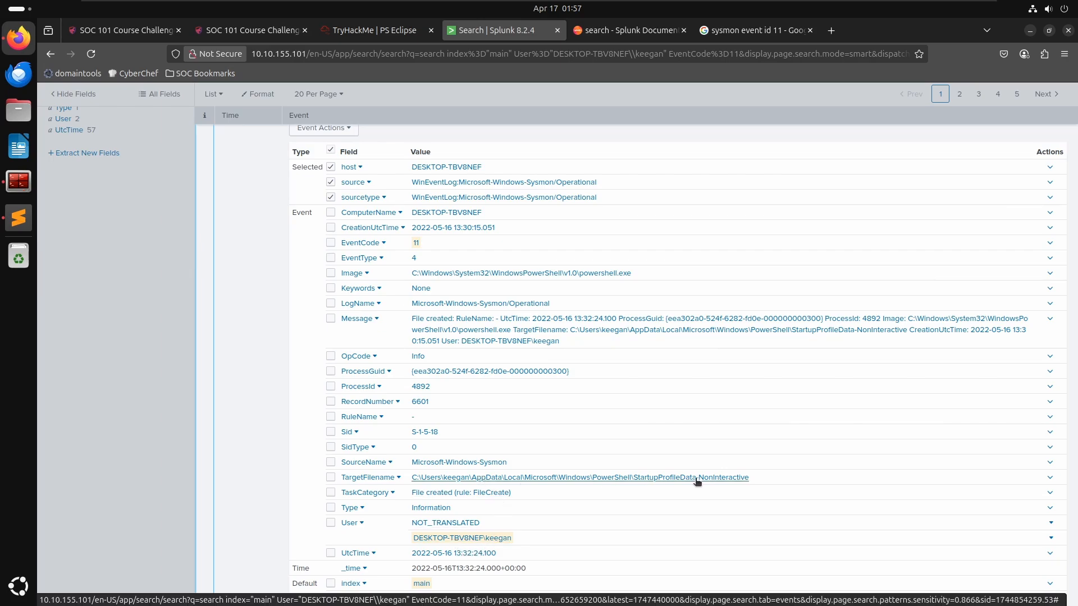
scroll(674, 477, "down", 5)
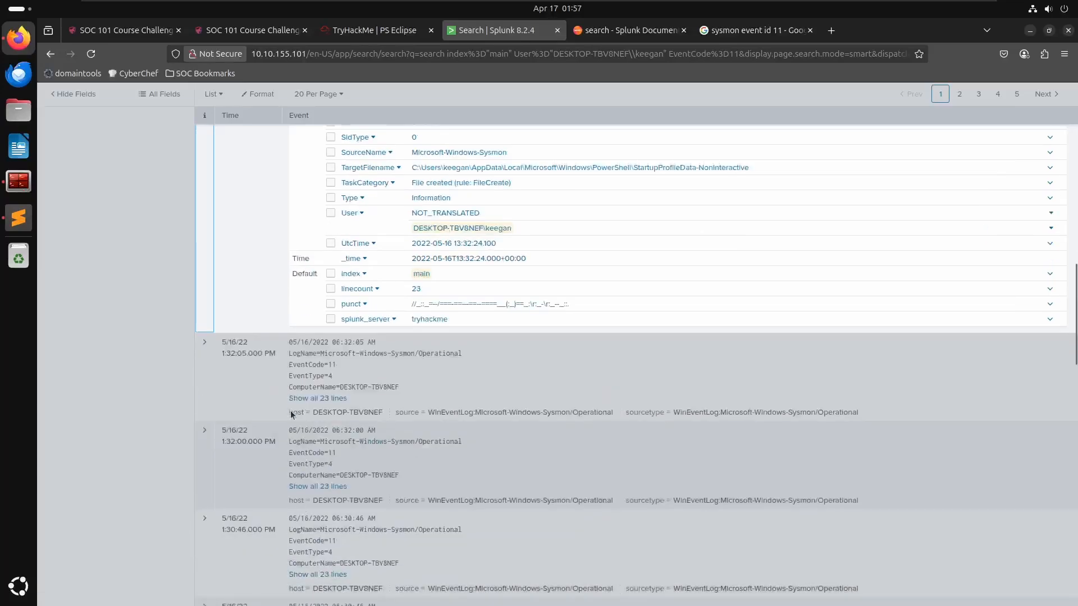
left_click(221, 365)
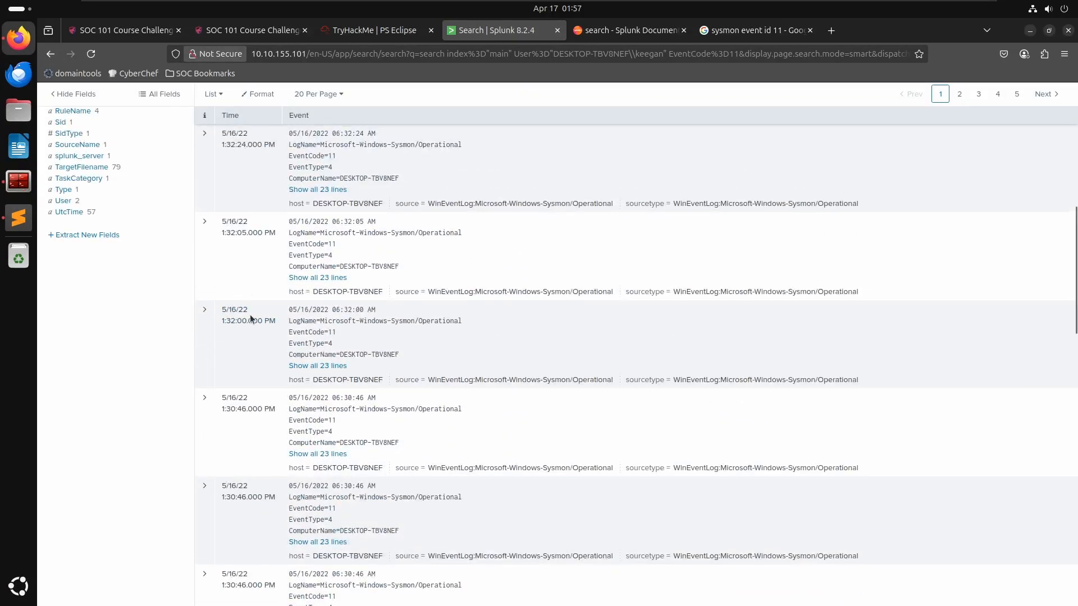
left_click(205, 397)
scroll(245, 402, "down", 6)
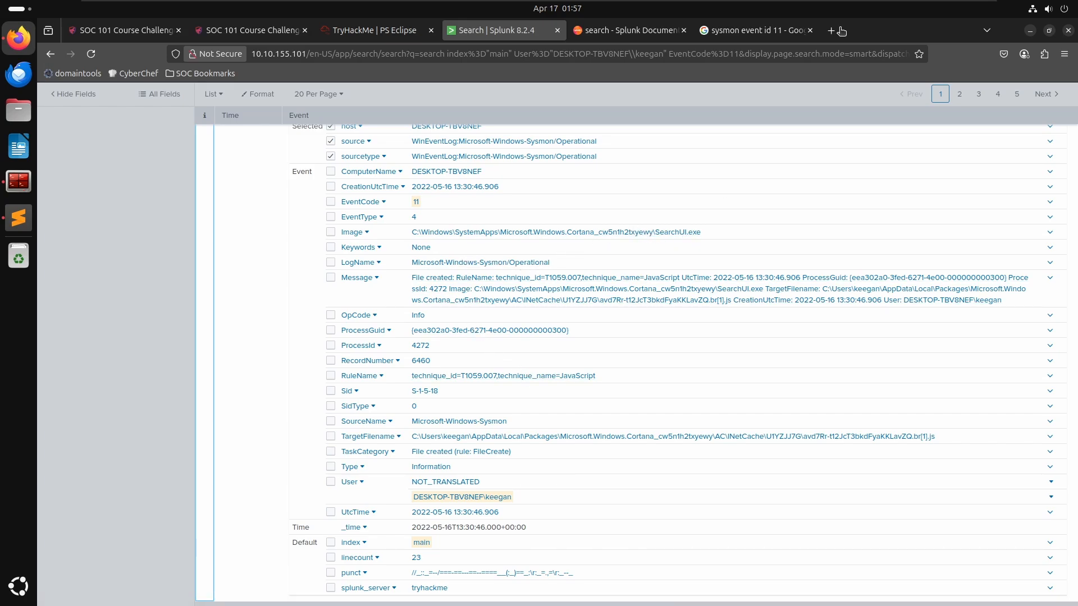
left_click(137, 356)
scroll(224, 368, "up", 2)
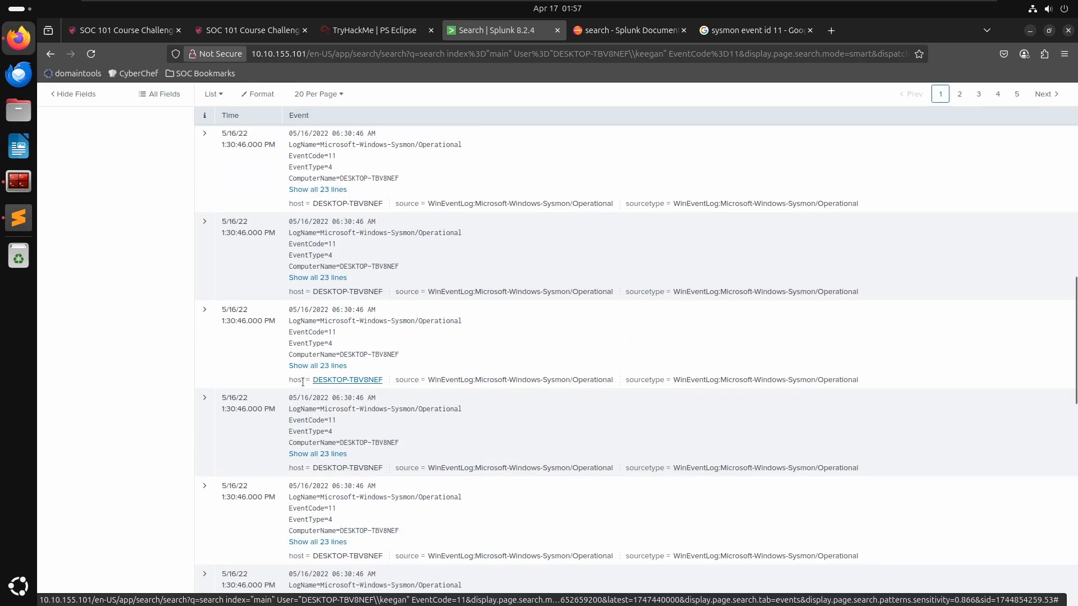
scroll(303, 381, "up", 10)
scroll(84, 382, "down", 5)
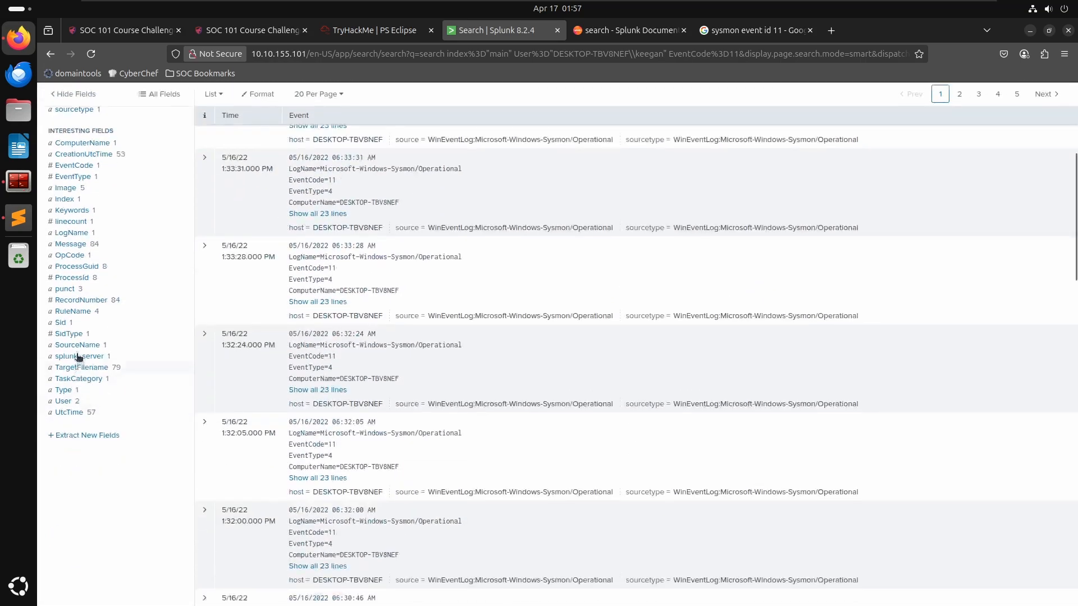
- Inspect the value summaries of interesting fields such as ProcessId, OpCode, Message and SidType
left_click(76, 278)
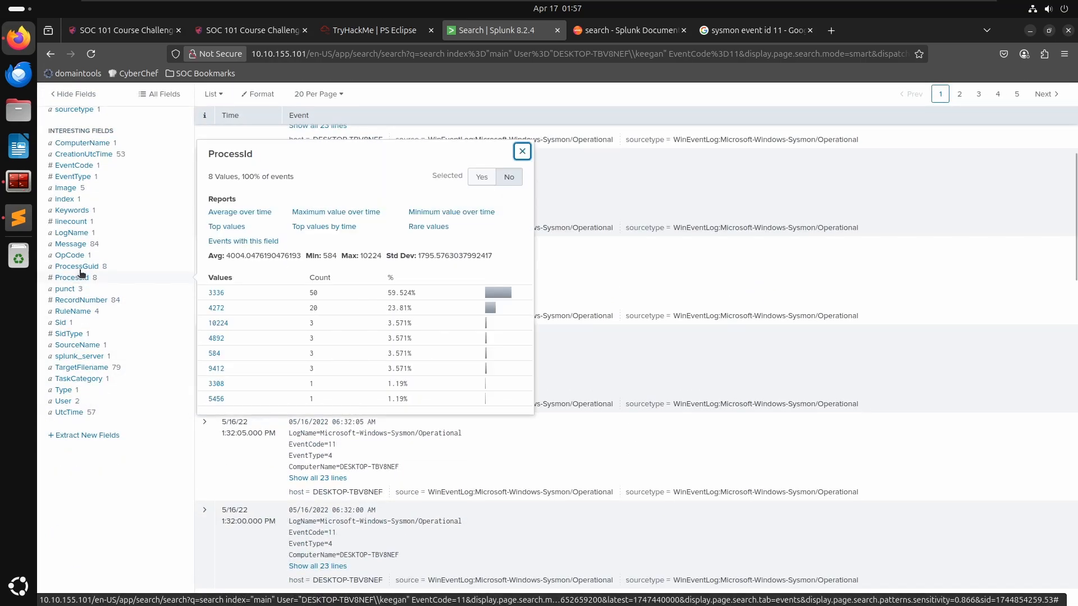
left_click(80, 268)
left_click(73, 256)
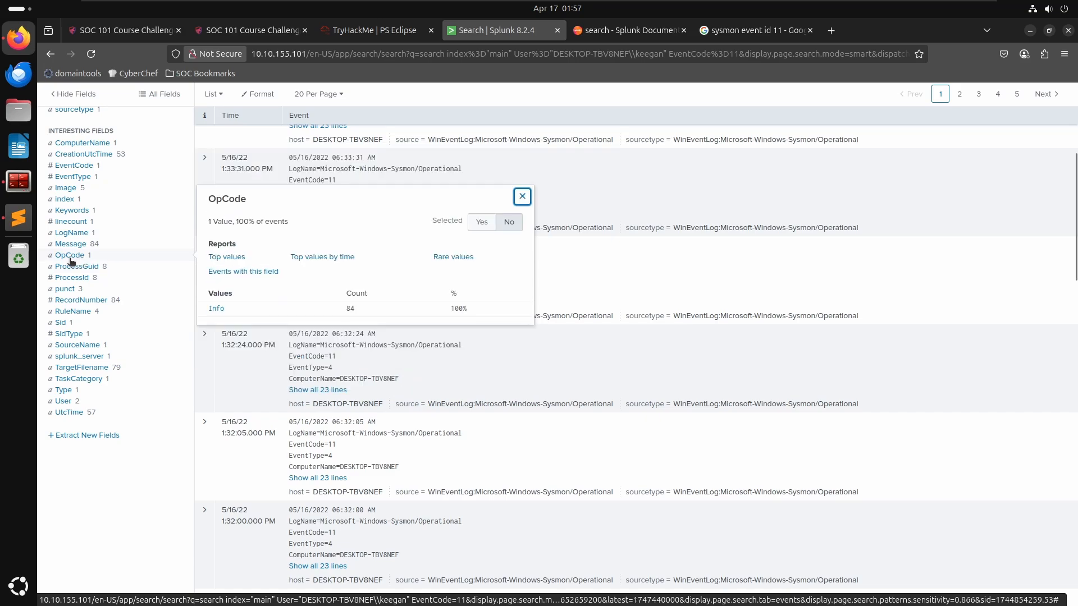
left_click(71, 246)
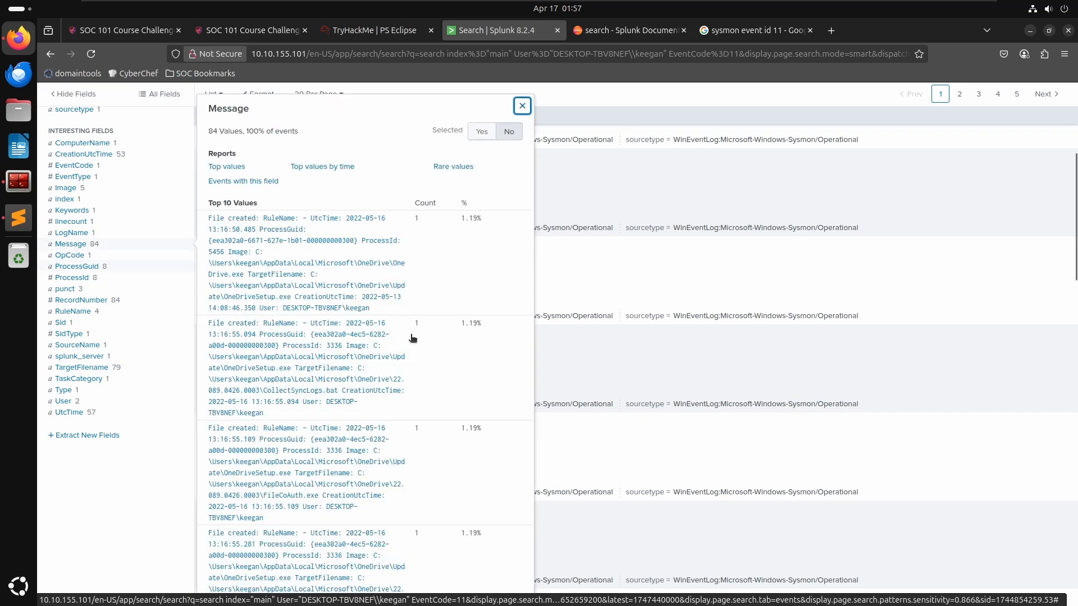
scroll(405, 343, "down", 5)
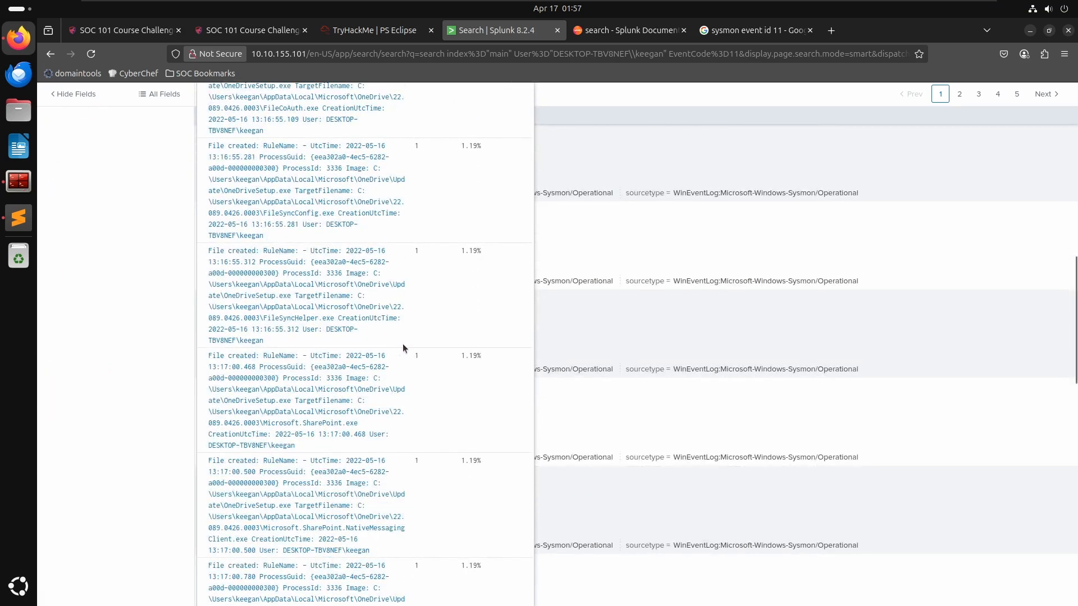
scroll(394, 345, "up", 5)
scroll(112, 415, "down", 5)
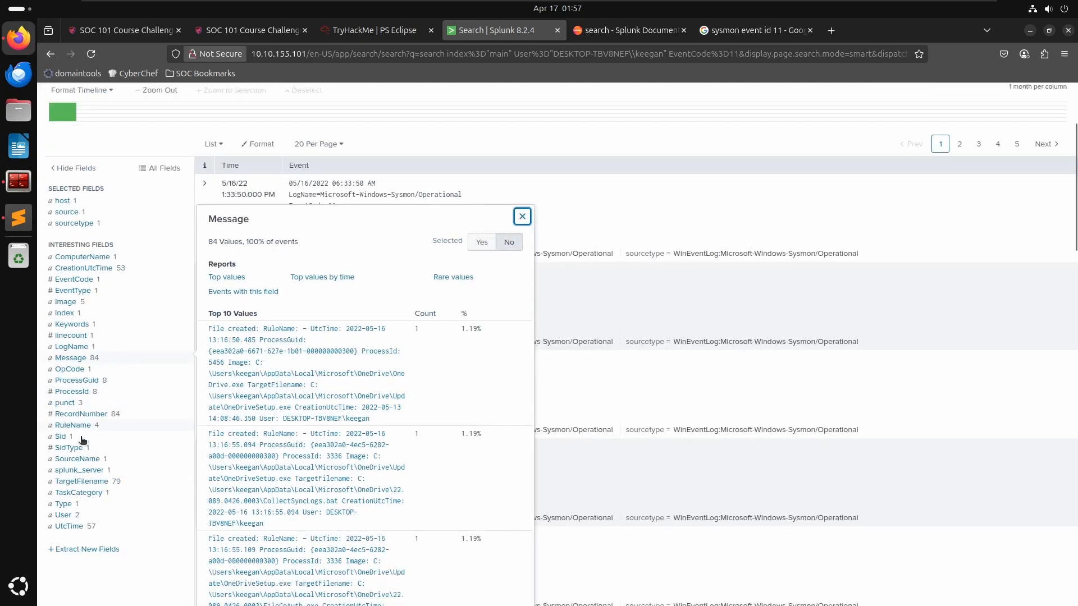
left_click(78, 345)
left_click(66, 335)
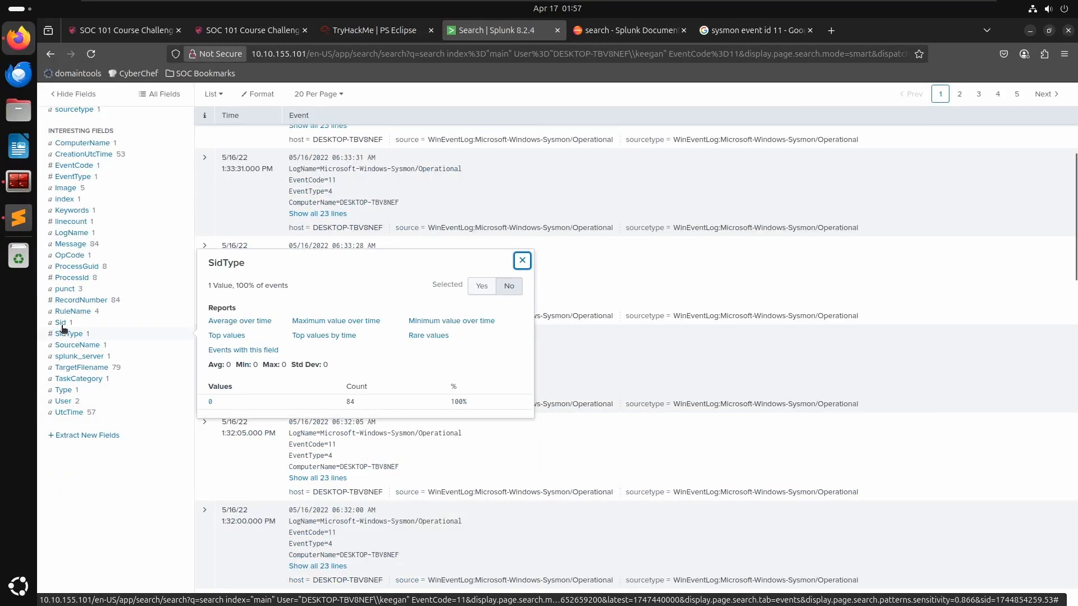
- Filter the search to events whose TargetFilename is C:\Windows\Temp\OUTSTANDING_GUTTER.exe
left_click(61, 323)
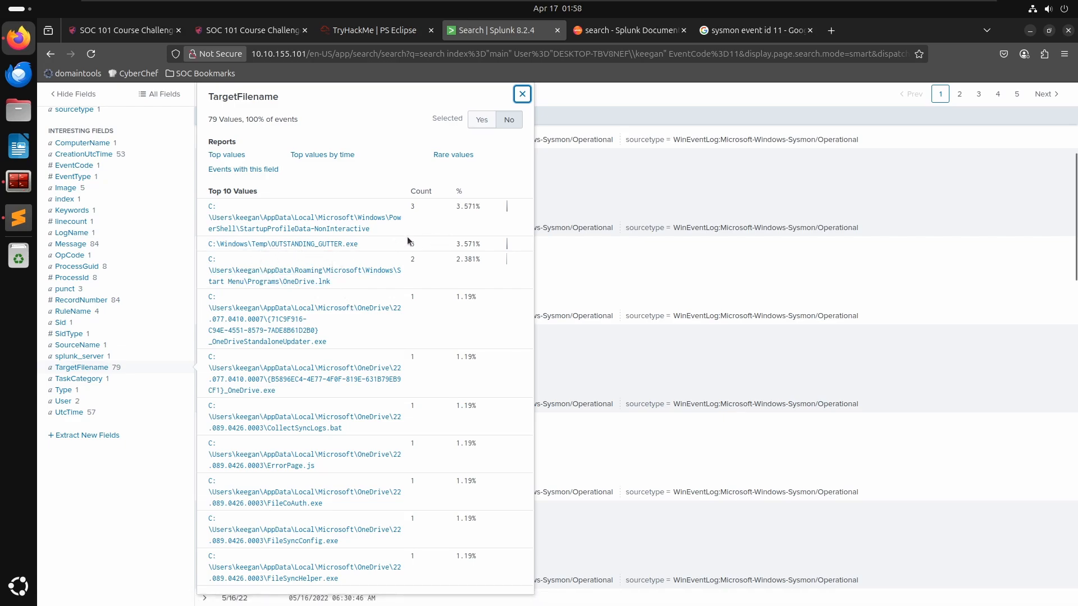
left_click(336, 244)
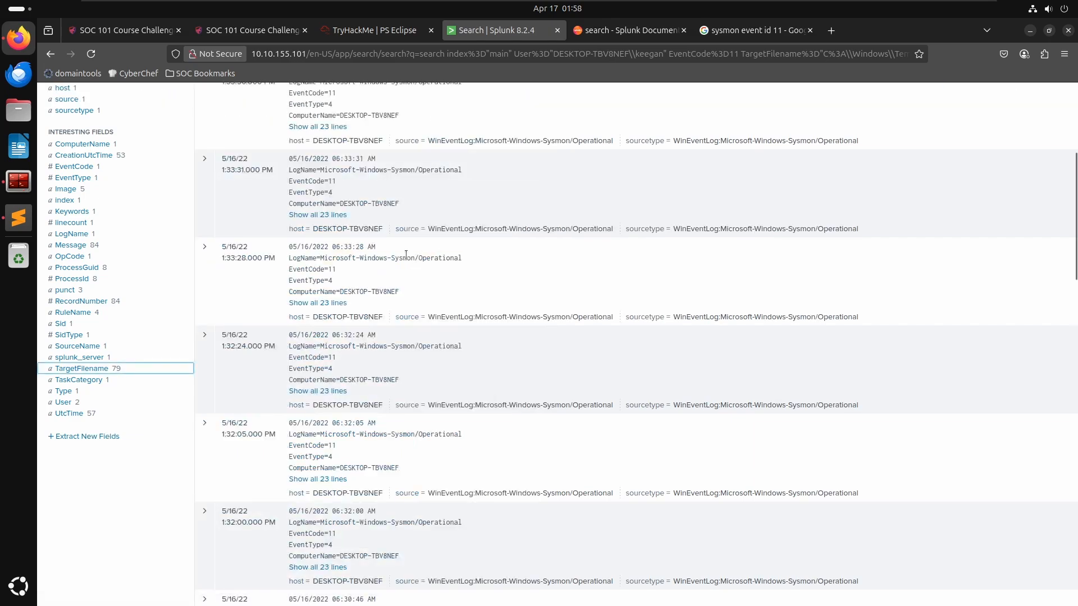
- Expand and review the details of the file creation events for OUTSTANDING_GUTTER.exe, comparing their process IDs and times
scroll(362, 399, "down", 2)
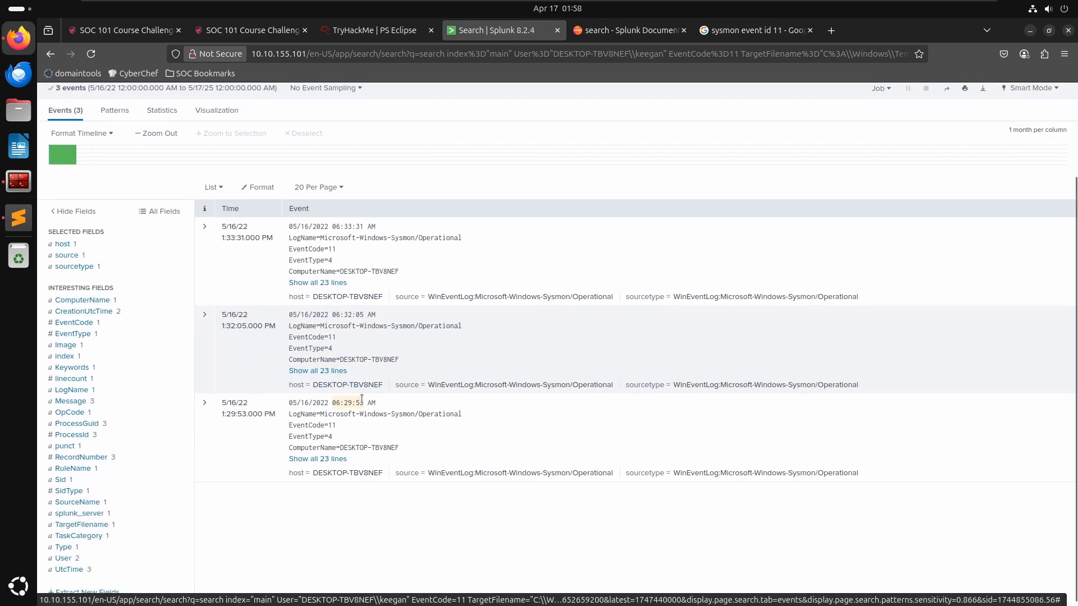
left_click(204, 402)
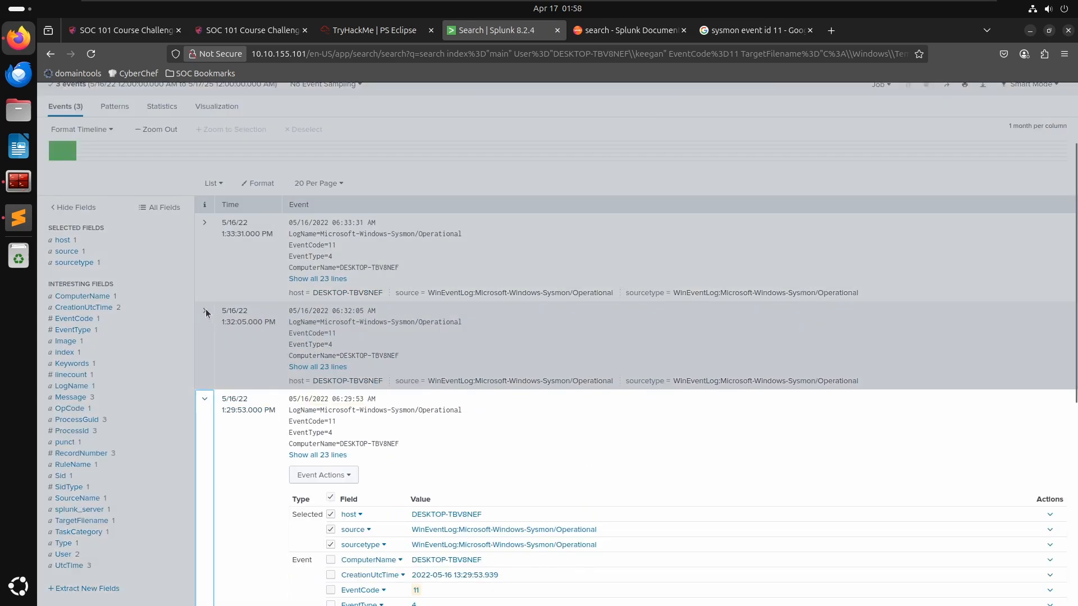
scroll(205, 308, "down", 7)
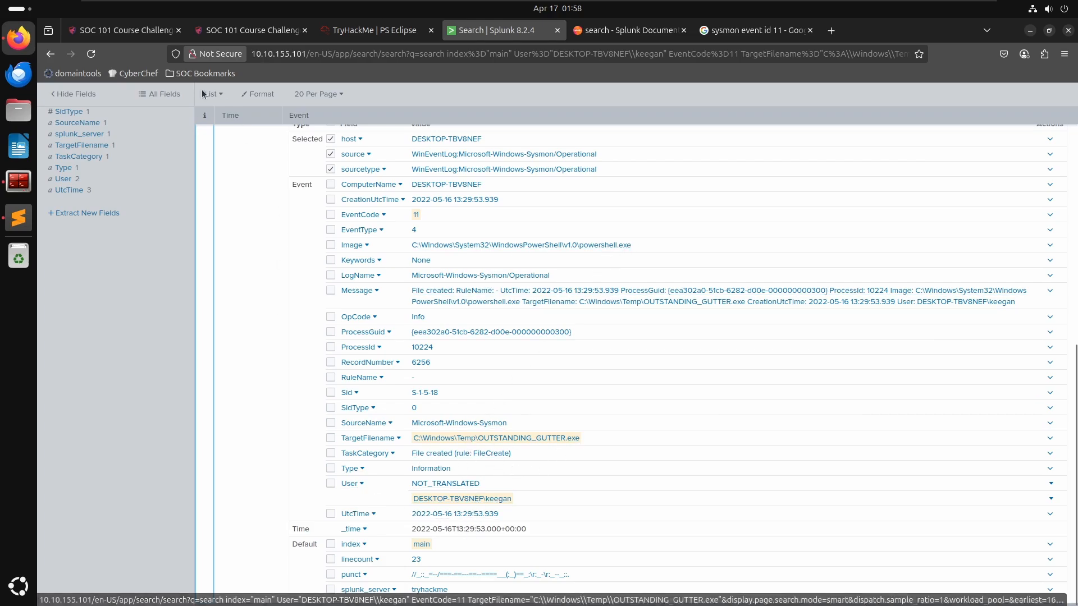
scroll(207, 276, "up", 7)
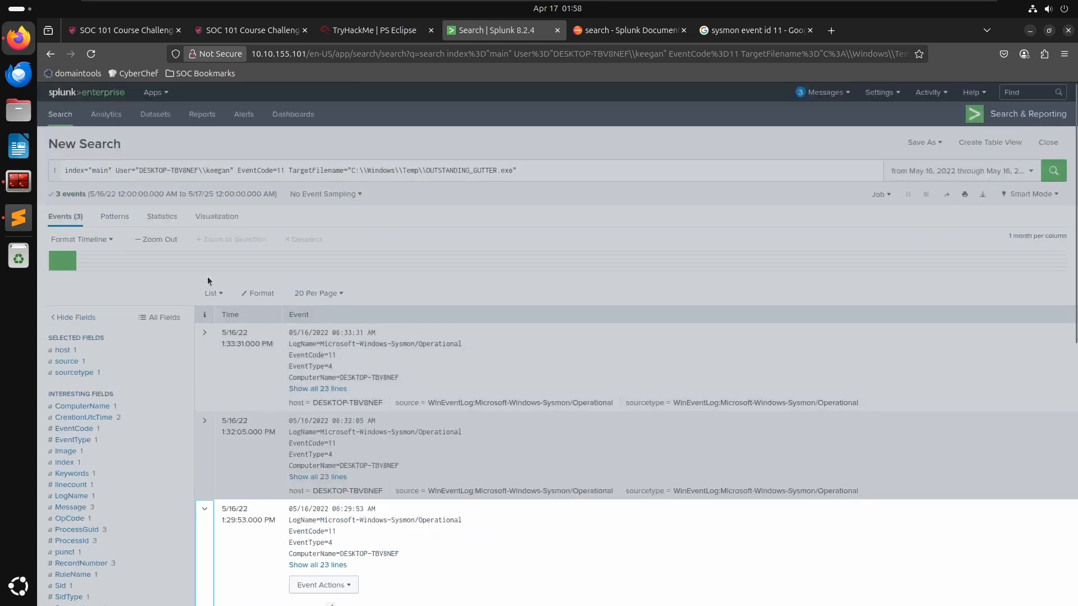
left_click(205, 507)
left_click(203, 421)
scroll(539, 477, "down", 8)
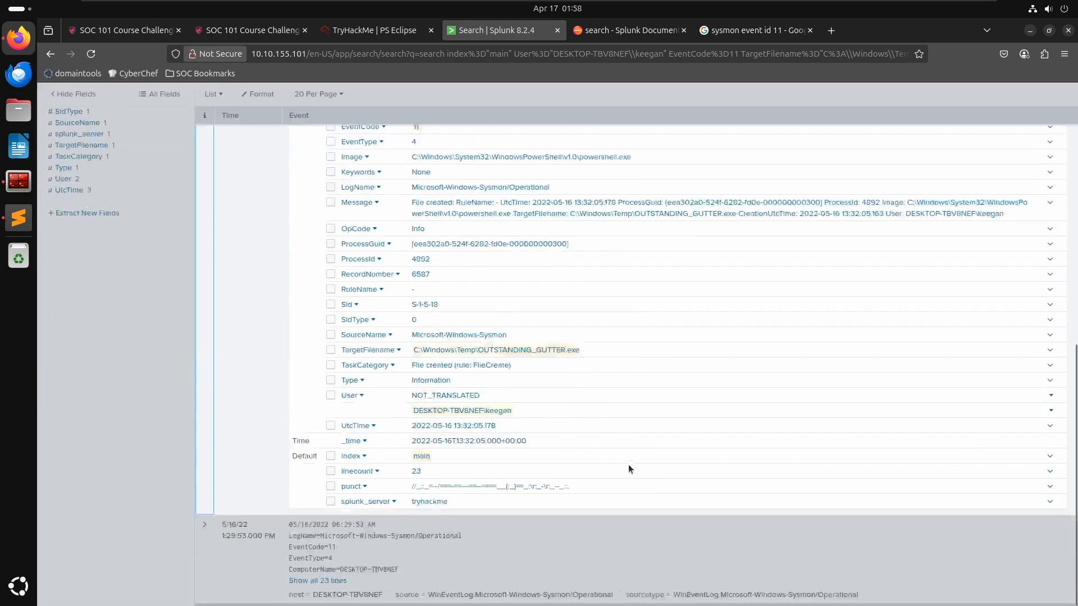
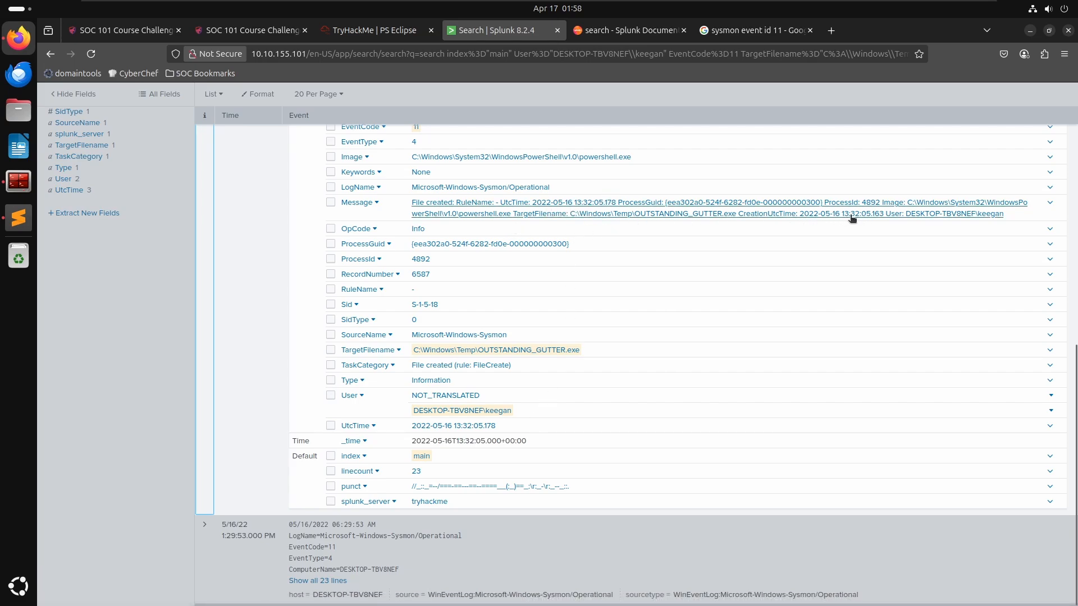
- Copy the earliest OUTSTANDING_GUTTER.exe creation time into the notes and turn the File Creation Time entries into a bulleted list
left_click(545, 524)
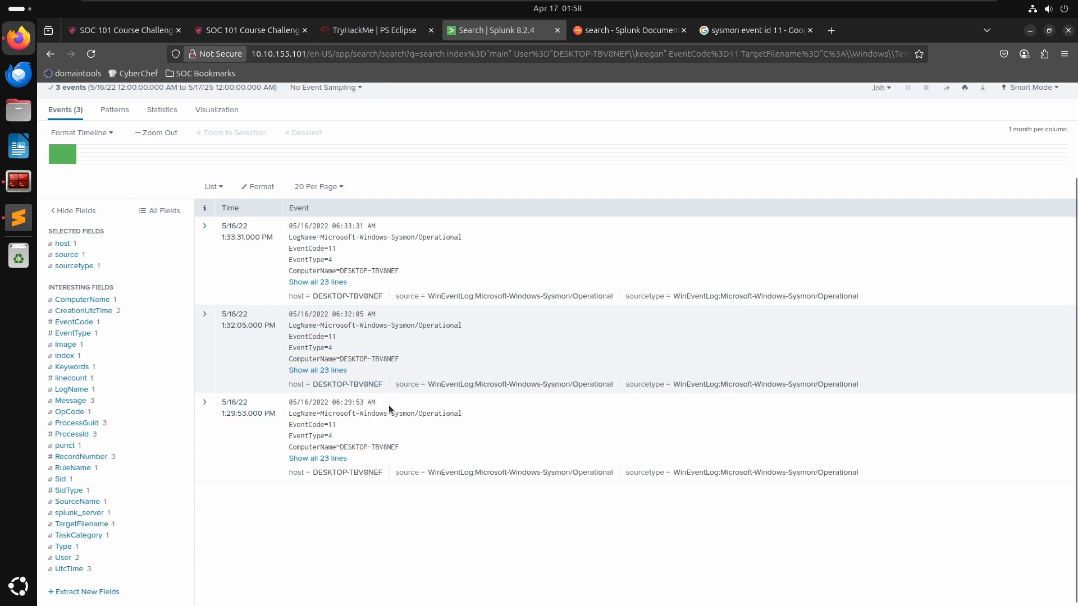
left_click_drag(394, 398, 285, 401)
key("ctrl+c")
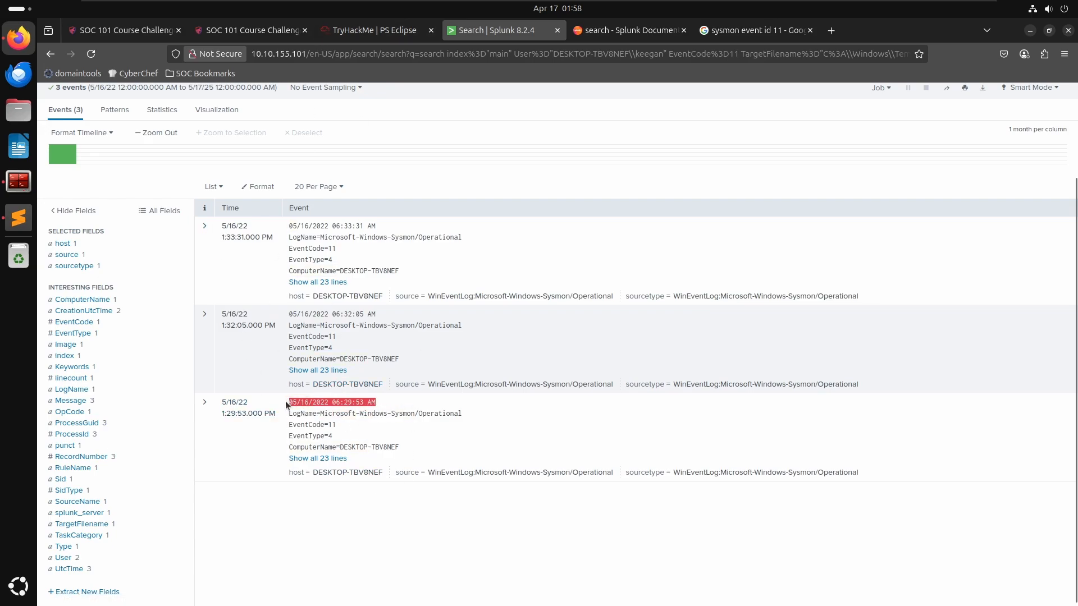
key("alt+Tab")
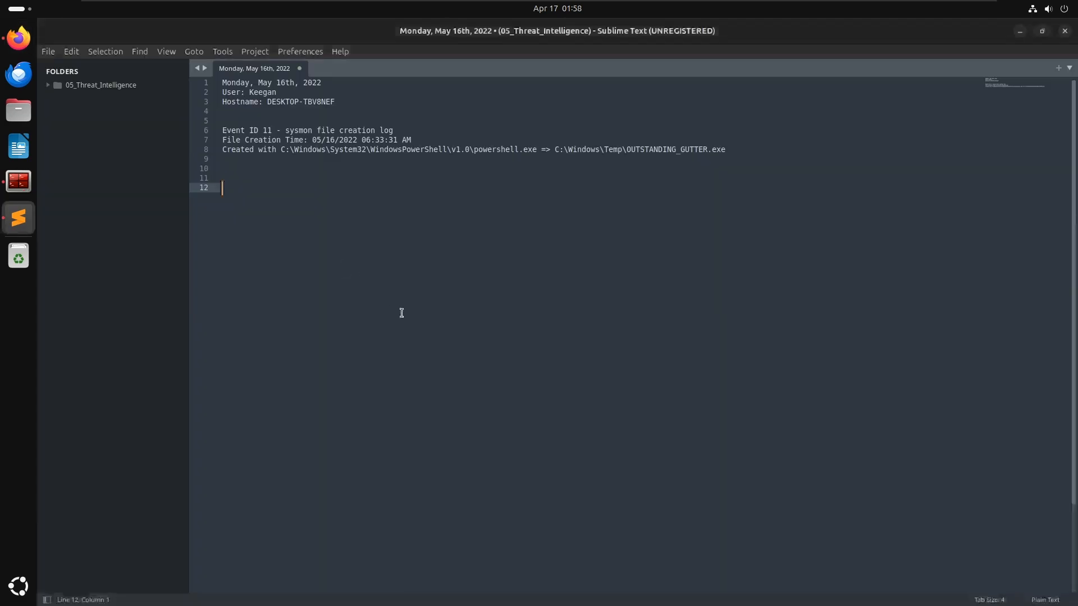
left_click(313, 140)
key("ctrl+v")
type("-")
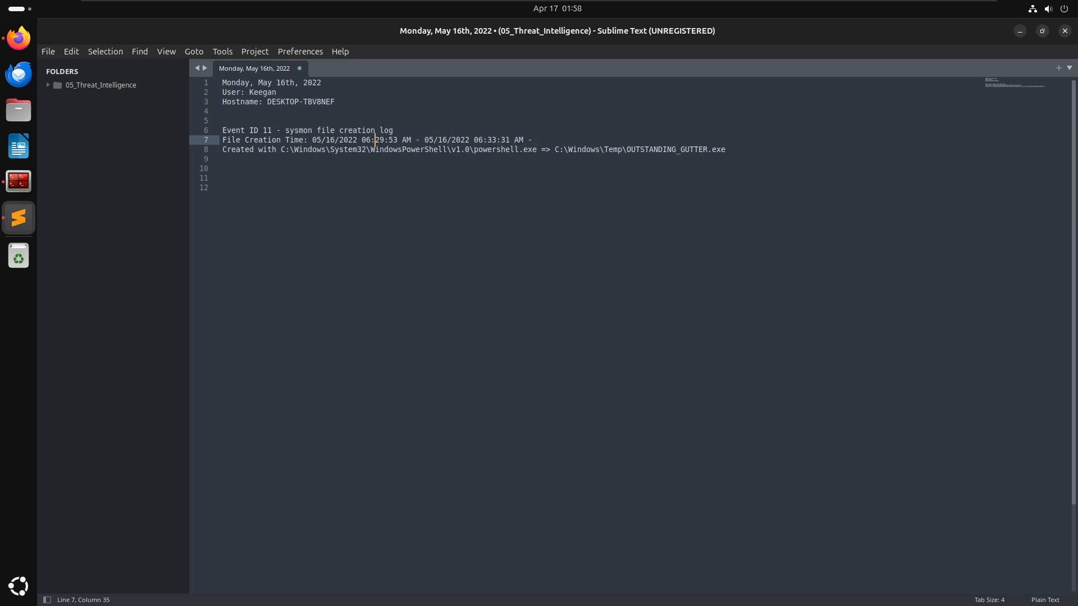
key("Return")
type("-")
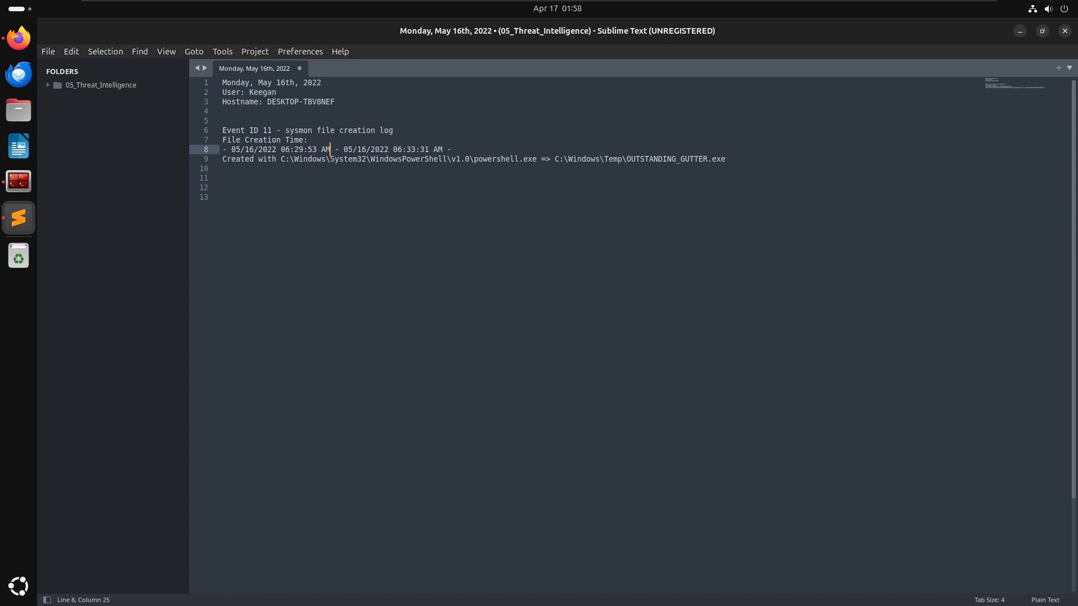
key("Return")
key("BackSpace")
key("BackSpace")
key("Return")
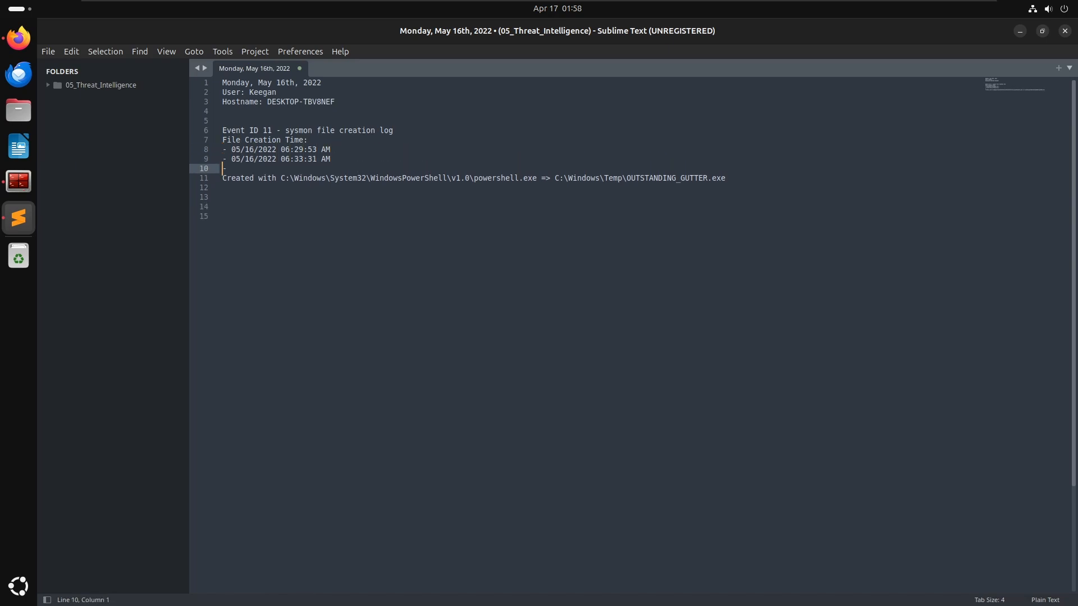
- Fill the notes' creation-time list with 05/16/2022 06:32:05 AM and 05/16/2022 06:33:31 AM copied from the events
key("alt+Tab")
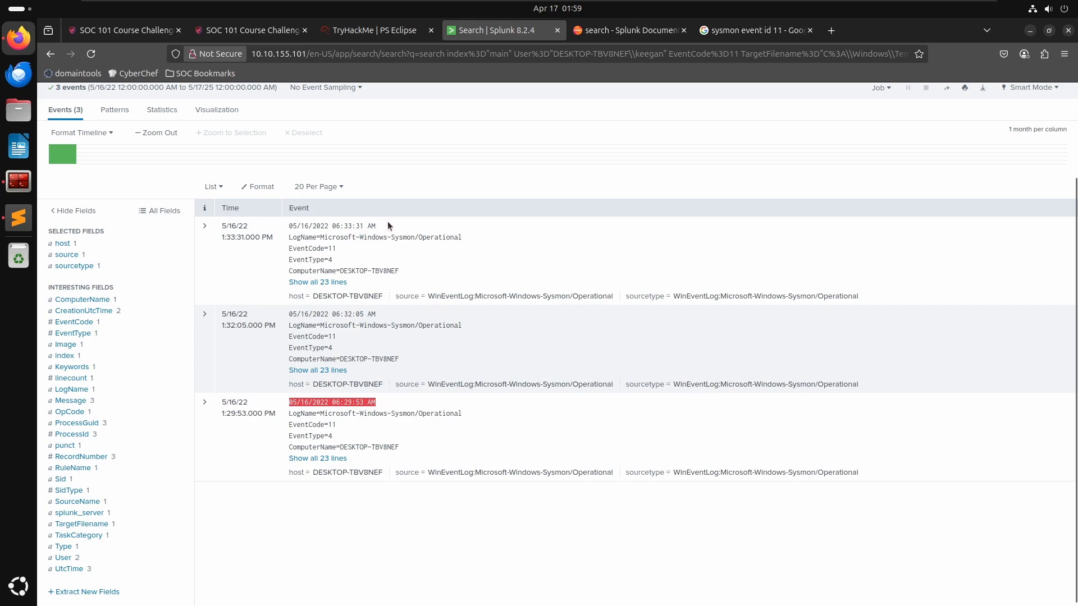
left_click_drag(388, 225, 291, 225)
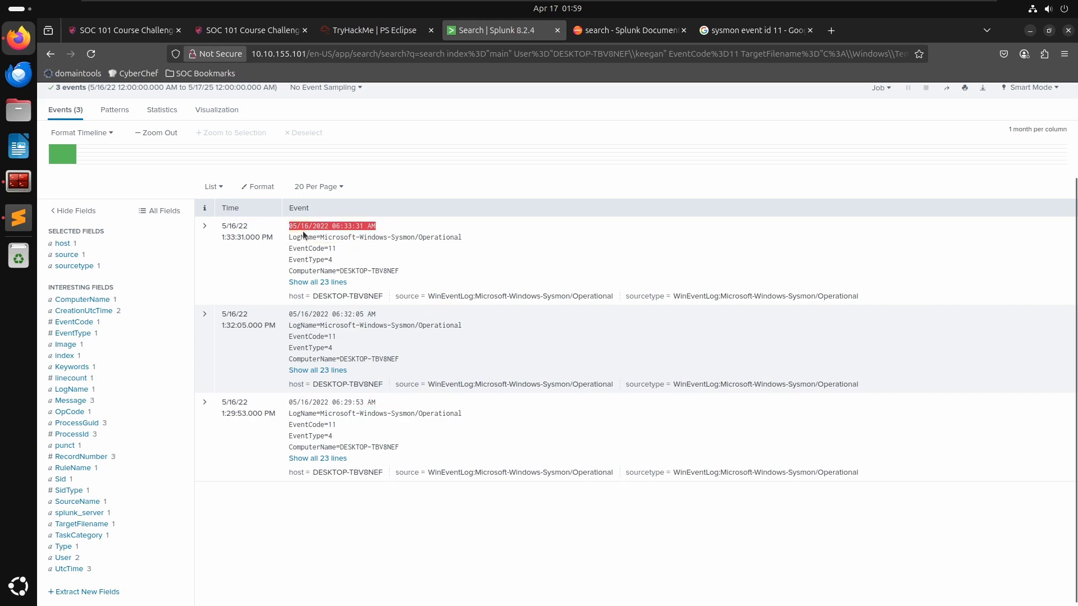
key("alt+Tab")
type("05/16/2022 06:33:31 AM")
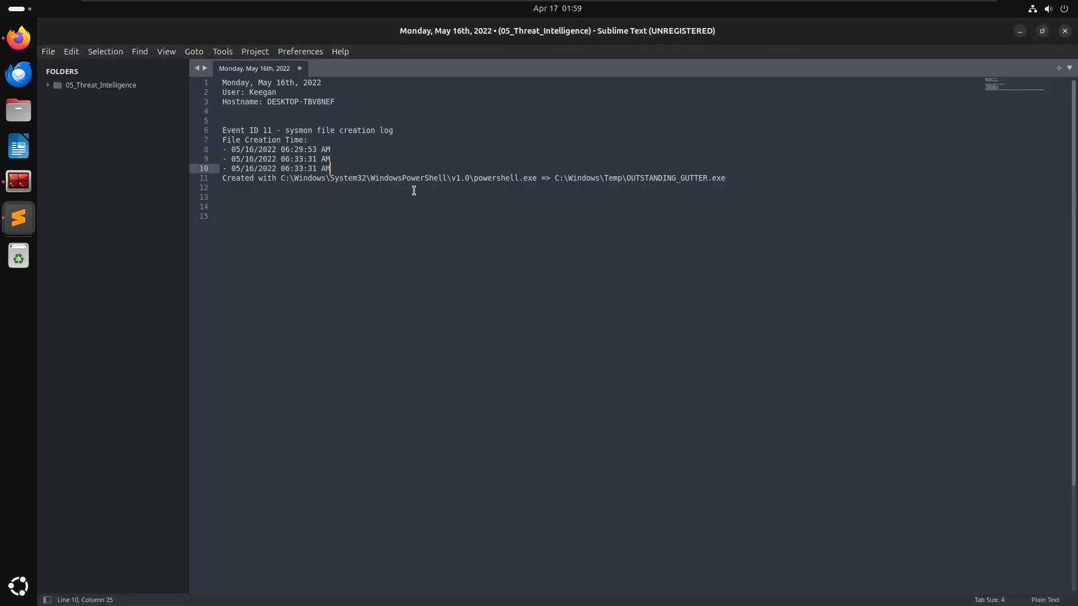
key("alt+Tab")
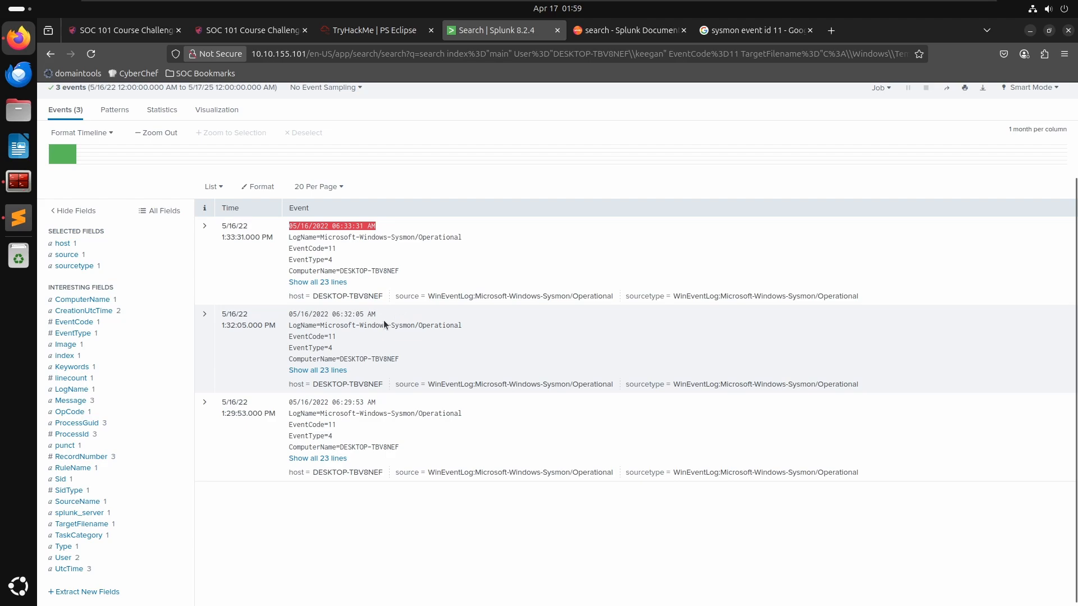
left_click_drag(376, 315, 289, 314)
key("alt+Tab")
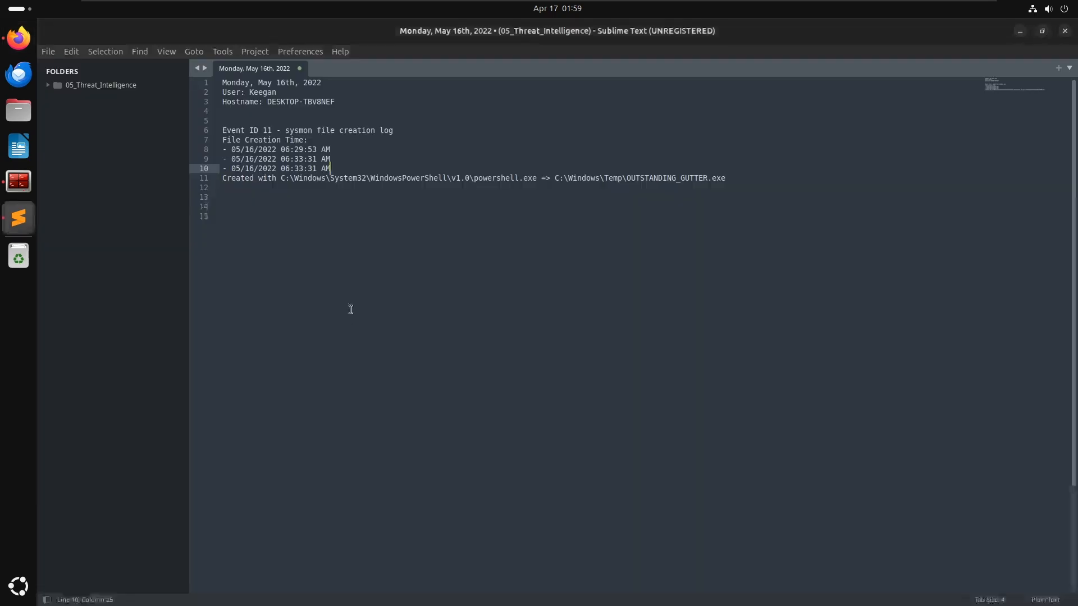
left_click_drag(329, 160, 229, 160)
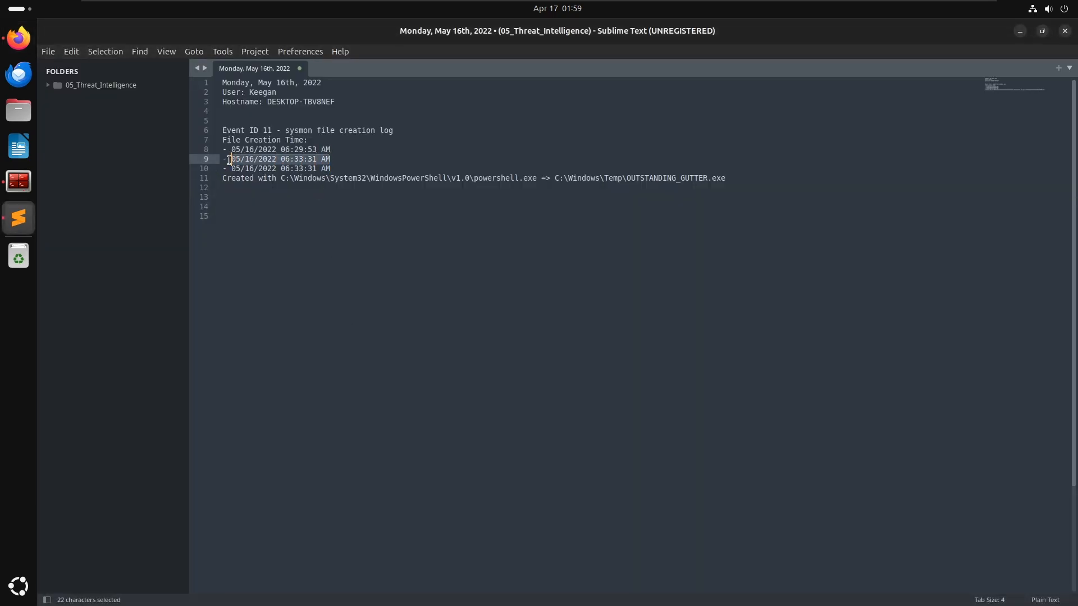
type("05/16/2022 06:32:05 AM")
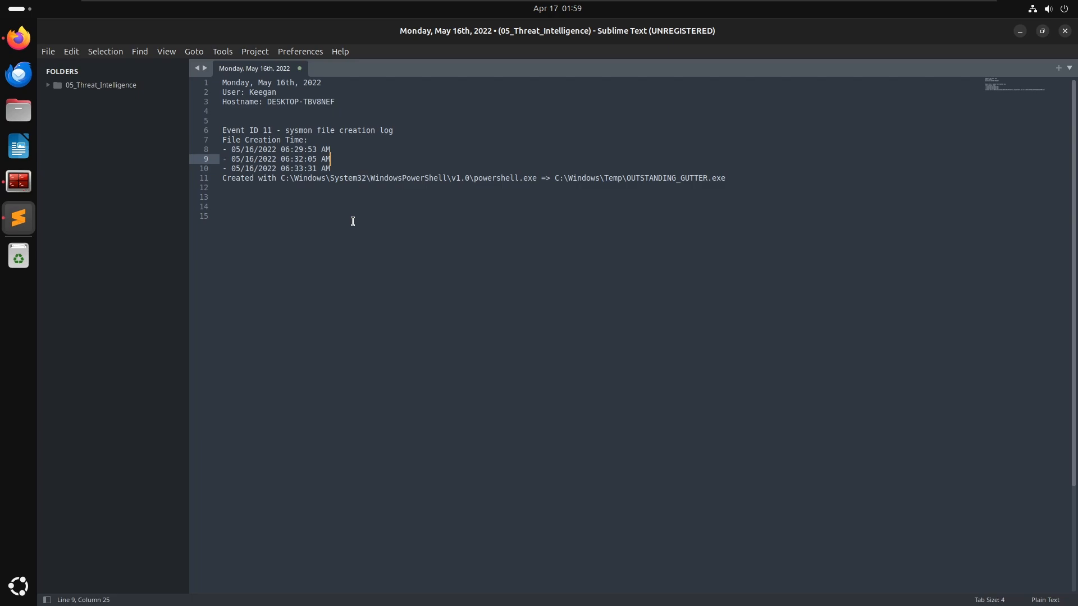
left_click(537, 330)
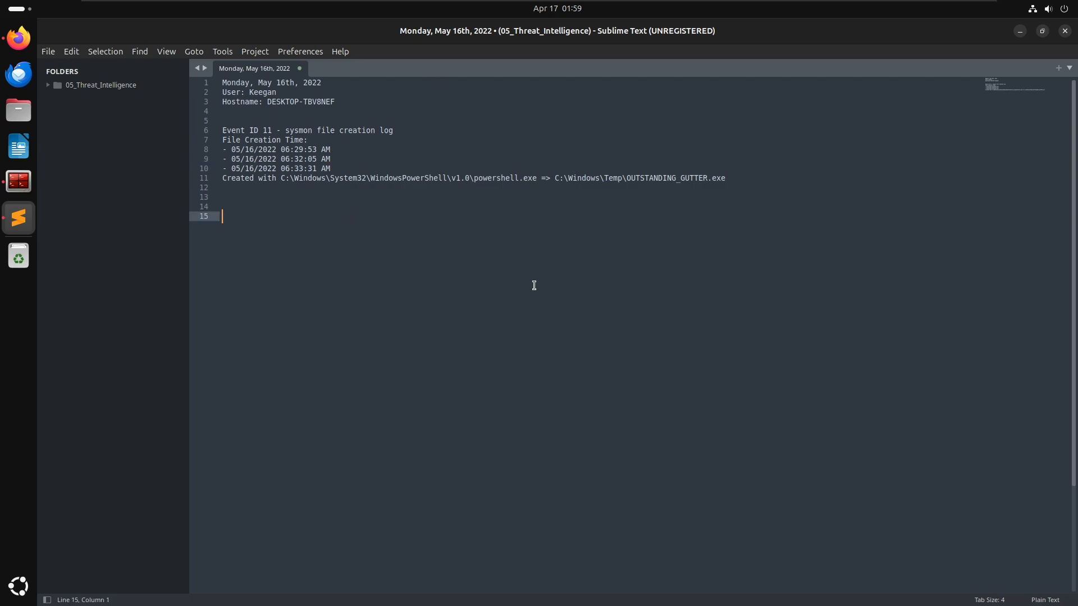
- Review the remaining PS Eclipse questions on the TryHackMe room page
key("alt+Tab")
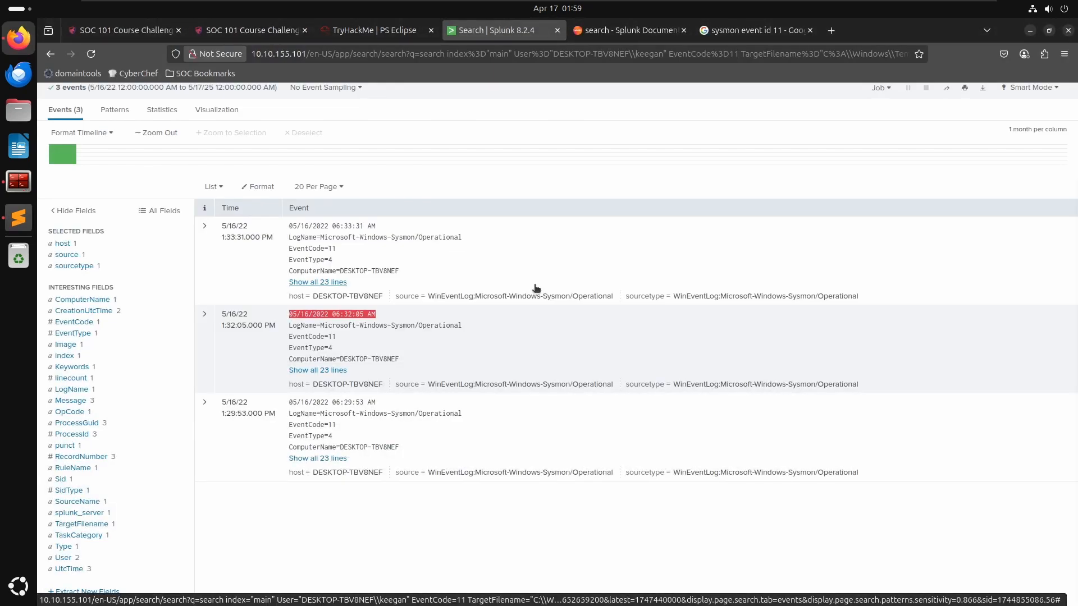
left_click(349, 34)
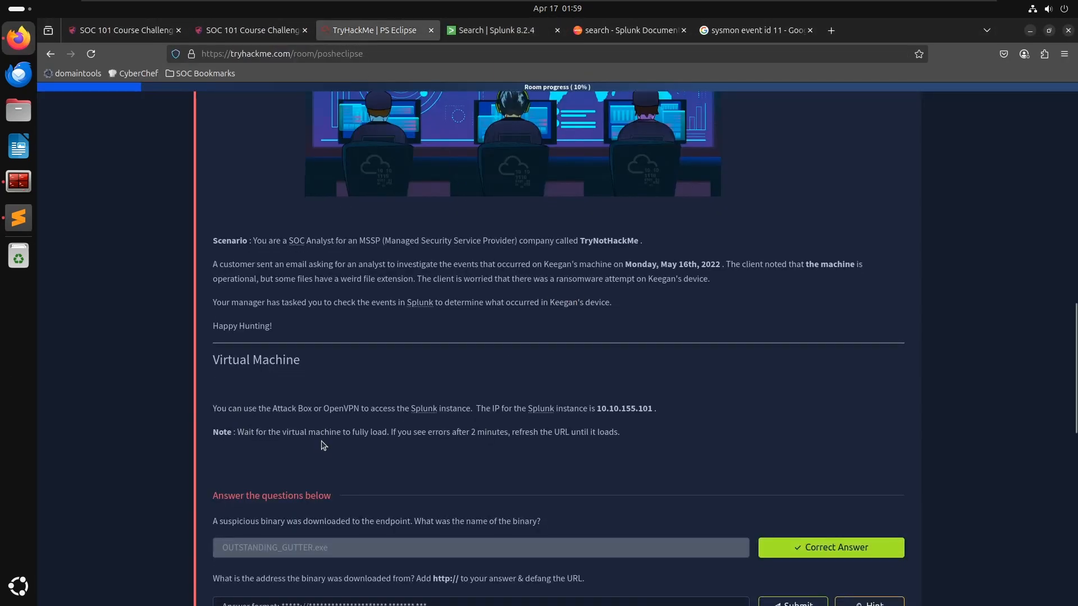
scroll(325, 438, "down", 5)
scroll(269, 325, "down", 1)
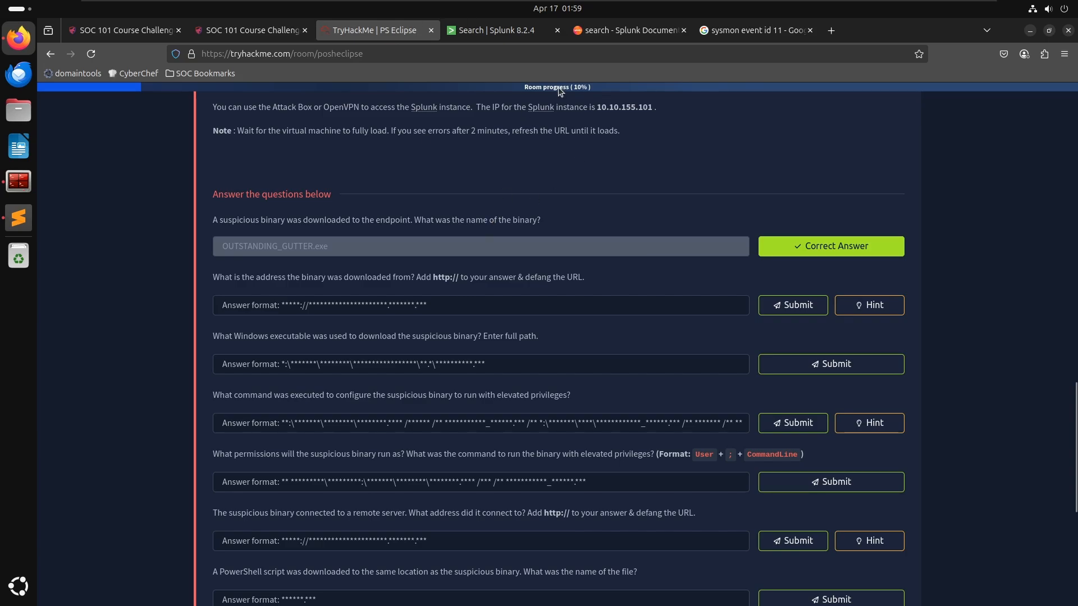
left_click(505, 34)
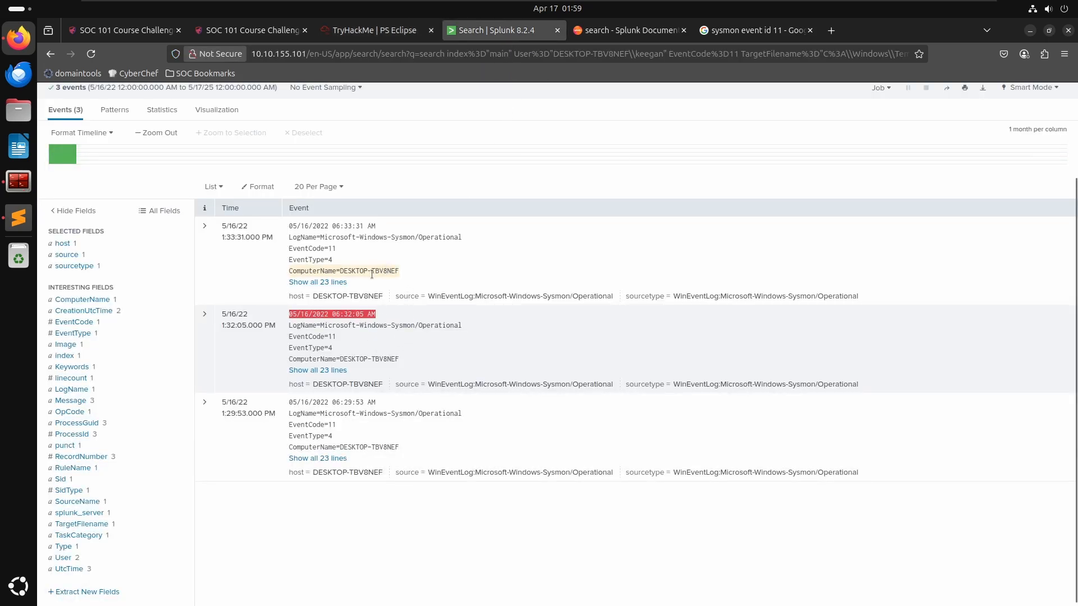
- Expand and collapse the latest OUTSTANDING_GUTTER.exe creation event to review its details
left_click(205, 229)
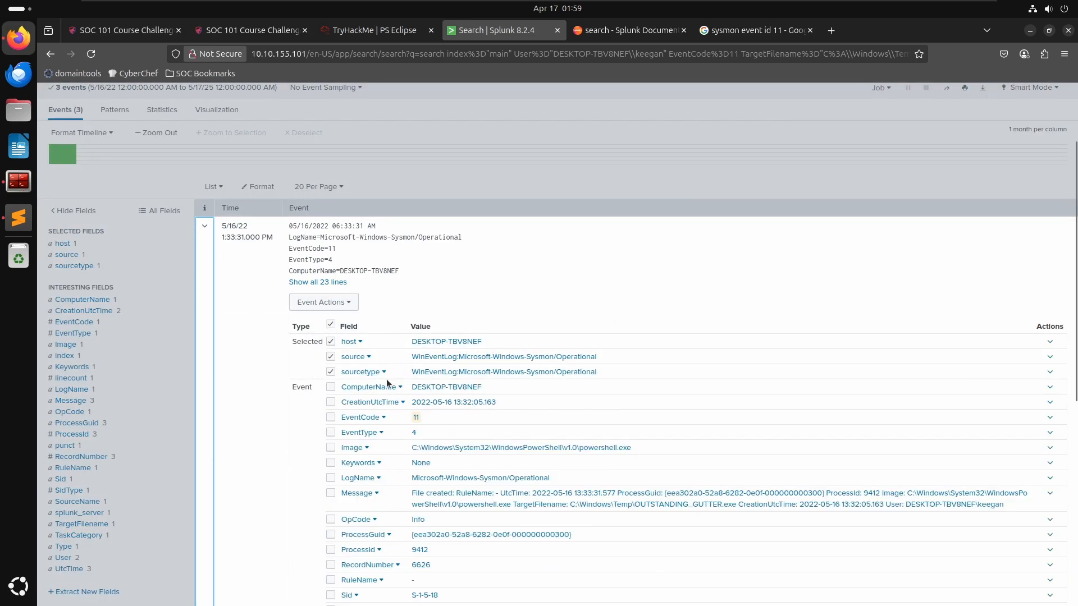
left_click(353, 167)
scroll(314, 315, "up", 2)
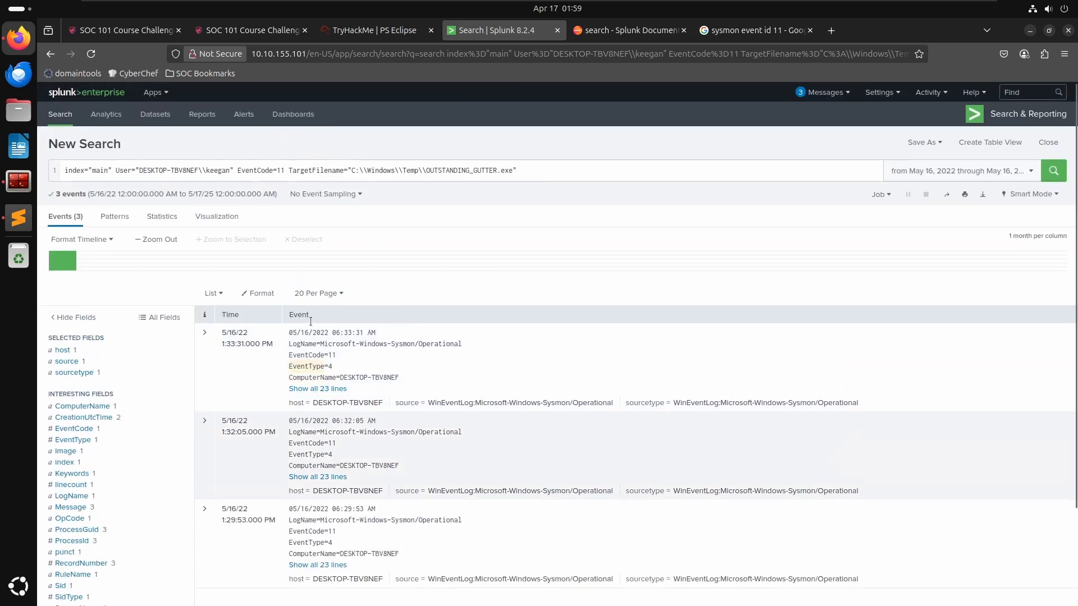
scroll(393, 463, "down", 2)
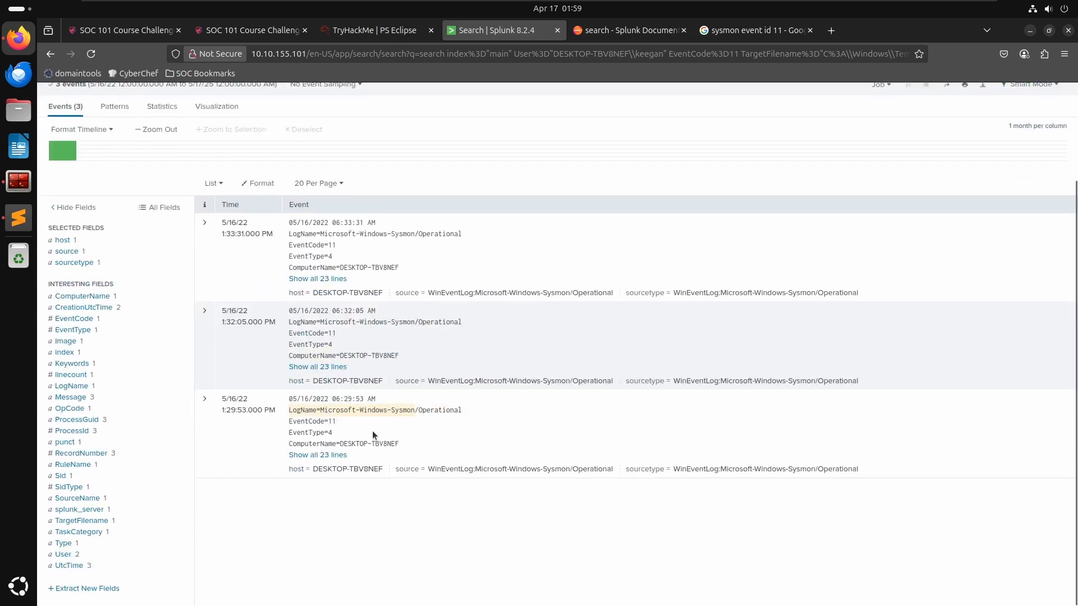
- Limit the search to events within ±5 minutes of the earliest OUTSTANDING_GUTTER.exe creation event
left_click_drag(381, 396, 285, 397)
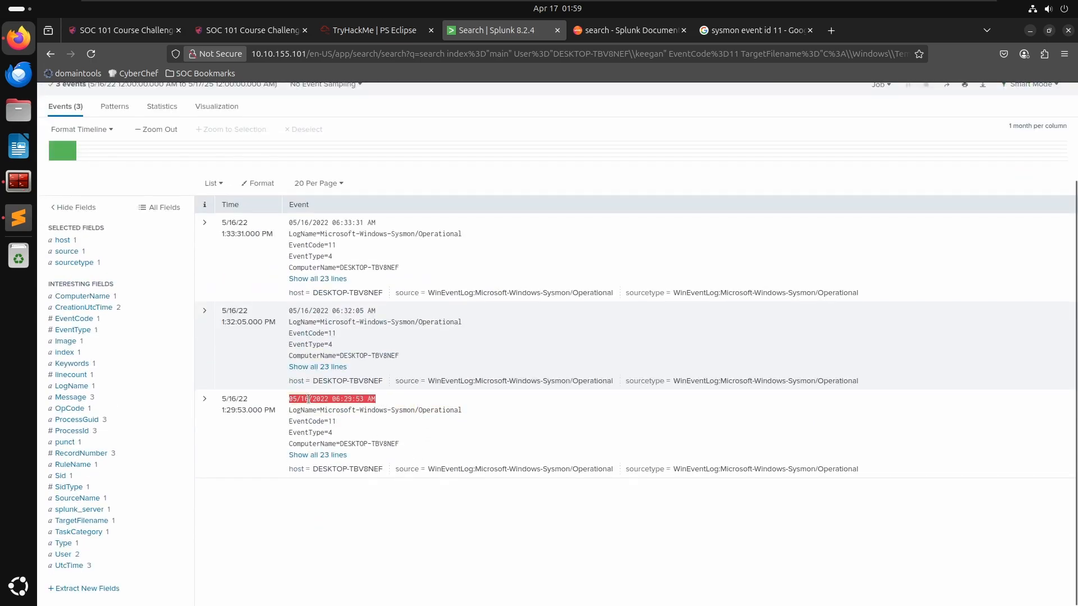
left_click(241, 414)
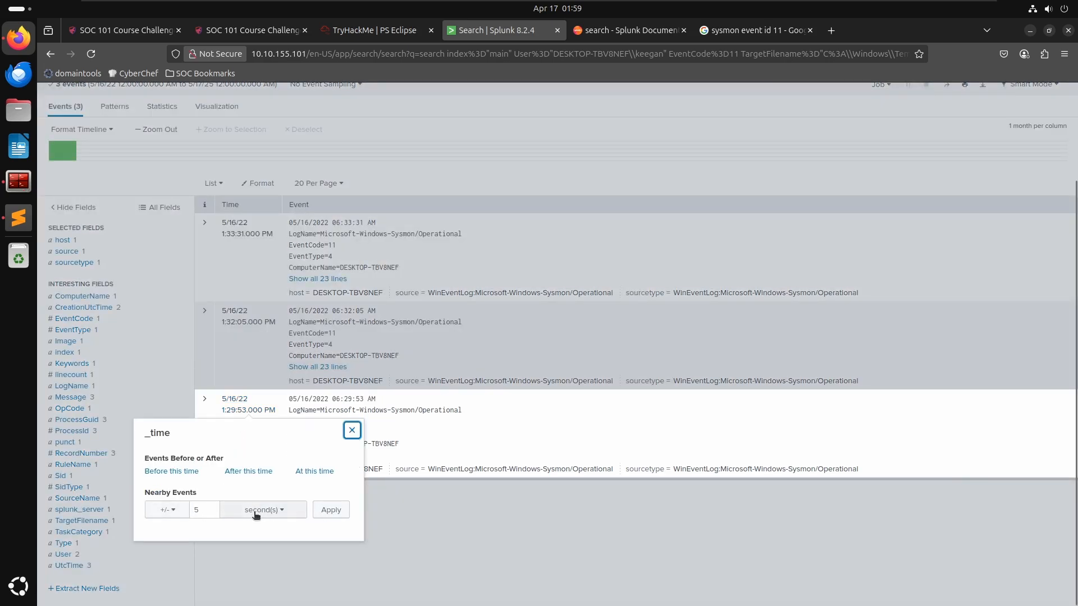
left_click(166, 510)
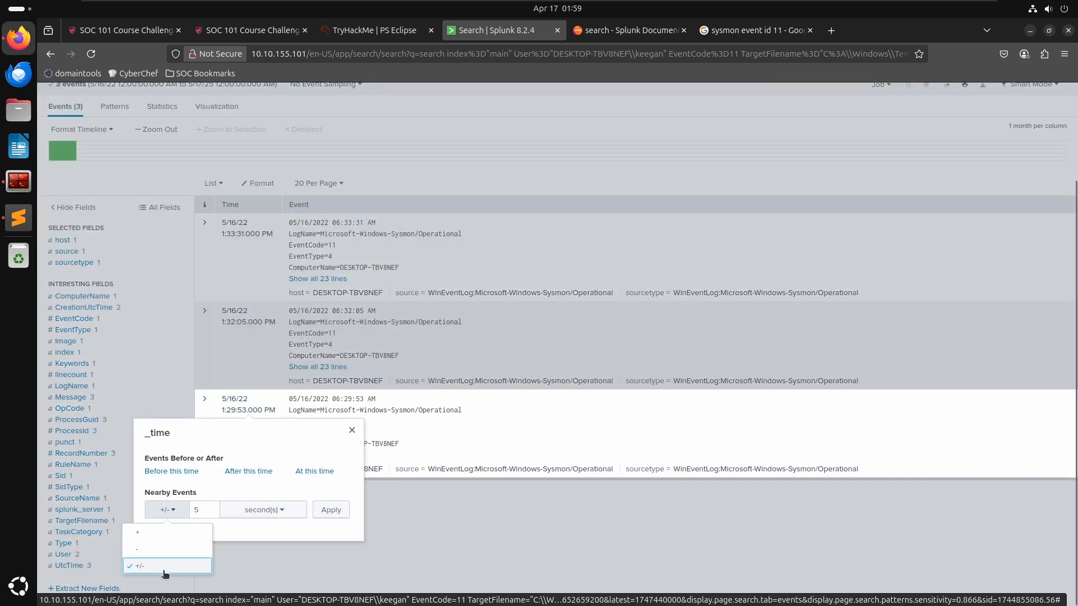
left_click(272, 549)
left_click(226, 412)
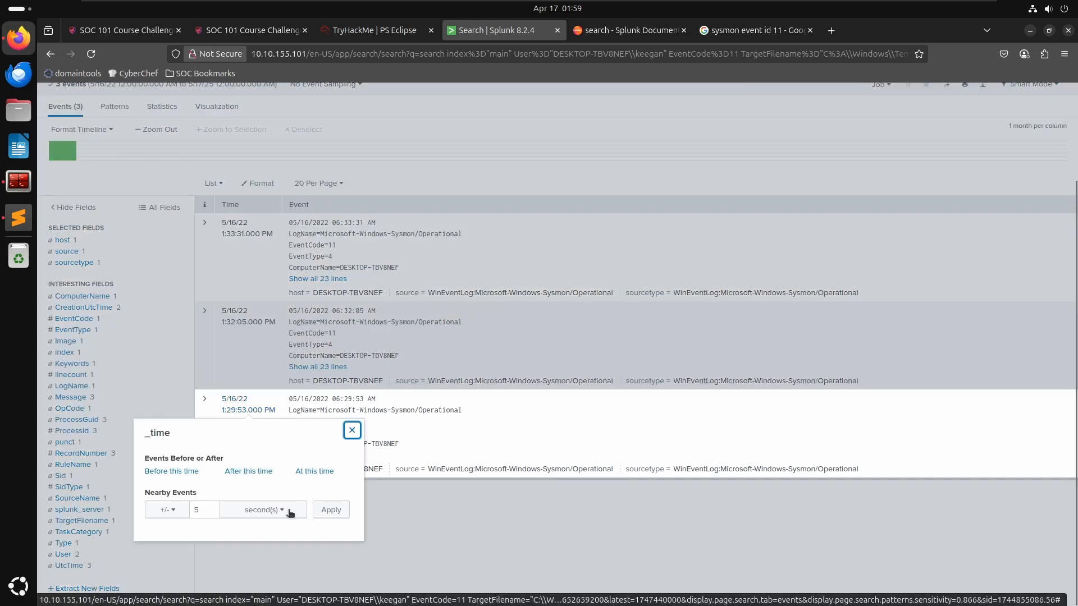
left_click(286, 513)
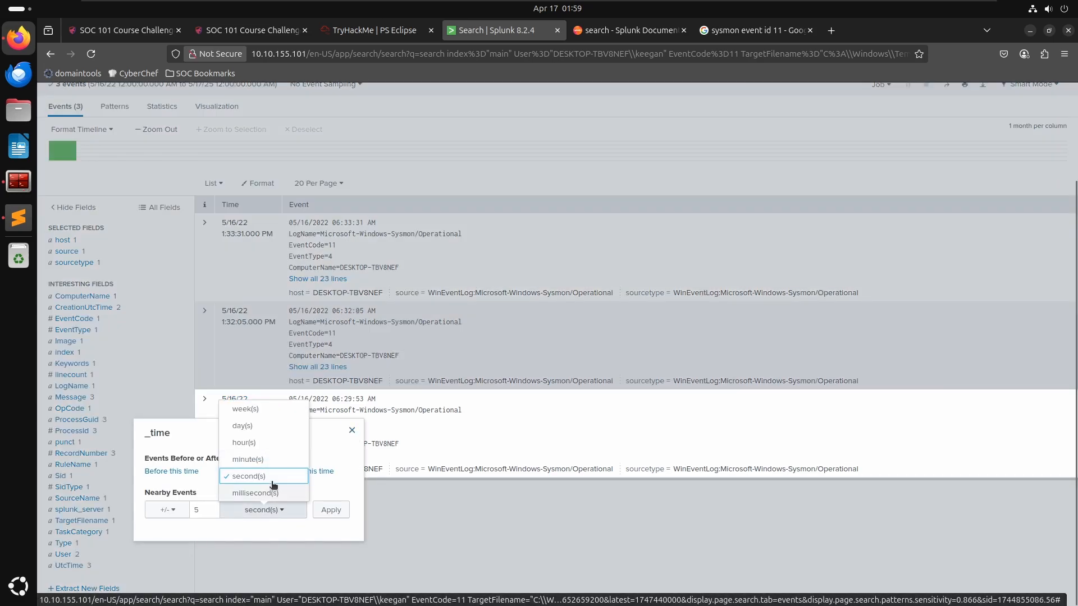
left_click(266, 459)
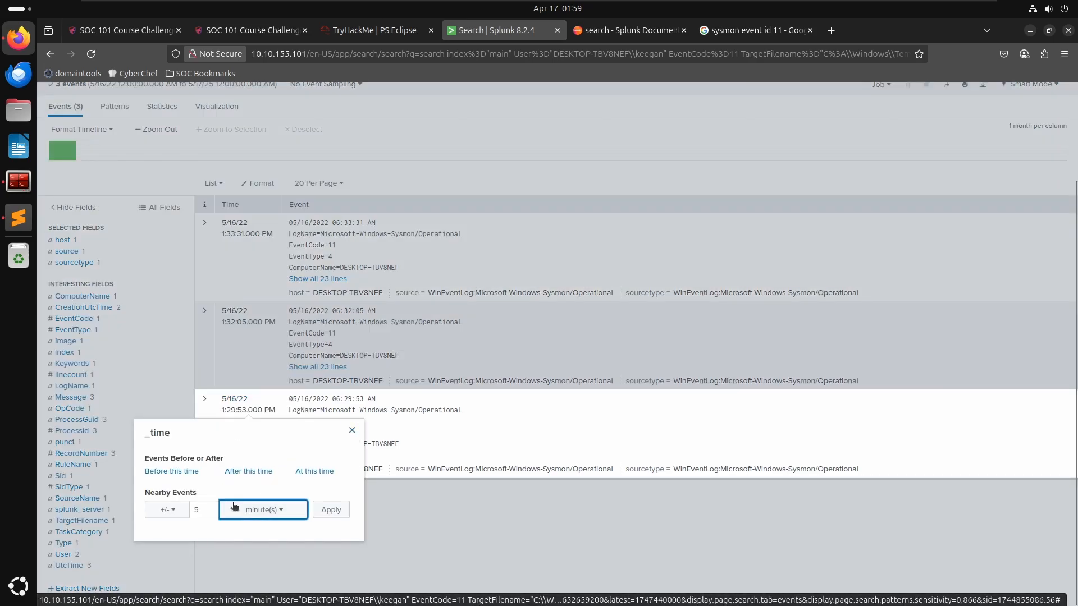
left_click(331, 510)
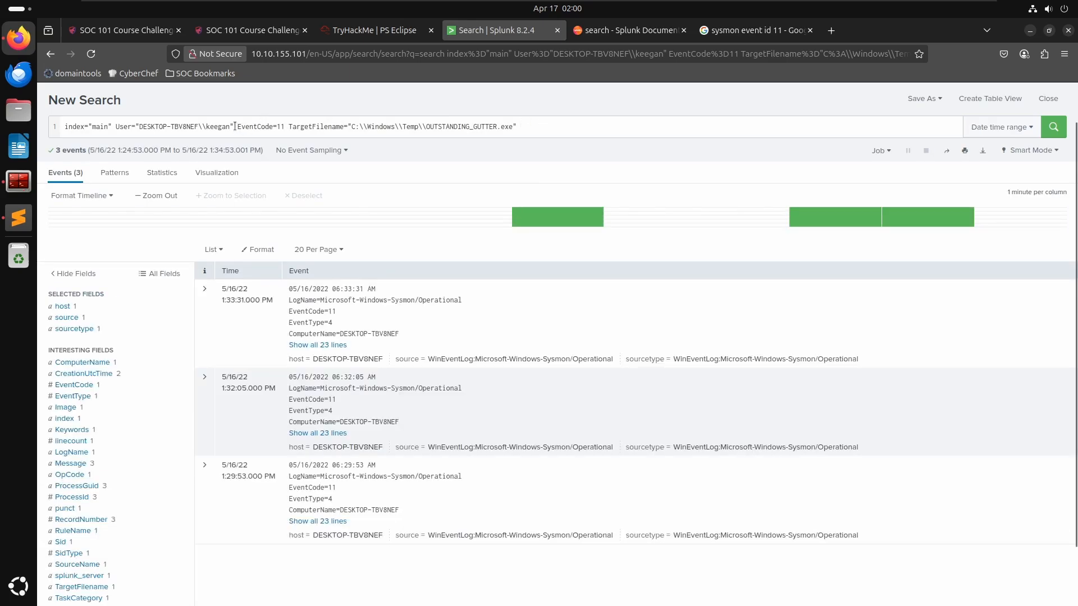
- Replace the EventCode and TargetFilename filters with the keyword powershell and run the search on Keegan's events
left_click_drag(234, 126, 529, 129)
key("BackSpace")
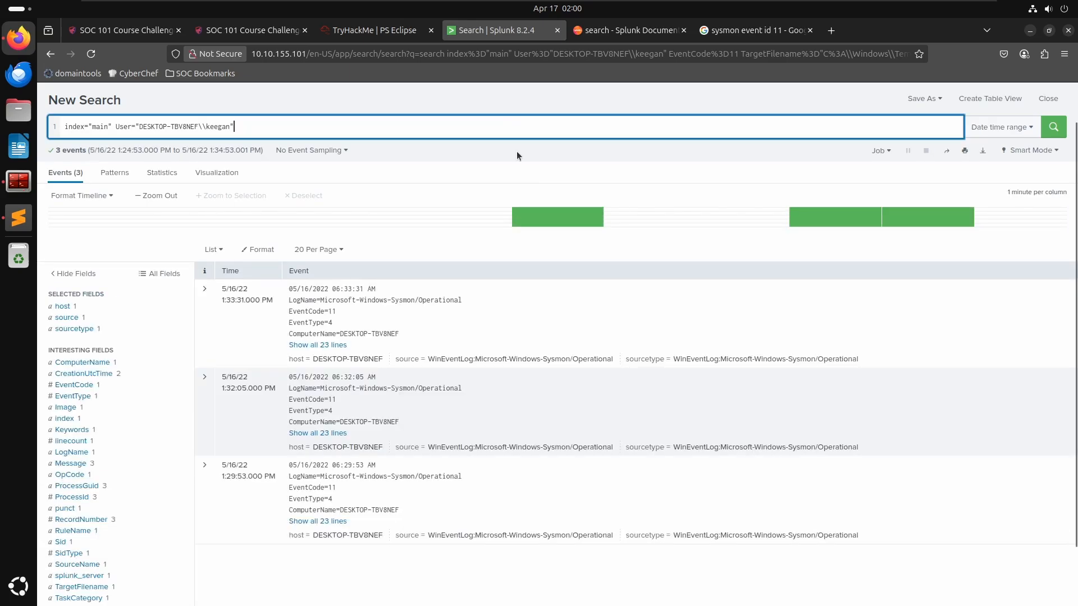
key("Return")
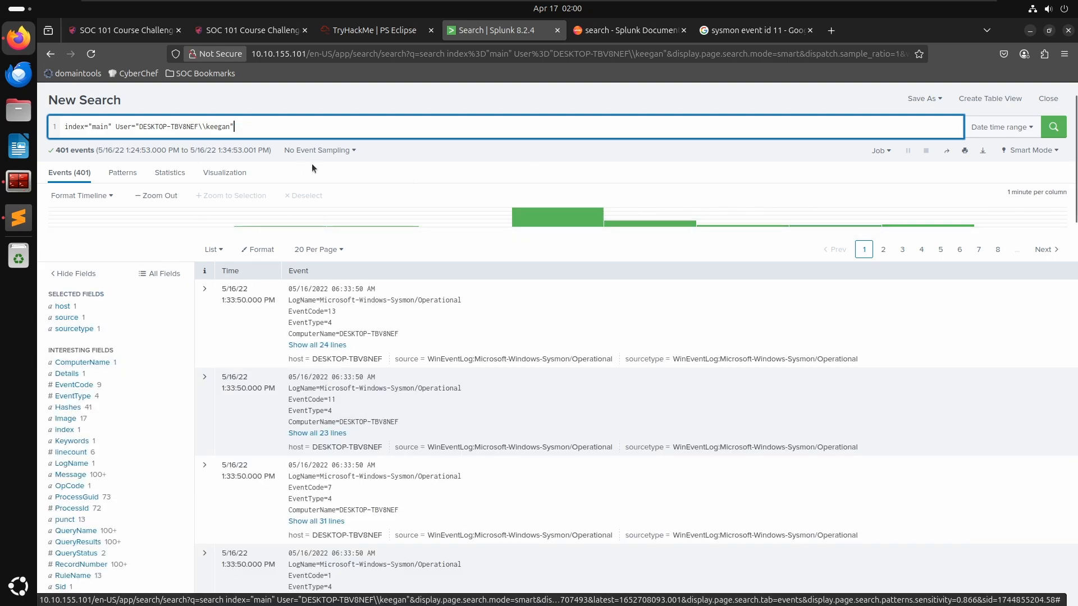
type("powershell")
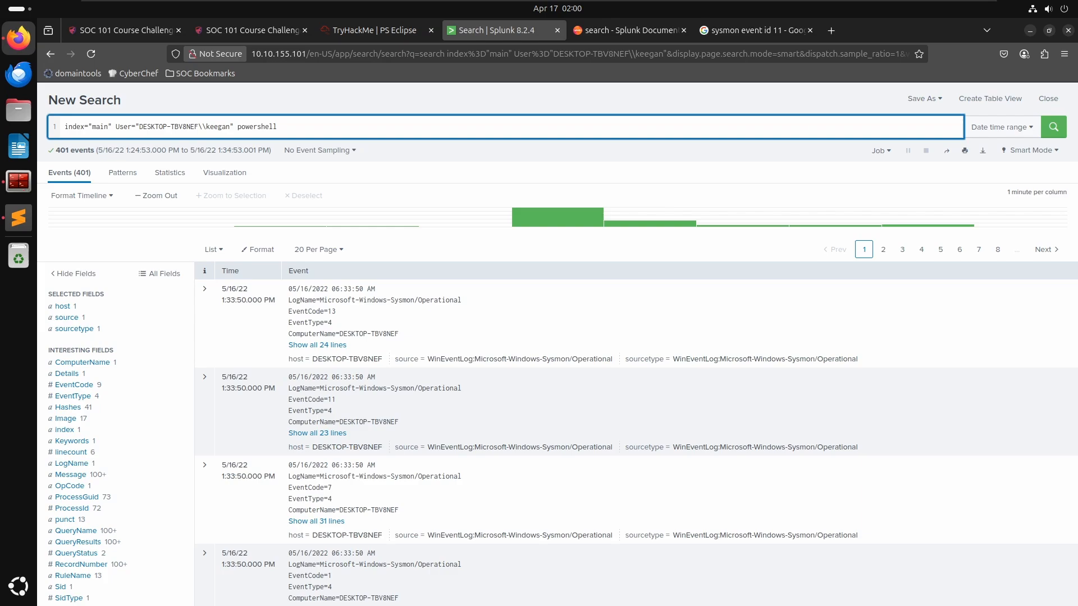
key("Return")
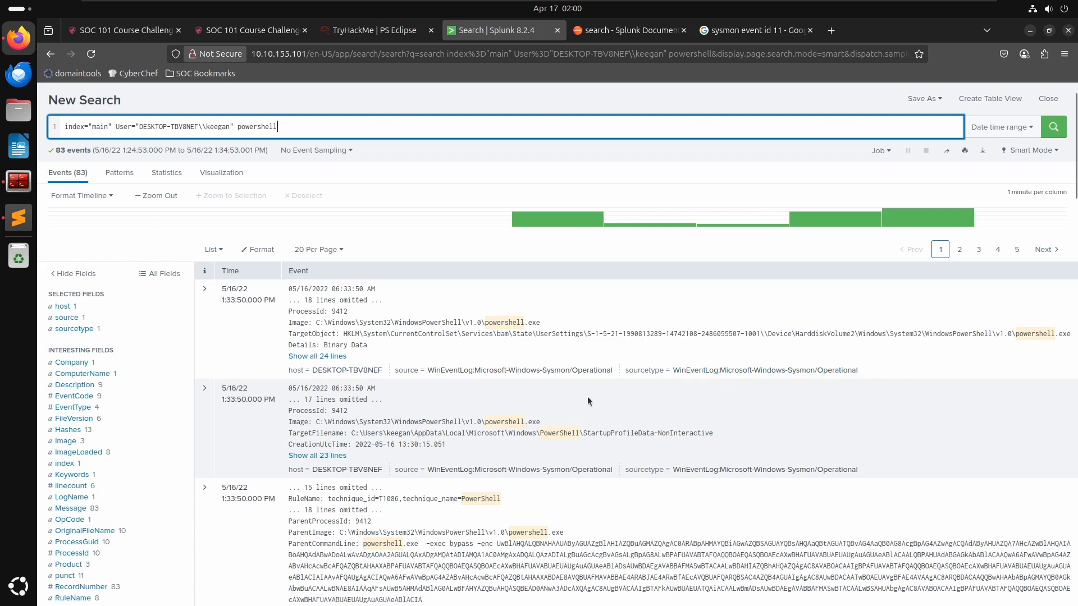
- Examine the PowerShell events and their encoded command lines in the results
scroll(636, 442, "down", 3)
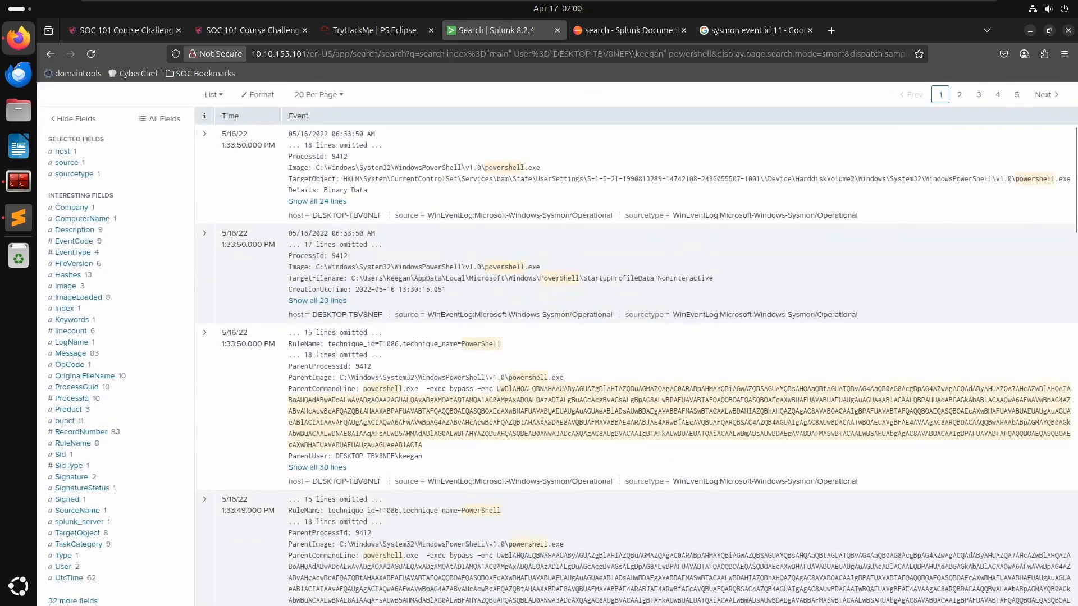
left_click(343, 421)
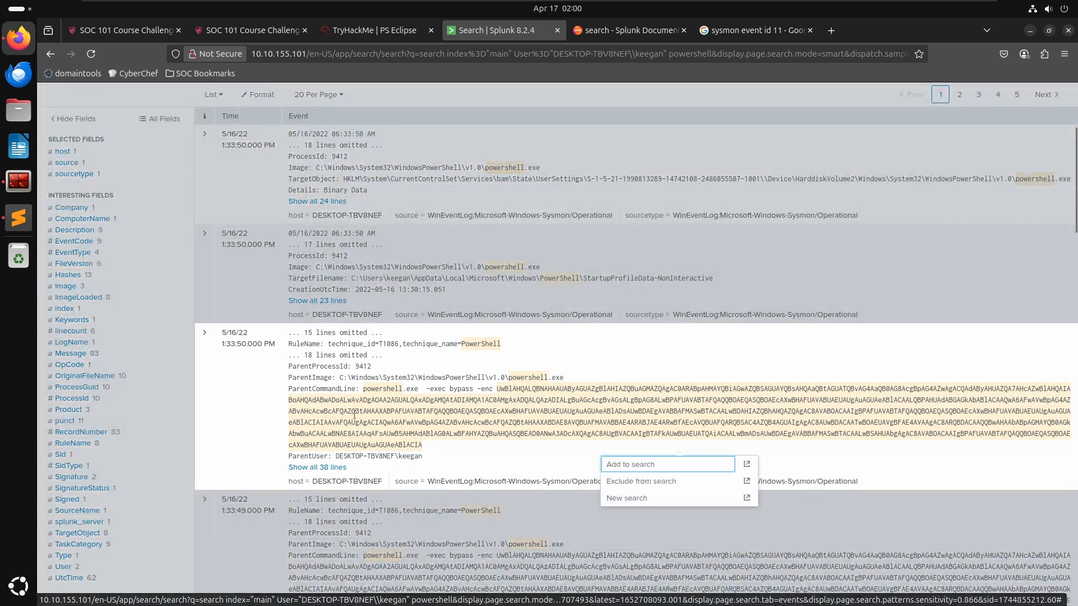
left_click(398, 433)
left_click(364, 391)
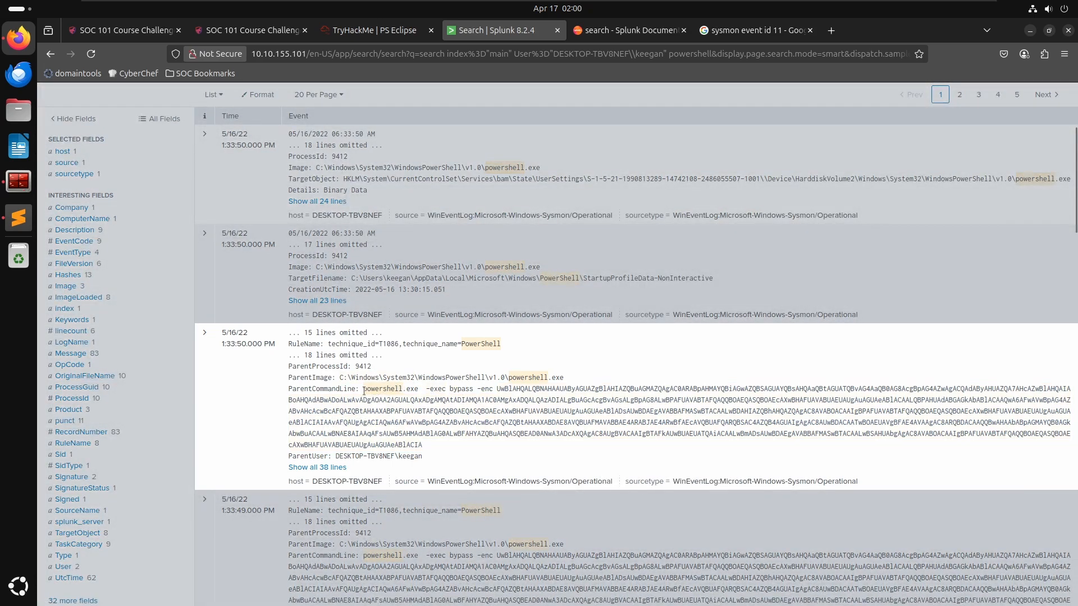
- Copy the Base64-encoded string from the PowerShell event's ParentCommandLine
left_click_drag(414, 389, 470, 400)
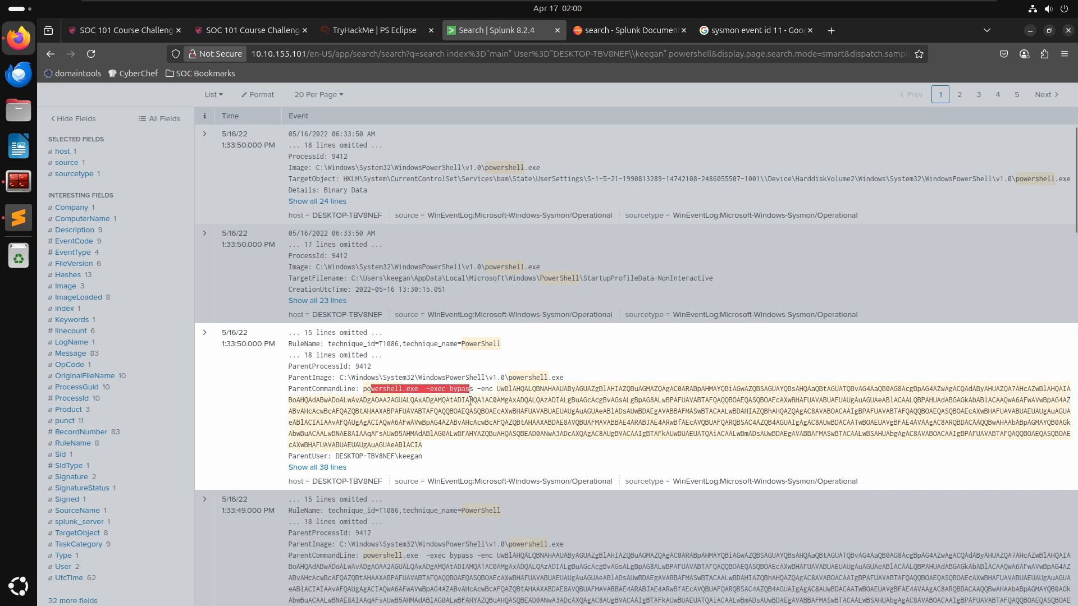
left_click(484, 390)
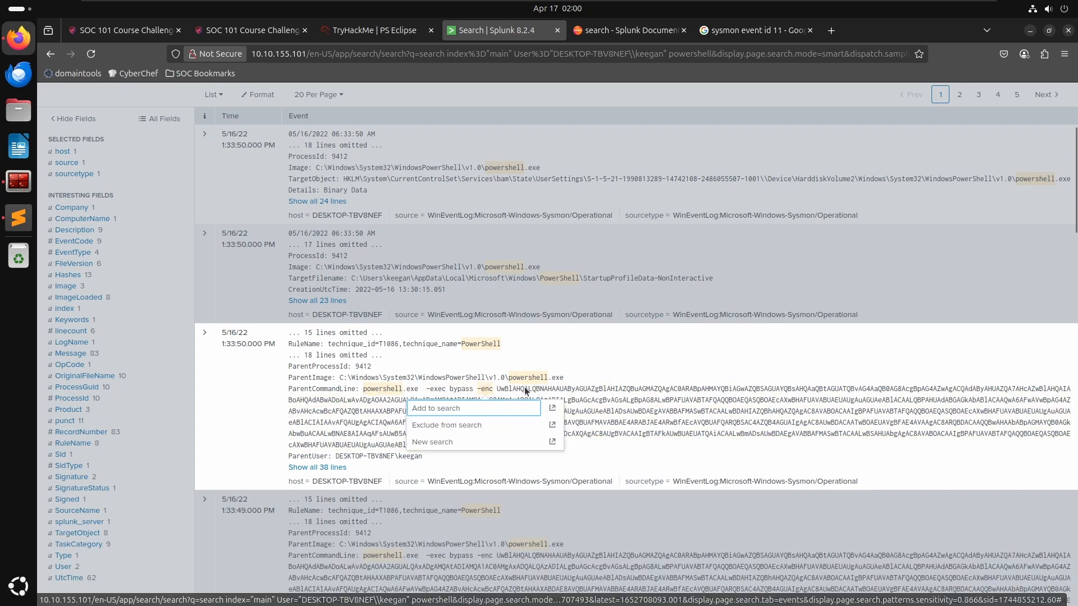
left_click_drag(424, 447, 497, 398)
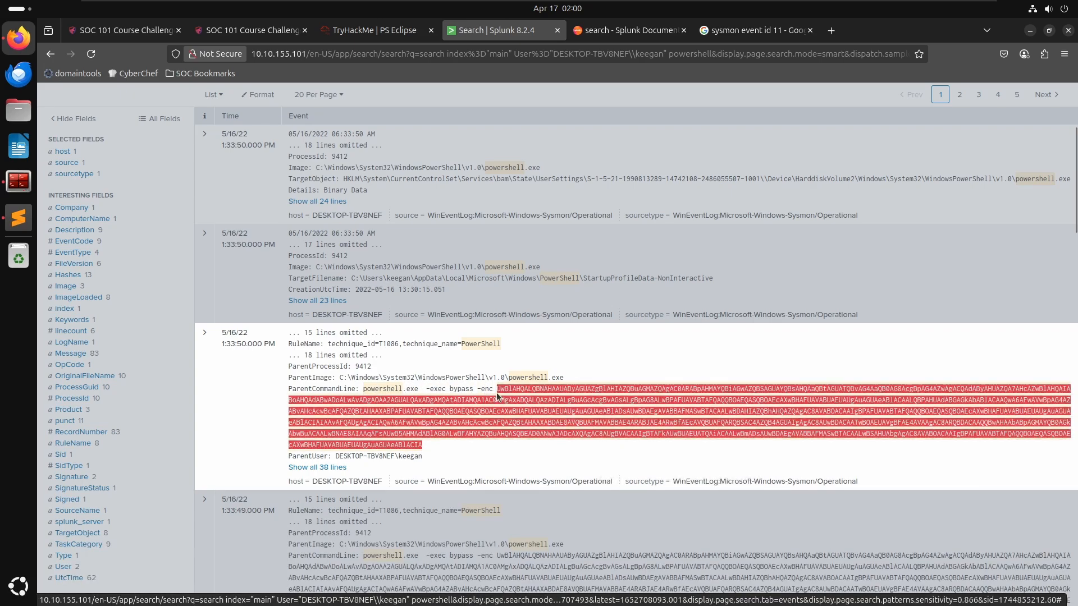
right_click(504, 386)
left_click(527, 396)
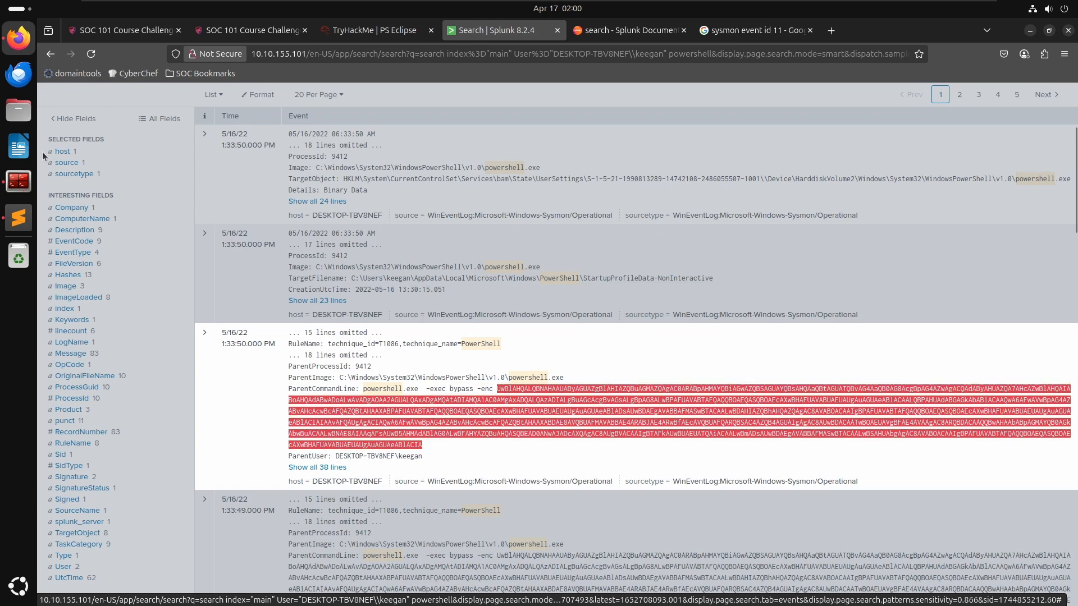
- Decode the copied string in a terminal by piping it through base64 -d
left_click(18, 181)
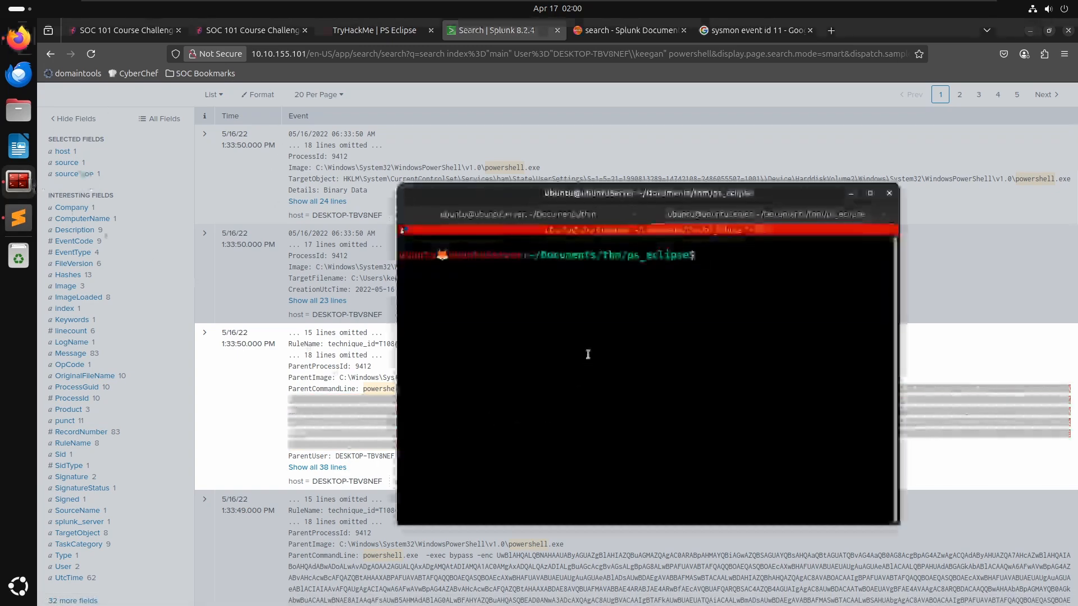
key("ctrl+p")
type("echo '")
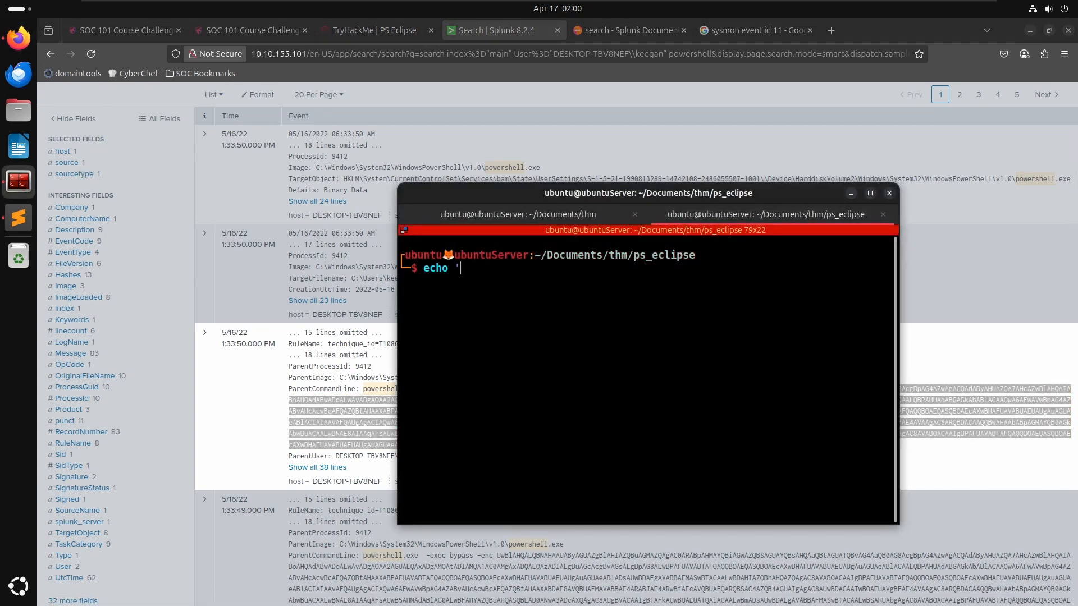
key("ctrl+shift+v")
type("' | b")
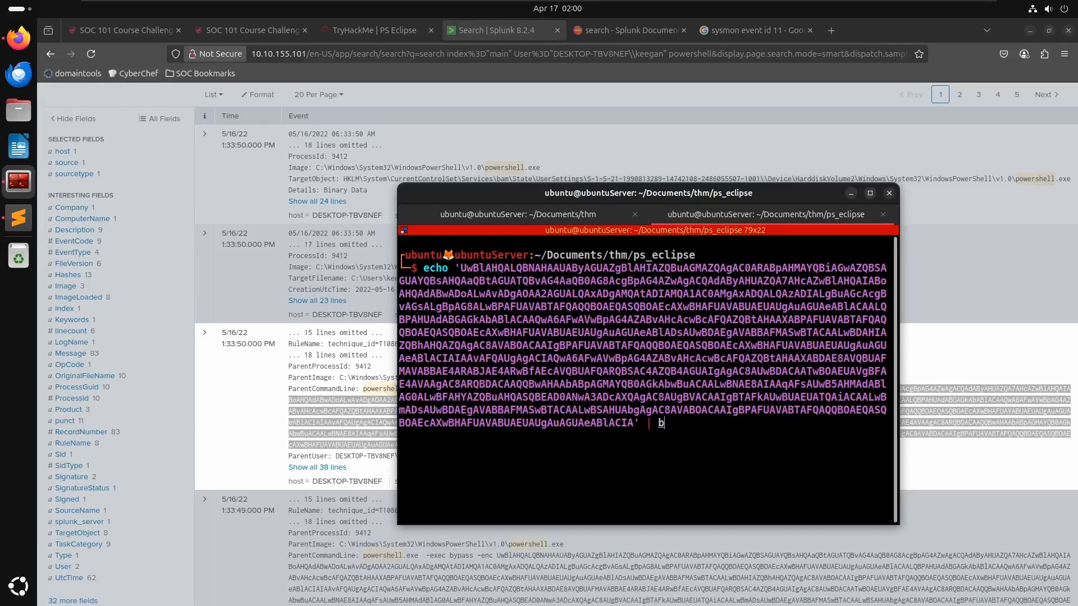
type("ase64 -d")
key("Return")
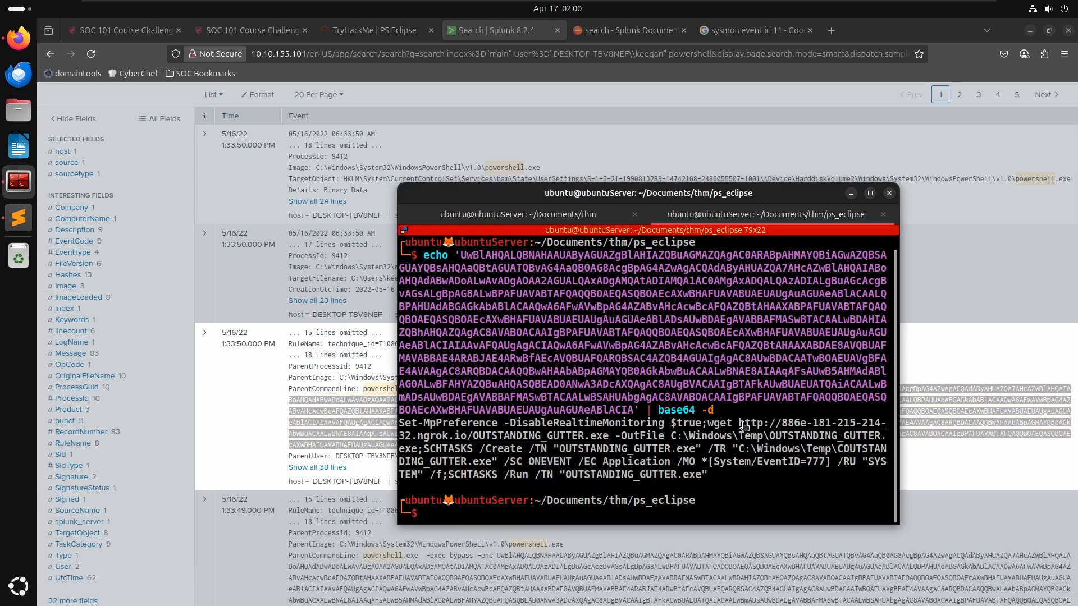
- Copy the download URL from the decoded command and open CyberChef through a web search for cyberchef
left_click_drag(740, 428, 612, 436)
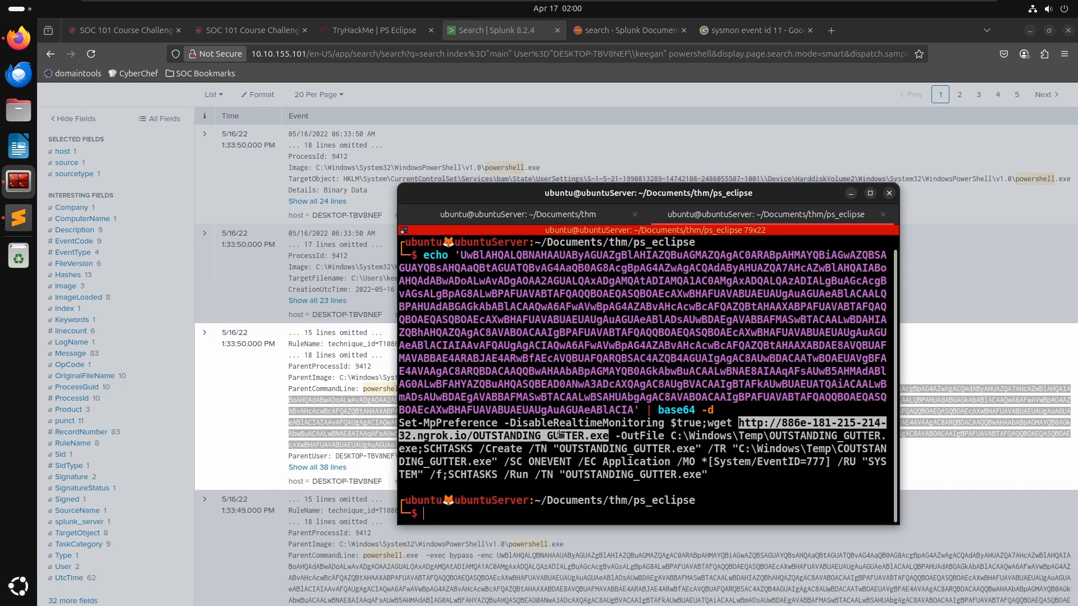
left_click(759, 33)
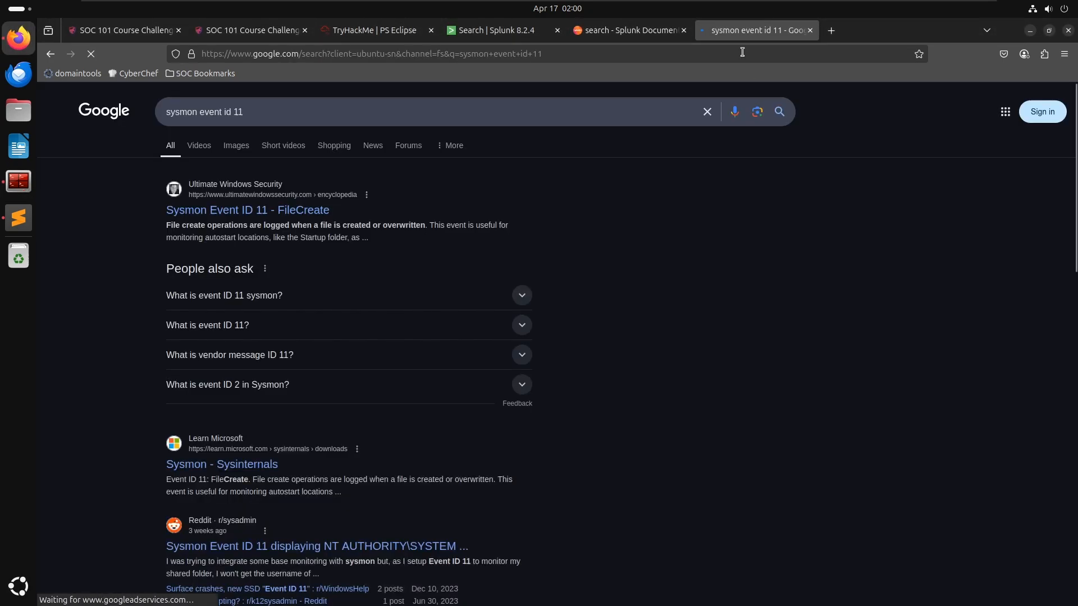
left_click(742, 52)
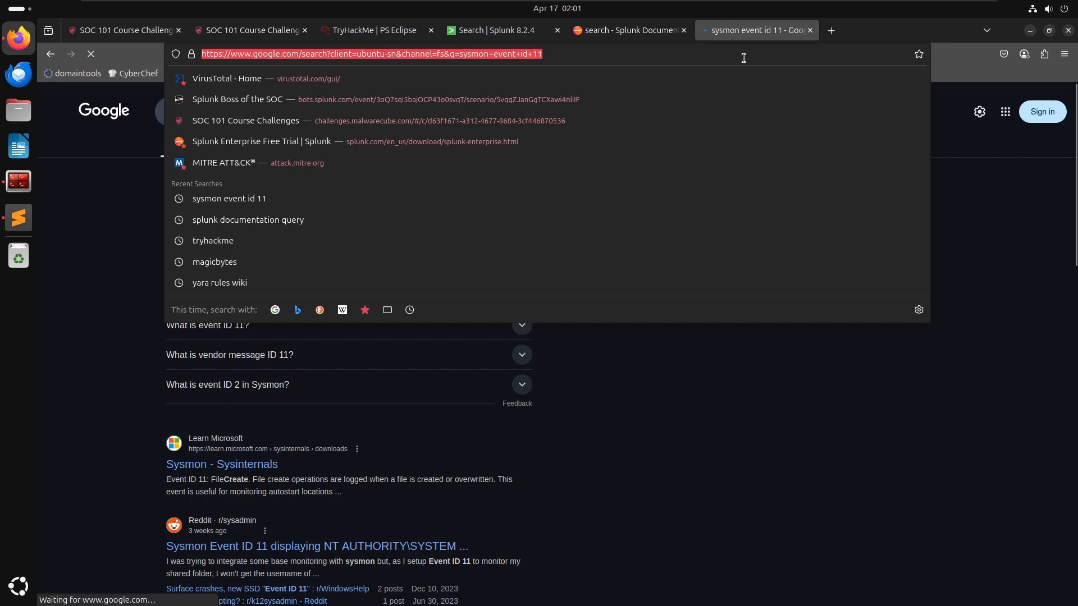
type("cyber")
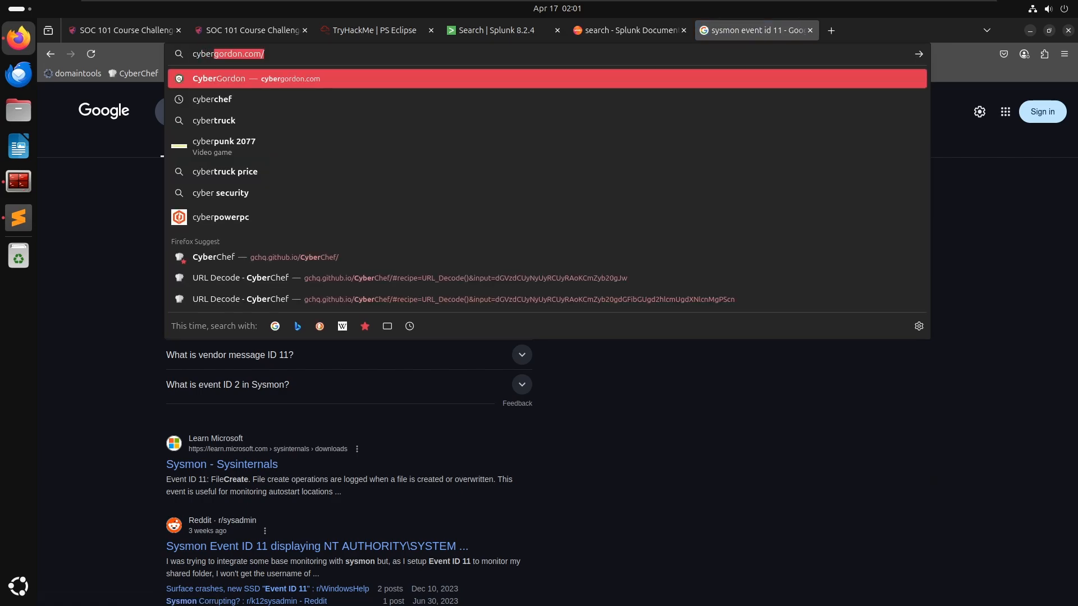
key("Down")
key("Return")
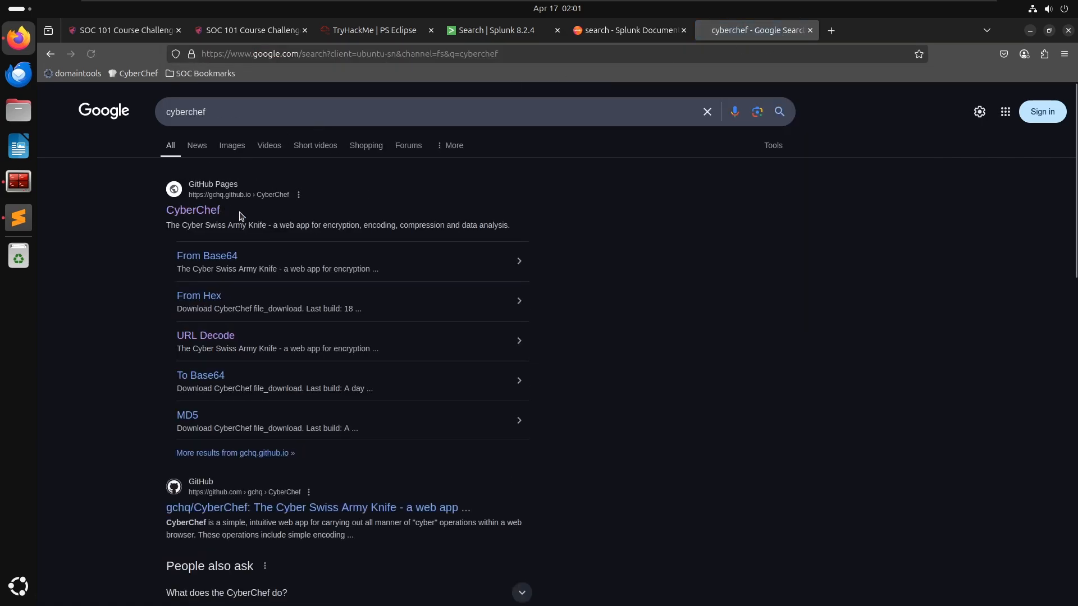
left_click(205, 258)
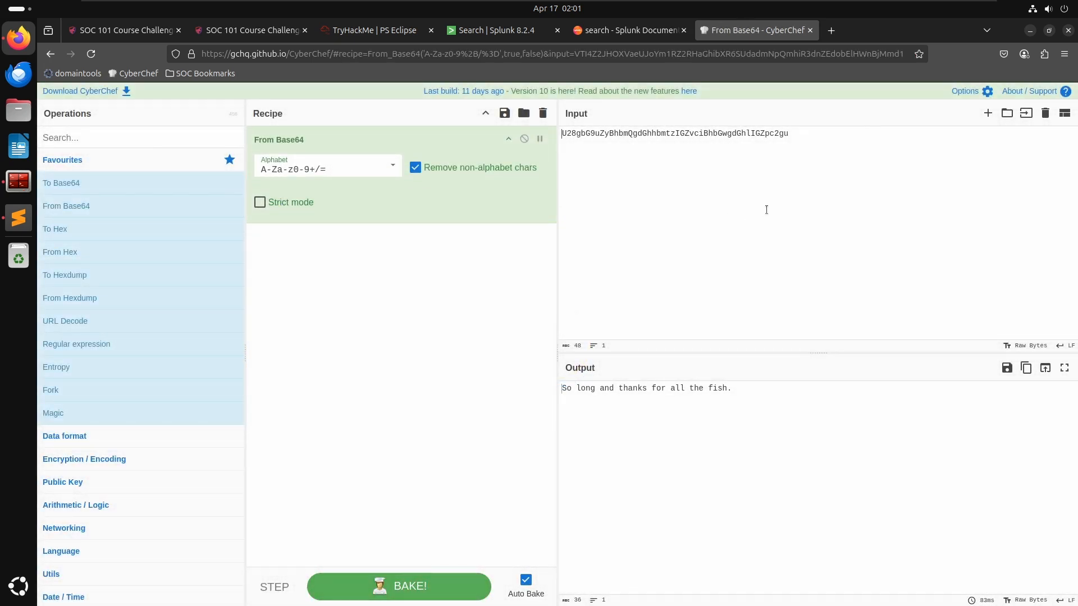
- Replace the recipe with Defang URL, paste the download URL as input, and copy the defanged output
key("ctrl+a")
key("BackSpace")
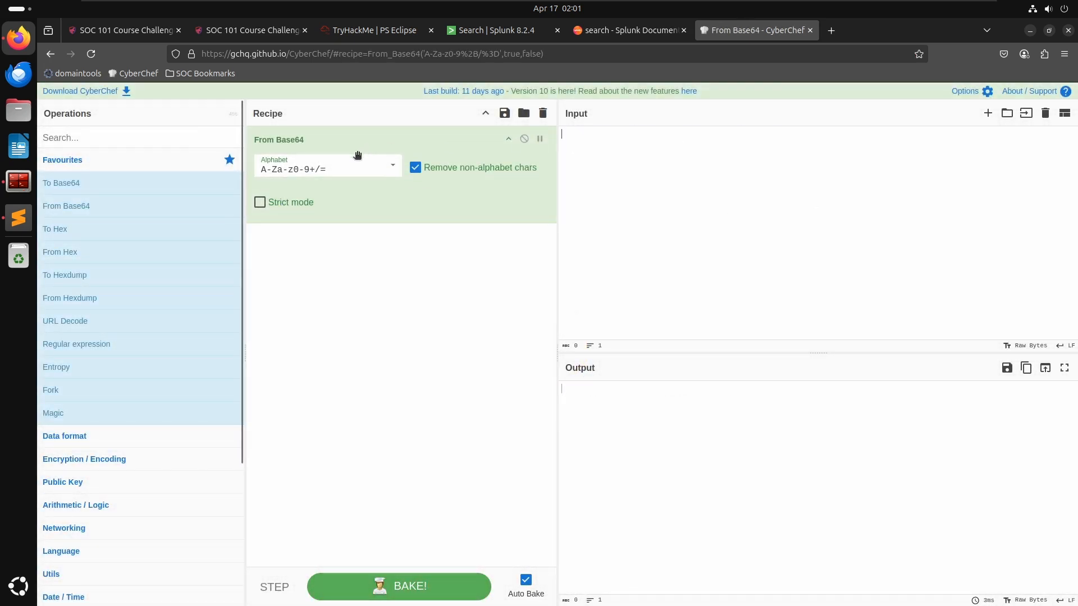
left_click_drag(357, 155, 144, 156)
type("defang")
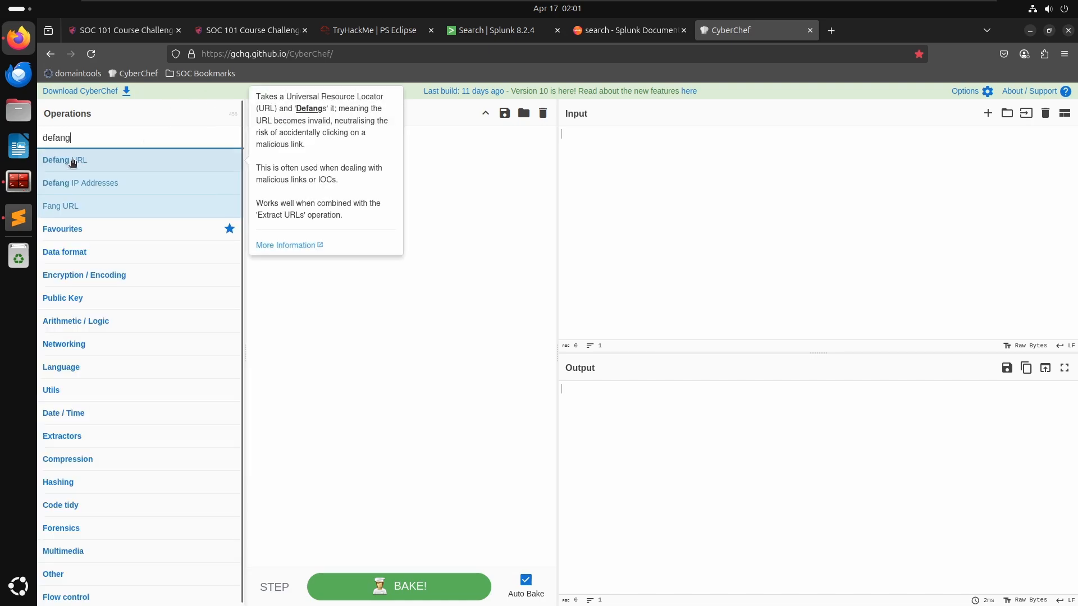
left_click_drag(73, 161, 370, 180)
key("ctrl+v")
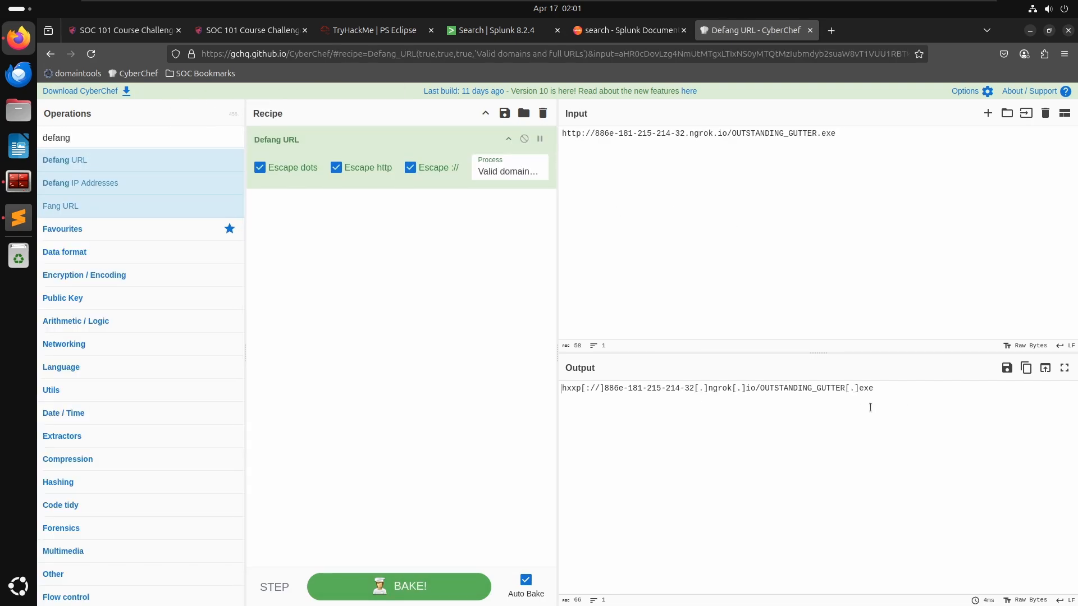
left_click(1026, 368)
left_click(1026, 368)
left_click(1026, 368)
left_click(1026, 367)
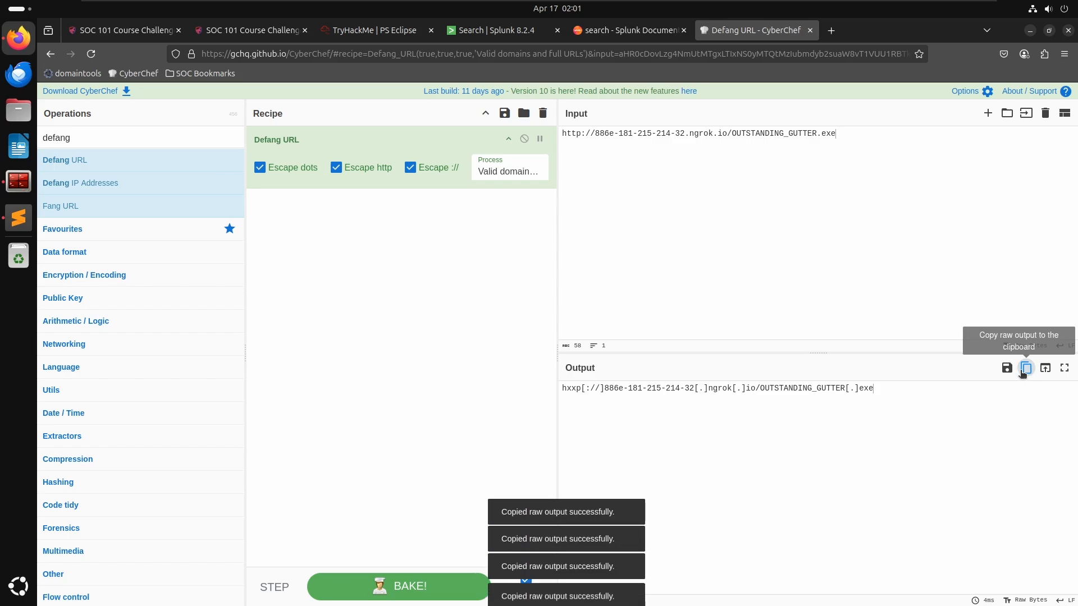
left_click(1026, 368)
left_click(1026, 368)
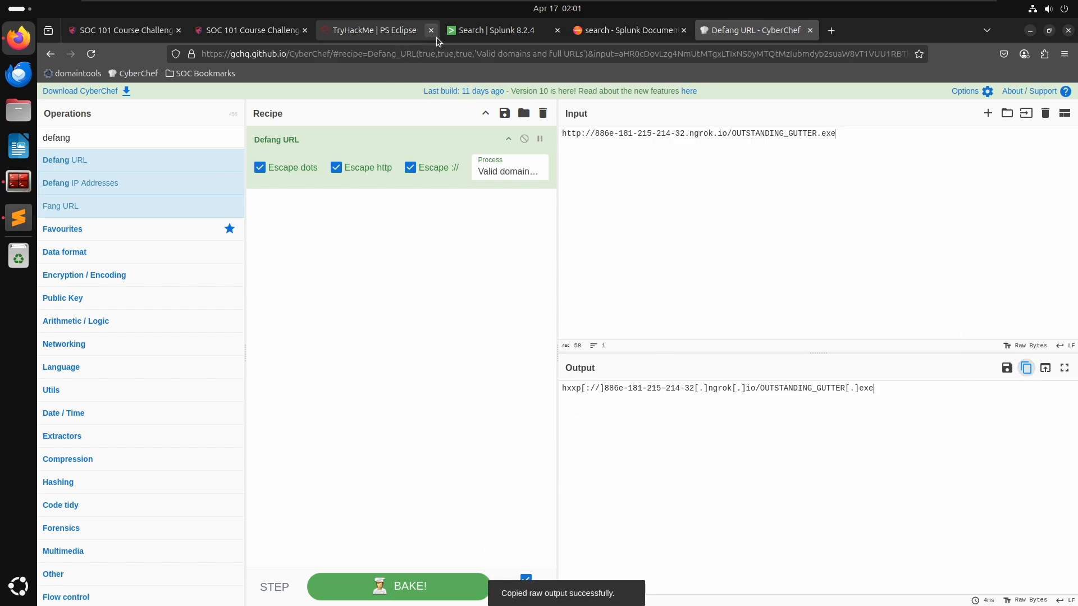
- Submit the defanged URL as the answer to the binary download address question
left_click(352, 23)
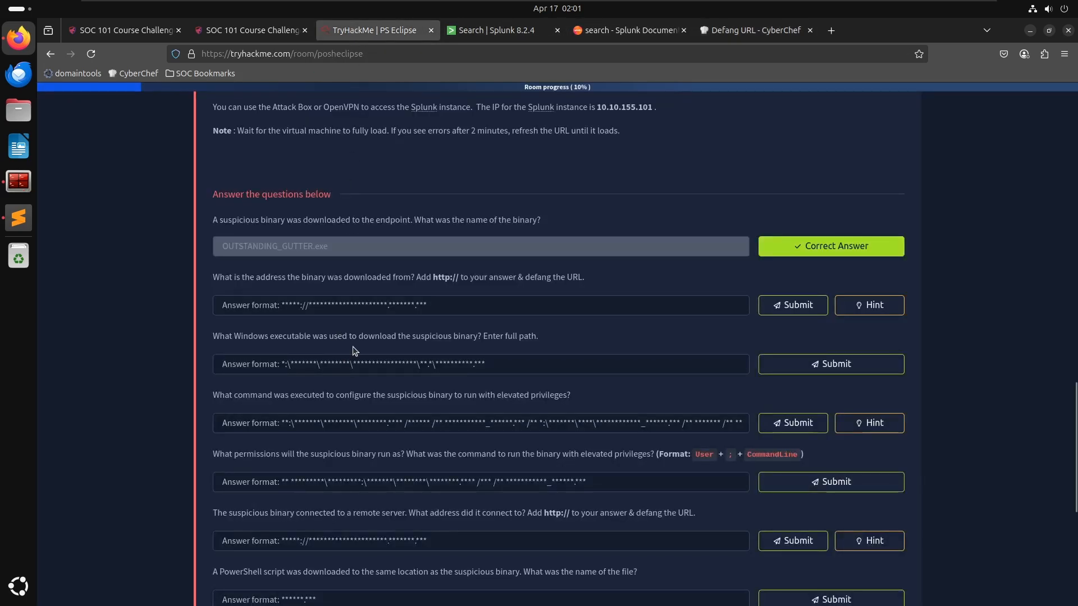
left_click(371, 303)
key("ctrl+v")
key("Return")
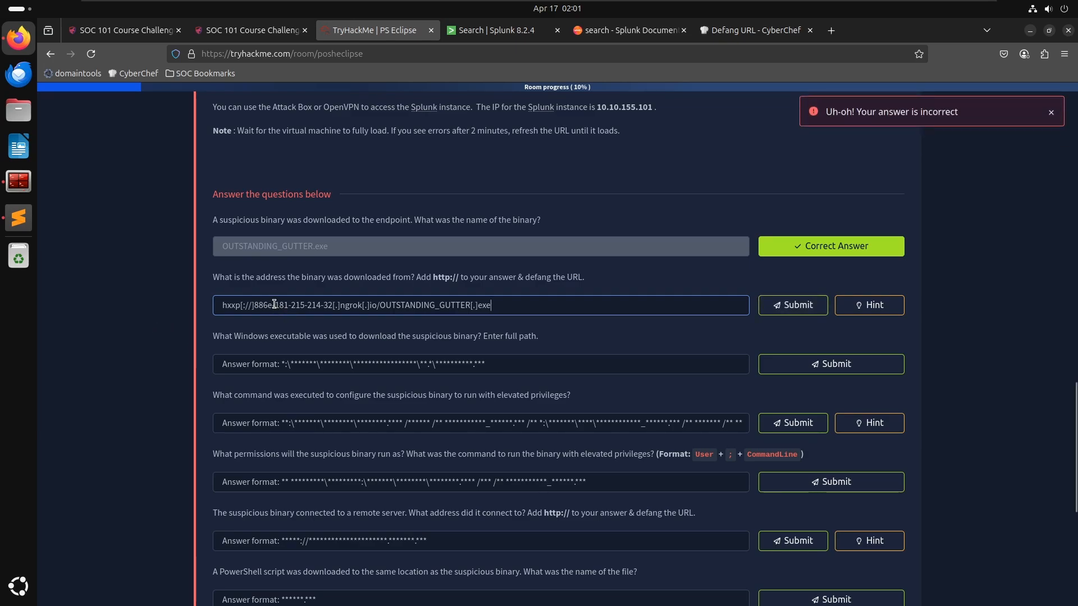
- Paste the defanged URL into the answer again, remove the brackets around :// and resubmit it
key("ctrl+a")
key("BackSpace")
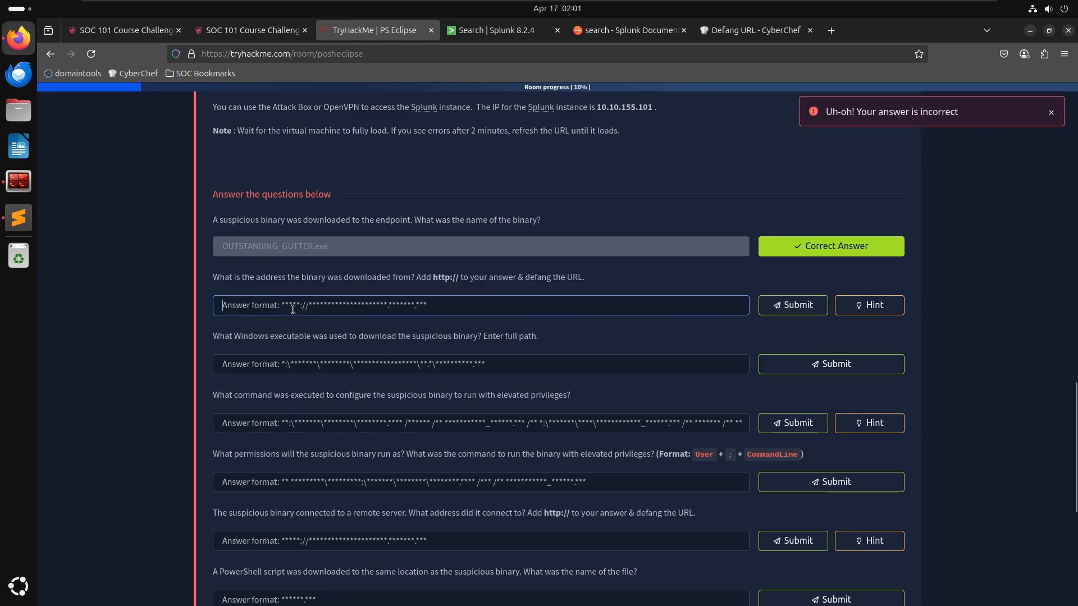
key("ctrl+v")
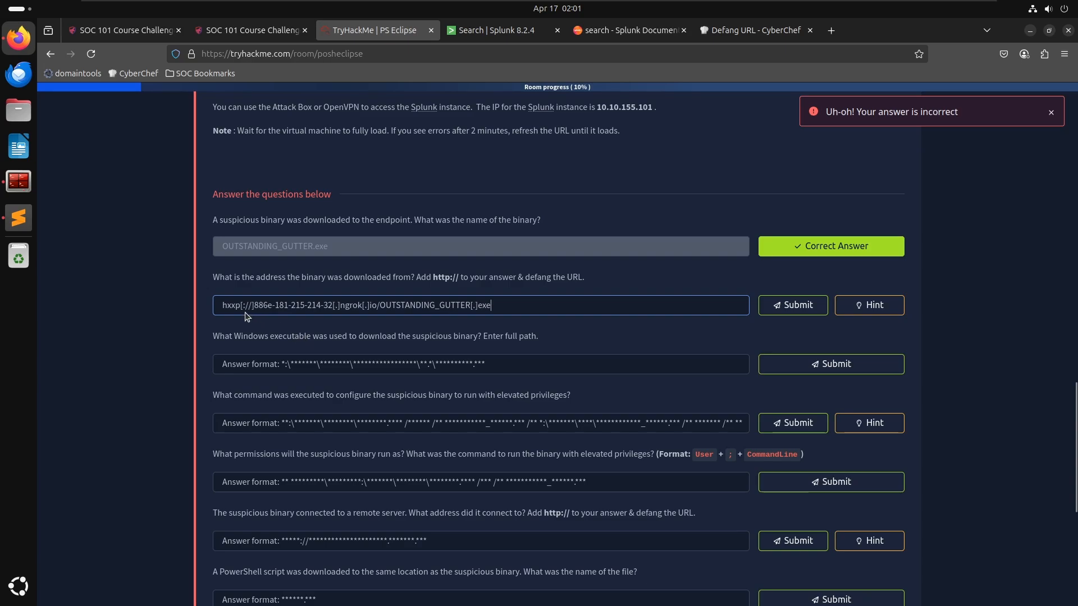
key("ctrl+a")
key("BackSpace")
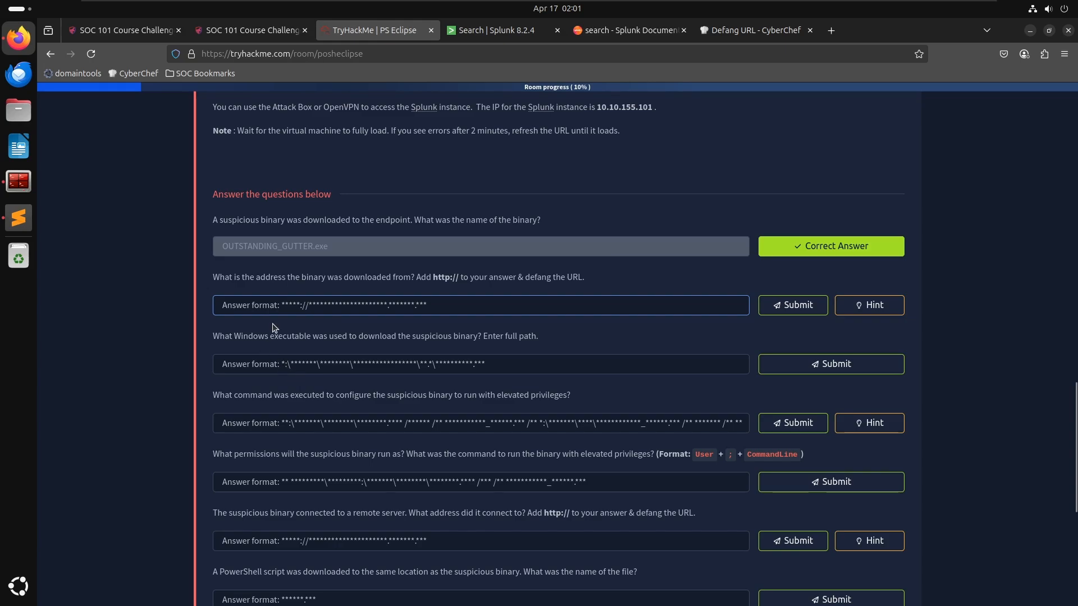
key("ctrl+v")
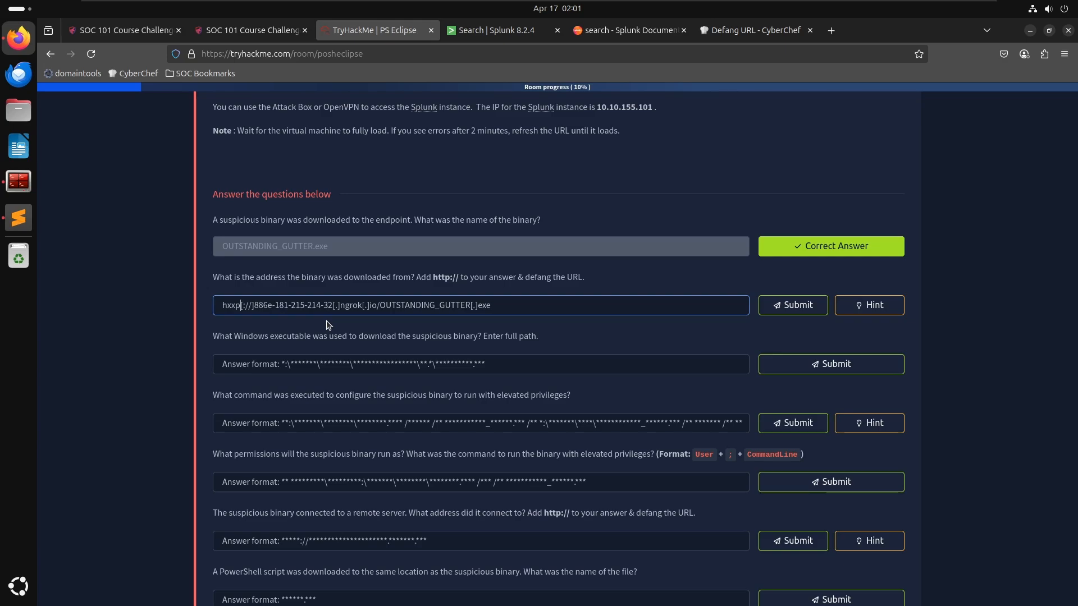
key("Delete")
key("Right")
key("Right")
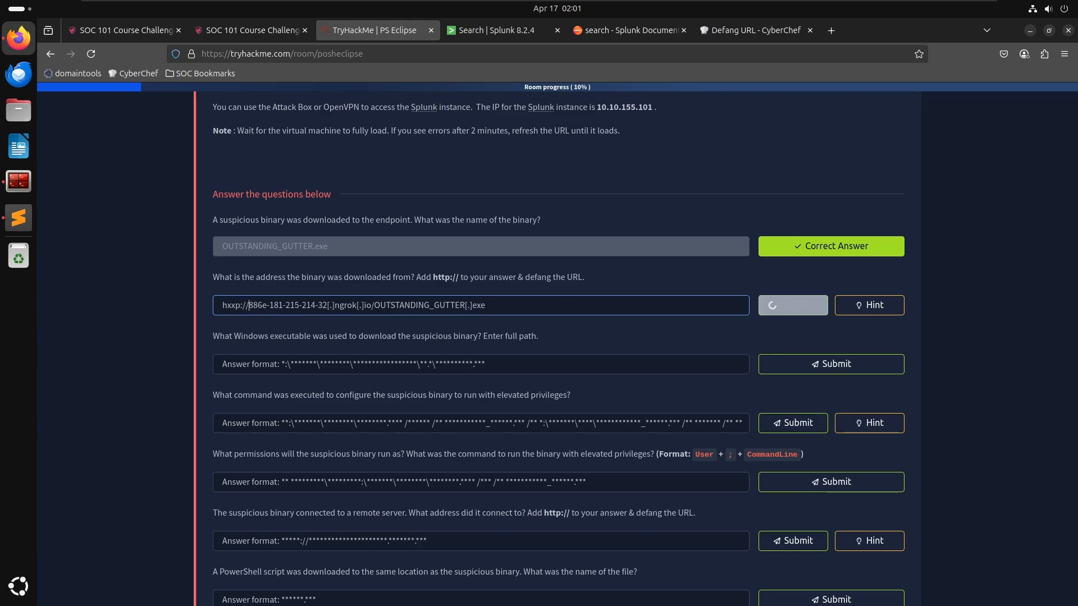
left_click(792, 305)
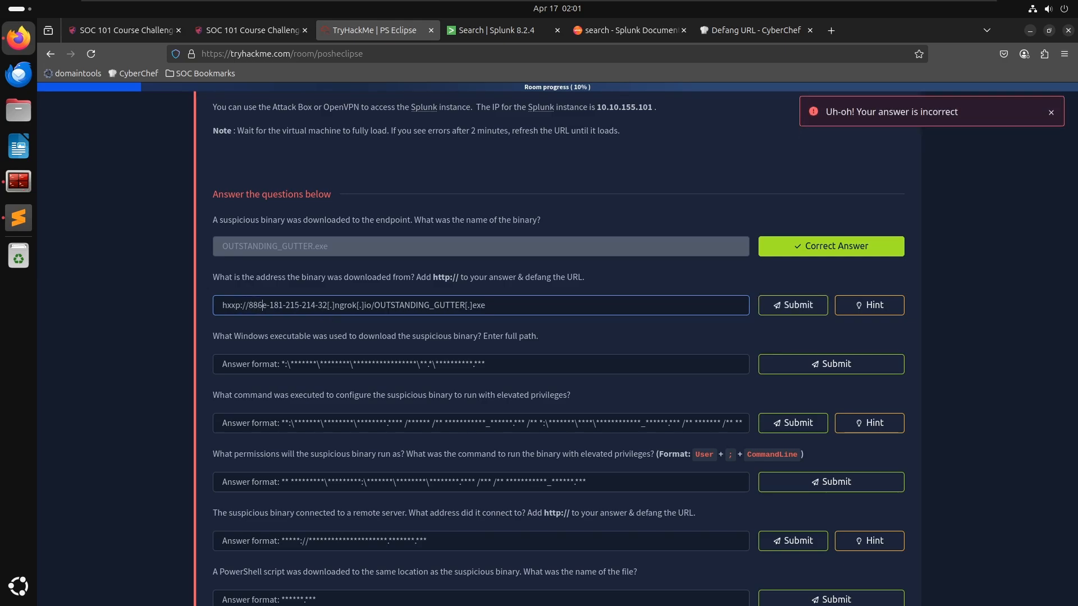
- Remove the remaining brackets and submit hxxp://886e-181-215-214-32.ngrok.io/OUTSTANDING_GUTTER.exe as the answer
left_click(331, 305)
key("Delete")
key("Left")
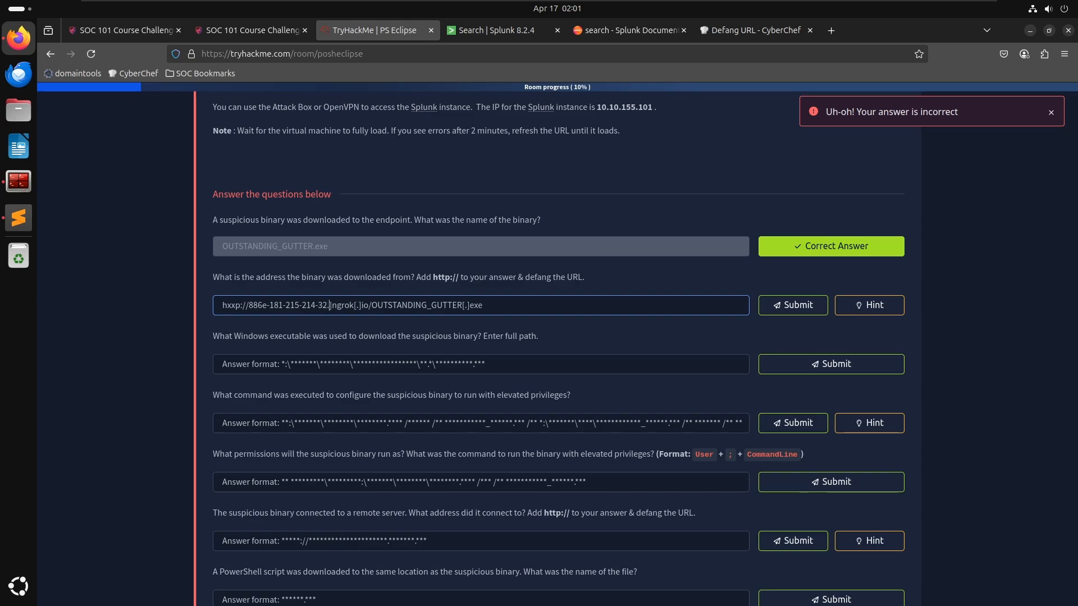
key("BackSpace")
key("Delete")
key("Right")
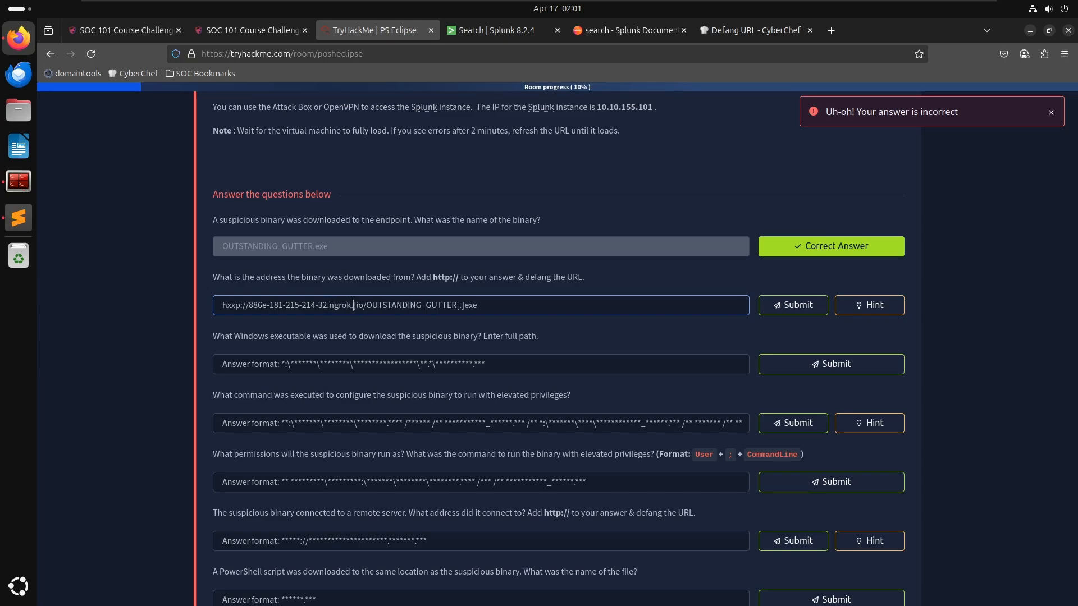
key("Delete")
key("Right")
key("Right")
key("Right")
key("Right")
key("Right")
key("Right")
key("Right")
key("Right")
key("Right")
key("Right")
key("Right")
key("Right")
key("Right")
key("Right")
key("Right")
key("Right")
key("Right")
key("Right")
key("Right")
key("Right")
key("Right")
key("Right")
key("Right")
key("Right")
key("Right")
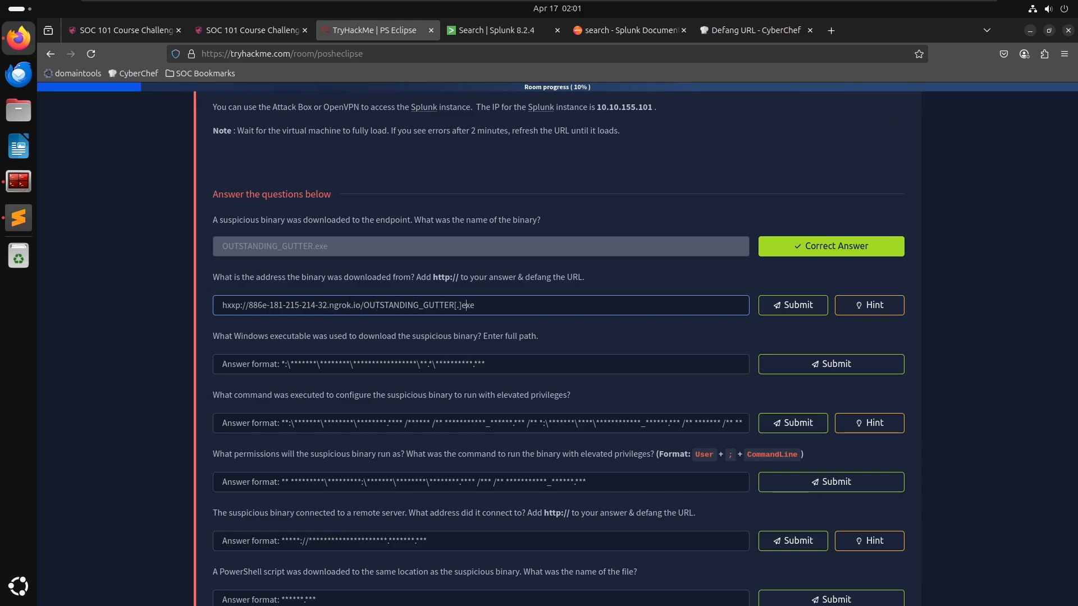
key("Delete")
key("Right")
key("Delete")
key("Return")
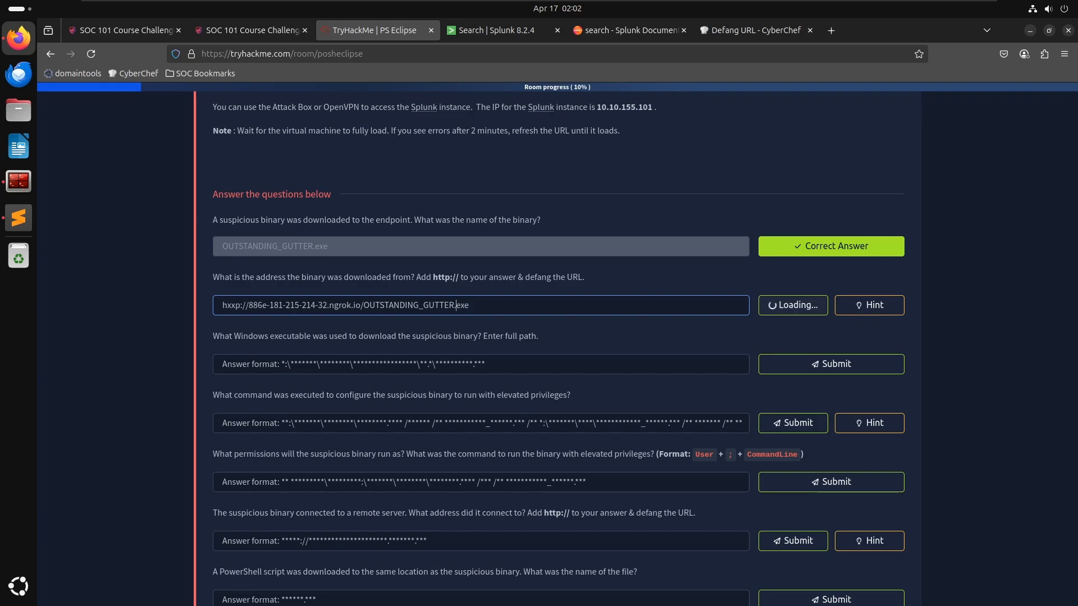
- Check the decoded download command, then add brackets around :// and every dot in the download address answer
key("alt+Tab")
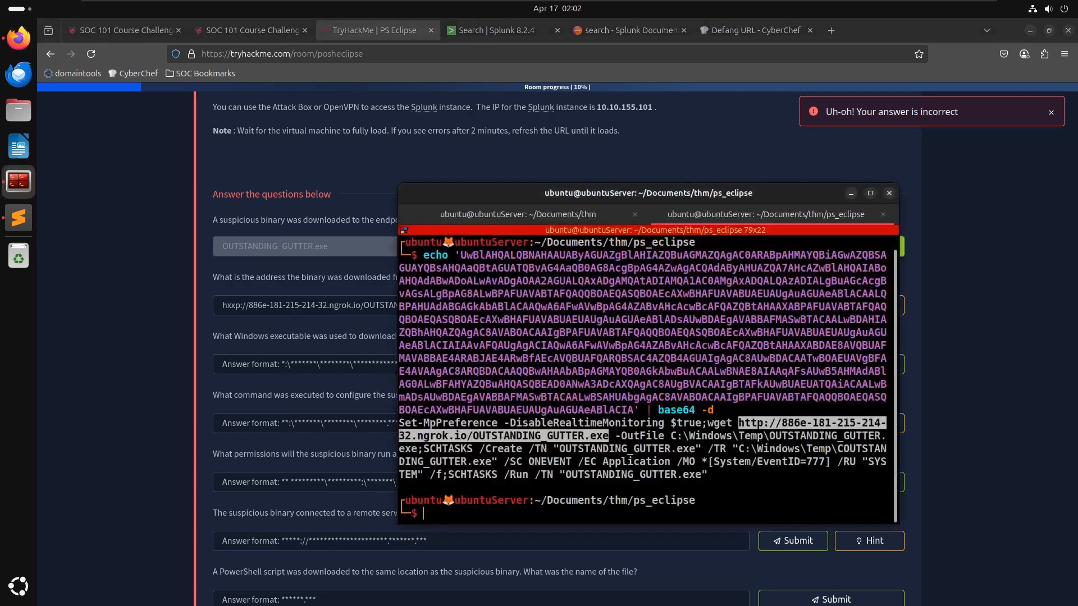
key("alt+Tab")
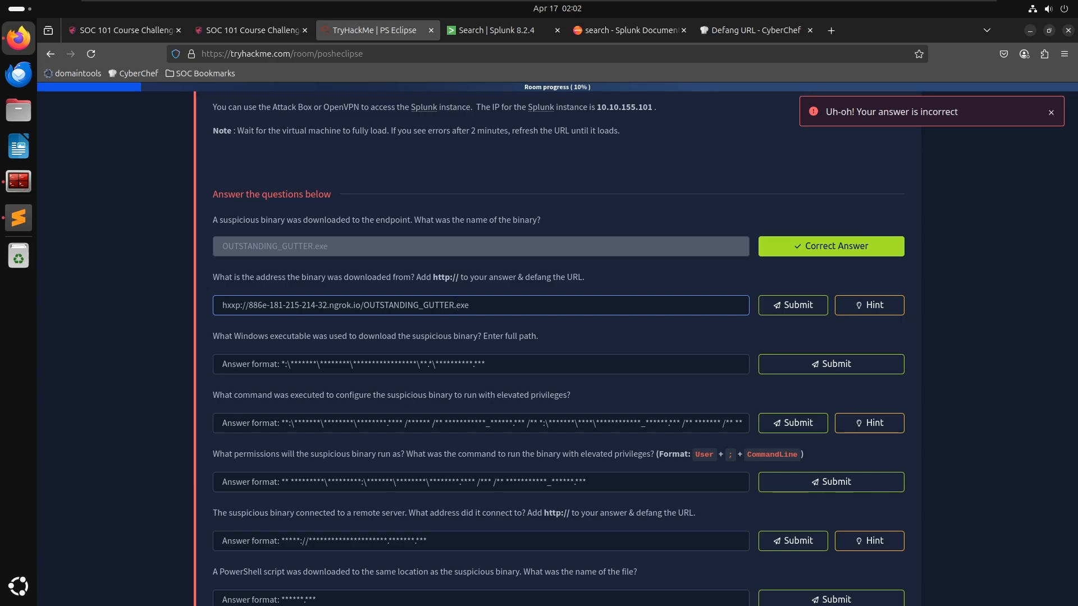
key("ctrl+Left")
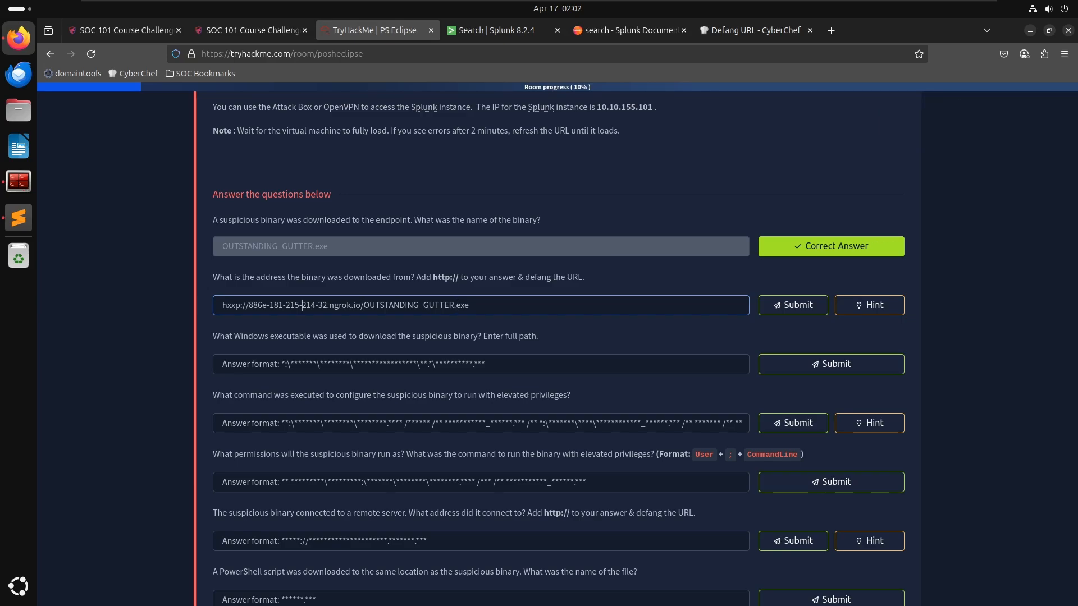
key("End")
key("ctrl+Left")
type("]")
key("Left")
key("Left")
type("[")
key("ctrl+Left")
key("ctrl+Left")
type("]")
key("Left")
key("Left")
type("[")
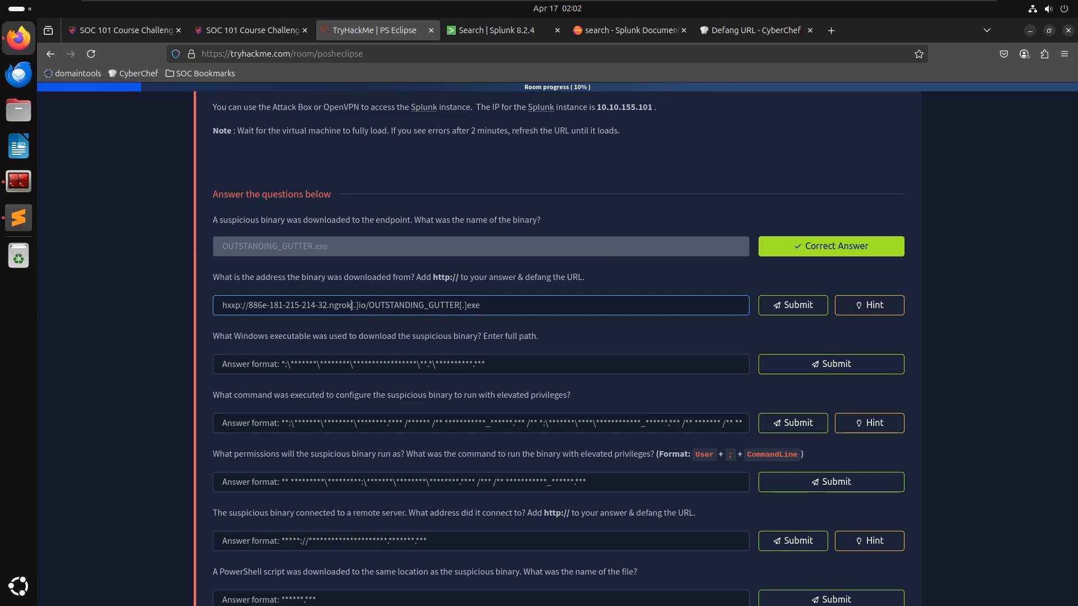
key("Left")
key("Left")
key("Left")
key("Left")
type("[")
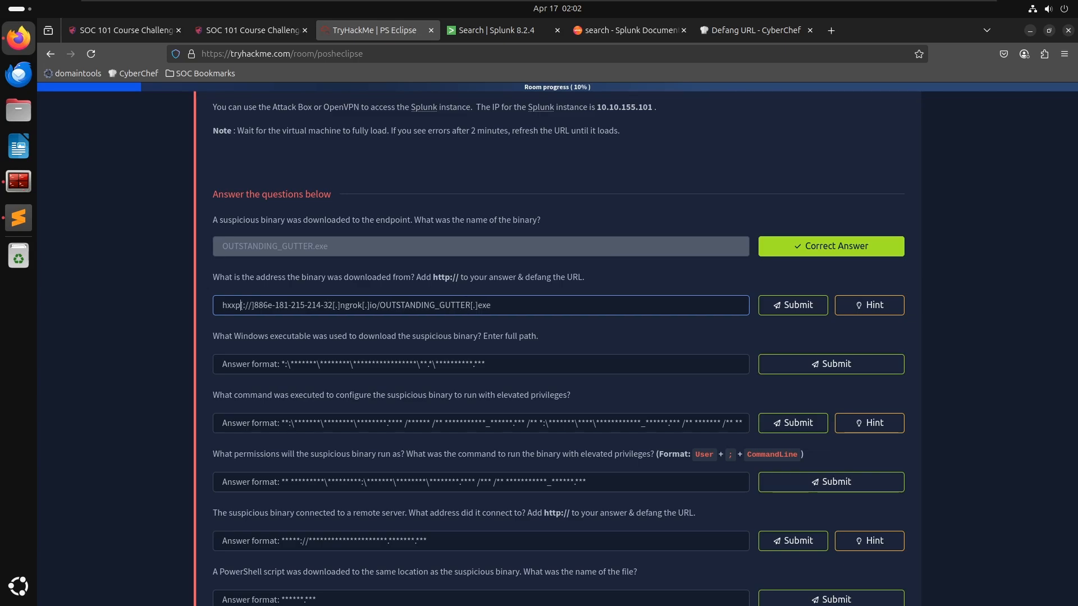
- Change the answer's scheme to http, keeping the bracketed separators, and submit it
key("ctrl+a")
key("BackSpace")
key("ctrl+z")
key("Delete")
key("Delete")
type("tt")
key("BackSpace")
type("y")
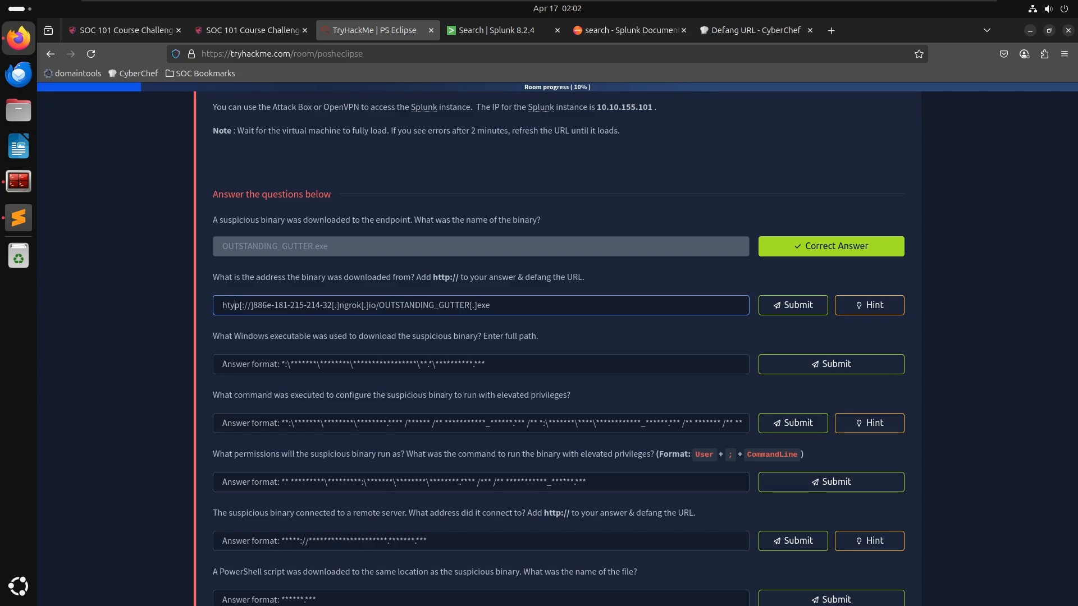
key("BackSpace")
type("t")
key("Return")
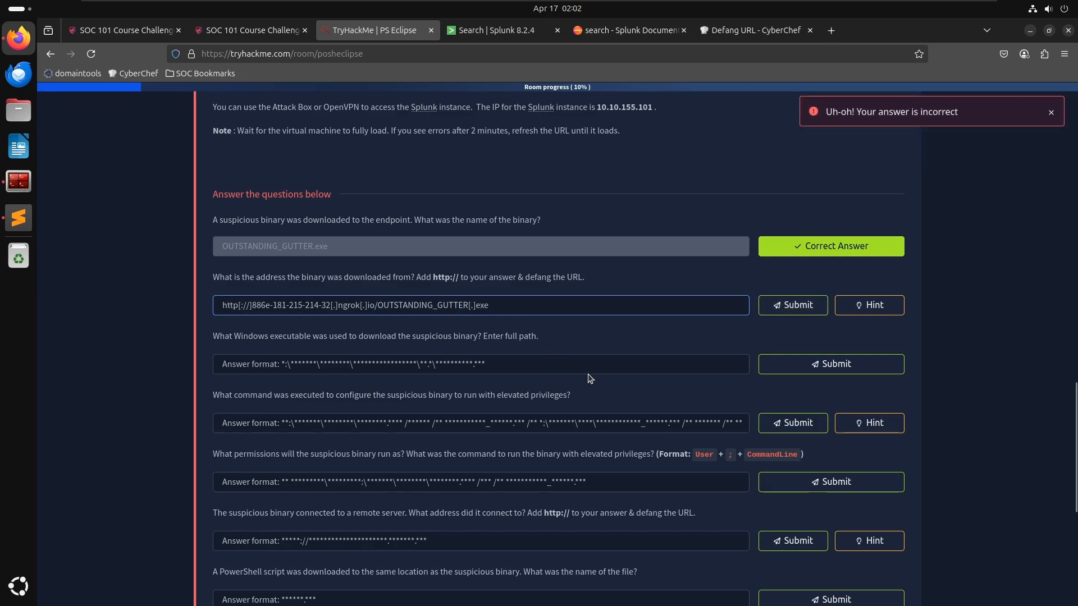
- Open the hint for the download address question and dismiss it
left_click(880, 306)
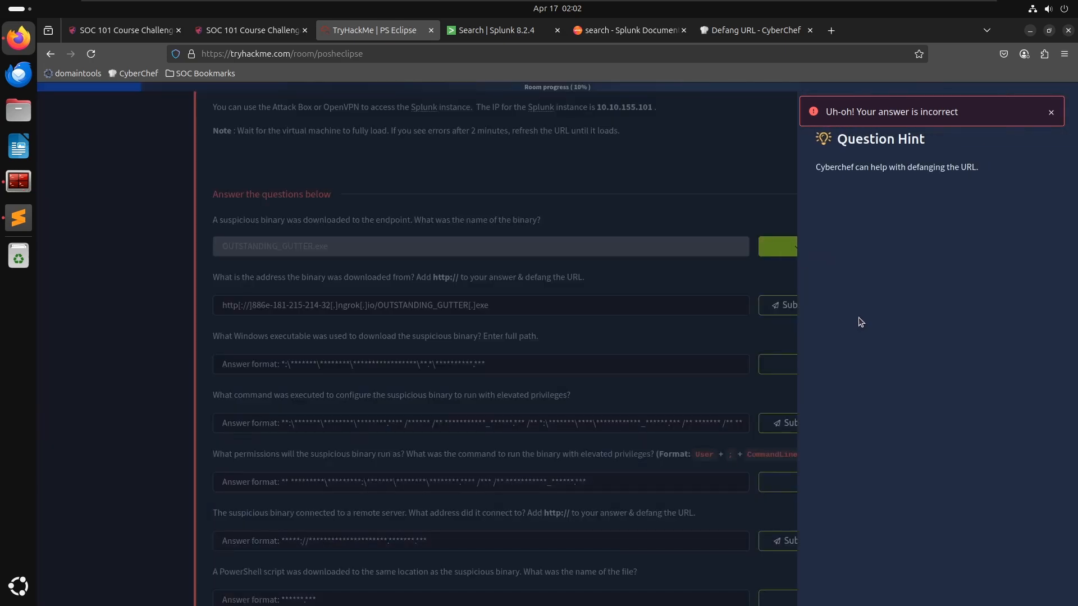
left_click(493, 320)
left_click(394, 304)
left_click(259, 272)
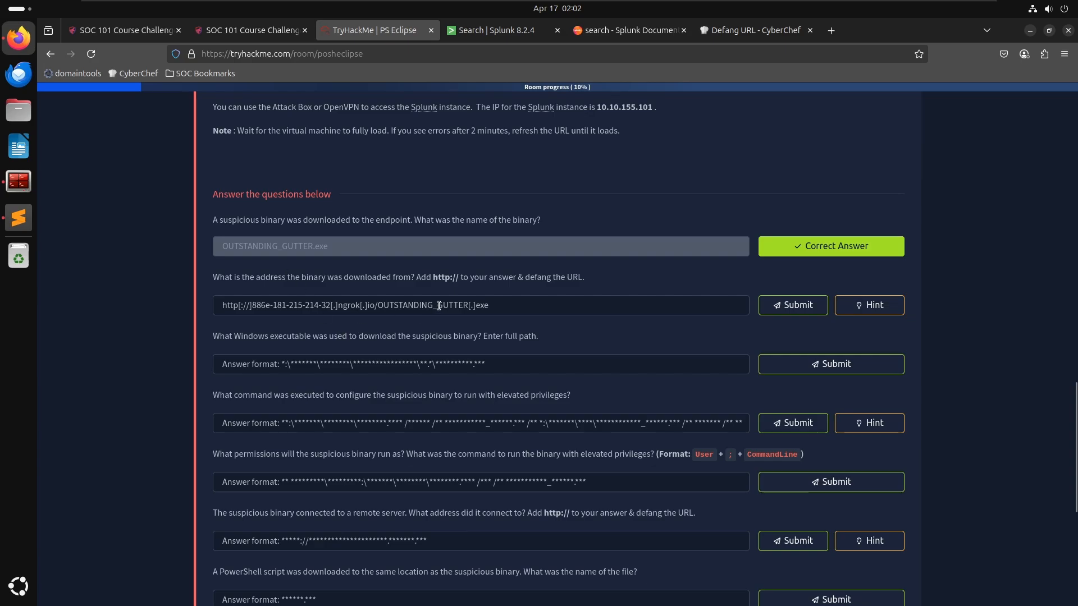
left_click(494, 305)
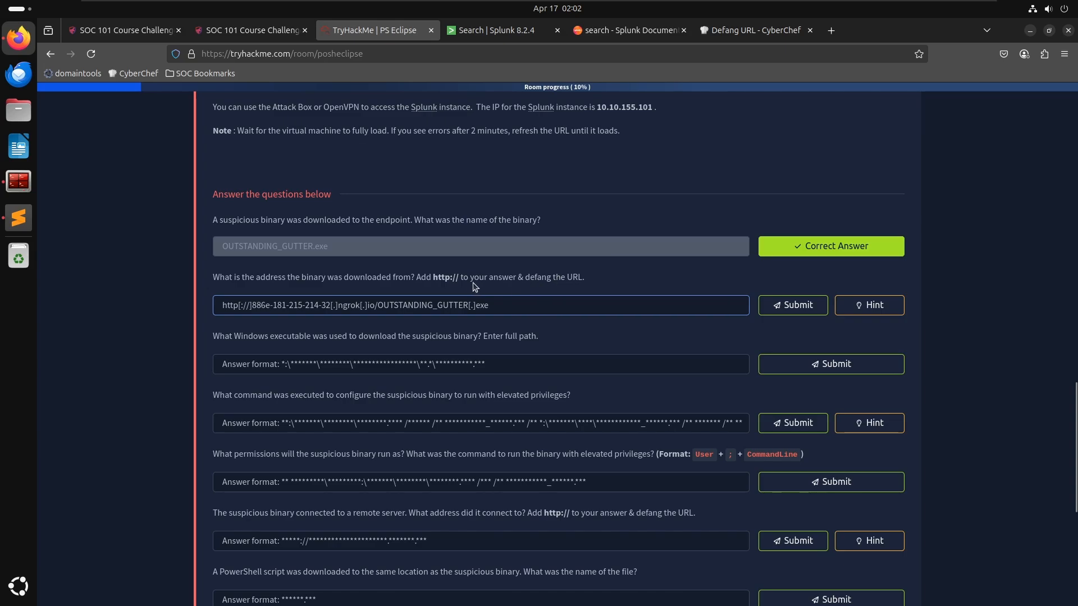
- Review the encoded PowerShell event in Splunk and the decoded command in the terminal, selecting the download URL
left_click(495, 34)
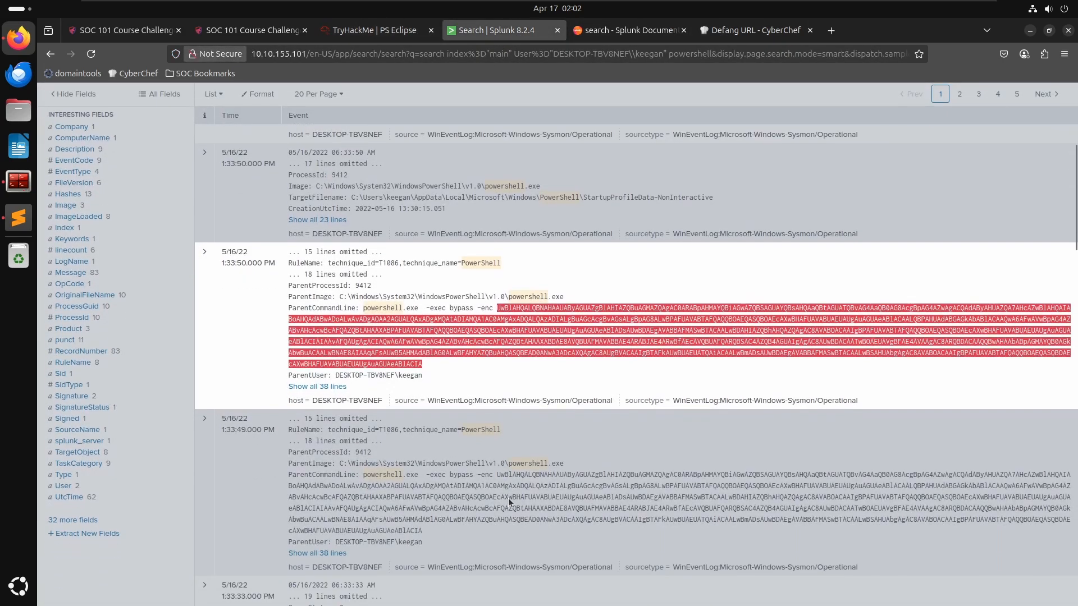
scroll(508, 497, "down", 3)
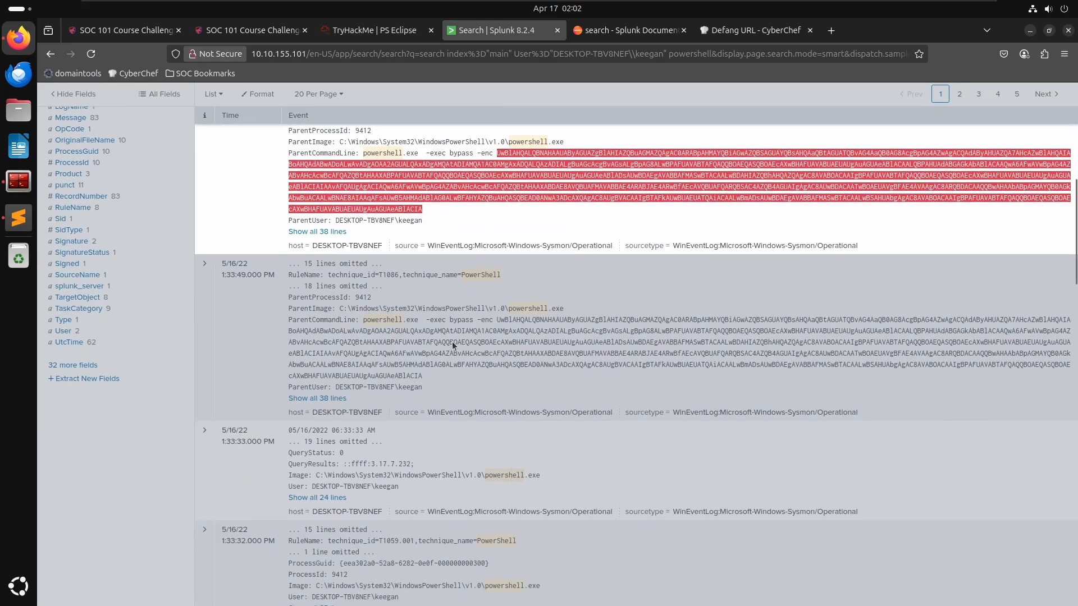
left_click(453, 345)
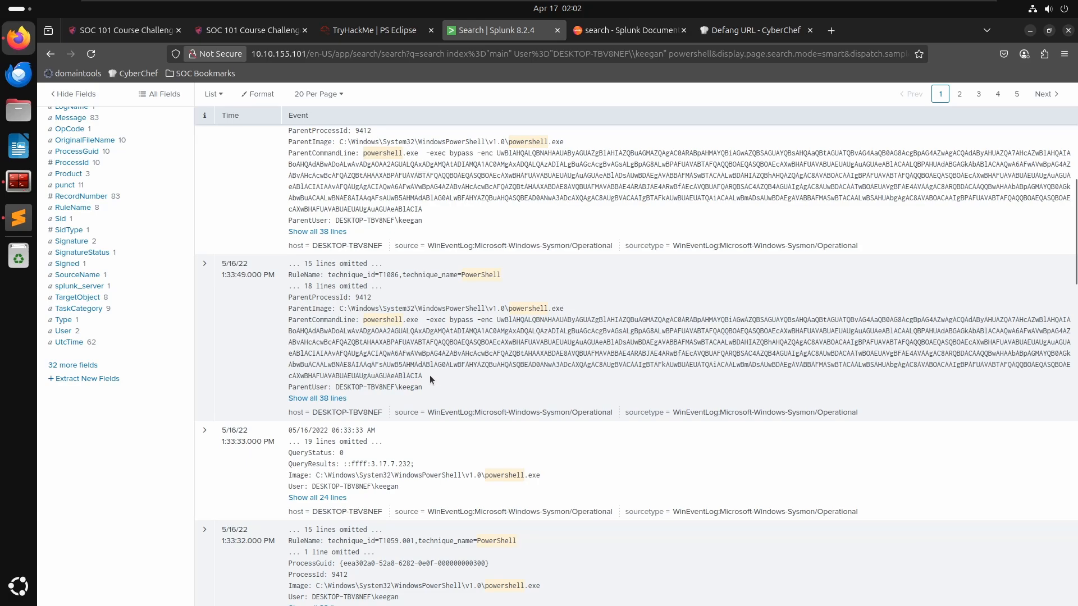
key("alt+Tab")
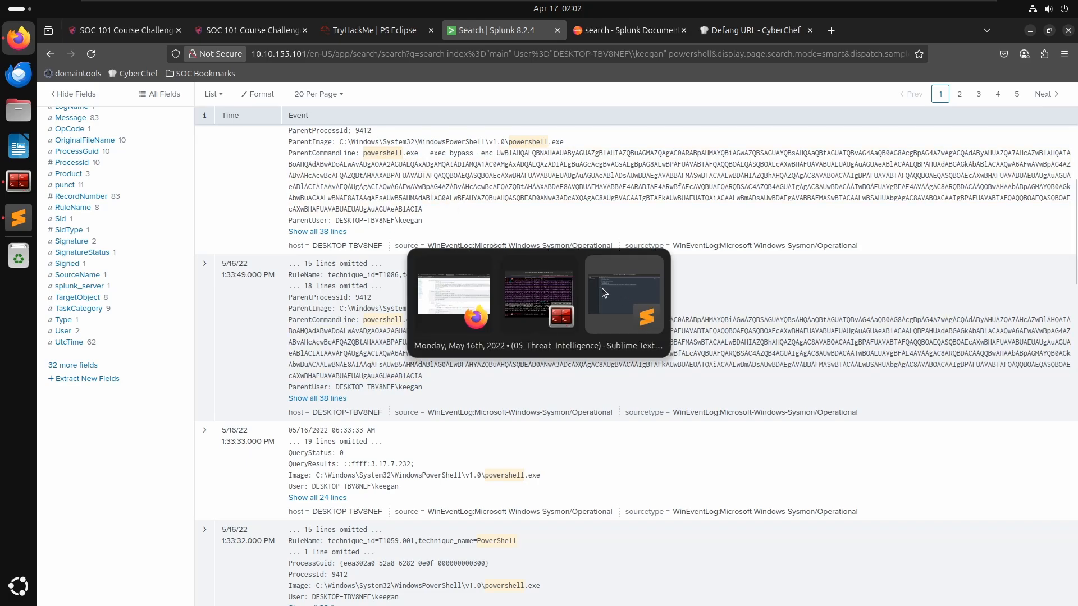
left_click(666, 374)
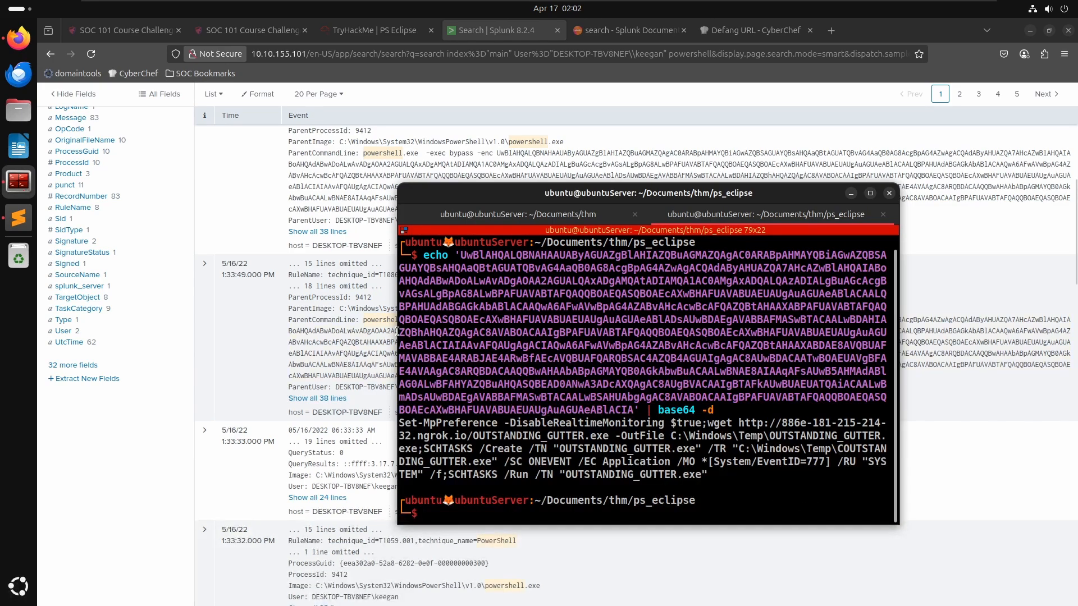
left_click_drag(395, 331, 182, 332)
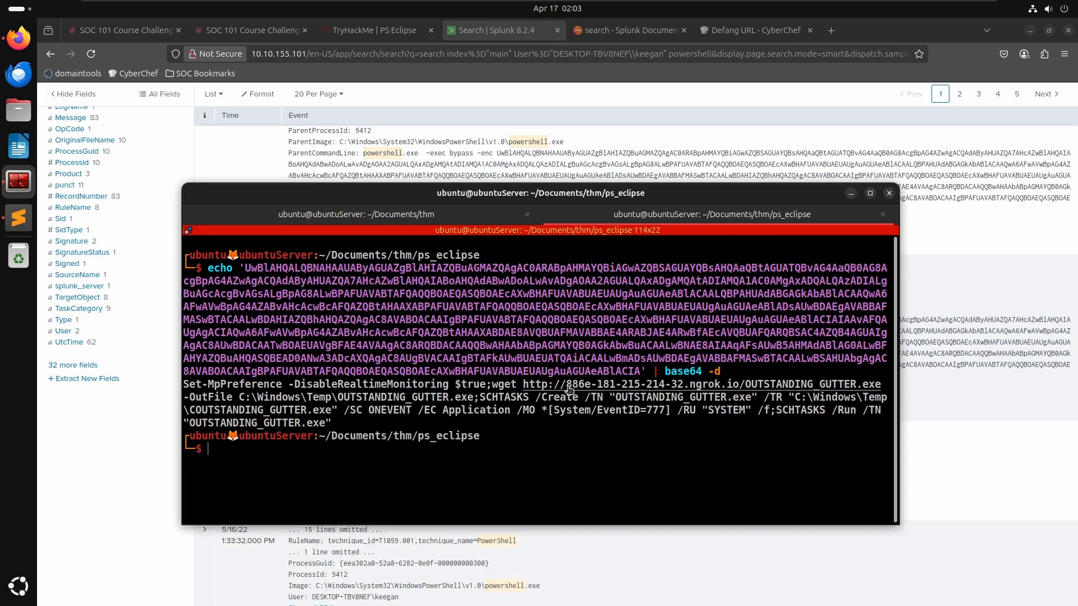
left_click_drag(567, 385, 882, 389)
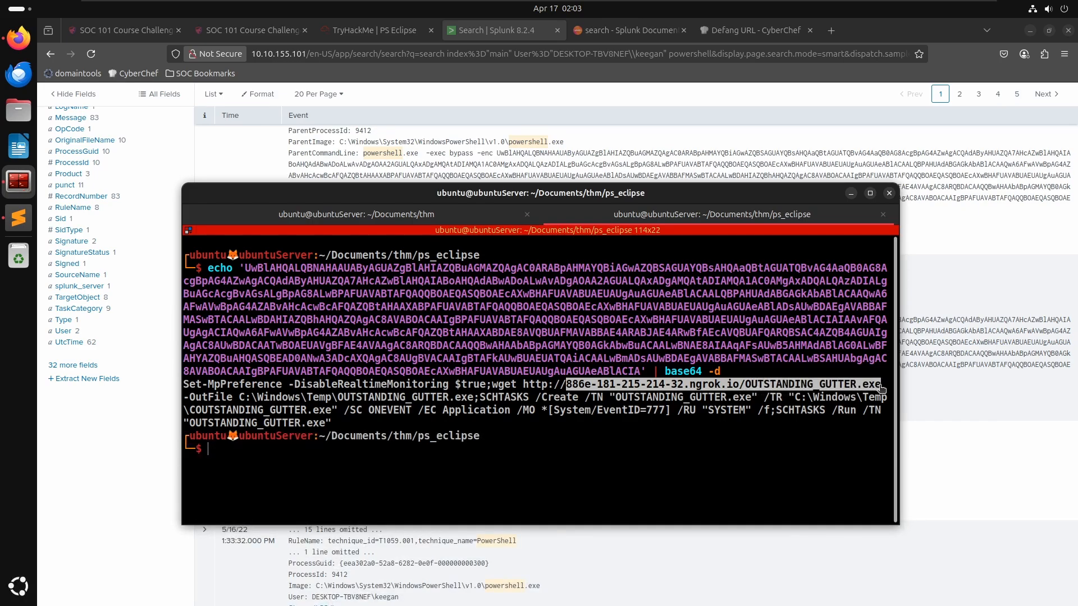
- Clear the download address answer, disable Escape :// in the Defang URL recipe and copy the output
left_click(382, 30)
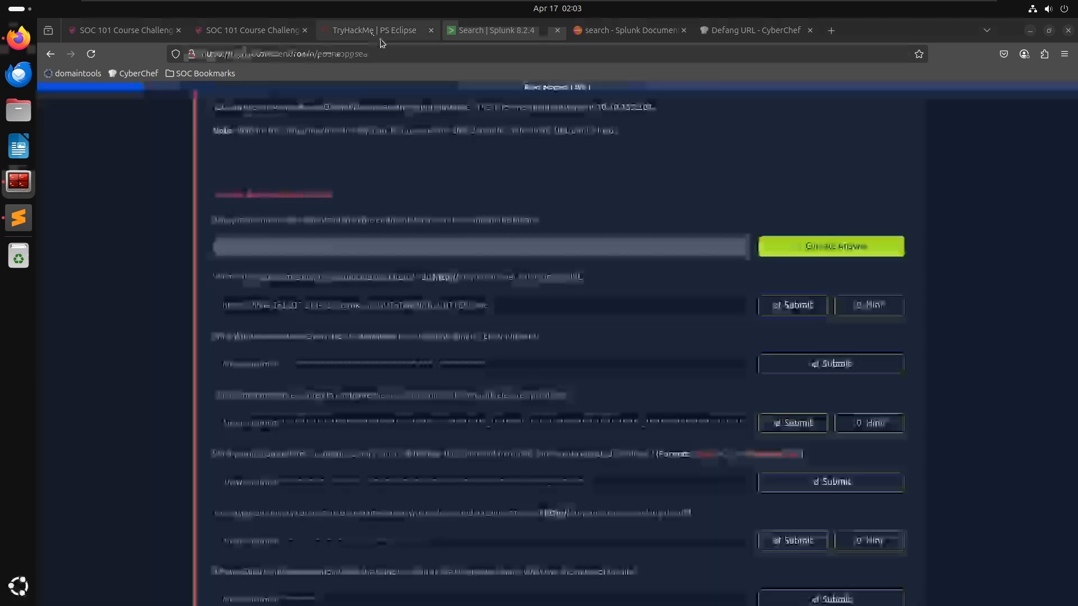
left_click(440, 306)
triple_click(439, 306)
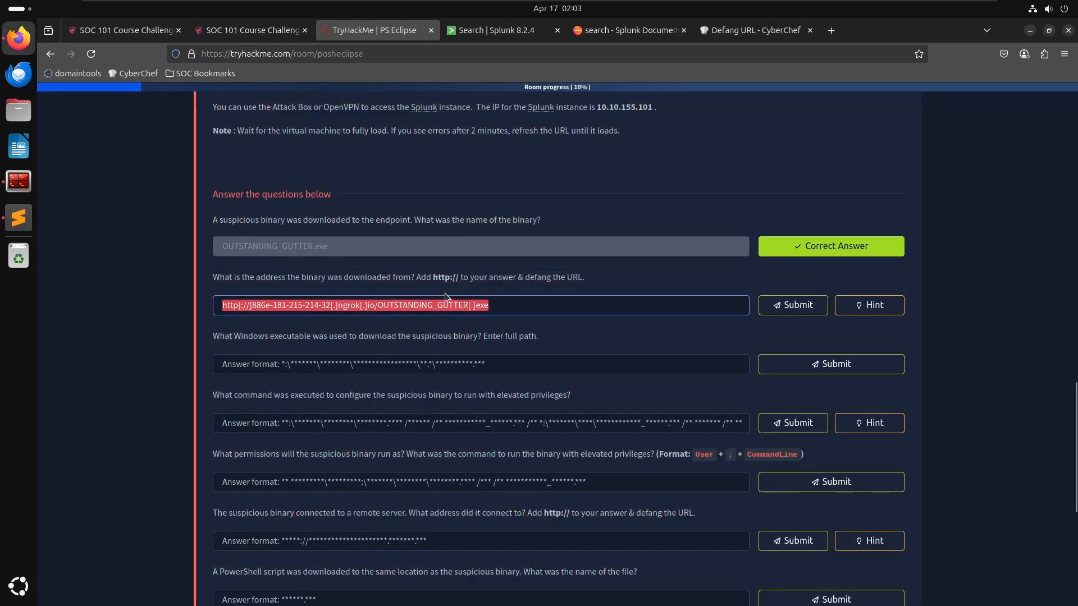
key("BackSpace")
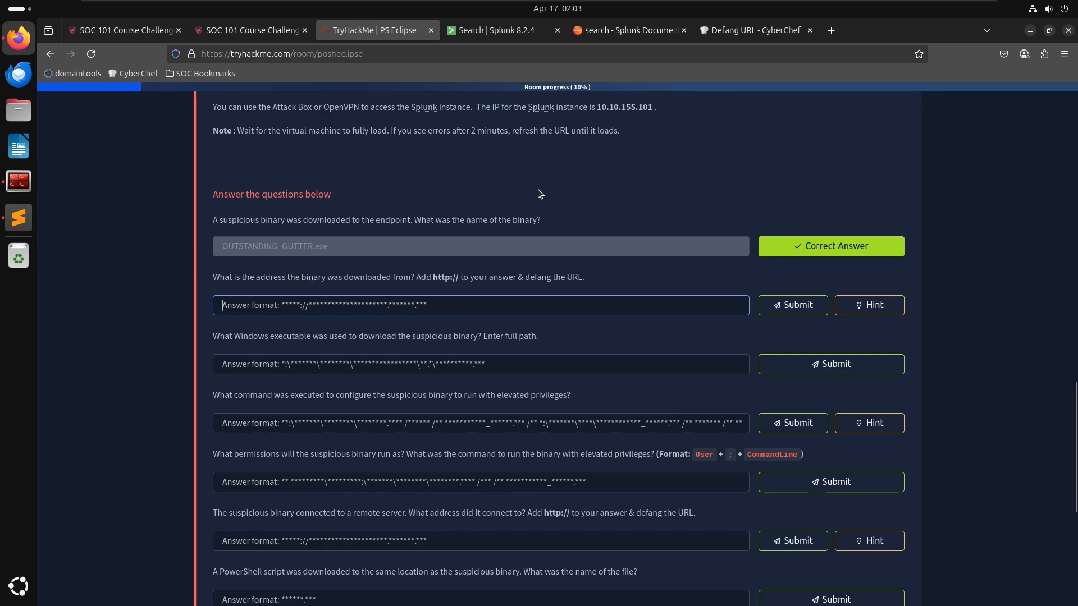
left_click(724, 29)
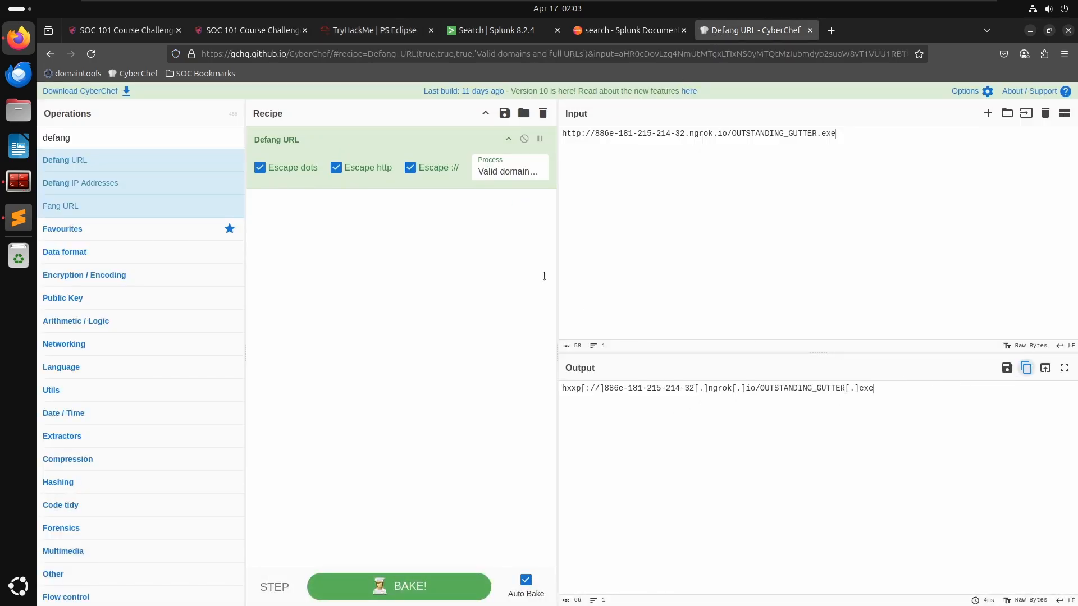
left_click(410, 168)
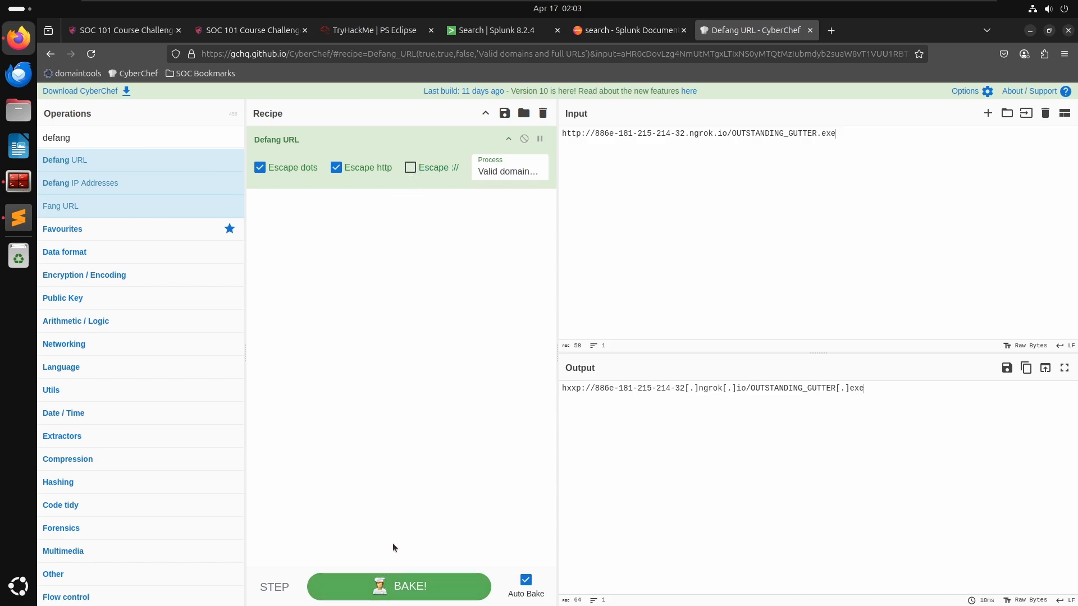
left_click(1026, 367)
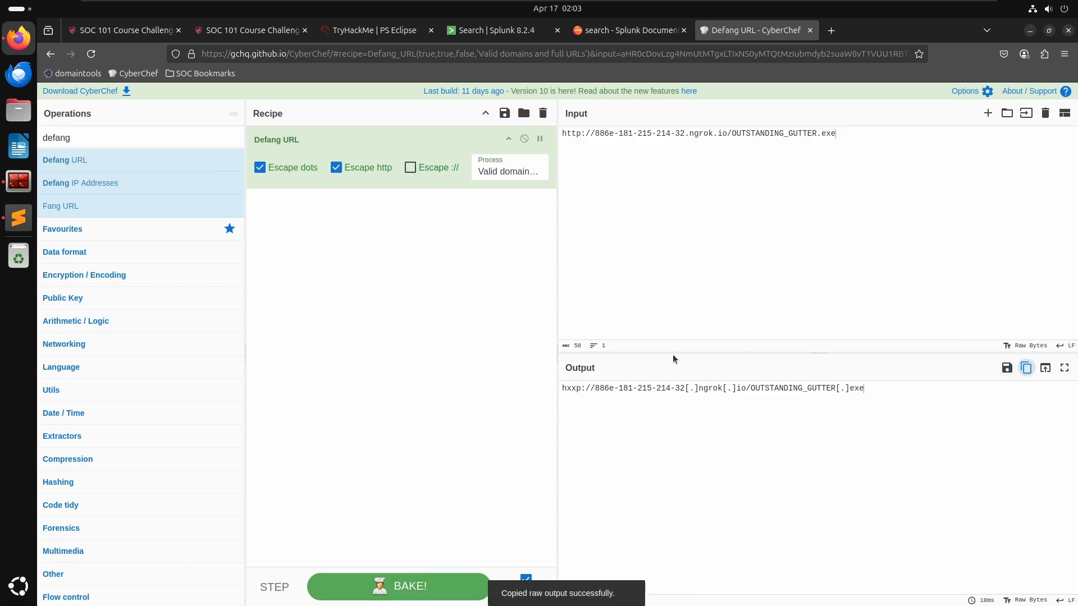
- Paste the defanged URL into the download address answer and submit it
key("alt+Tab")
key("alt+Tab")
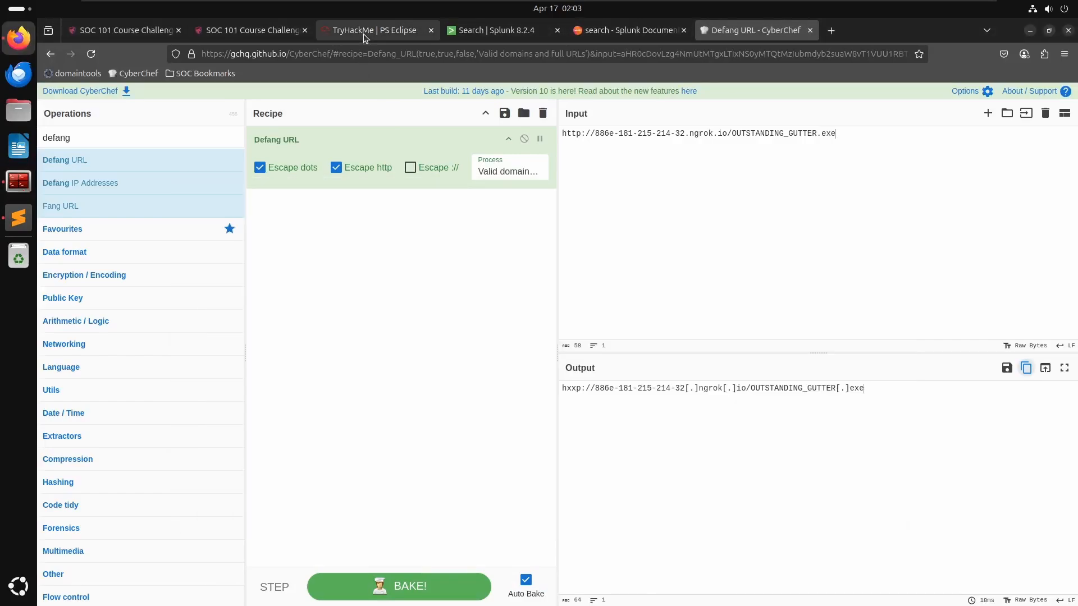
left_click(363, 34)
key("ctrl+v")
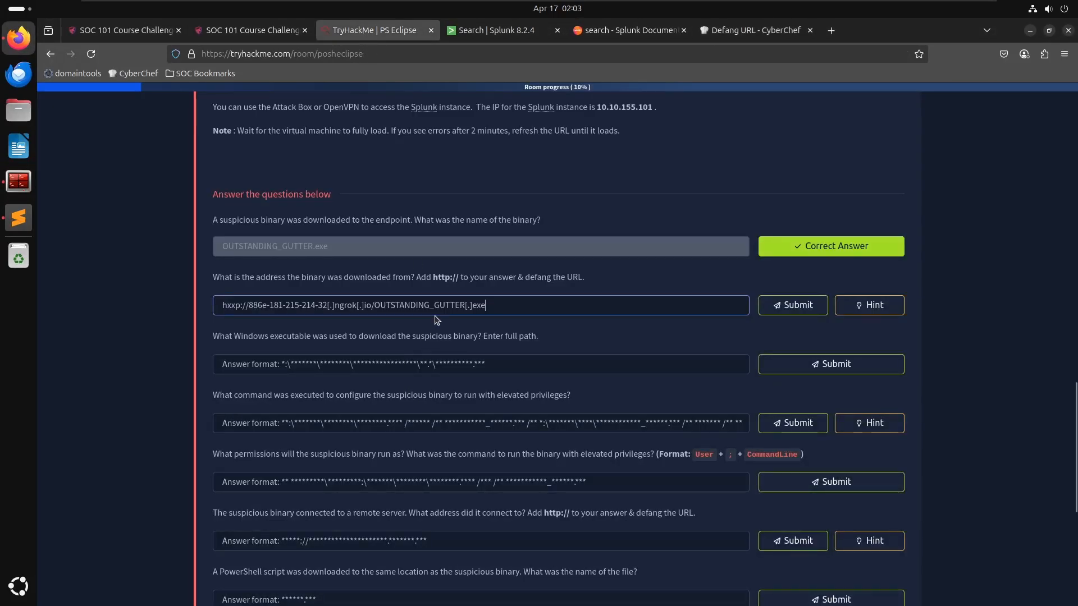
key("Return")
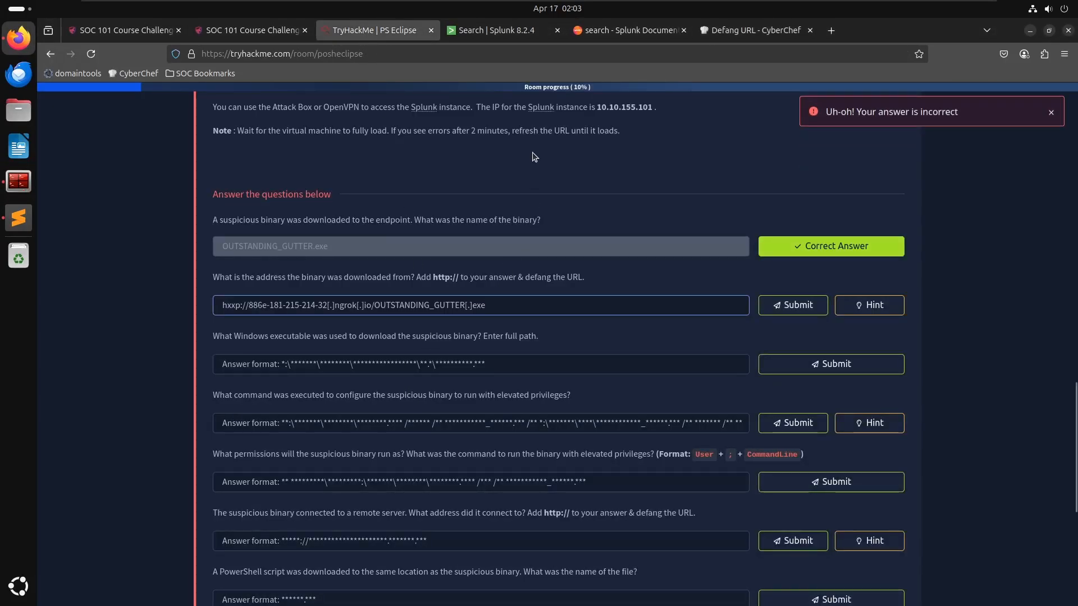
- Delete the last three characters of the download address answer and submit it
left_click(764, 30)
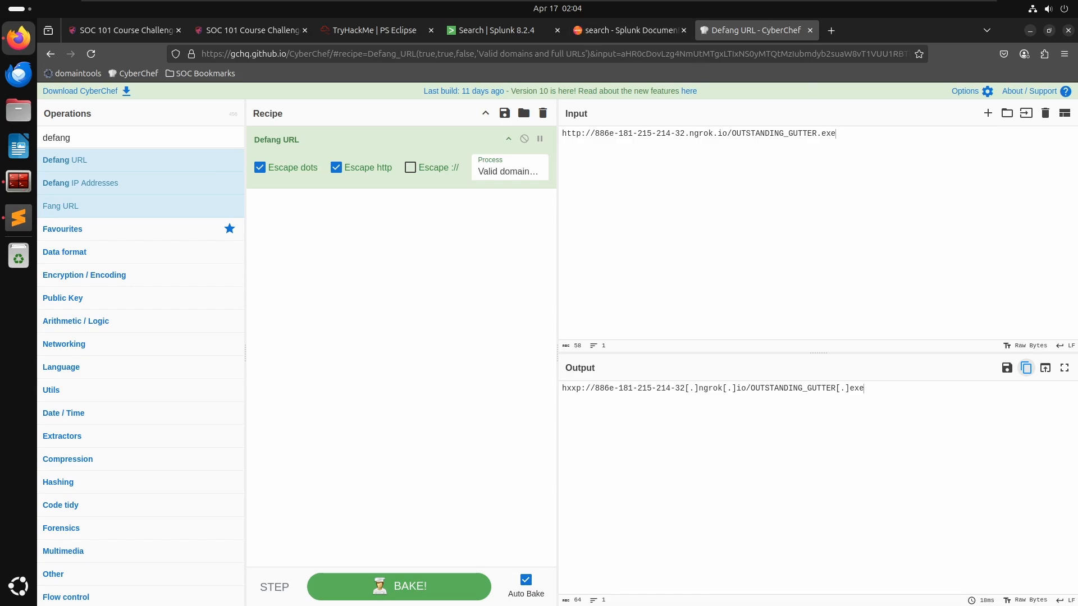
left_click(379, 30)
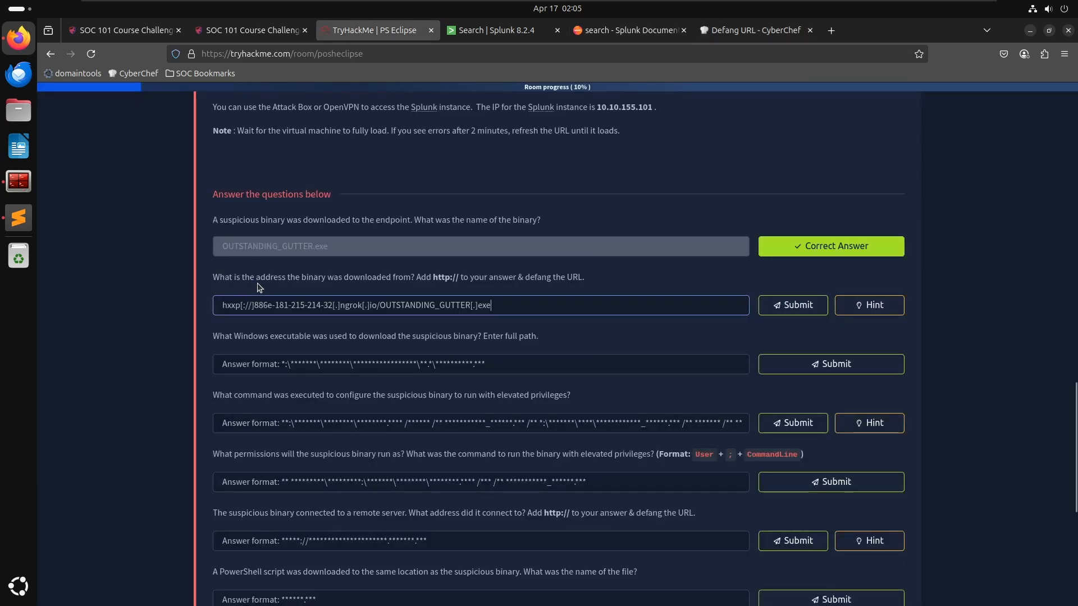
left_click_drag(256, 277, 339, 283)
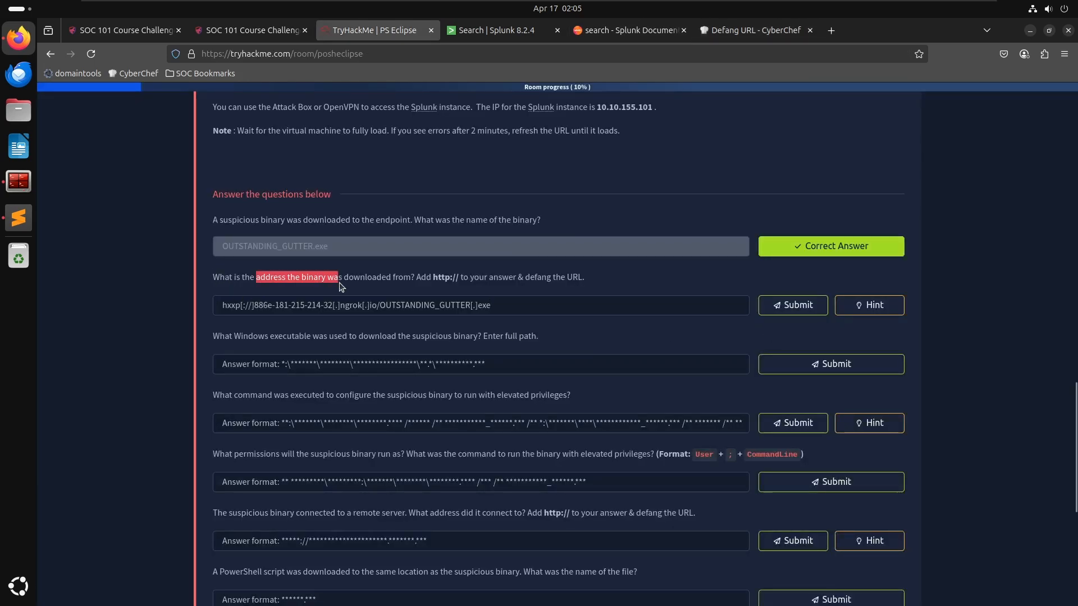
left_click(509, 311)
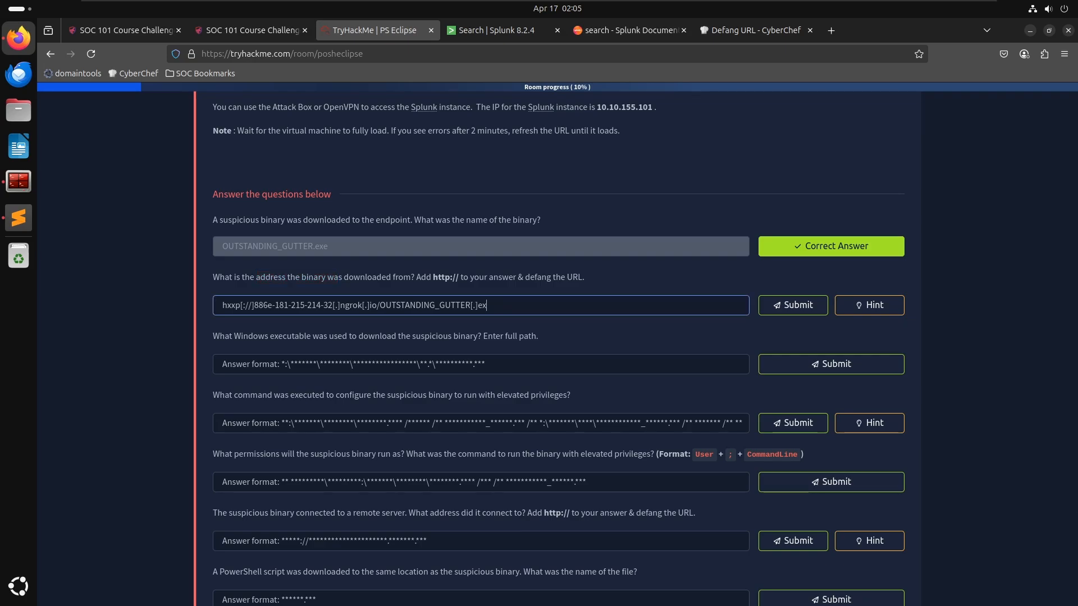
key("BackSpace")
key("BackSpace")
key("BackSpace")
key("BackSpace")
key("BackSpace")
key("BackSpace")
key("BackSpace")
key("BackSpace")
key("BackSpace")
key("BackSpace")
key("BackSpace")
key("BackSpace")
key("BackSpace")
key("BackSpace")
key("BackSpace")
key("BackSpace")
key("BackSpace")
key("BackSpace")
key("BackSpace")
key("BackSpace")
key("Return")
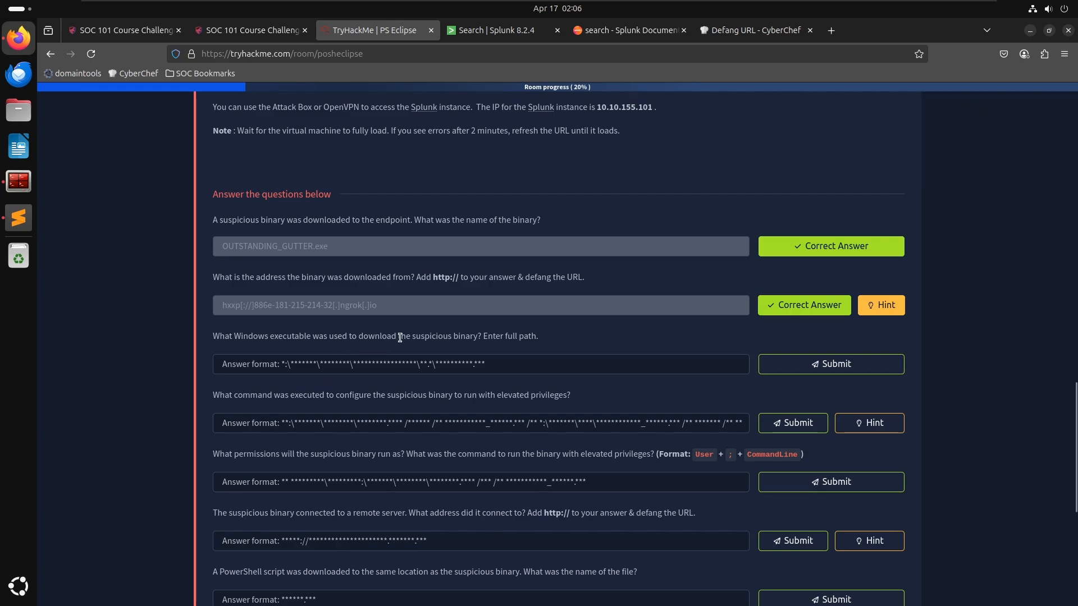
- Select the accepted download address answer and remove the trailing empty line in the notes file
key("alt+Tab")
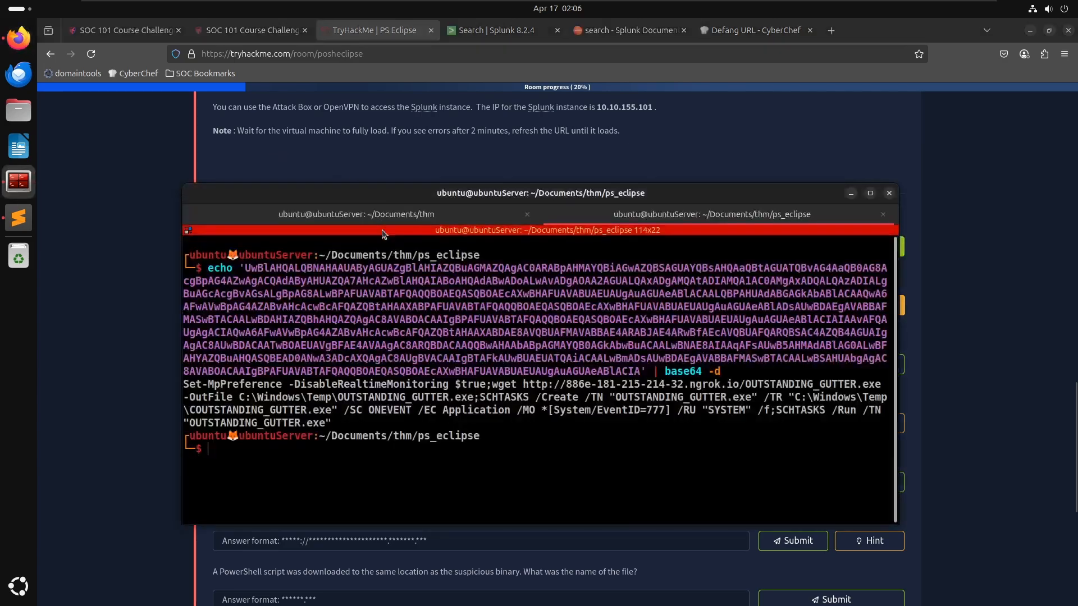
key("alt+Tab")
left_click_drag(382, 304, 217, 308)
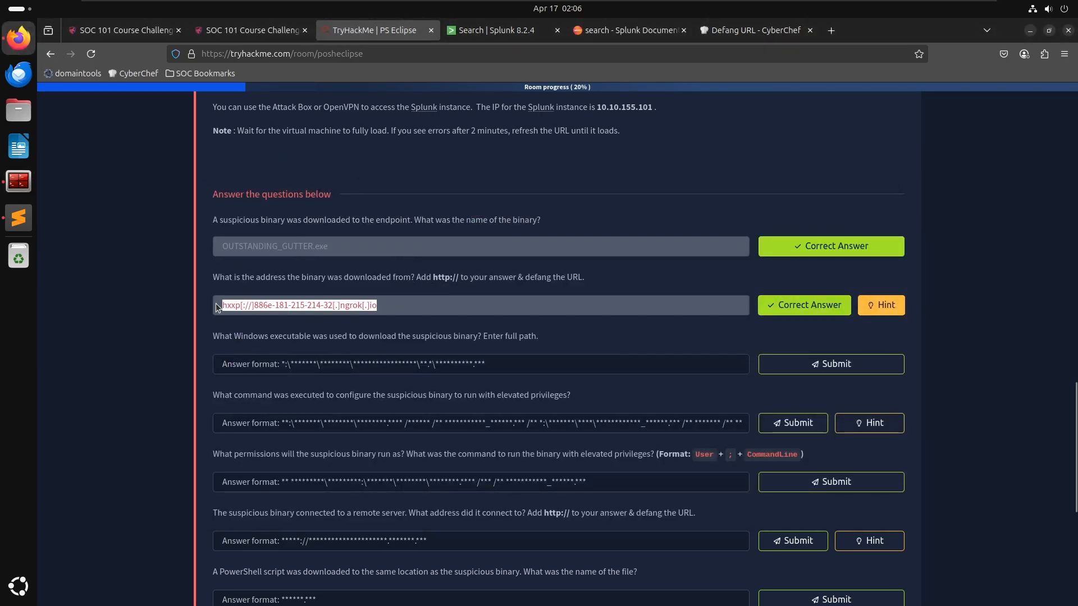
key("alt+Tab")
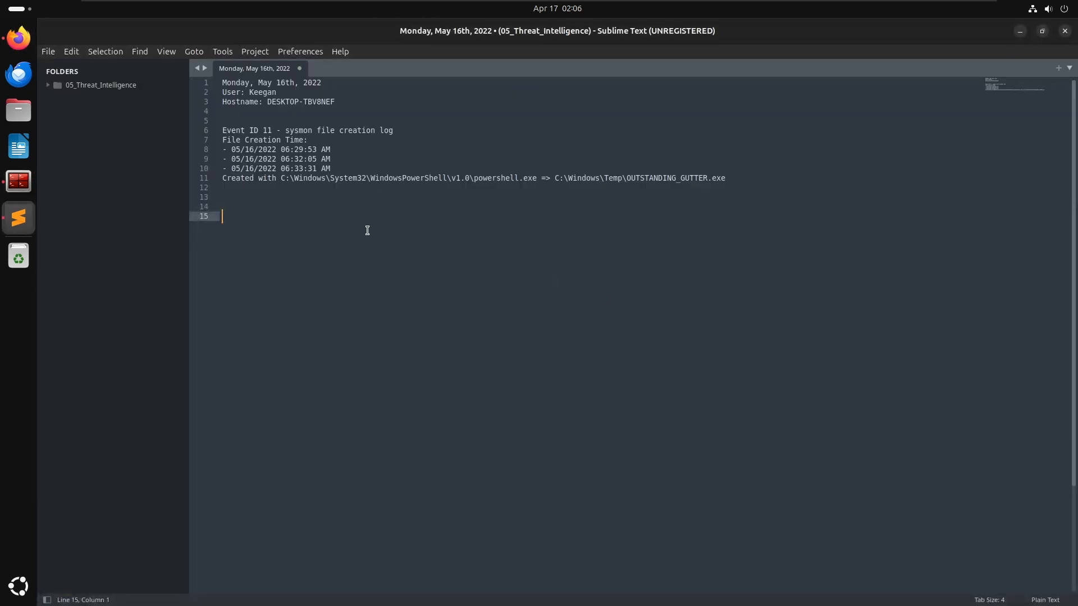
key("BackSpace")
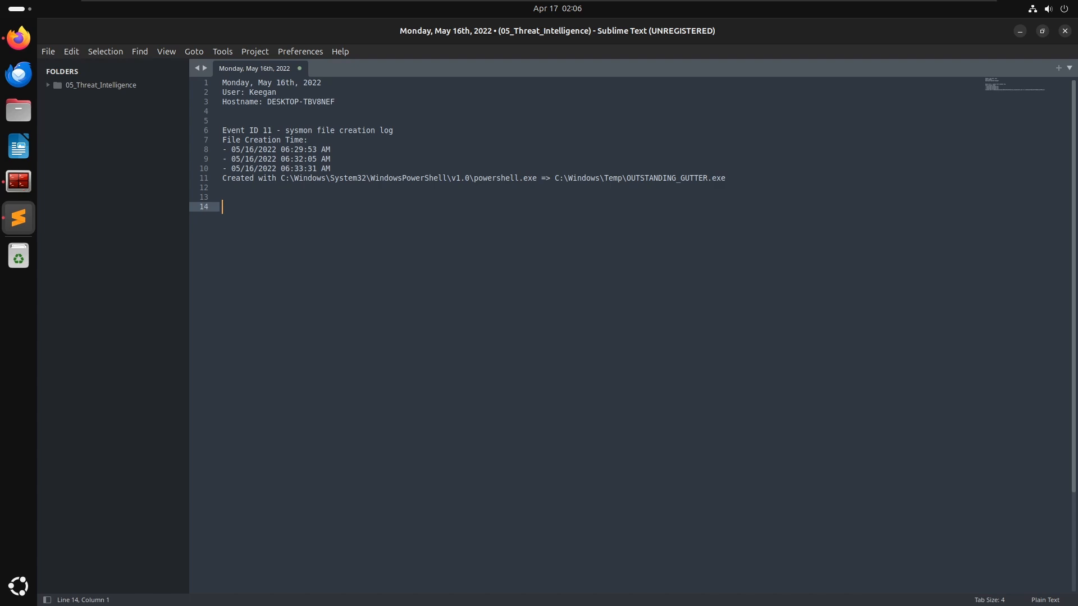
- Paste the defanged URL in the notes and write the line "Powershell was used to download the OUTSTANDING_GUTTER.EXE Binary using wget" before it
key("ctrl+v")
key("Up")
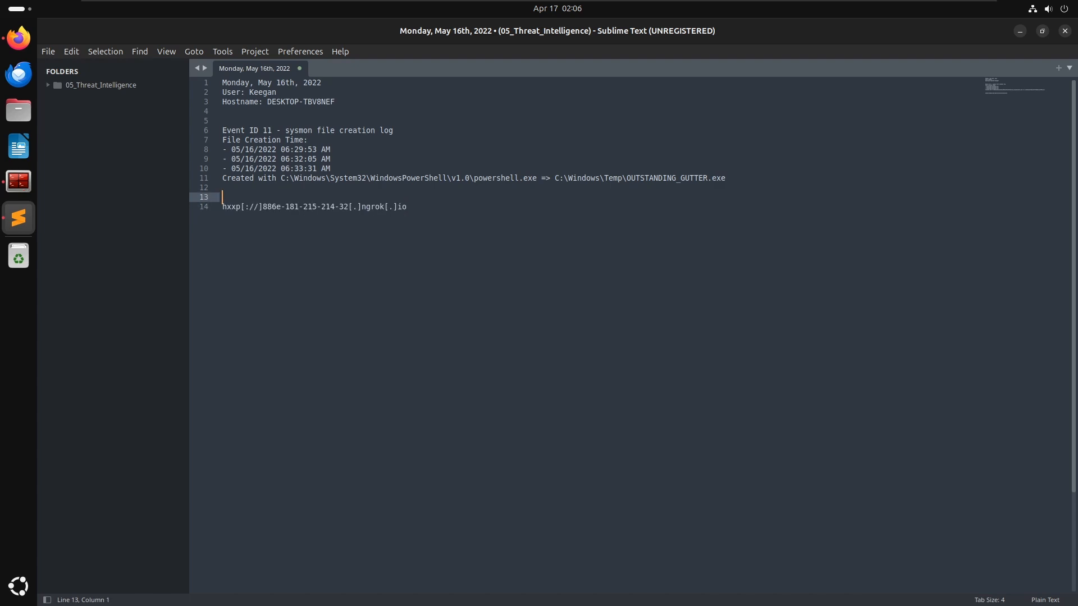
key("Right")
type("Powershell ")
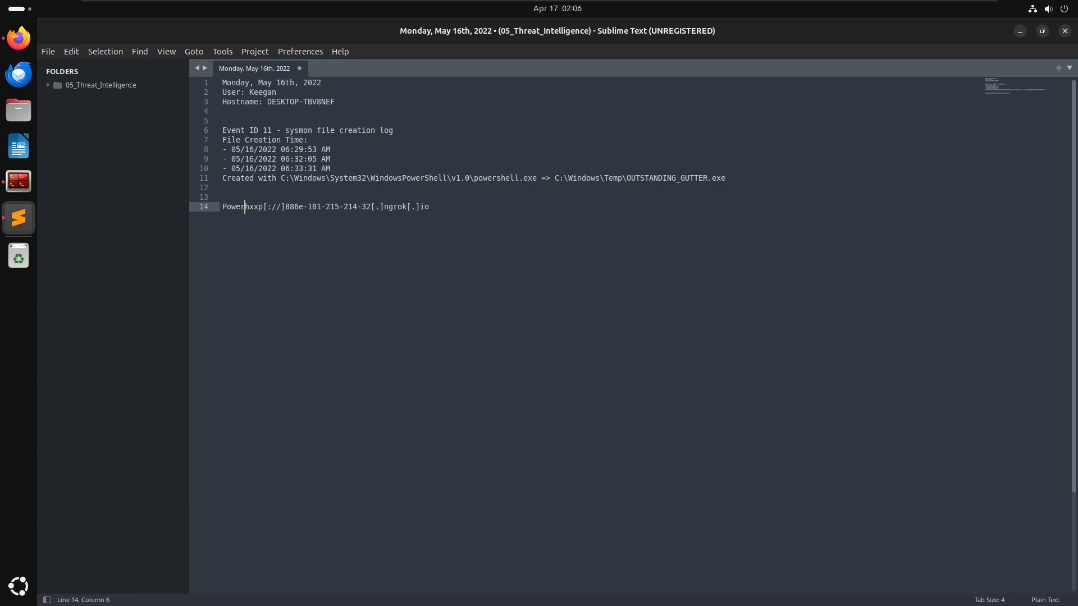
type("was used to")
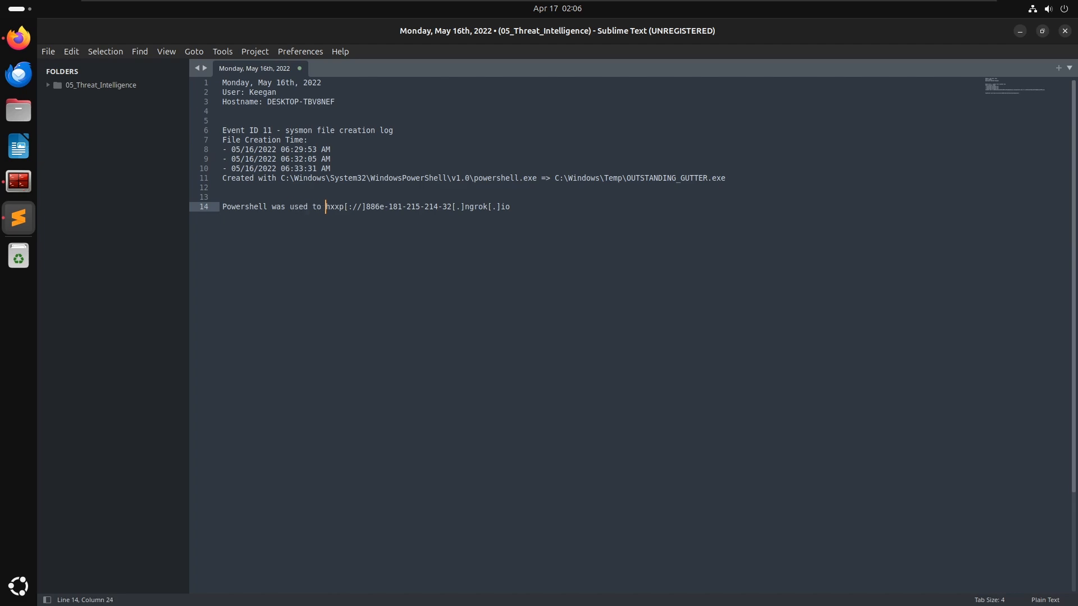
type("download the")
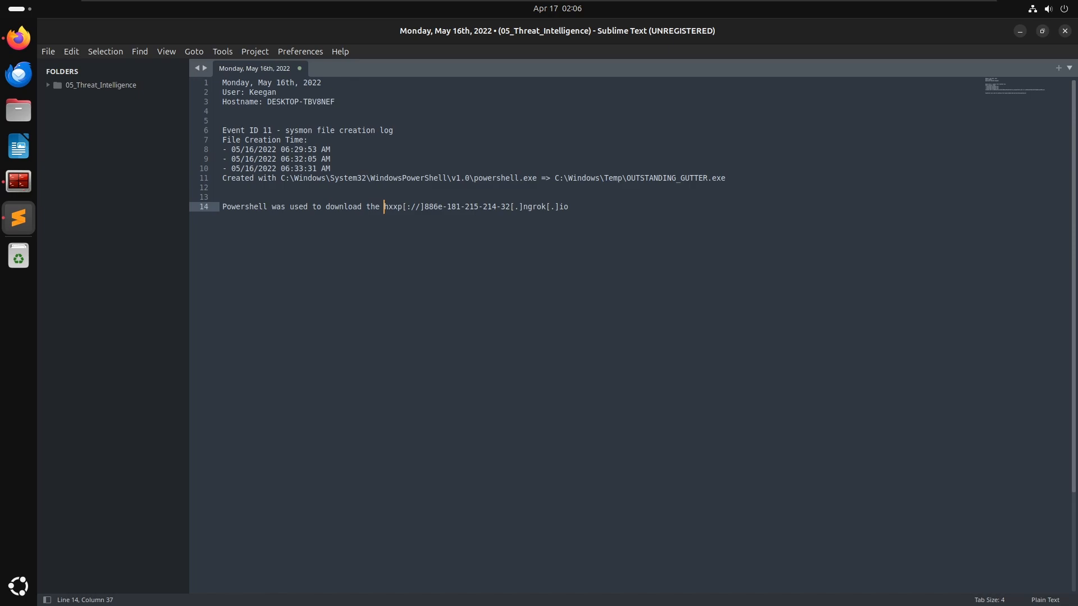
type("OUTSTAND")
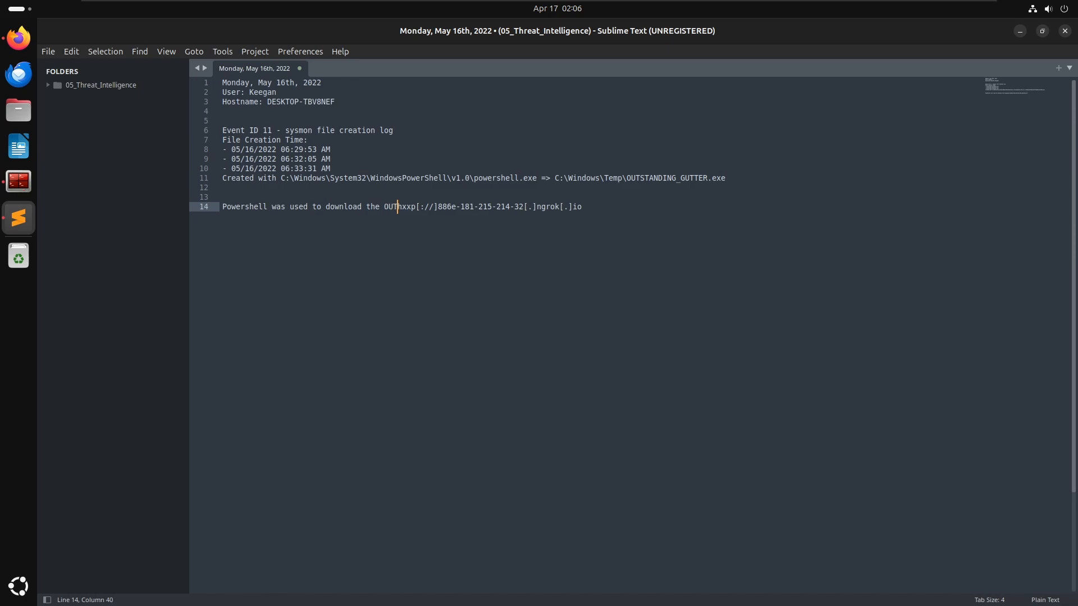
type("ING_GU")
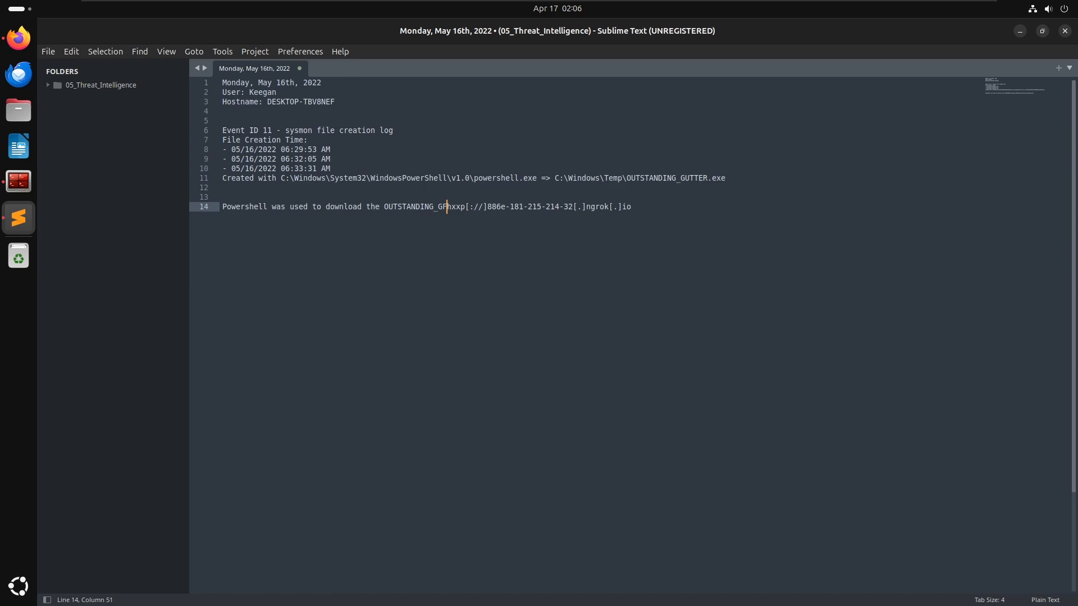
type("TTER.EXE")
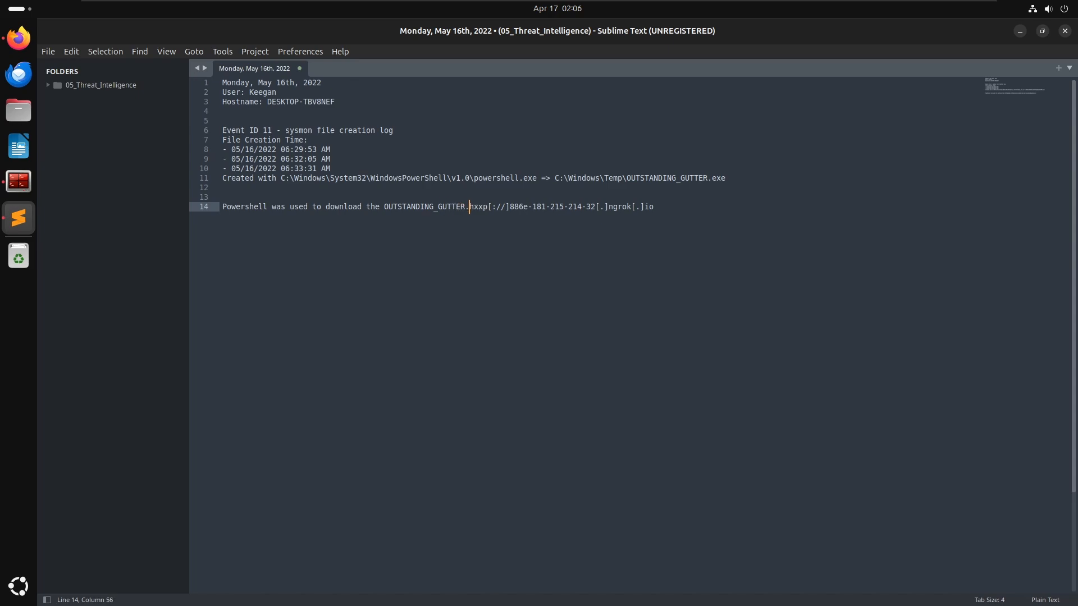
type(" Binary ")
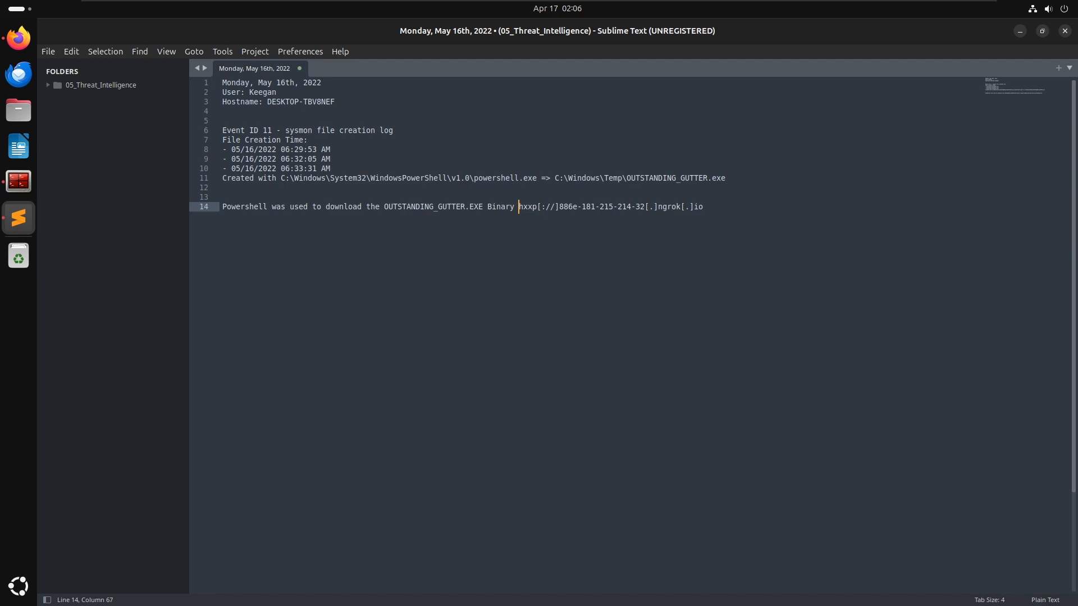
type("using a wget")
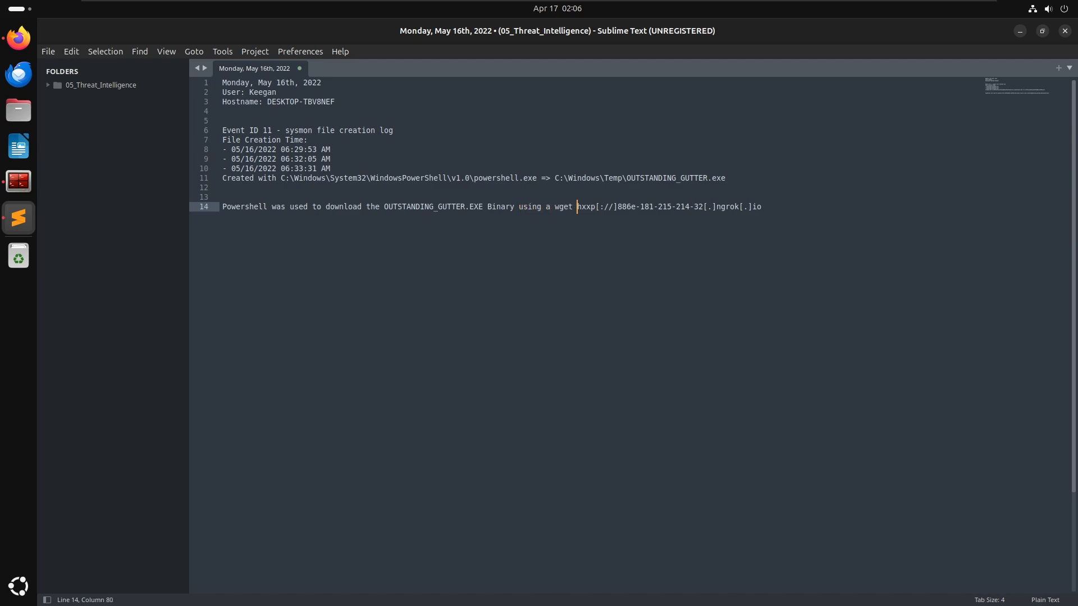
key("BackSpace")
key("BackSpace")
key("BackSpace")
key("BackSpace")
key("BackSpace")
key("BackSpace")
key("BackSpace")
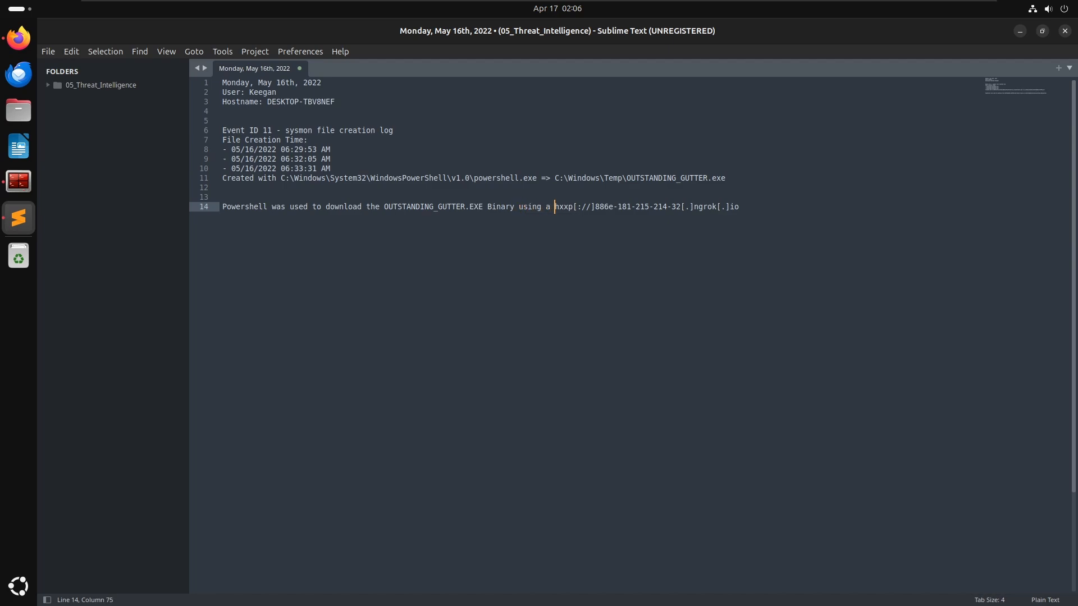
type("wget")
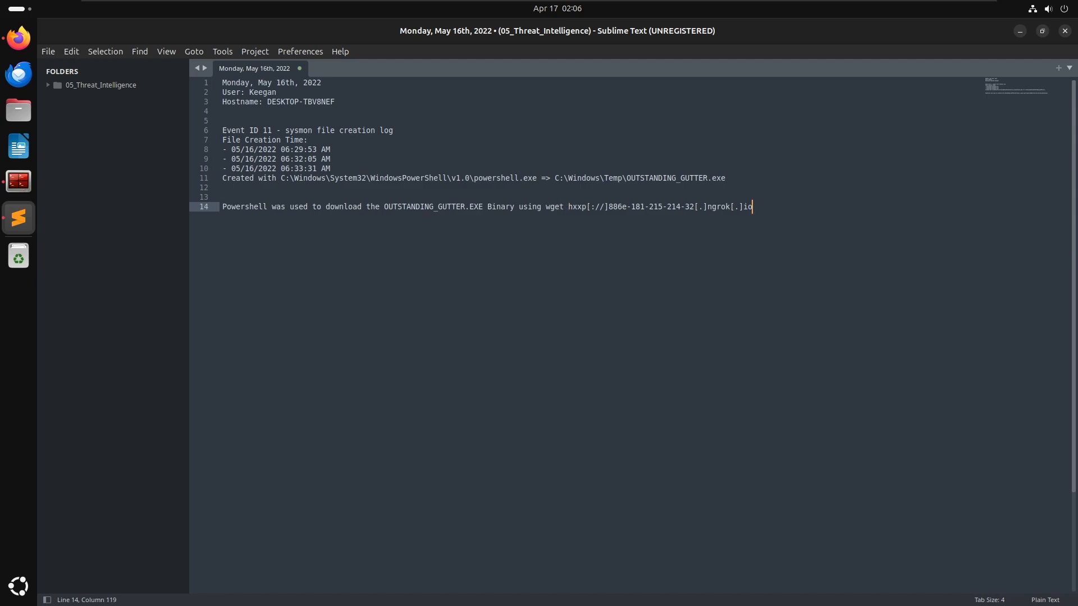
key("Return")
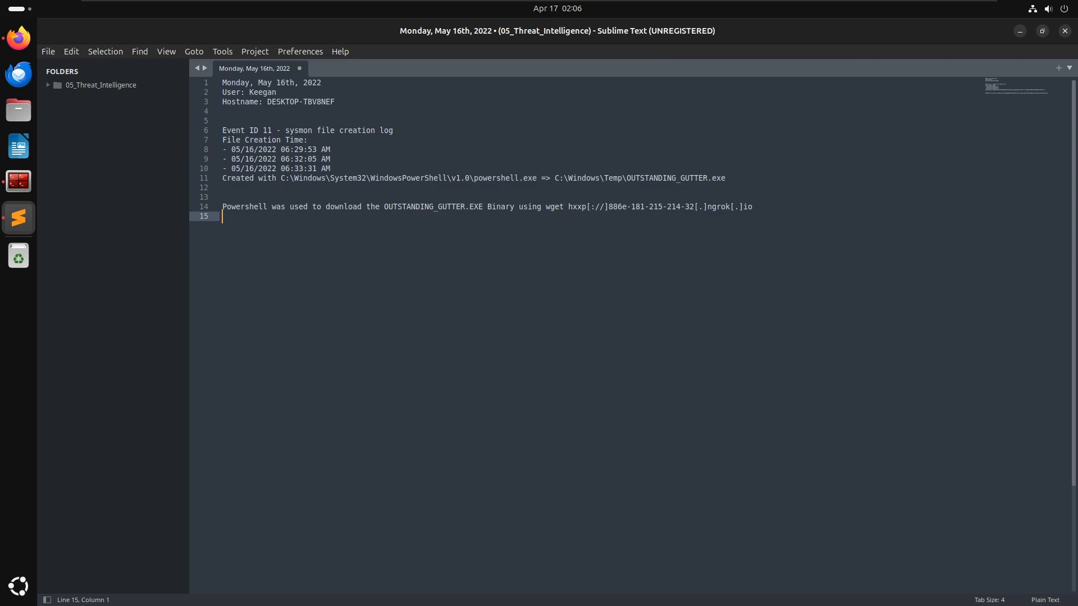
- Copy the powershell.exe path from the notes and submit it as the Windows executable answer
left_click_drag(535, 178, 282, 178)
key("ctrl+c")
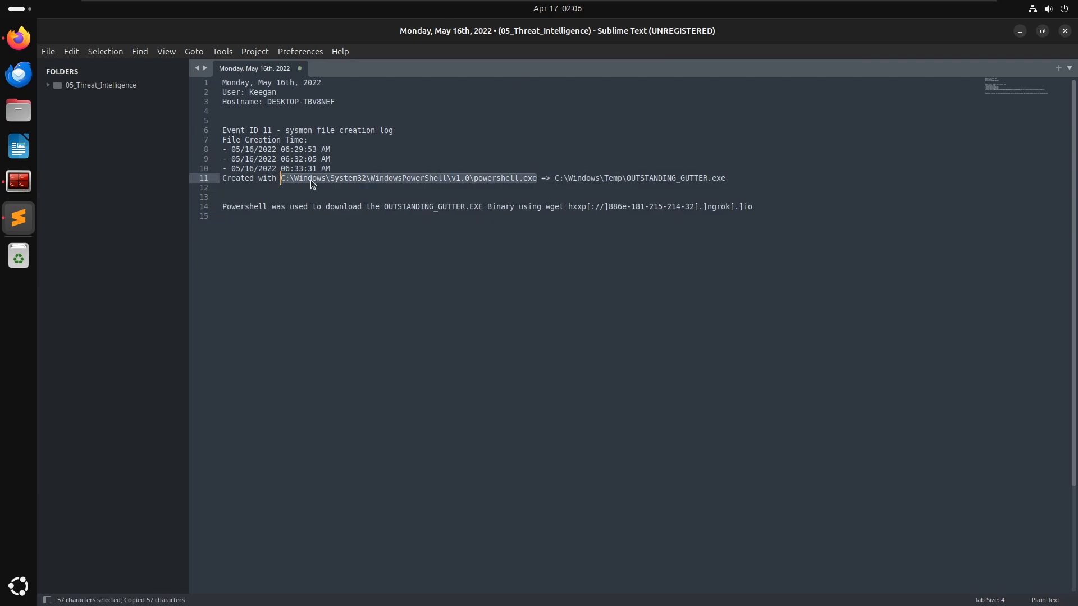
key("alt+Tab")
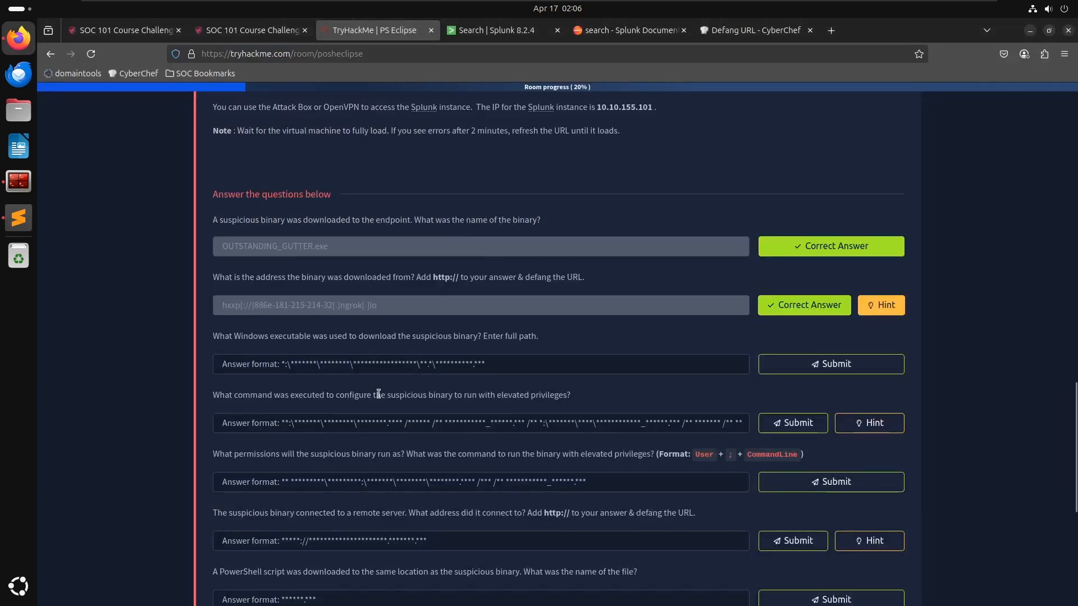
left_click(420, 364)
key("ctrl+v")
key("Return")
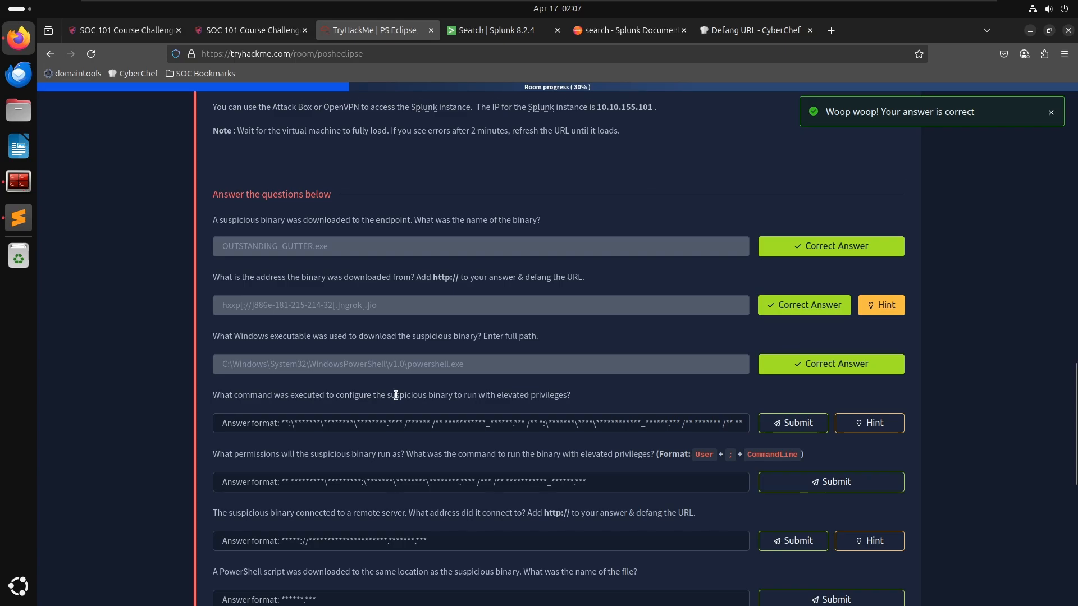
scroll(394, 396, "down", 1)
triple_click(483, 351)
left_click(483, 351)
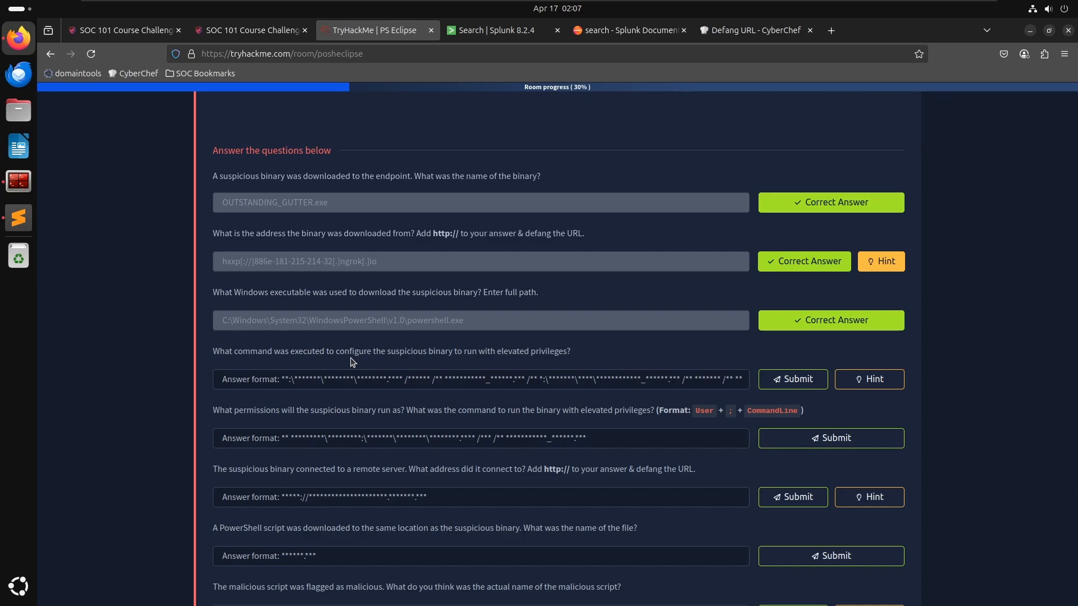
- Copy the decoded Set-MpPreference and SCHTASKS command from the terminal and start a new line in the notes file
key("alt+Tab")
left_click(548, 234)
key("alt+Tab")
key("Tab")
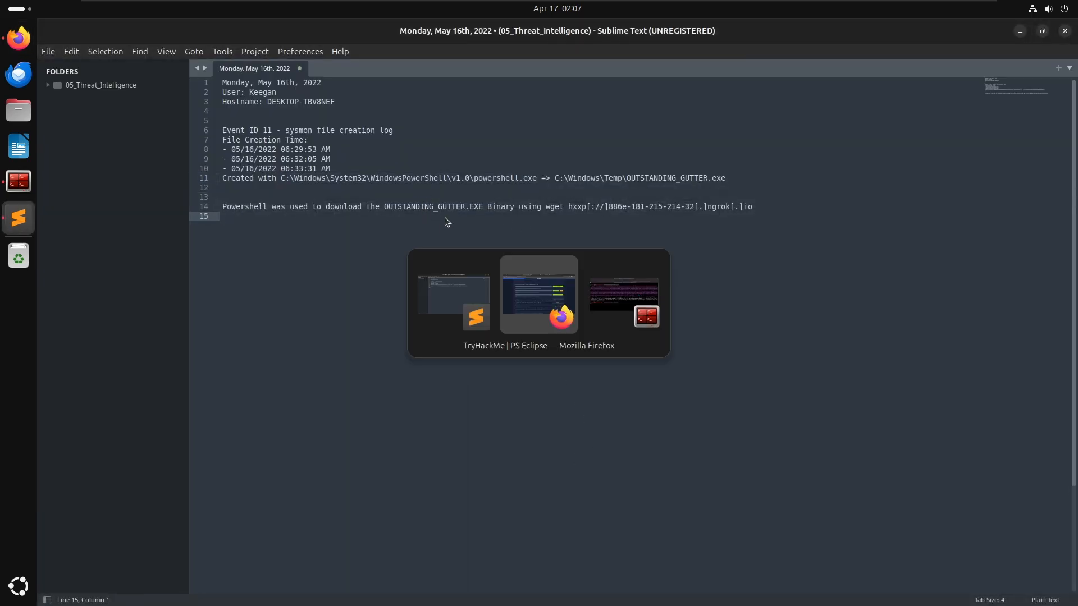
left_click_drag(333, 423, 183, 389)
right_click(182, 384)
left_click(213, 392)
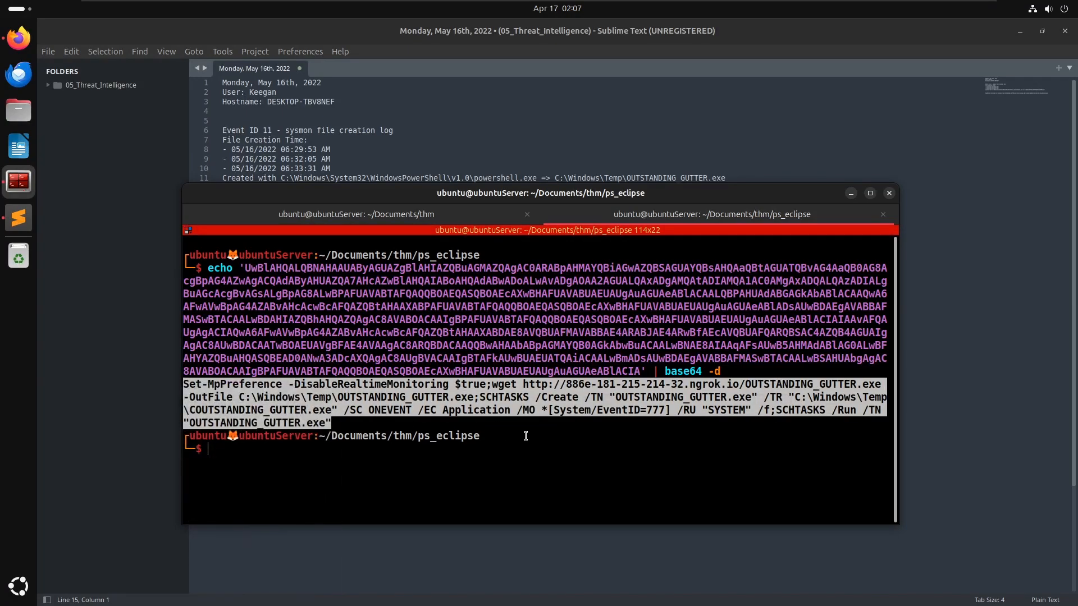
key("alt+Tab")
key("Return")
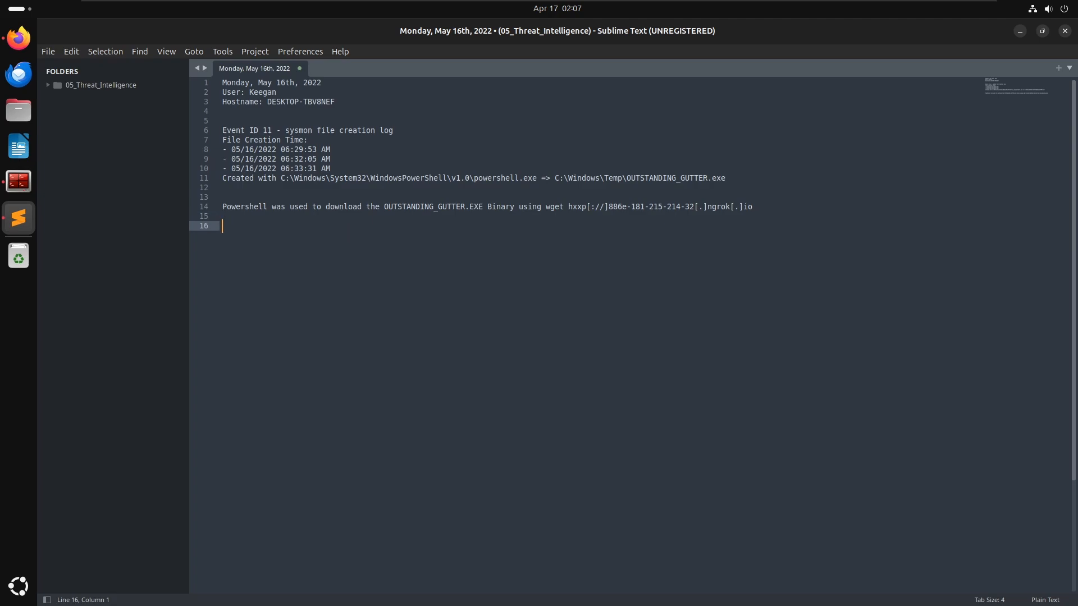
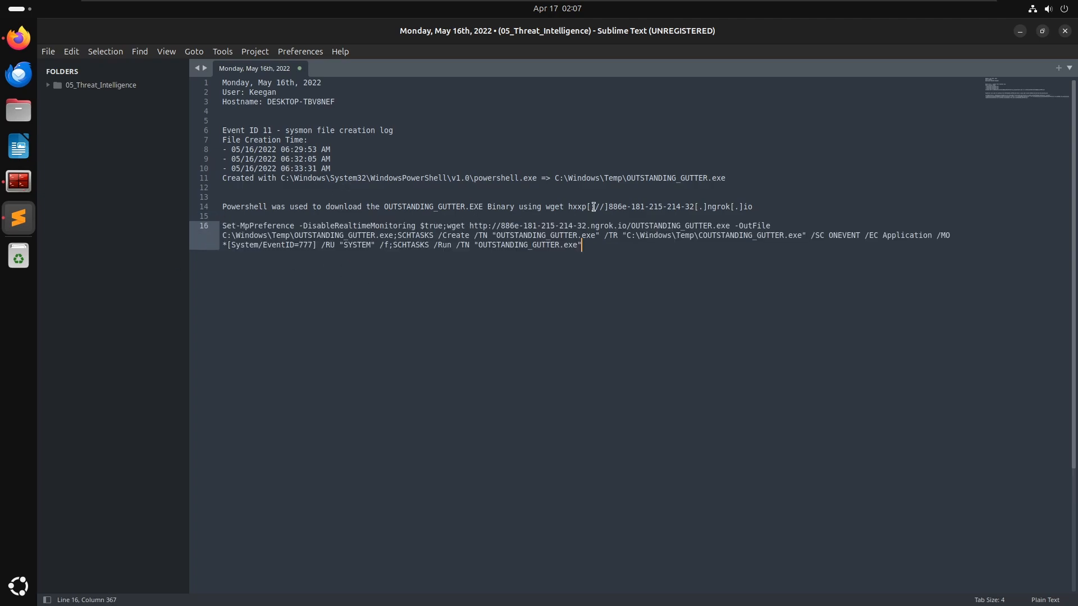
- Copy the defanged download address from the notes and substitute it for the plain URL inside the decoded command line
left_click_drag(755, 206, 562, 199)
key("ctrl+c")
key("Down")
key("Down")
key("Up")
key("Right")
key("Down")
key("Up")
key("ctrl+Right")
key("ctrl+Right")
key("ctrl+Right")
key("ctrl+Right")
key("ctrl+Right")
key("ctrl+Right")
key("ctrl+Right")
key("ctrl+Right")
key("Left")
key("Left")
key("Left")
key("Left")
key("Left")
key("ctrl+shift+Right")
key("ctrl+shift+Right")
key("ctrl+shift+Right")
key("ctrl+shift+Right")
key("ctrl+shift+Right")
key("ctrl+shift+Right")
key("ctrl+shift+Right")
key("ctrl+shift+Right")
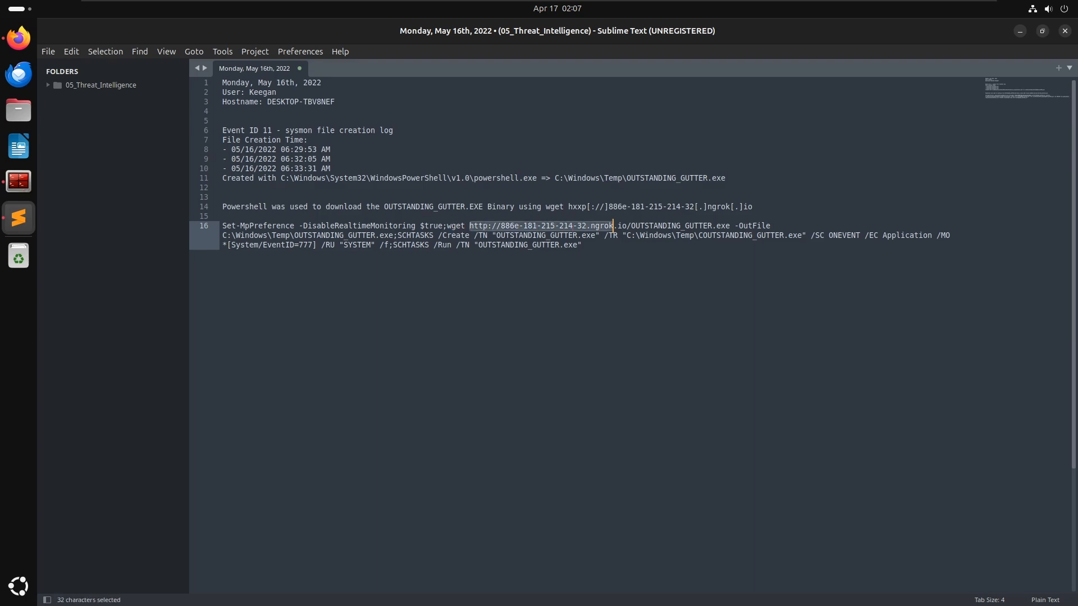
key("Delete")
key("Delete")
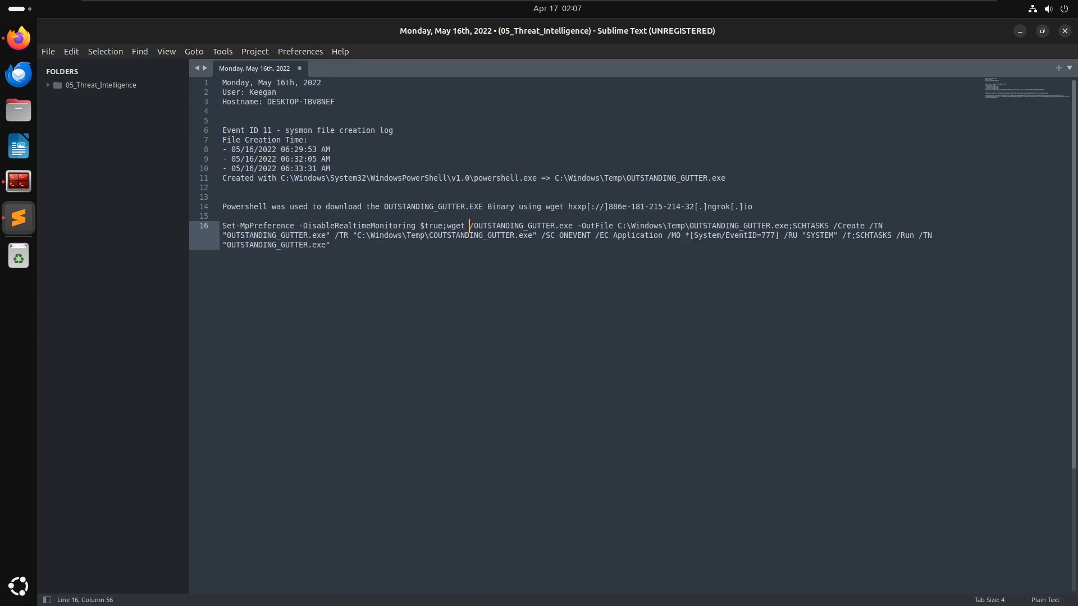
key("ctrl+v")
type("/")
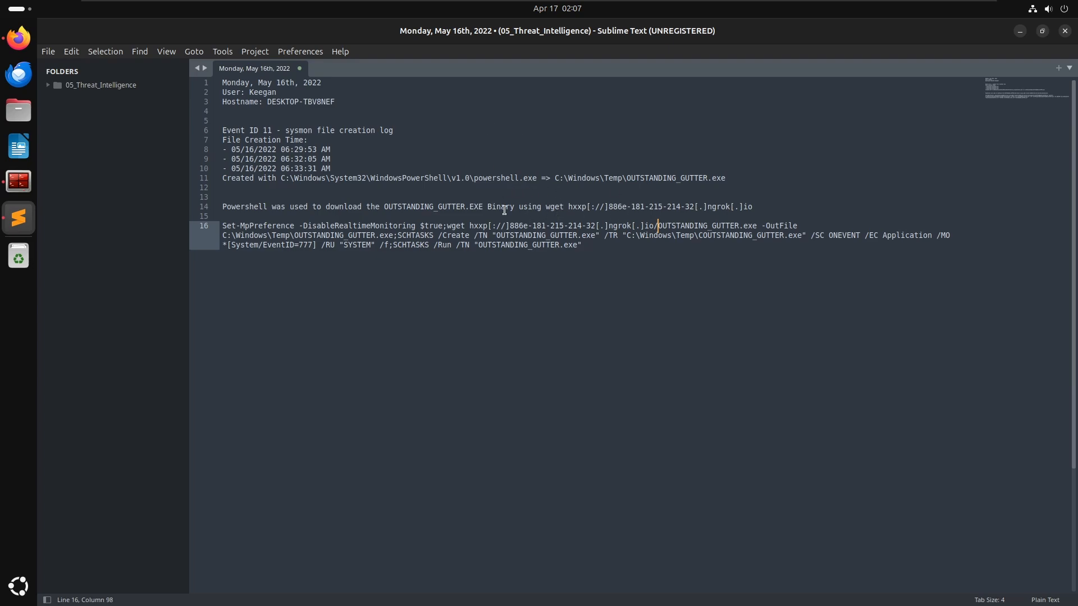
- Copy the SCHTASKS portion of the command from the notes and submit it as the elevated-privileges command answer
left_click(633, 249)
key("alt+Tab")
key("alt+Tab")
key("alt+Tab")
key("alt+Tab")
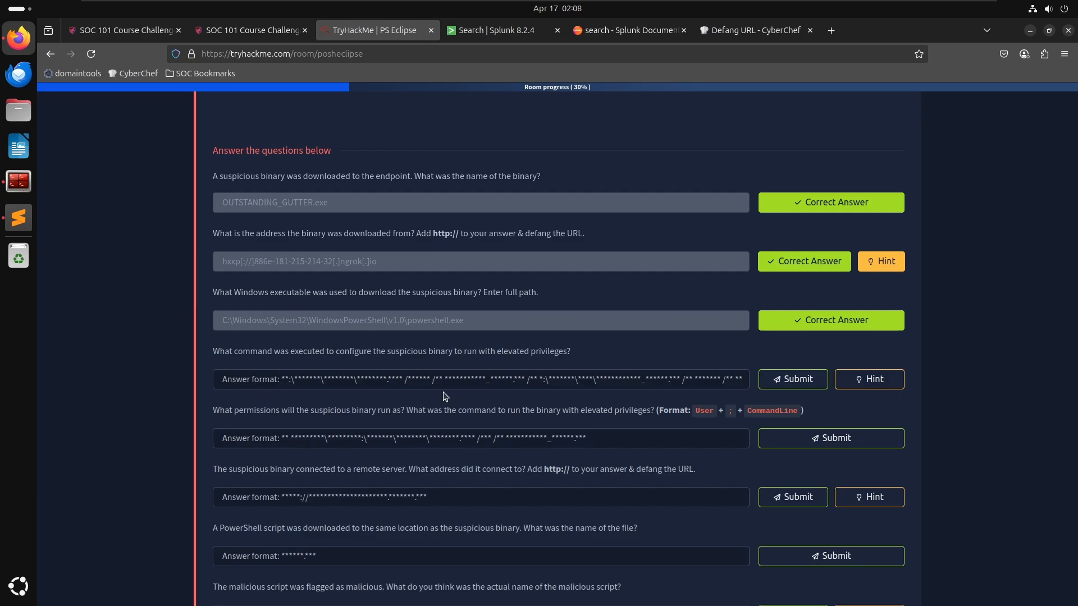
key("alt+Tab")
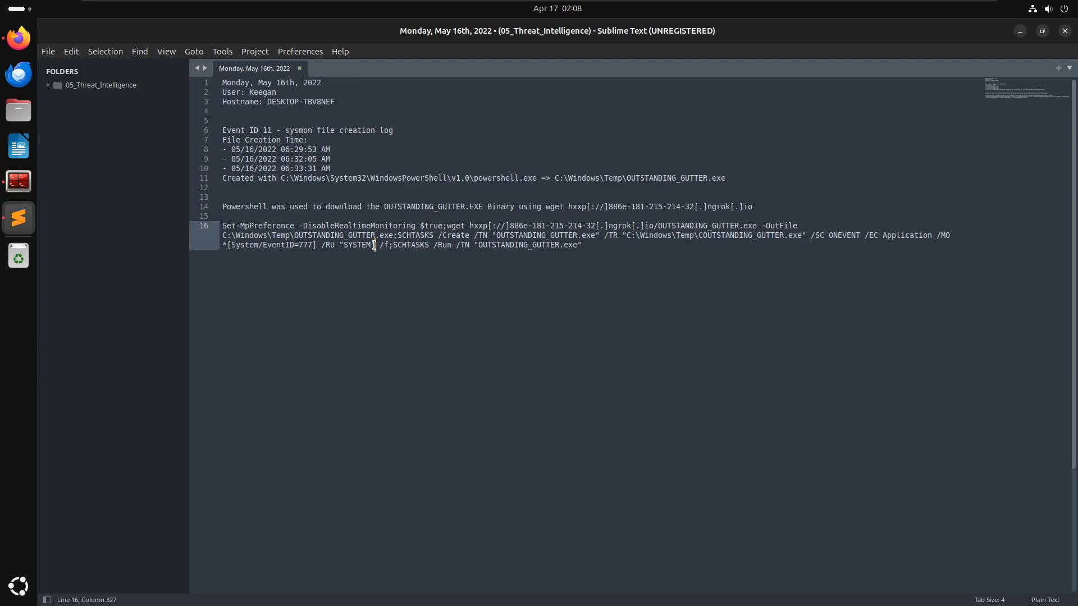
key("alt+Tab")
key("alt+Tab")
key("alt+Tab")
left_click(730, 381)
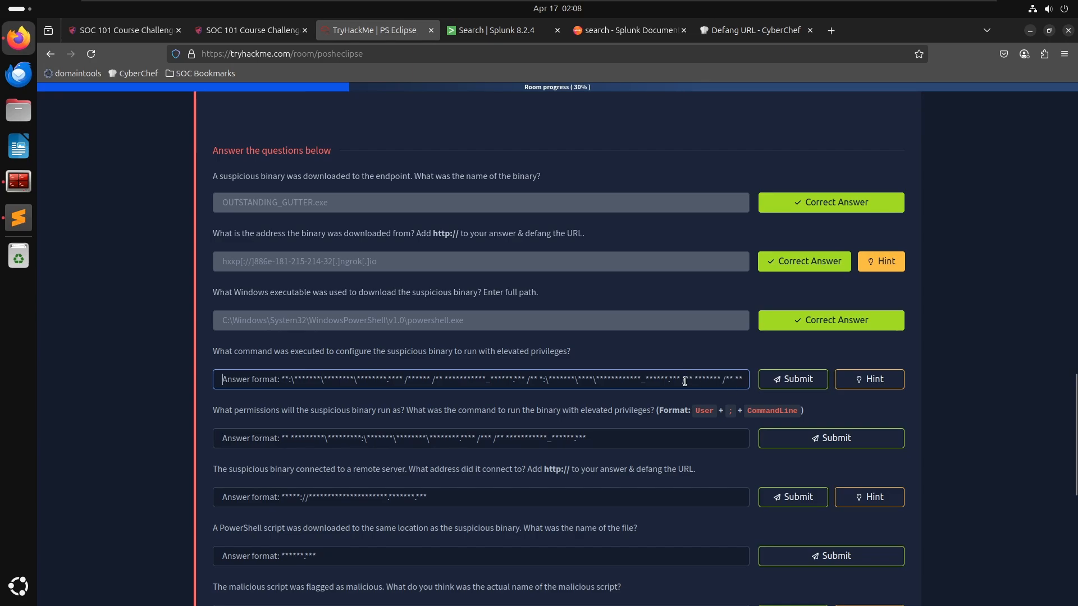
key("alt+Tab")
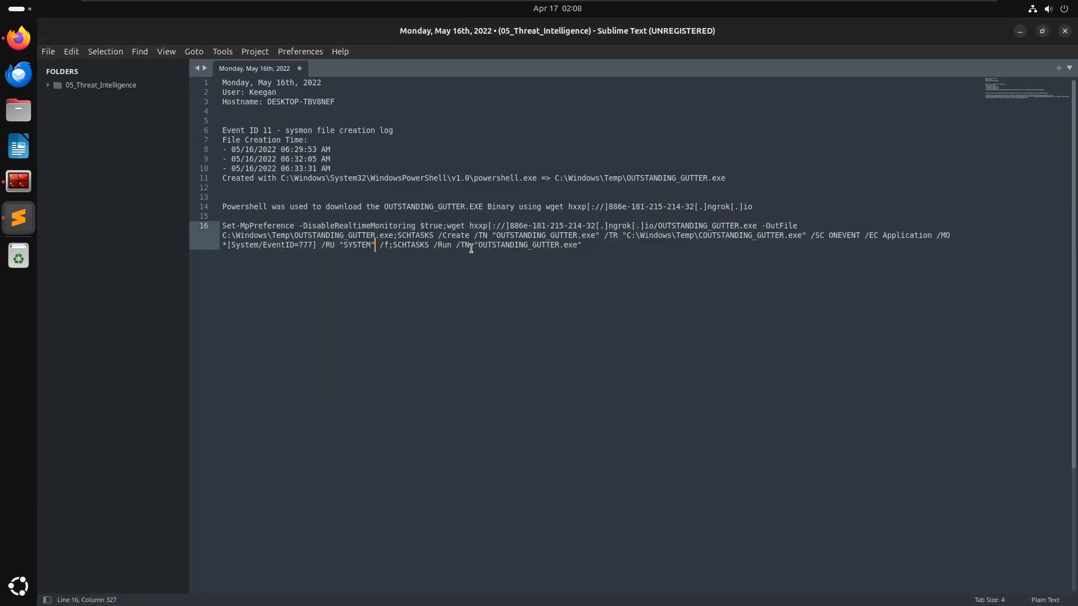
left_click_drag(473, 245, 397, 235)
key("ctrl+c")
key("alt+Tab")
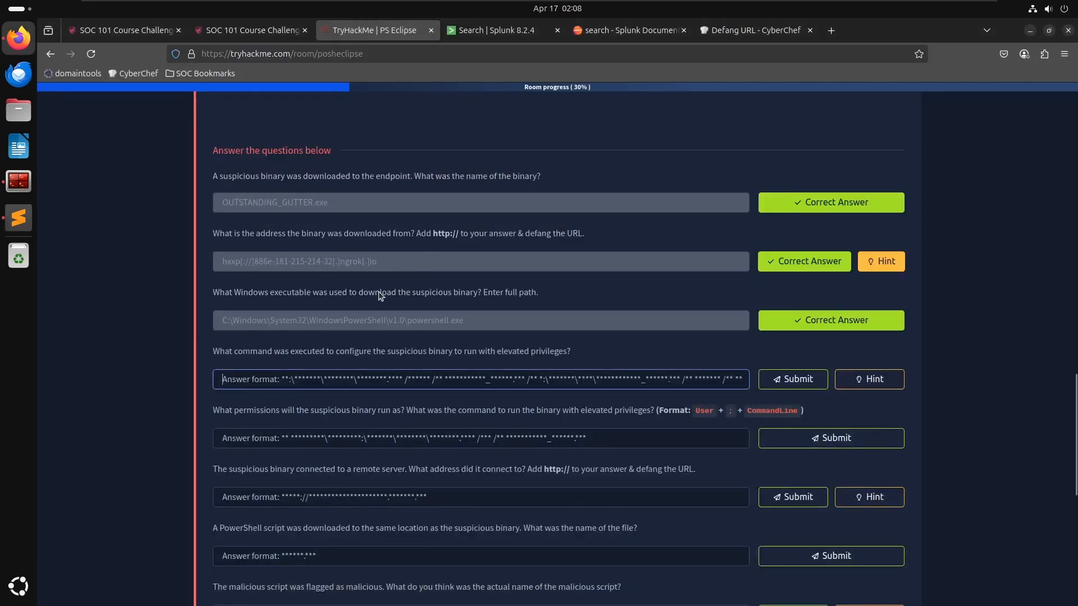
key("ctrl+v")
key("Return")
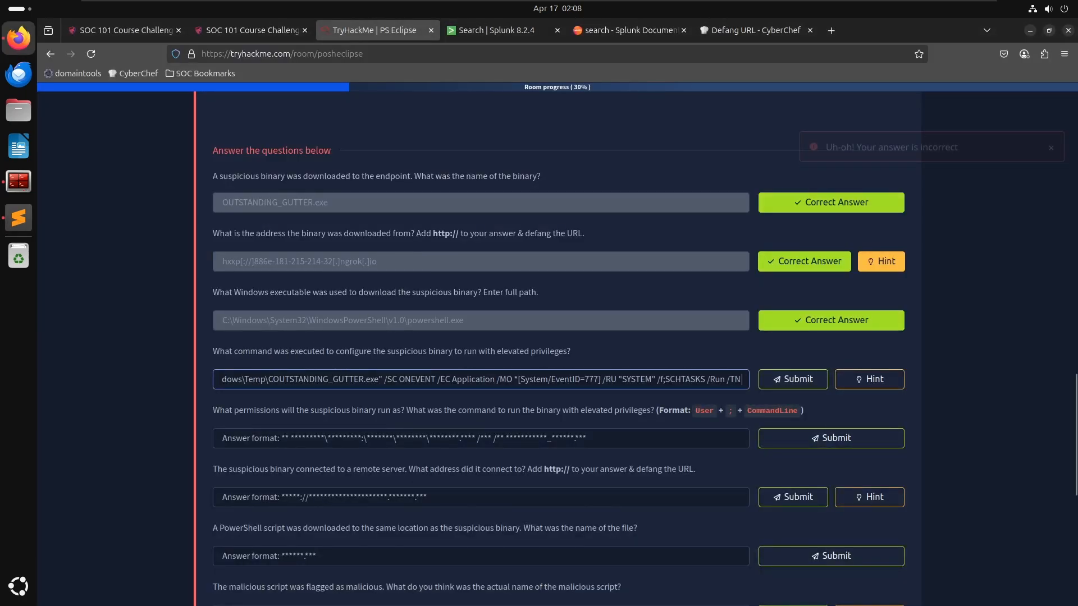
- Trim characters from the end of the elevated-privileges answer and resubmit it several times
key("BackSpace")
key("BackSpace")
key("BackSpace")
key("BackSpace")
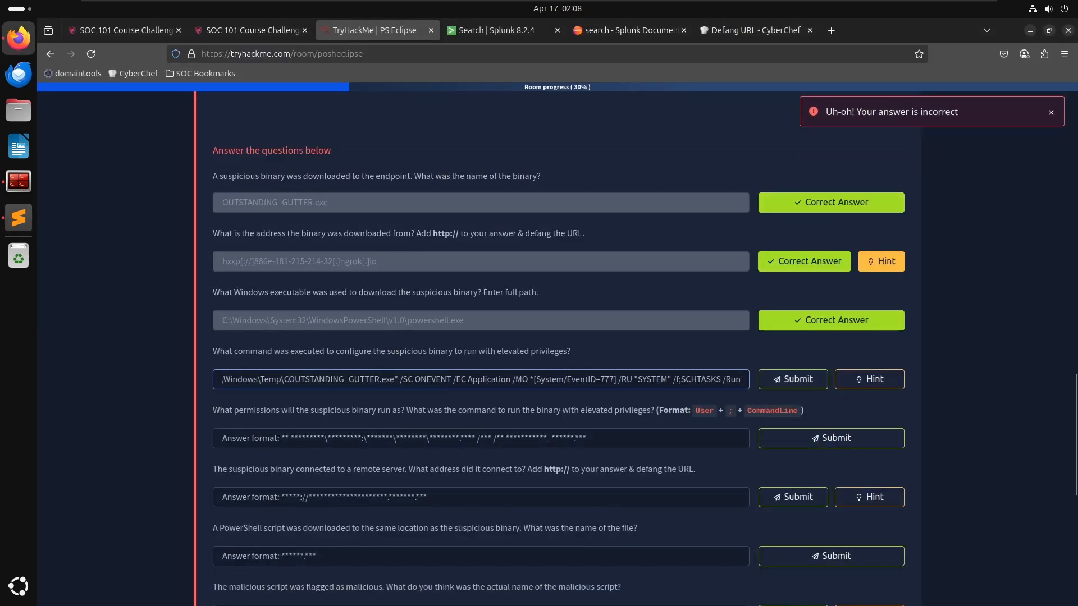
key("BackSpace")
key("BackSpace")
key("BackSpace")
key("BackSpace")
key("BackSpace")
key("Return")
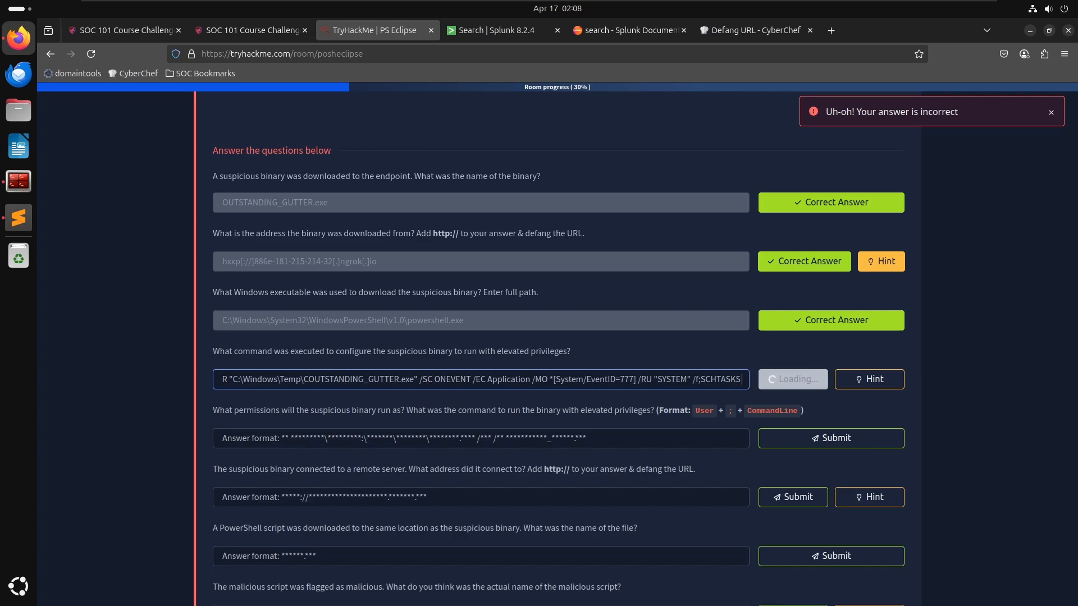
key("BackSpace")
key("BackSpace")
key("BackSpace")
key("BackSpace")
key("BackSpace")
key("BackSpace")
key("BackSpace")
key("BackSpace")
key("BackSpace")
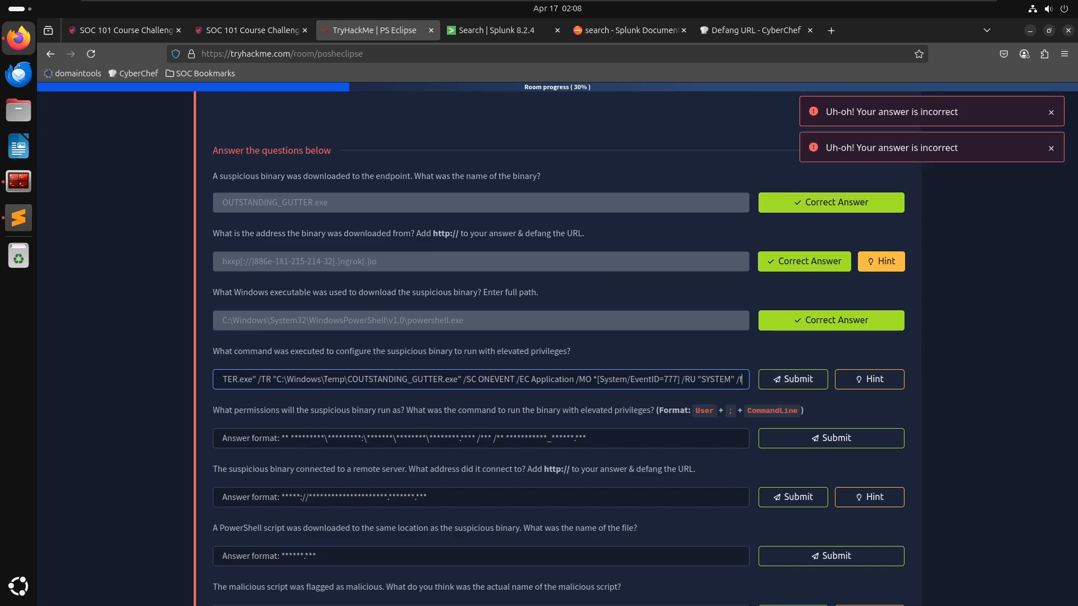
key("Return")
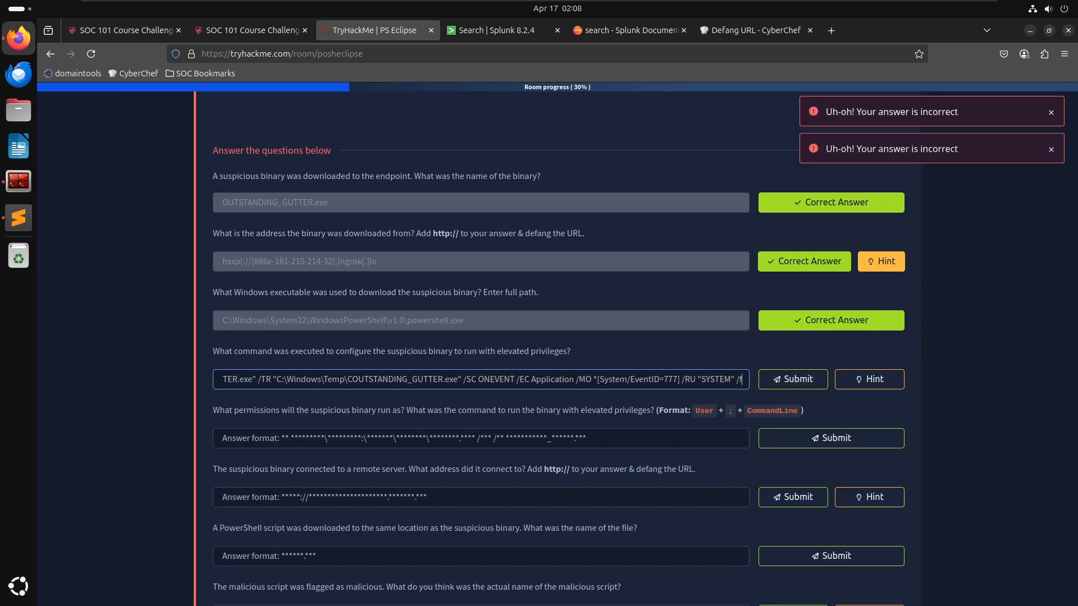
key("alt+Tab")
key("alt+Tab")
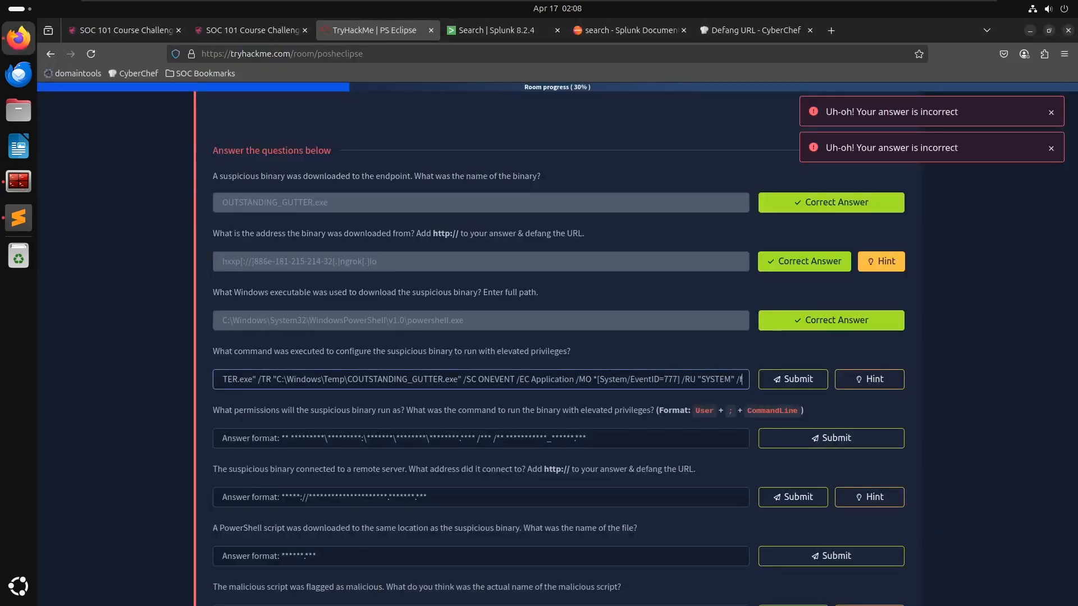
key("Return")
key("Return")
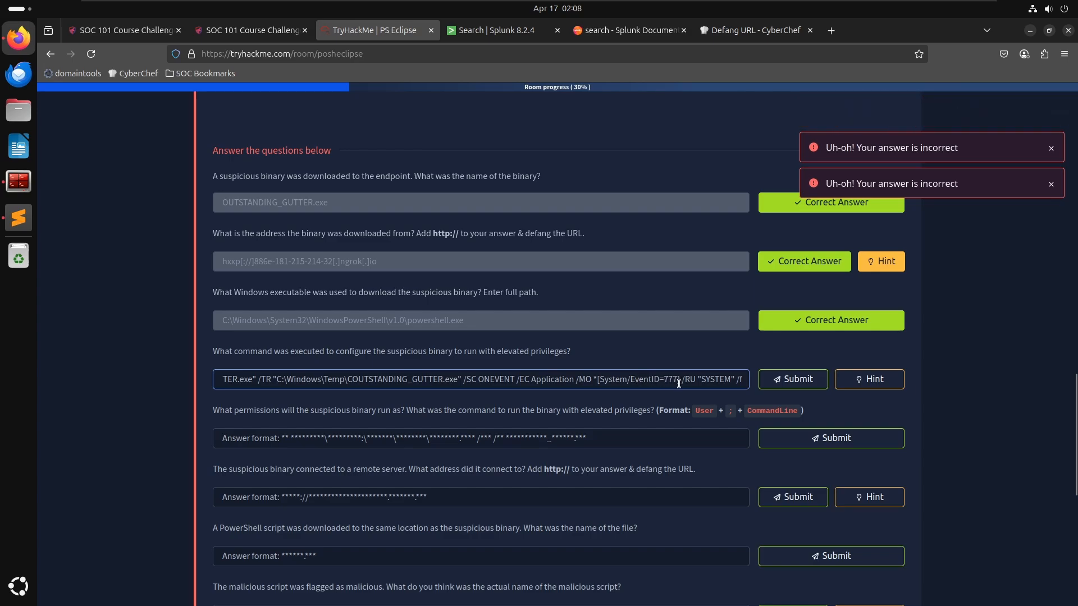
- Open a new browser tab and search Google for "system event id 777"
left_click(754, 28)
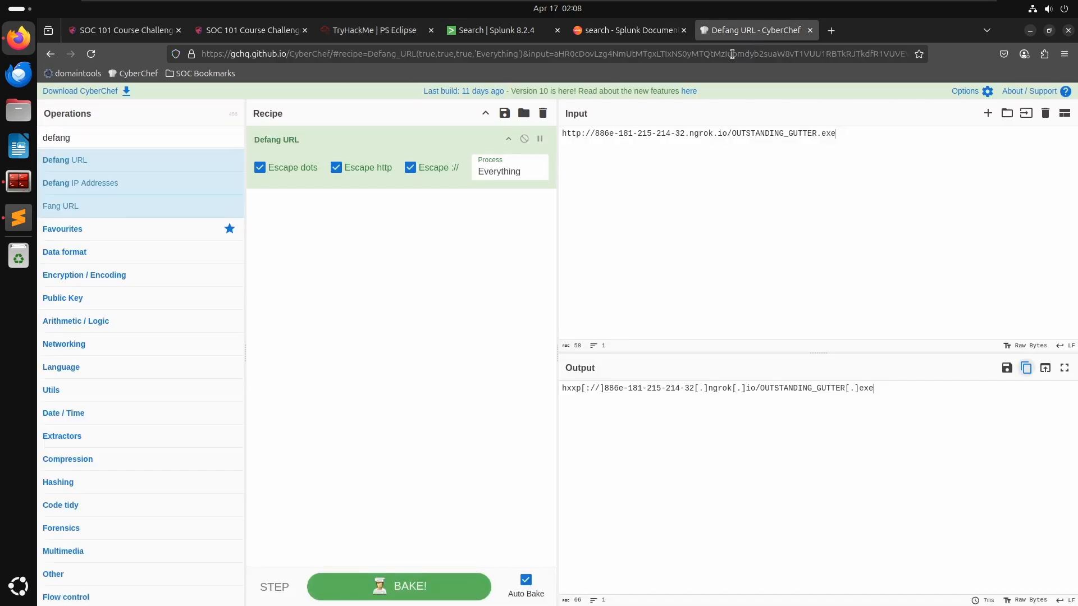
left_click(732, 54)
left_click(668, 32)
left_click(831, 30)
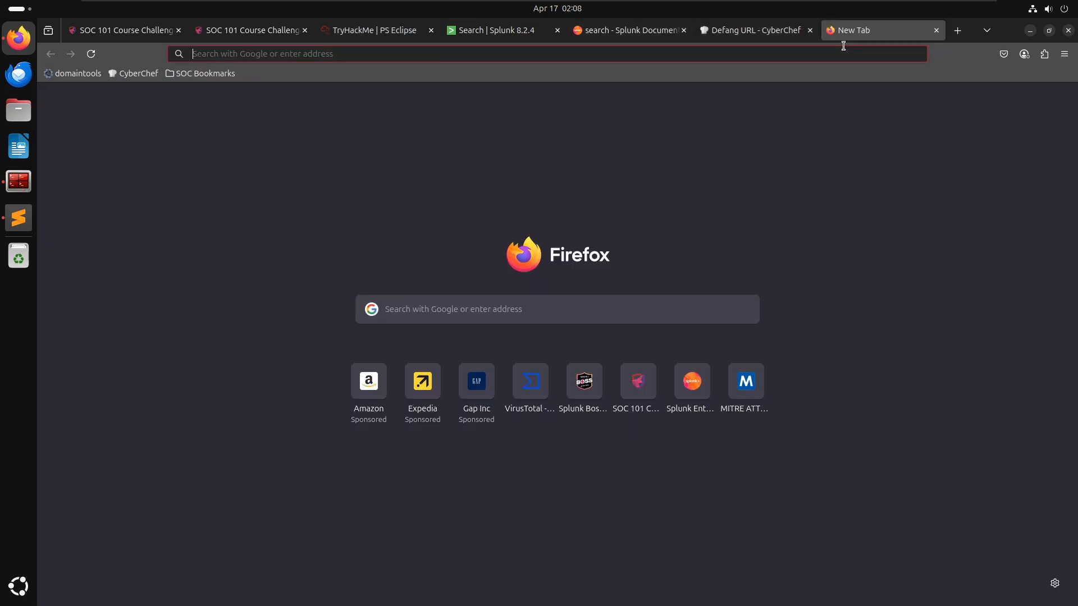
type("systm event")
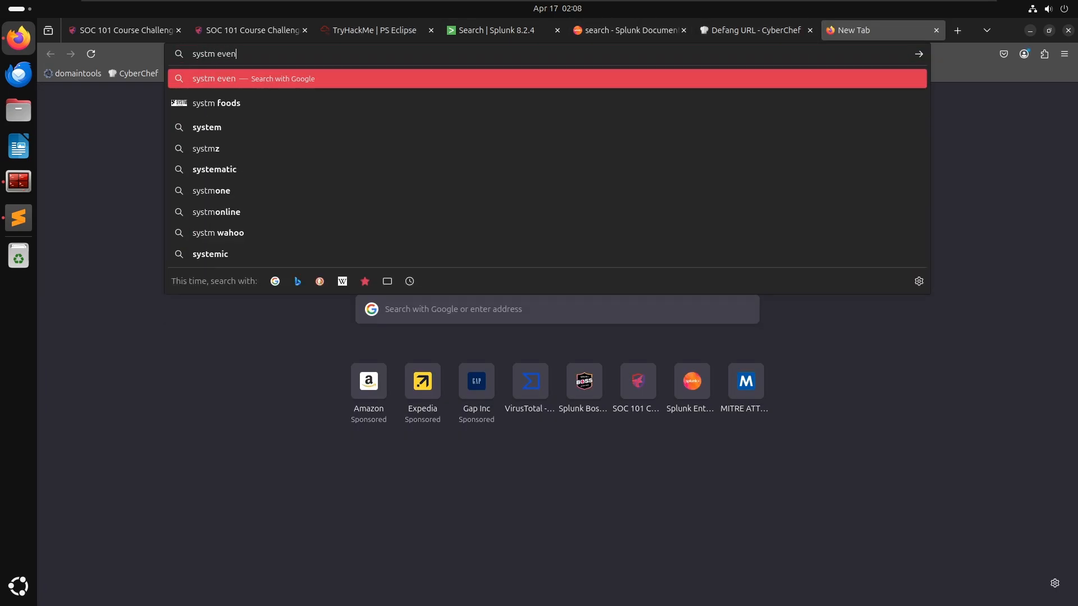
key("BackSpace")
key("BackSpace")
key("BackSpace")
key("BackSpace")
key("BackSpace")
key("BackSpace")
key("BackSpace")
key("BackSpace")
type("em eve")
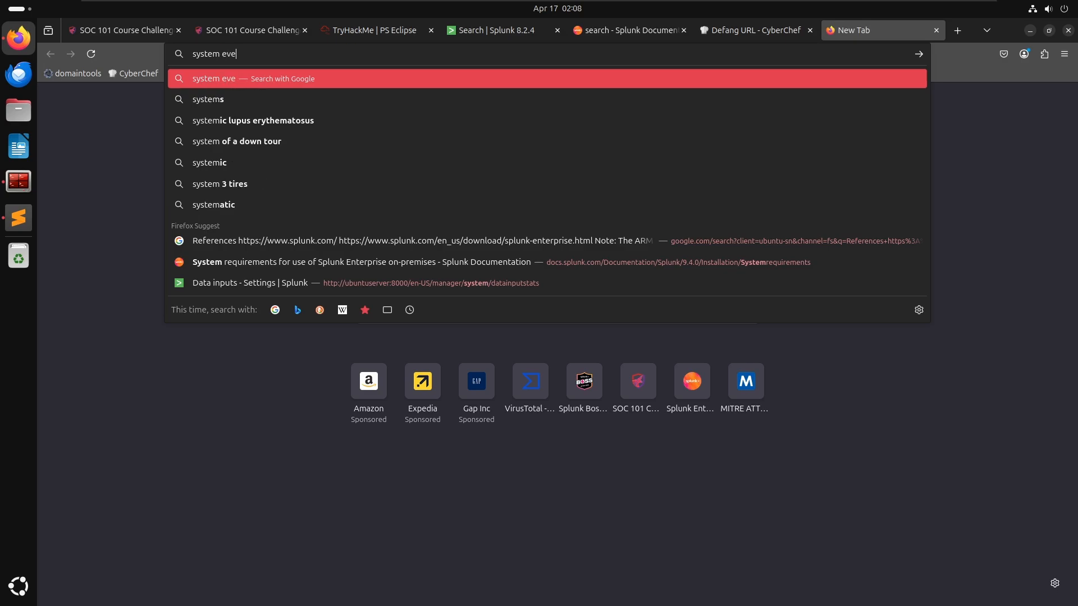
type("nt id 777")
key("Return")
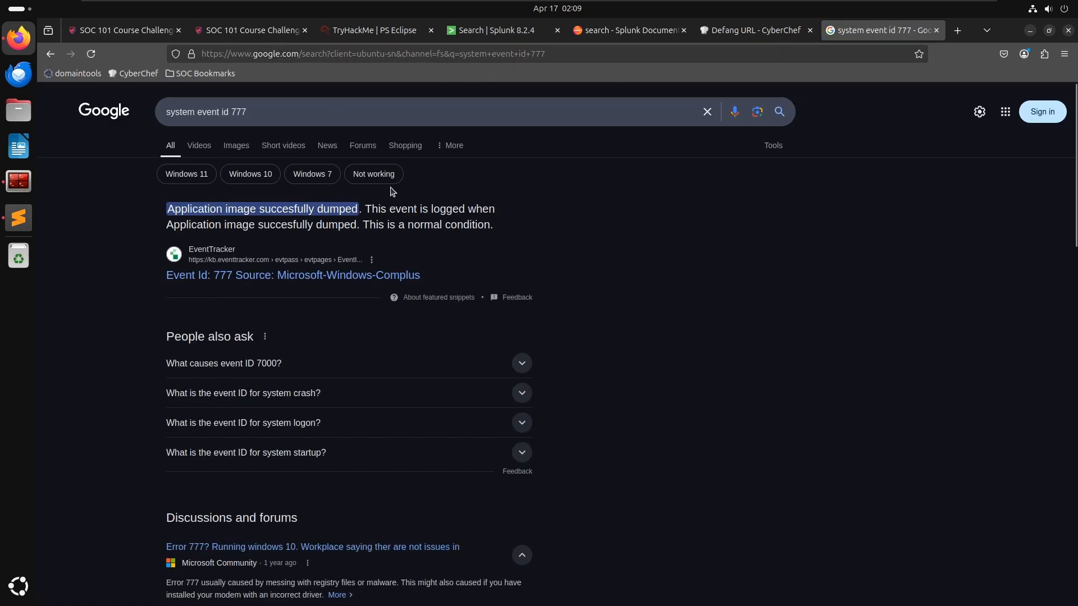
- Read through the search results describing Windows event ID 777
left_click(629, 34)
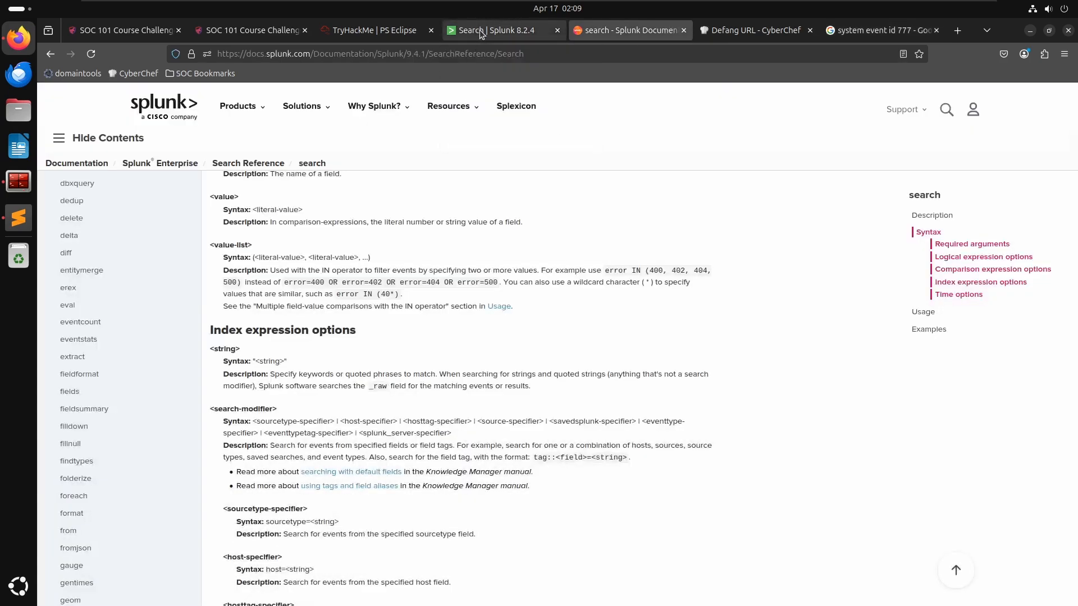
left_click(479, 29)
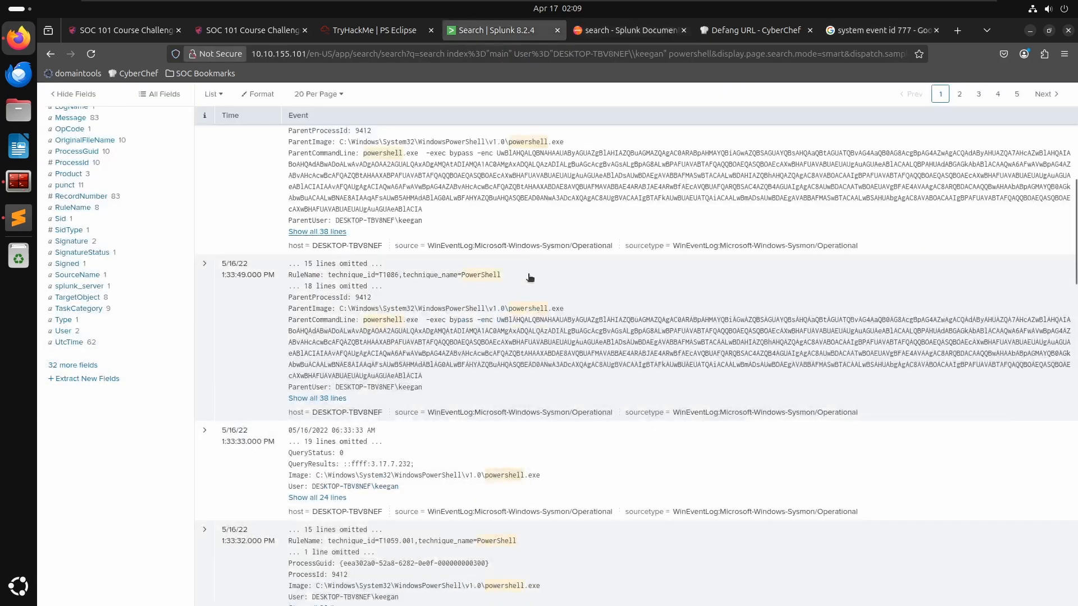
left_click(874, 31)
key("alt+Tab")
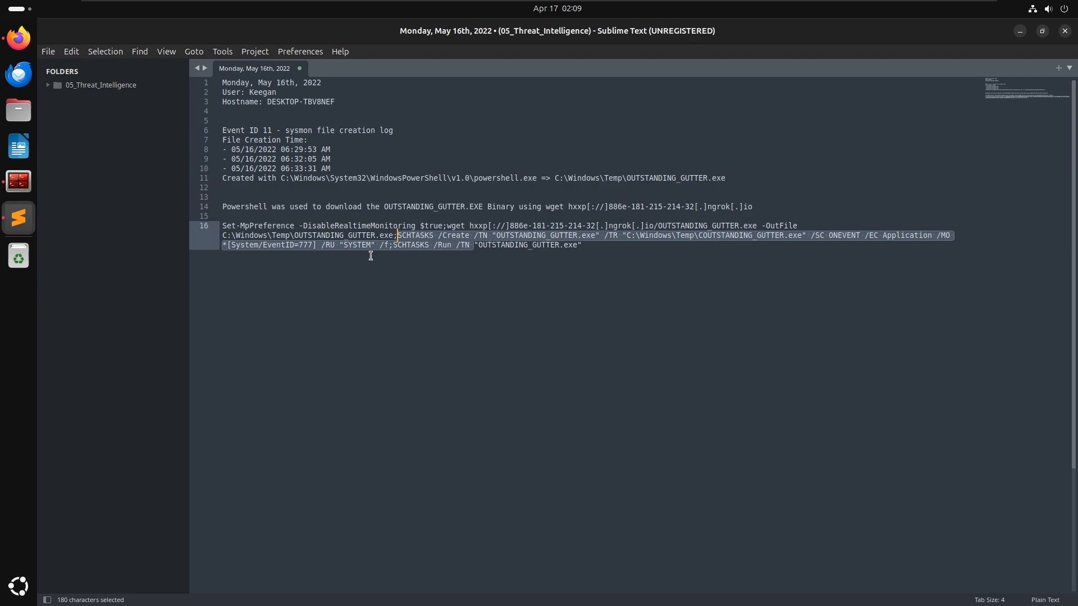
key("alt+Tab")
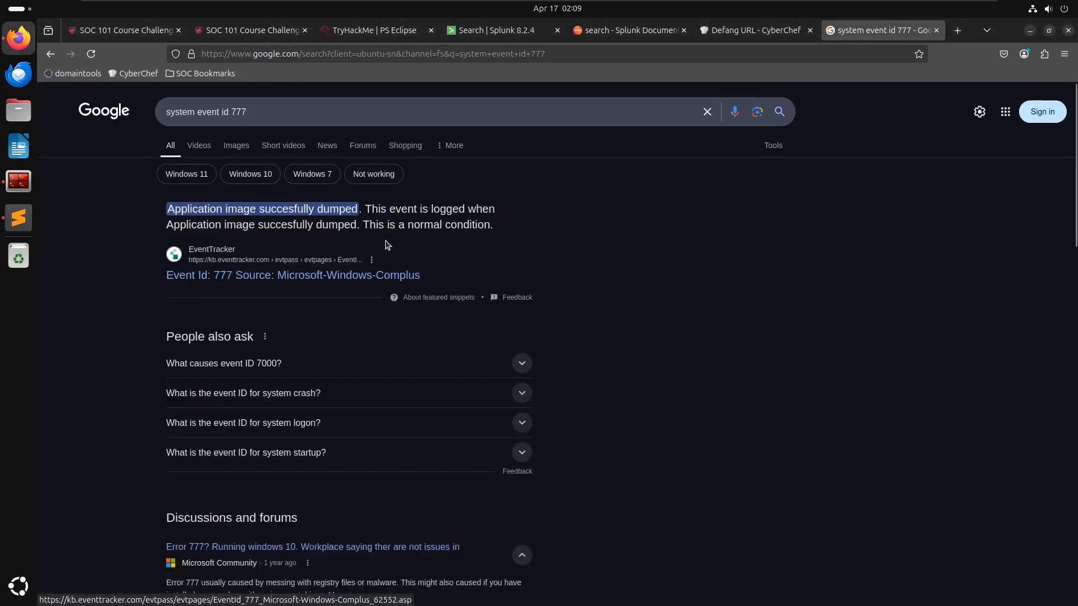
scroll(308, 508, "down", 2)
scroll(308, 507, "down", 5)
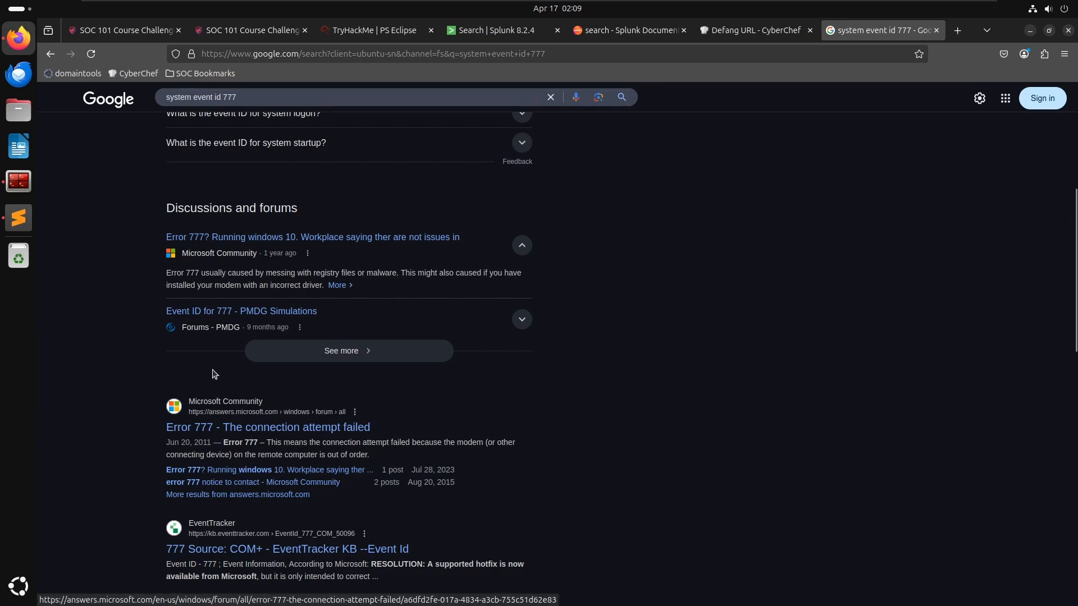
scroll(281, 286, "up", 5)
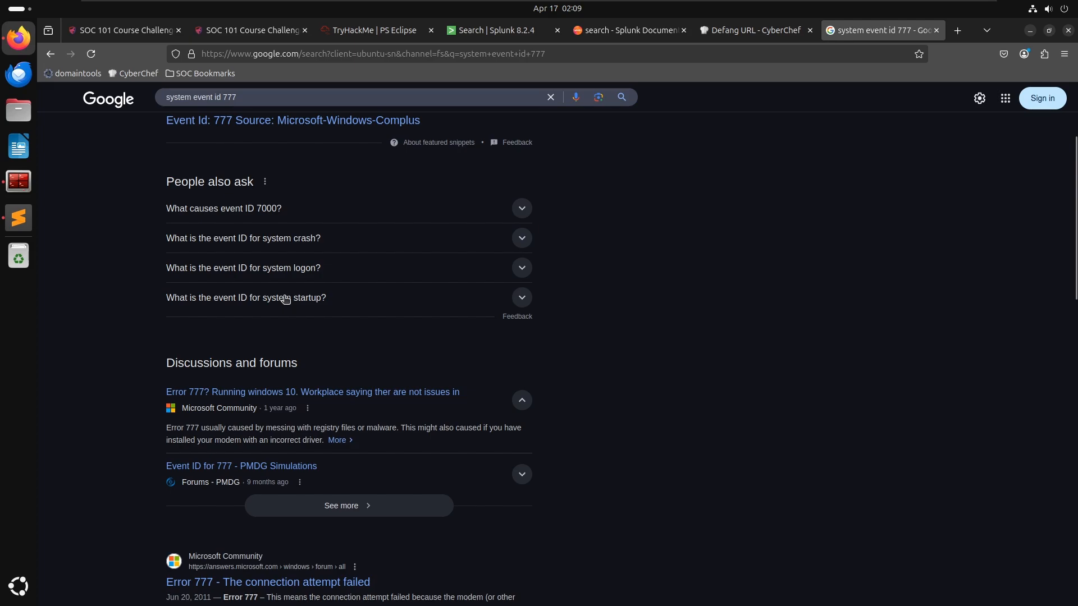
scroll(278, 317, "up", 5)
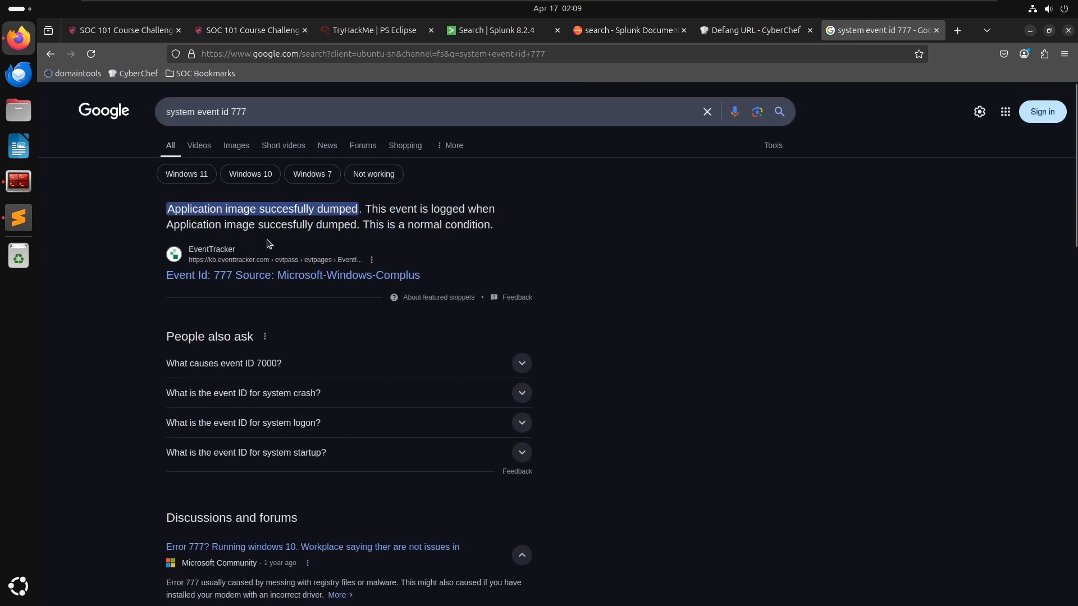
scroll(401, 254, "down", 8)
scroll(401, 254, "down", 2)
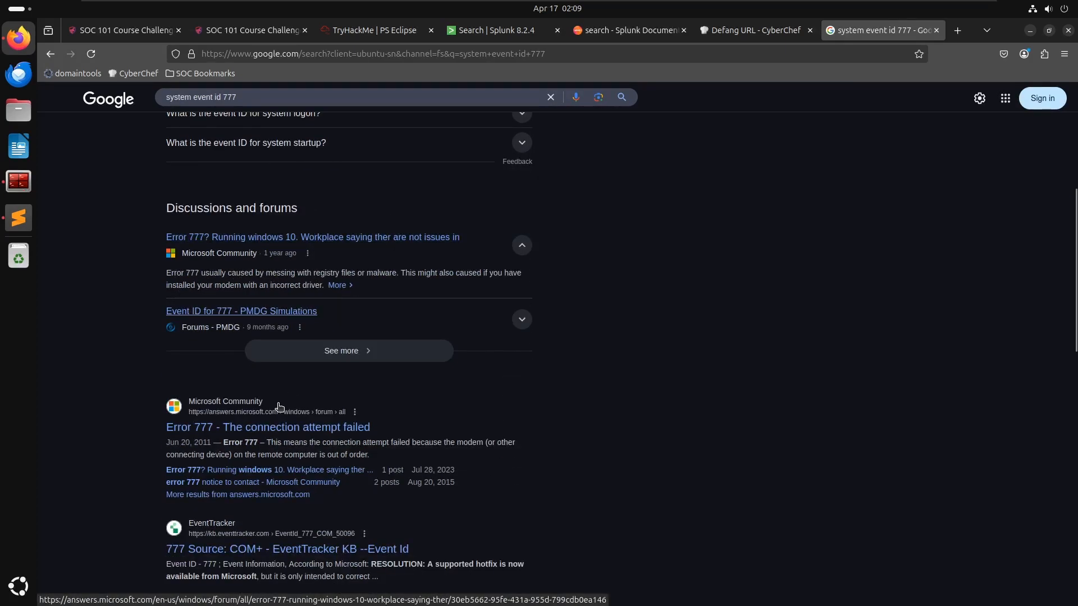
scroll(301, 393, "down", 3)
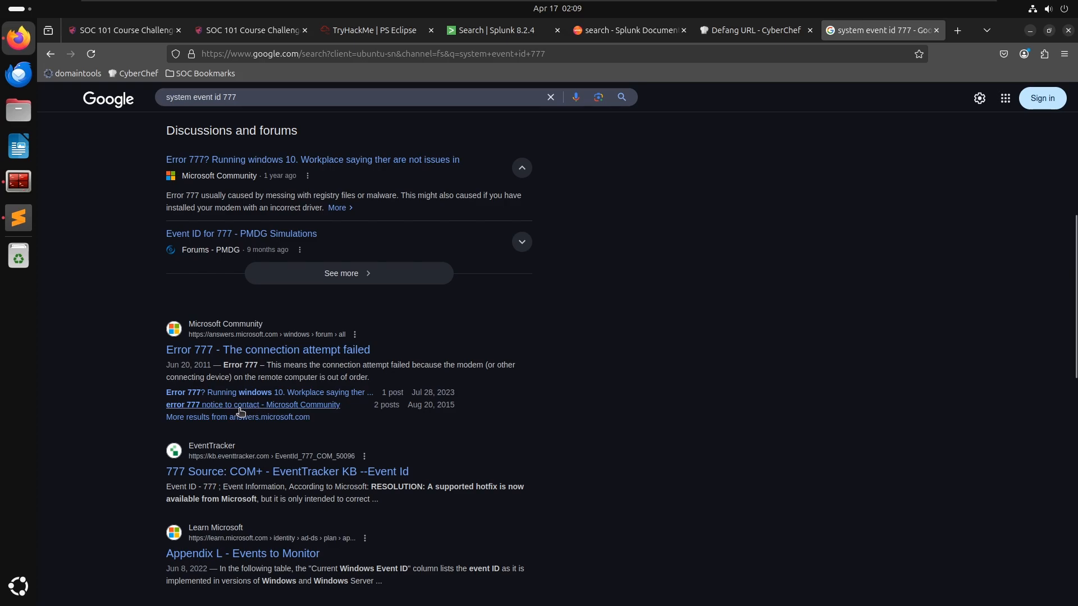
scroll(241, 407, "down", 3)
scroll(240, 448, "down", 3)
scroll(239, 448, "down", 6)
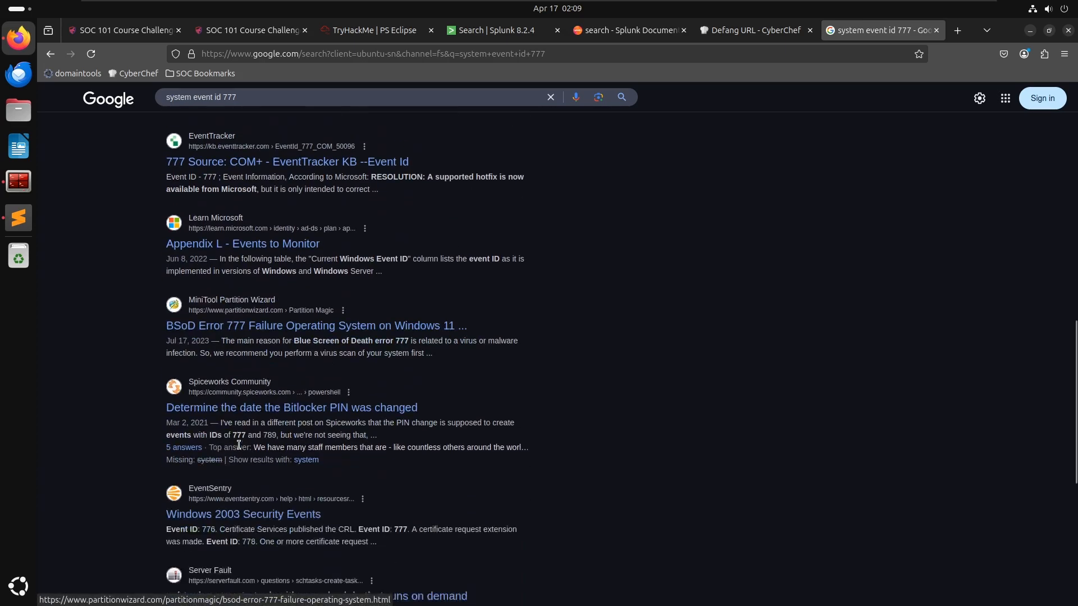
scroll(235, 447, "down", 3)
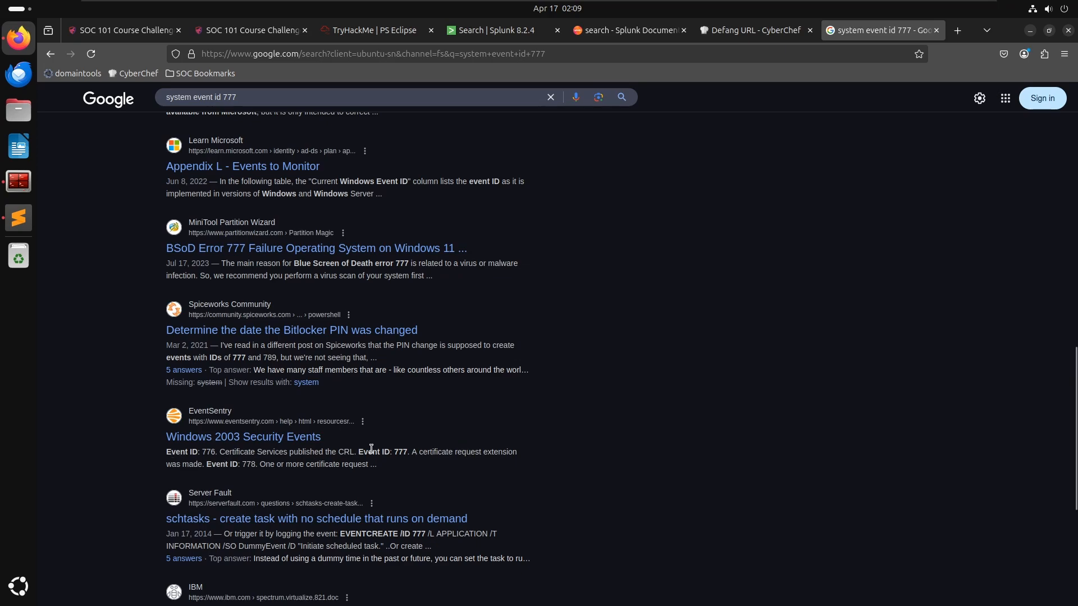
scroll(206, 452, "down", 4)
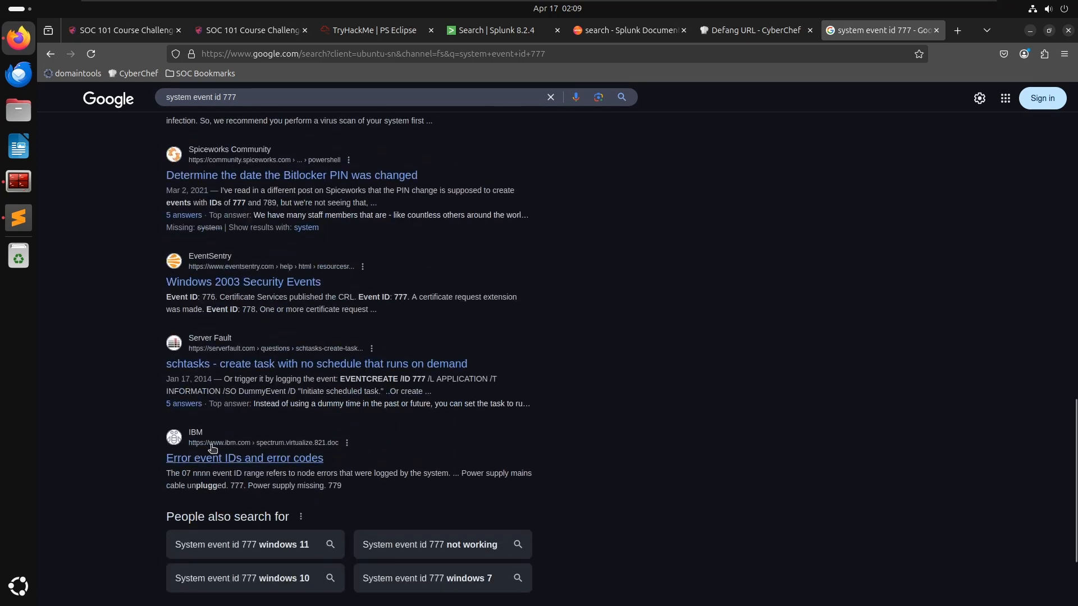
scroll(225, 469, "up", 10)
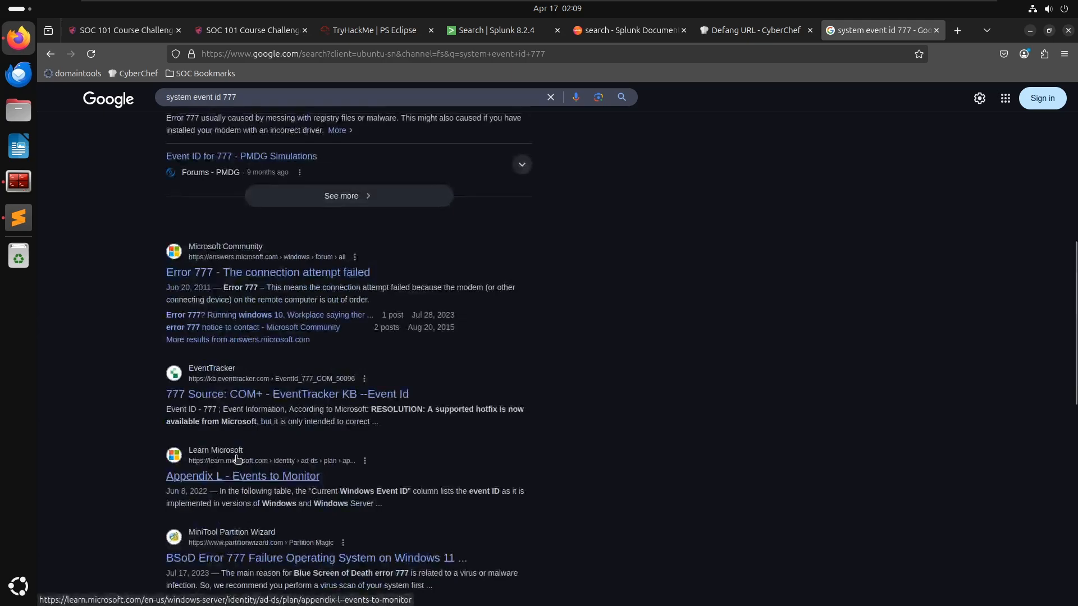
scroll(260, 350, "up", 2)
scroll(261, 346, "up", 5)
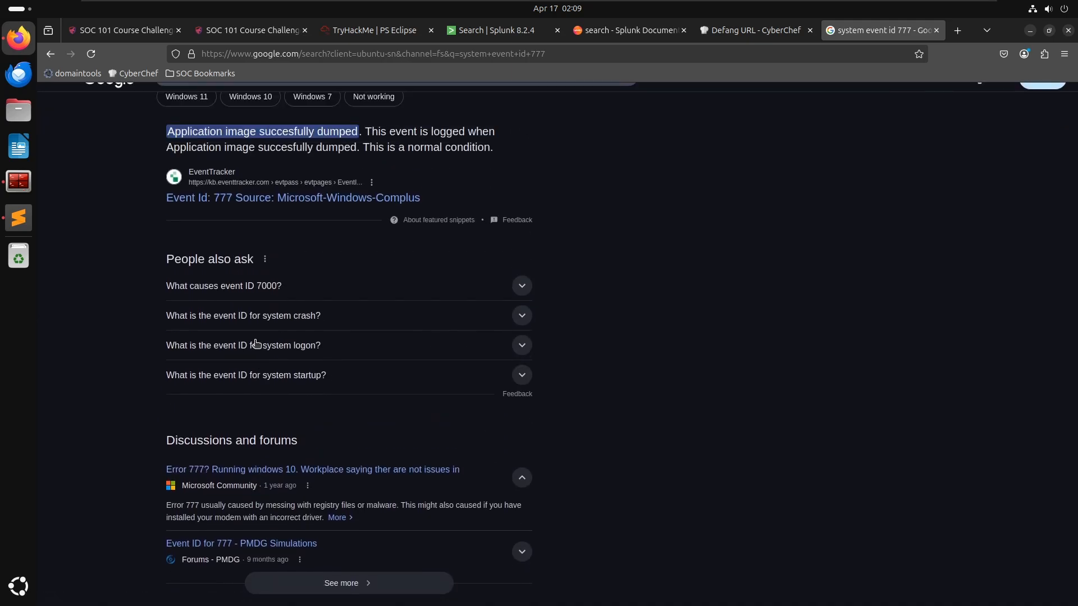
scroll(251, 339, "up", 2)
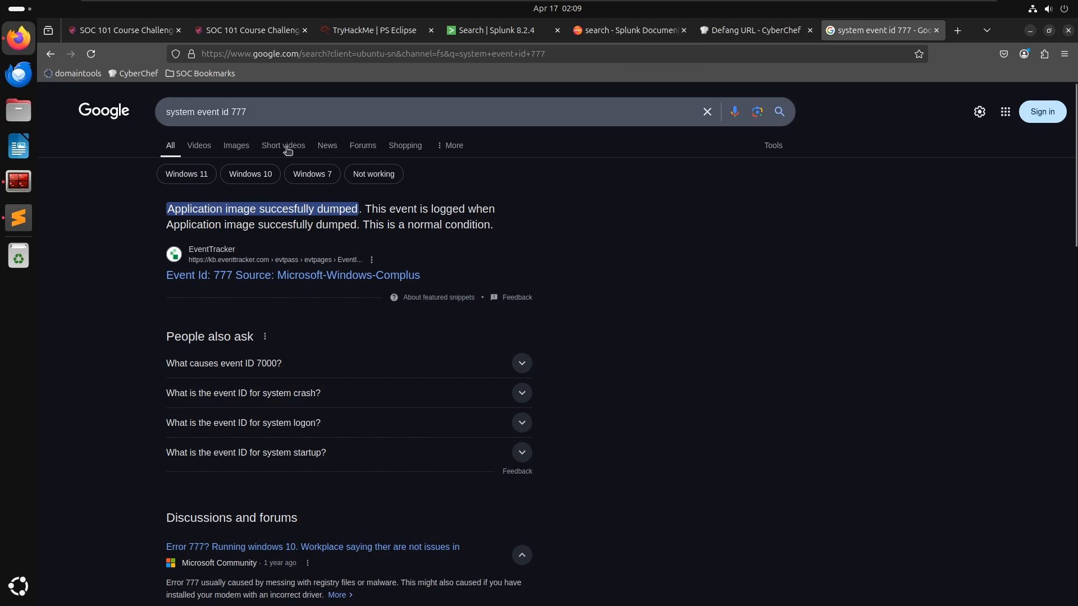
- Change the Google search to "sysmon event id 777"
left_click(193, 109)
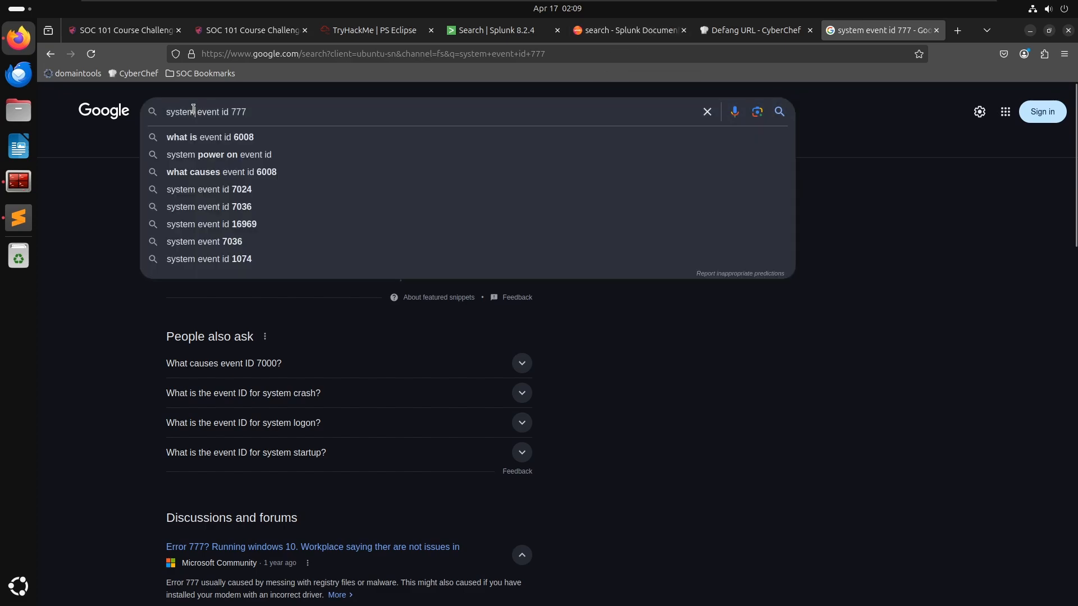
key("BackSpace")
key("BackSpace")
key("BackSpace")
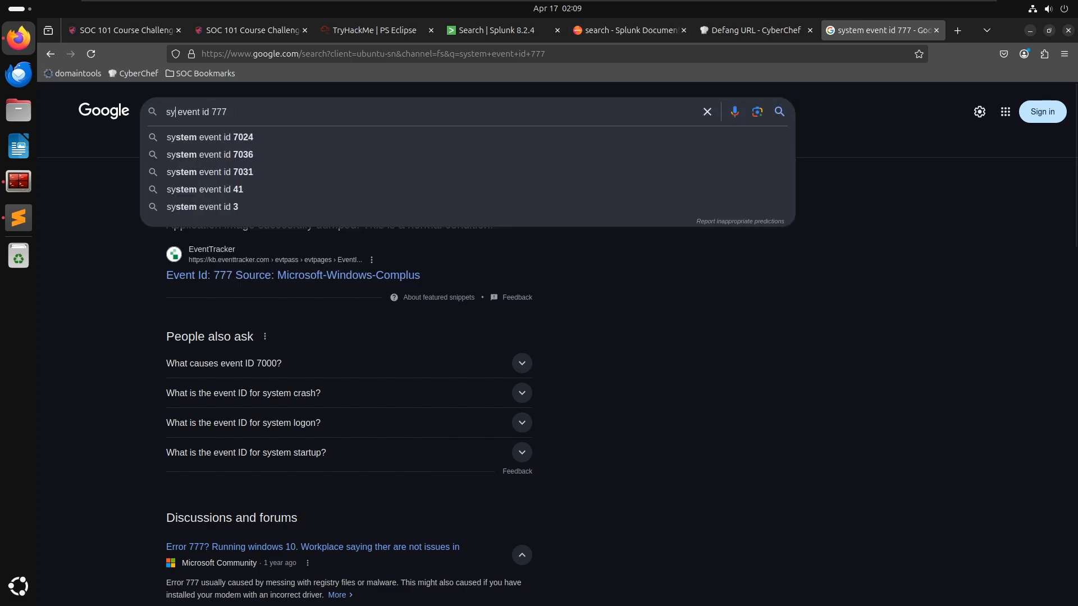
type("mon")
key("Return")
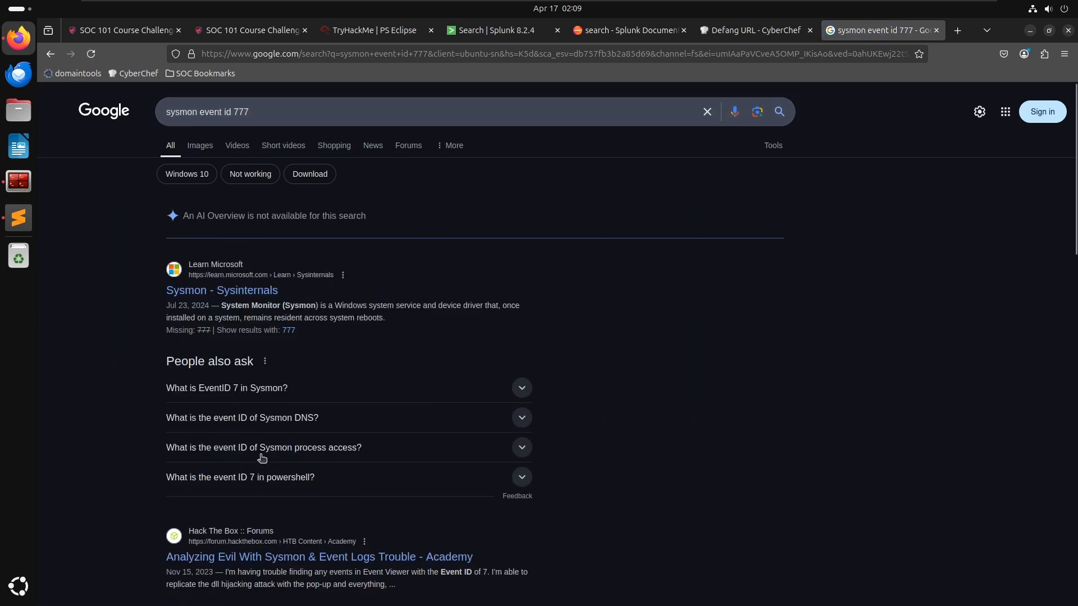
- Open the EventTracker result for event ID 777, accepting the expired-certificate warning to continue
scroll(412, 450, "down", 2)
scroll(412, 450, "down", 3)
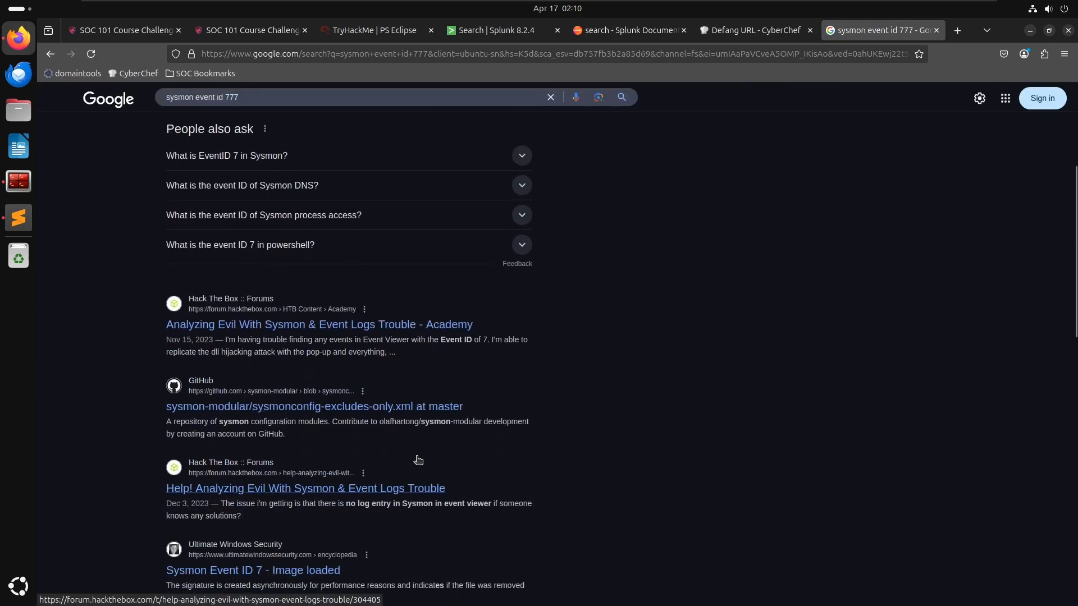
scroll(418, 460, "down", 3)
scroll(431, 464, "down", 2)
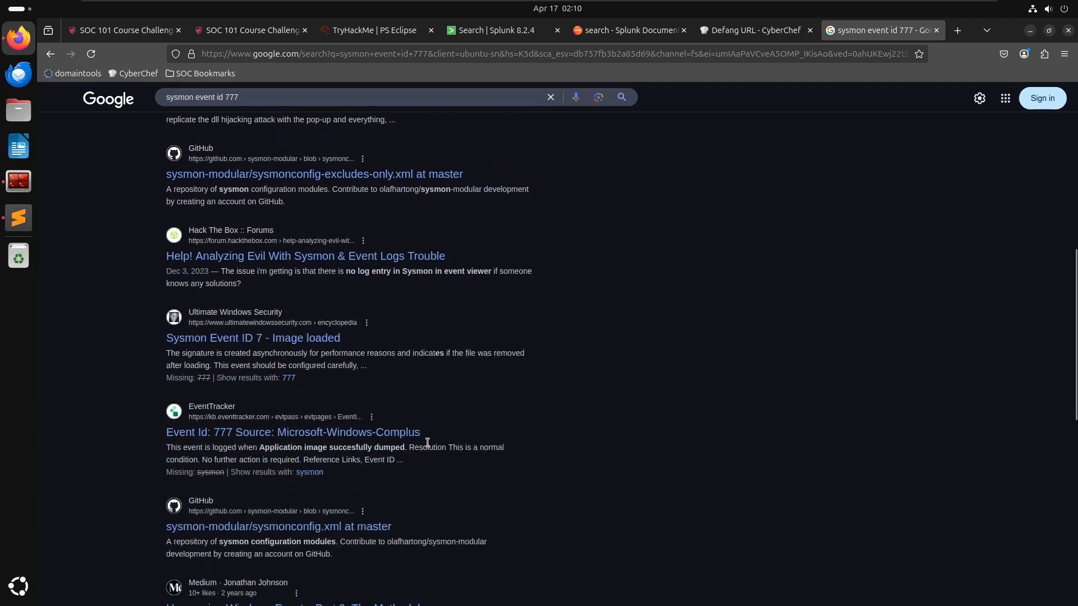
left_click(238, 434)
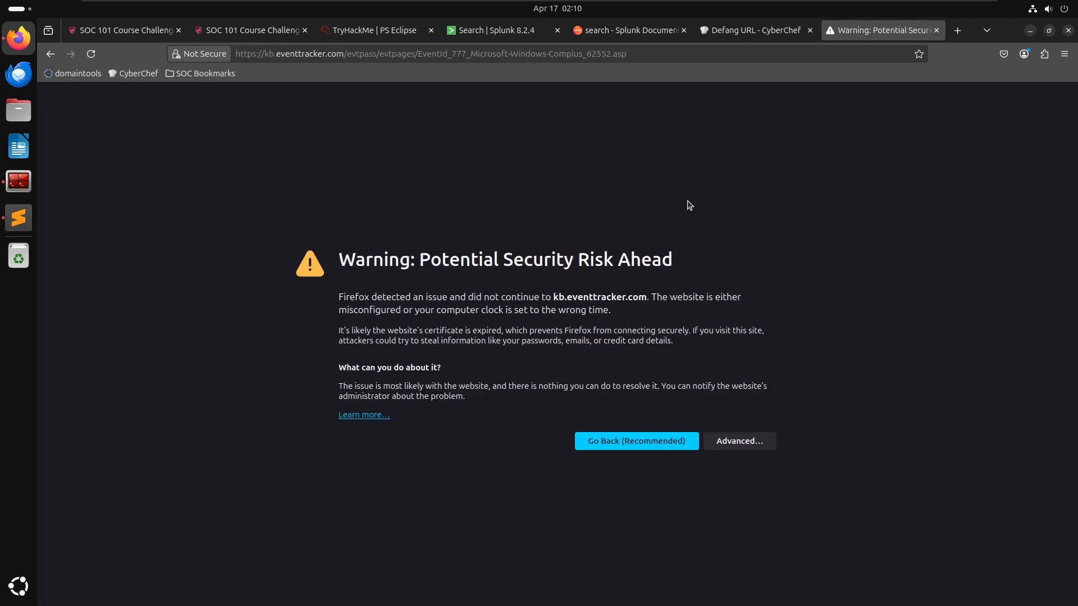
left_click(752, 441)
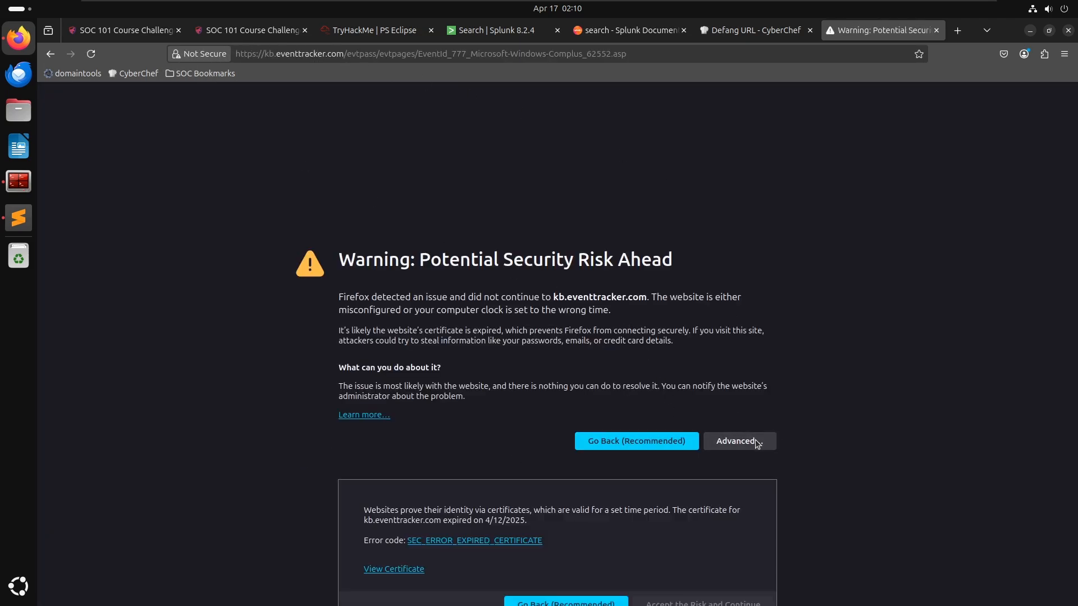
scroll(673, 572, "down", 1)
left_click(673, 571)
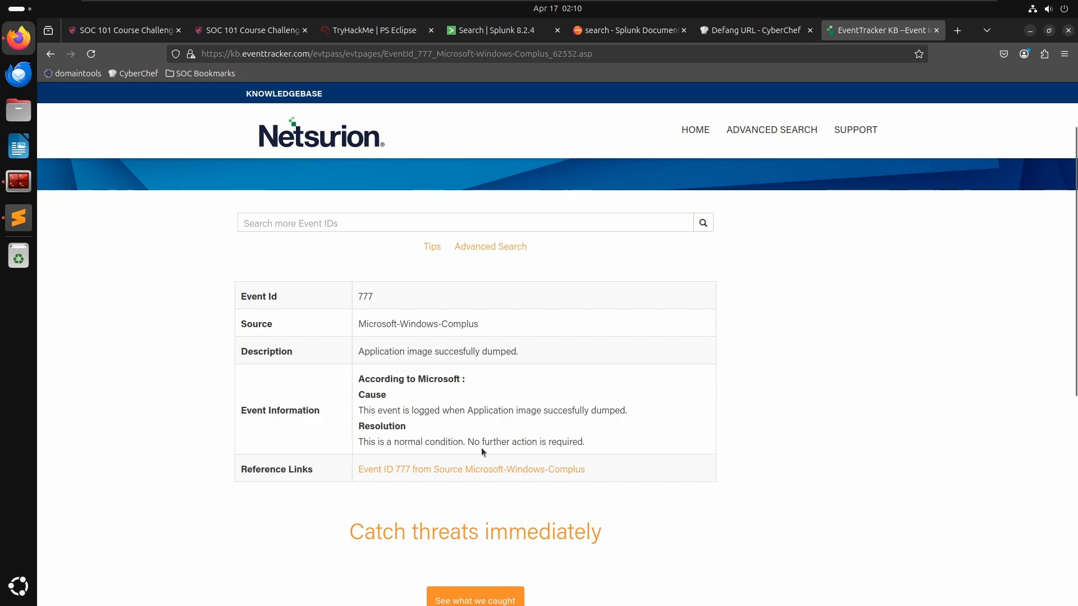
- Follow the reference link to Microsoft's documentation and read the Event ID 777 details
left_click(421, 471)
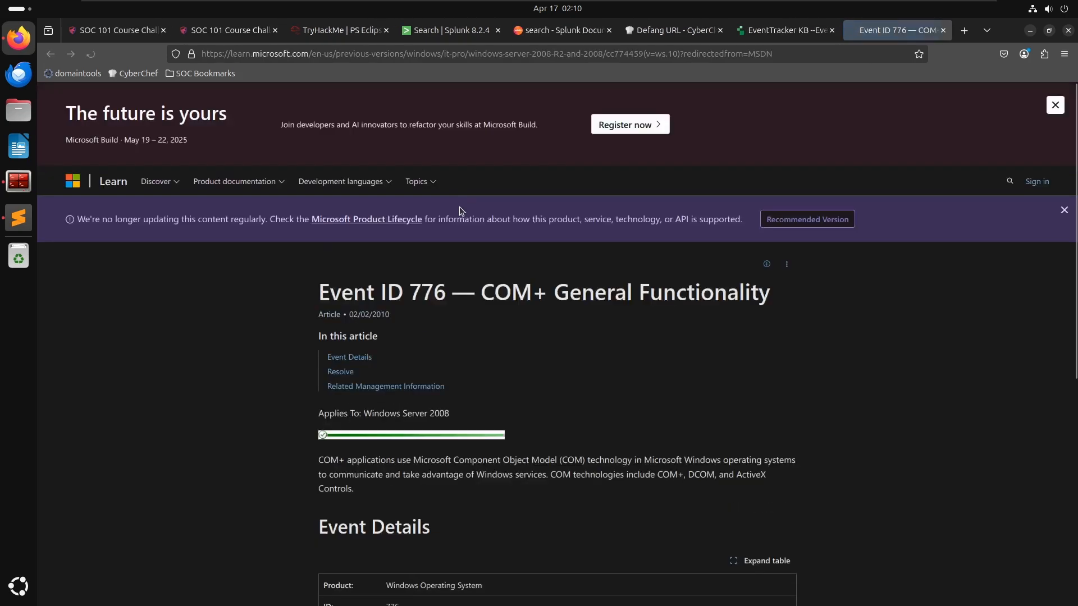
scroll(421, 329, "down", 6)
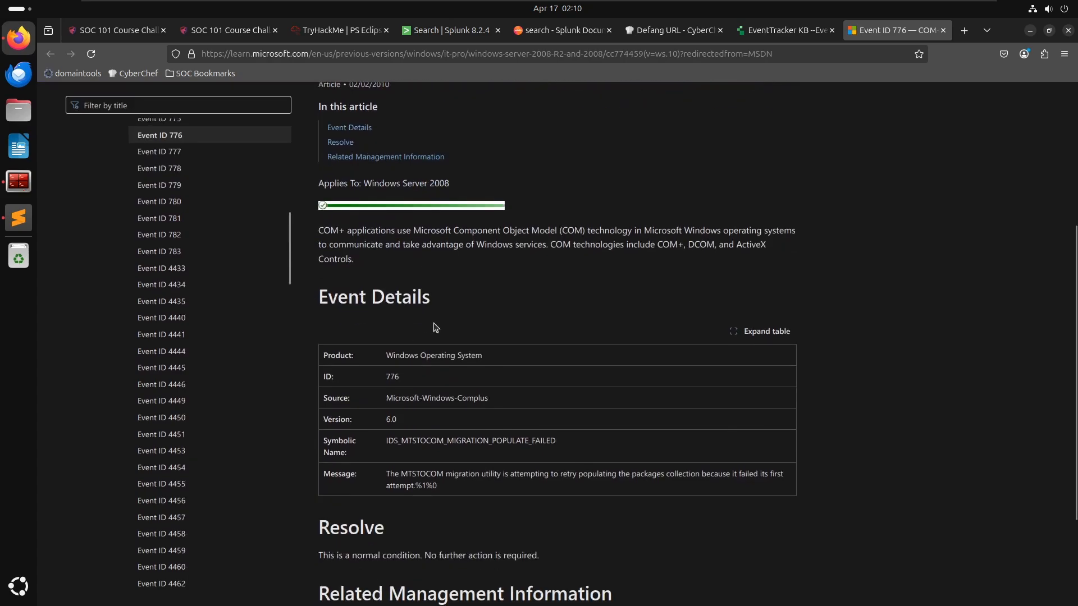
left_click(162, 151)
scroll(475, 338, "down", 3)
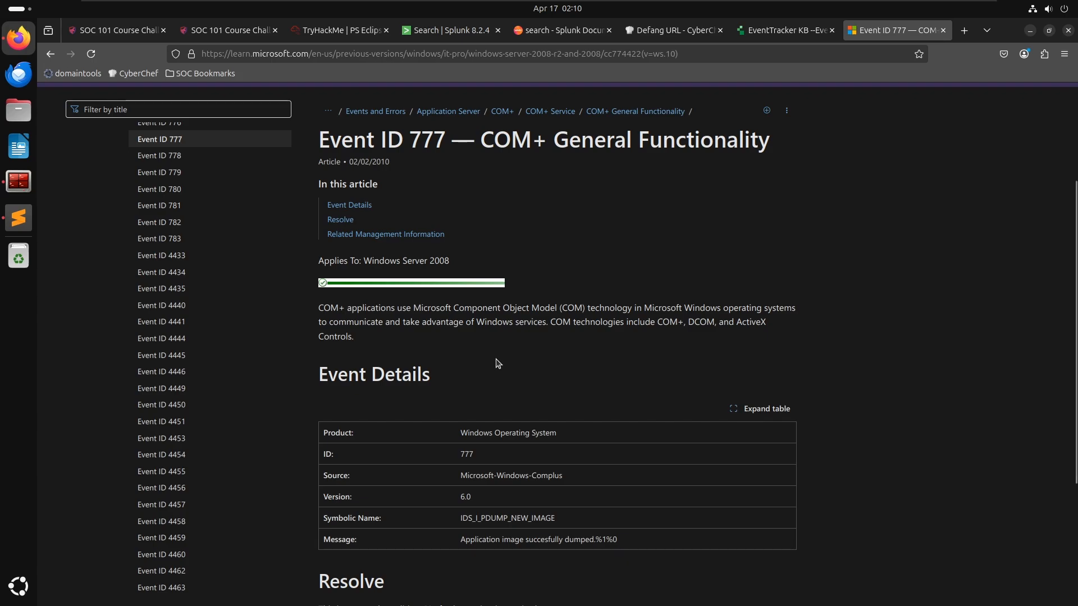
scroll(497, 363, "up", 2)
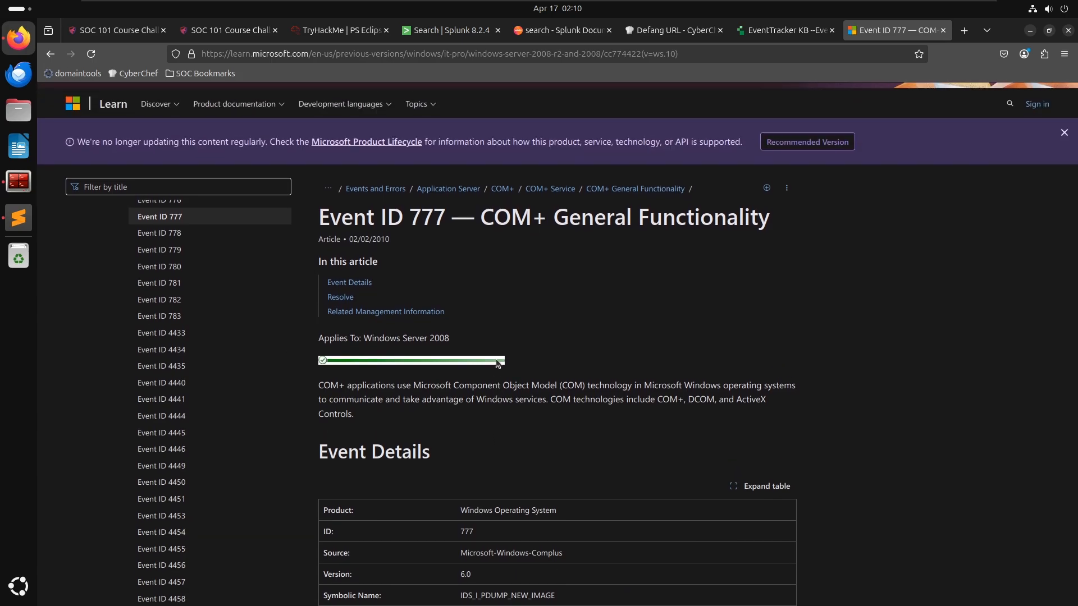
scroll(505, 362, "down", 5)
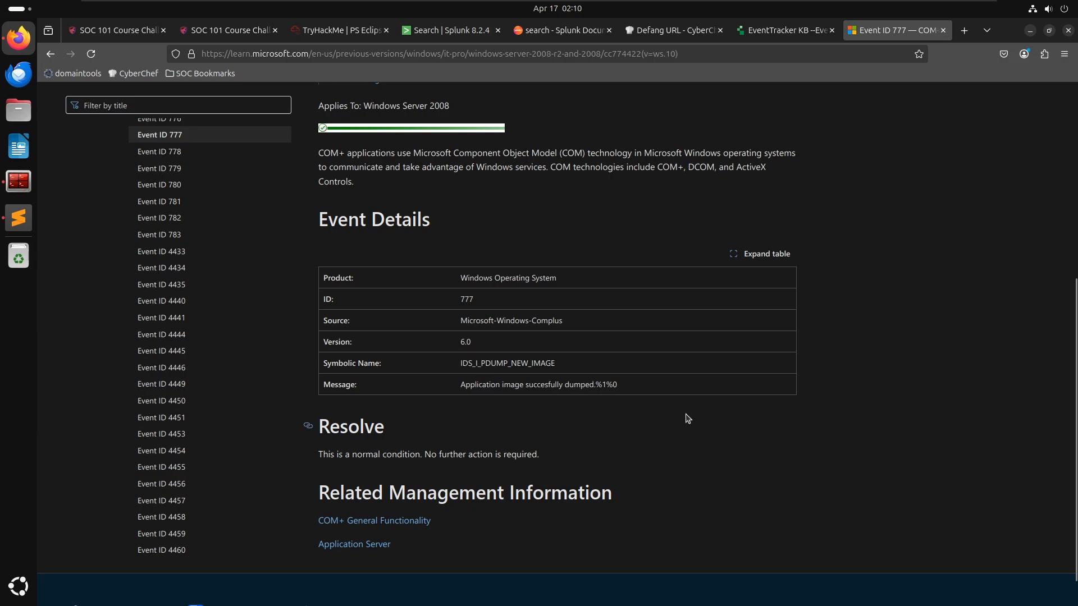
scroll(688, 424, "down", 1)
scroll(683, 418, "up", 2)
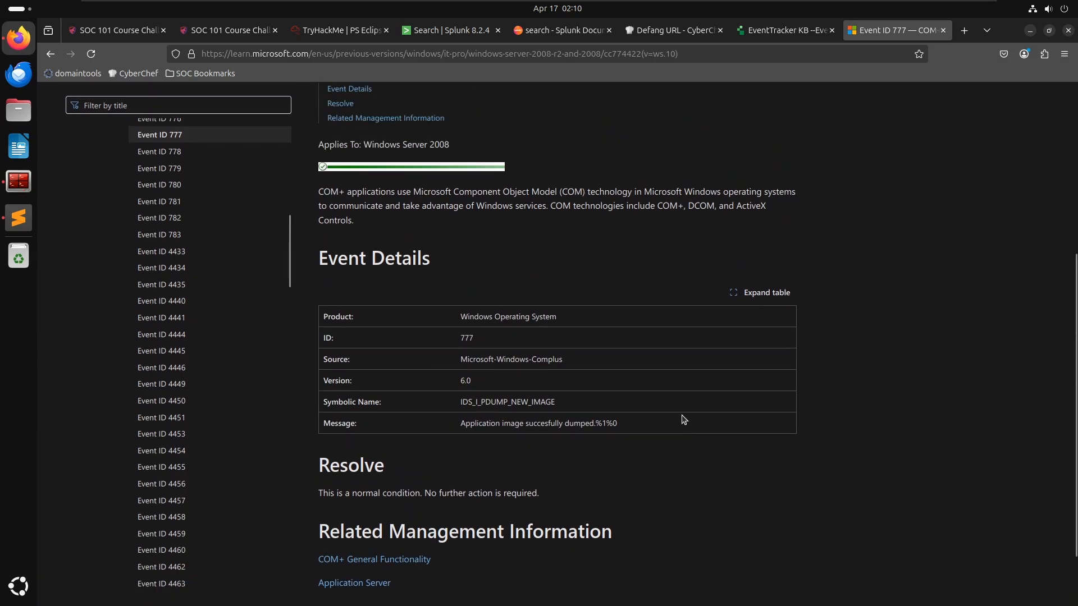
- Close the extra EventTracker tab and return to the TryHackMe PS Eclipse room
middle_click(895, 32)
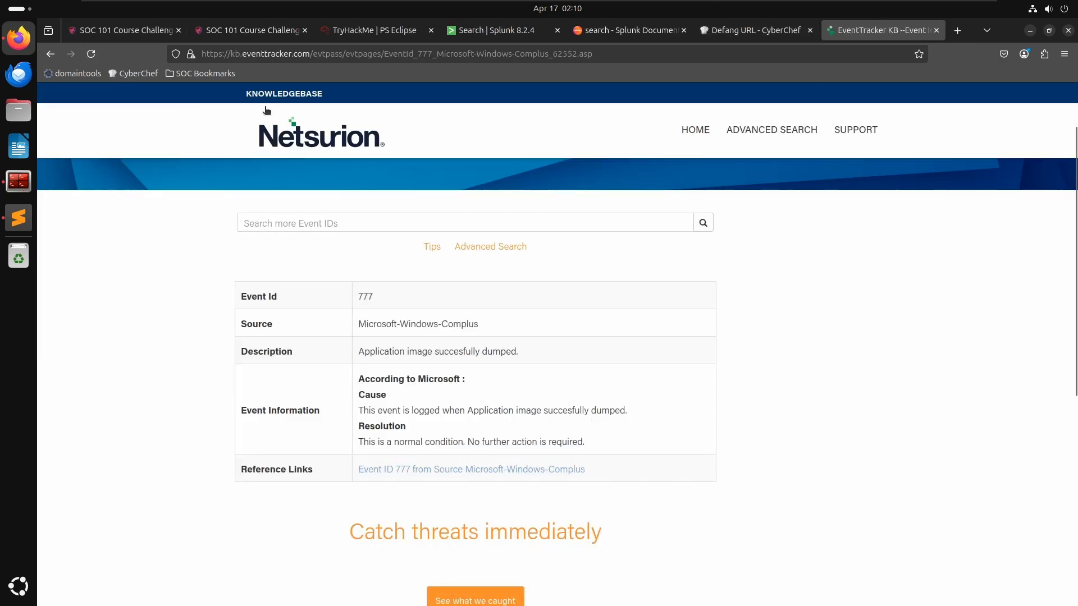
key("ctrl+shift+t")
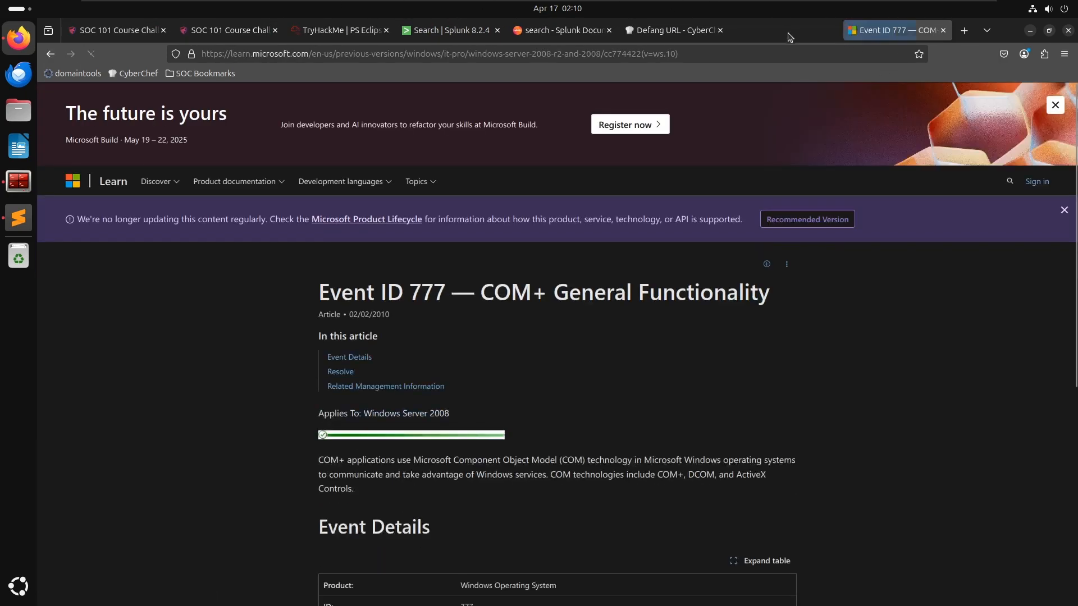
left_click(831, 31)
left_click(351, 28)
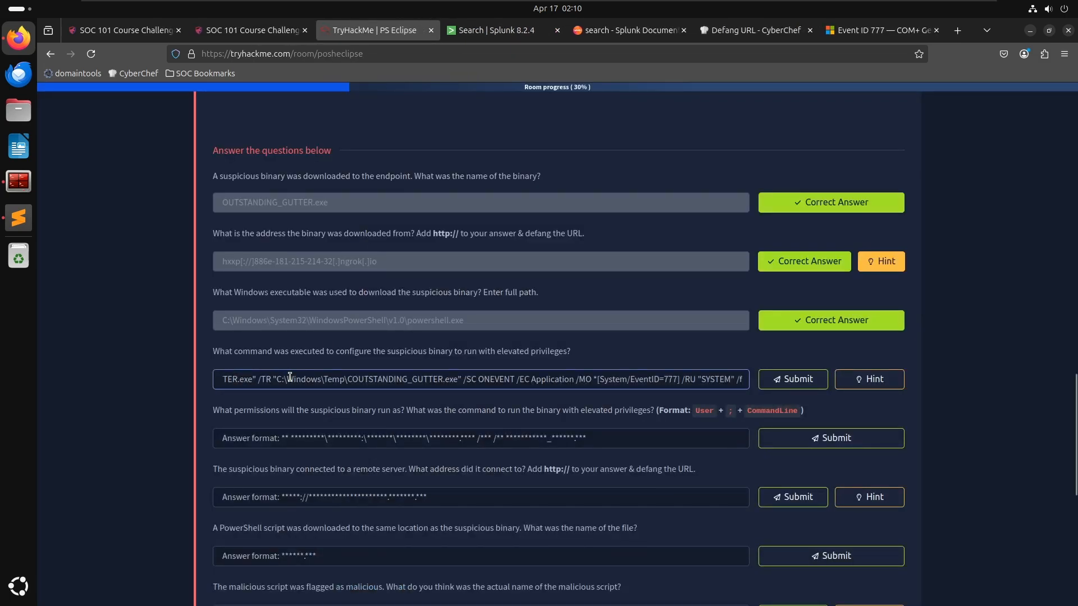
- Try submitting only the /SC ONEVENT … /f portion of the command as the elevated-privileges answer, then clear the field
left_click_drag(287, 378, 191, 372)
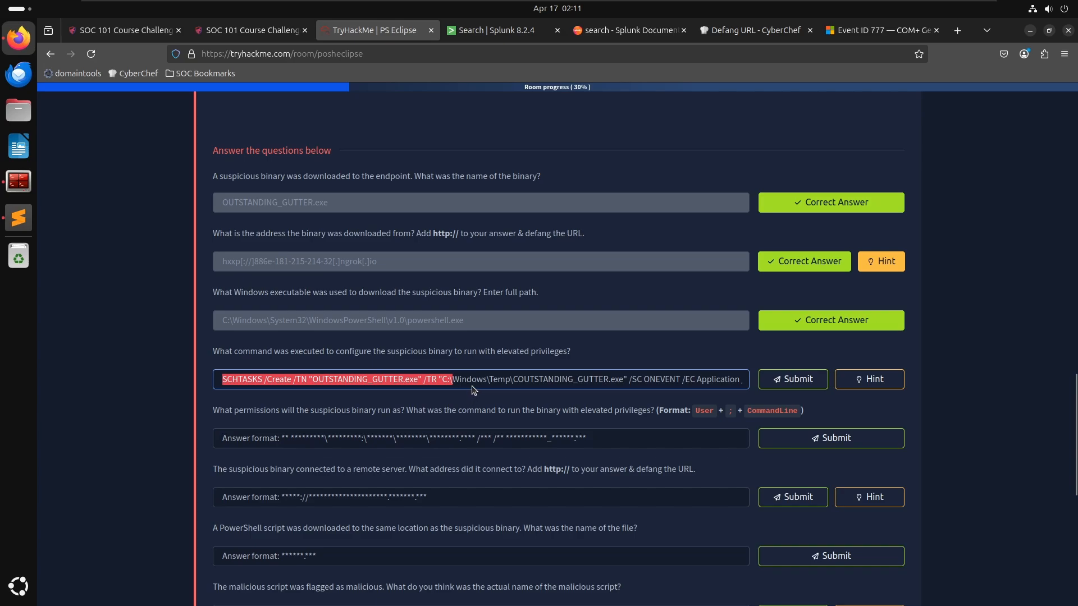
key("Right")
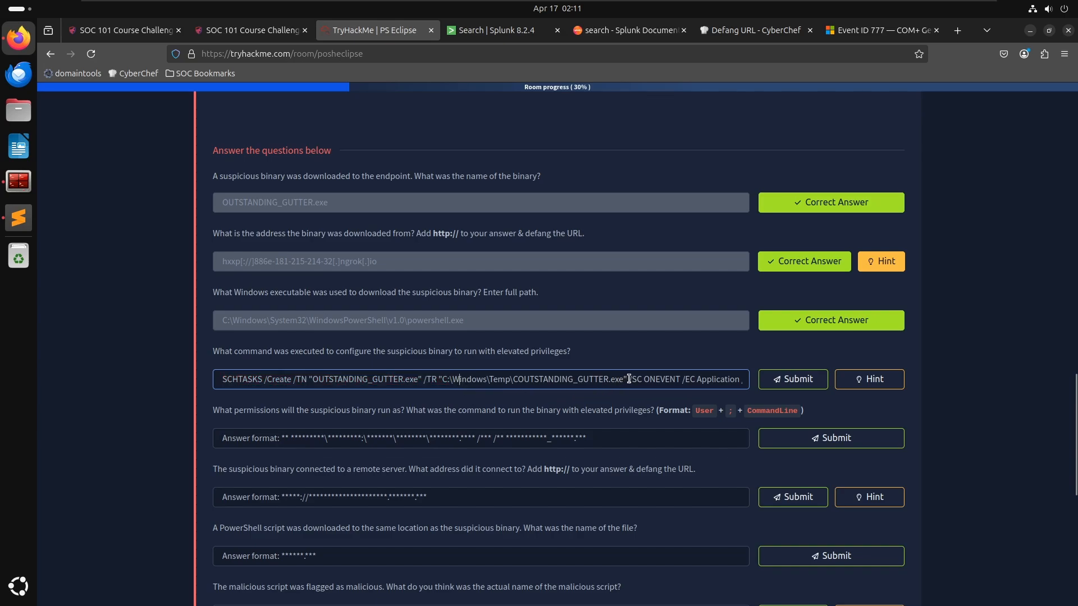
left_click_drag(486, 378, 98, 377)
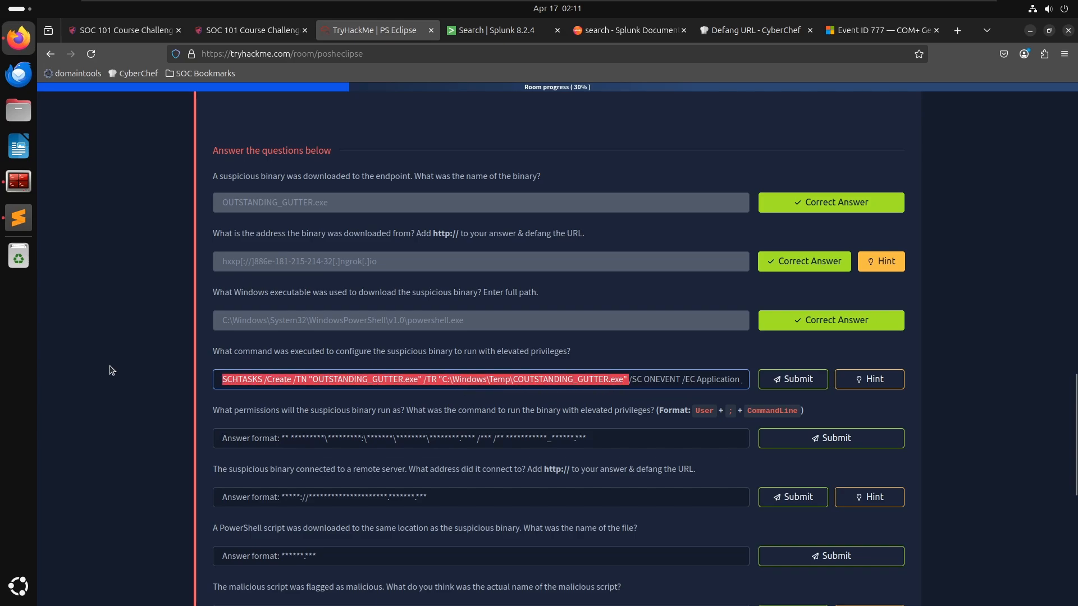
key("BackSpace")
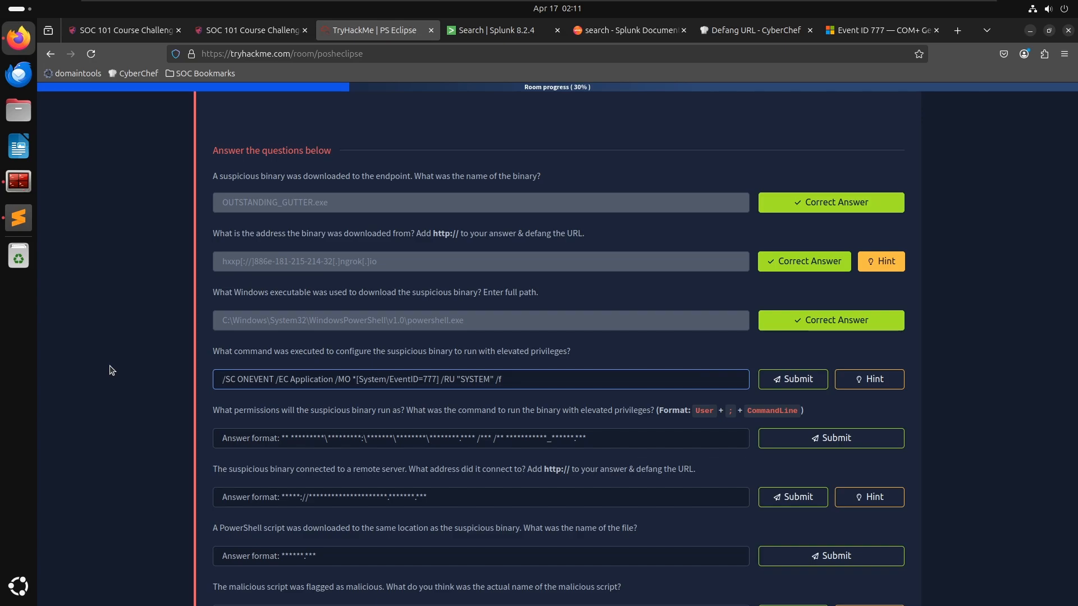
key("Return")
key("ctrl+a")
key("BackSpace")
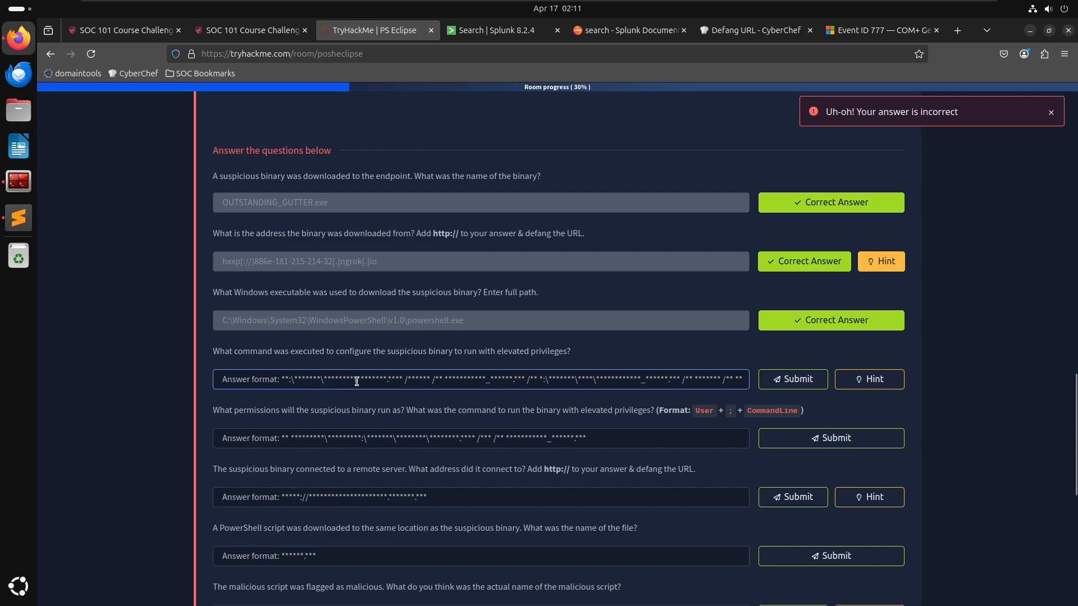
- Copy both SCHTASKS commands from the notes and submit them as the elevated-privileges answer
key("alt+Tab")
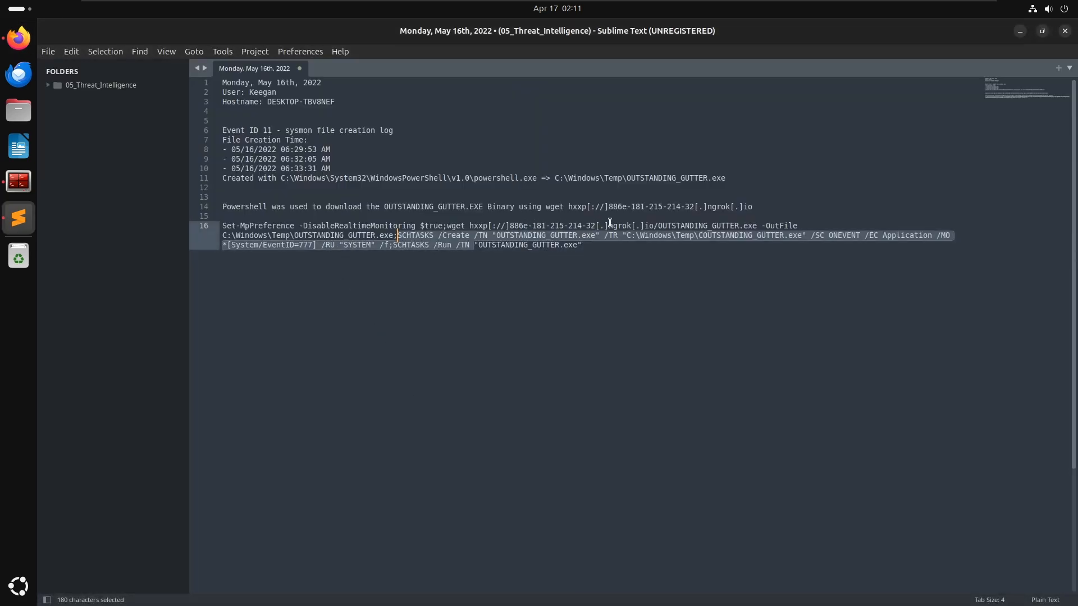
left_click_drag(222, 236, 599, 256)
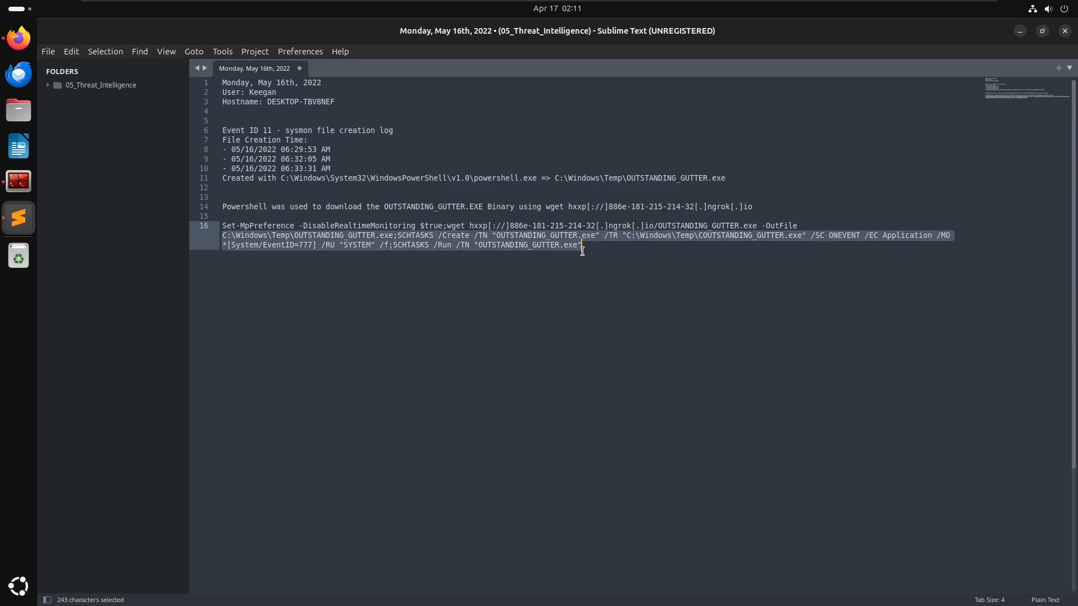
key("ctrl+c")
key("alt+Tab")
key("ctrl+v")
key("Return")
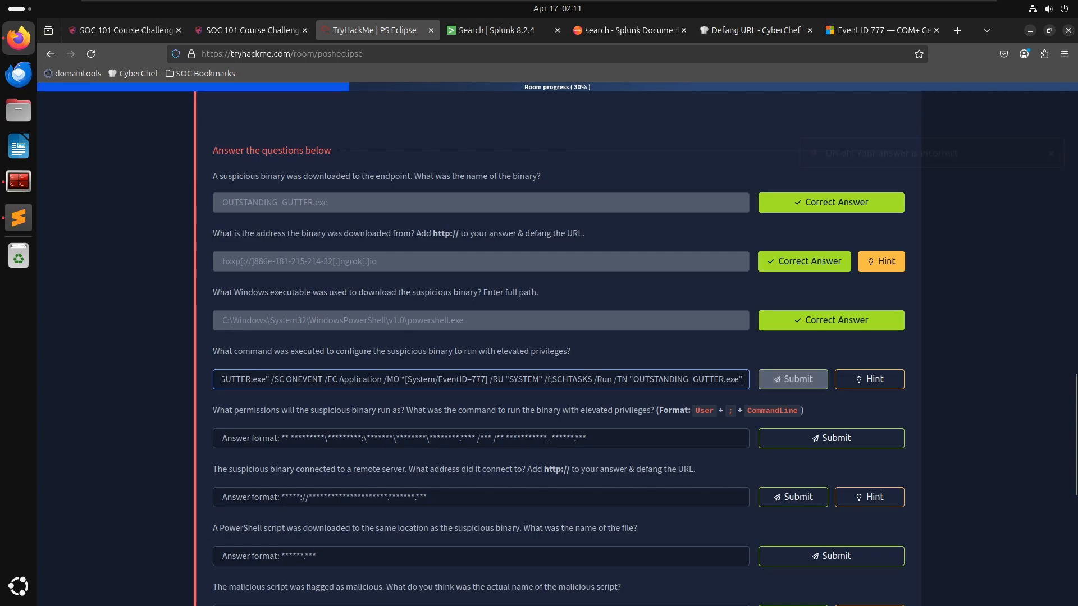
- Trim the end of the pasted answer, resubmit it, and clear the answer field
left_click_drag(628, 380, 996, 372)
key("BackSpace")
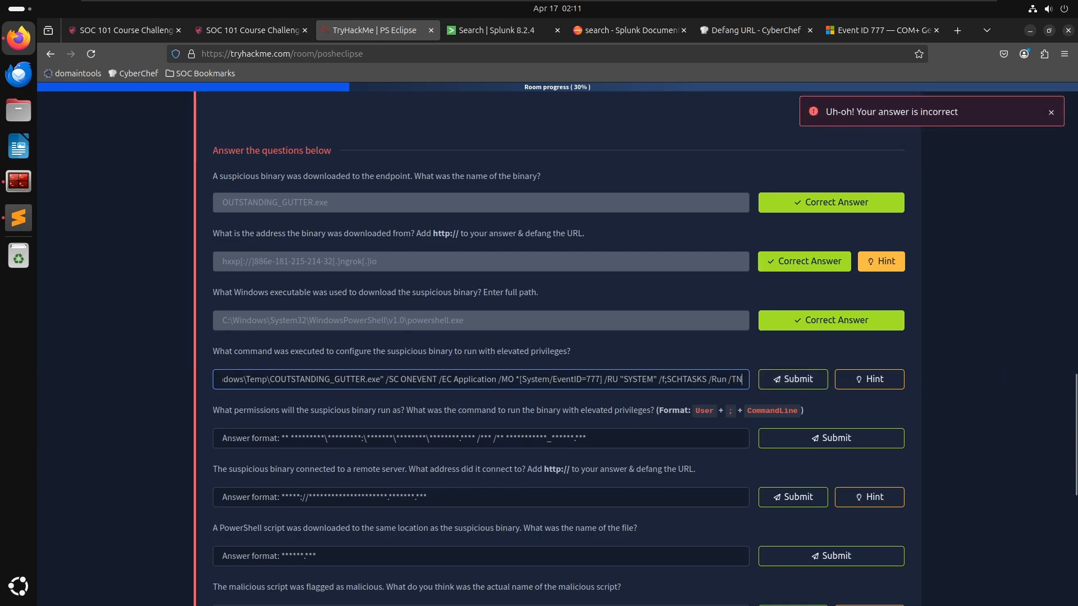
key("Return")
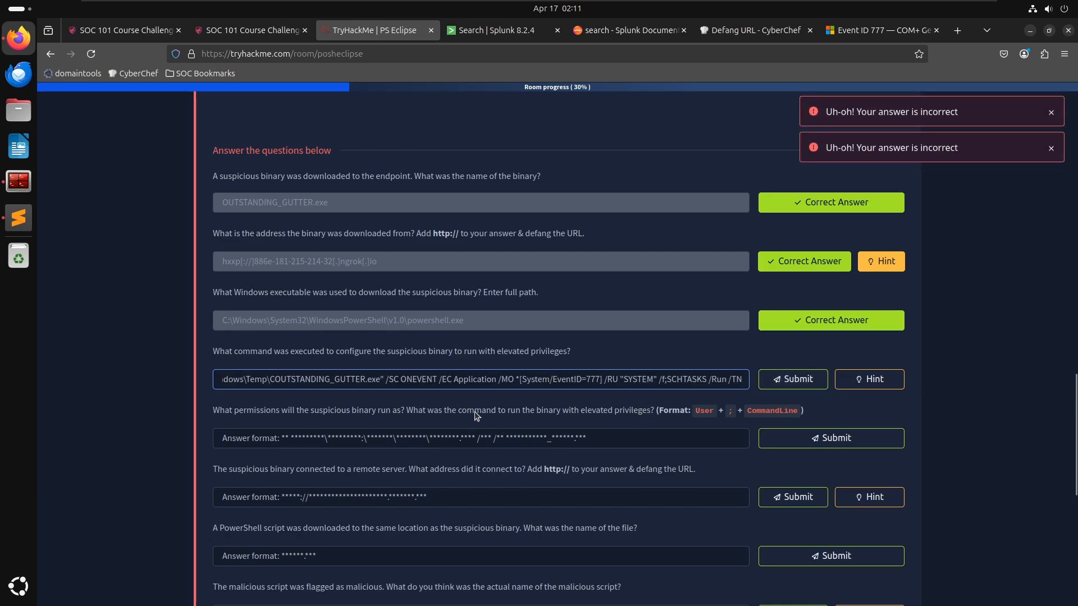
key("ctrl+a")
key("BackSpace")
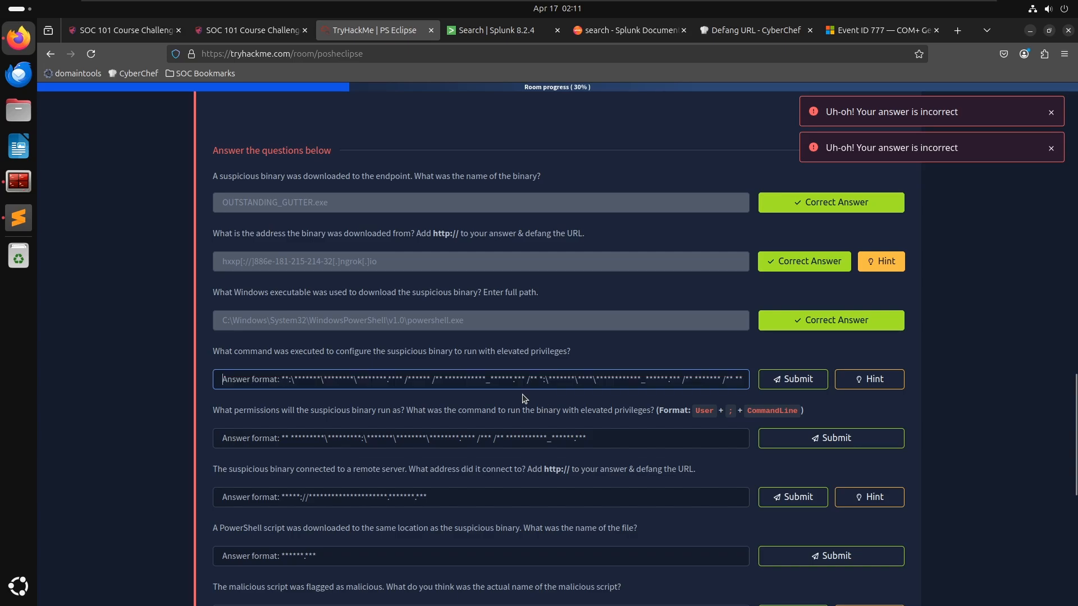
key("alt+Tab")
key("alt+Tab")
left_click(314, 377)
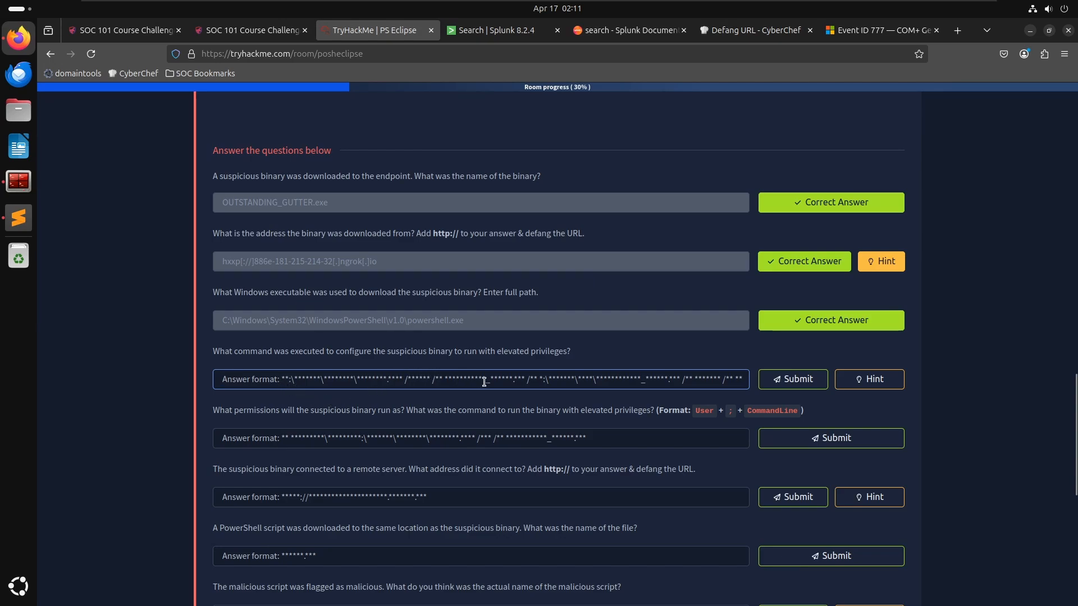
key("alt+Tab")
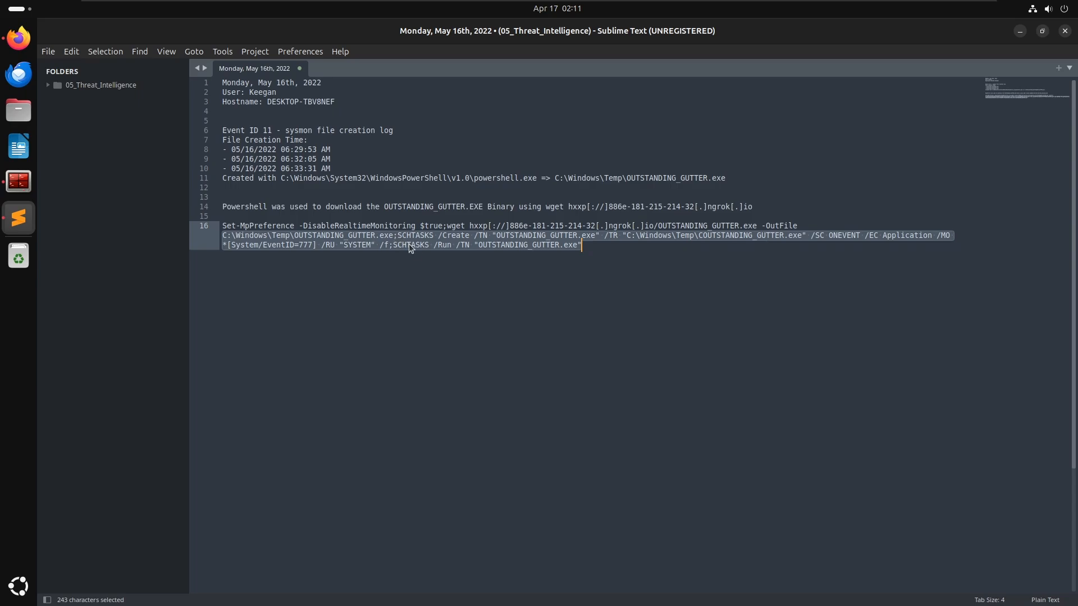
key("alt+Tab")
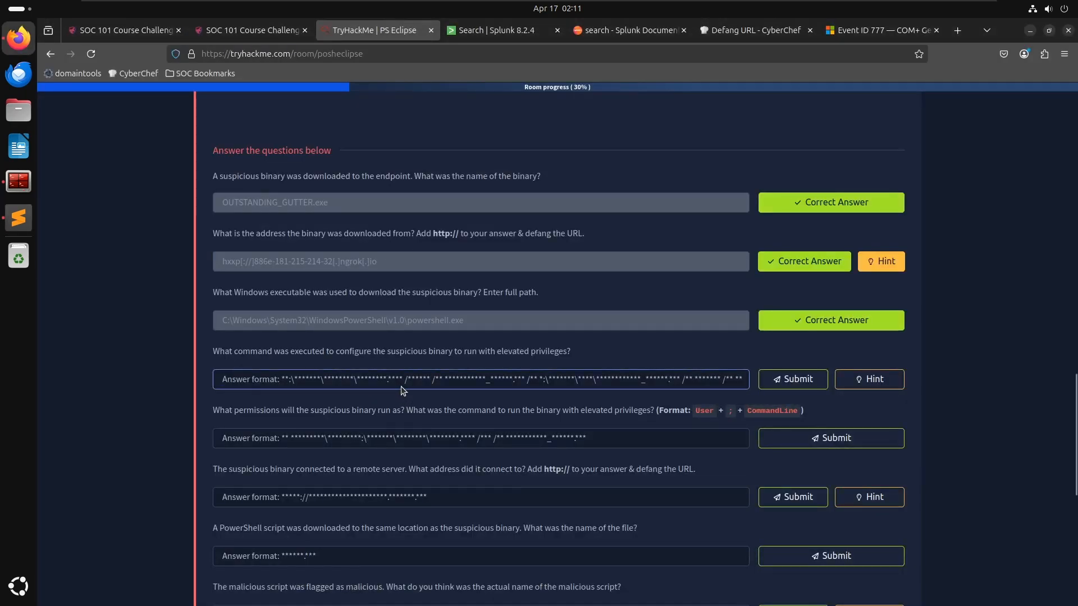
key("alt+Tab")
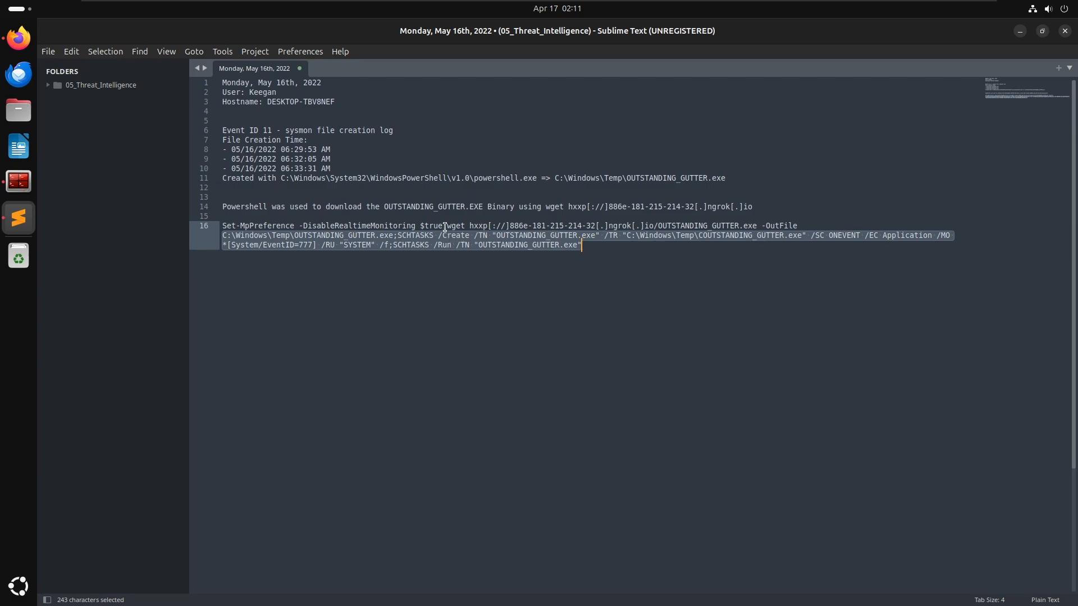
- Extend the notes selection to include the wget download command and paste it with the SCHTASKS commands into the elevated-privileges answer field
left_click_drag(444, 227, 389, 245)
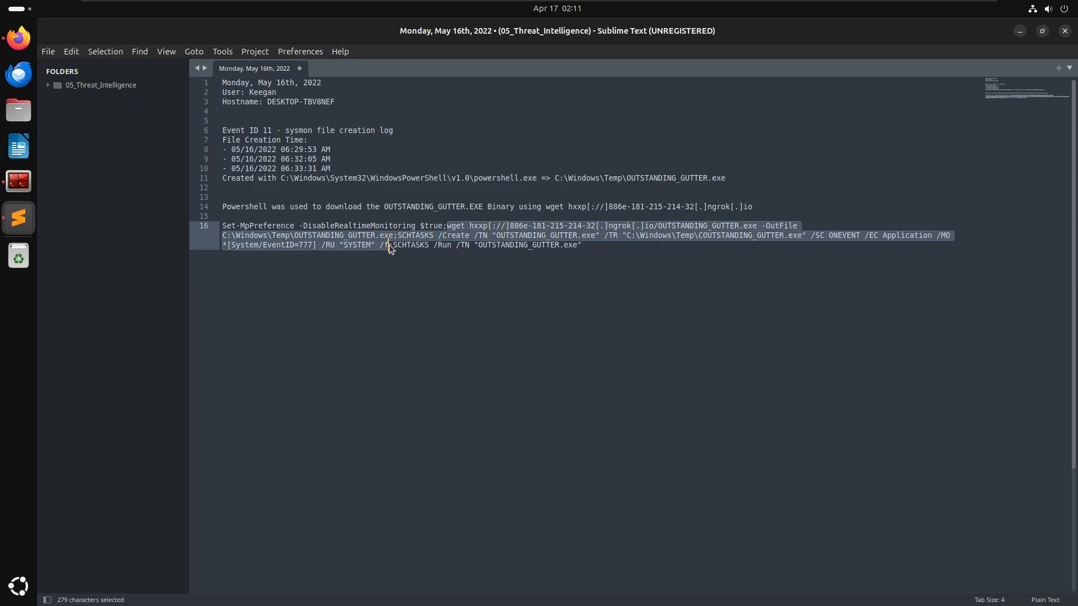
key("alt+Tab")
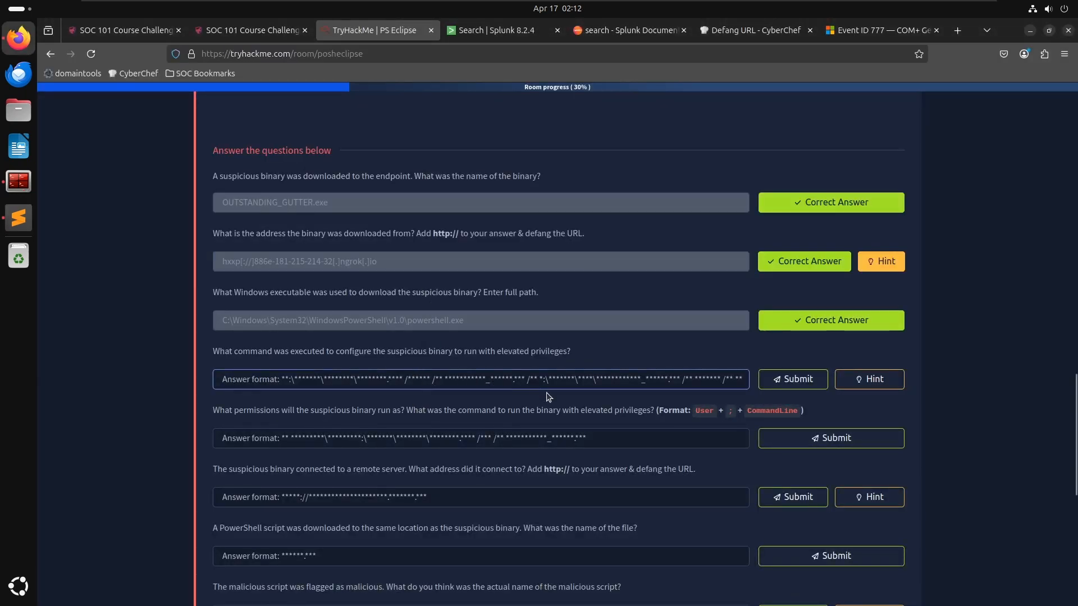
key("ctrl+v")
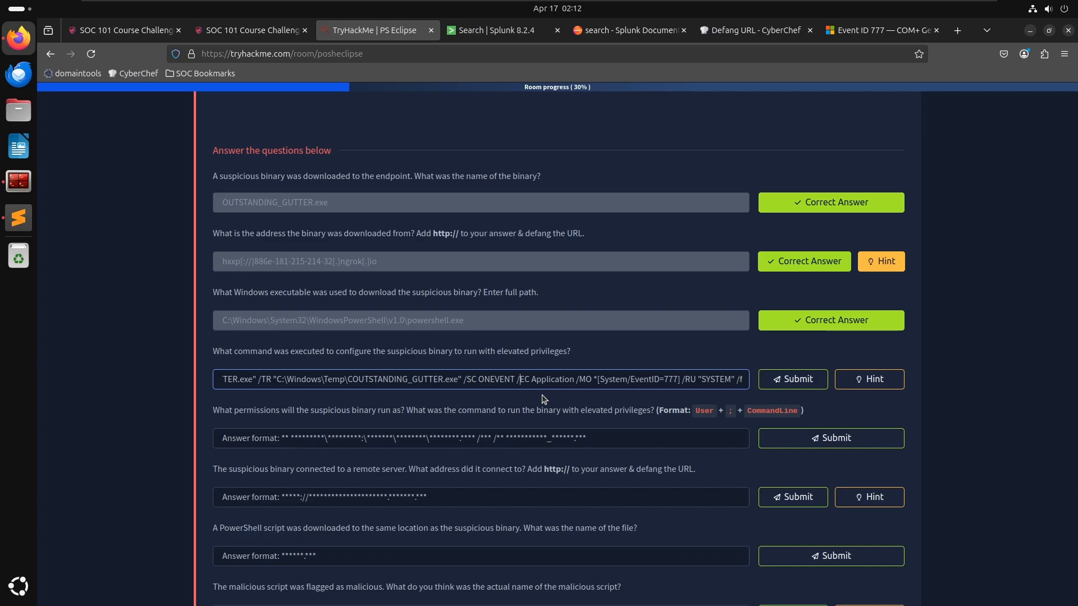
key("ctrl+Left")
key("ctrl+Left")
key("ctrl+Left")
key("ctrl+Left")
key("ctrl+Left")
key("ctrl+Left")
key("ctrl+Left")
key("ctrl+Left")
key("ctrl+Left")
key("ctrl+Left")
key("ctrl+Left")
key("ctrl+Left")
key("ctrl+Left")
key("ctrl+Left")
key("ctrl+Left")
key("ctrl+Left")
key("ctrl+Left")
key("ctrl+Left")
key("ctrl+Left")
key("ctrl+Left")
key("ctrl+Right")
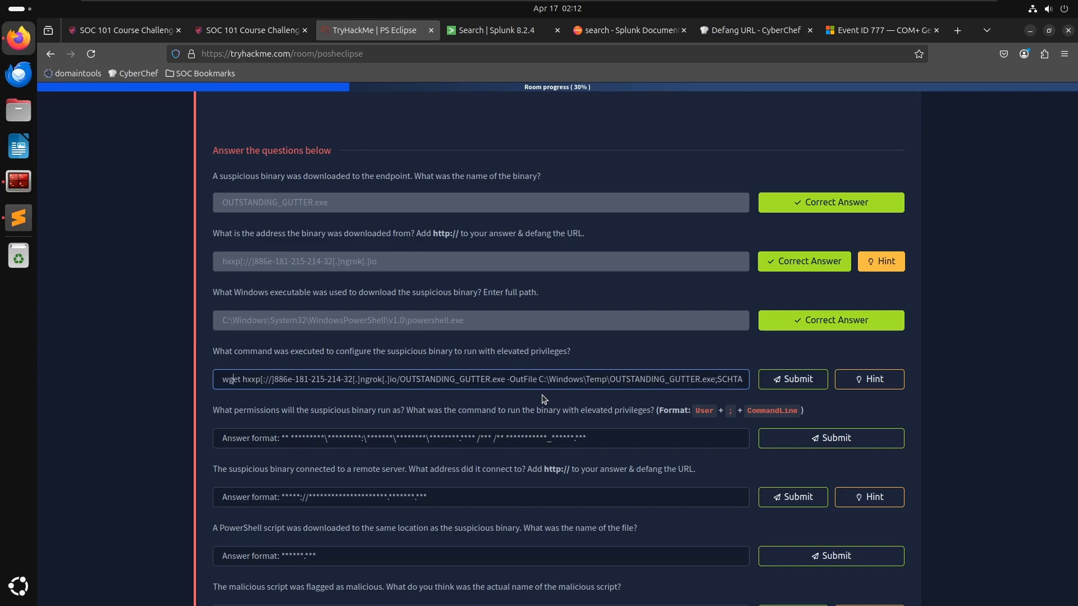
key("Delete")
key("Delete")
key("Delete")
key("Delete")
key("Delete")
type("ttp:")
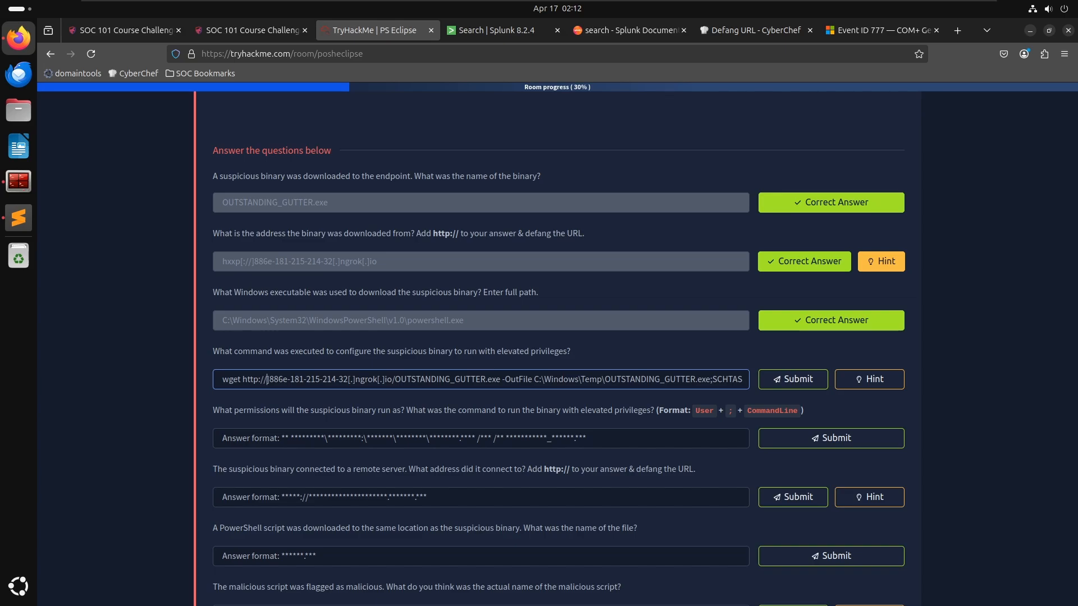
key("Delete")
key("ctrl+Right")
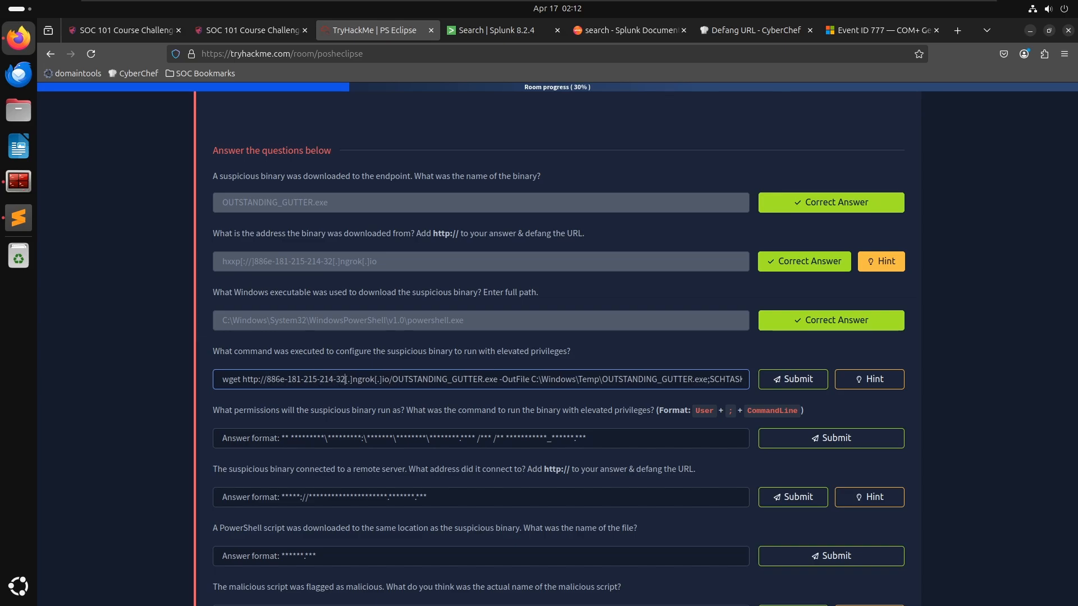
key("Delete")
key("Right")
key("Delete")
key("ctrl+Right")
key("Delete")
key("Right")
key("Delete")
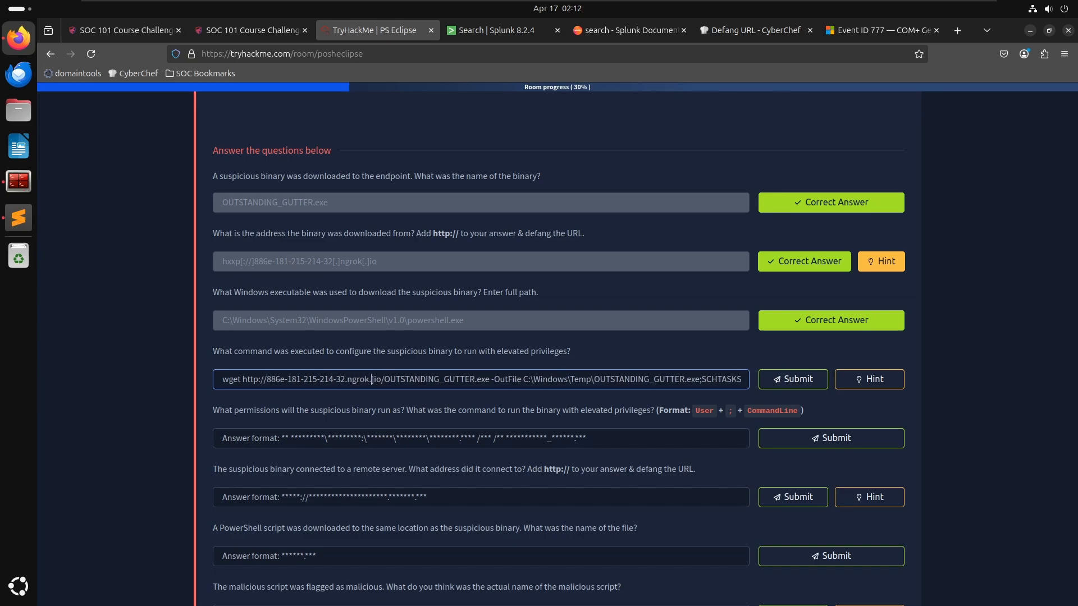
key("Delete")
key("Return")
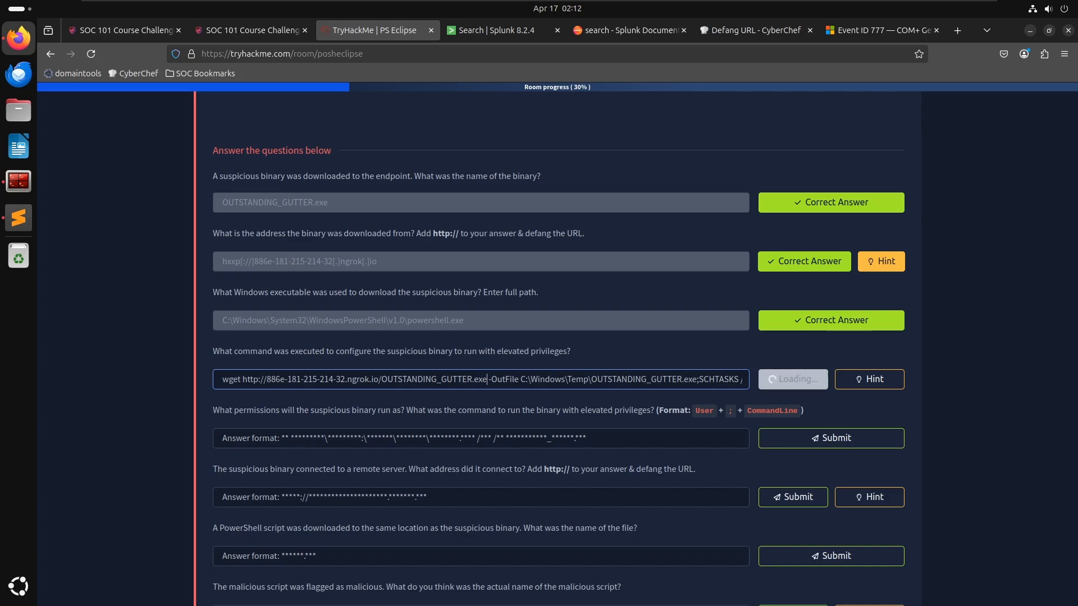
- Step word by word through the answer text to review the whole submitted command
key("ctrl+a")
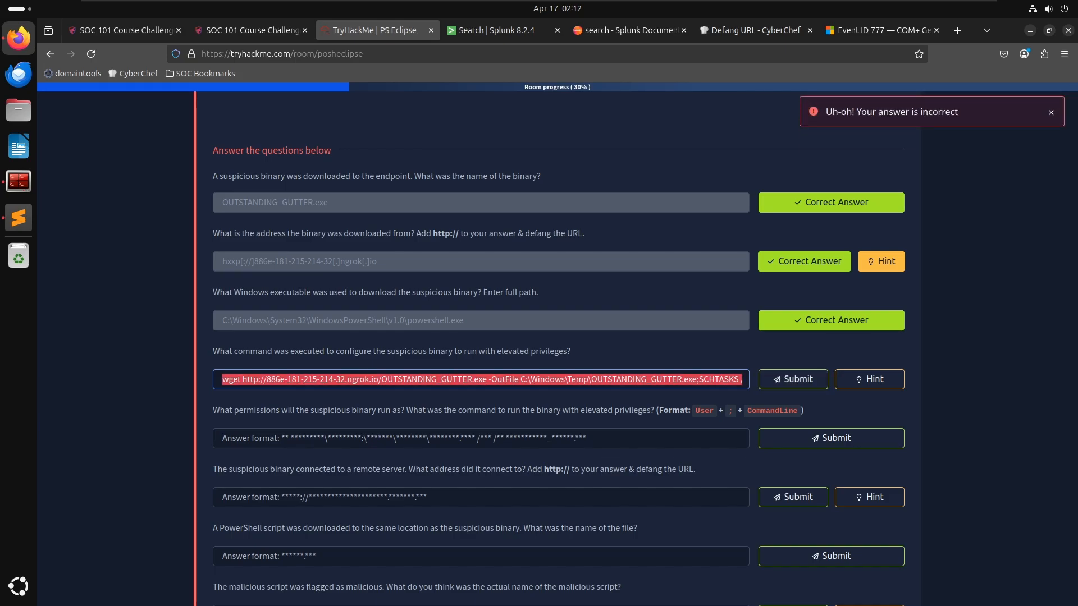
key("ctrl+v")
key("Home")
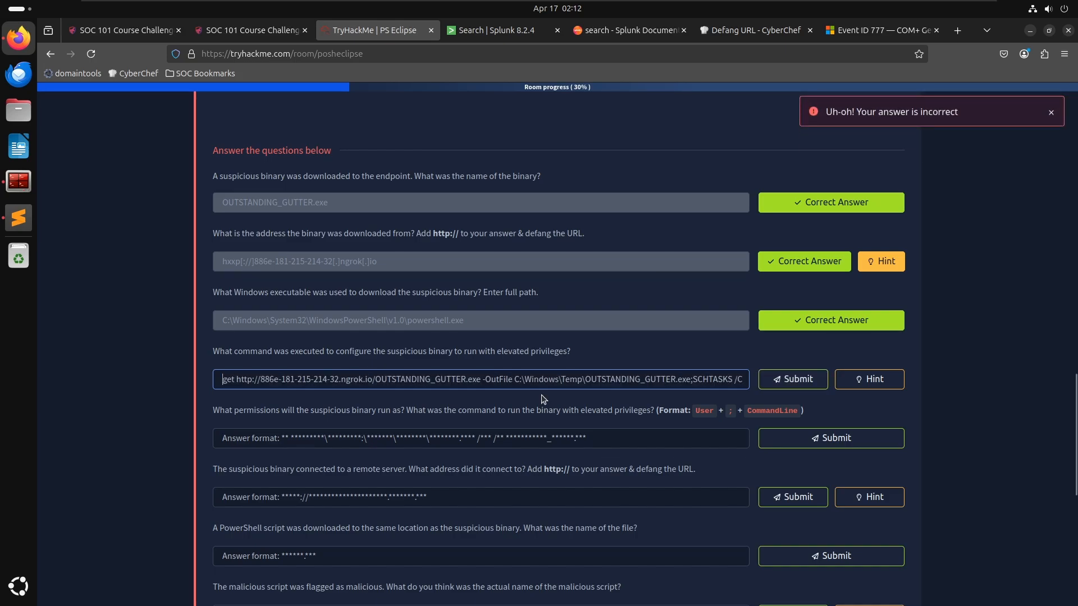
key("ctrl+Right")
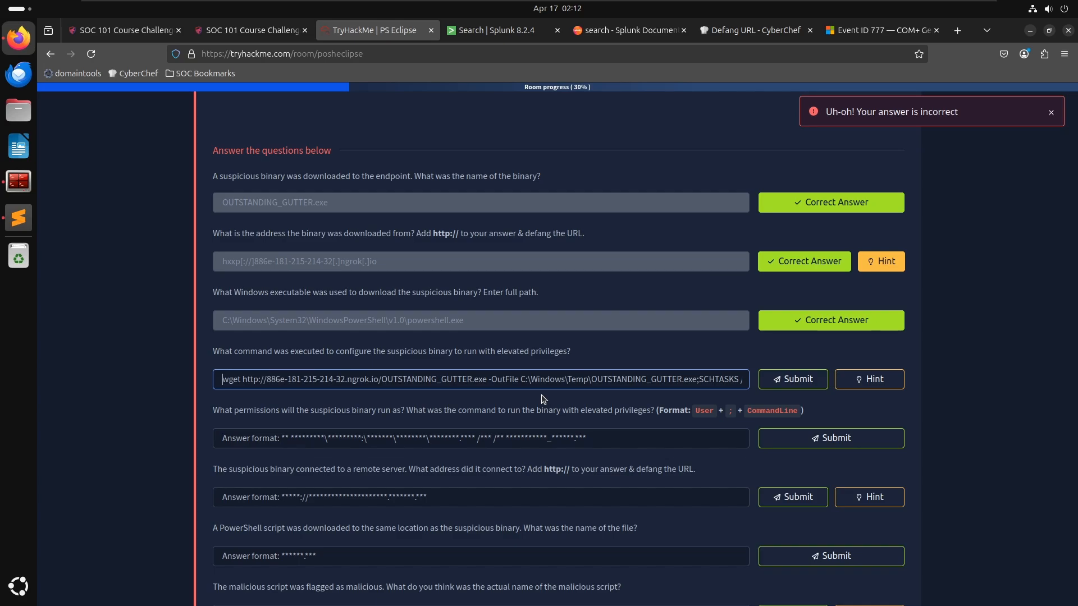
key("ctrl+Right")
key("ctrl+Right")
key("ctrl+Right")
key("ctrl+Right")
key("ctrl+Right")
key("ctrl+Right")
key("ctrl+Right")
key("ctrl+Right")
key("ctrl+Right")
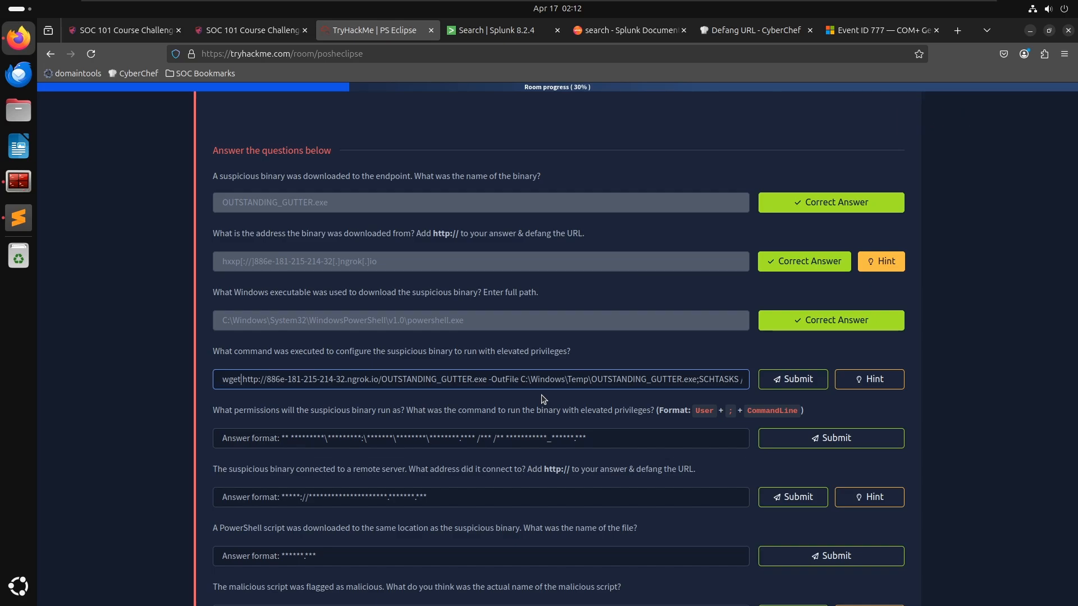
key("ctrl+Right")
key("ctrl+Right")
key("ctrl+Right")
key("ctrl+Right")
key("ctrl+Right")
key("ctrl+Right")
key("ctrl+Right")
key("ctrl+Right")
key("ctrl+Right")
key("ctrl+Right")
key("ctrl+Right")
key("ctrl+Right")
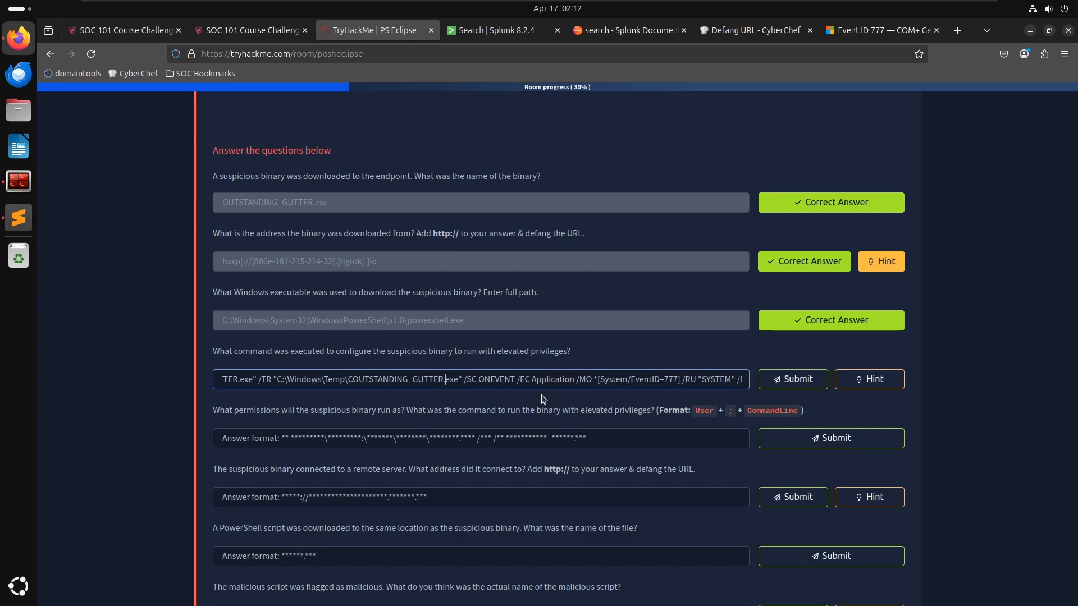
key("ctrl+Left")
key("ctrl+Left")
key("ctrl+Left")
key("ctrl+Left")
key("ctrl+Left")
key("ctrl+Left")
key("ctrl+Left")
key("ctrl+Left")
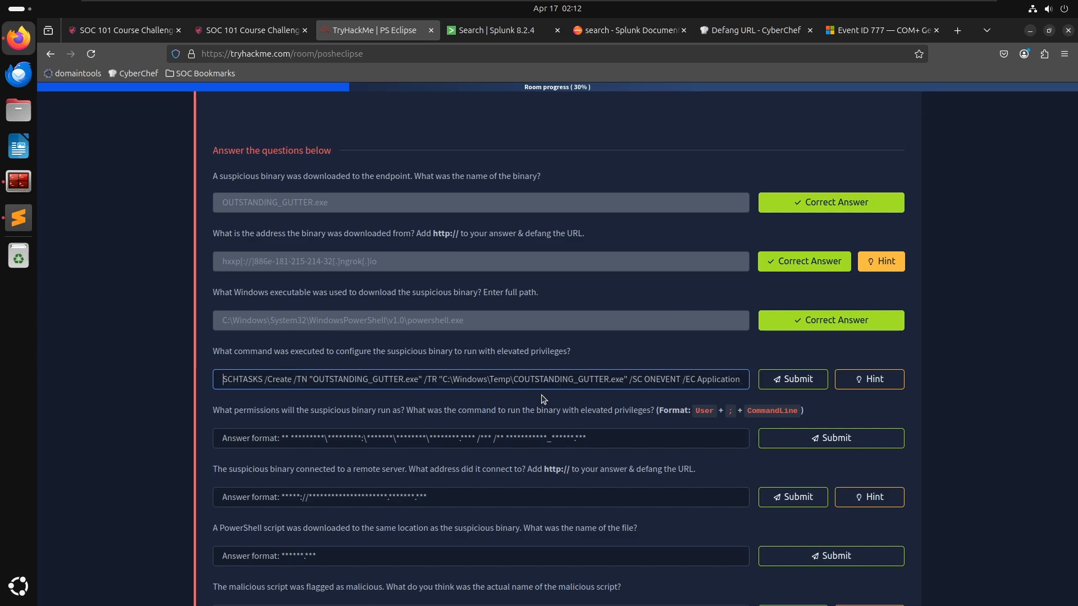
key("ctrl+Left")
key("ctrl+Left")
key("ctrl+Left")
key("ctrl+Left")
key("ctrl+Left")
key("ctrl+Left")
key("ctrl+Left")
key("ctrl+Left")
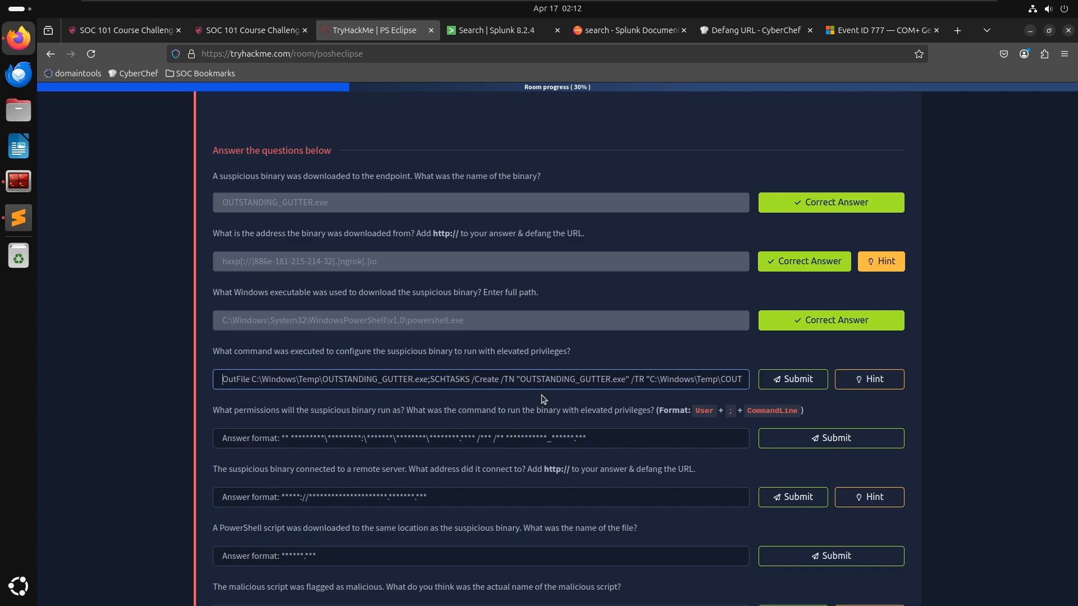
key("ctrl+Left")
key("ctrl+Left")
key("ctrl+Left")
key("ctrl+Left")
key("ctrl+Left")
key("ctrl+Left")
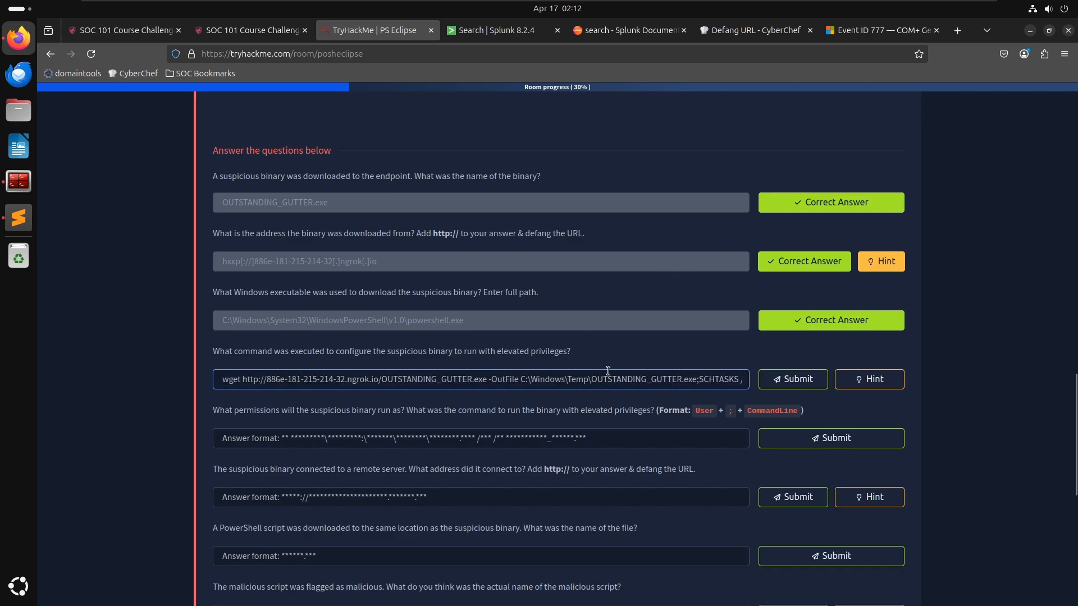
key("alt+Tab")
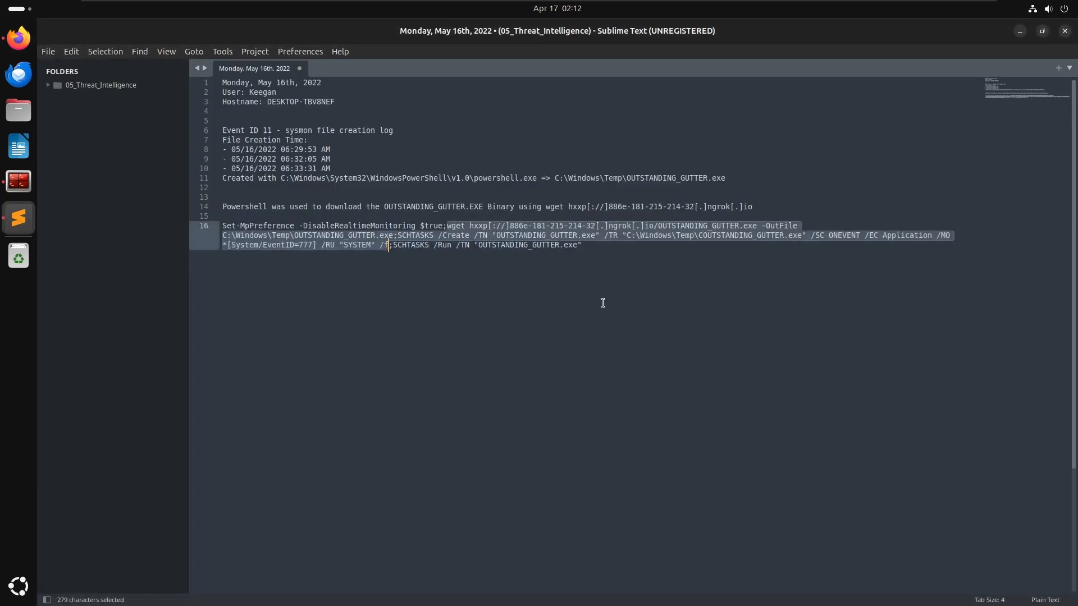
key("alt+Tab")
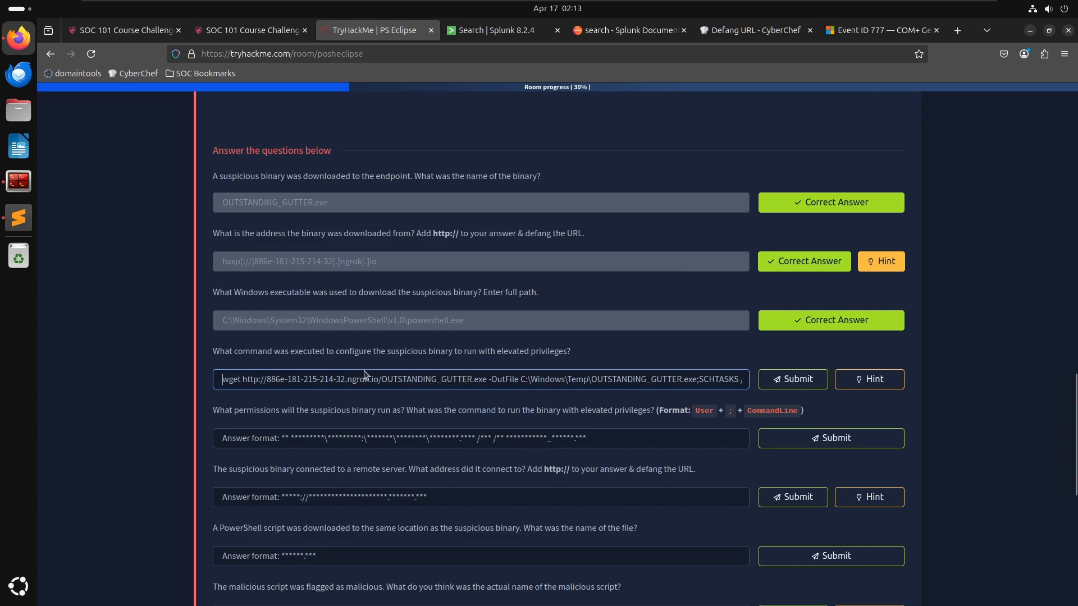
left_click_drag(223, 379, 515, 379)
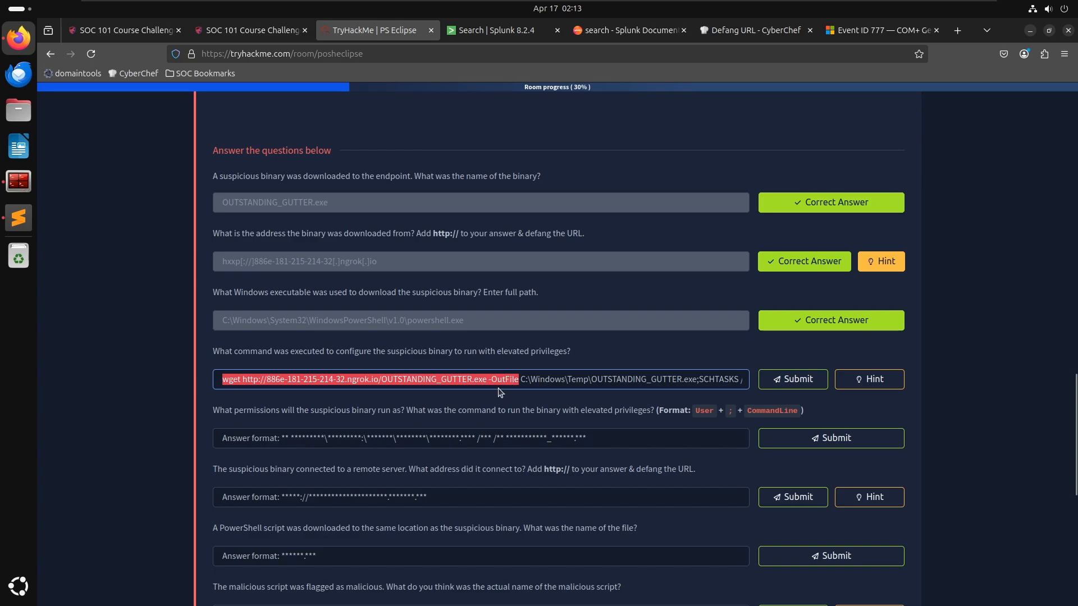
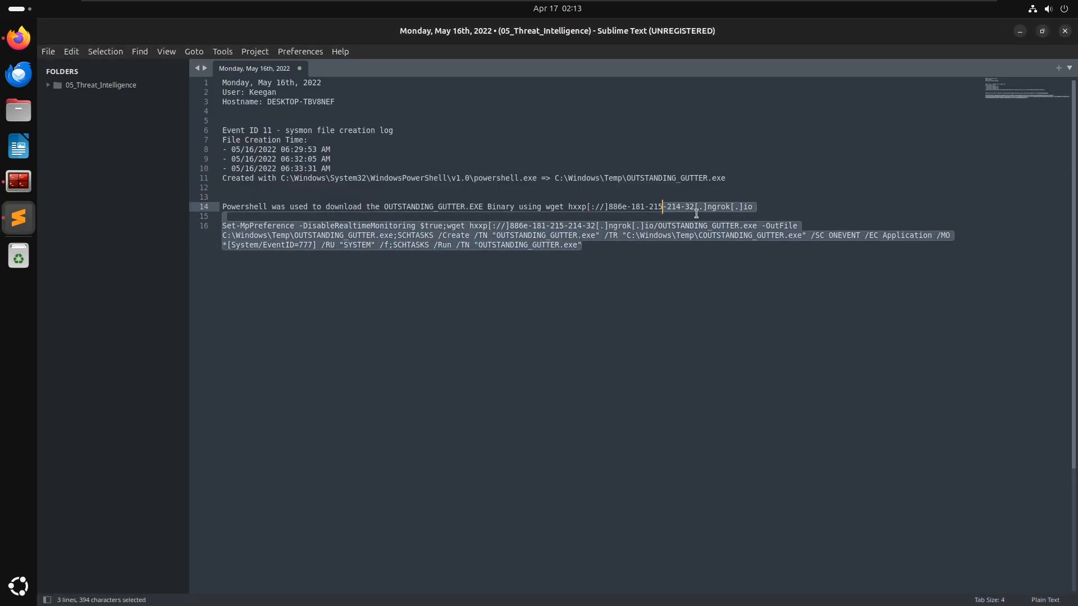
- Copy the SCHTASKS portion of the command and paste it on its own line below in the notes
left_click_drag(582, 245, 295, 244)
mouse_move(403, 236)
left_mouse_down()
mouse_move(394, 245)
mouse_move(398, 236)
left_mouse_up()
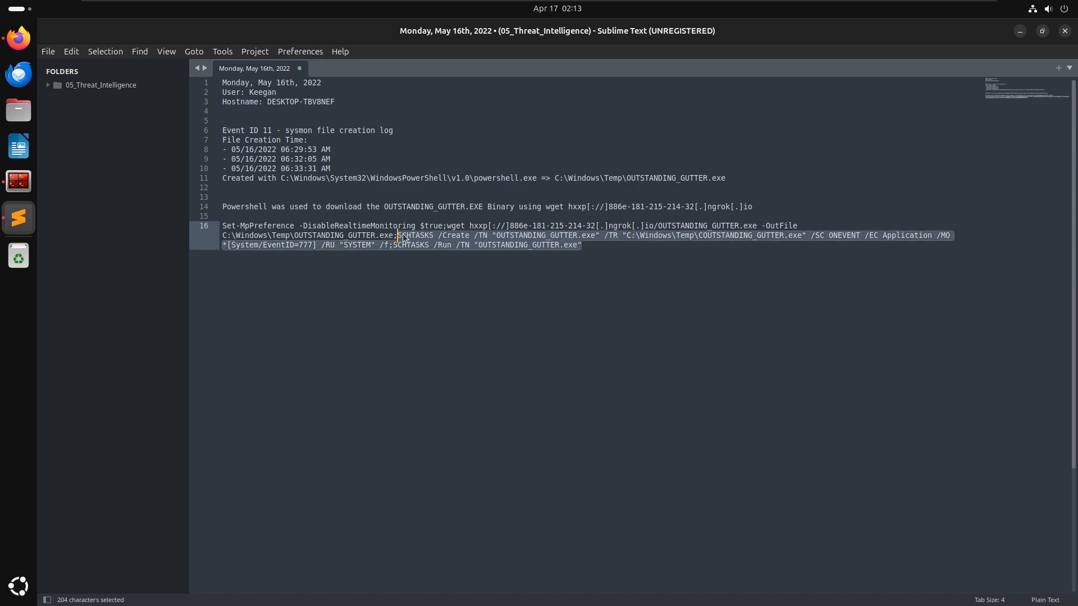
key("ctrl+c")
left_click(582, 245)
key("Return")
key("Return")
key("Return")
key("Return")
key("ctrl+v")
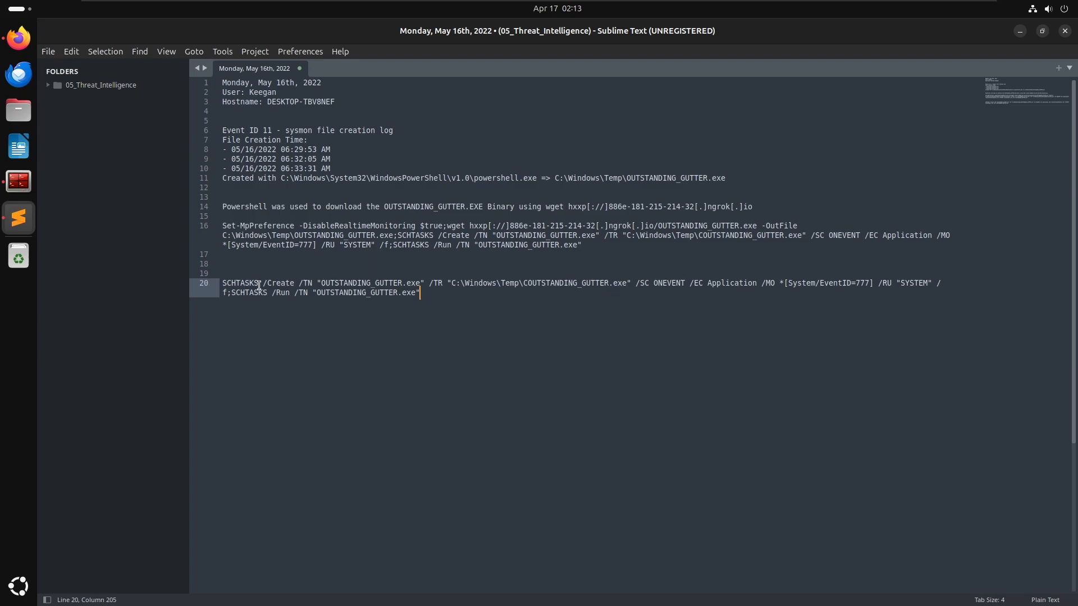
- Switch to Firefox and search Google for schtasks
left_click_drag(232, 285, 273, 286)
left_click(275, 285)
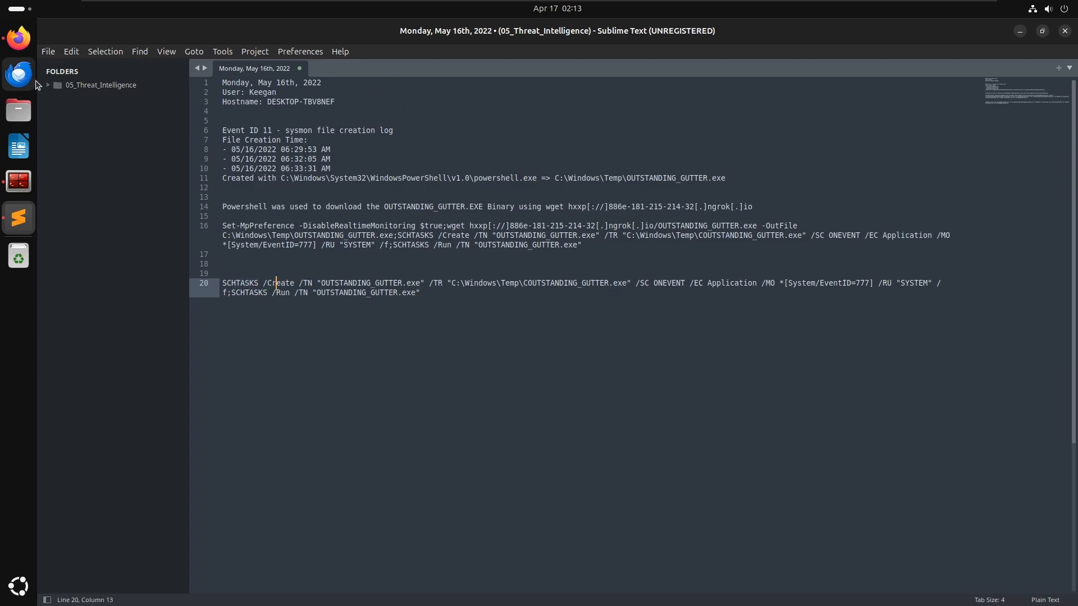
left_click(19, 38)
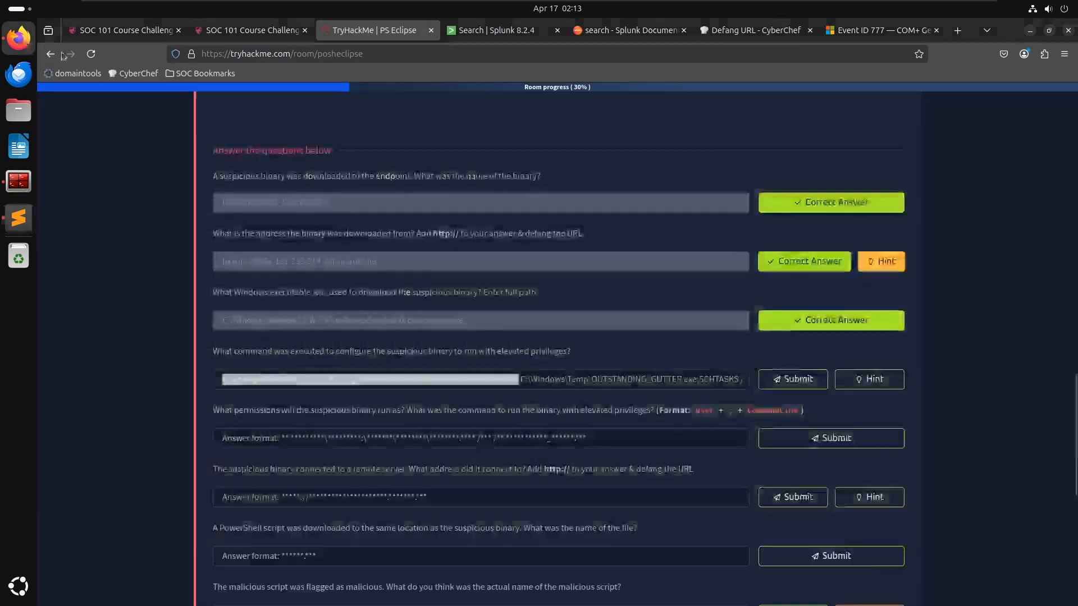
left_click(854, 34)
key("ctrl+l")
type("schtasks")
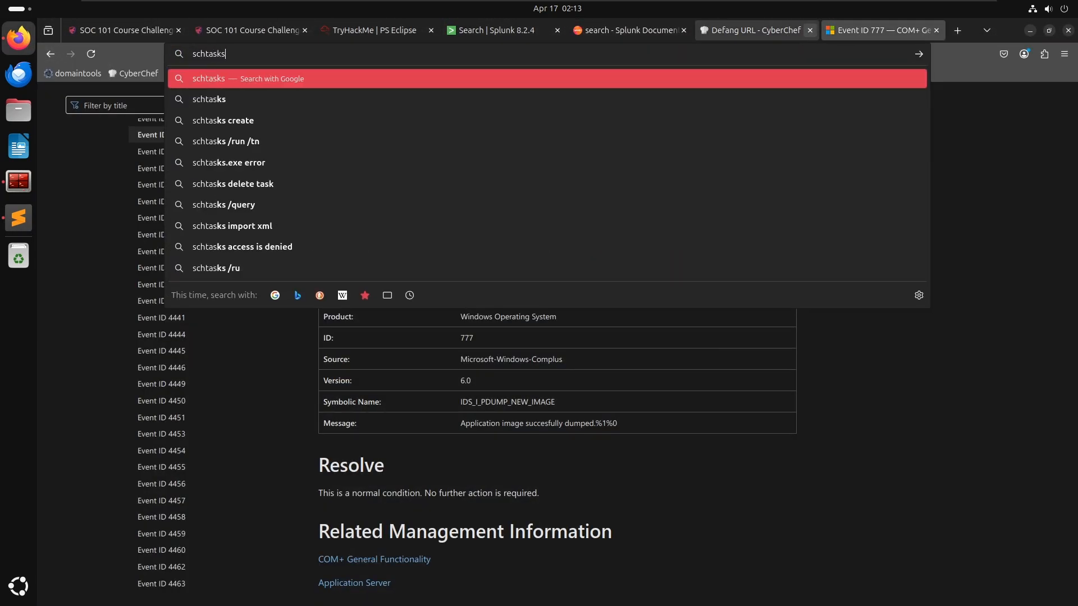
key("Return")
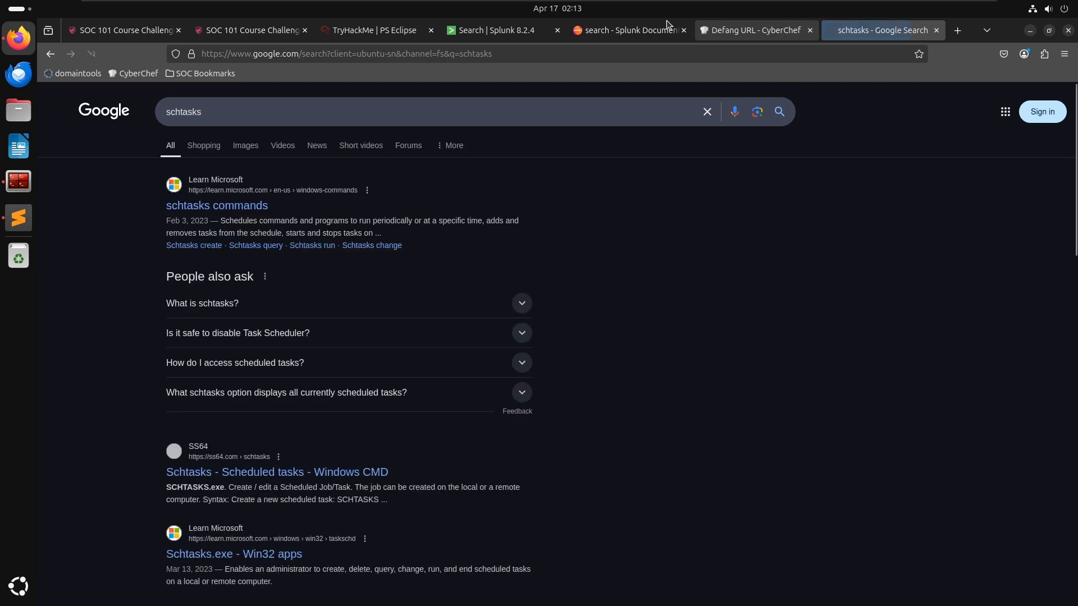
- Open Microsoft's schtasks commands page and its schtasks create page to read the parameter descriptions
left_click(263, 205)
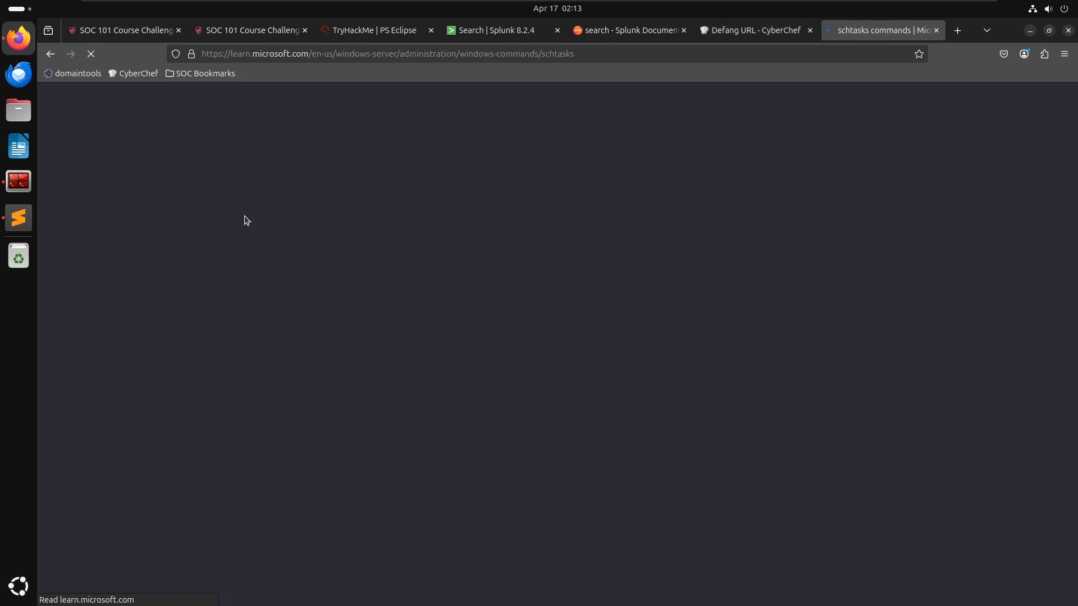
scroll(450, 353, "down", 6)
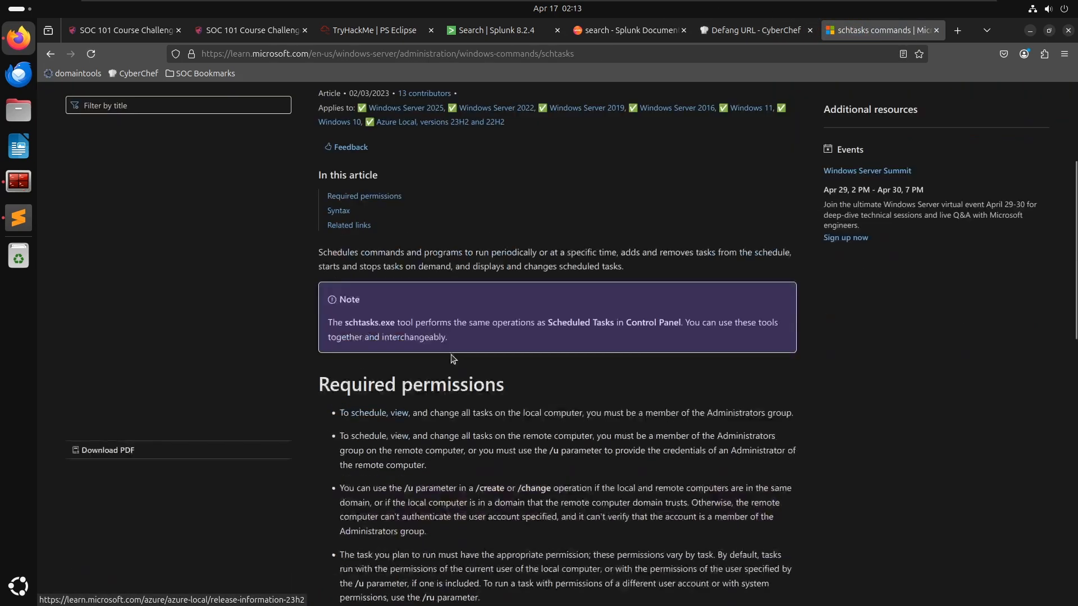
scroll(480, 368, "down", 2)
scroll(458, 404, "down", 5)
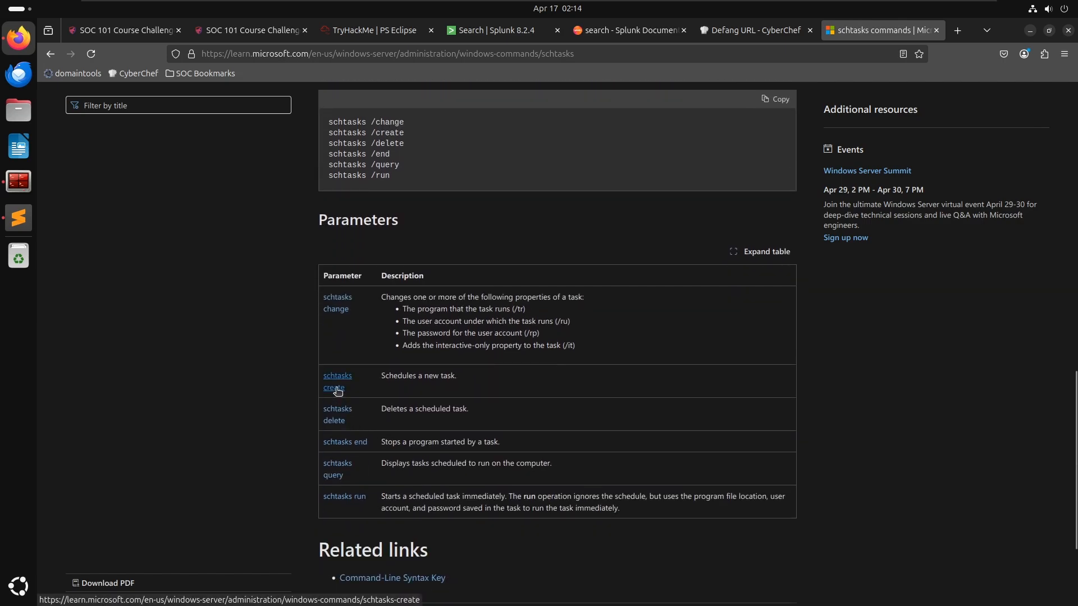
left_click(337, 391)
scroll(640, 364, "down", 1)
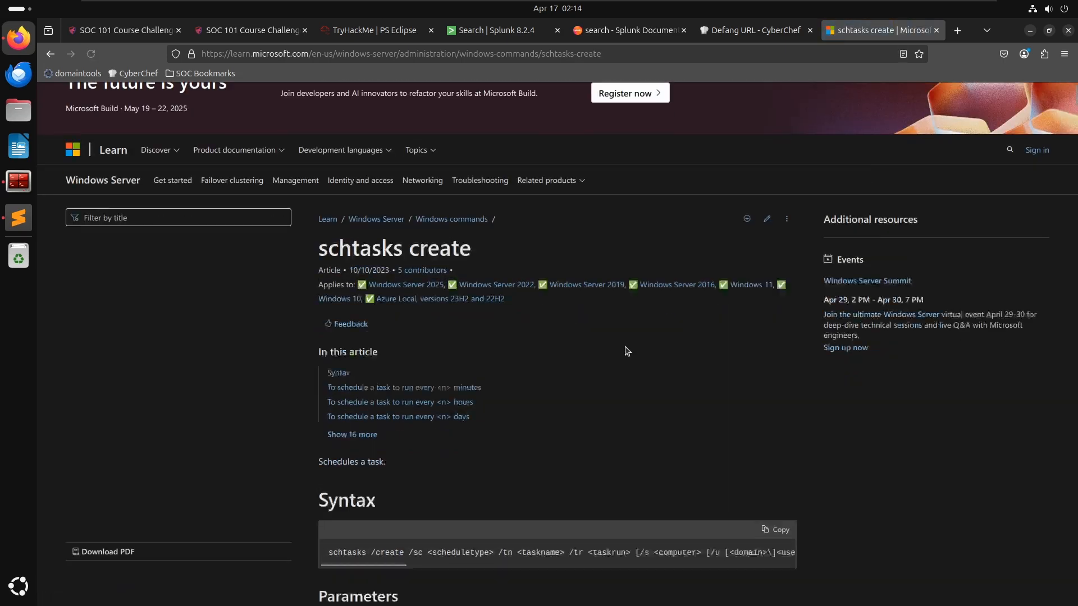
scroll(627, 352, "down", 6)
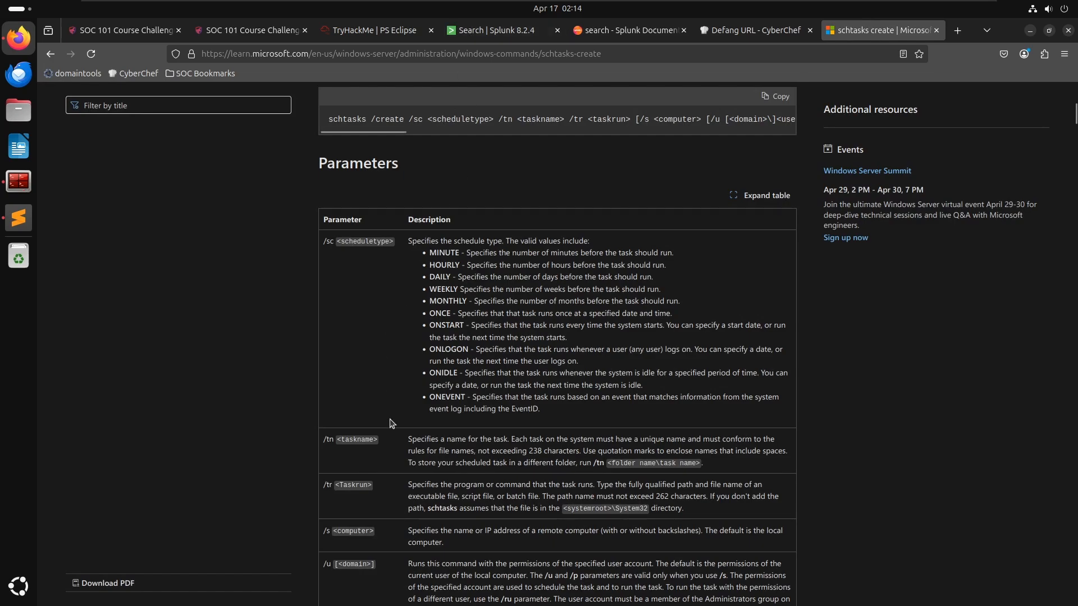
scroll(484, 389, "down", 1)
left_click_drag(408, 362, 555, 373)
left_click(565, 368)
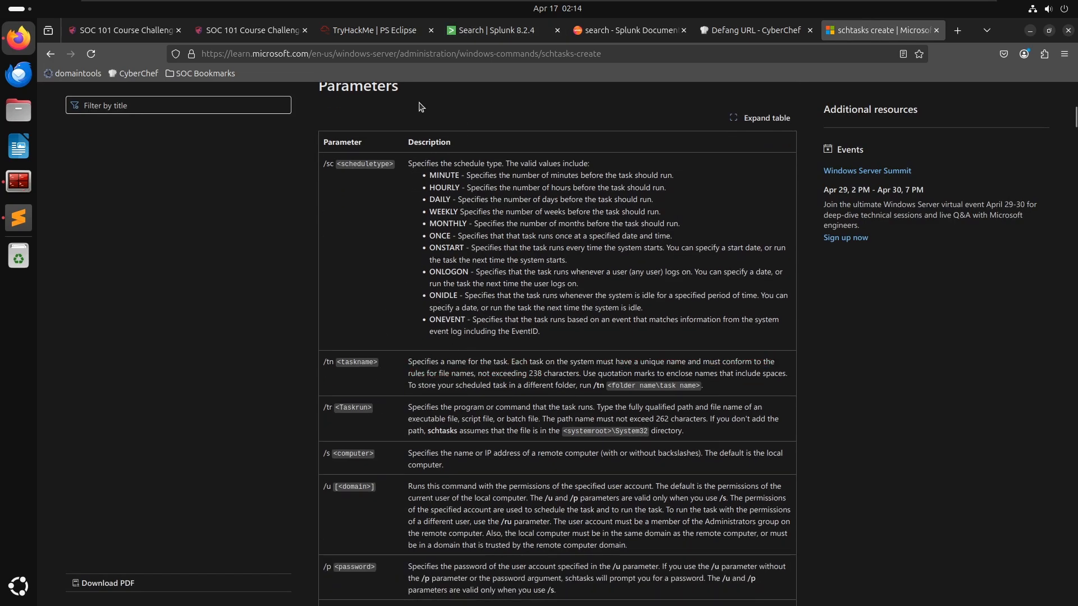
- Start a schtasks option list at the end of the notes with a '- create' entry
key("alt+Tab")
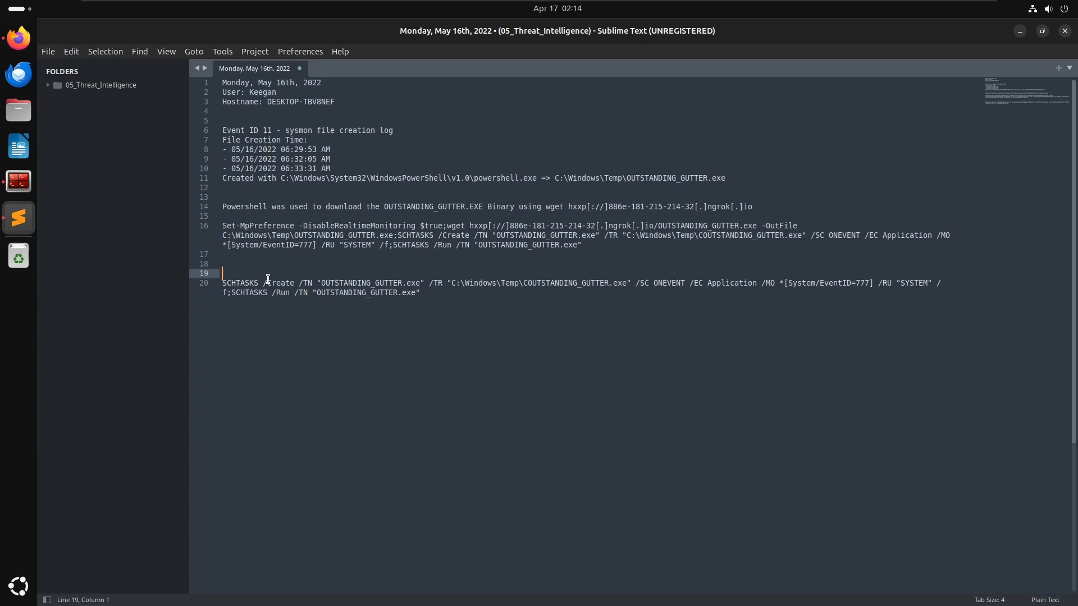
key("ctrl+End")
key("Return")
key("Return")
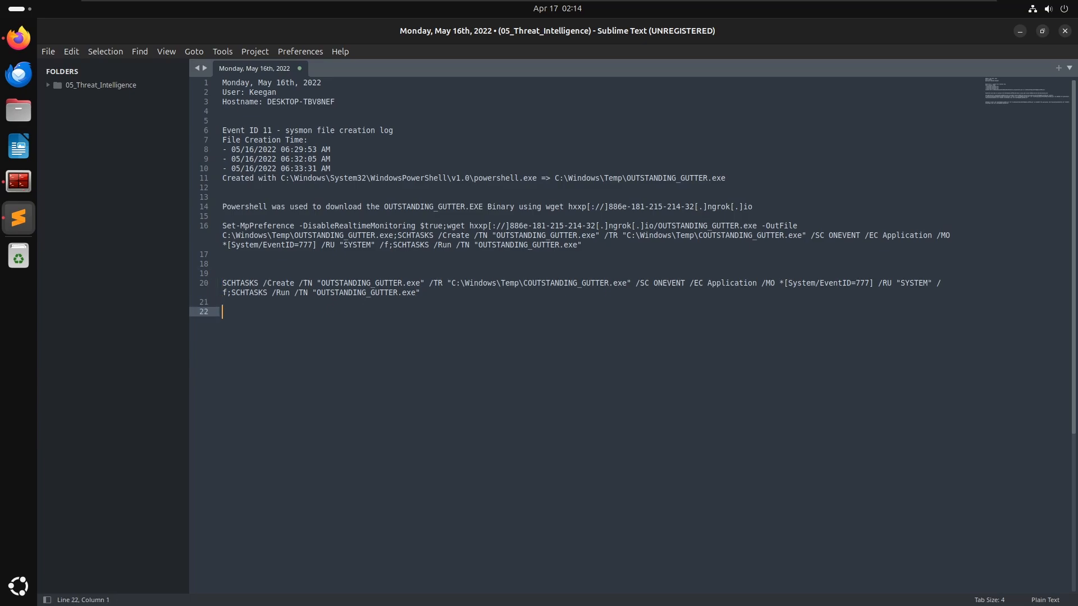
type("- craete")
key("BackSpace")
key("BackSpace")
type("reate")
key("Return")
type("- ")
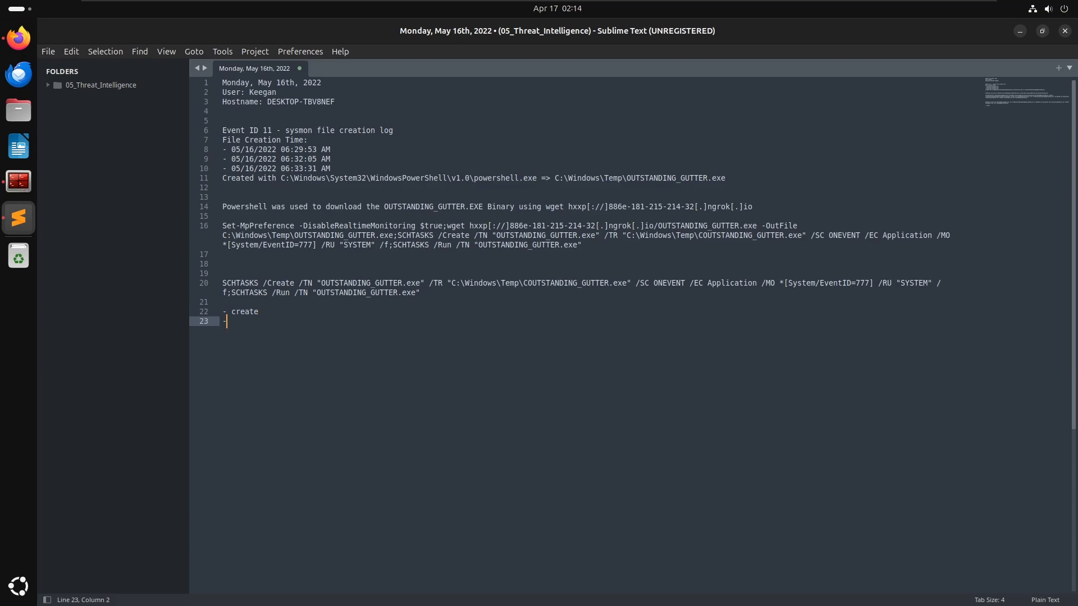
type("task")
- Add '- /tn task name' and '- binary_name.exe' entries to the notes list
key("BackSpace")
key("BackSpace")
key("BackSpace")
type("/tn task name")
key("Return")
type("\"")
key("BackSpace")
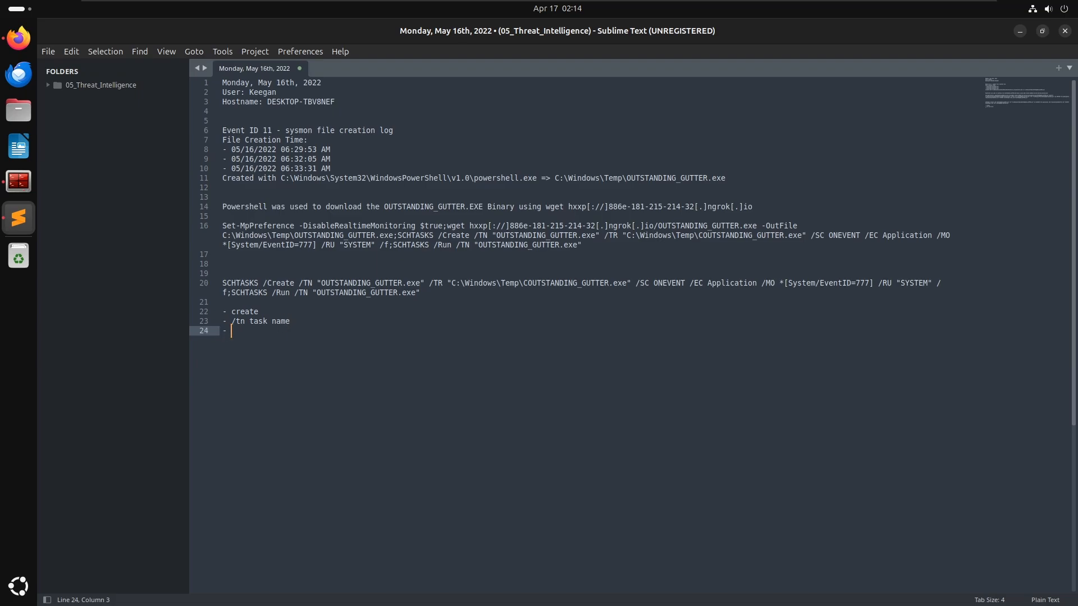
type("- binary_name.exe")
key("Return")
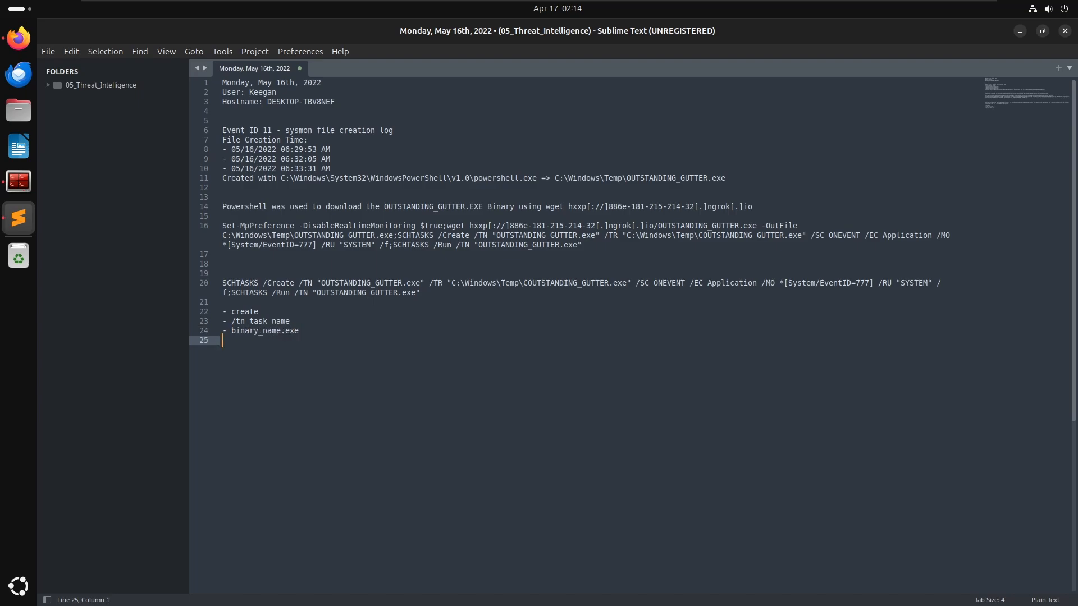
key("Return")
- Review the /tr parameter description in the schtasks create documentation
key("alt+Tab")
scroll(404, 385, "down", 7)
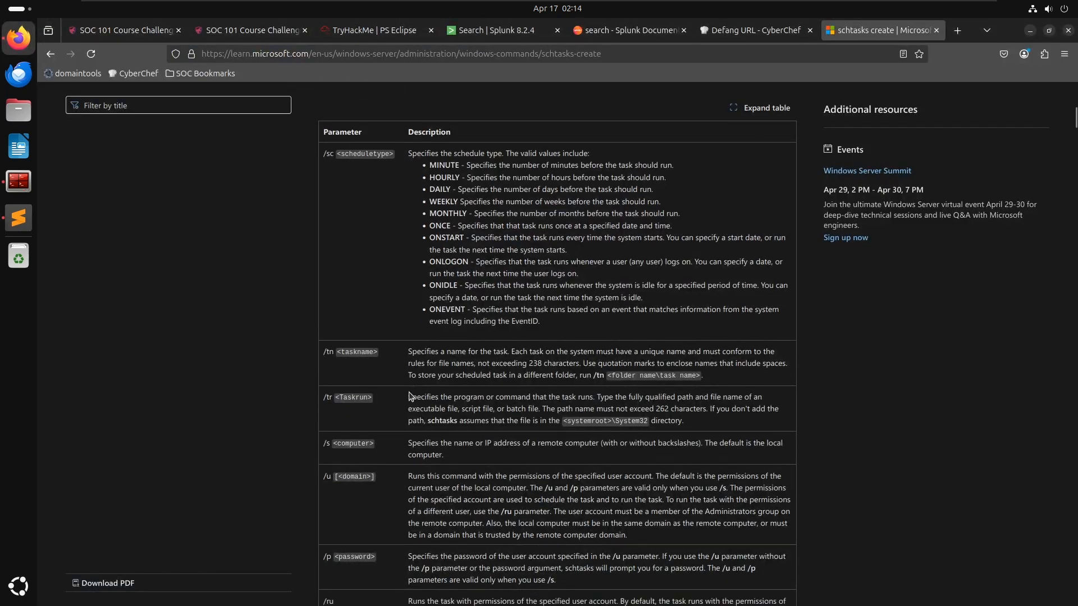
scroll(391, 335, "up", 7)
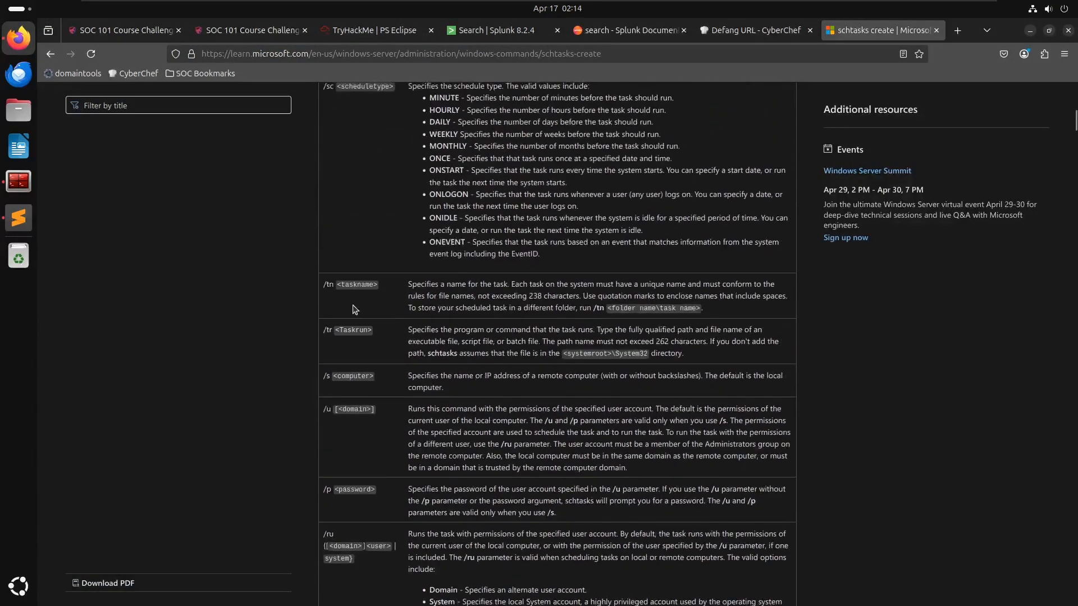
left_click_drag(335, 330, 469, 327)
left_click(467, 327)
- Add '- /tr' and '- run binary_name.exe' entries to the notes list
key("alt+Tab")
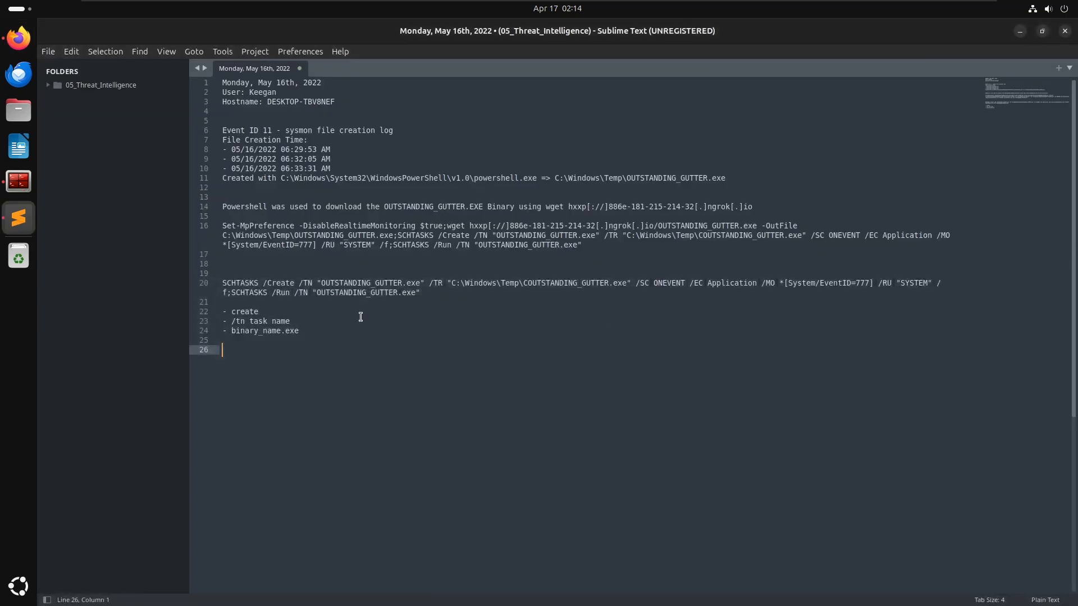
type("- /tr")
key("Return")
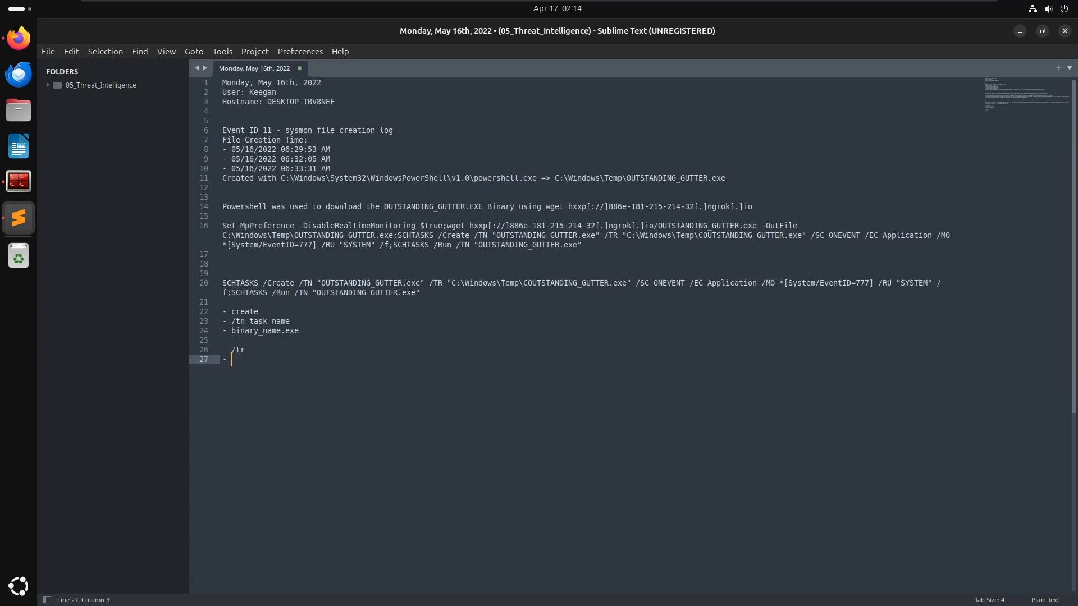
type("- runnnthe")
key("BackSpace")
key("BackSpace")
key("BackSpace")
type("binary_name.exe")
- Compare the /SC ONEVENT option in the notes with the scheduletype parameter documentation
key("alt+Tab")
scroll(403, 451, "down", 3)
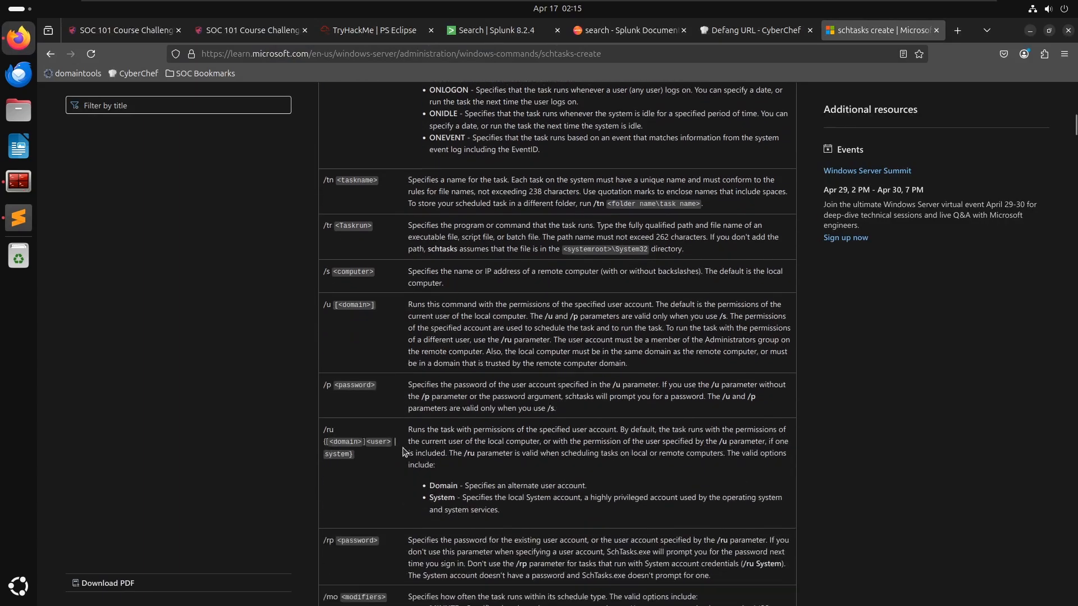
scroll(403, 452, "down", 3)
scroll(410, 432, "up", 8)
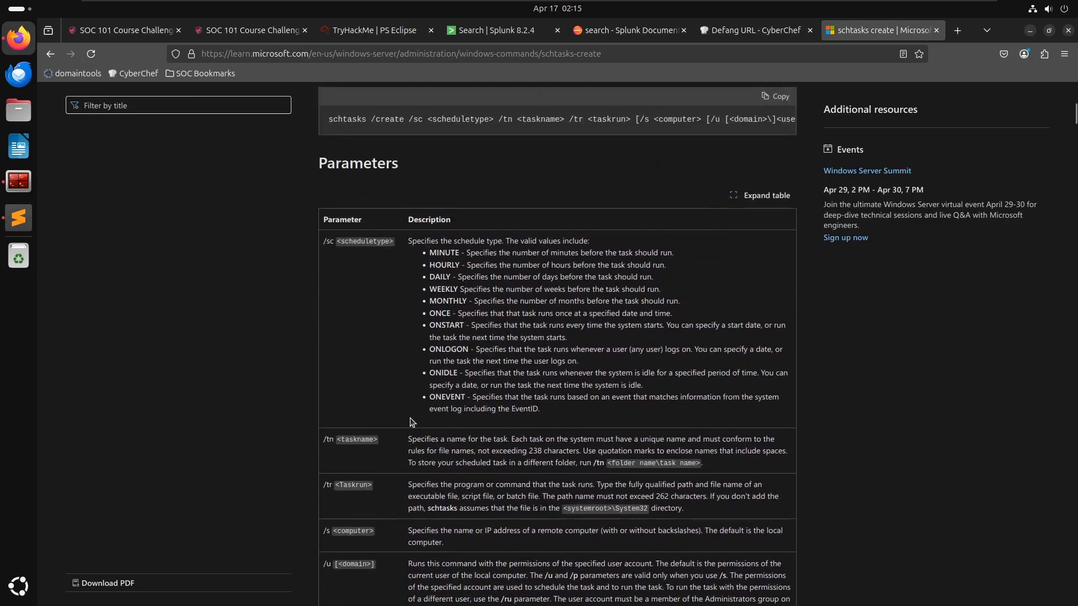
key("alt+Tab")
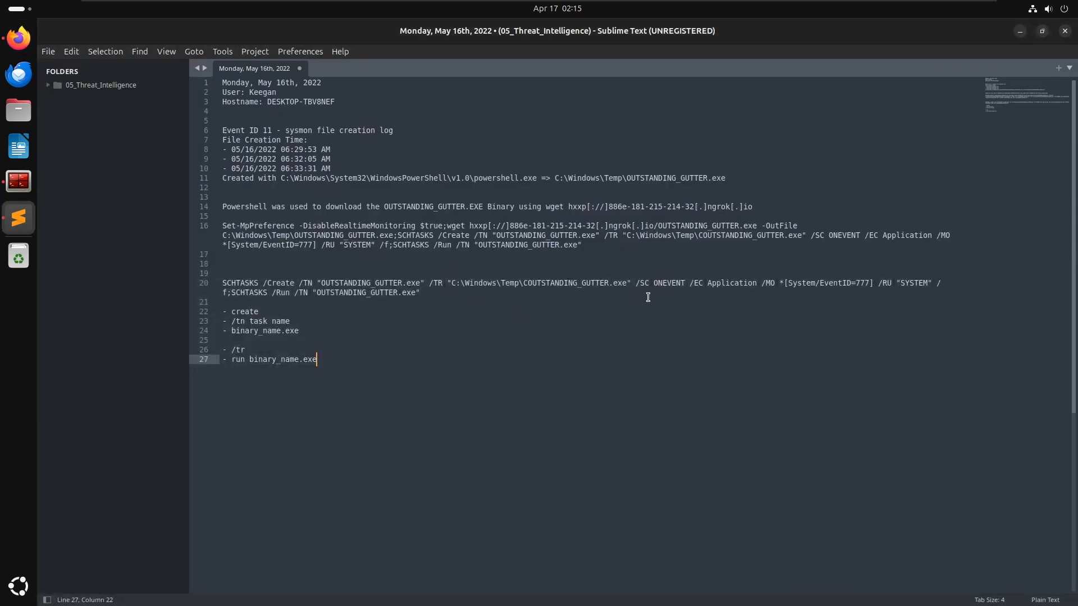
left_click_drag(639, 283, 681, 283)
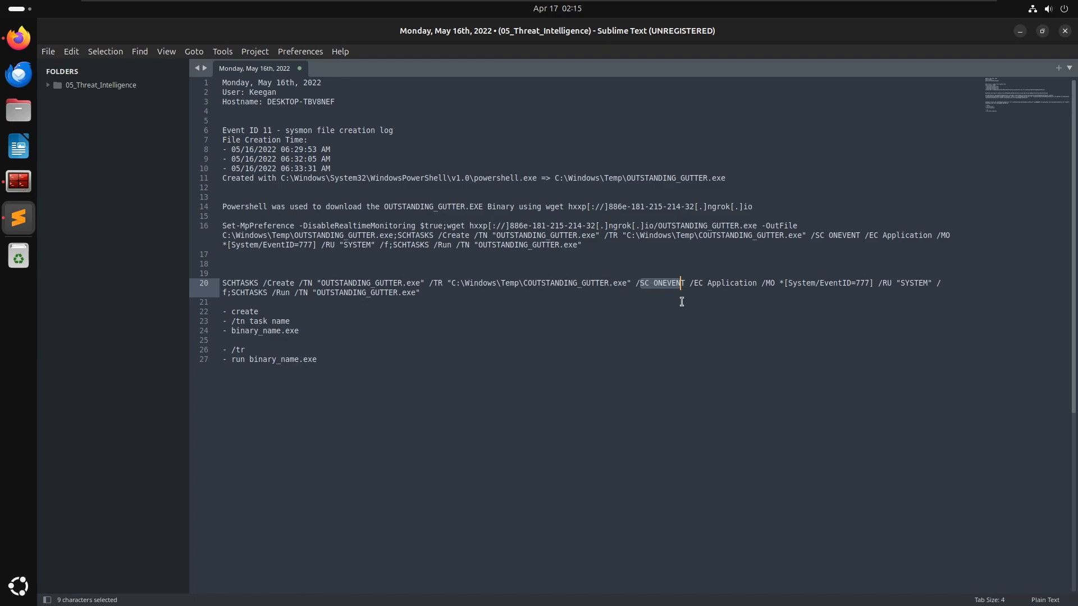
- Copy the ONEVENT schedule type description from the schtasks create documentation
key("alt+Tab")
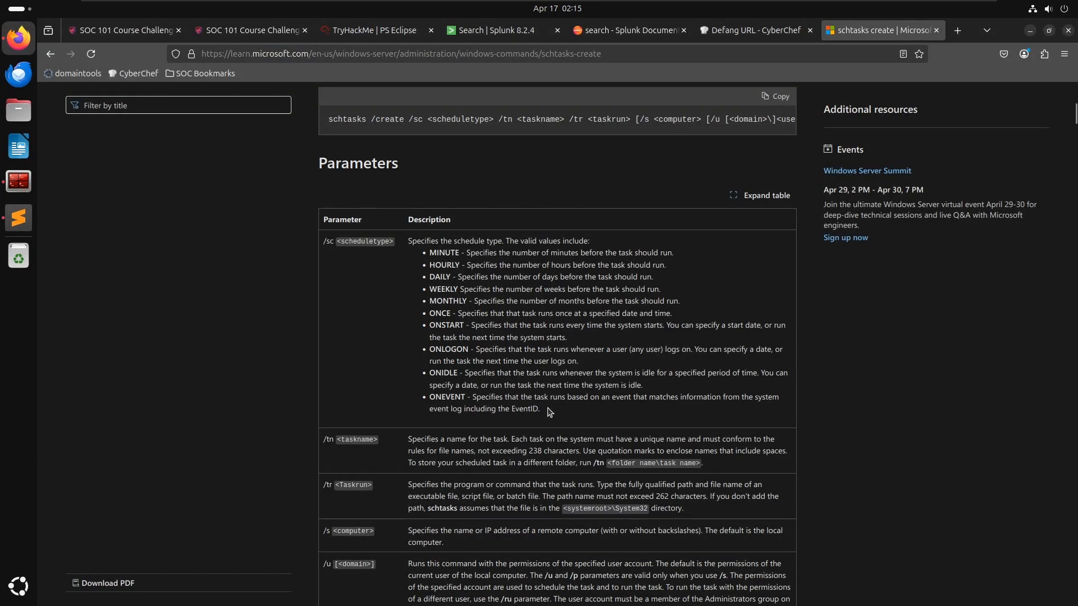
left_click_drag(540, 409, 480, 400)
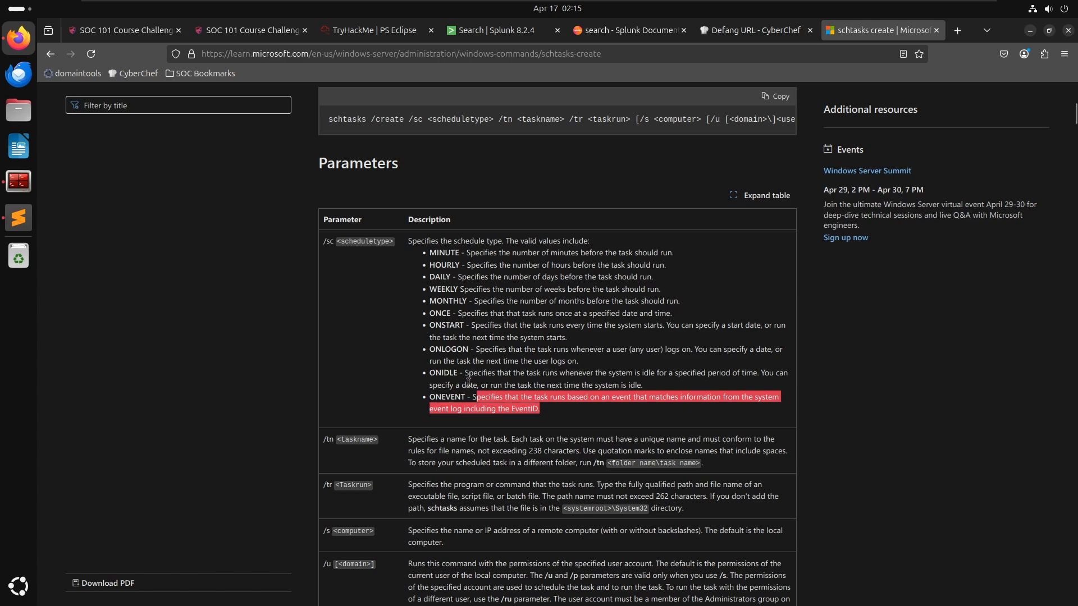
key("ctrl+plus")
key("ctrl+plus")
key("ctrl+plus")
scroll(470, 381, "down", 3)
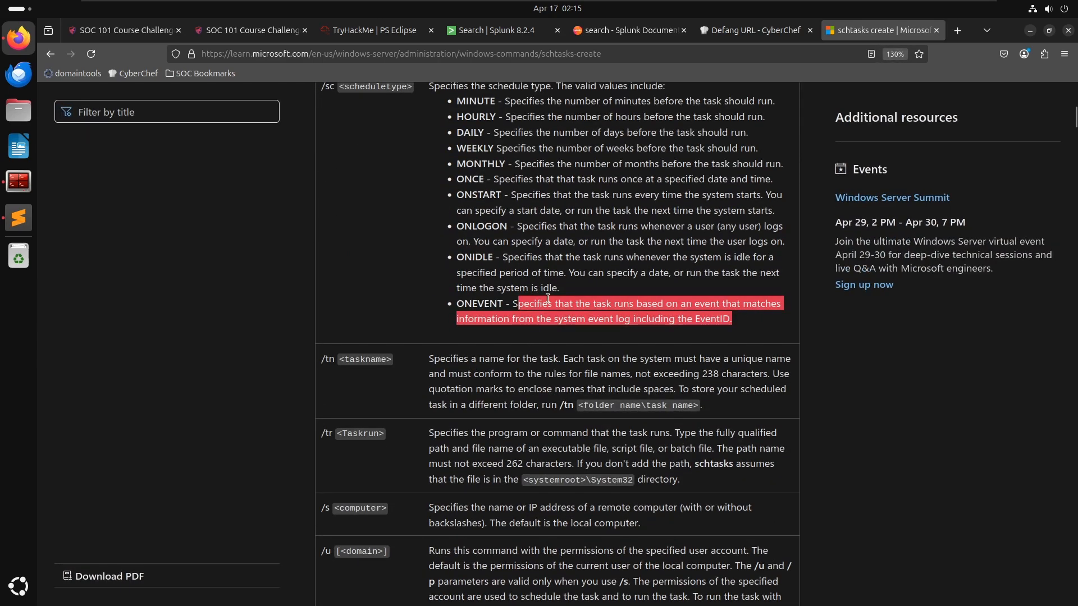
left_click(655, 331)
left_click_drag(731, 317, 477, 303)
right_click(491, 306)
left_click(493, 317)
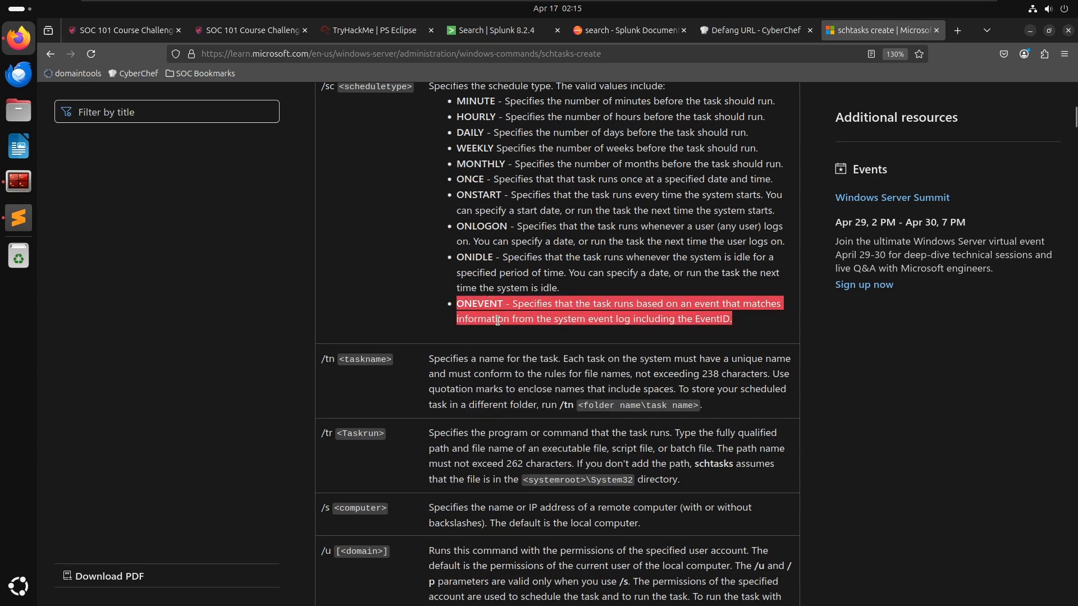
- Paste the ONEVENT description as a new bulleted entry at the end of the notes
left_click(19, 217)
key("Return")
key("Return")
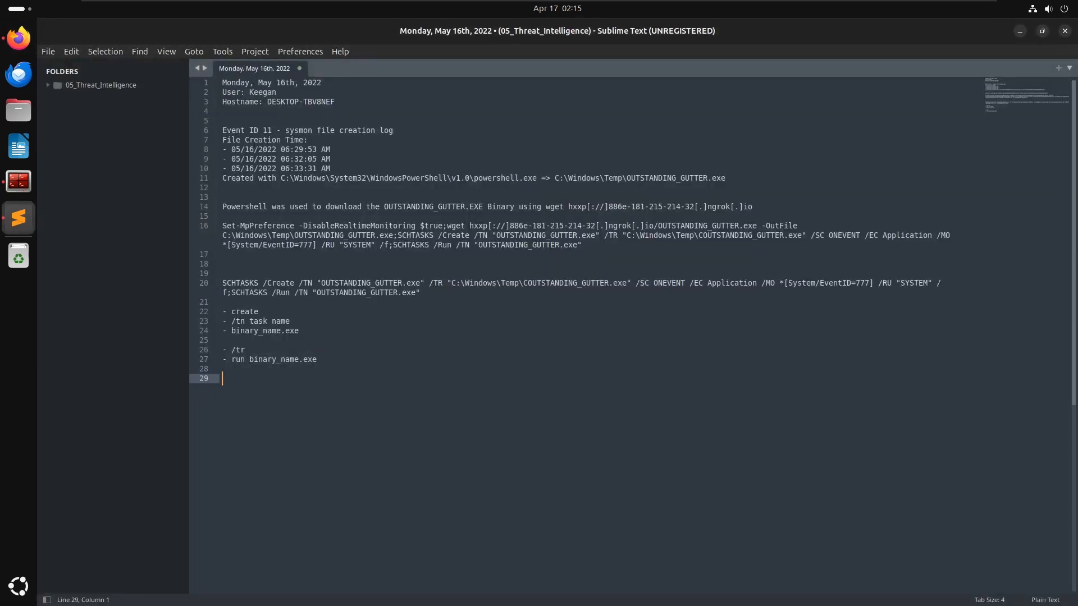
type("-")
key("ctrl+v")
- Insert a '- /SC' entry above the ONEVENT description in the notes
key("Up")
key("Right")
key("Right")
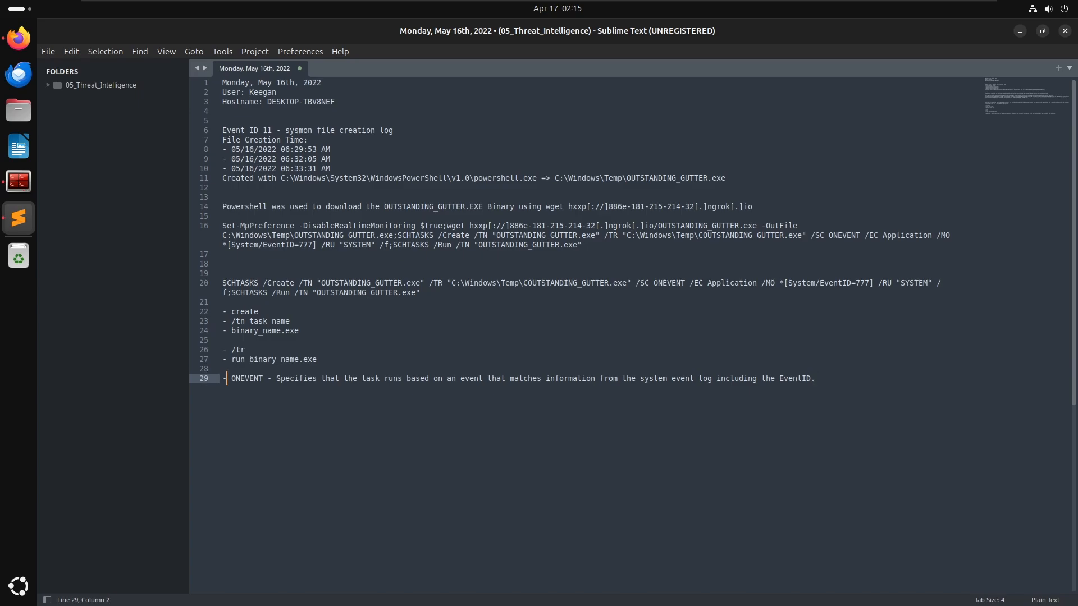
key("ctrl+shift+Return")
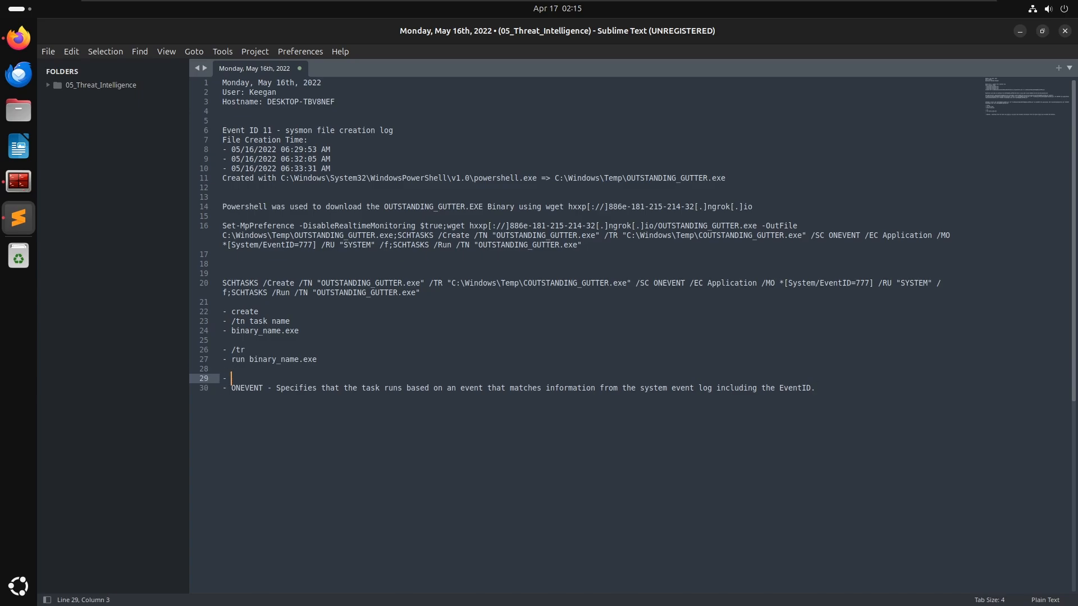
type("SC")
- Capitalise the /tr and /tn entries in the notes to /TR and /TN
key("Up")
key("Up")
key("Up")
key("Left")
type("TR")
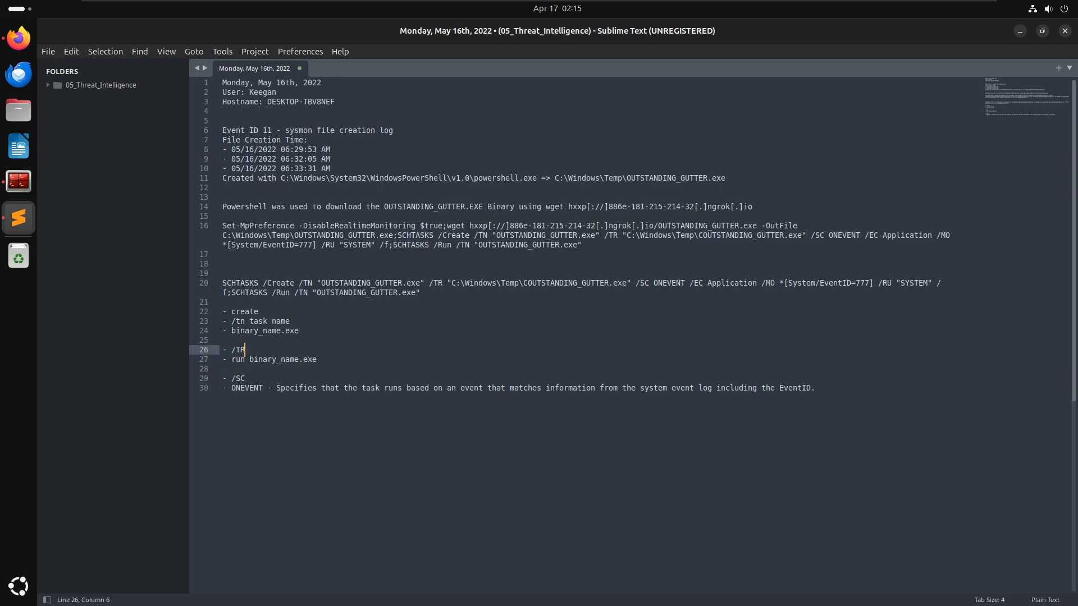
key("Up")
key("Up")
key("Up")
key("BackSpace")
key("BackSpace")
type("TN")
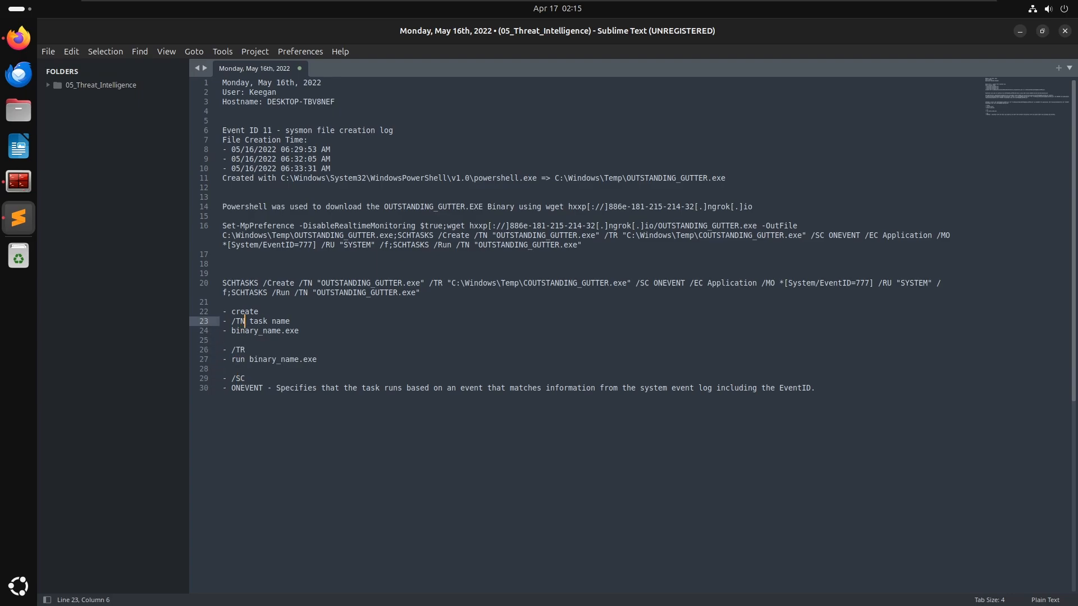
key("Down")
key("Down")
key("Down")
key("Down")
key("Down")
key("alt+Tab")
key("alt+Tab")
key("Up")
key("Up")
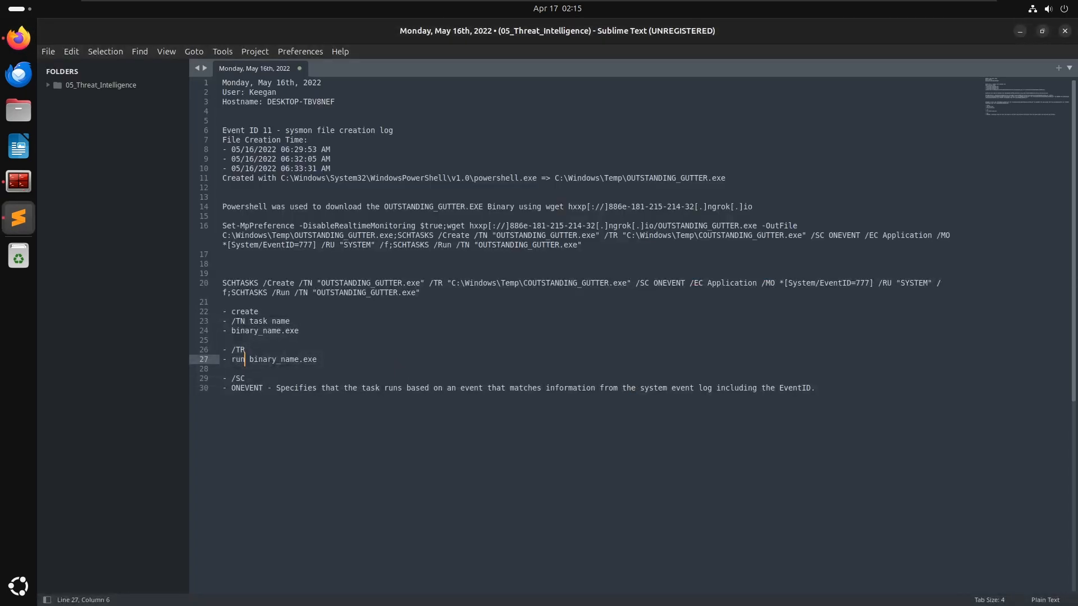
- Add the placeholders '<taskname>' to the /TR entry and '<scheduletype>' to the /SC entry in the notes
type("<taskname>")
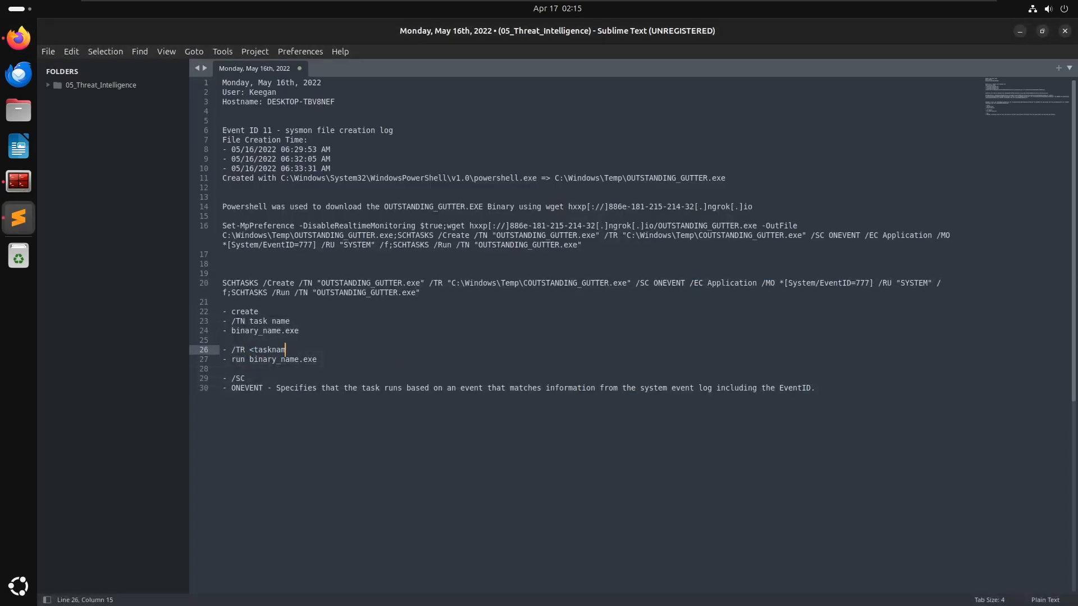
key("Down")
key("Down")
key("Down")
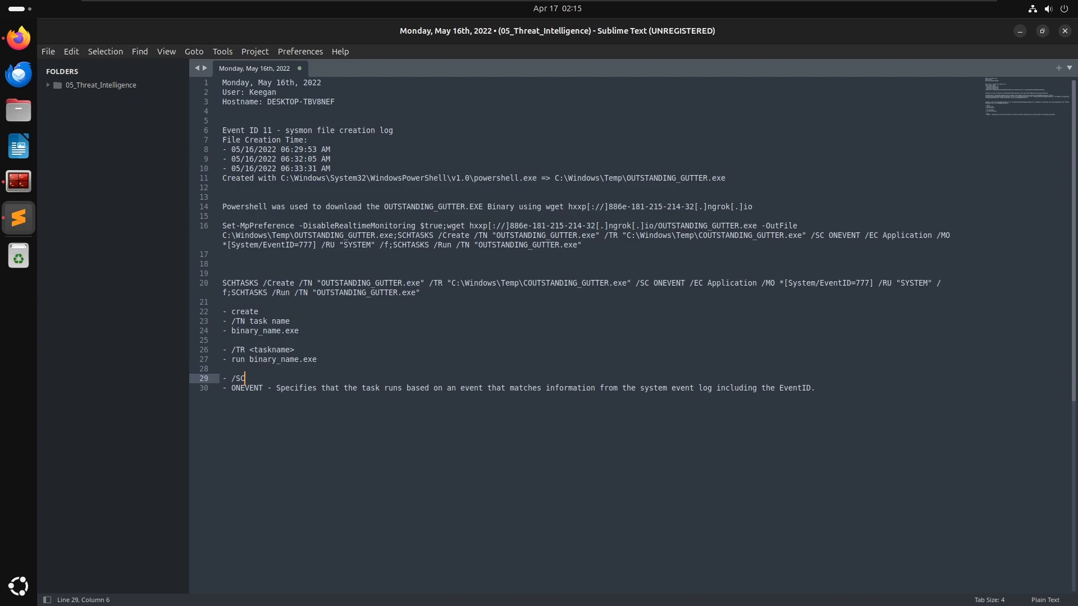
type("<")
key("alt+Tab")
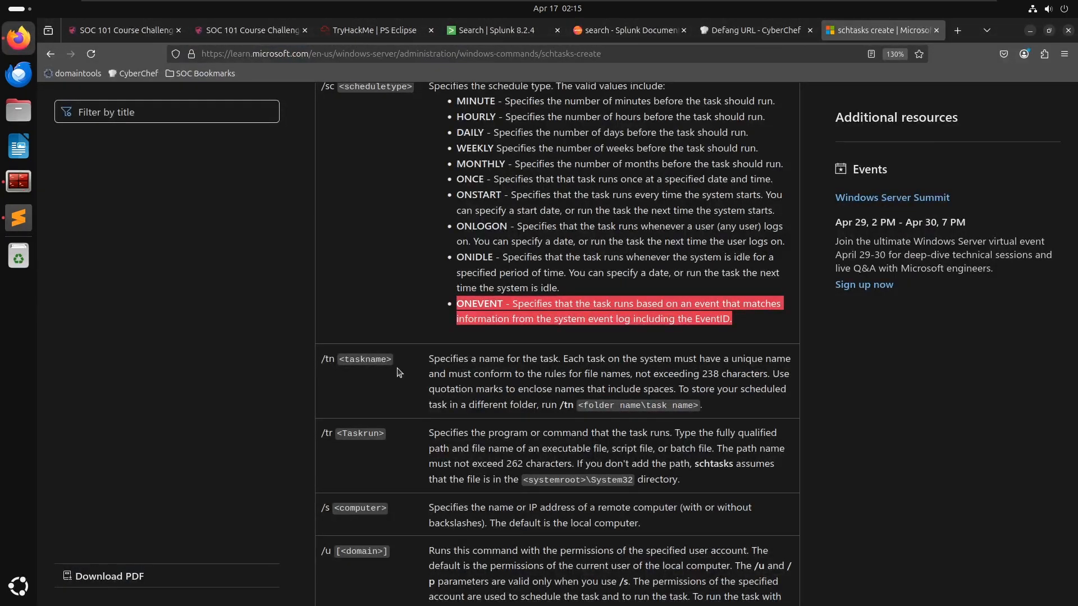
key("alt+Tab")
type("sche")
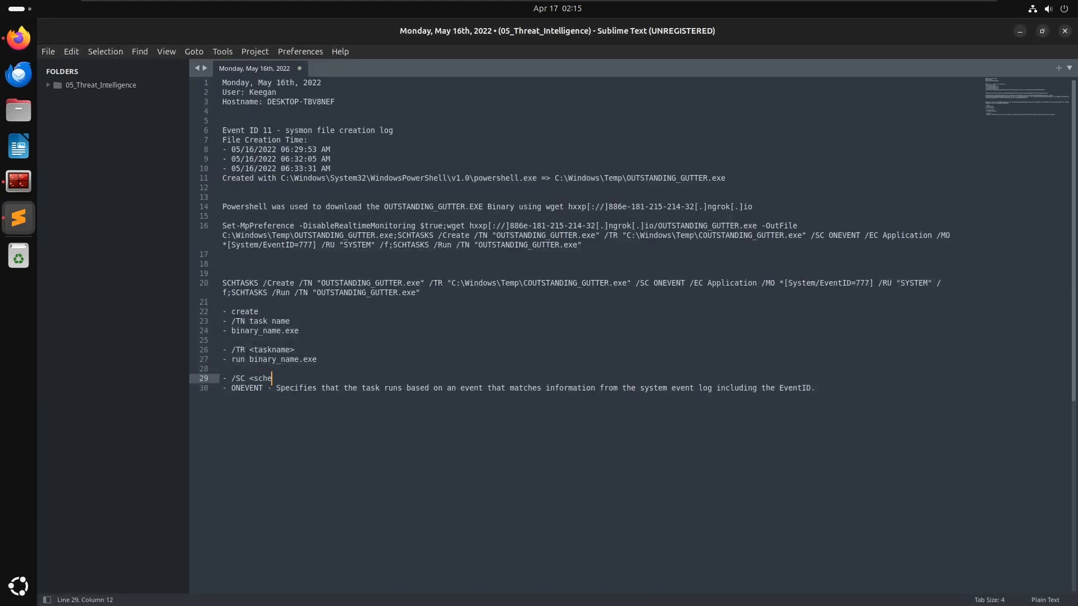
type("duletype")
- Extend the 'create' entry in the notes to read 'create scheduled task'
key("Down")
key("End")
key("Up")
key("Up")
key("Up")
key("Up")
key("Up")
key("Up")
key("Up")
key("Up")
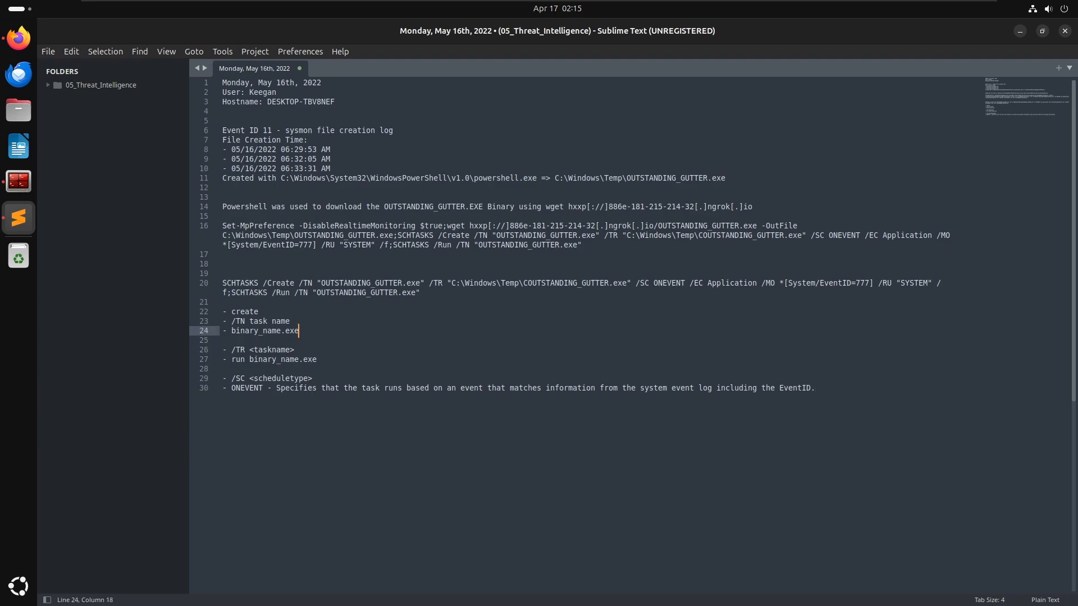
type("sched")
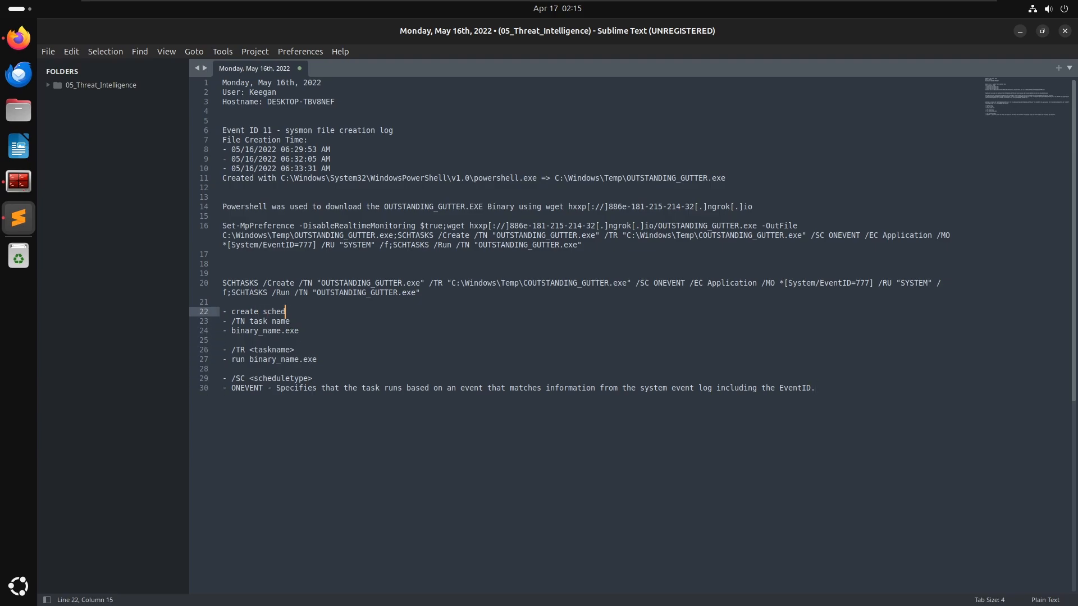
type("uled task")
- Add blank lines at the end of the notes and copy the /ec <channelname> description from the schtasks documentation
key("Down")
key("Down")
key("Down")
key("Down")
key("Down")
key("Down")
key("Down")
key("Down")
key("Down")
key("Return")
key("Return")
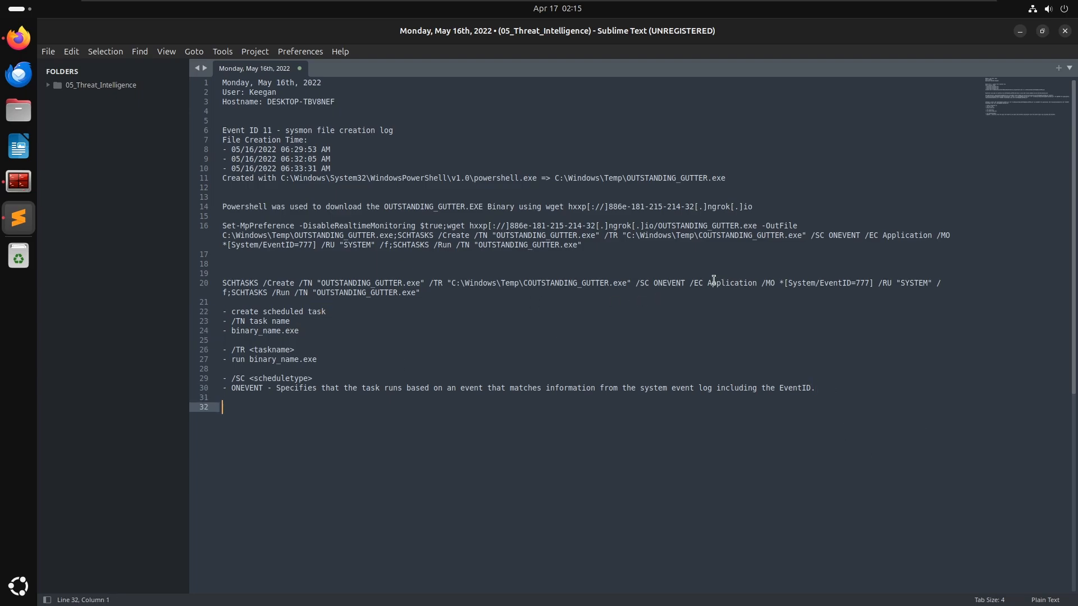
left_click_drag(685, 282, 747, 282)
key("alt+Tab")
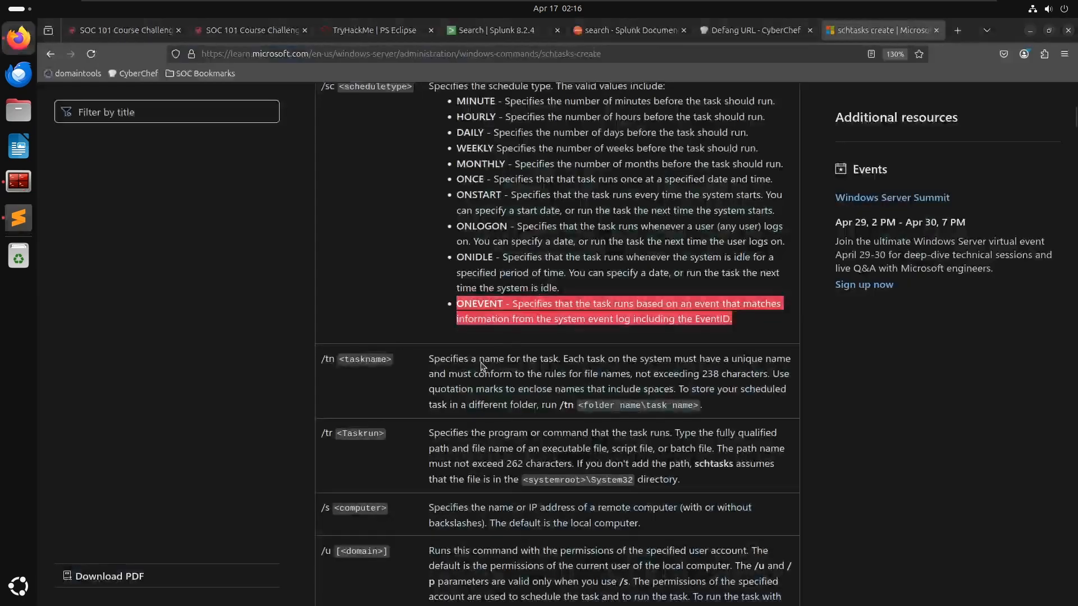
left_click(481, 366)
scroll(499, 396, "down", 15)
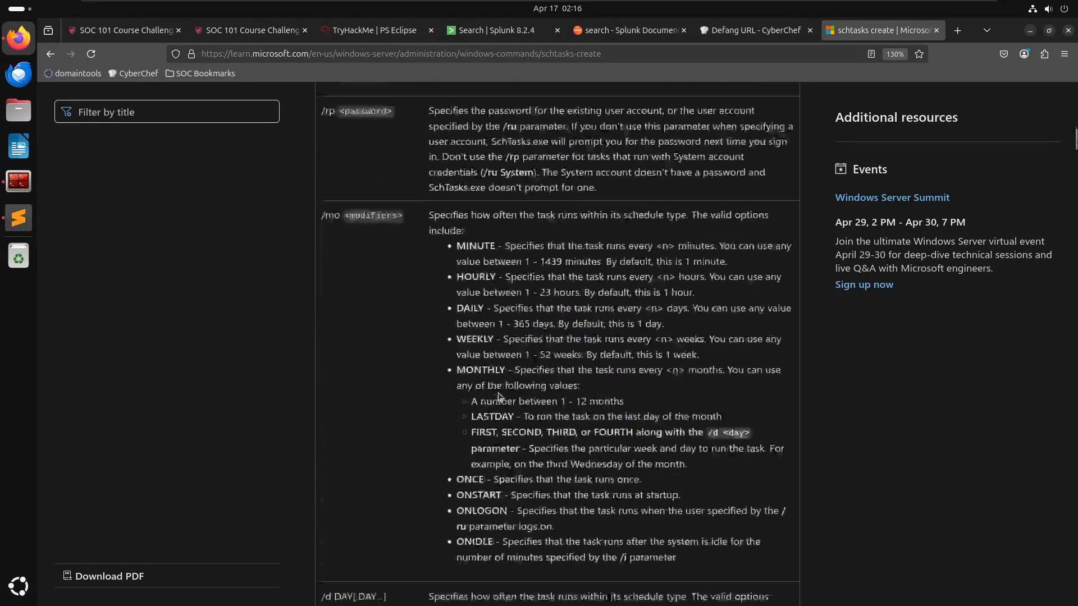
key("ctrl+f")
type(".ec")
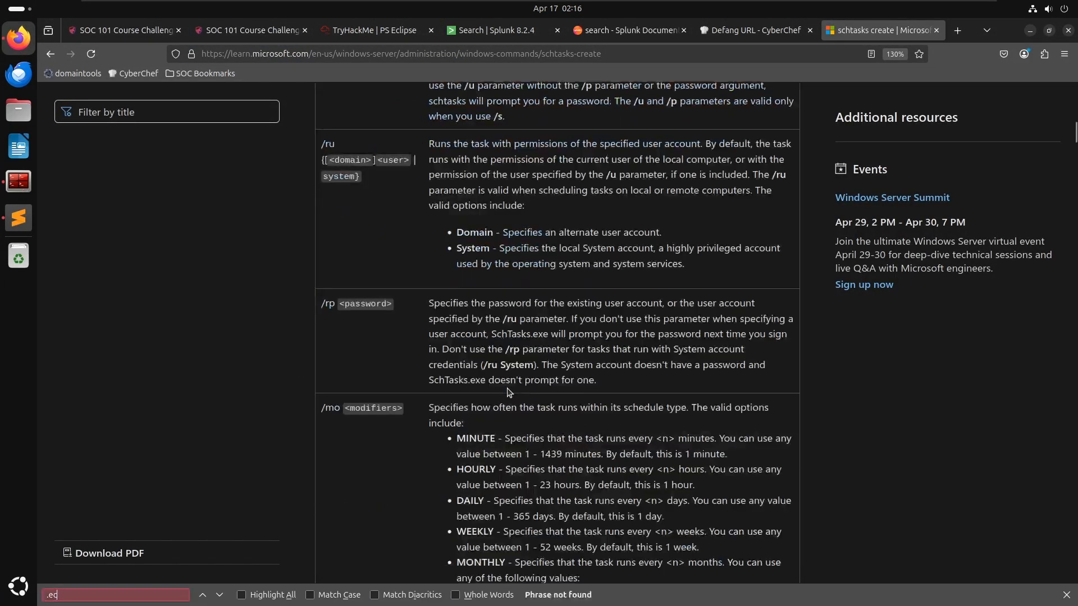
key("BackSpace")
key("BackSpace")
key("BackSpace")
type("/ec")
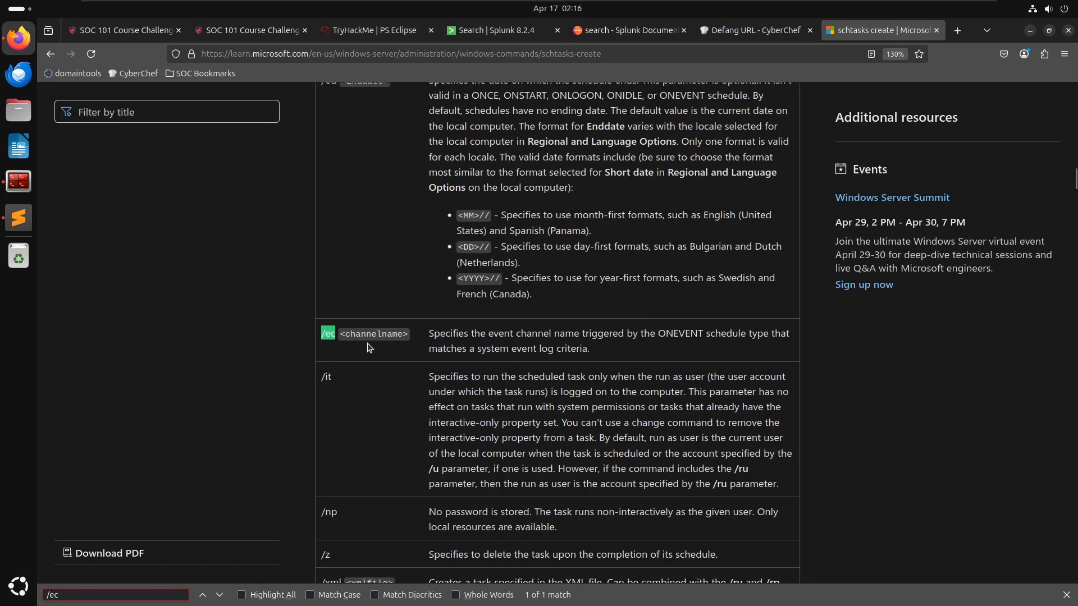
left_click(470, 332)
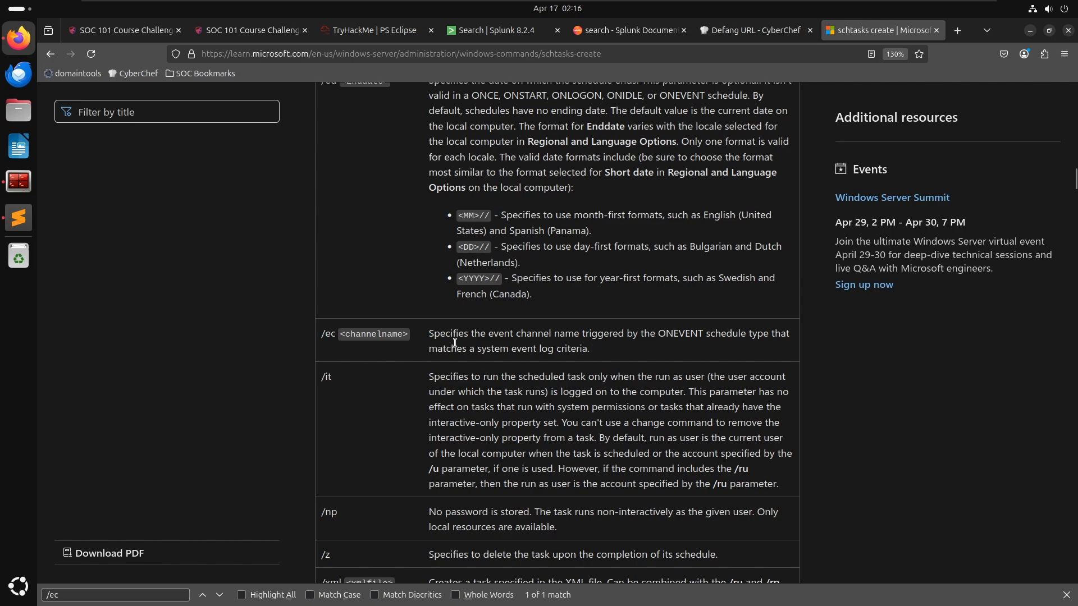
left_click_drag(607, 356, 430, 340)
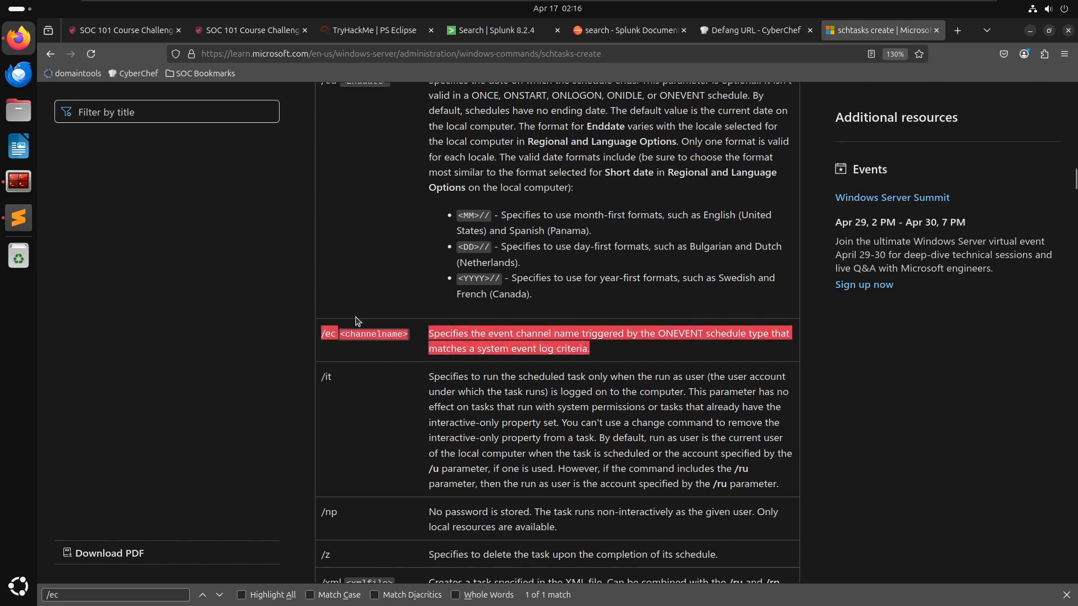
- Paste the /ec <channelname> description as a new bulleted entry at the end of the notes, removing the extra spacing
key("alt+Tab")
left_click(271, 439)
key("ctrl+v")
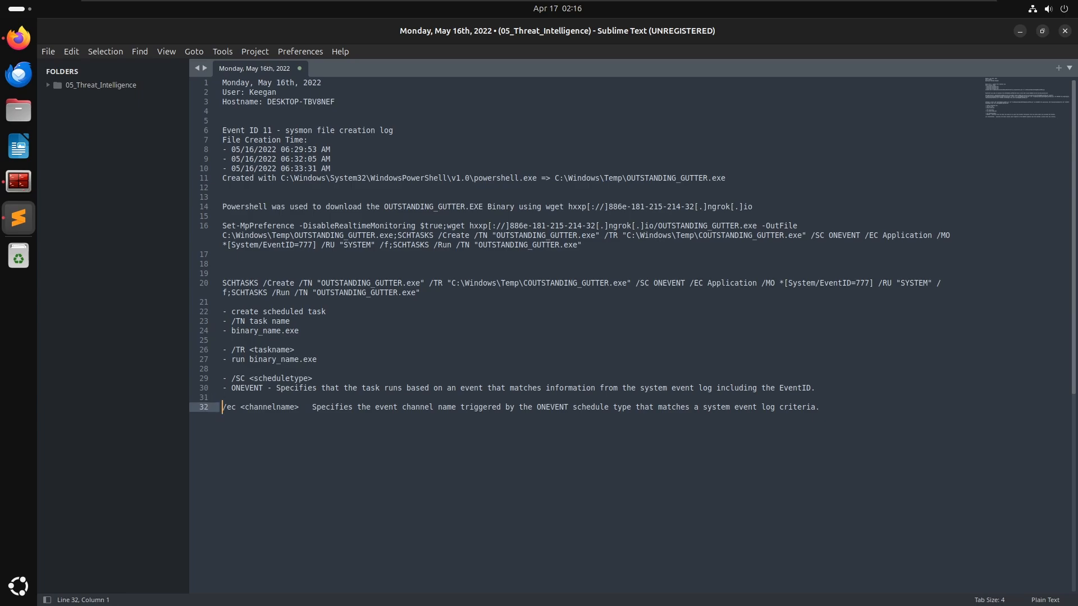
type("-")
key("Up")
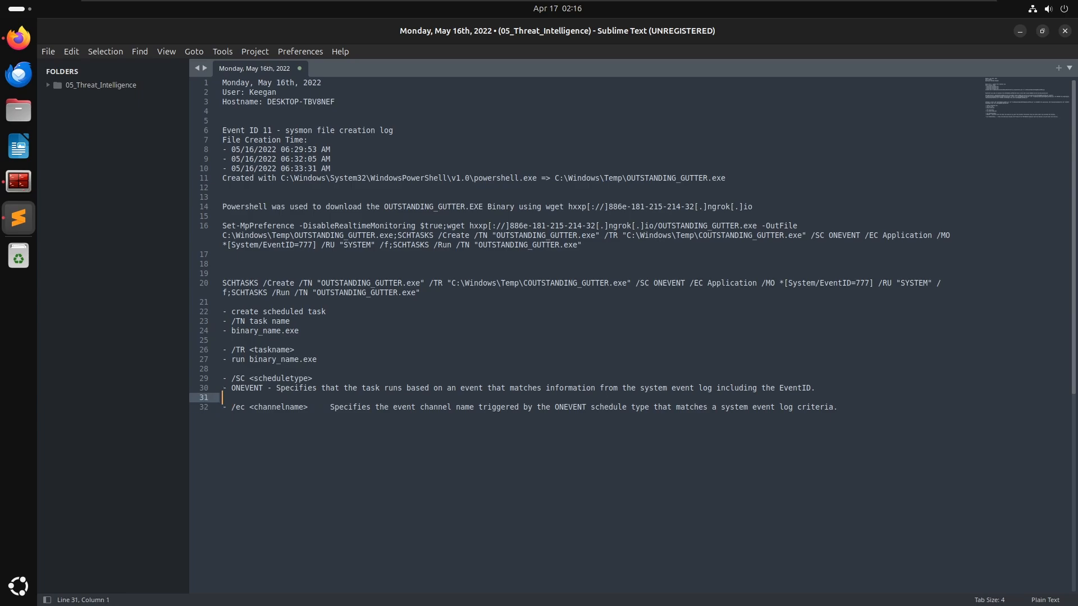
key("Down")
key("Right")
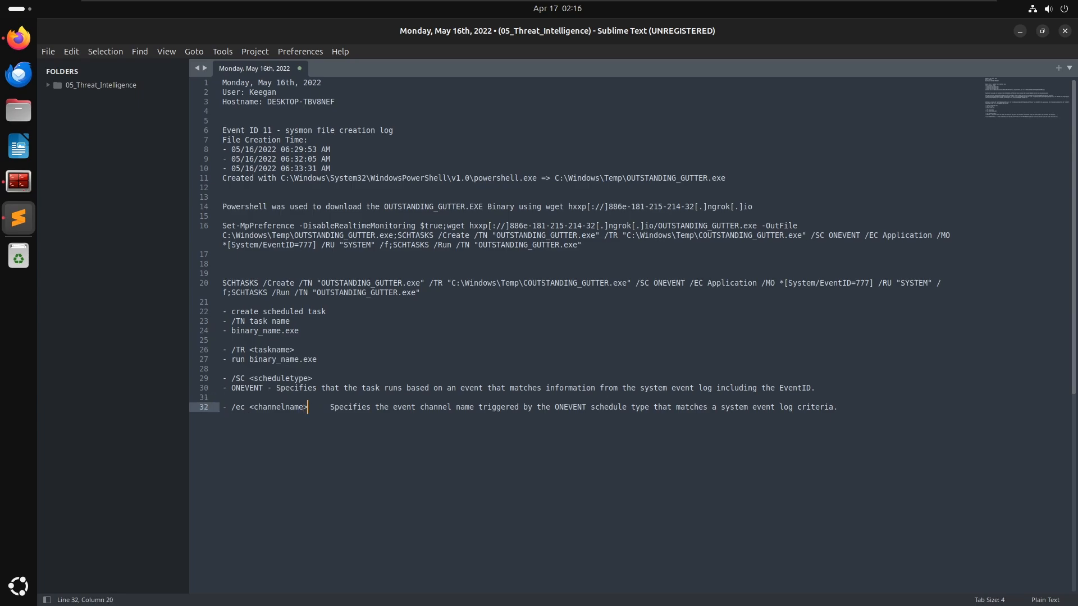
key("Delete")
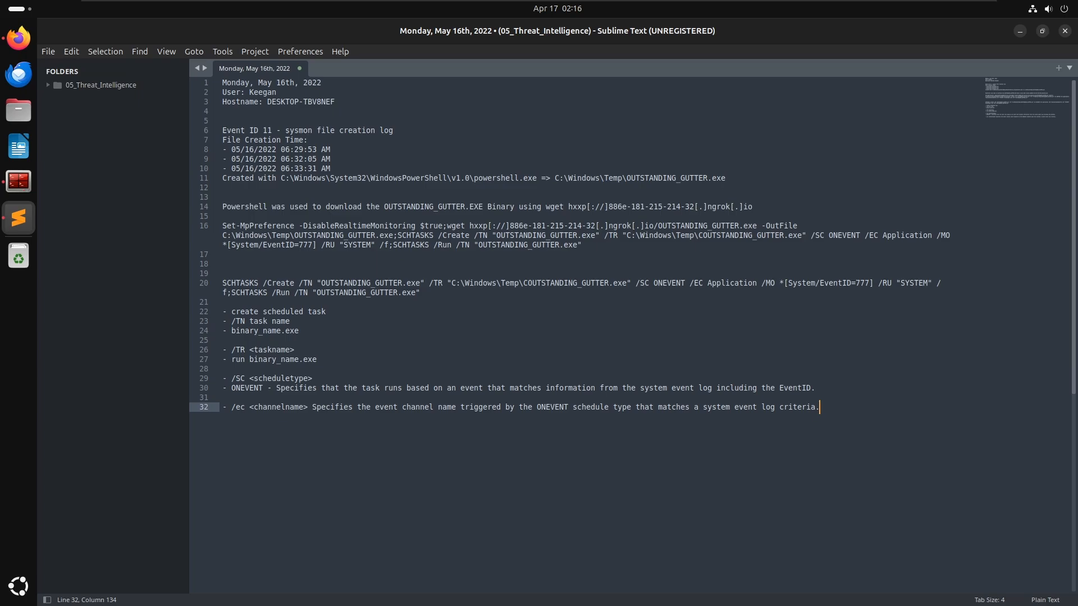
key("Return")
key("Return")
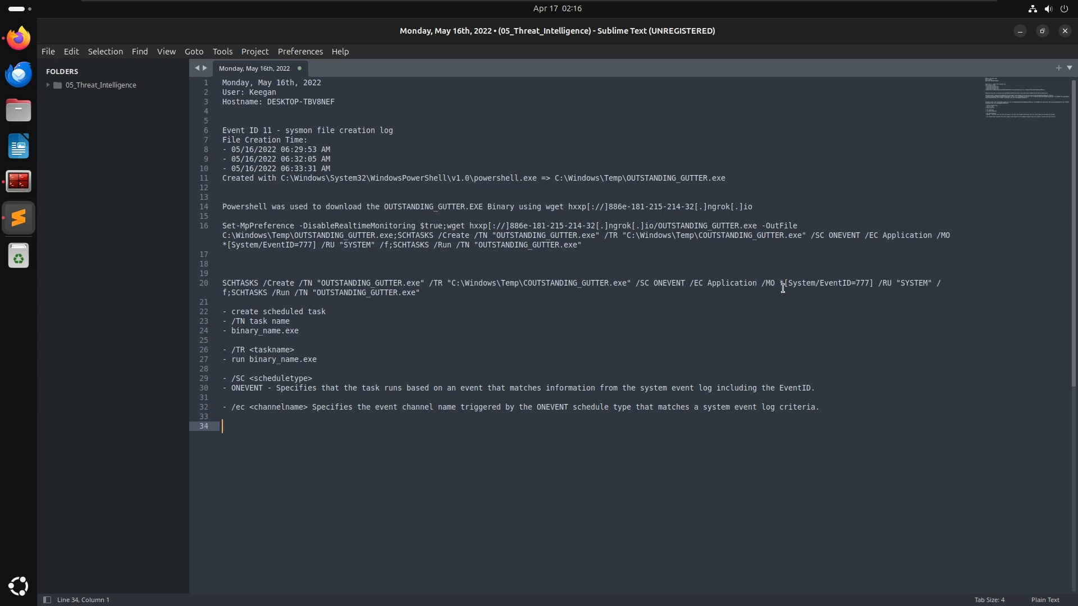
- Review the /mo modifiers section of the documentation and select the '*[System/EventID=777]' value in the notes' command
key("alt+Tab")
scroll(504, 404, "down", 5)
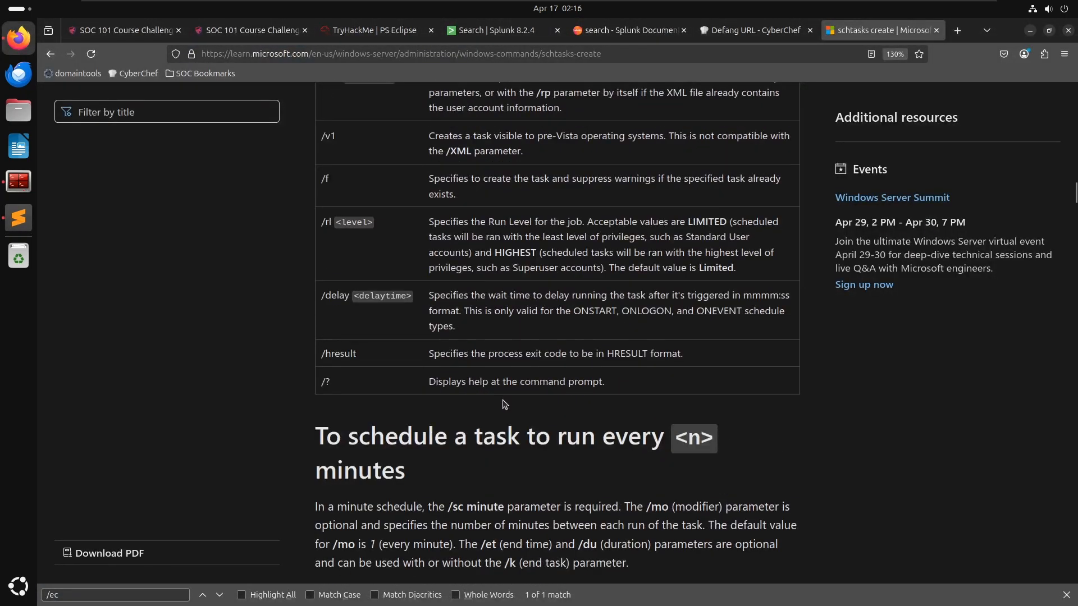
scroll(504, 404, "up", 15)
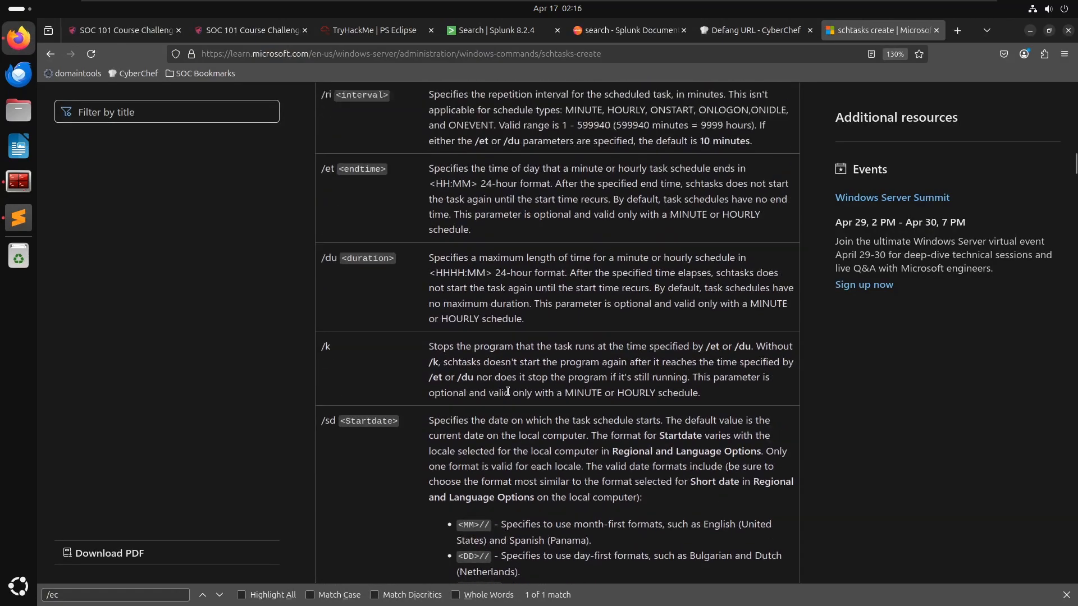
scroll(508, 391, "up", 10)
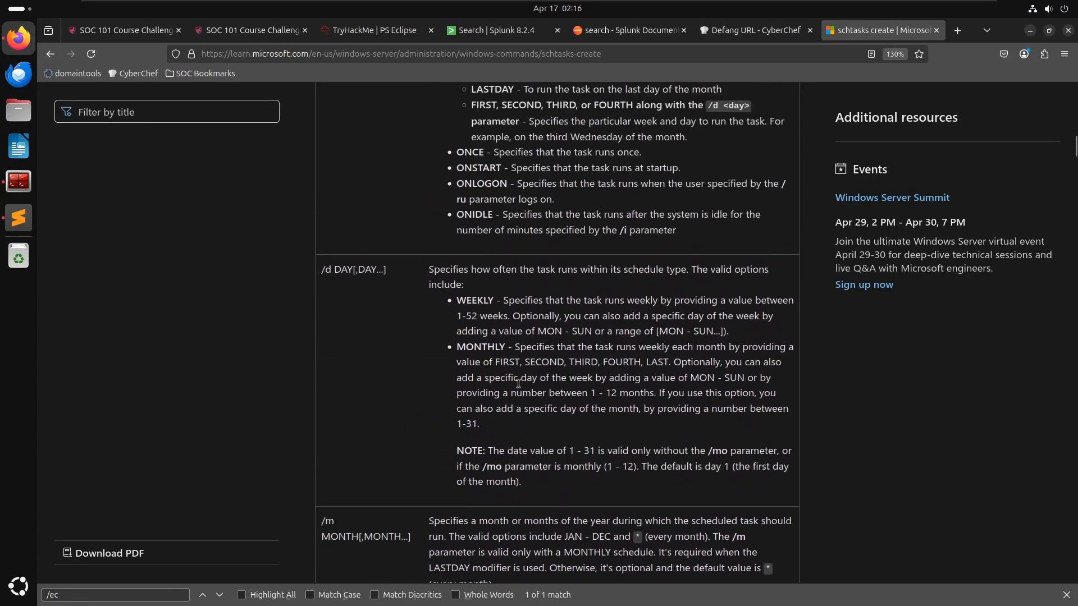
scroll(517, 383, "up", 8)
scroll(493, 358, "down", 3)
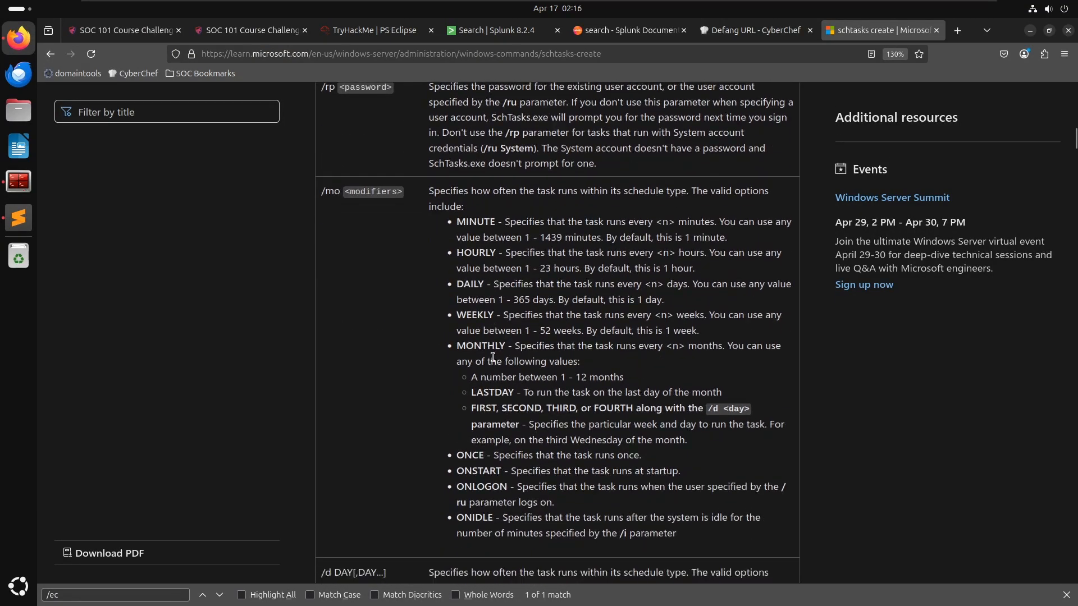
key("alt+Tab")
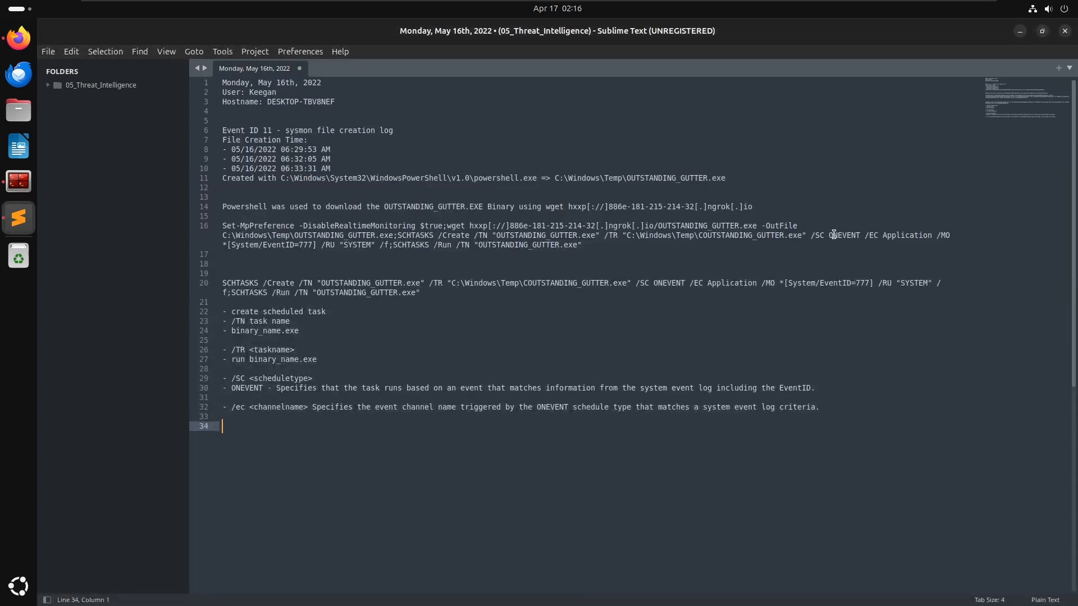
triple_click(224, 245)
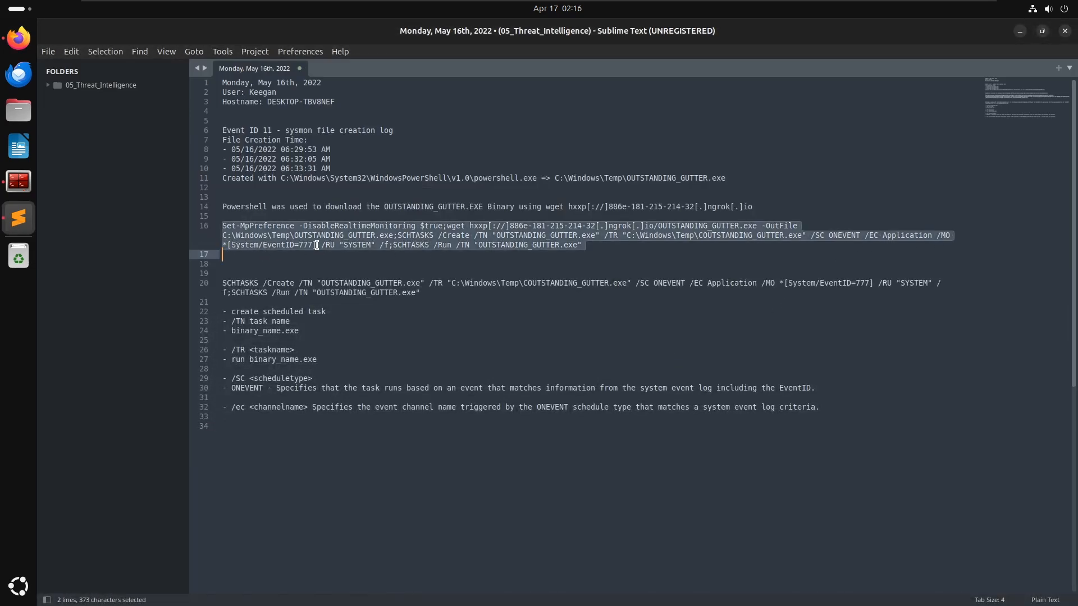
left_click_drag(316, 245, 216, 245)
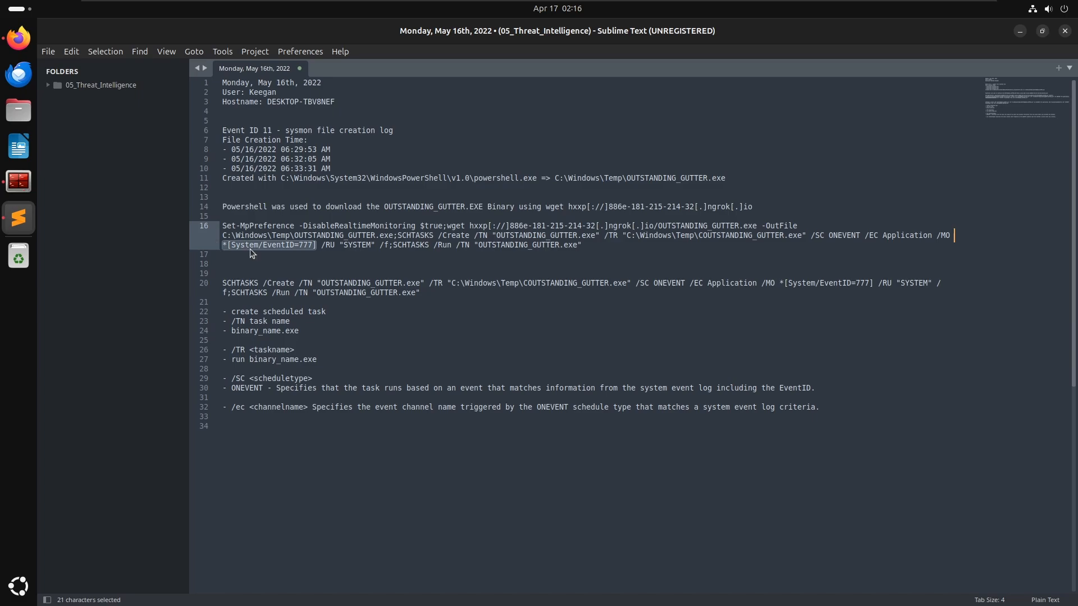
left_click(242, 245)
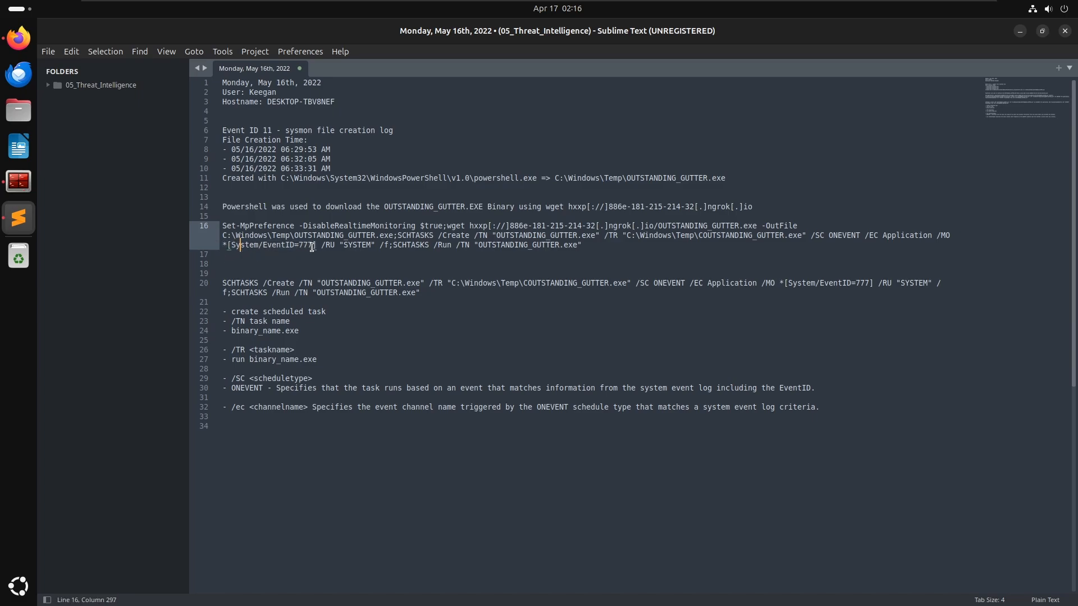
left_click_drag(317, 245, 226, 245)
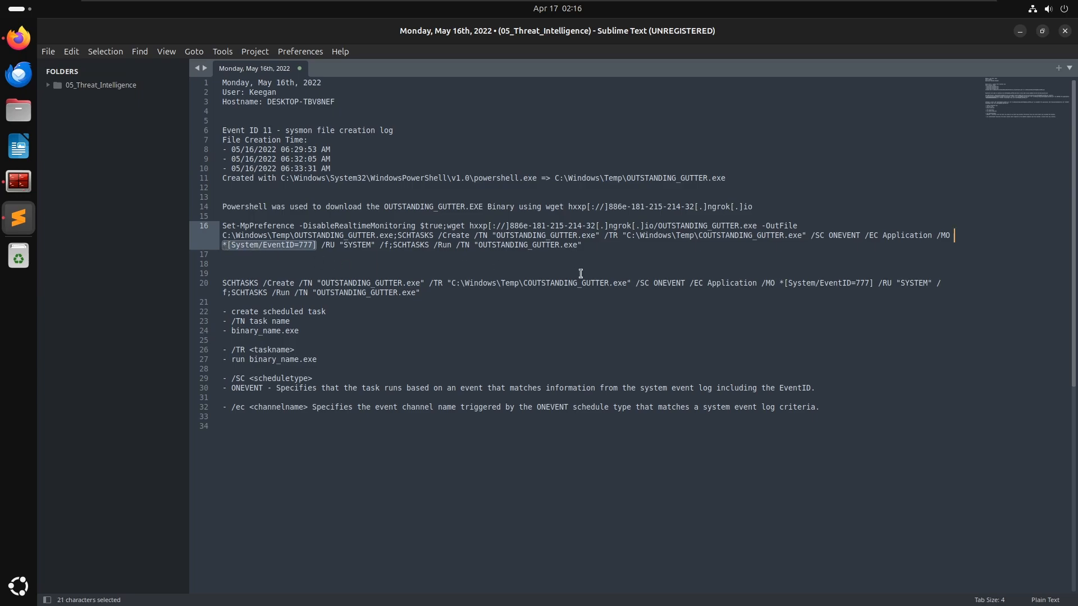
- Search the schtasks documentation for /mo occurrences and read the modifiers parameter description
key("alt+Tab")
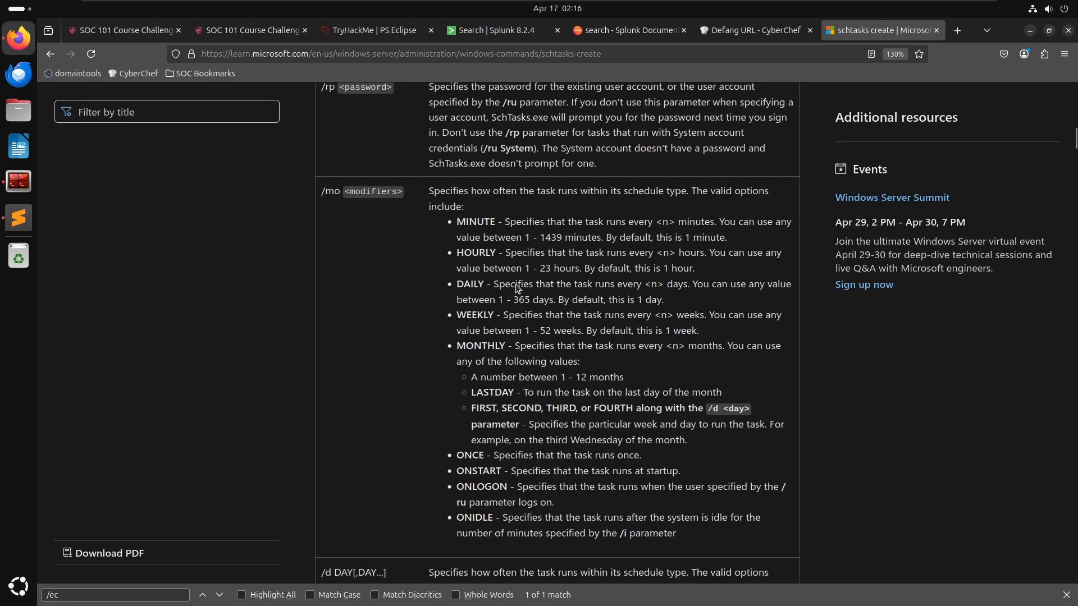
scroll(425, 443, "down", 4)
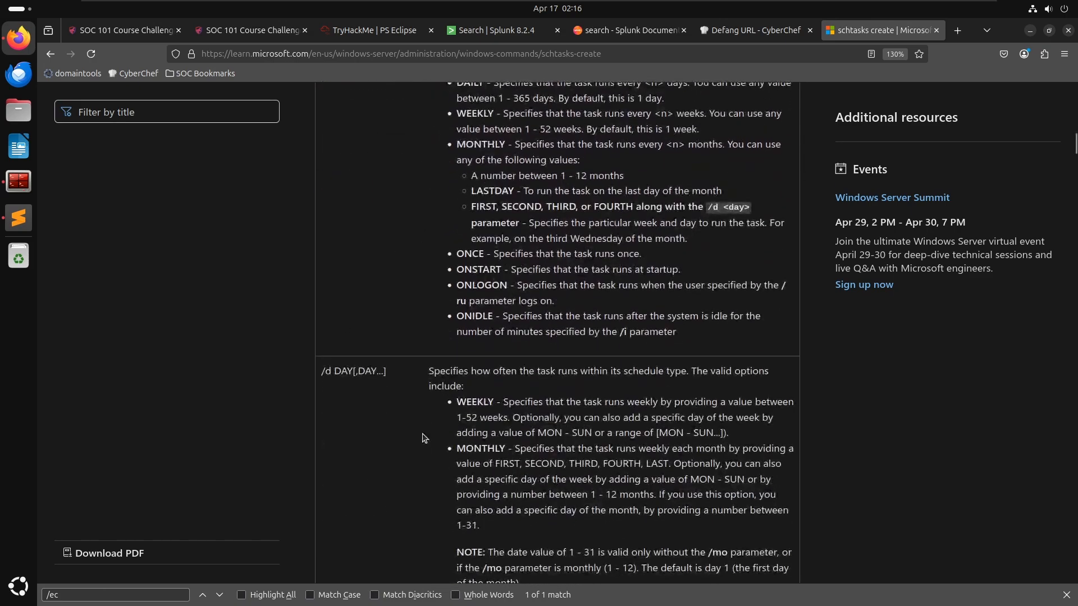
scroll(427, 432, "up", 7)
key("ctrl+f")
type("p")
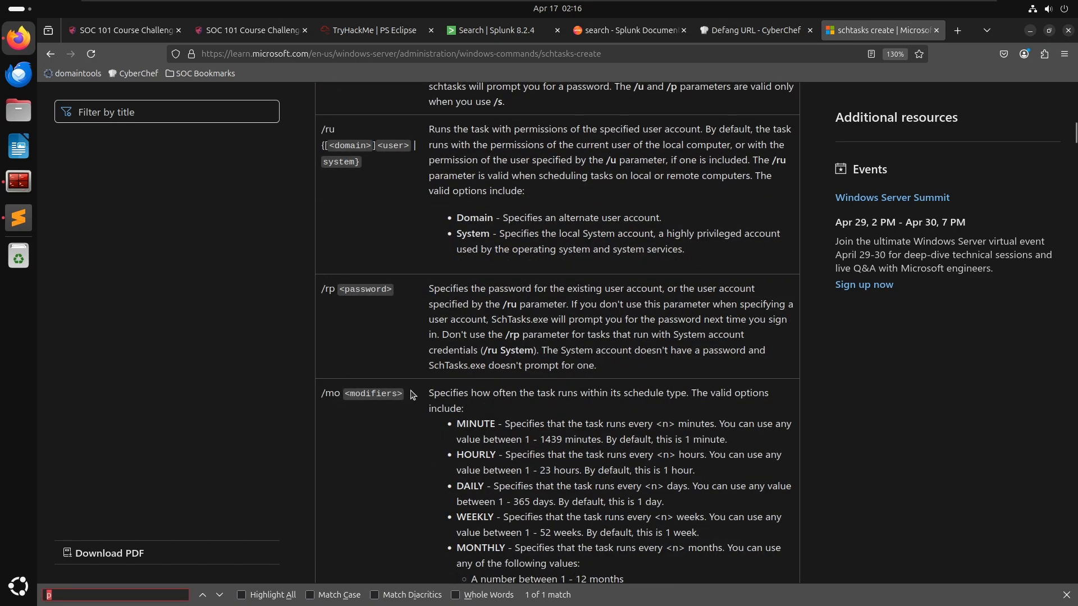
key("BackSpace")
type("/mo")
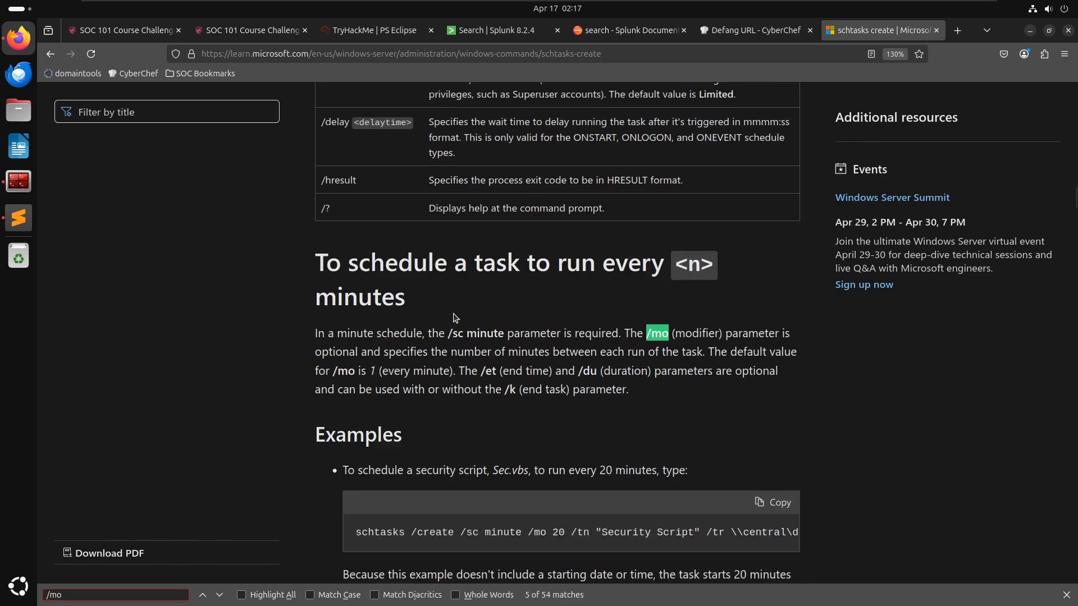
scroll(433, 413, "down", 3)
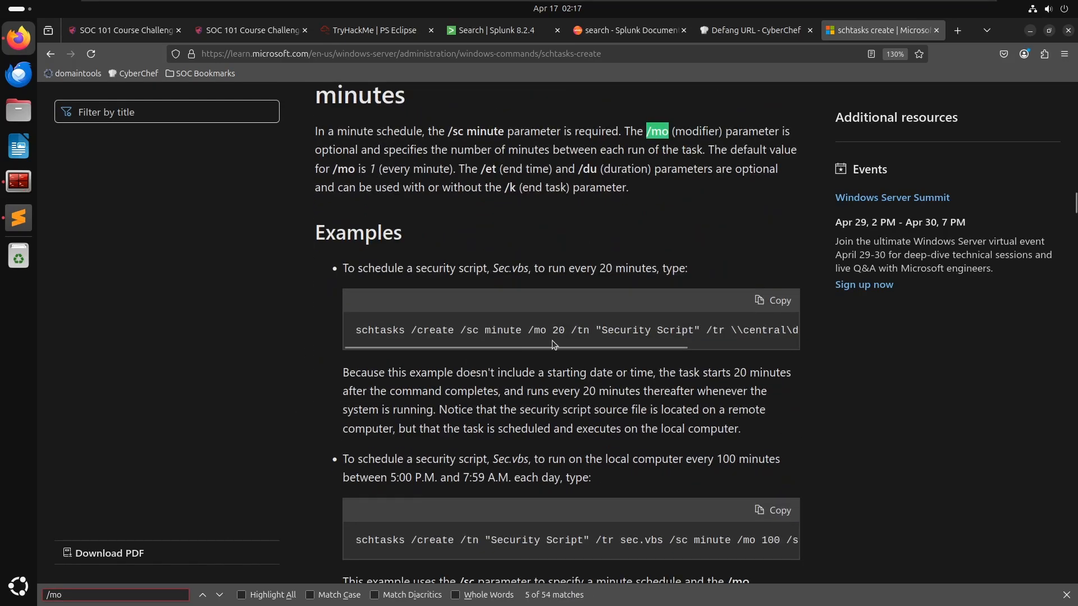
left_click_drag(471, 347, 564, 362)
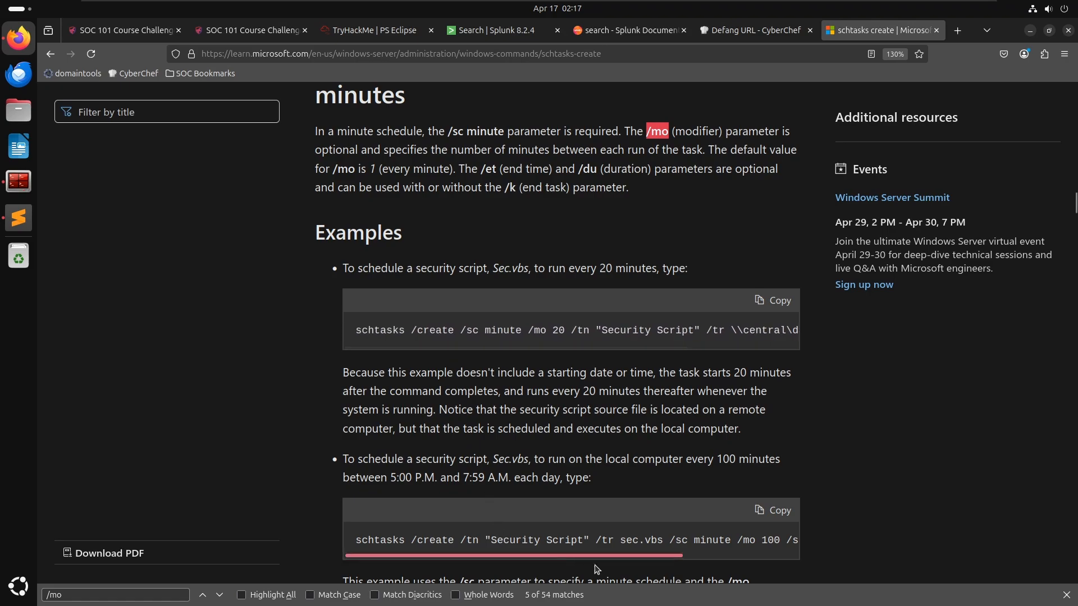
left_click_drag(561, 558, 459, 547)
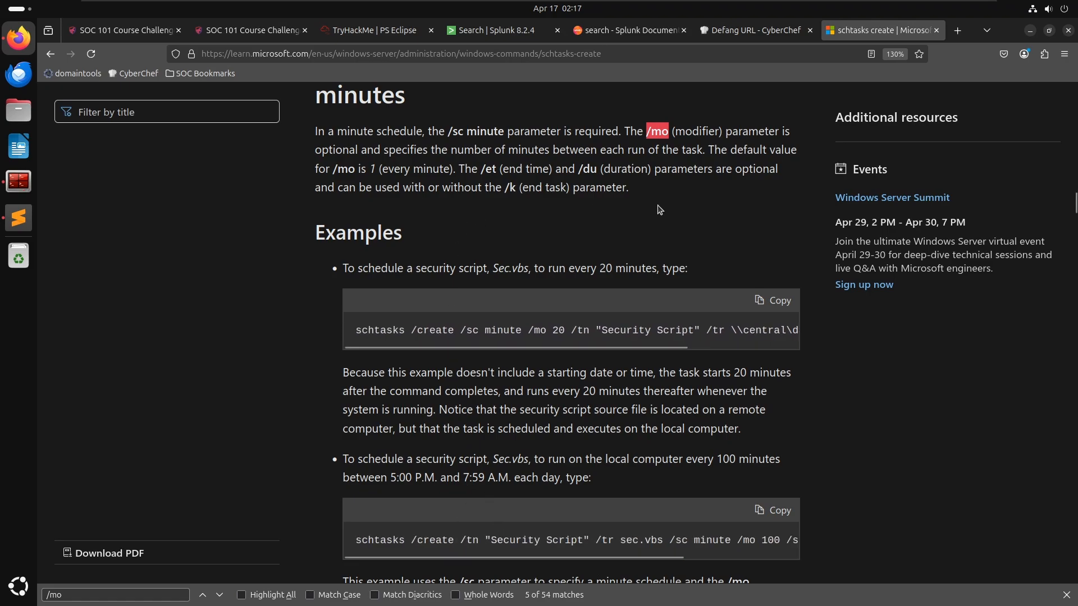
left_click(202, 595)
left_click(202, 595)
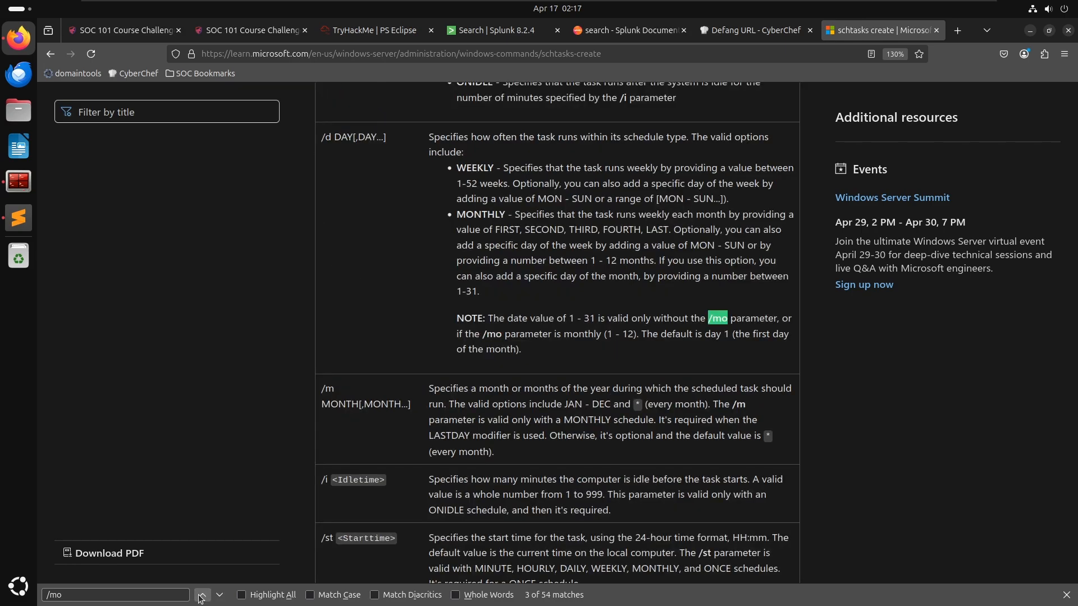
left_click(202, 595)
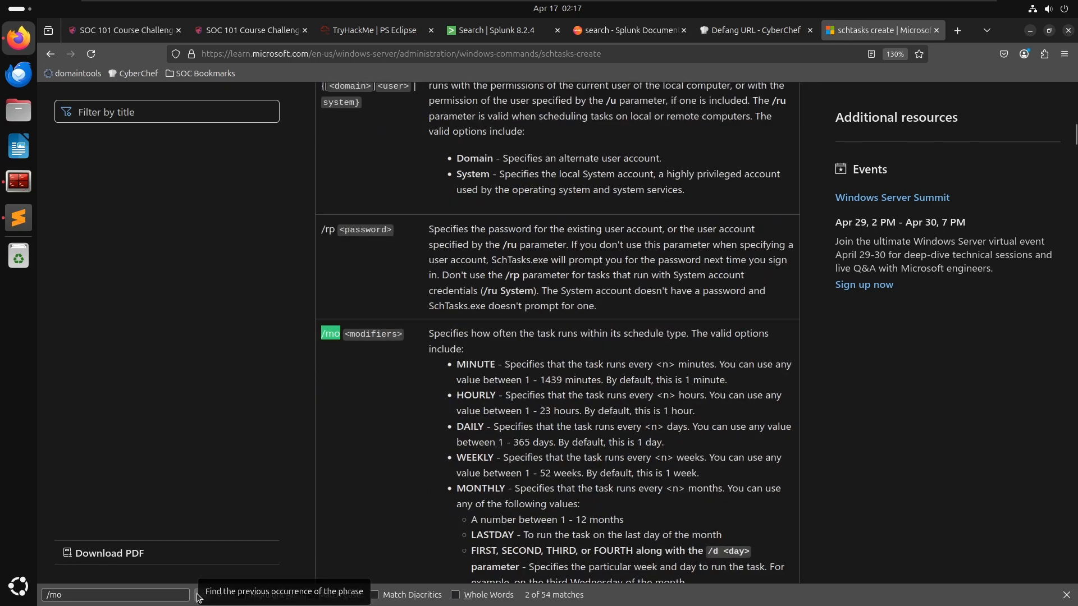
left_click(202, 595)
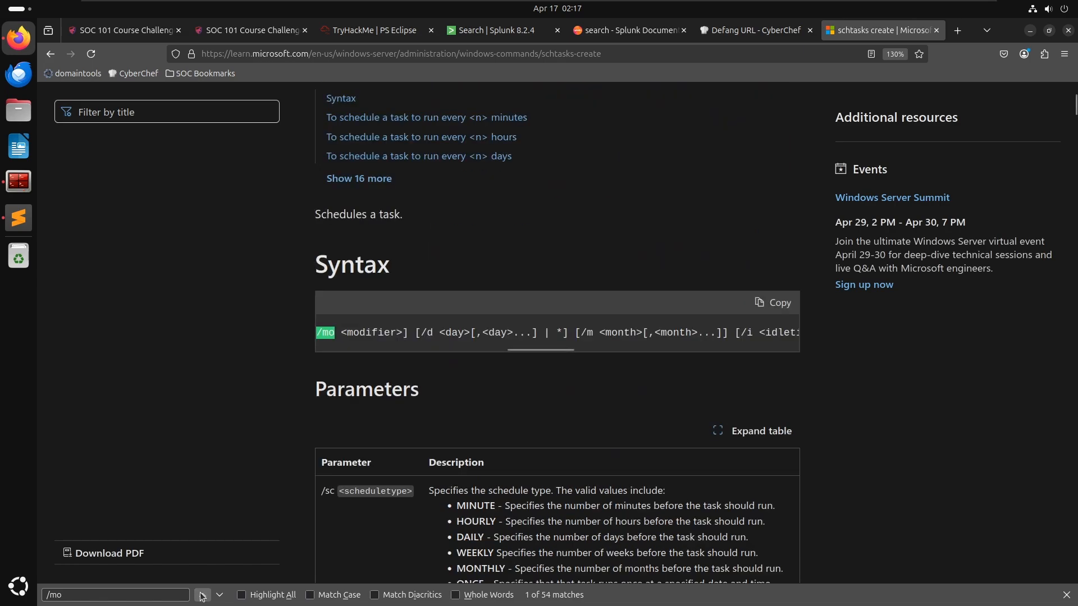
left_click(202, 595)
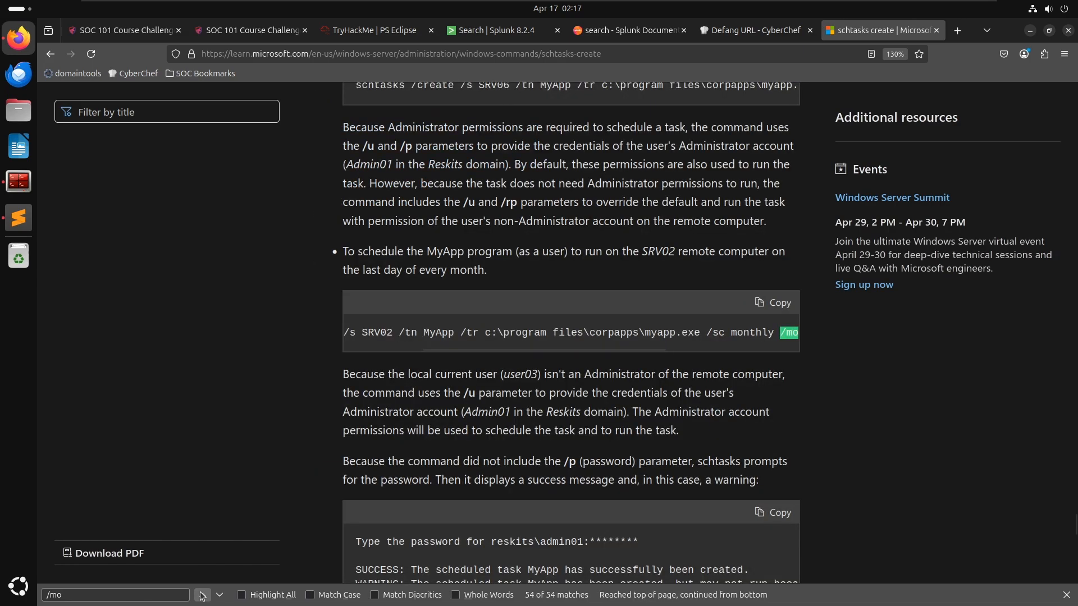
left_click(202, 595)
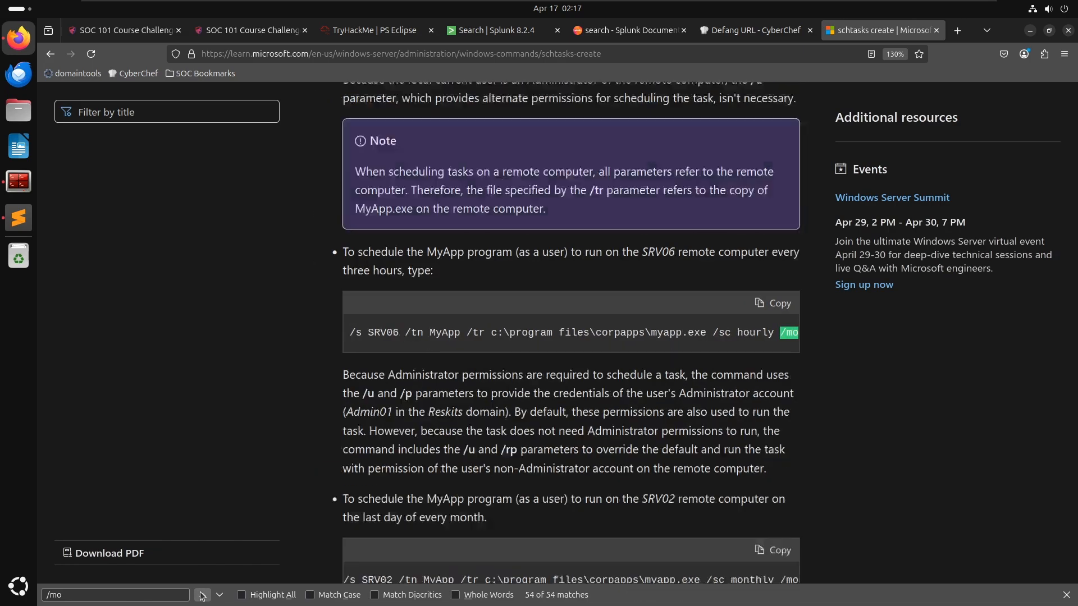
left_click(202, 595)
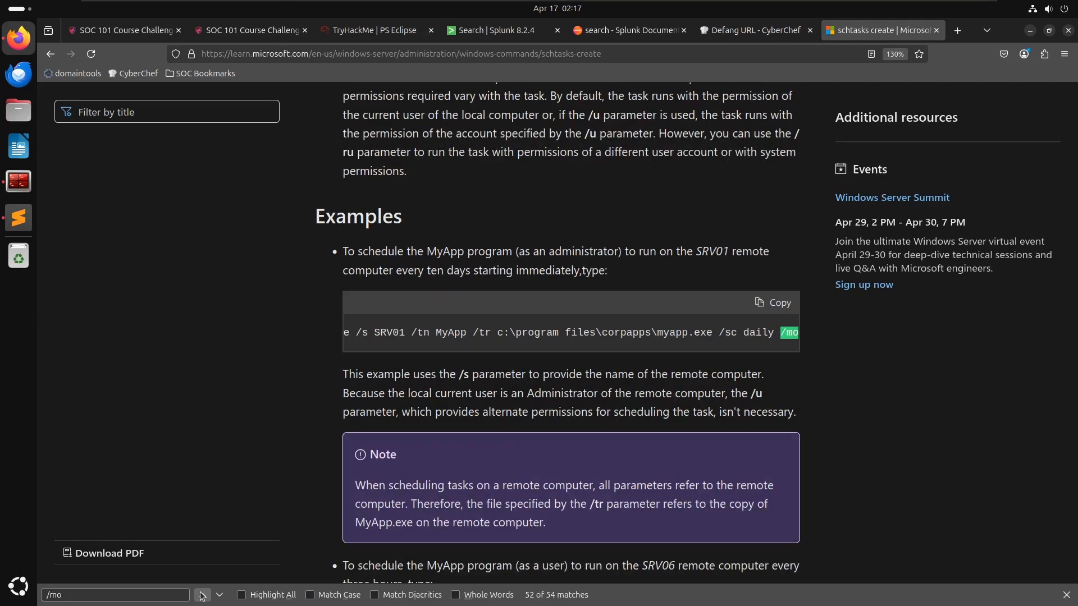
left_click(202, 596)
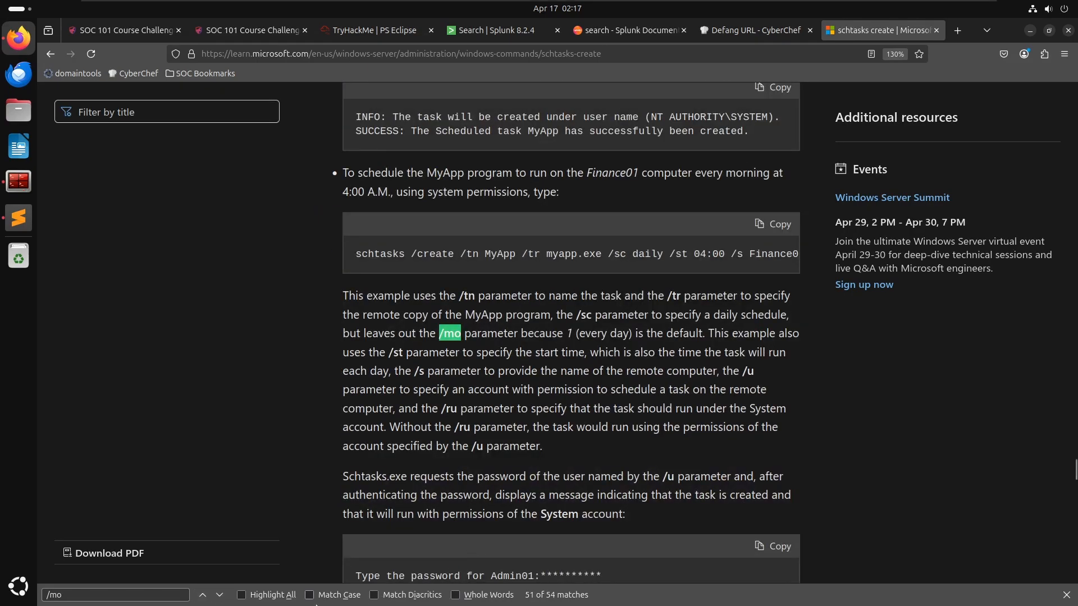
left_click(220, 596)
left_click(220, 595)
left_click(220, 596)
left_click(220, 596)
left_click(220, 595)
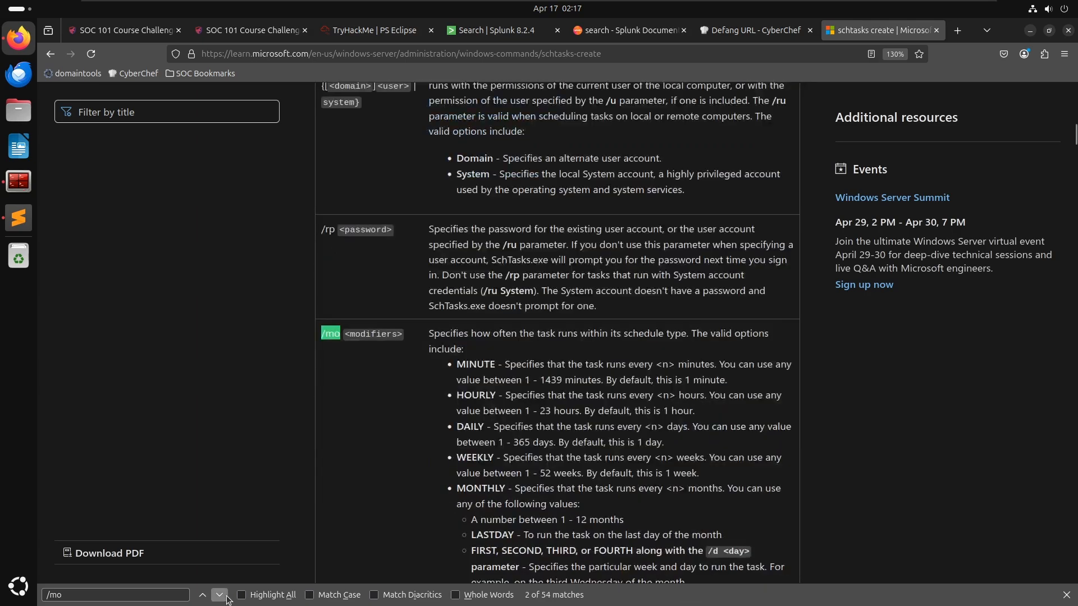
left_click(220, 595)
left_click(220, 596)
scroll(539, 295, "up", 7)
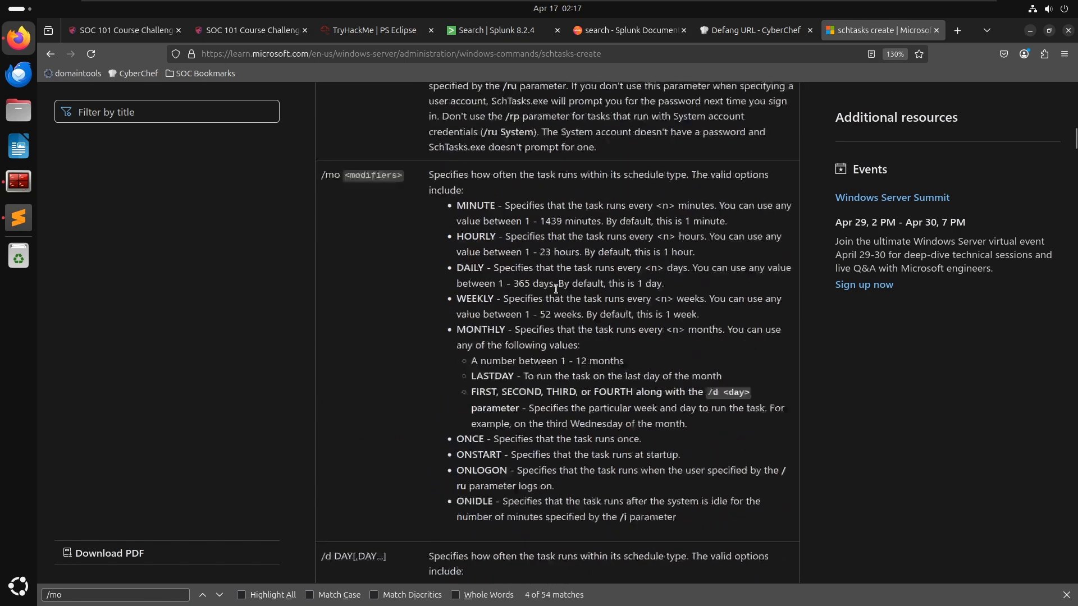
scroll(532, 299, "down", 5)
- Add a '- /mo <modifier> *[System/EventID=777]' entry at the end of the notes and begin a '- /RU' entry below it
key("alt+Tab")
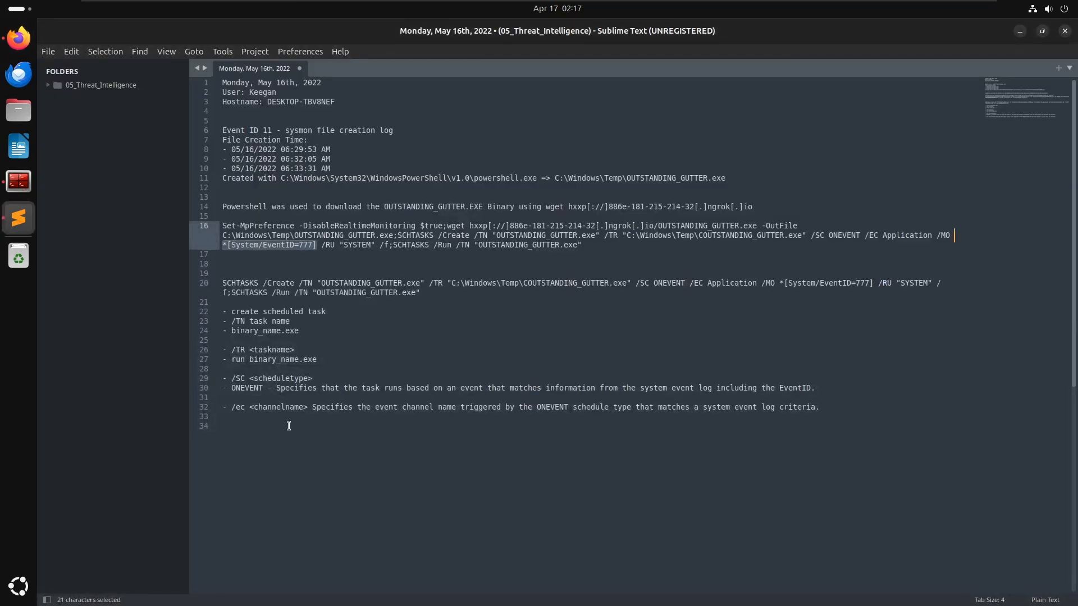
key("Down")
key("Down")
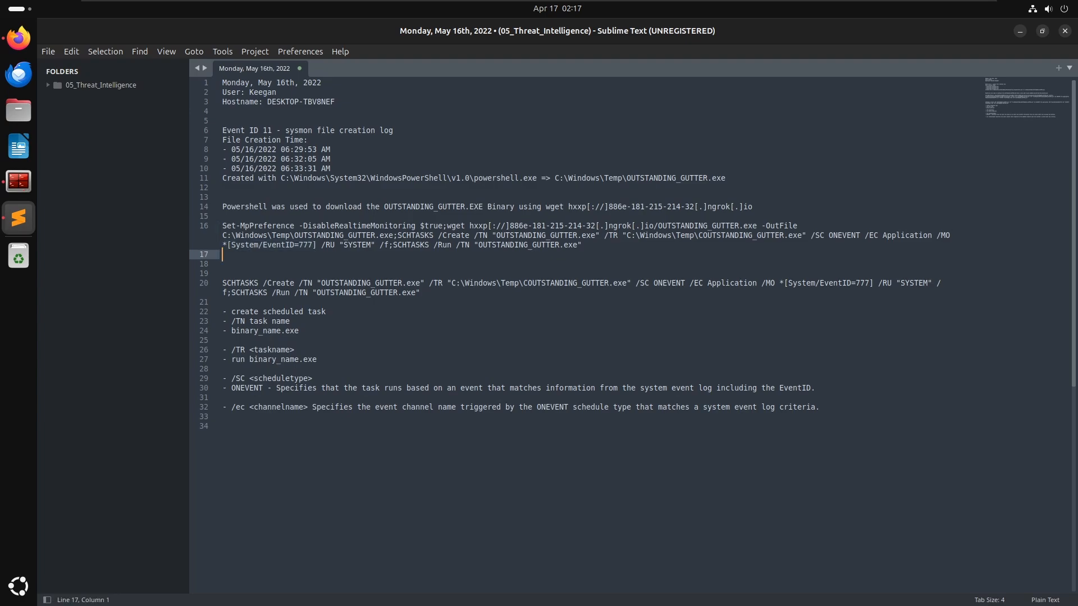
key("ctrl+End")
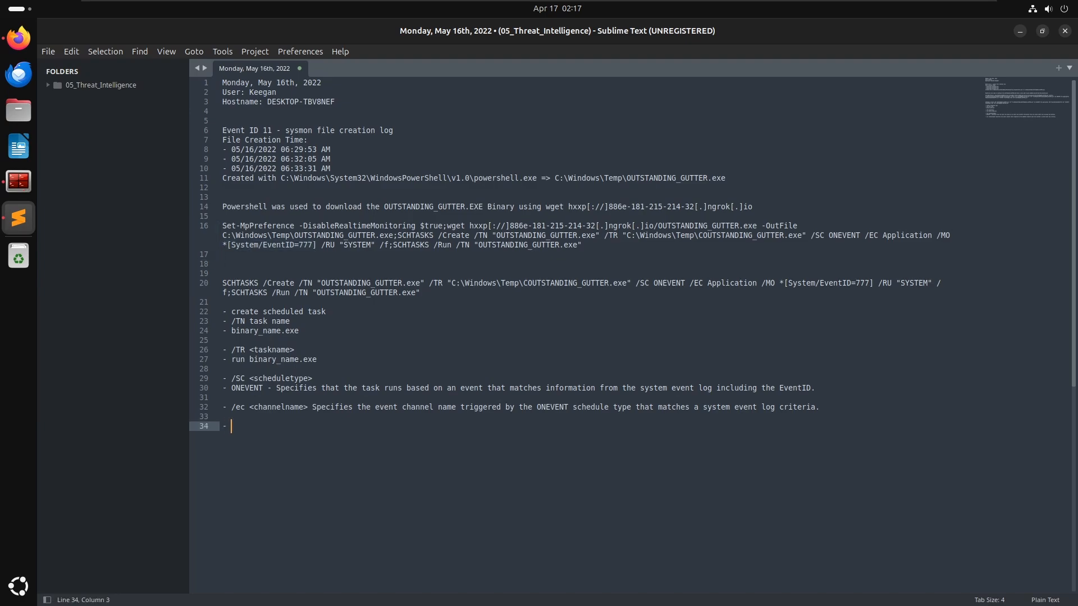
type("- /mo <modifier>")
key("Return")
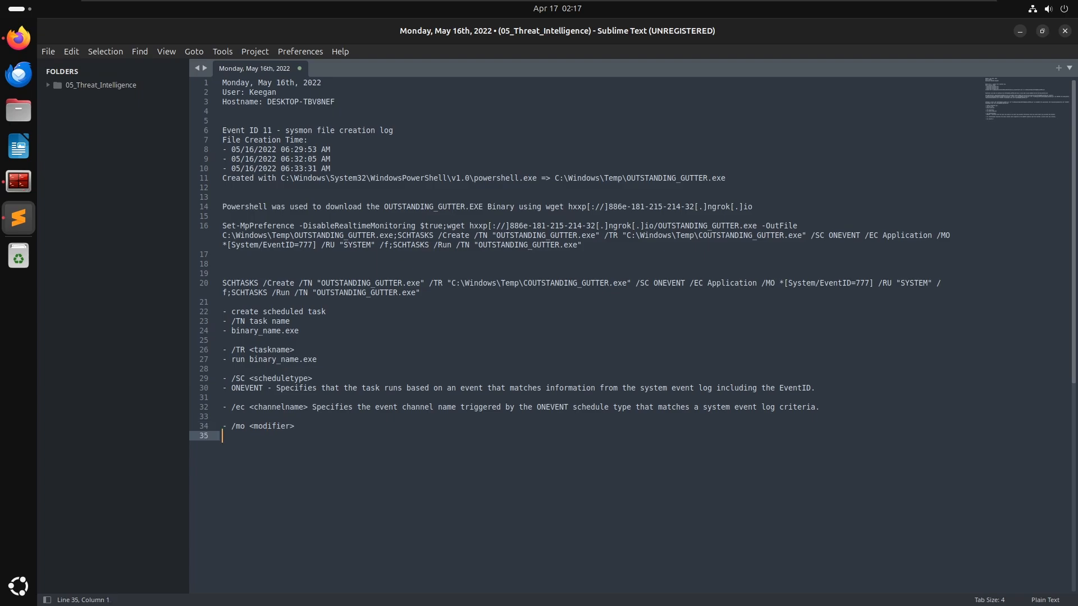
type("*[System/EventID=777]")
key("ctrl+z")
key("Up")
key("End")
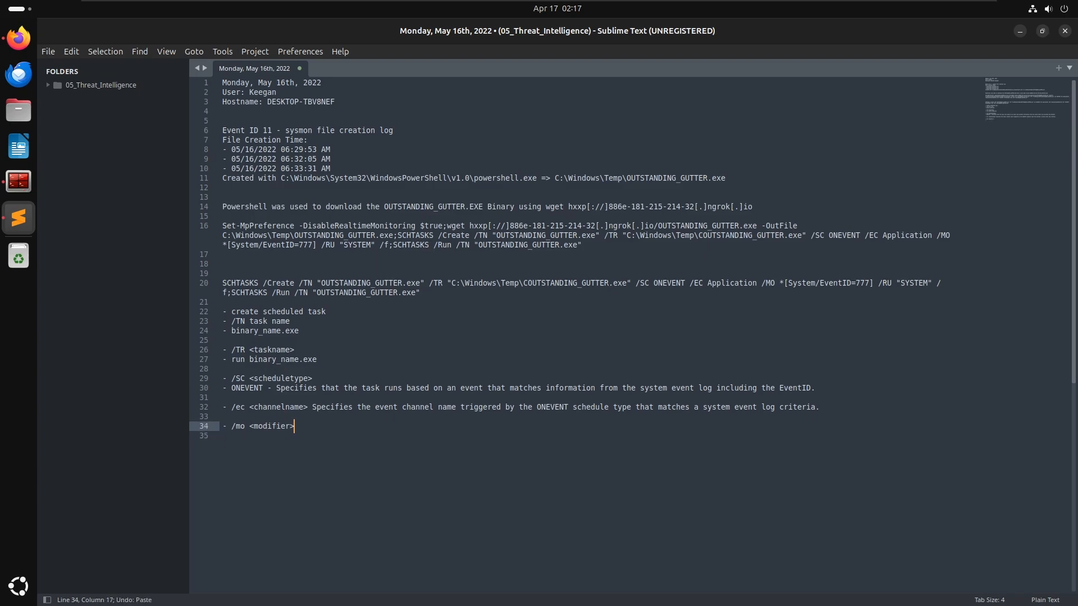
type("*[System/EventID=777]")
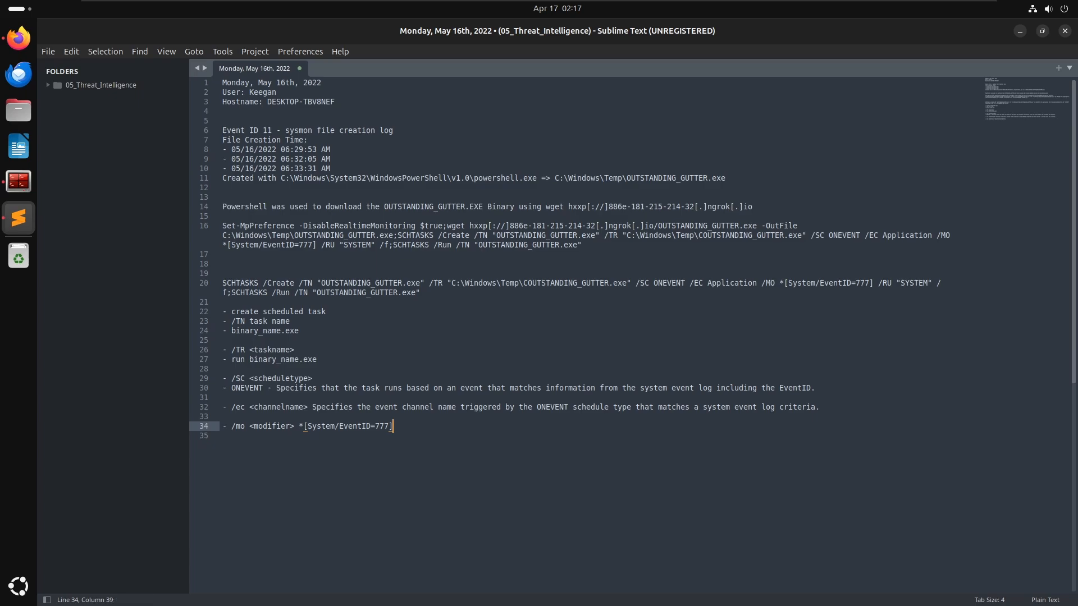
key("Return")
key("Return")
type("- /RU <")
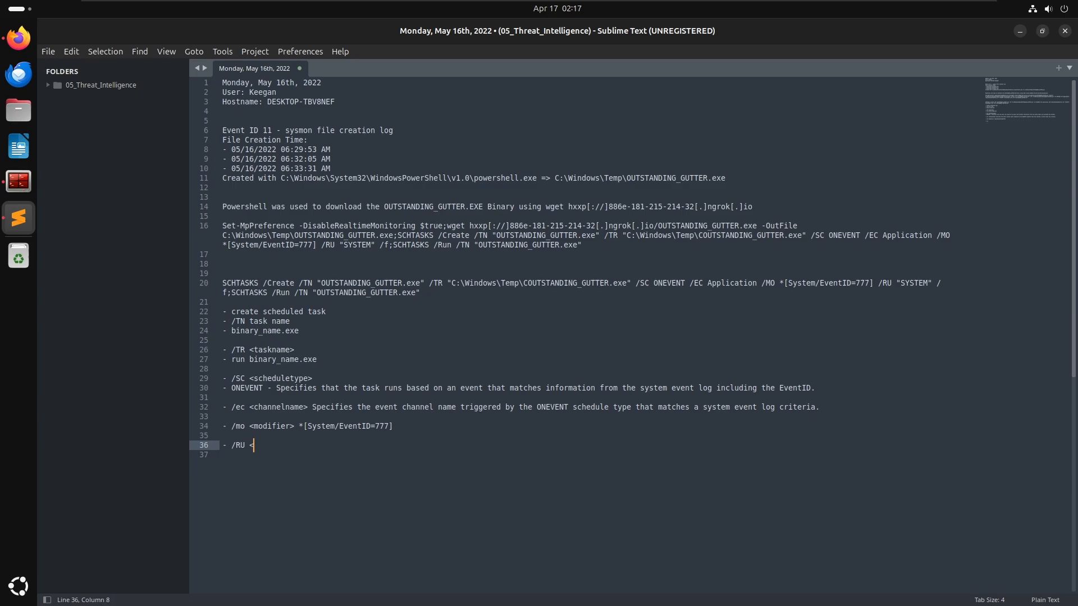
- Search the schtasks documentation for /ru occurrences and read how tasks run with System permissions
key("alt+Tab")
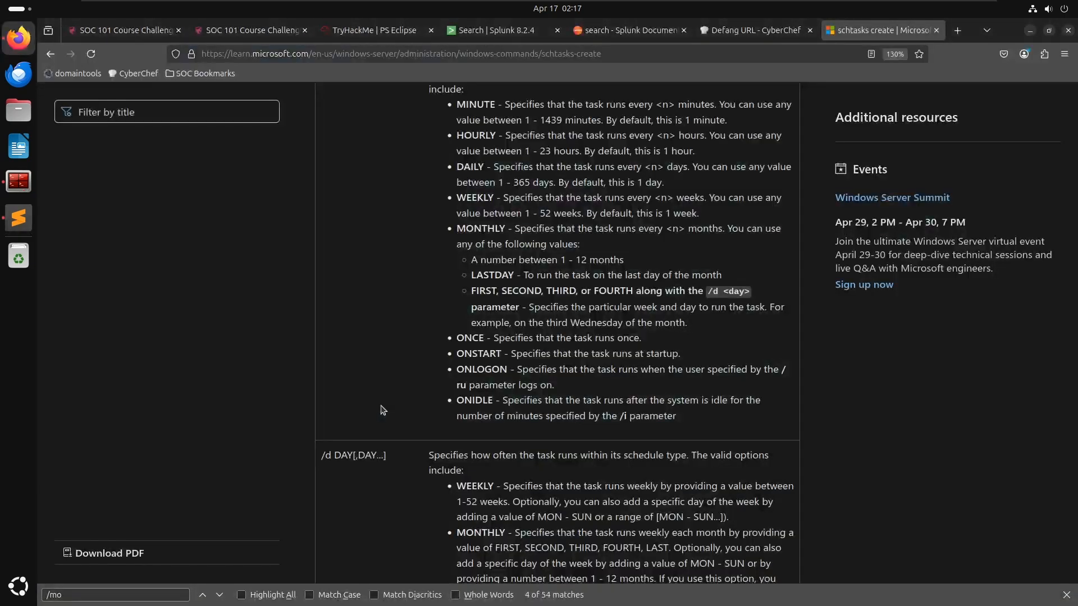
key("ctrl+f")
type("/ru")
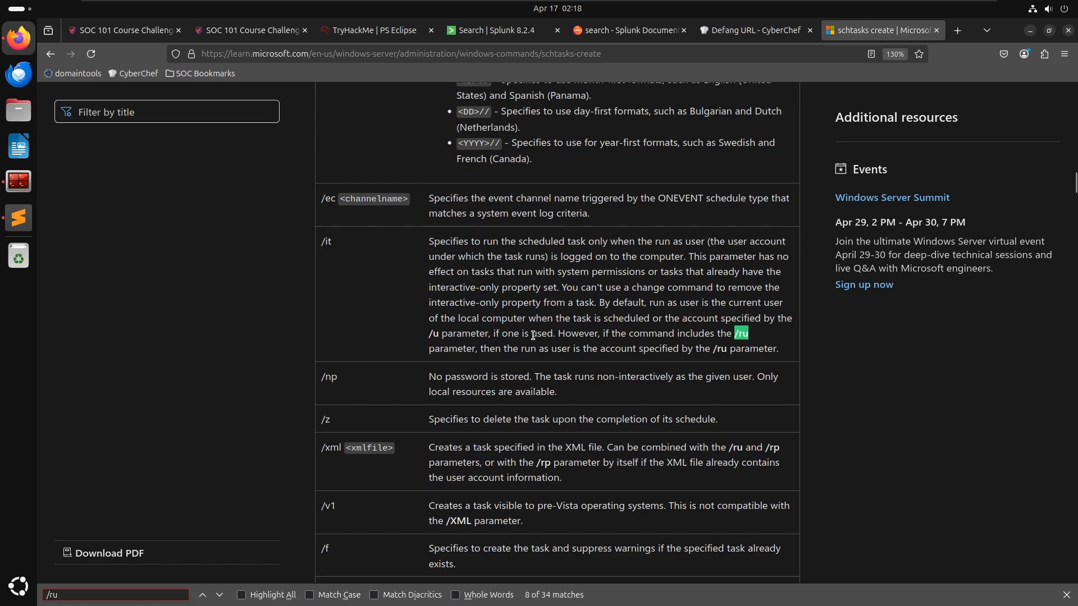
key("Return")
key("Return")
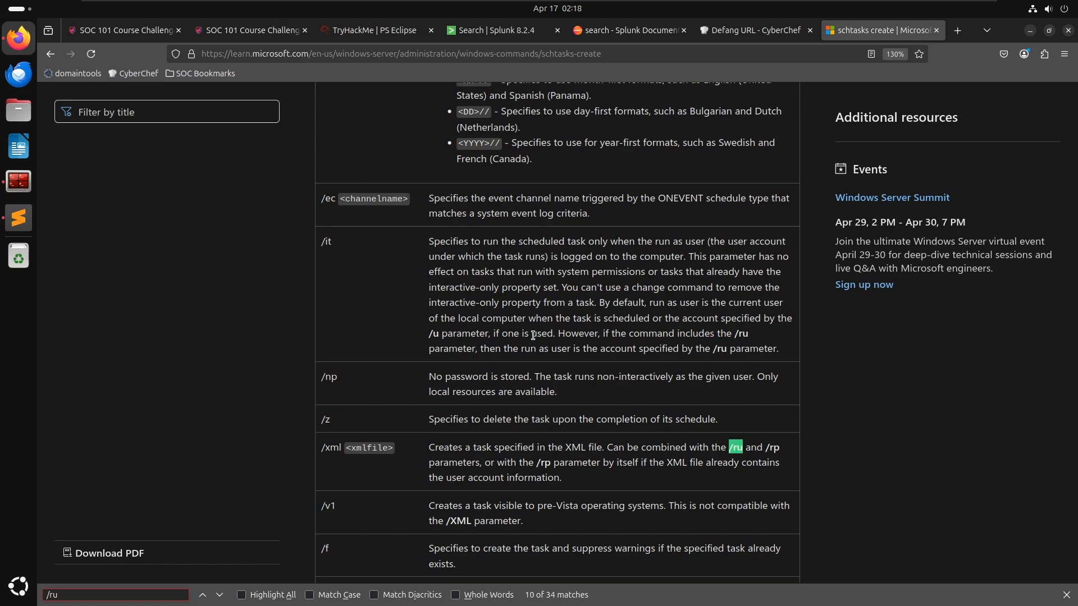
key("Return")
key("Return")
key("Return")
key("Return")
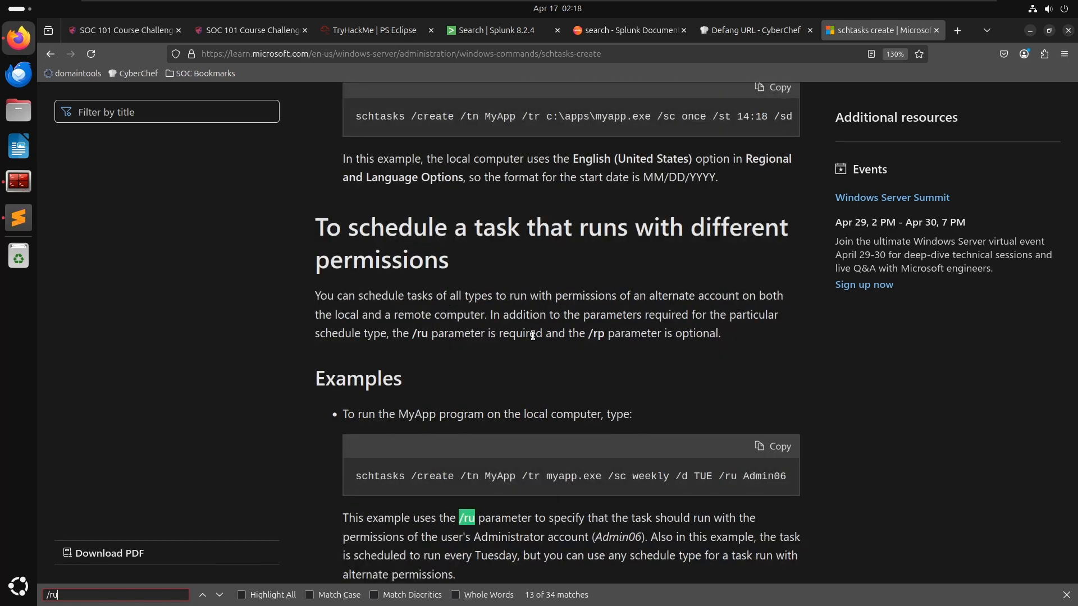
key("Return")
key("Return")
key("Return")
key("Return")
key("Return")
key("Return")
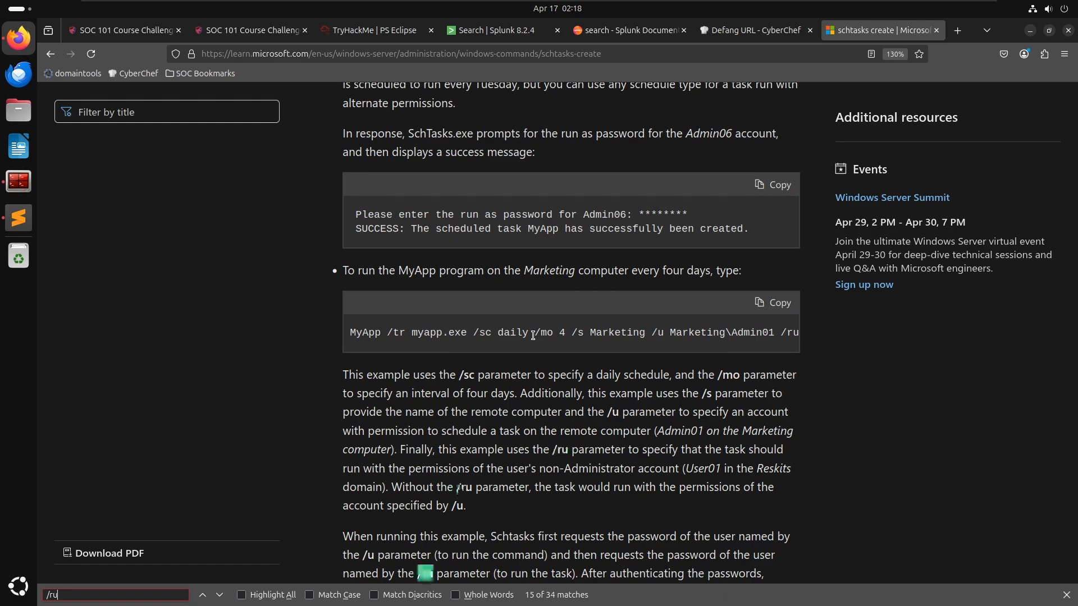
key("Return")
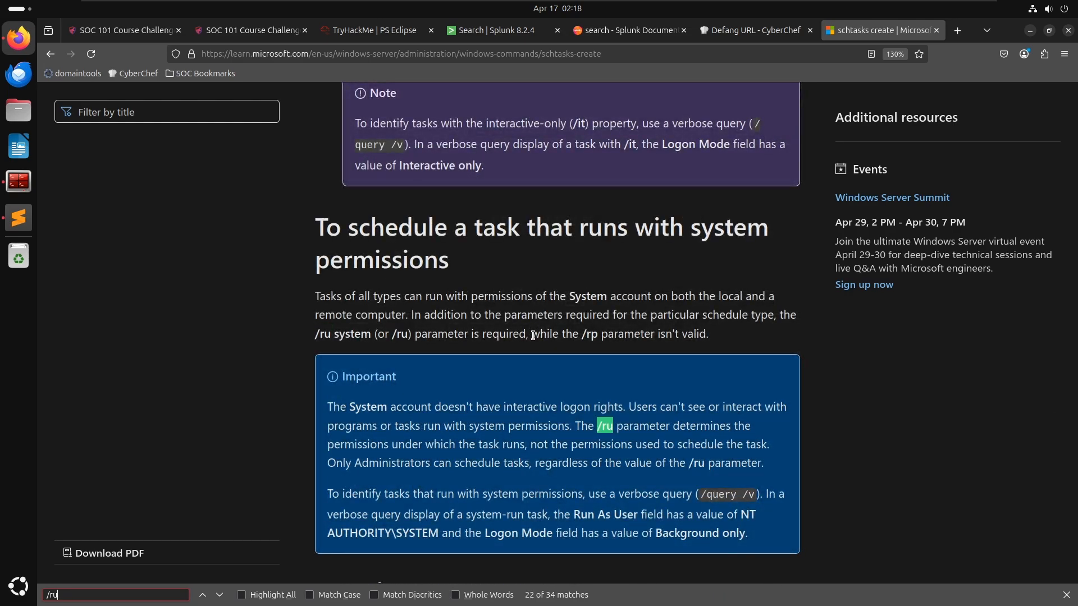
key("Return")
key("Return")
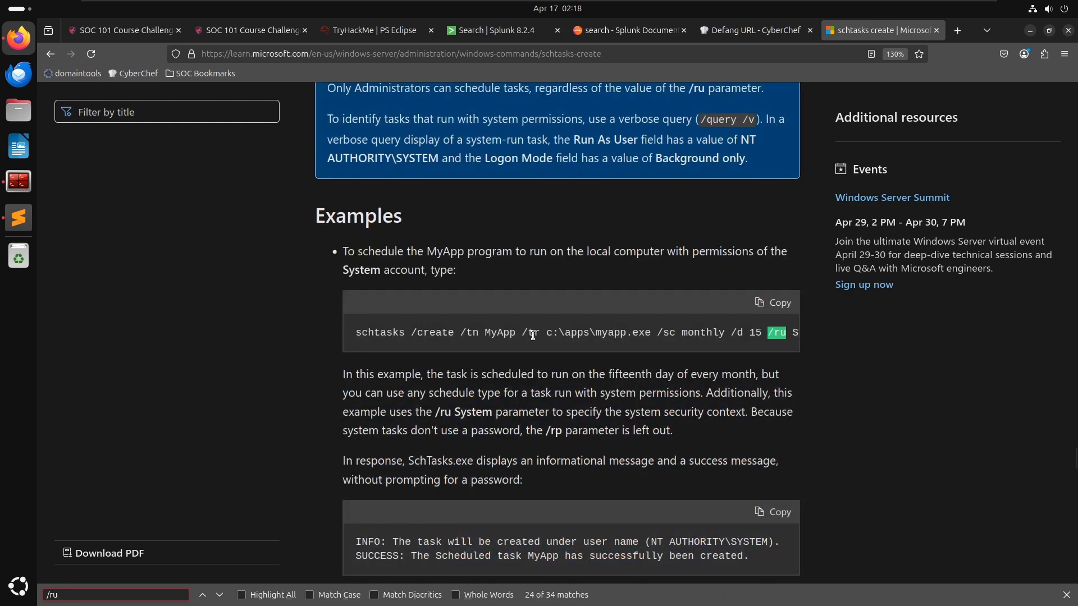
key("Return")
key("alt+Tab")
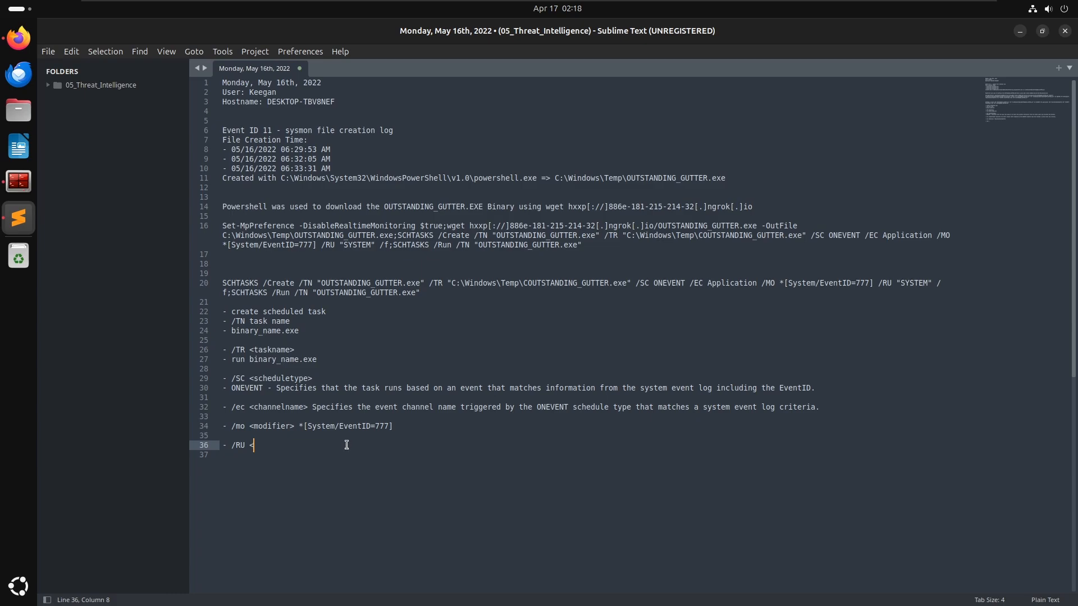
key("alt+Tab")
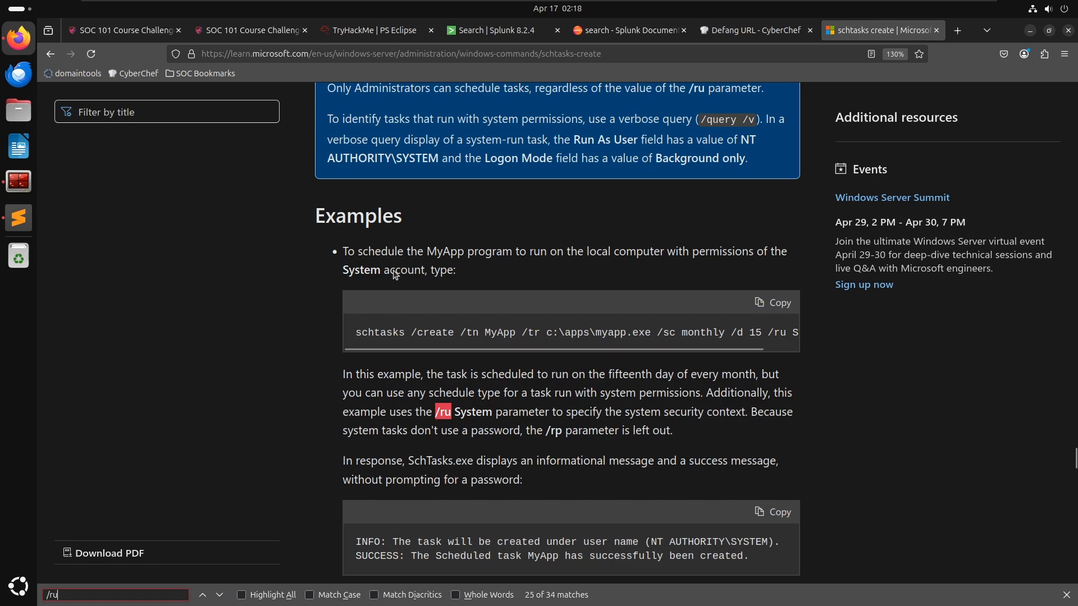
left_click(219, 595)
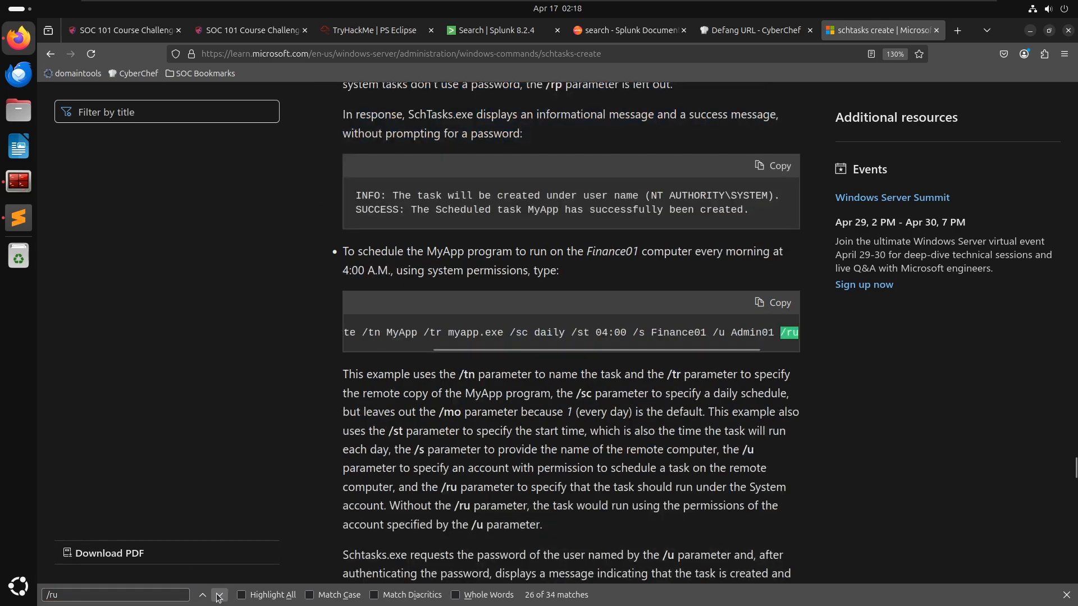
left_click(219, 595)
left_click(219, 595)
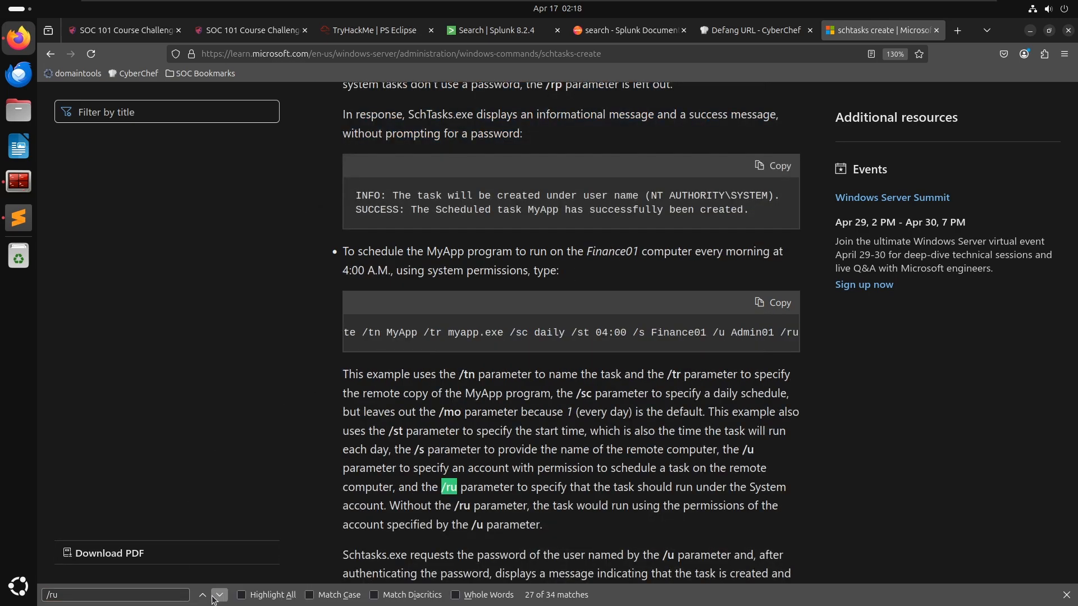
left_click(219, 595)
left_click(219, 595)
left_click(219, 595)
- Step through the /ru matches in the schtasks documentation and copy the /ru parameter's description with its Domain and System options
left_click(218, 595)
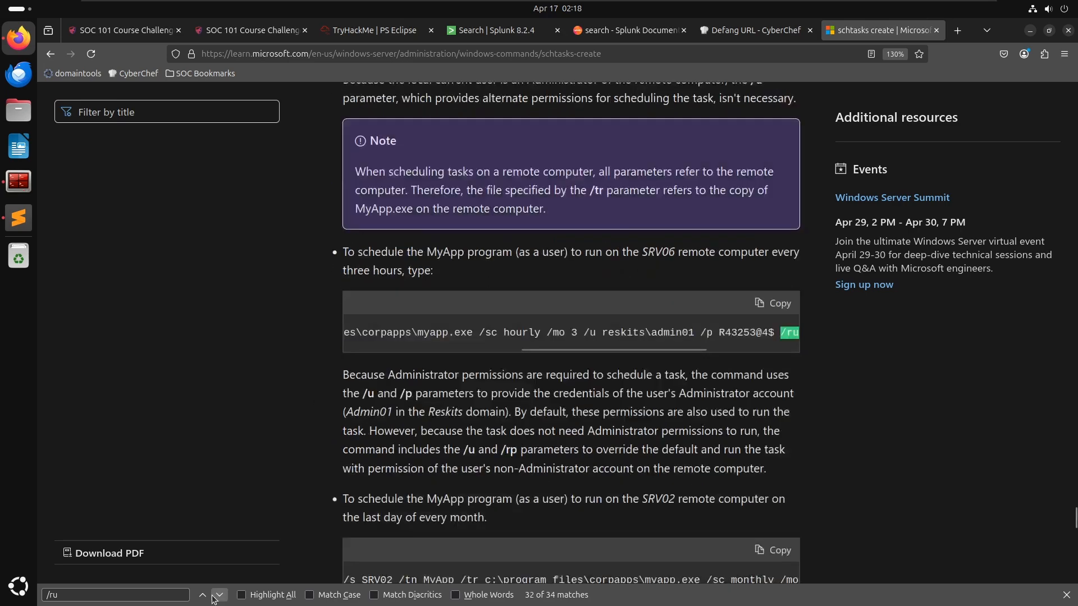
left_click(219, 595)
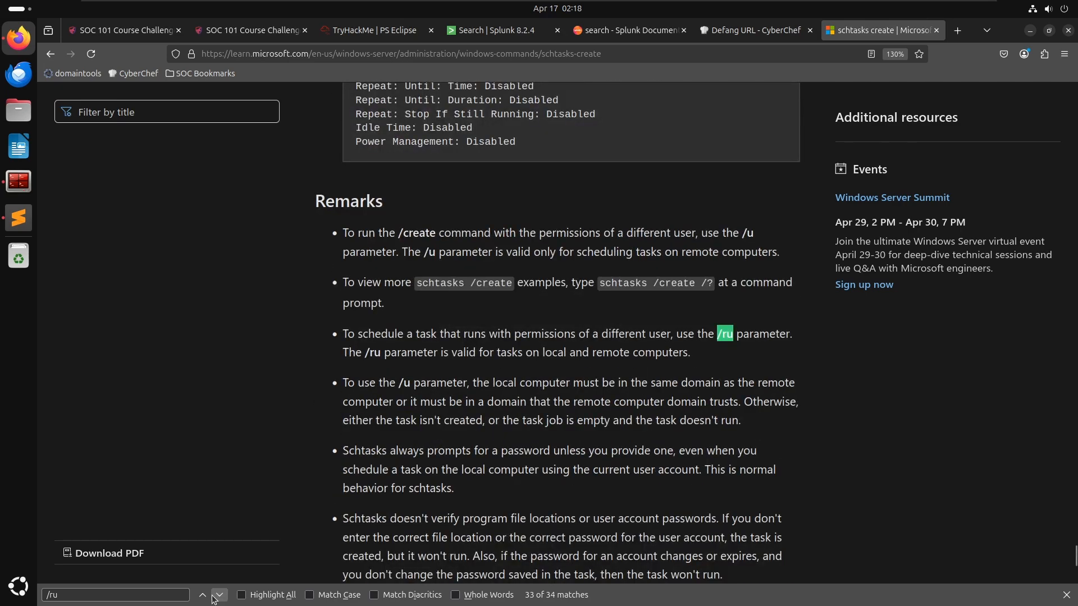
left_click(219, 595)
left_click(219, 595)
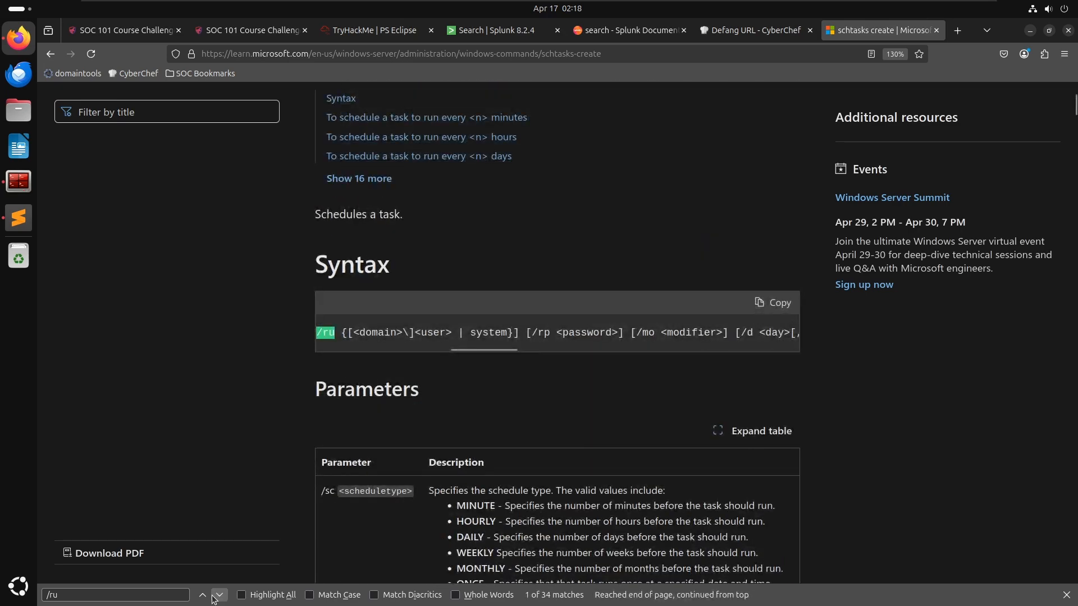
left_click(216, 597)
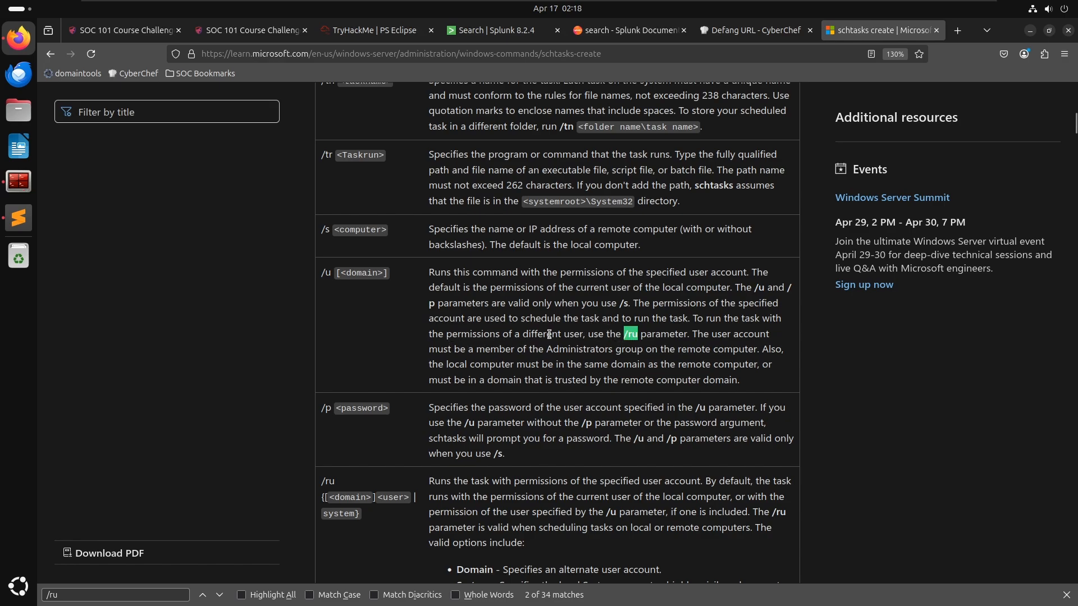
scroll(428, 472, "down", 4)
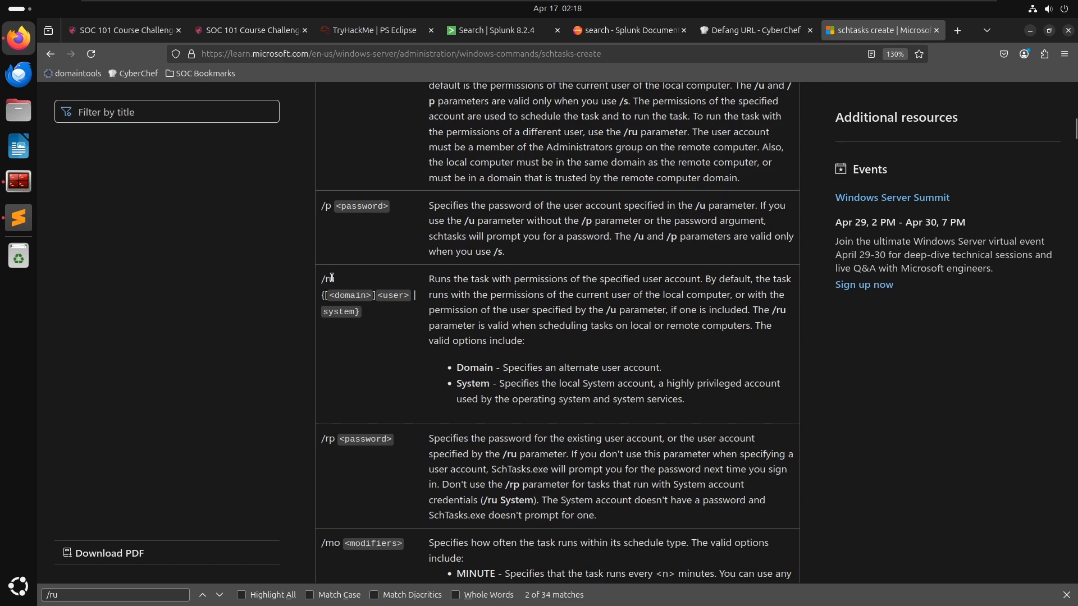
left_click_drag(322, 278, 591, 328)
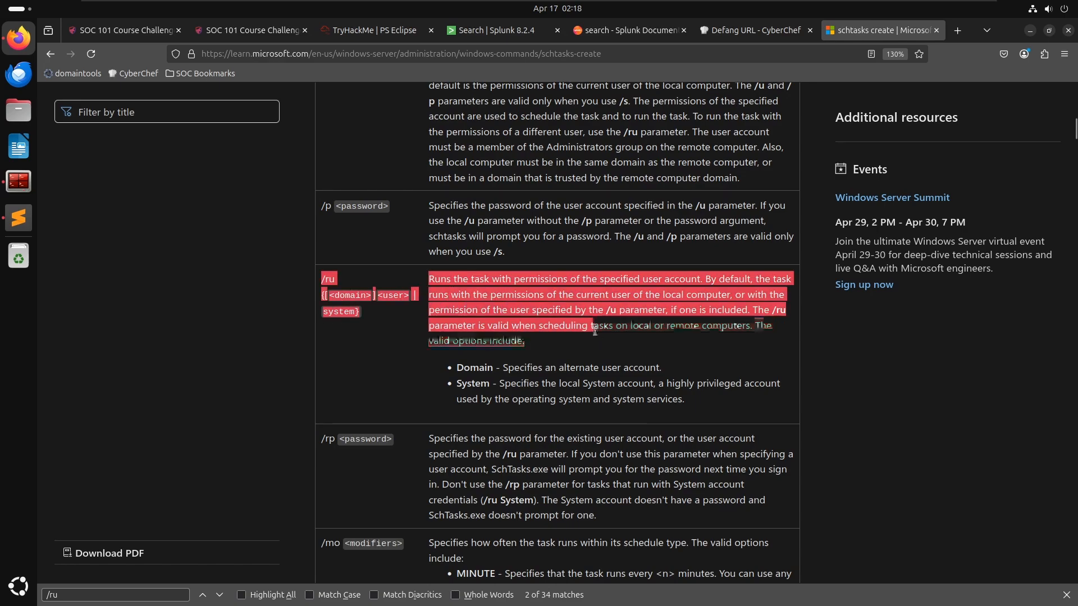
left_click(587, 347)
left_click_drag(703, 414, 310, 285)
key("ctrl+c")
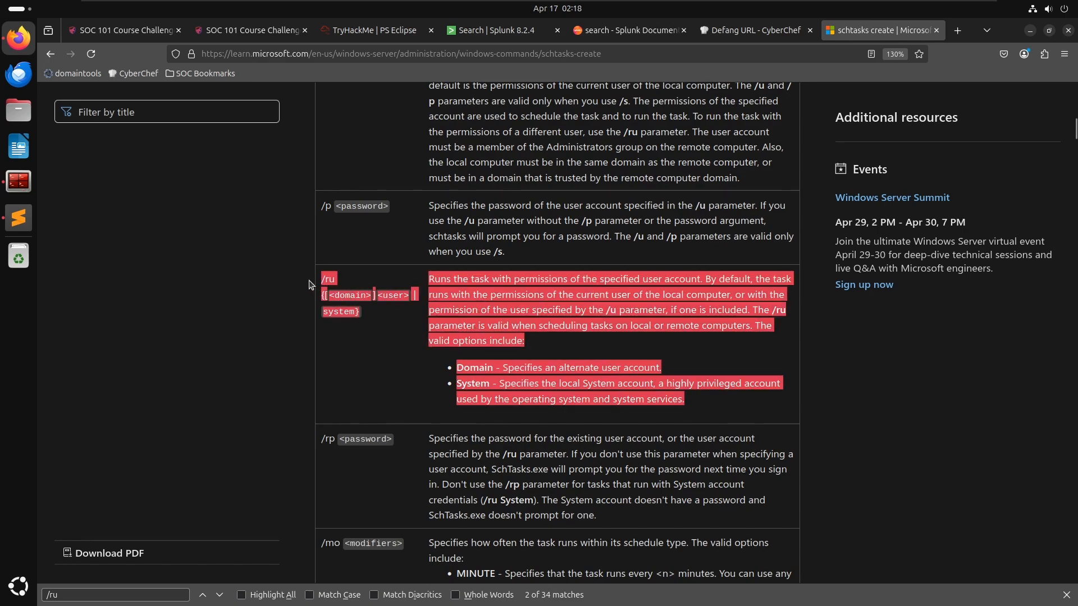
- Paste the /ru description into the notes, merging it into the '- /RU' entry as '- /ru ...'
key("alt+Tab")
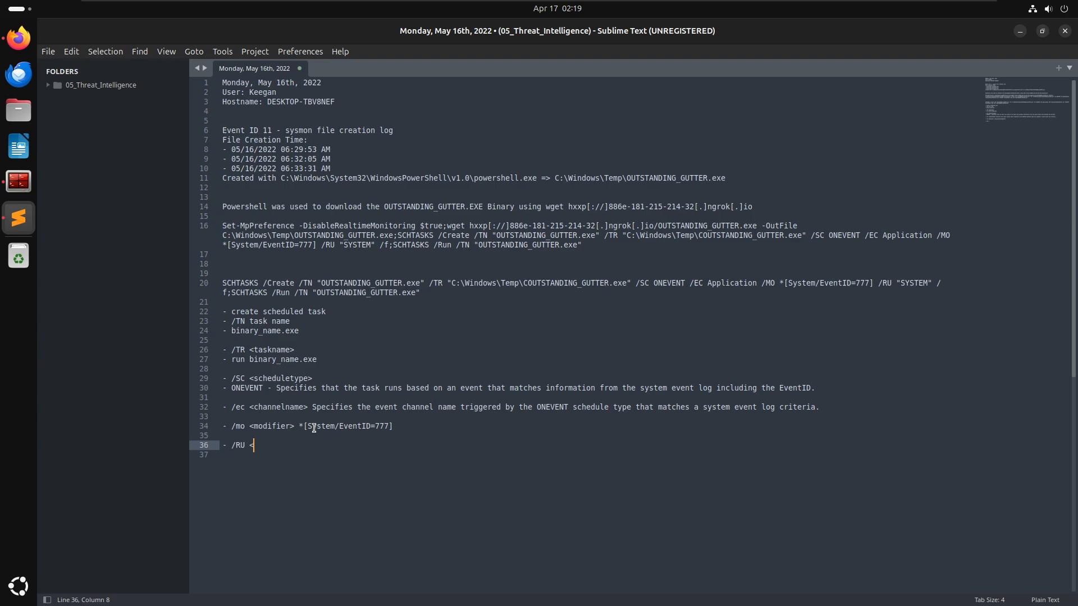
key("Return")
key("ctrl+v")
key("Up")
key("Up")
key("Up")
key("Up")
key("Up")
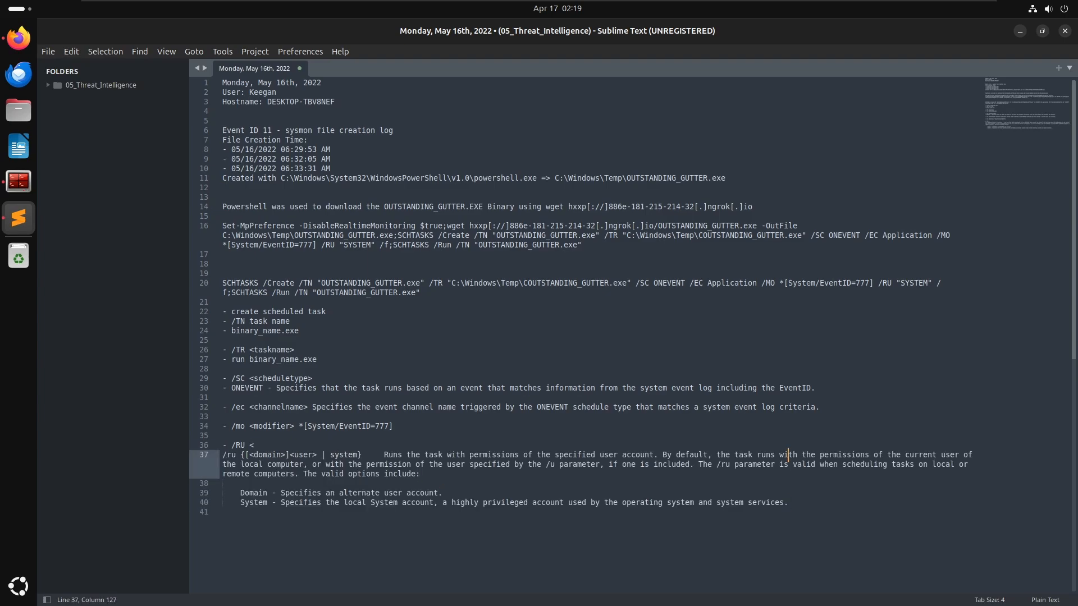
key("Up")
key("BackSpace")
key("BackSpace")
key("BackSpace")
key("Delete")
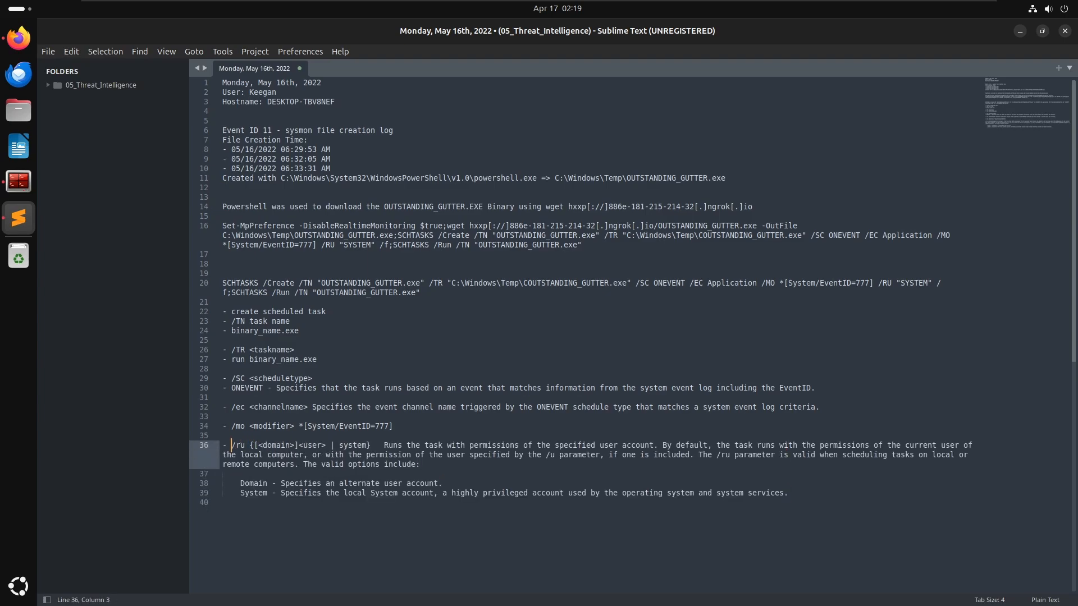
key("Down")
key("Down")
key("Down")
key("Down")
key("Down")
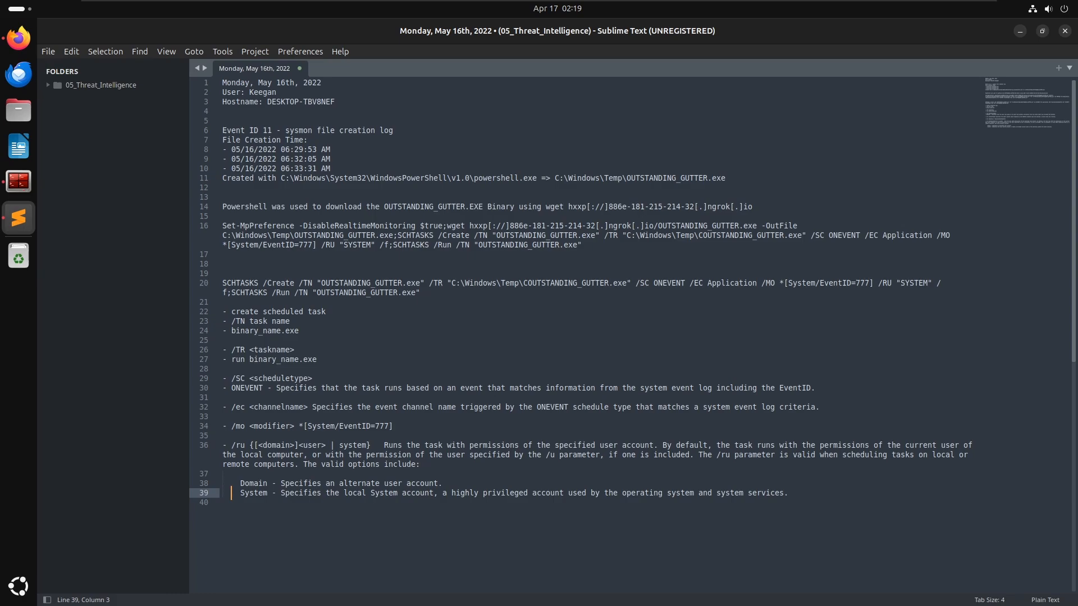
left_click(619, 399)
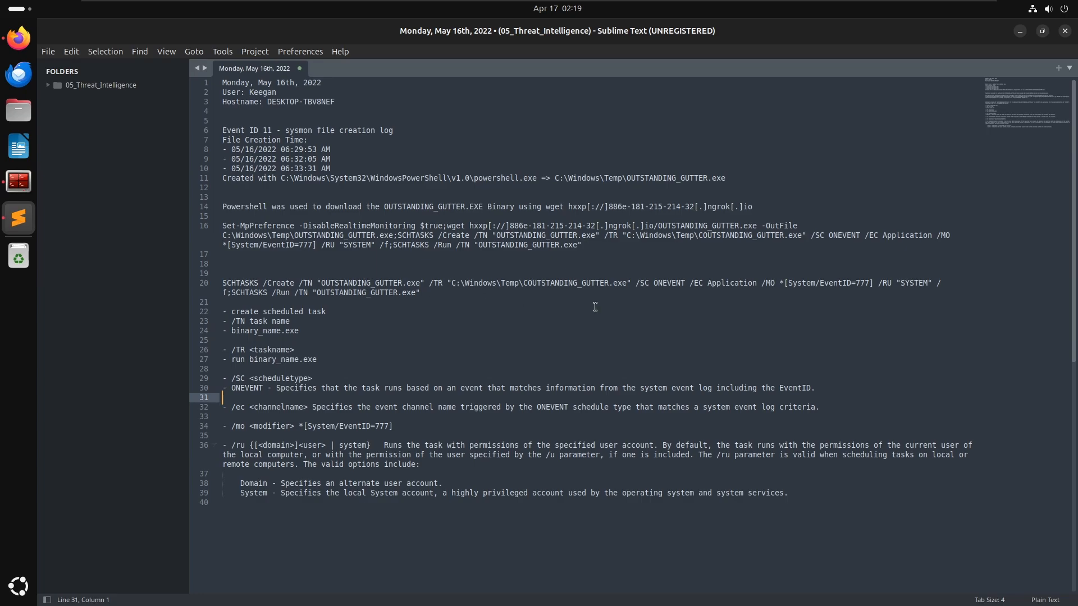
- Search the schtasks documentation for /f and copy the /f parameter row
key("alt+Tab")
key("ctrl+f")
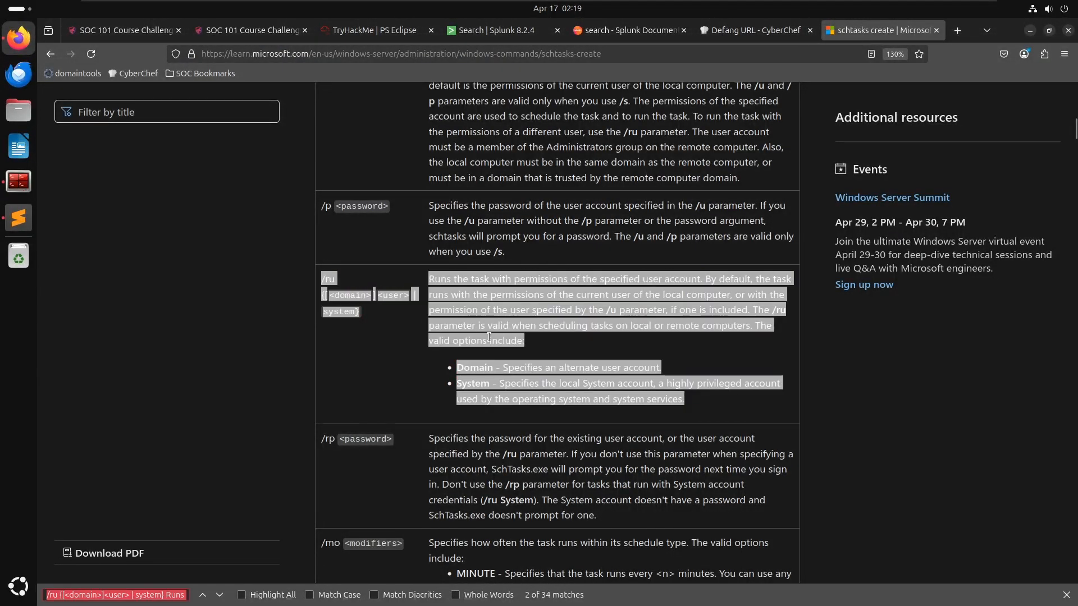
type("/f")
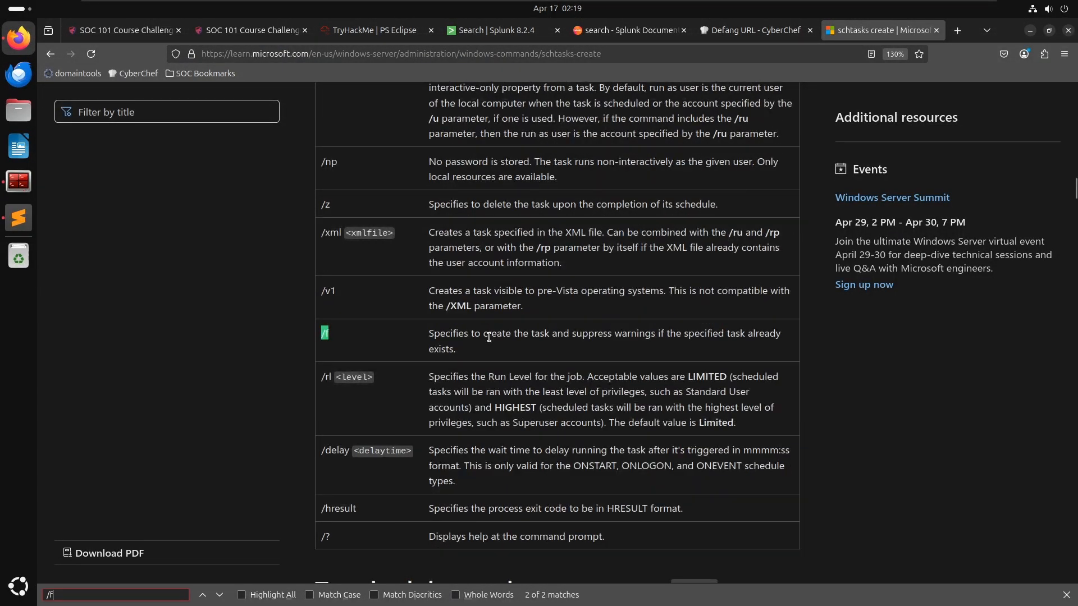
left_click(509, 355)
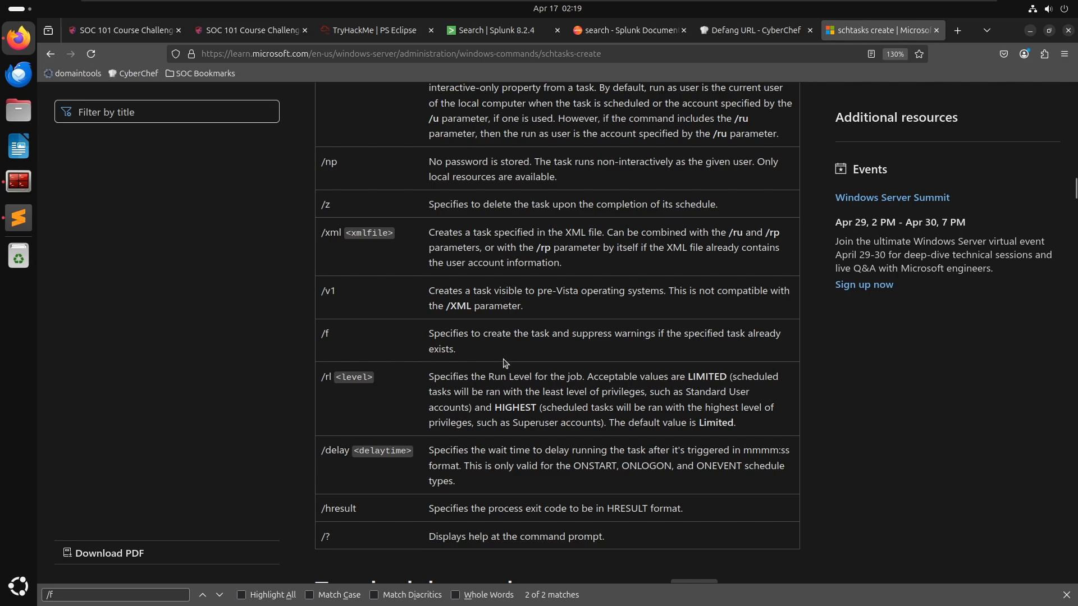
left_click_drag(472, 351, 327, 325)
key("ctrl+c")
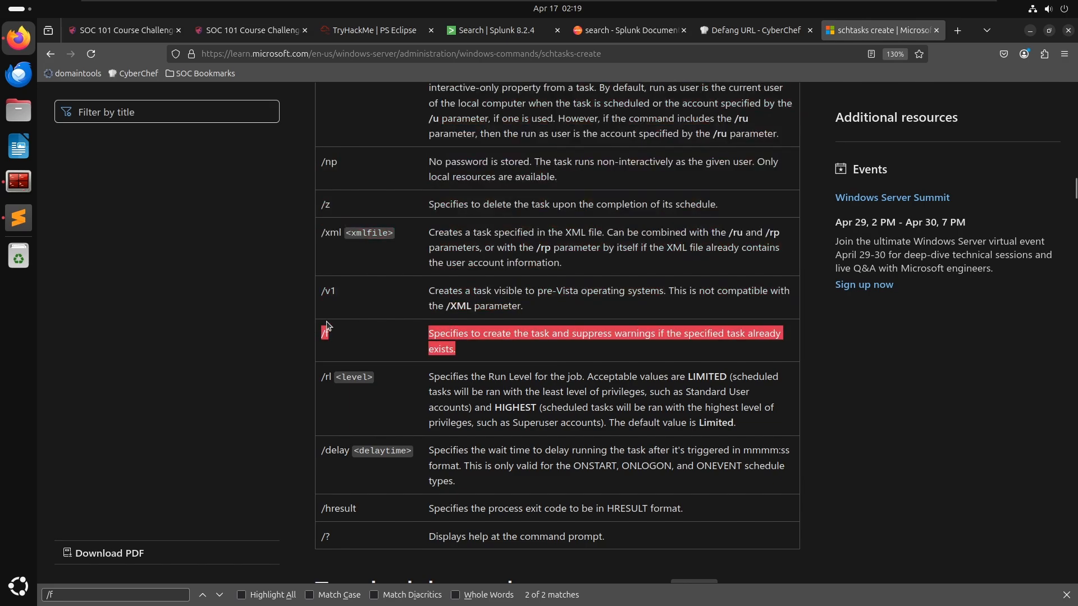
- Add a '- /f Specifies to create the task and suppress warnings...' entry to the notes, followed by blank lines
key("alt+Tab")
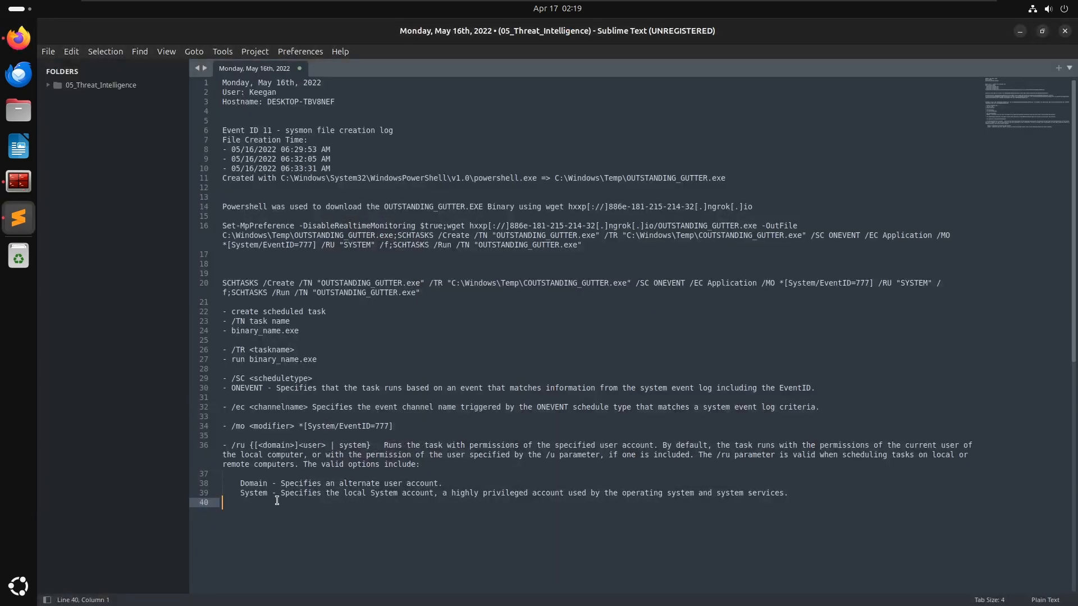
key("Return")
type("-")
key("ctrl+v")
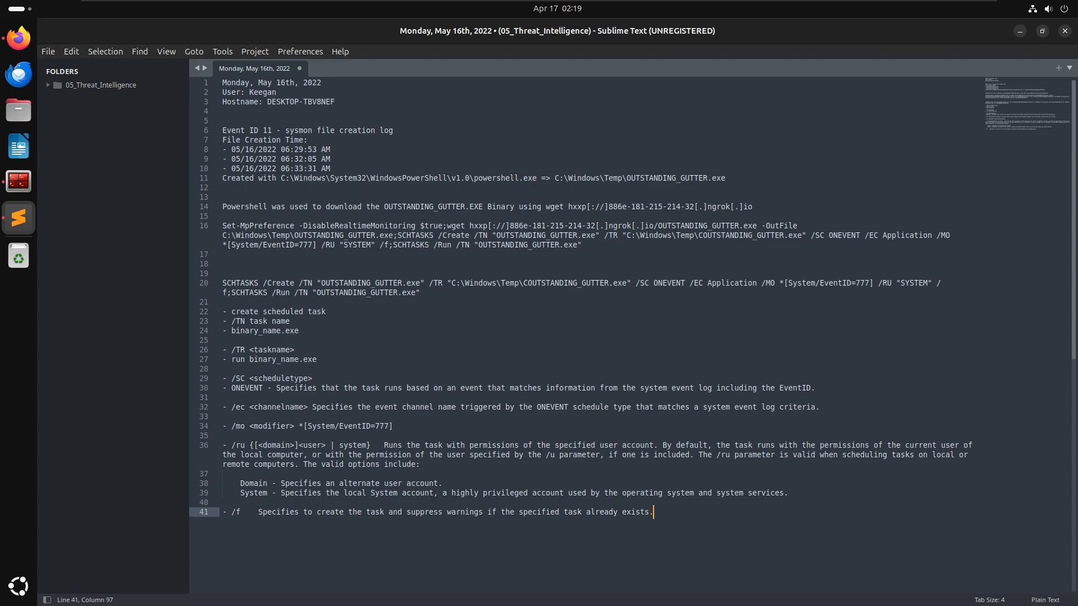
key("Home")
key("Delete")
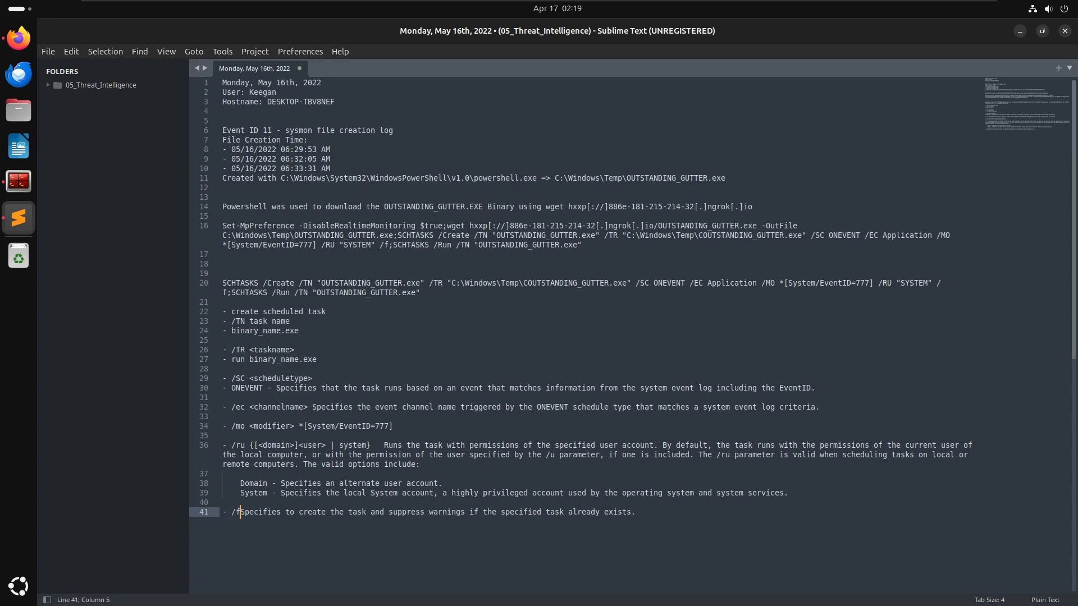
key("End")
key("Return")
key("Return")
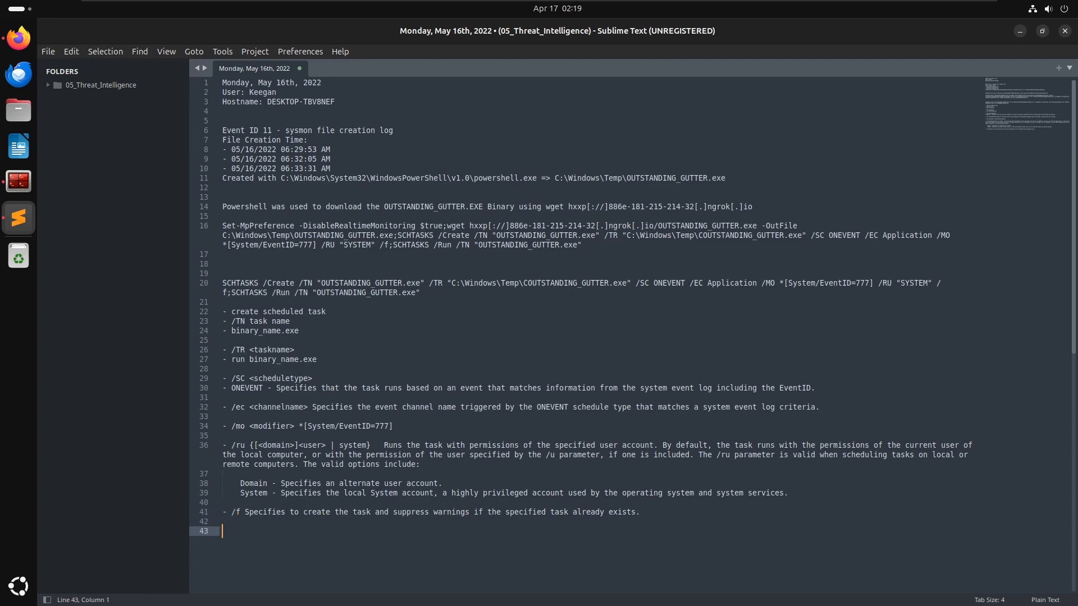
- In the PS Eclipse room, delete the wget download part from the elevated-privileges command answer and try submitting it
key("alt+Tab")
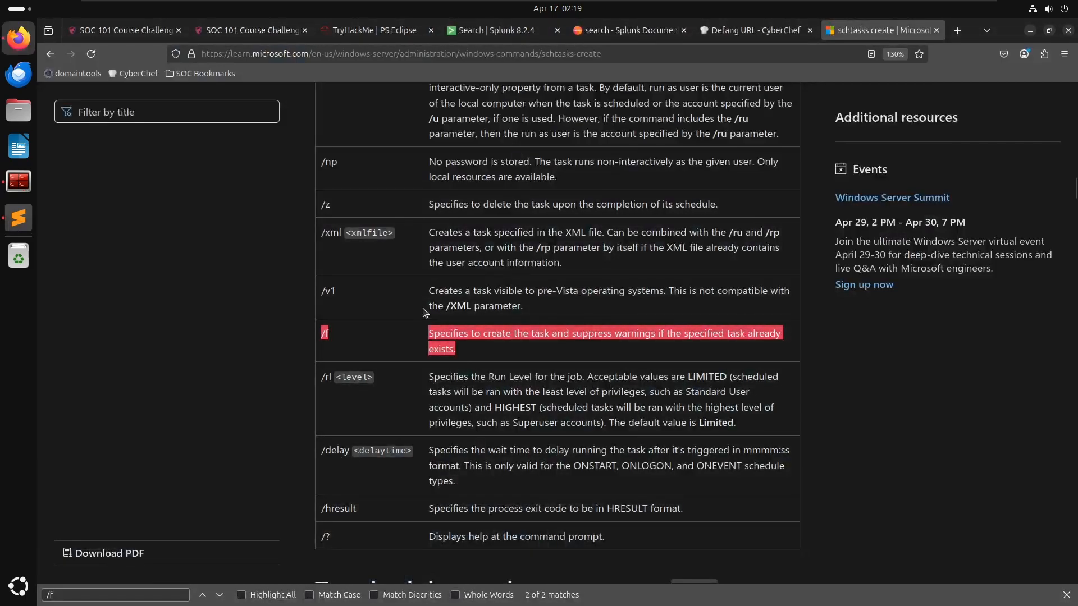
key("alt+Tab")
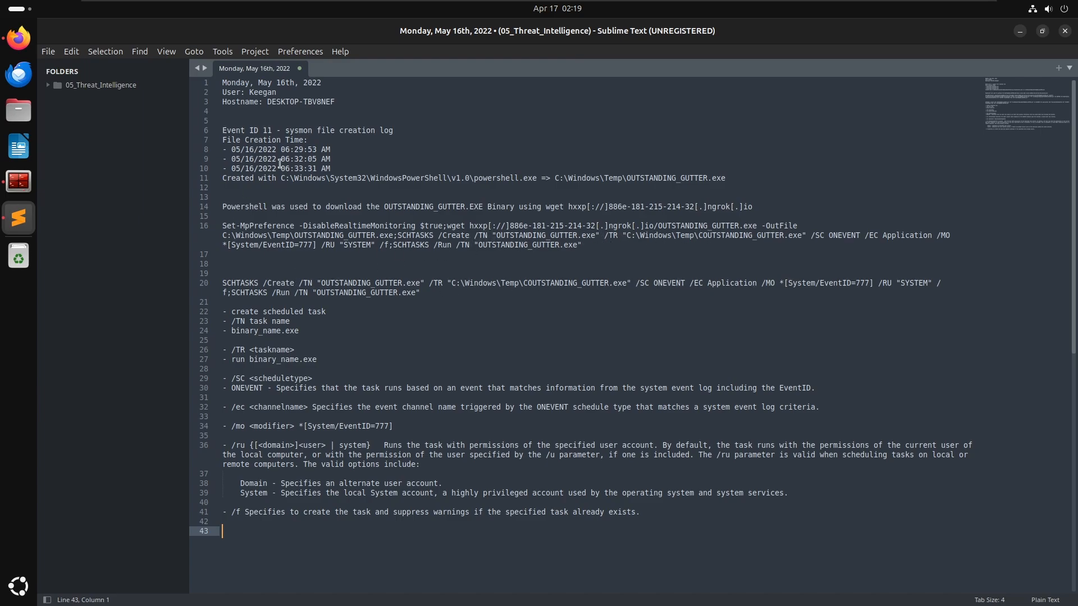
key("alt+Tab")
left_click(348, 31)
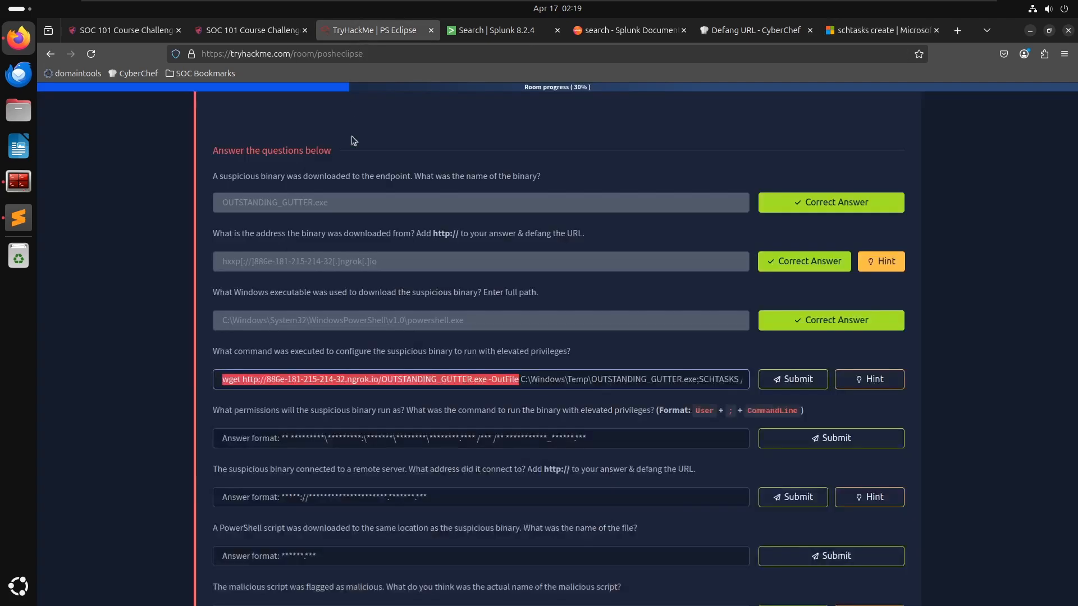
left_click(400, 379)
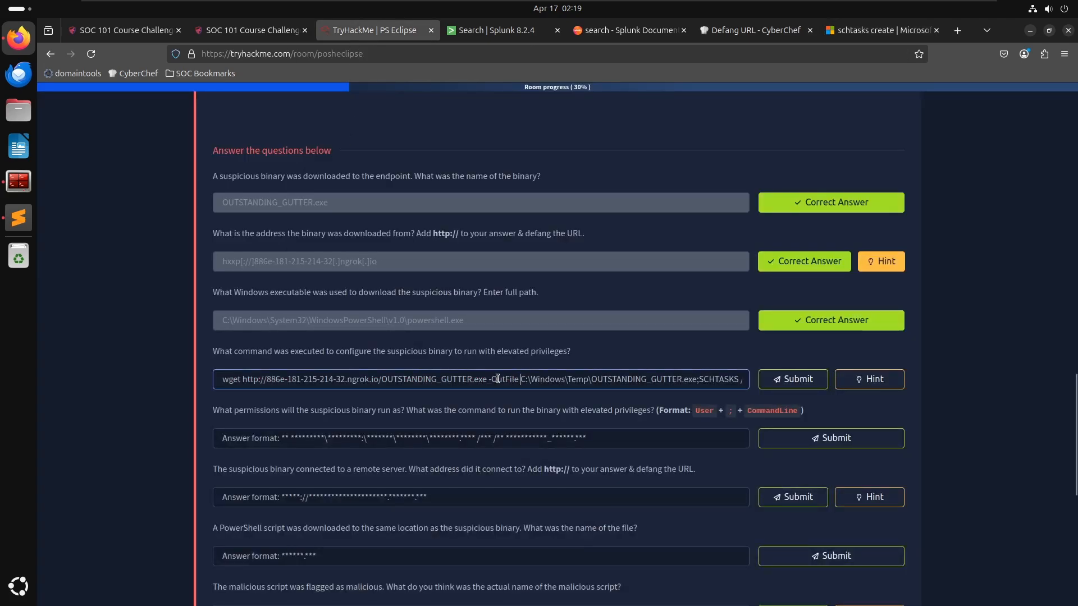
left_click_drag(519, 380, 142, 354)
key("BackSpace")
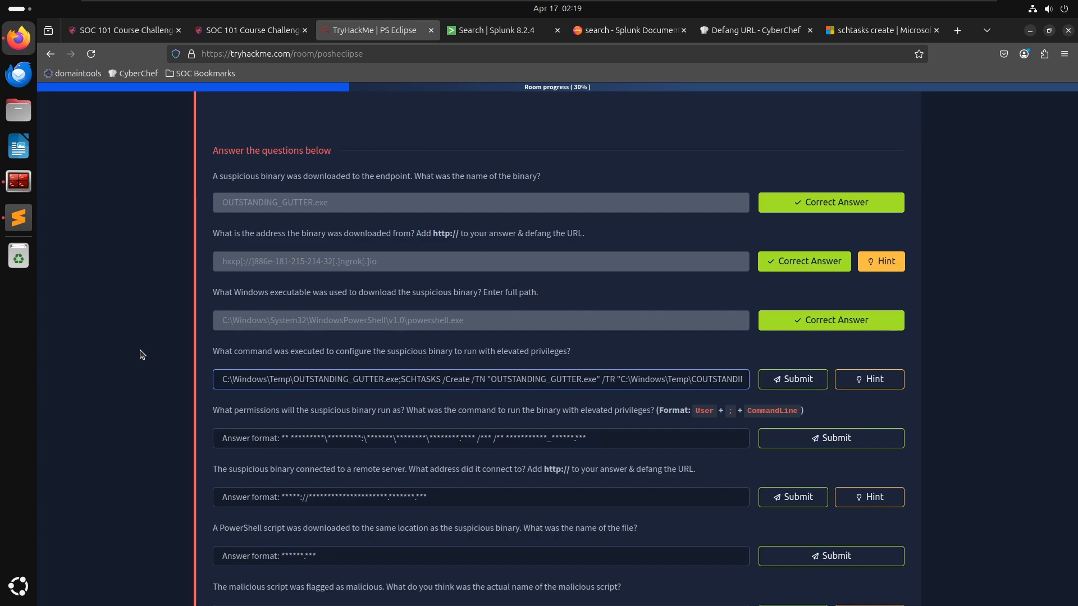
key("Return")
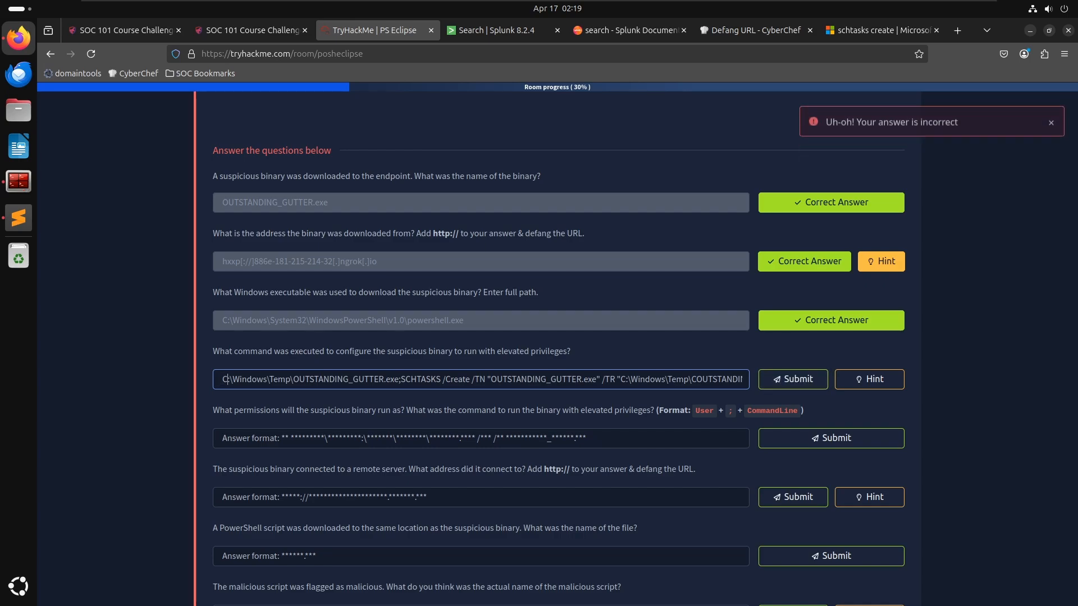
- Remove the semicolon after OUTSTANDING_GUTTER.exe in the command answer and try submitting again
key("Right")
key("Right")
key("Right")
key("Right")
key("Right")
key("Right")
key("Right")
key("Right")
key("Right")
key("Right")
key("Right")
key("Right")
key("Right")
key("Right")
key("Right")
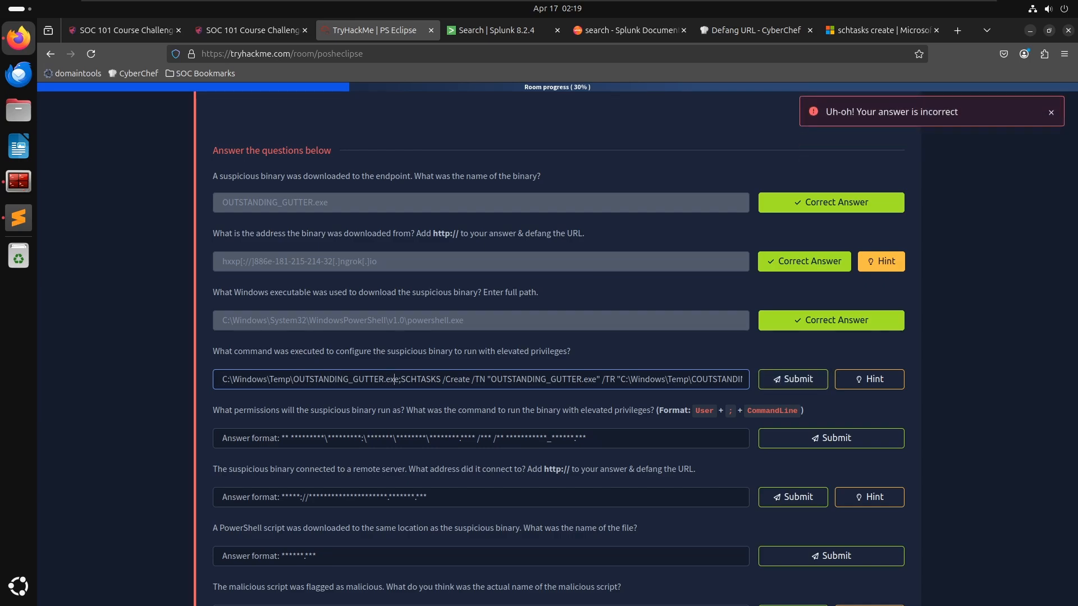
key("BackSpace")
key("Return")
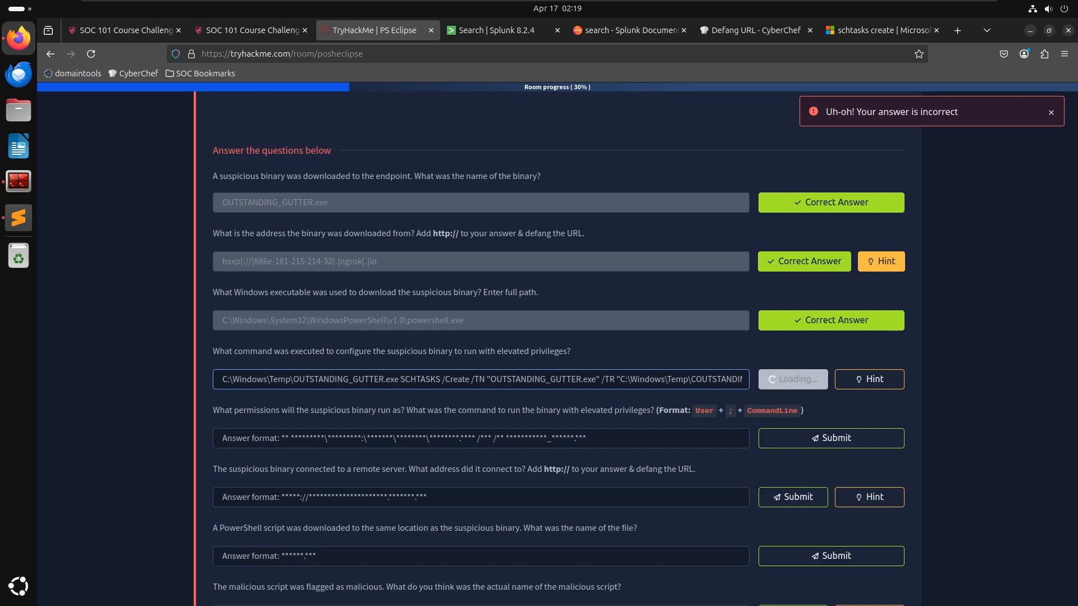
- Wrap the whole command answer in double quotes, try submitting it, and select the answer text
key("End")
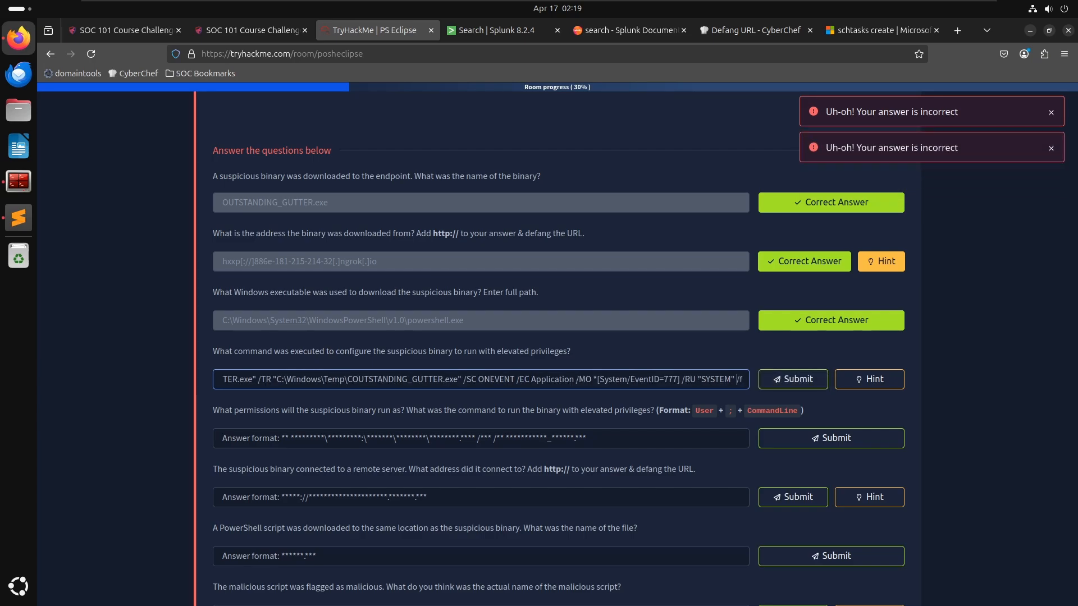
key("ctrl+Left")
key("ctrl+Left")
key("ctrl+Left")
key("ctrl+Left")
key("ctrl+Left")
key("ctrl+Left")
key("ctrl+Left")
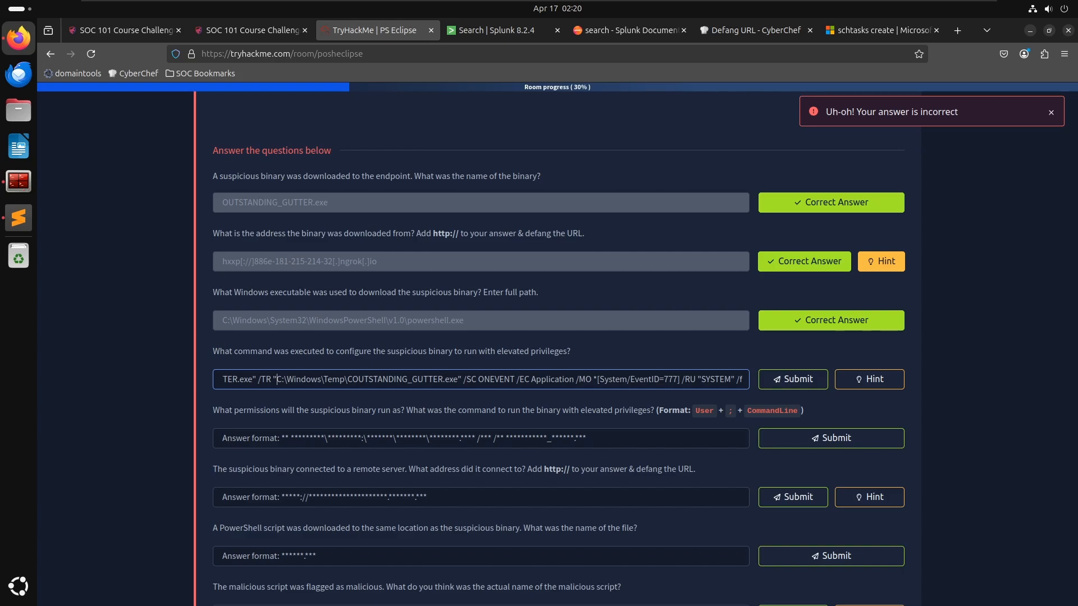
key("ctrl+Left")
key("ctrl+Left")
key("ctrl+Left")
key("ctrl+Left")
key("ctrl+Left")
key("ctrl+Left")
key("ctrl+Left")
key("ctrl+Left")
key("ctrl+Left")
key("ctrl+Left")
key("ctrl+Left")
key("ctrl+Left")
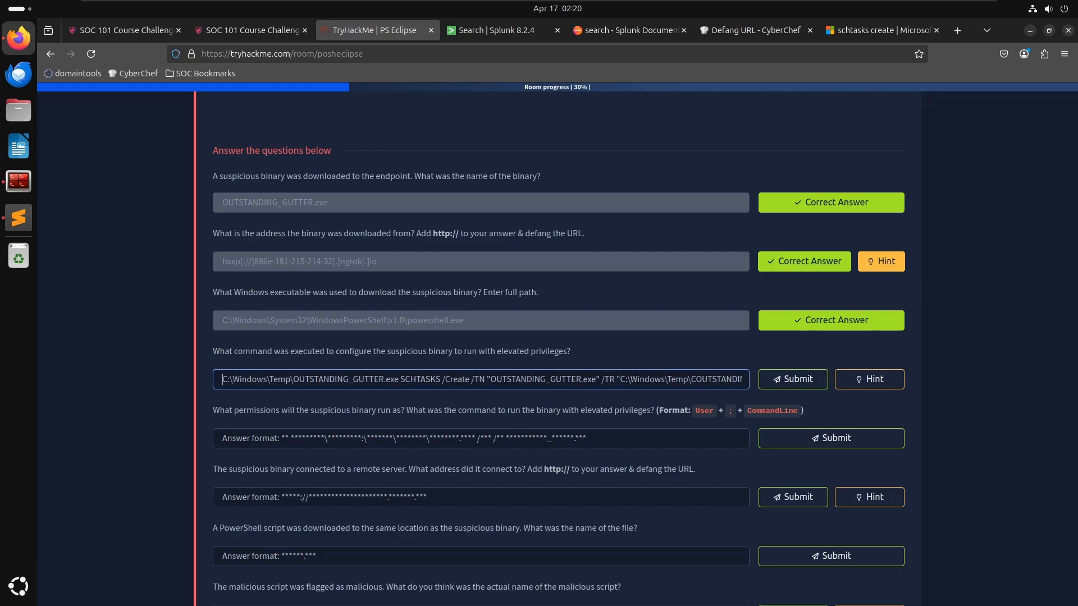
type("\"")
key("ctrl+a")
key("Right")
type("\"")
key("Return")
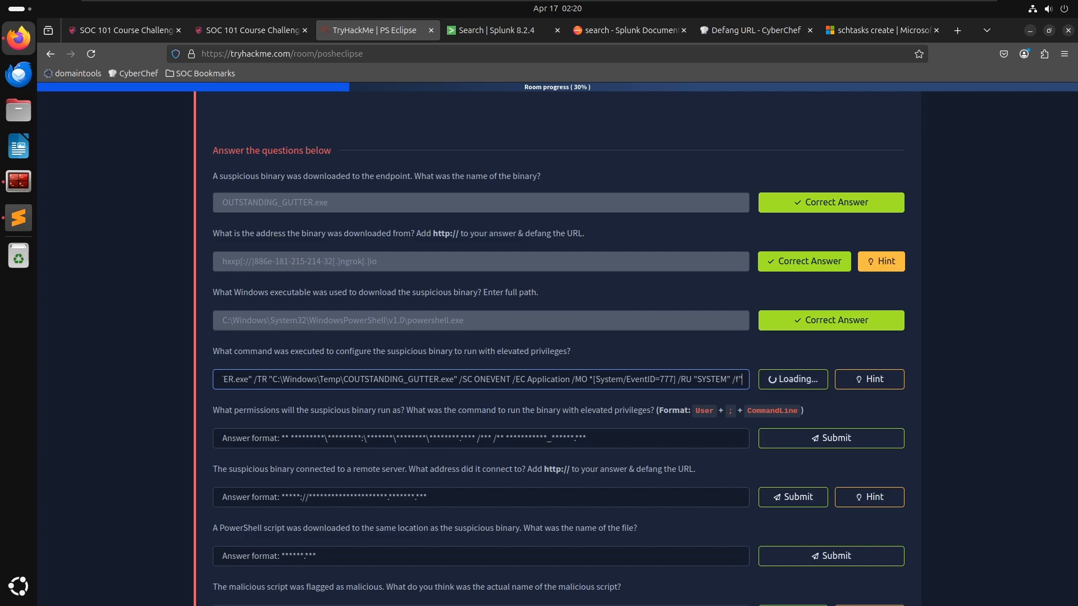
key("ctrl+a")
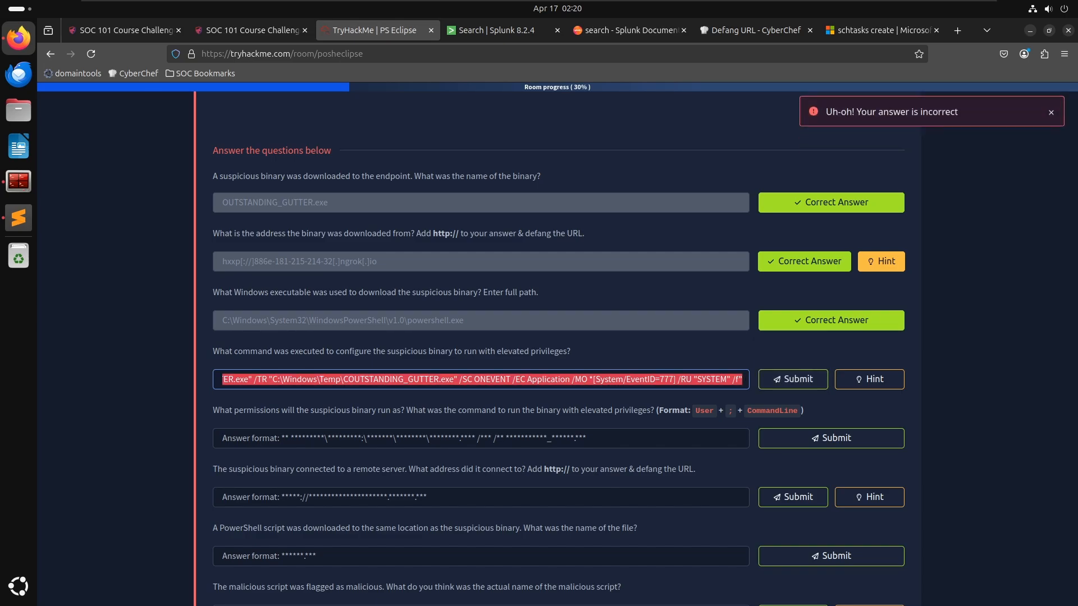
key("alt+Tab")
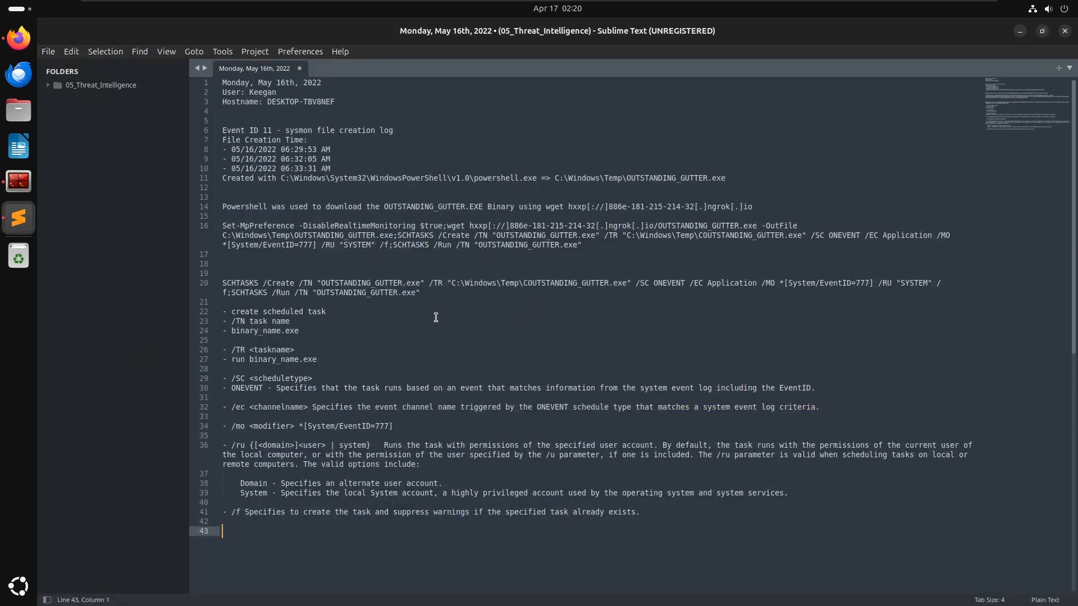
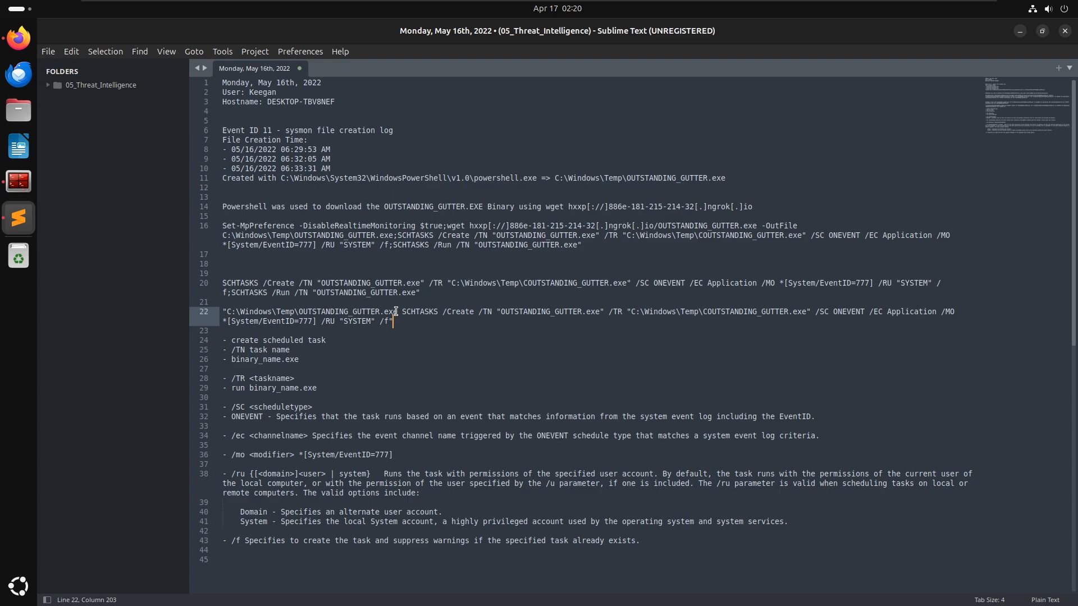
- In the PS Eclipse room, clear the entire answer from the elevated-privileges command question field
key("alt+Tab")
key("ctrl+a")
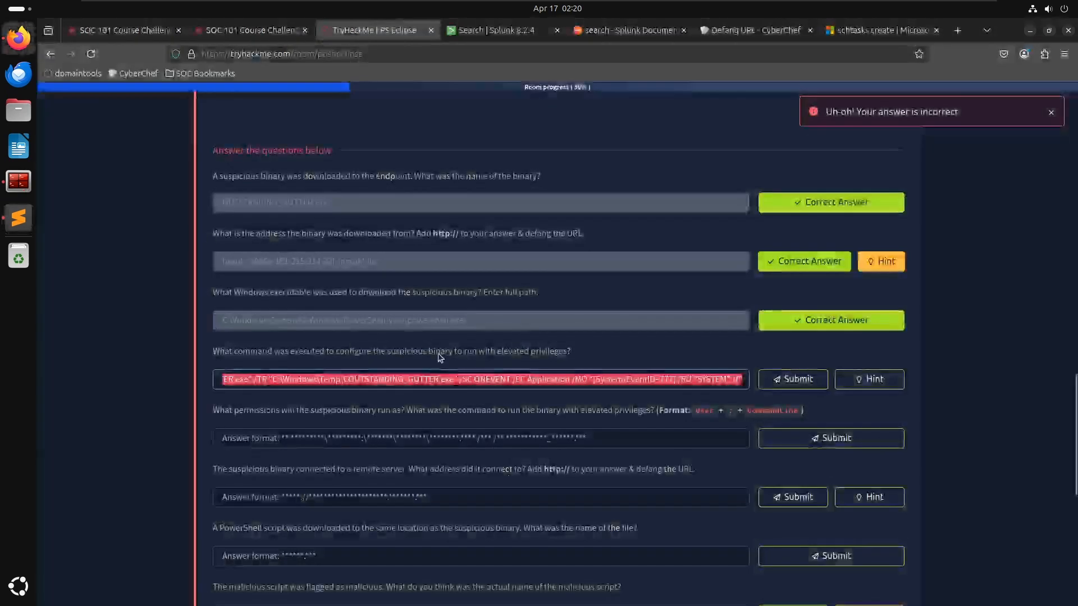
key("BackSpace")
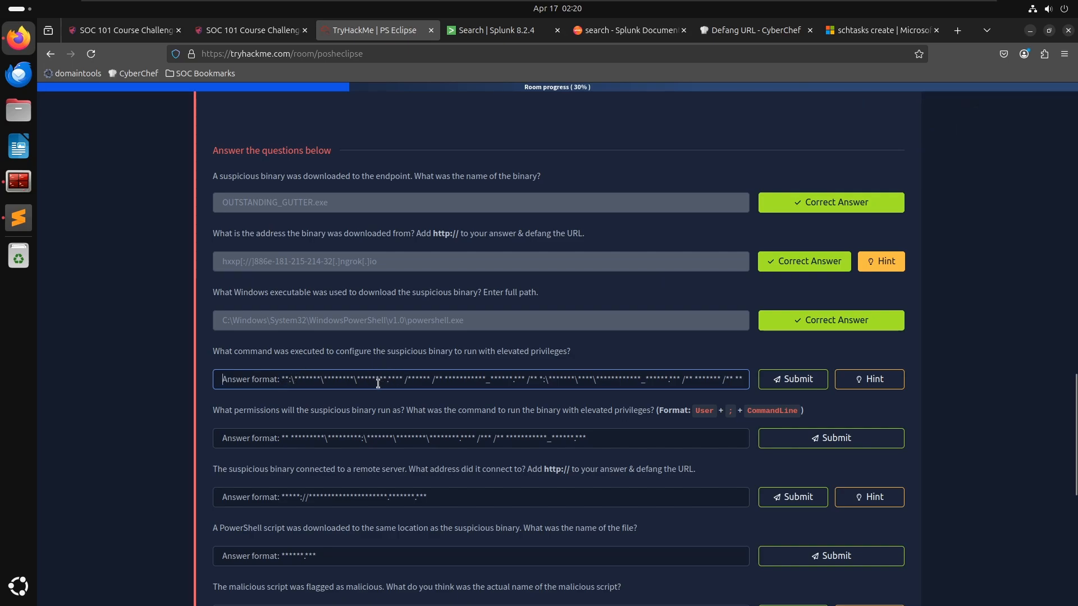
key("alt+Tab")
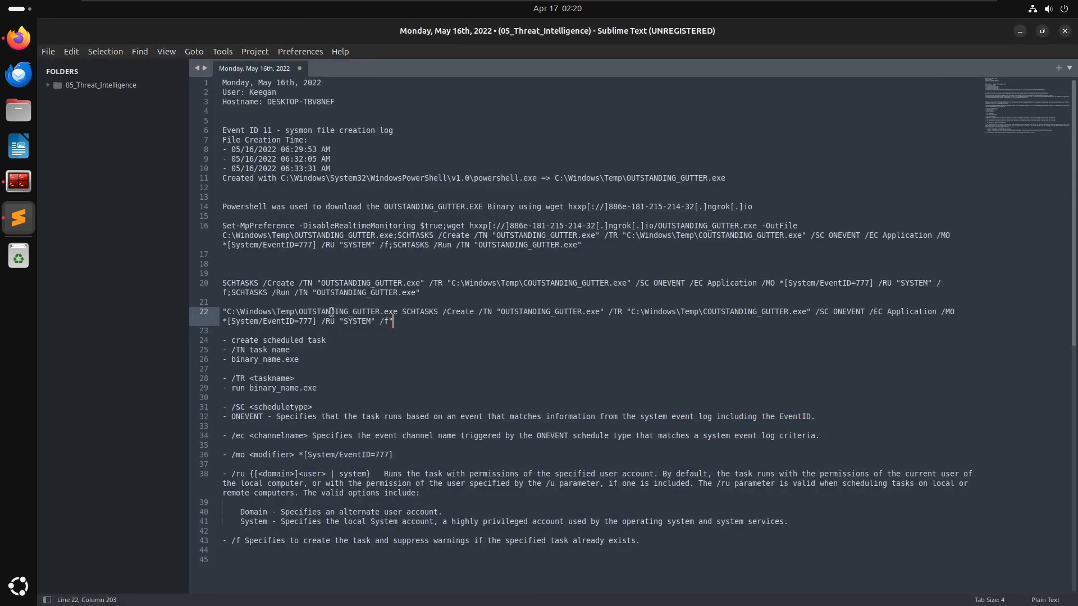
key("alt+Tab")
key("alt+Tab")
key("alt+Tab")
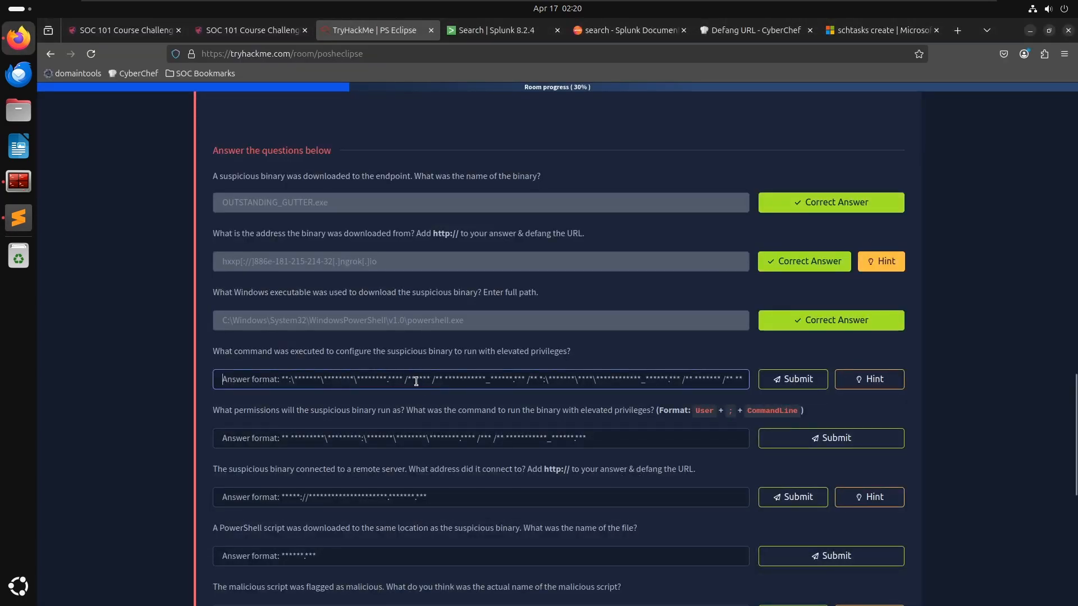
key("alt+Tab")
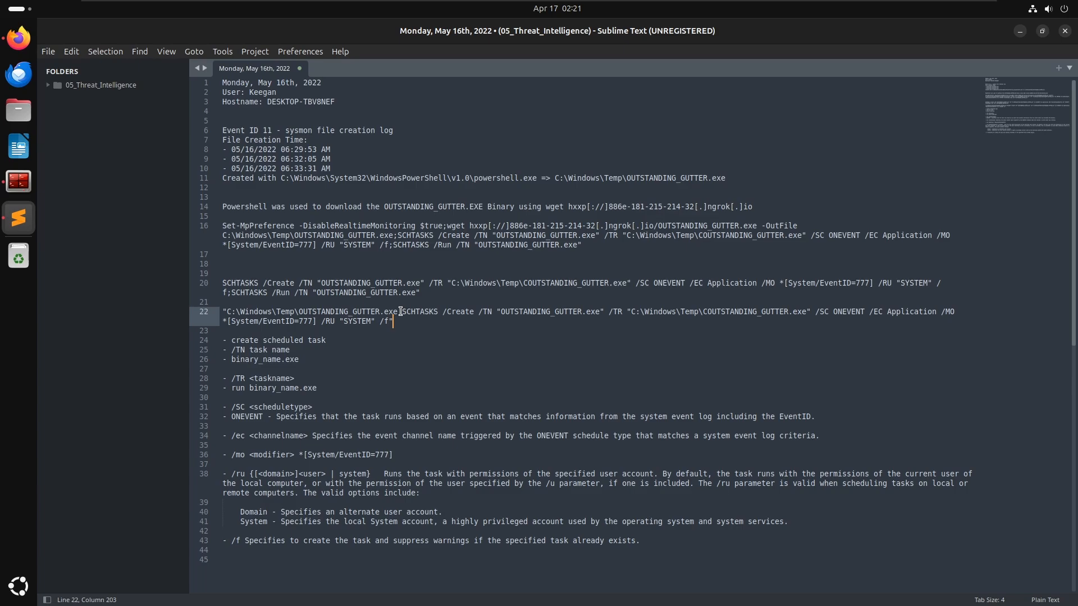
- Delete the binary path prefix in front of the SCHTASKS command on line 22 of the notes
left_click_drag(403, 311, 226, 311)
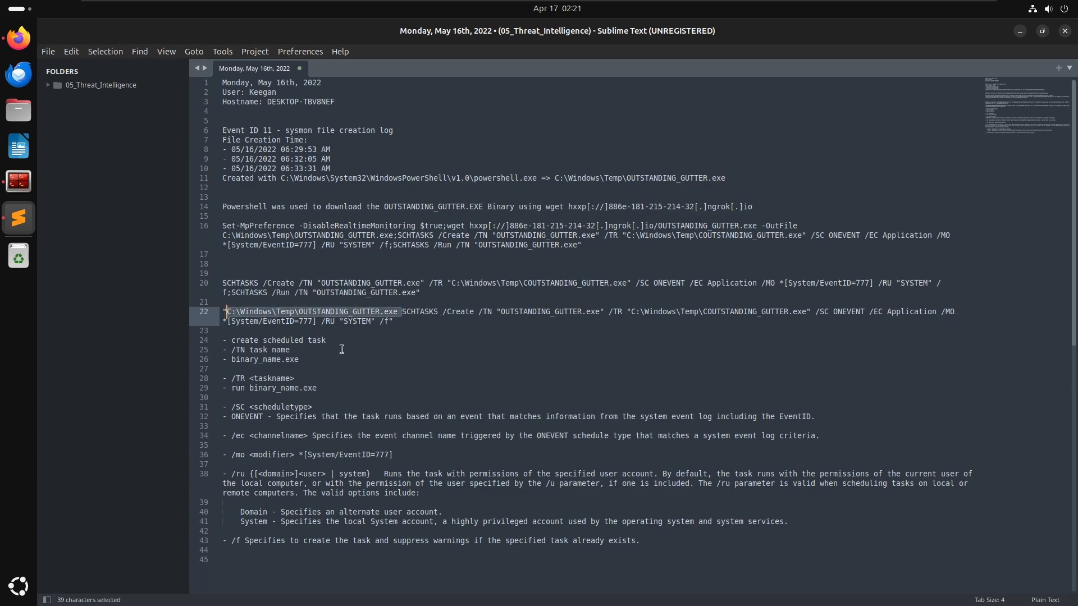
key("BackSpace")
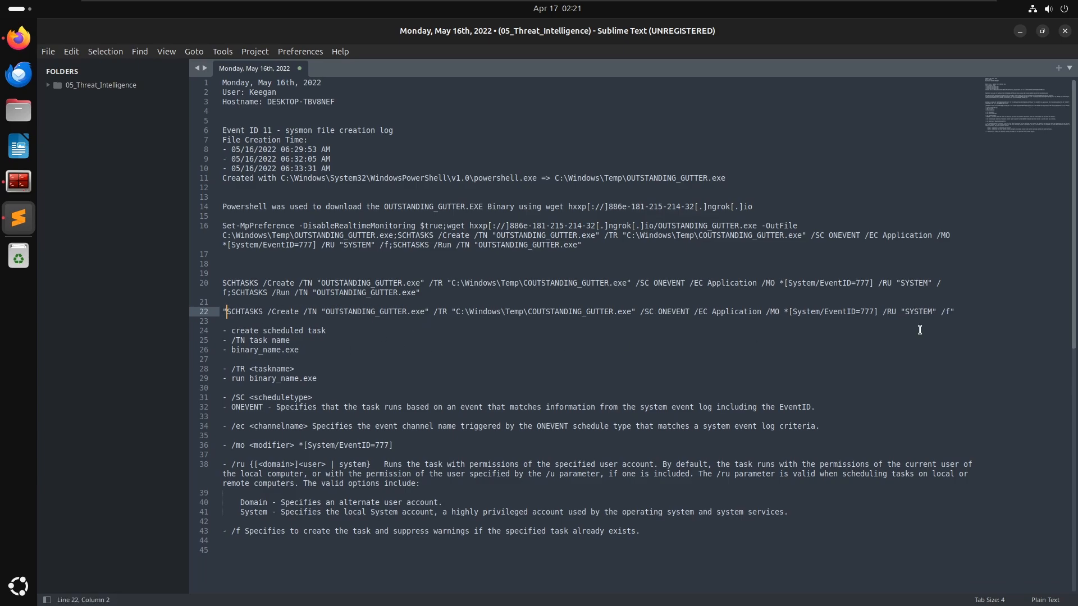
- Copy the SCHTASKS command line from the notes and submit it as the elevated-privileges command answer
left_click(952, 311)
left_click(222, 312, "shift")
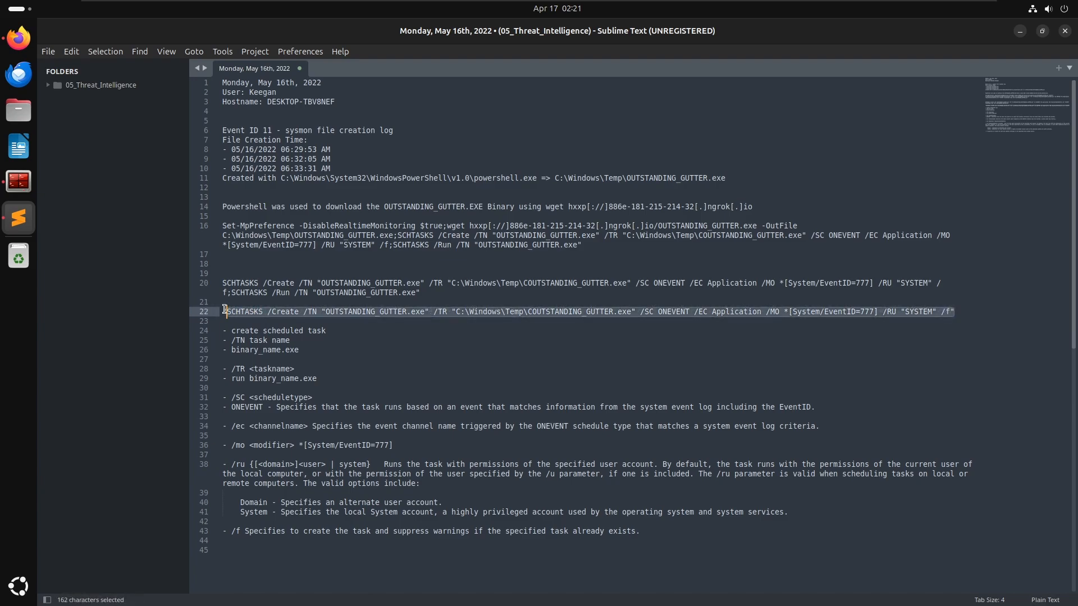
key("ctrl+c")
key("alt+Tab")
left_click(400, 372)
key("ctrl+v")
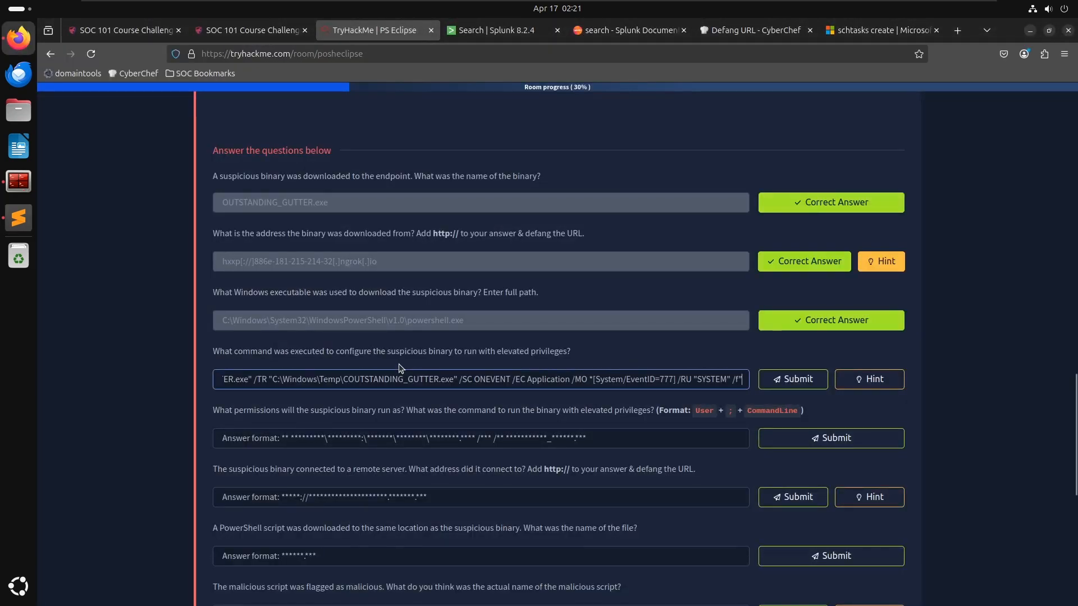
key("Return")
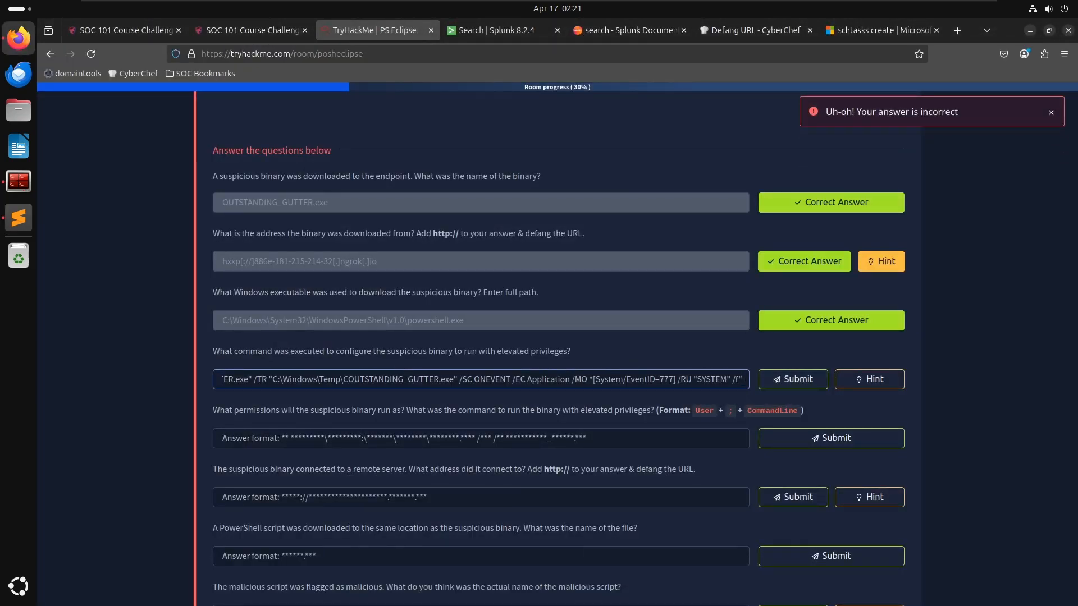
- Clear the answer, paste the command again prefixed with C:\windows\system32\ and submit it
key("Home")
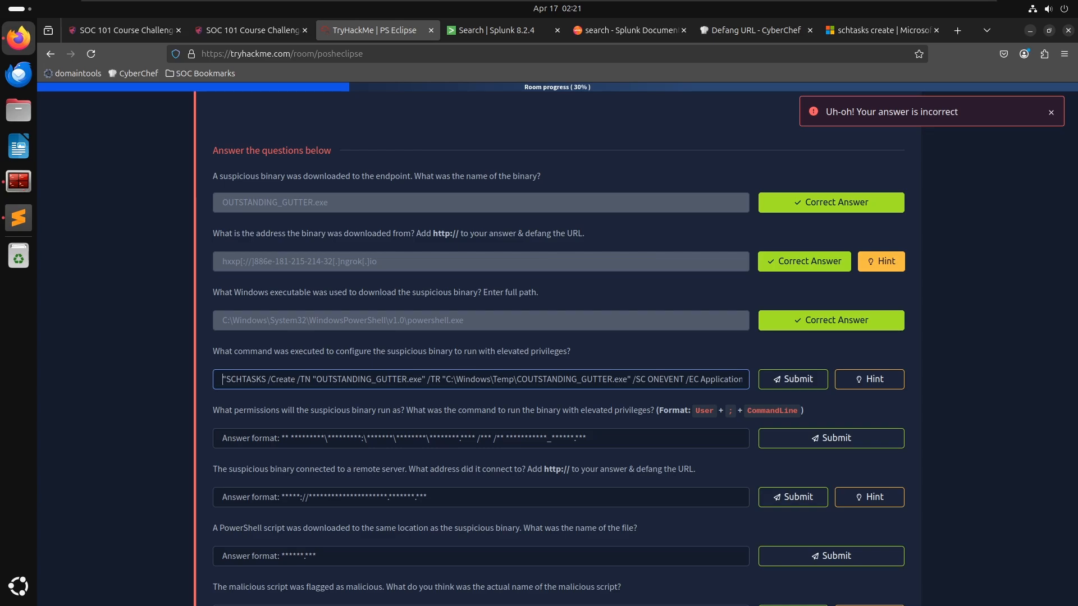
key("ctrl+a")
key("BackSpace")
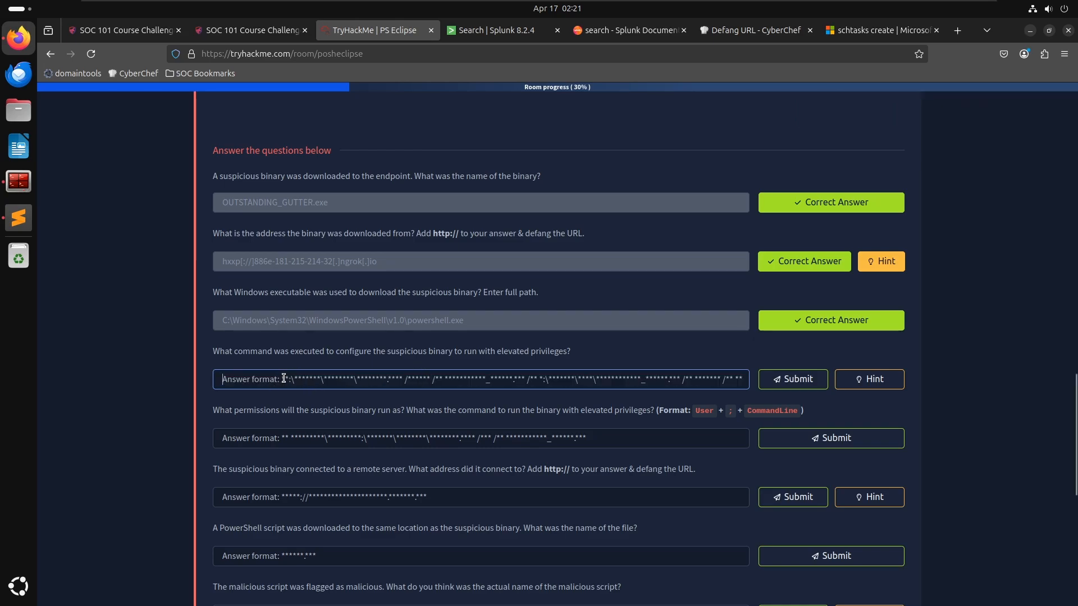
key("ctrl+v")
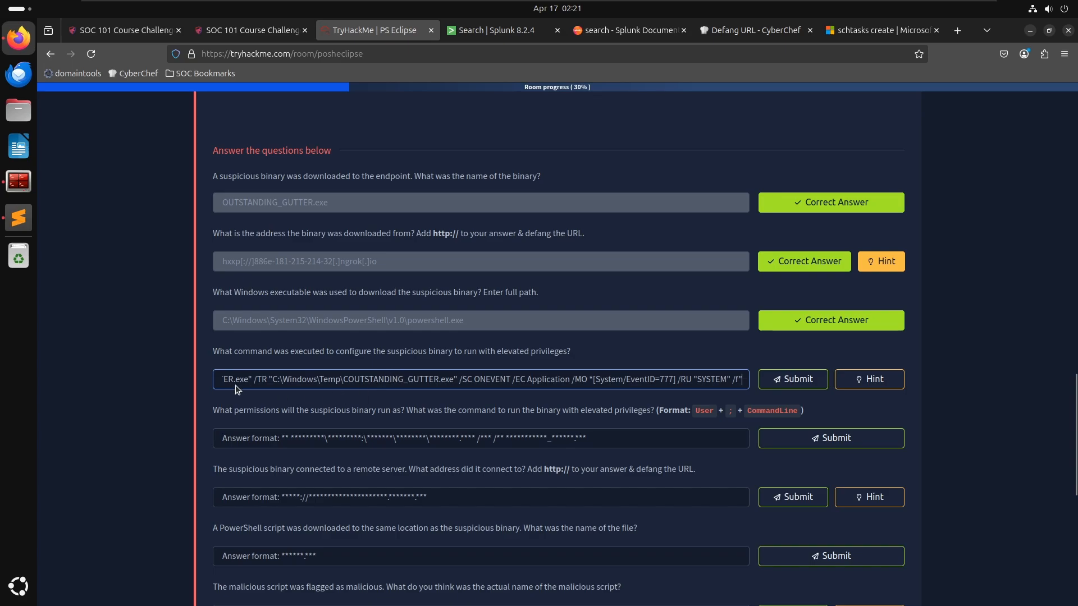
left_click_drag(235, 378, 112, 325)
key("Left")
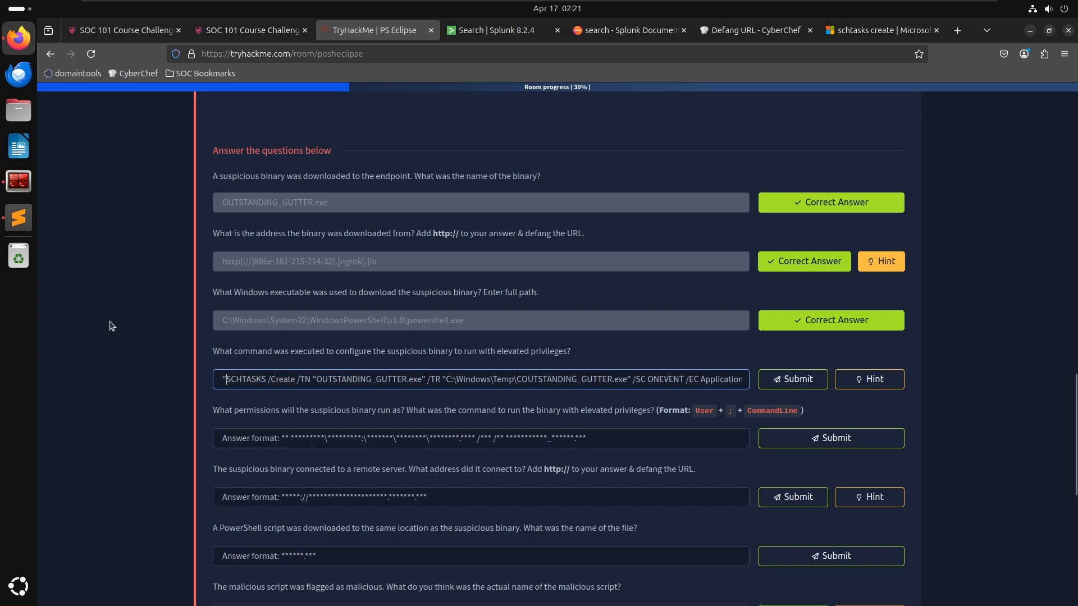
key("Right")
type("C:\\windows\\")
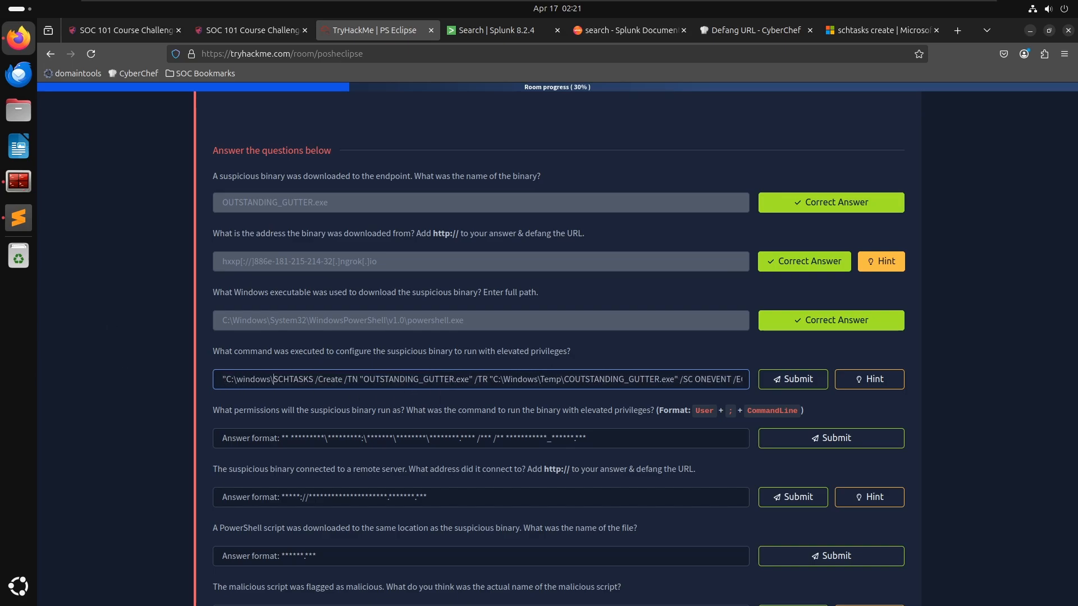
type("sy")
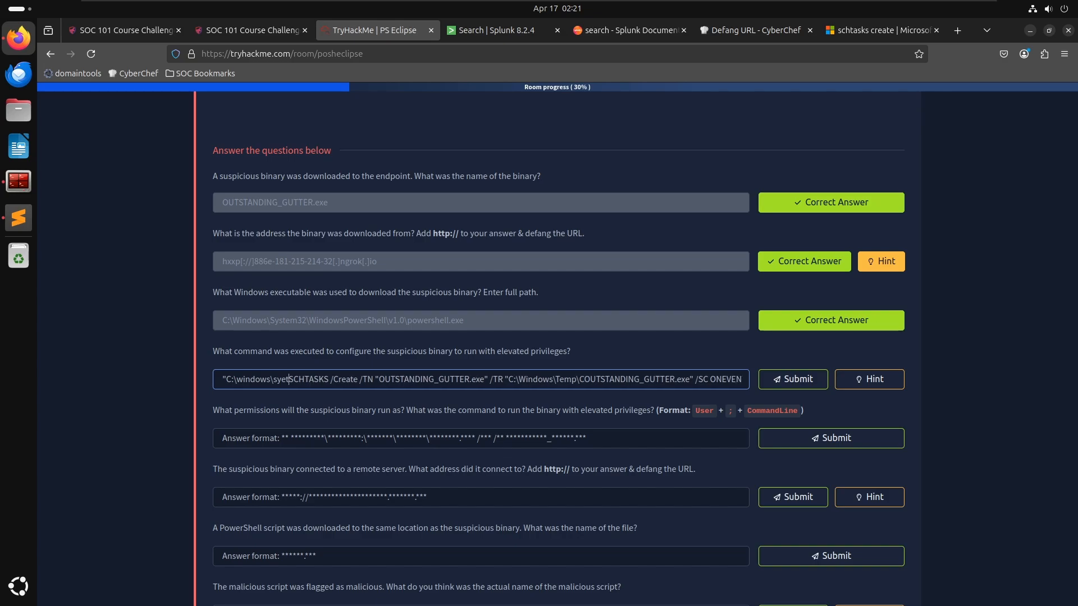
type("stem32\\")
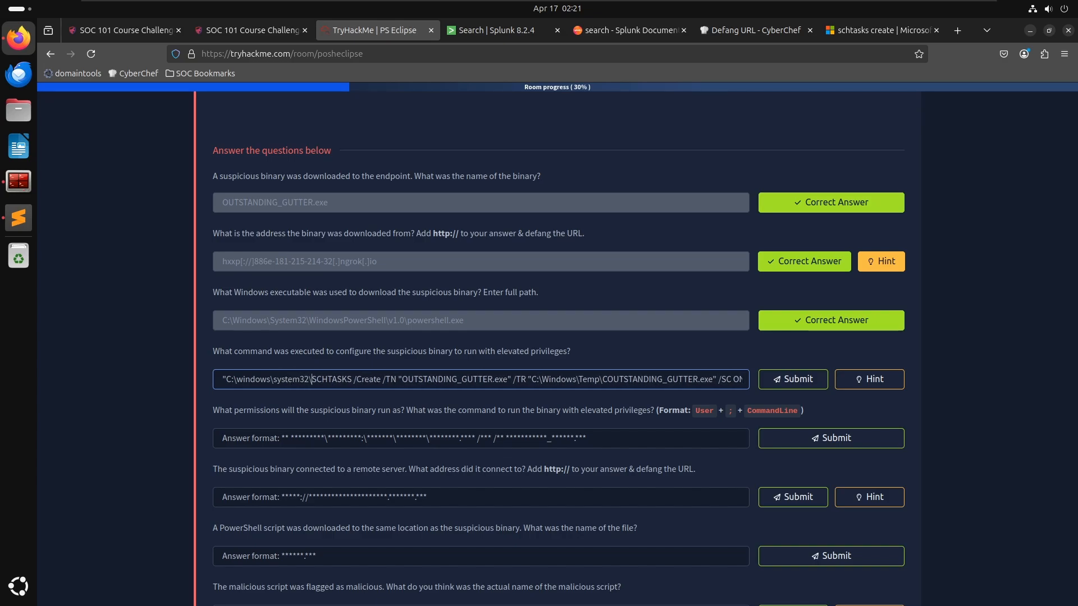
key("Right")
key("Return")
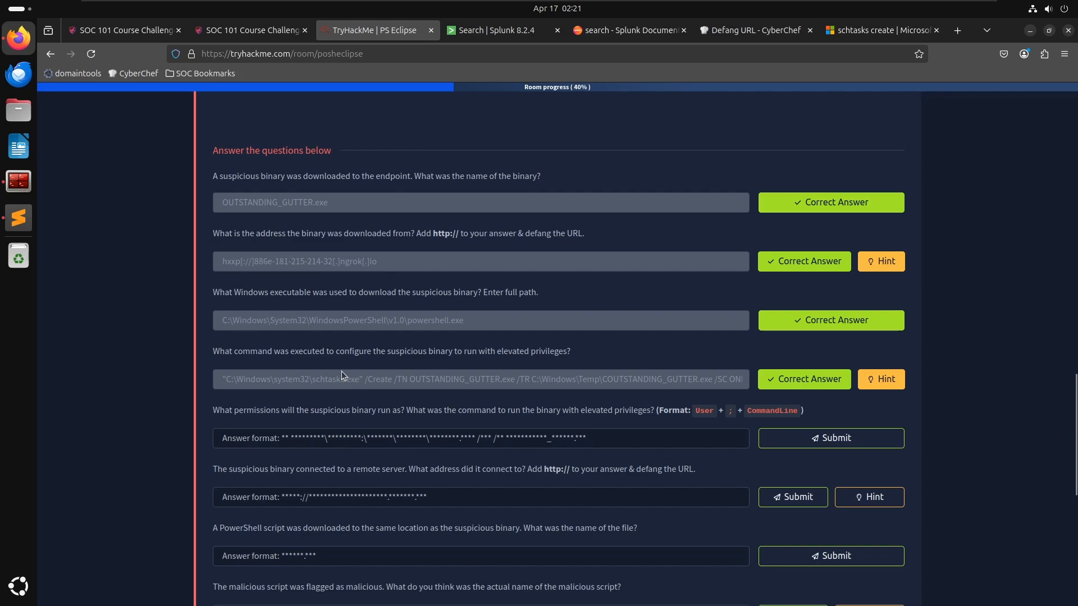
- Inspect the accepted command answer in the elevated-privileges question field
left_click_drag(429, 373, 450, 373)
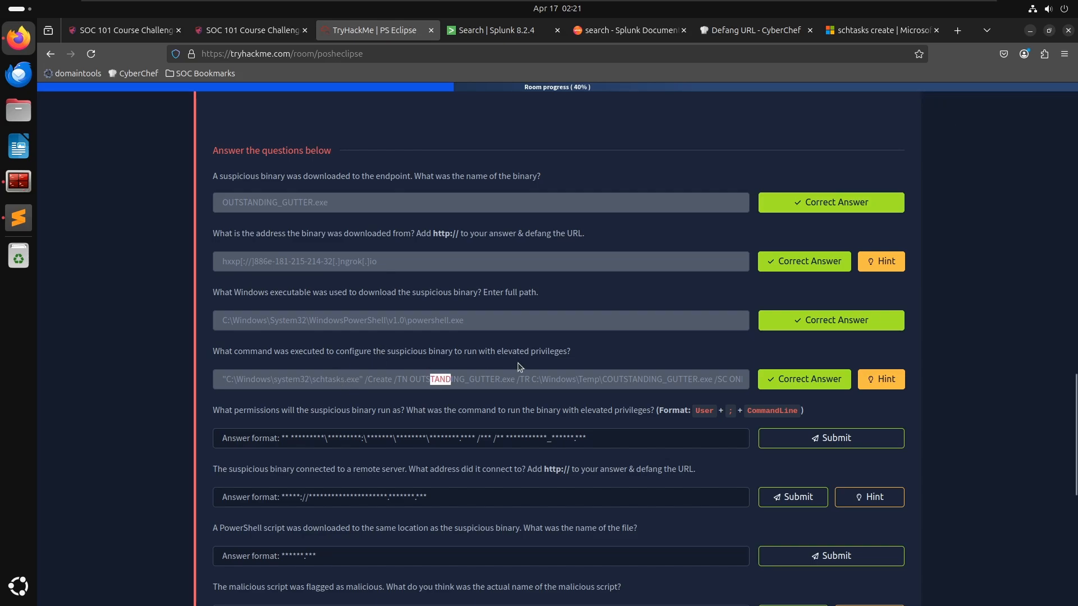
left_click_drag(518, 363, 650, 373)
left_click(634, 379)
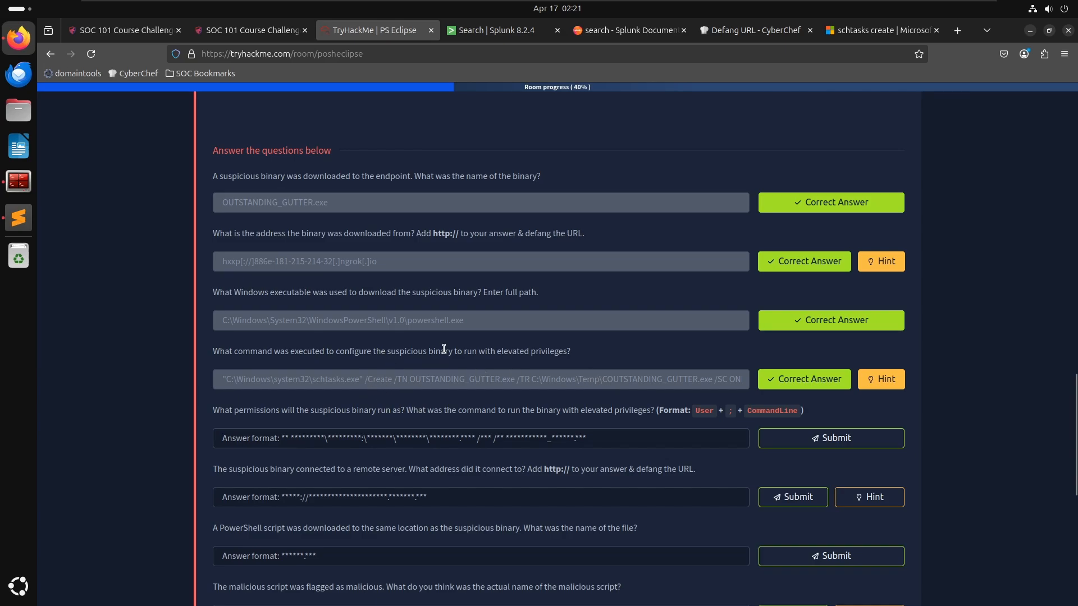
key("alt+Tab")
left_click(472, 340)
- Switch to Splunk and replace the powershell keyword in the search with schtasks, then run it
key("alt+Tab")
left_click(481, 33)
scroll(278, 265, "up", 8)
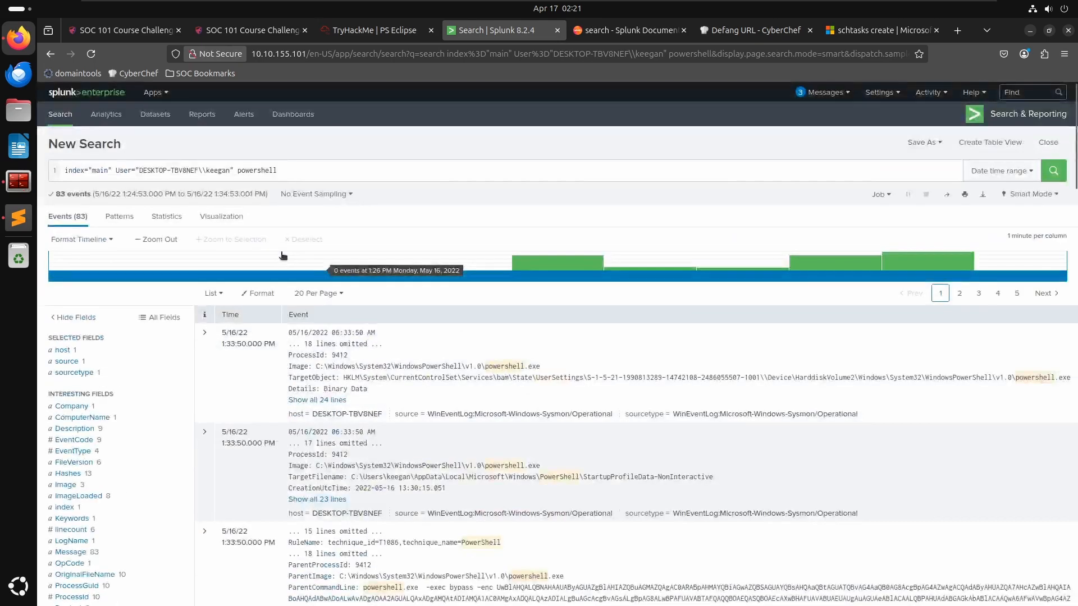
scroll(286, 254, "down", 8)
scroll(292, 225, "up", 1)
scroll(292, 221, "up", 10)
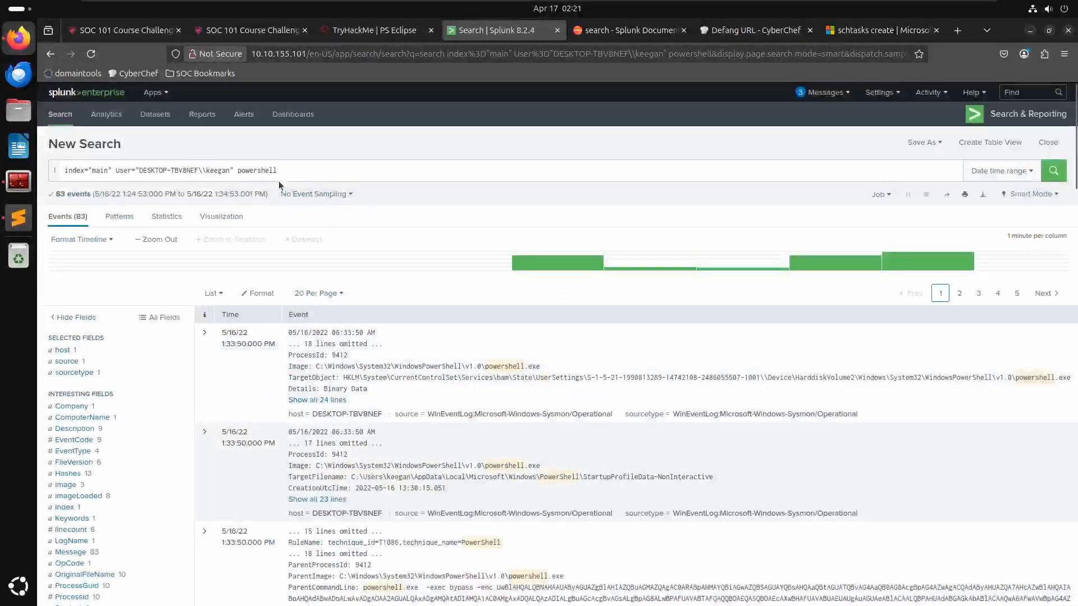
double_click(263, 171)
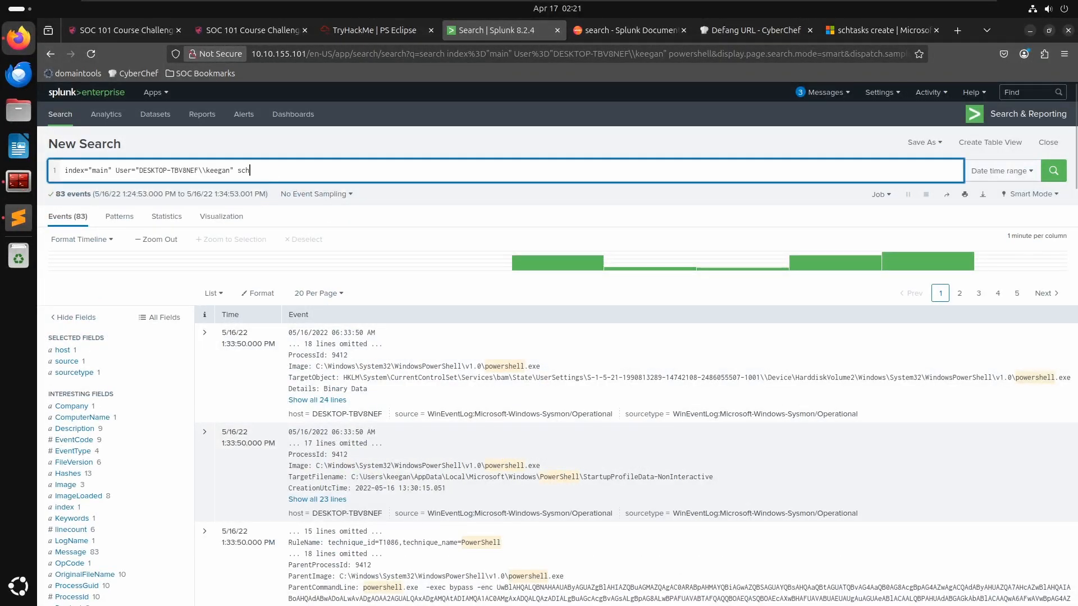
type("schtasks")
key("Return")
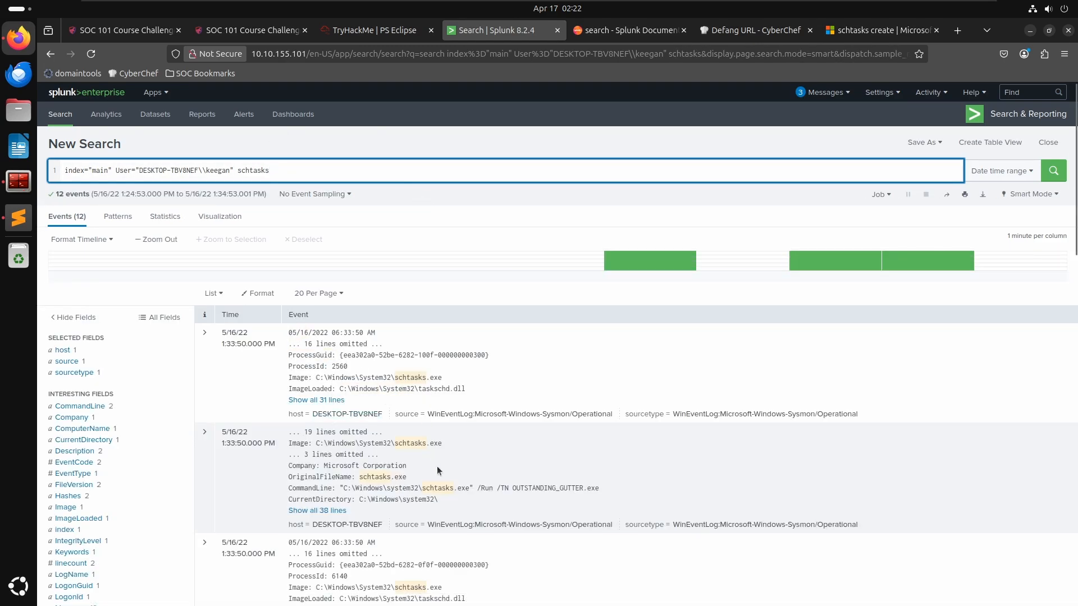
- Expand the schtasks /Run event and review its field details
scroll(449, 484, "down", 2)
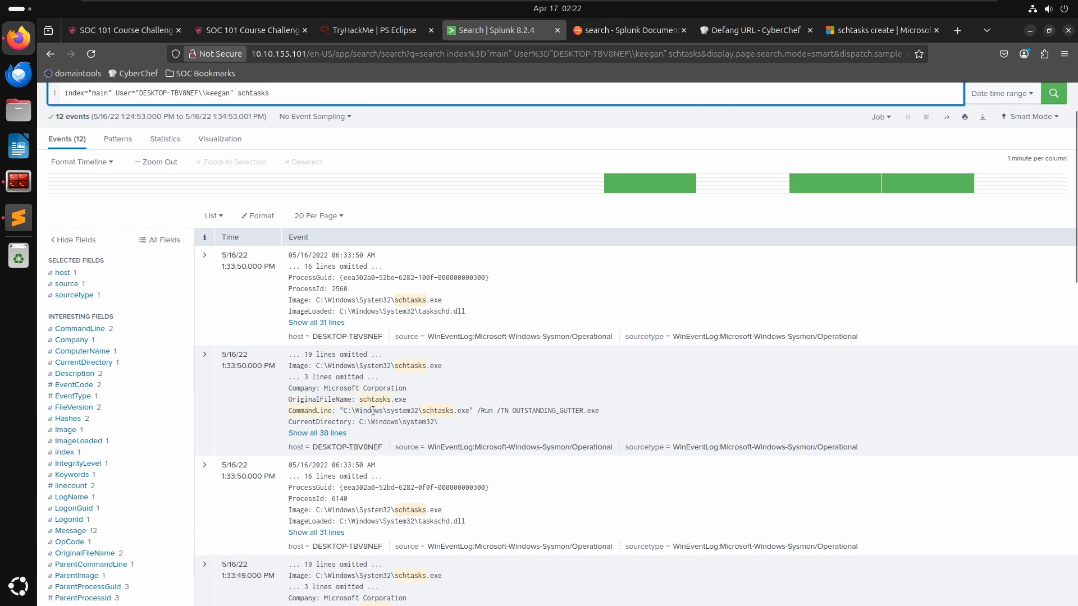
left_click(205, 358)
scroll(442, 377, "down", 8)
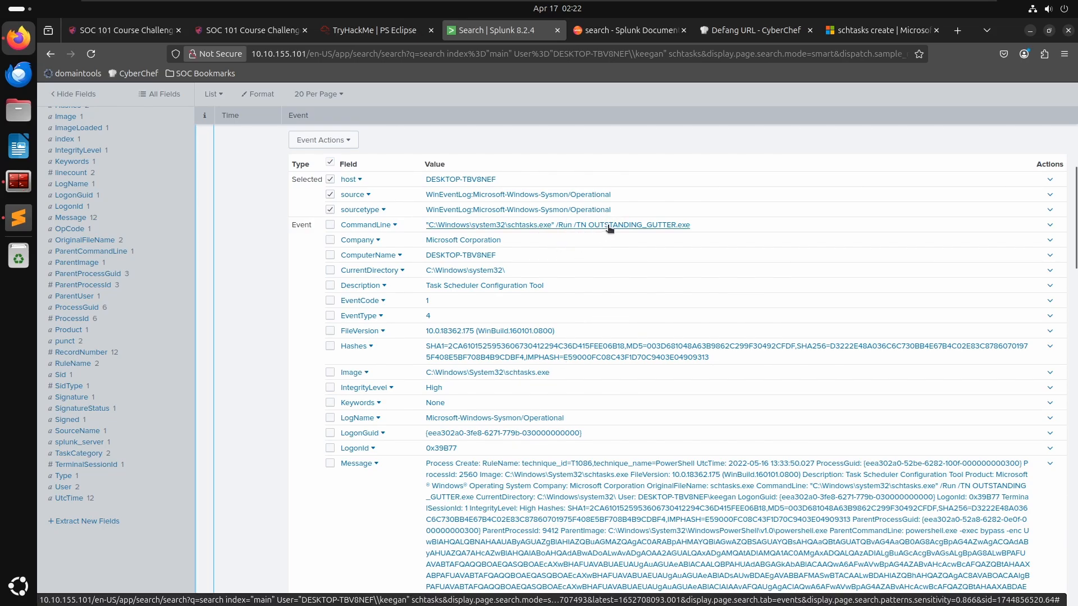
scroll(610, 228, "down", 5)
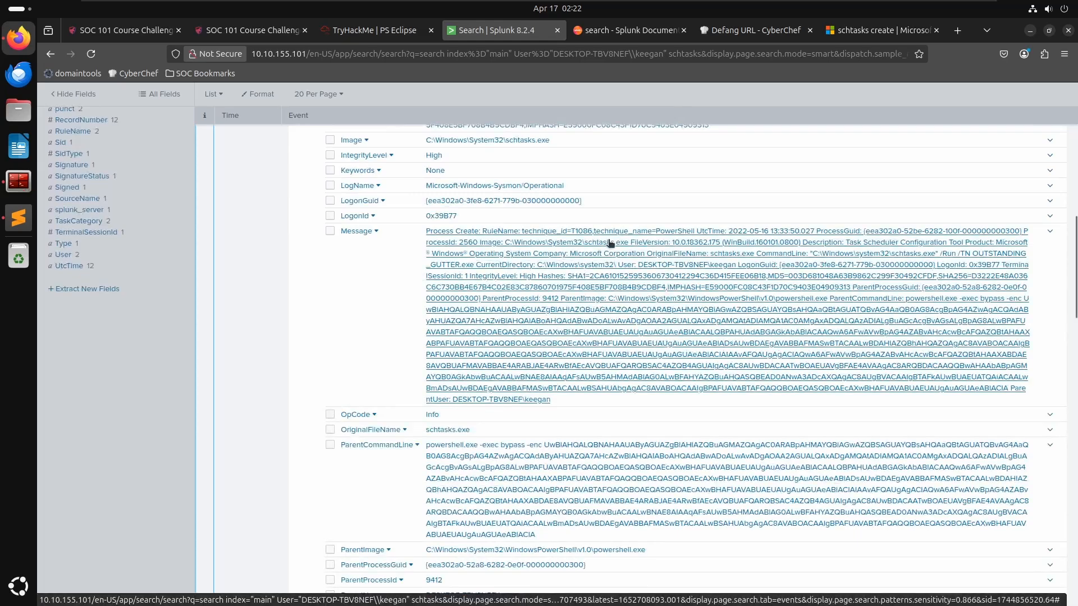
scroll(610, 241, "down", 2)
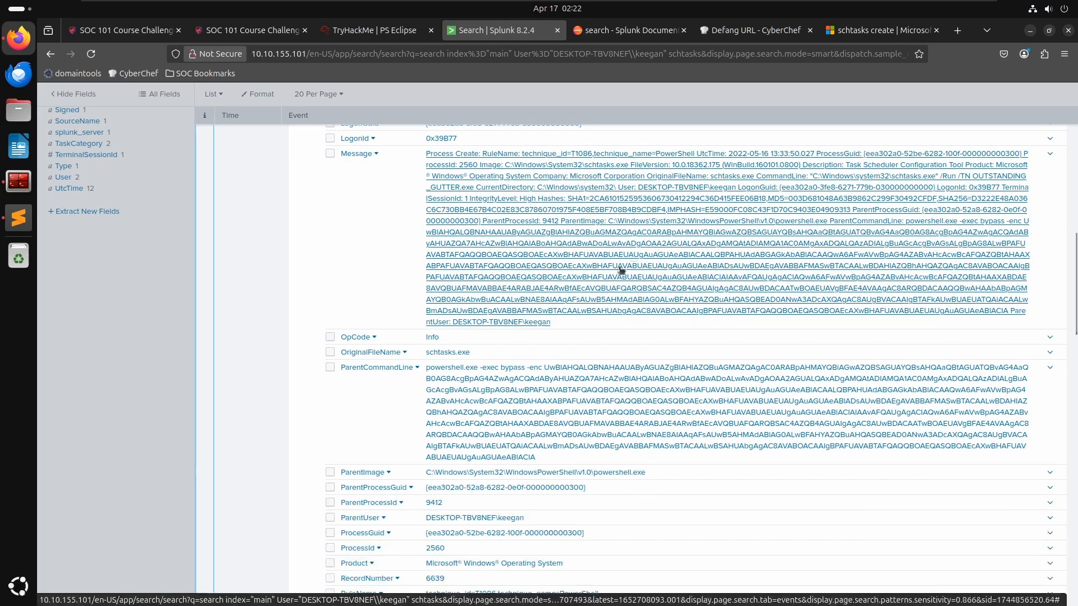
scroll(632, 256, "down", 5)
scroll(617, 271, "down", 3)
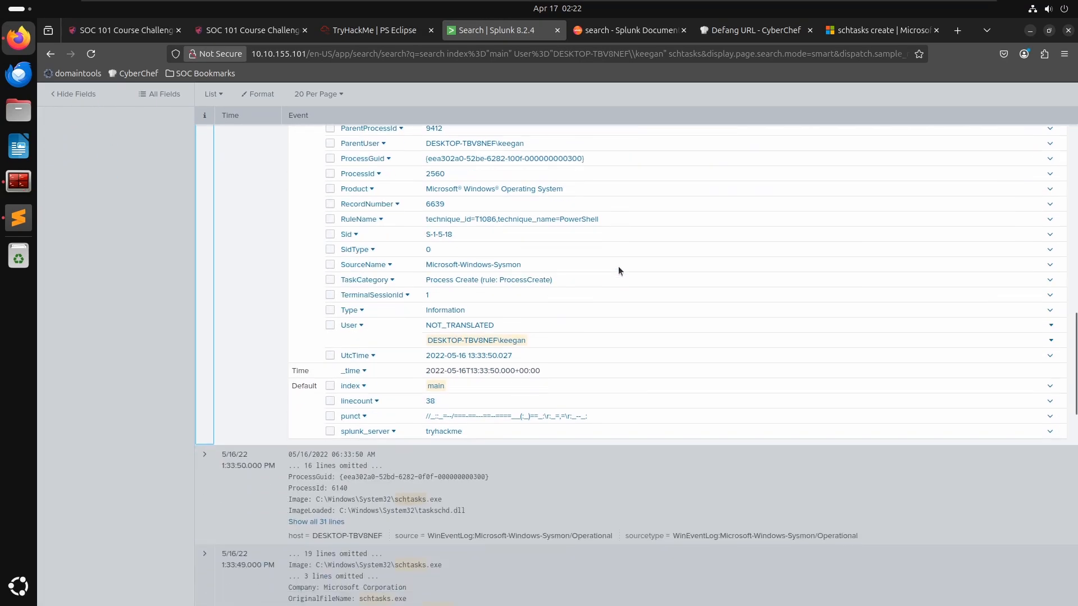
scroll(626, 265, "down", 3)
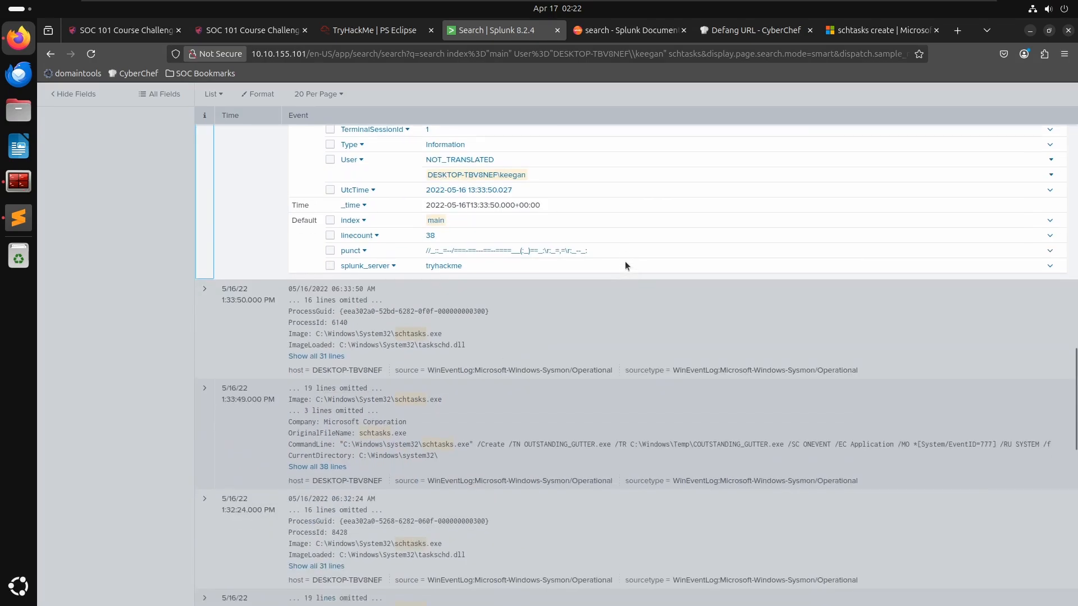
scroll(432, 423, "up", 15)
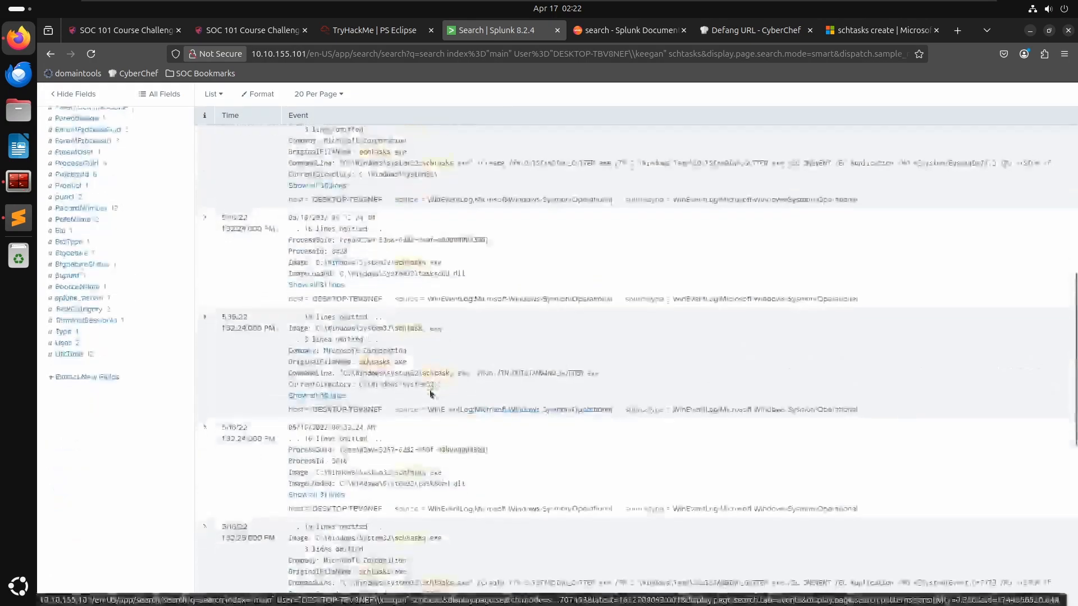
scroll(284, 350, "down", 8)
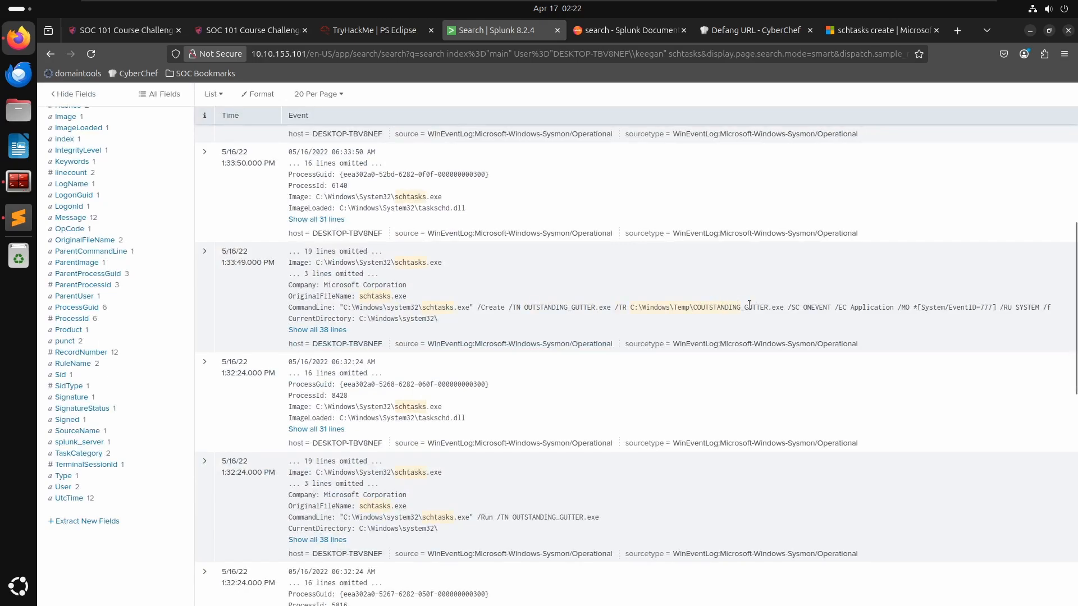
- Expand the schtasks /Create event and select its full CommandLine value
left_click(204, 253)
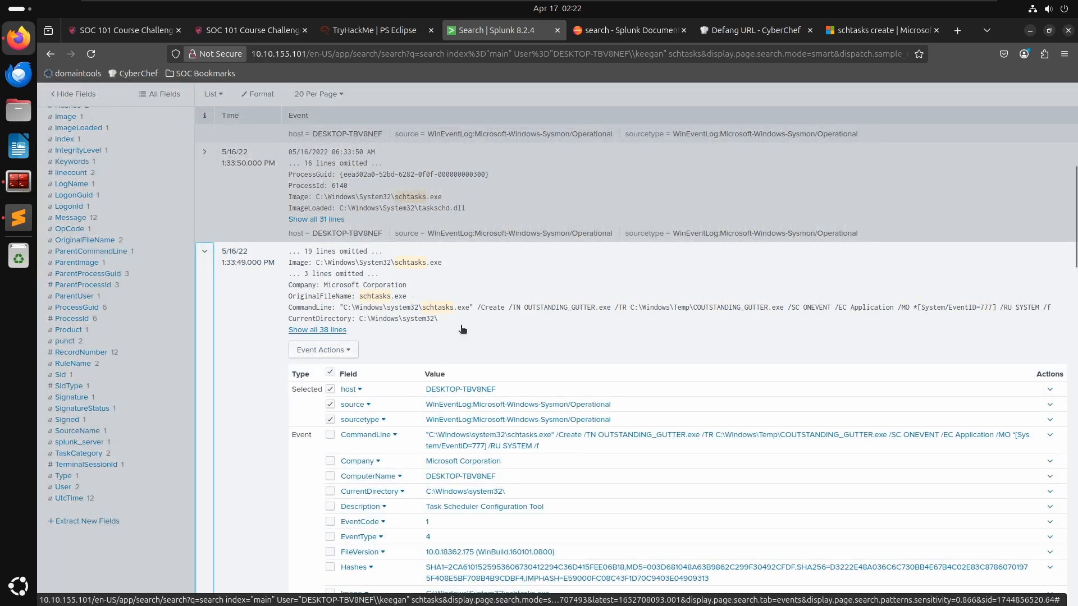
scroll(284, 313, "down", 2)
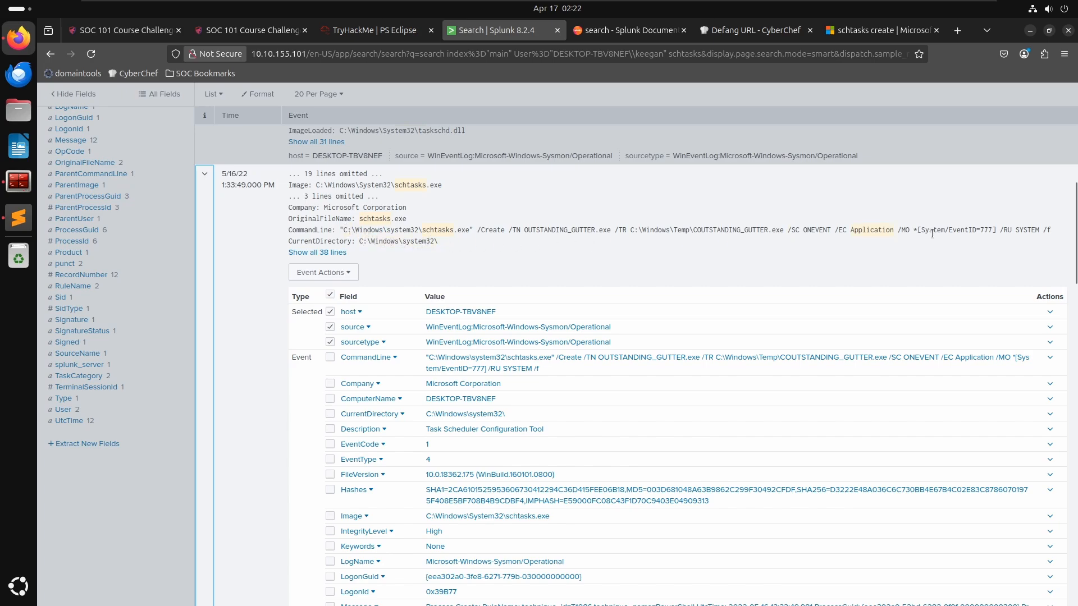
left_click_drag(1052, 230, 339, 229)
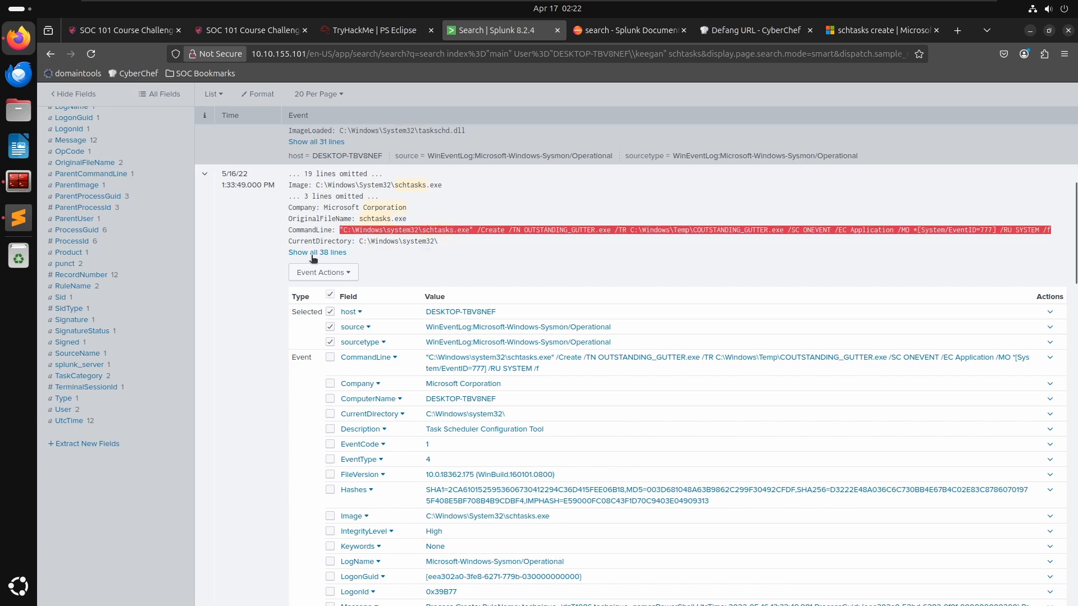
scroll(348, 208, "up", 8)
left_click(285, 224)
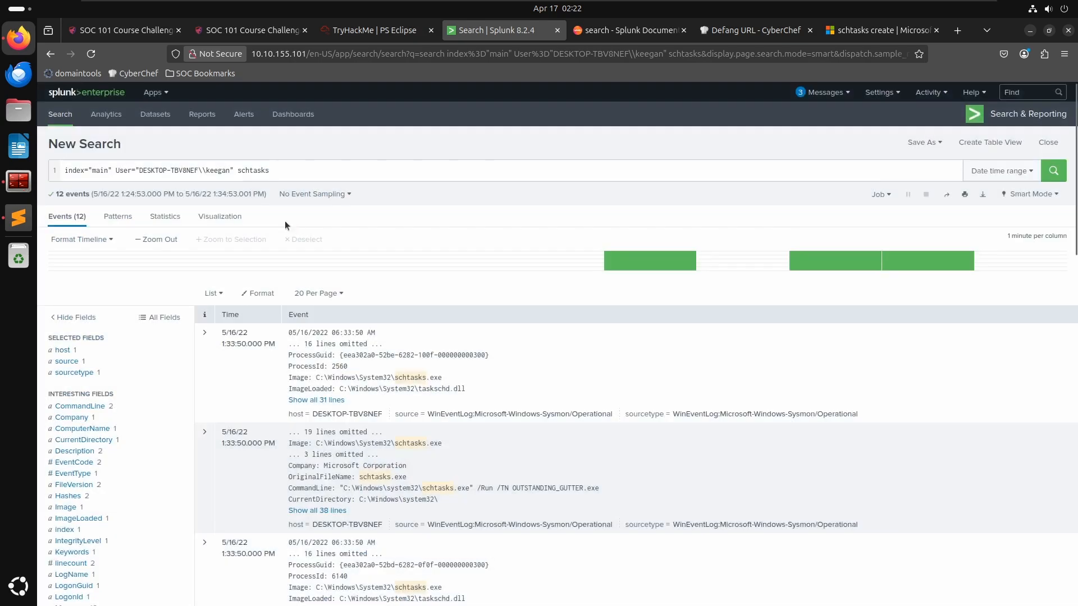
- Delete the two SCHTASKS command lines and surrounding blank lines from the notes, then add a new line at the end
key("alt+Tab")
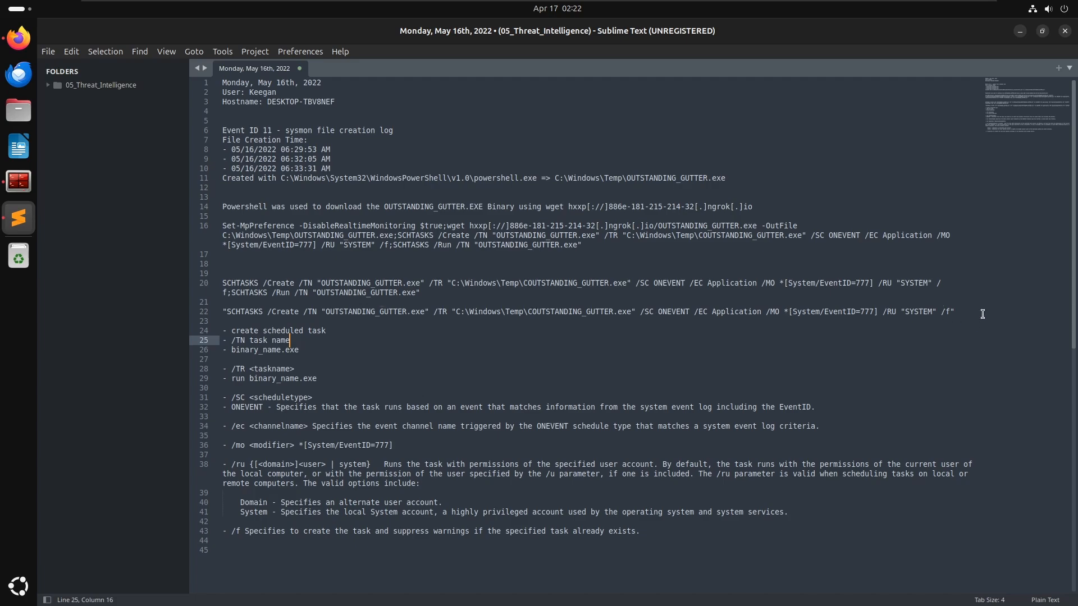
left_click(972, 313)
left_click(225, 263, "shift")
left_click_drag(226, 263, 219, 258)
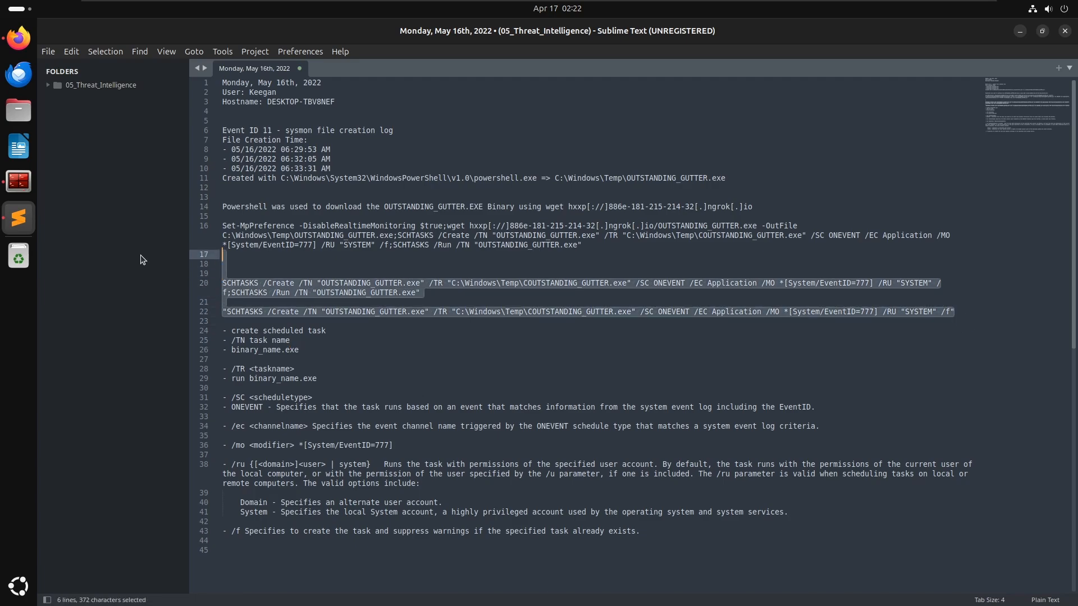
key("Delete")
key("Delete")
key("Delete")
key("ctrl+End")
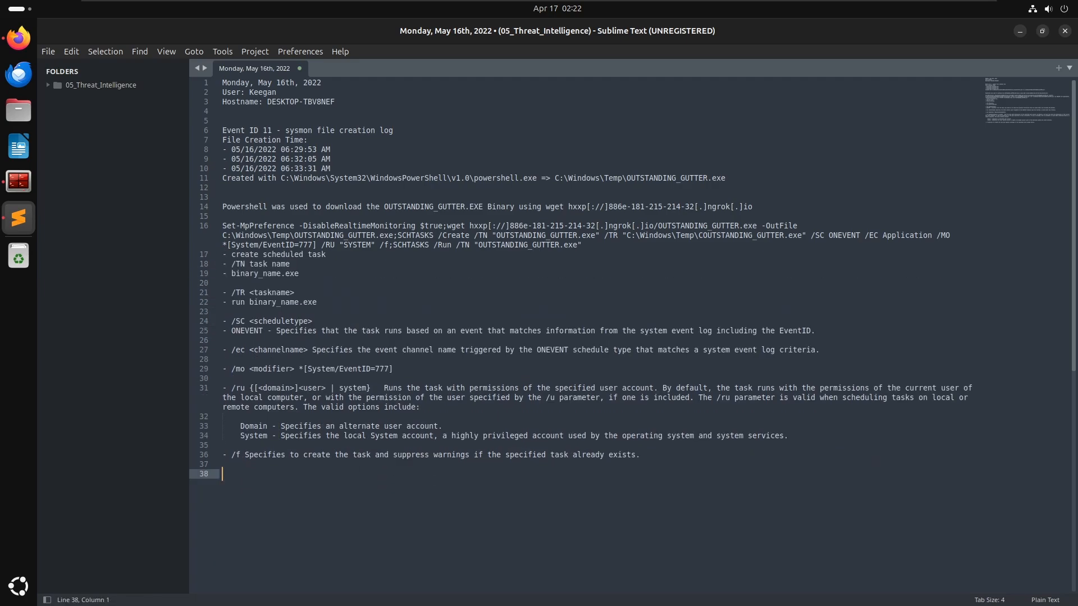
key("Return")
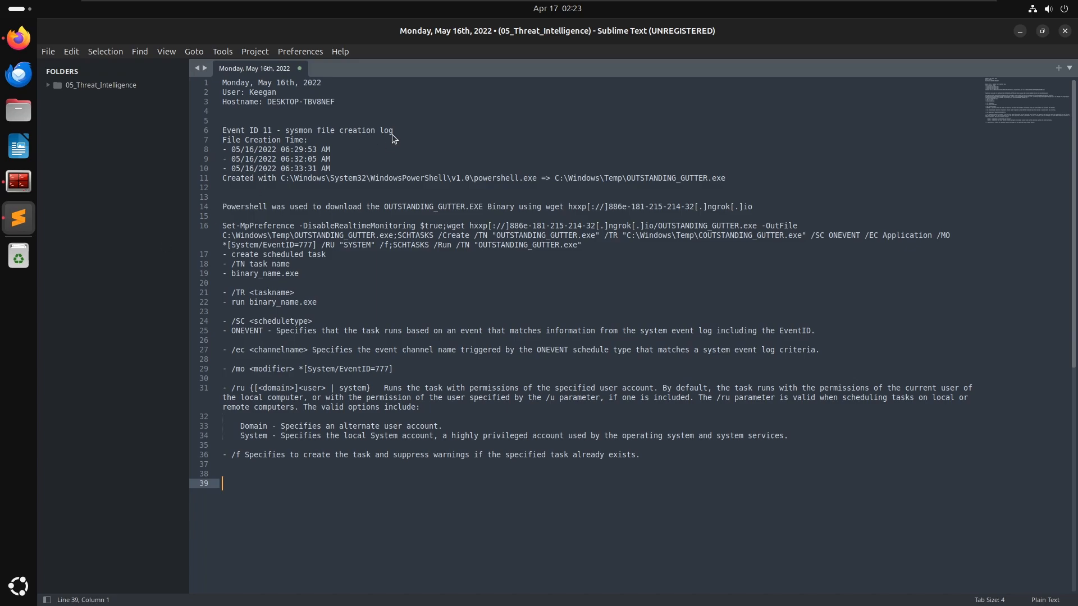
- Switch to the TryHackMe room and read the question on the binary's run-as permissions and elevated run command
key("alt+Tab")
left_click(609, 305)
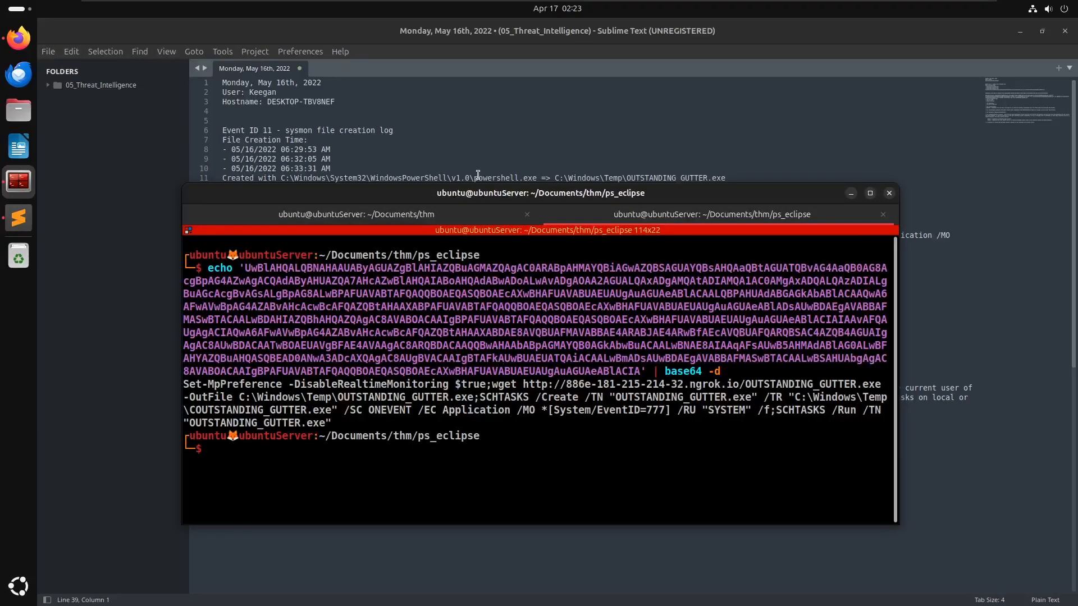
left_click(490, 123)
key("alt+Tab")
key("alt+Tab")
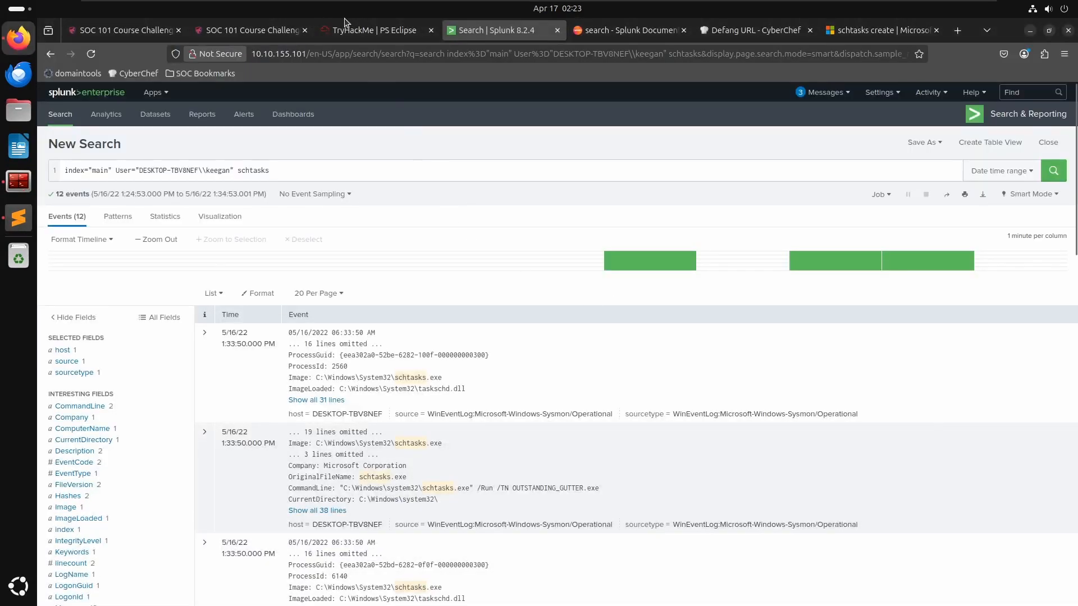
left_click(375, 30)
scroll(362, 470, "down", 2)
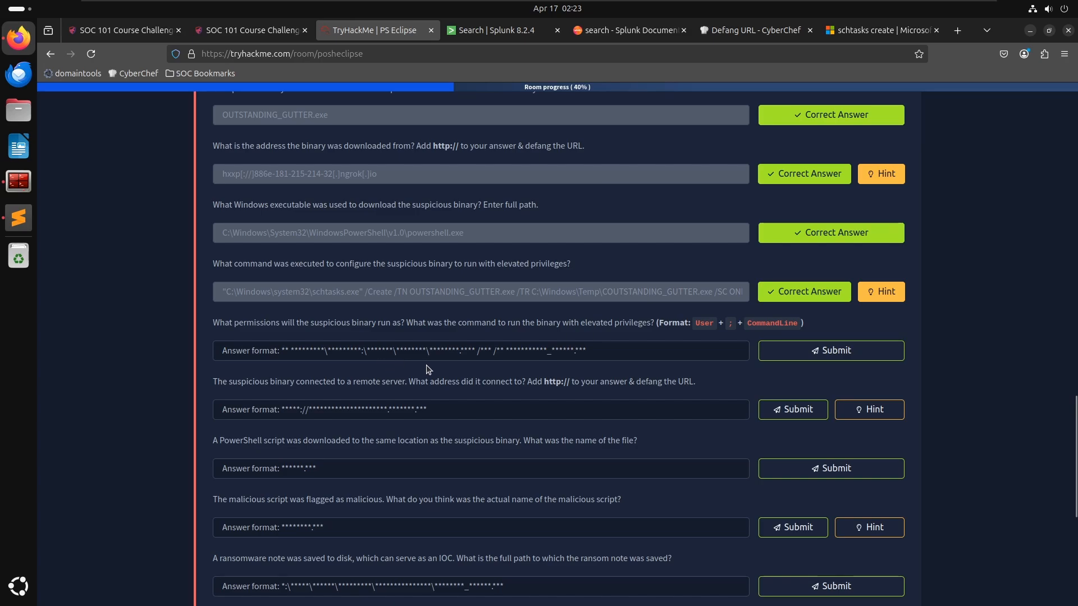
left_click_drag(413, 324, 603, 323)
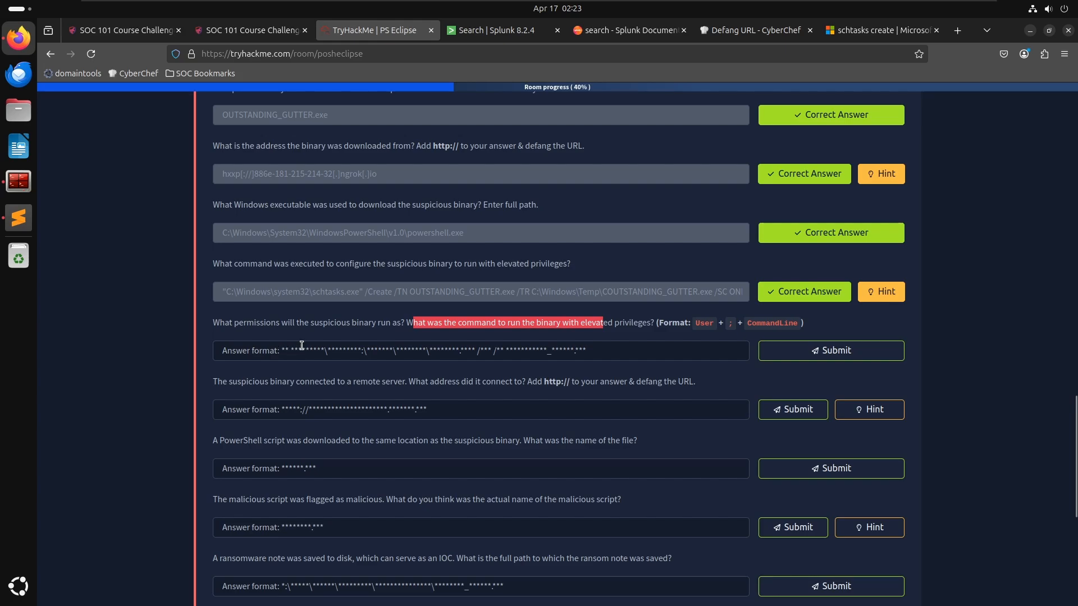
left_click(340, 352)
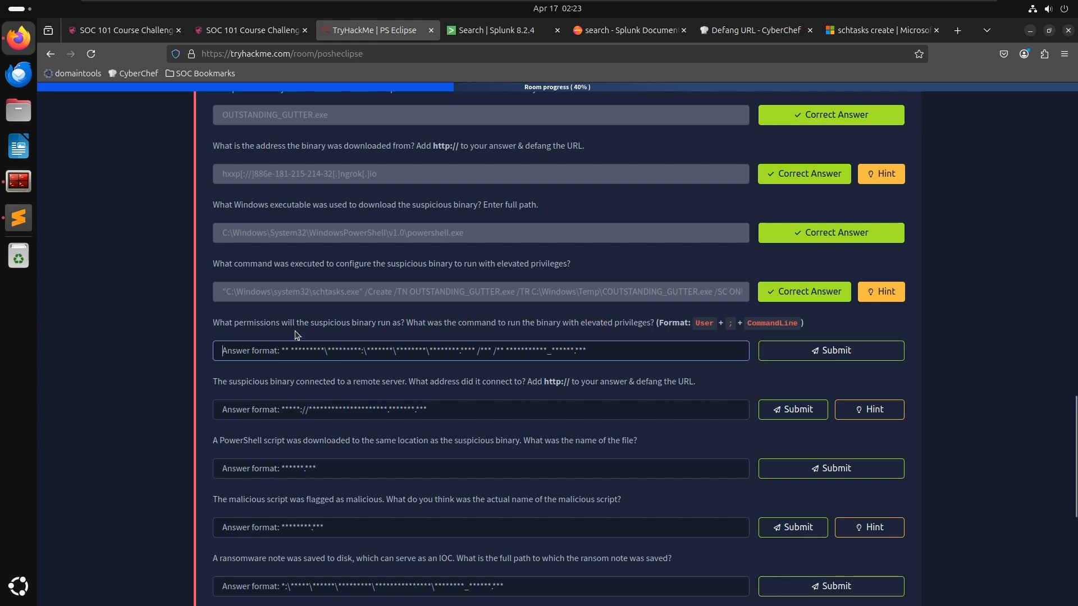
type("NT Aut")
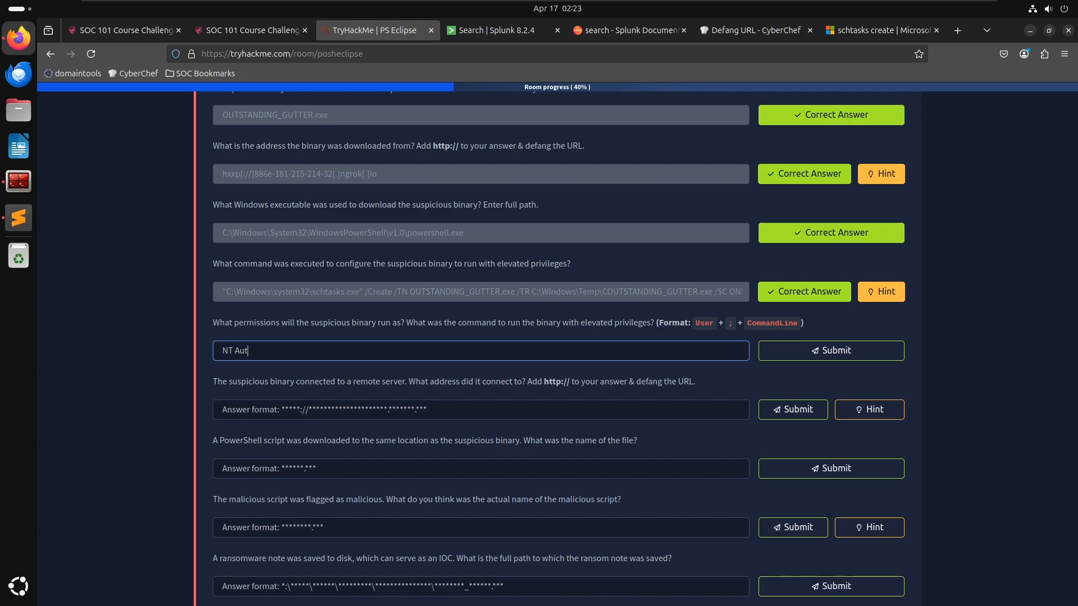
type("hority\\SYSTEM")
key("ctrl+a")
key("BackSpace")
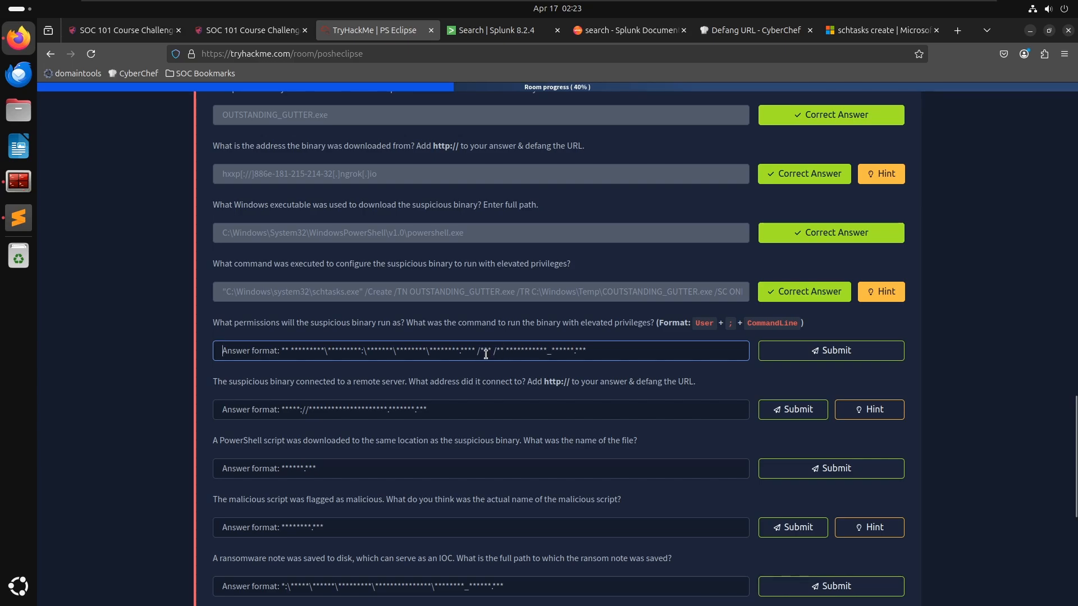
- Answer the permissions question with NT Authority\SYSTEM; and the schtasks.exe /Run /TN command, copying the task part from the notes, and submit
type("NT AUTHORITY\\SYSTEM;")
key("alt+Tab")
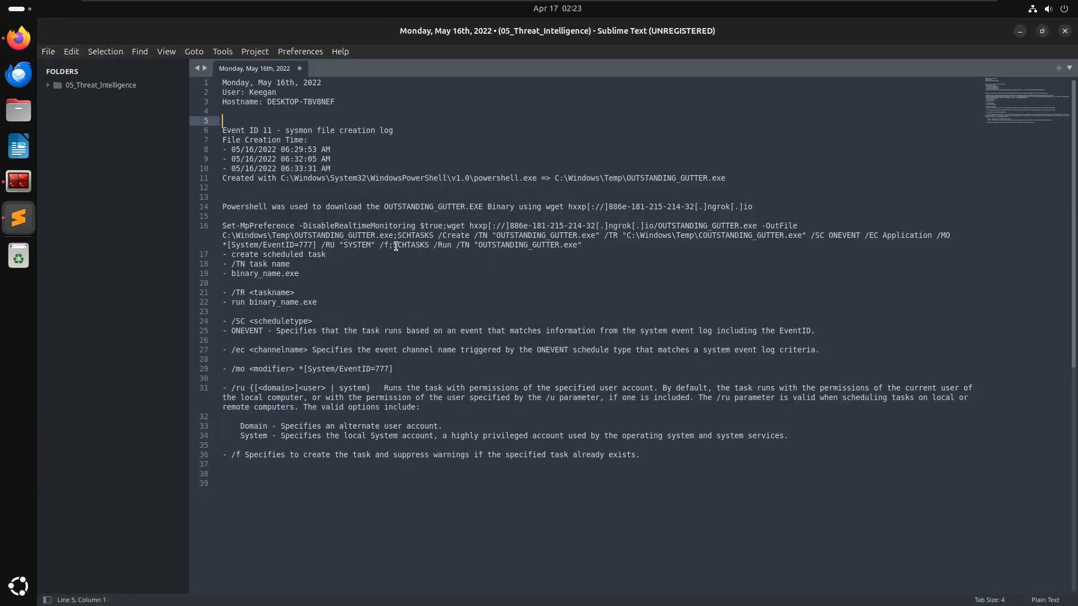
left_click_drag(436, 245, 586, 245)
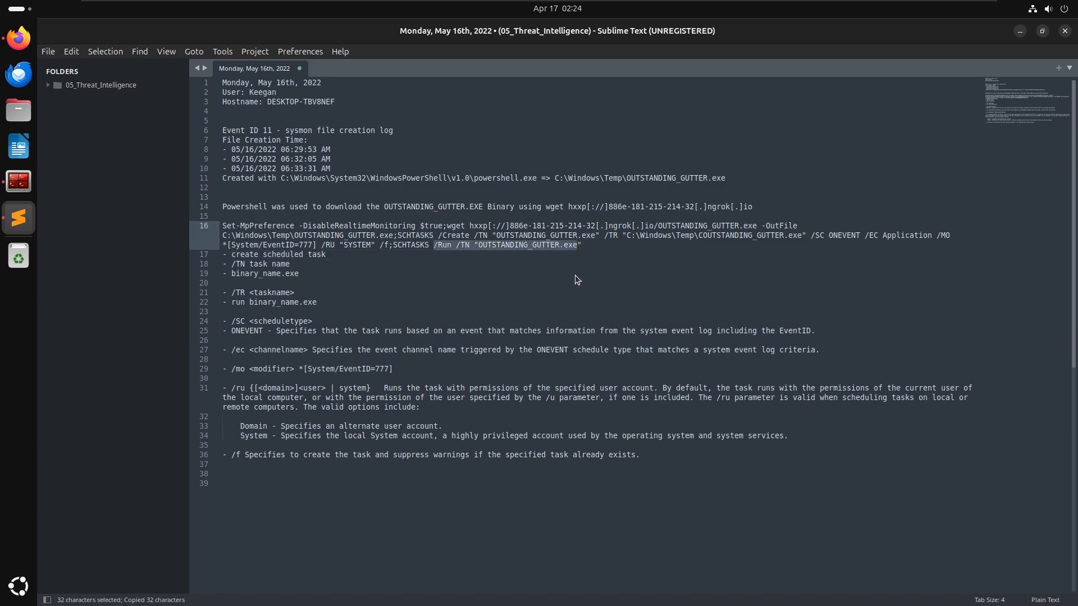
key("alt+Tab")
type("C")
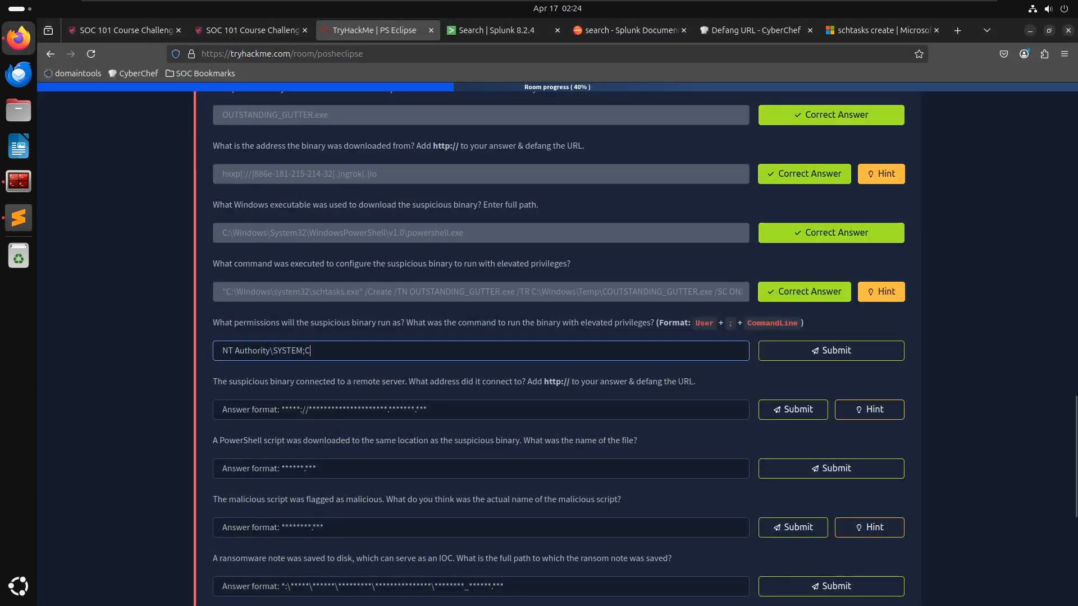
type(":\\windows\\s")
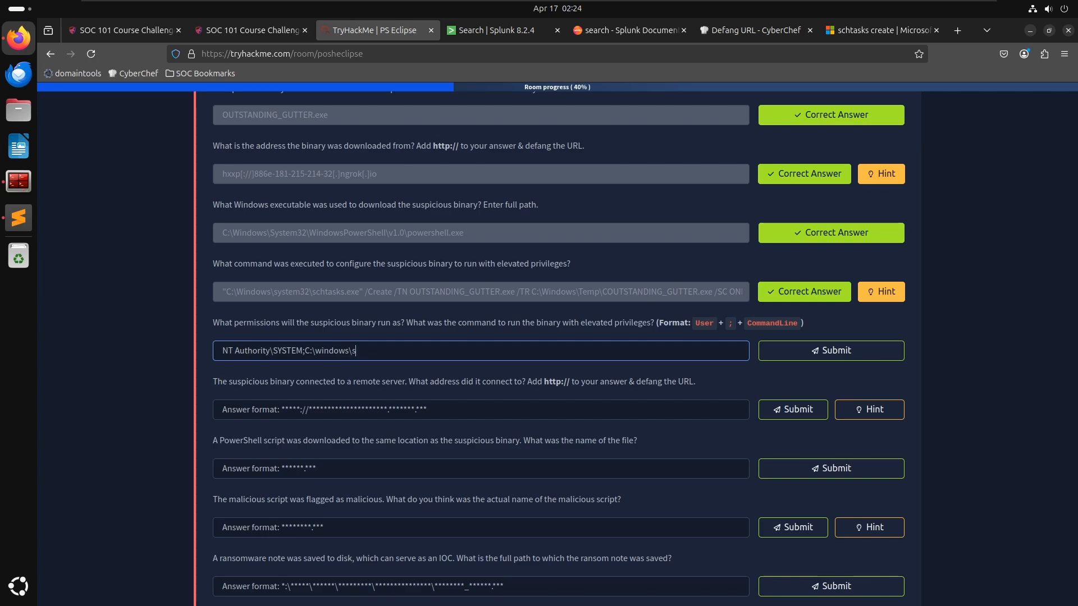
type("ystem32\\schtasks.exe /Run /TN \"")
type("OUTSTANDING_GUTTER.exe")
key("Return")
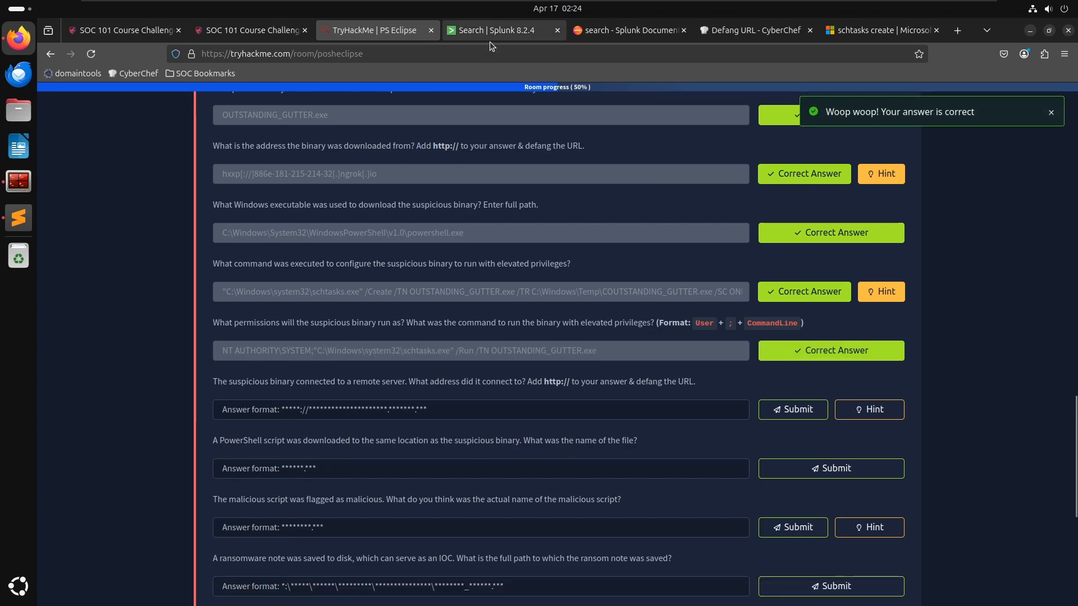
- Return to the Splunk search and scroll through the schtasks events
left_click(490, 31)
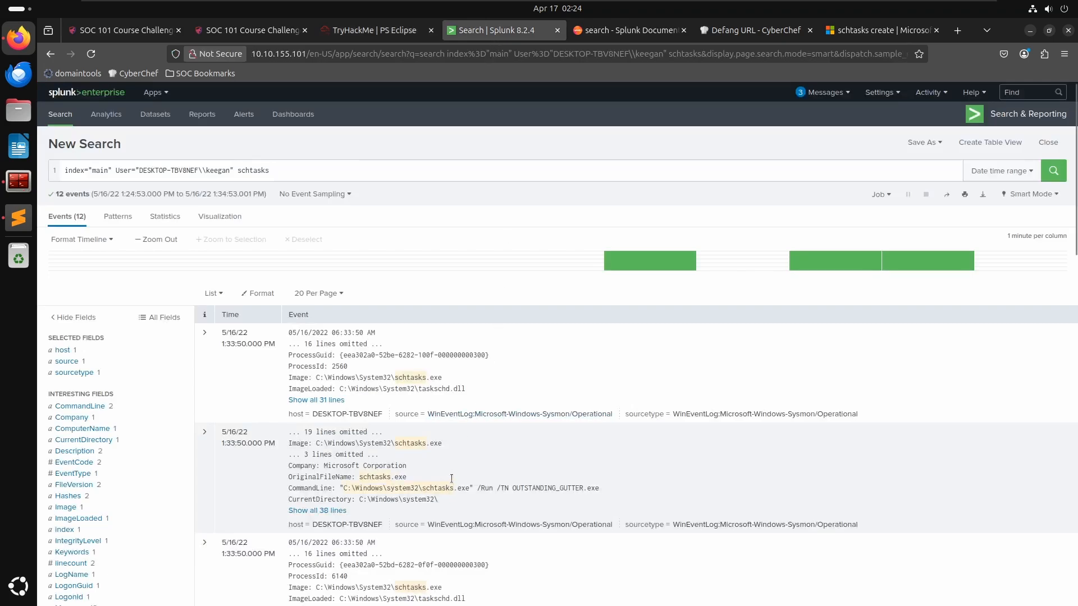
scroll(592, 443, "down", 7)
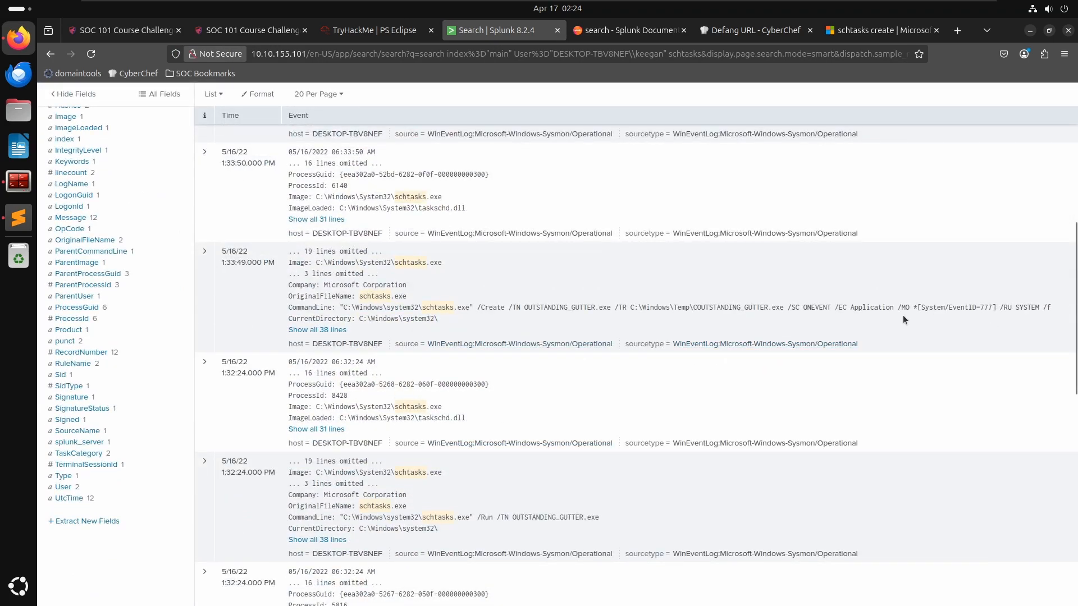
scroll(440, 419, "down", 2)
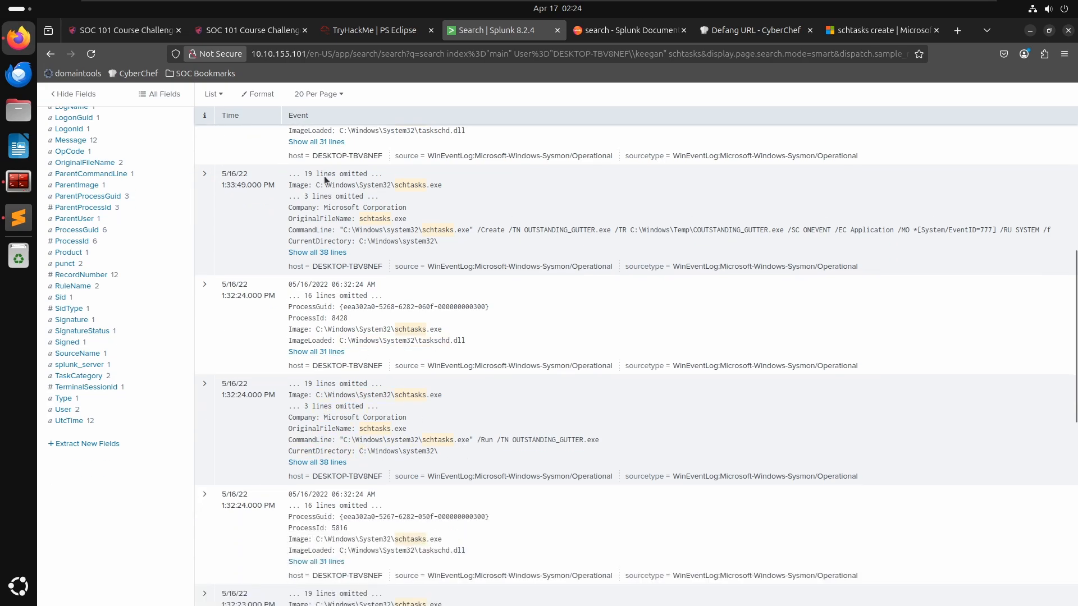
scroll(397, 323, "up", 10)
- Add the phrase "NT authority\system" to the schtasks search and run it
left_click(380, 173)
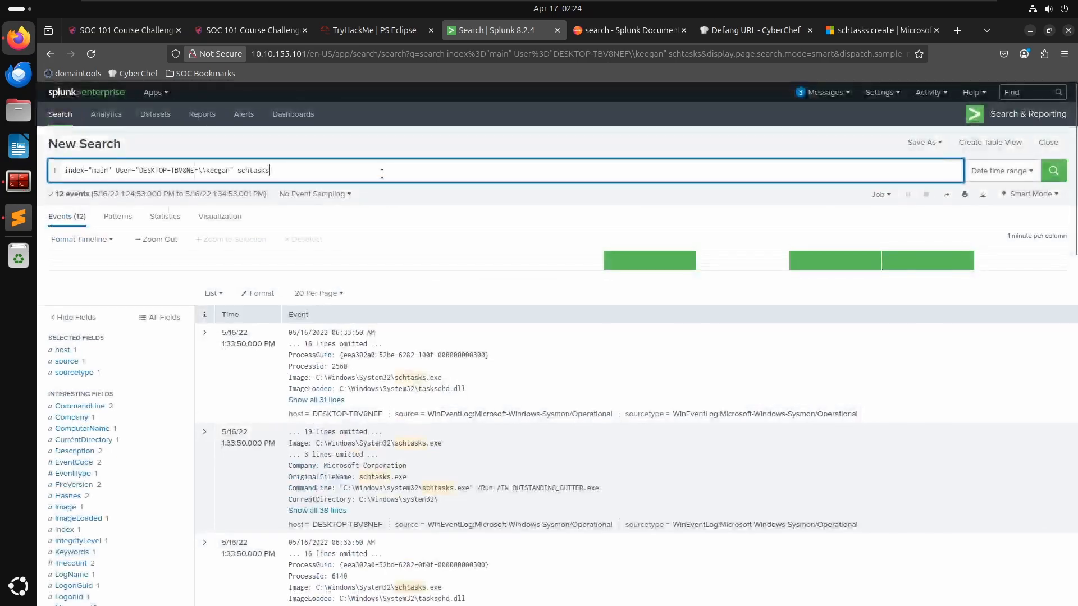
type("\"NT")
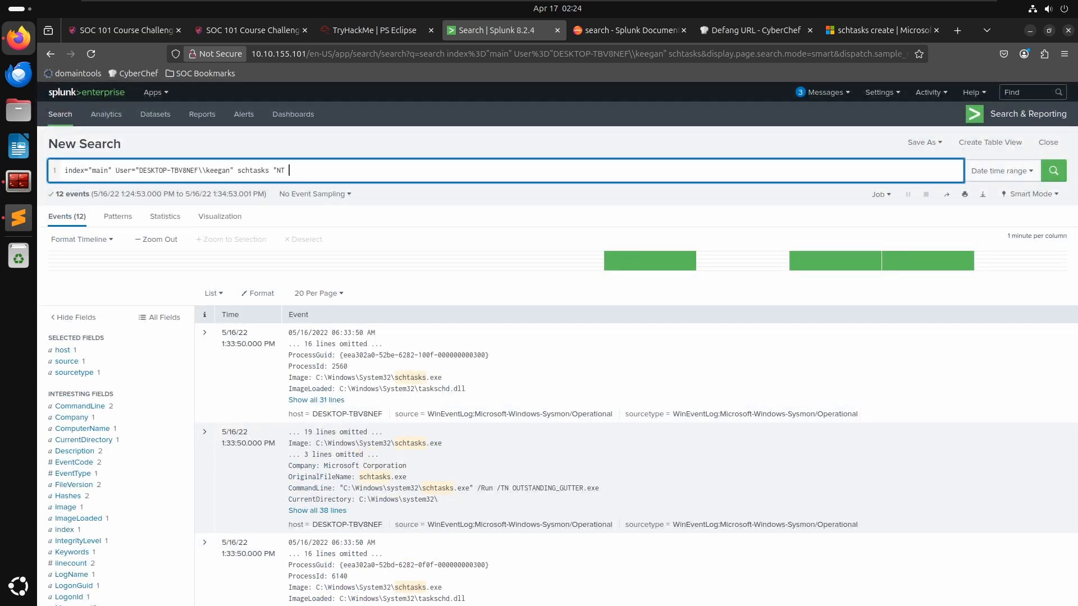
type(" aut")
key("BackSpace")
type("uthority\\system")
key("Return")
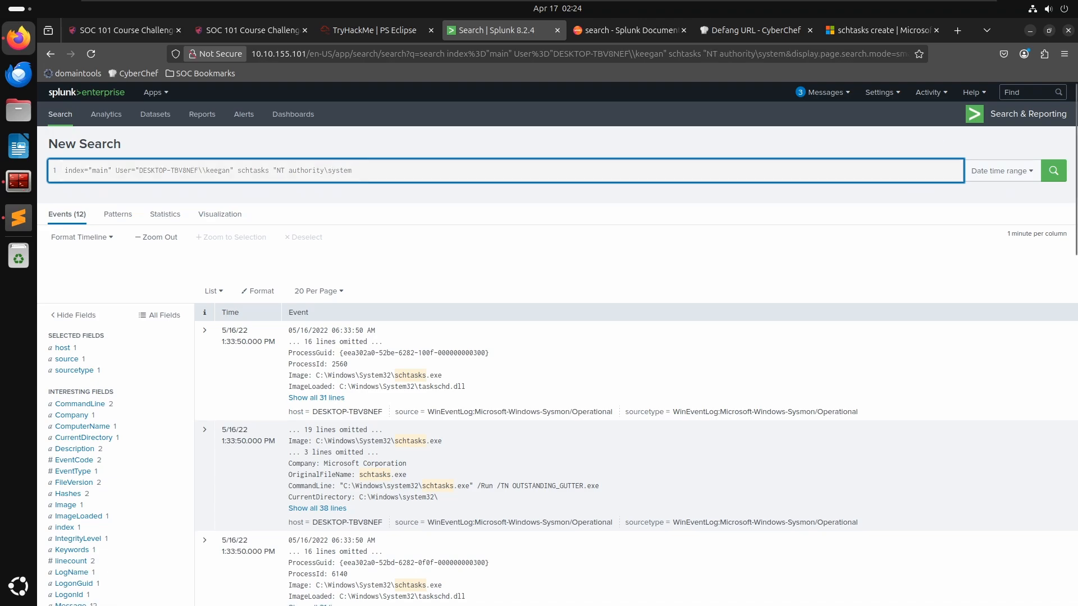
type("\"")
key("Return")
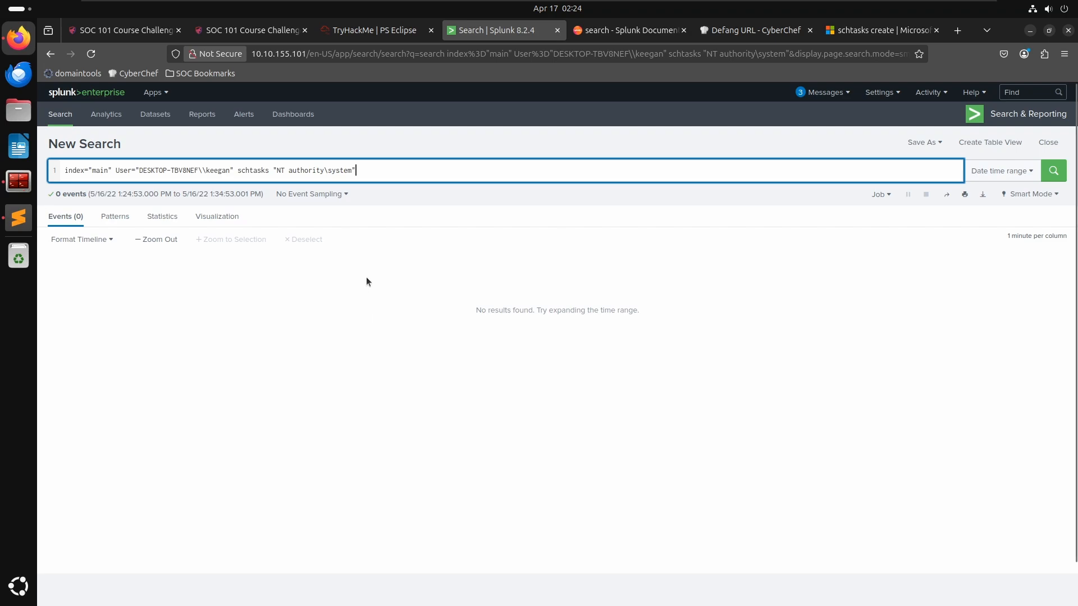
- Change NT to lowercase nt in the search phrase and rerun the search
key("Left")
key("Left")
key("Left")
key("Left")
key("Left")
key("Left")
key("Left")
key("Left")
key("Left")
key("Left")
key("Left")
key("Left")
key("Left")
key("Left")
key("Left")
key("Left")
key("Left")
key("Left")
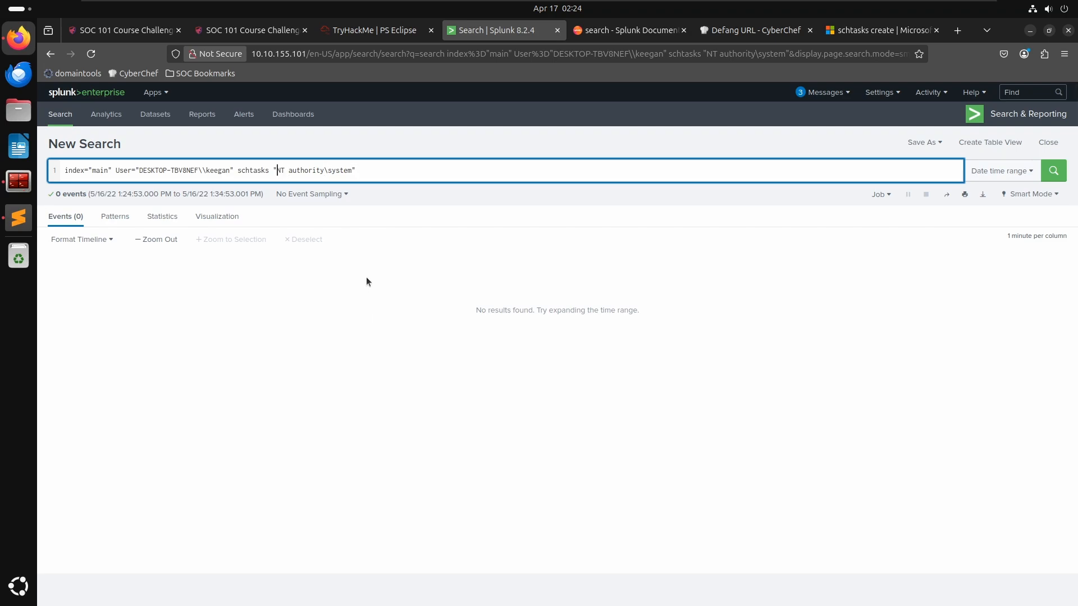
key("BackSpace")
key("BackSpace")
type("nt")
key("Return")
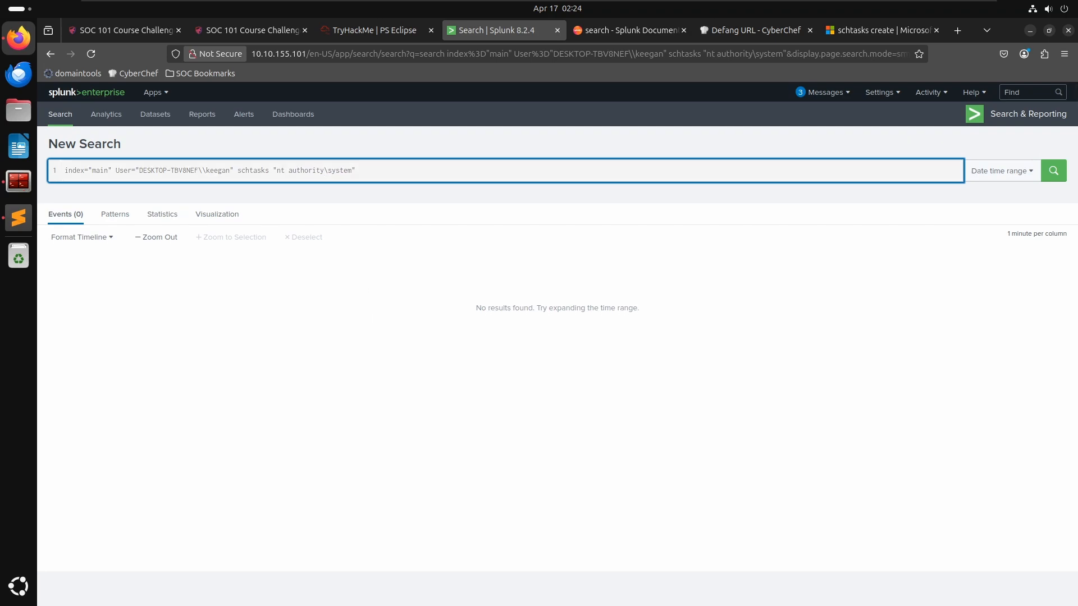
- Shorten the search phrase to "system" and run the search
key("Delete")
key("Delete")
key("Delete")
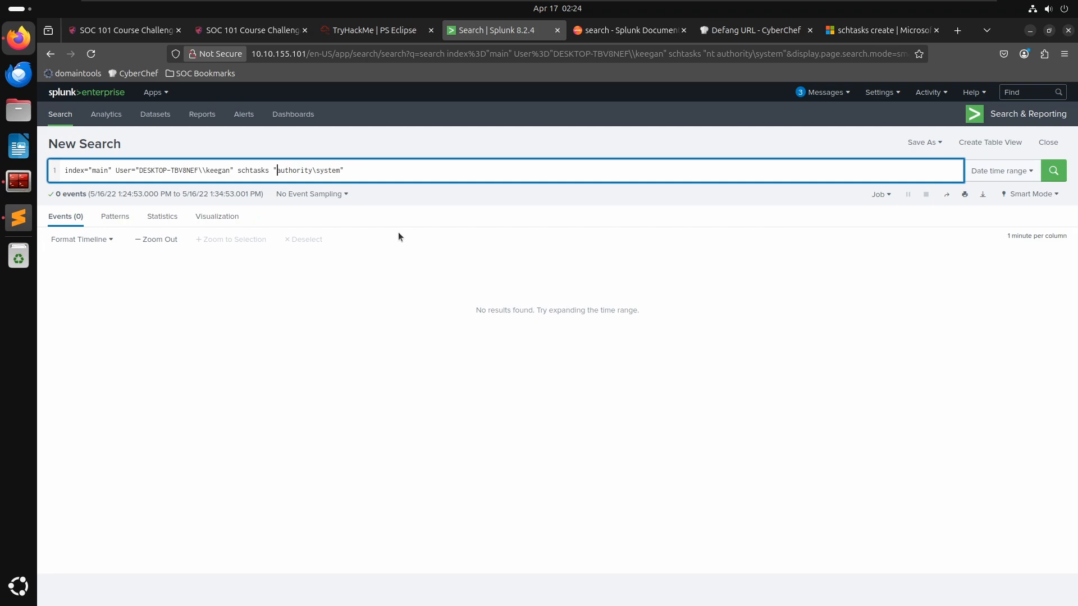
key("Delete")
key("Delete")
key("Delete")
key("Delete")
key("Delete")
key("Delete")
key("Delete")
key("Delete")
key("Delete")
key("Delete")
key("Return")
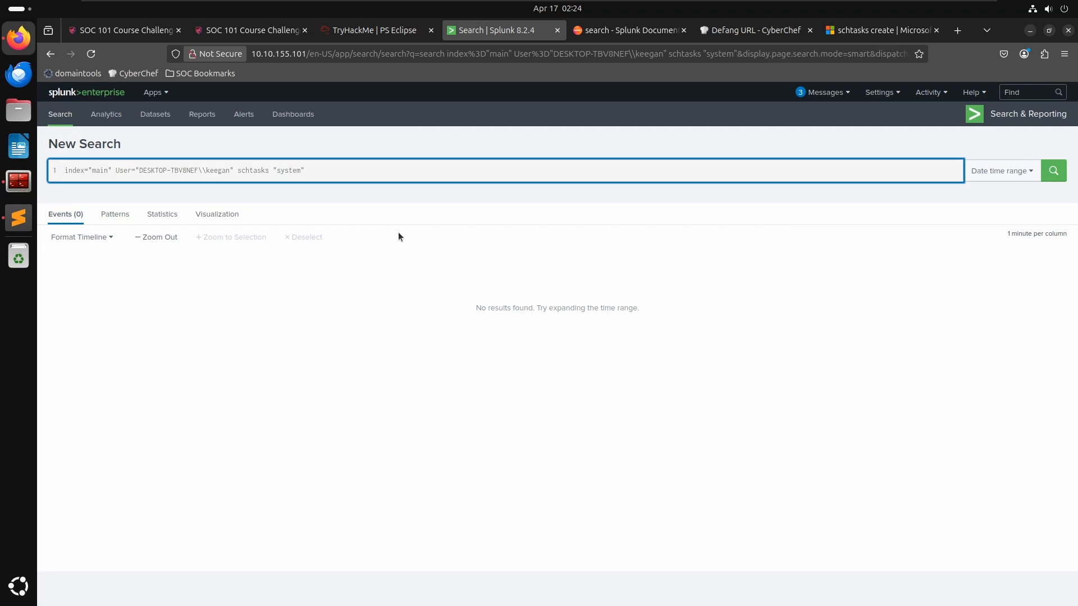
- Scroll through the results to examine where system appears in the schtasks events
scroll(462, 443, "down", 3)
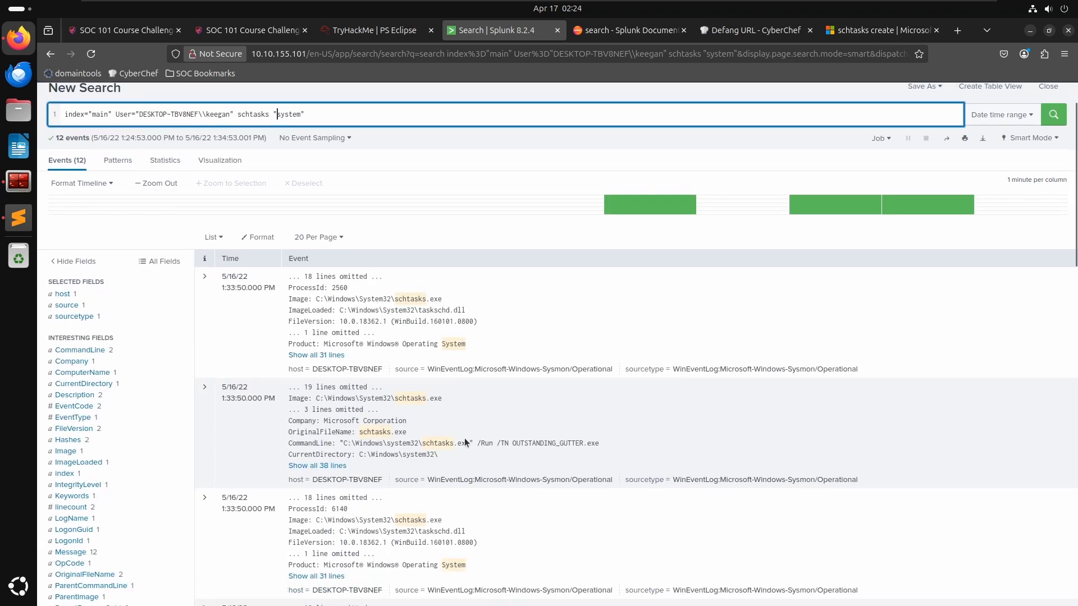
scroll(431, 352, "down", 1)
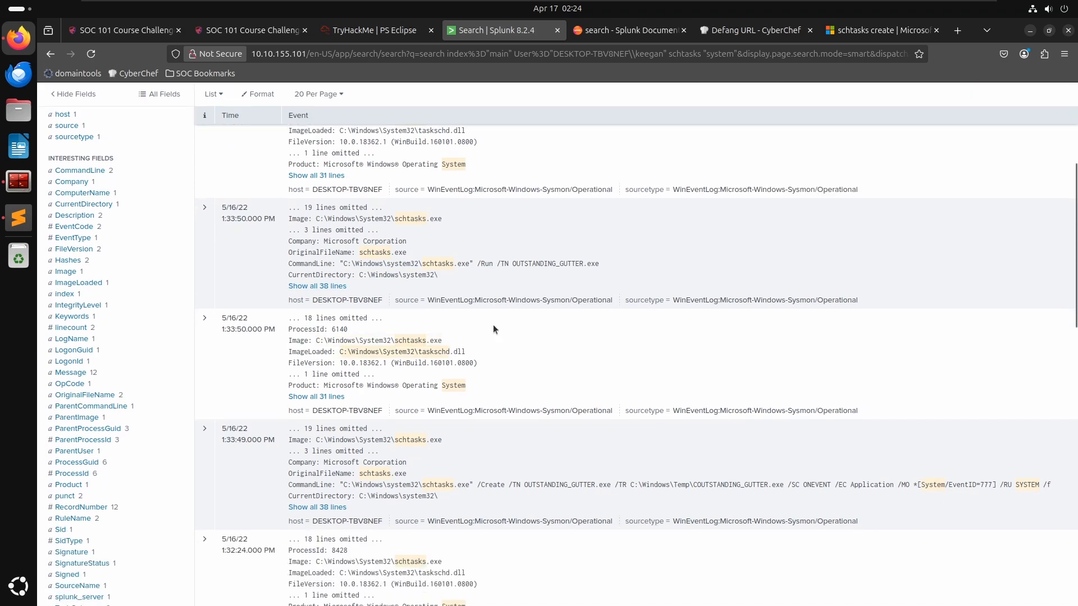
scroll(535, 289, "down", 3)
scroll(530, 297, "down", 1)
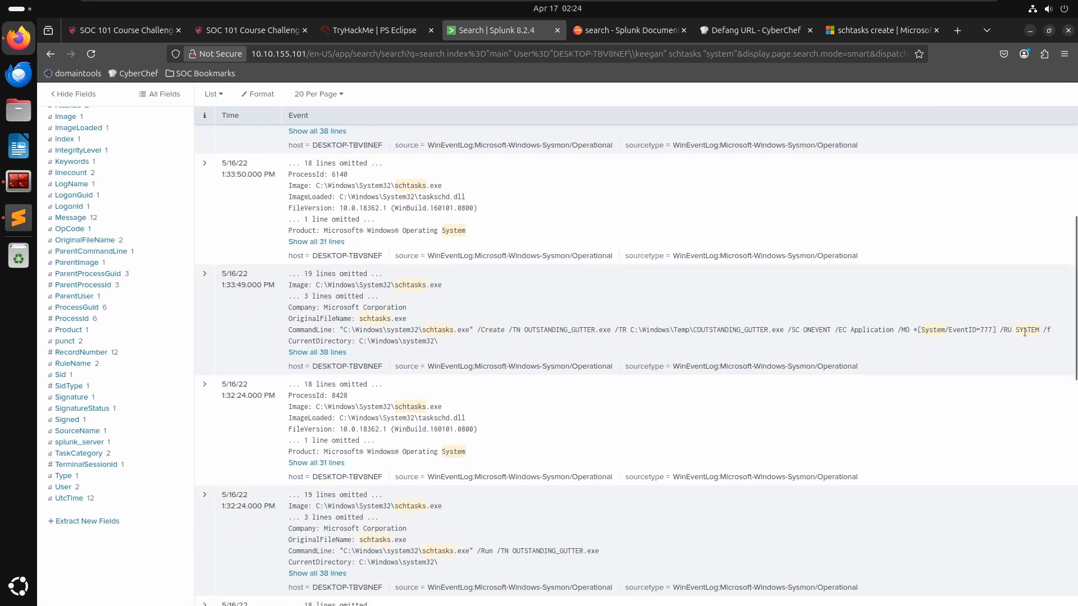
scroll(450, 391, "down", 1)
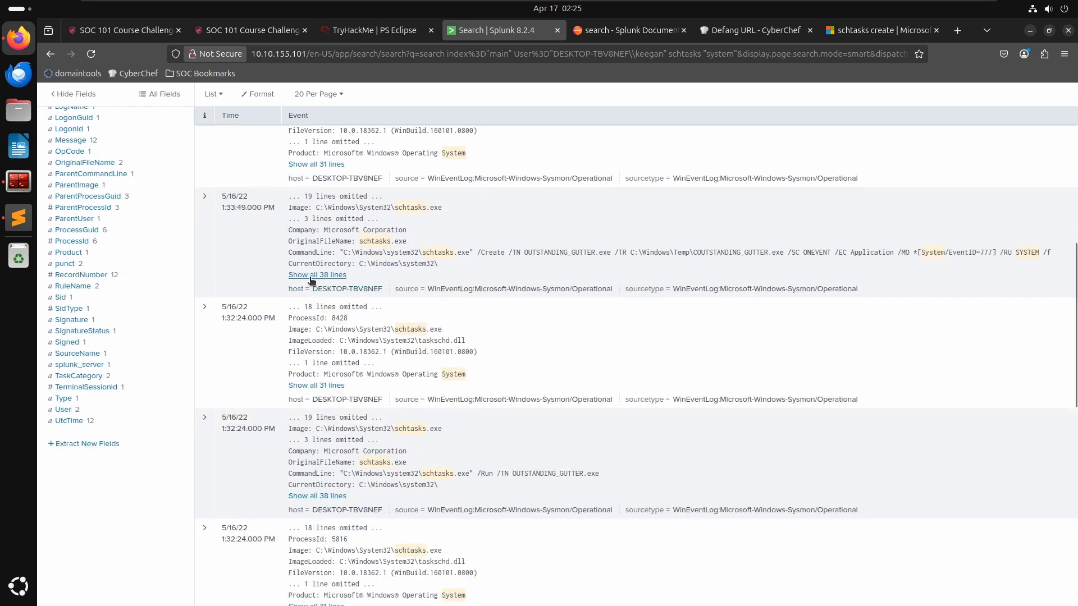
scroll(726, 431, "down", 3)
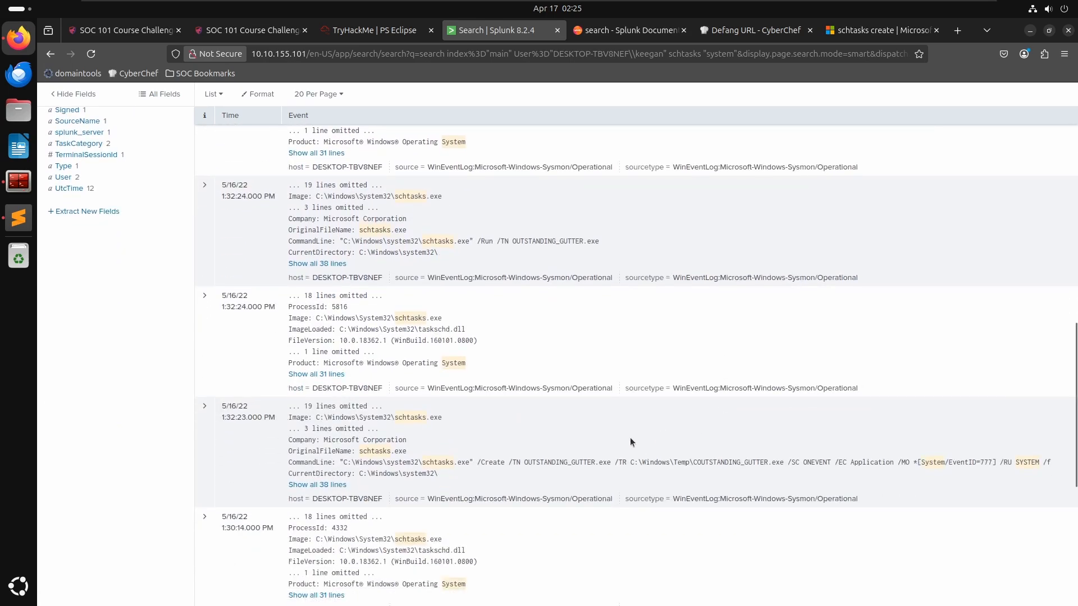
scroll(625, 470, "down", 3)
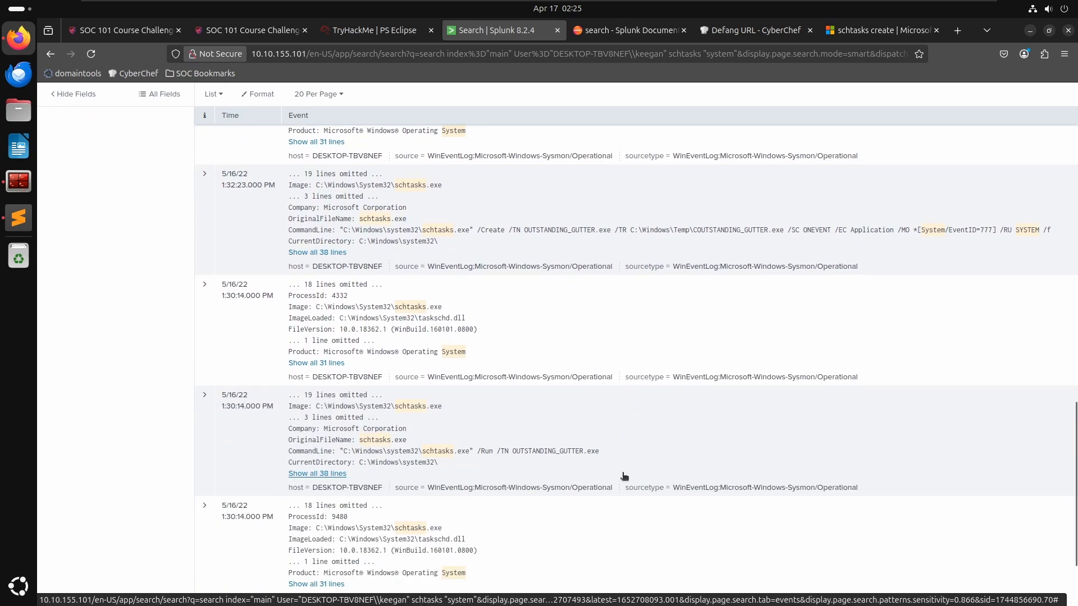
scroll(623, 474, "down", 2)
scroll(375, 362, "up", 8)
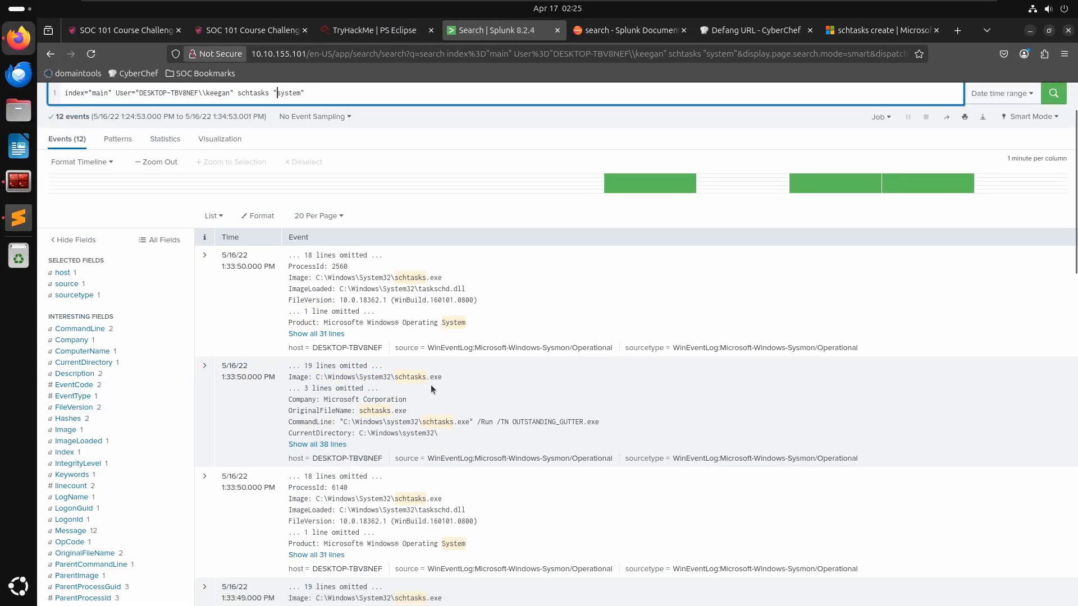
scroll(430, 386, "down", 10)
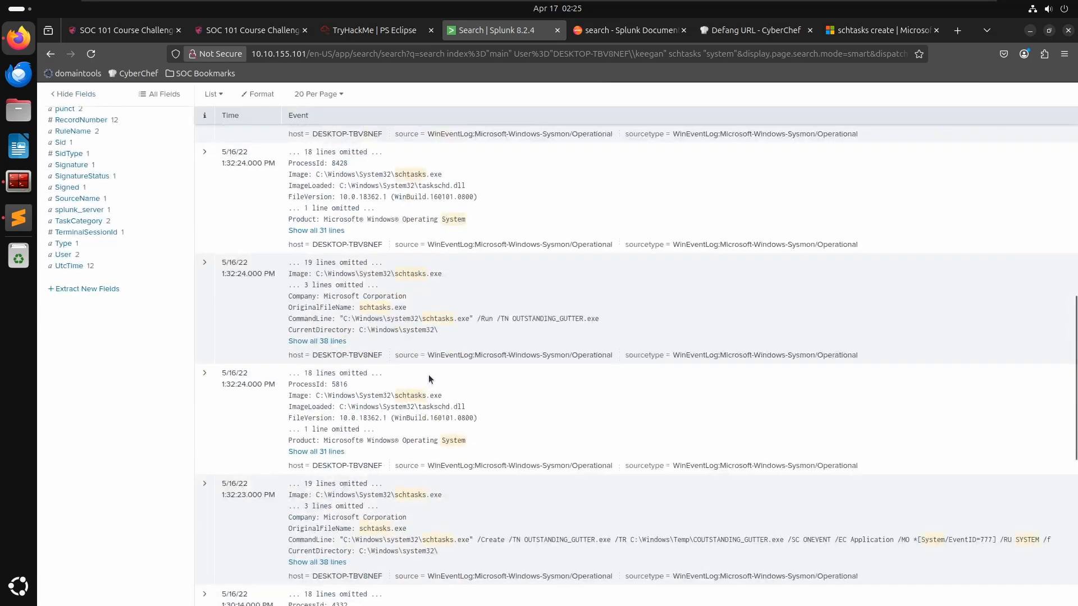
scroll(429, 375, "down", 3)
scroll(498, 386, "down", 3)
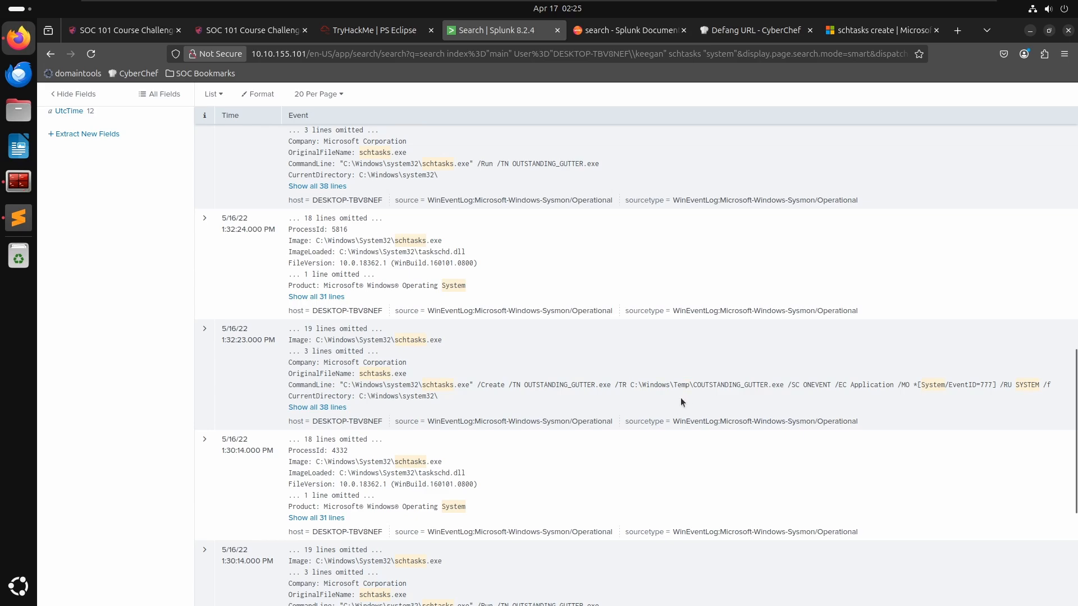
- Expand the 1:32:23 PM schtasks /Create event and review its field details
left_click(343, 384)
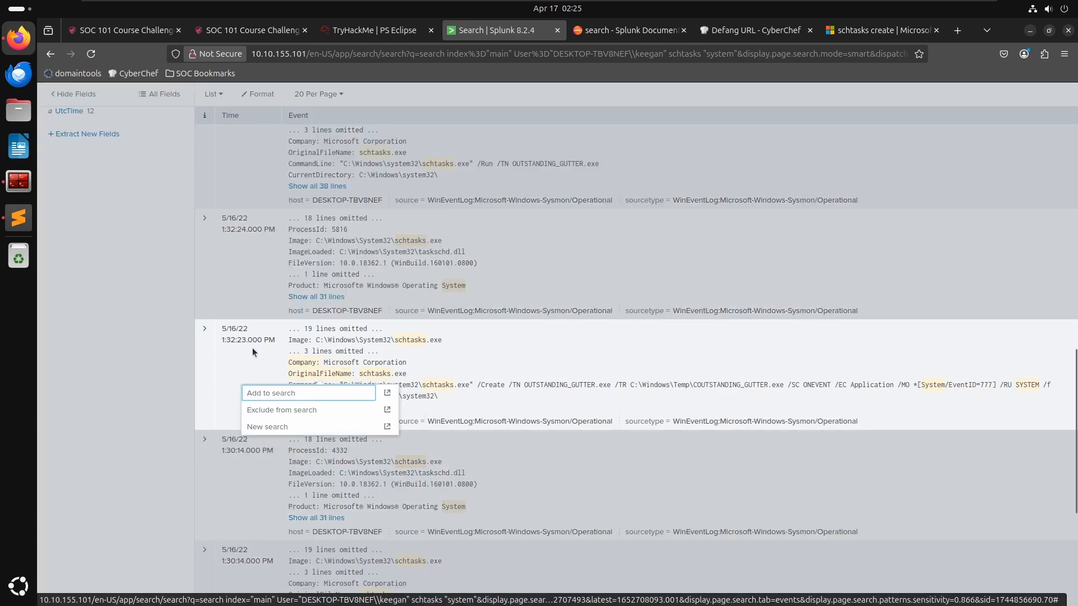
left_click(205, 330)
scroll(326, 398, "down", 3)
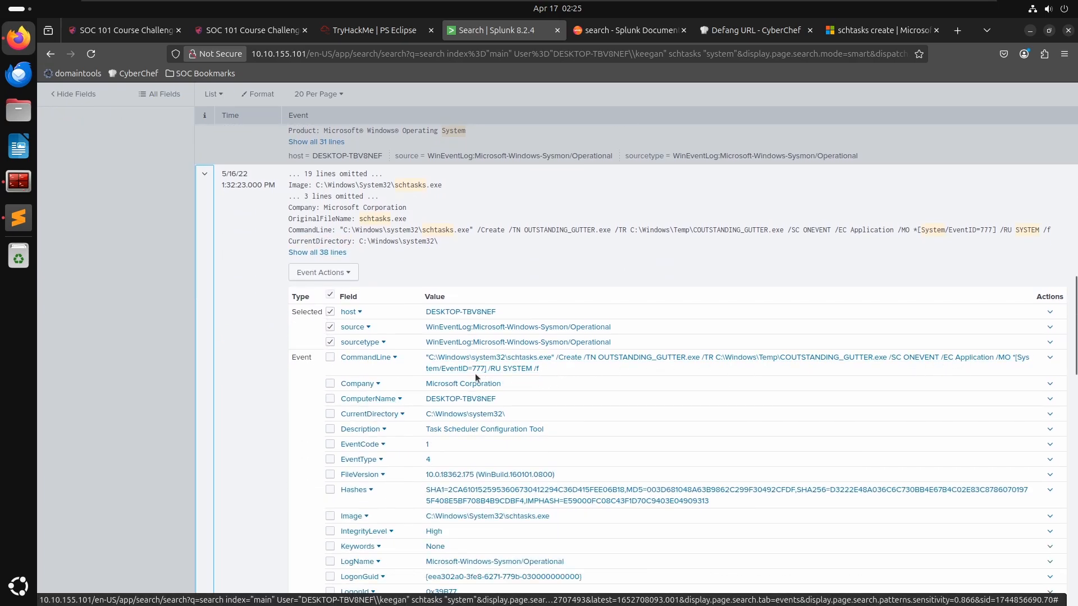
scroll(480, 387, "down", 2)
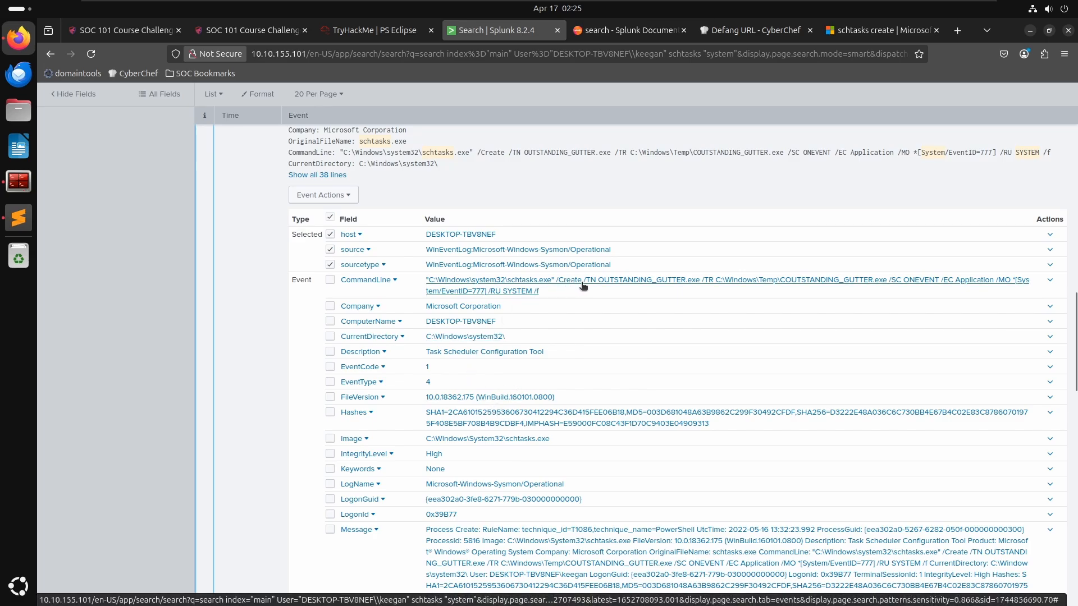
- Remove "system" from the search phrase and rerun the search for schtasks alone
scroll(297, 306, "up", 10)
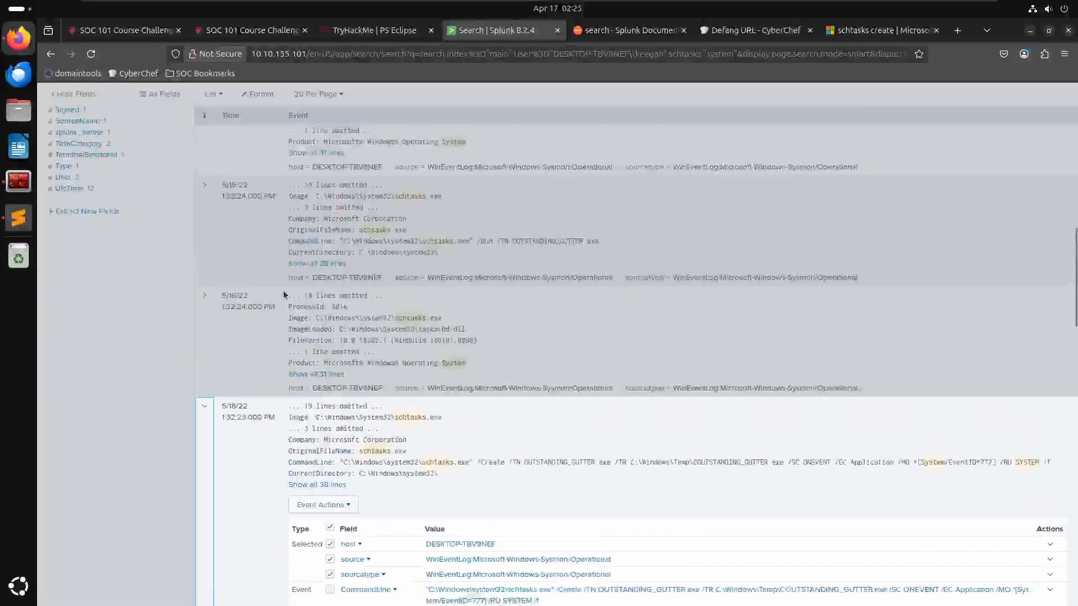
scroll(308, 288, "up", 3)
left_click(315, 288)
scroll(310, 289, "up", 6)
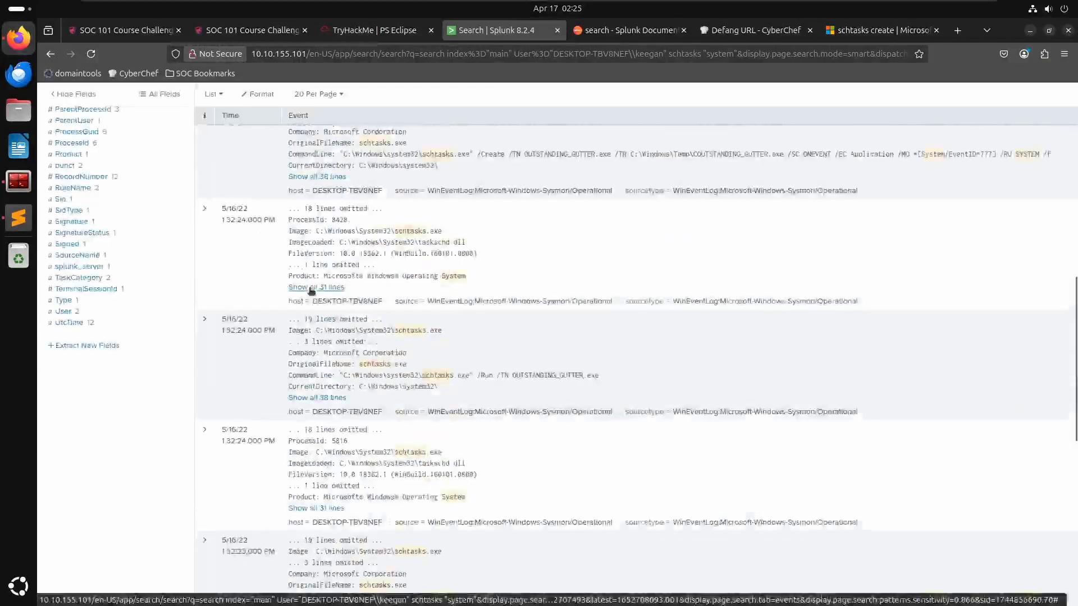
scroll(309, 287, "up", 10)
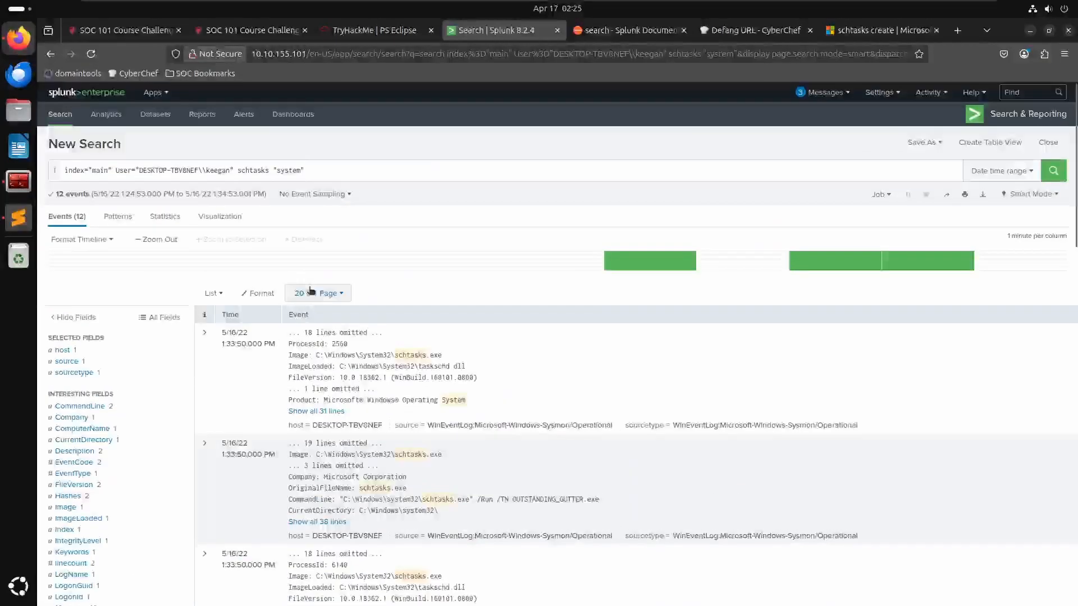
left_click(264, 164)
left_click(328, 173)
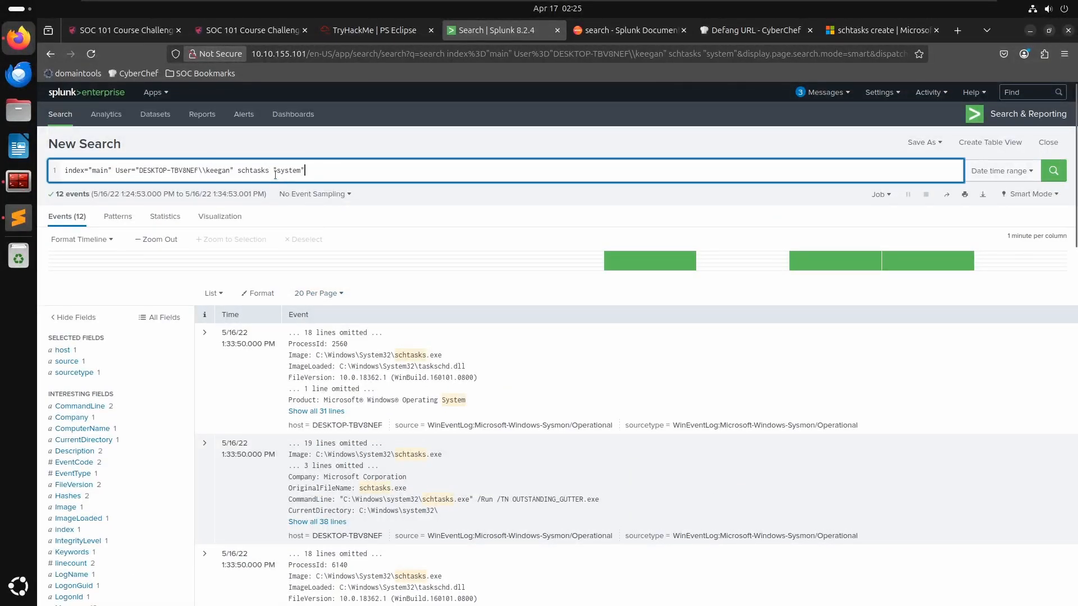
left_click_drag(328, 172, 267, 172)
key("BackSpace")
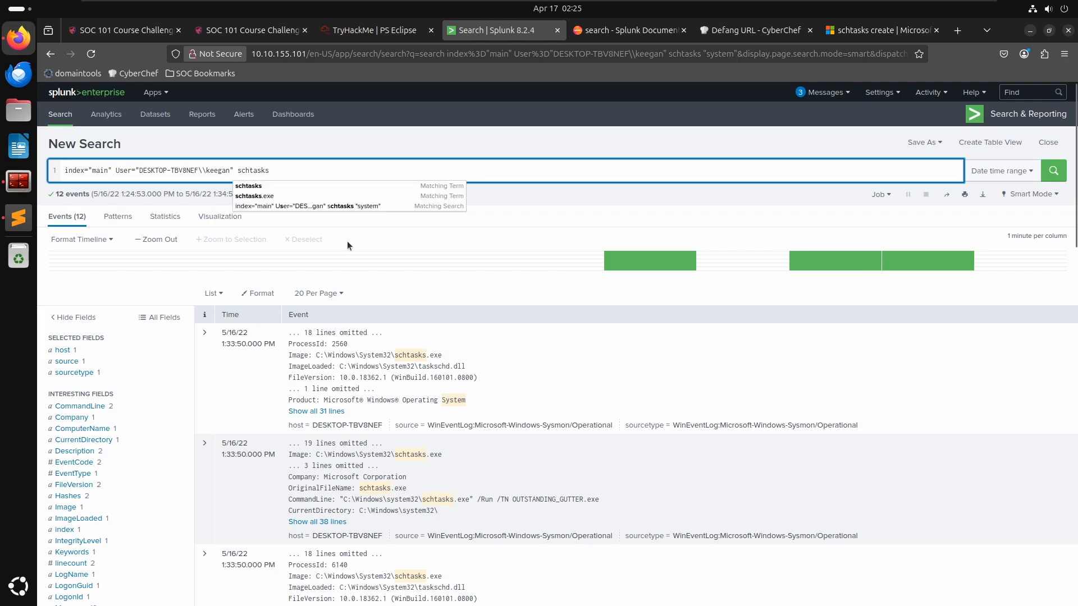
key("Return")
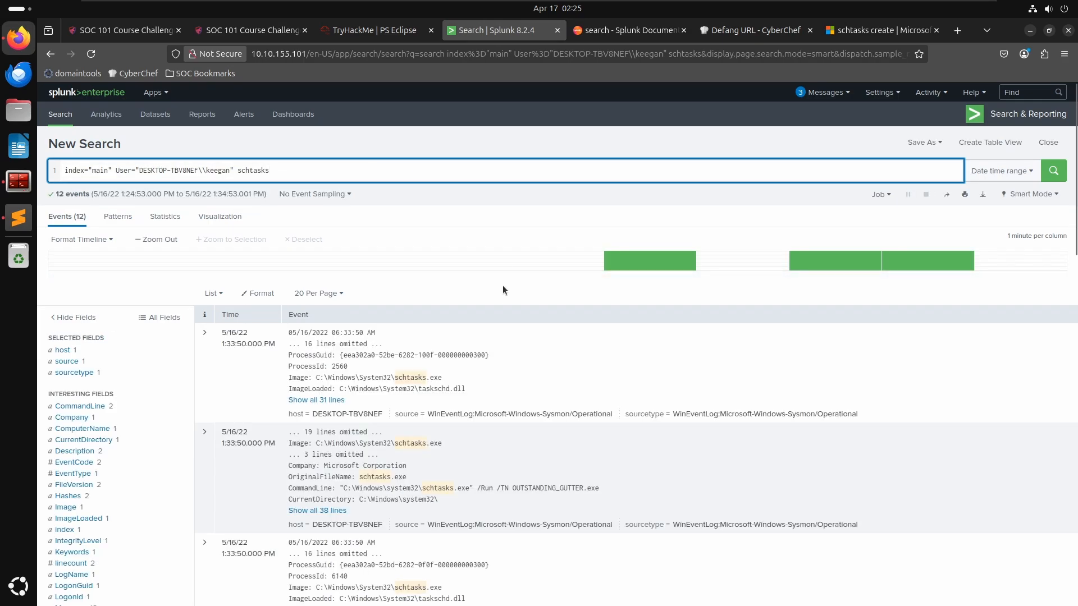
- Filter the schtasks results to the NOT_TRANSLATED value of the User field
scroll(488, 286, "down", 5)
scroll(132, 344, "up", 4)
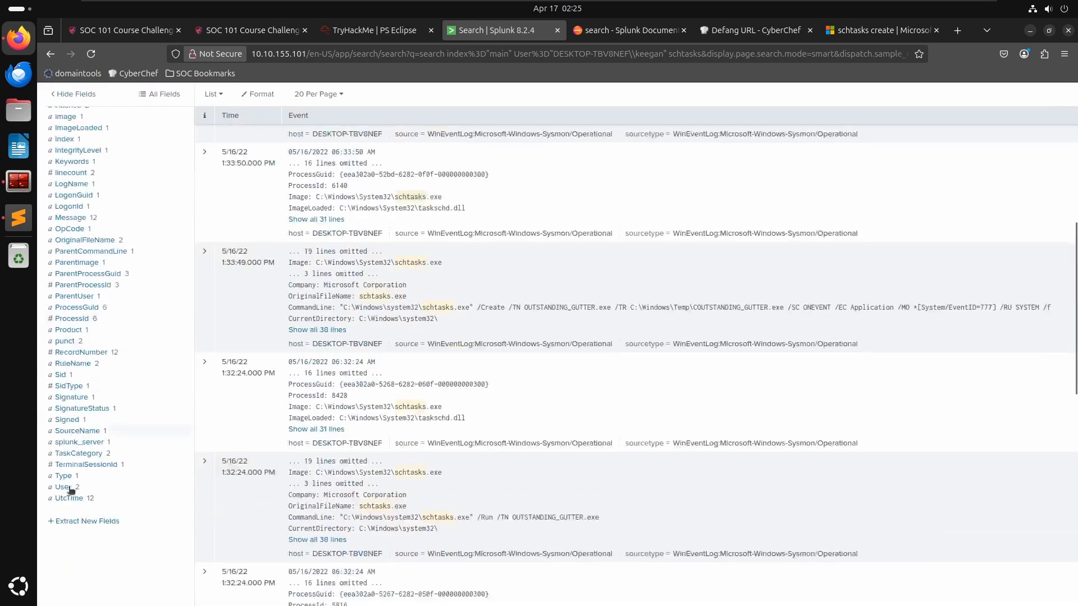
left_click(63, 487)
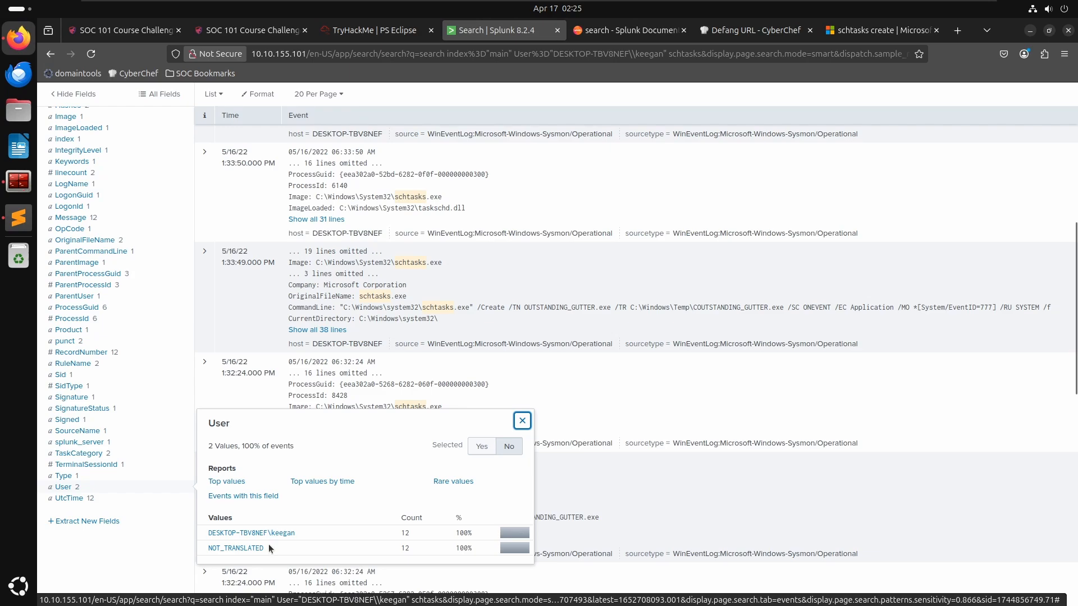
left_click(246, 549)
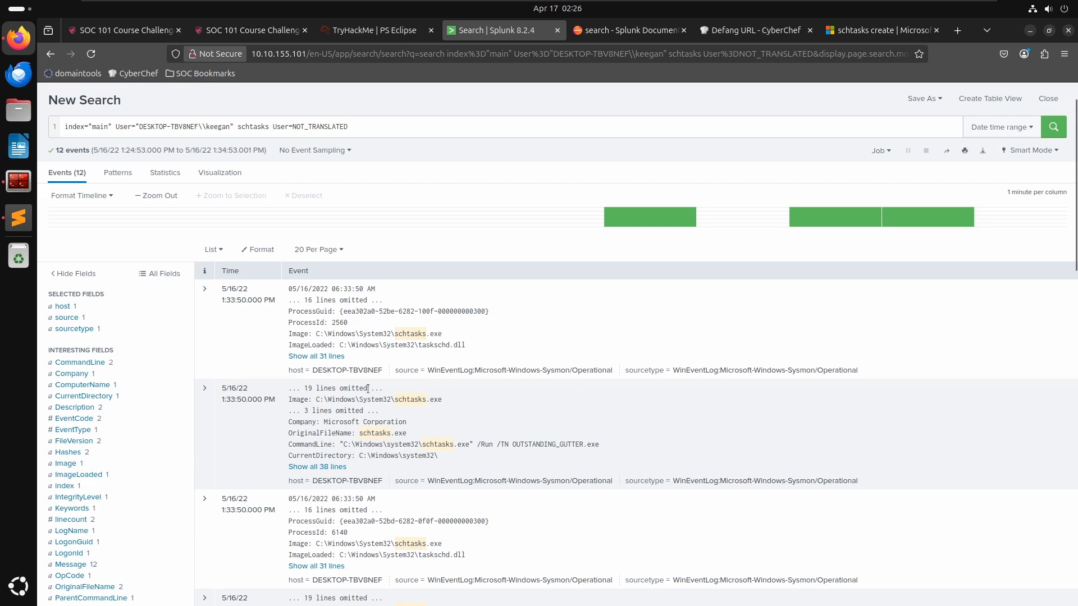
- Expand the 1:33:50 PM schtasks /Run event and examine its field details, including User
scroll(368, 389, "down", 2)
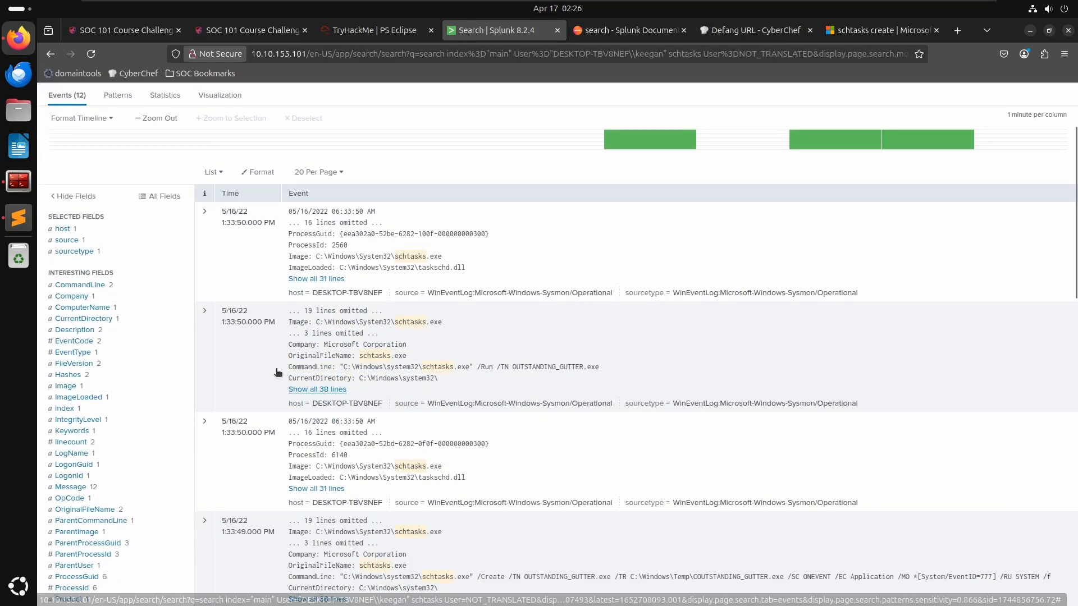
left_click(206, 319)
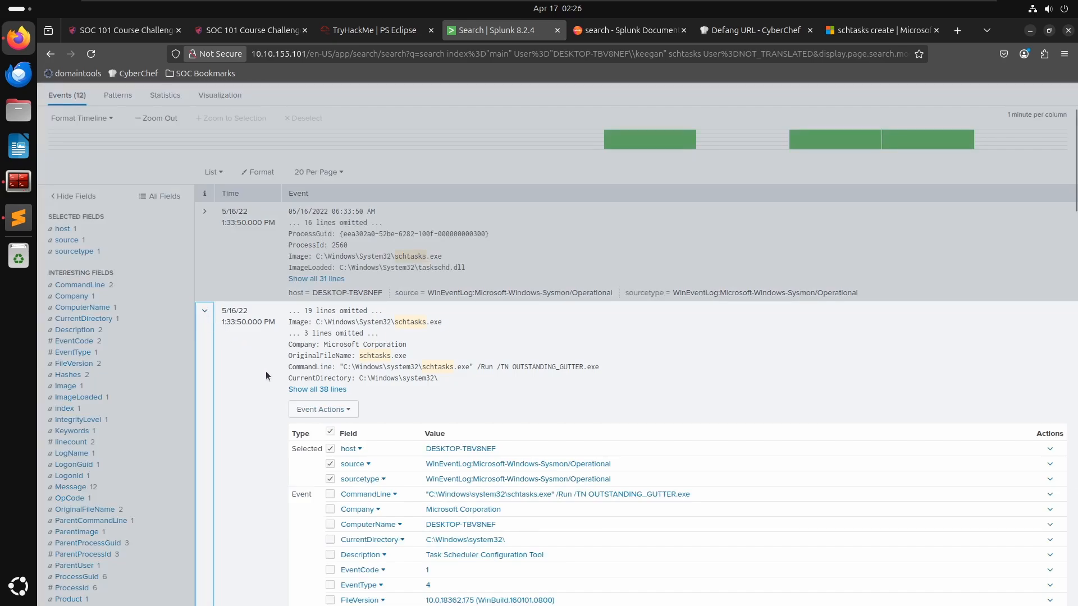
scroll(267, 370, "down", 2)
scroll(457, 351, "down", 4)
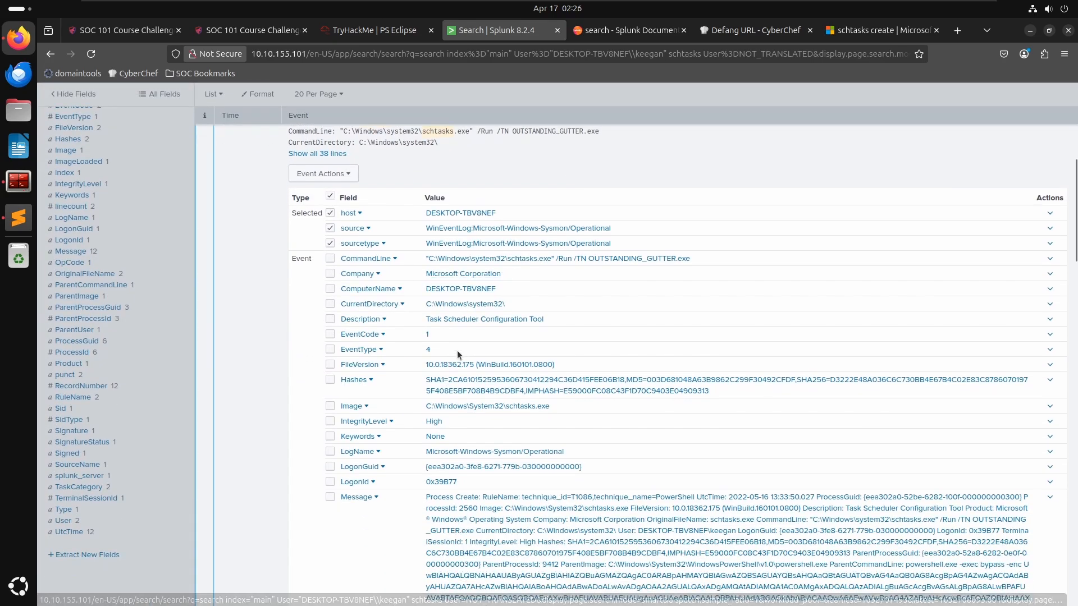
scroll(457, 351, "down", 4)
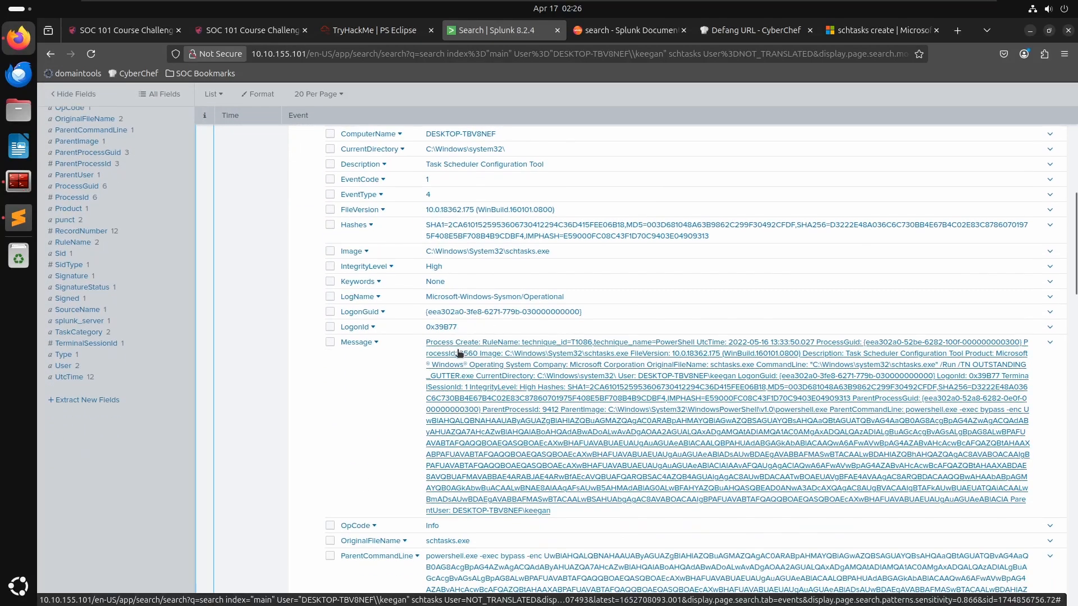
scroll(458, 353, "down", 5)
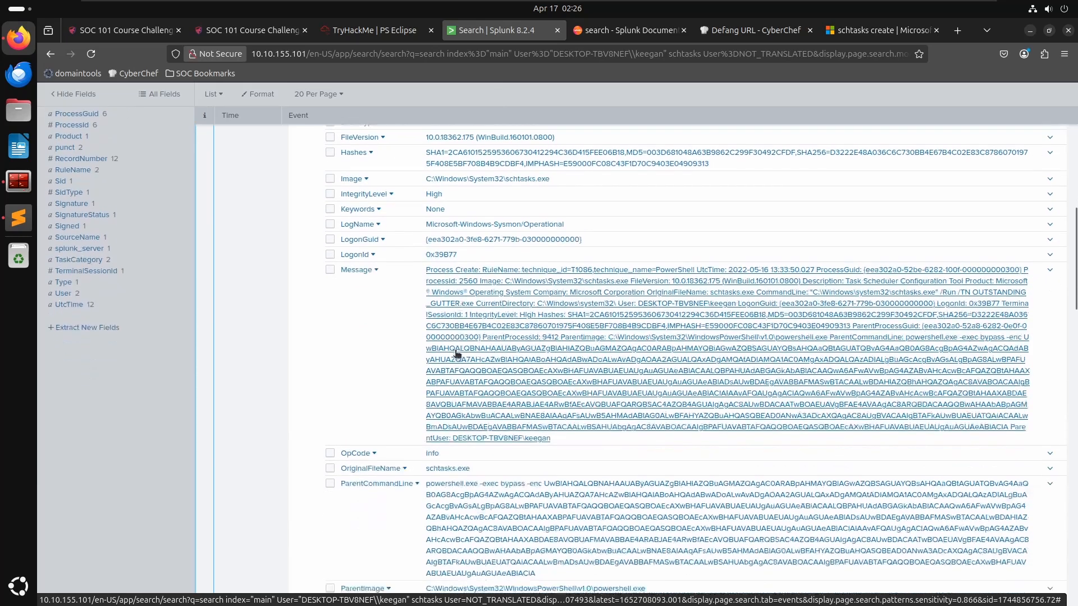
scroll(457, 352, "down", 3)
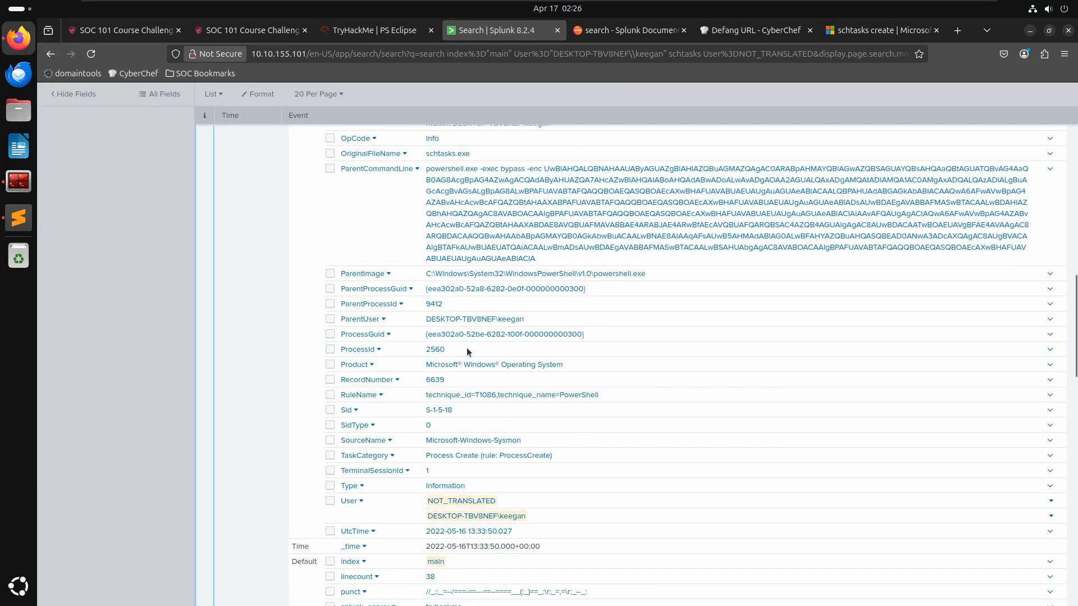
scroll(467, 348, "down", 2)
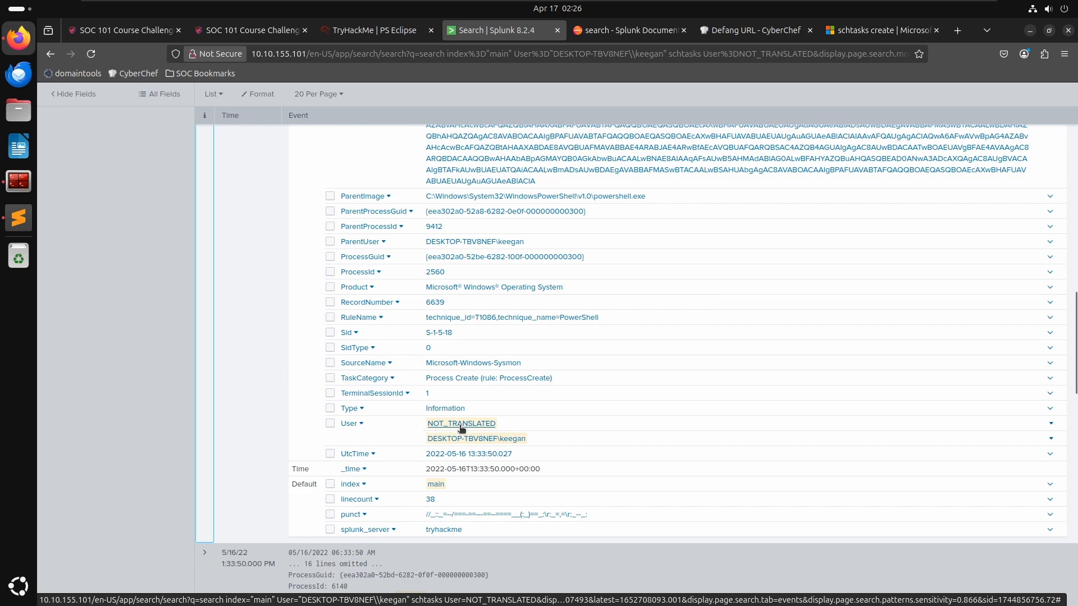
scroll(462, 424, "down", 3)
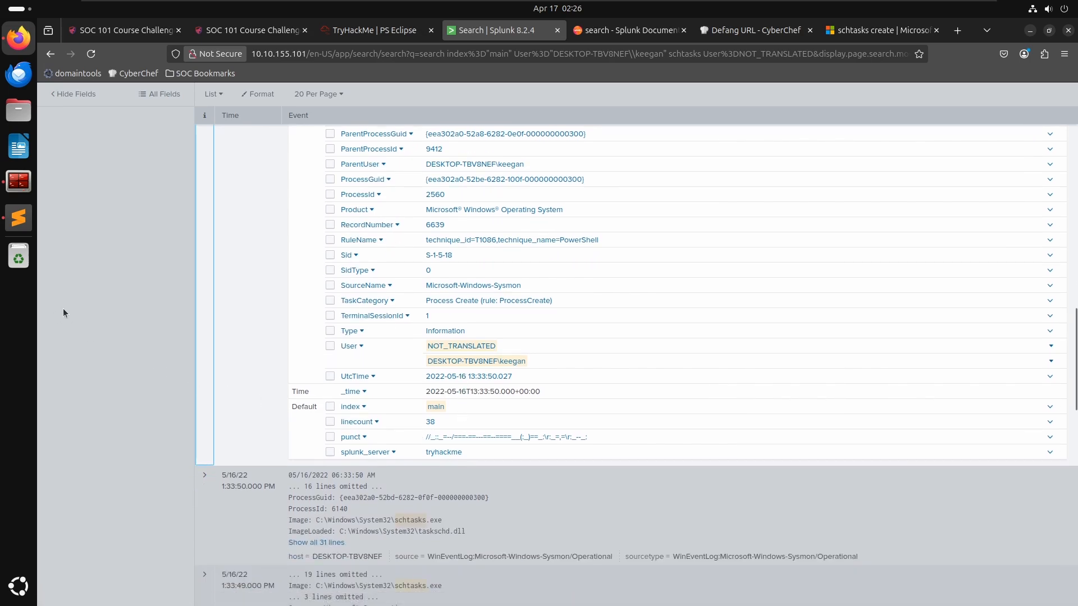
scroll(451, 369, "up", 3)
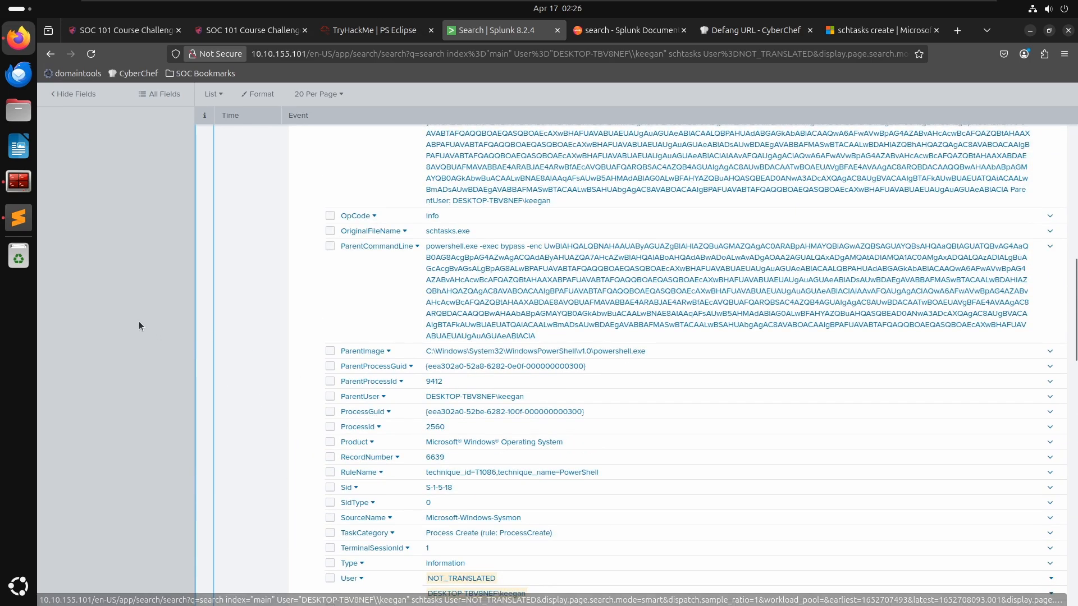
- Remove schtasks and the User=NOT_TRANSLATED filter from the search and rerun it
left_click(140, 321)
scroll(224, 182, "up", 15)
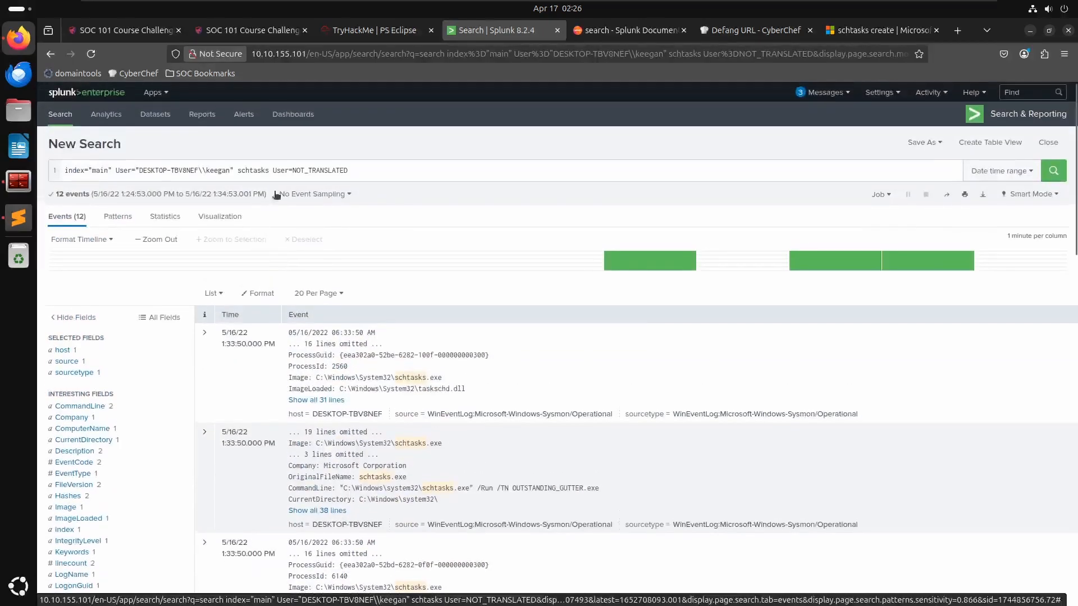
left_click_drag(385, 171, 241, 166)
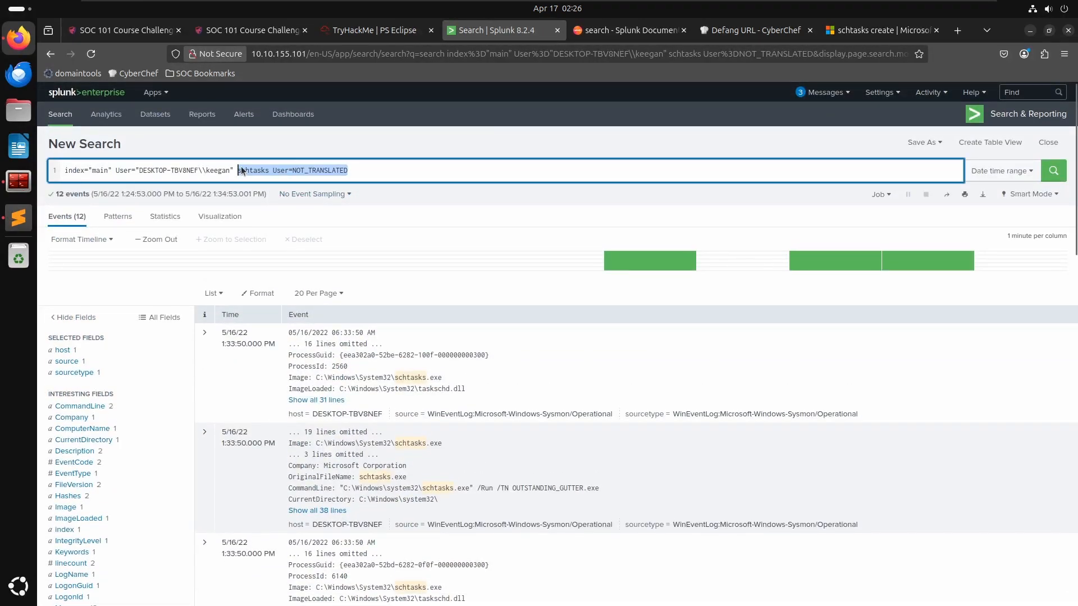
key("BackSpace")
key("Return")
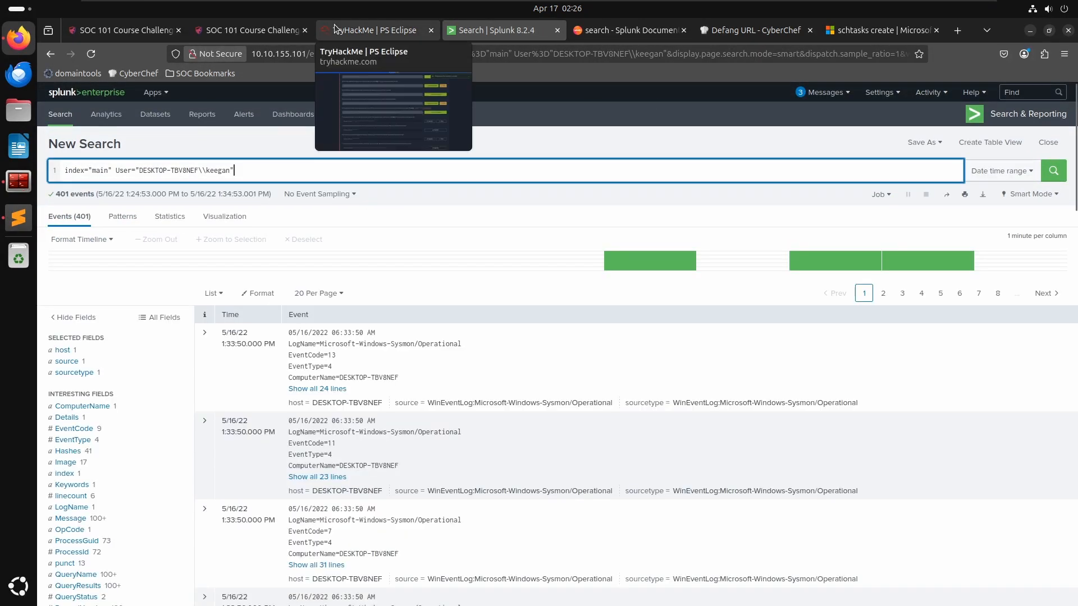
- Check the next question in the PS Eclipse room and return to the search
left_click(373, 30)
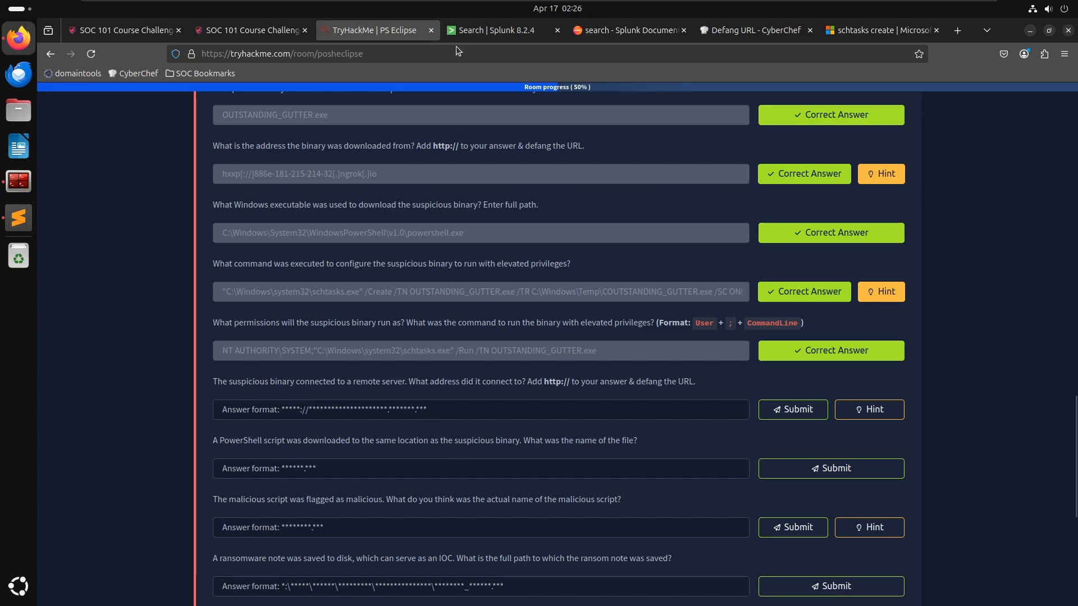
left_click(488, 30)
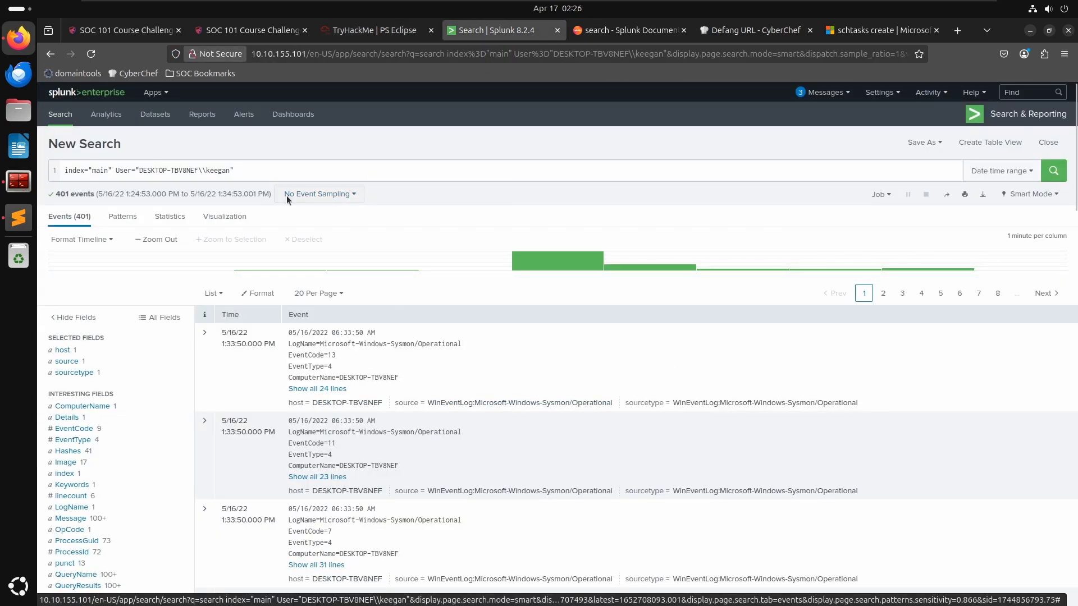
- Copy OUTSTANDING_GUTTER.exe from the notes file and add it to the search, then run it
key("alt+Tab")
key("Tab")
key("Tab")
key("Tab")
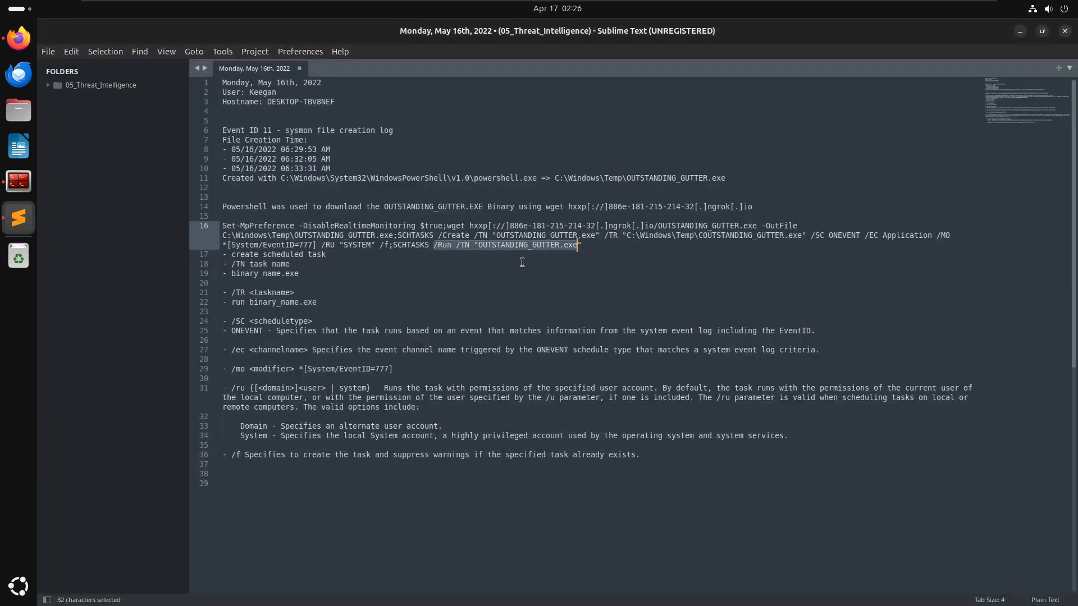
left_click_drag(477, 244, 578, 246)
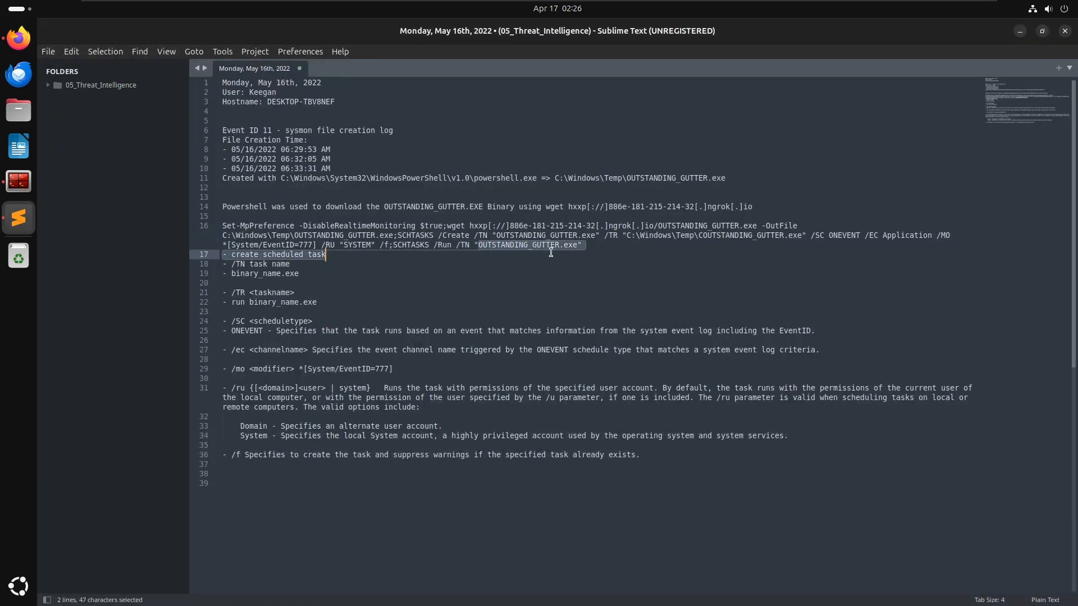
key("ctrl+c")
key("alt+Tab")
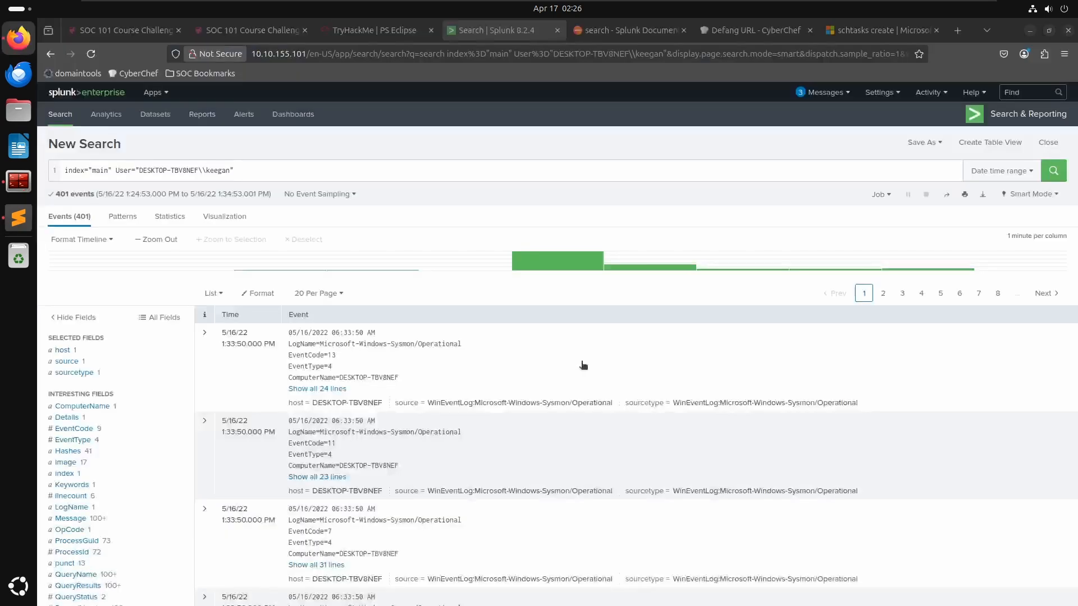
left_click(372, 180)
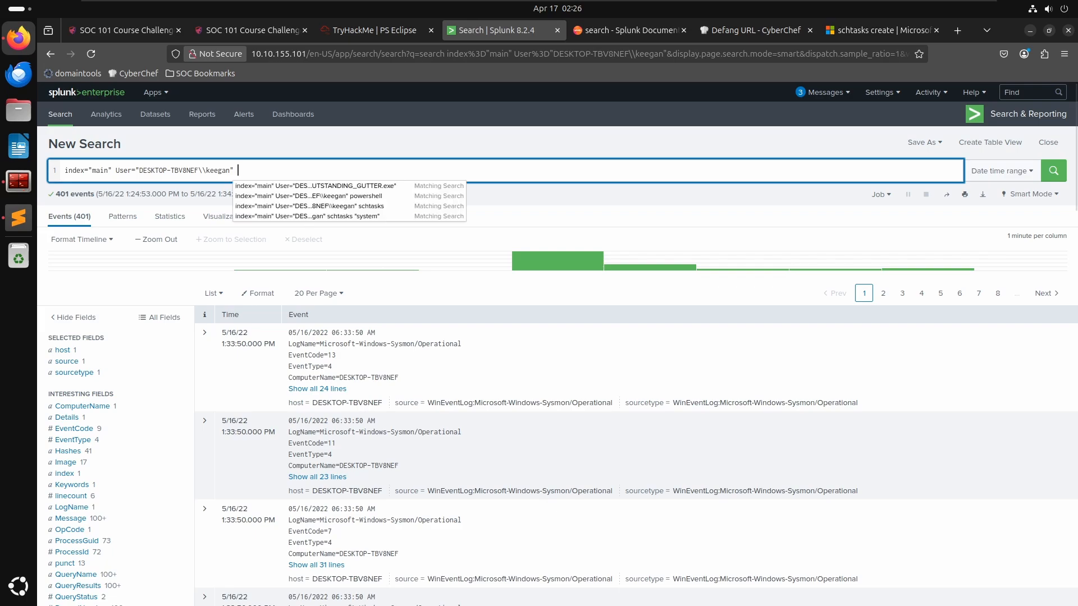
key("ctrl+v")
key("Return")
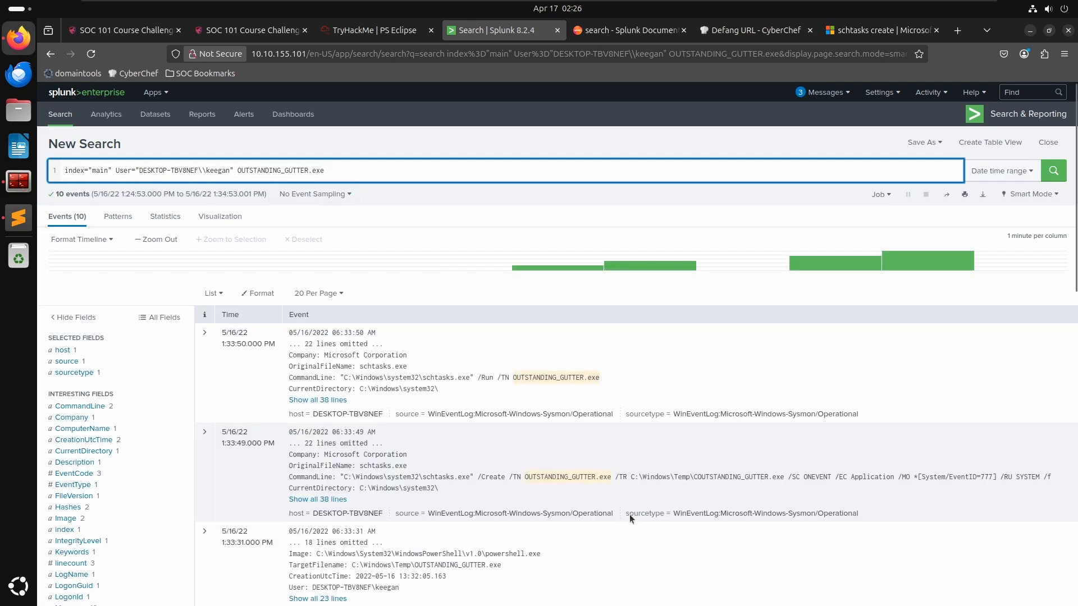
- Scroll through the OUTSTANDING_GUTTER.exe events to examine the schtasks and powershell activity
scroll(693, 490, "down", 3)
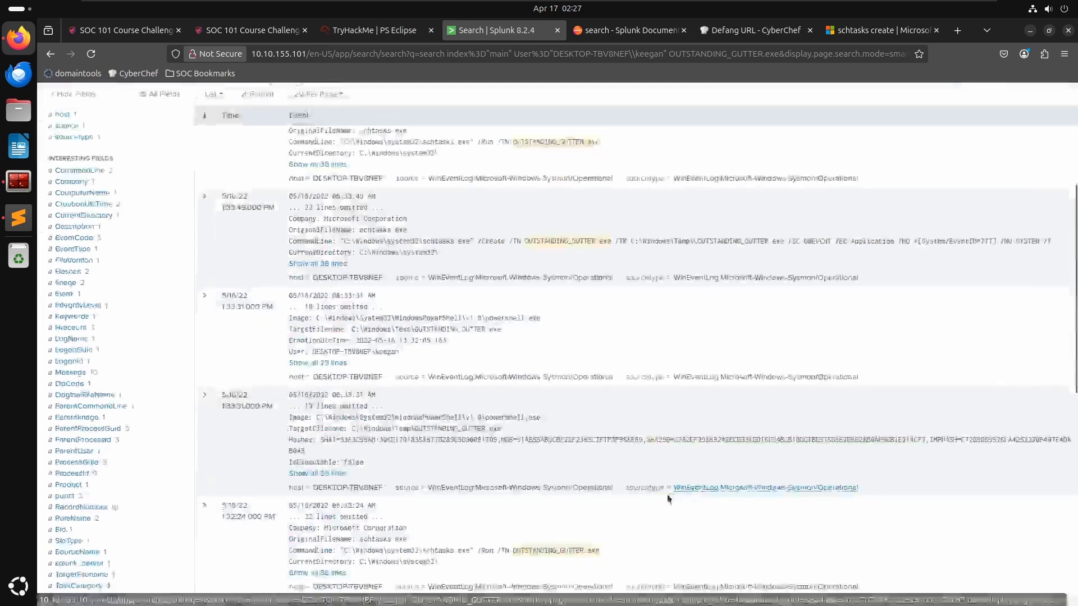
scroll(612, 492, "down", 4)
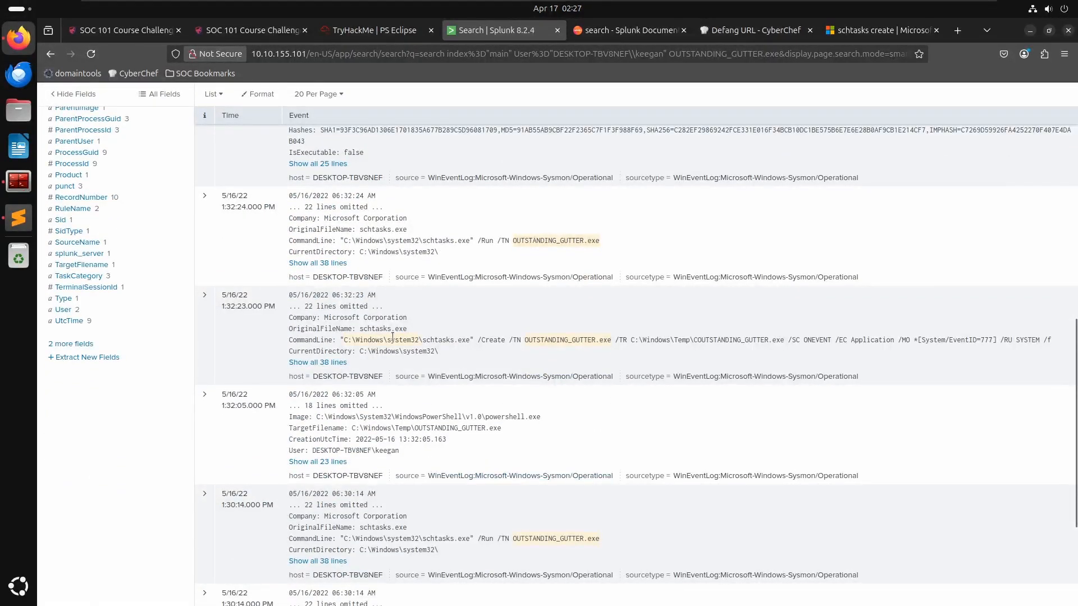
scroll(426, 349, "down", 3)
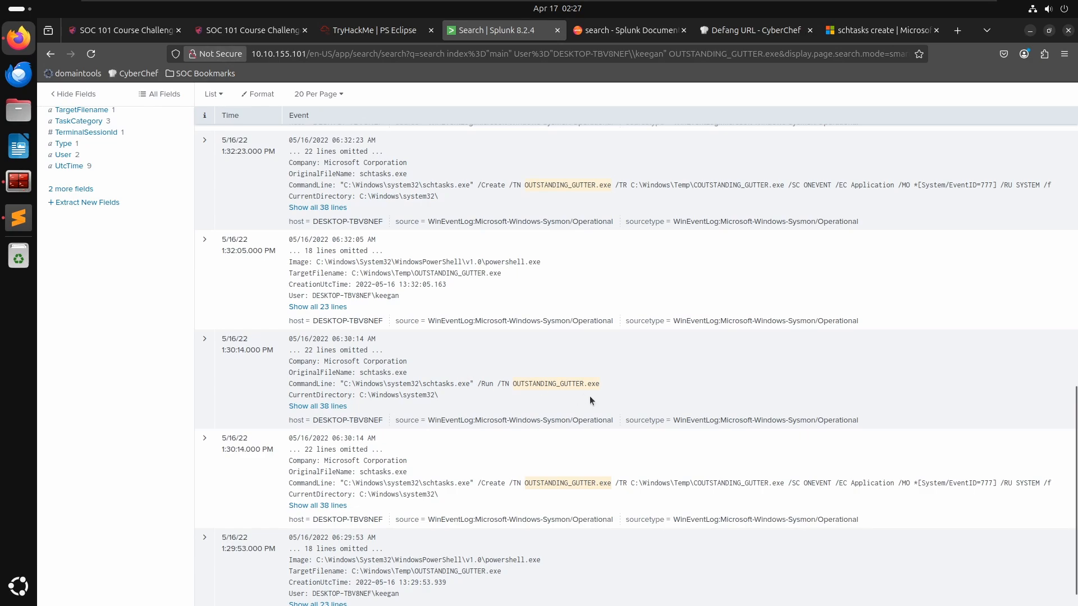
scroll(589, 396, "down", 1)
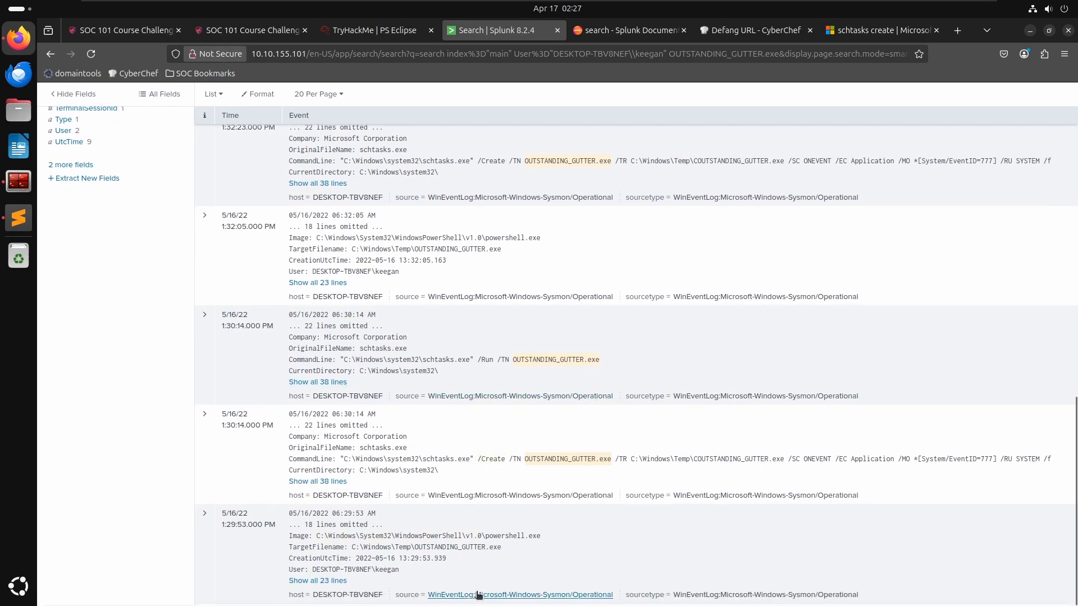
scroll(588, 503, "up", 10)
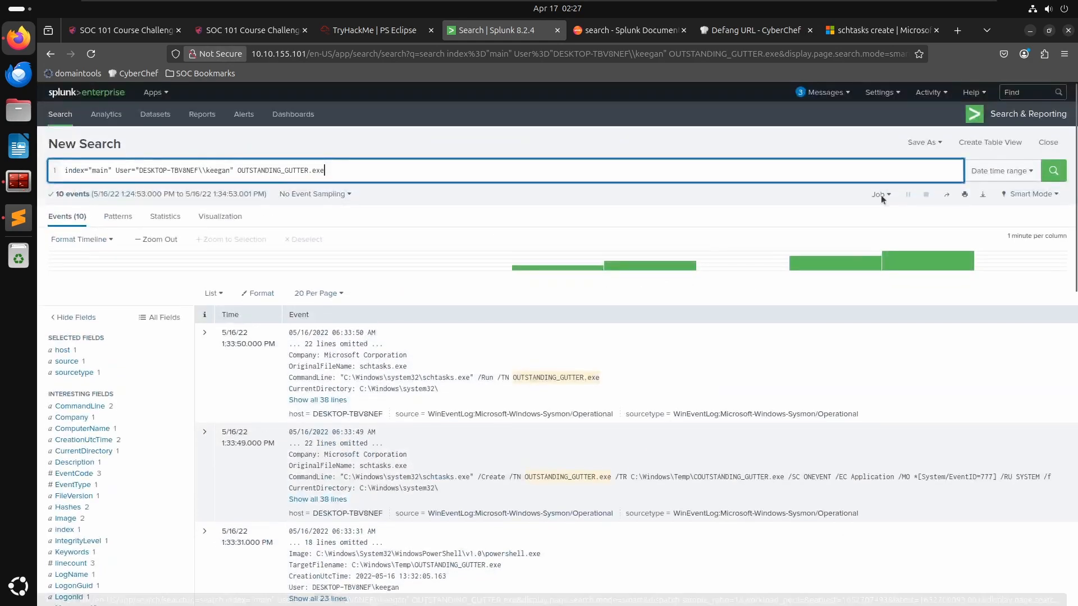
- Set the search time range to between 05/16/2022 00:00:00.000 and 05/16/2022 23:59:59.001 and apply it
left_click(1001, 170)
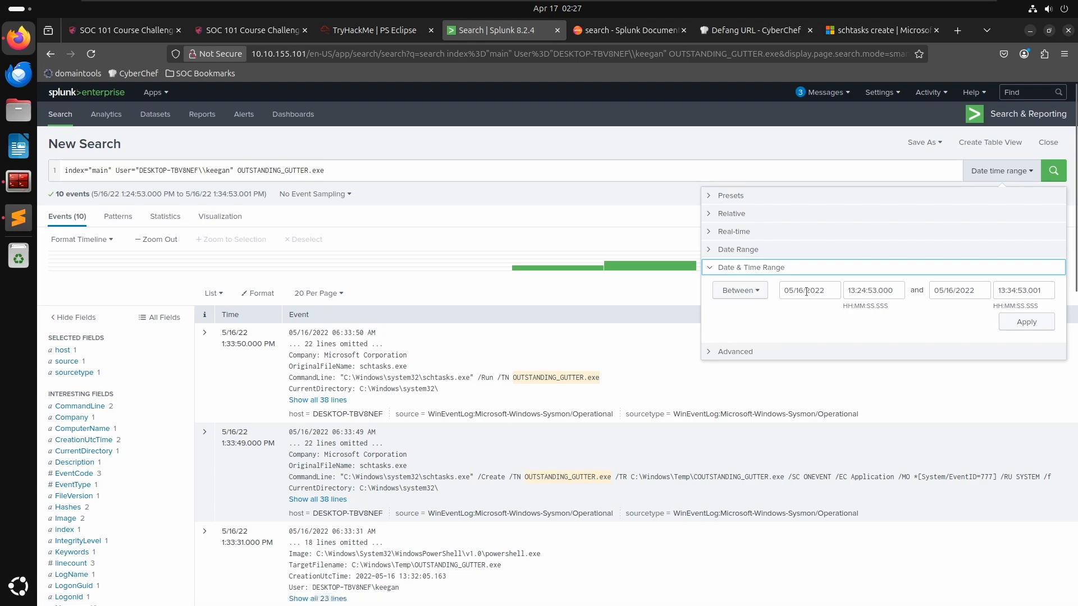
left_click_drag(876, 291, 847, 291)
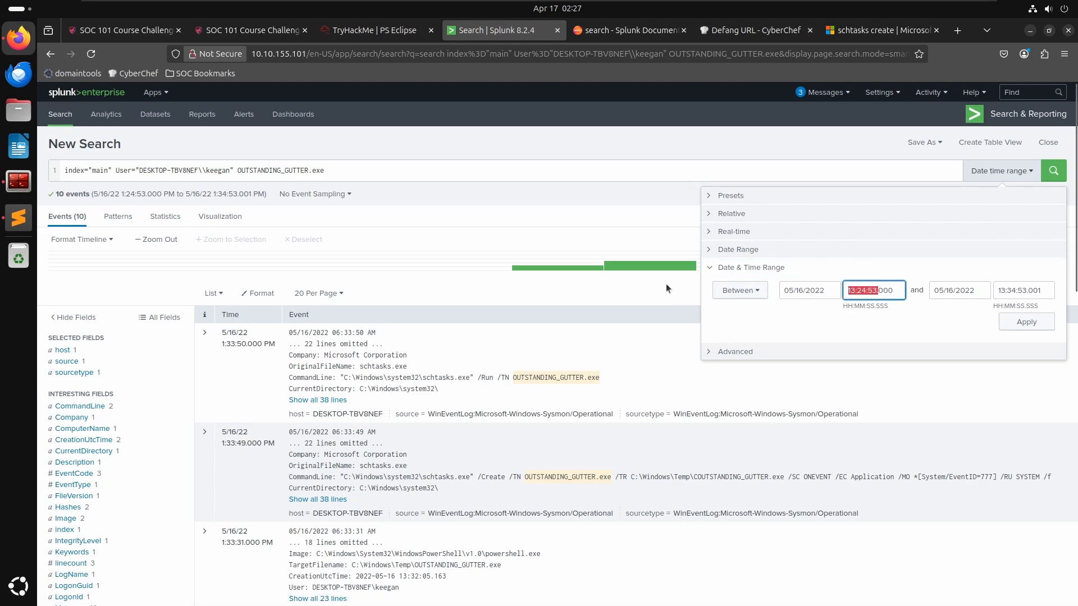
key("Left")
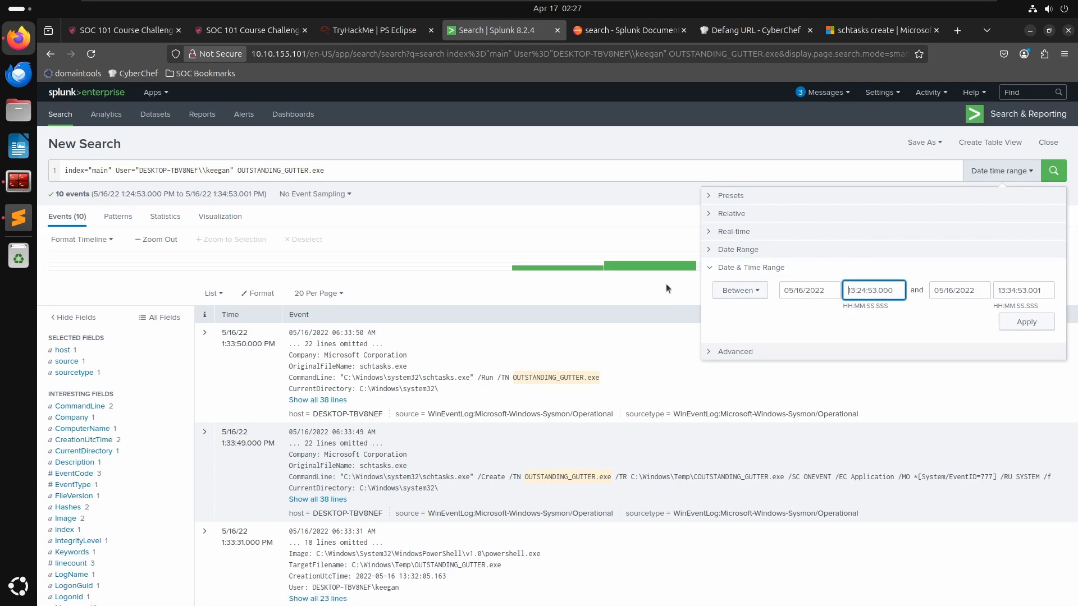
key("Delete")
key("Delete")
key("Delete")
key("Delete")
key("Delete")
key("Delete")
key("Delete")
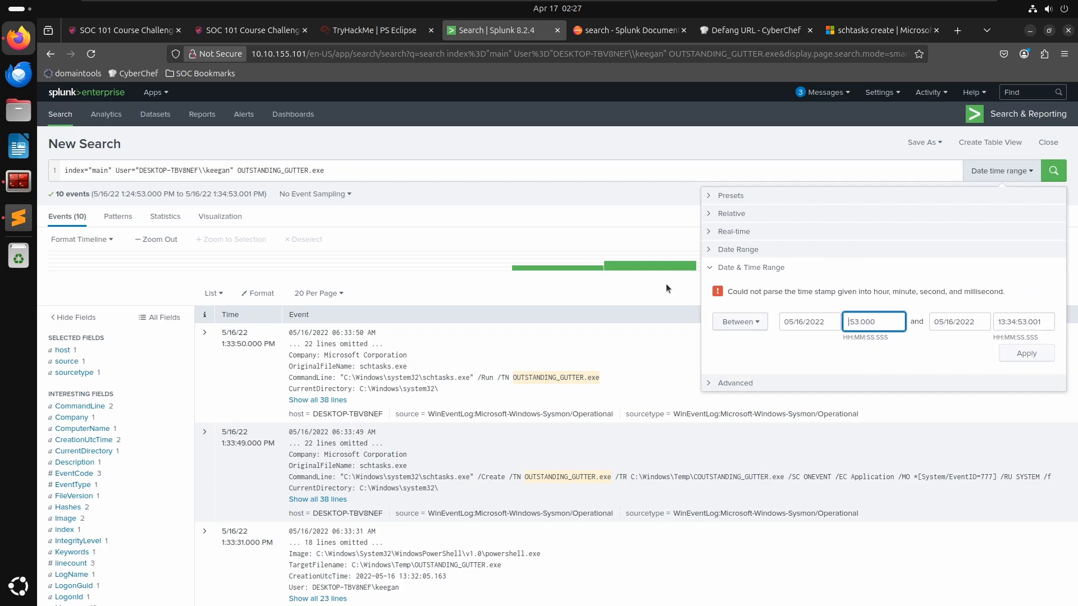
type("00:00:00")
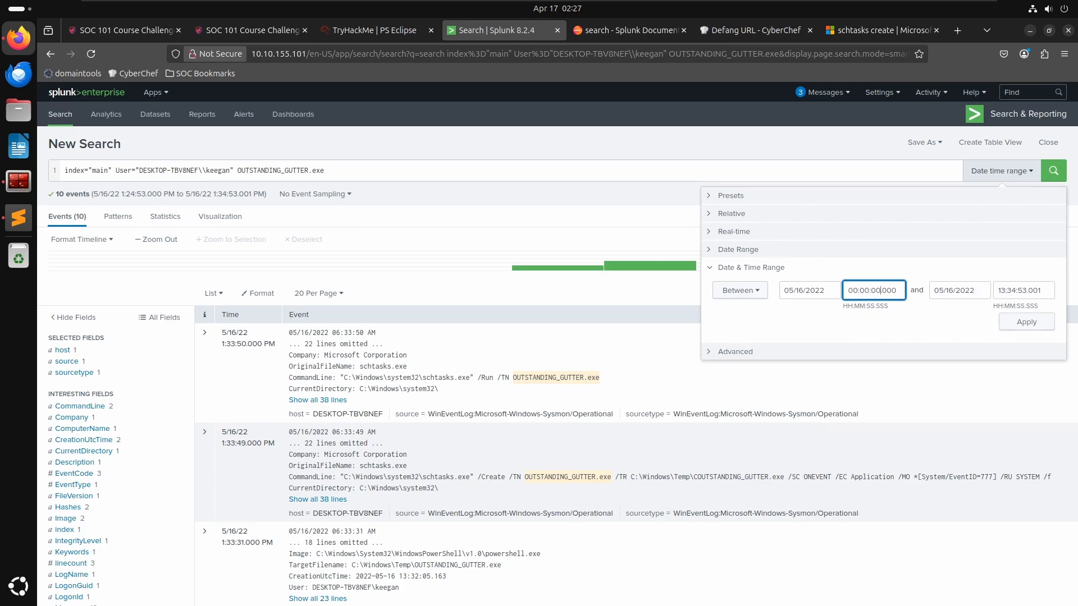
left_click(974, 290)
left_click(1022, 290)
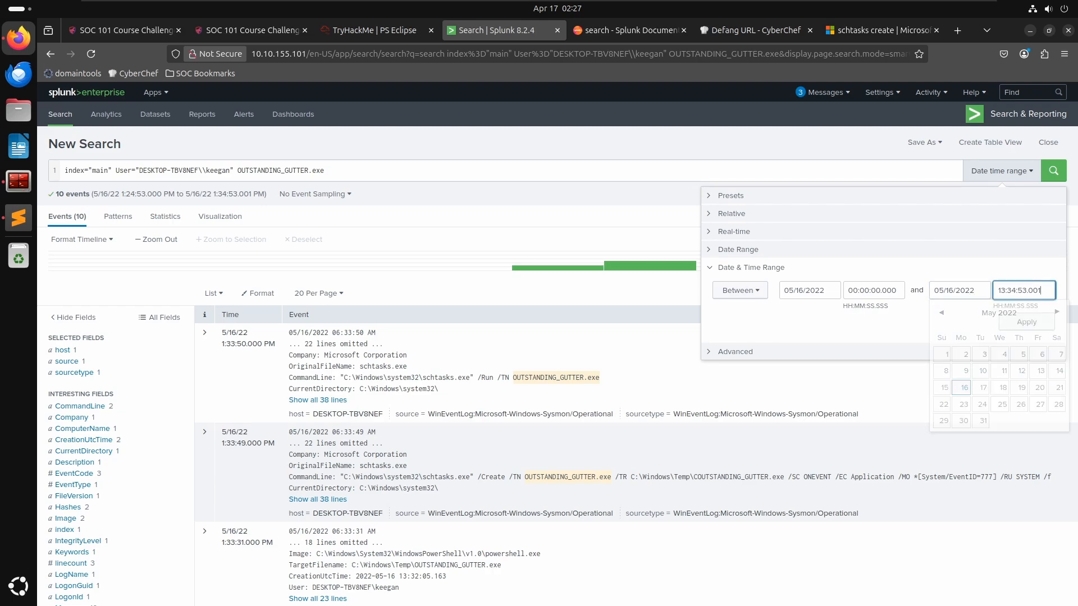
key("Delete")
key("Delete")
key("Delete")
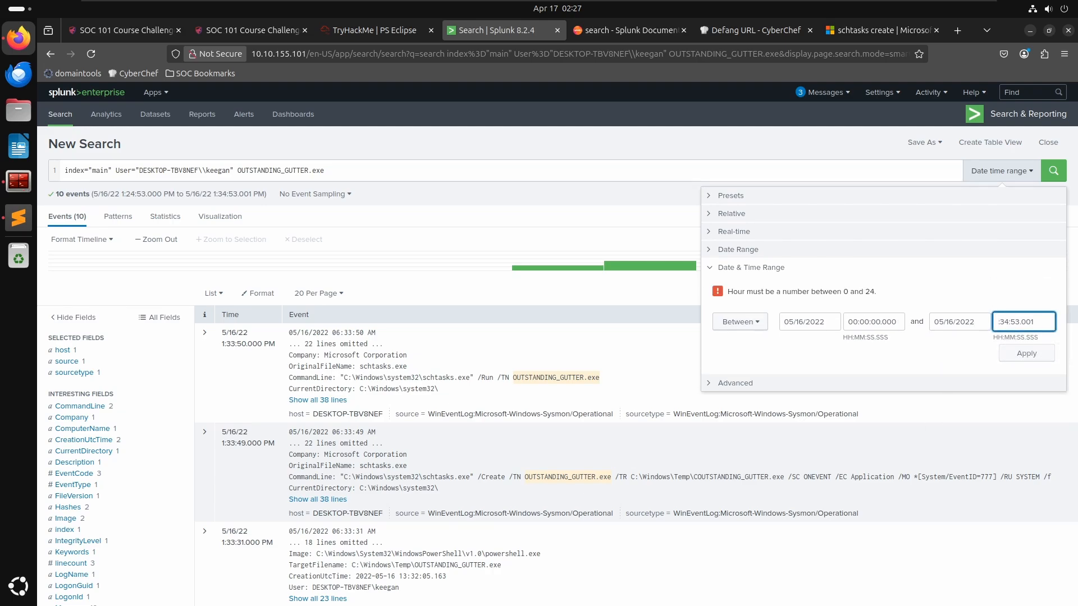
type("23:")
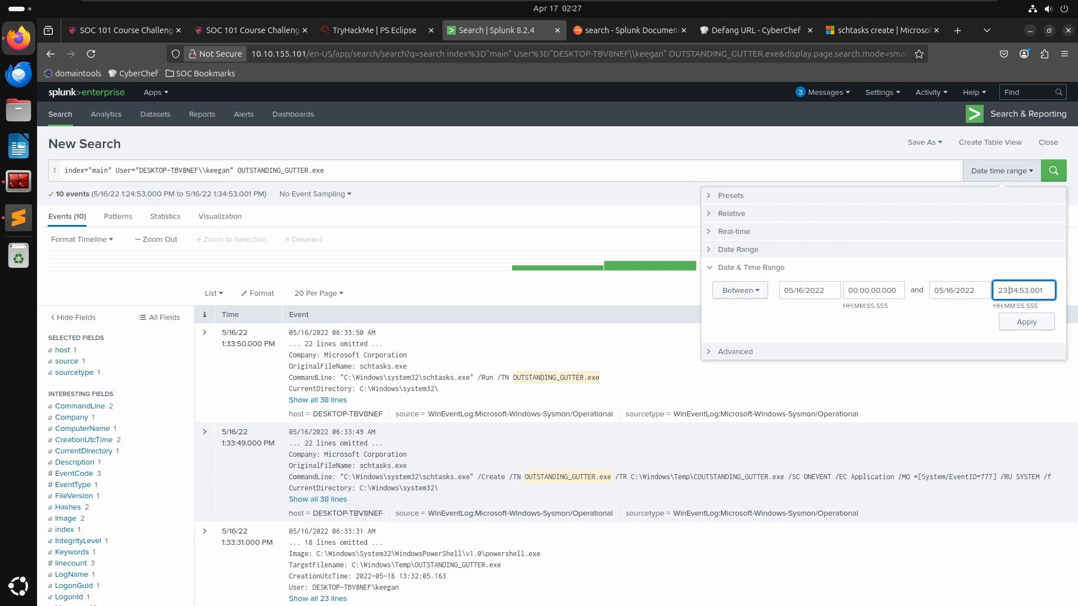
key("Delete")
key("Delete")
key("Delete")
type("59:")
key("Delete")
key("Delete")
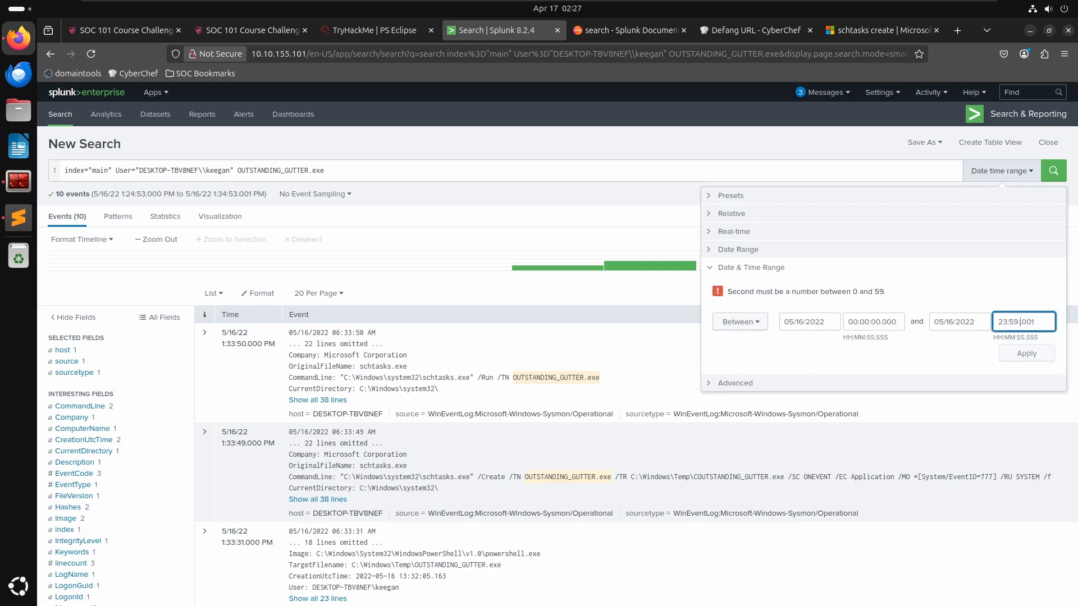
type("59")
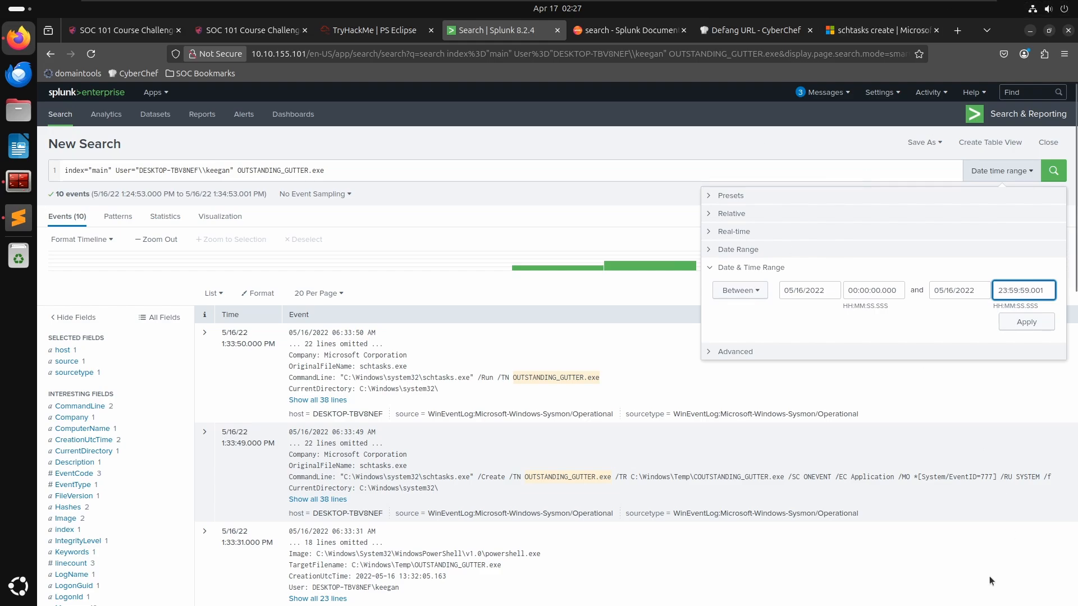
left_click(1022, 324)
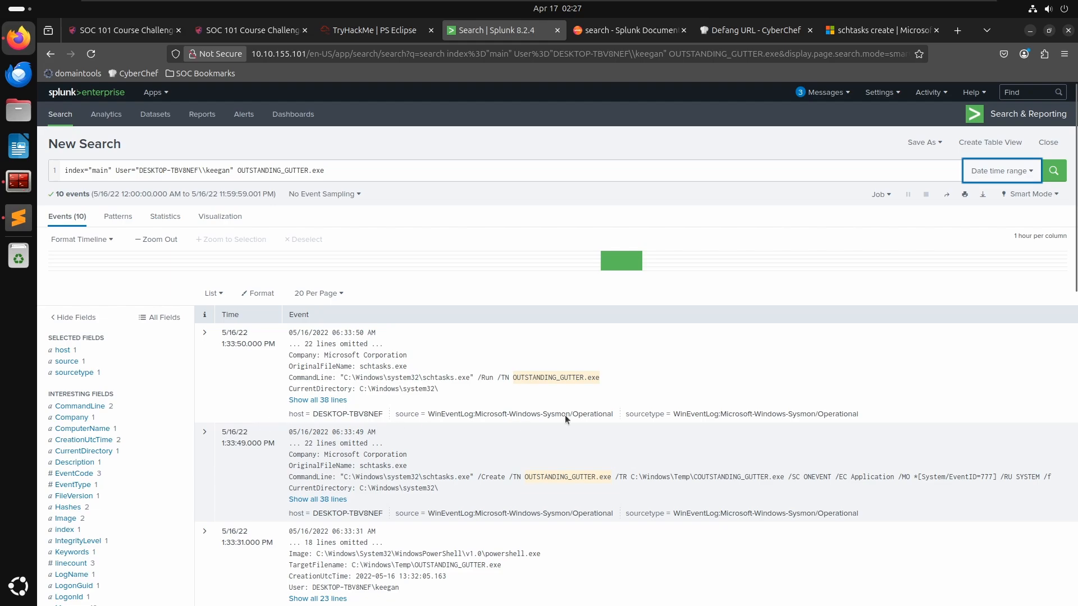
- Read the room question about the remote server the suspicious binary connected to, then return to the search
left_click(474, 171)
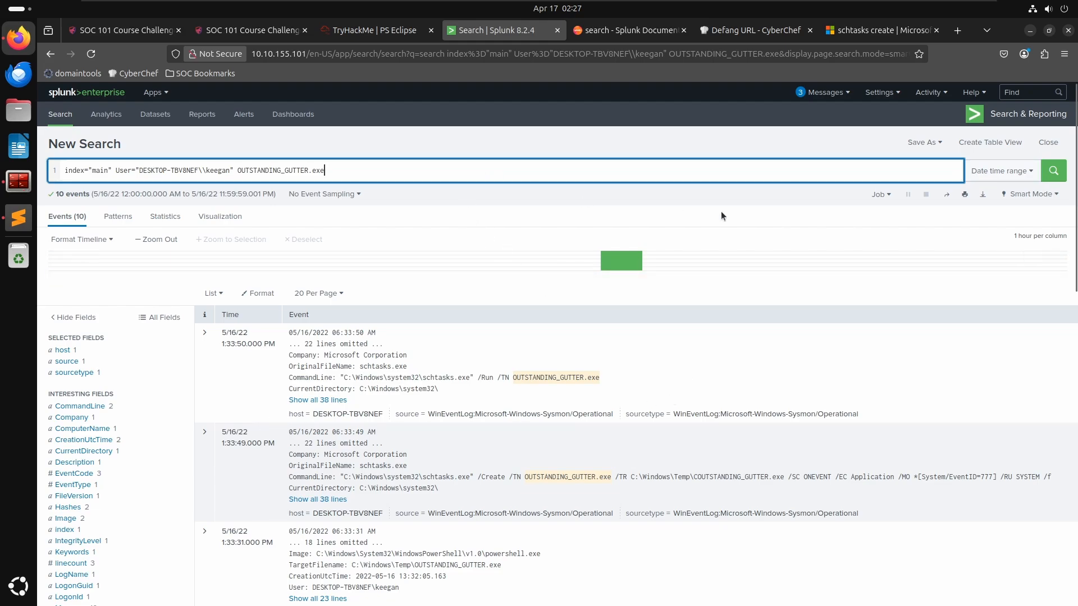
scroll(701, 252, "down", 3)
left_click(386, 50)
left_click(407, 32)
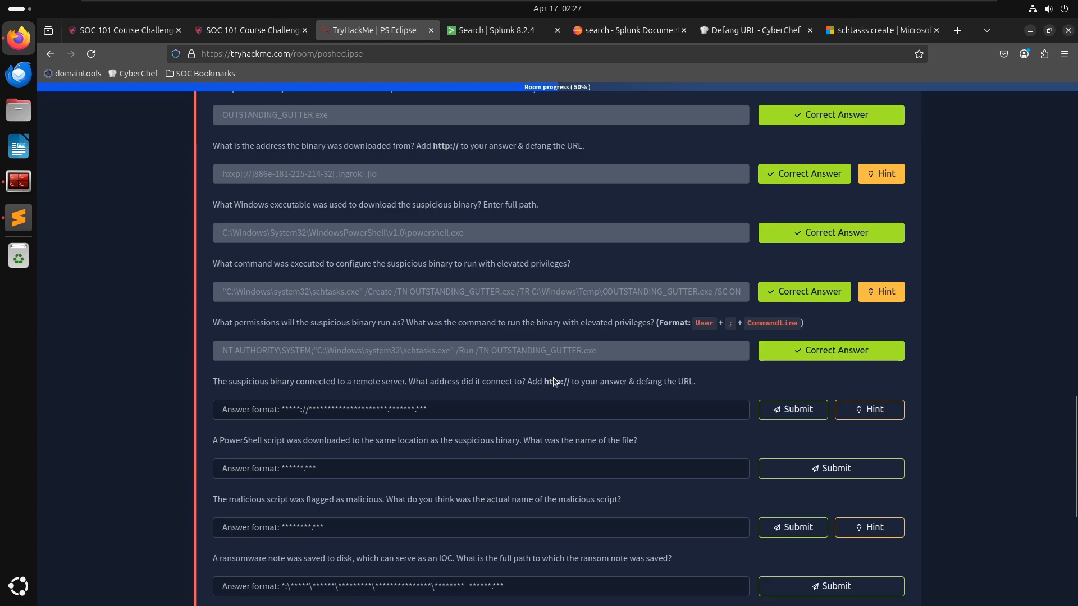
left_click_drag(264, 382, 360, 382)
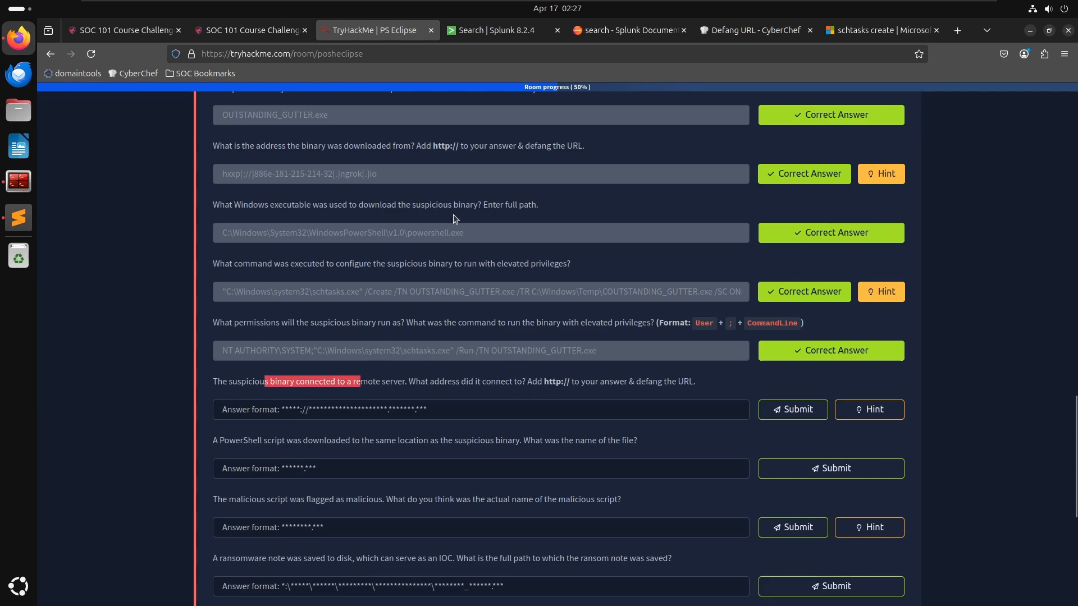
left_click(476, 34)
- Scroll through the events and copy the path C:\Windows\Temp\OUTSTANDING_GUTTER.exe from a TargetFilename field
scroll(443, 416, "down", 5)
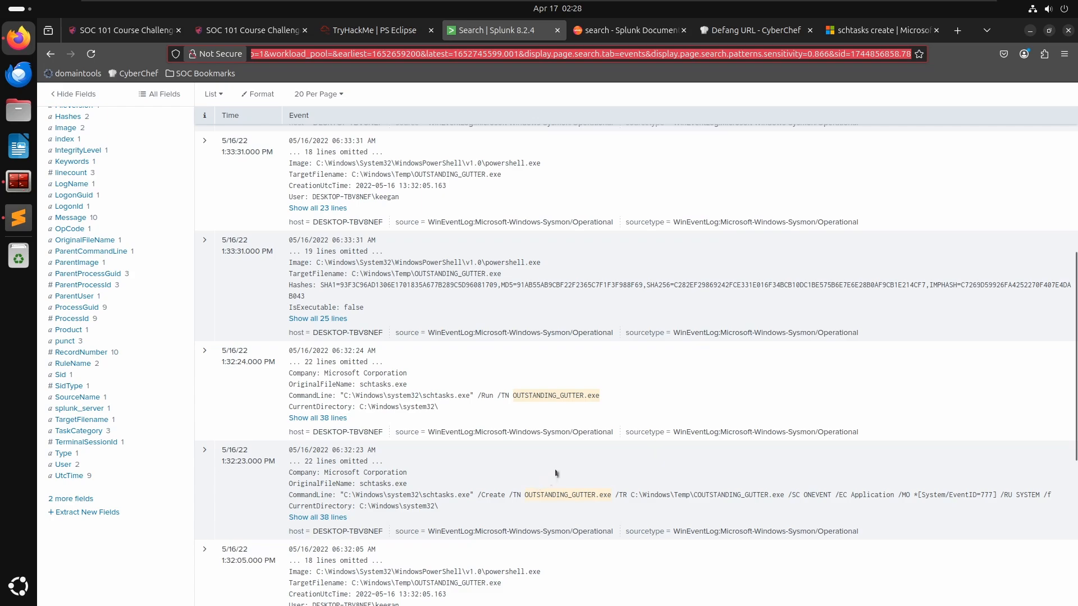
scroll(556, 473, "down", 5)
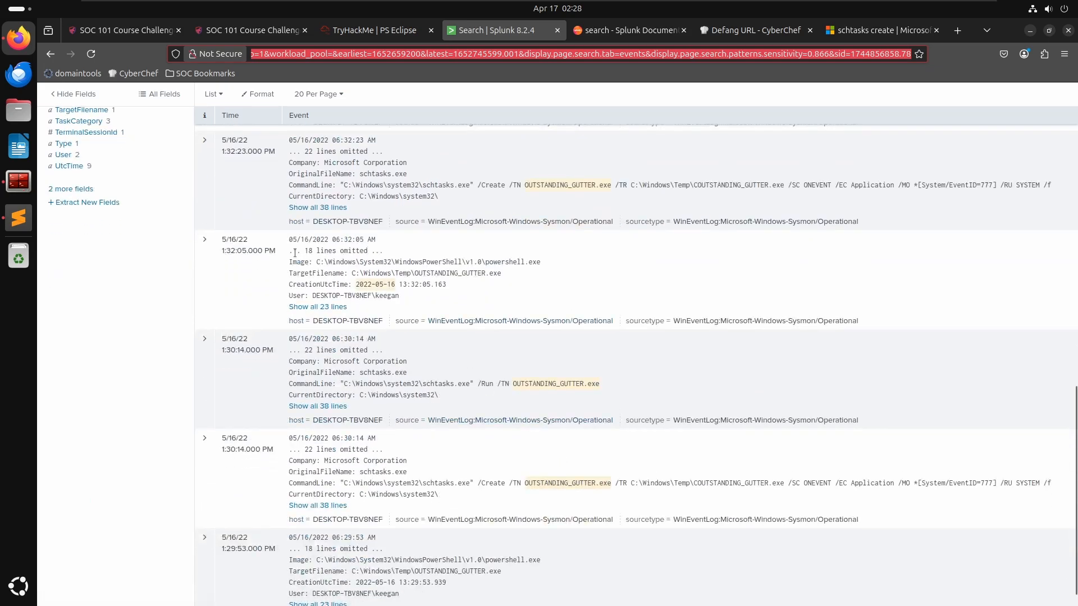
scroll(430, 274, "up", 6)
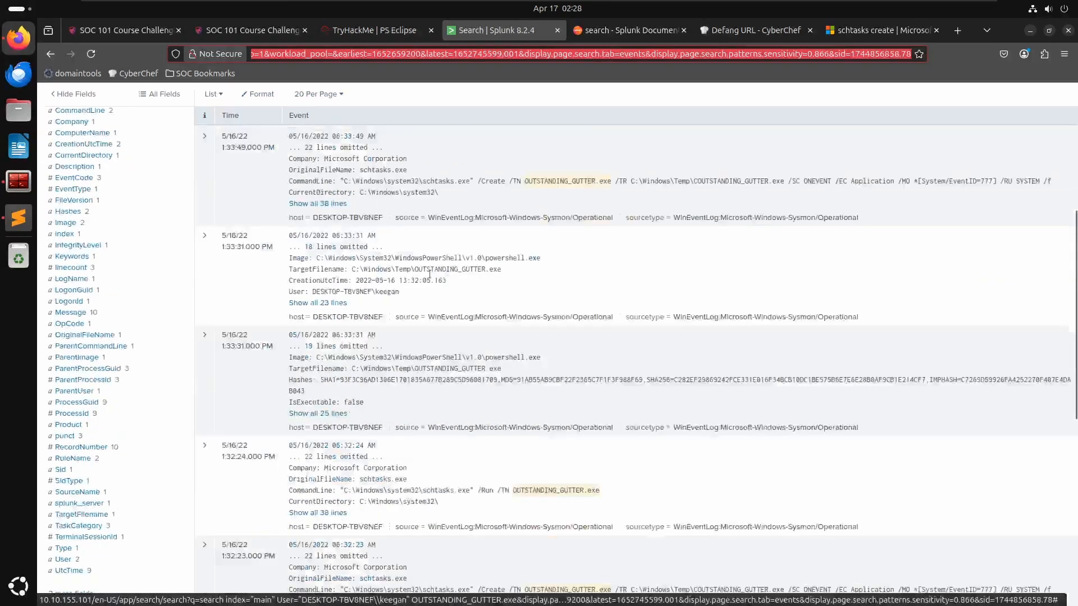
scroll(429, 273, "down", 3)
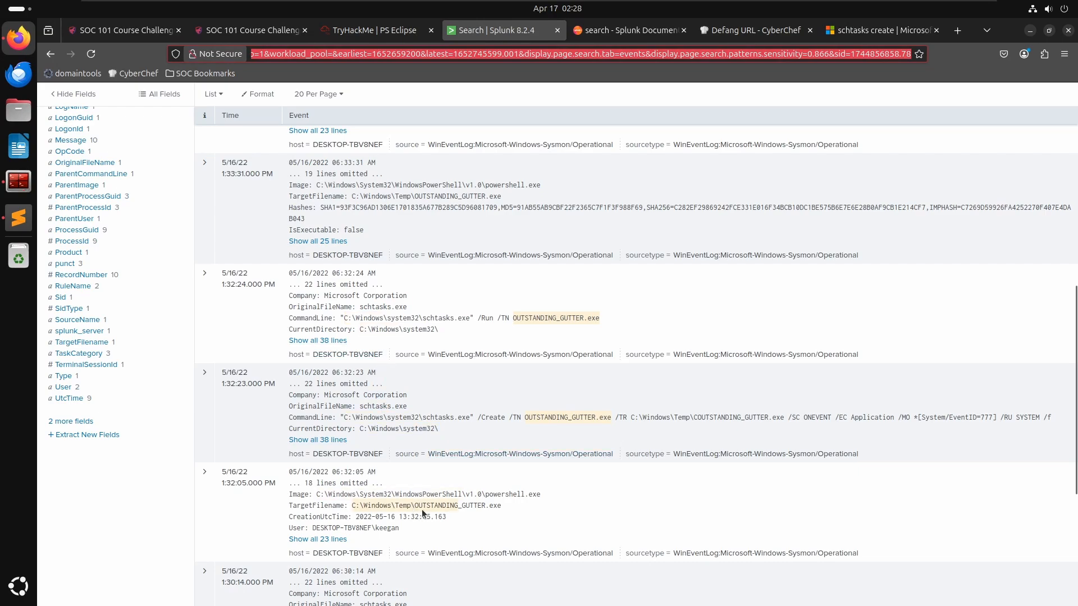
left_click_drag(501, 505, 353, 505)
key("ctrl+c")
scroll(353, 505, "up", 8)
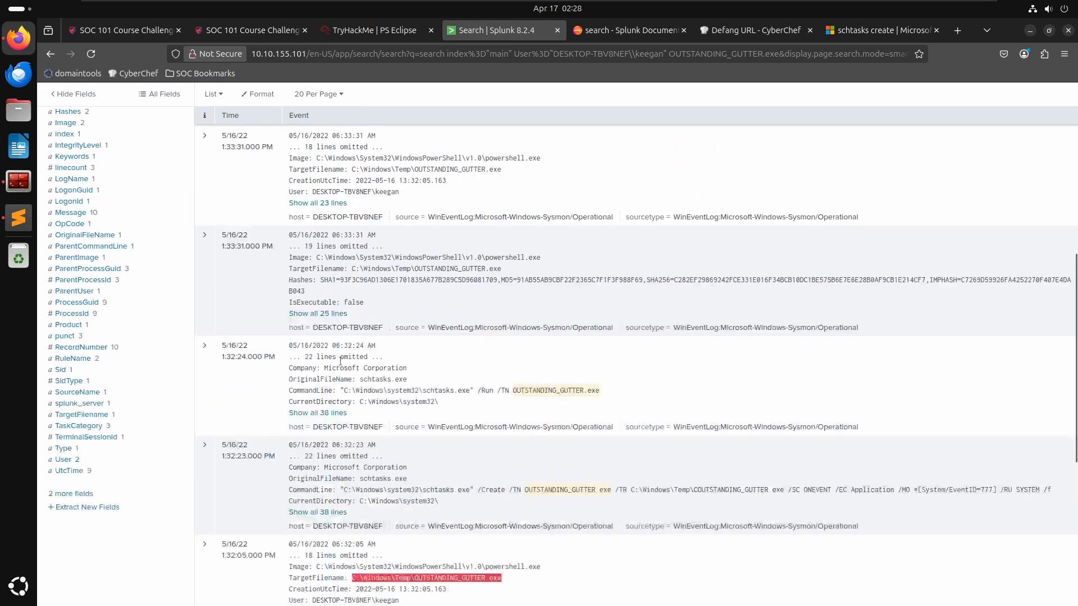
- Try filtering the search by imagepath="C:\Windows\Temp\OUTSTANDING_GUTTER.exe" and run it
left_click_drag(332, 169, 236, 173)
type("imagep")
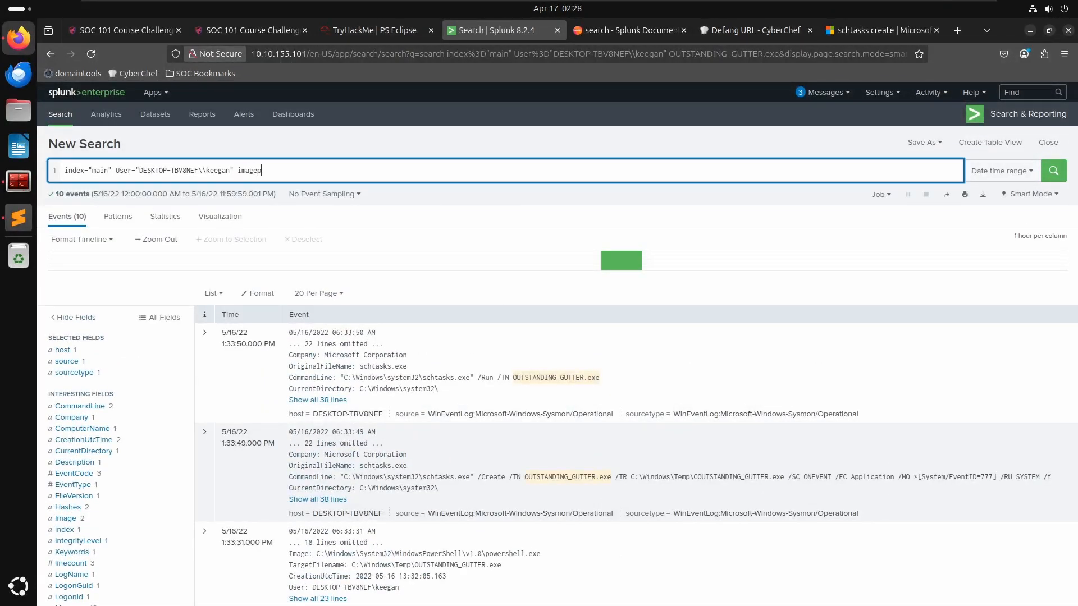
type("ath")
key("BackSpace")
key("BackSpace")
key("BackSpace")
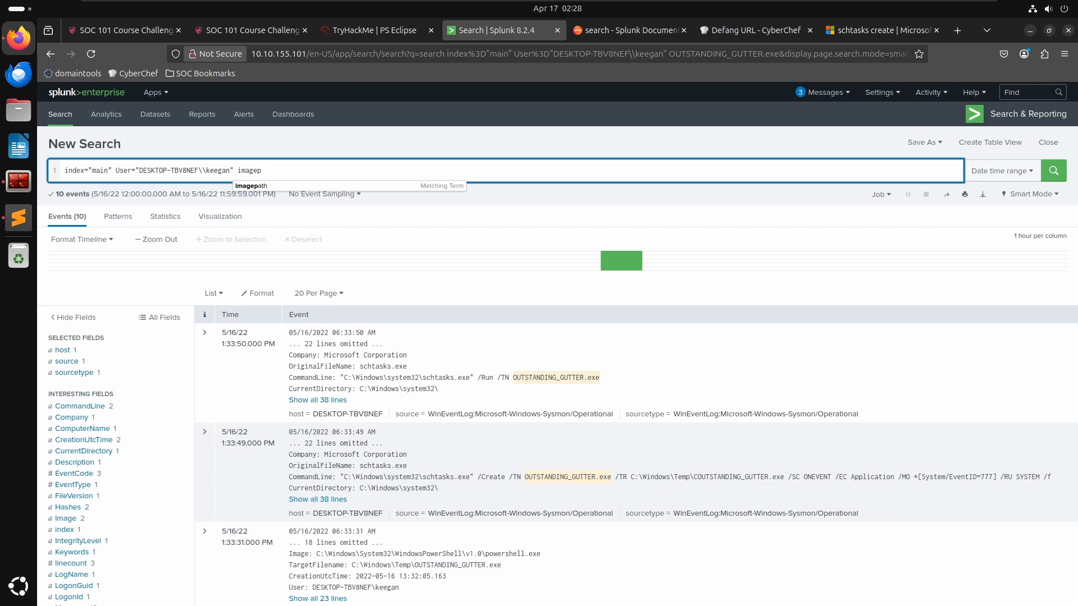
type("ath =\"")
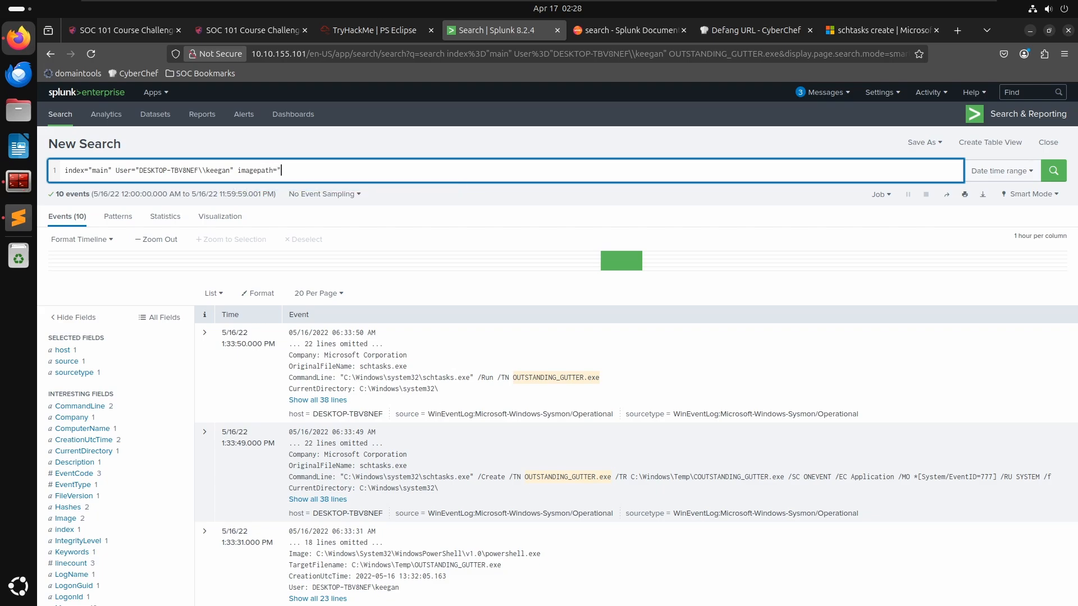
key("ctrl+v")
type("\"")
key("Return")
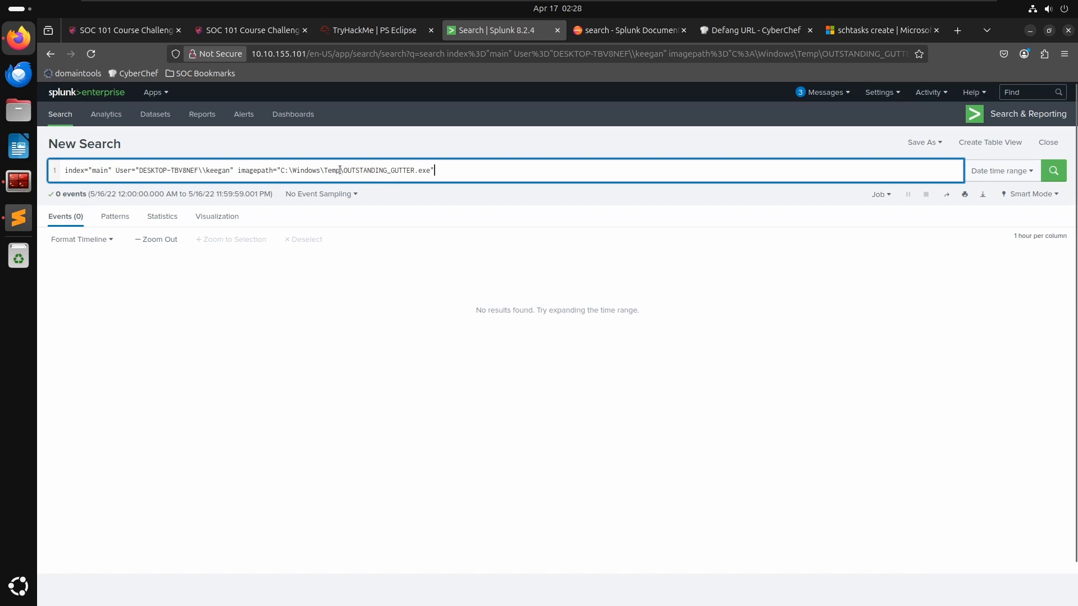
- Change the imagepath filter to the wildcard value "*OUTSTANDING_GUTTER*" and rerun the search
left_click_drag(347, 170, 285, 170)
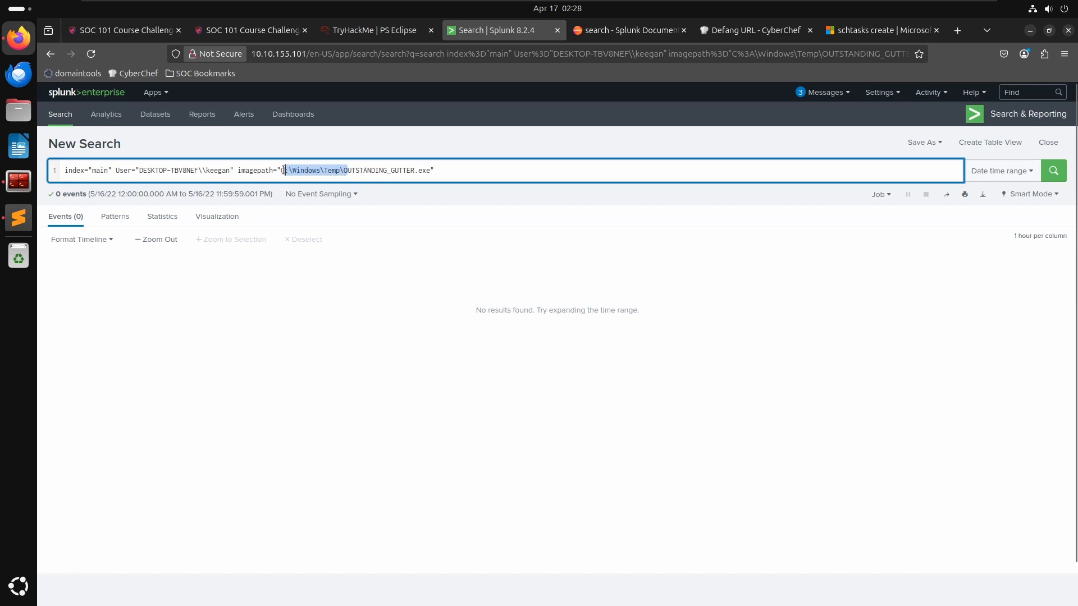
key("Right")
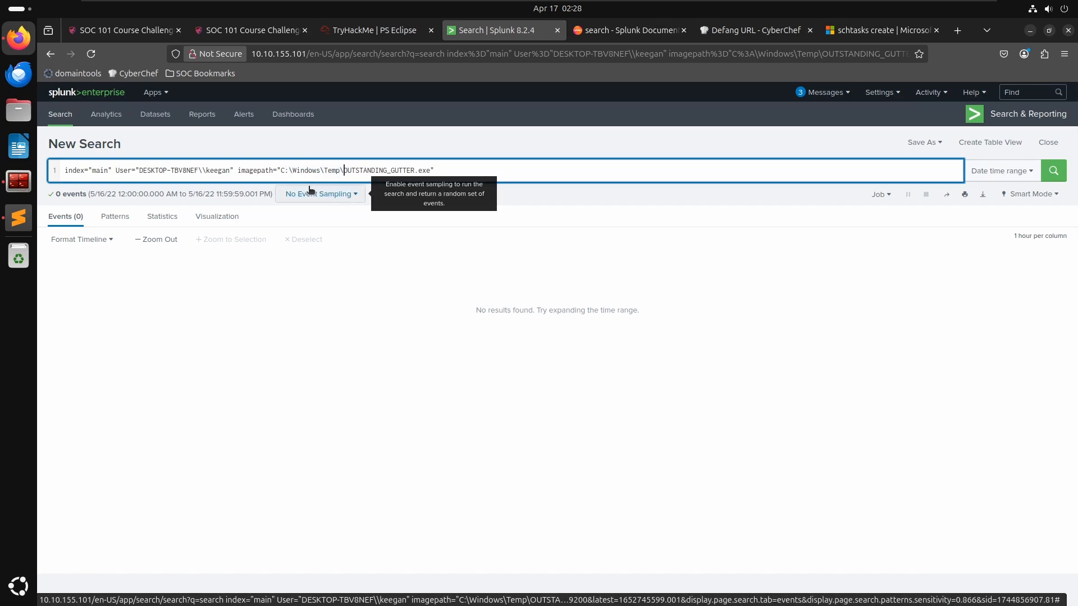
key("BackSpace")
key("BackSpace")
key("BackSpace")
key("BackSpace")
key("BackSpace")
key("BackSpace")
key("BackSpace")
key("BackSpace")
key("BackSpace")
key("BackSpace")
key("BackSpace")
key("BackSpace")
key("BackSpace")
key("BackSpace")
key("BackSpace")
key("BackSpace")
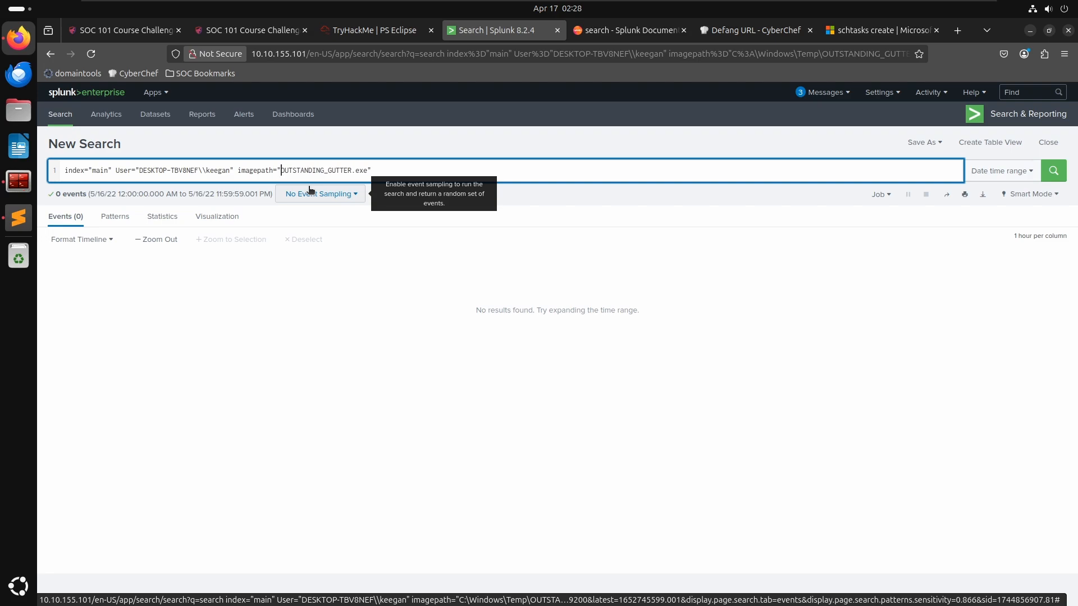
type("*")
key("Return")
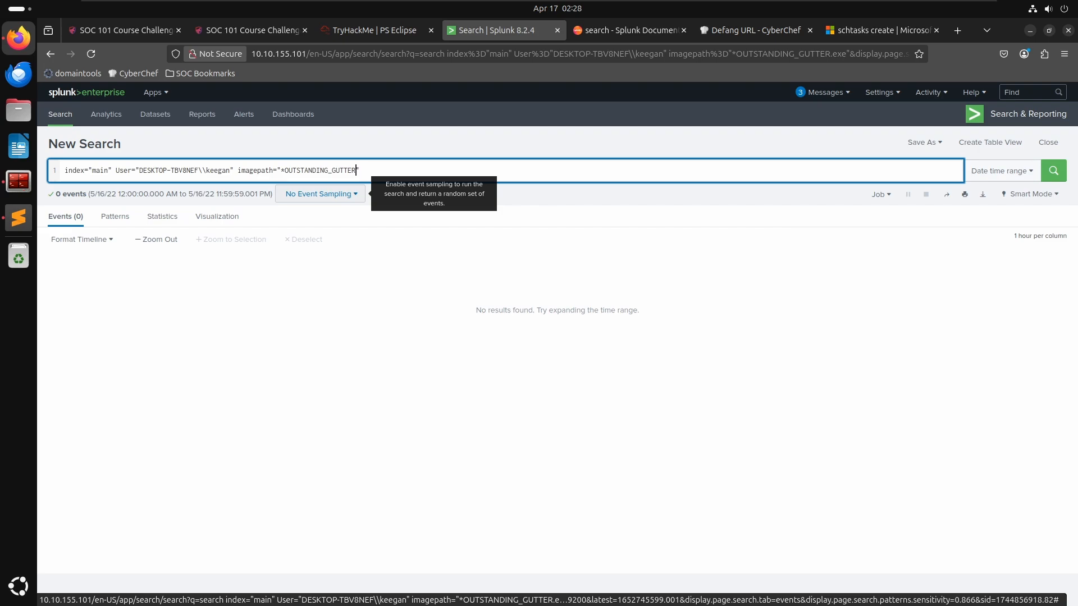
type("*")
key("Return")
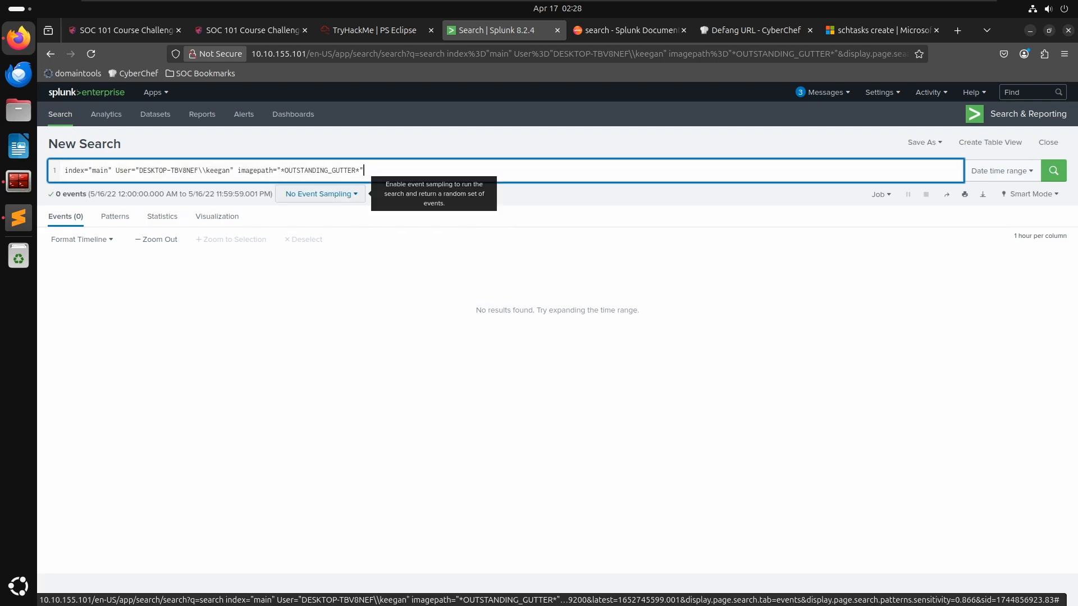
- Remove the imagepath filter and search for the full path C:\Windows\Temp\OUTSTANDING_GUTTER.exe instead
key("ctrl+shift+Left")
key("ctrl+shift+Left")
key("ctrl+shift+Left")
key("ctrl+shift+Left")
key("BackSpace")
key("Return")
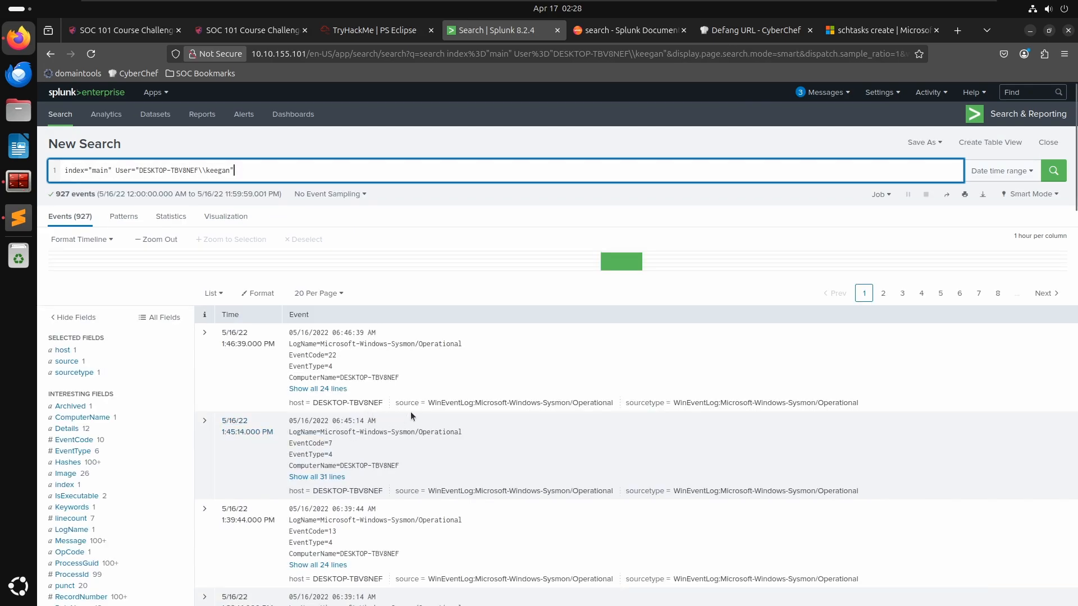
left_click(418, 409)
scroll(416, 406, "down", 5)
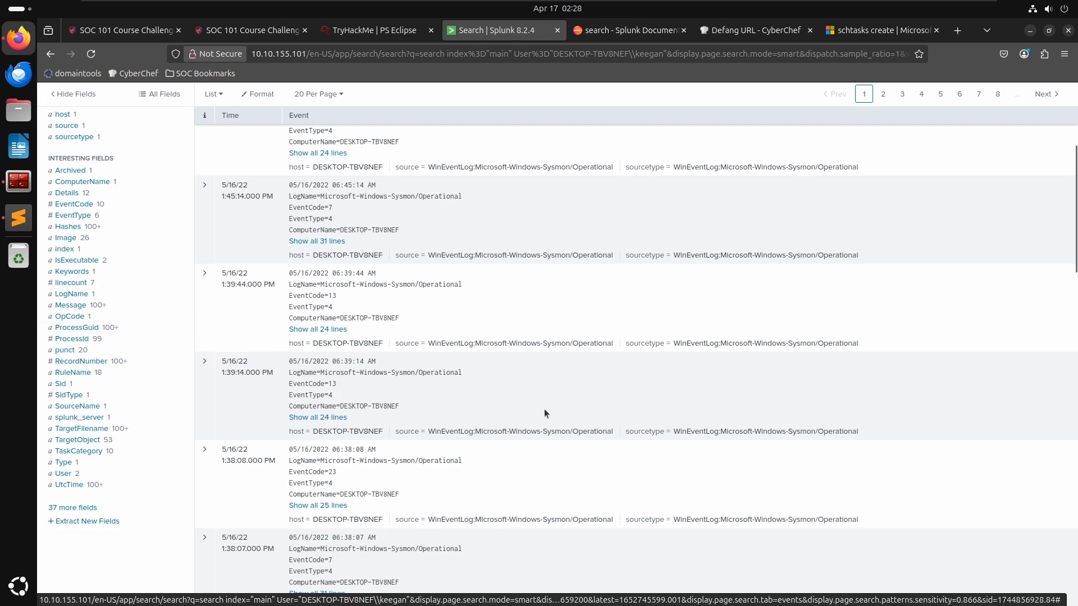
scroll(550, 413, "up", 5)
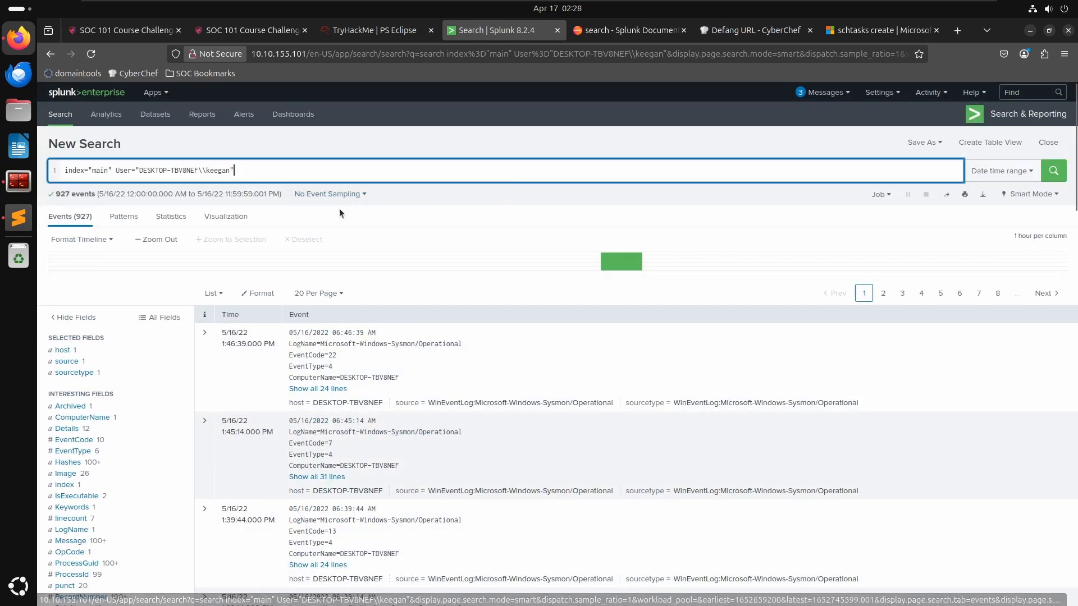
key("ctrl+v")
key("Return")
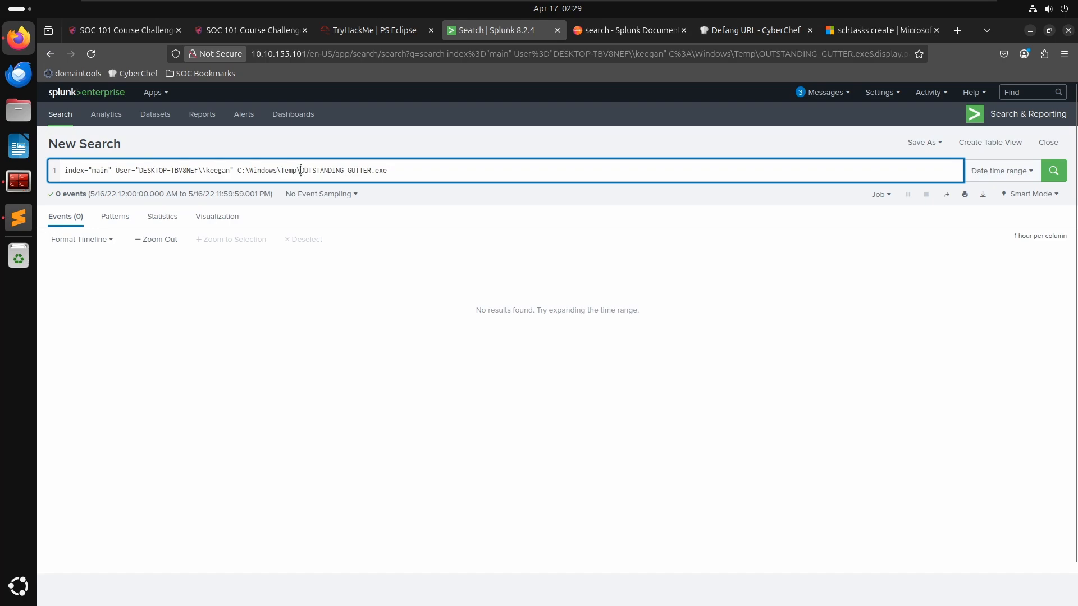
- Trim the search term back to OUTSTANDING_GUTTER.exe, rerun it, and recheck the room question
left_click_drag(301, 170, 238, 169)
key("BackSpace")
key("Return")
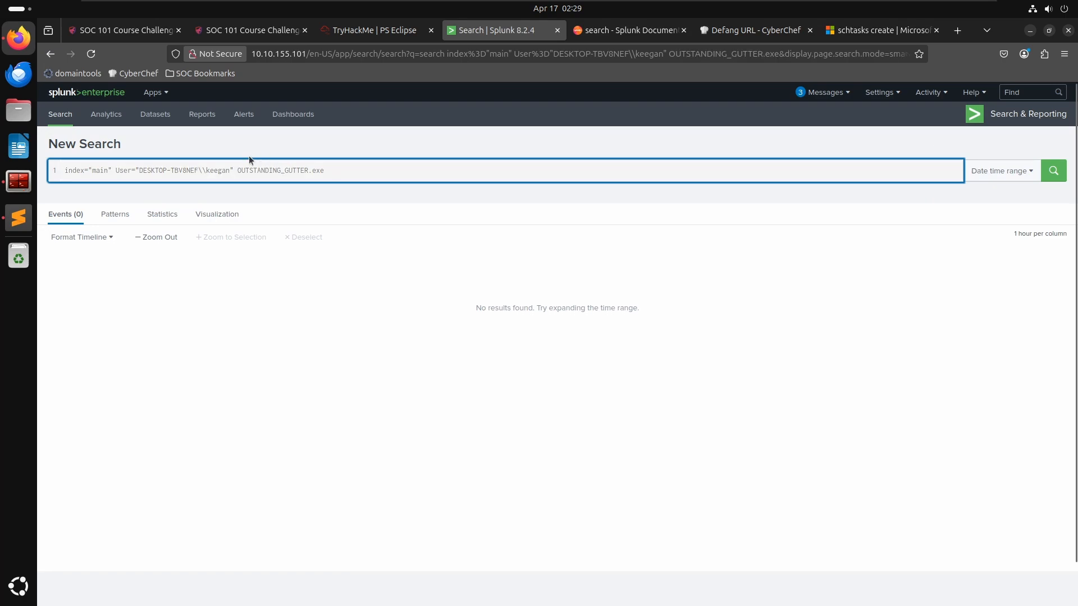
left_click(370, 30)
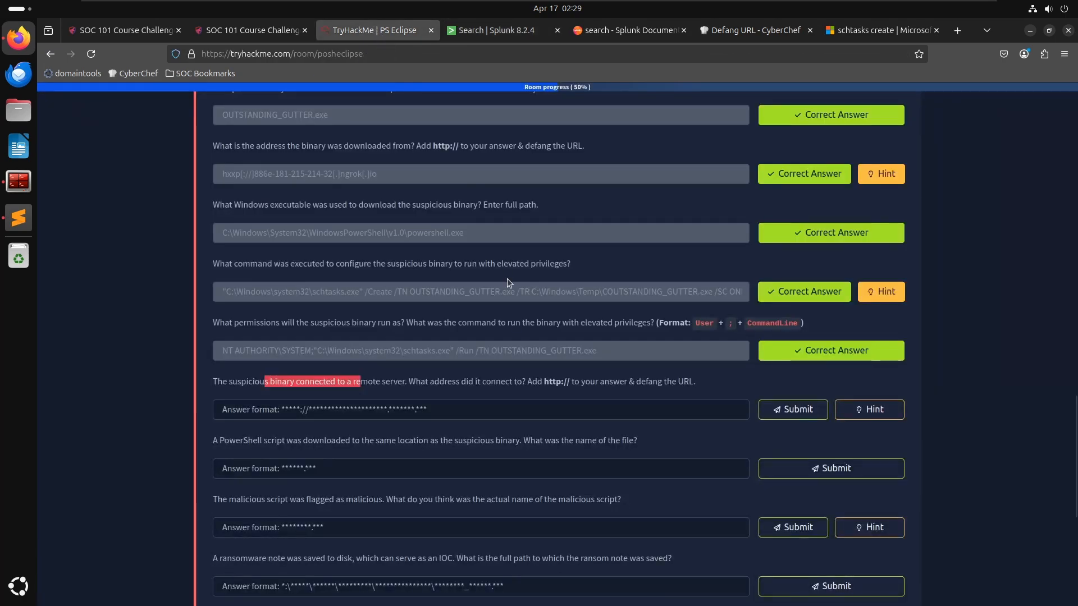
key("ctrl+Tab")
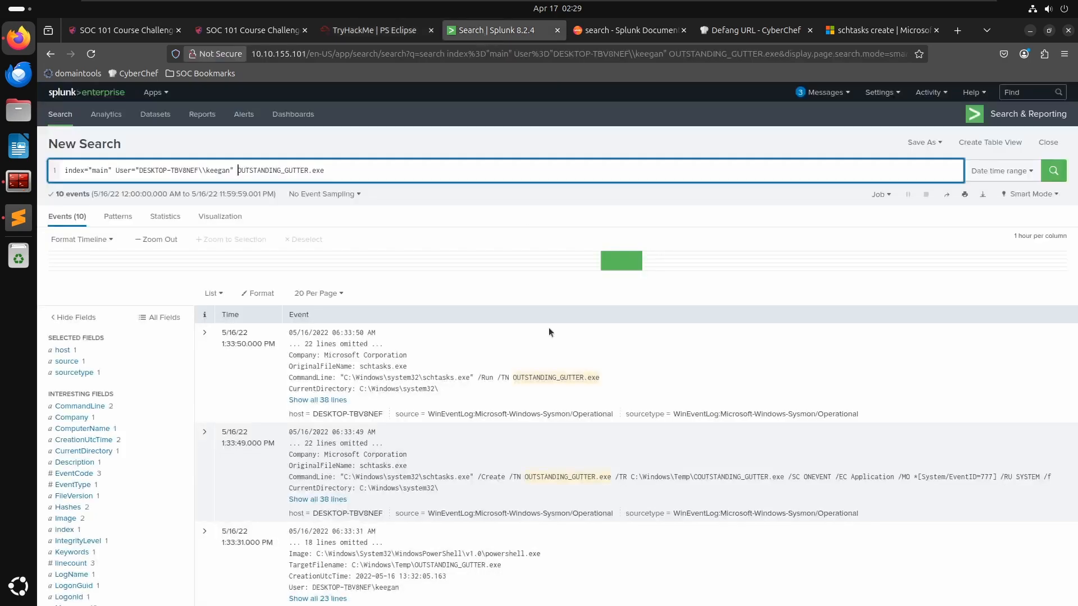
- Scroll through the OUTSTANDING_GUTTER.exe events for keegan to examine the schtasks and PowerShell entries
scroll(558, 423, "down", 1)
scroll(558, 428, "down", 2)
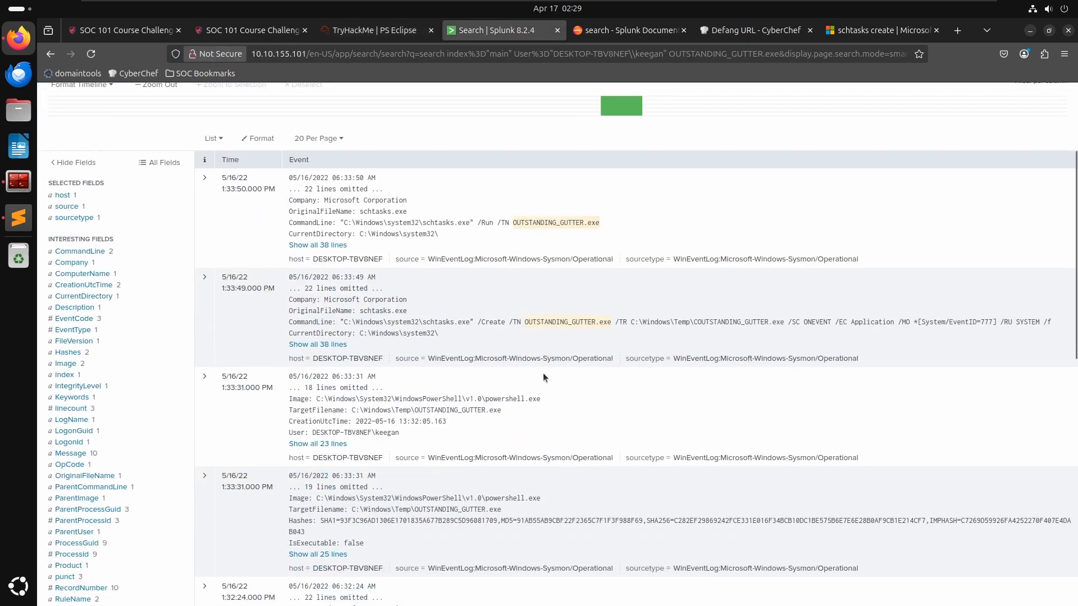
scroll(659, 405, "down", 4)
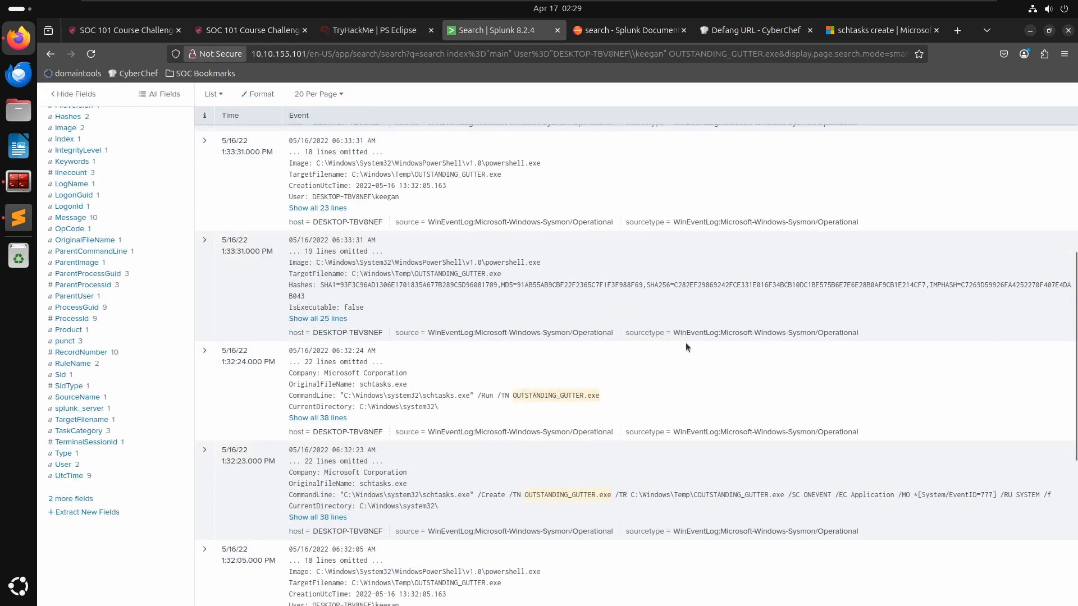
scroll(685, 341, "down", 3)
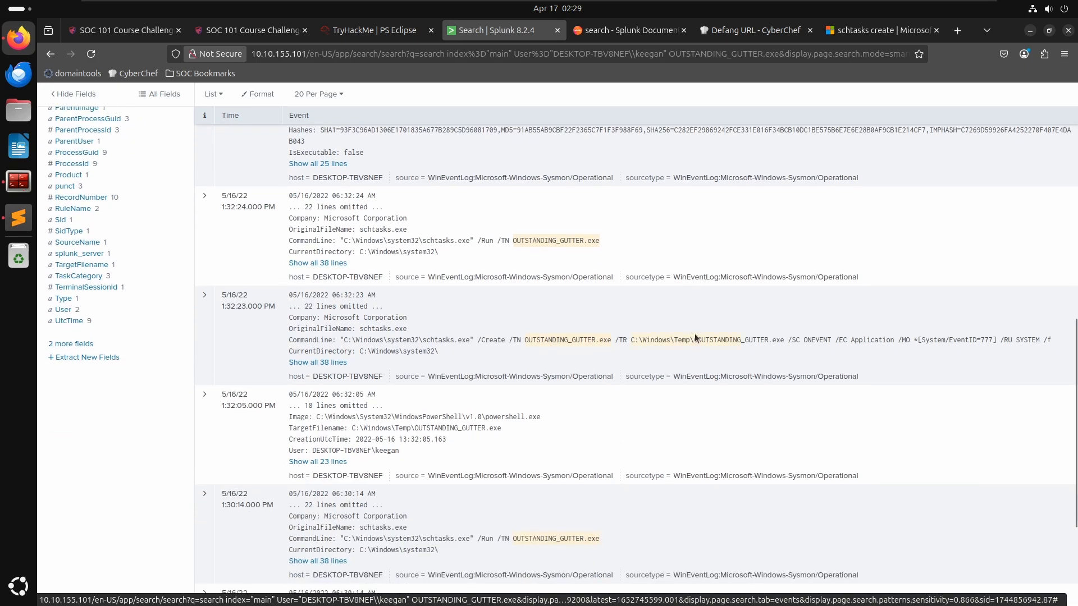
scroll(695, 335, "down", 3)
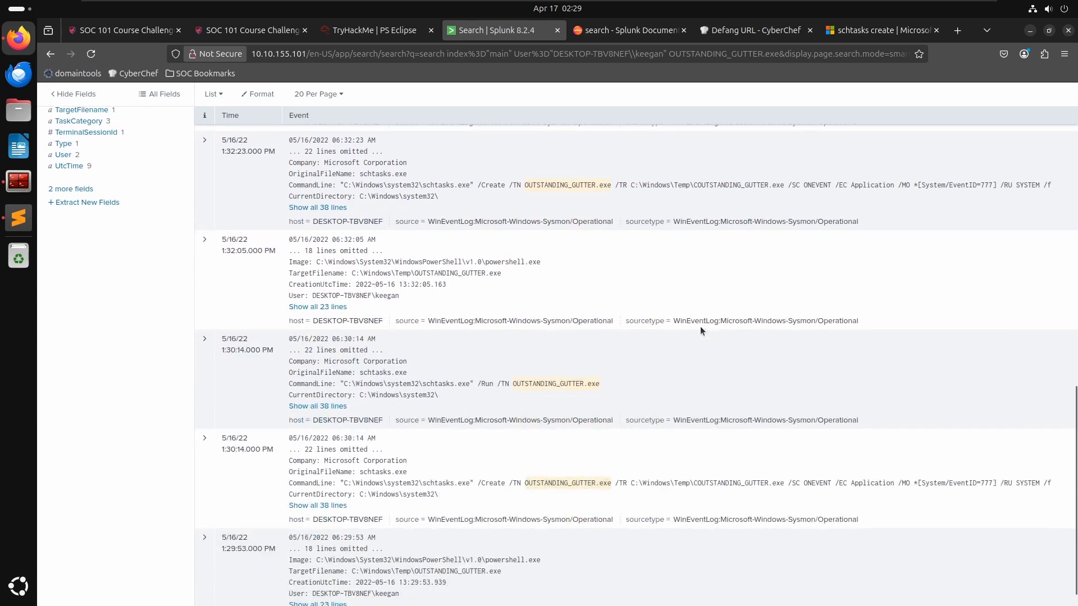
scroll(700, 331, "down", 1)
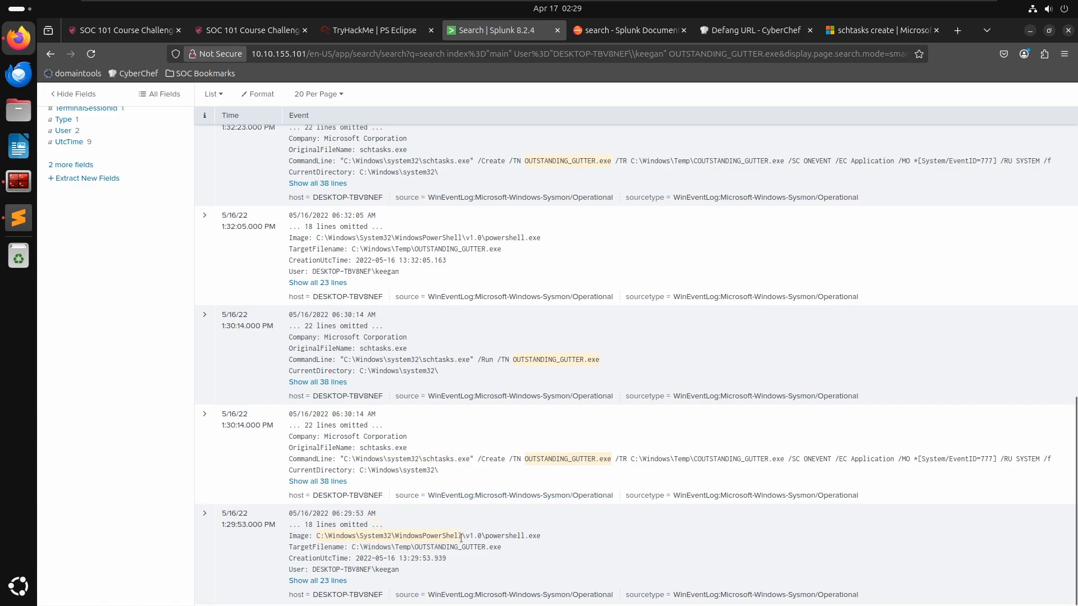
scroll(577, 457, "up", 15)
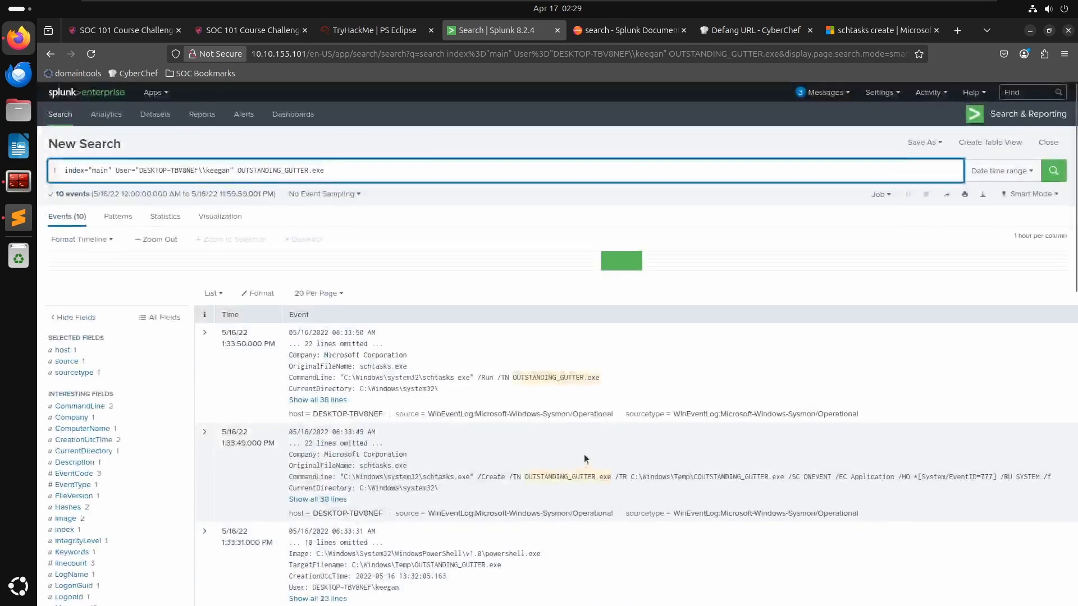
- Set the search time range between 05/16/2022 00:00:00.000 and 05/17/2022 00:00:00.000 and apply it
left_click(1002, 171)
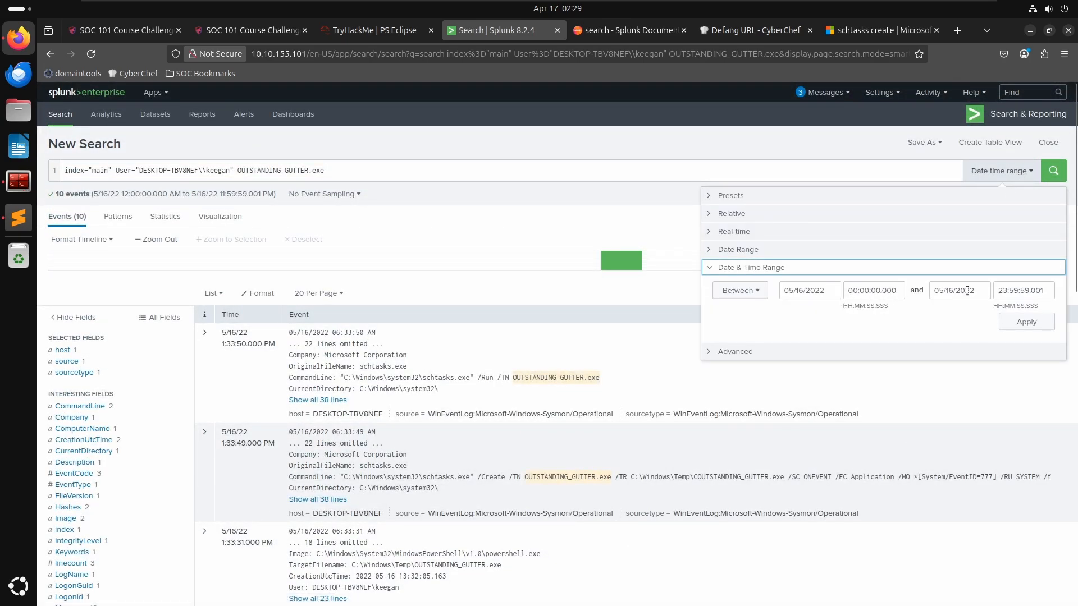
double_click(1027, 292)
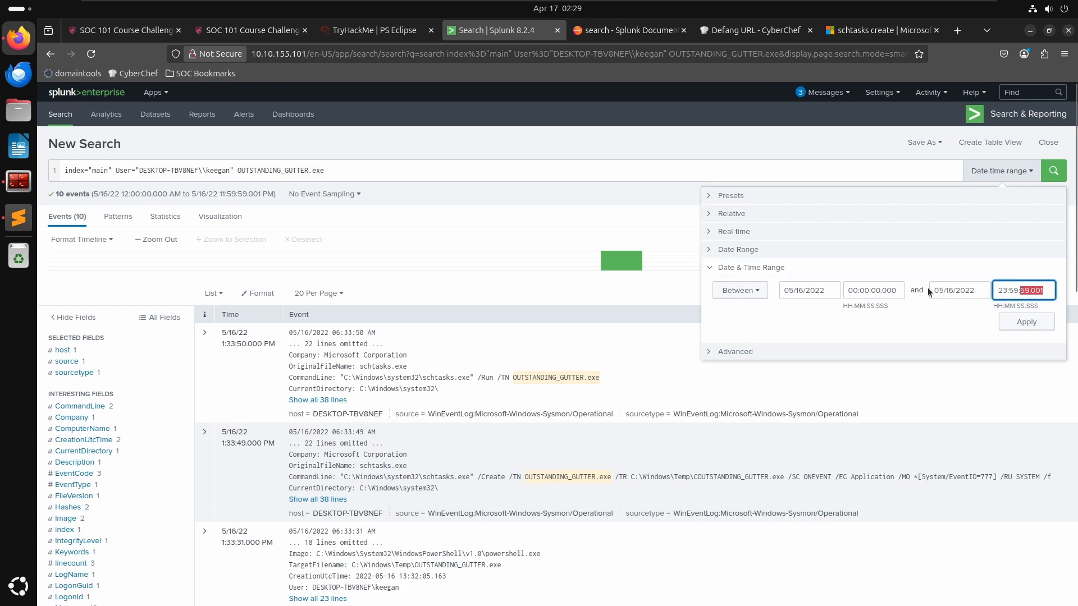
key("BackSpace")
key("BackSpace")
key("BackSpace")
key("BackSpace")
key("BackSpace")
key("BackSpace")
key("BackSpace")
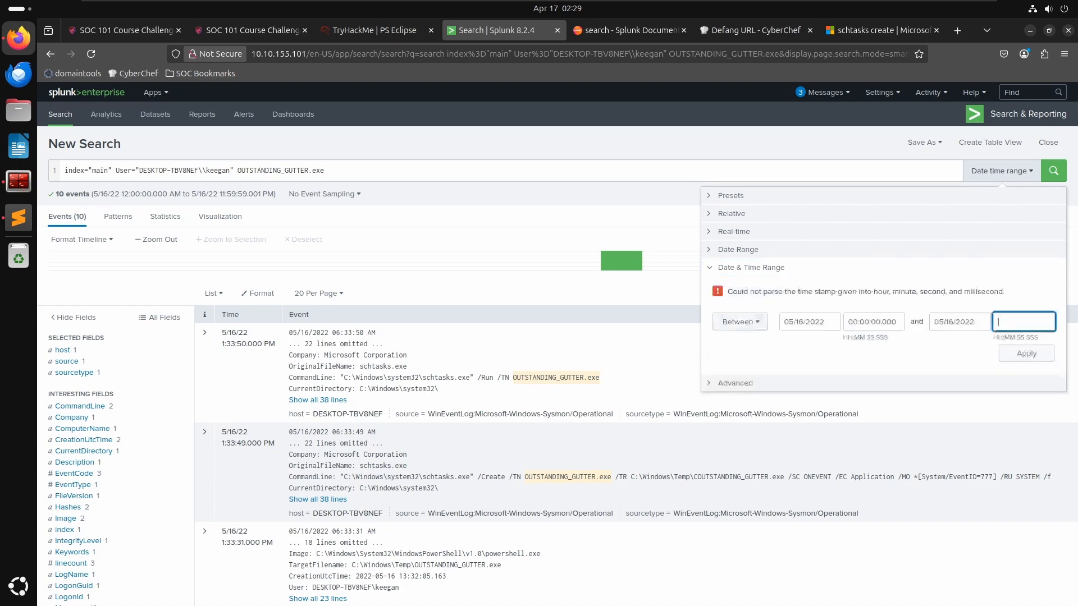
type("00:00:00:000")
left_click(958, 290)
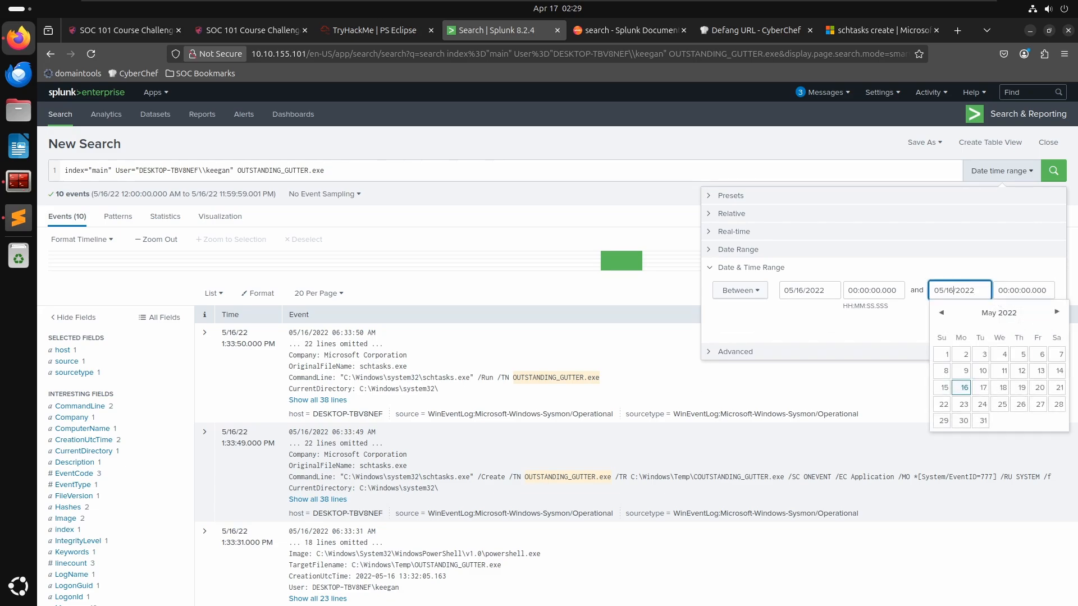
left_click(983, 387)
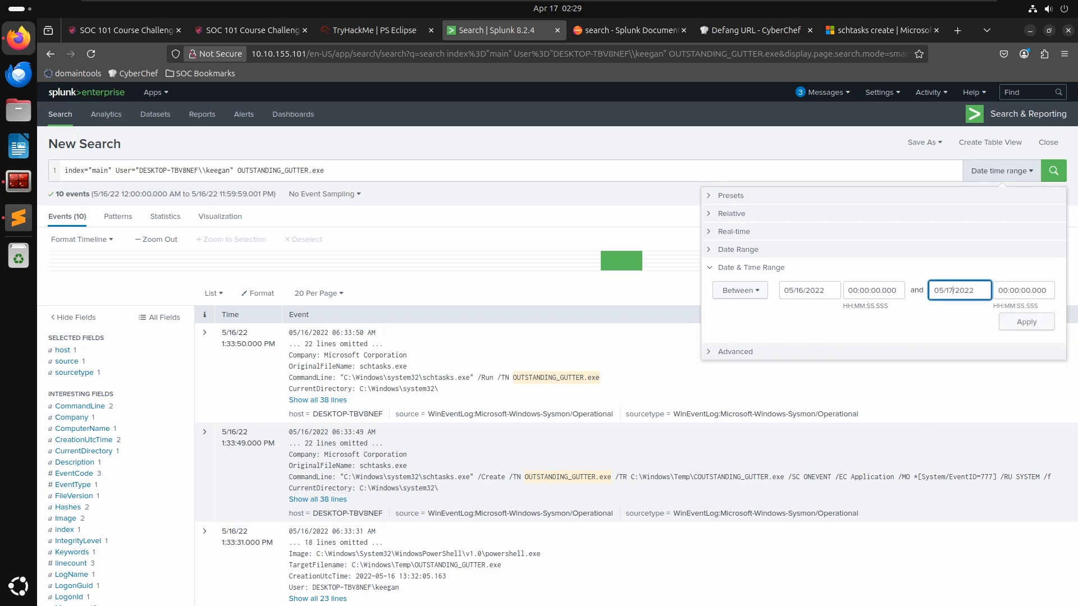
left_click(1014, 323)
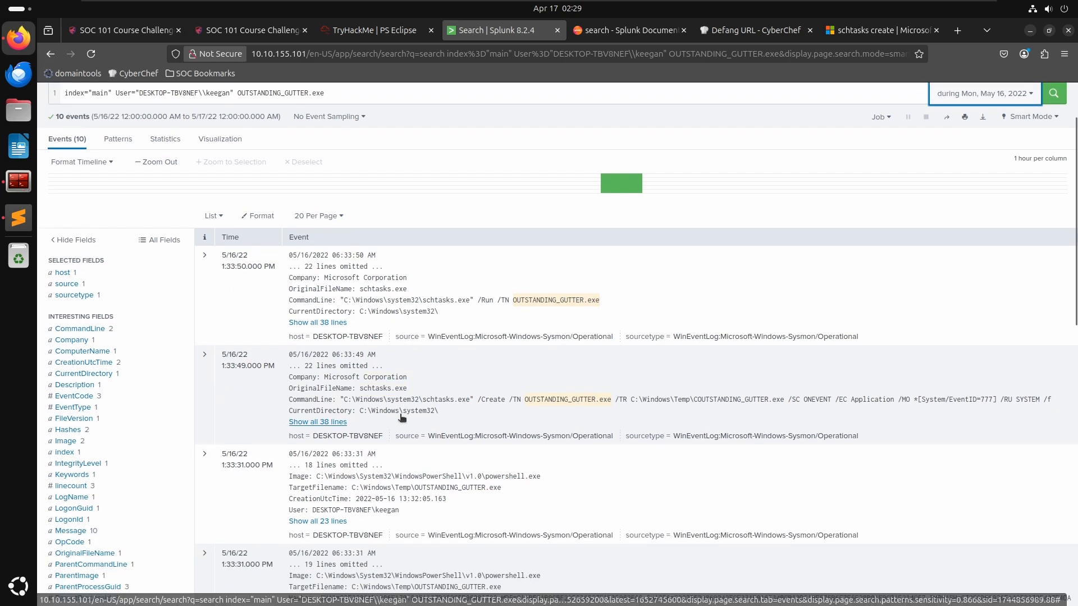
scroll(427, 372, "down", 3)
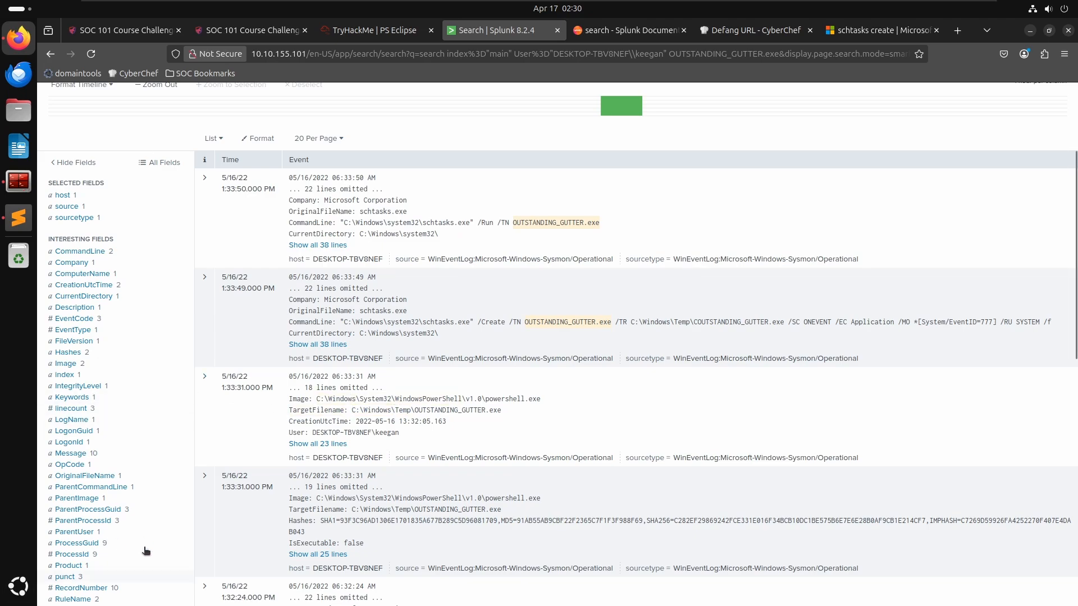
left_click(83, 543)
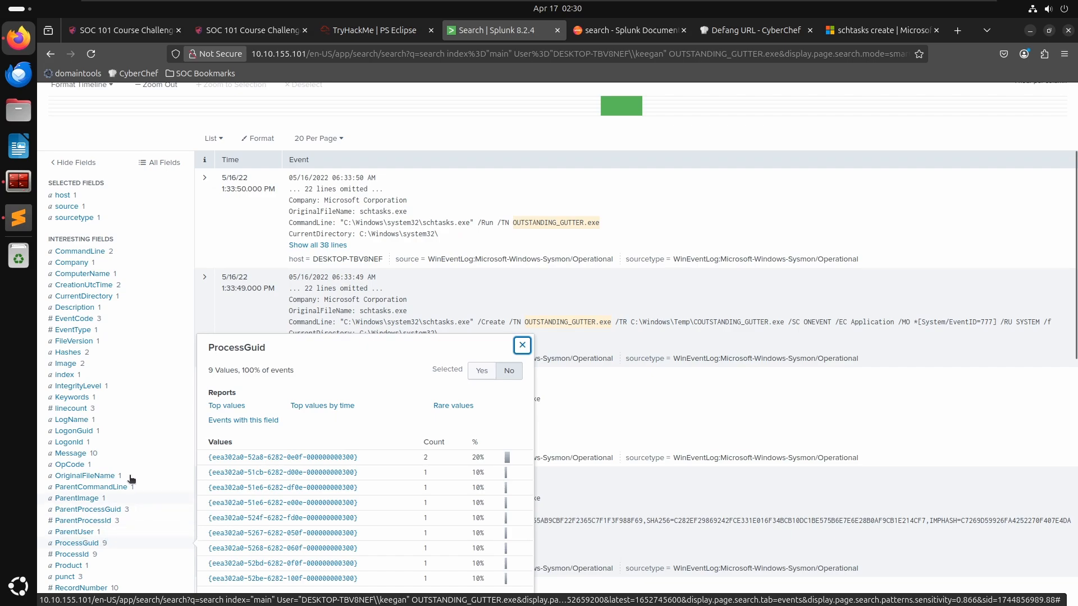
scroll(413, 427, "down", 3)
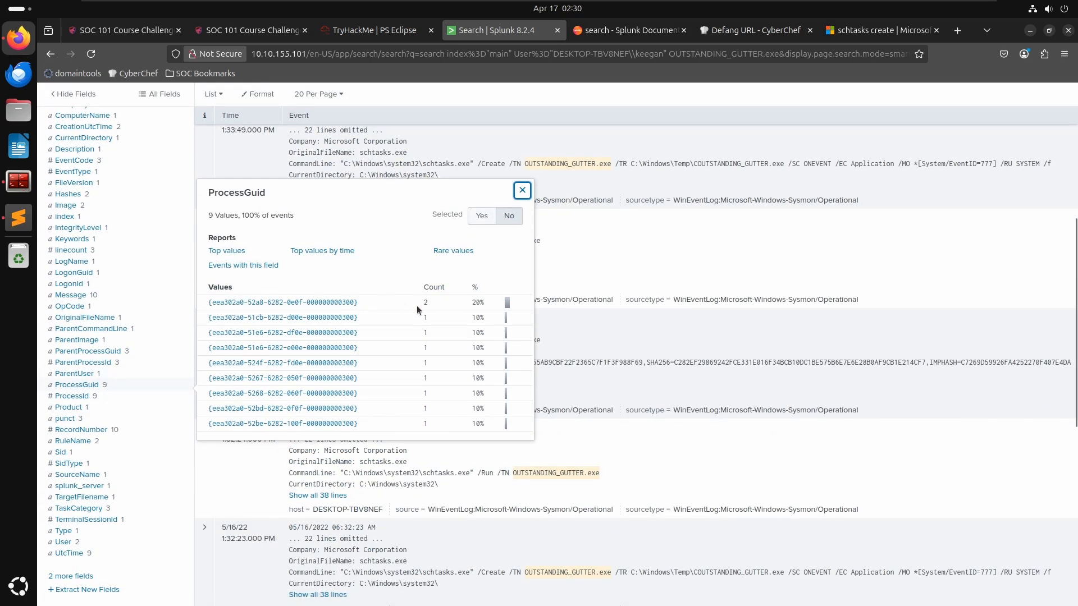
left_click(326, 303)
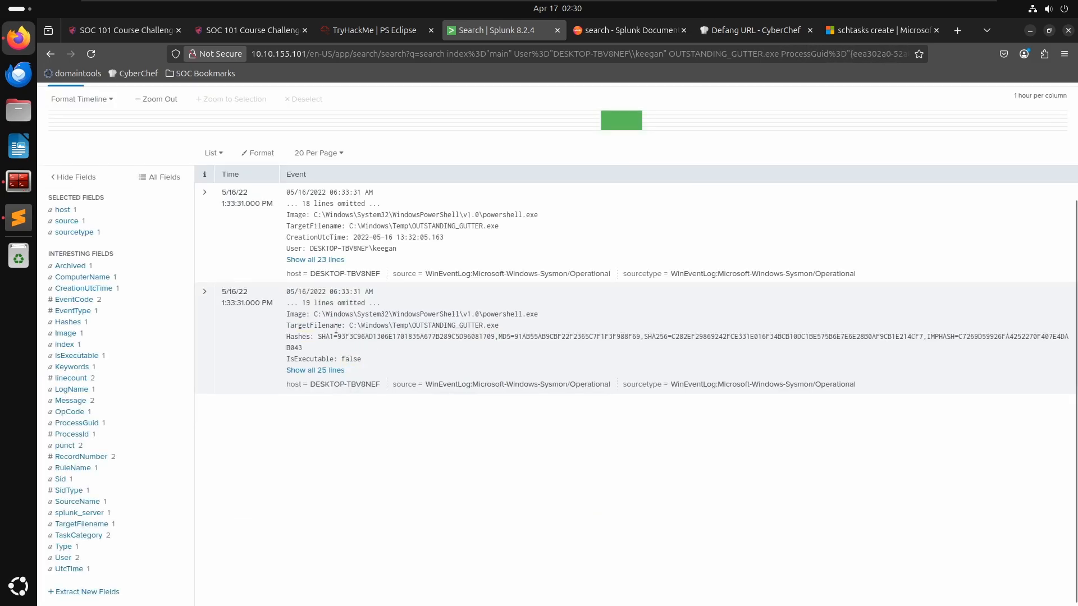
scroll(117, 362, "up", 3)
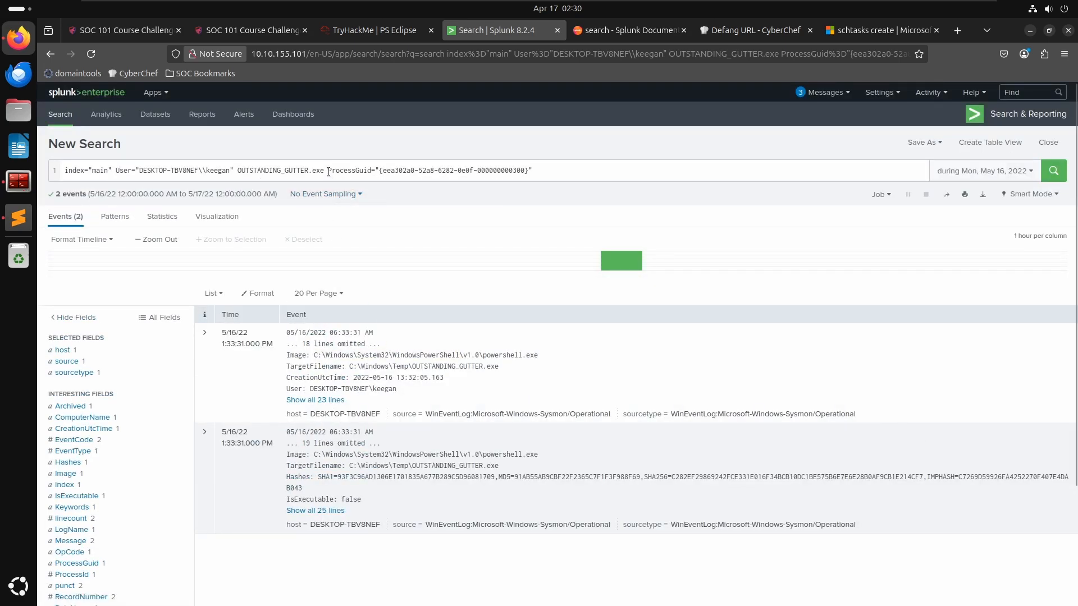
left_click_drag(329, 173, 302, 170)
left_click_drag(533, 171, 239, 171)
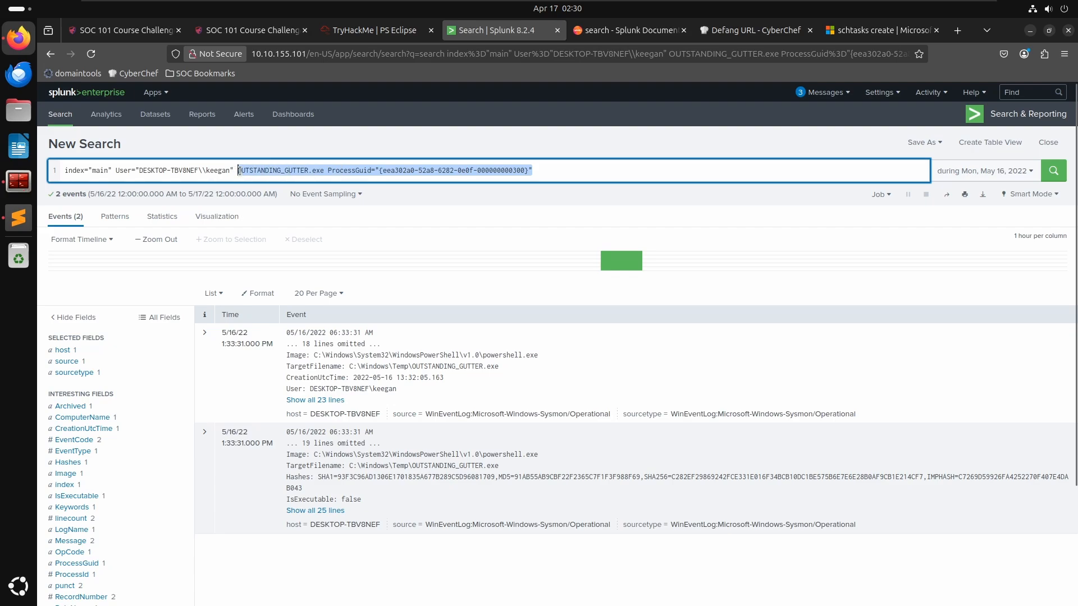
key("BackSpace")
key("BackSpace")
key("BackSpace")
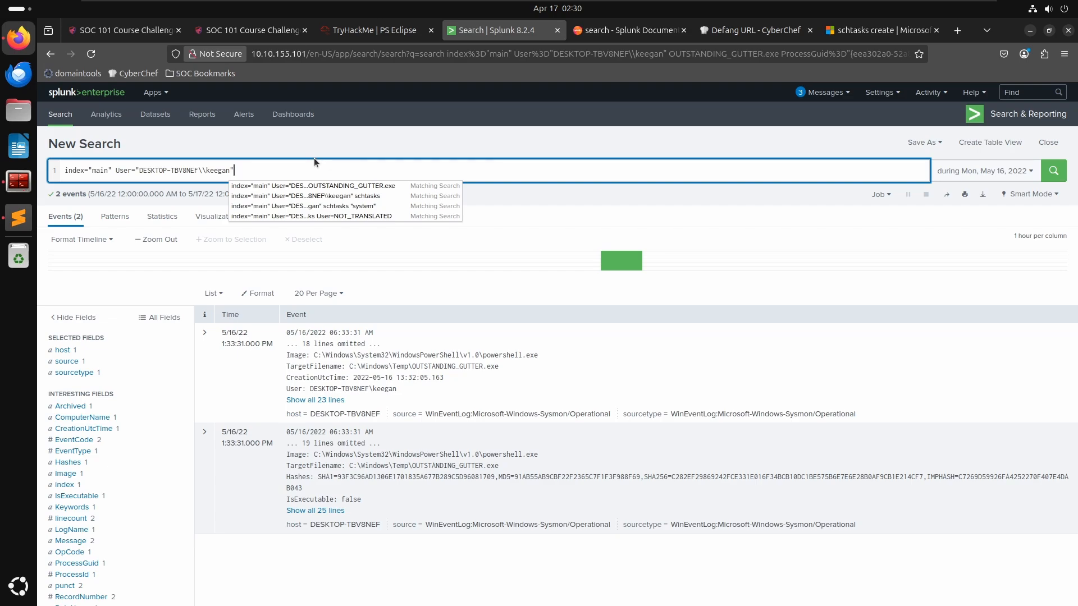
key("ctrl+z")
- Remove the ProcessGuid and User filters so the search reads index="main" OUTSTANDING_GUTTER.exe, and run it
key("Left")
key("Left")
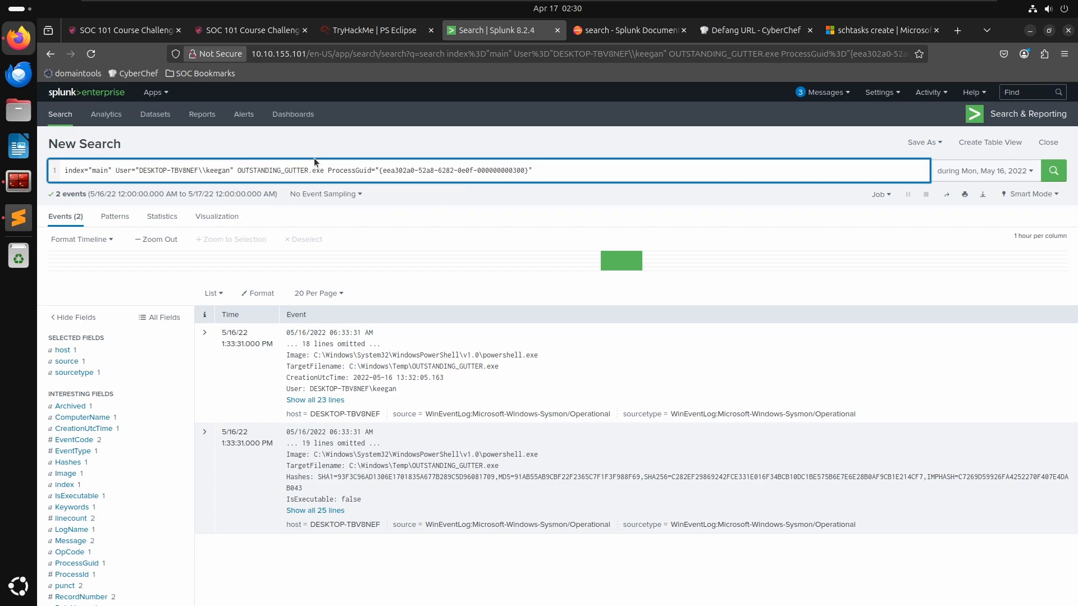
key("BackSpace")
key("BackSpace")
key("BackSpace")
key("BackSpace")
key("BackSpace")
key("BackSpace")
key("BackSpace")
key("BackSpace")
key("BackSpace")
key("BackSpace")
key("BackSpace")
key("BackSpace")
key("BackSpace")
key("BackSpace")
key("BackSpace")
key("BackSpace")
key("BackSpace")
key("BackSpace")
key("BackSpace")
key("BackSpace")
key("BackSpace")
key("BackSpace")
key("BackSpace")
key("BackSpace")
key("BackSpace")
key("BackSpace")
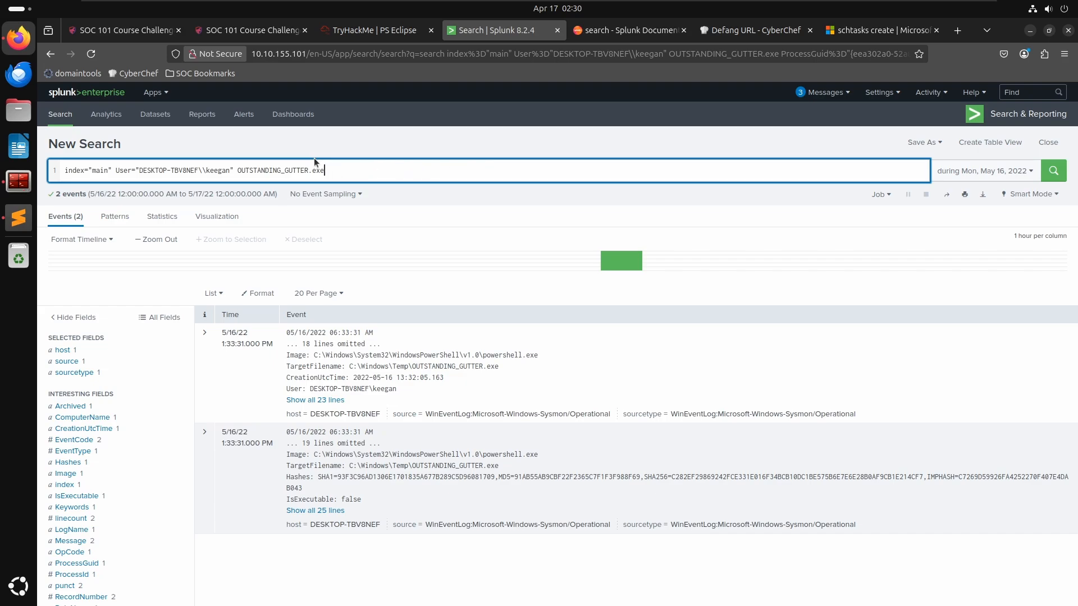
key("Left")
key("Left")
key("Left")
key("Left")
key("Left")
key("Left")
key("Left")
key("Left")
key("Left")
key("Left")
key("Left")
key("Left")
key("Left")
key("Left")
key("Left")
key("Left")
key("Left")
key("Left")
key("Left")
key("Left")
key("BackSpace")
key("BackSpace")
key("BackSpace")
key("BackSpace")
key("BackSpace")
key("BackSpace")
key("BackSpace")
key("BackSpace")
key("BackSpace")
key("BackSpace")
key("BackSpace")
key("BackSpace")
key("BackSpace")
key("BackSpace")
key("BackSpace")
key("BackSpace")
key("BackSpace")
key("BackSpace")
key("BackSpace")
key("BackSpace")
key("BackSpace")
key("BackSpace")
key("BackSpace")
key("BackSpace")
key("BackSpace")
key("BackSpace")
key("BackSpace")
key("BackSpace")
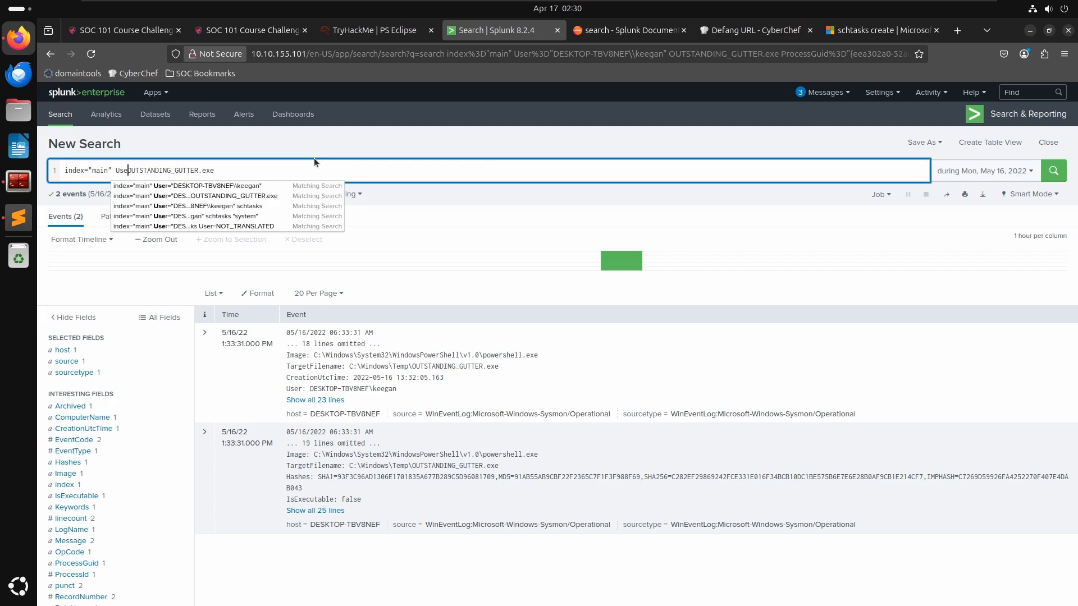
key("BackSpace")
key("BackSpace")
key("BackSpace")
key("Return")
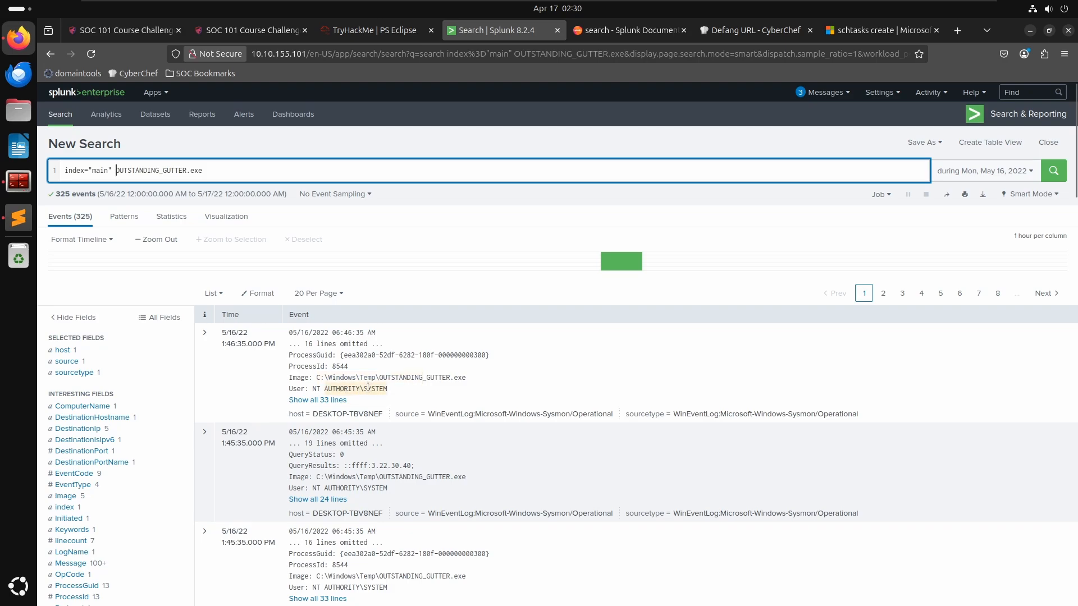
- Expand a network connection event and copy its Image value C:\Windows\Temp\OUTSTANDING_GUTTER.exe
scroll(369, 387, "down", 2)
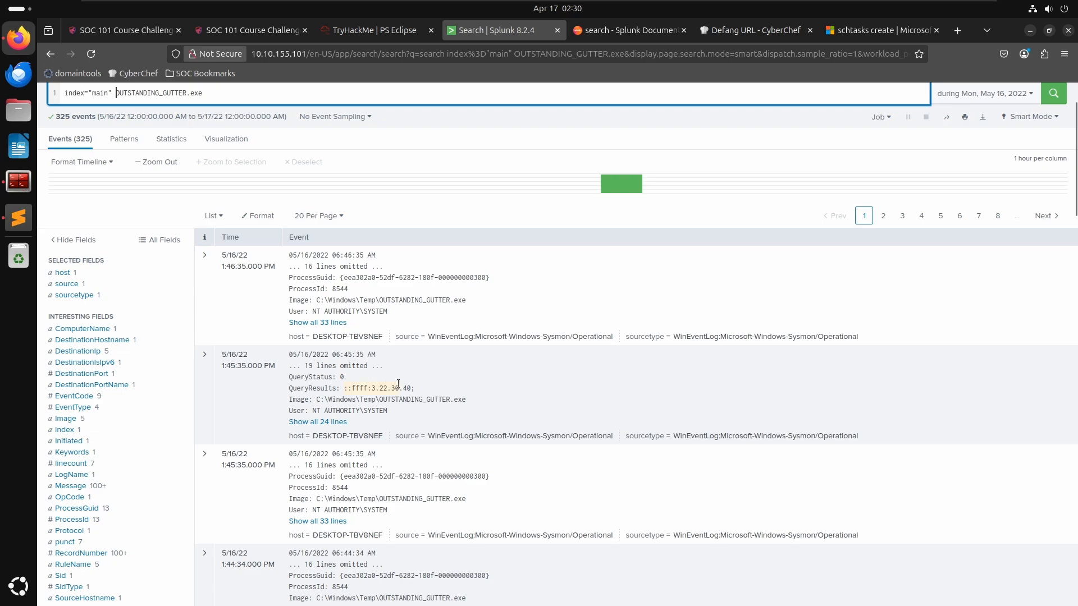
scroll(399, 384, "down", 6)
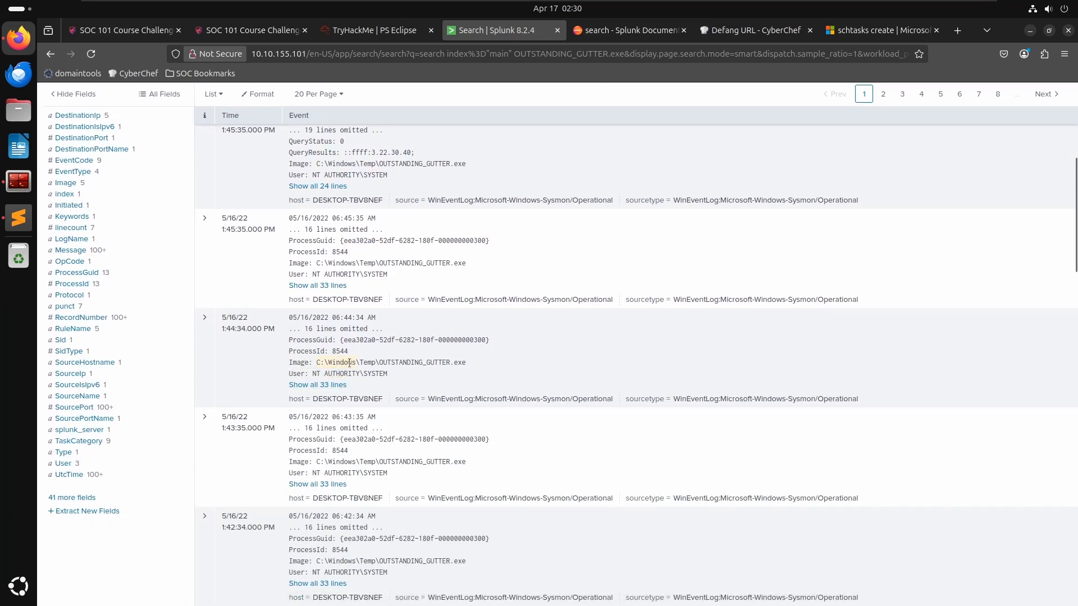
right_click(427, 363)
left_click(243, 362)
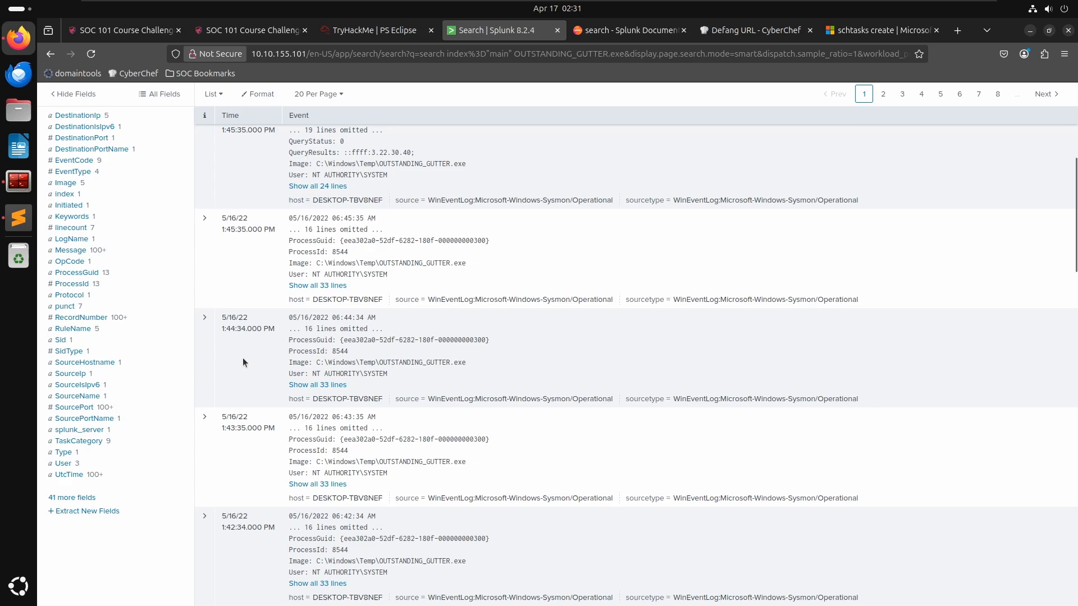
left_click(203, 319)
scroll(472, 449, "down", 3)
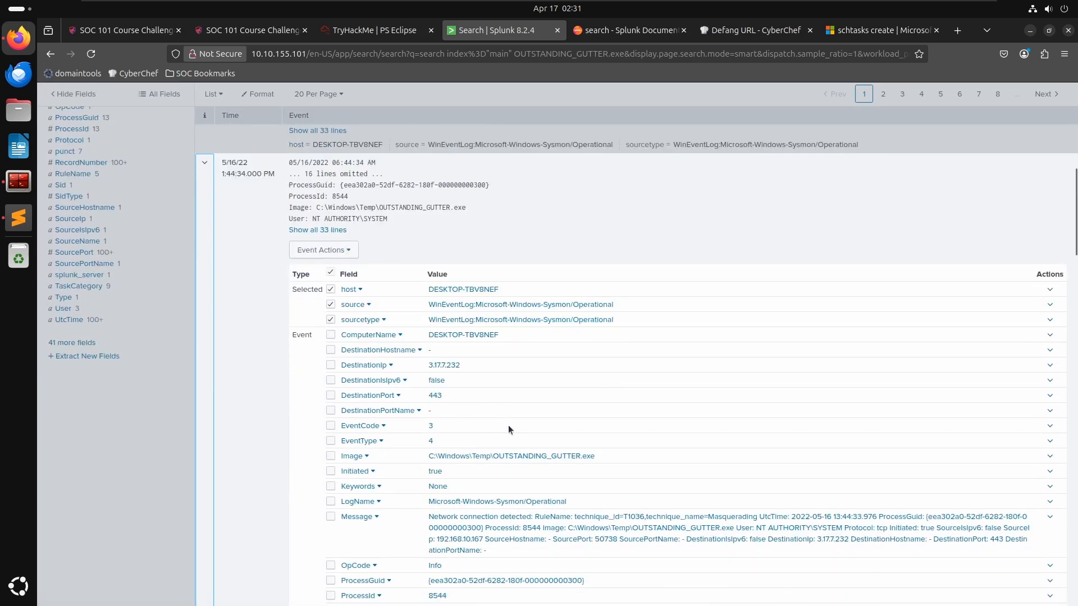
left_click(1049, 457)
left_click(1050, 457)
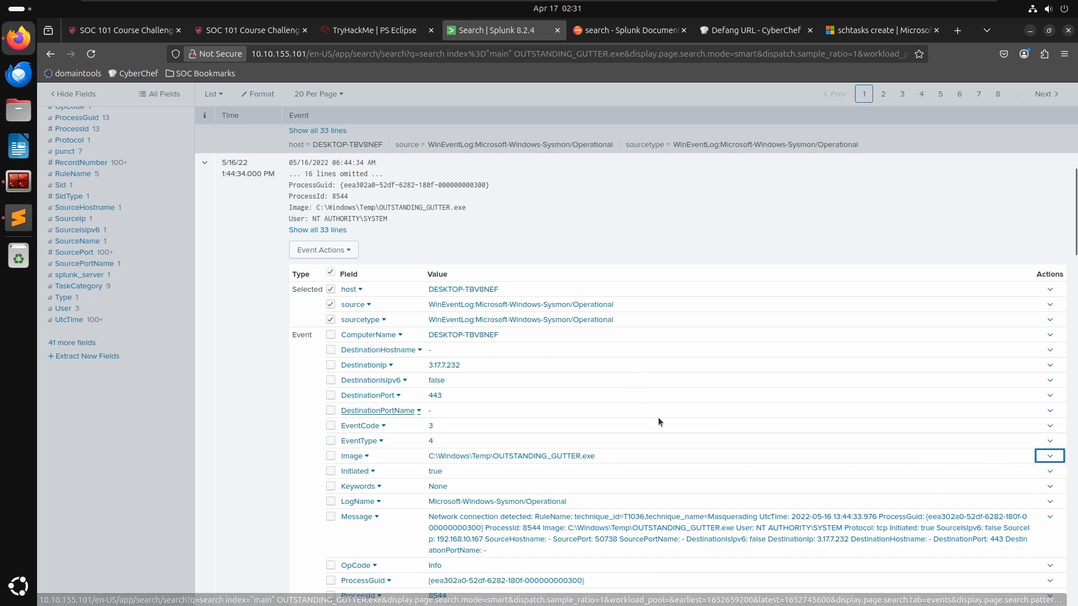
left_click(466, 461)
left_click_drag(594, 456, 431, 456)
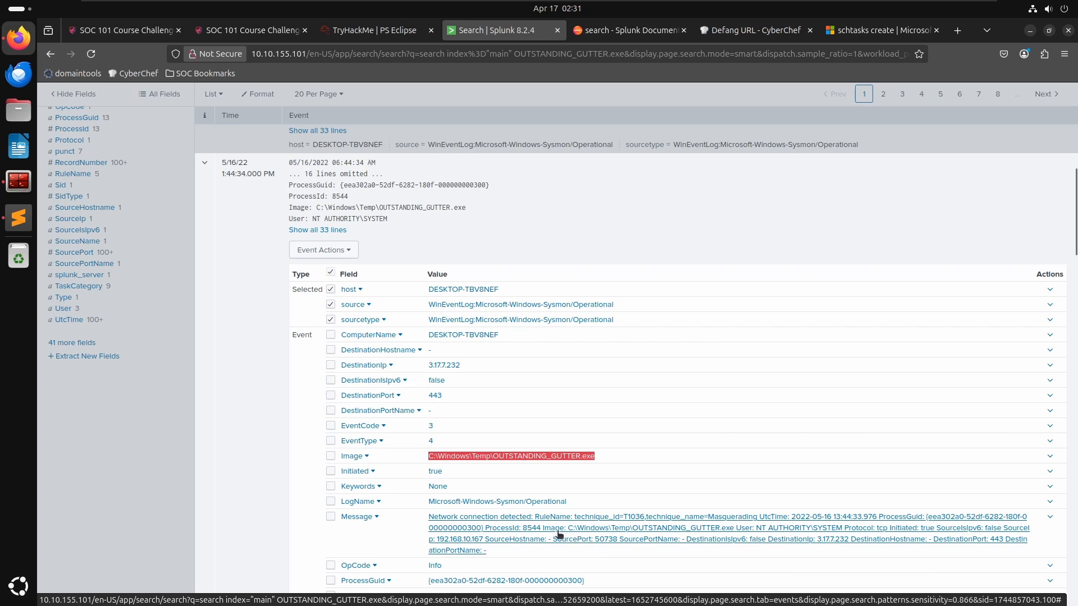
left_click(266, 151)
scroll(266, 168, "up", 6)
scroll(278, 188, "down", 1)
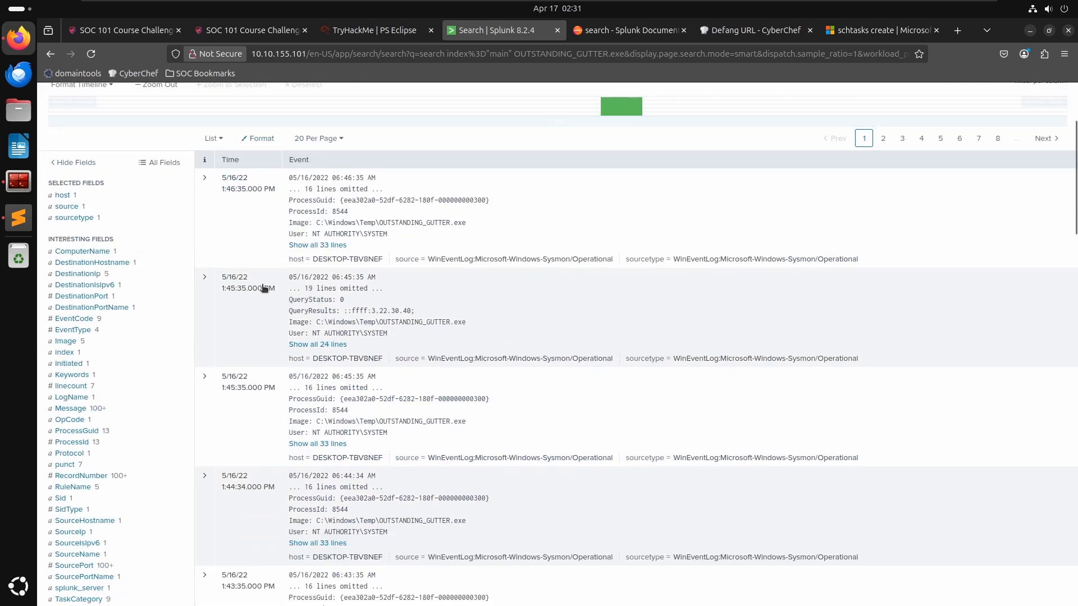
- Replace the search term with imagepath="C:\Windows\Temp\OUTSTANDING_GUTTER.exe" and run the search
scroll(264, 288, "up", 3)
left_click(236, 169)
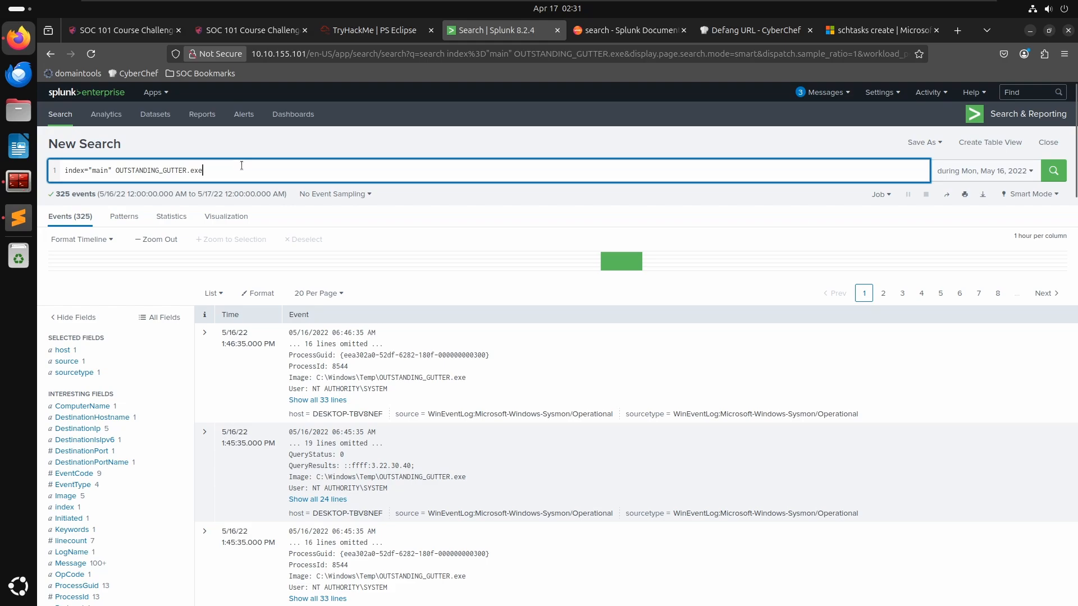
key("ctrl+BackSpace")
key("ctrl+BackSpace")
key("ctrl+BackSpace")
type("ima")
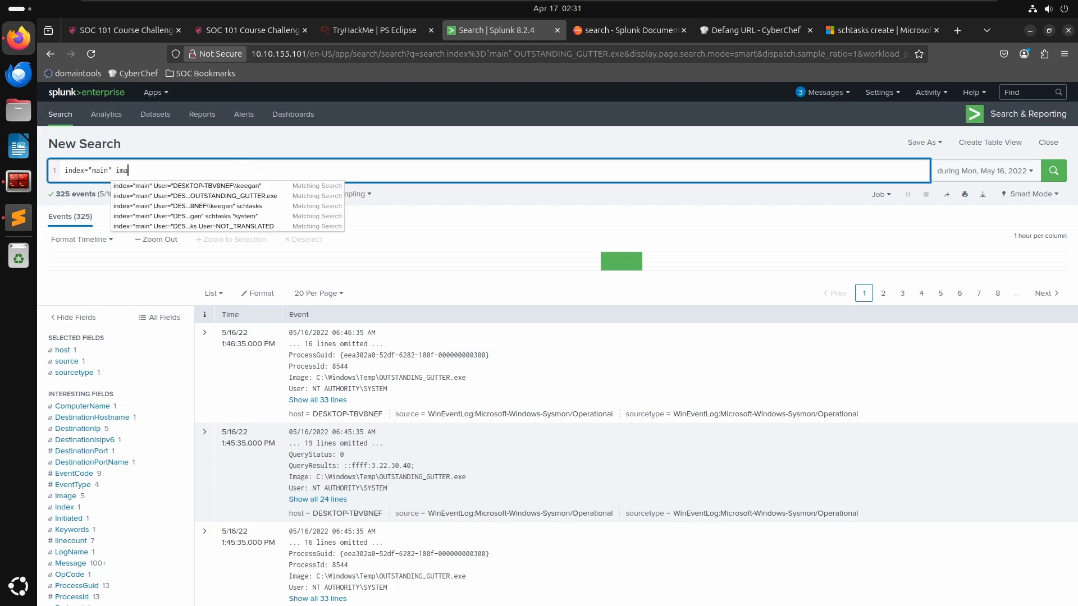
type("agep")
key("BackSpace")
key("BackSpace")
key("BackSpace")
key("BackSpace")
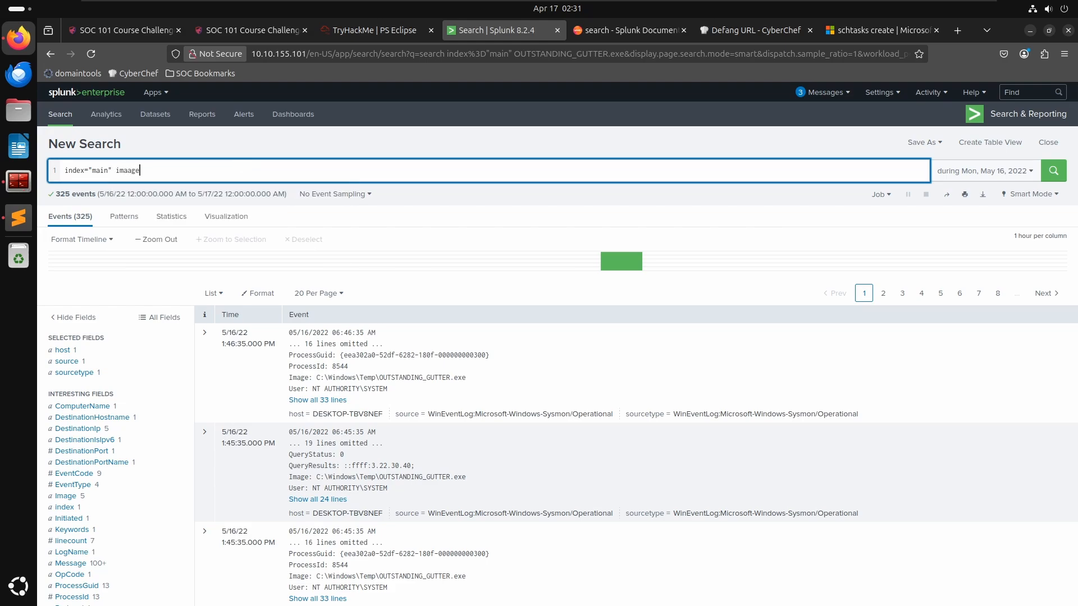
type("gepath=\"")
type("C:\\Windows\\Temp\\OUTSTANDING_GUTTER.exe")
type("\"")
key("Return")
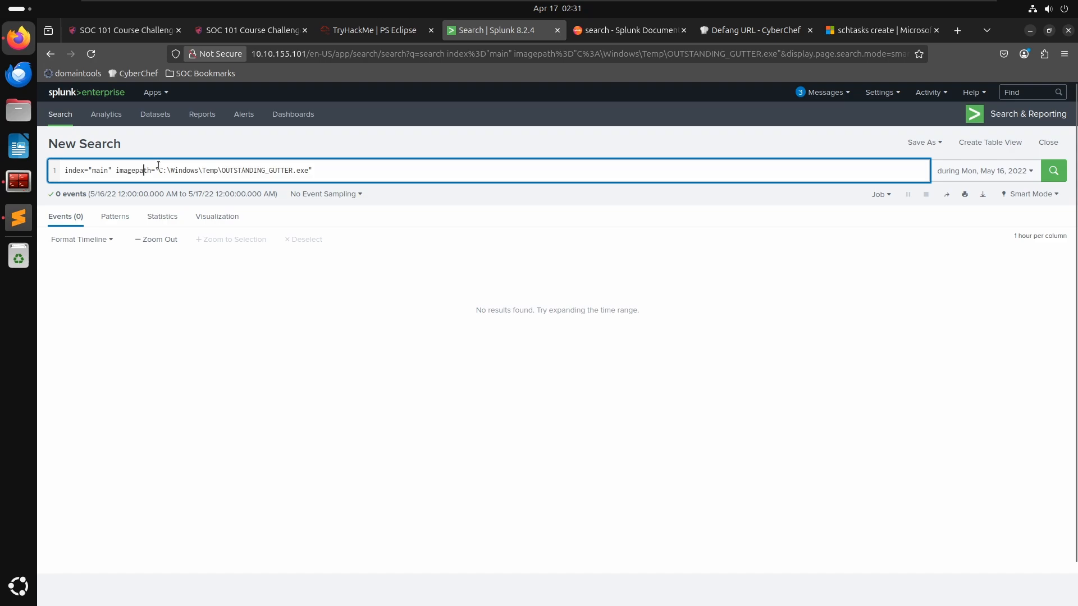
- Change the filter field from imagepath to image and rerun the search
key("Delete")
key("Delete")
key("BackSpace")
key("BackSpace")
key("Return")
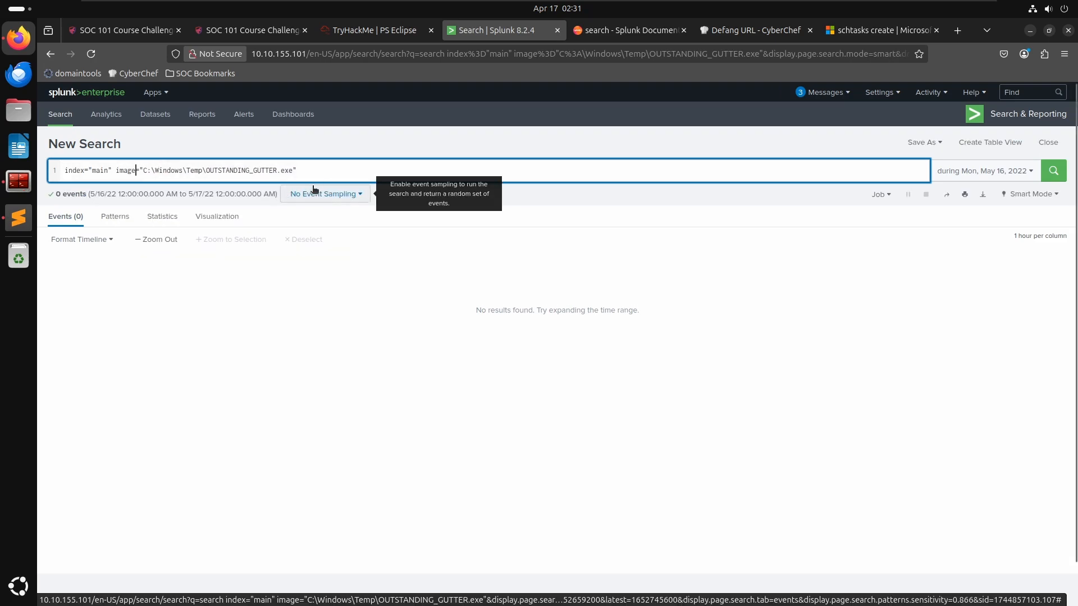
- Remove the image filter so the search reads index="main" alone, run it and scroll through the events
left_click(329, 169)
left_click_drag(329, 169, 115, 170)
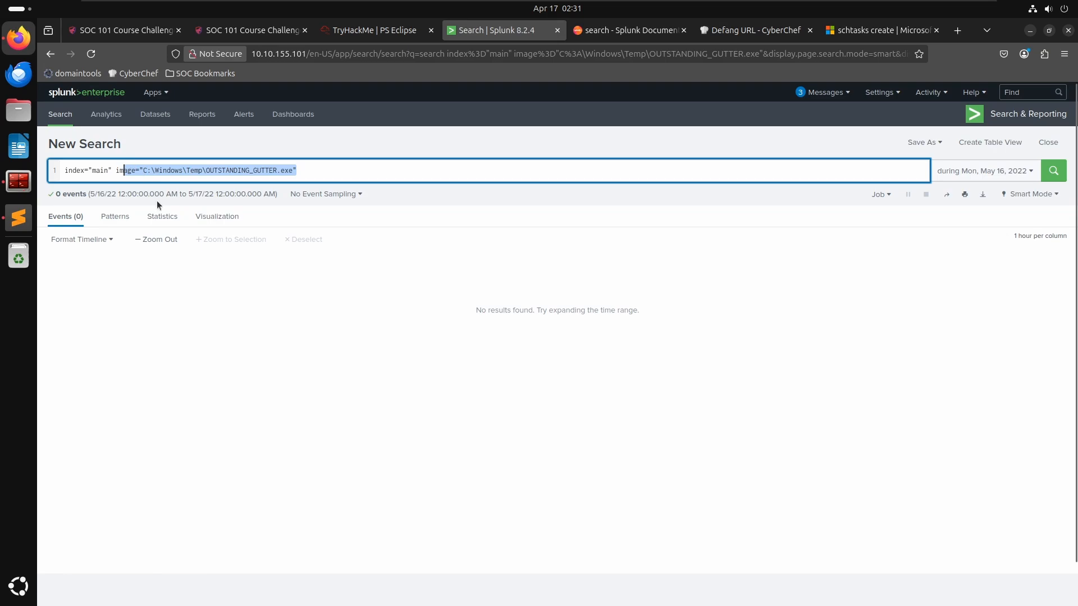
key("BackSpace")
key("BackSpace")
key("Return")
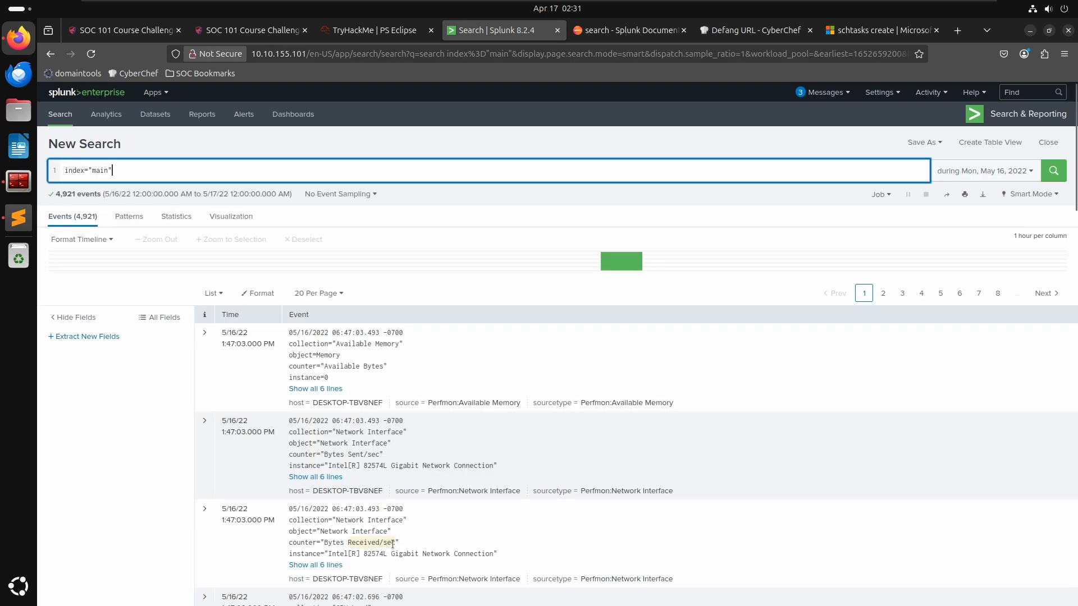
scroll(315, 360, "down", 3)
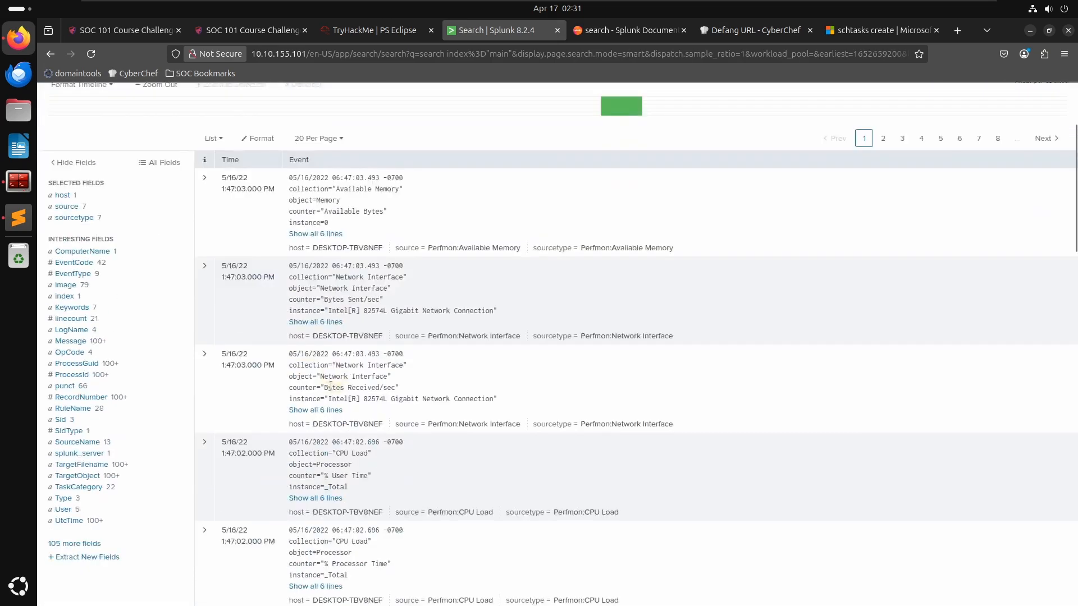
scroll(305, 386, "down", 2)
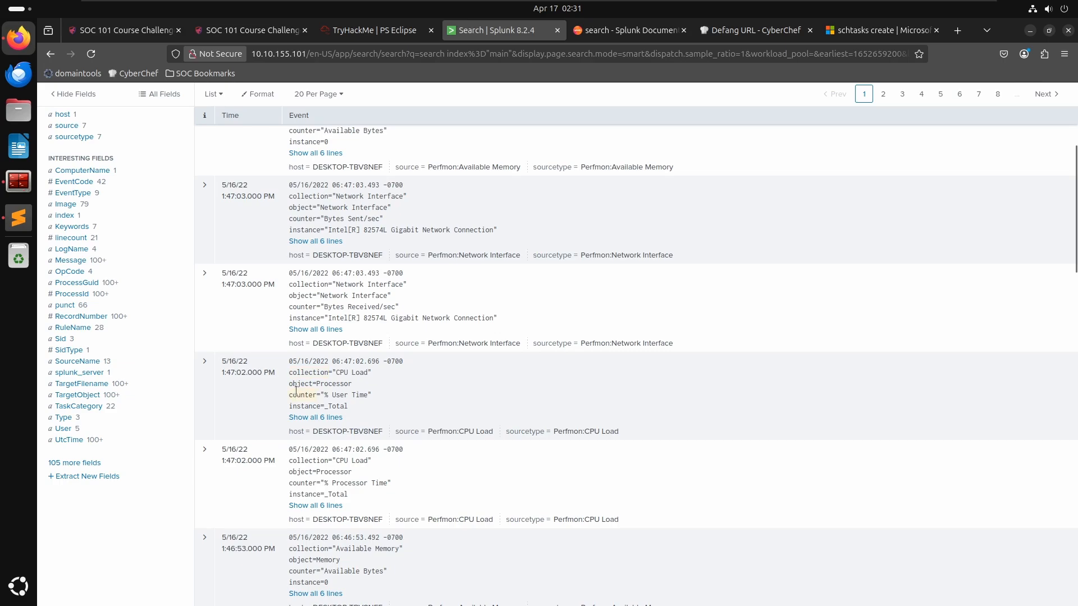
scroll(296, 390, "up", 5)
- Change the search to index="main" OUTSTANDING_GUTTER and run it
type("imagepath=\"C:\\Windows\\Temp\\OUTSTANDING_GUTTER.exe")
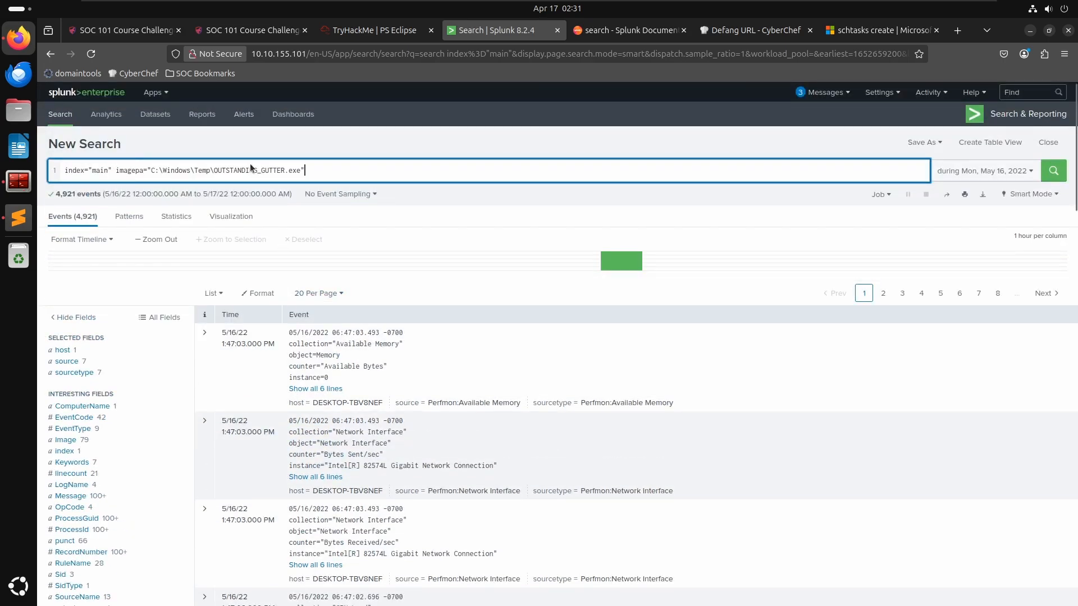
key("ctrl+BackSpace")
key("ctrl+BackSpace")
key("ctrl+BackSpace")
key("ctrl+BackSpace")
key("ctrl+BackSpace")
key("ctrl+BackSpace")
key("ctrl+BackSpace")
key("ctrl+BackSpace")
key("ctrl+BackSpace")
key("ctrl+BackSpace")
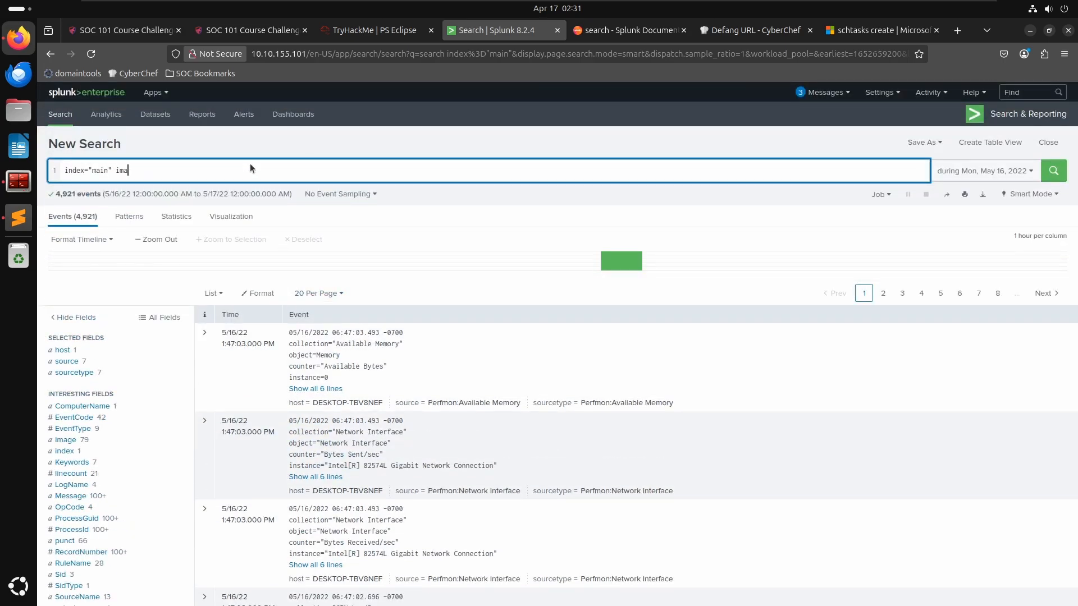
type("OUTSTANDING_GUTTER")
key("Return")
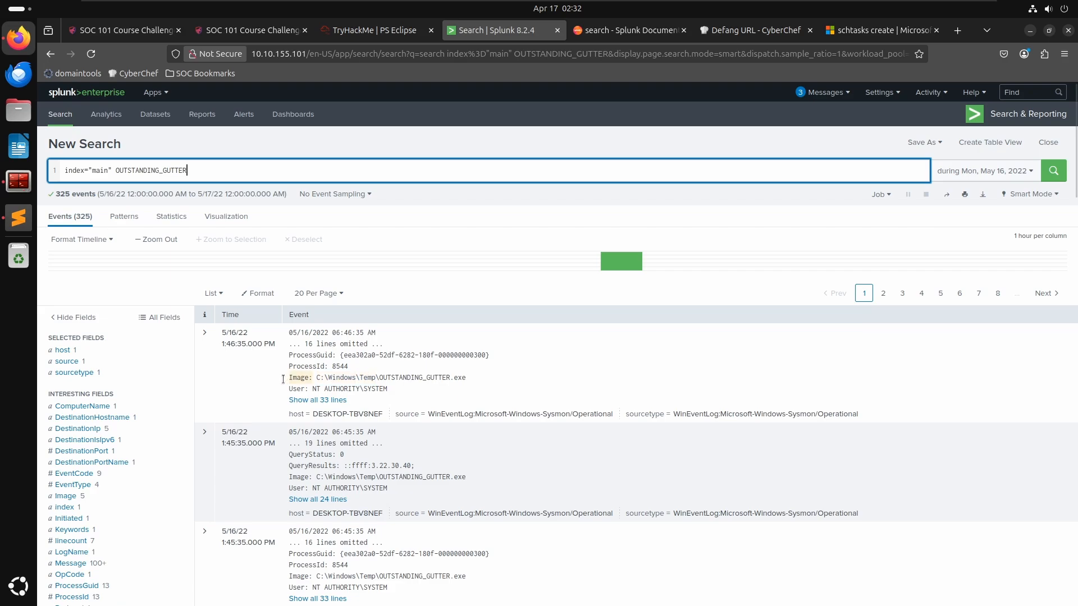
- Add the Image field value C:\Windows\Temp\OUTSTANDING_GUTTER.exe to the search as a filter
left_click(64, 497)
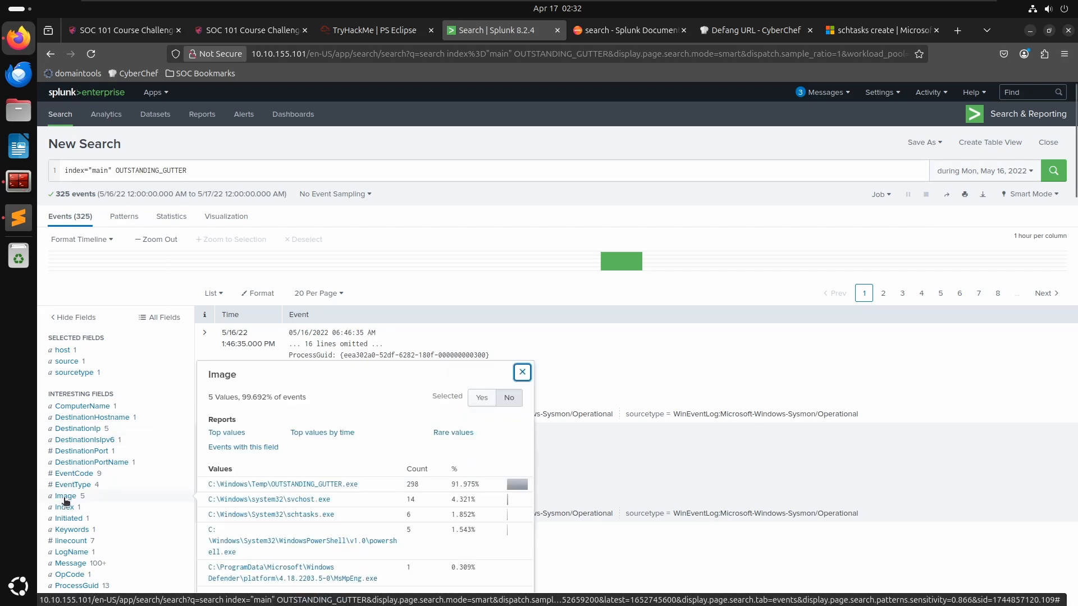
left_click(307, 486)
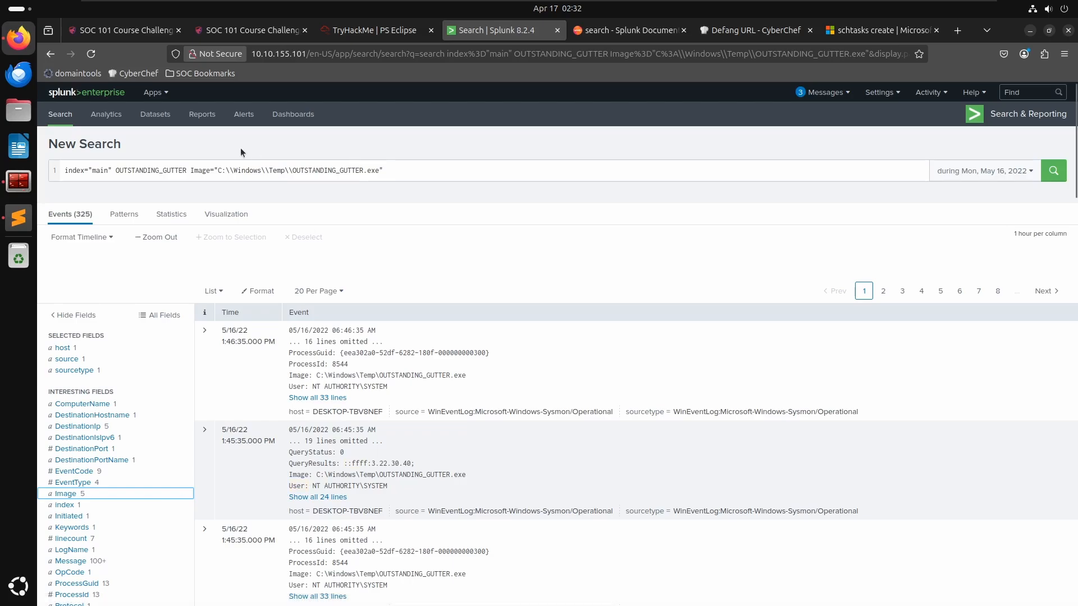
left_click(232, 170)
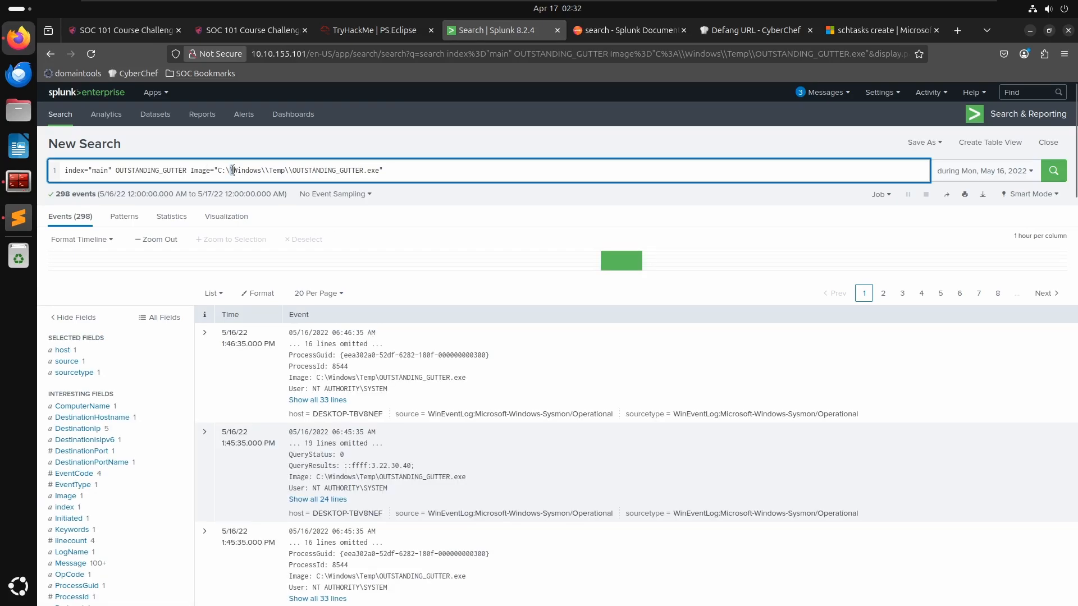
left_click(265, 170)
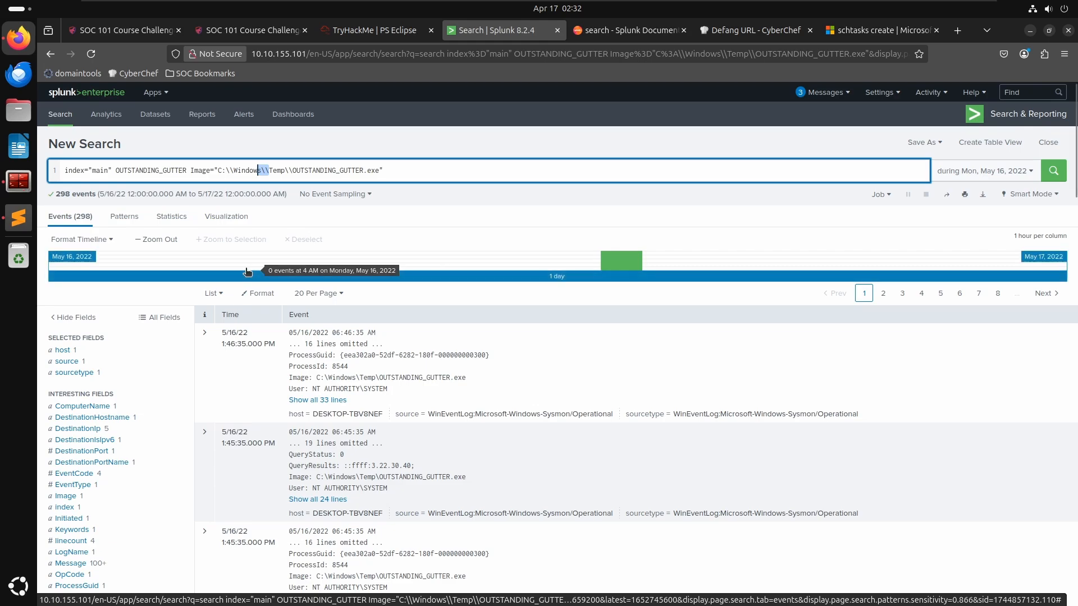
scroll(465, 421, "down", 2)
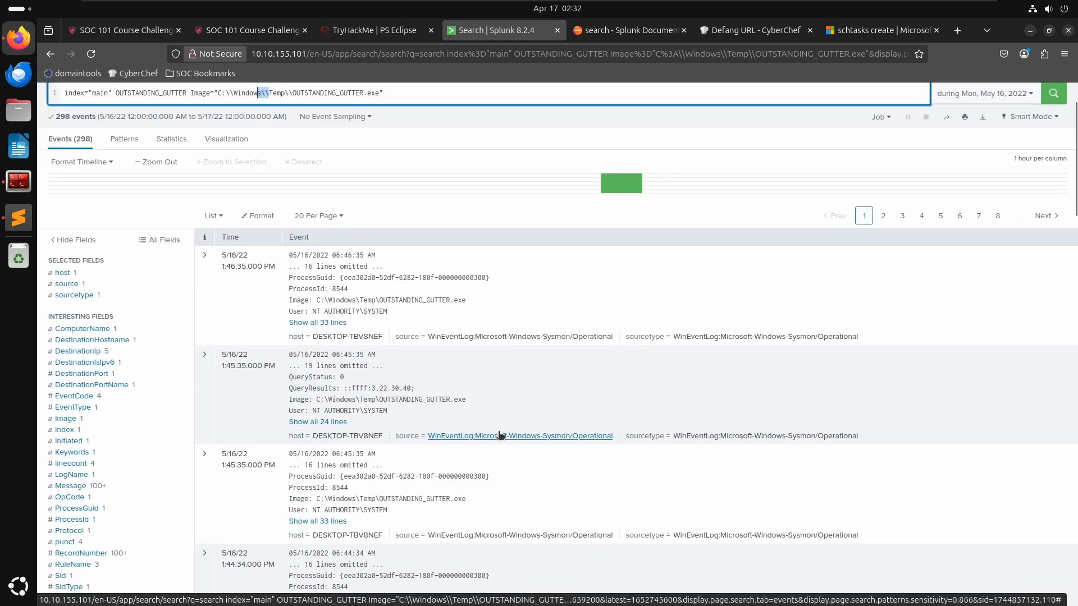
left_click(504, 91)
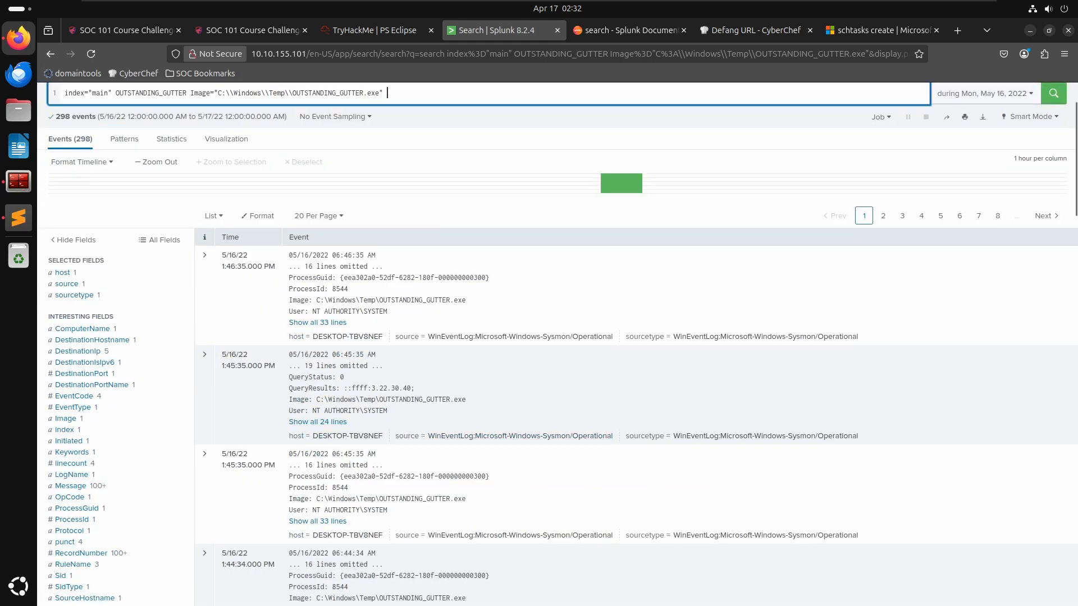
type("source")
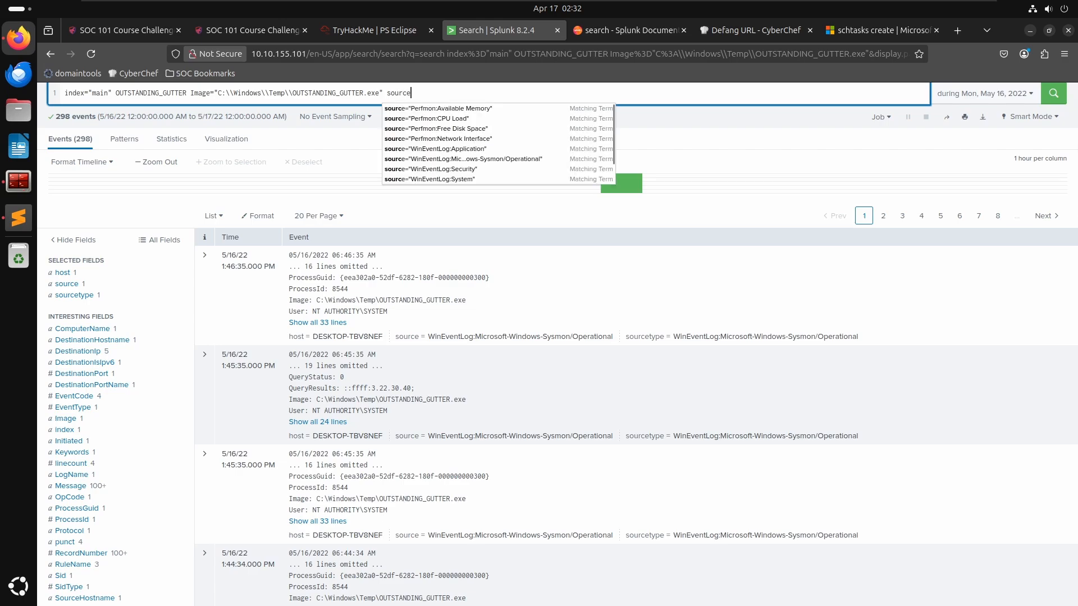
key("BackSpace")
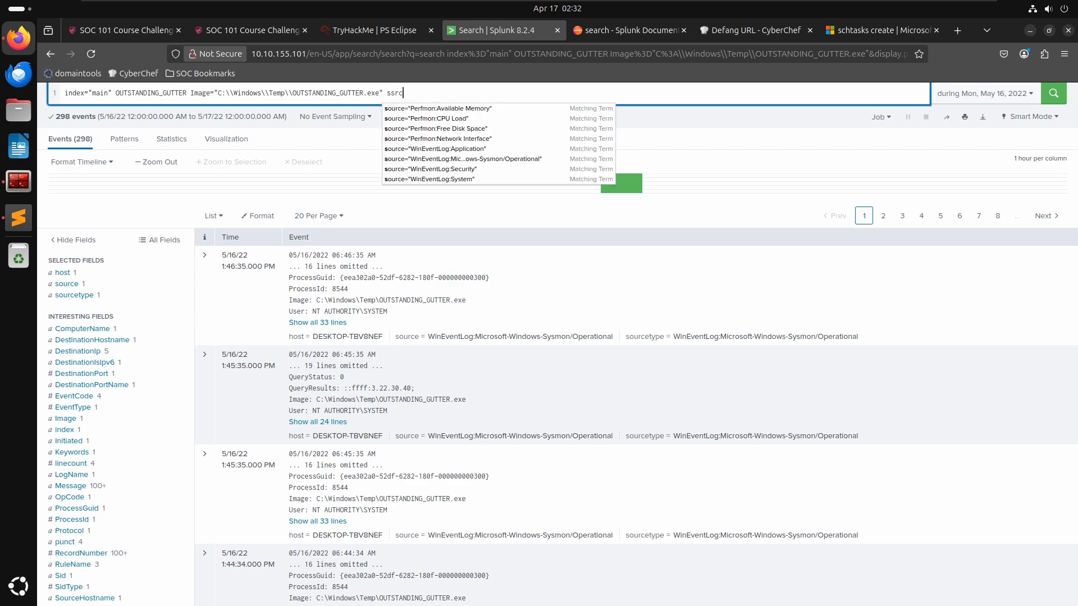
key("BackSpace")
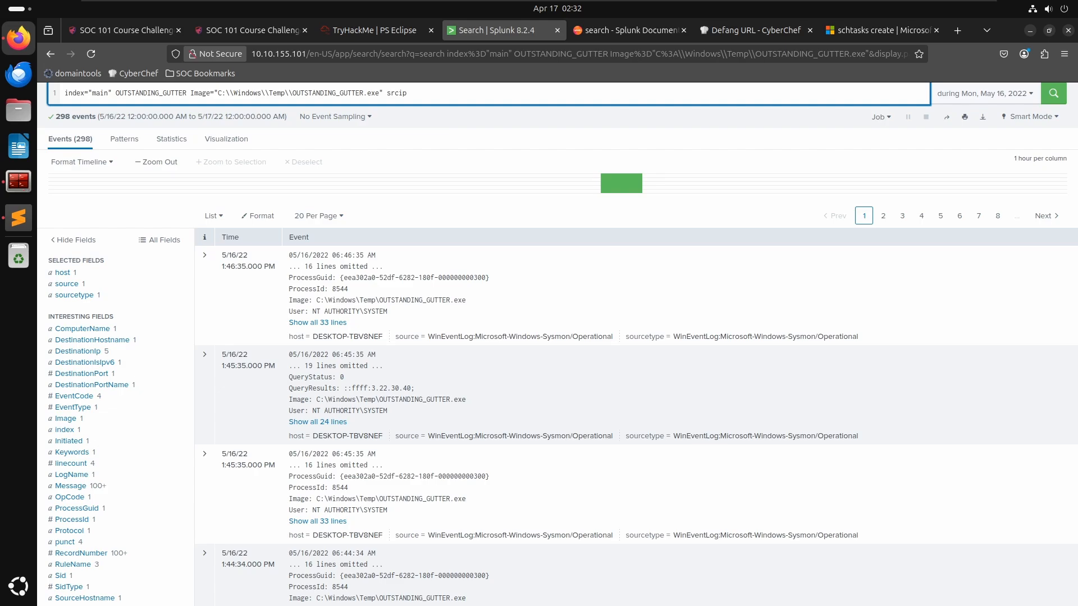
key("BackSpace")
key("BackSpace")
key("BackSpace")
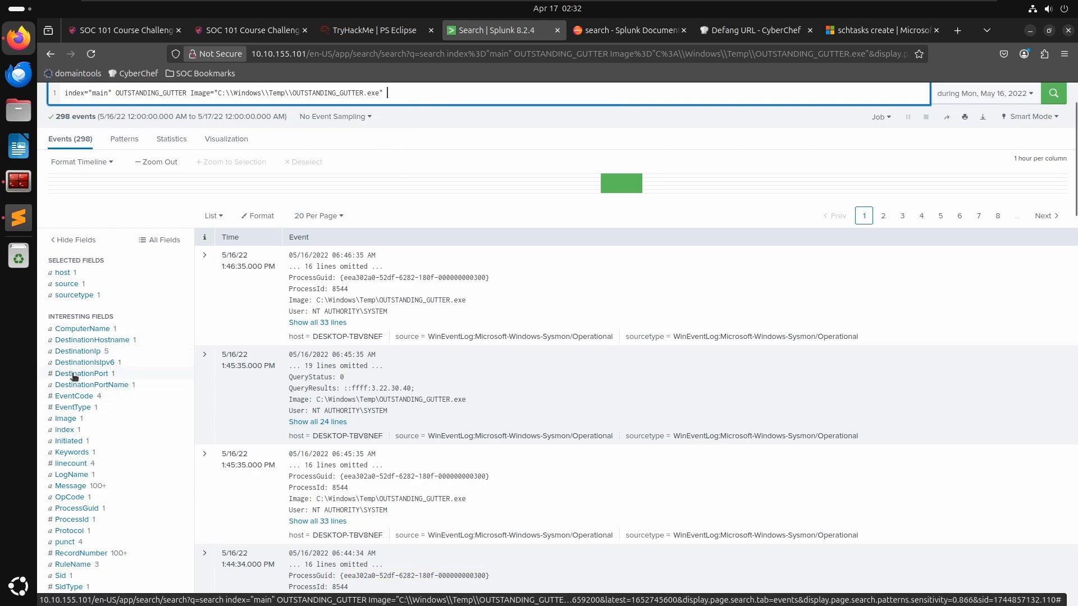
- Inspect the DestinationHostname and DestinationIp field values and read the room's question about the remote server address
left_click(92, 341)
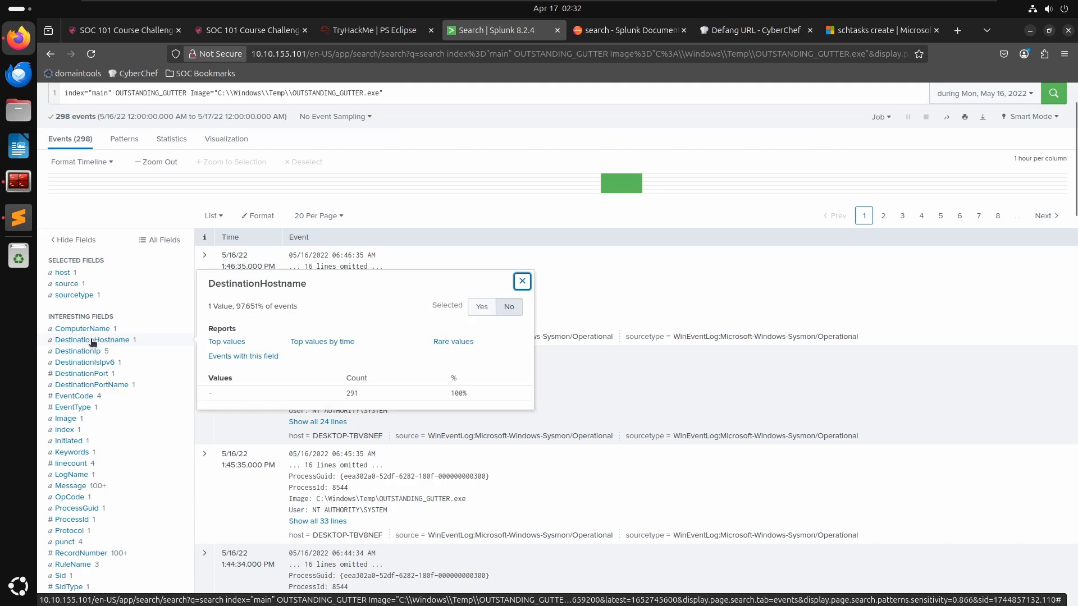
left_click(86, 352)
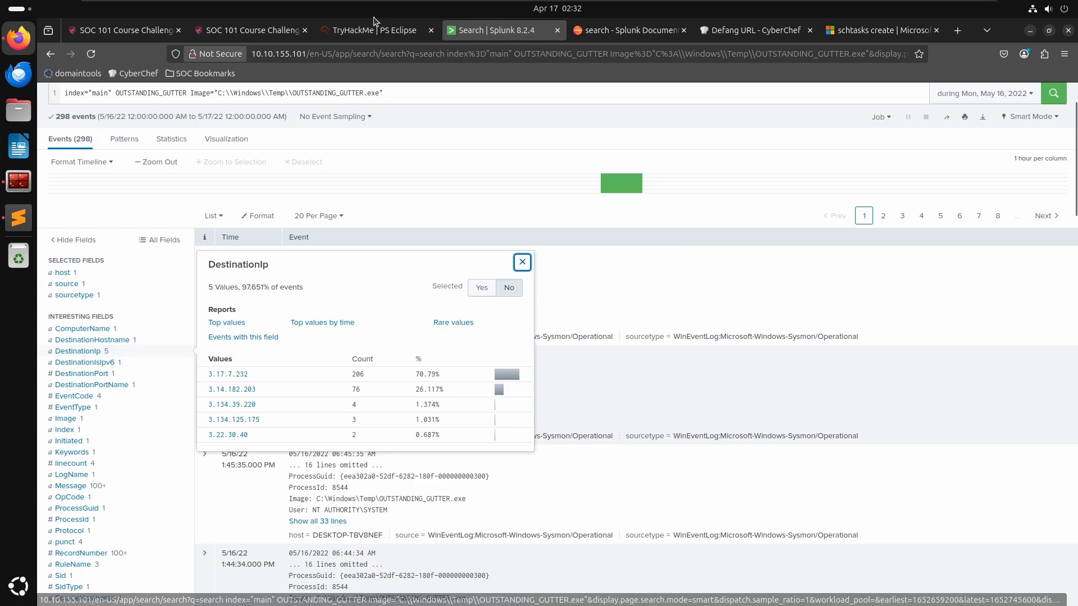
left_click(352, 31)
left_click(279, 378)
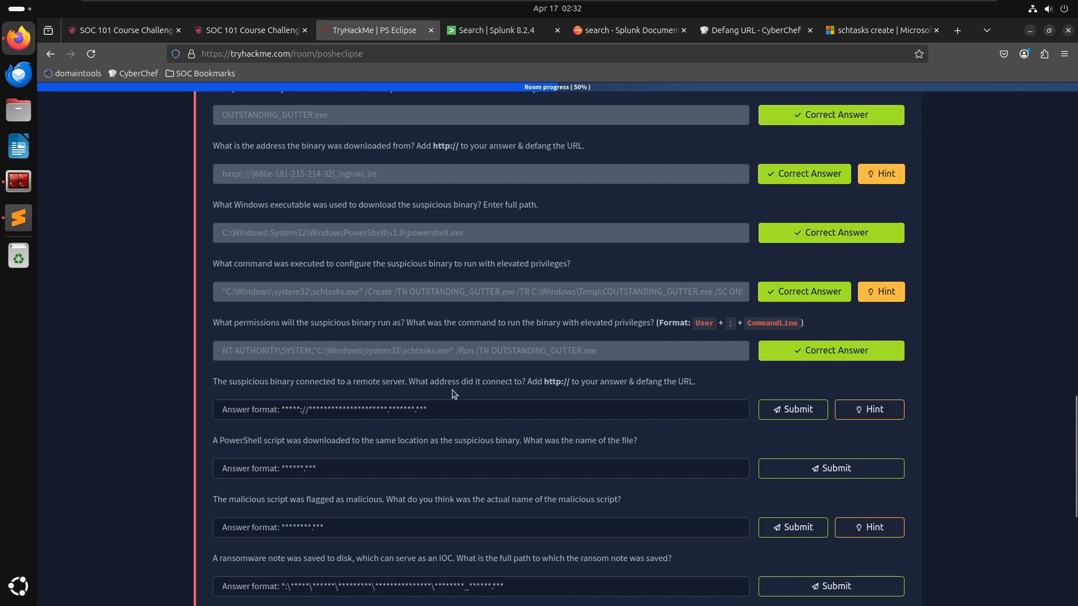
left_click(465, 34)
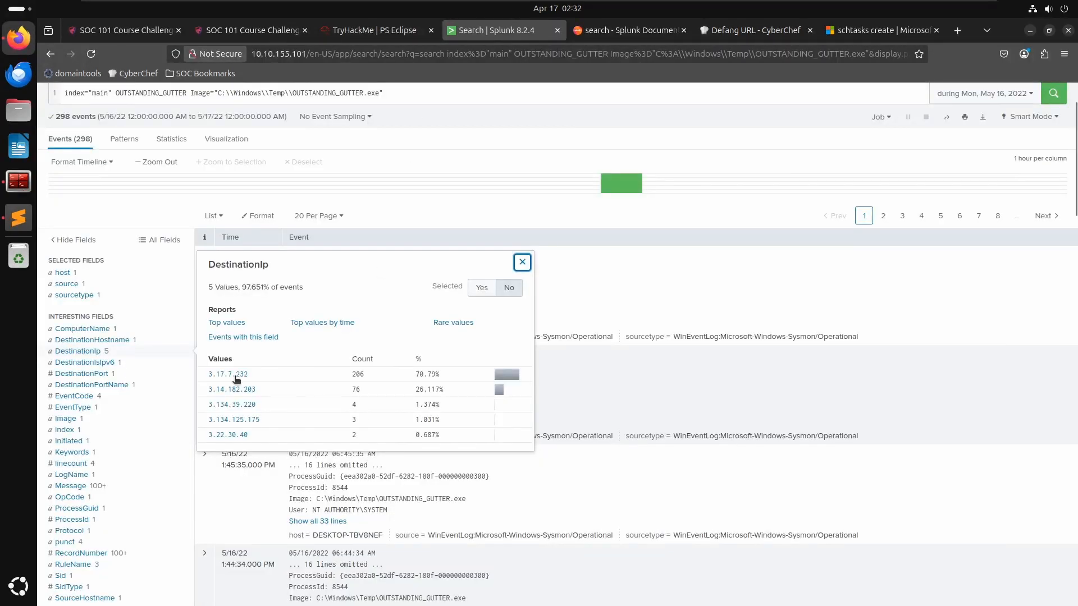
- Add DestinationIp 3.17.7.232 from the field values to the search as a filter
left_click(700, 402)
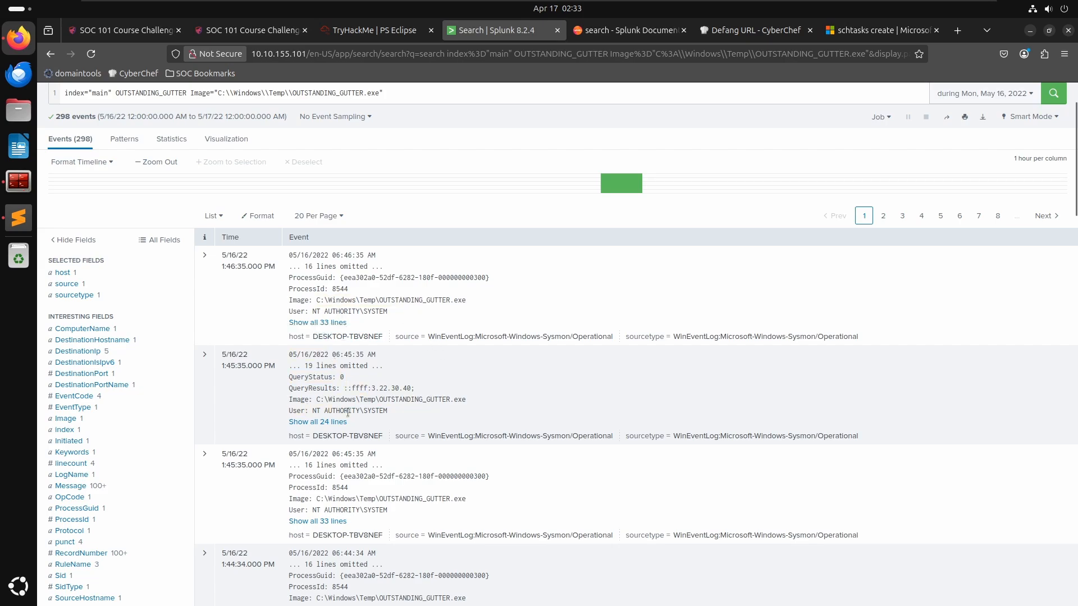
scroll(390, 424, "down", 10)
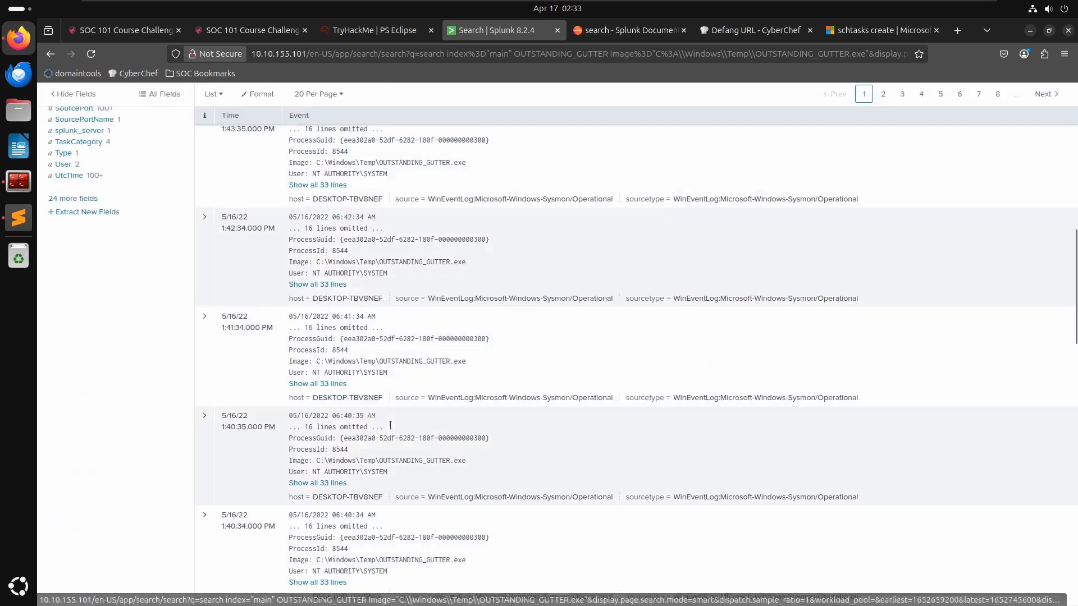
scroll(390, 425, "up", 10)
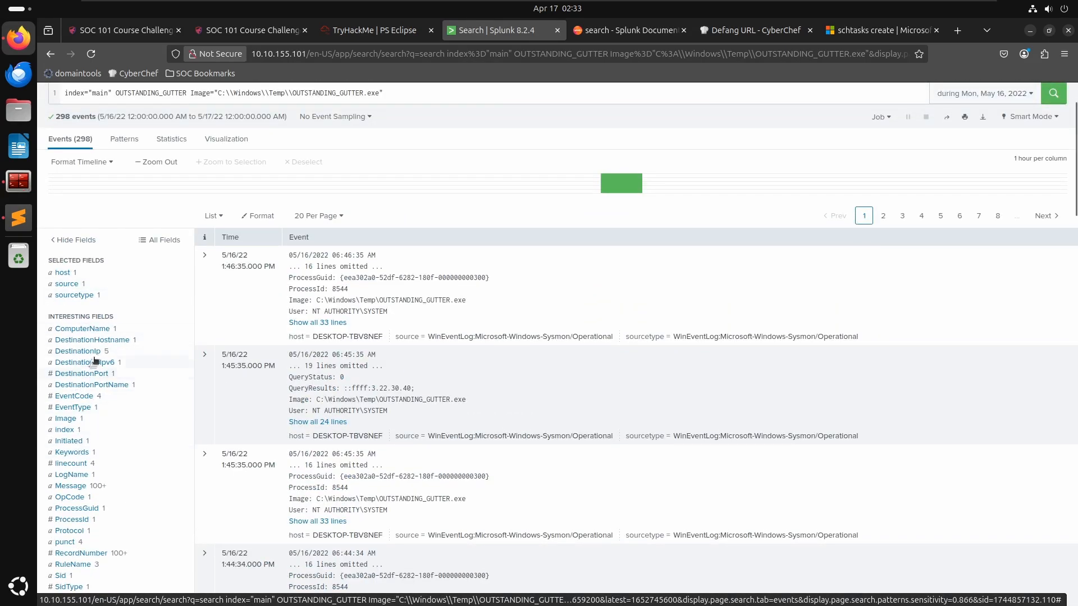
left_click(102, 341)
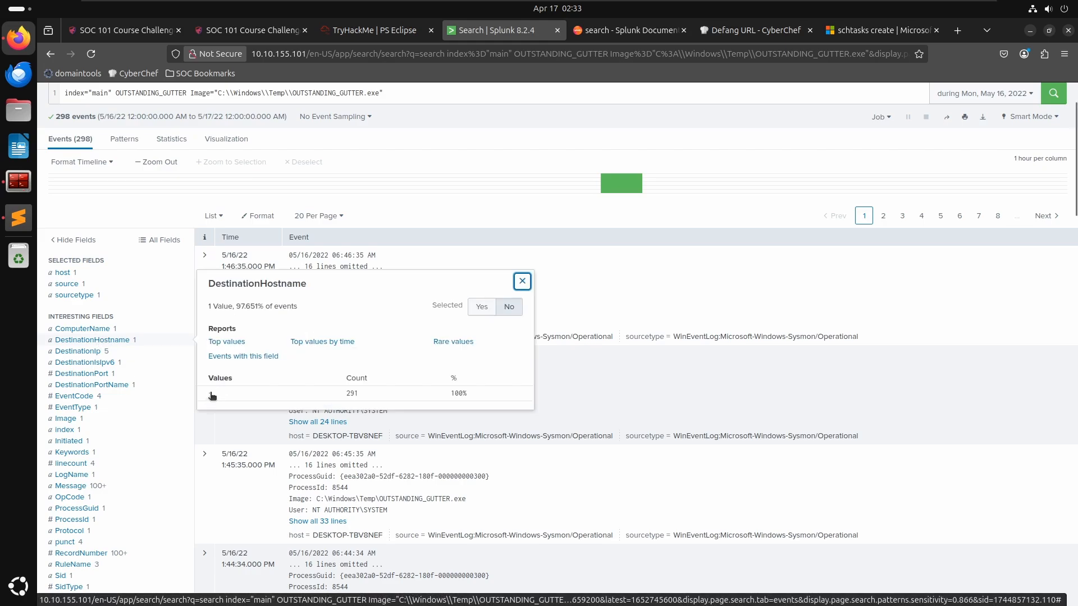
left_click(93, 352)
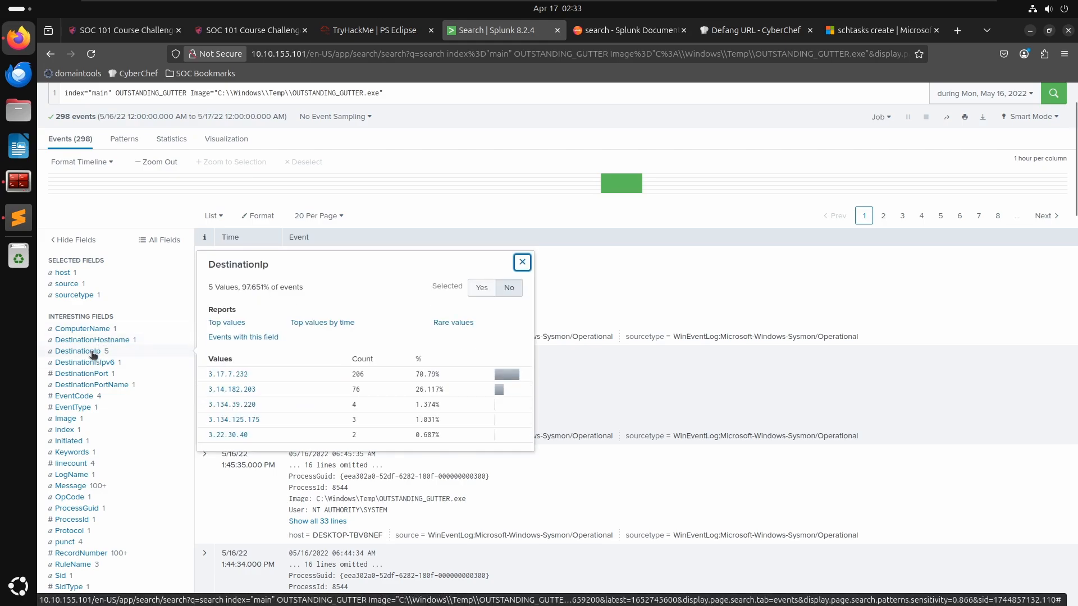
left_click(221, 375)
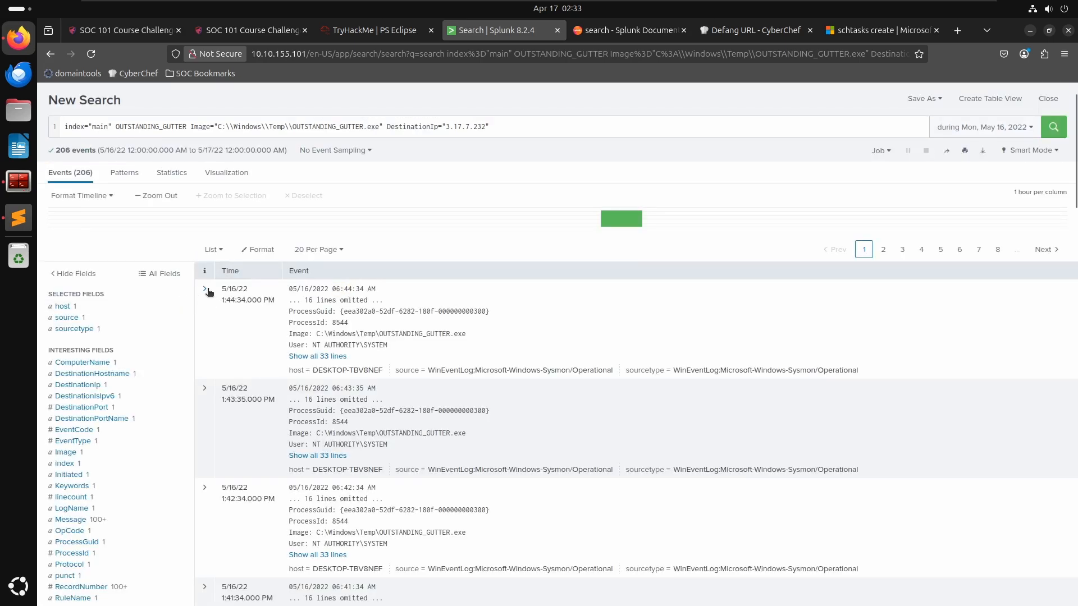
- Expand the first network connection event and examine its destination details
left_click(211, 289)
scroll(547, 427, "down", 5)
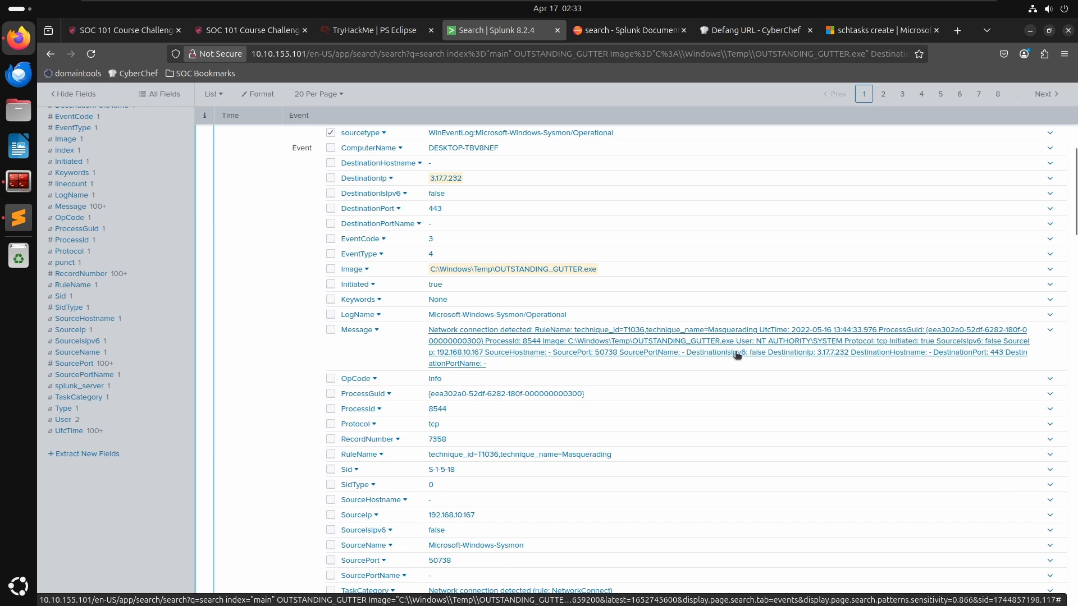
left_click(833, 356)
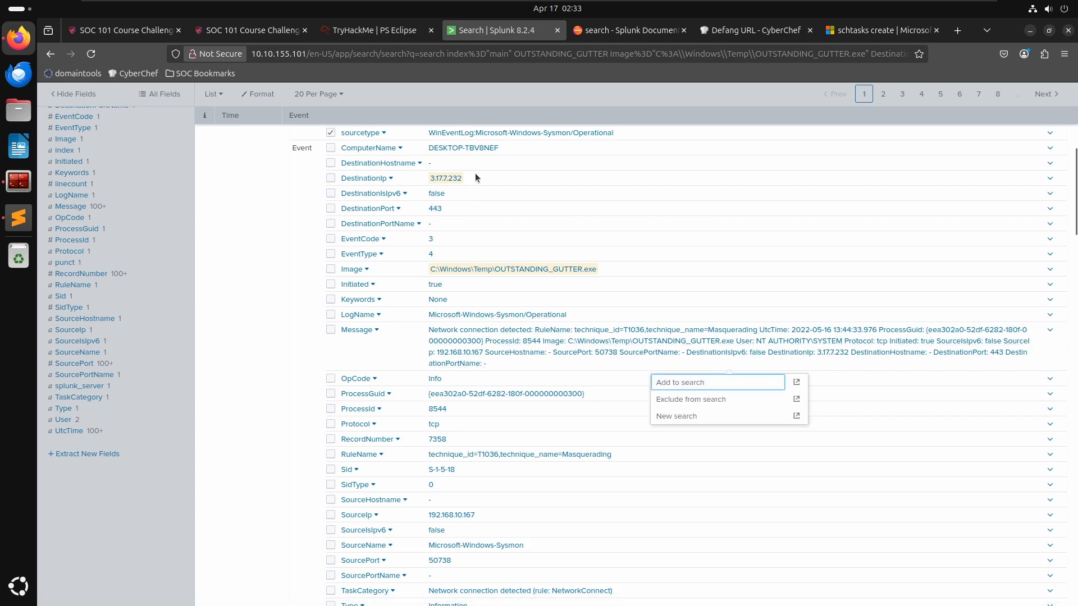
left_click_drag(476, 175, 431, 181)
key("ctrl+c")
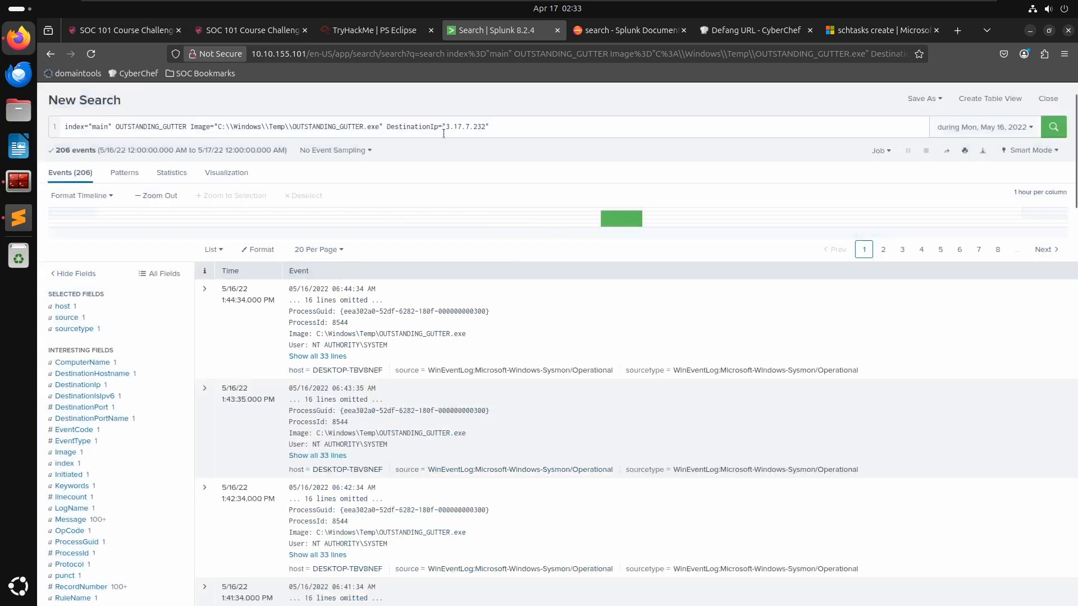
- Reduce the search to index="main" DestinationIp="3.17.7.232", run it and check the DestinationHostname field values
left_click_drag(386, 126, 120, 126)
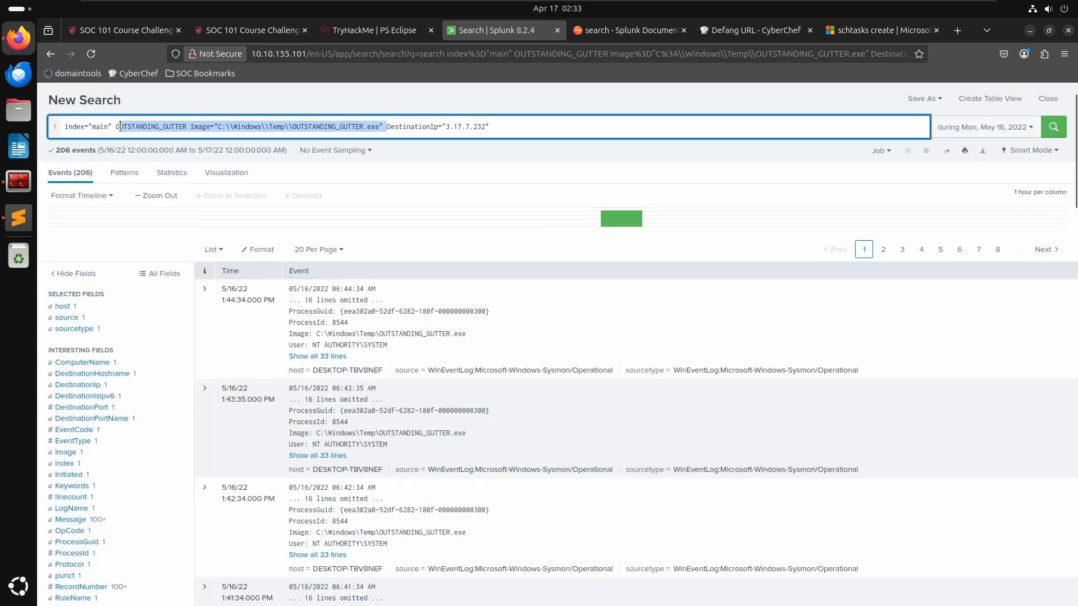
key("BackSpace")
key("Return")
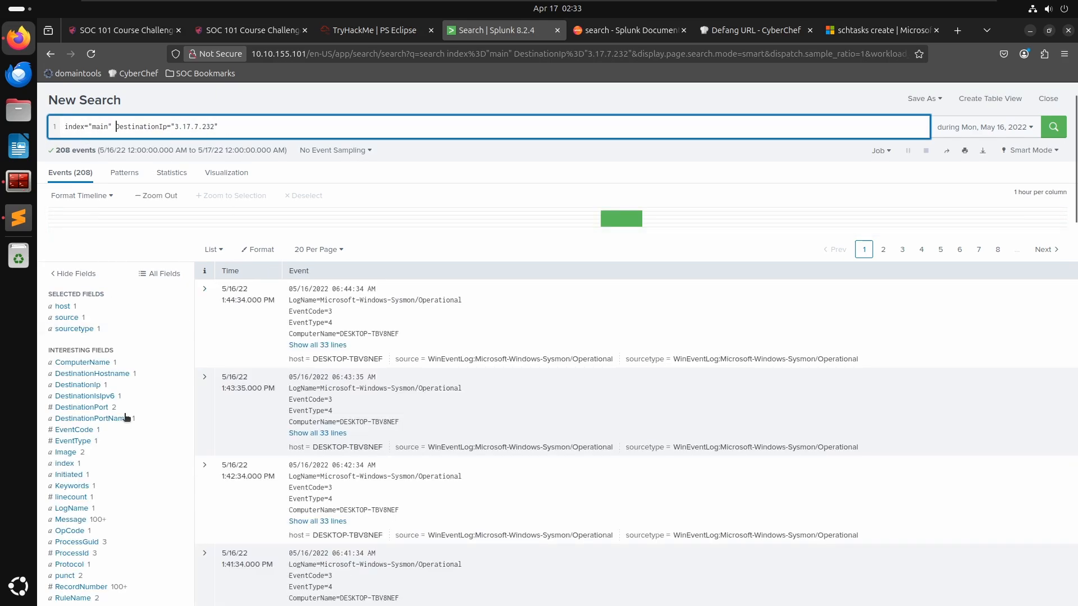
left_click(102, 375)
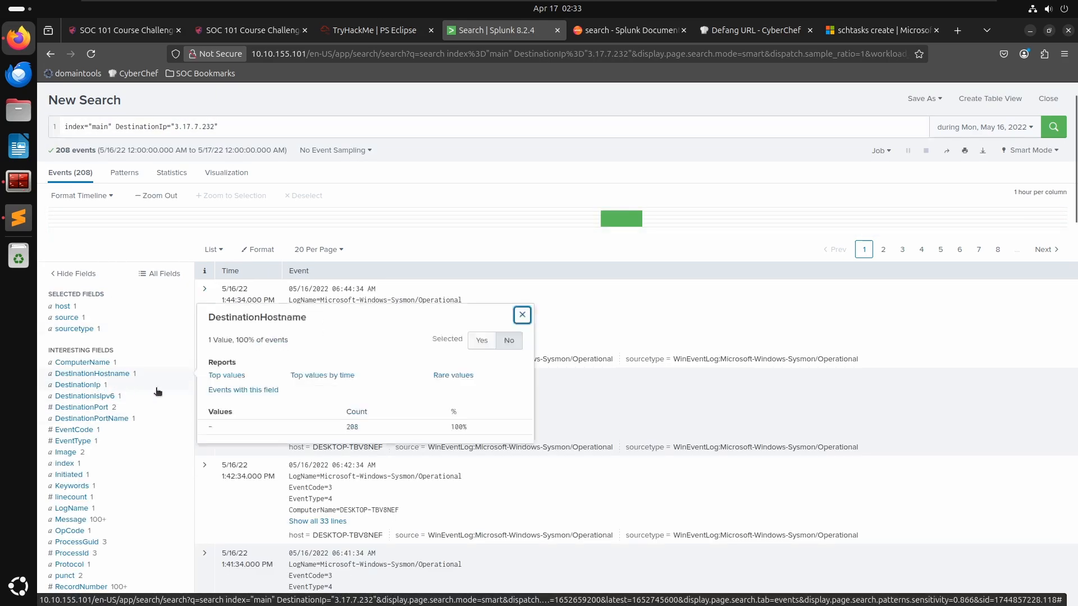
left_click(521, 315)
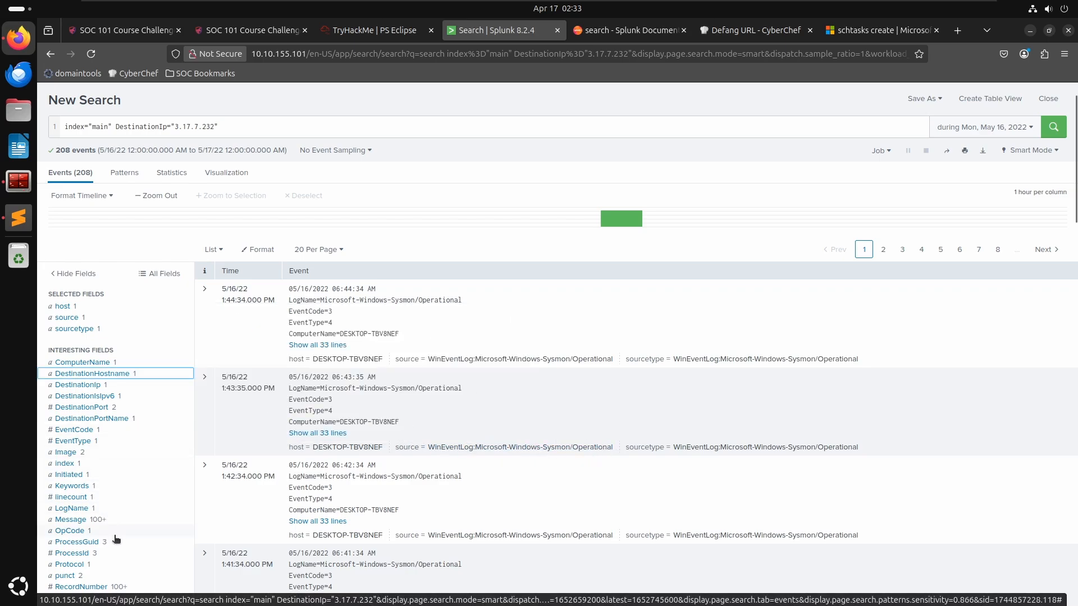
scroll(116, 539, "down", 5)
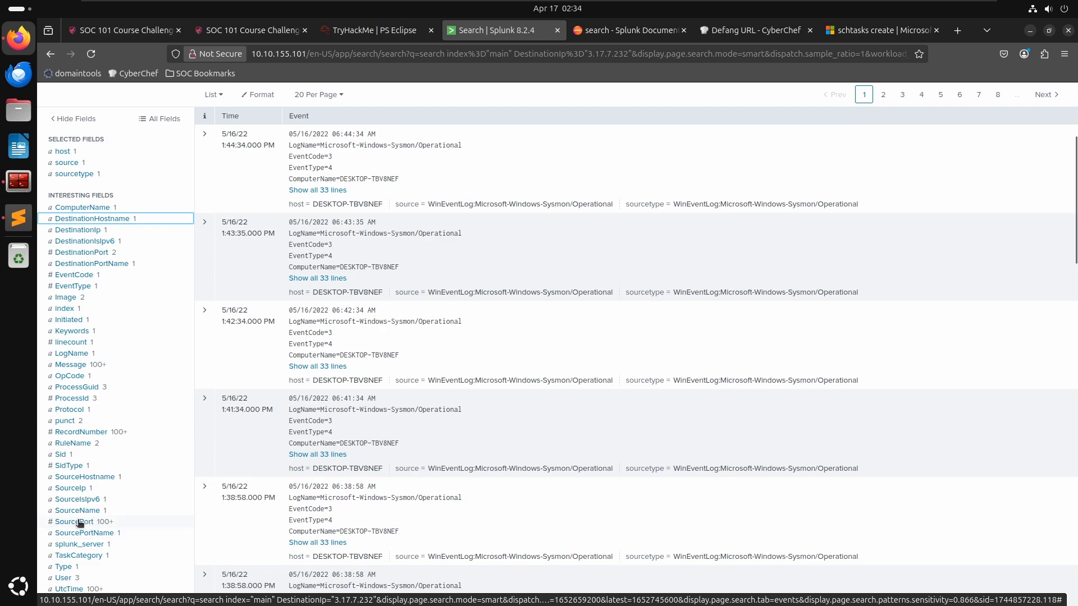
scroll(116, 511, "down", 7)
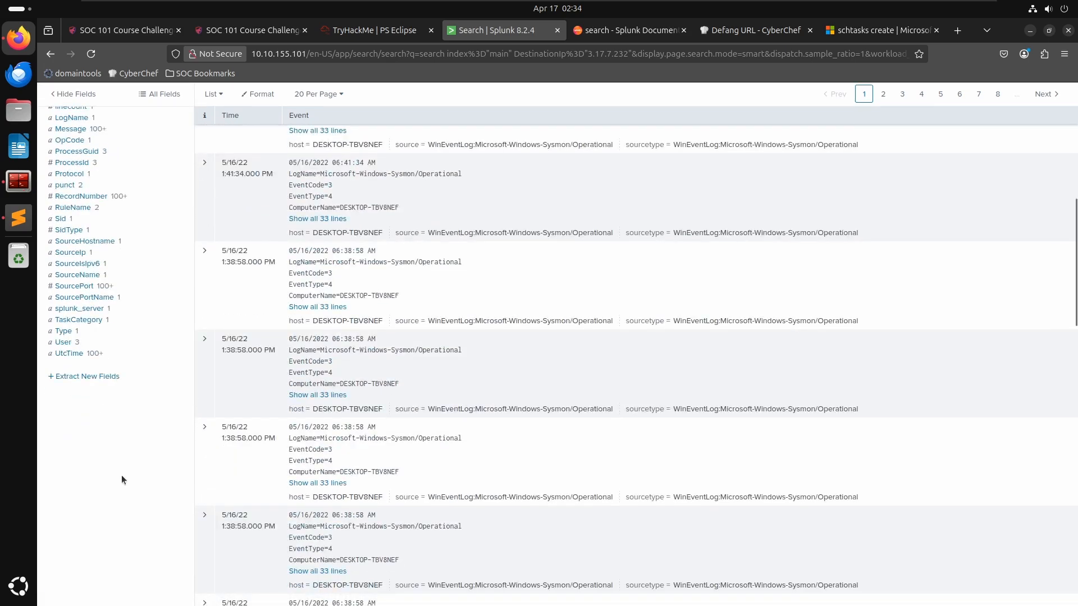
scroll(122, 479, "up", 7)
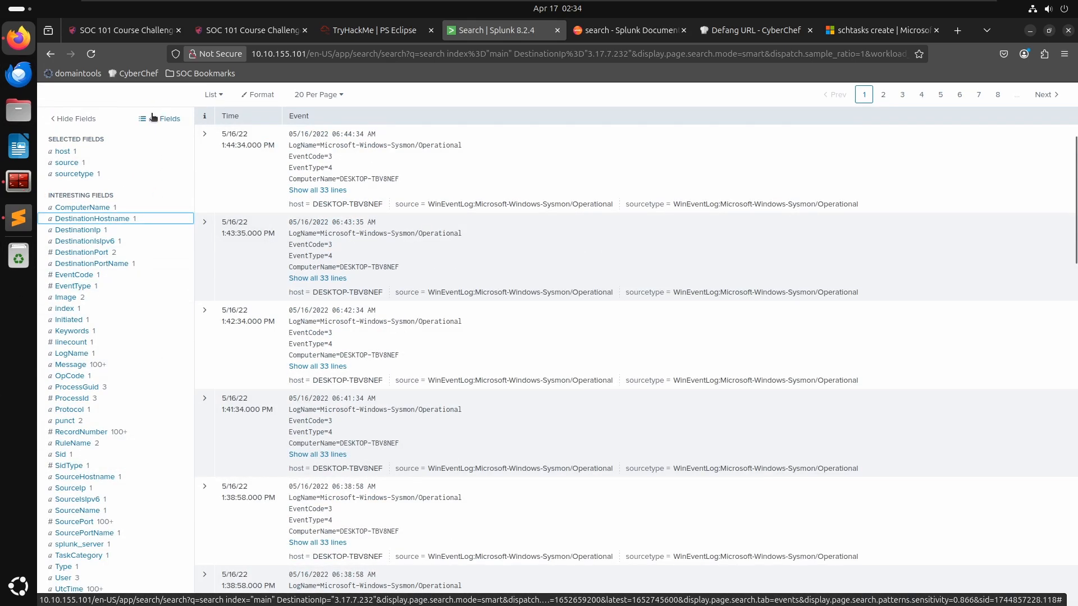
key("alt+Tab")
key("alt+Tab")
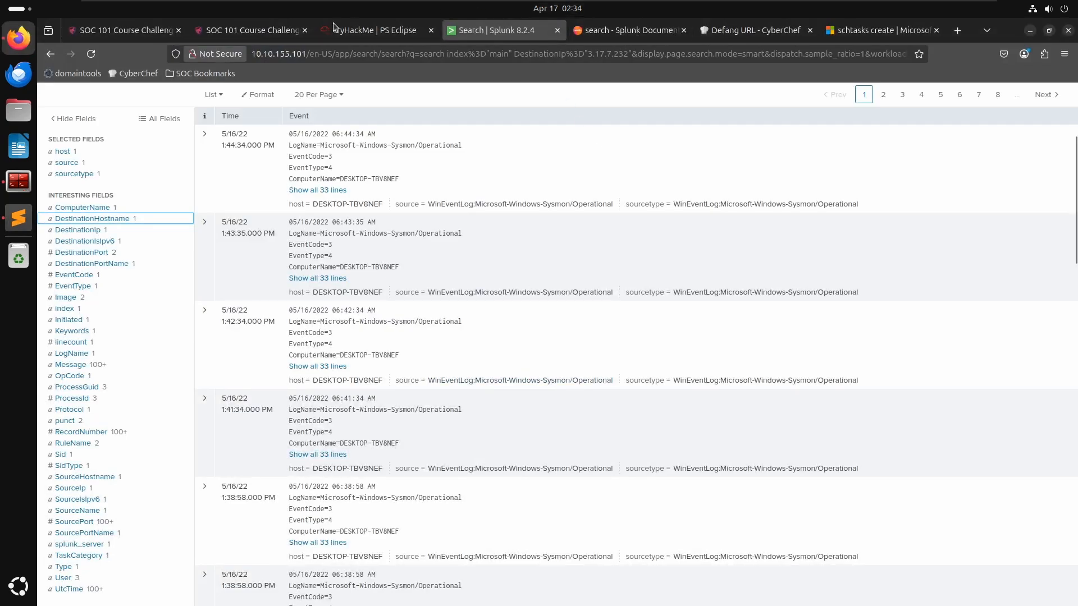
- Run an nslookup on the IP 3.17.7.232 in the terminal to resolve its hostname
left_click(26, 193)
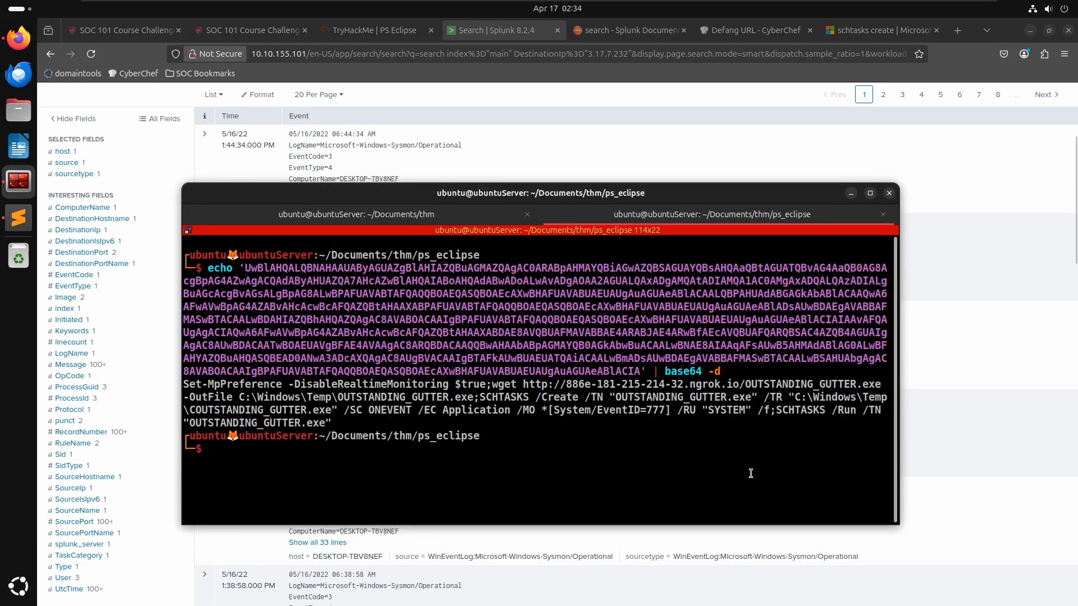
type("nslookup")
type("^?")
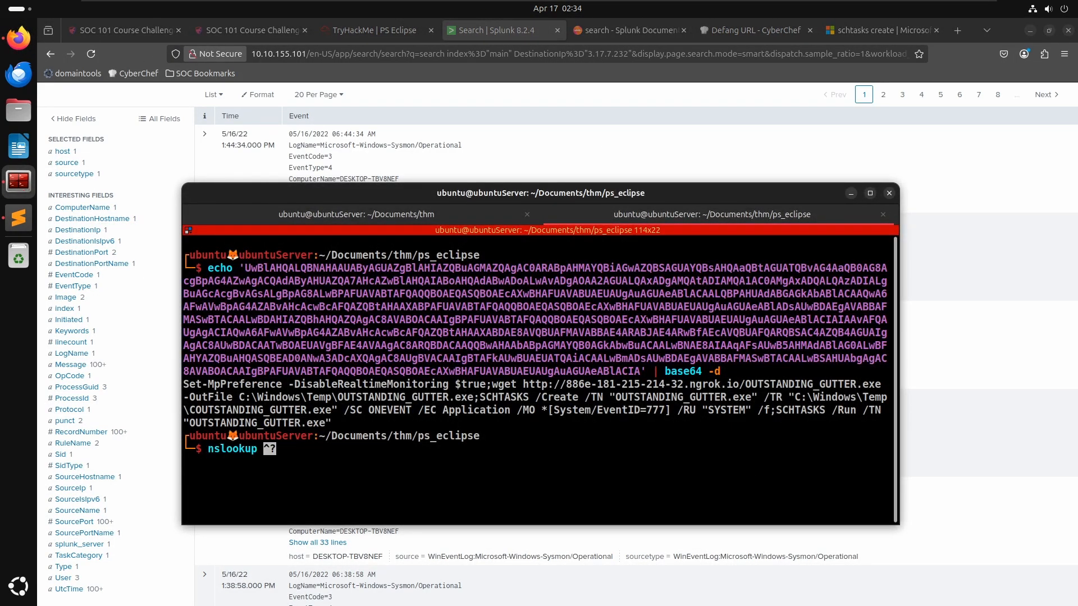
key("ctrl+shift+v")
key("Return")
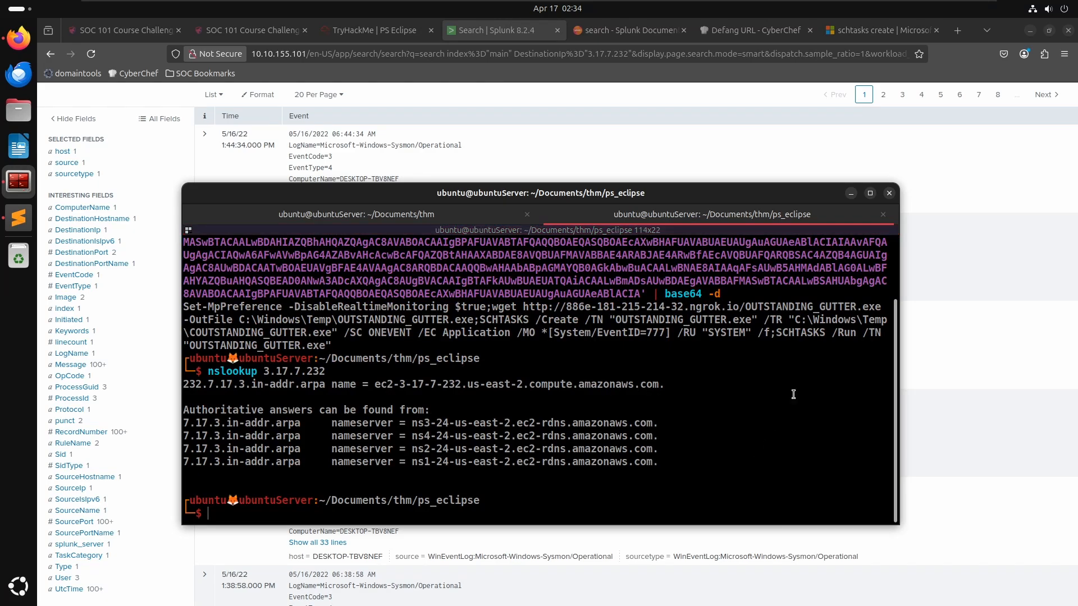
- Search index="main" OUTSTANDING_GUTTER Image="C:\\Windows\\Temp\\OUTSTANDING_GUTTER.exe" across the Splunk events
key("alt+Tab")
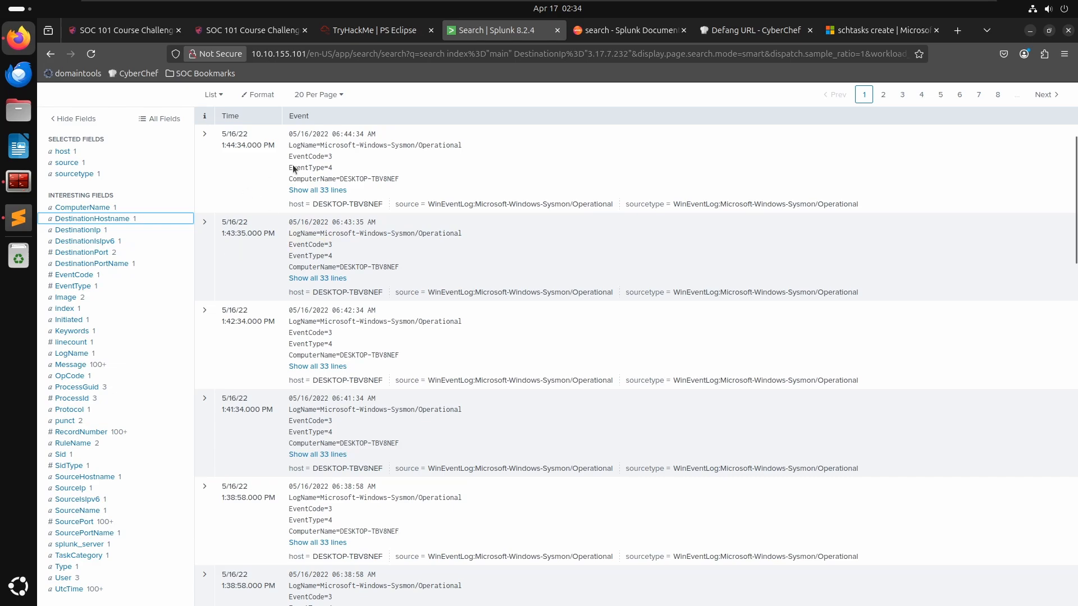
scroll(354, 210, "up", 3)
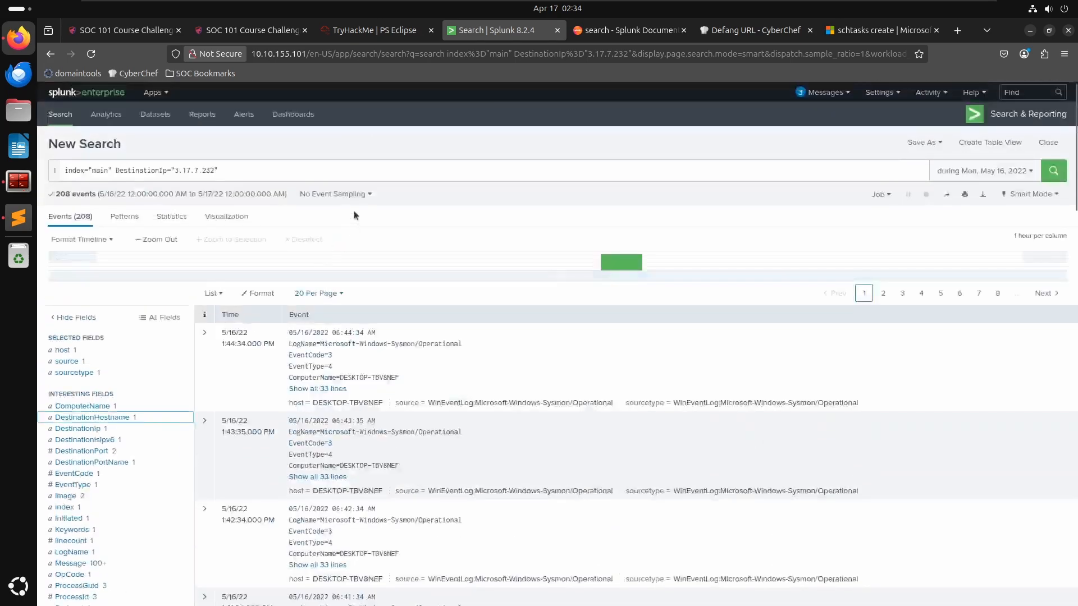
left_click(272, 172)
key("ctrl+a")
type("index=\"main\" OUTSTANDING_GUTTER Image=\"C:\\\\Windows\\\\Temp\\\\OUTSTANDING_GUTTER.exe\" DestinationIp=\"3.17.7.232\"")
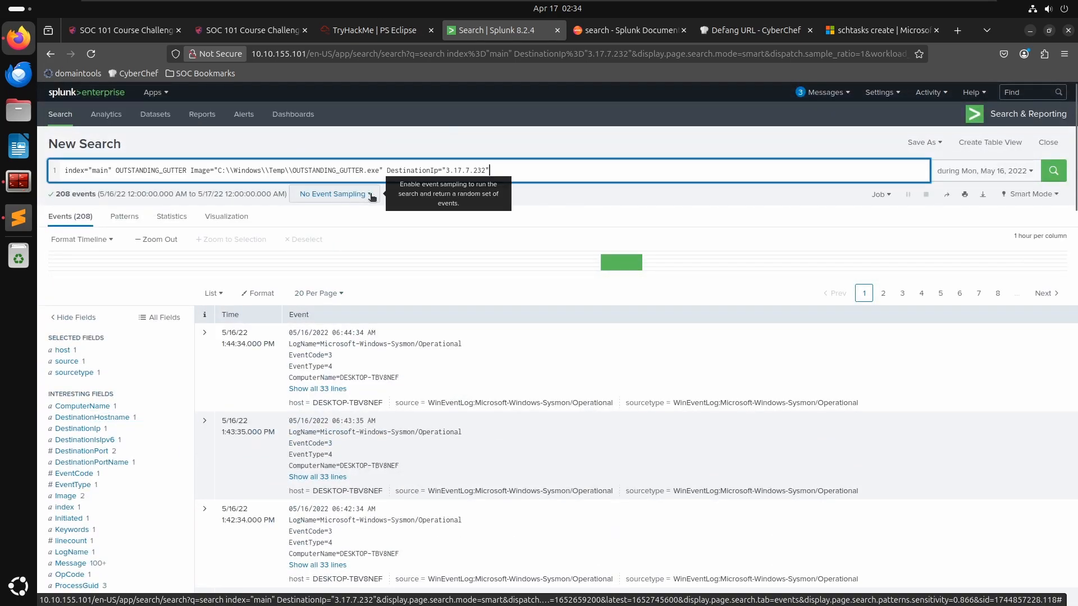
key("BackSpace")
key("BackSpace")
key("BackSpace")
key("BackSpace")
key("BackSpace")
key("BackSpace")
key("BackSpace")
key("BackSpace")
key("BackSpace")
key("BackSpace")
key("BackSpace")
key("BackSpace")
key("BackSpace")
key("BackSpace")
key("BackSpace")
key("BackSpace")
key("BackSpace")
key("BackSpace")
key("BackSpace")
key("BackSpace")
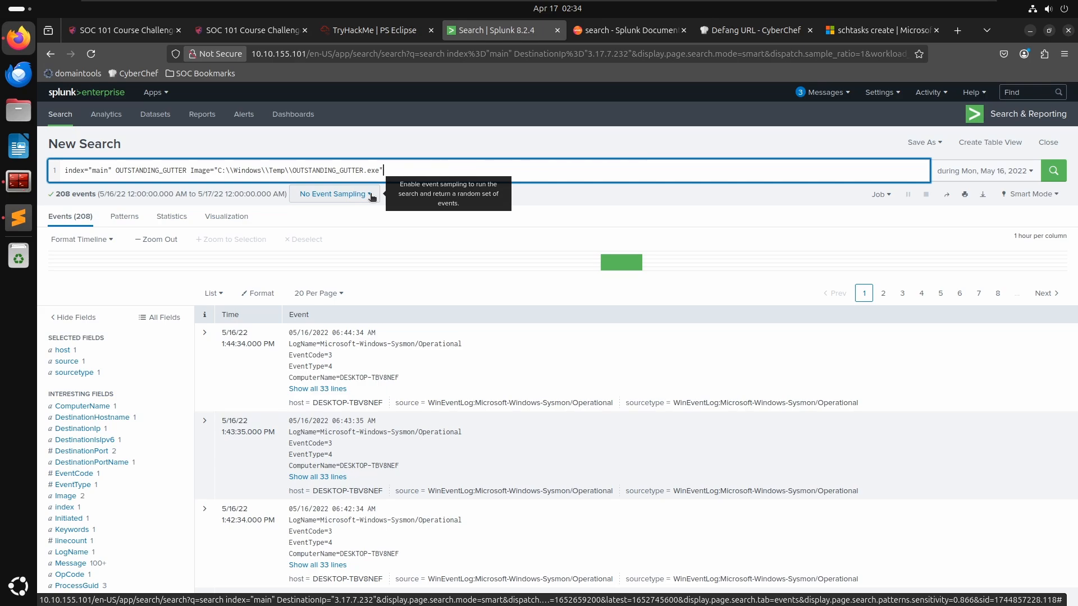
key("Return")
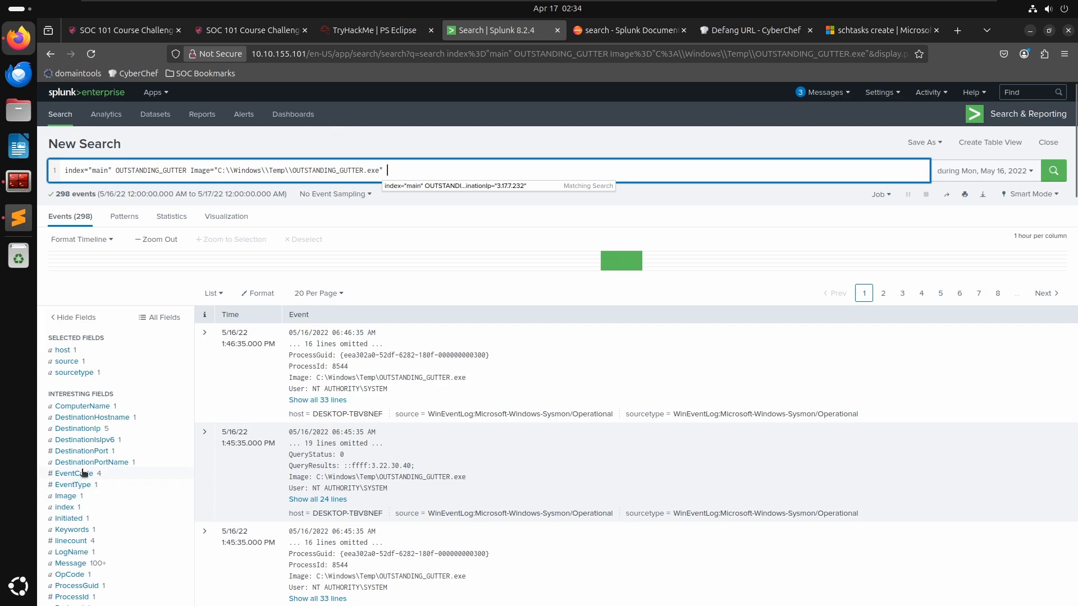
- Add DestinationPort 443 to the search as a filter and expand one resulting connection event to examine its fields
left_click(131, 449)
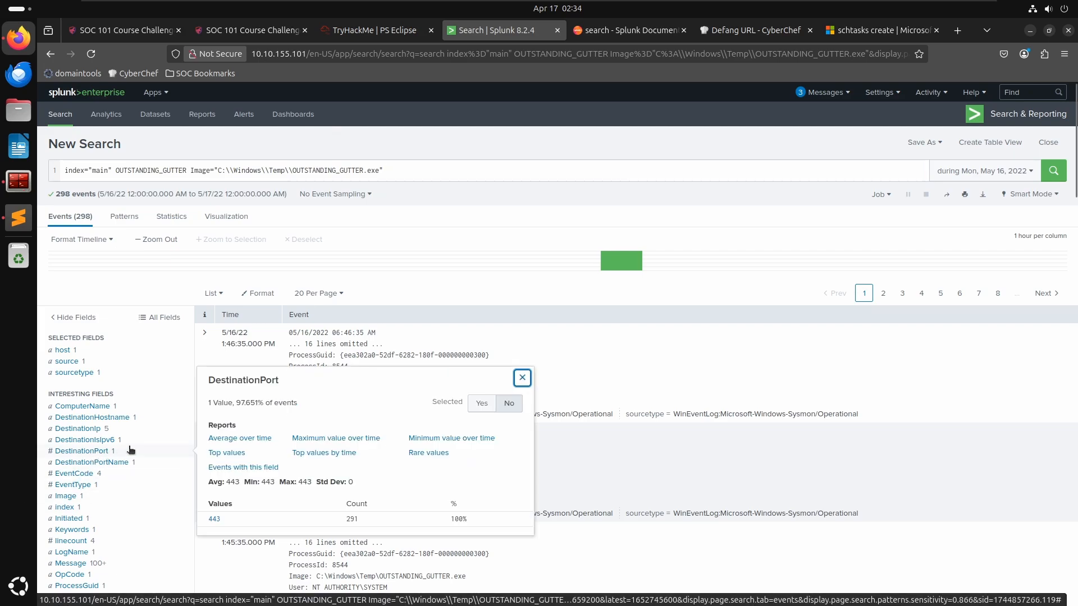
left_click(213, 518)
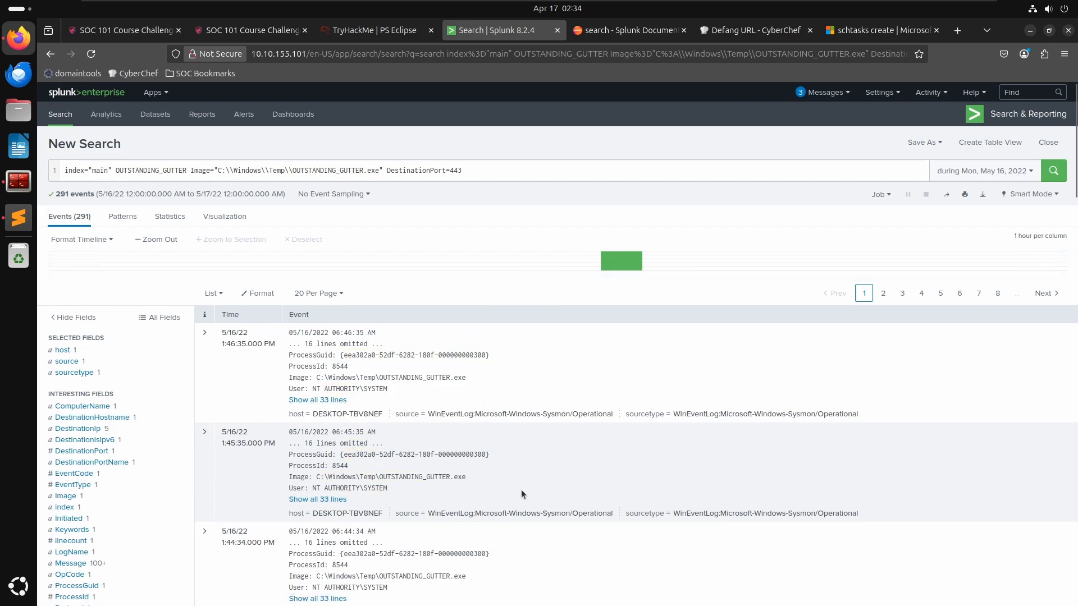
scroll(534, 500, "down", 3)
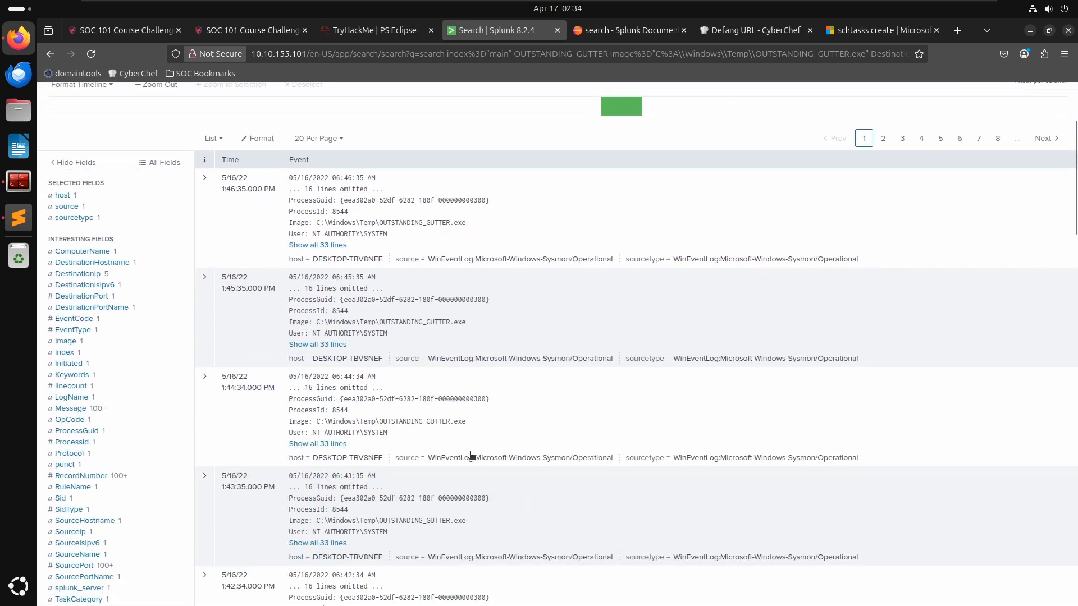
left_click(203, 377)
scroll(228, 382, "down", 6)
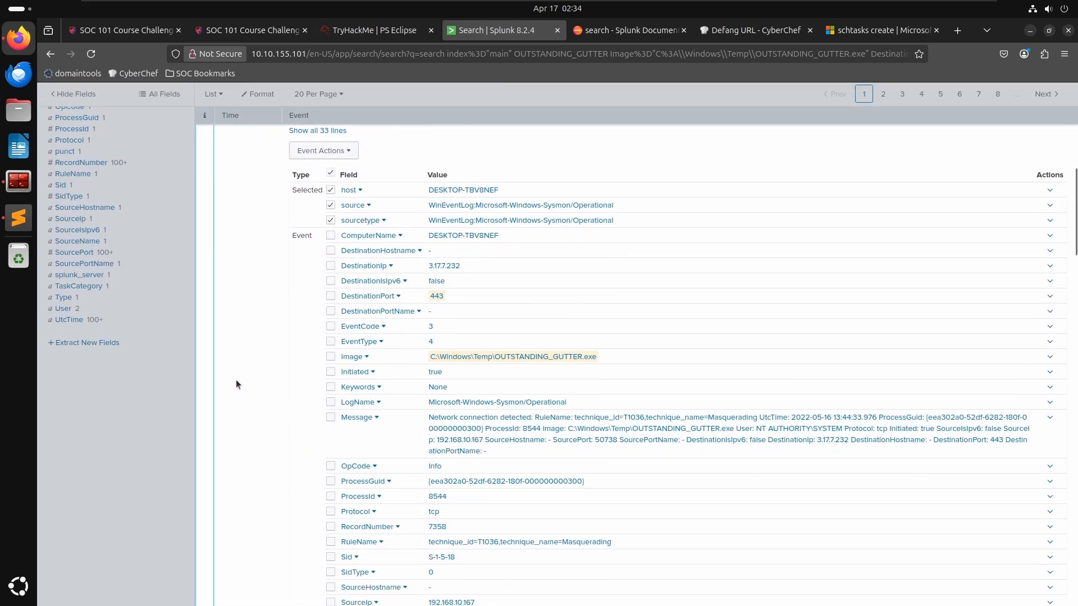
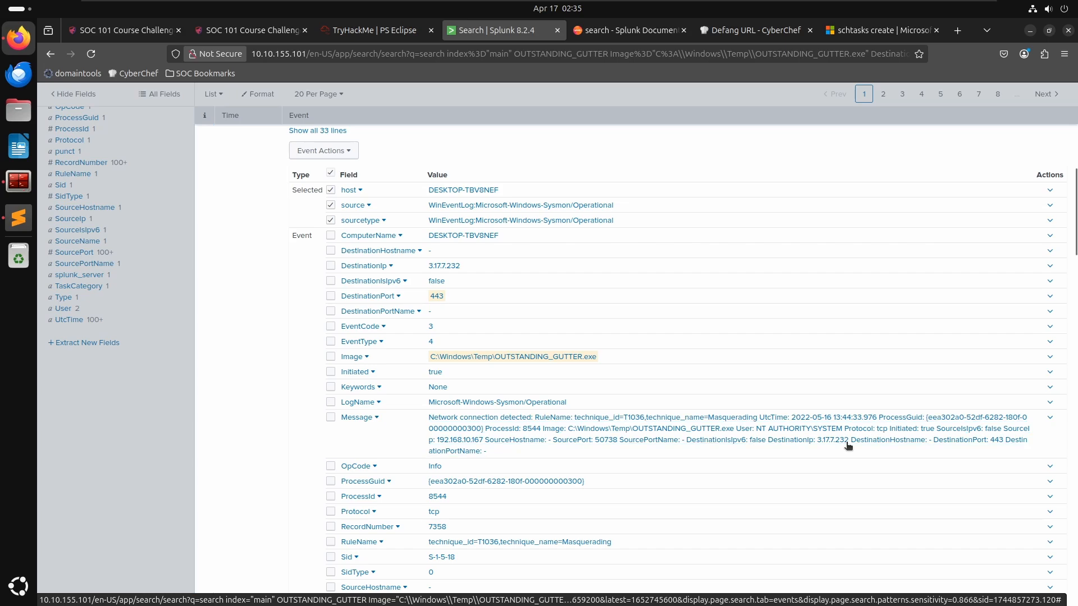
- Select the destination IP in the expanded connection event and review the room's remote-server address question
left_click(812, 444)
left_click_drag(470, 267, 425, 268)
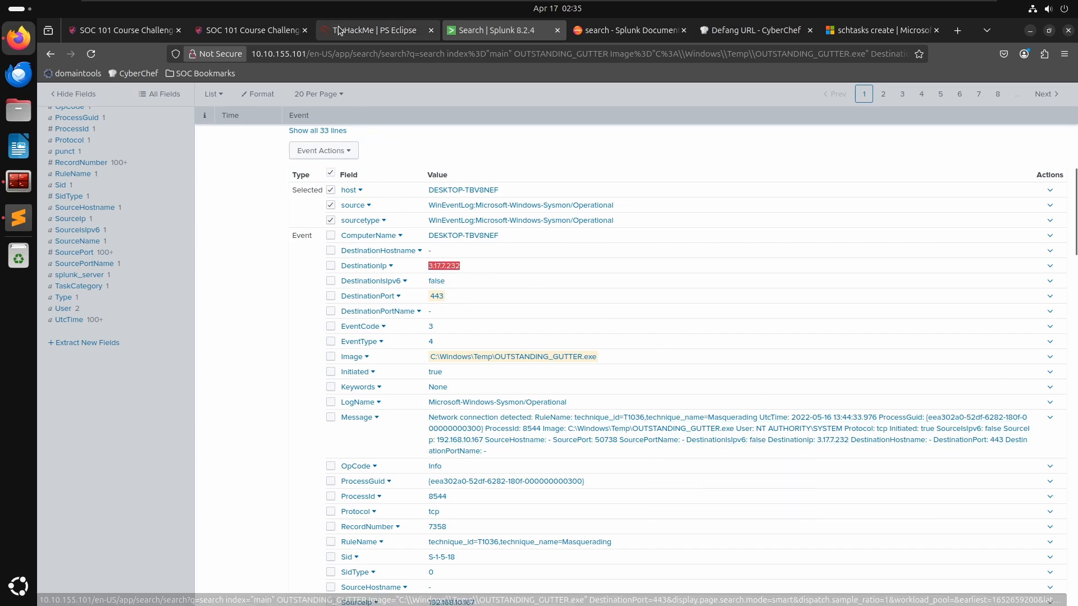
left_click(375, 29)
left_click(308, 411)
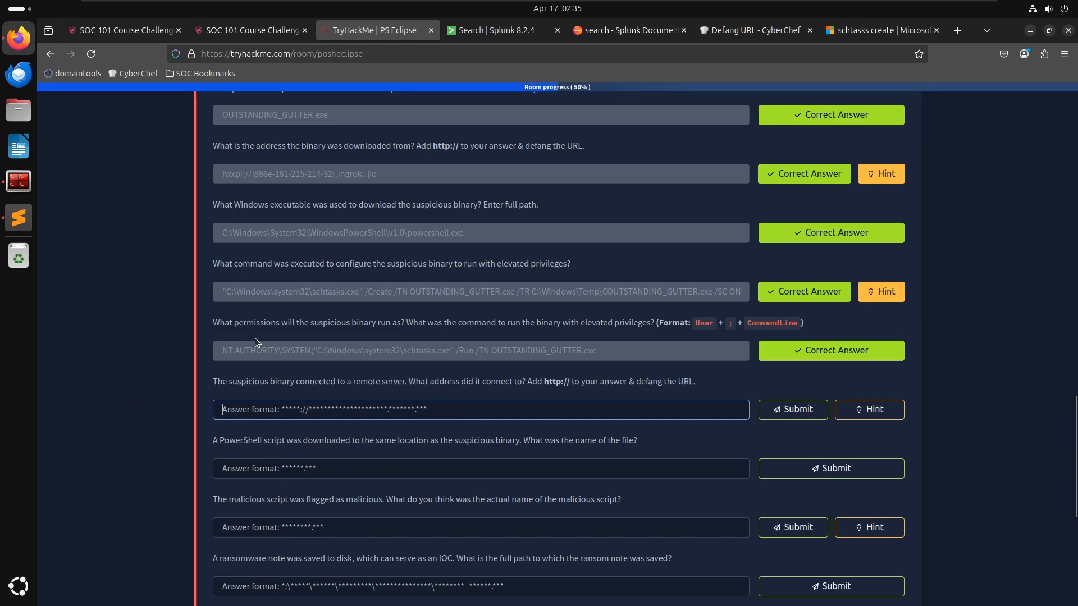
left_click_drag(218, 381, 512, 380)
left_click(509, 382)
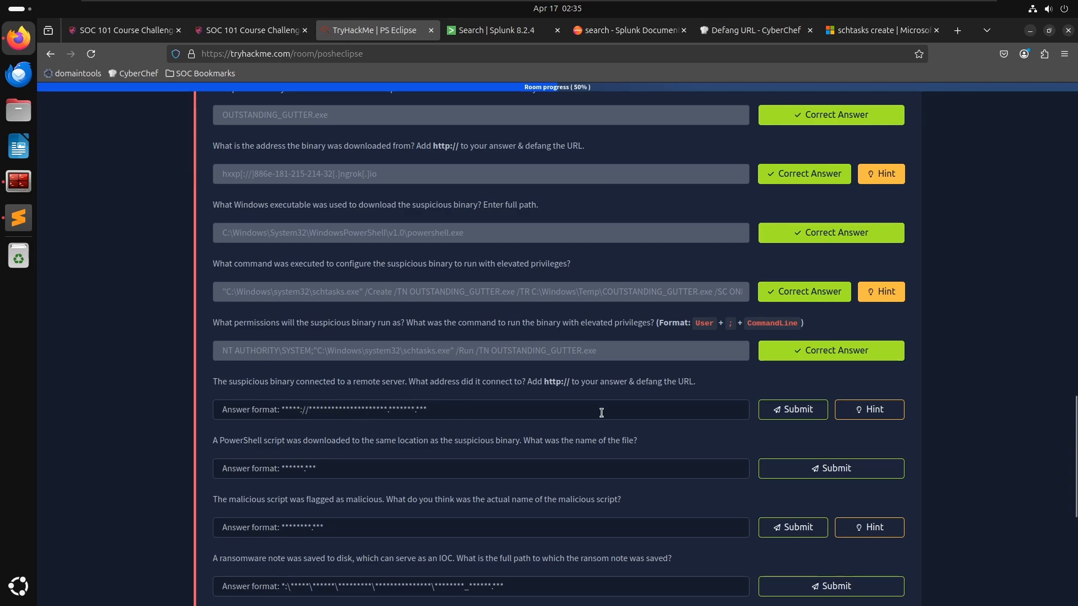
- Remove the DestinationPort=443 filter from the Splunk search and rerun it
left_click(493, 33)
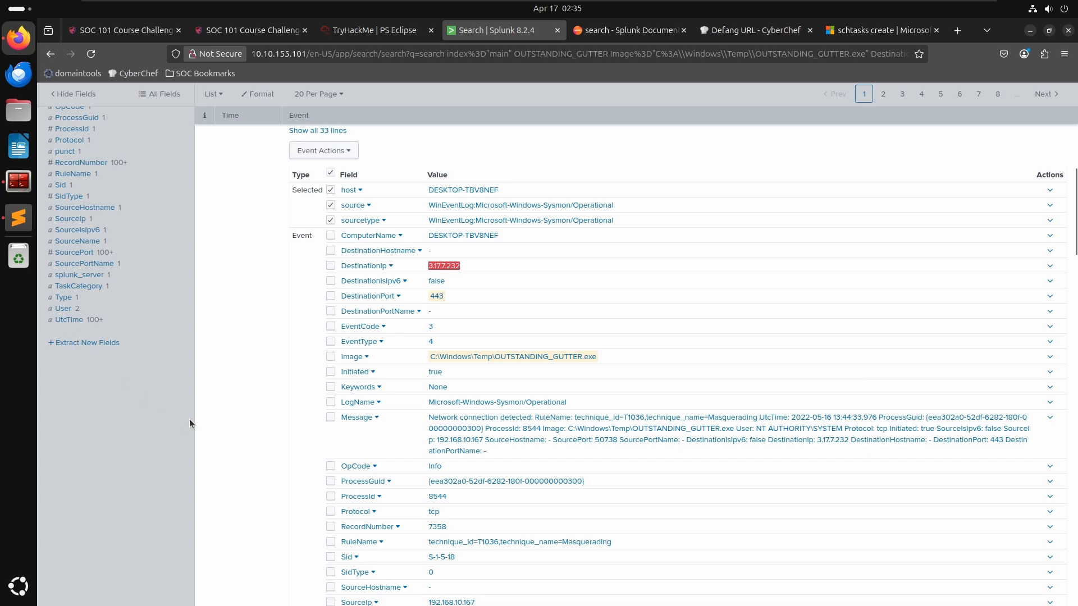
scroll(194, 416, "down", 10)
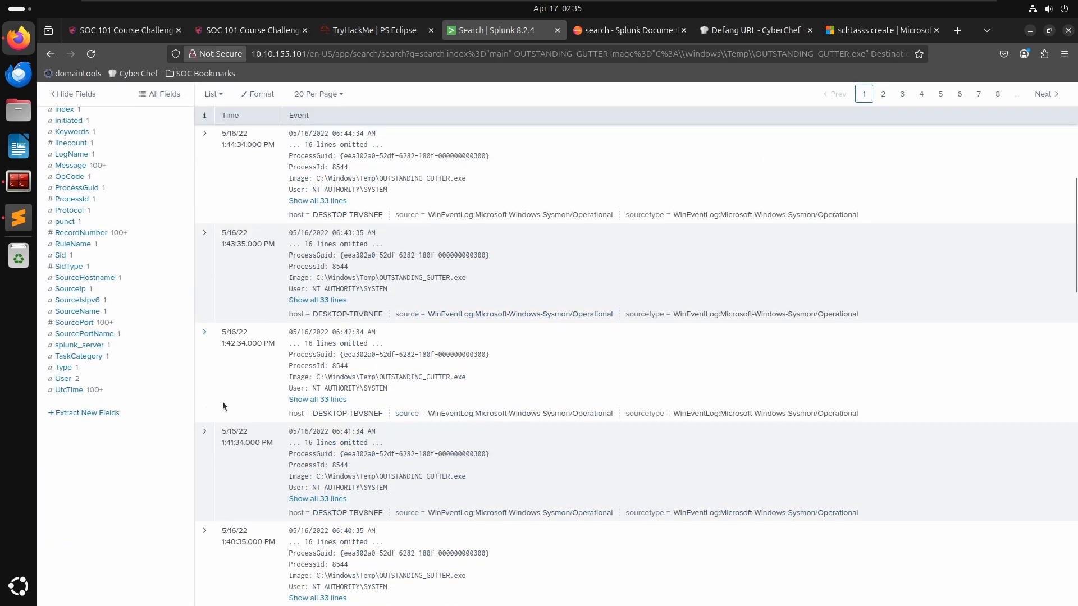
scroll(285, 382, "up", 4)
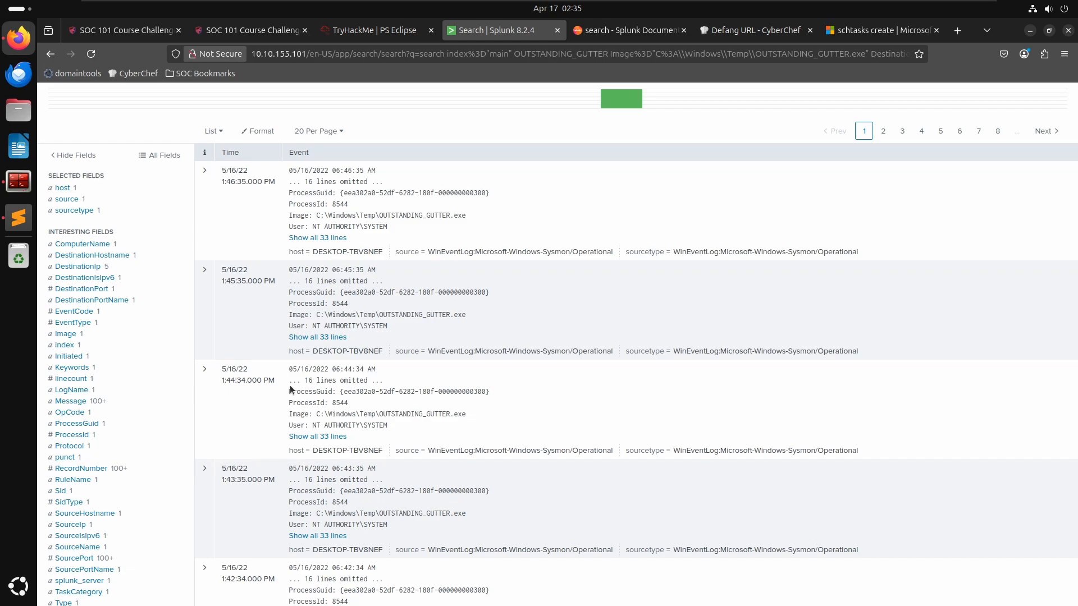
scroll(278, 295, "up", 3)
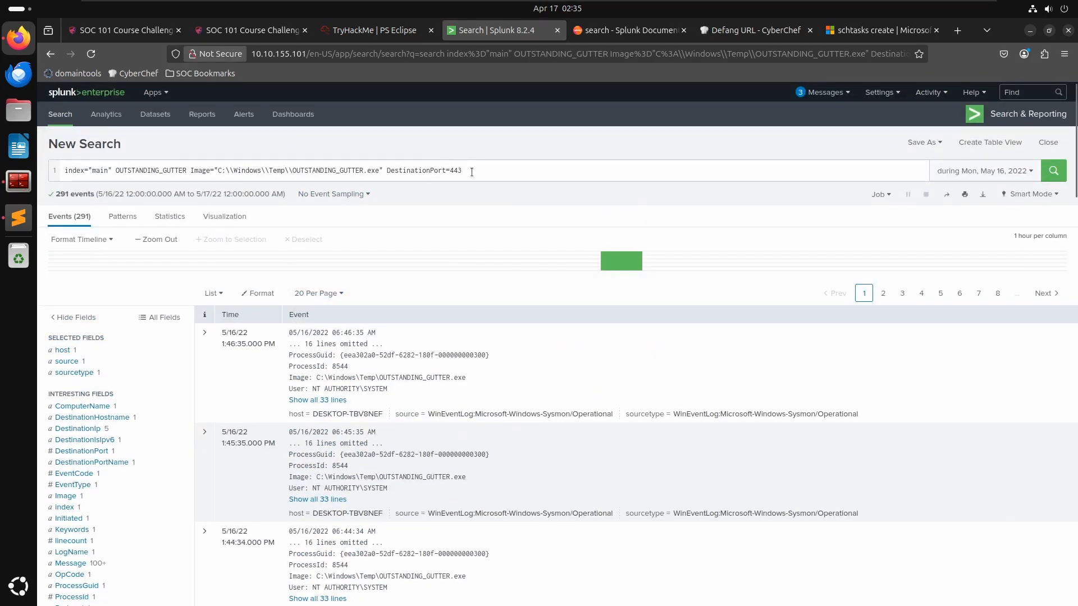
left_click_drag(471, 172, 382, 174)
key("BackSpace")
key("BackSpace")
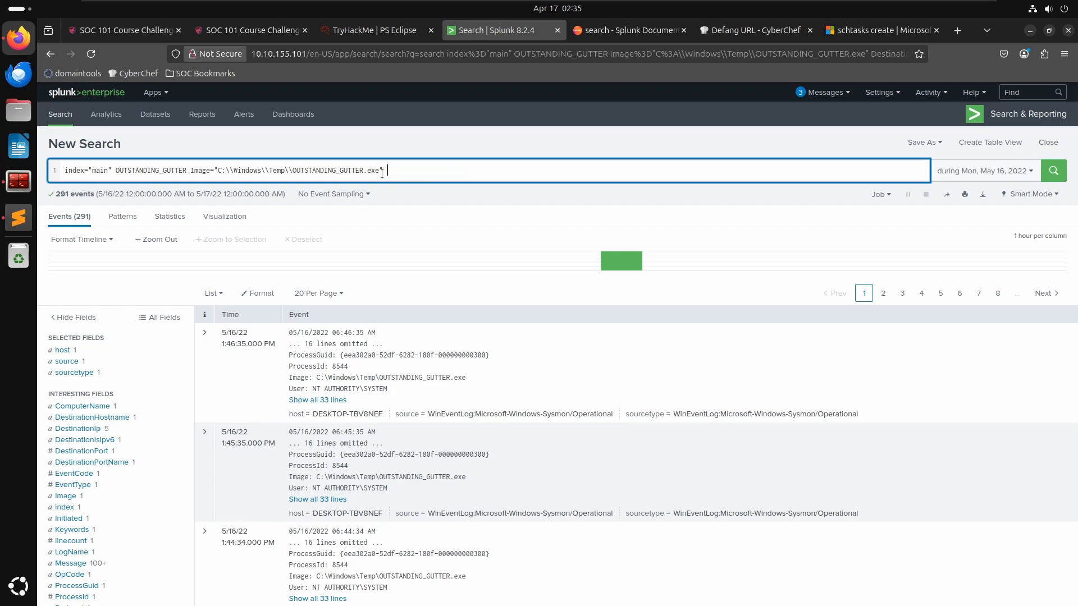
key("Return")
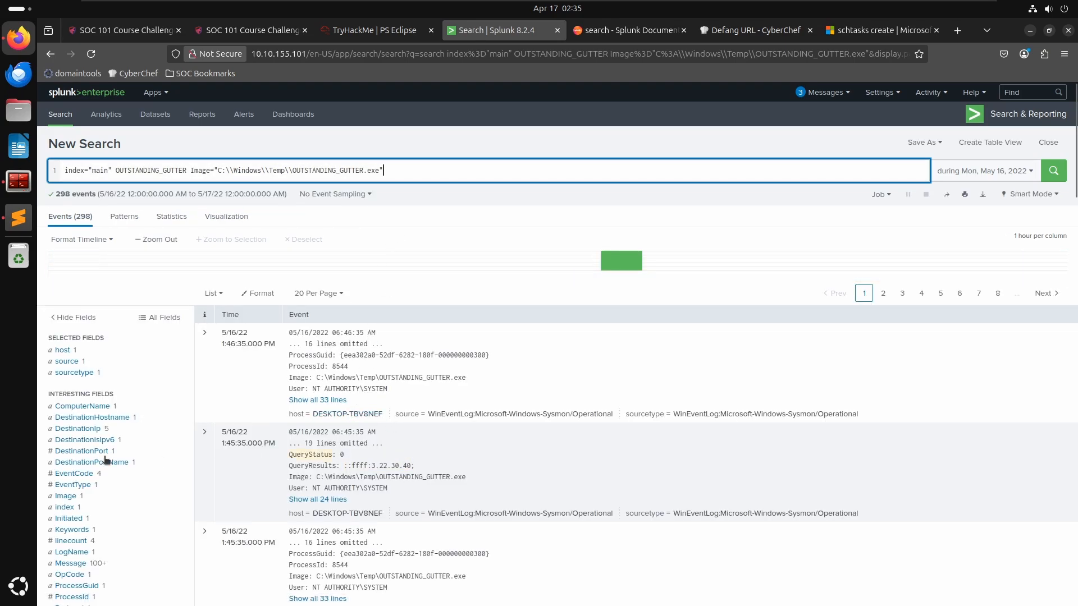
- Filter the search by DestinationIp 3.22.30.40 and expand the first connection event to examine its fields
left_click(83, 430)
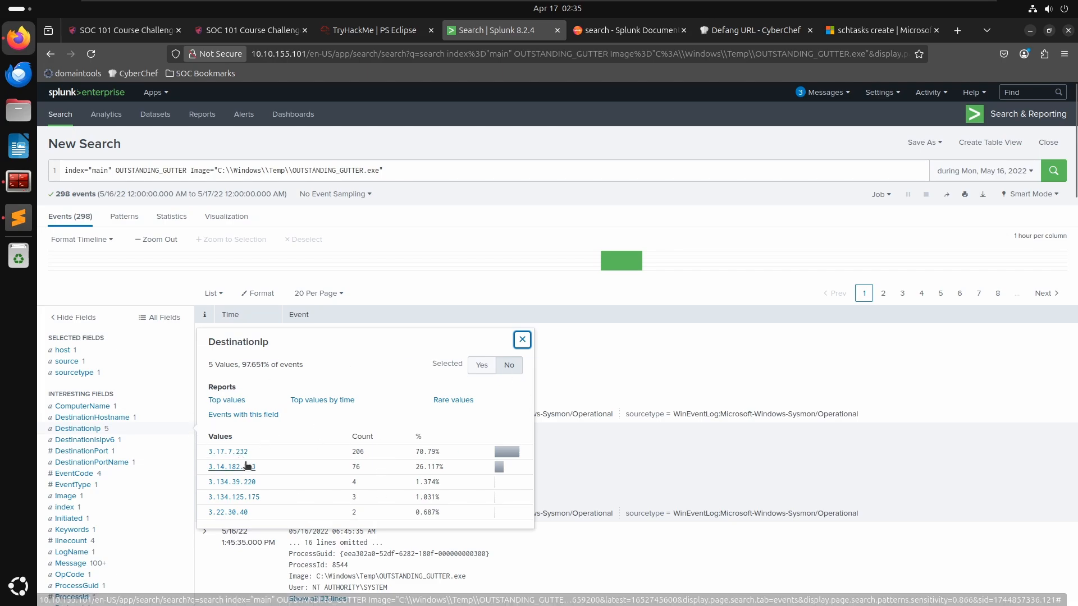
left_click(230, 513)
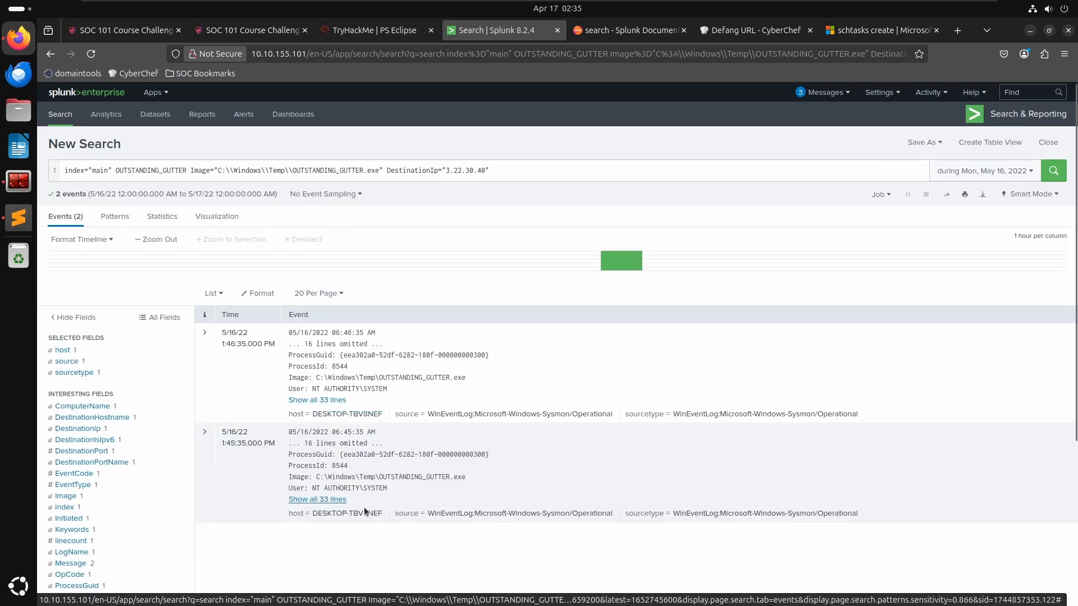
left_click(203, 334)
scroll(426, 488, "down", 4)
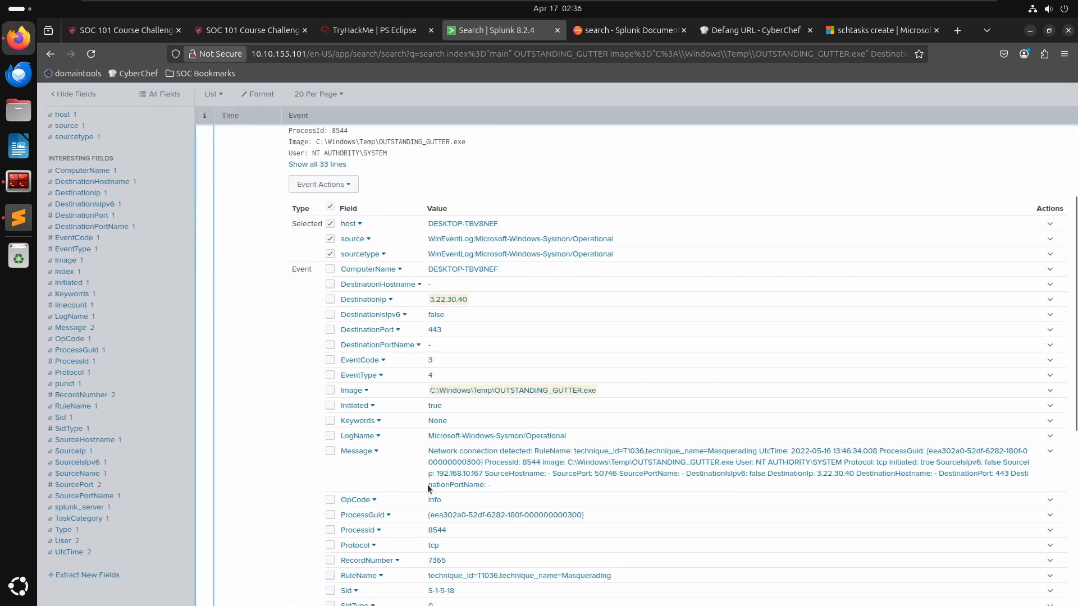
scroll(427, 484, "down", 3)
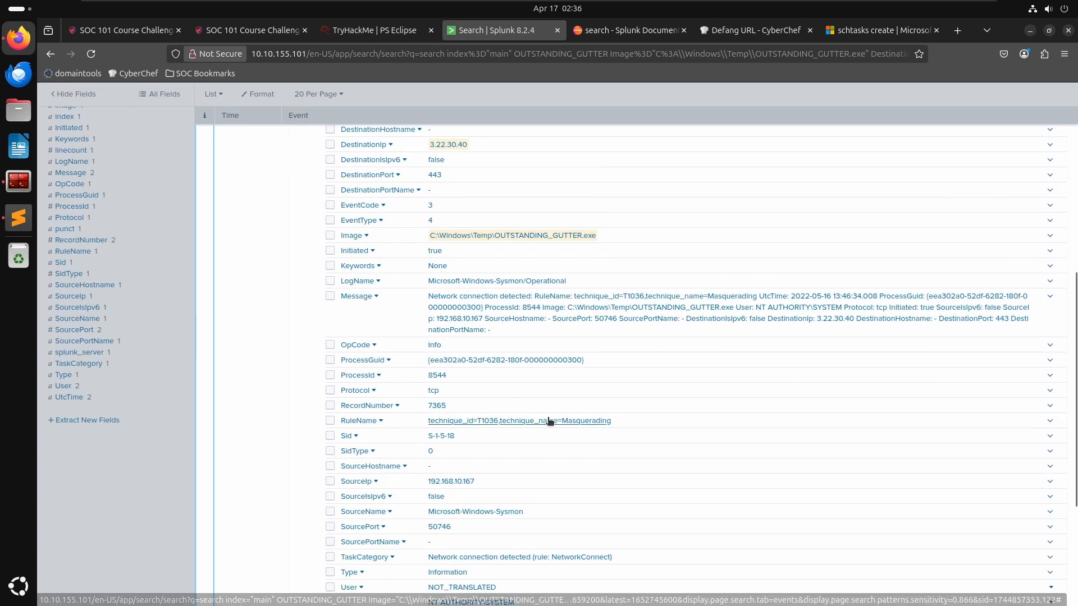
scroll(560, 475, "down", 2)
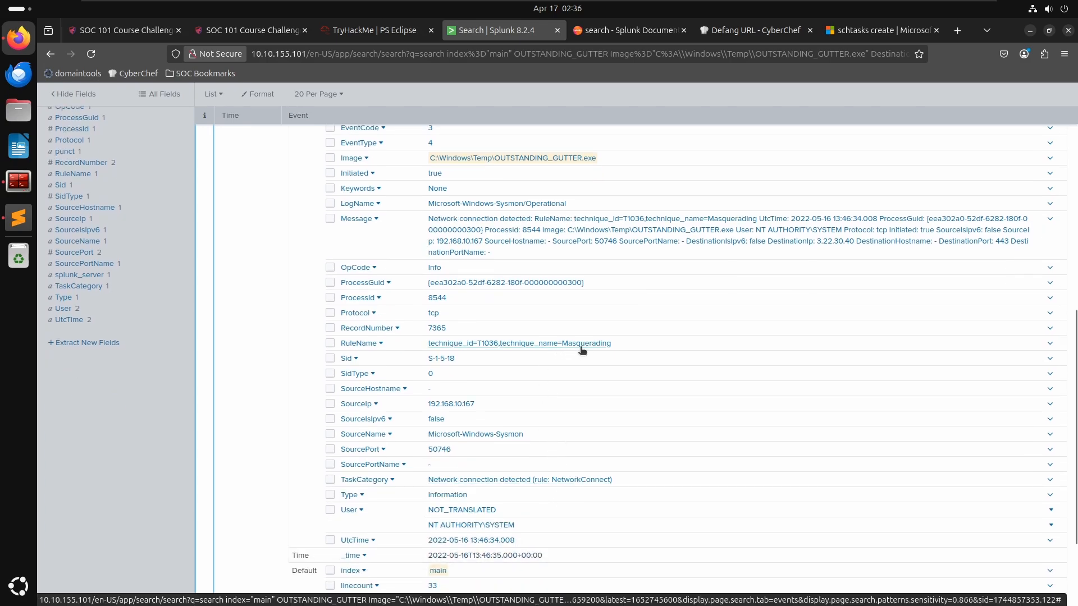
scroll(615, 476, "down", 2)
scroll(614, 481, "up", 8)
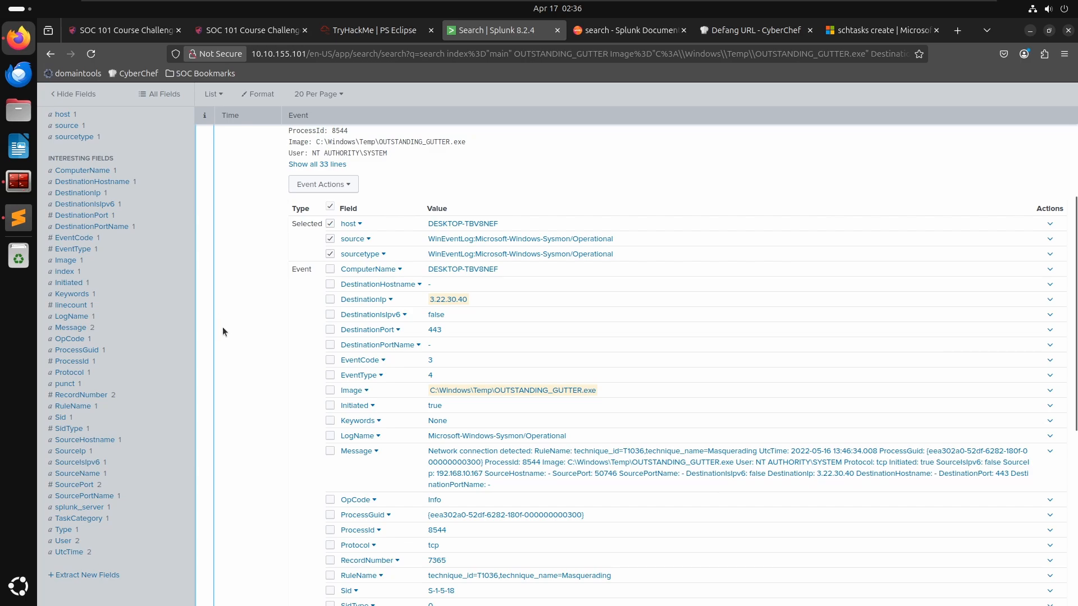
scroll(224, 201, "up", 4)
- Try submitting the defanged ngrok URL copied from the notes as the remote-server answer, then clear the field
left_click(337, 245)
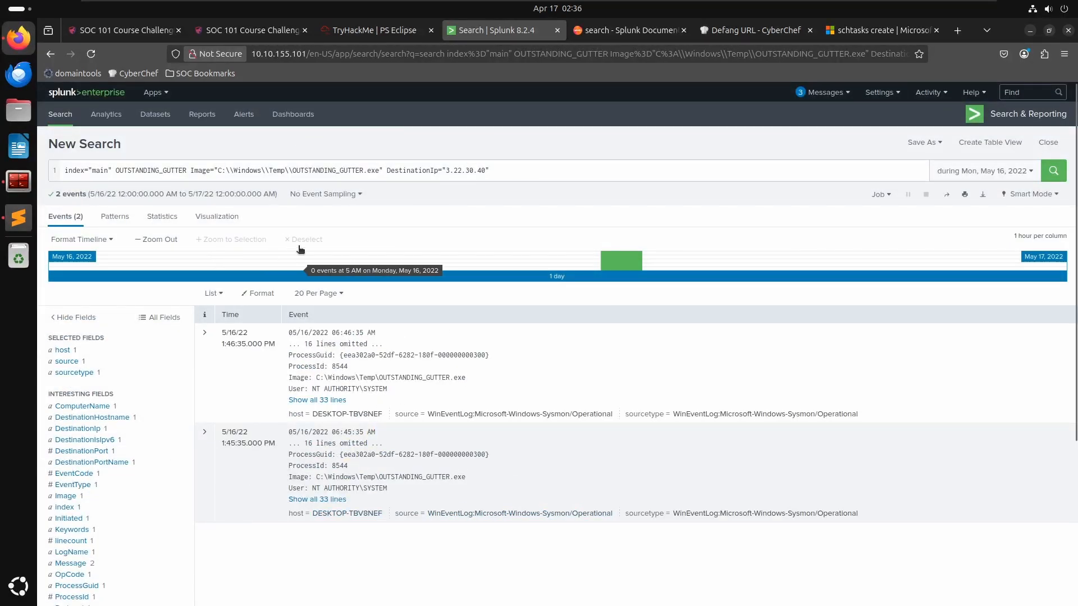
left_click(384, 39)
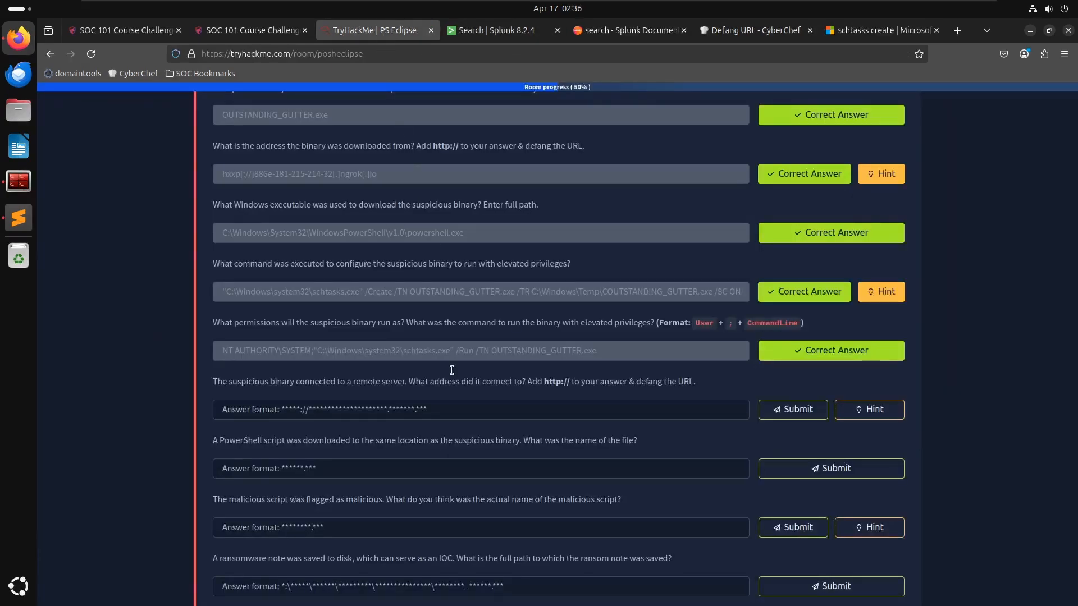
key("alt+Tab")
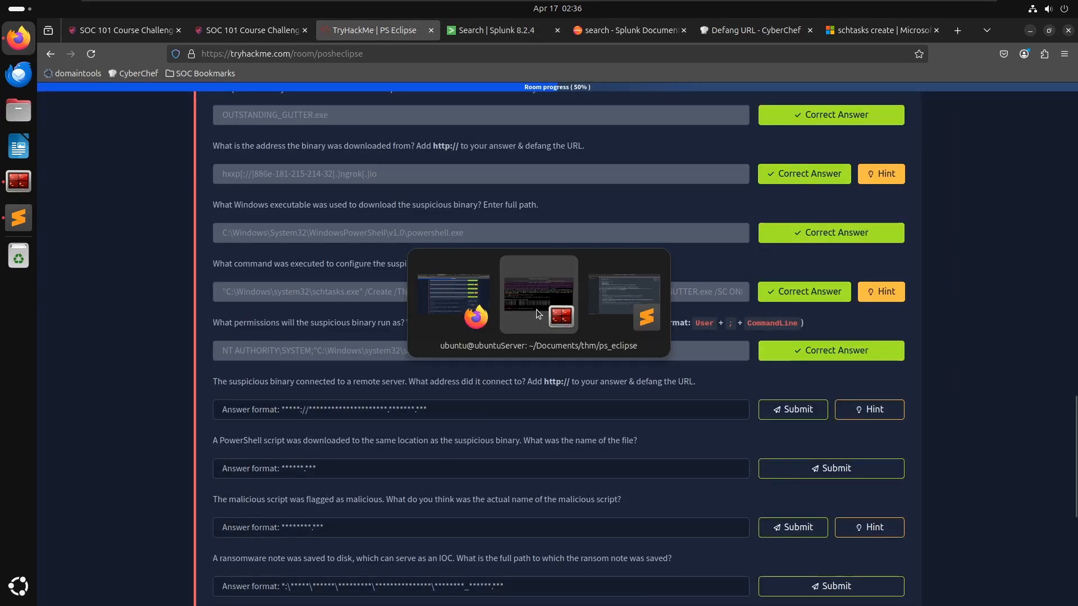
key("alt+Tab")
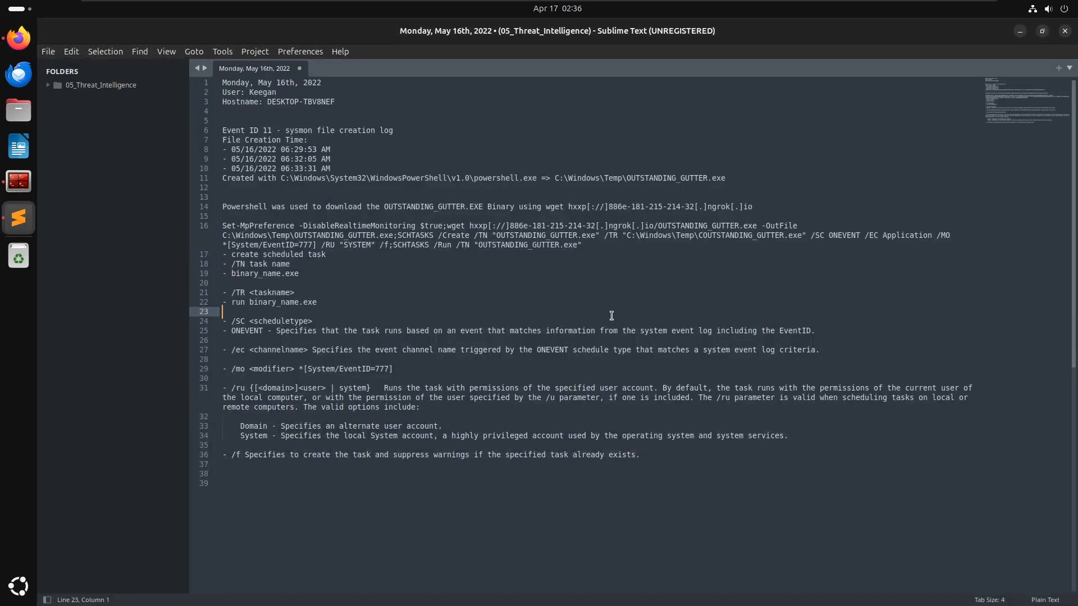
key("alt+Tab")
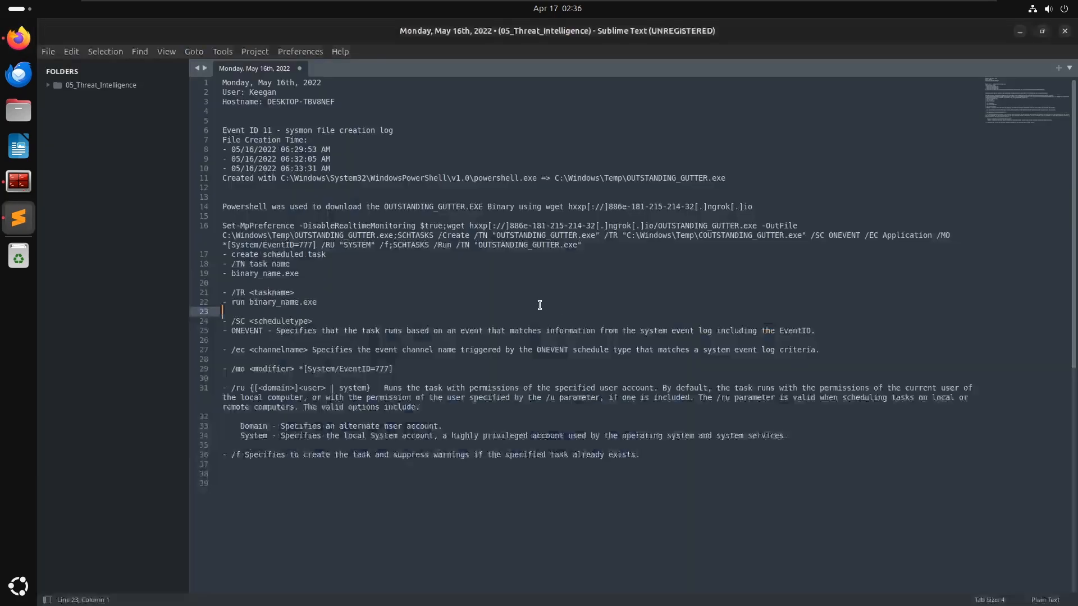
left_click_drag(761, 205, 572, 206)
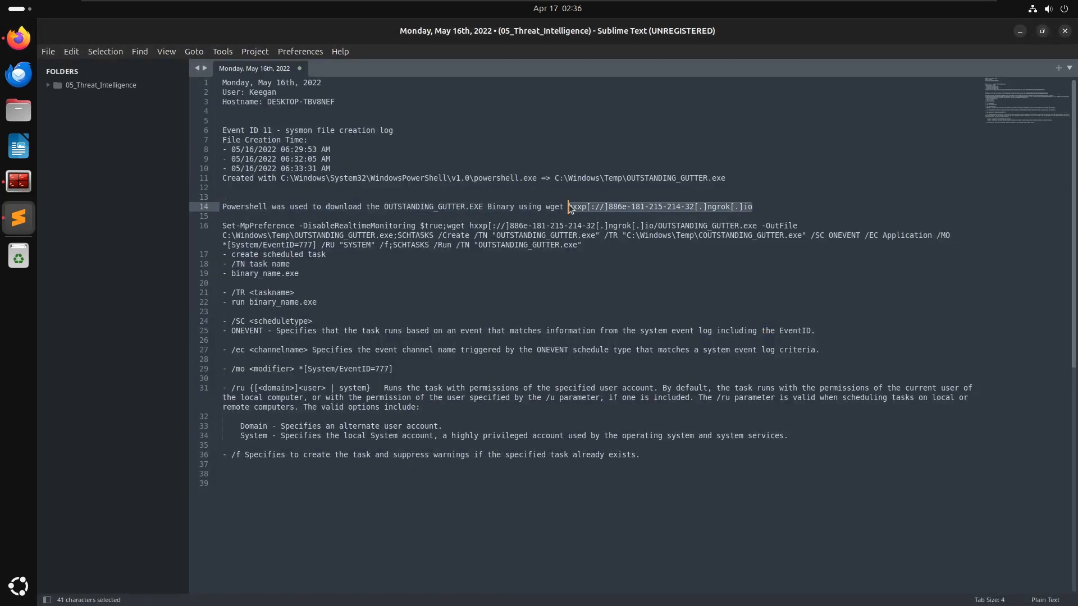
key("ctrl+c")
key("alt+Tab")
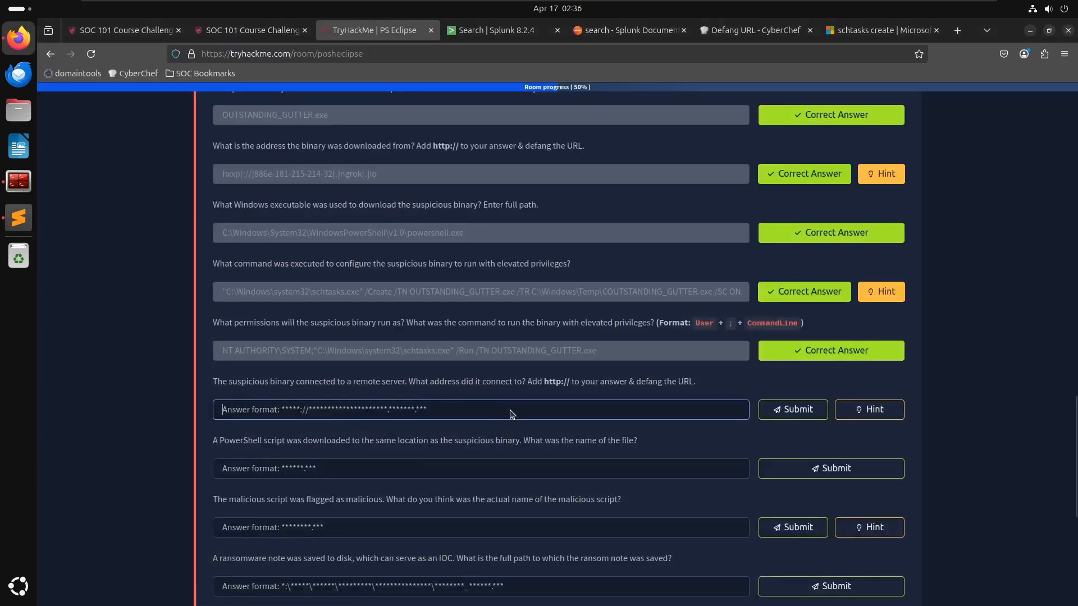
key("ctrl+v")
key("Return")
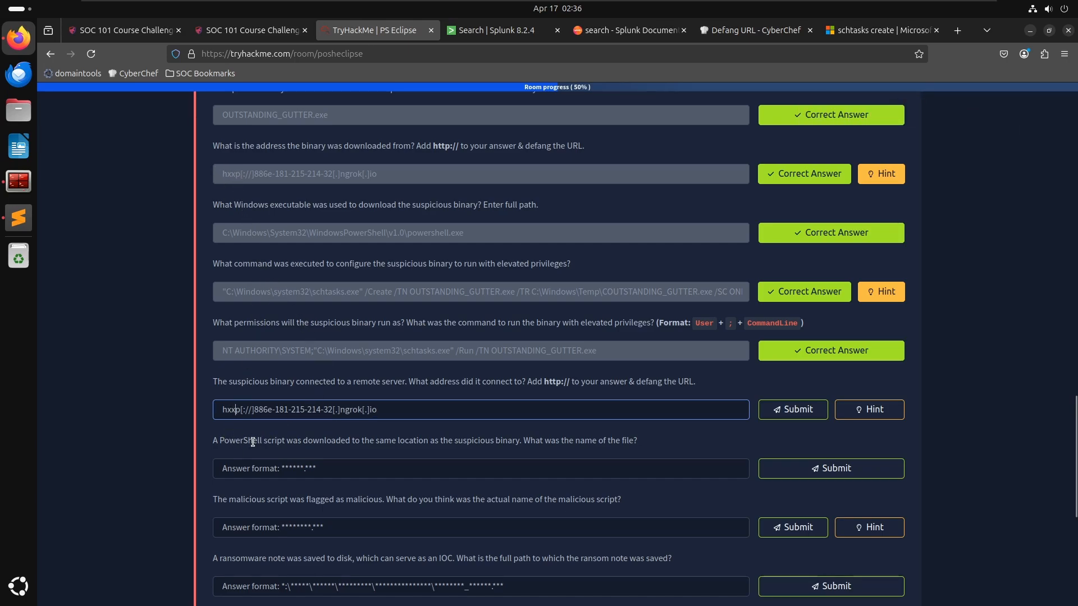
key("alt+Tab")
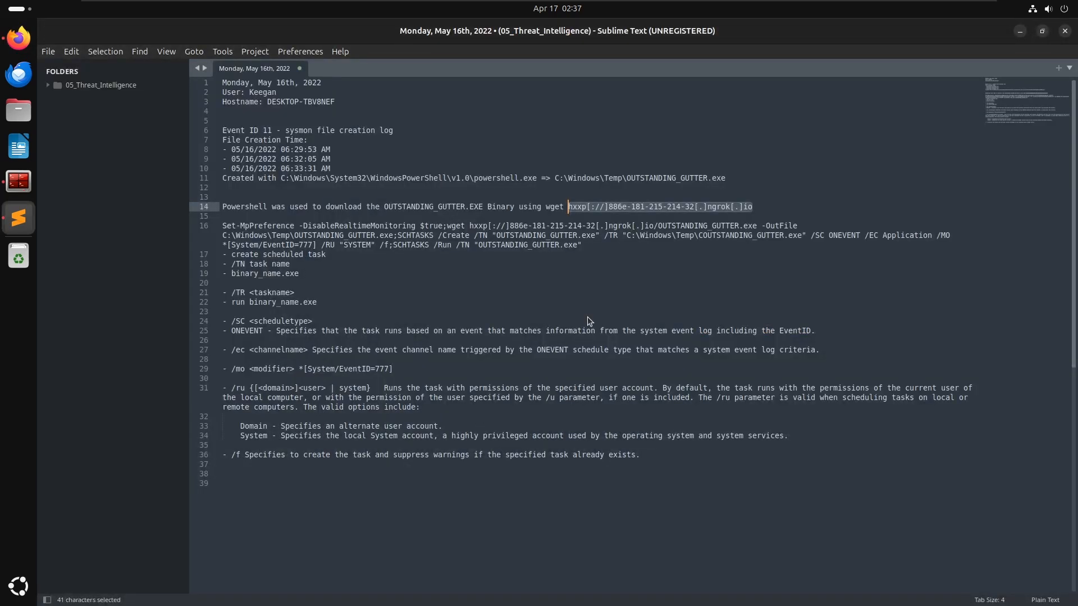
key("alt+Tab")
key("ctrl+a")
key("BackSpace")
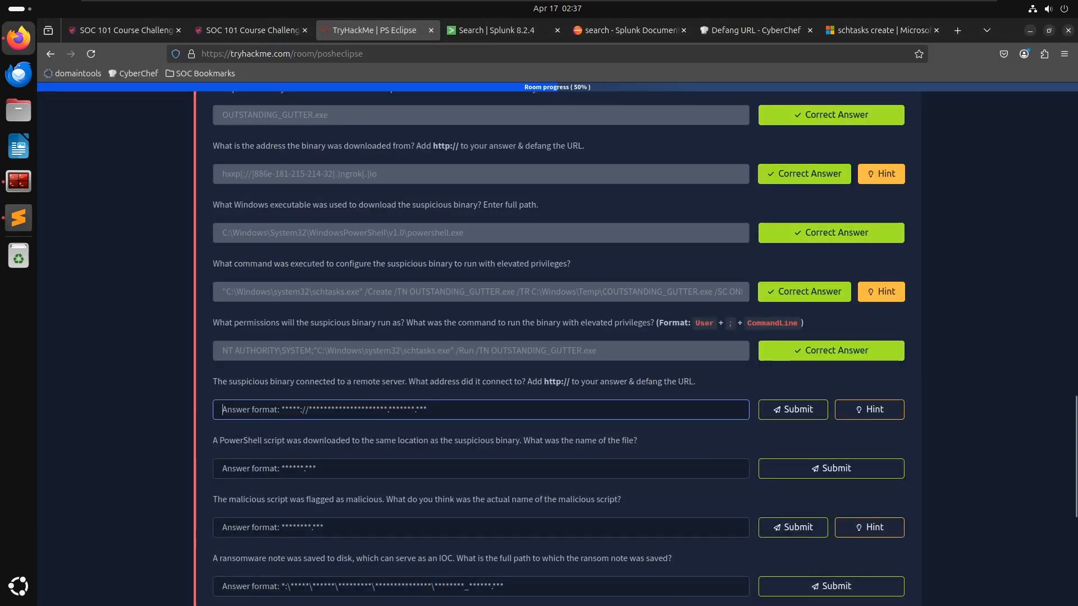
- Remove the DestinationIp filter from the Splunk search and rerun it
key("alt+Tab")
key("alt+Tab")
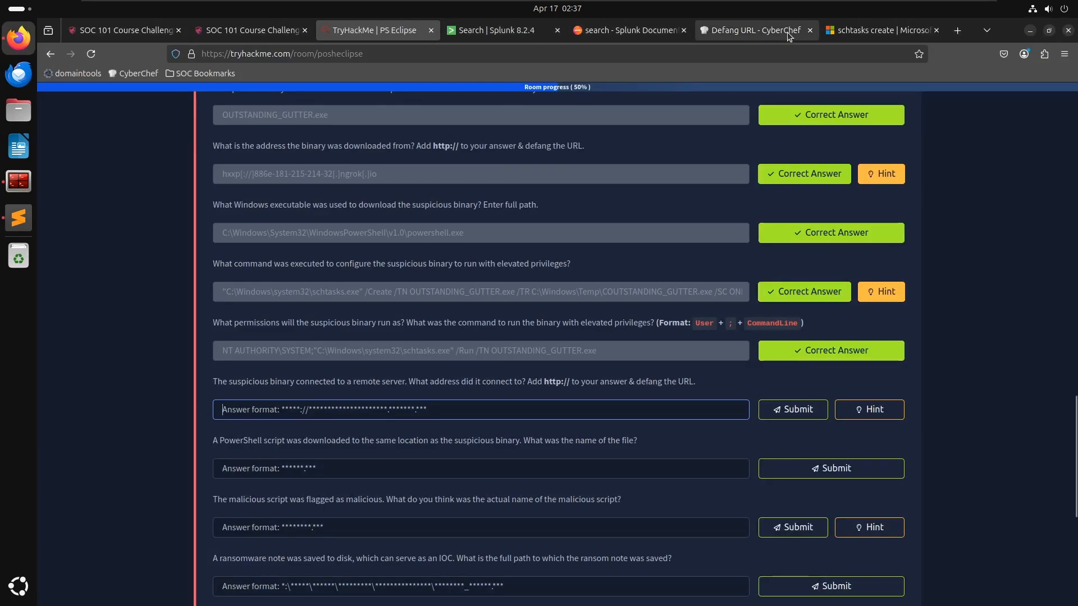
left_click(753, 28)
left_click(574, 34)
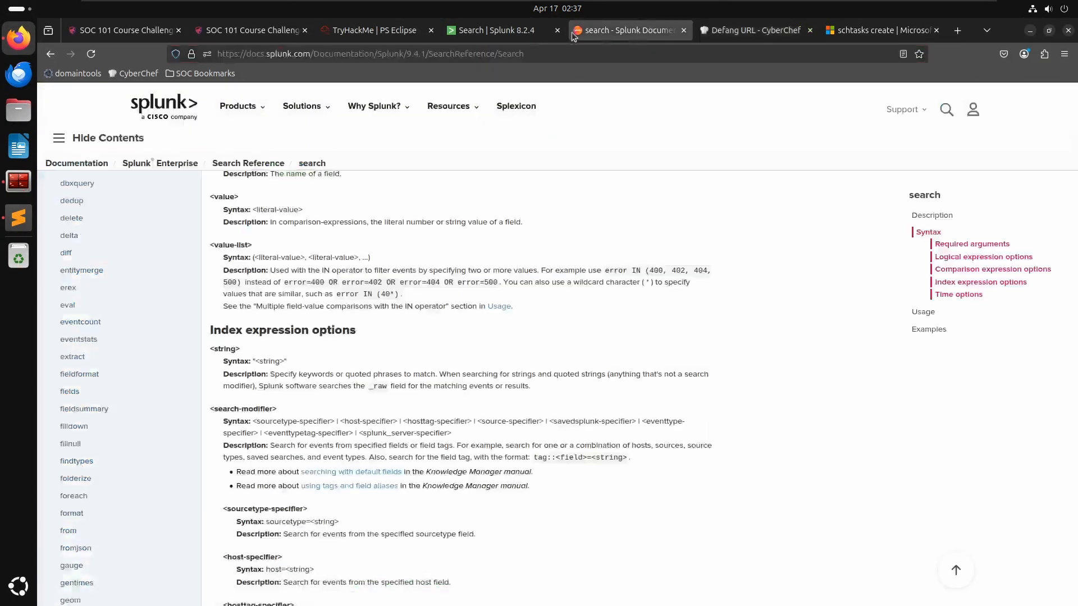
left_click(494, 30)
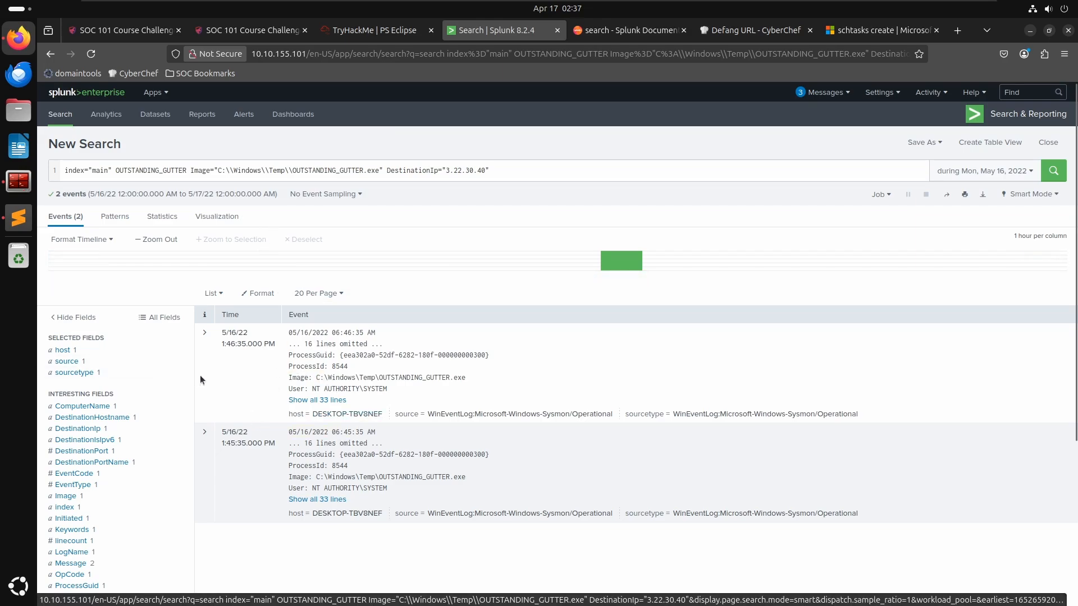
left_click_drag(489, 170, 378, 170)
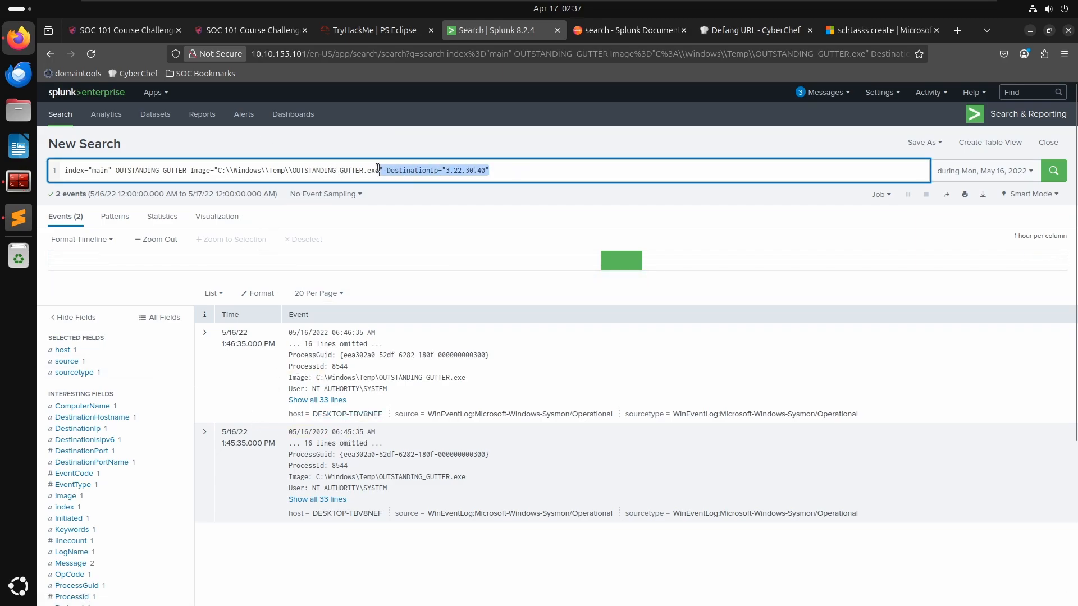
key("BackSpace")
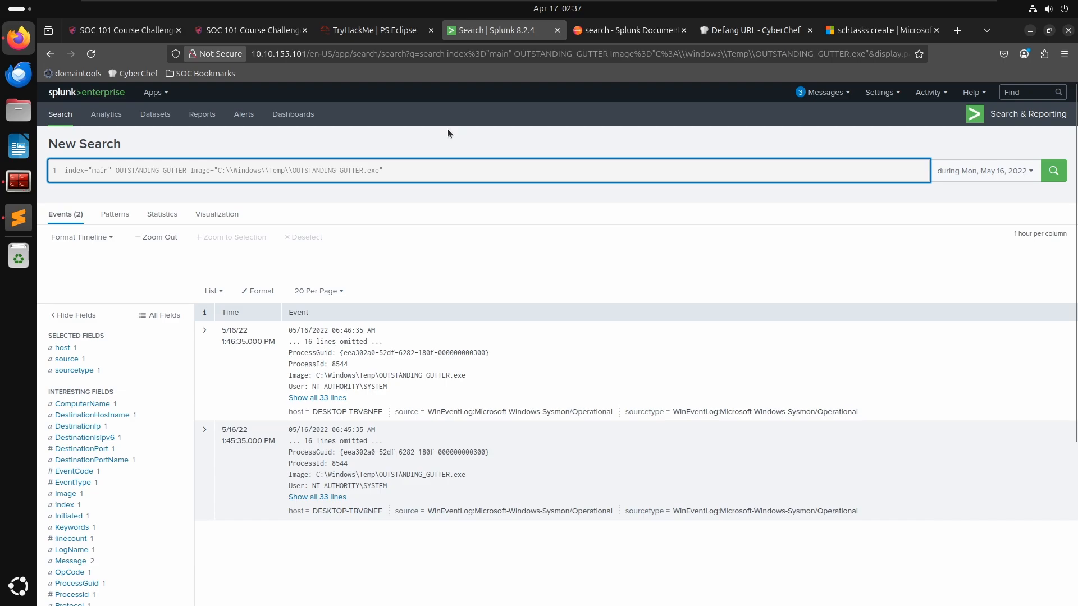
key("Return")
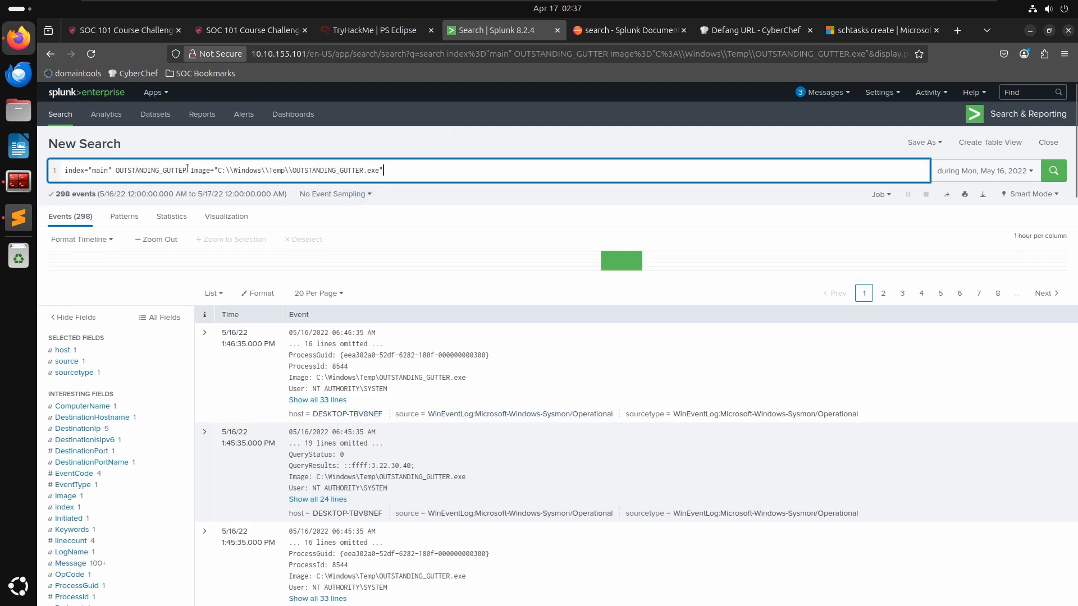
- Drop the OUTSTANDING_GUTTER keyword from the search and filter it by the DestinationHostname value "-"
left_click_drag(187, 168, 121, 168)
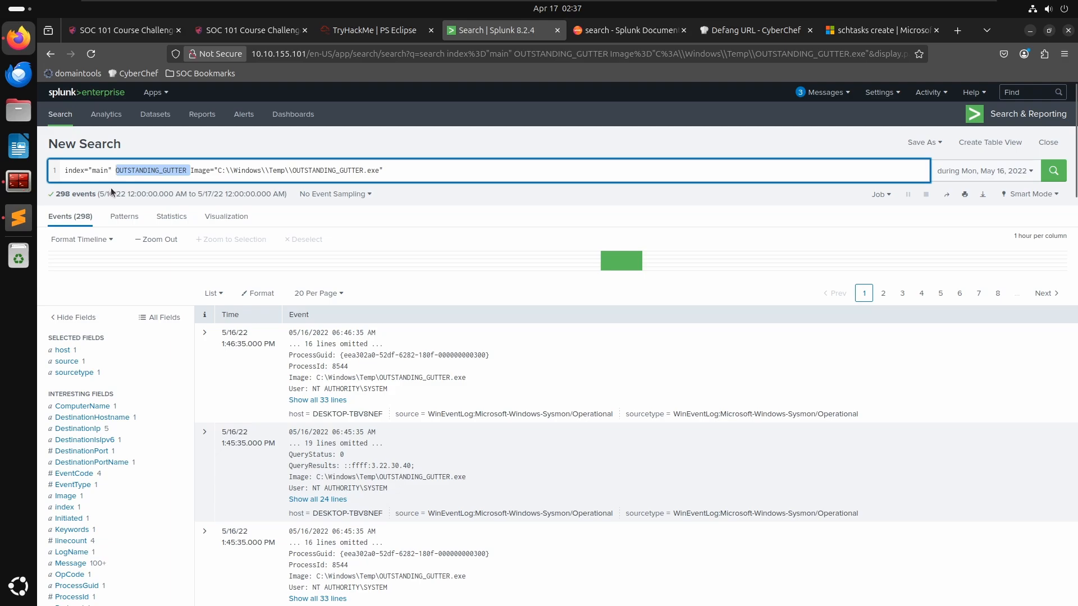
key("BackSpace")
key("Return")
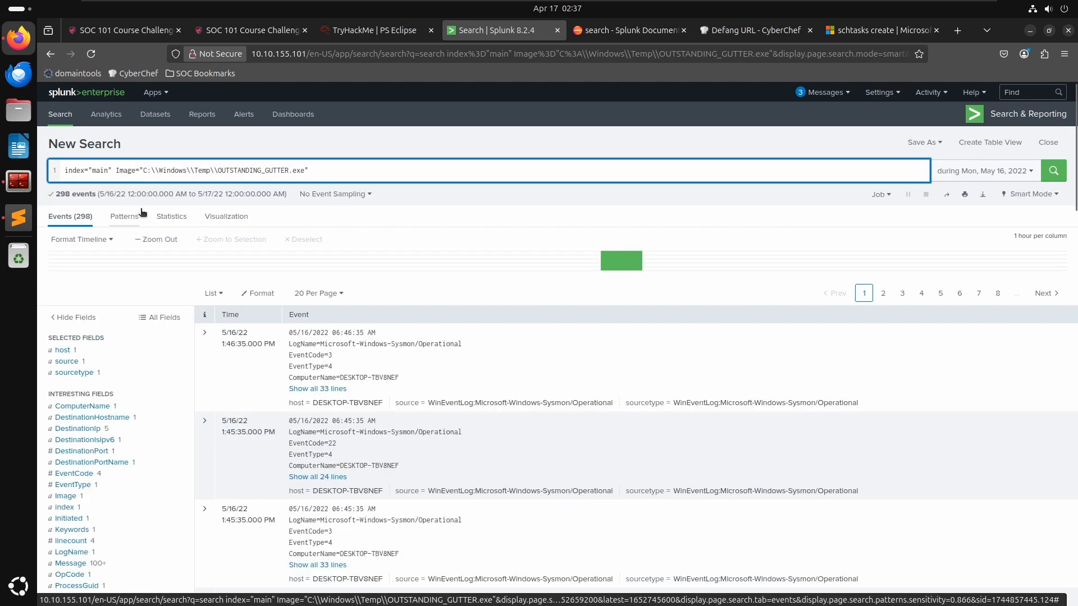
left_click(100, 419)
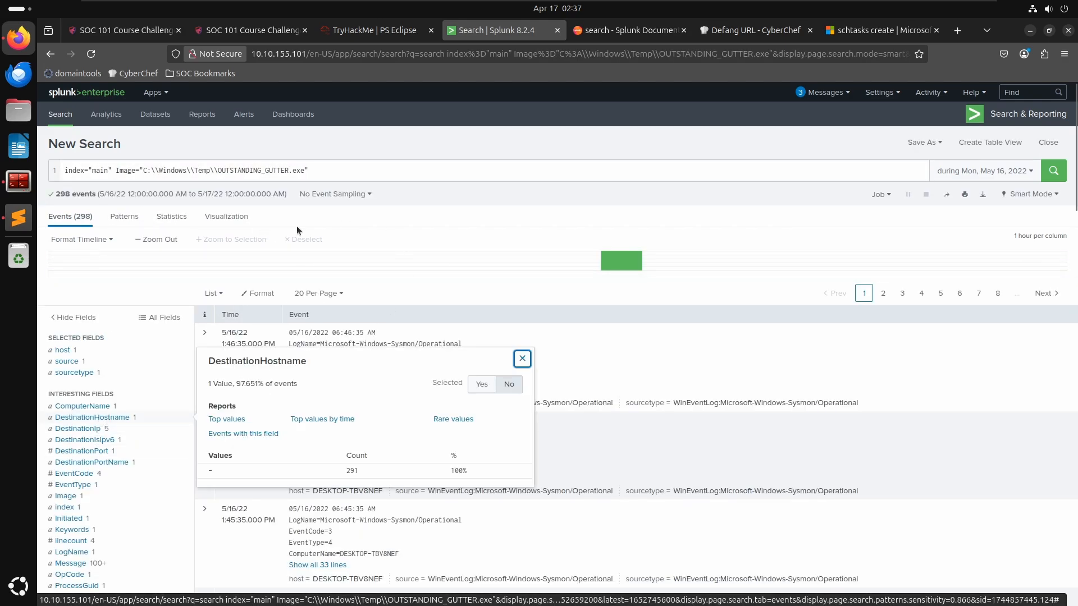
left_click(214, 469)
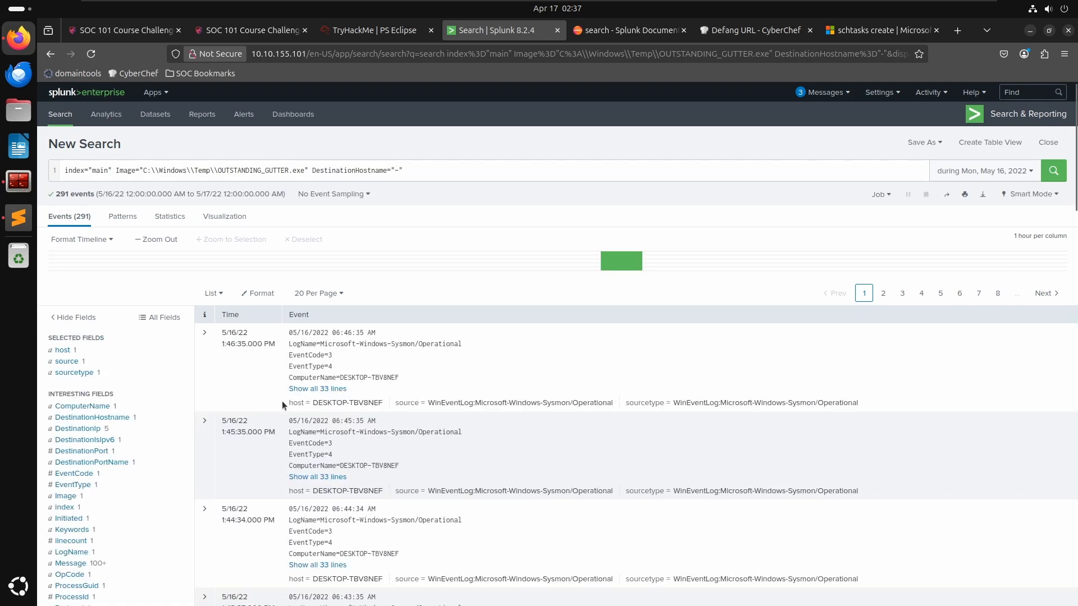
- Expand the first network connection event and scroll through its fields
left_click(205, 334)
scroll(607, 464, "down", 5)
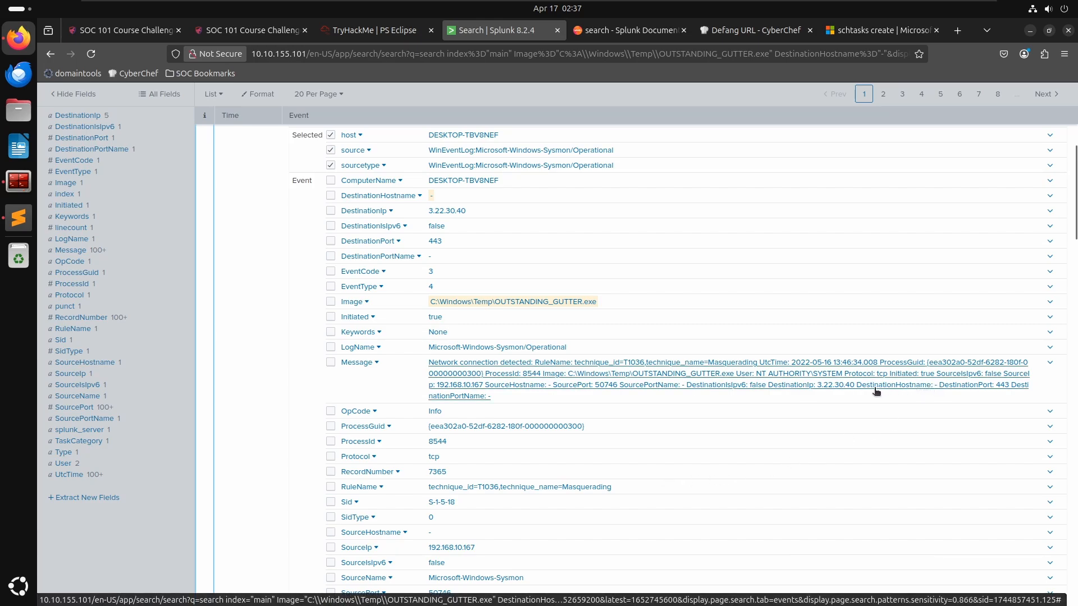
scroll(631, 440, "down", 3)
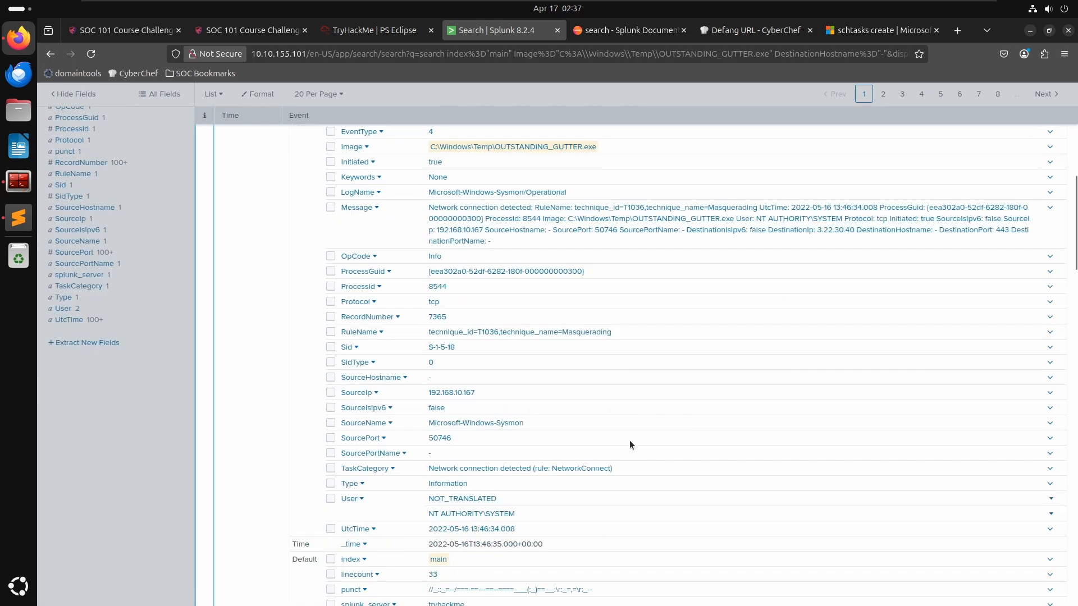
scroll(628, 440, "down", 2)
left_click(139, 450)
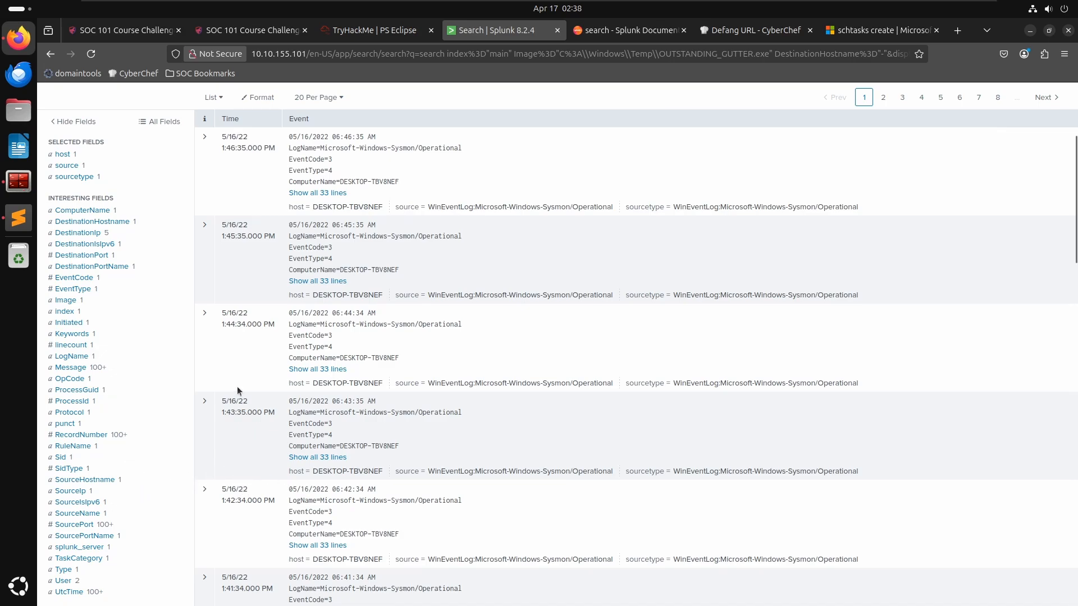
- Remove the DestinationHostname="-" filter from the search and rerun it
scroll(390, 312, "up", 3)
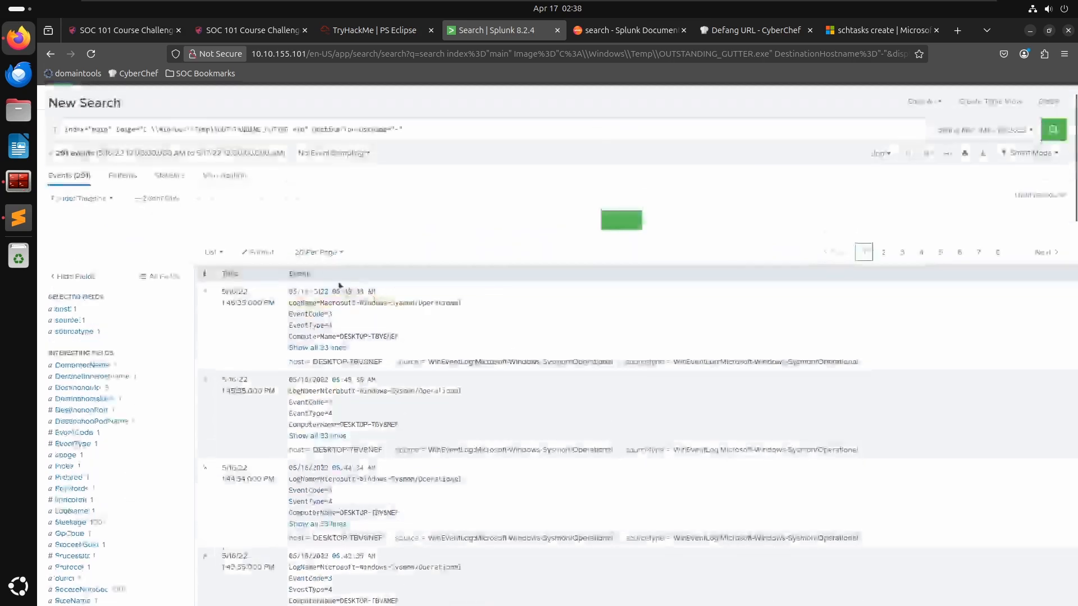
left_click(394, 134)
left_click(313, 133, "shift")
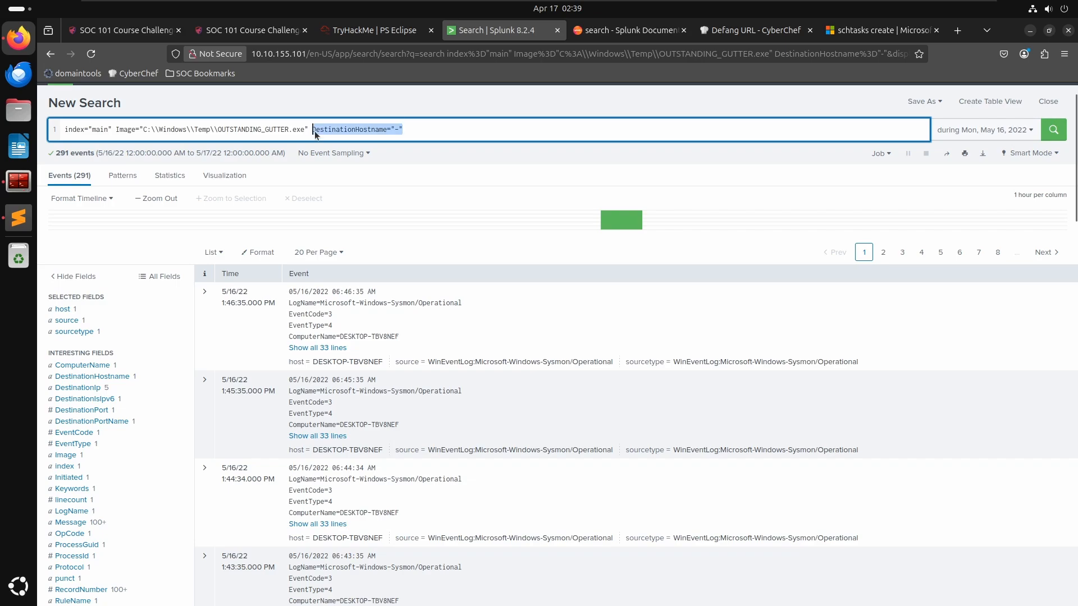
key("BackSpace")
key("Return")
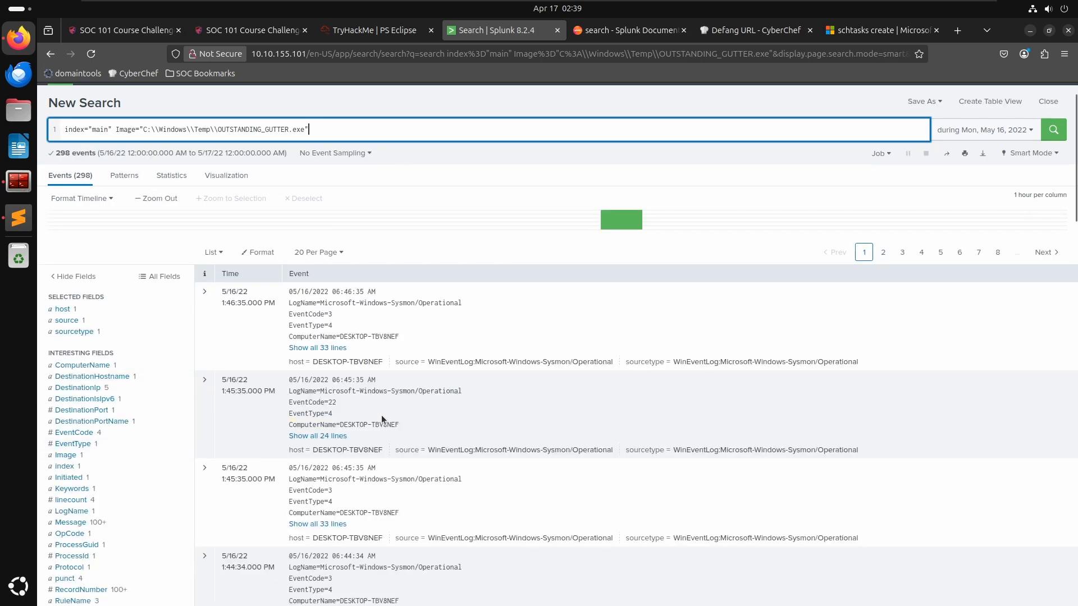
- Open the full list of extracted fields and scroll through all of them before closing it
scroll(385, 416, "down", 3)
scroll(402, 425, "down", 2)
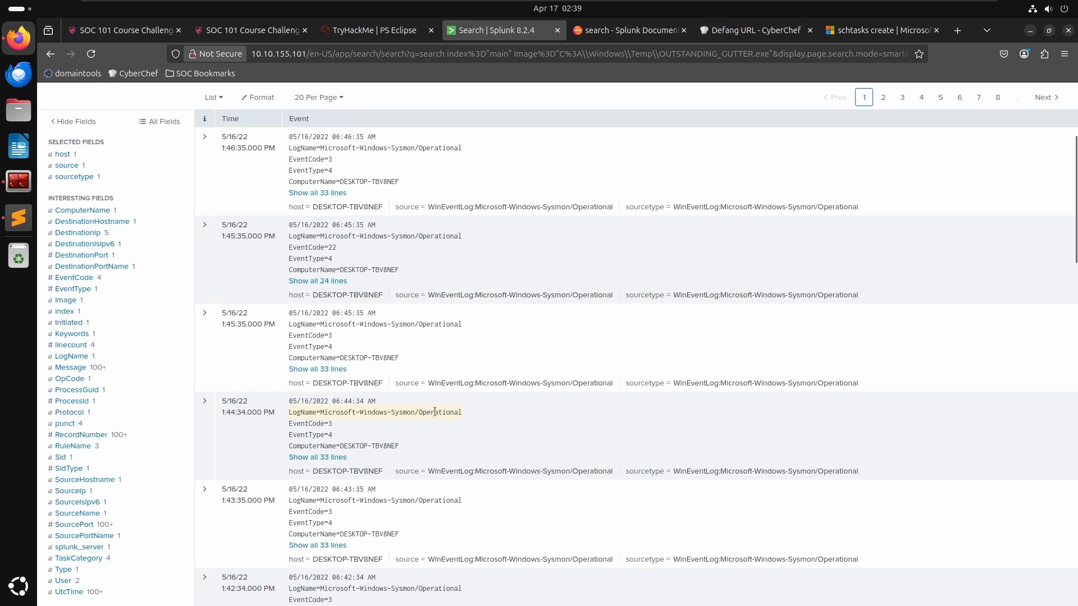
scroll(435, 412, "down", 5)
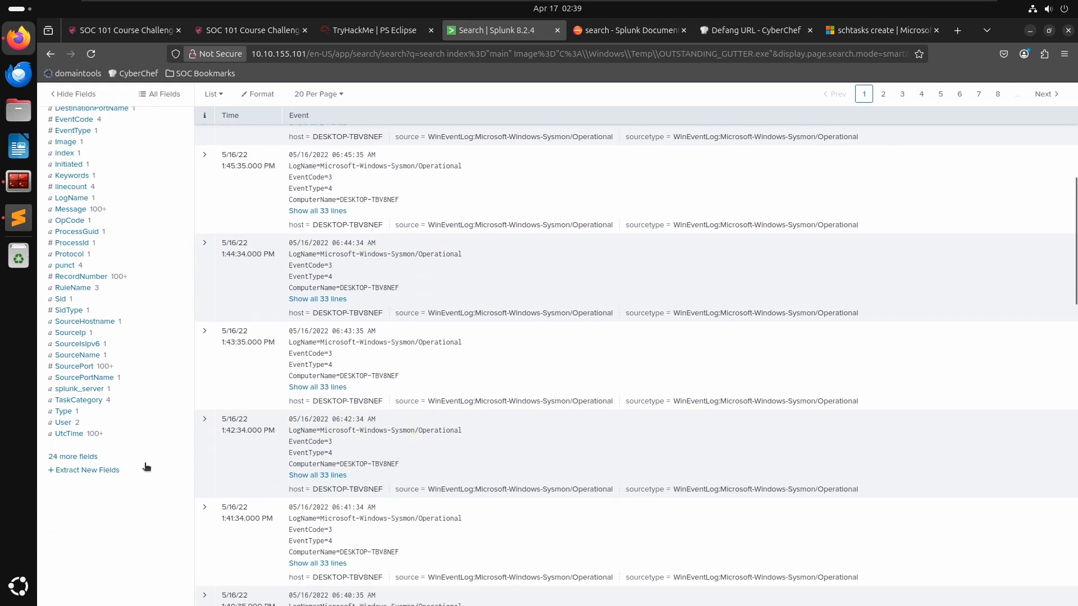
left_click(85, 458)
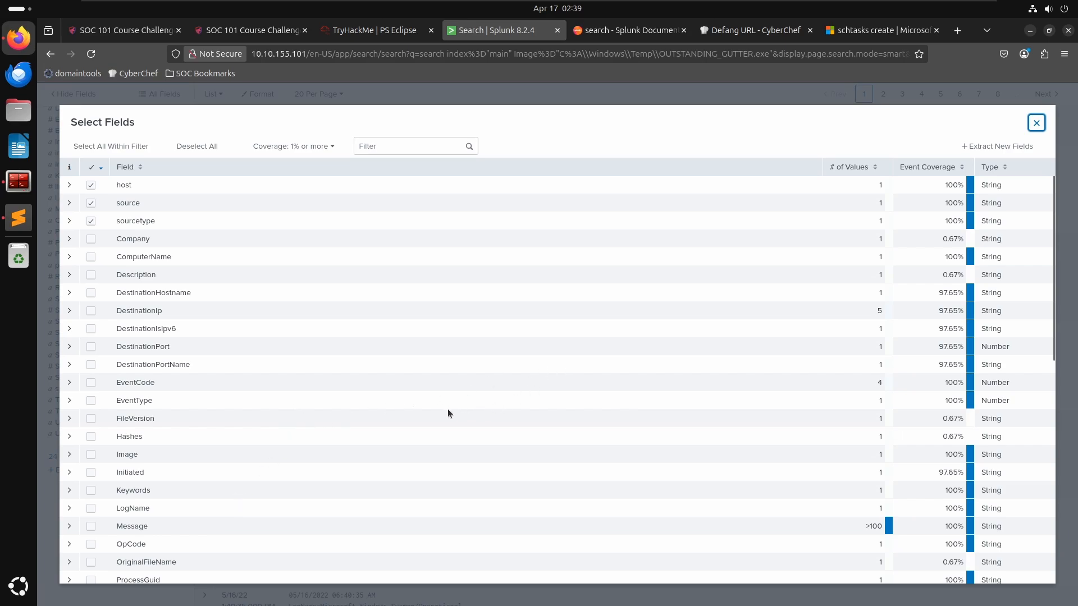
scroll(412, 414, "down", 3)
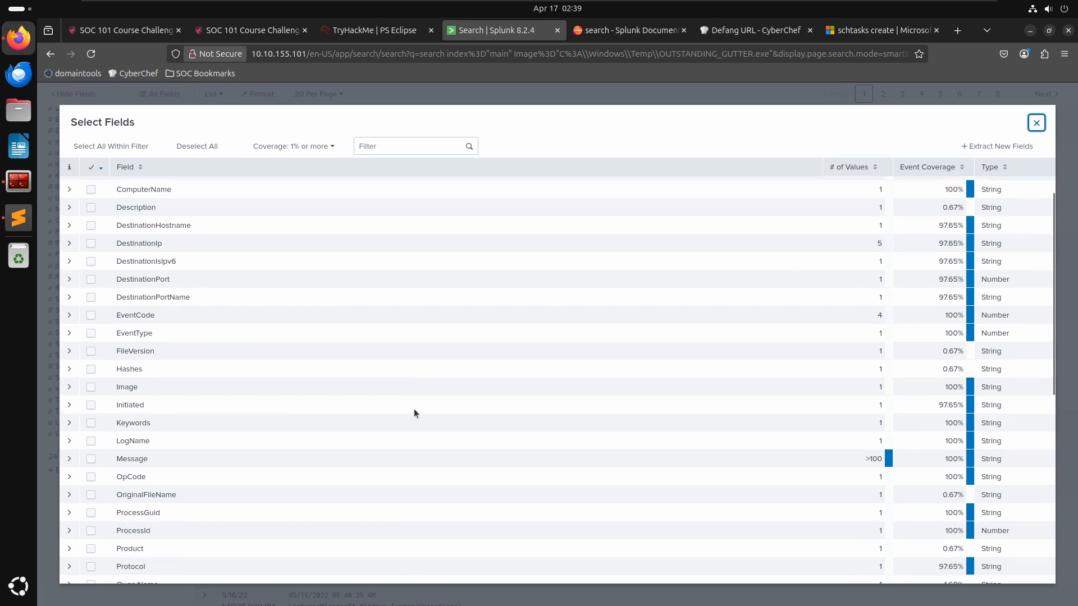
scroll(414, 413, "down", 2)
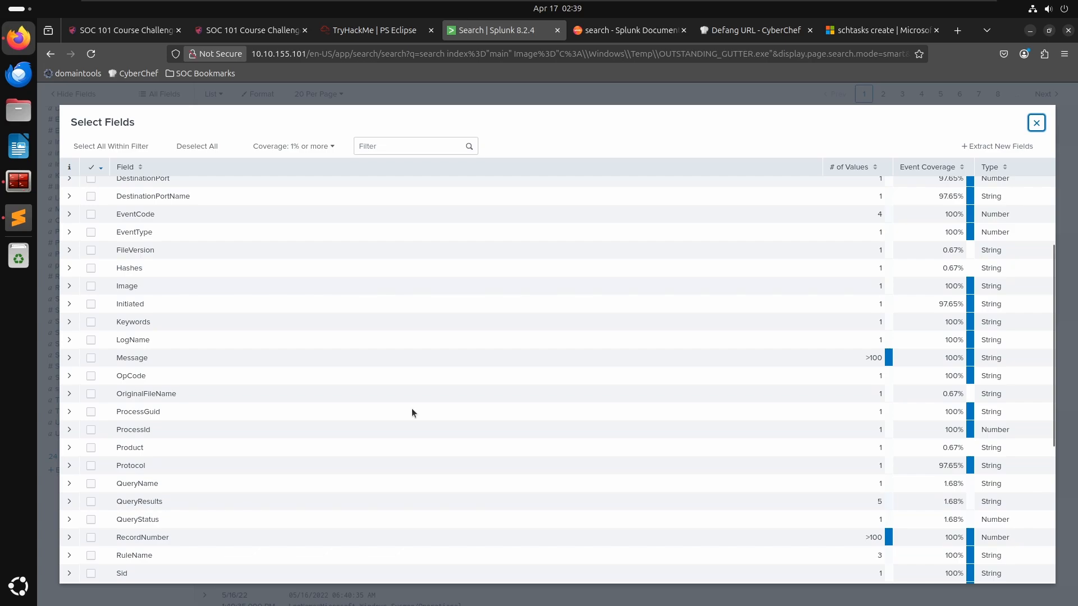
scroll(412, 414, "down", 1)
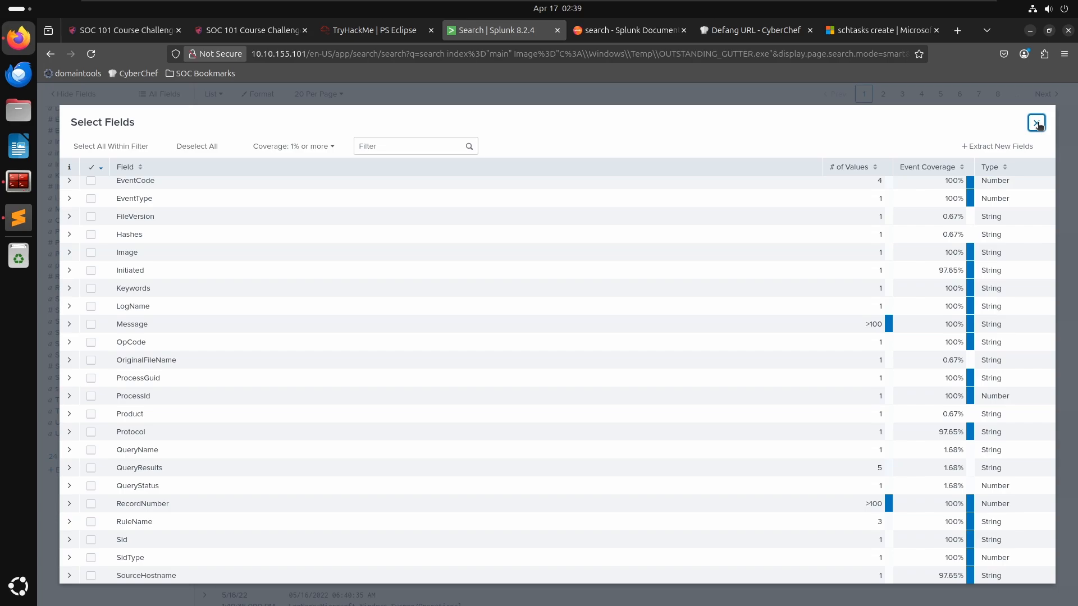
scroll(651, 426, "down", 4)
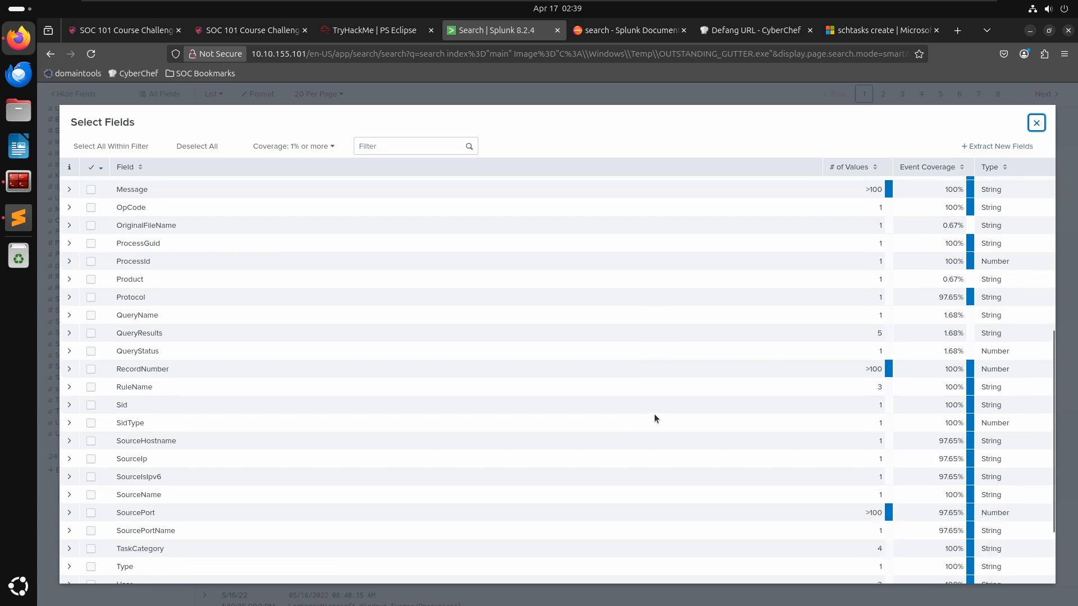
scroll(654, 418, "down", 2)
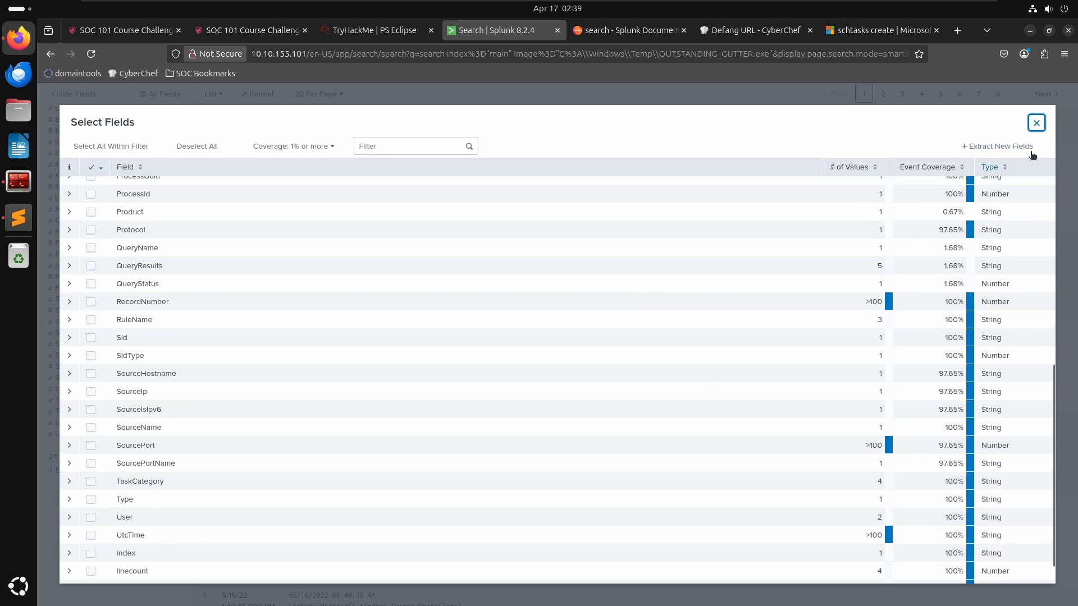
left_click(1038, 123)
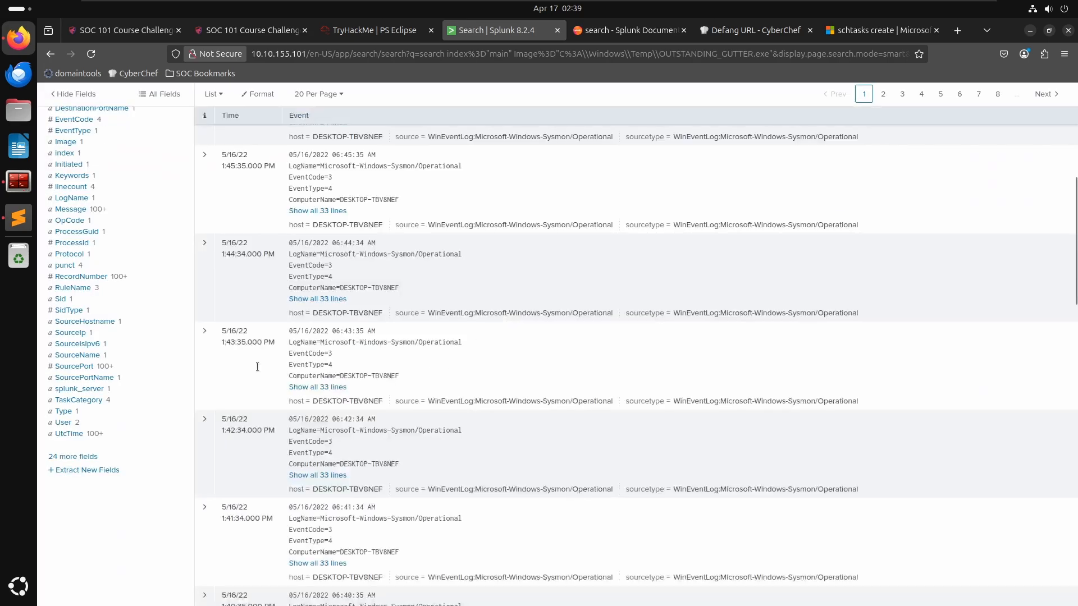
- Expand another connection event, review its fields, and scroll through the surrounding events
left_click(206, 333)
scroll(397, 443, "down", 7)
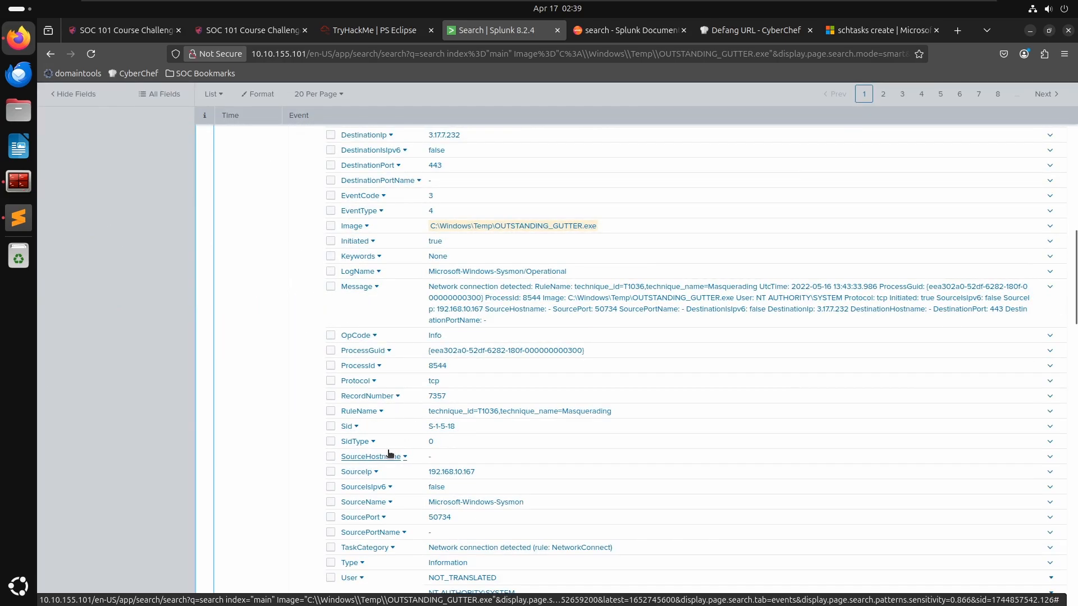
scroll(391, 457, "down", 6)
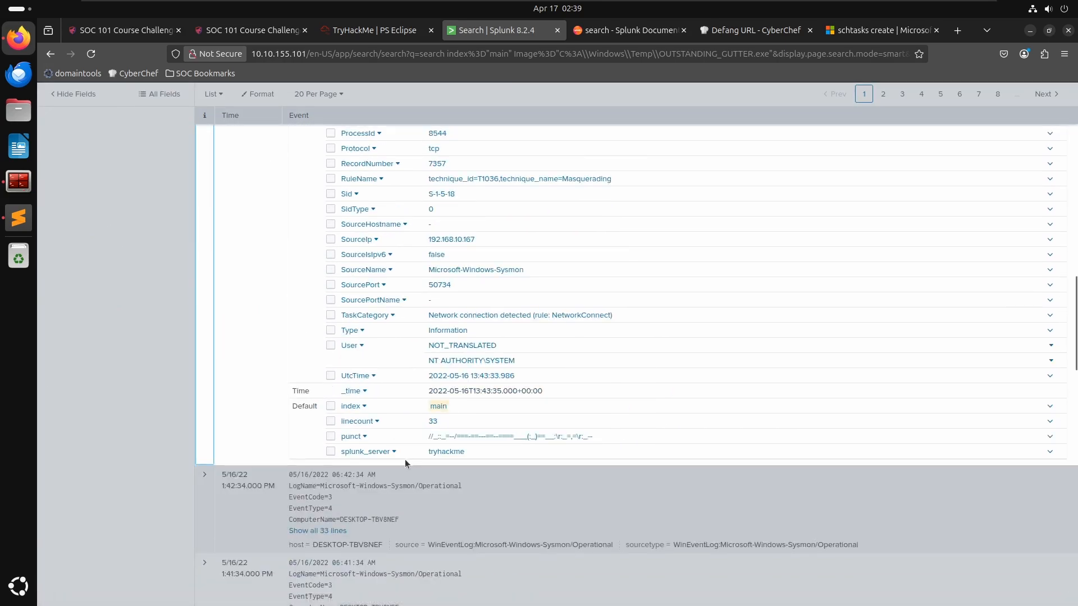
scroll(245, 449, "down", 10)
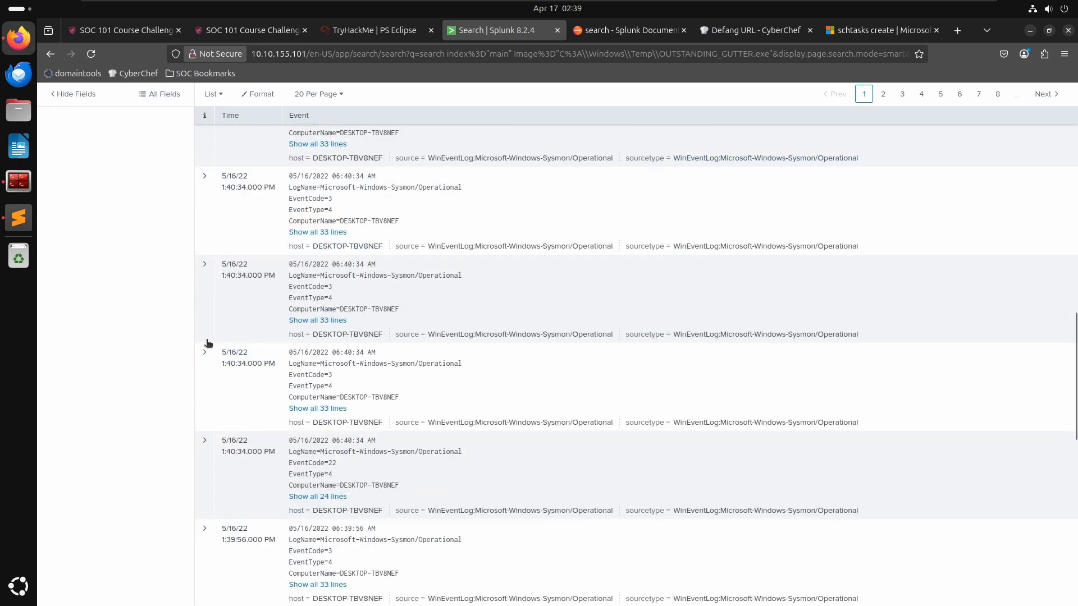
scroll(241, 433, "down", 4)
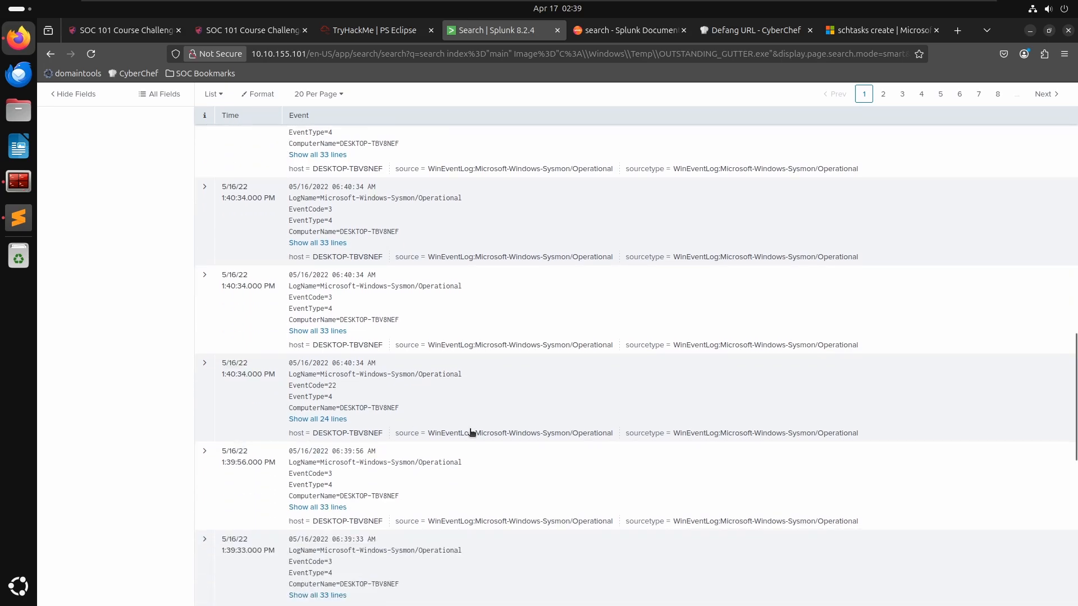
scroll(455, 470, "down", 5)
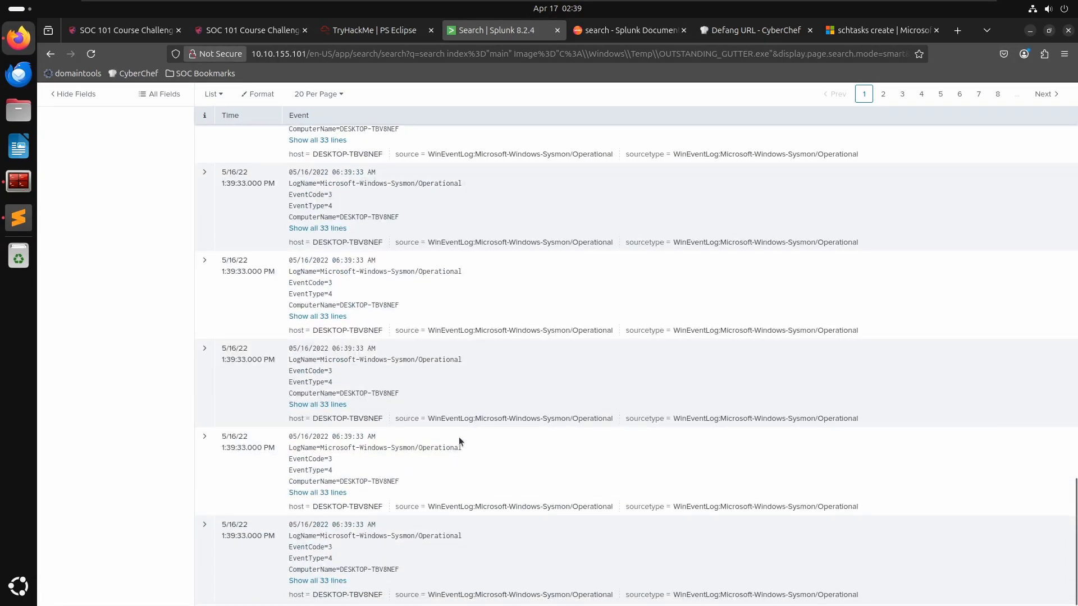
scroll(726, 493, "up", 5)
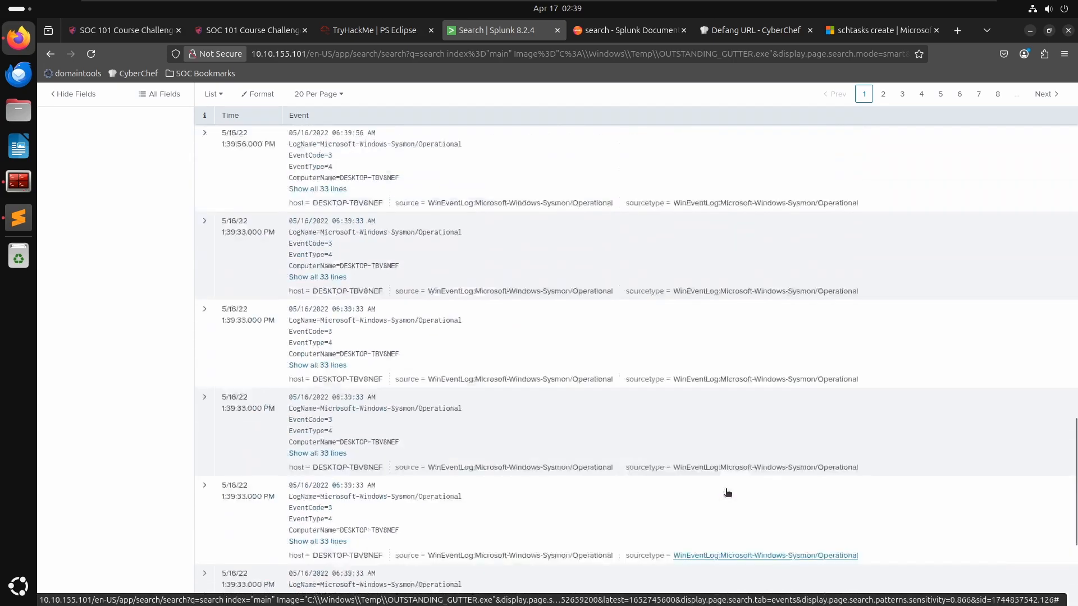
scroll(732, 487, "up", 10)
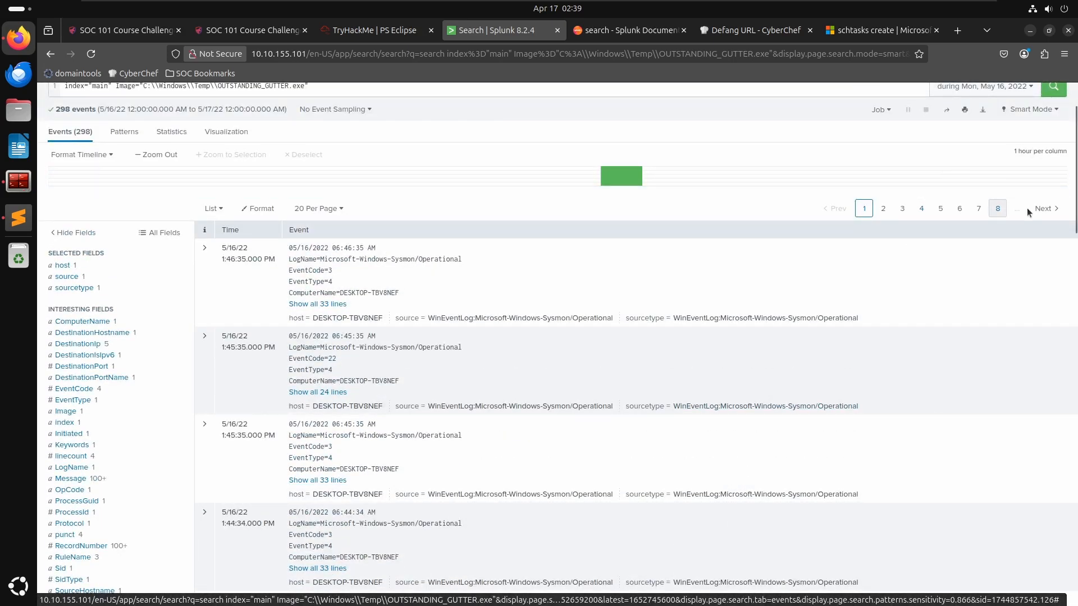
- Set the results to show 50 events per page
left_click(318, 208)
left_click(314, 264)
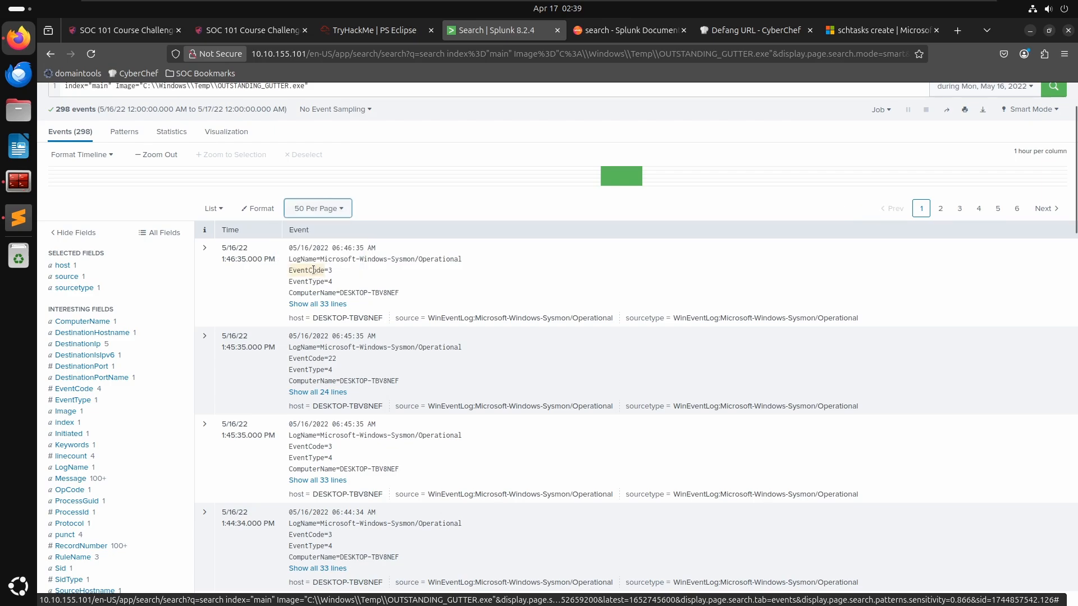
left_click(225, 209)
left_click(223, 209)
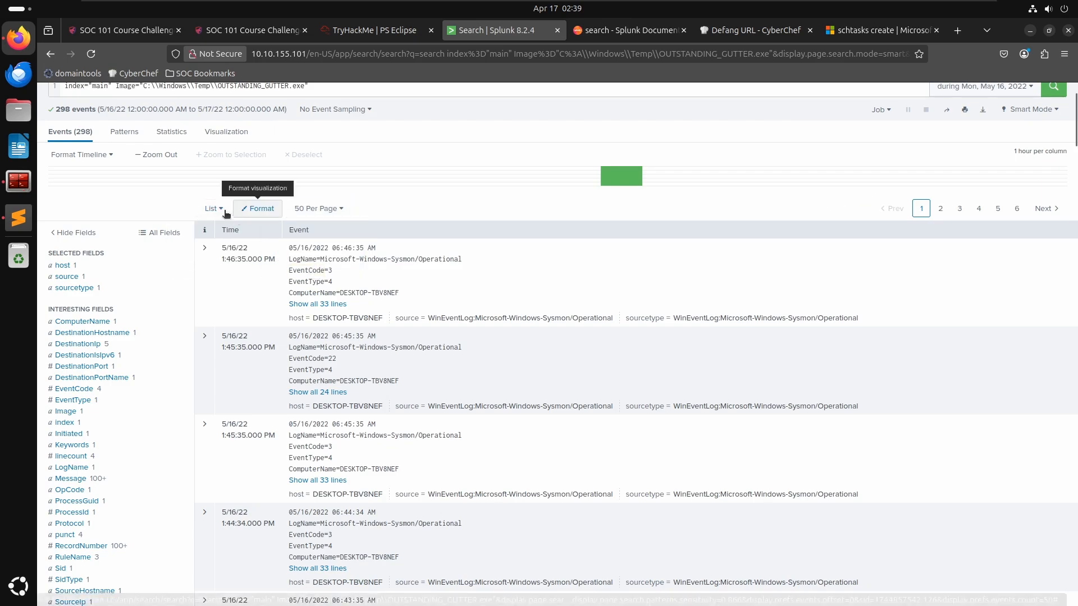
left_click(221, 210)
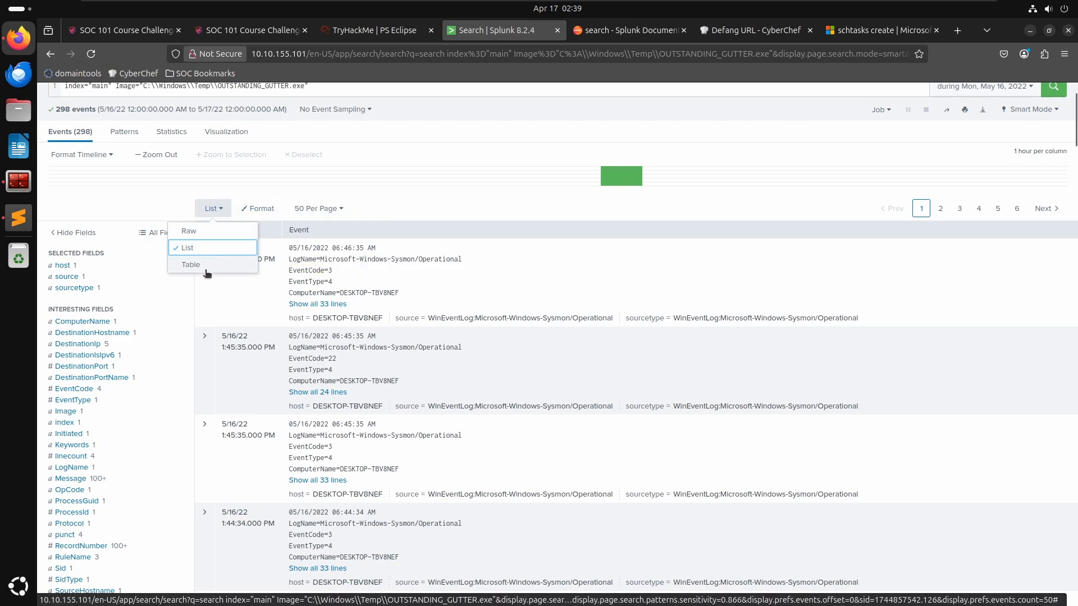
left_click(219, 212)
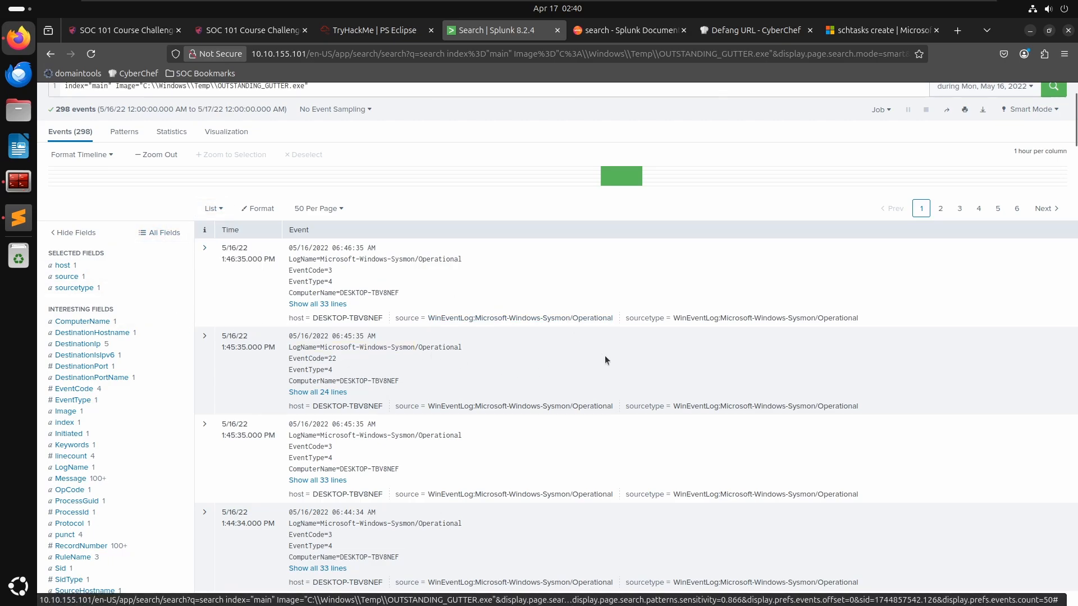
- Scroll through the first page of events and move to the second page of results
scroll(603, 351, "down", 8)
scroll(603, 348, "down", 10)
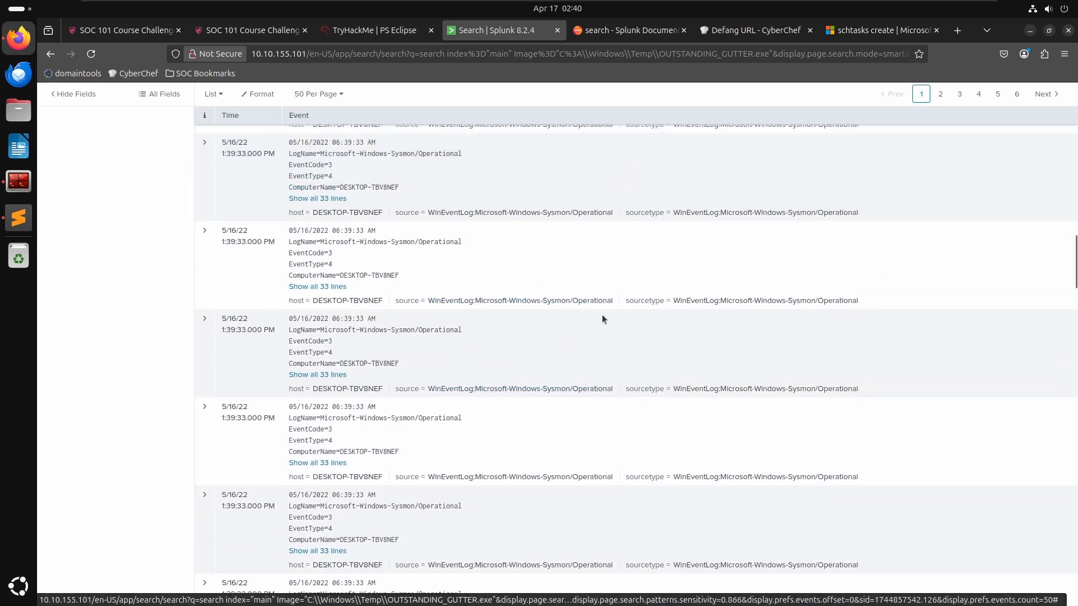
scroll(608, 308, "down", 10)
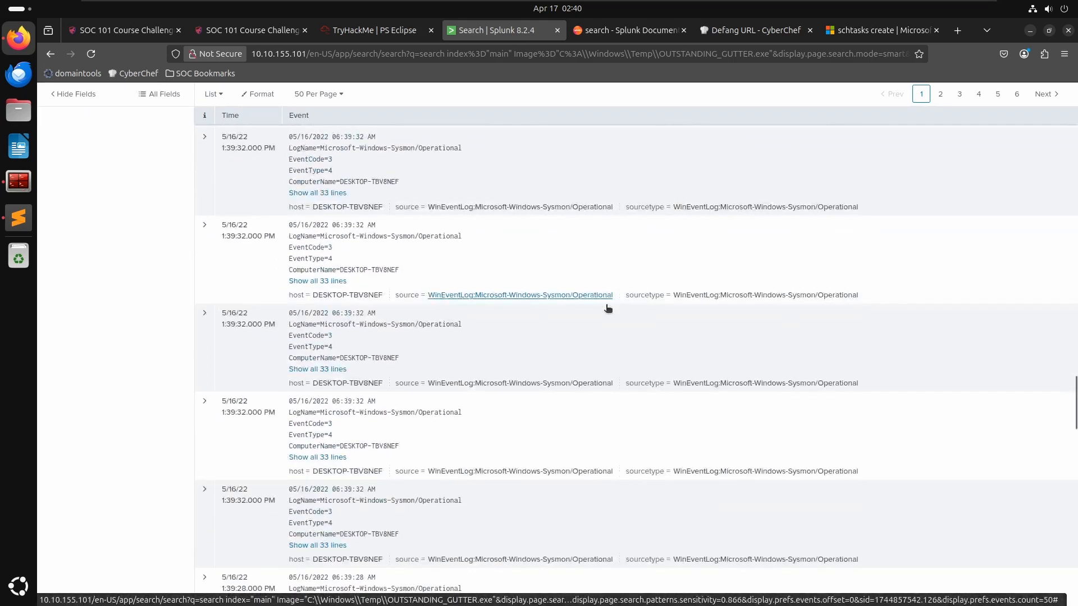
scroll(611, 296, "down", 5)
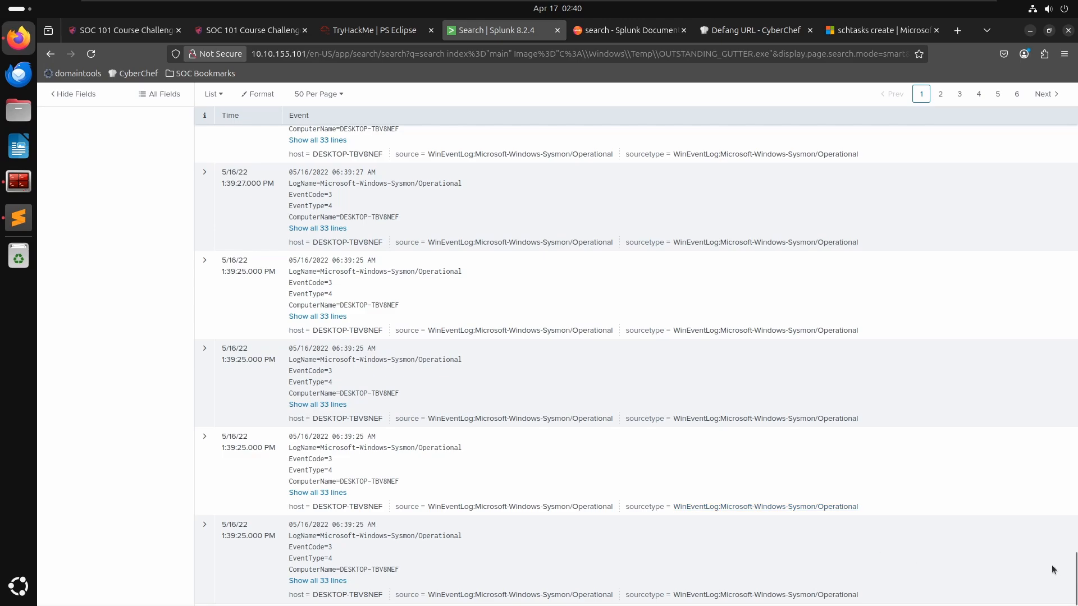
left_click_drag(1073, 578, 1038, 252)
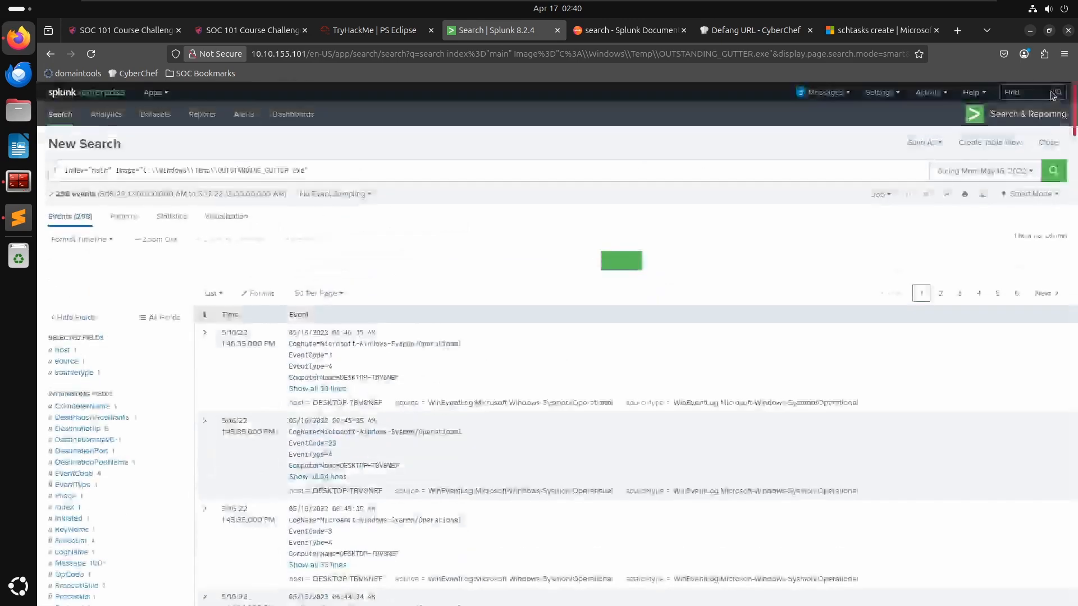
left_click(1042, 293)
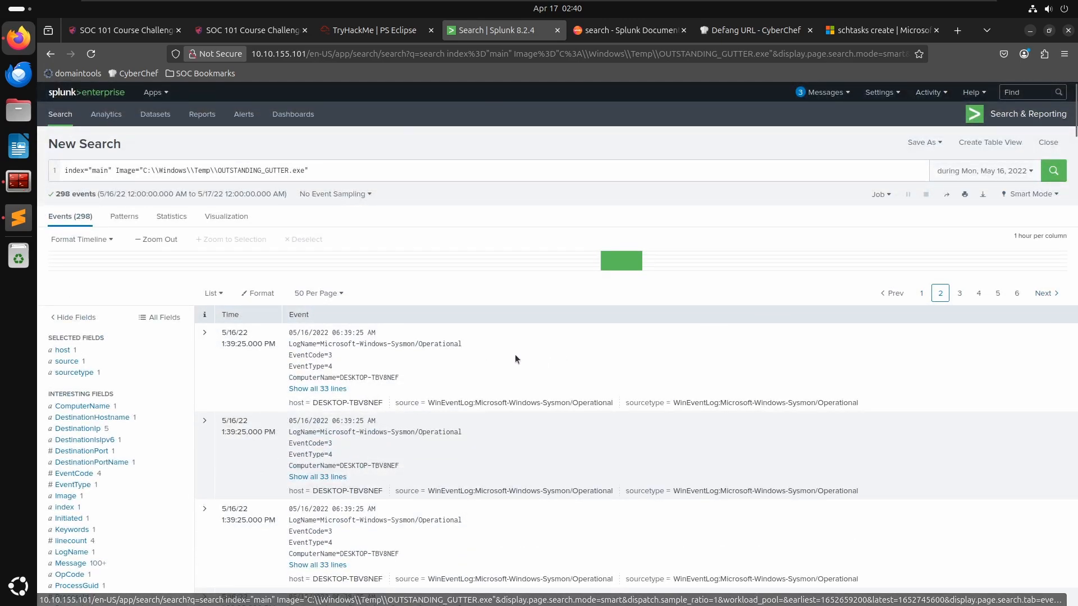
- Expand a connection event on the second page and examine its destination IP and other fields
scroll(437, 376, "down", 3)
scroll(439, 379, "down", 2)
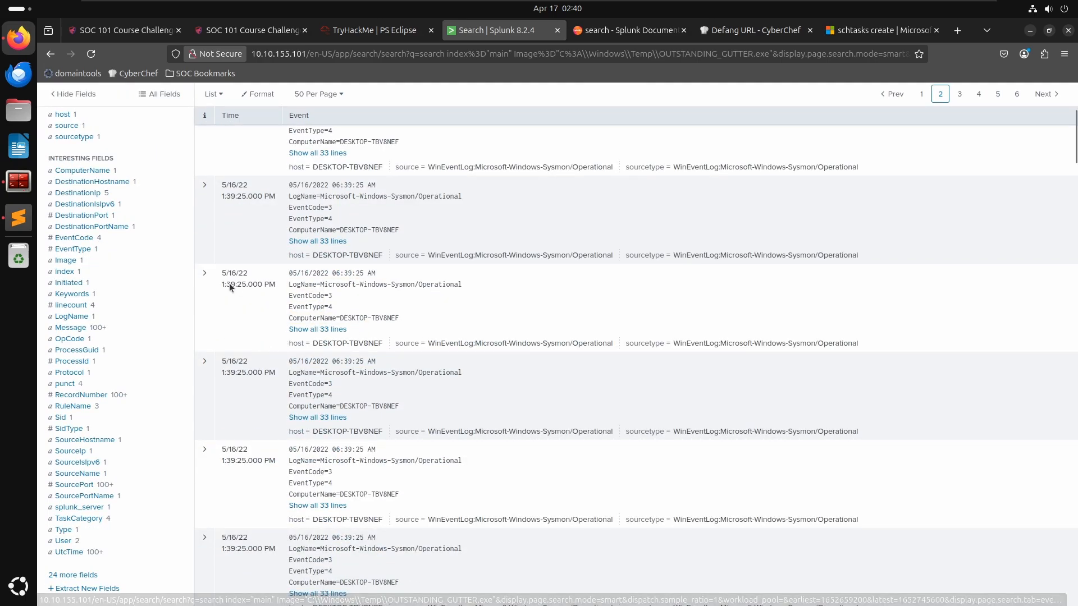
left_click(205, 274)
scroll(528, 412, "down", 3)
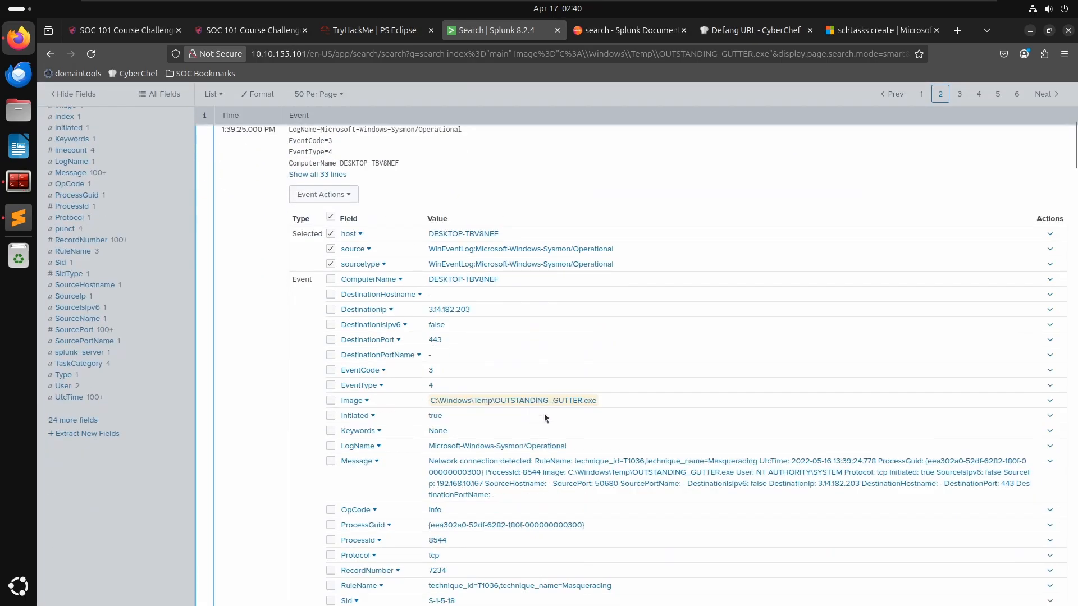
scroll(555, 412, "down", 5)
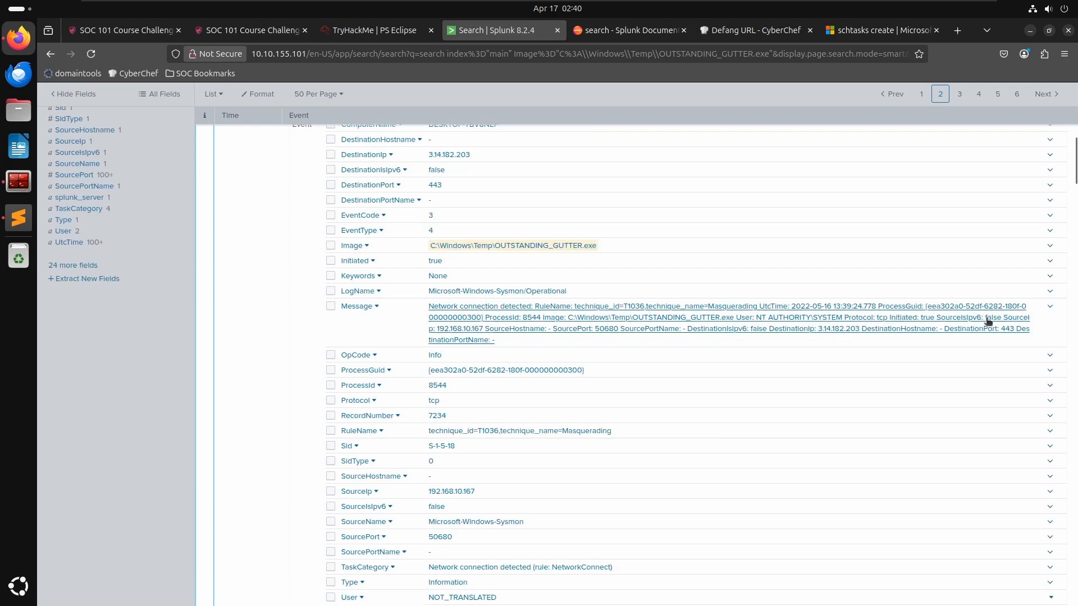
scroll(755, 366, "down", 2)
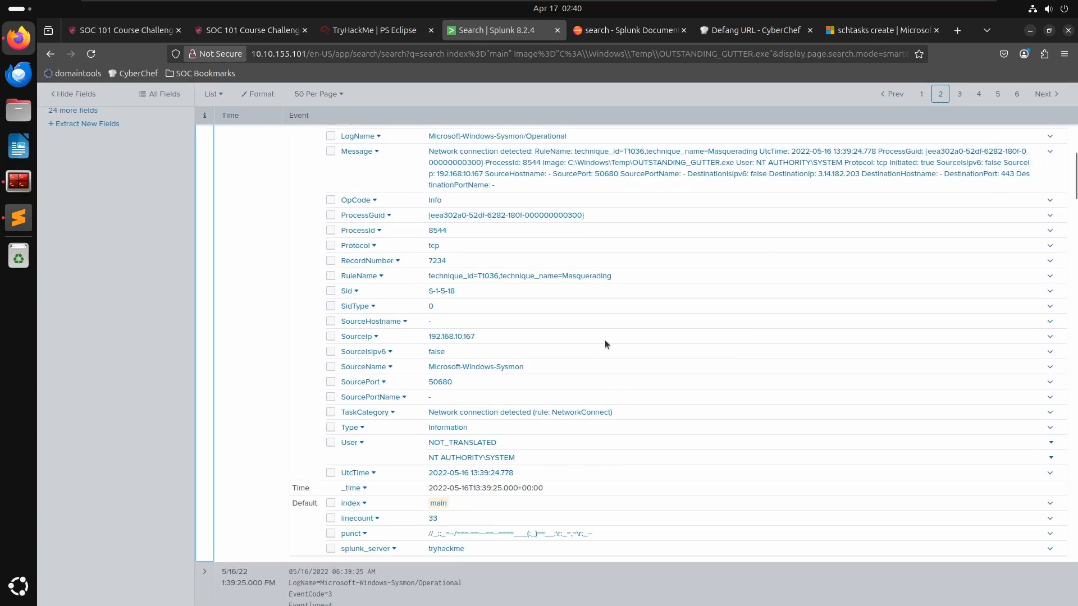
- Scroll through the expanded connection event's fields and back up to the event list
scroll(477, 309, "up", 3)
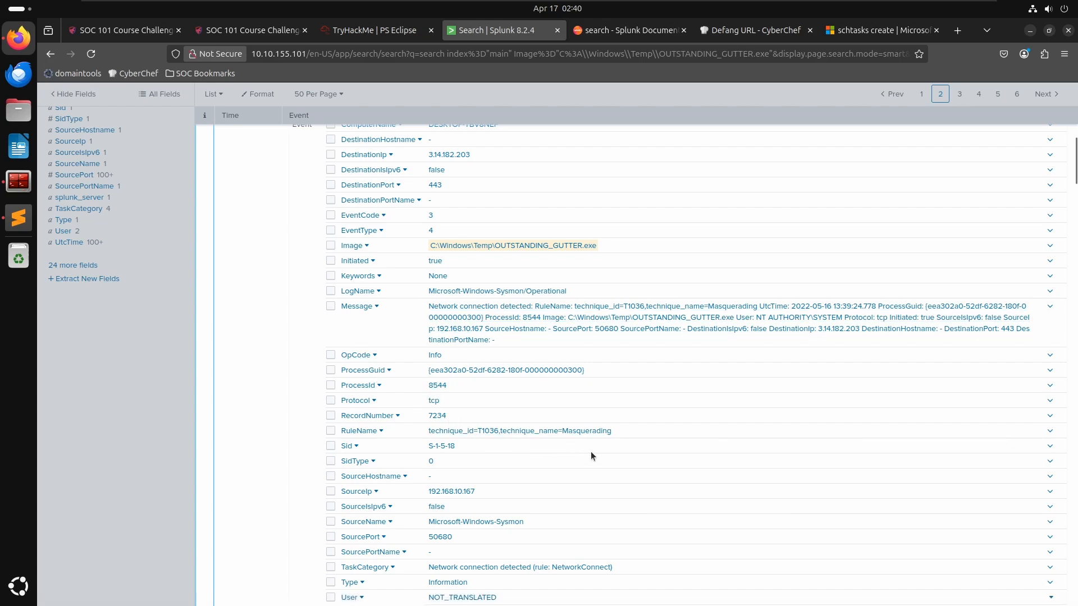
scroll(590, 450, "up", 3)
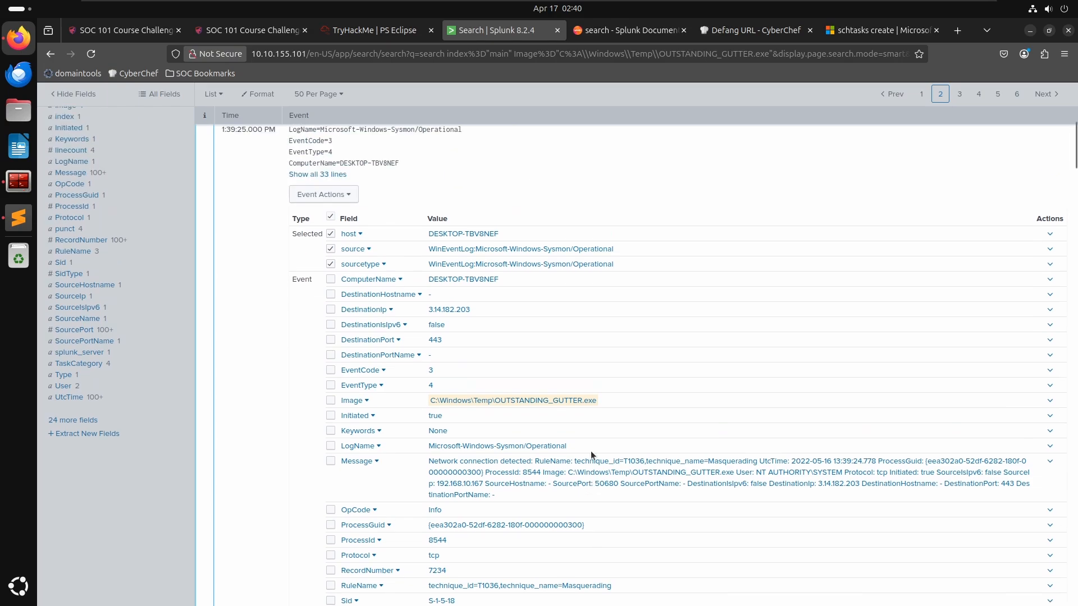
scroll(577, 420, "up", 2)
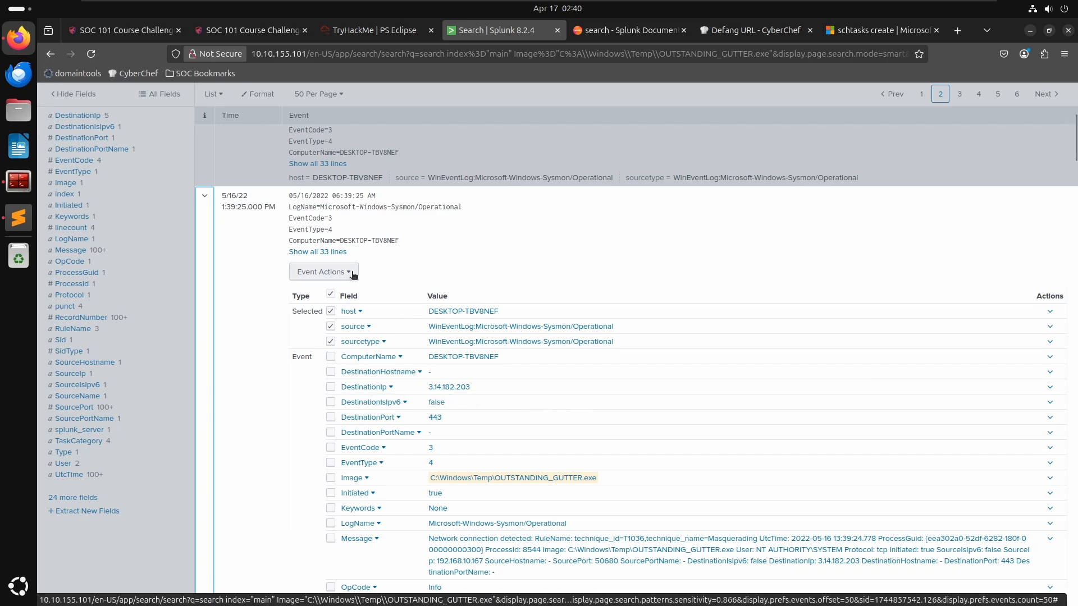
scroll(364, 359, "down", 3)
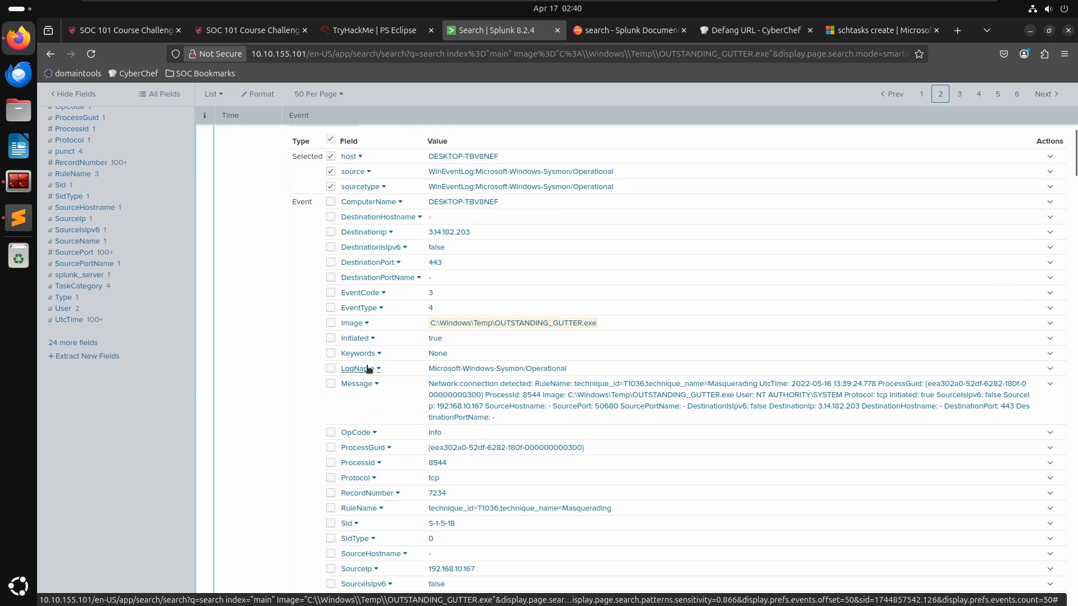
scroll(393, 473, "down", 2)
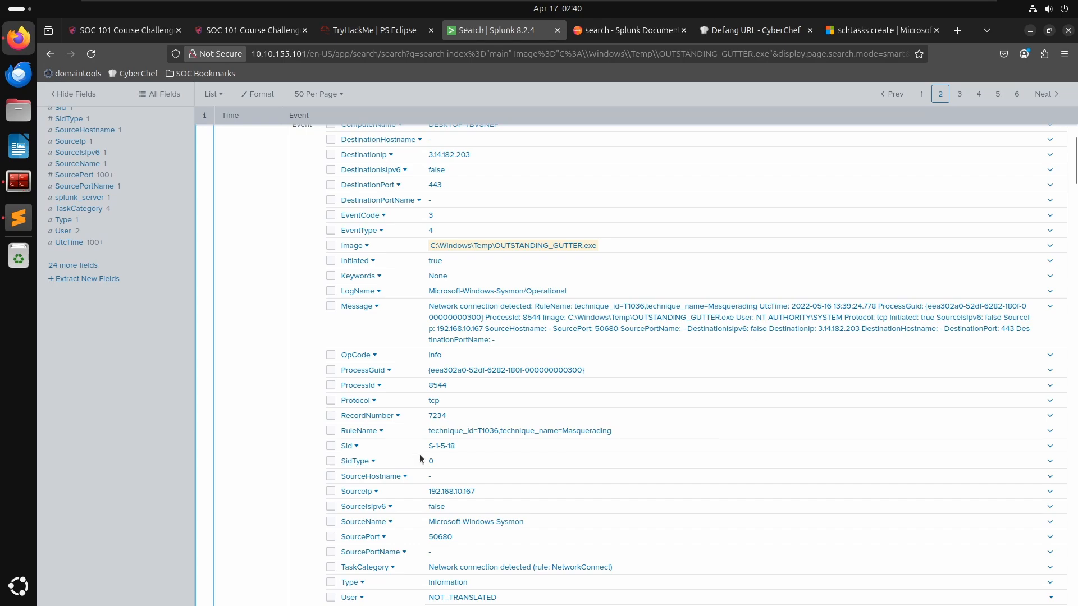
scroll(420, 454, "down", 2)
scroll(442, 442, "down", 2)
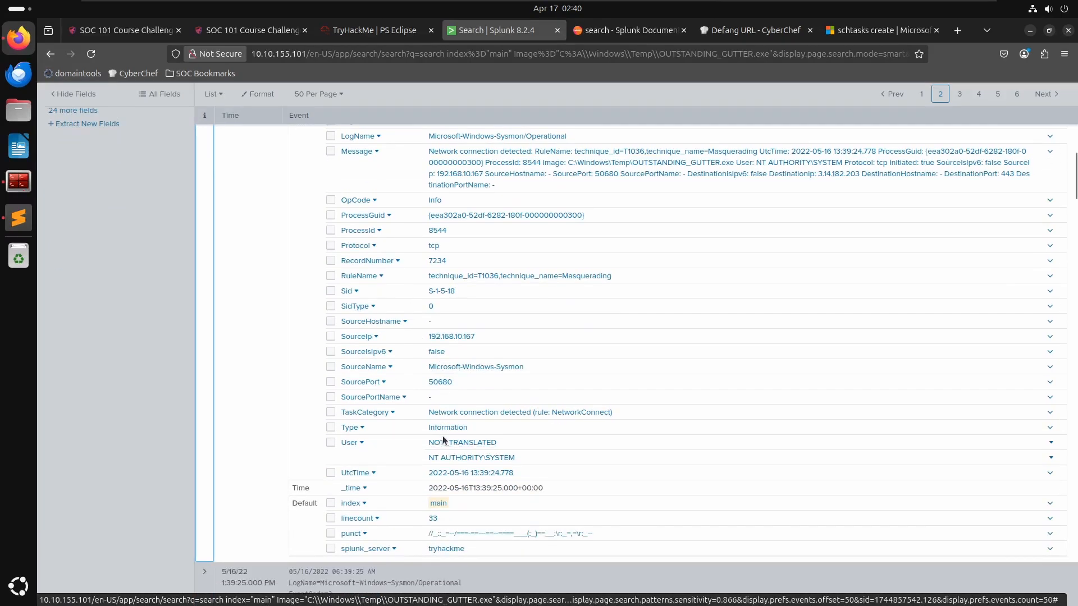
left_click(168, 413)
scroll(154, 398, "up", 4)
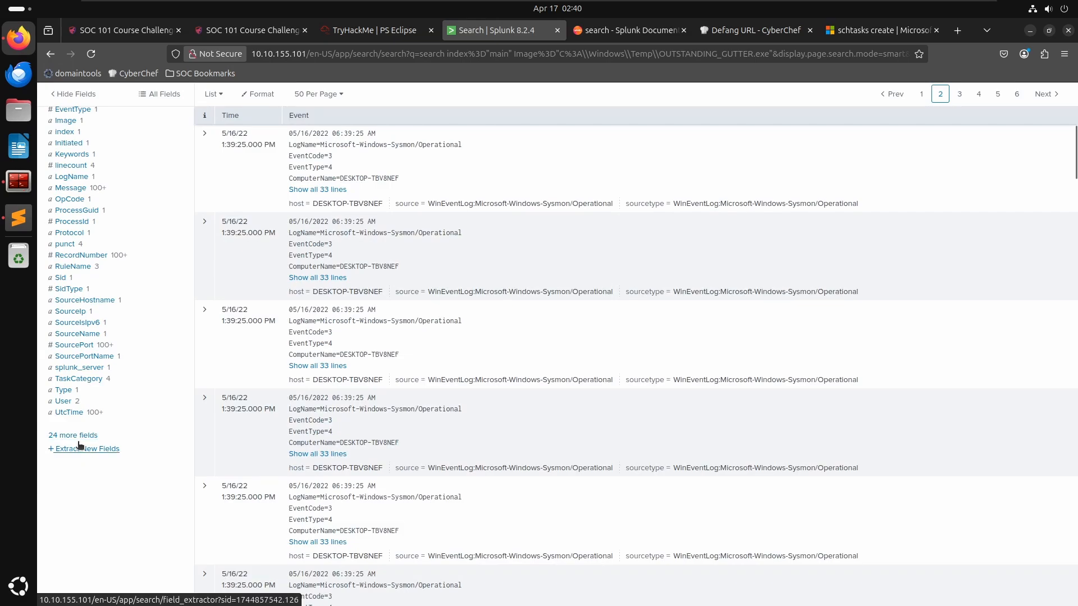
scroll(75, 408, "up", 2)
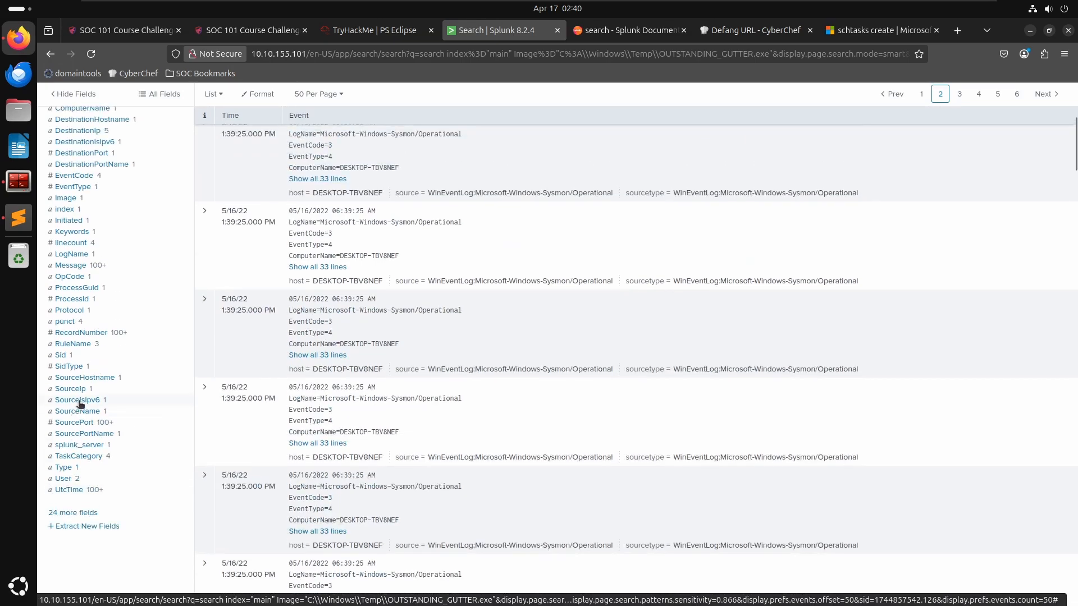
scroll(82, 348, "up", 4)
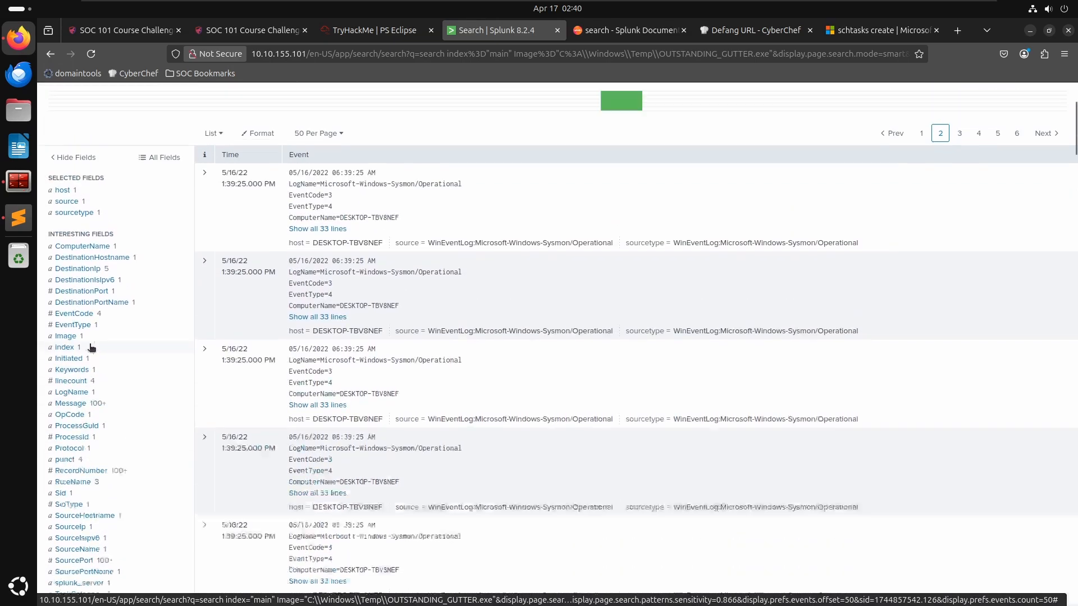
- Review the value summaries of the linecount, Initiated, Image and EventType fields in the field sidebar
left_click(71, 401)
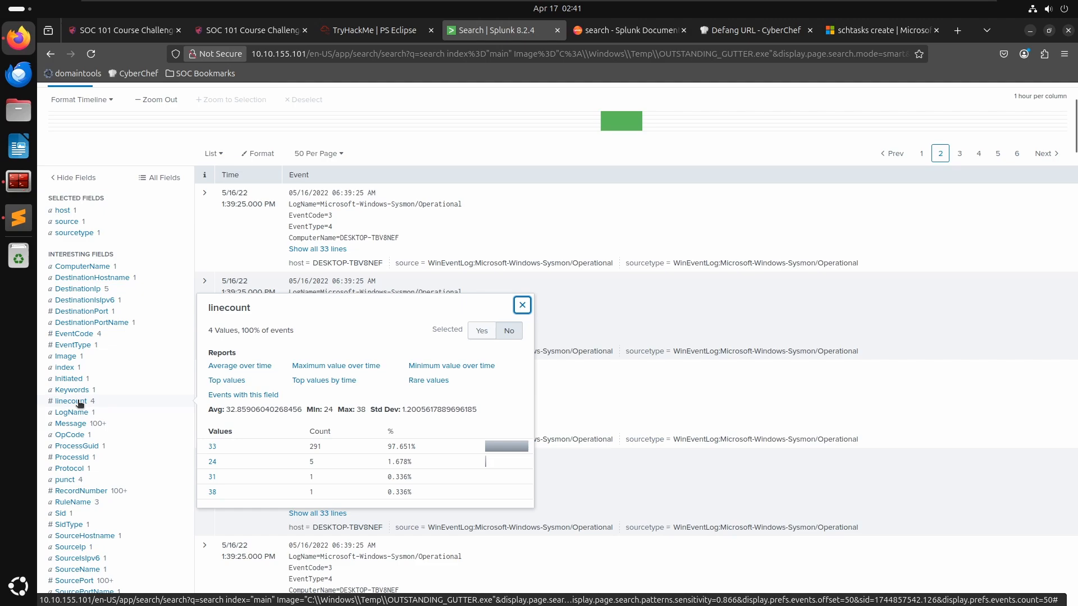
left_click(80, 391)
left_click(75, 379)
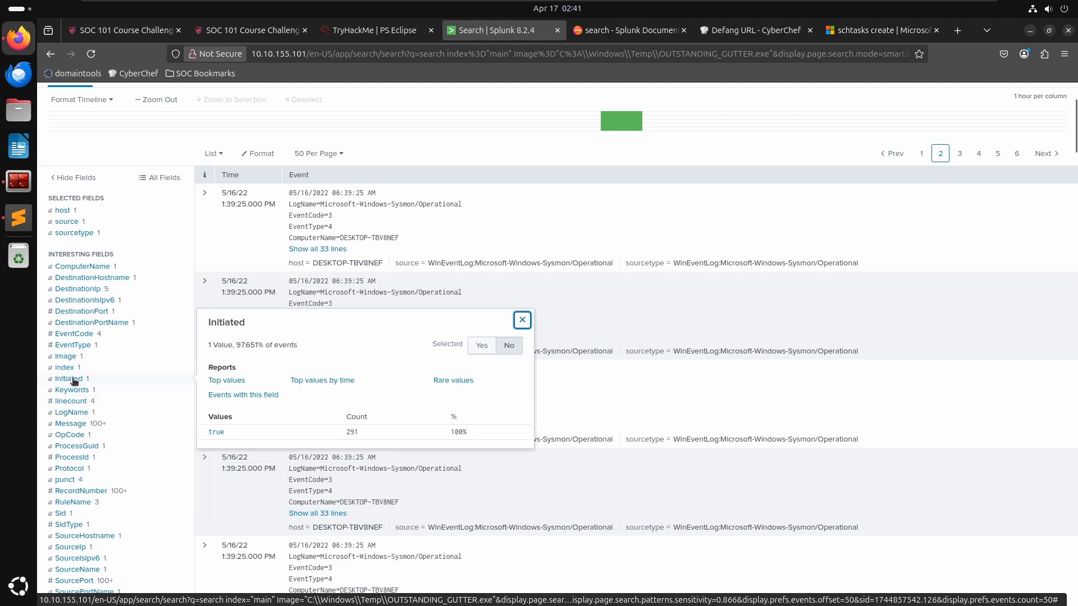
left_click(65, 368)
left_click(66, 357)
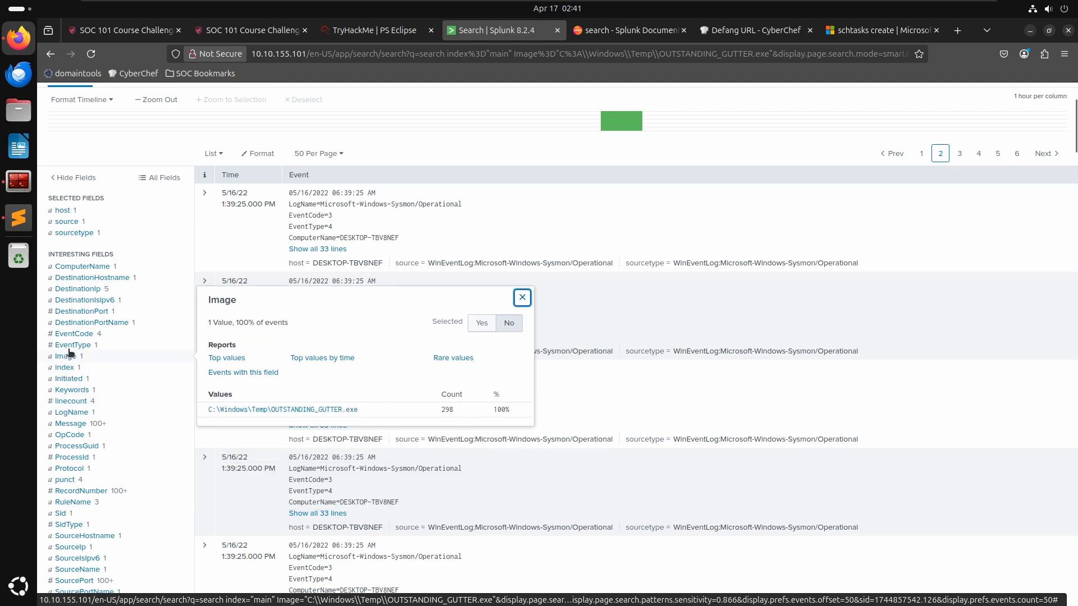
left_click(70, 346)
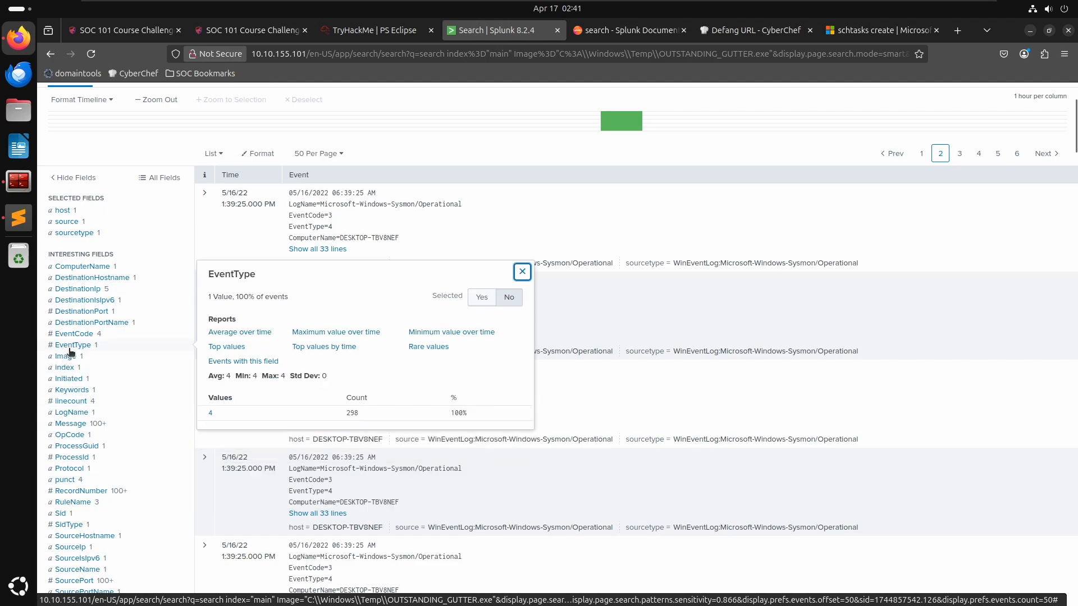
left_click(211, 414)
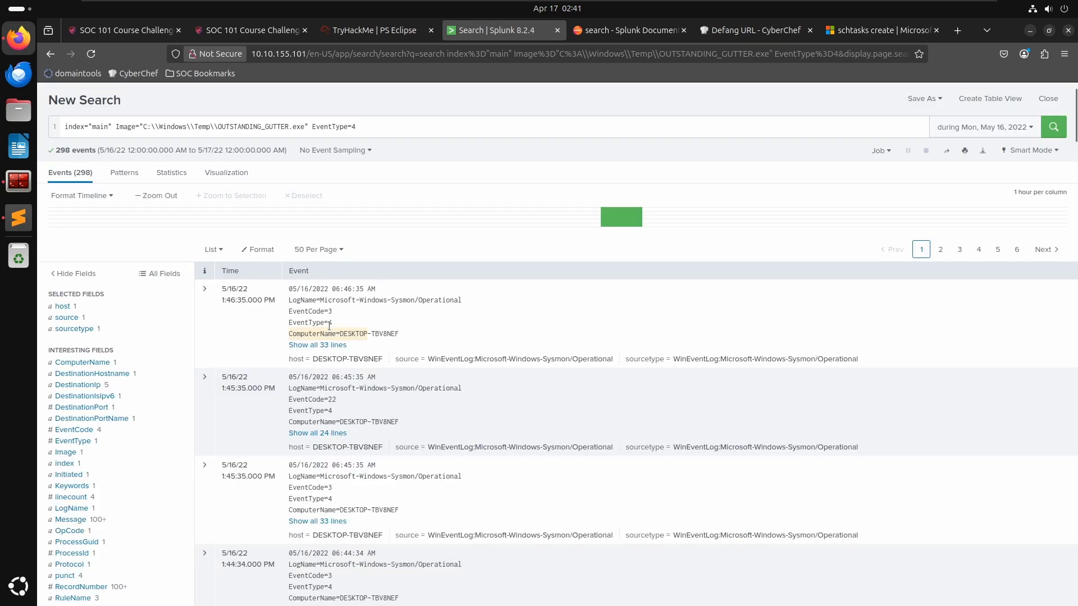
left_click_drag(369, 126, 311, 129)
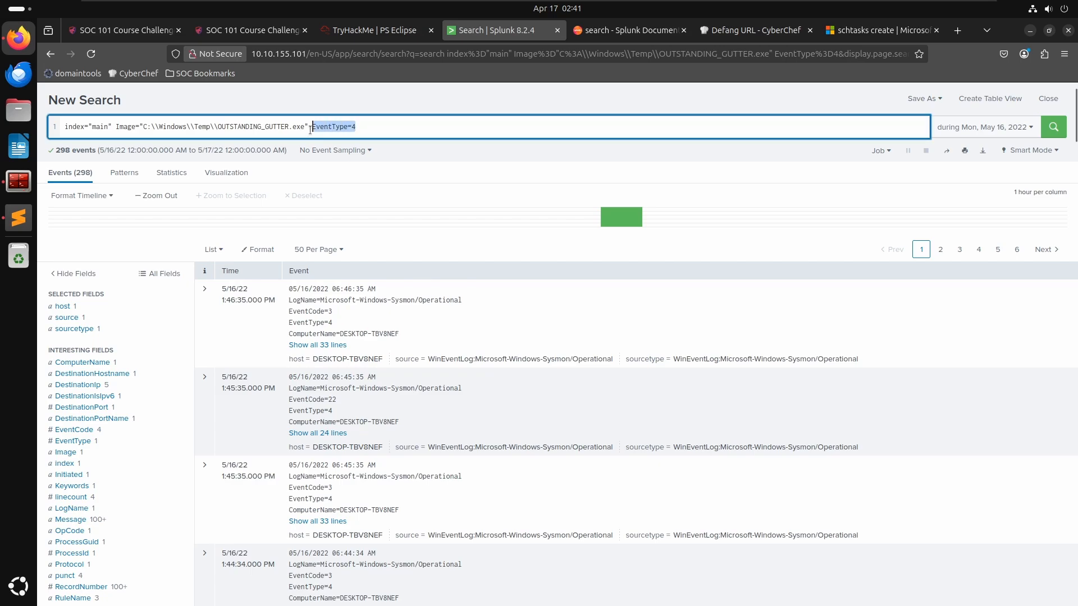
key("BackSpace")
key("BackSpace")
key("Return")
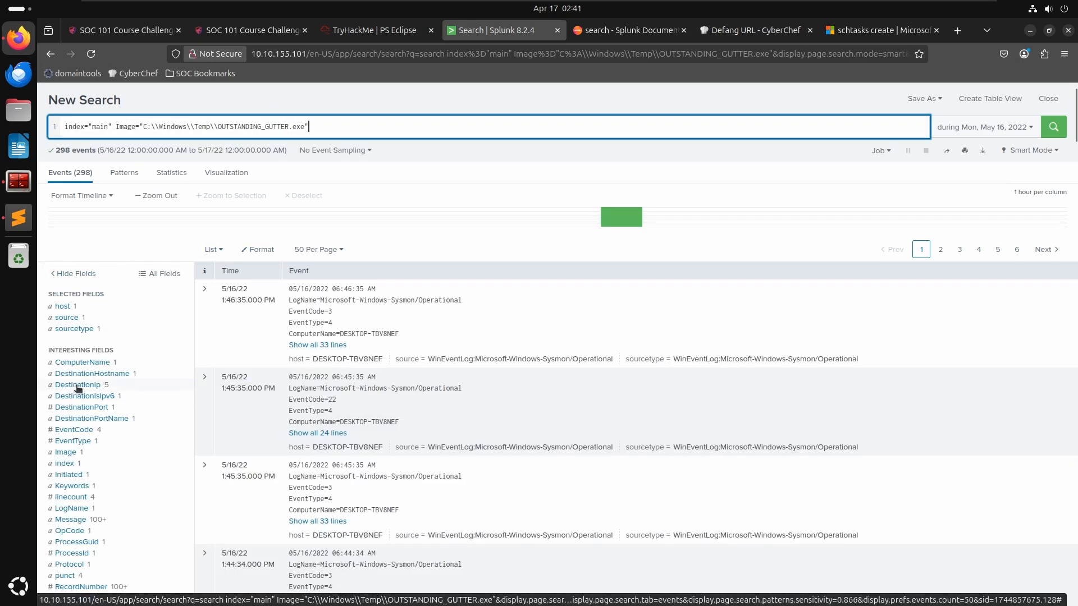
- Check the DestinationIp value summary and expand the full text of the latest connection event
left_click(77, 385)
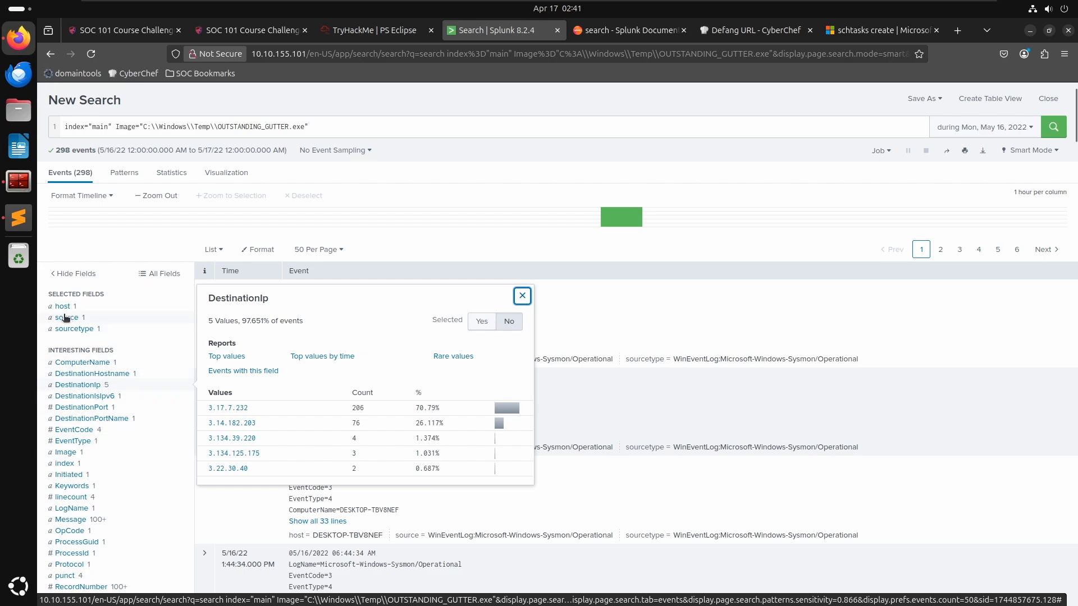
left_click(60, 341)
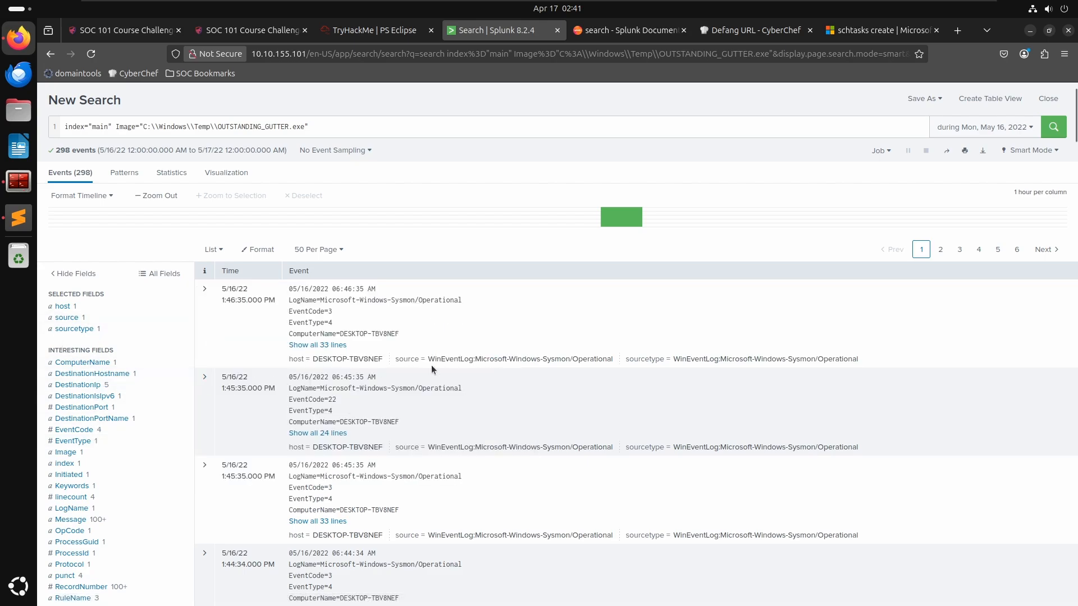
left_click(318, 345)
scroll(439, 463, "down", 1)
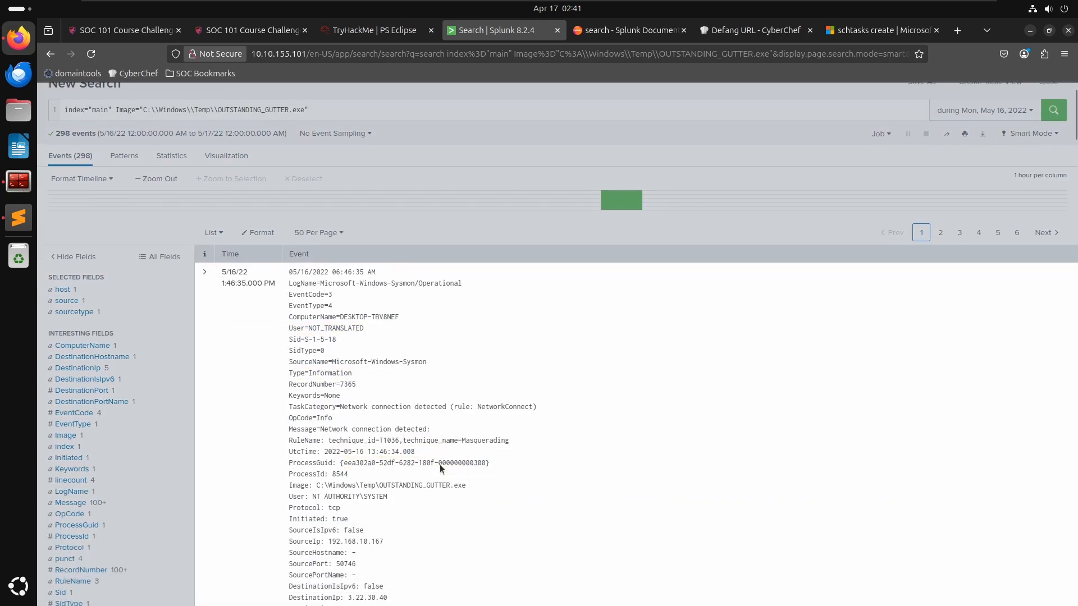
scroll(440, 464, "down", 2)
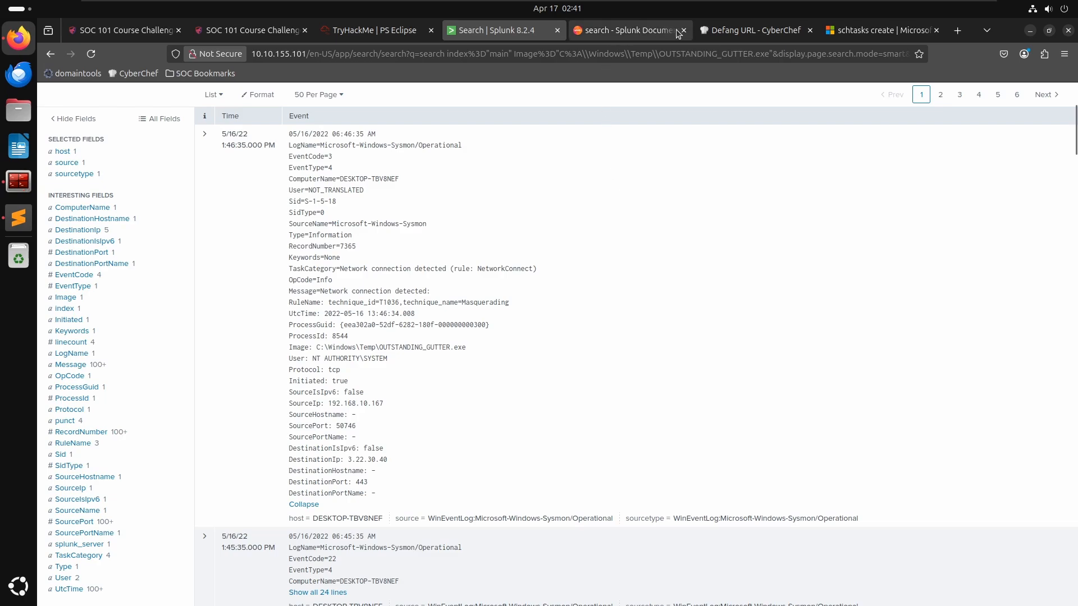
scroll(460, 385, "up", 1)
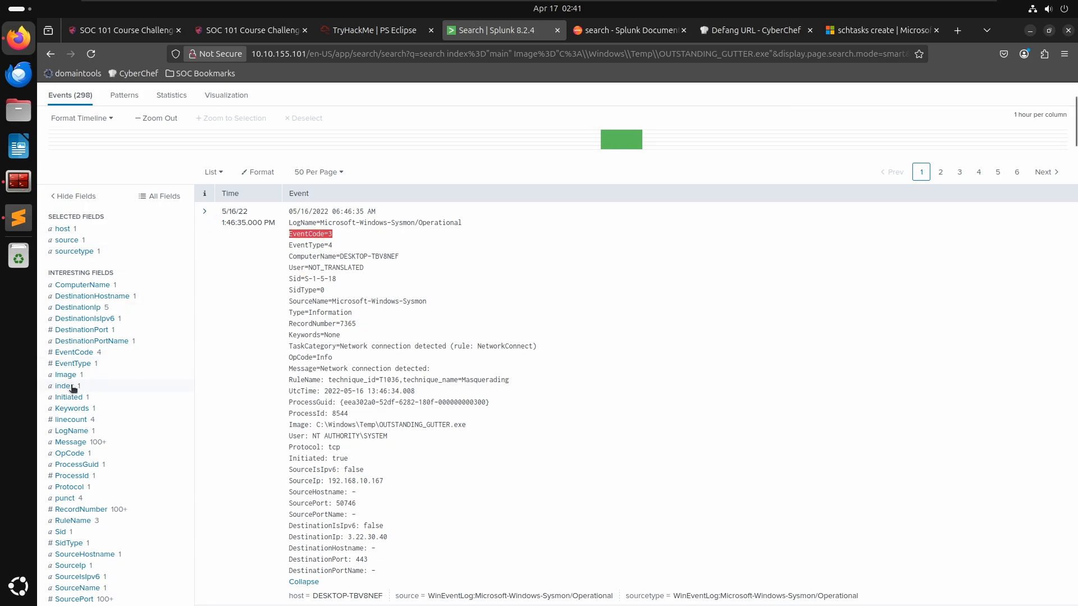
- Filter the search to EventCode 1 and expand the process creation event to examine its fields
left_click(84, 352)
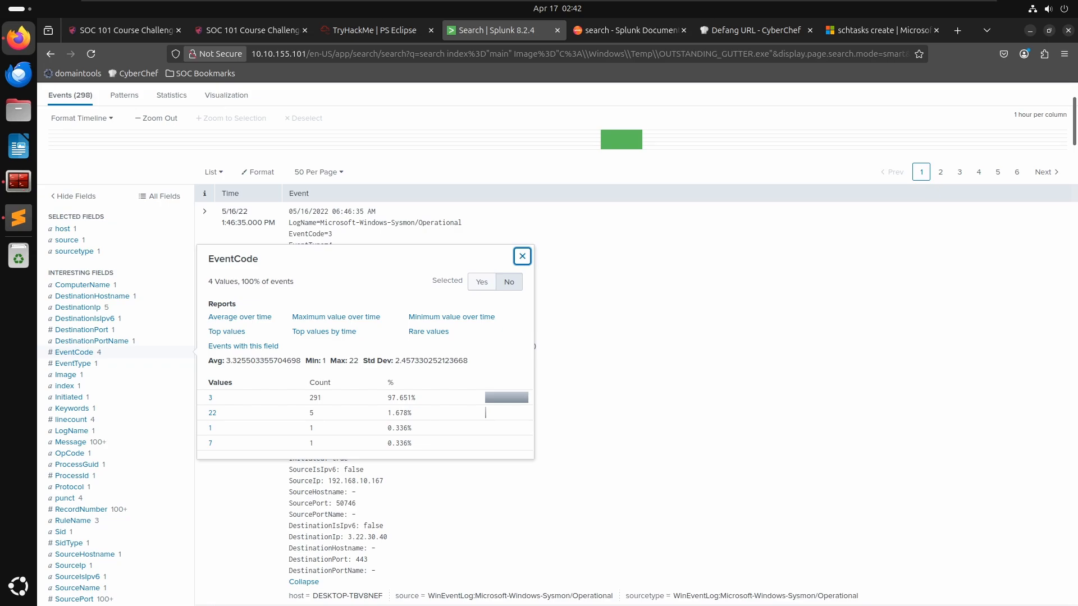
left_click(212, 429)
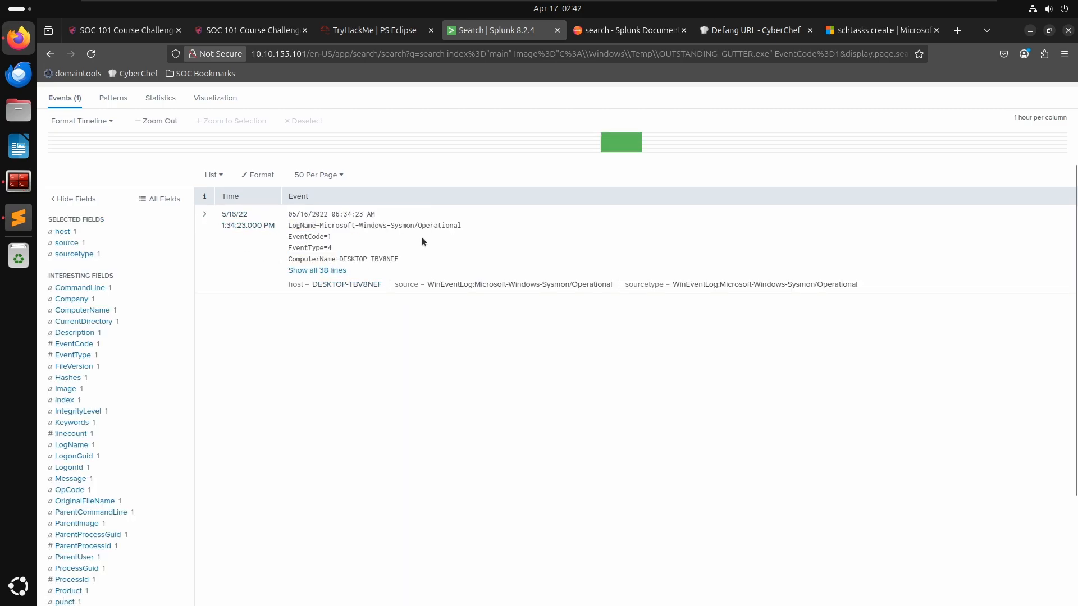
left_click(205, 215)
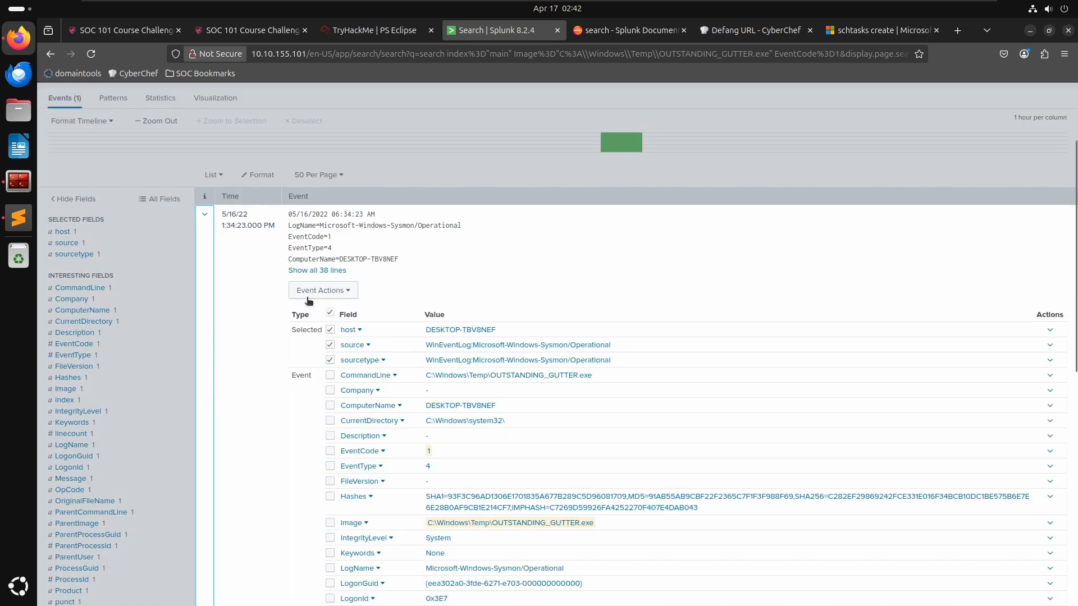
scroll(411, 378, "down", 2)
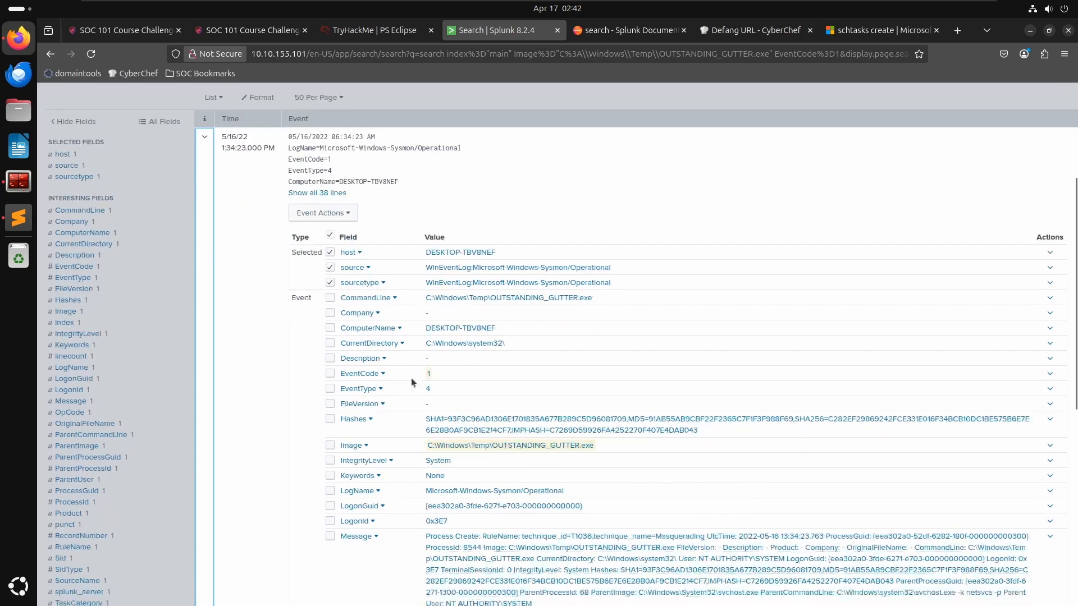
scroll(613, 365, "down", 8)
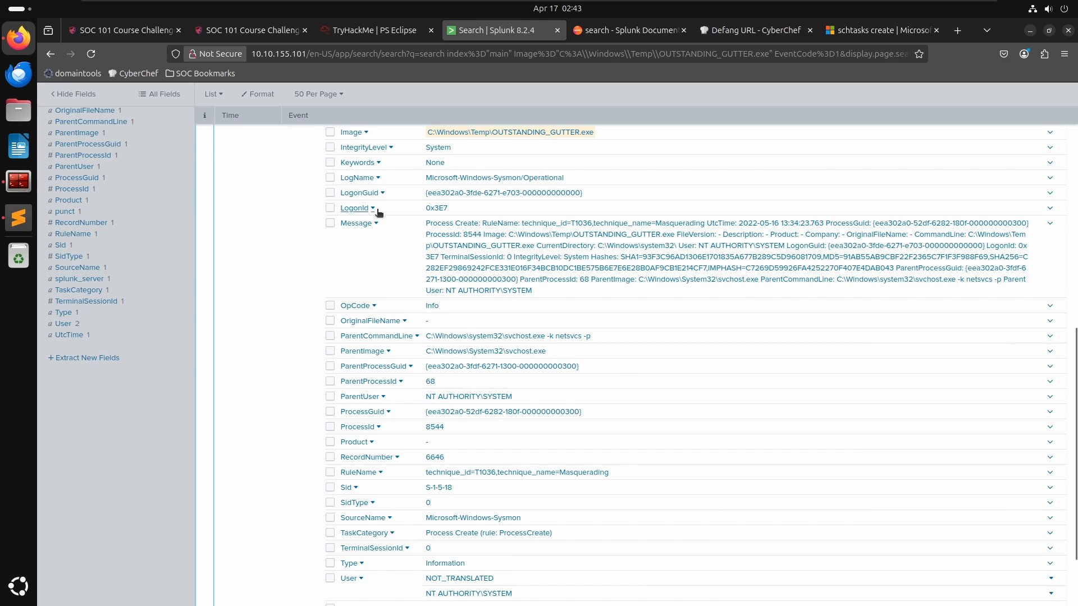
scroll(379, 214, "up", 10)
left_click(523, 289)
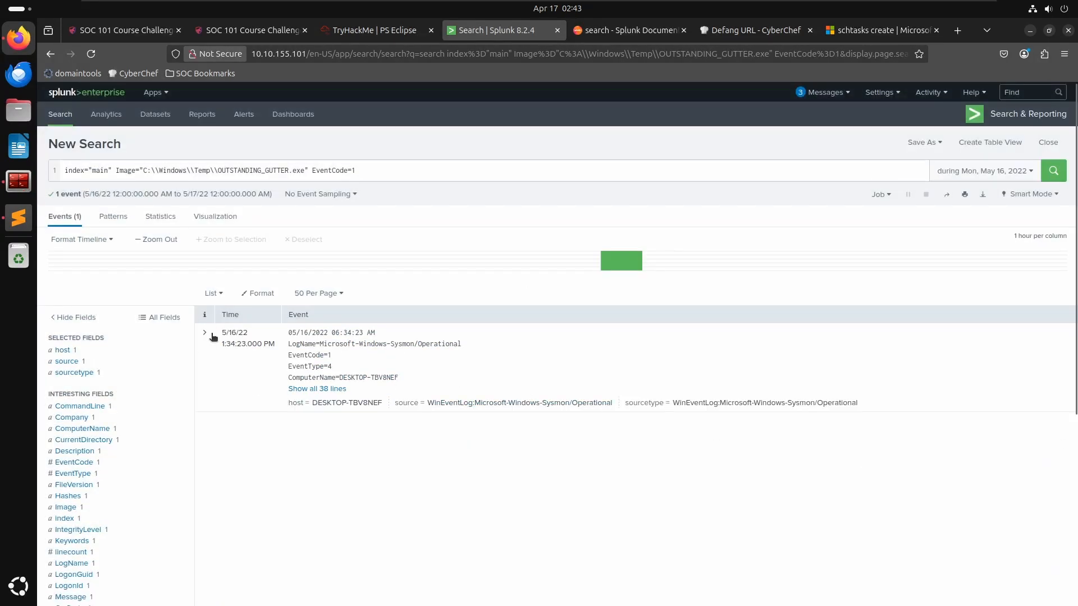
- Change the search filter to EventCode=22, rerun it, and expand the first DNS query event
left_click(368, 171)
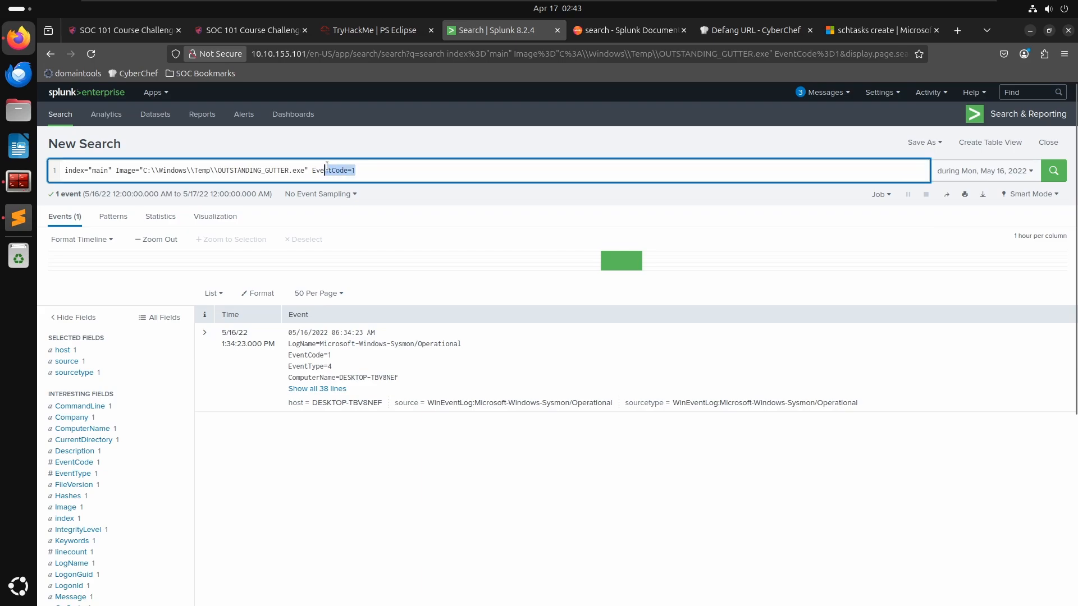
key("BackSpace")
type("22")
key("Return")
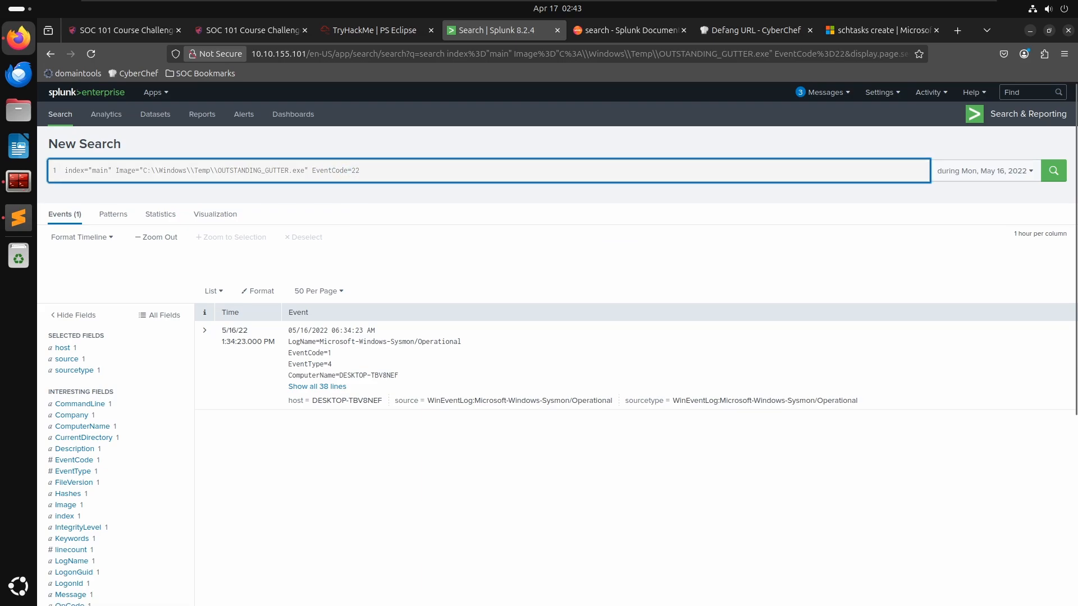
left_click(204, 337)
scroll(646, 340, "down", 5)
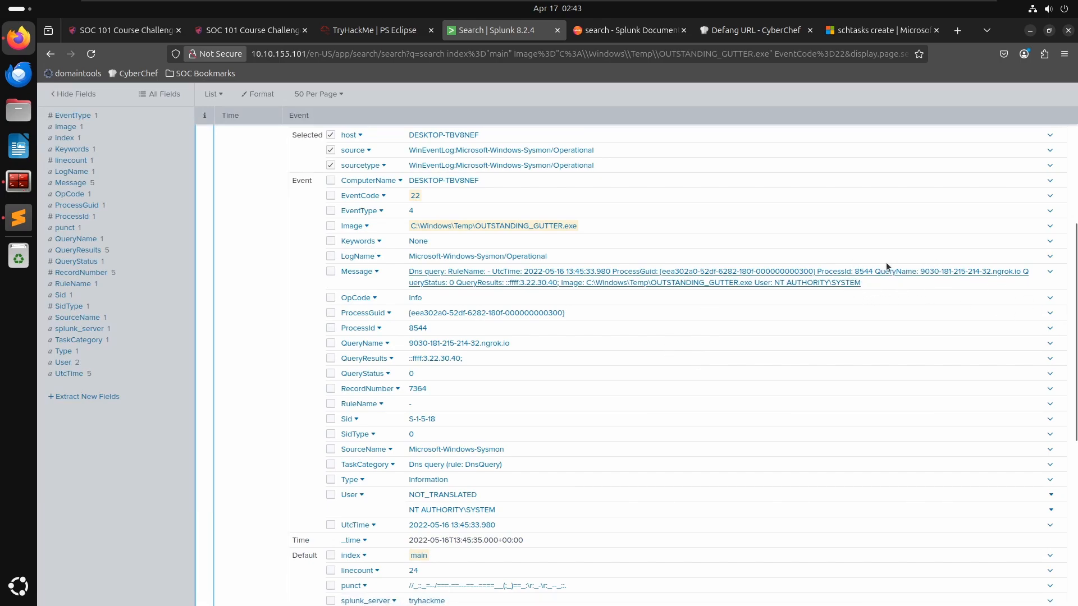
- Search the Splunk documentation page for the term query
left_click(628, 33)
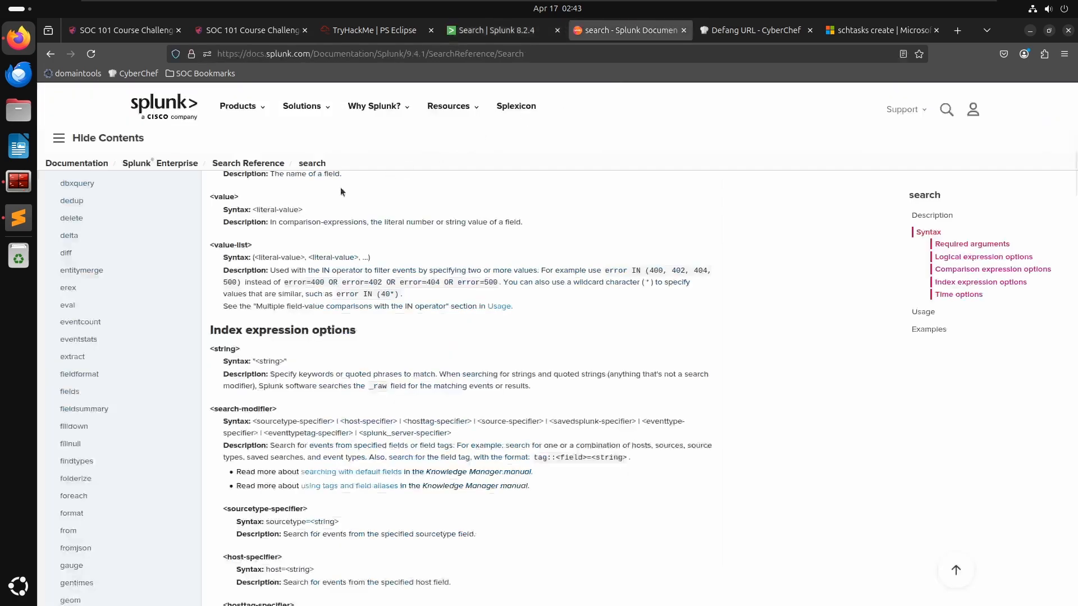
key("ctrl+f")
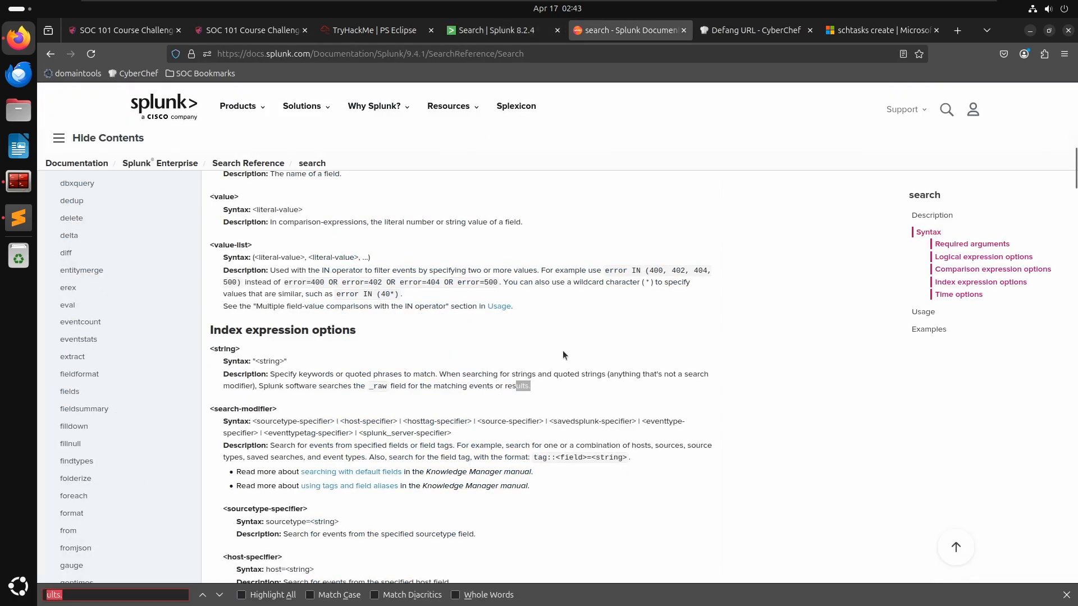
type("queryname")
key("BackSpace")
key("BackSpace")
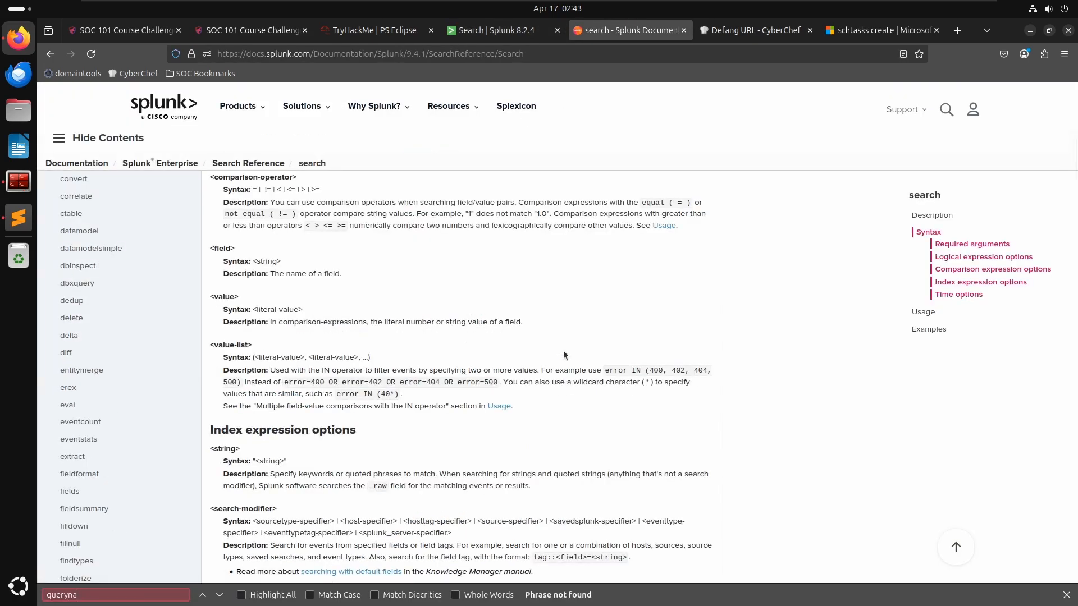
key("BackSpace")
key("BackSpace")
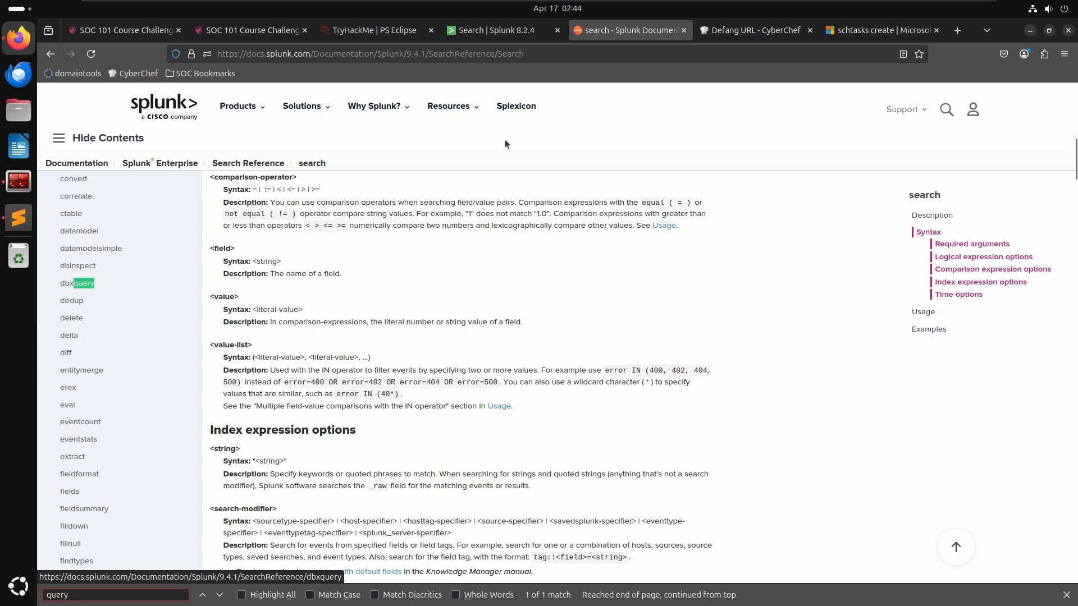
- Search the web for "splunk queryname"
left_click(724, 54)
type("spl")
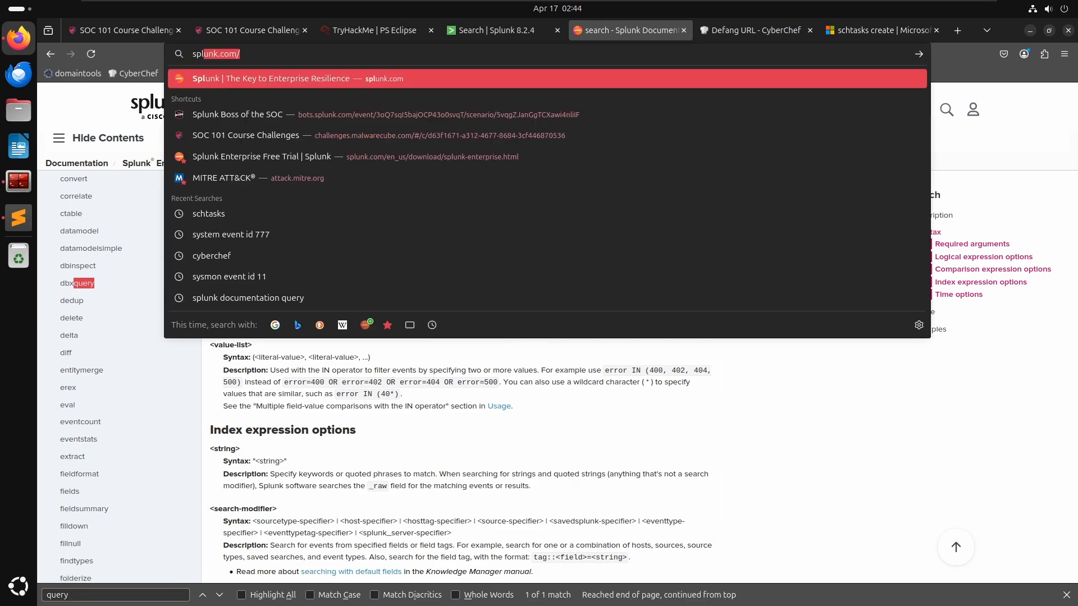
type("unmk queryname")
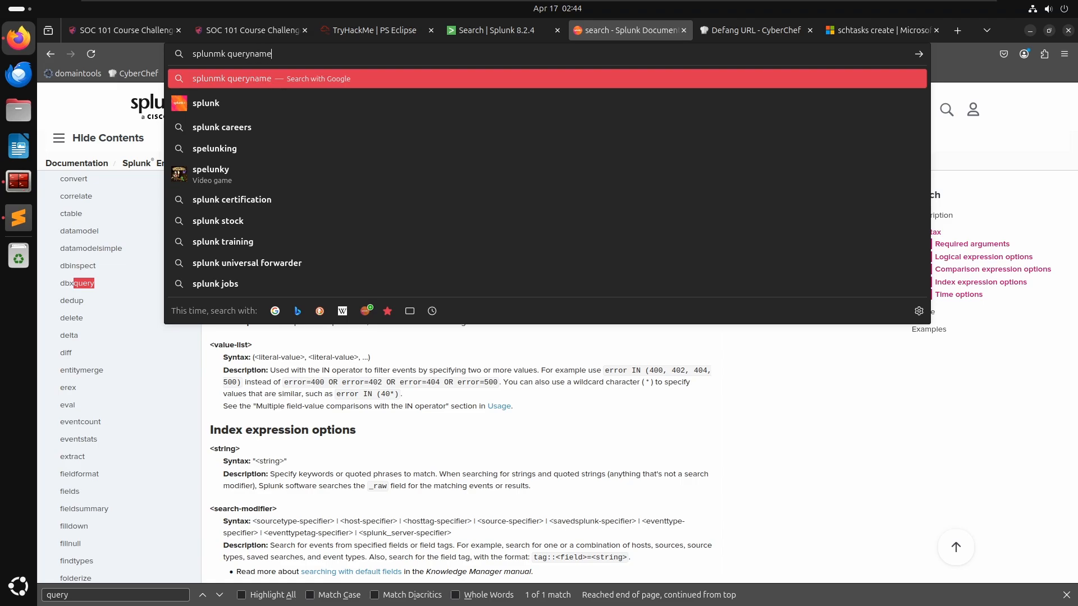
key("BackSpace")
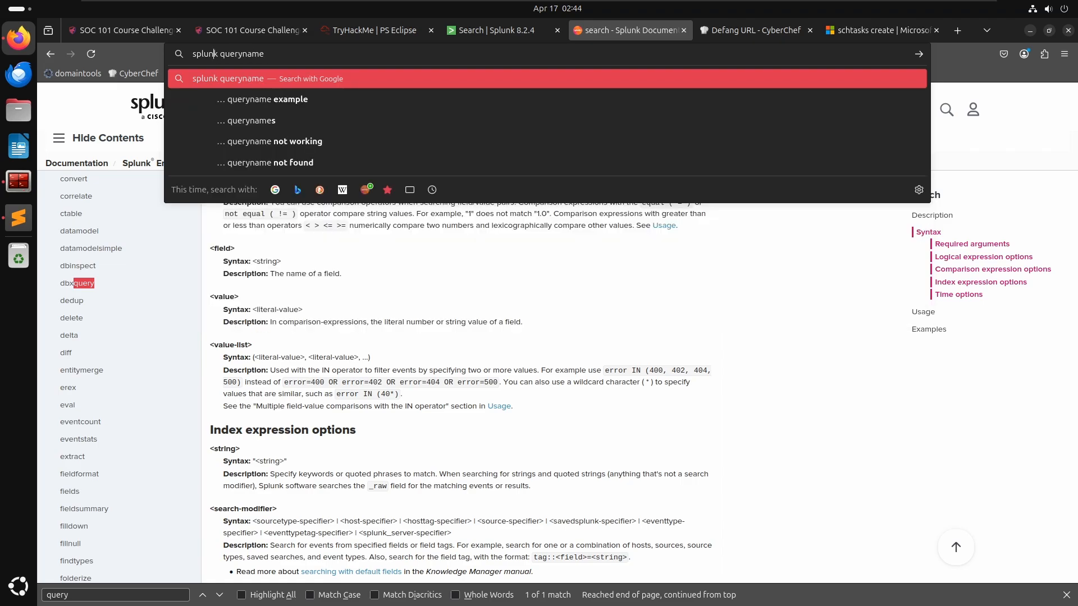
key("Return")
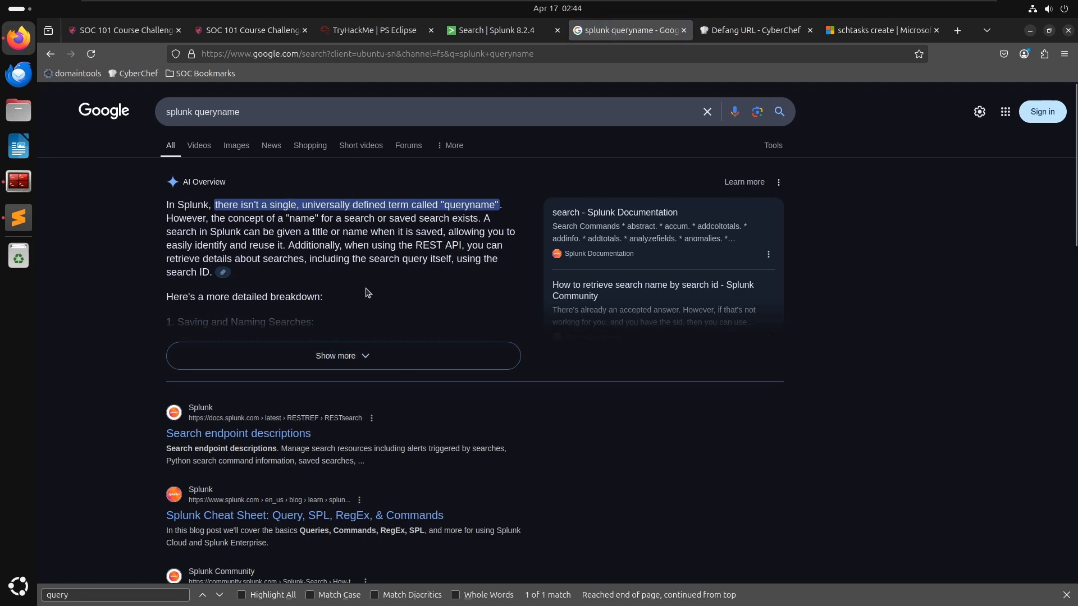
scroll(367, 293, "down", 10)
scroll(368, 289, "up", 10)
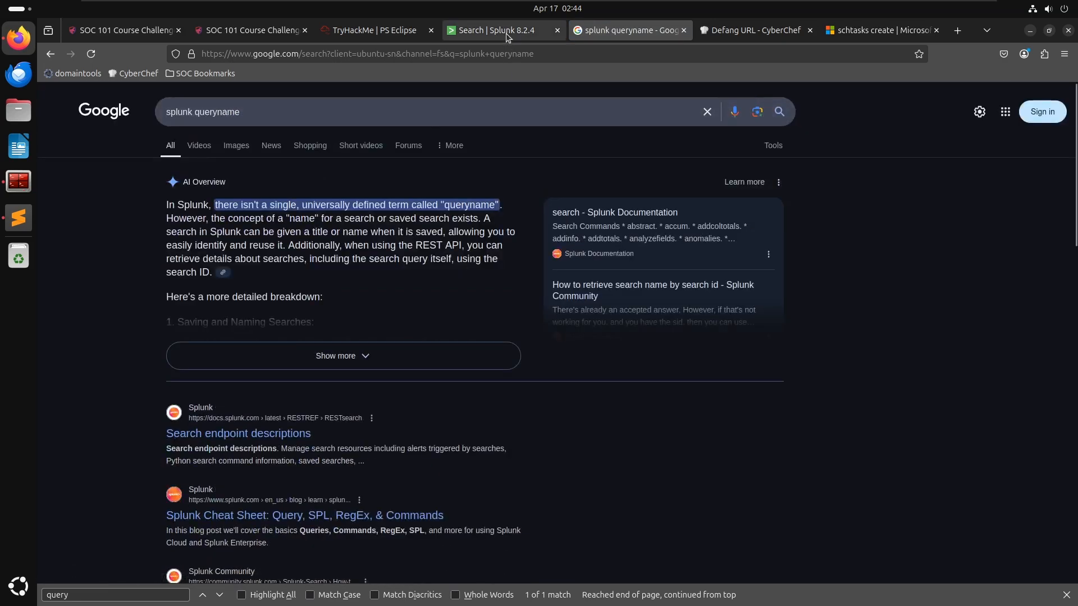
- Add the DNS query event's Message value to the Splunk search and select the QueryName domain in it
left_click(507, 37)
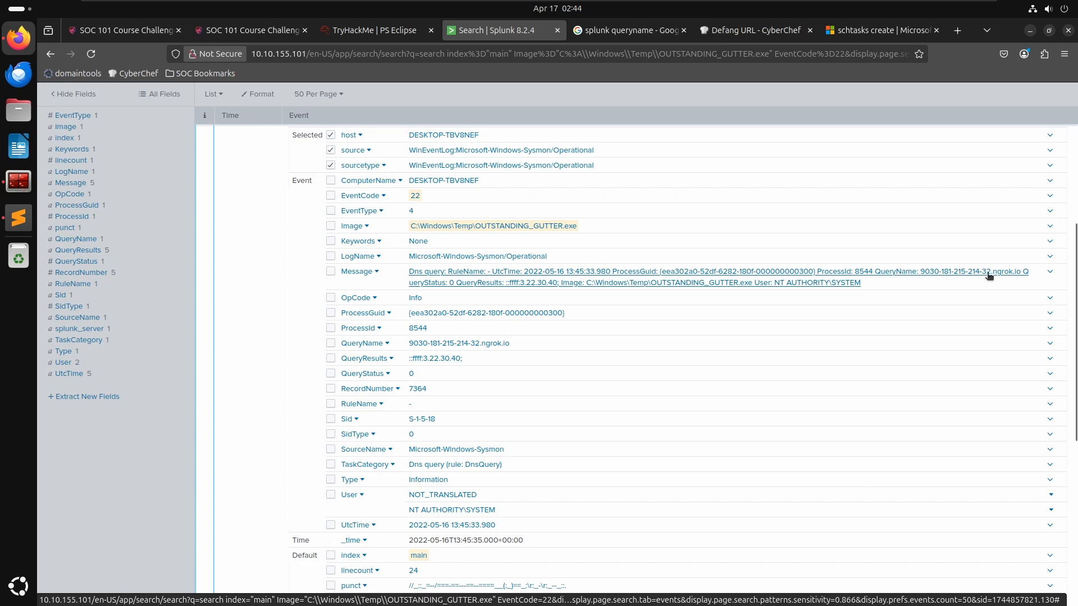
left_click(1026, 274)
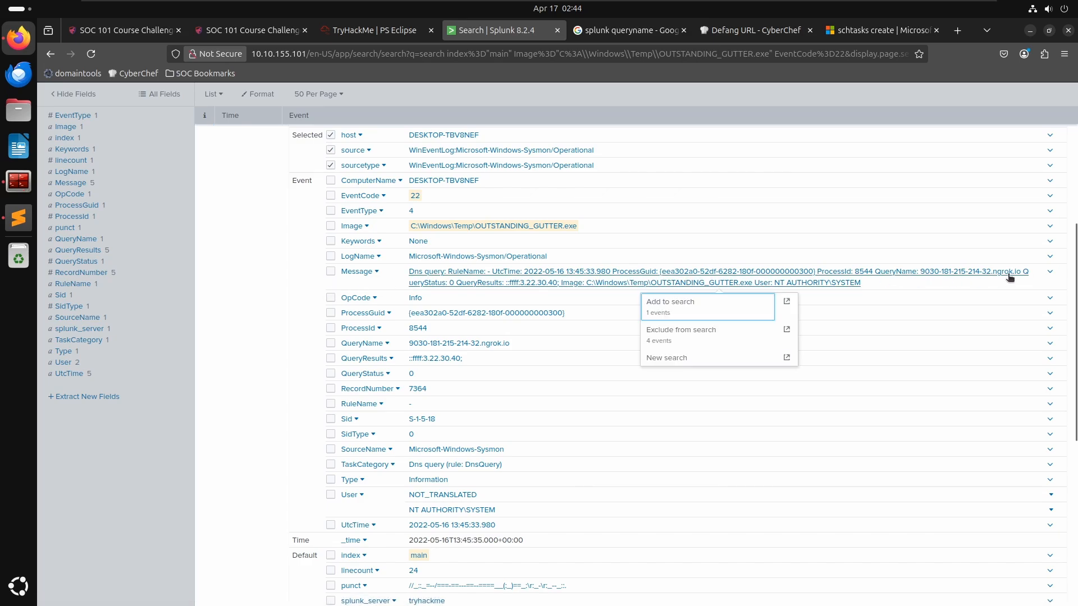
left_click(975, 277)
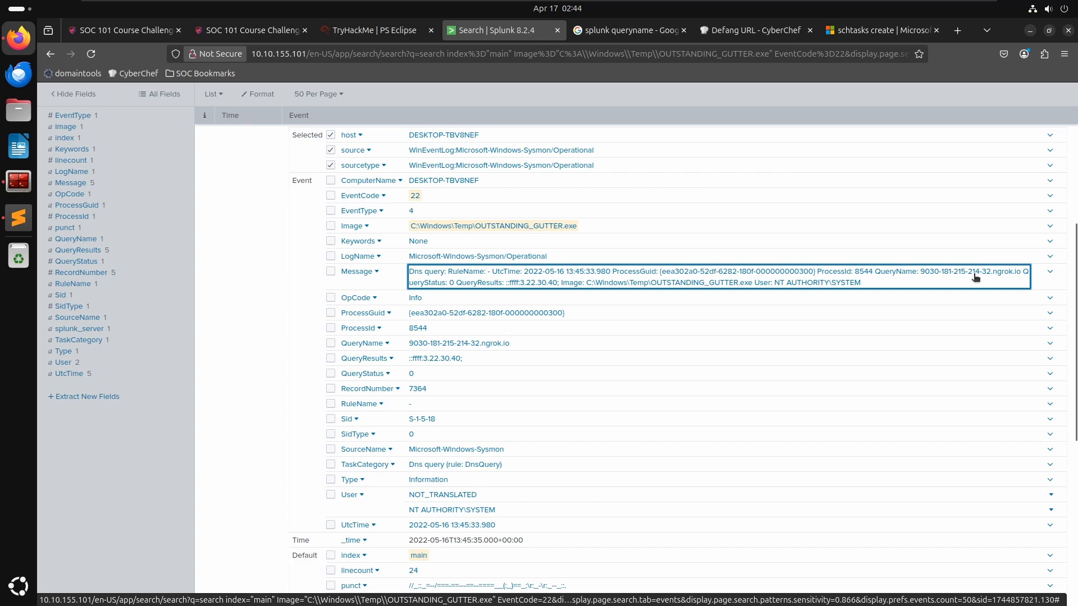
left_click(975, 278)
left_click(671, 308)
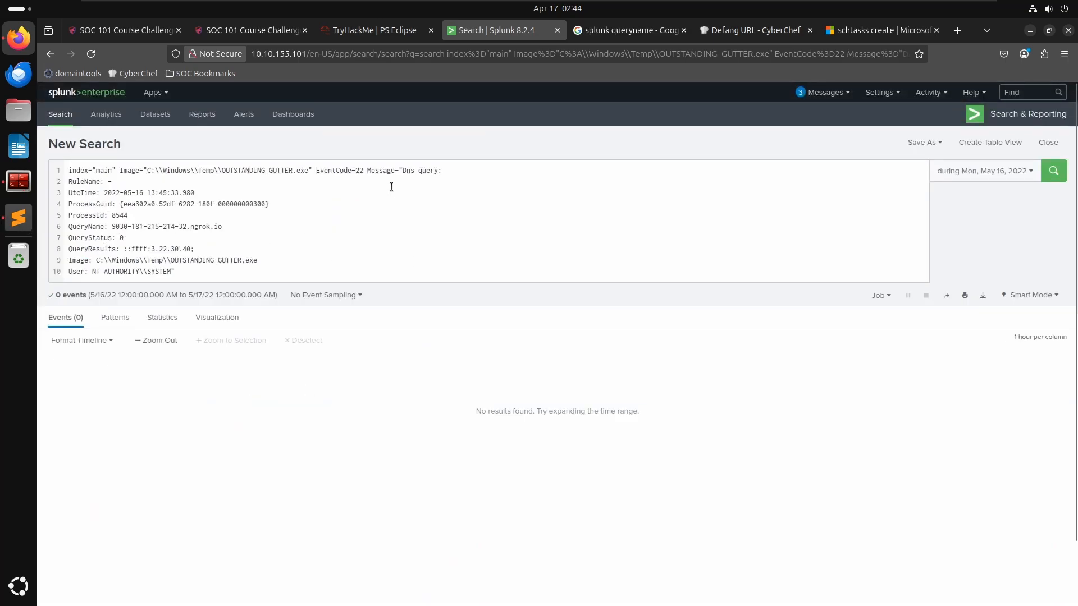
left_click(205, 225)
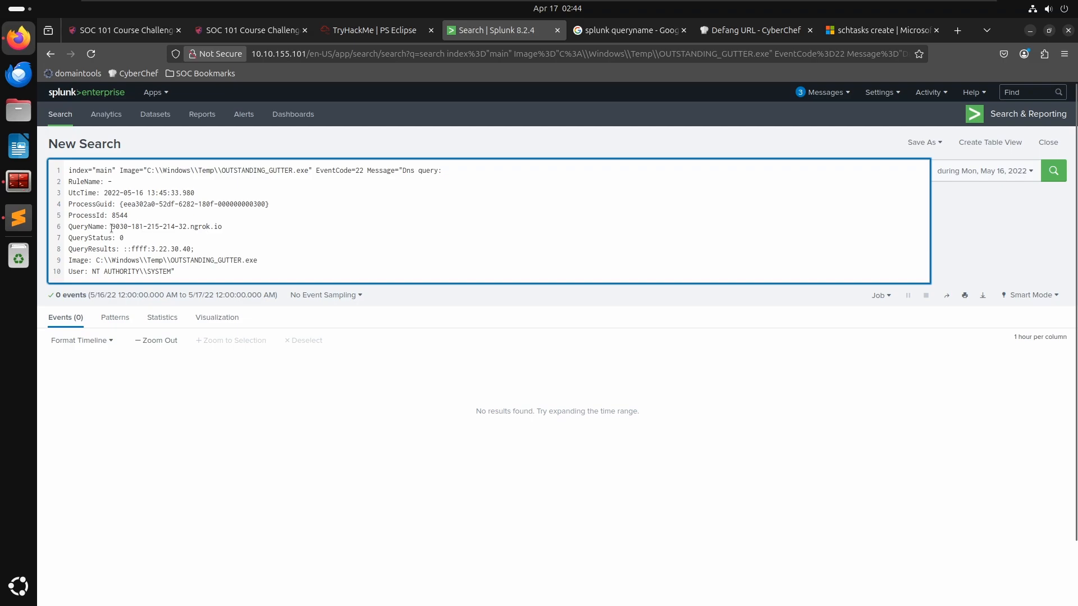
left_click_drag(112, 228, 235, 228)
key("ctrl+c")
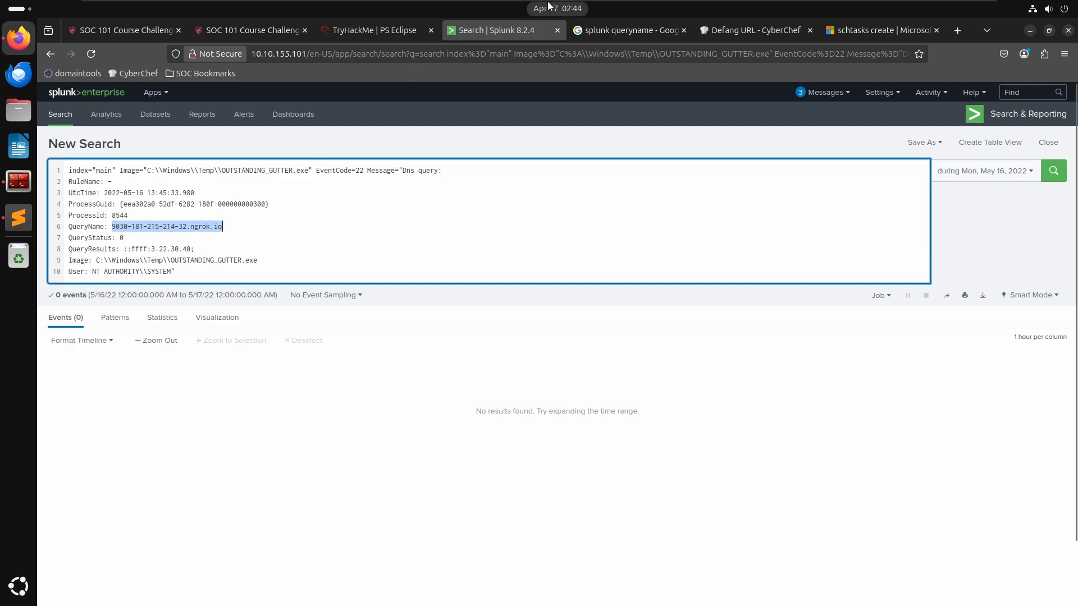
left_click(751, 25)
left_click(680, 233)
key("ctrl+a")
key("ctrl+v")
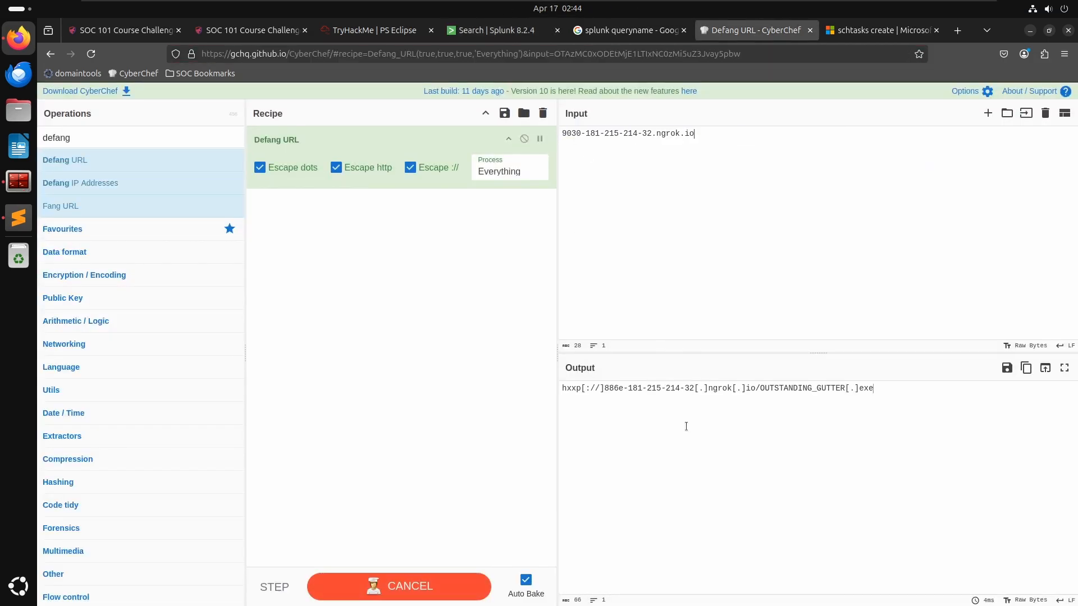
left_click(1025, 368)
- Paste the defanged domain into the notes file on a new line near the end
left_click(19, 217)
key("alt+Tab")
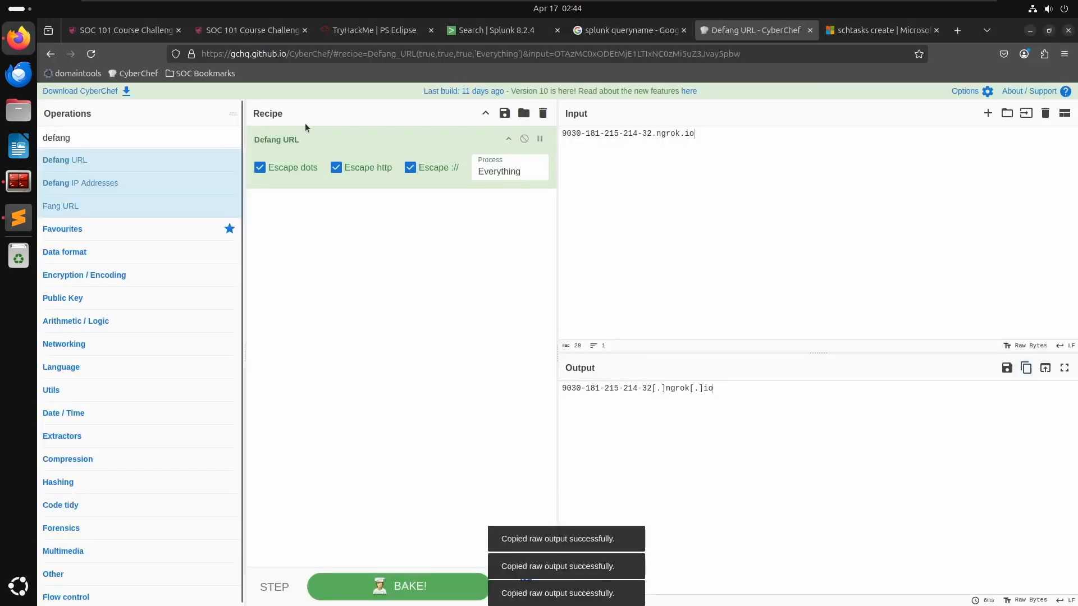
key("alt+Tab")
left_click(404, 489)
key("Return")
key("Return")
key("ctrl+v")
key("Up")
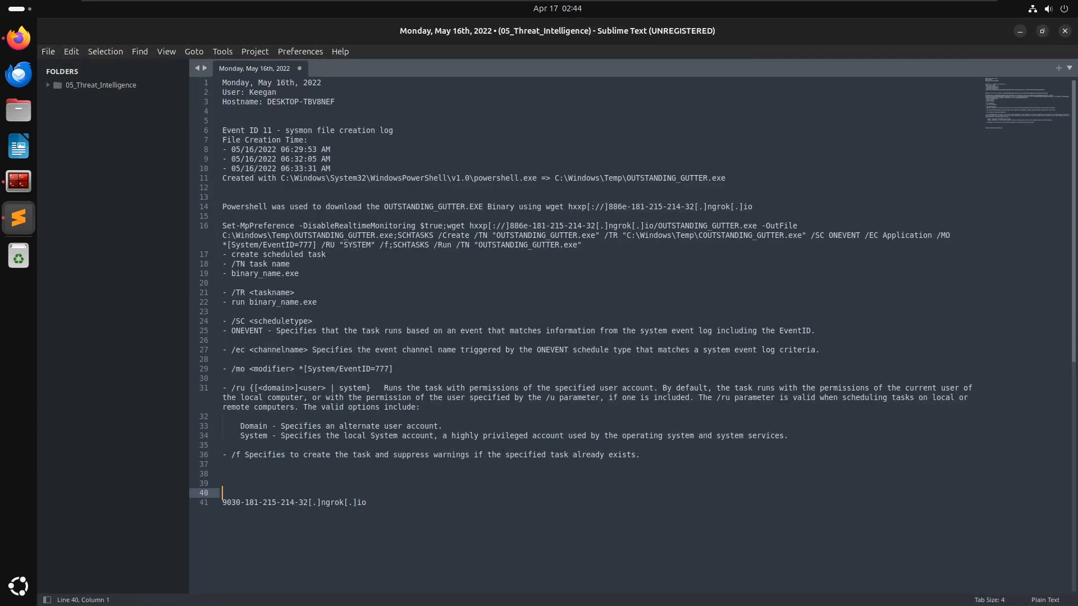
- Write the note "searching for dns events after binary_name.exe execution" above the domain and prefix the domain with a dash
type("searching for dns events")
key("BackSpace")
key("BackSpace")
key("BackSpace")
key("BackSpace")
type("ents that ")
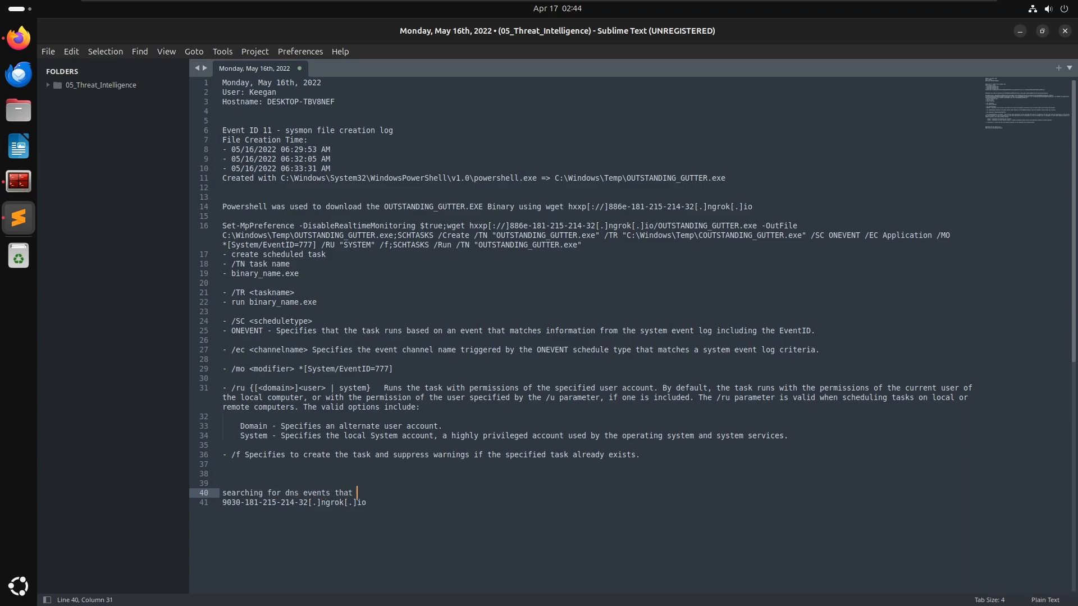
type("occuree")
key("ctrl+BackSpace")
key("ctrl+BackSpace")
type("arching for dns events after binary_name.exe execution")
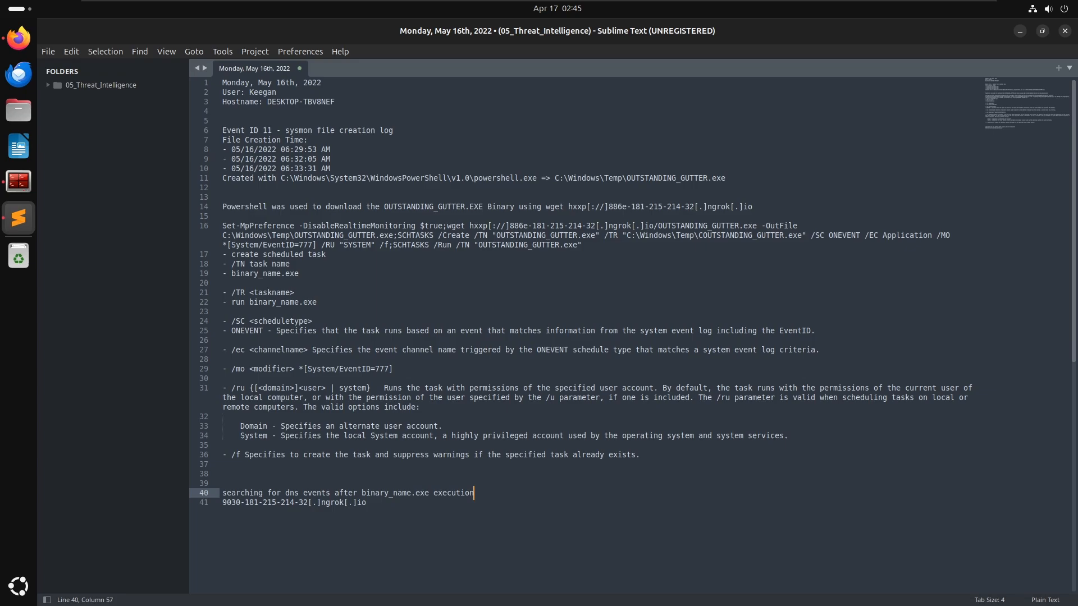
key("Right")
type("-")
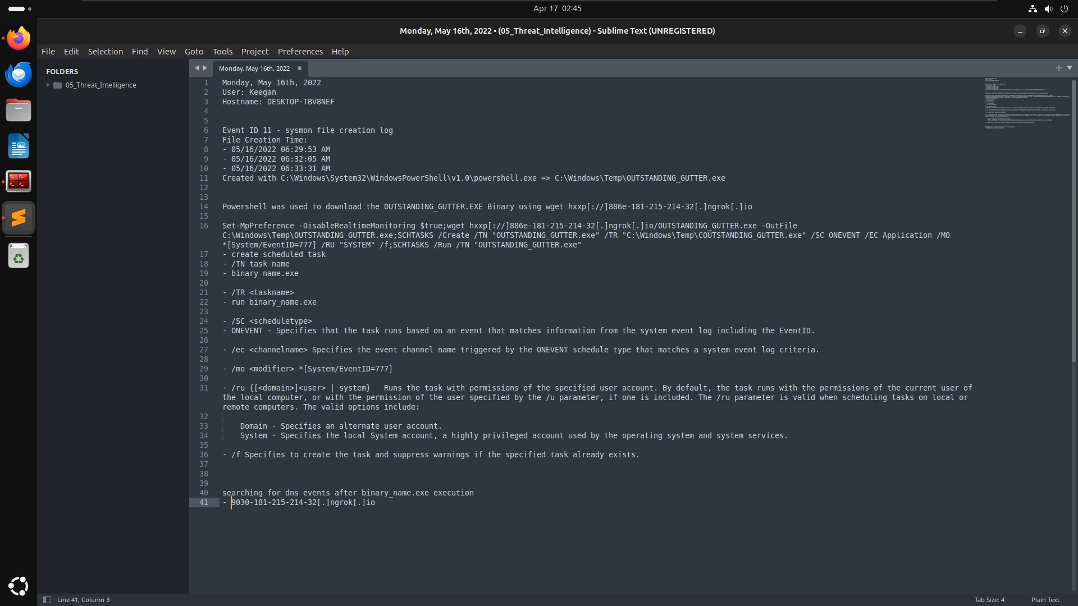
- Paste the defanged domain as the answer to the remote-server question and submit it
key("alt+Tab")
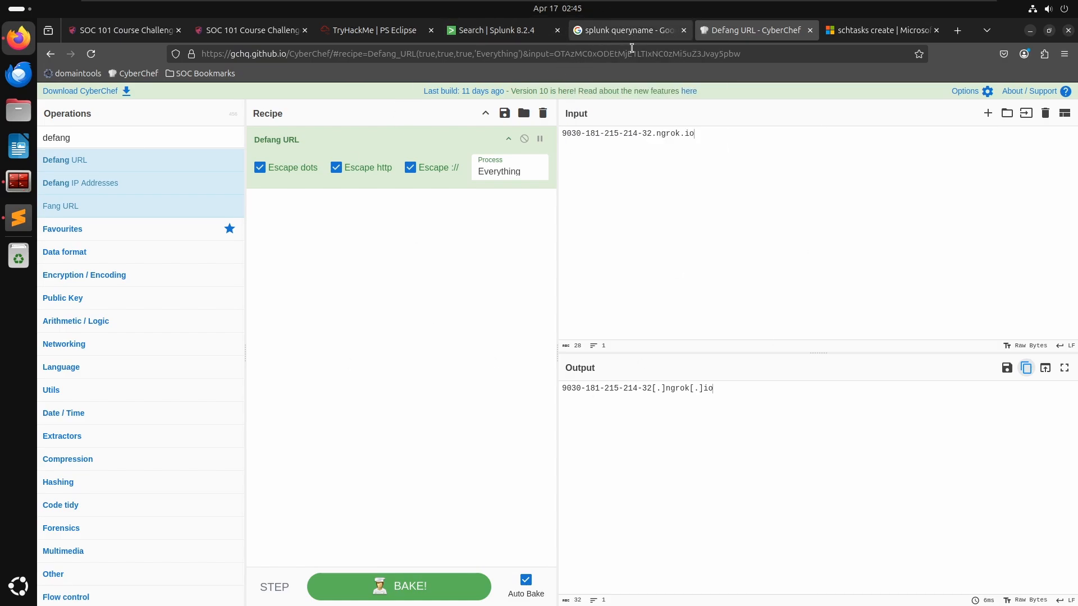
mouse_move(494, 33)
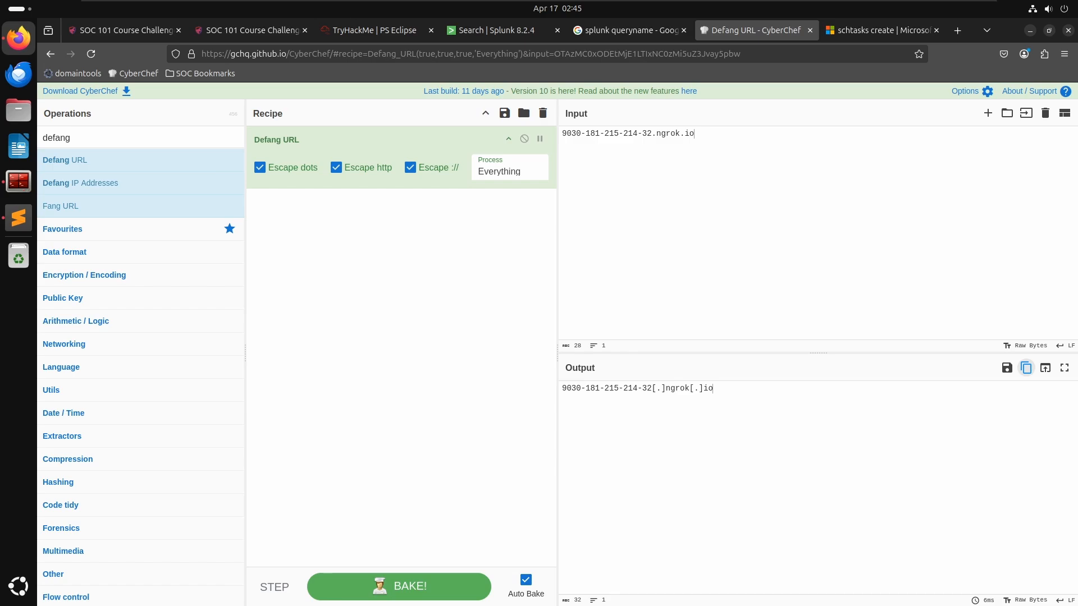
left_click(360, 31)
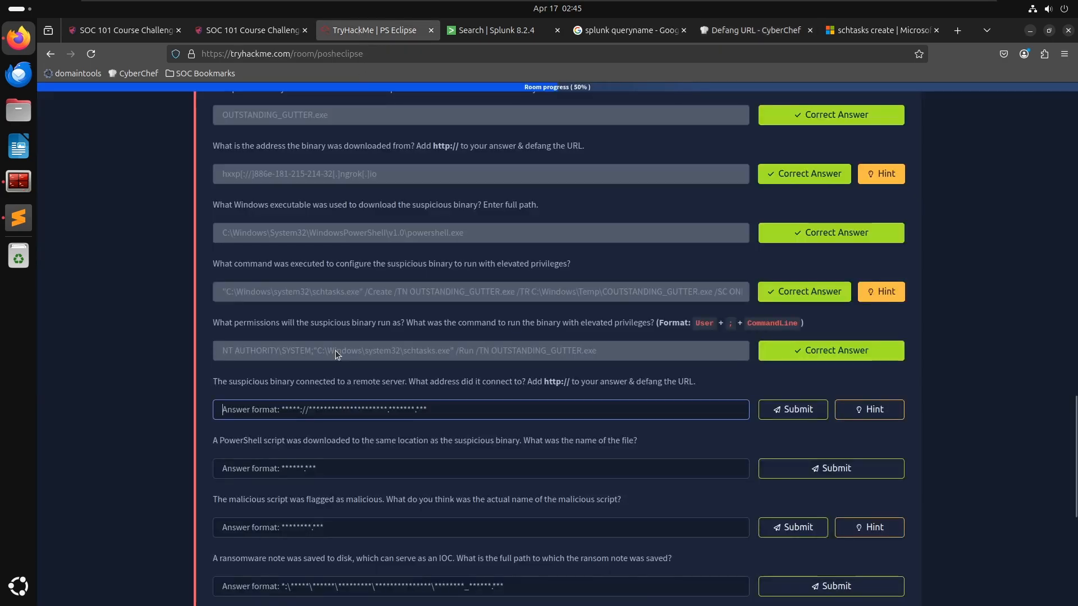
left_click(385, 411)
key("ctrl+v")
key("Return")
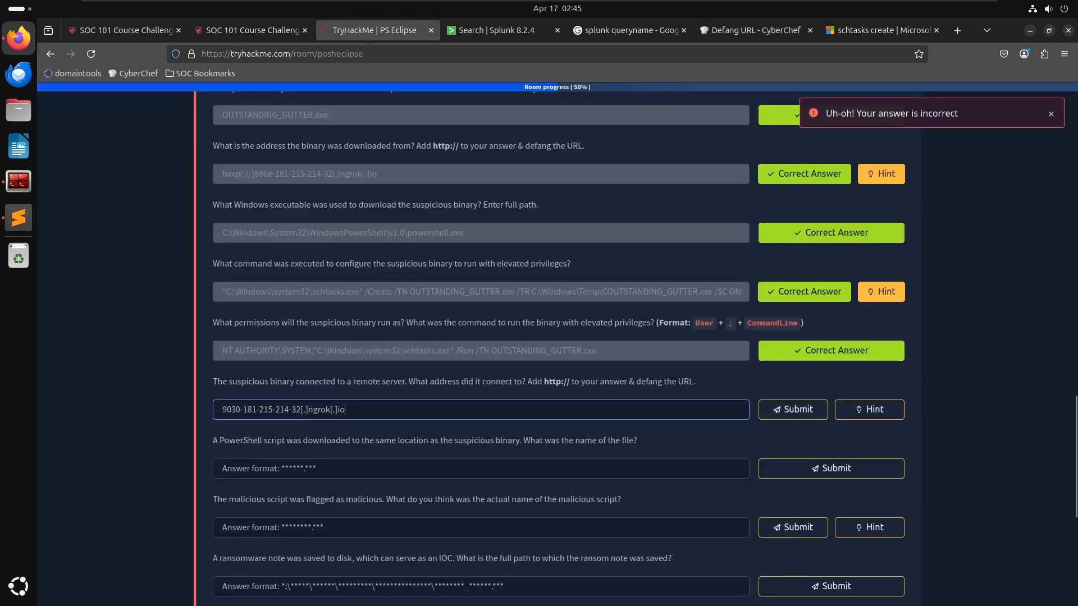
- Prefix the answer with hxxp[://] and resubmit it
key("ctrl+a")
key("Home")
type("http:")
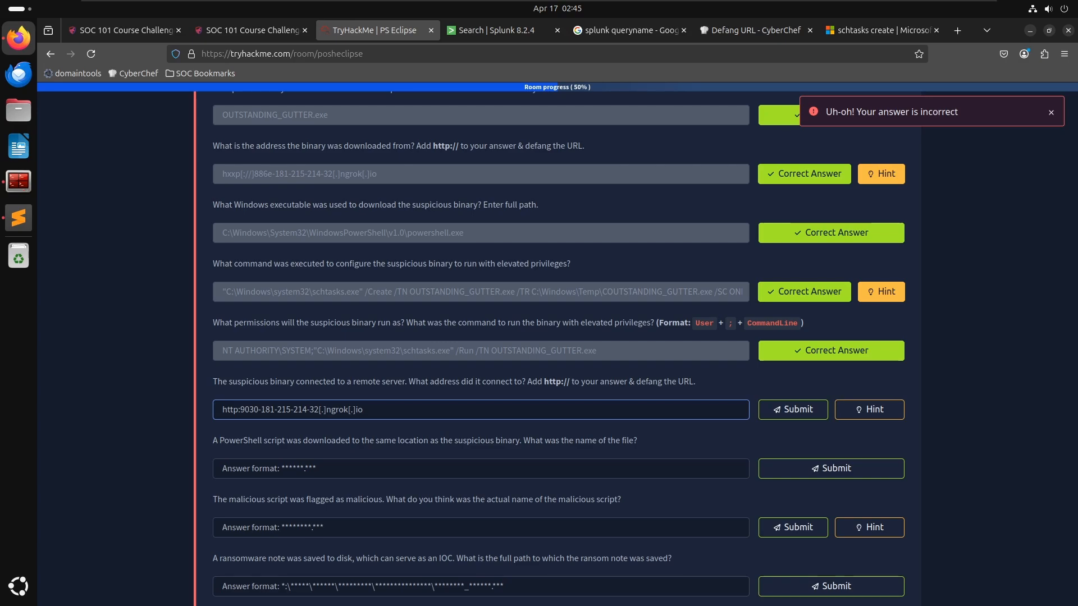
type("/[://")
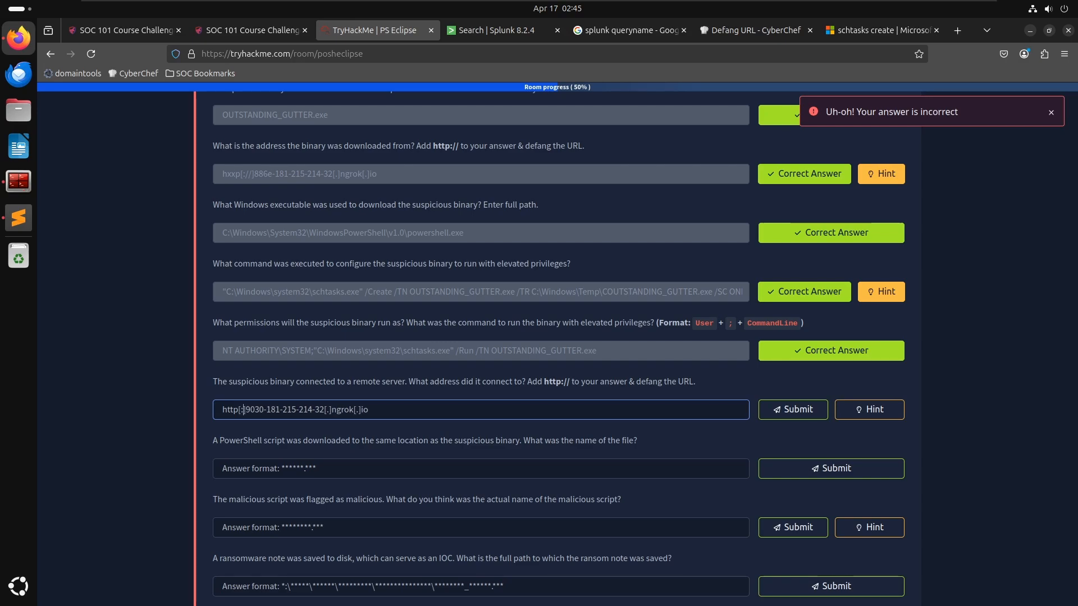
key("Return")
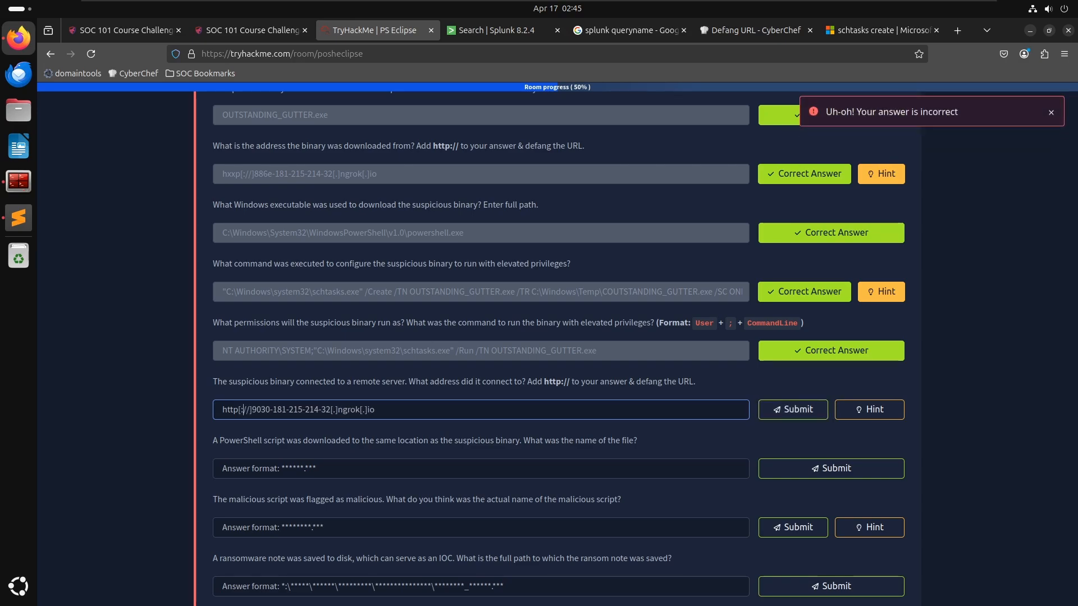
key("BackSpace")
key("BackSpace")
type("xx")
key("Return")
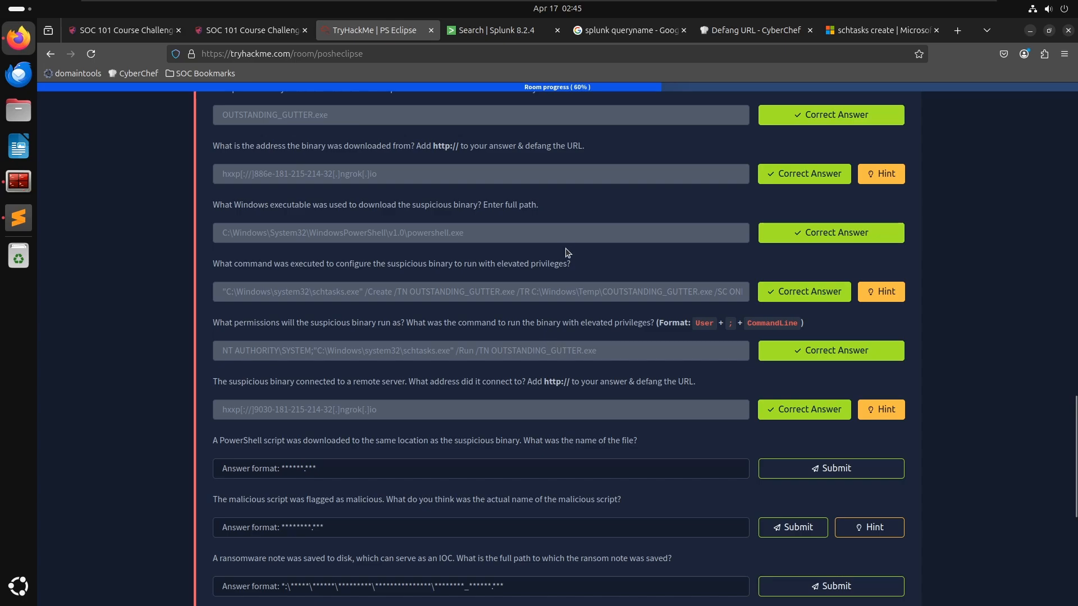
- Undo the Message addition to restore the EventCode=22 search and select the query text
key("alt+Tab")
key("alt+Tab")
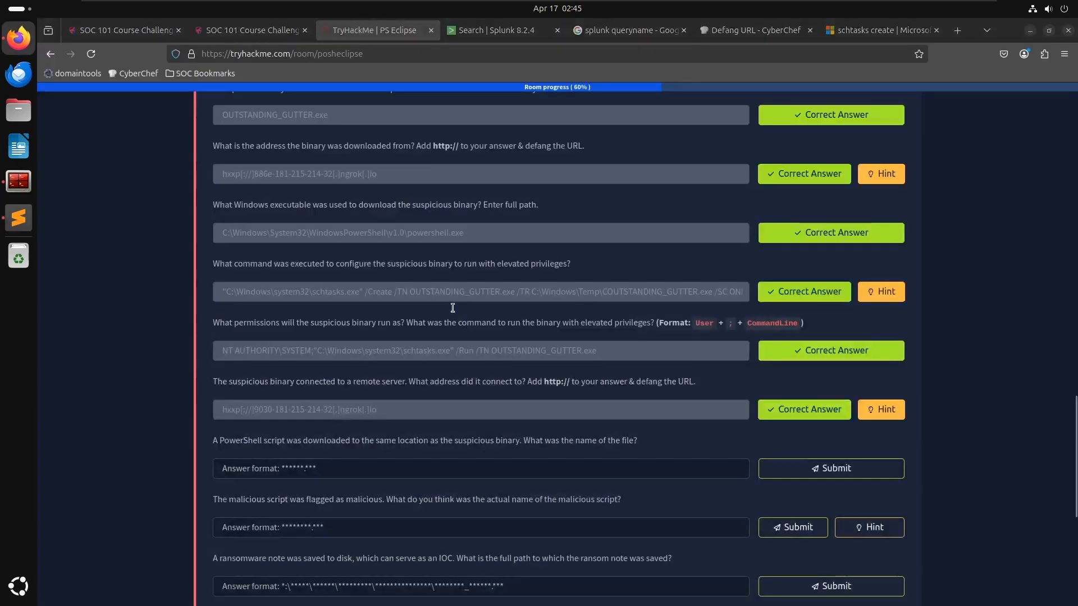
left_click(471, 32)
key("ctrl+z")
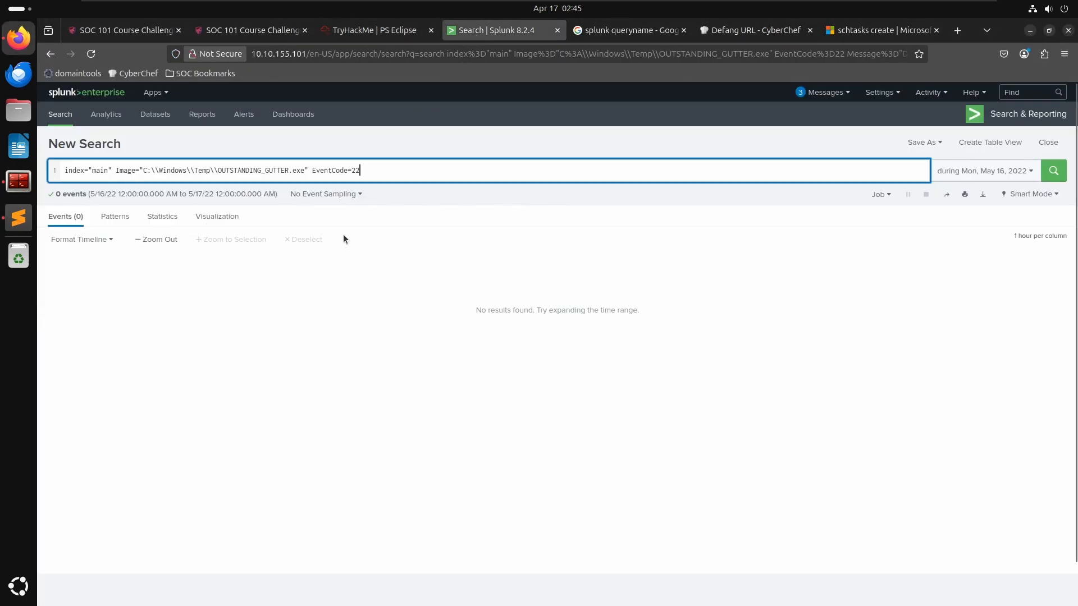
key("ctrl+a")
- Paste the EventCode=22 search query into the notes above the DNS note line
key("alt+Tab")
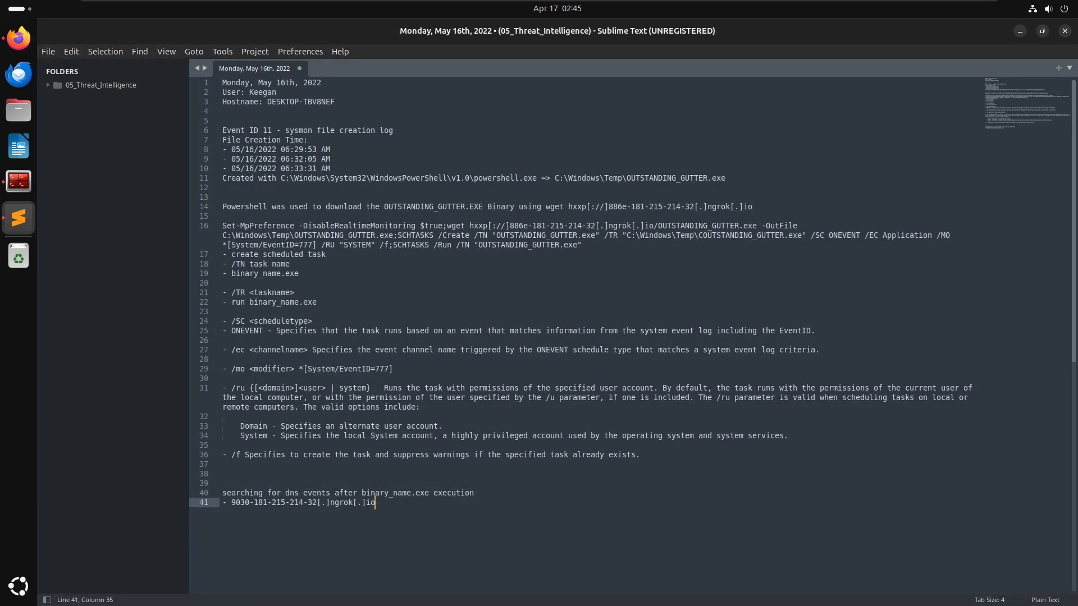
key("Return")
key("Up")
key("Up")
key("Return")
key("Up")
key("Return")
key("Up")
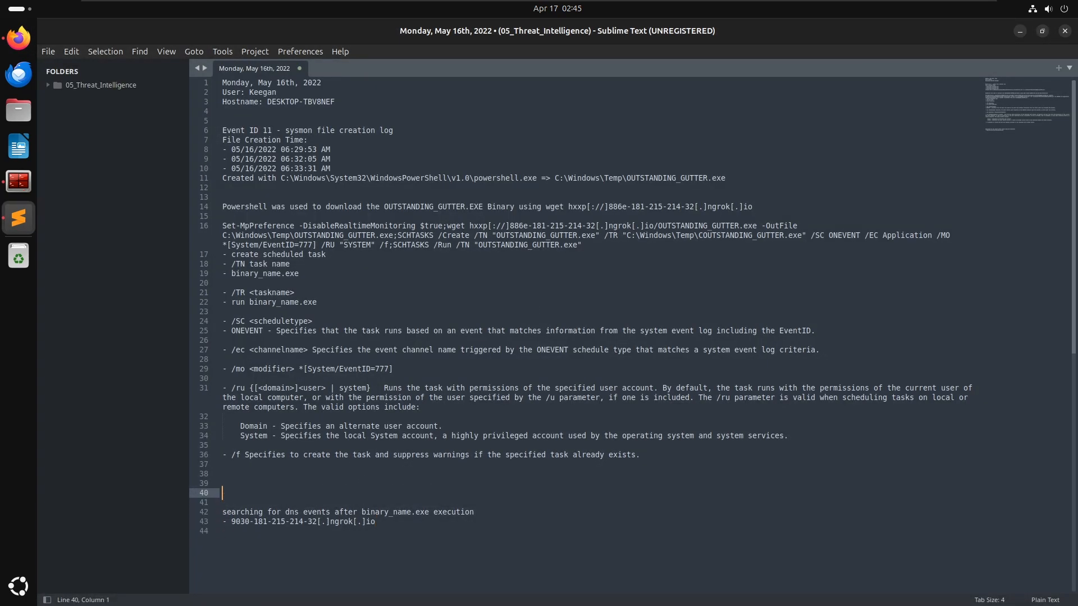
key("Down")
key("Down")
key("Down")
key("Down")
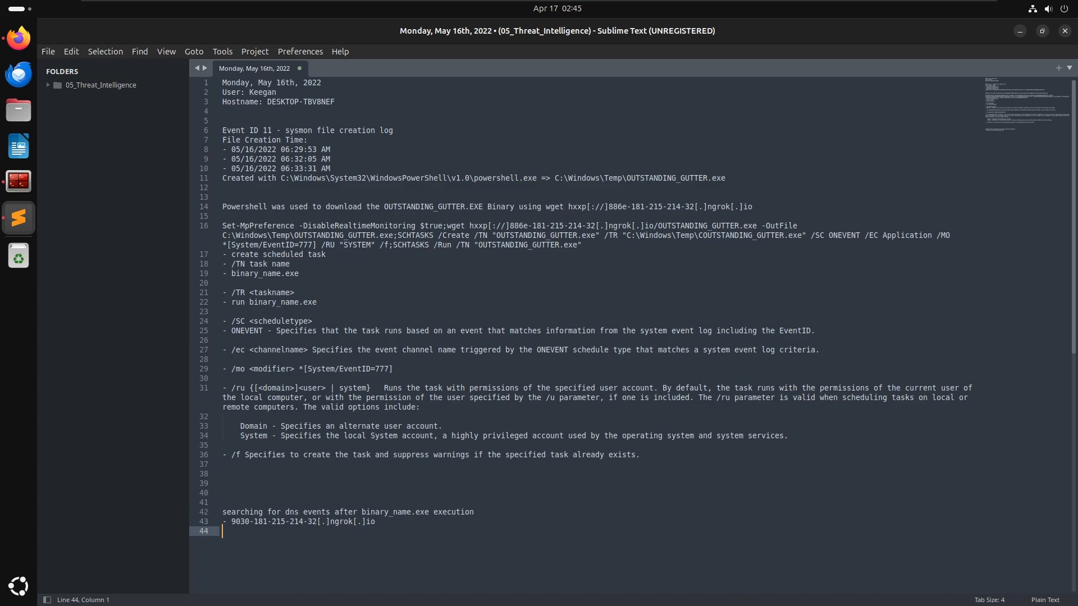
key("ctrl+v")
key("ctrl+z")
key("Up")
key("Up")
key("Up")
key("ctrl+v")
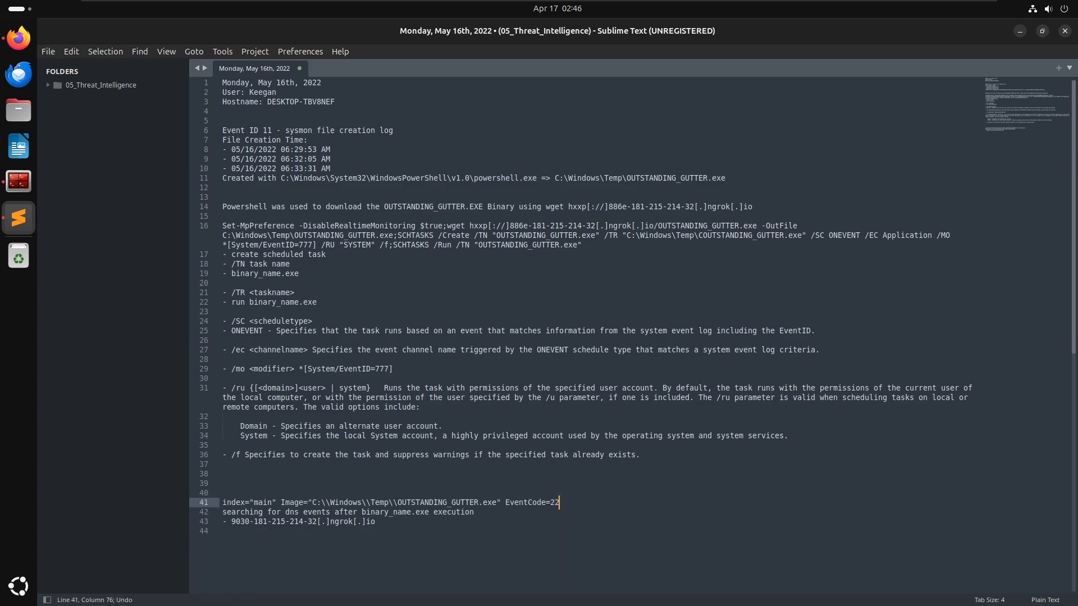
key("Up")
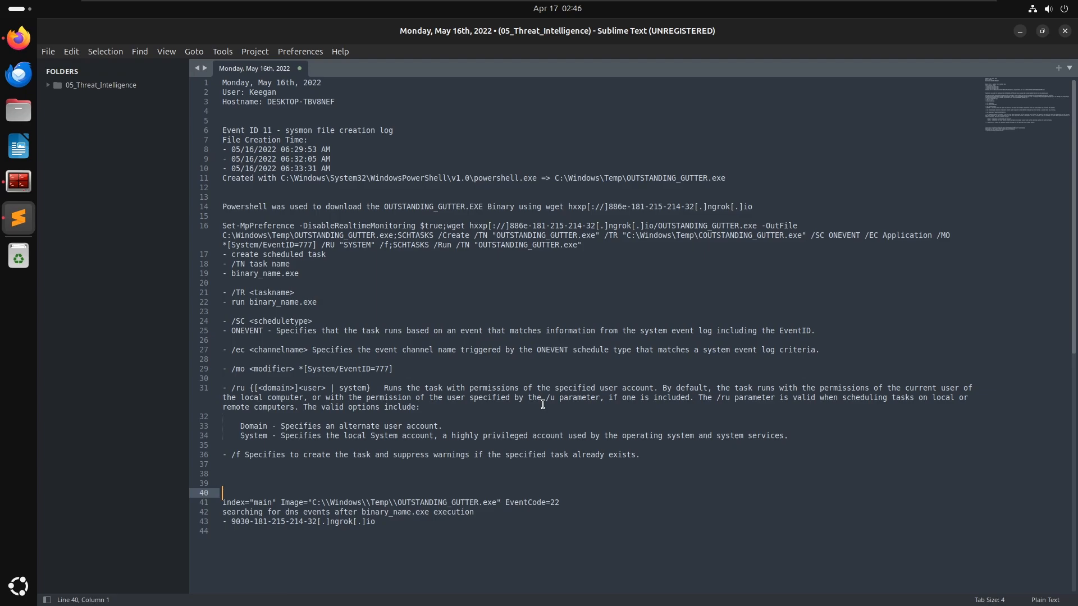
key("alt+Tab")
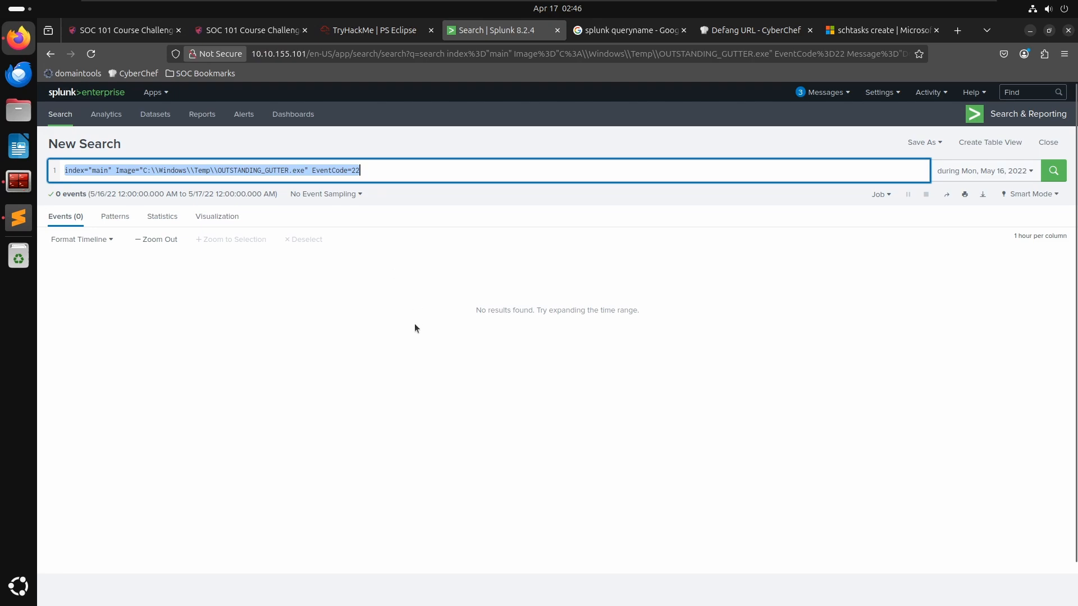
left_click(414, 324)
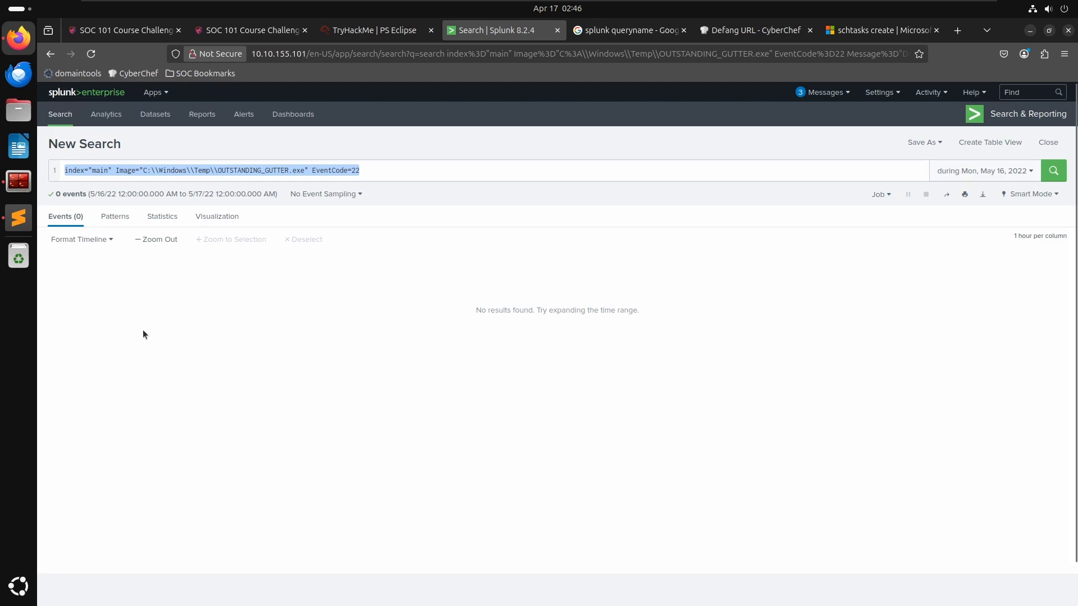
key("alt+Tab")
left_click(333, 542)
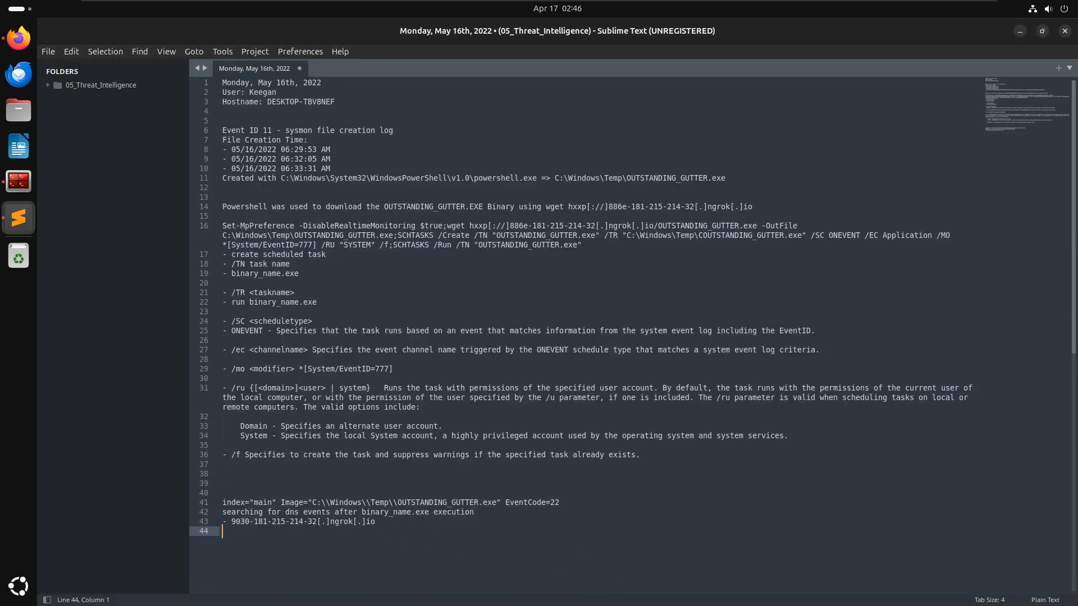
- Add separator lines of equals signs above and below the EventCode=22 search notes block
left_click(283, 480)
left_click(285, 474)
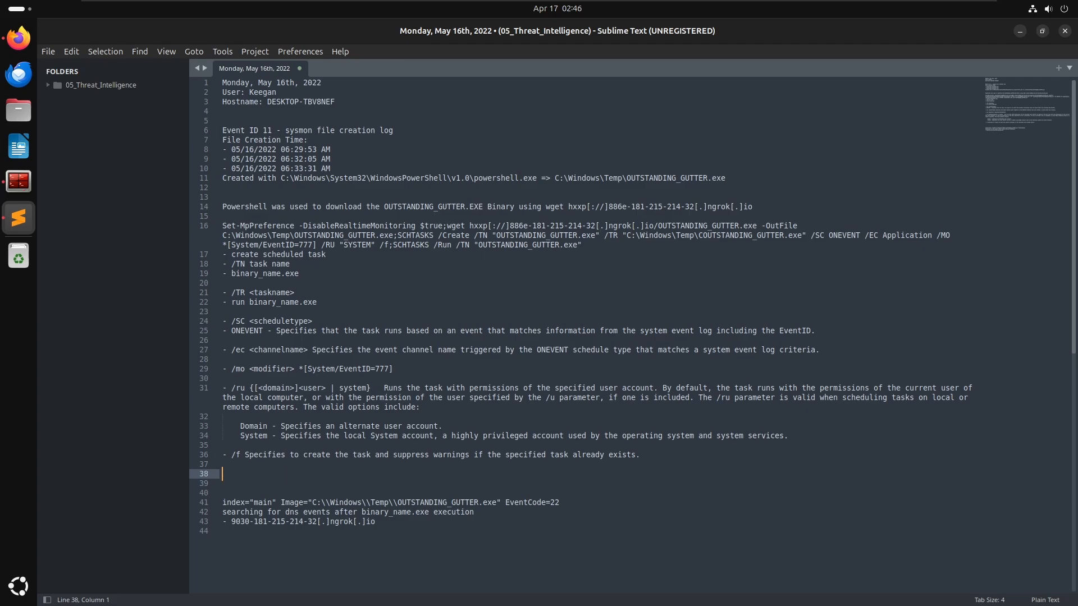
type("=============")
key("Delete")
key("Delete")
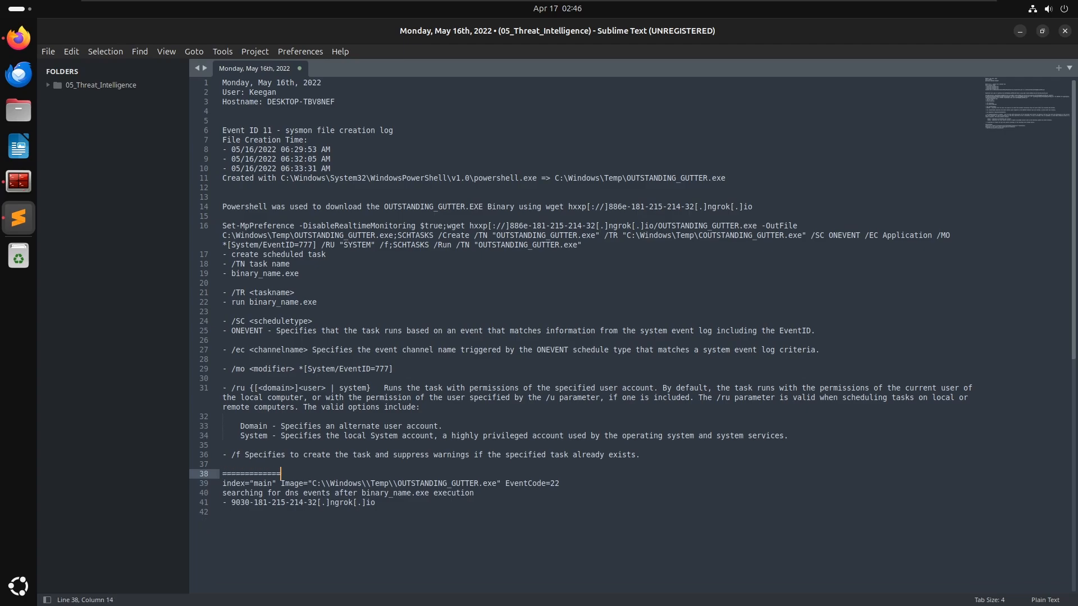
key("Return")
type("=============")
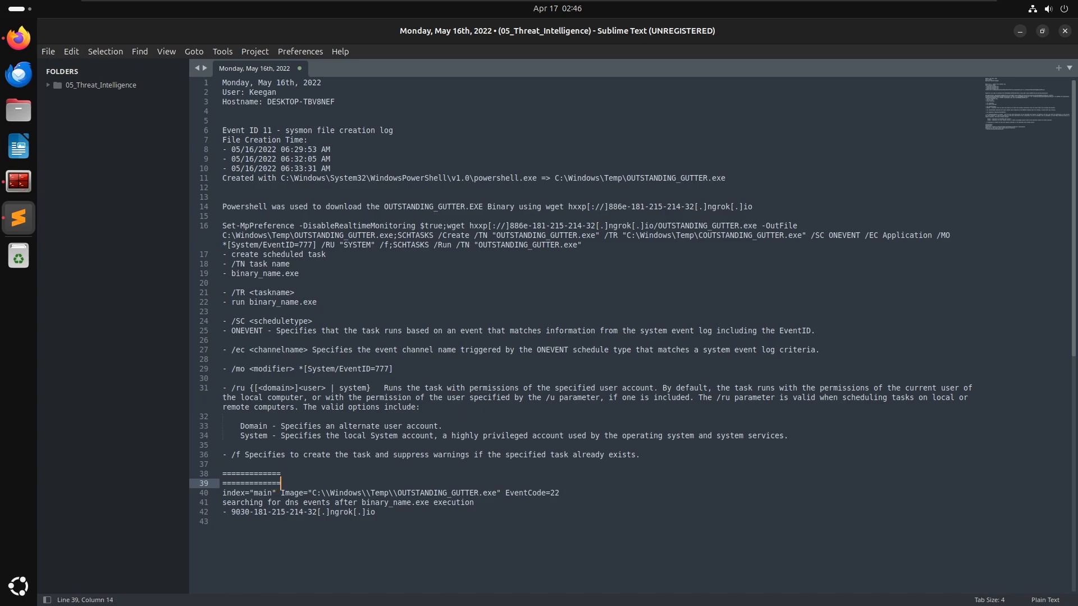
left_click(224, 522)
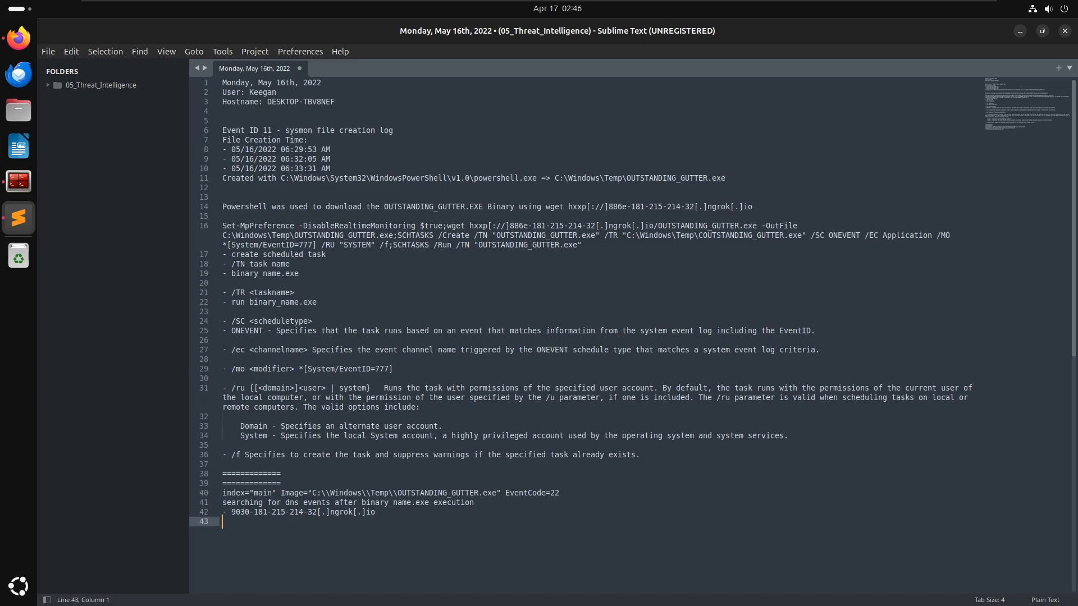
key("Return")
type("=============")
key("Return")
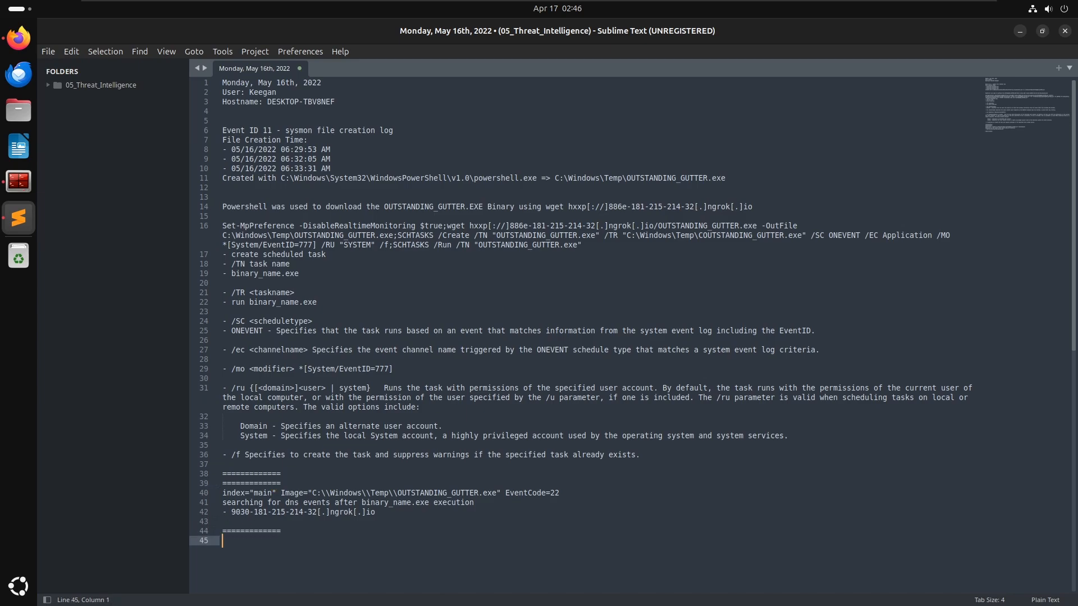
type("=============")
key("Return")
key("Return")
key("Return")
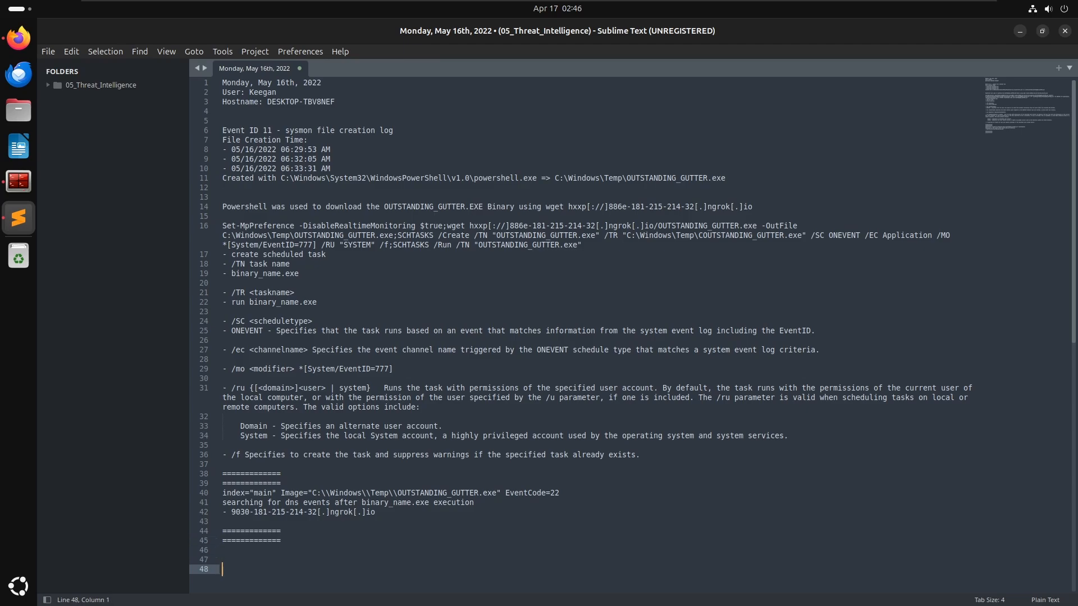
- Rerun the EventCode=22 search and read the room question about the PowerShell script downloaded to the binary's location
scroll(371, 283, "down", 7)
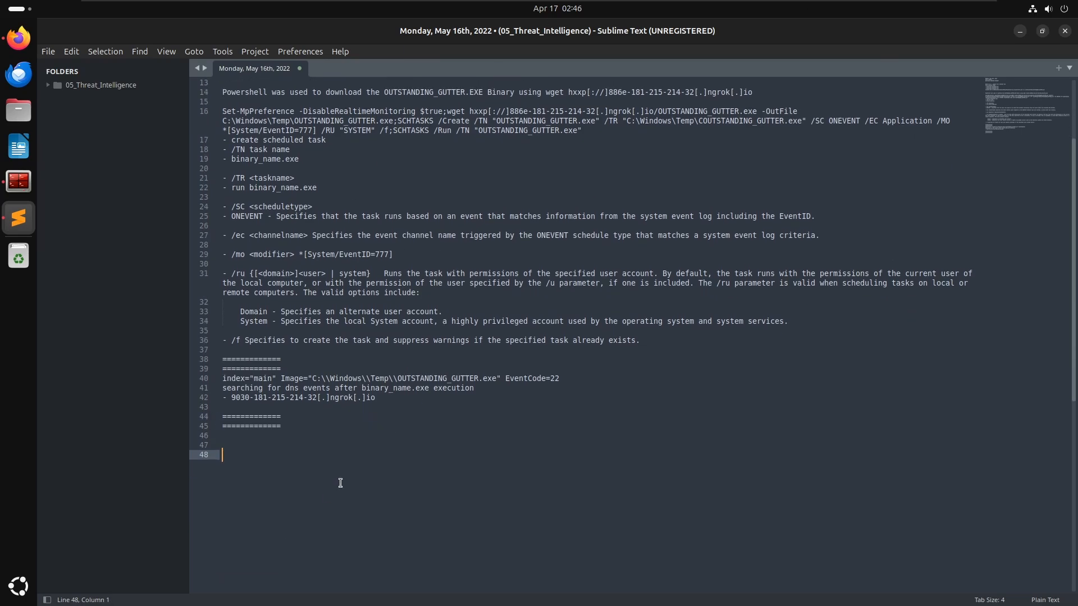
scroll(393, 326, "down", 3)
key("alt+Tab")
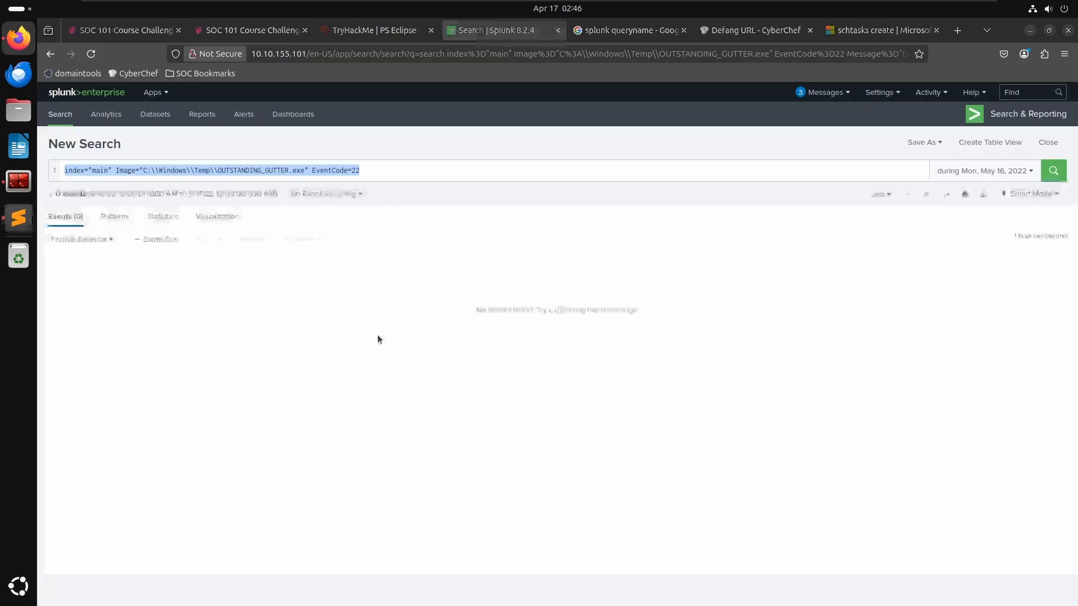
left_click(390, 171)
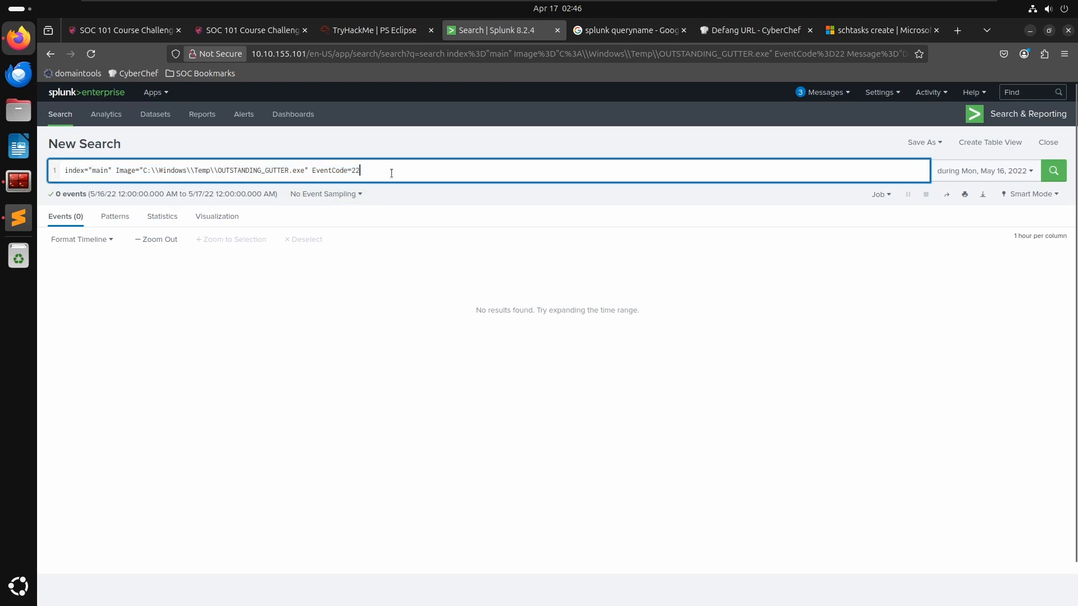
key("Return")
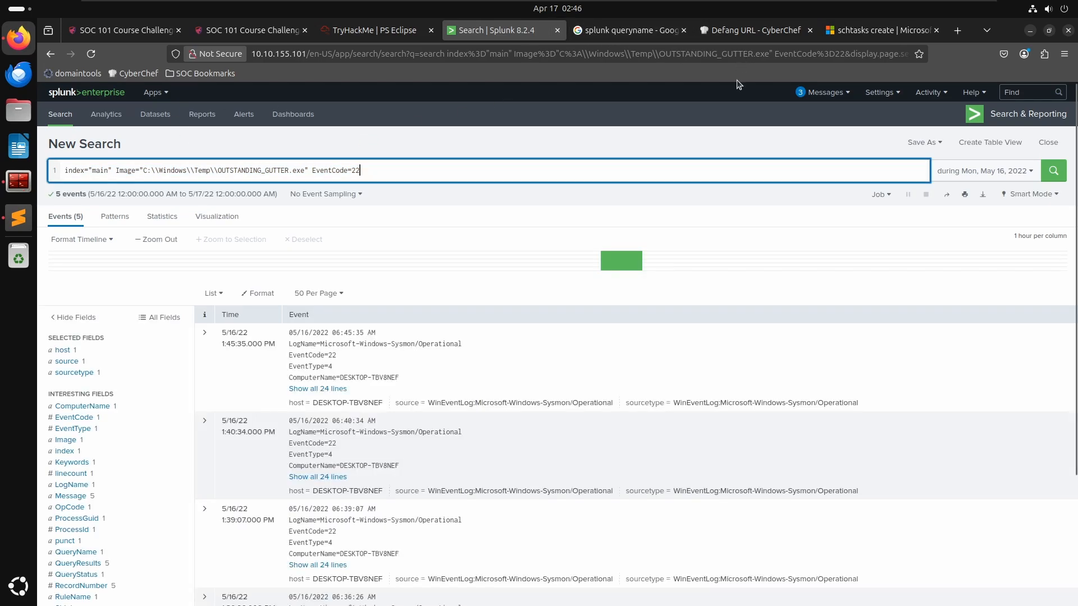
left_click(349, 31)
left_click(281, 470)
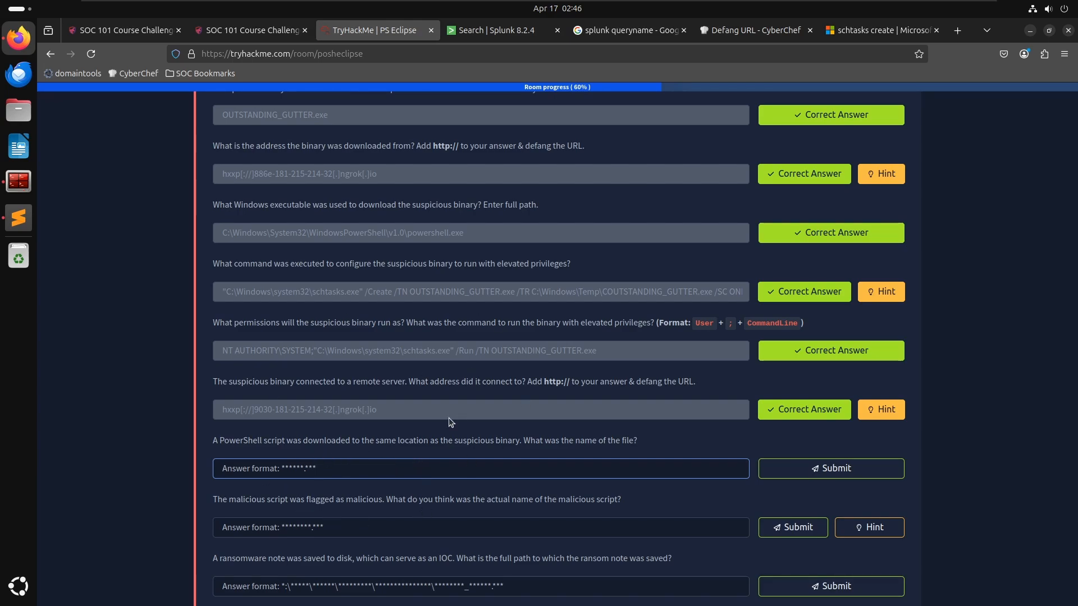
left_click(606, 298)
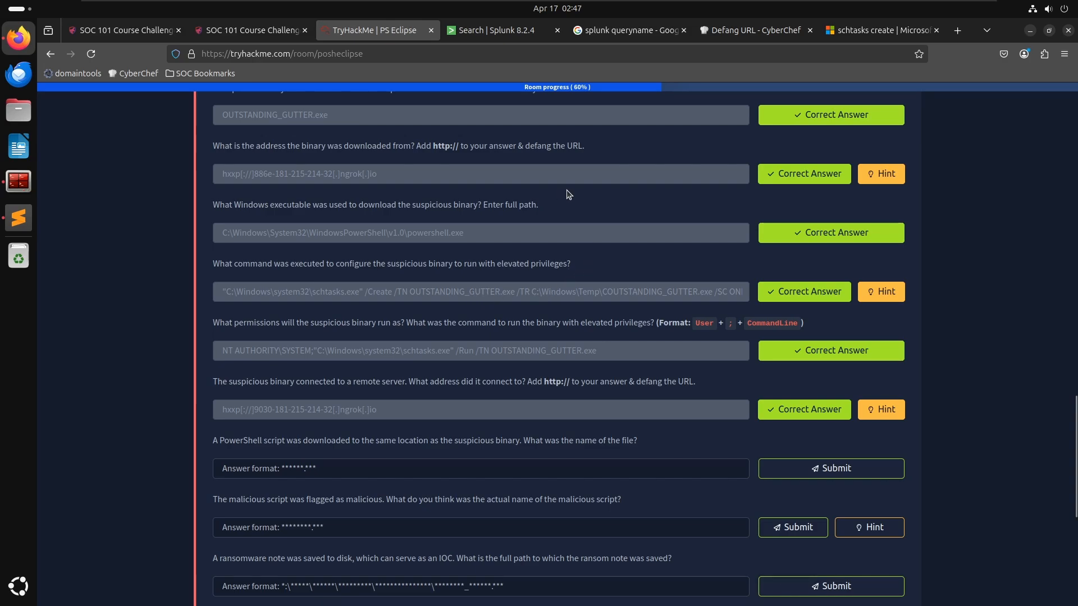
left_click(499, 35)
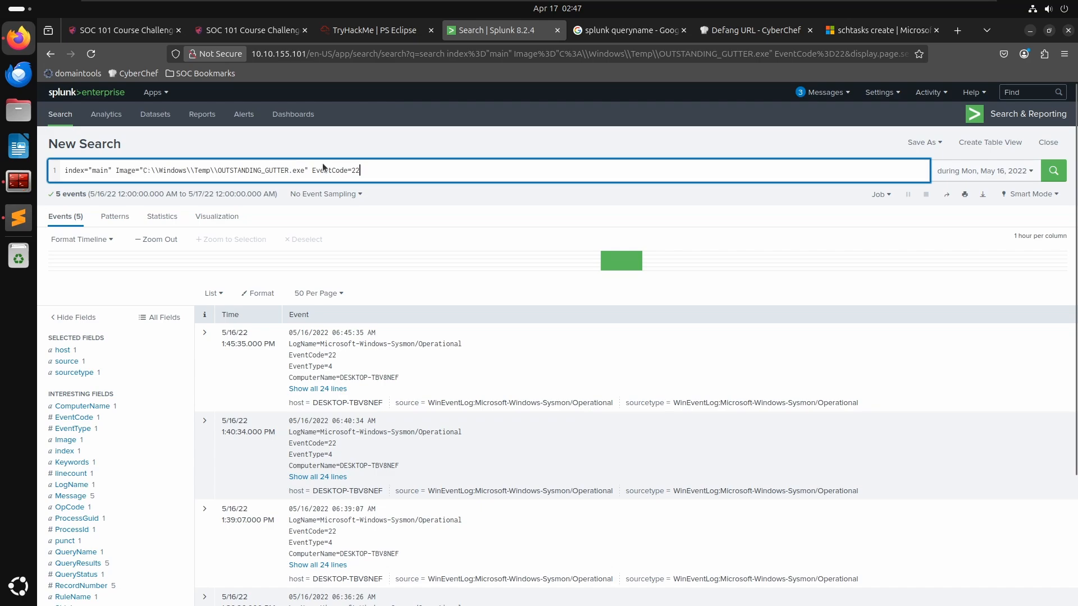
- Search for all events whose Image is any file in C:\\Windows\\Temp using a wildcard
left_click_drag(356, 169, 218, 170)
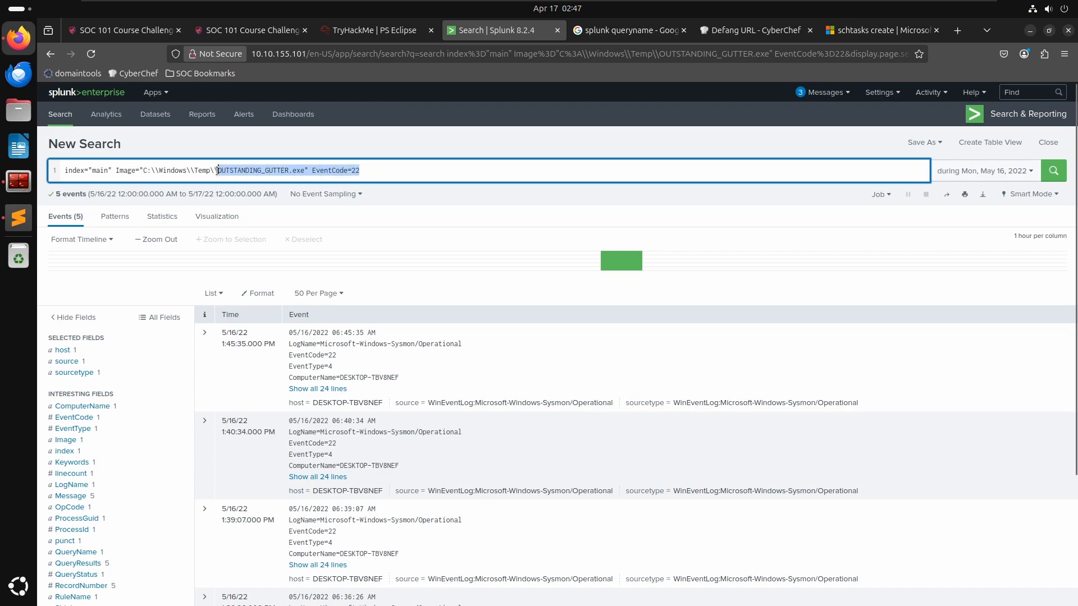
key("BackSpace")
type("\"")
key("Return")
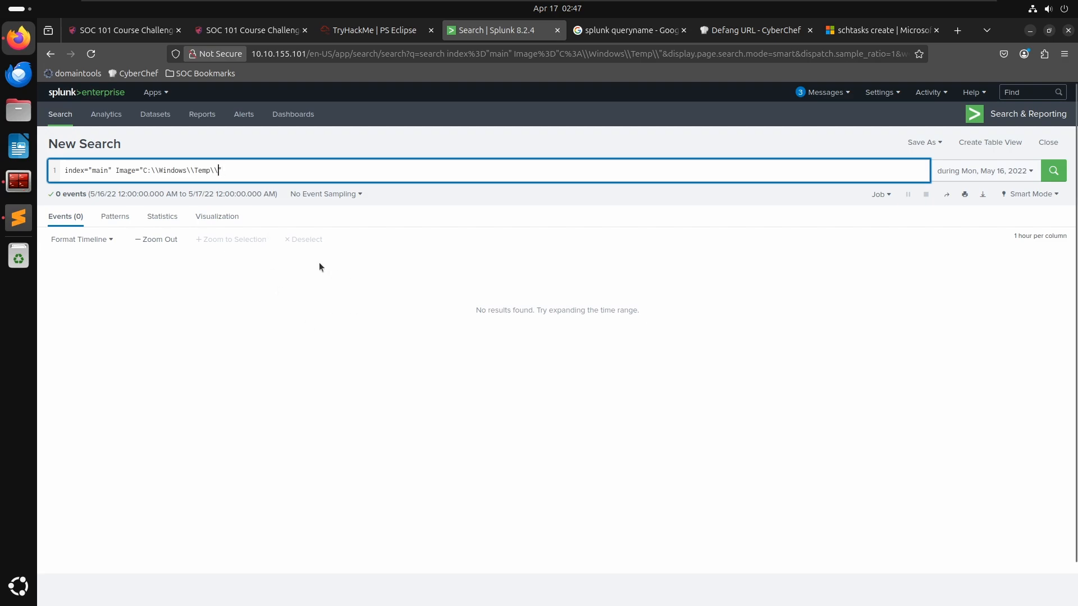
key("Left")
type("*")
key("Return")
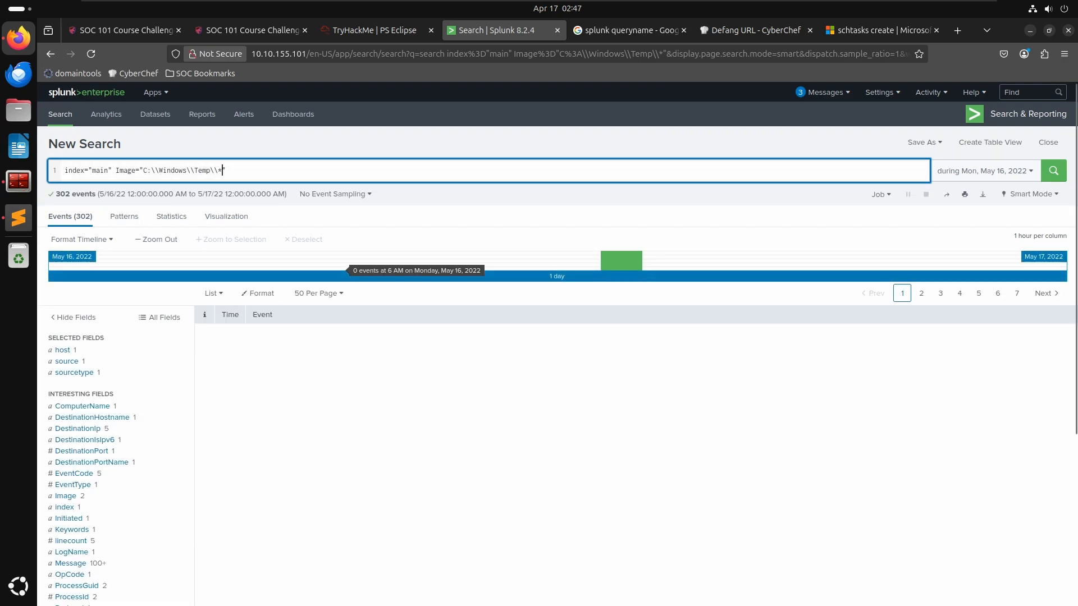
- Filter the results to the MpSigStub.exe Image value in the Temp folder and review its events
scroll(392, 412, "down", 3)
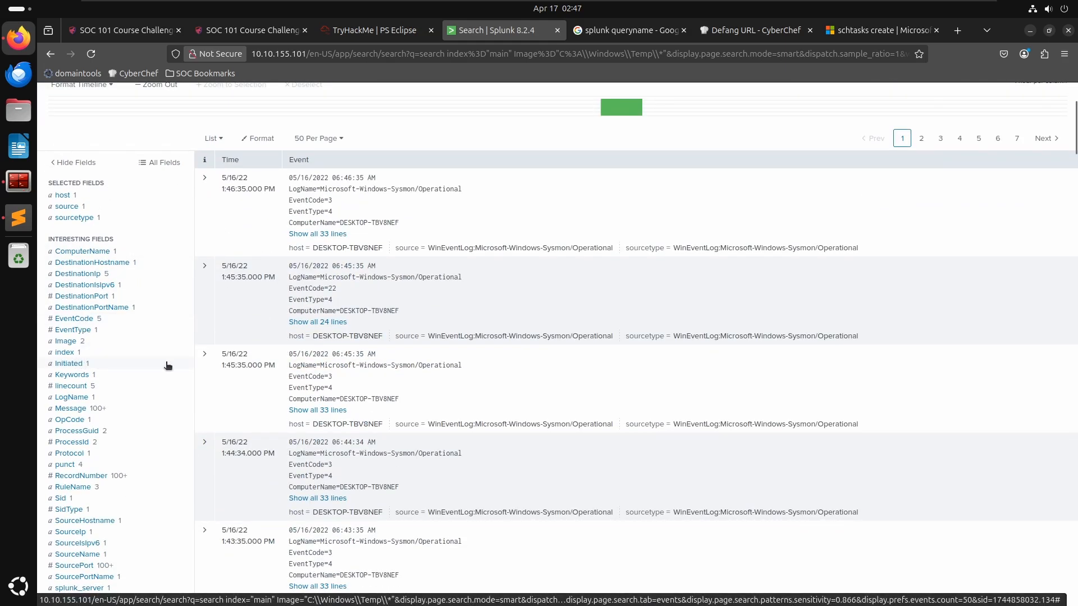
left_click(63, 341)
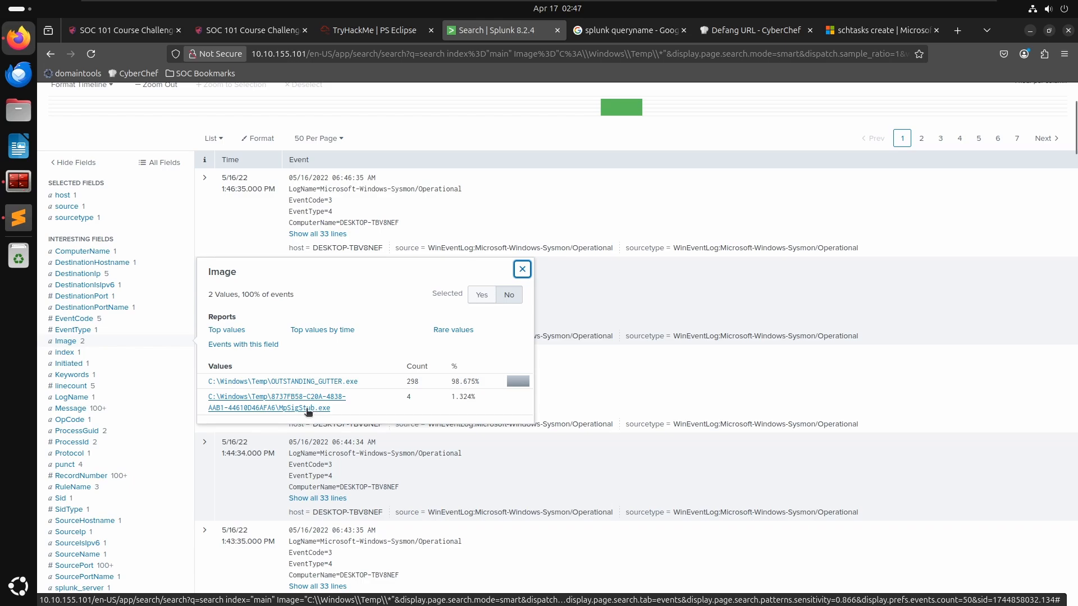
left_click(307, 409)
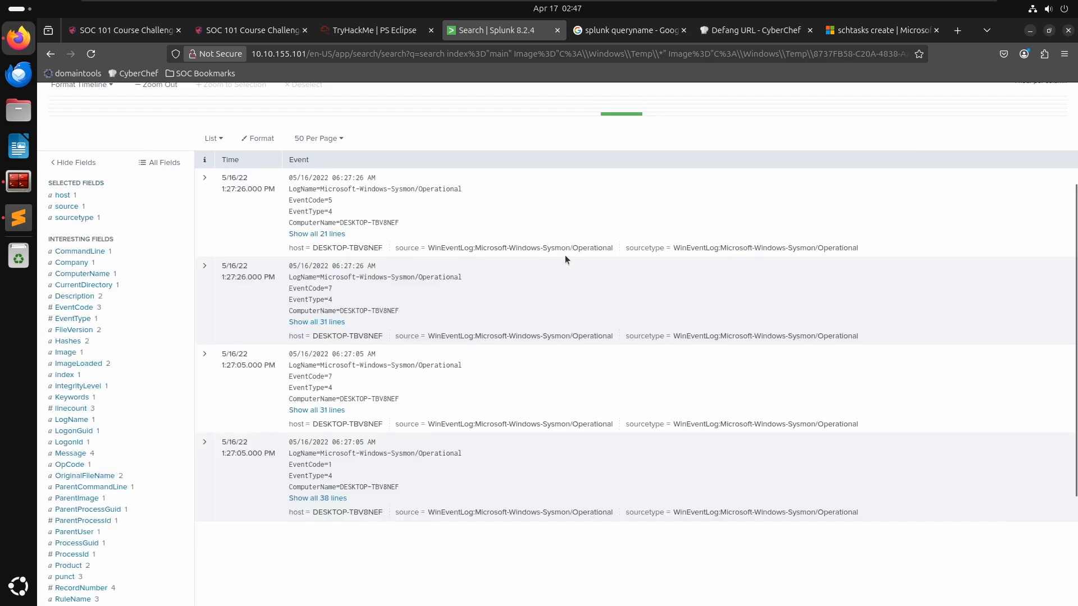
scroll(403, 288, "up", 3)
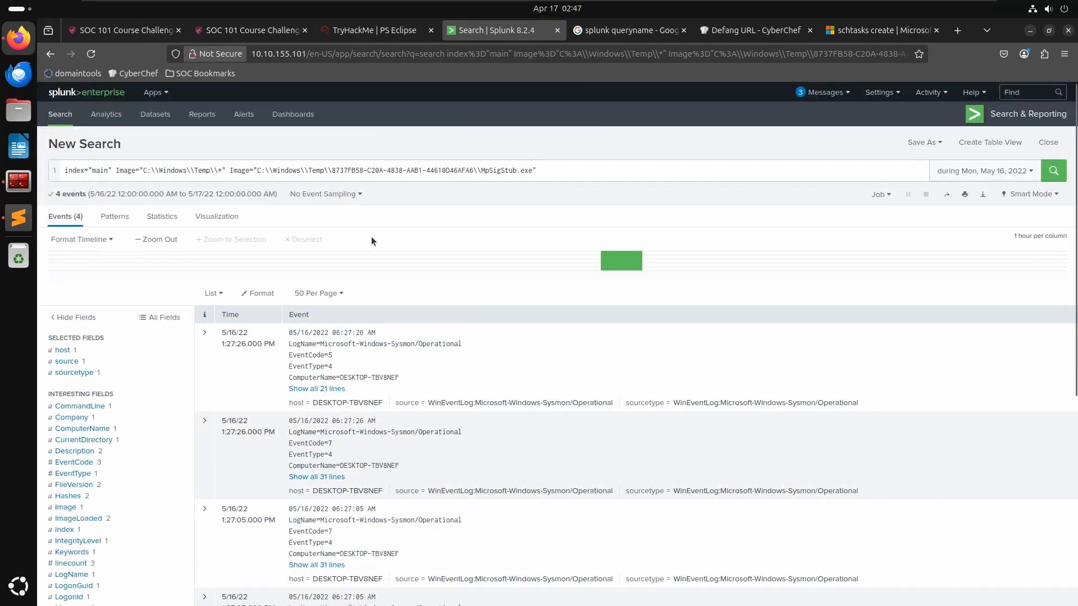
scroll(372, 241, "down", 2)
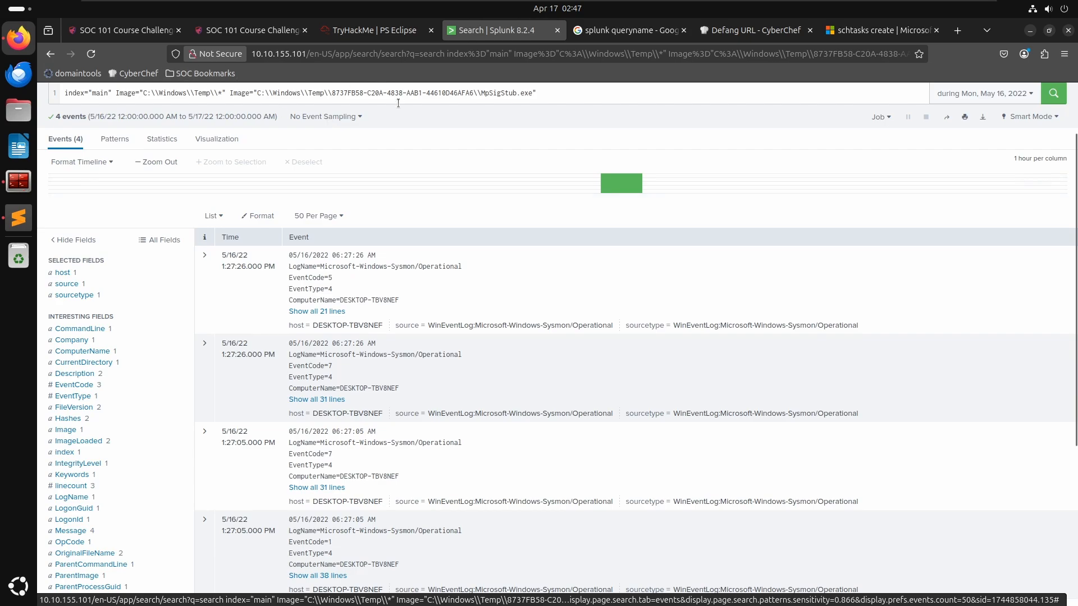
- Try answering the PowerShell script question with the MpSigStub.exe name, then clear the answer field
left_click(536, 94)
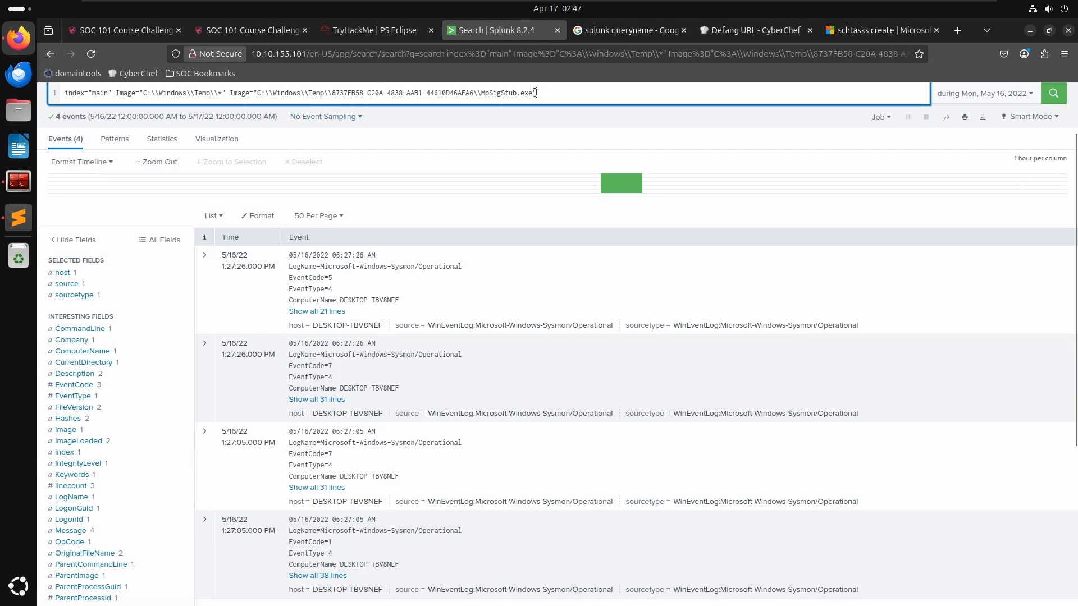
key("Left")
key("Left")
left_click_drag(482, 90, 531, 95)
key("ctrl+c")
left_click(402, 23)
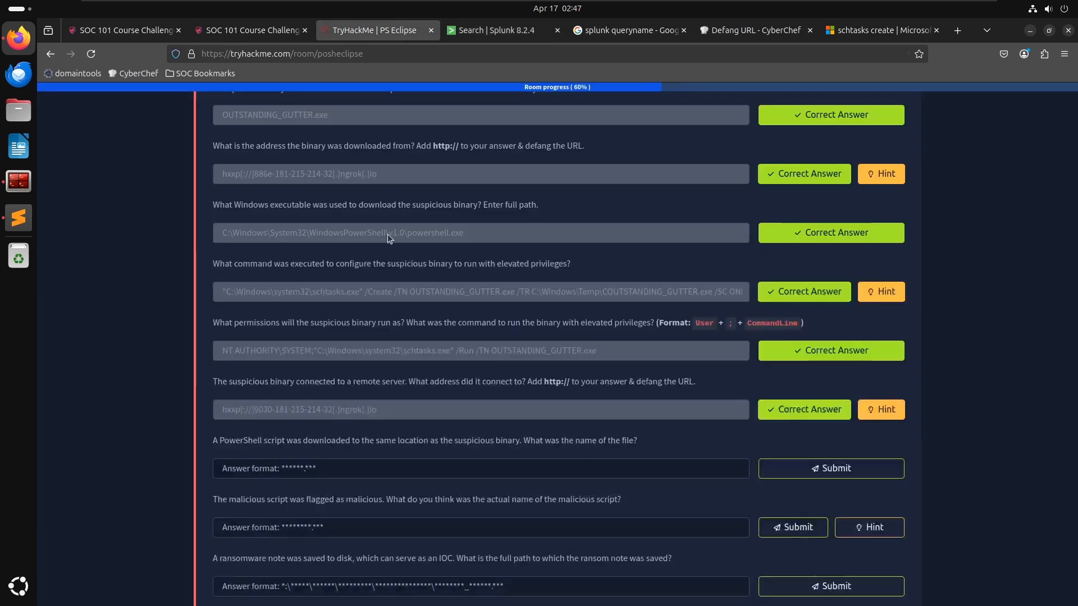
left_click(403, 467)
key("ctrl+v")
key("Return")
key("alt+Tab")
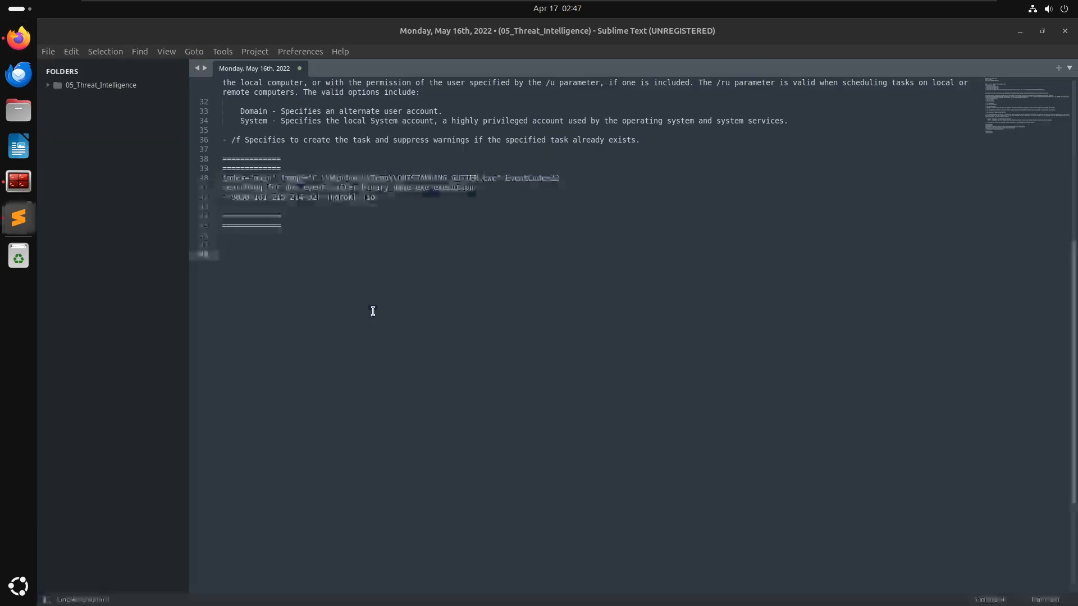
key("alt+Tab")
key("ctrl+a")
key("BackSpace")
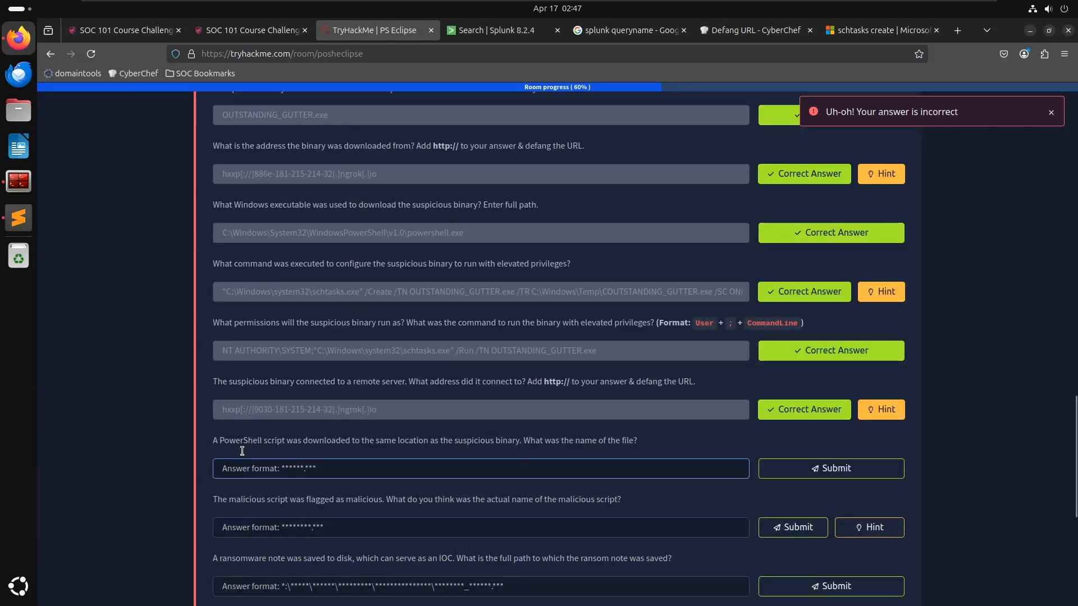
- Search for .ps1 files in C:\\Windows\\Temp by changing the Image filter to *.ps1
scroll(234, 446, "down", 1)
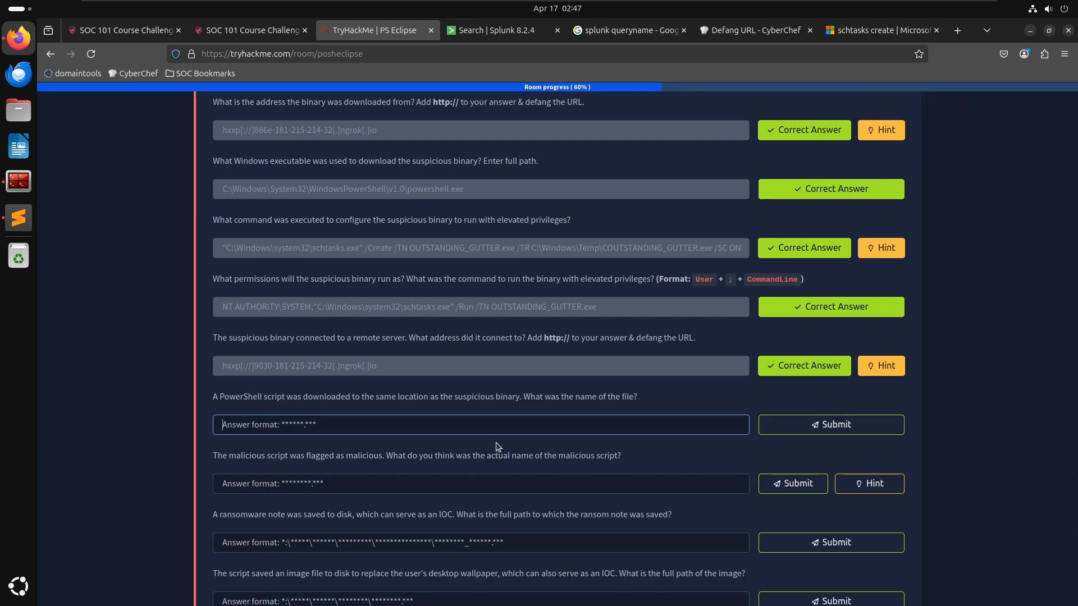
left_click(488, 30)
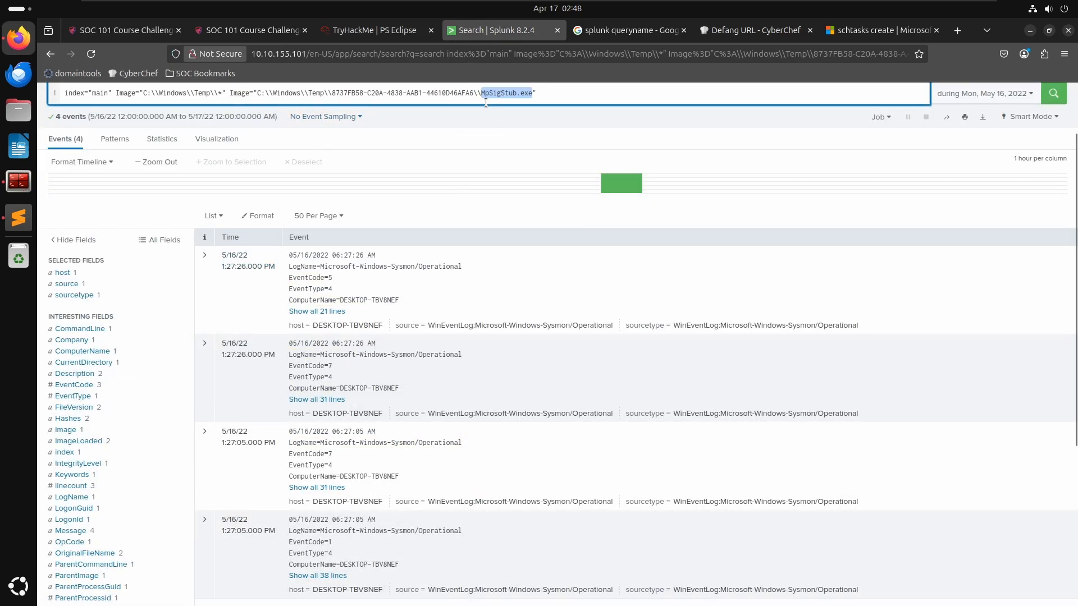
key("Right")
key("BackSpace")
key("BackSpace")
key("BackSpace")
key("BackSpace")
key("BackSpace")
key("BackSpace")
key("BackSpace")
key("BackSpace")
key("BackSpace")
key("BackSpace")
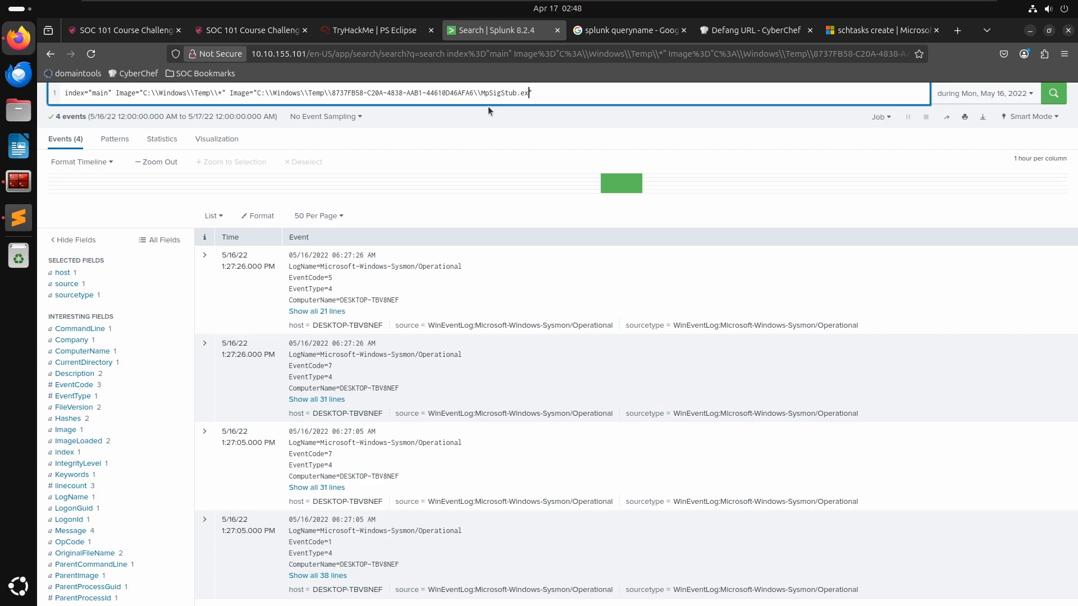
key("BackSpace")
key("BackSpace")
key("BackSpace")
key("BackSpace")
key("BackSpace")
key("BackSpace")
key("BackSpace")
key("BackSpace")
key("BackSpace")
key("BackSpace")
key("BackSpace")
key("BackSpace")
key("BackSpace")
key("BackSpace")
key("BackSpace")
key("BackSpace")
key("BackSpace")
key("BackSpace")
key("BackSpace")
key("BackSpace")
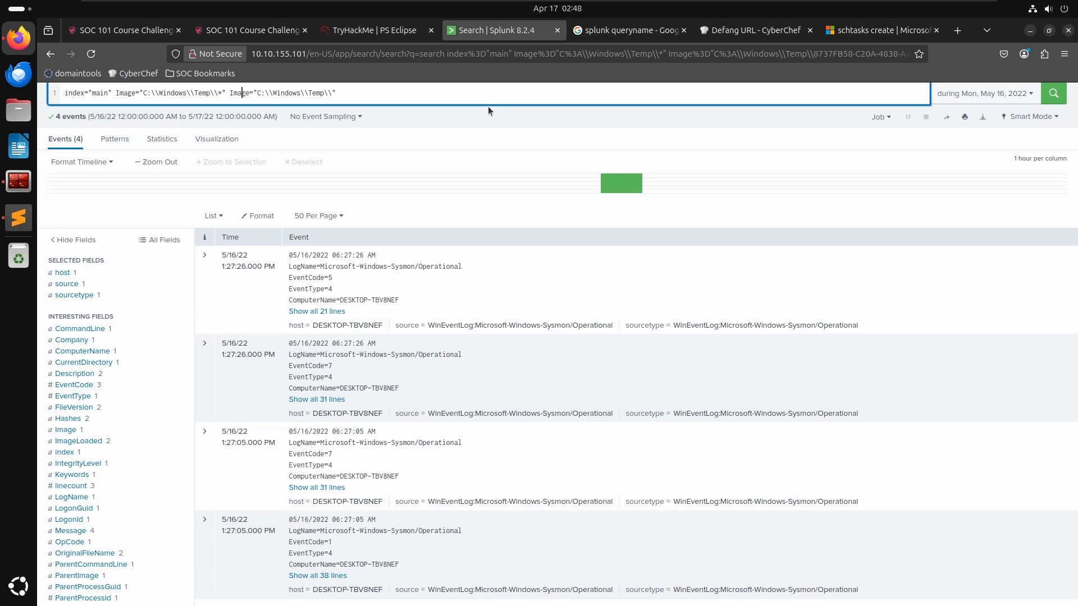
key("shift+End")
key("BackSpace")
type(".ps1")
key("Return")
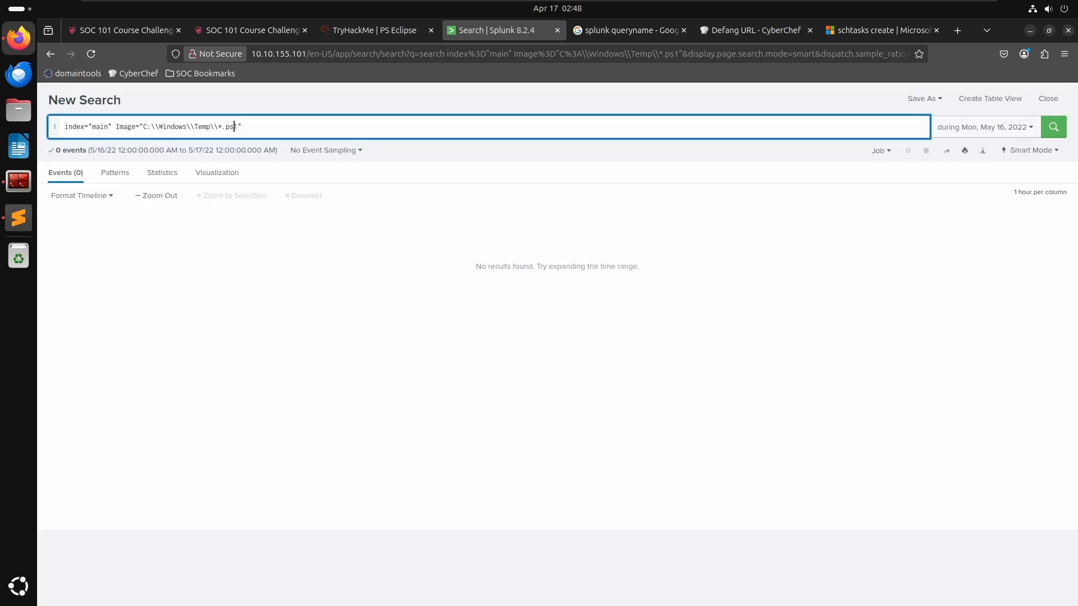
- Search for .psm1 files in the Temp folder instead
key("Delete")
key("Return")
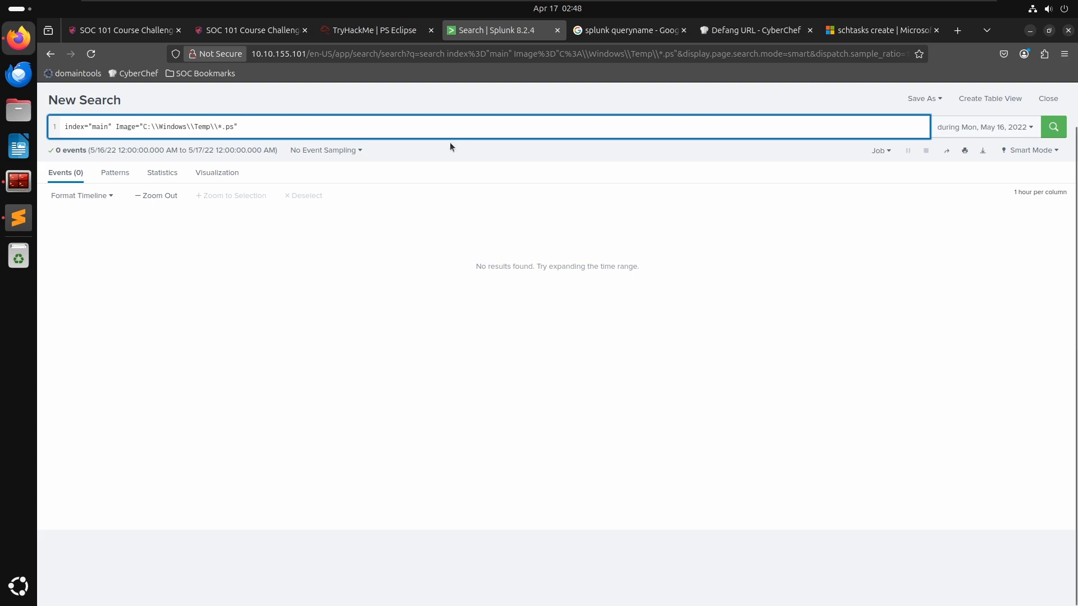
type("m1")
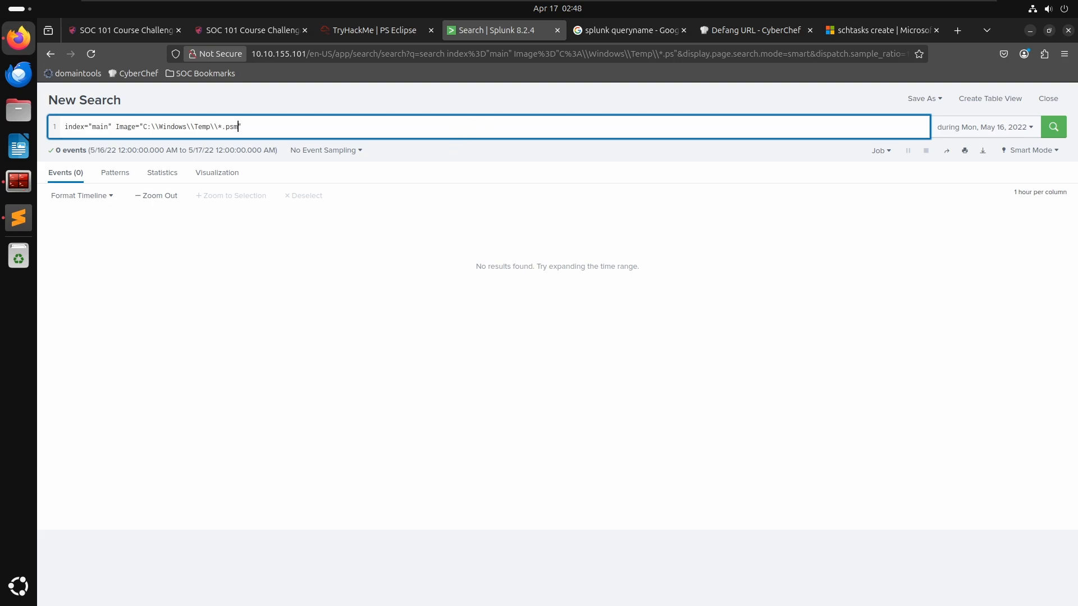
key("Return")
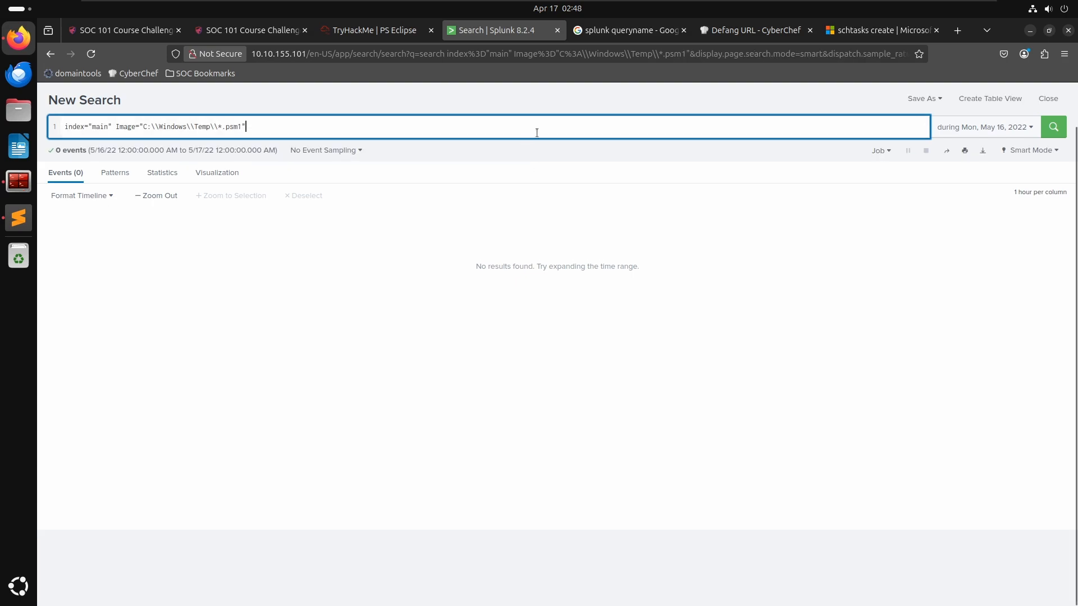
- Restore the wildcard search for all files in C:\\Windows\\Temp
key("Left")
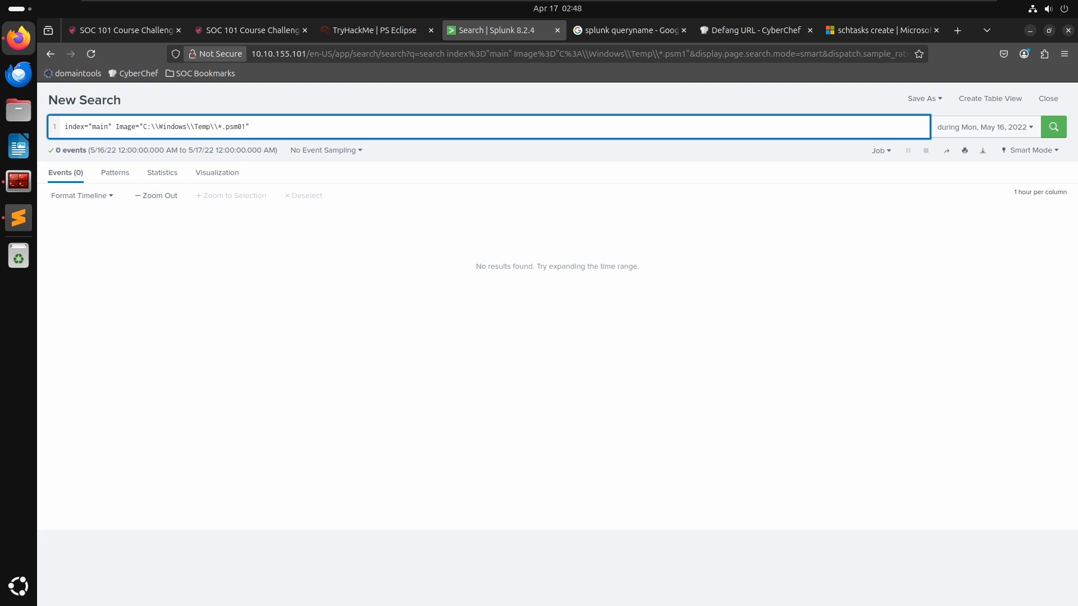
key("BackSpace")
key("BackSpace")
key("BackSpace")
key("Return")
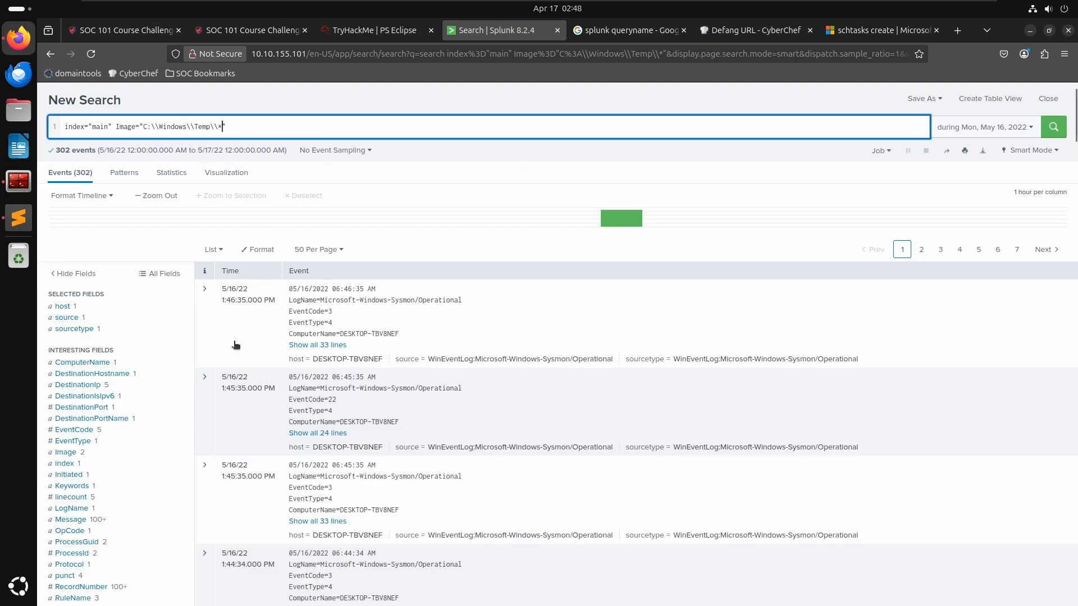
- Review the question about the PowerShell script downloaded to the suspicious binary's location
left_click(70, 452)
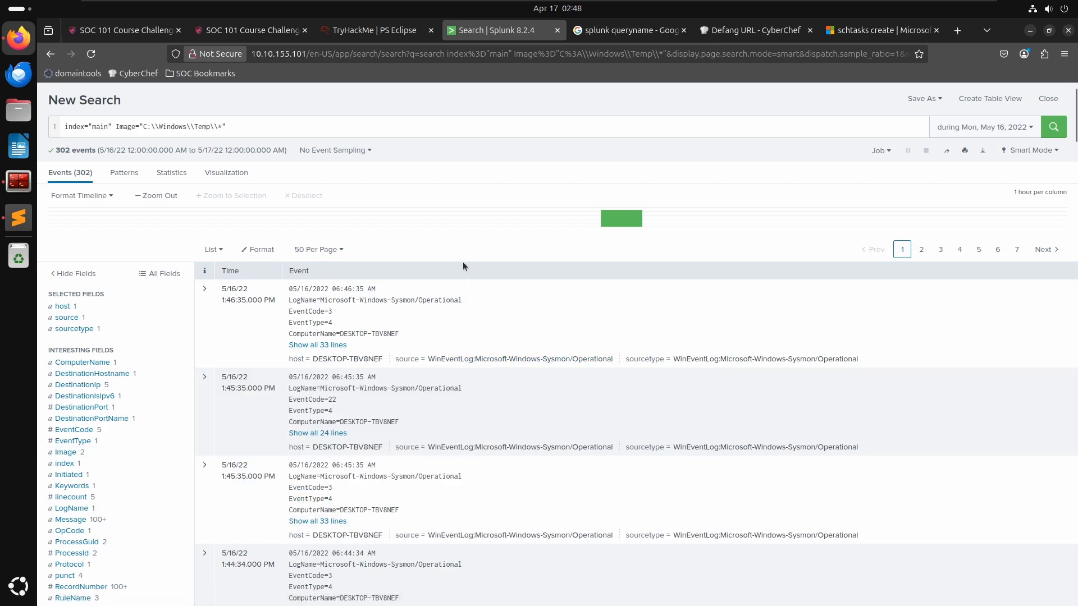
key("alt+Tab")
key("alt+Tab")
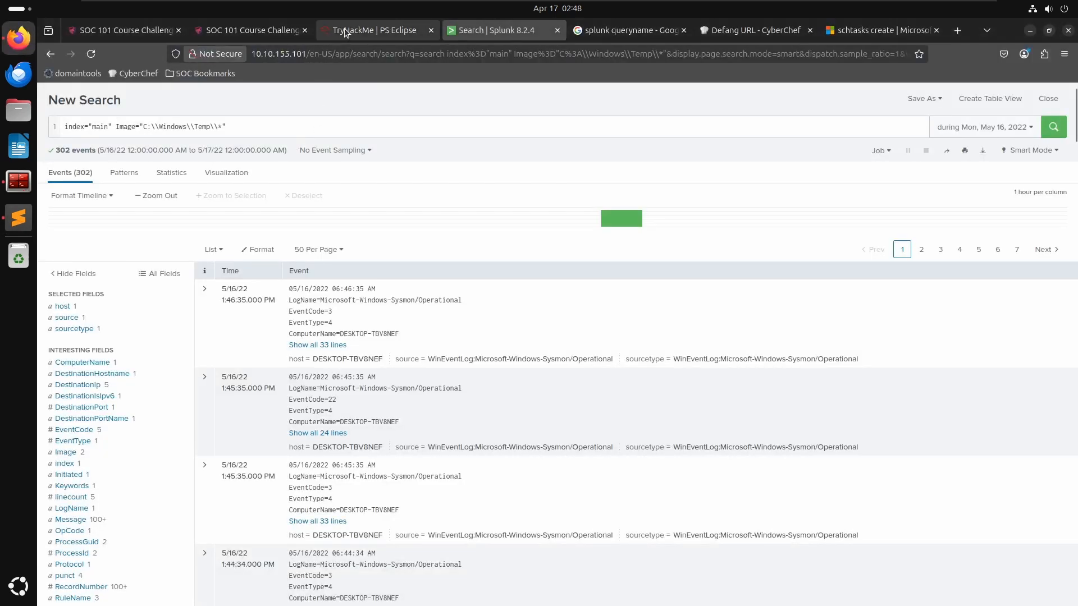
left_click(368, 30)
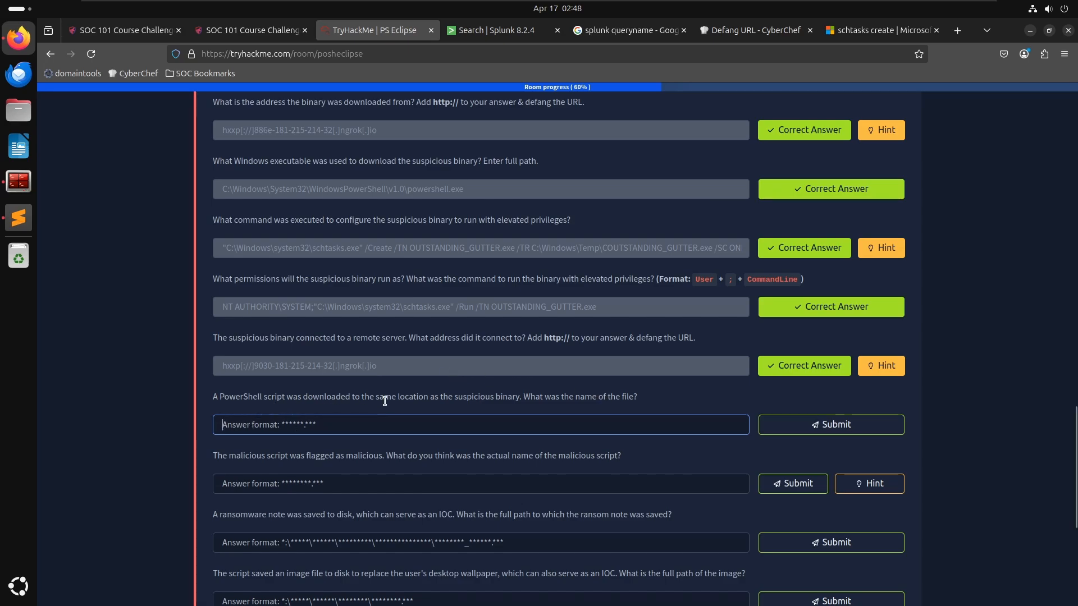
scroll(506, 407, "up", 3)
scroll(484, 413, "down", 2)
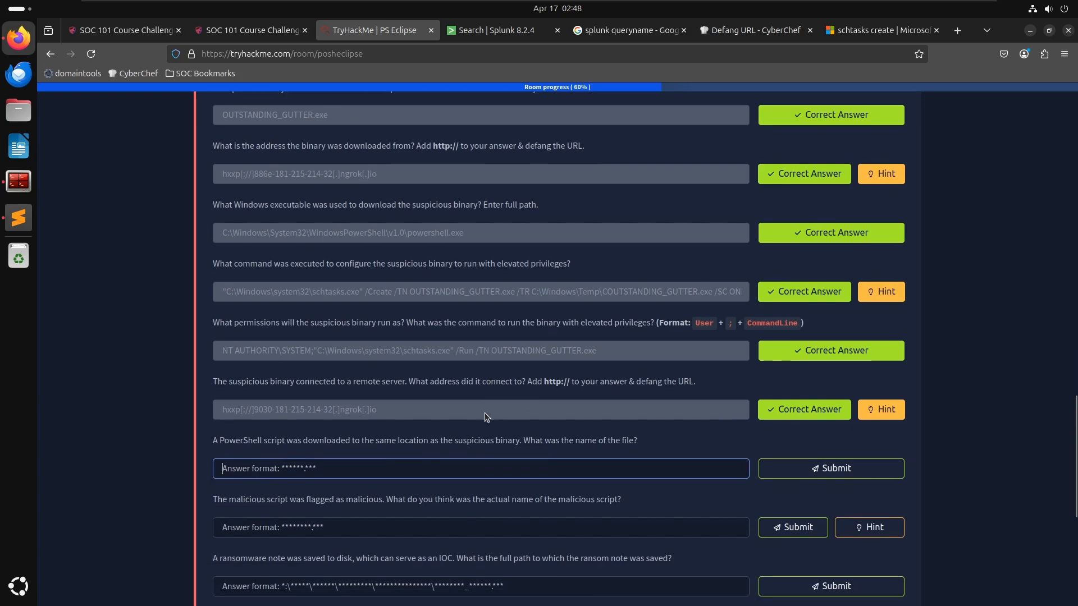
left_click(472, 31)
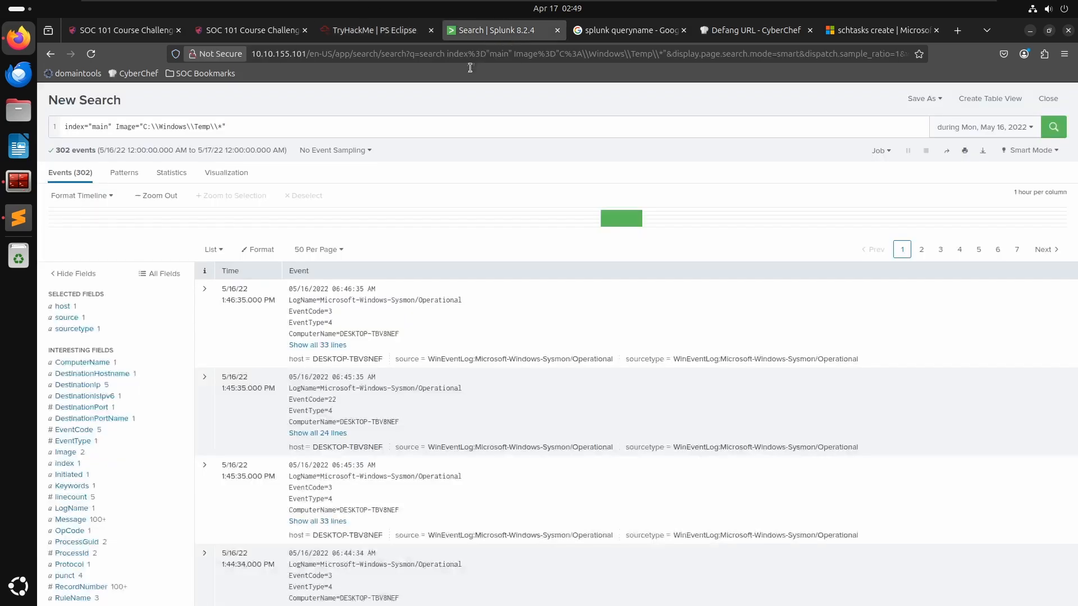
left_click_drag(247, 126, 117, 127)
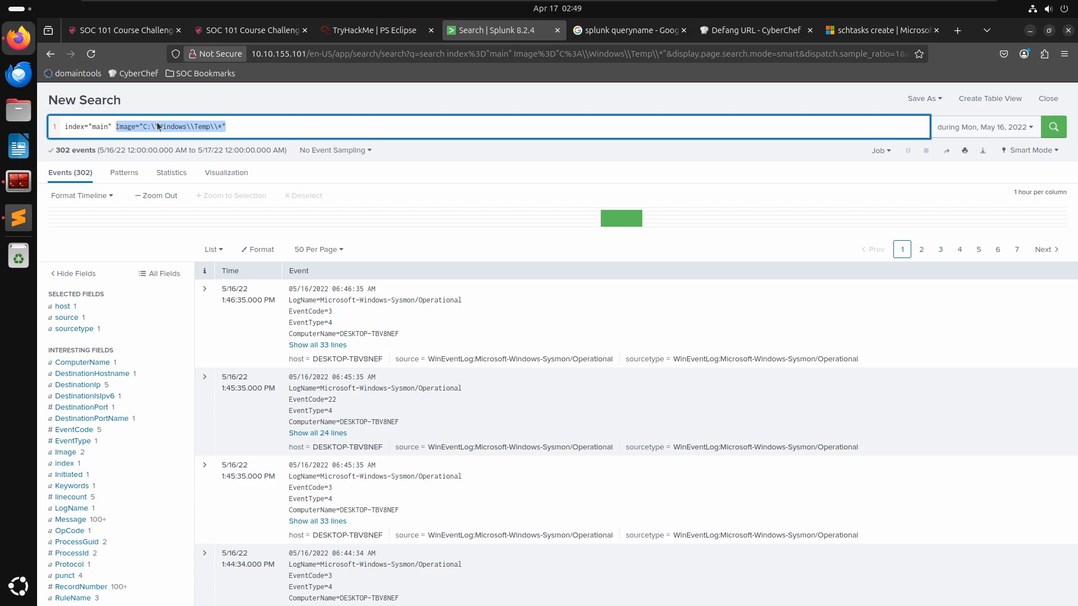
key("End")
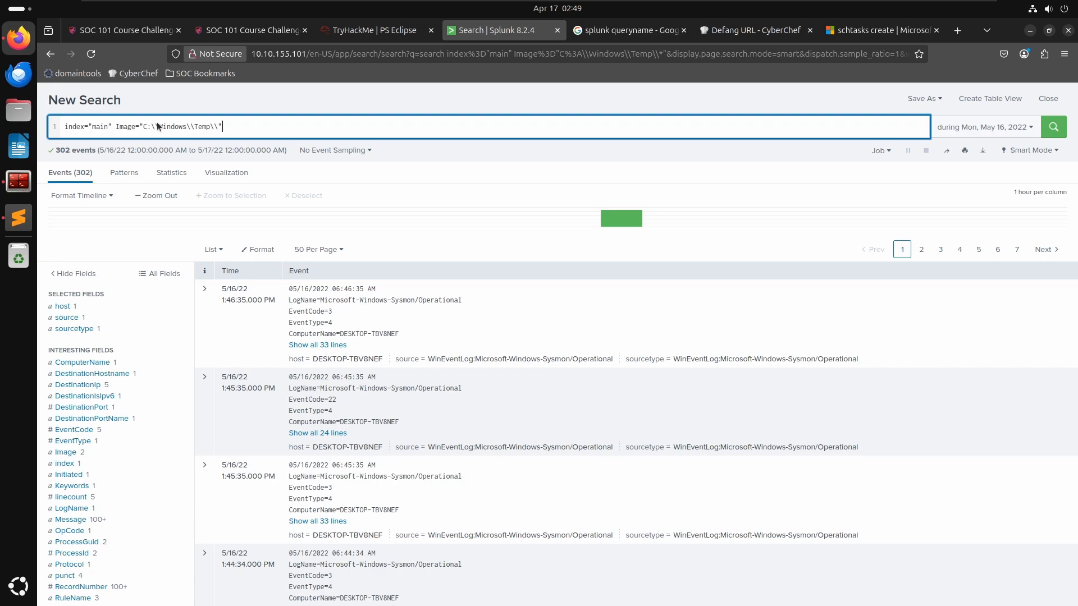
key("Return")
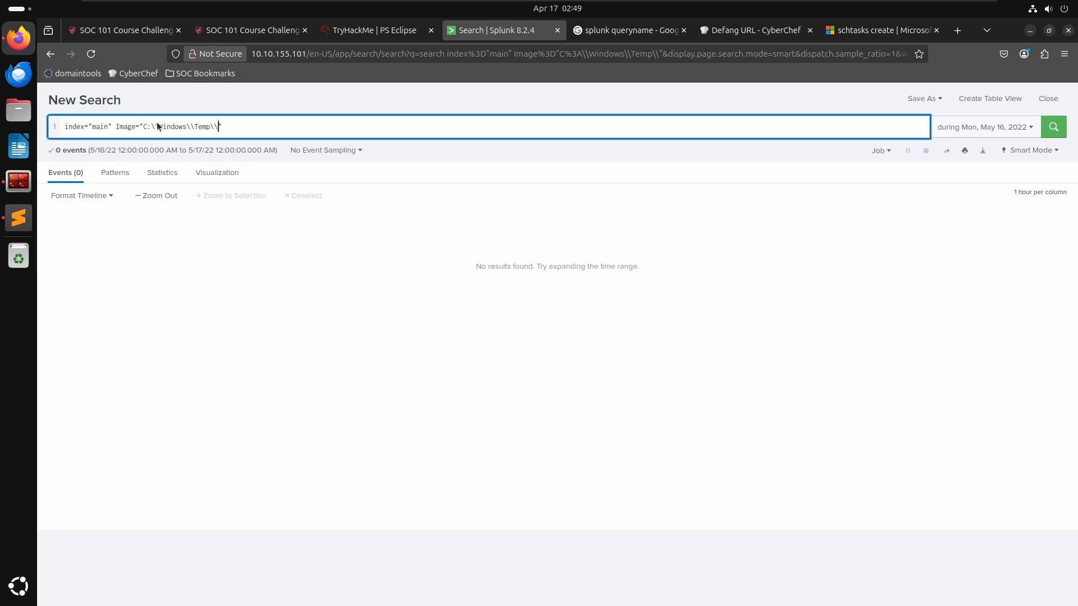
type("*")
key("Return")
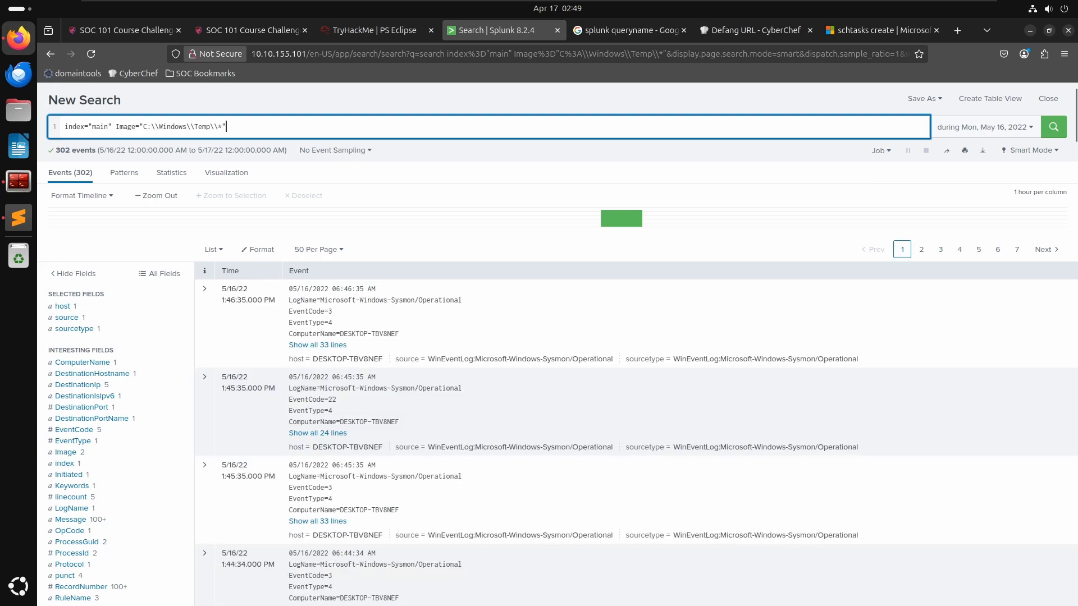
- Search the main index for any events mentioning .ps1 files
type(".ps1")
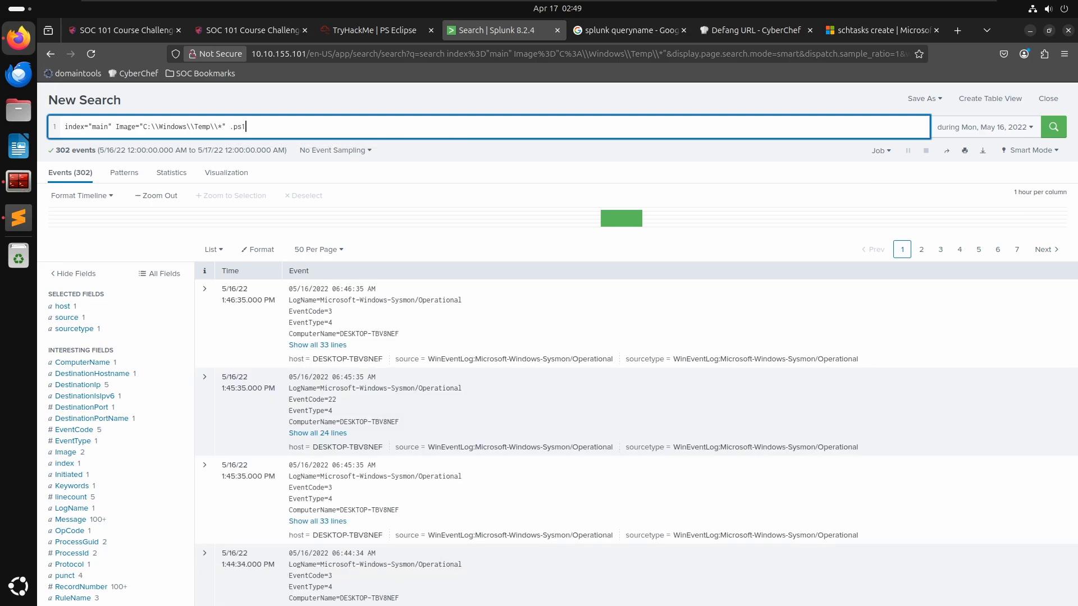
key("Return")
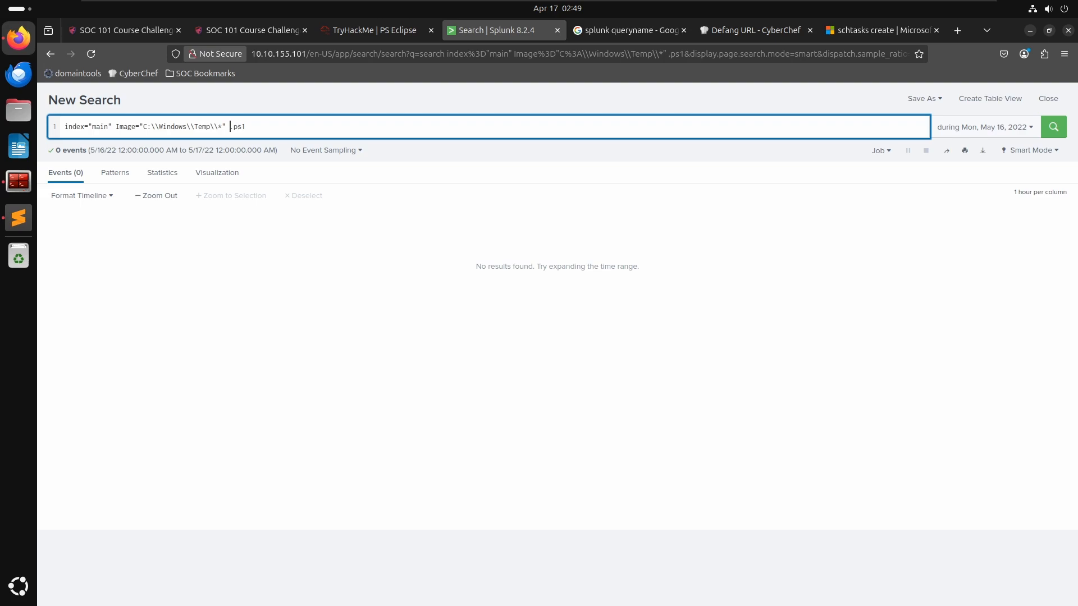
key("BackSpace")
key("BackSpace")
key("BackSpace")
key("BackSpace")
key("BackSpace")
key("BackSpace")
key("BackSpace")
key("BackSpace")
key("BackSpace")
key("BackSpace")
key("BackSpace")
key("BackSpace")
key("BackSpace")
key("BackSpace")
key("BackSpace")
key("BackSpace")
key("BackSpace")
key("BackSpace")
key("BackSpace")
key("BackSpace")
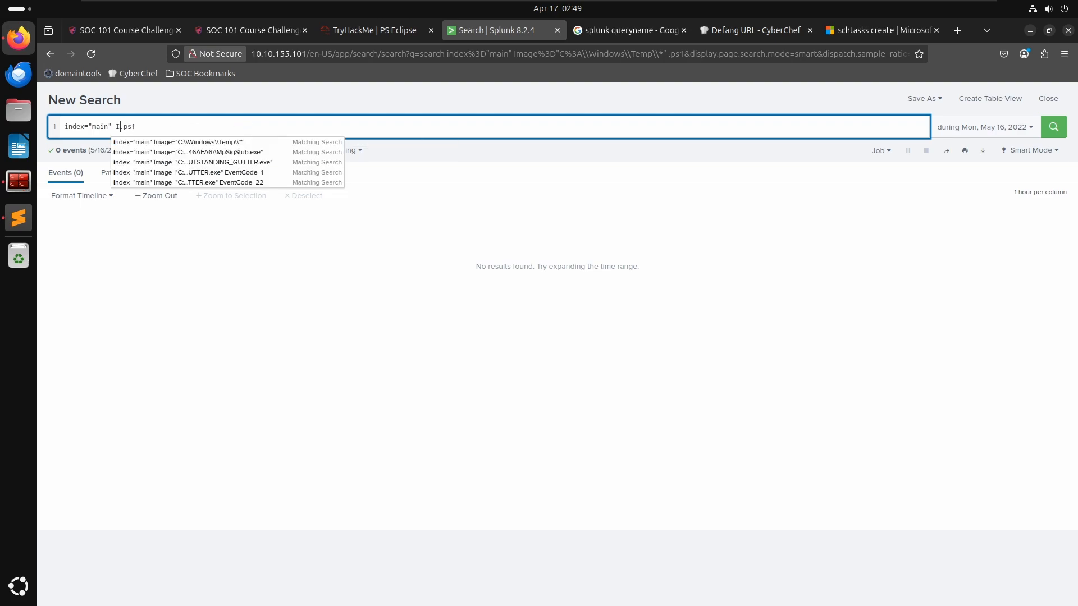
key("Return")
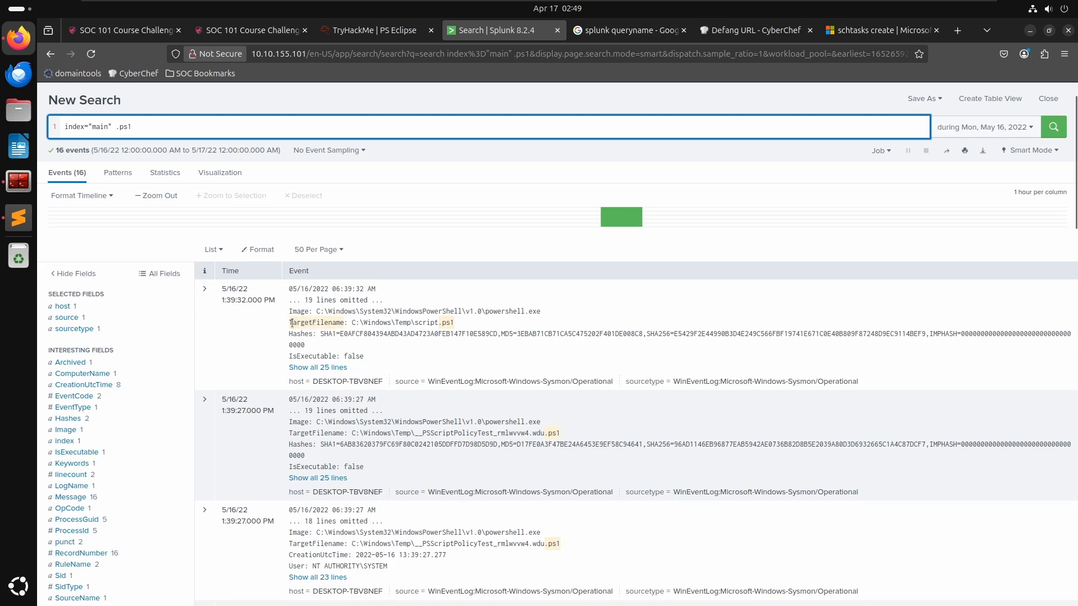
left_click_drag(292, 323, 343, 326)
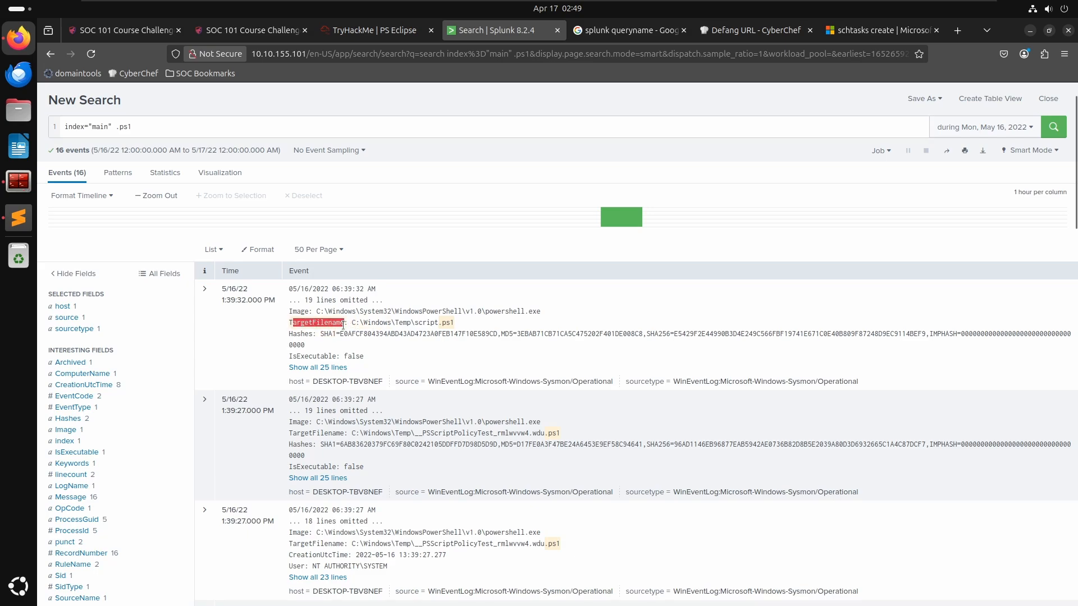
- Search for .ps1 events containing C:\\Windows\\Temp\\* without the Image field filter
left_click(221, 123)
left_click(264, 121)
key("ctrl+z")
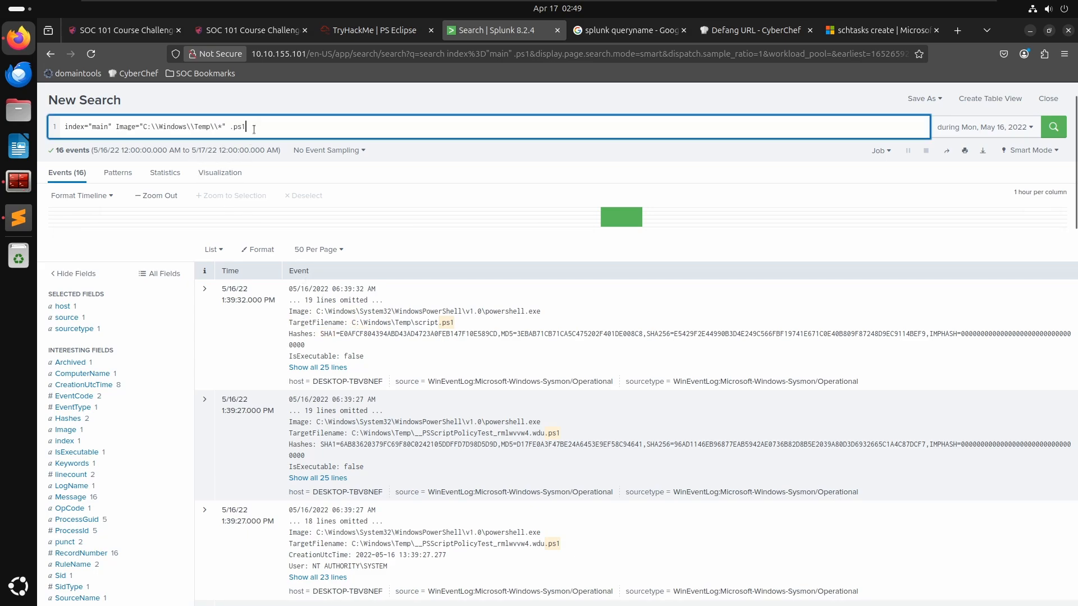
left_click_drag(139, 130, 116, 128)
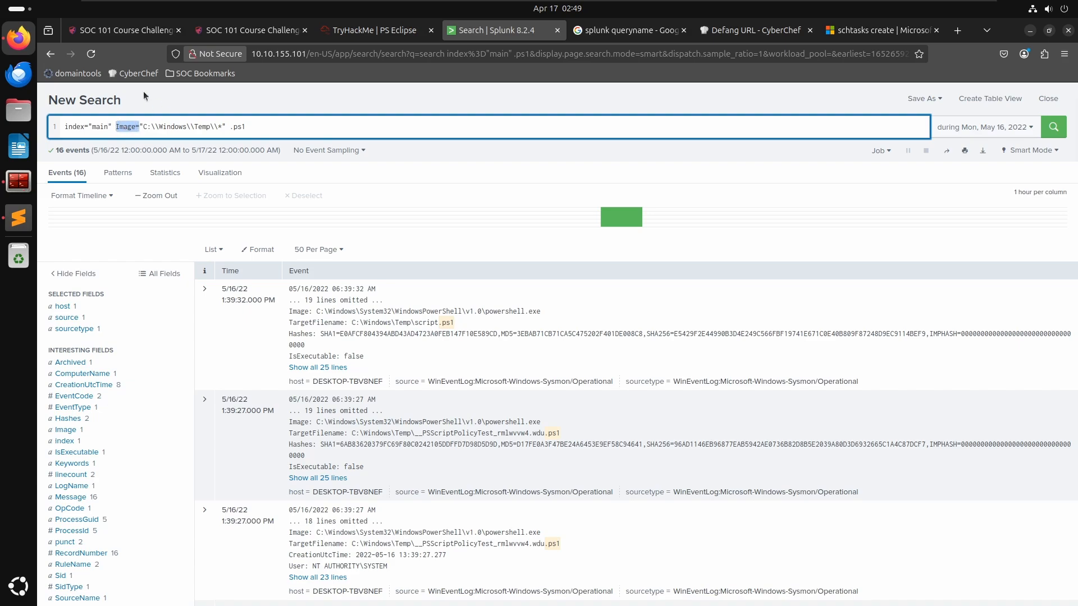
key("BackSpace")
key("Return")
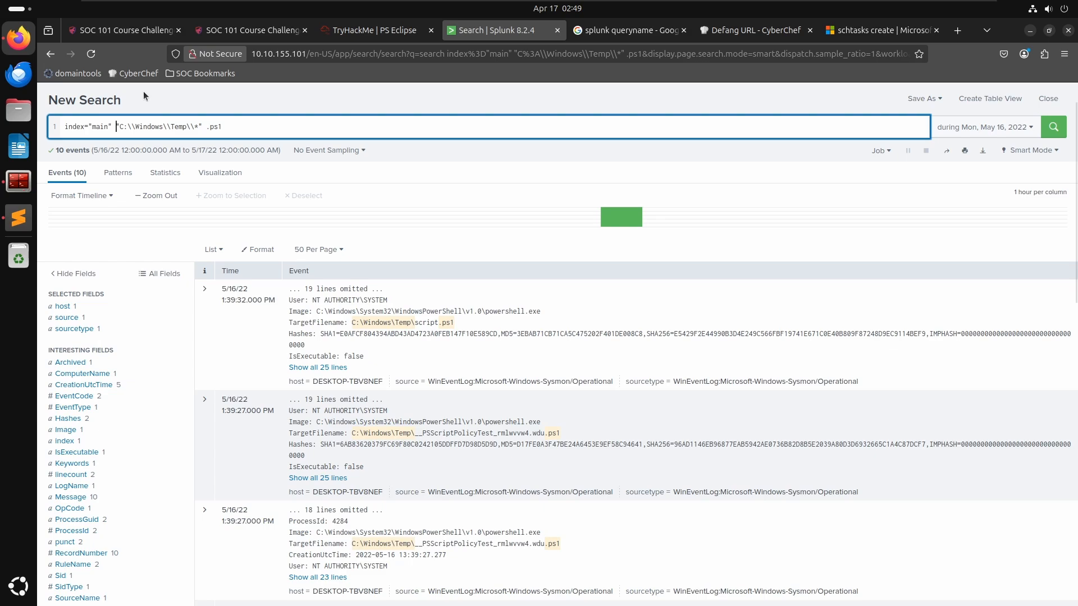
- Copy the .ps1 search query into the notes file
triple_click(264, 130)
key("ctrl+c")
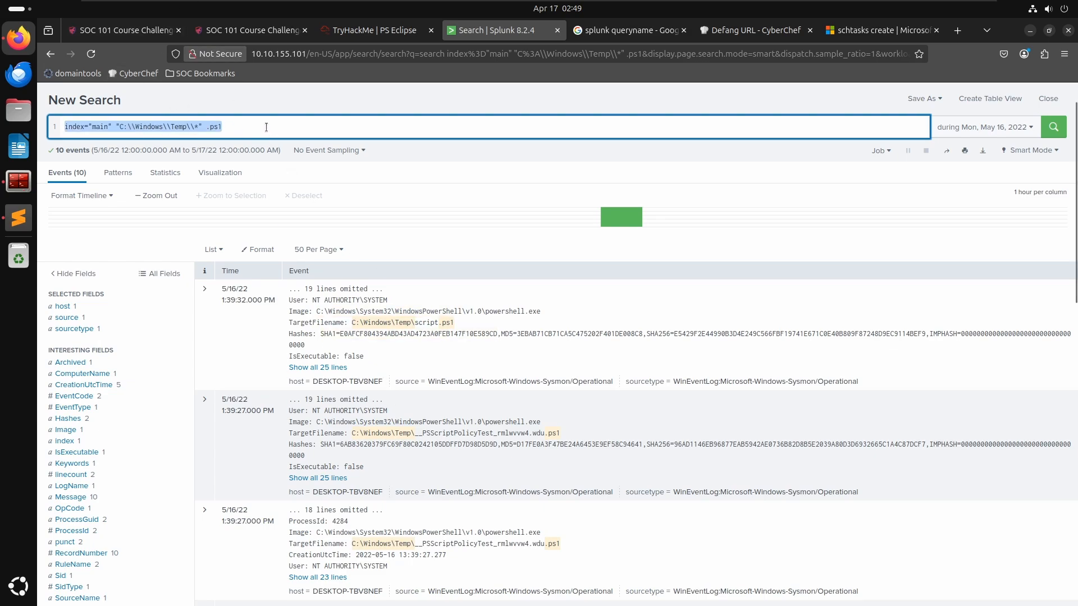
key("alt+Tab")
key("ctrl+v")
key("Return")
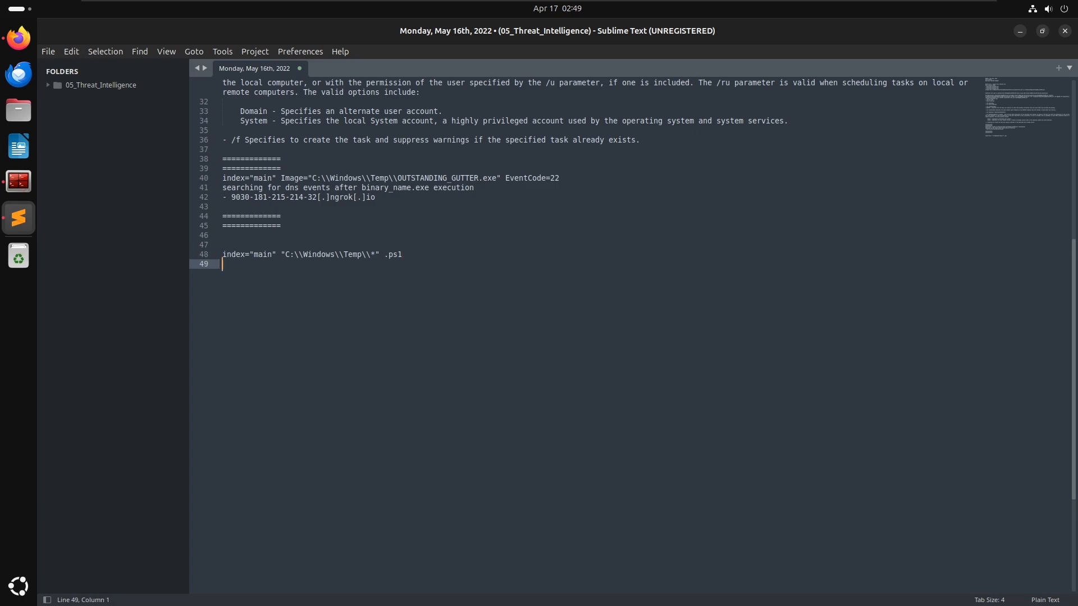
key("alt+Tab")
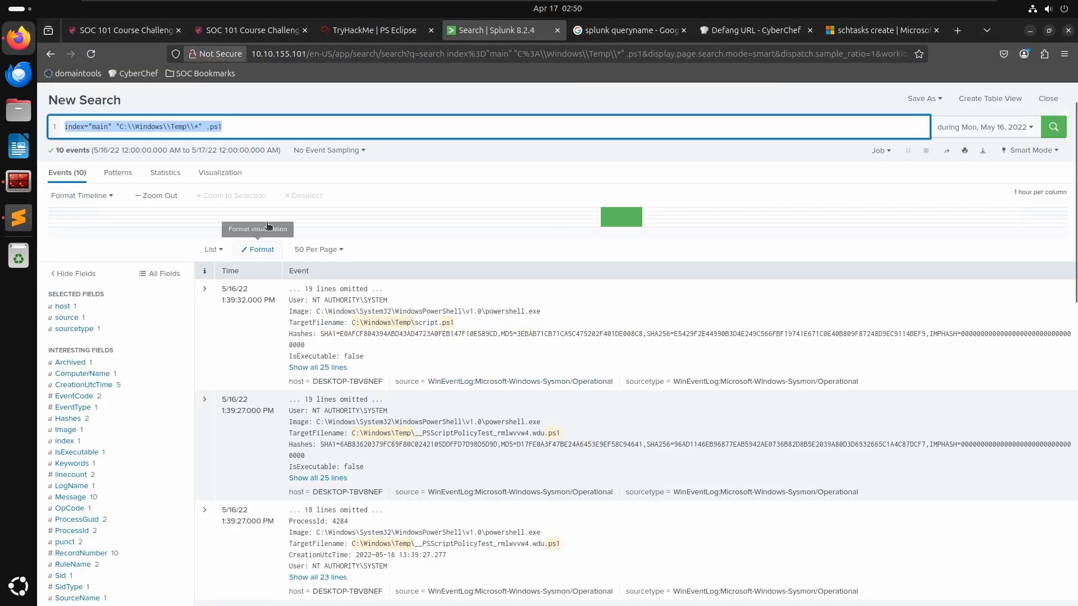
- Answer the downloaded PowerShell script question with script.ps1, taken from the first event's target file name
left_click(224, 126)
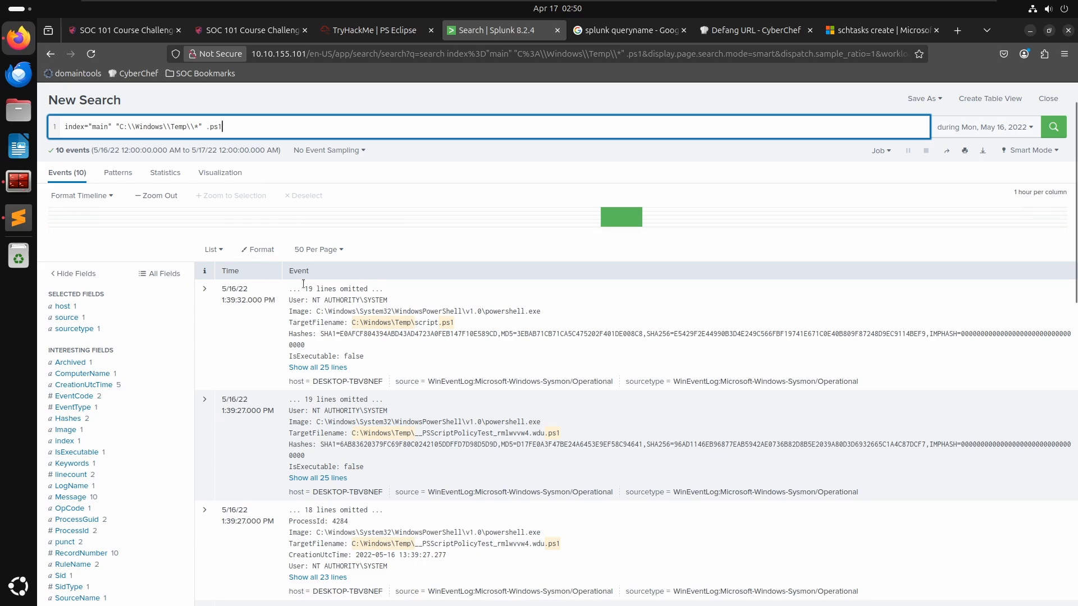
left_click(383, 324)
left_click(416, 323)
left_click(429, 323)
left_click(465, 325)
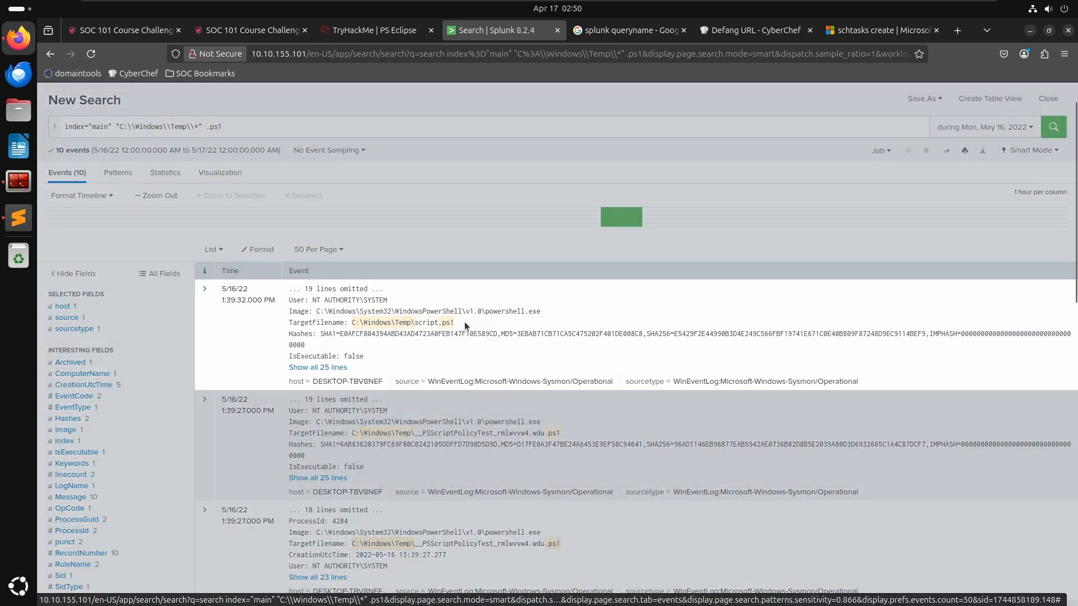
left_click_drag(464, 321, 355, 326)
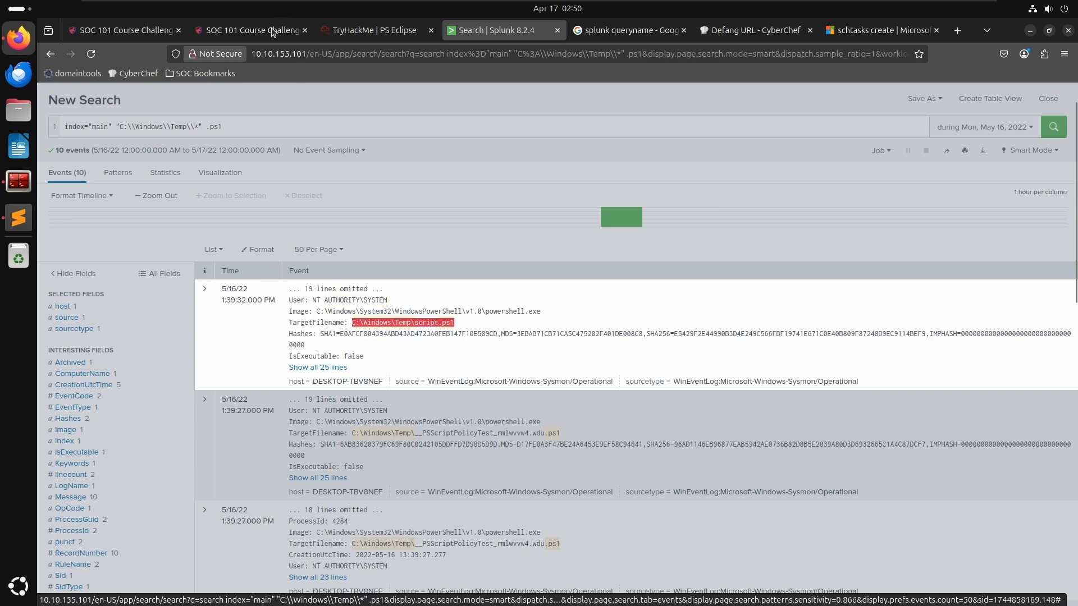
left_click(373, 29)
left_click(347, 462)
type("s")
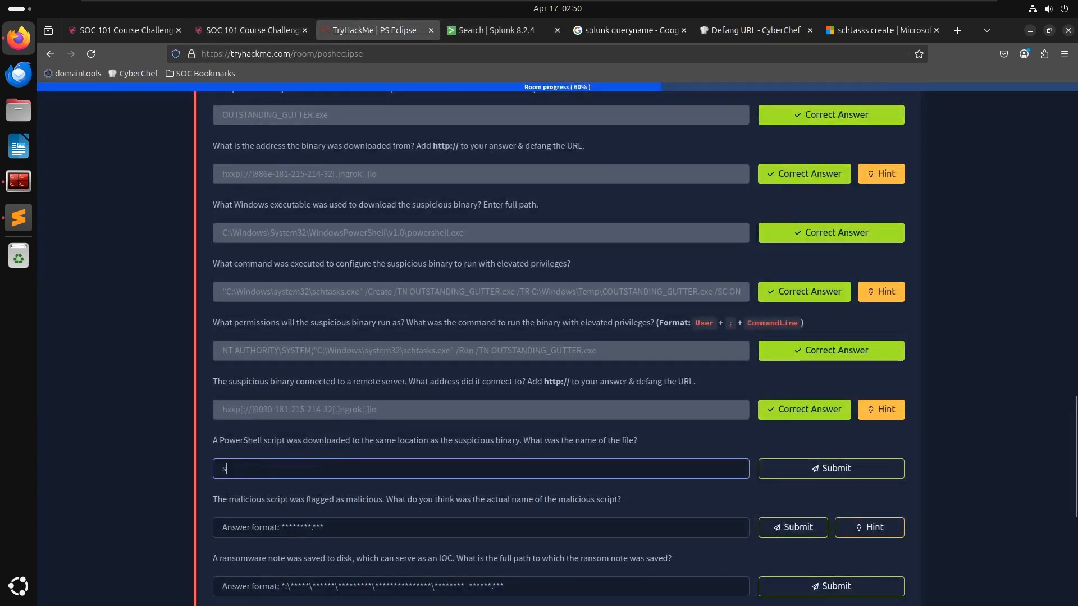
type("cript.ps1")
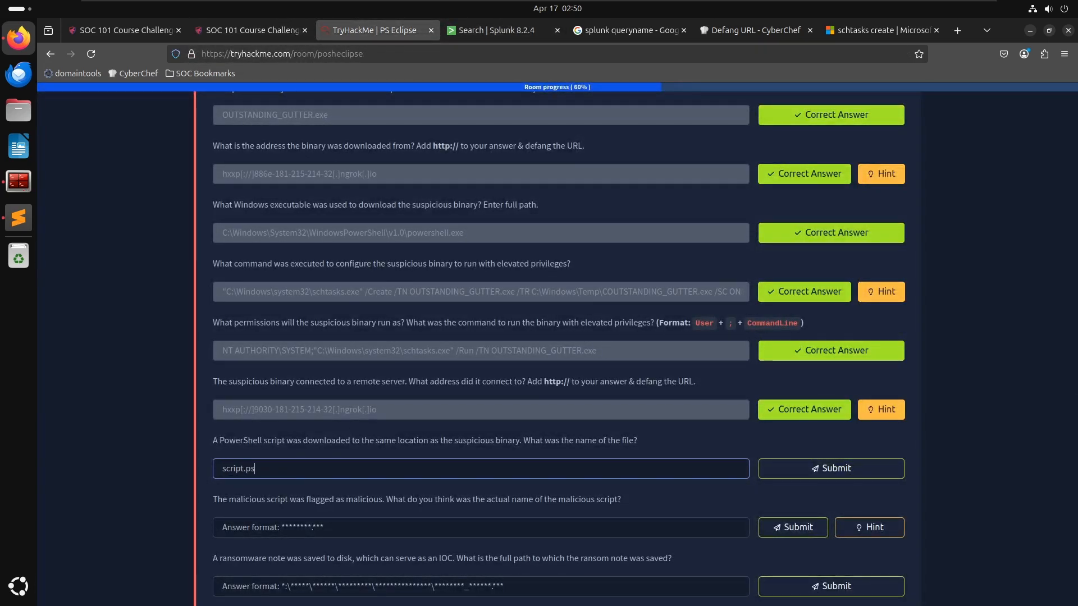
key("Return")
- Examine the malicious script question and the script.ps1 event's hash values
scroll(341, 509, "down", 1)
scroll(342, 509, "down", 3)
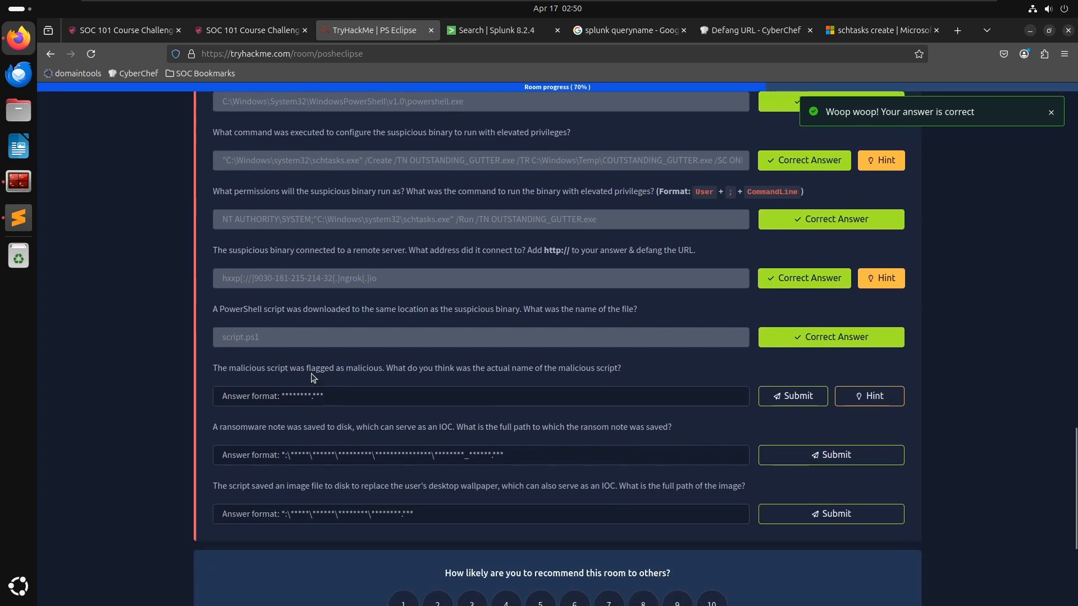
key("ctrl+Page_Up")
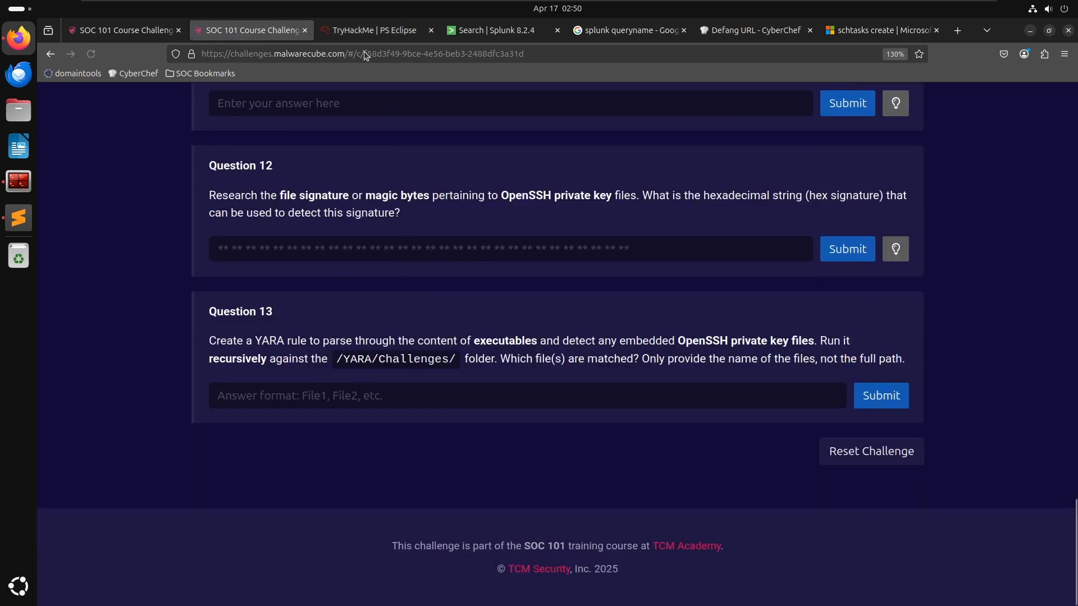
left_click(370, 33)
left_click(475, 29)
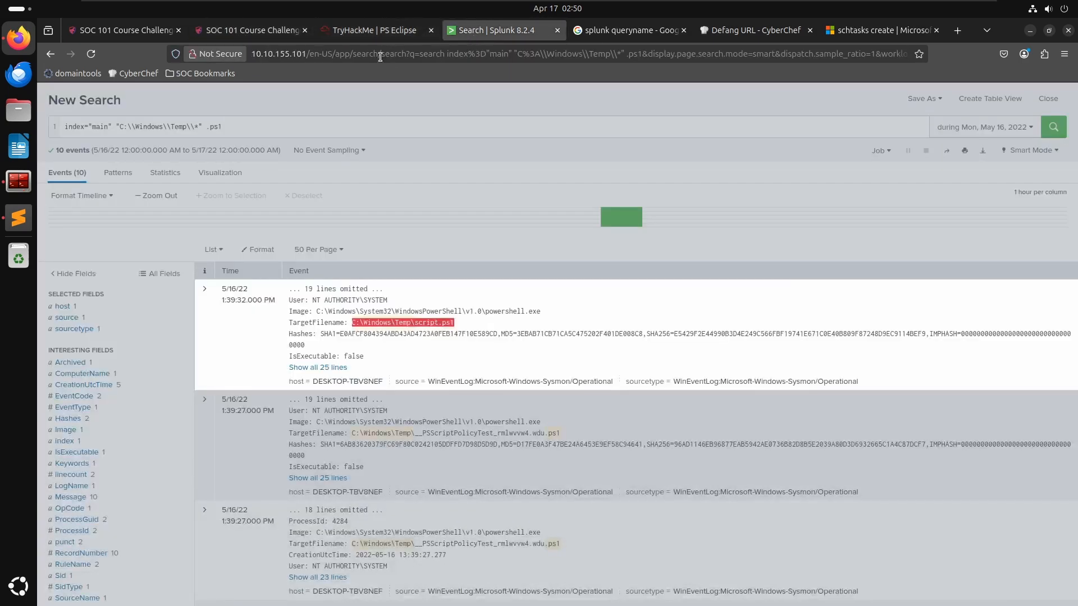
left_click(396, 331)
left_click(597, 347)
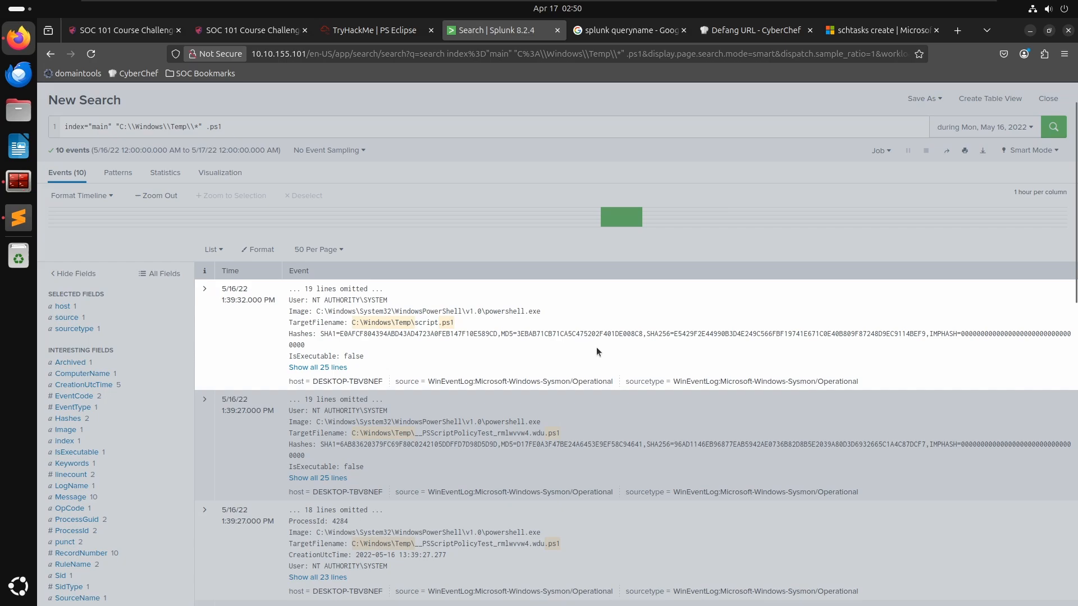
left_click(479, 334)
left_click(479, 333)
- Review the earlier answers for the scheduled task command and the binary's Temp folder path
left_click(369, 30)
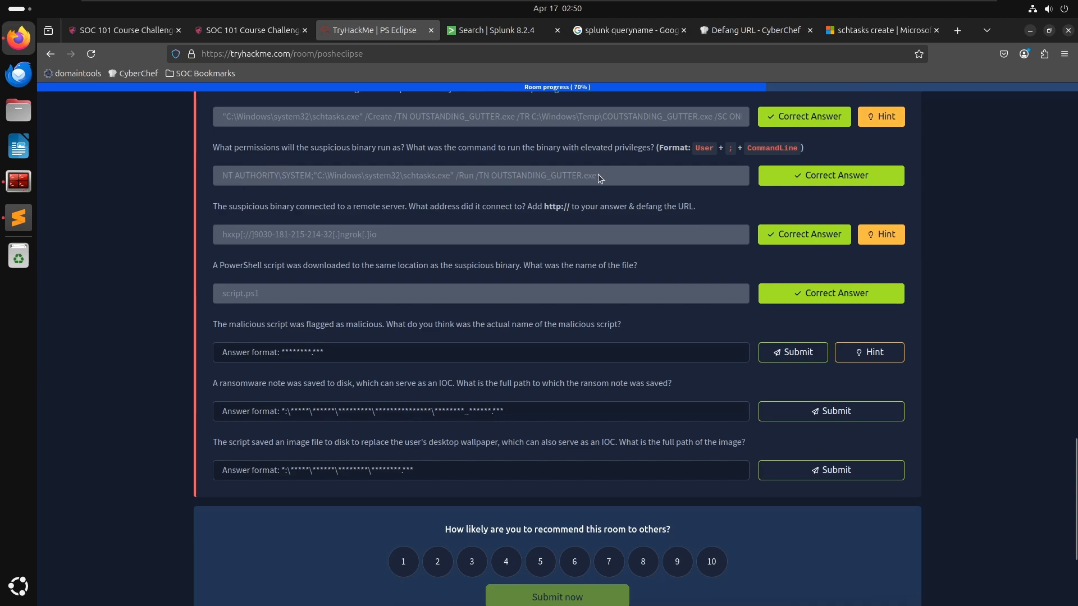
left_click_drag(601, 178, 310, 155)
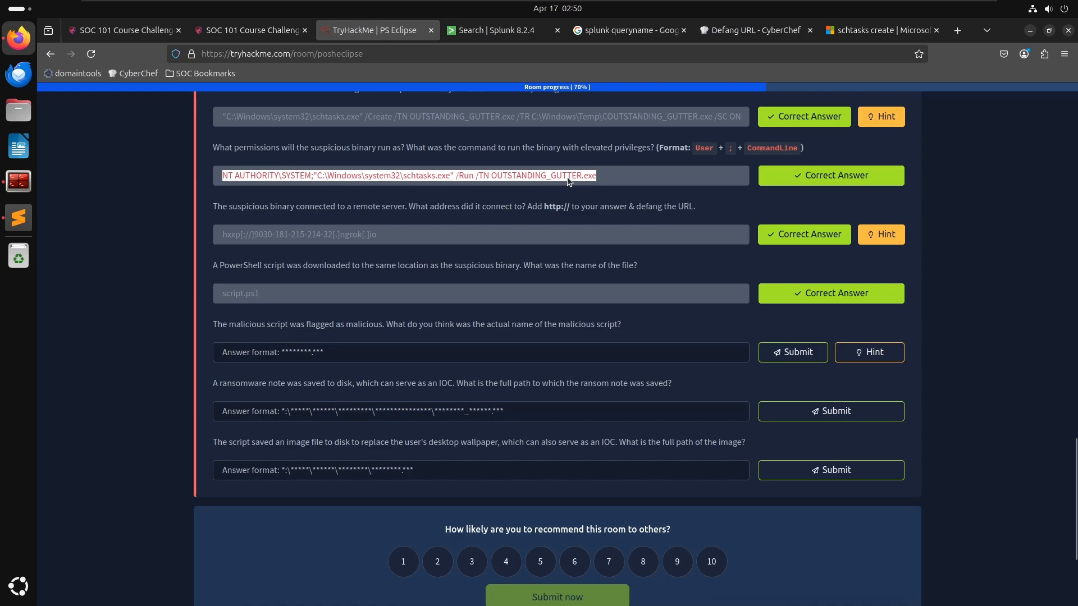
left_click(601, 179)
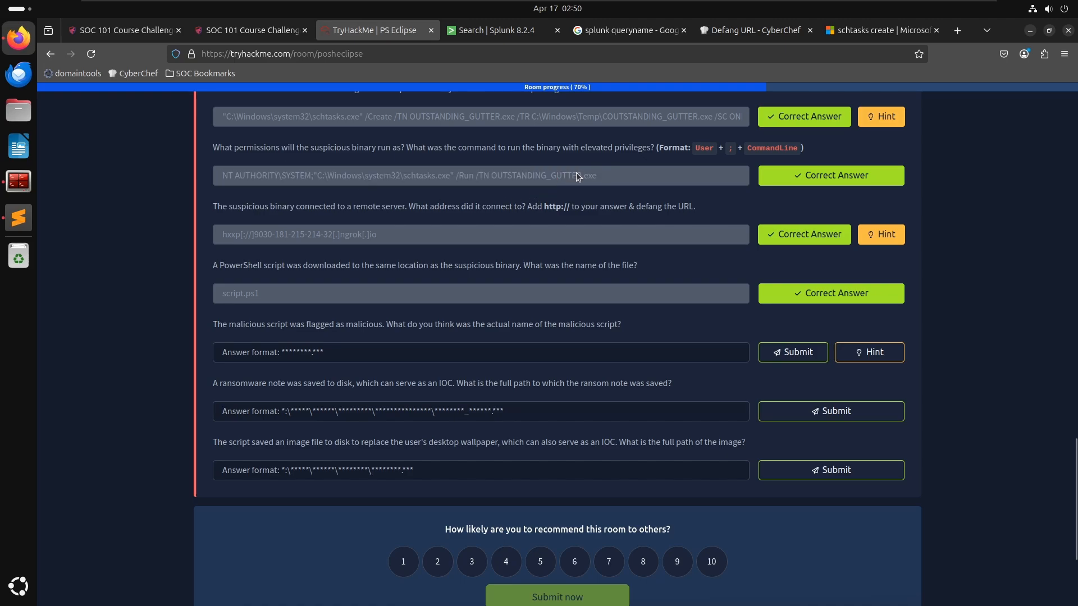
left_click_drag(596, 178, 491, 178)
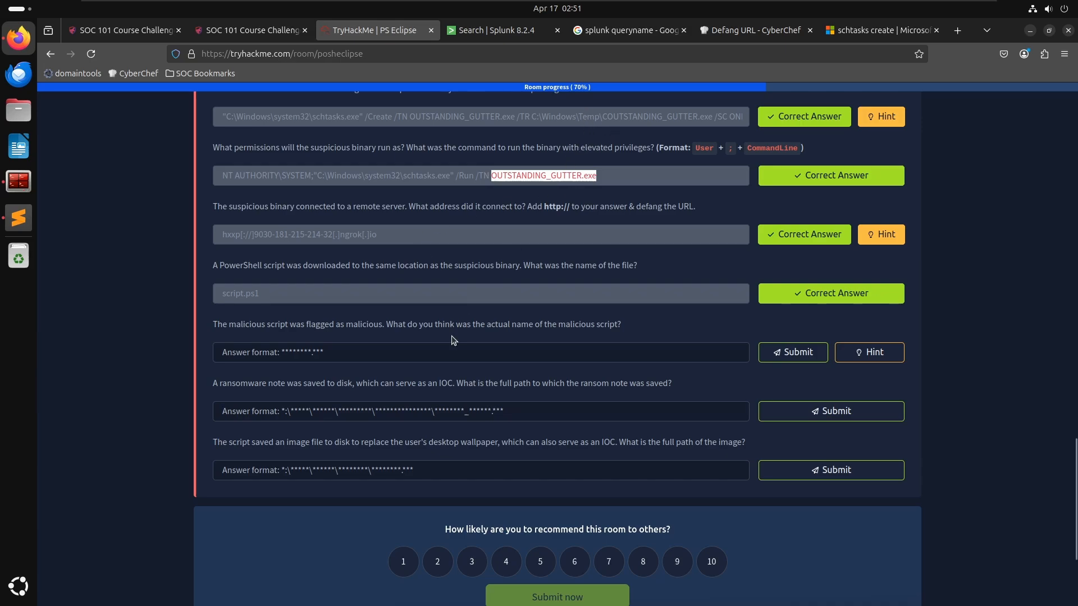
left_click(607, 127)
left_click_drag(533, 119, 597, 119)
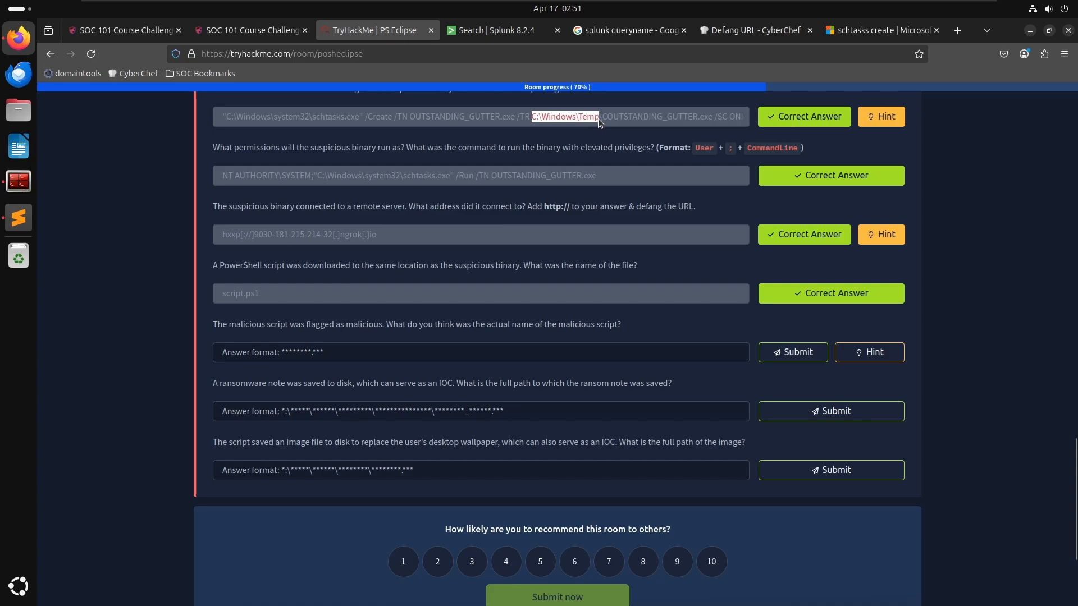
left_click(597, 119)
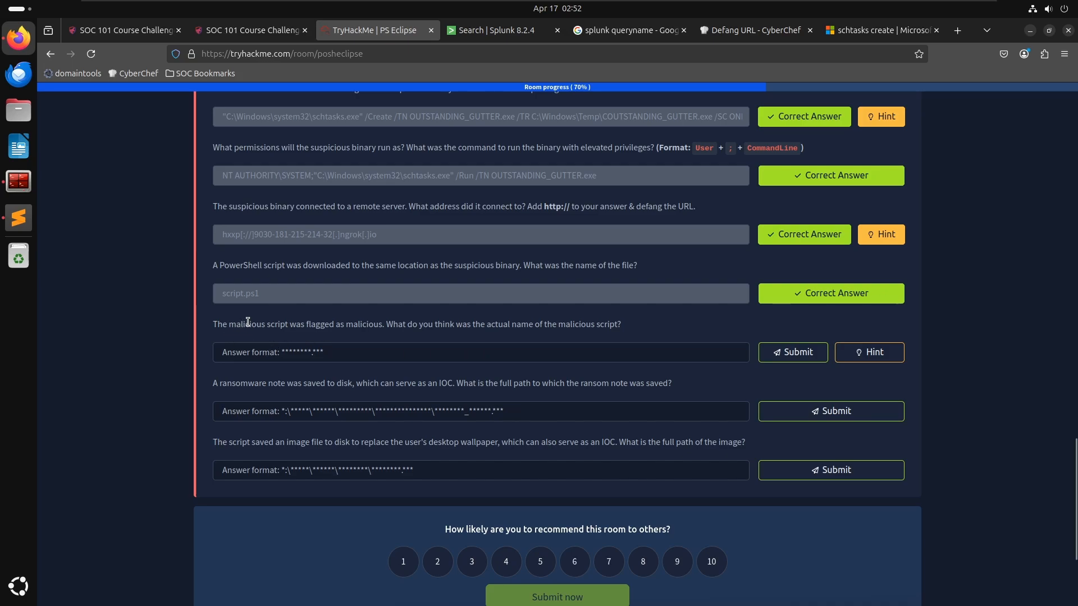
- Select the script.ps1 answer and scroll through the .ps1 file events from C:\Windows\Temp in the Splunk results
mouse_move(474, 38)
left_click_drag(265, 298, 202, 296)
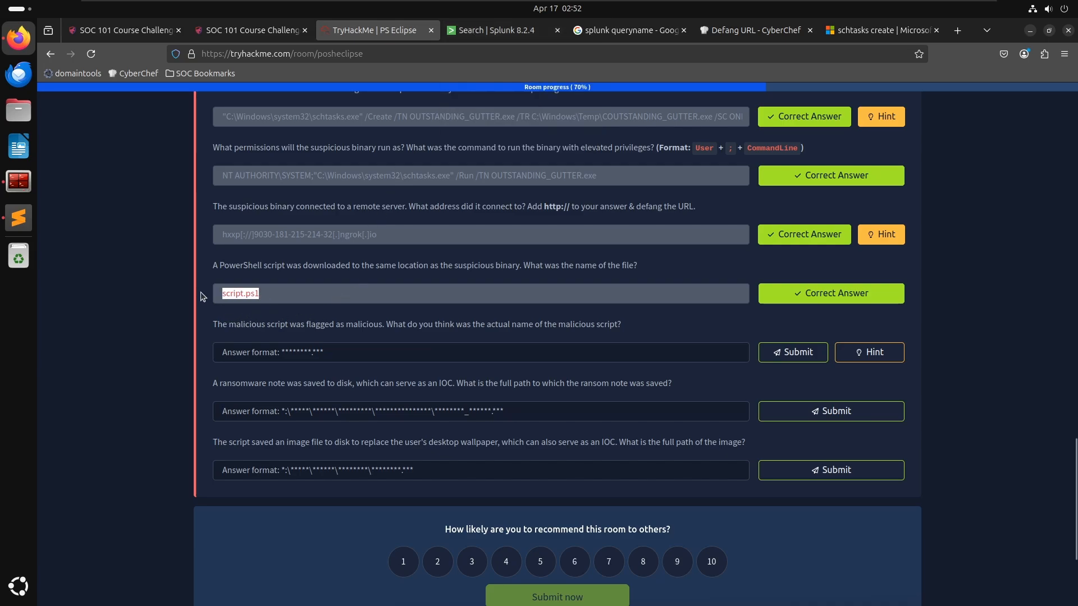
left_click(491, 36)
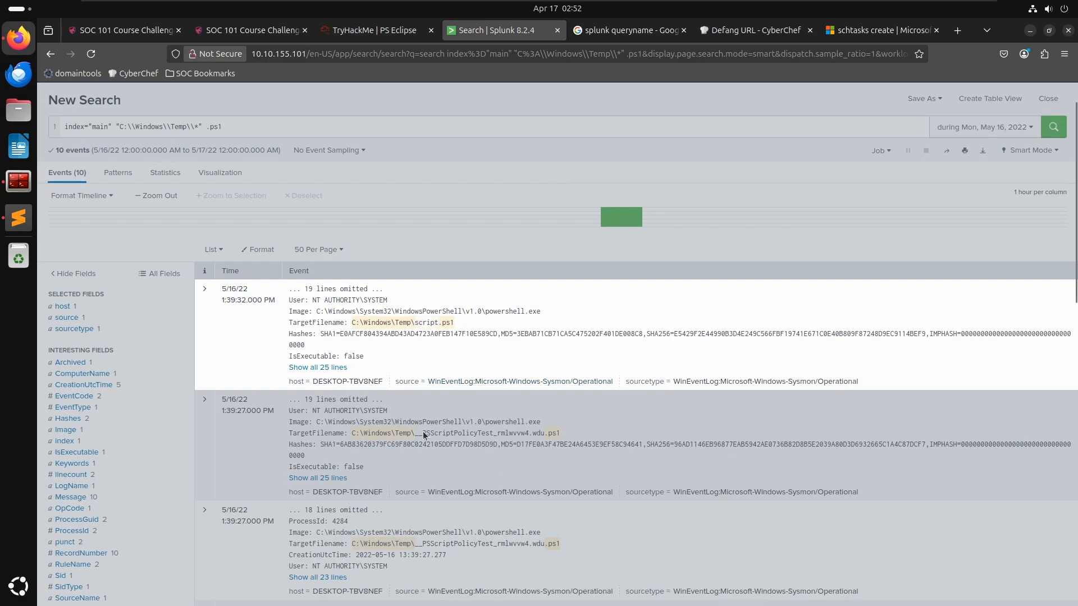
scroll(418, 439, "down", 5)
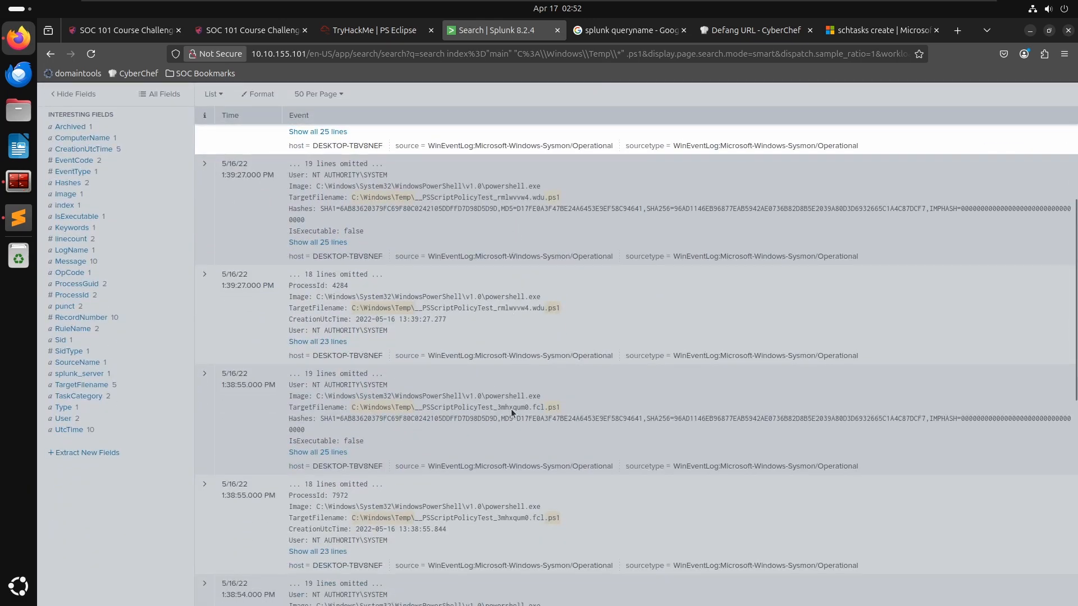
scroll(509, 419, "down", 5)
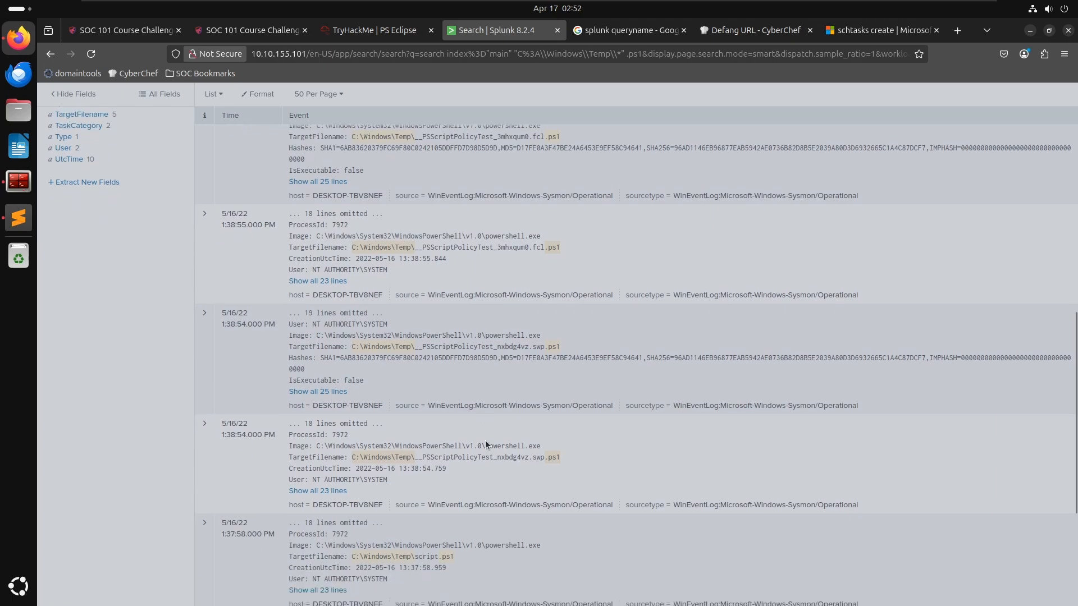
scroll(484, 440, "down", 4)
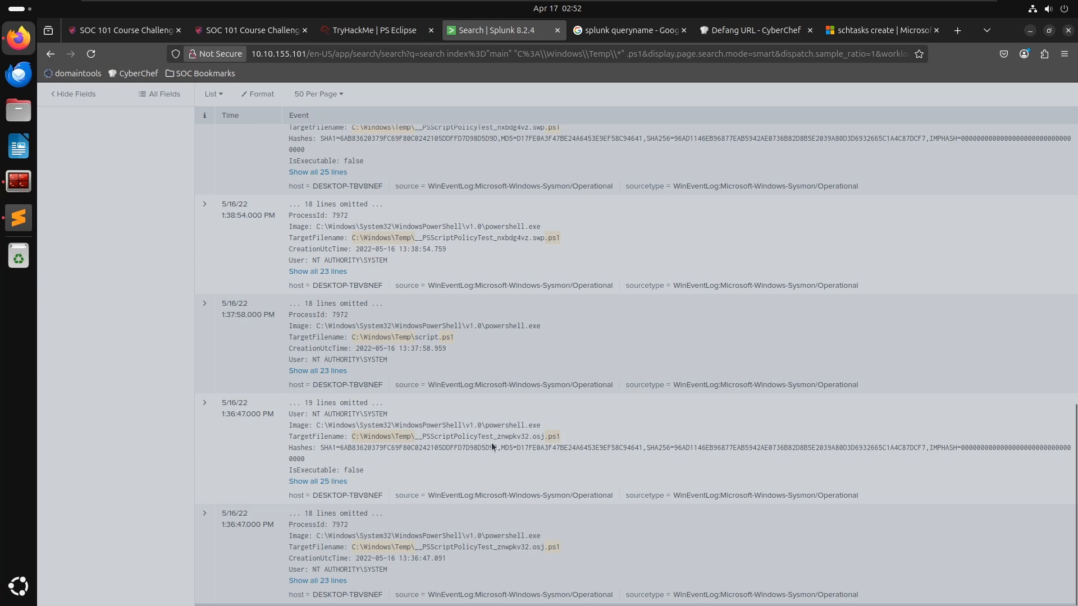
- Reread the malicious-script question, then expand the first script.ps1 event in the Splunk results to inspect its fields
left_click(365, 23)
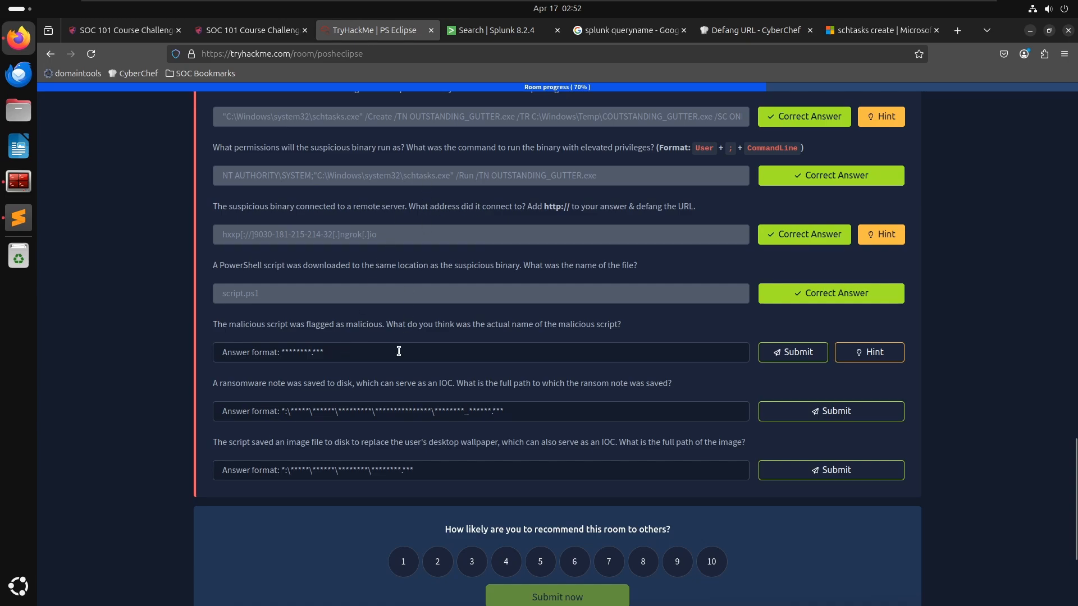
left_click(508, 33)
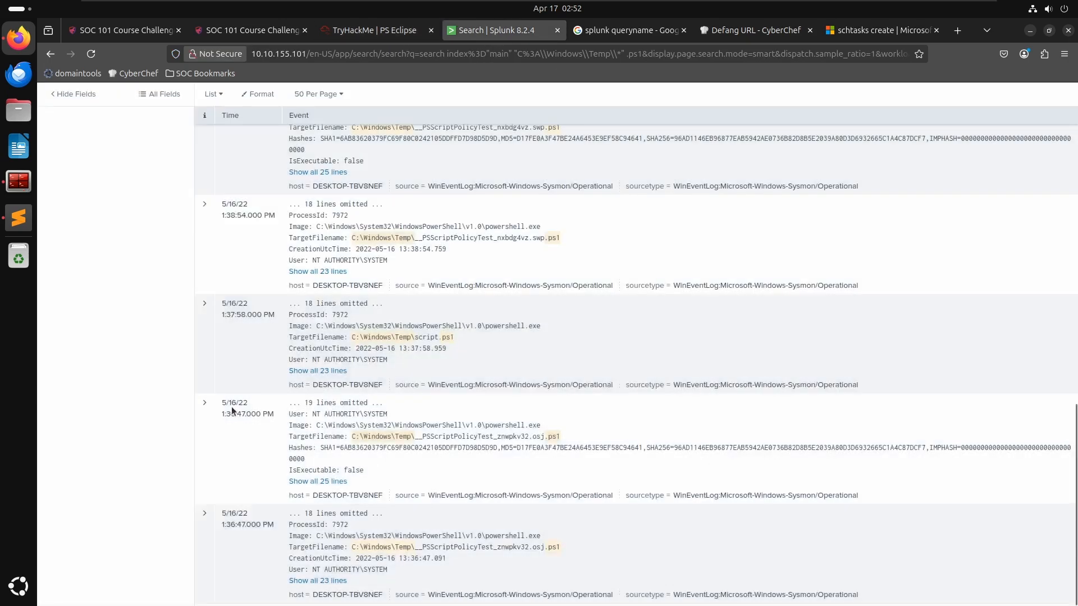
scroll(211, 421, "up", 8)
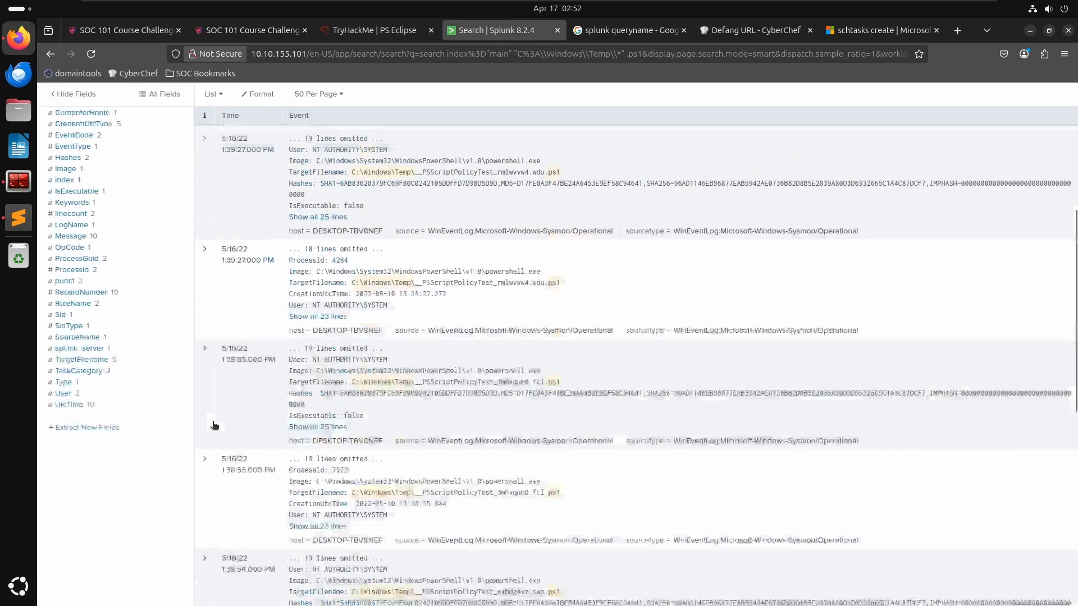
scroll(257, 325, "up", 10)
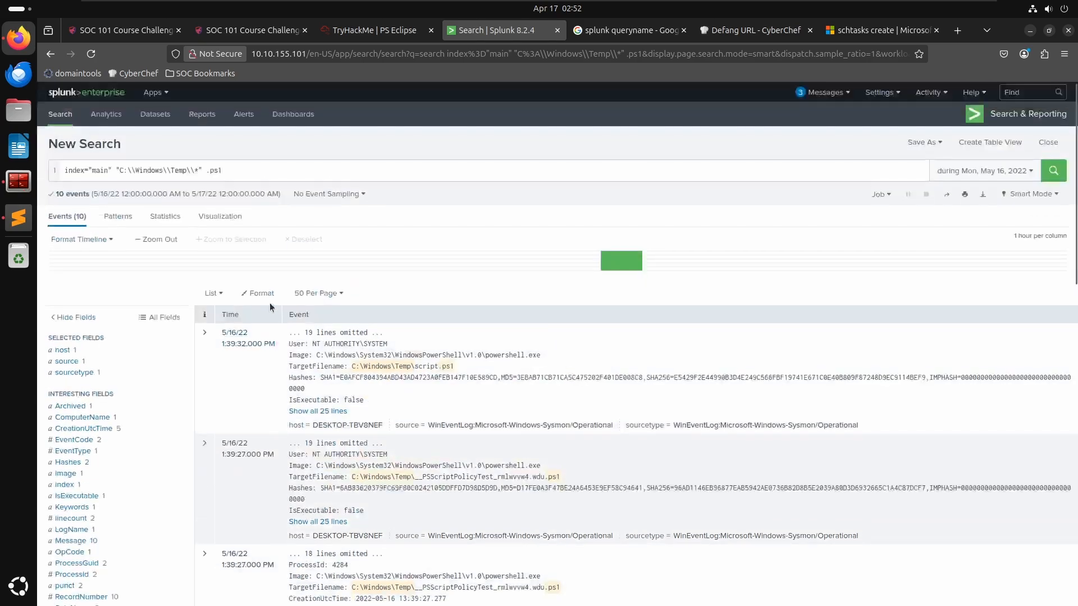
scroll(270, 314, "down", 11)
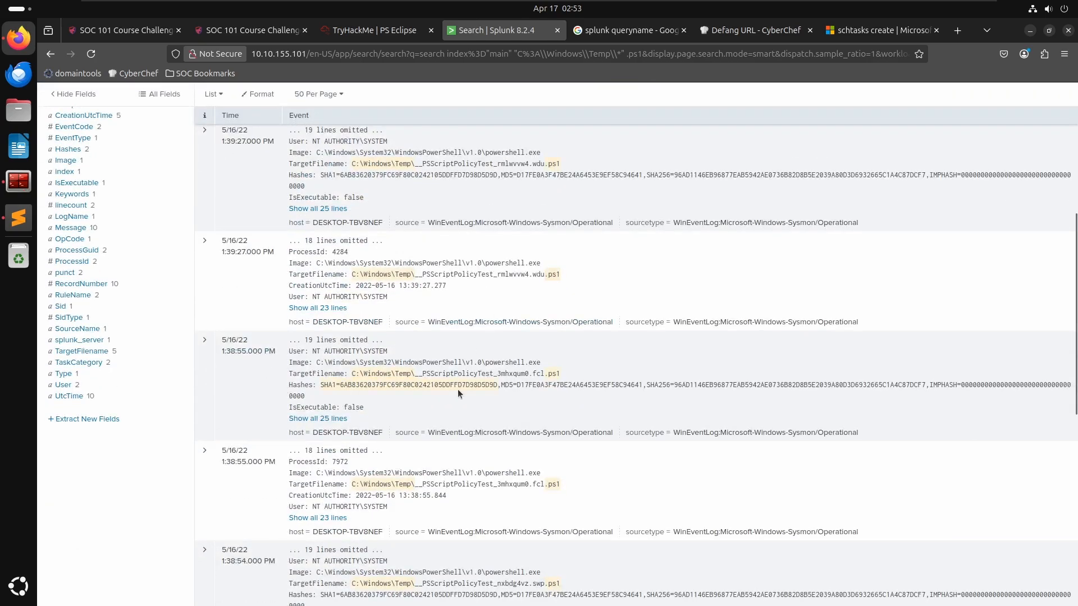
scroll(457, 389, "up", 6)
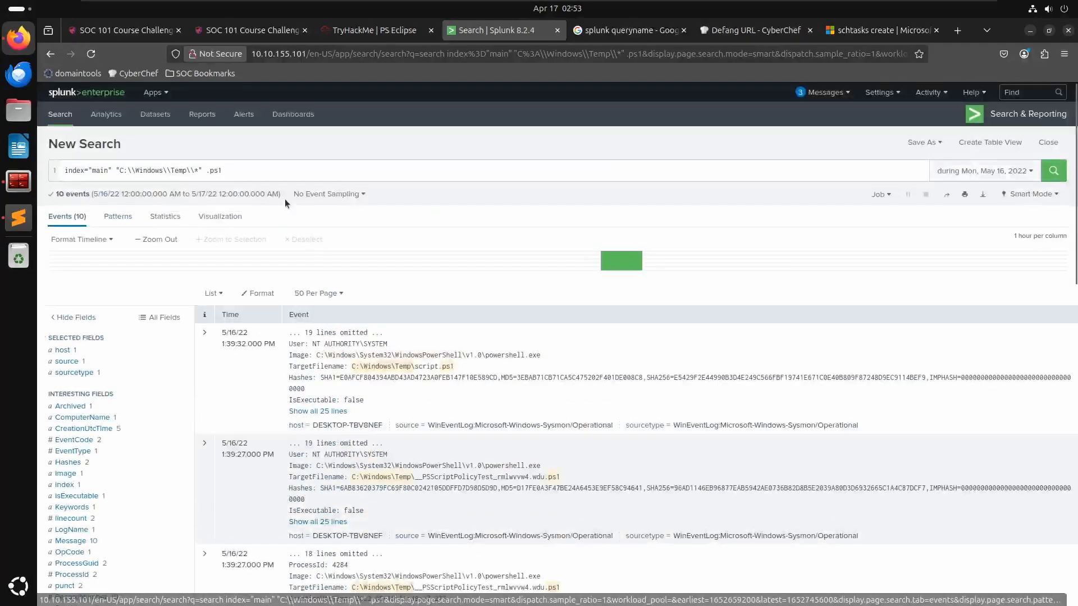
left_click(204, 333)
scroll(615, 477, "down", 5)
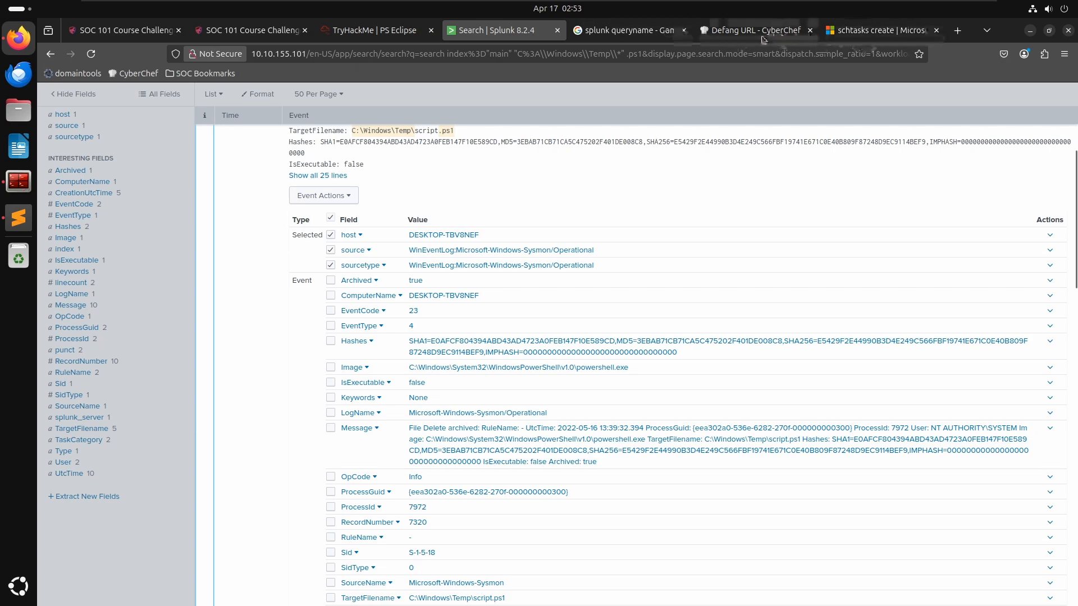
- Search the web for microsoft event code 23
left_click(868, 30)
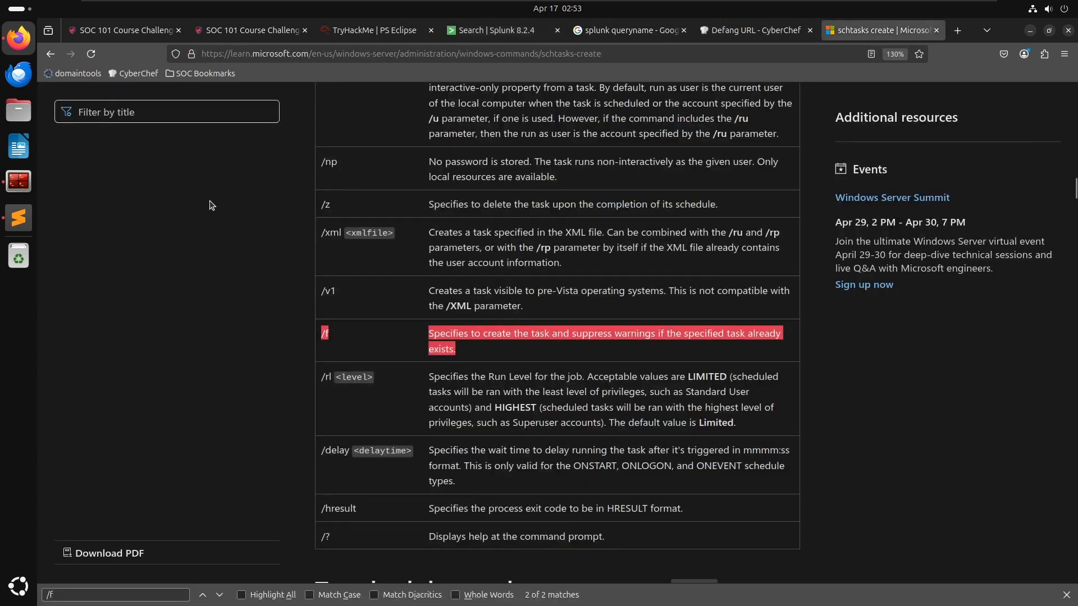
left_click(304, 54)
type("micro")
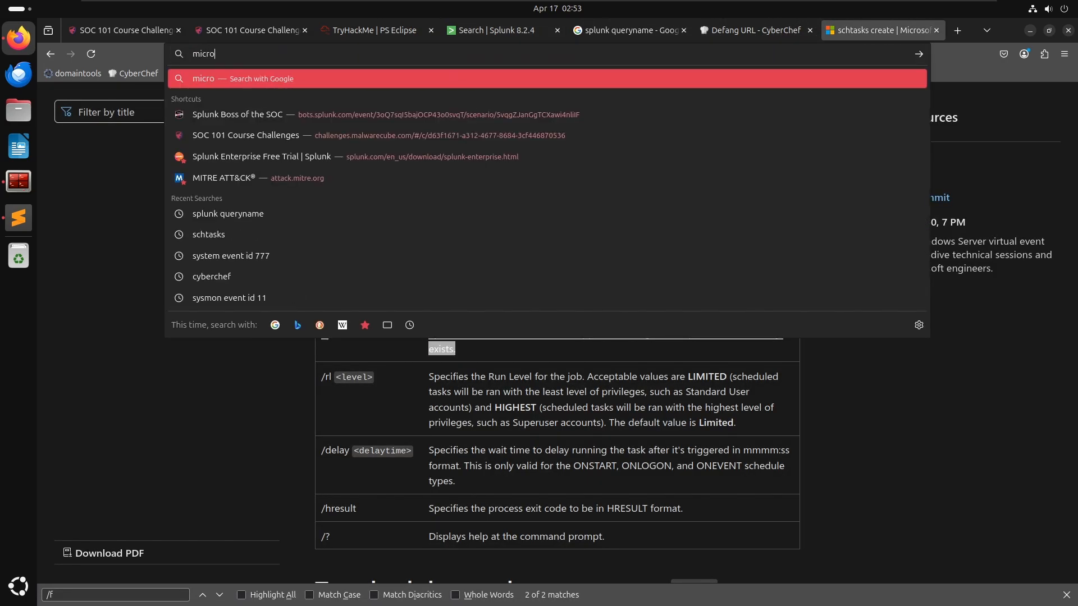
type("soft event code 23")
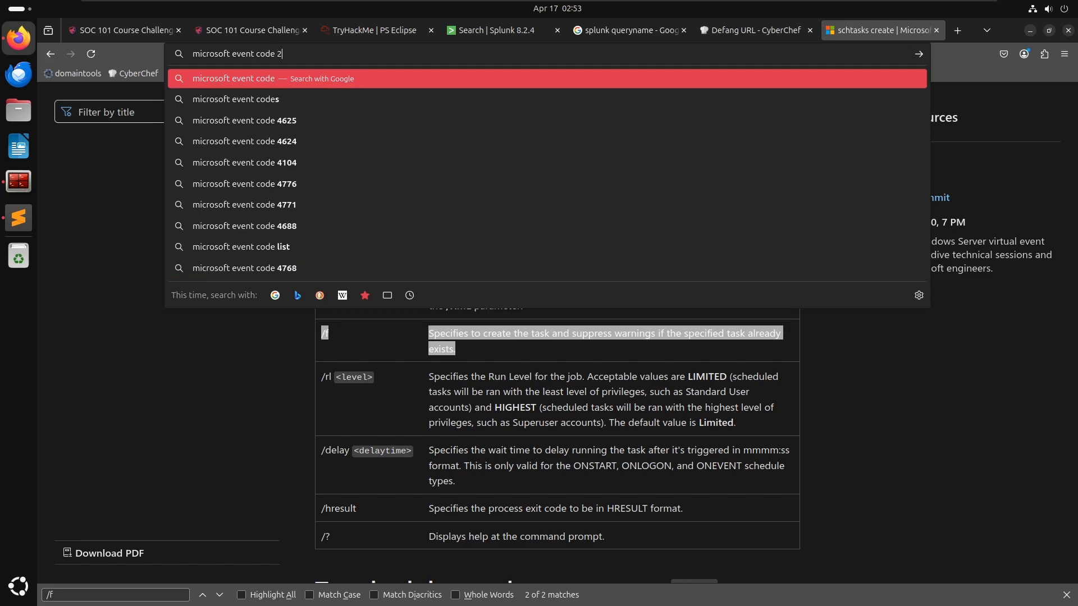
key("Return")
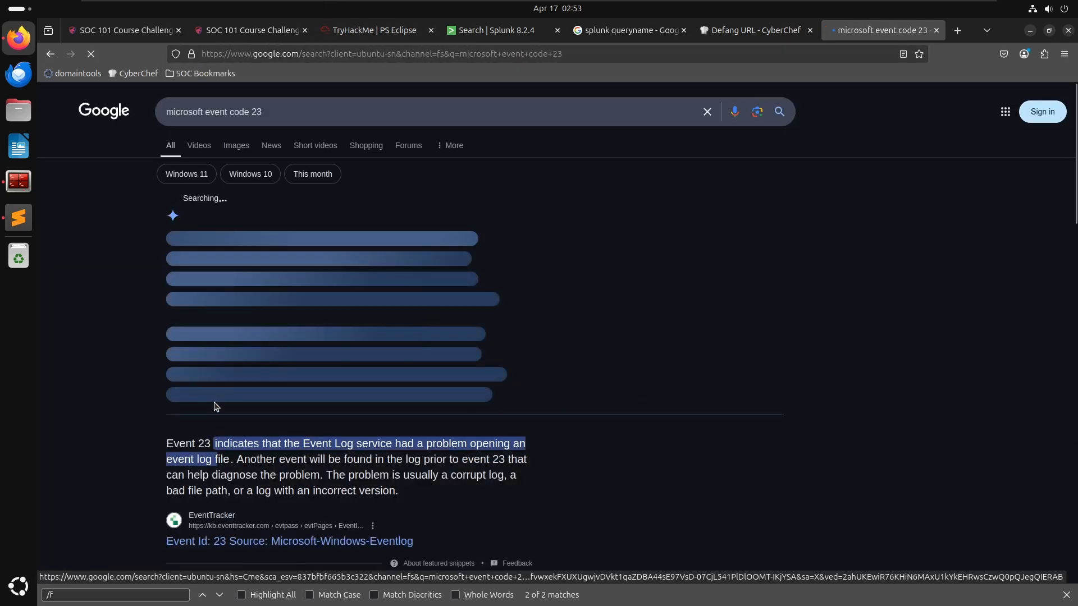
- Open the Sysmon Event ID 23 FileDelete reference page and read its description, dismissing the newsletter pop-up
scroll(215, 444, "down", 1)
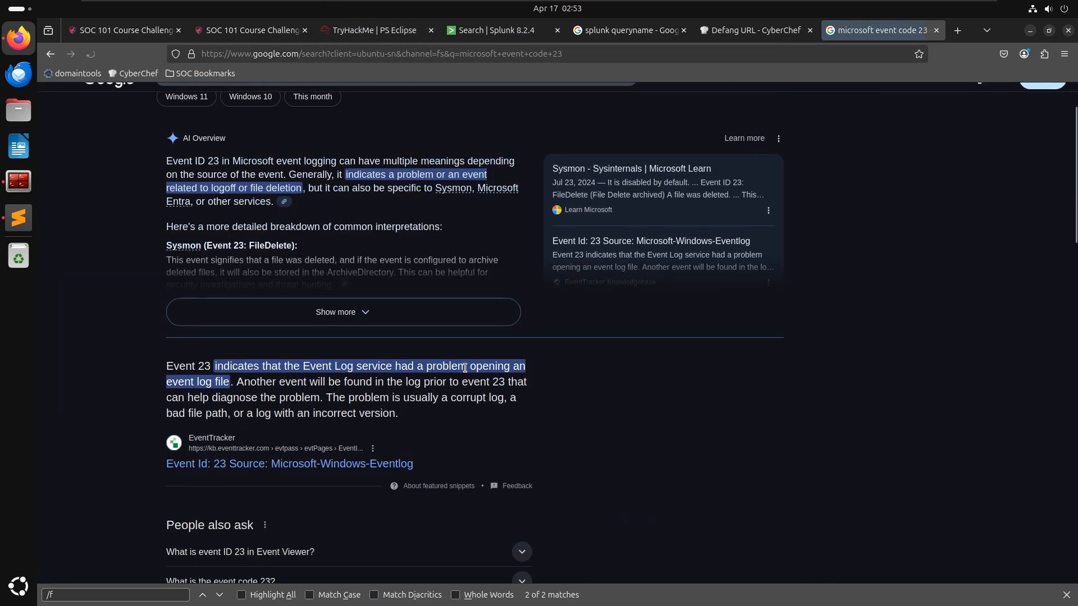
scroll(253, 386, "down", 2)
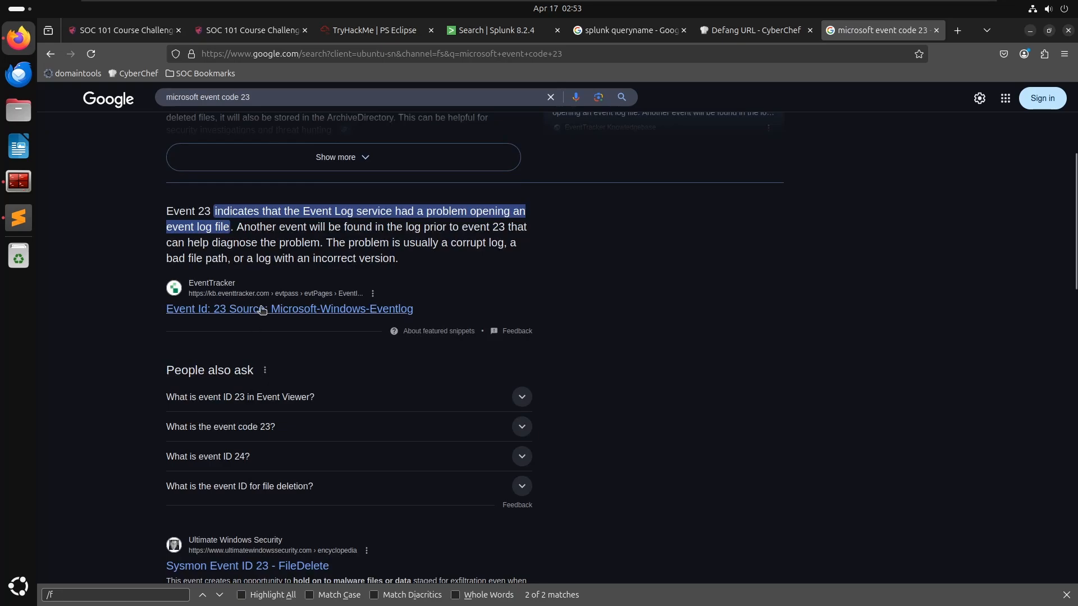
scroll(284, 303, "down", 2)
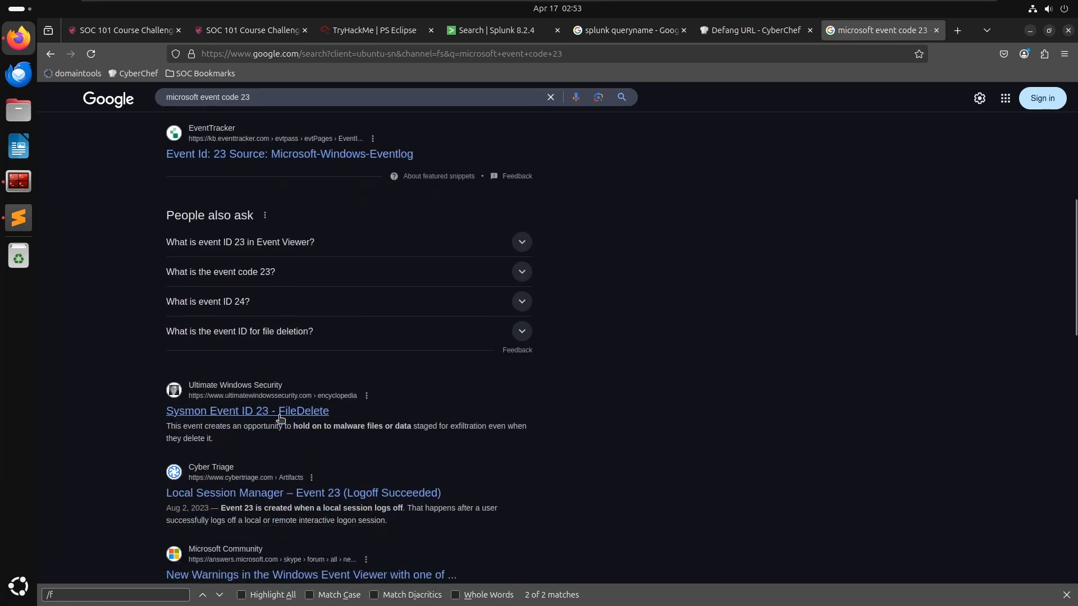
left_click(259, 415)
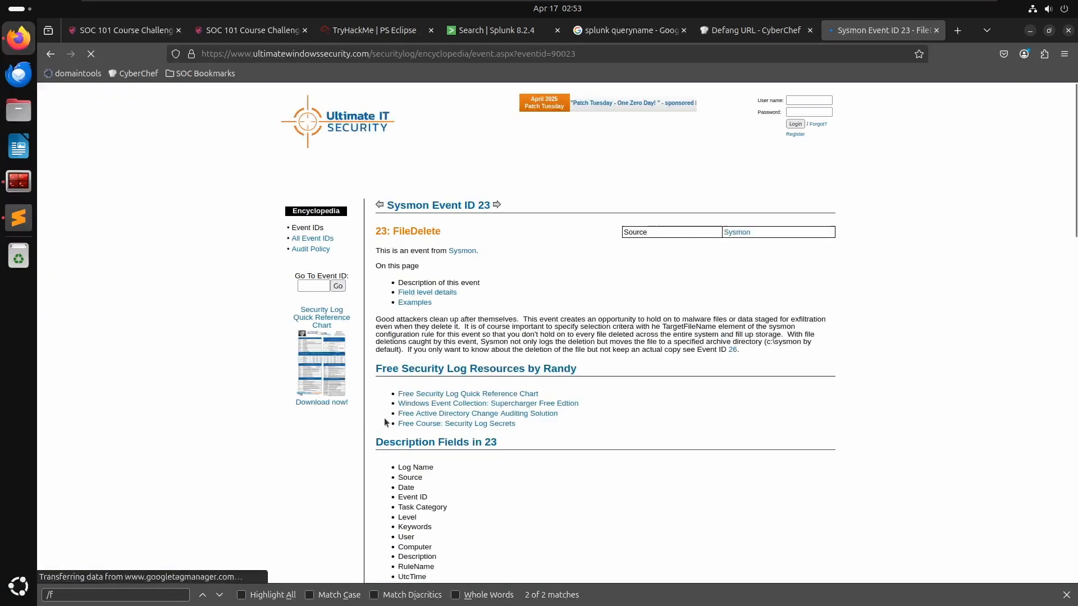
scroll(711, 406, "down", 1)
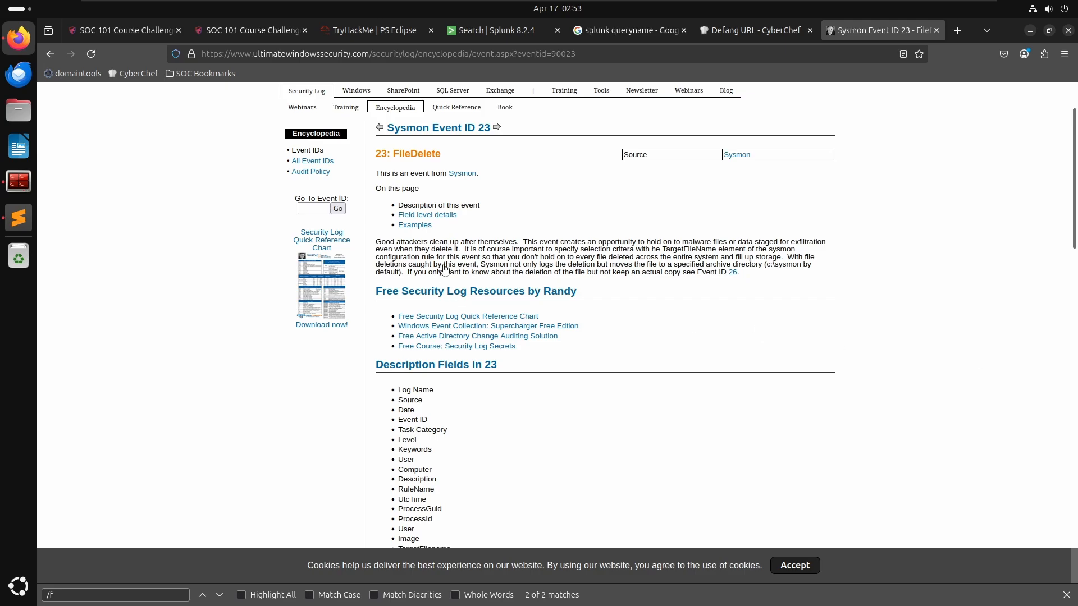
scroll(450, 261, "down", 3)
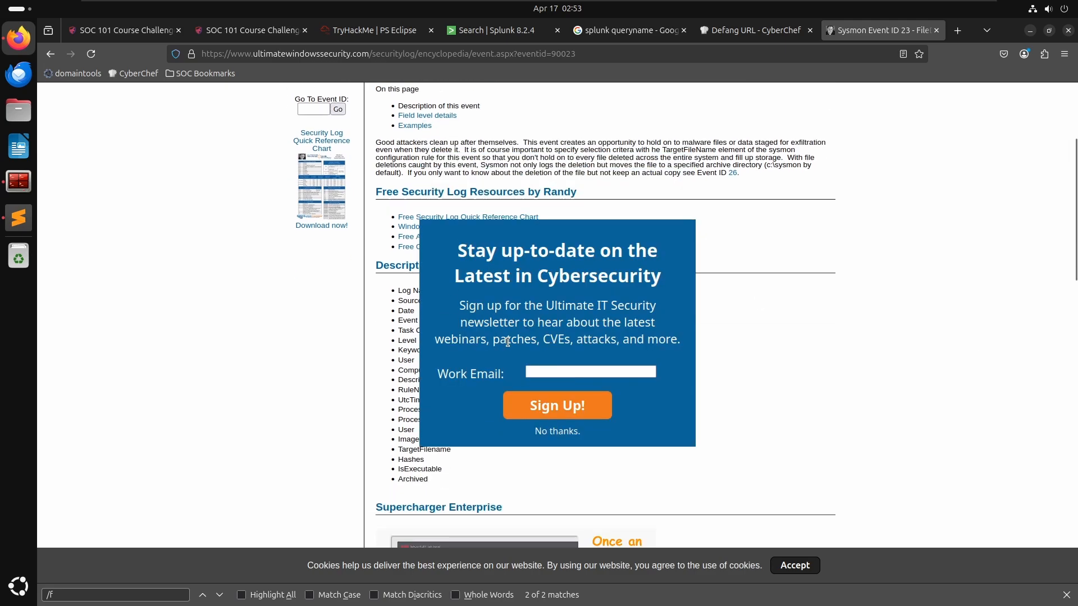
left_click(572, 433)
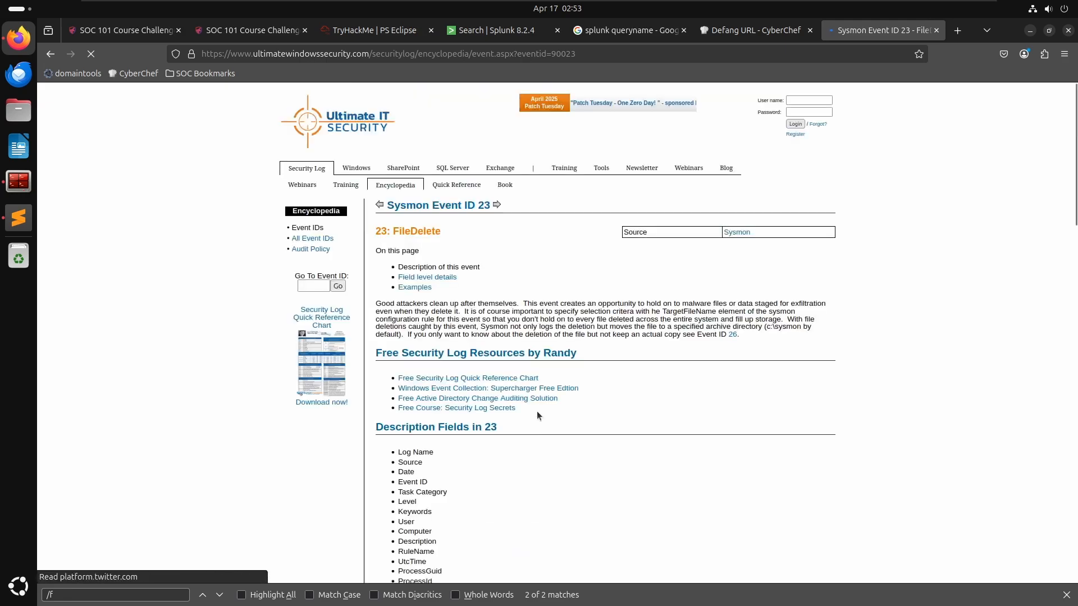
scroll(443, 280, "down", 6)
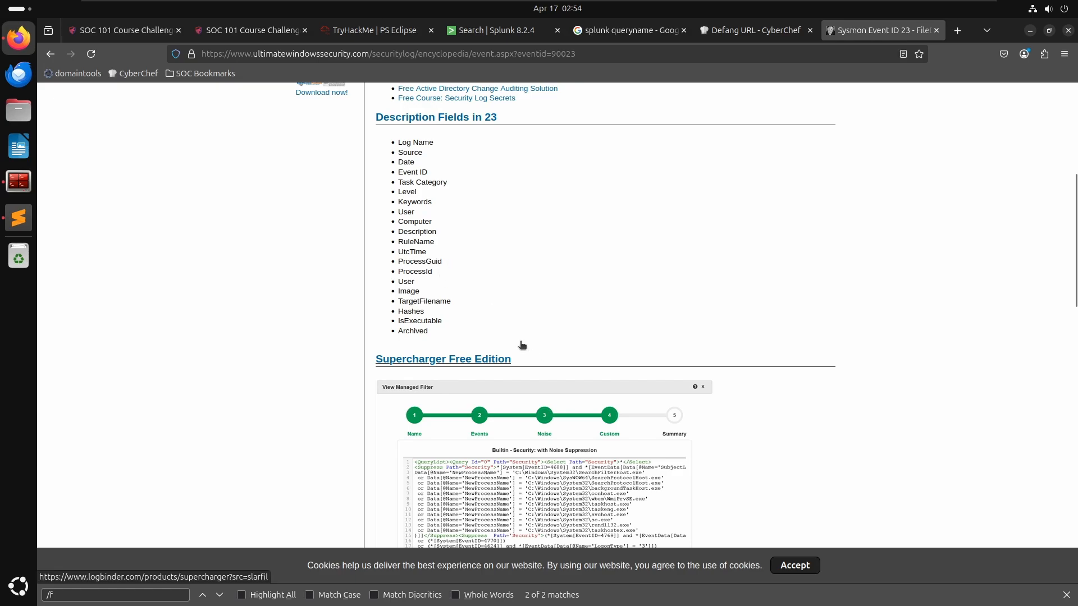
scroll(520, 344, "up", 4)
scroll(520, 341, "up", 2)
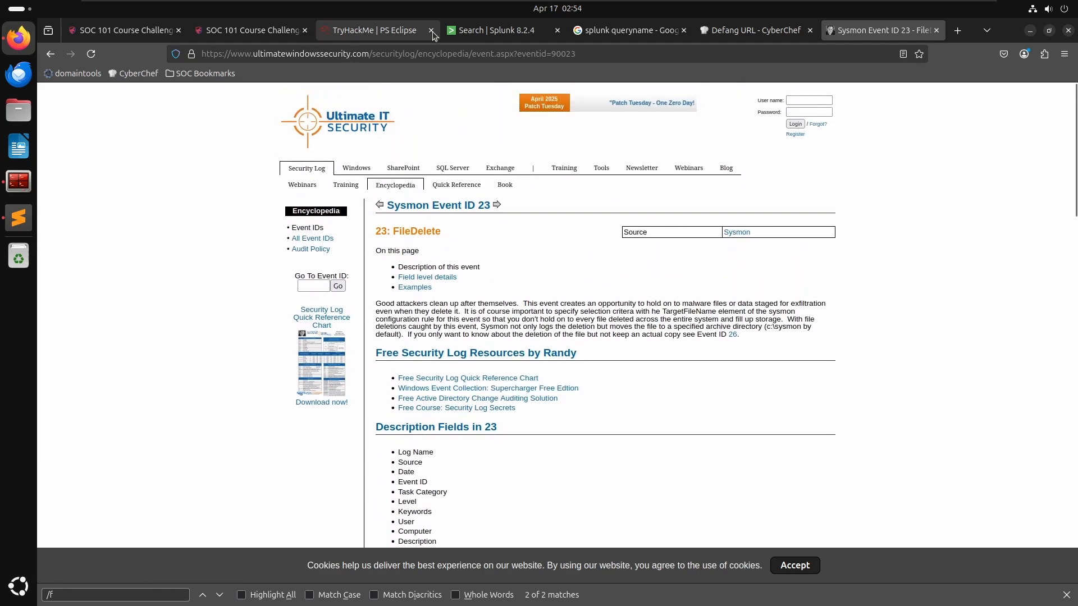
- Examine the expanded script.ps1 event's fields in Splunk, then collapse it and return to the top of the results
left_click(488, 30)
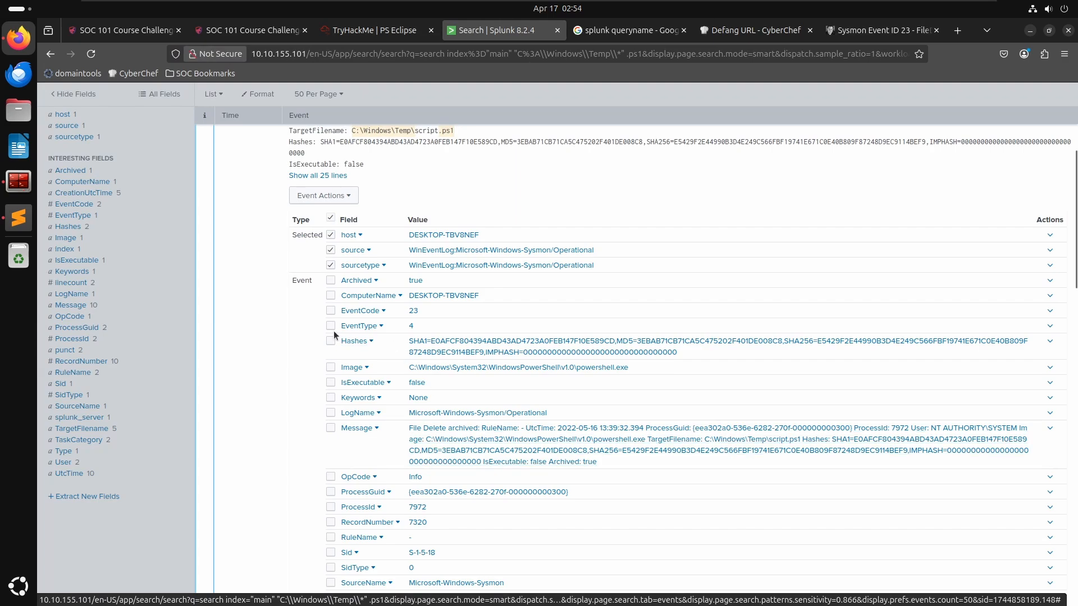
scroll(370, 462, "down", 3)
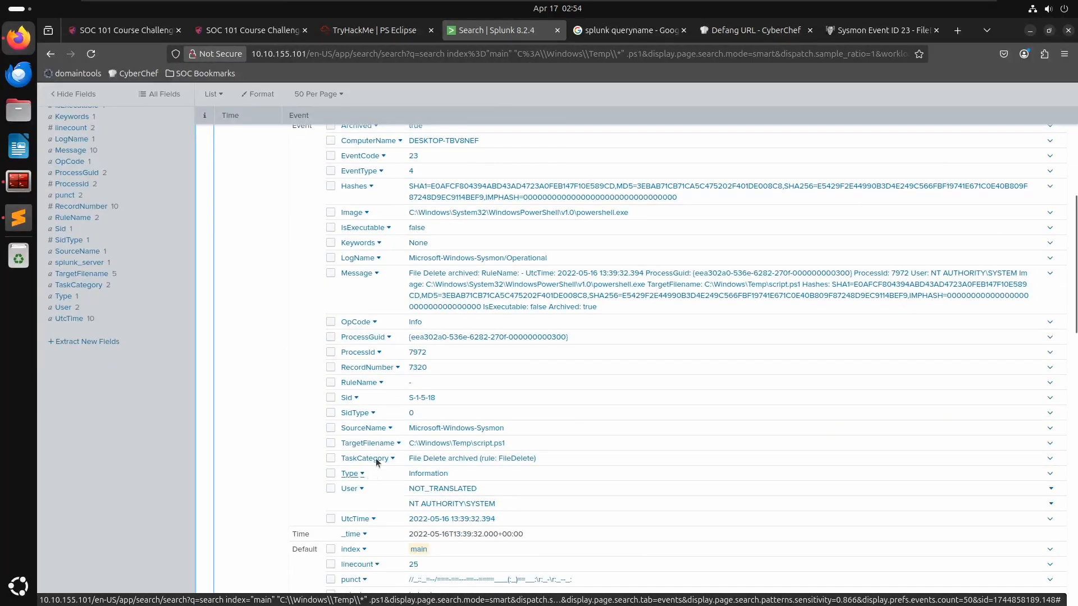
scroll(493, 443, "down", 3)
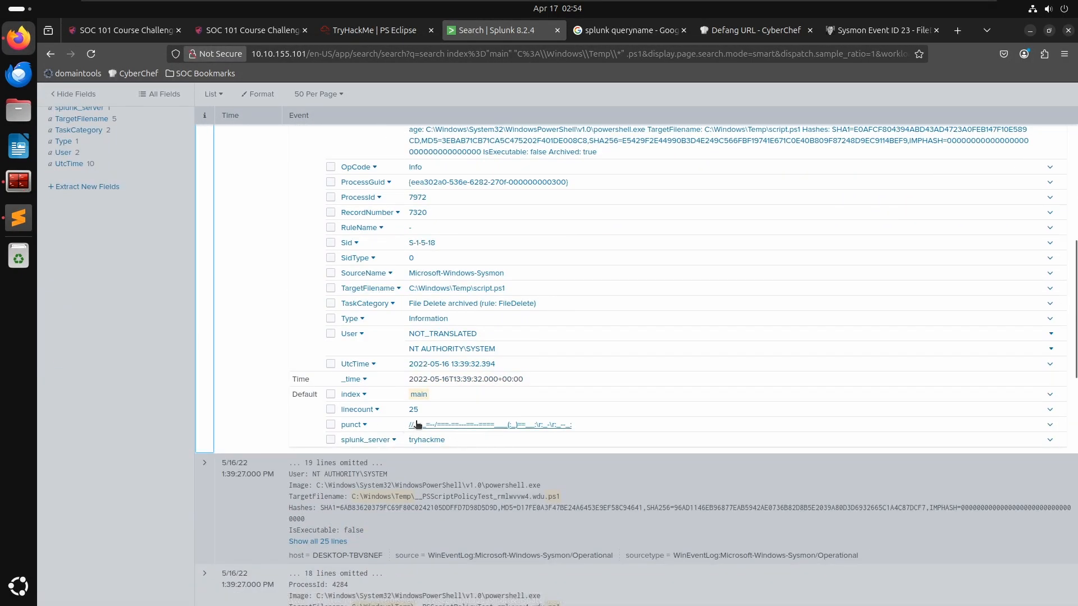
scroll(420, 415, "up", 6)
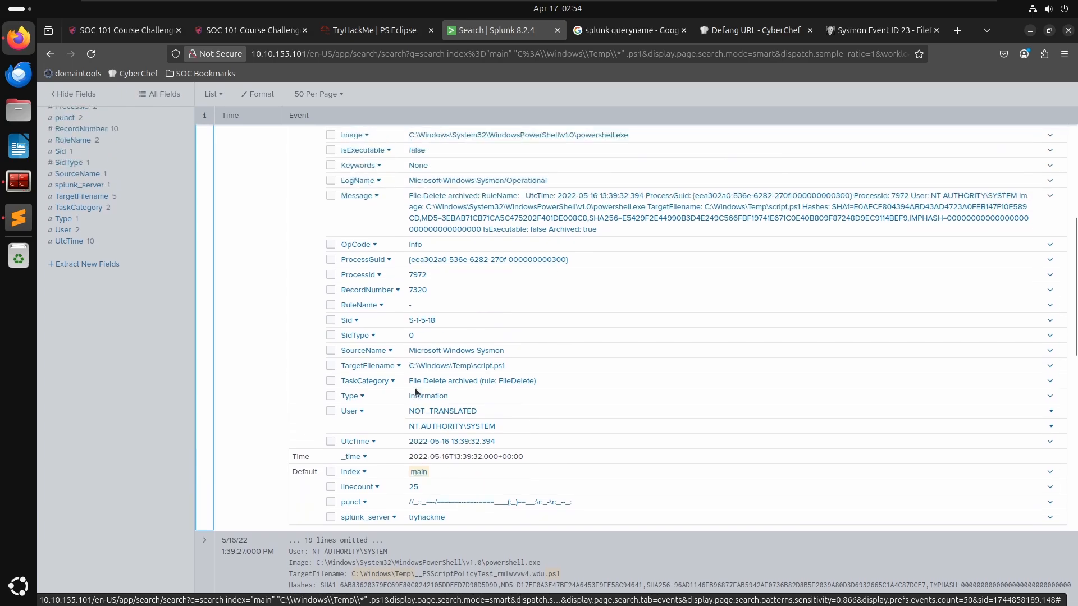
scroll(416, 388, "up", 1)
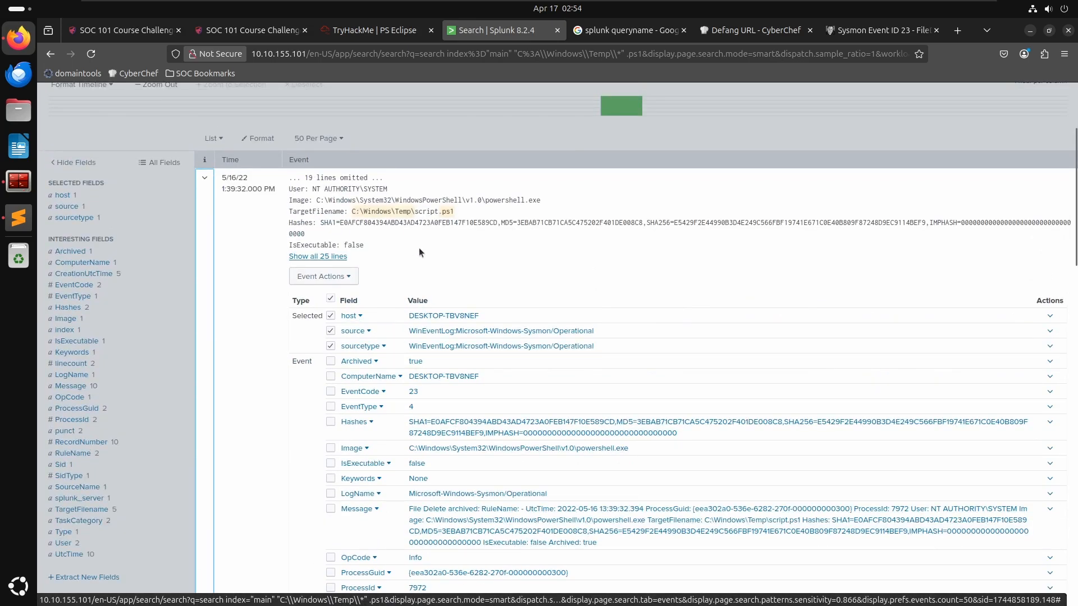
left_click(204, 178)
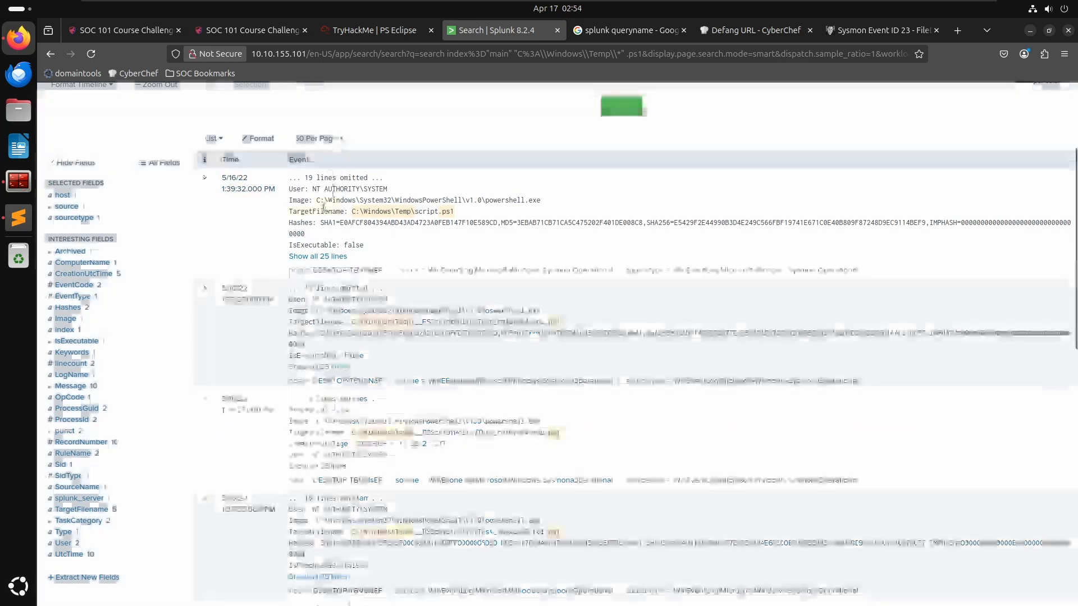
scroll(242, 179, "up", 3)
left_click(248, 172)
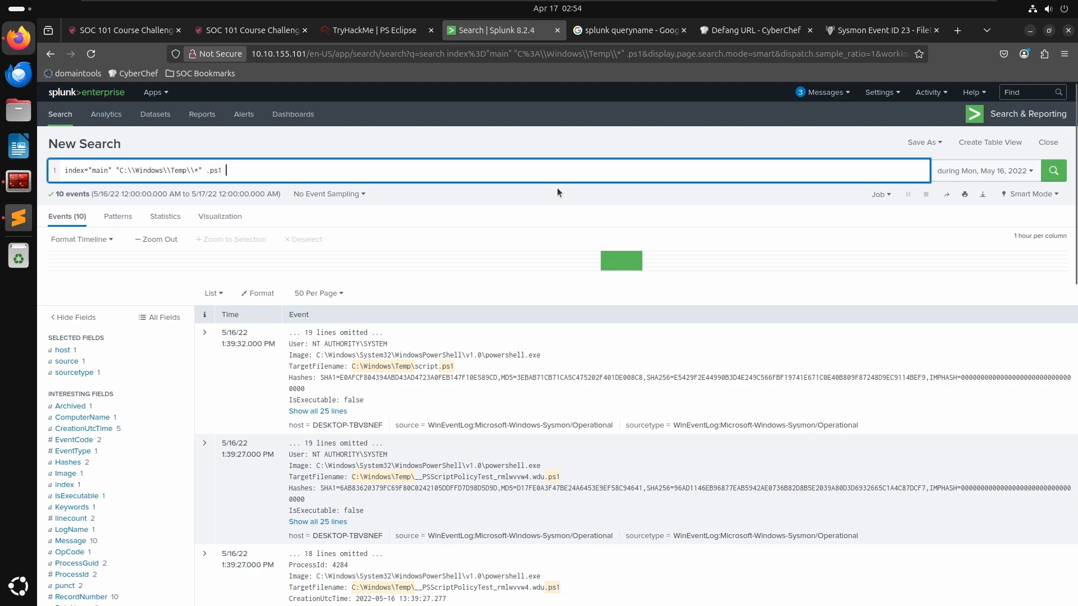
left_click(205, 333)
scroll(328, 531, "down", 3)
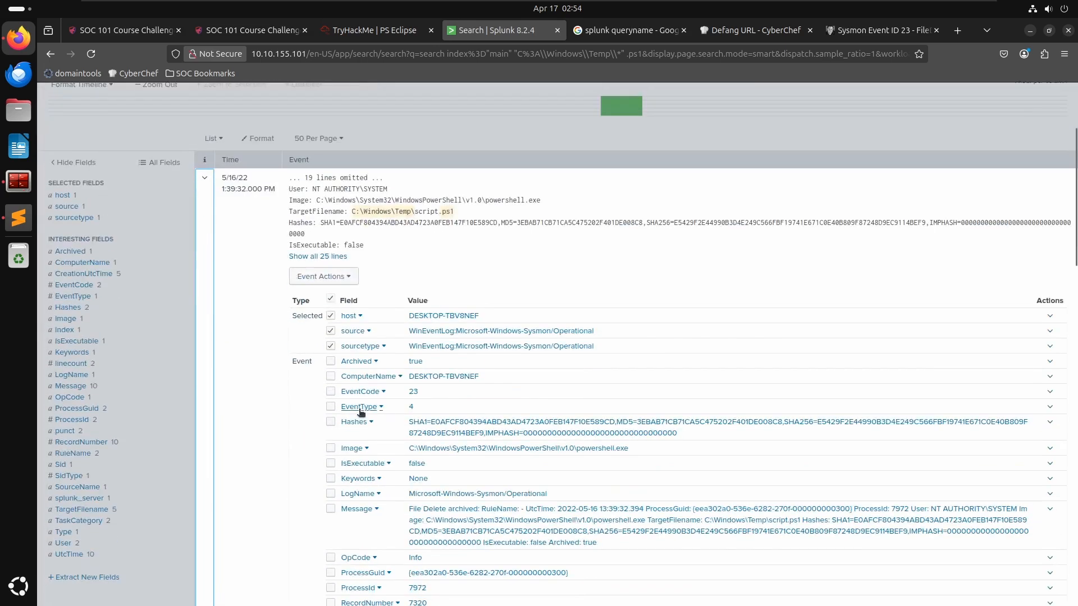
left_click(422, 97)
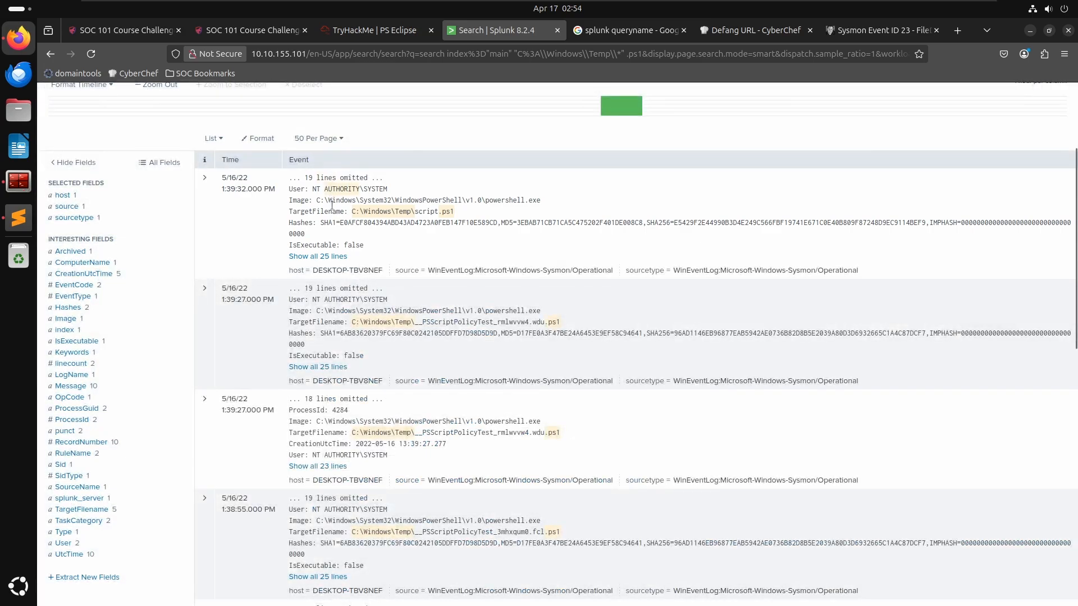
scroll(332, 206, "up", 3)
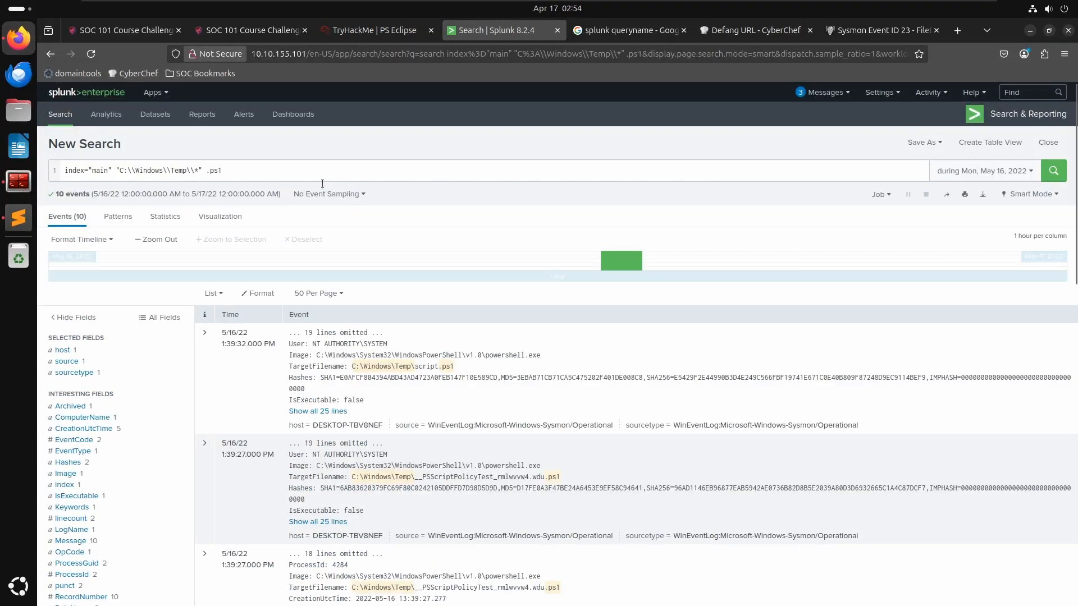
- Try filtering the .ps1 search by eventcode=11, then drop the Temp path term and rerun it
left_click(329, 162)
type("eventcode=11")
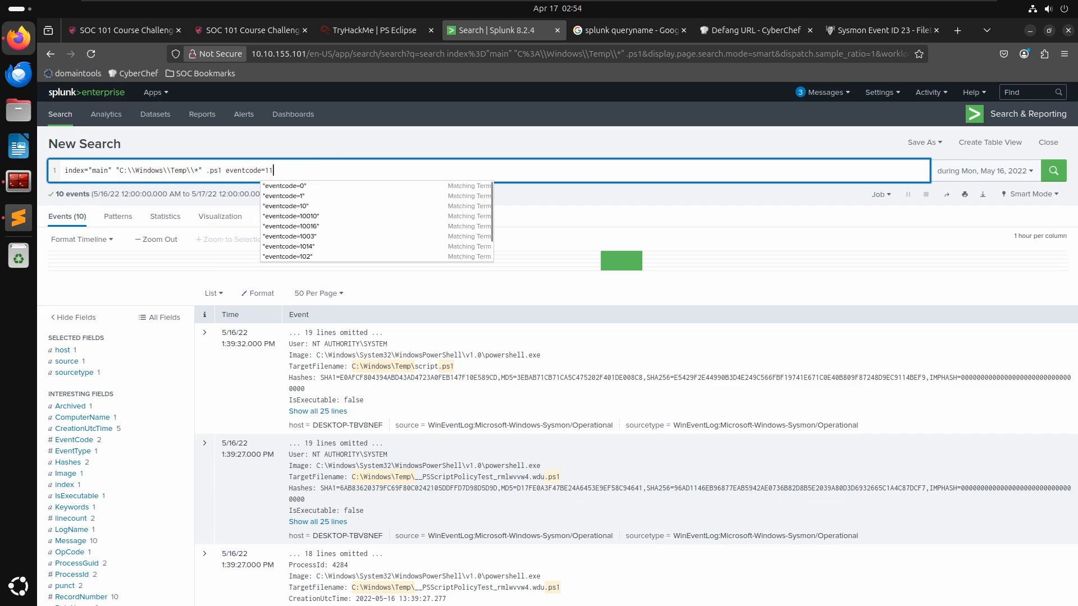
key("Return")
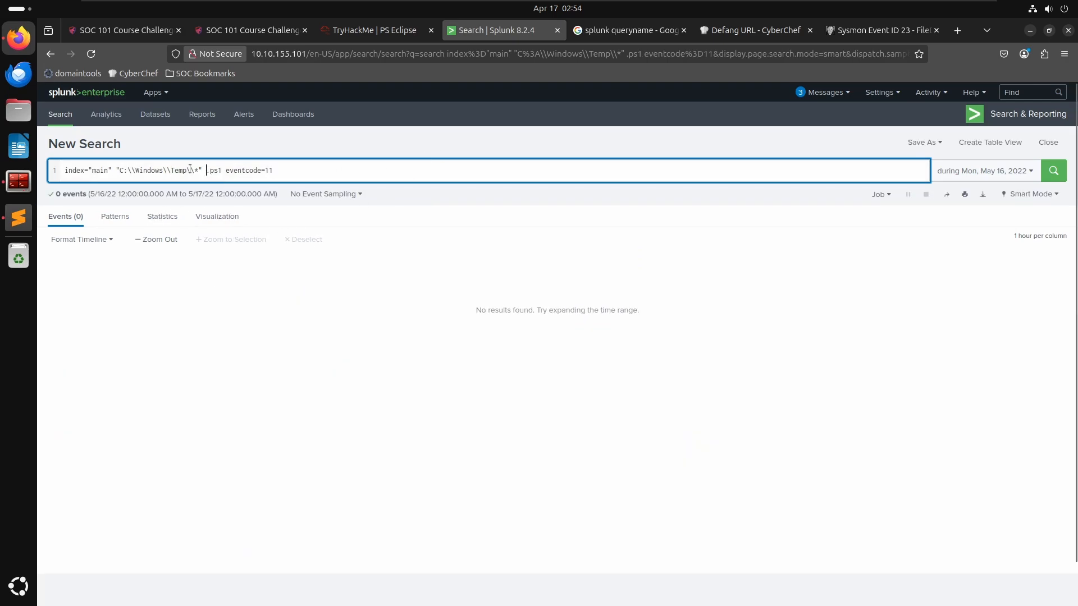
left_click_drag(206, 170, 112, 167)
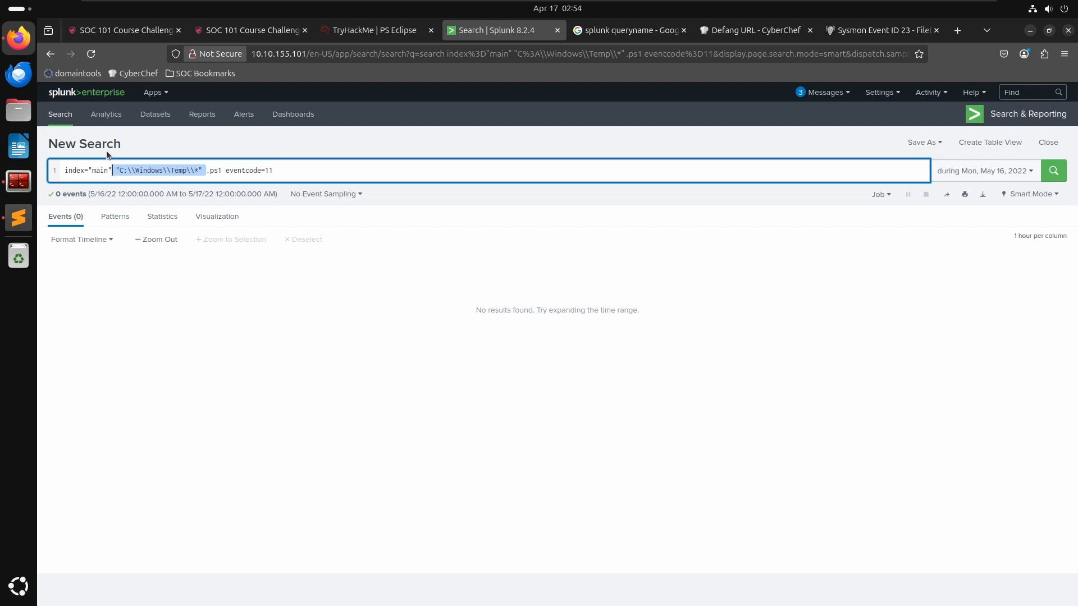
key("BackSpace")
key("Return")
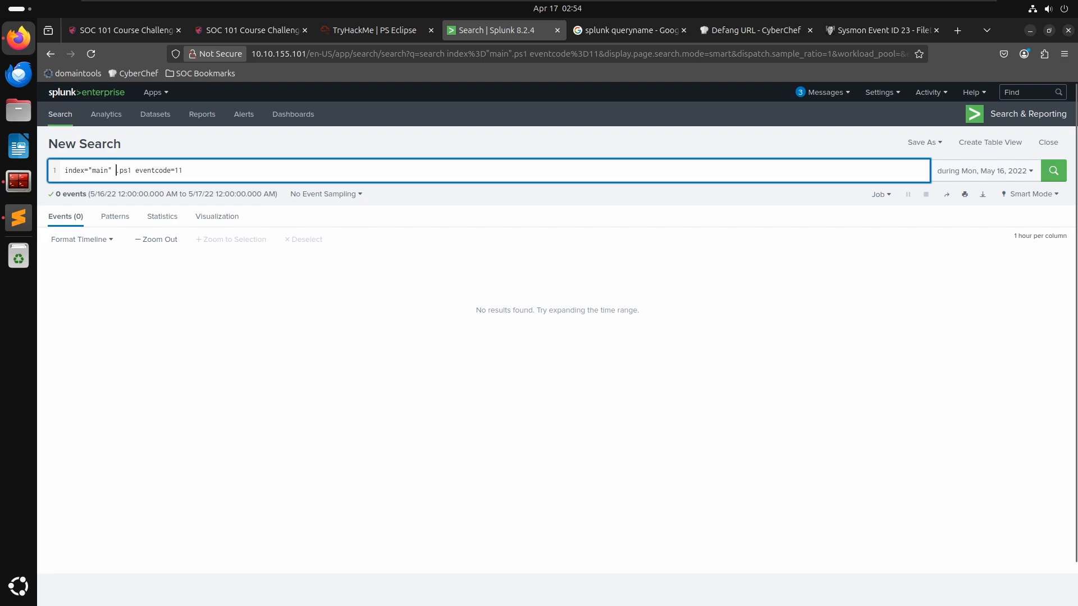
key("Return")
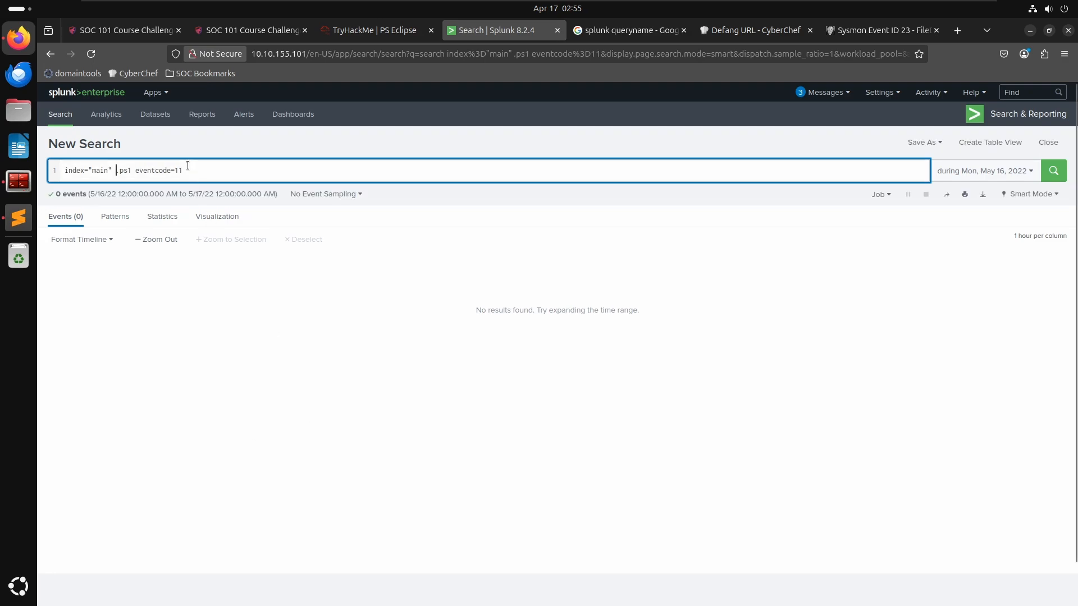
- Retry the filter as eventcode="11", then restore the original Temp folder .ps1 search
key("BackSpace")
key("BackSpace")
key("BackSpace")
key("BackSpace")
key("BackSpace")
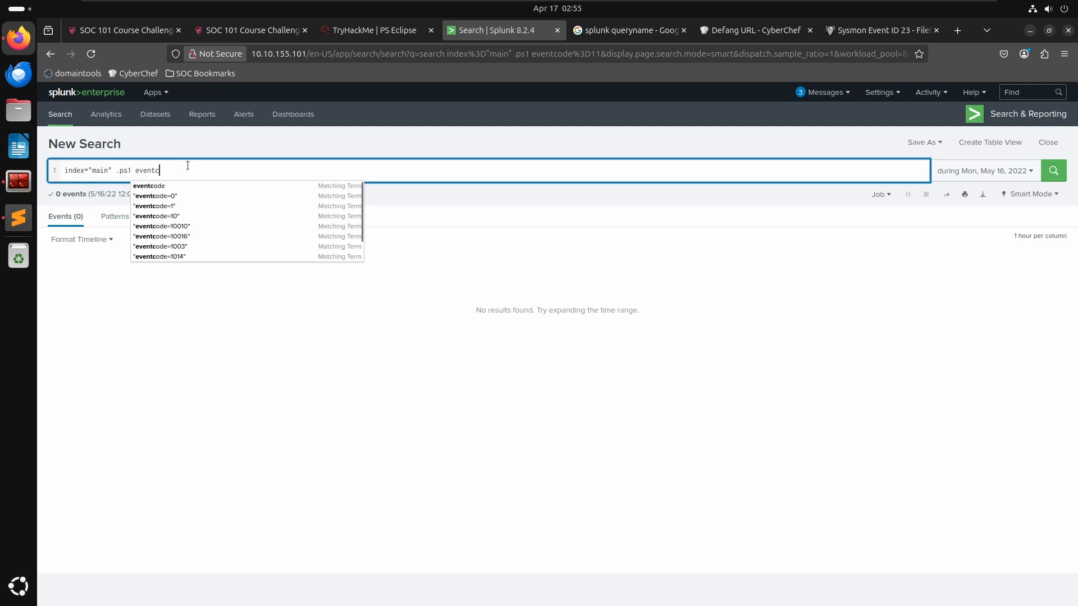
key("Return")
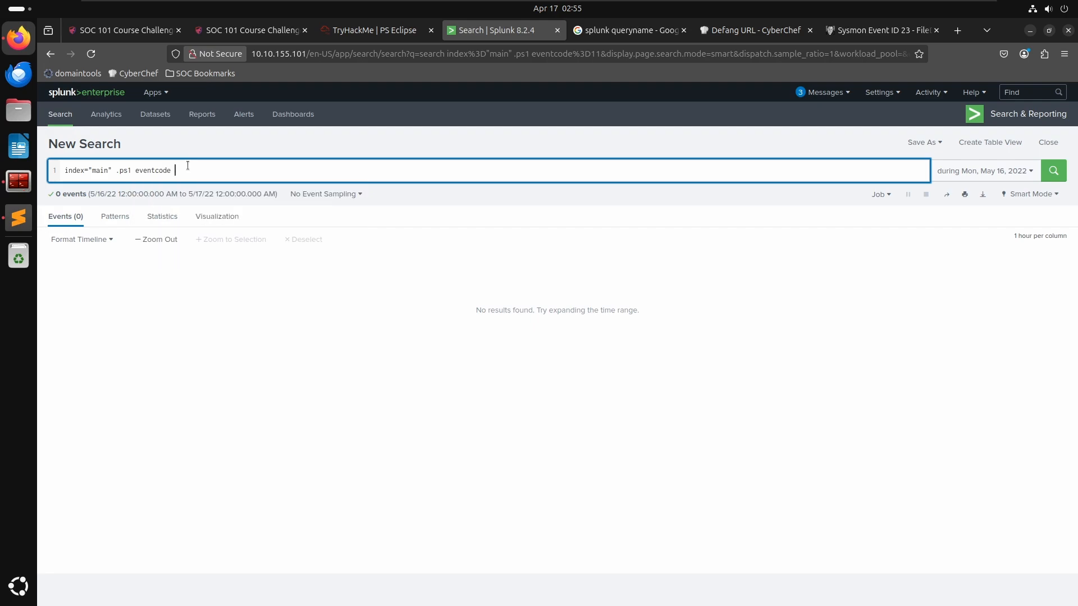
type("=\"1")
type("1\"")
key("Return")
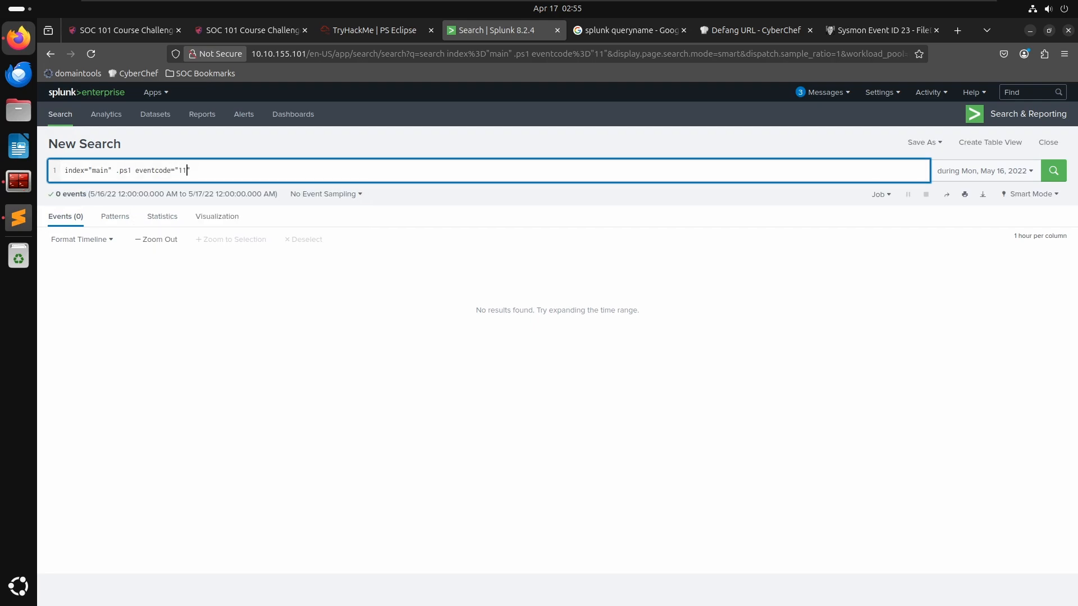
key("ctrl+z")
key("ctrl+z")
key("ctrl+z")
key("ctrl+z")
key("BackSpace")
key("BackSpace")
key("BackSpace")
key("BackSpace")
key("BackSpace")
key("BackSpace")
key("BackSpace")
key("BackSpace")
key("BackSpace")
key("BackSpace")
key("BackSpace")
key("BackSpace")
key("BackSpace")
key("Return")
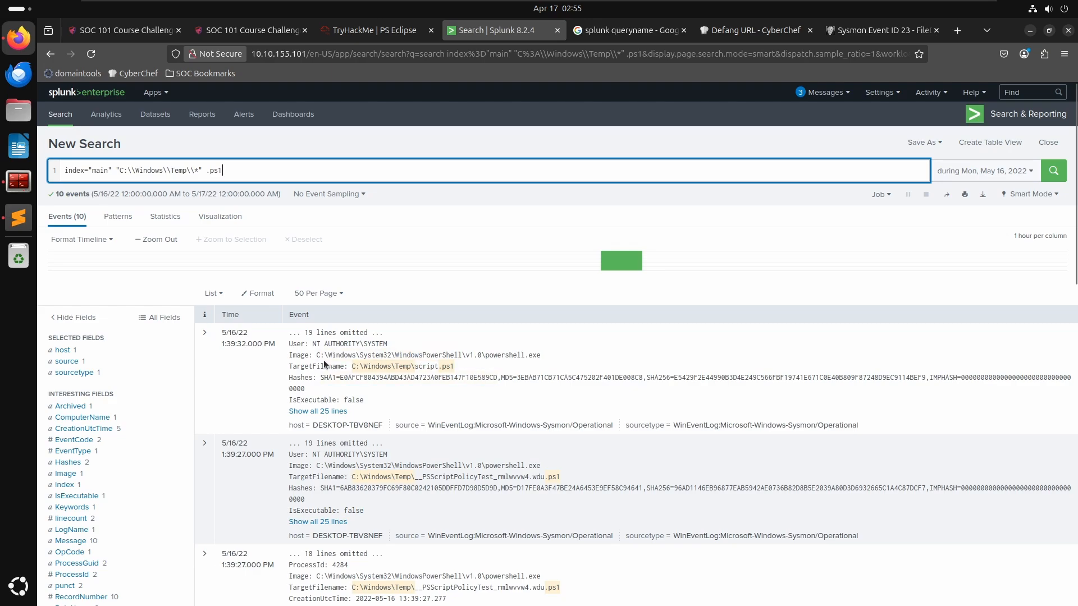
left_click(840, 31)
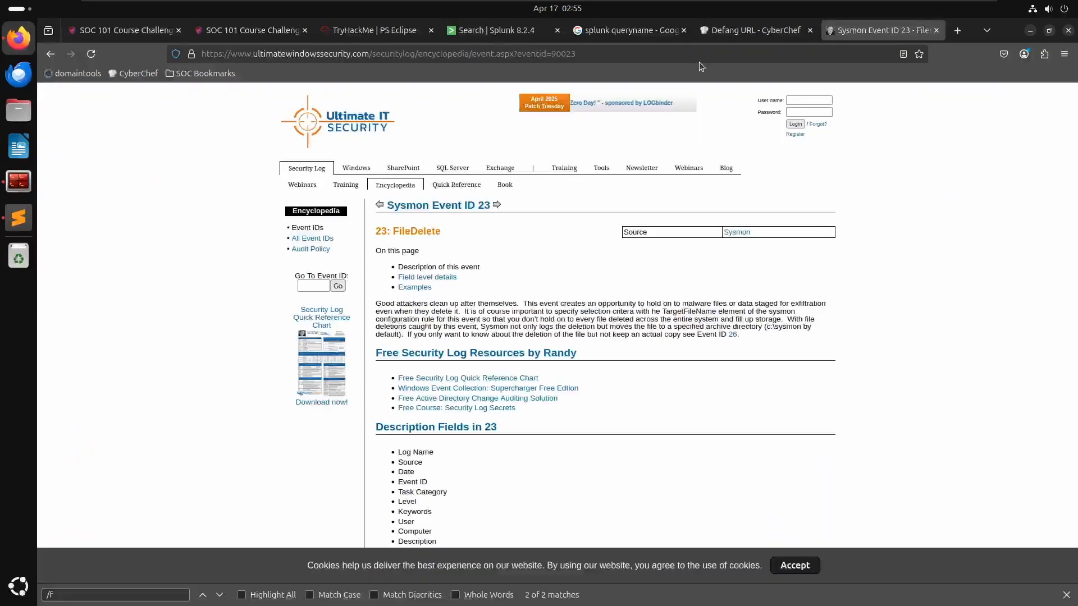
left_click(703, 55)
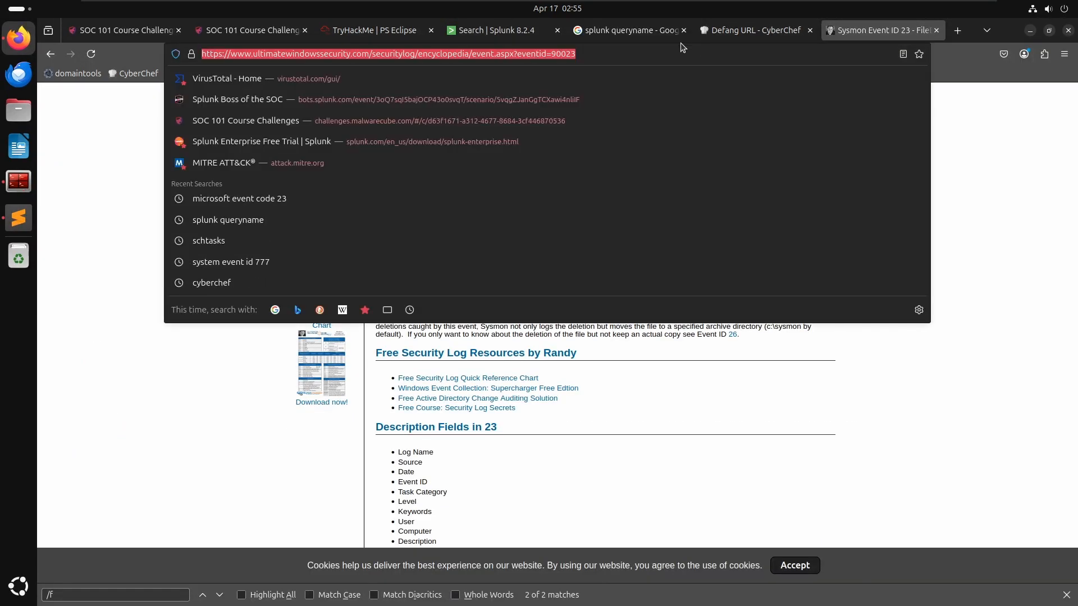
type("wid")
key("BackSpace")
key("BackSpace")
key("BackSpace")
type("sys")
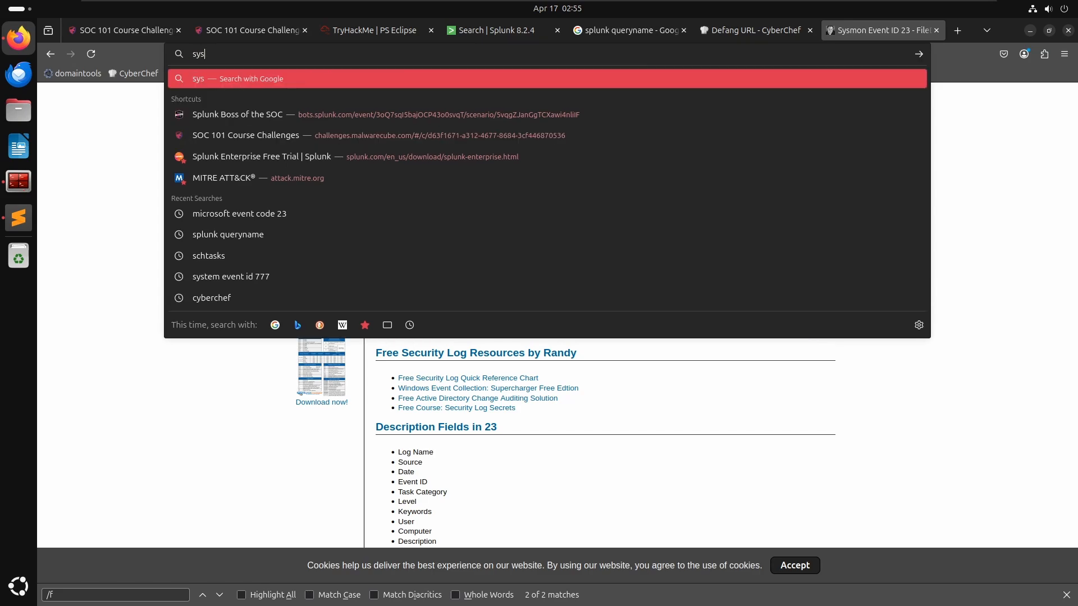
key("BackSpace")
key("BackSpace")
key("BackSpace")
type("sysmon")
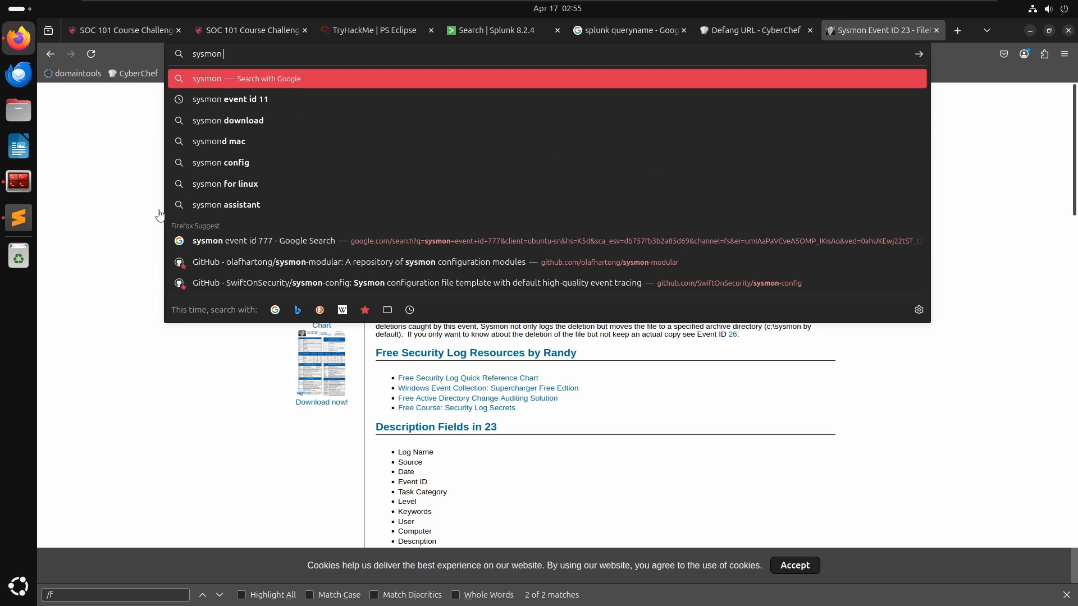
left_click(487, 30)
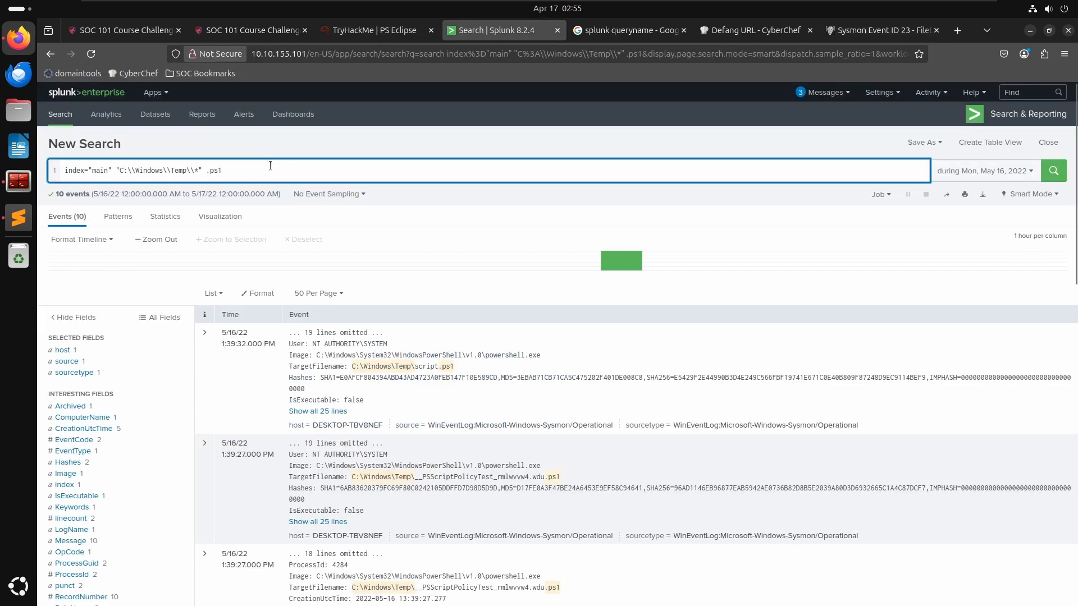
- Add an "eventcode=29" filter to the Temp folder .ps1 search and run it
type("e")
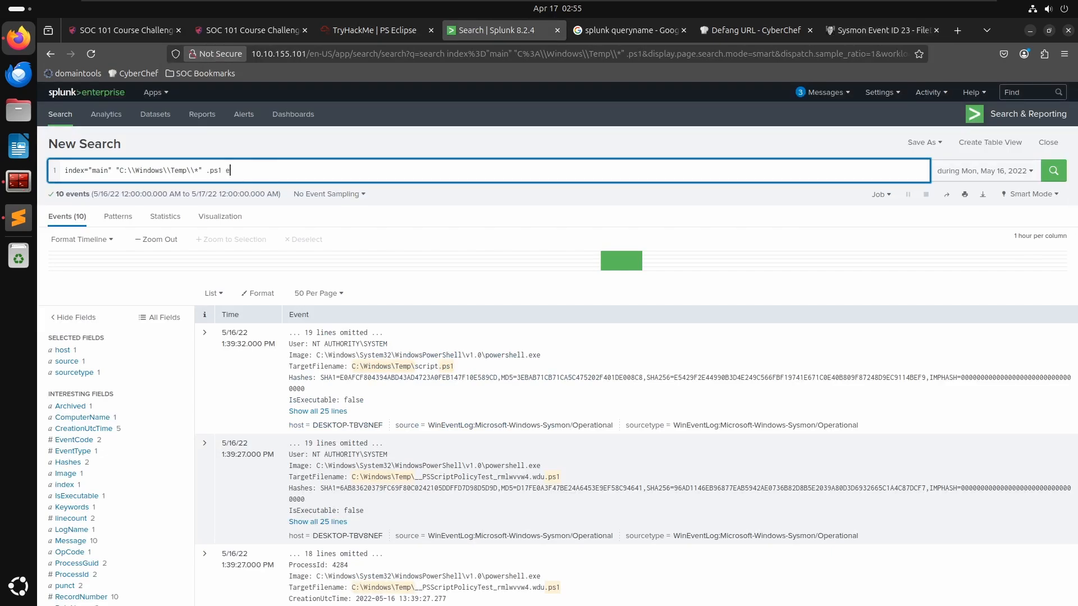
type("vent ID")
key("BackSpace")
key("BackSpace")
key("BackSpace")
key("Down")
key("Down")
key("Down")
key("Down")
key("Down")
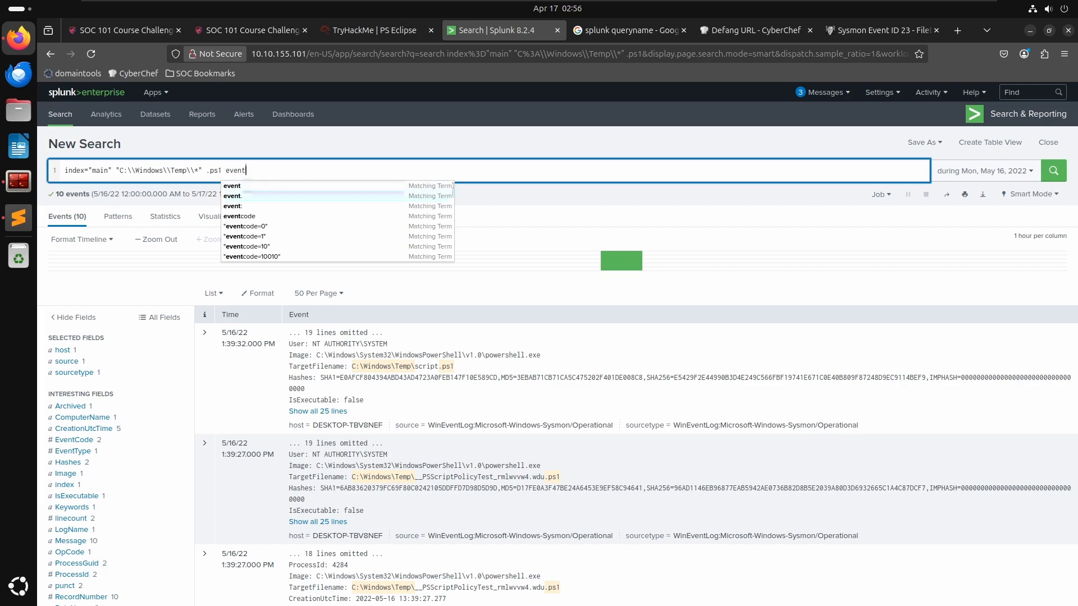
key("Return")
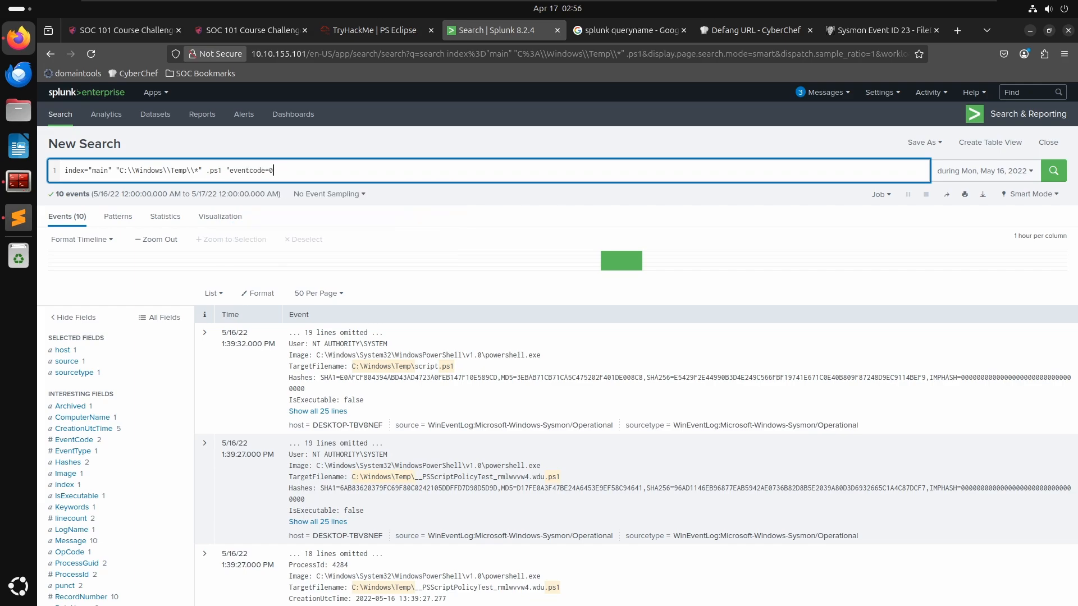
key("BackSpace")
key("BackSpace")
type("29")
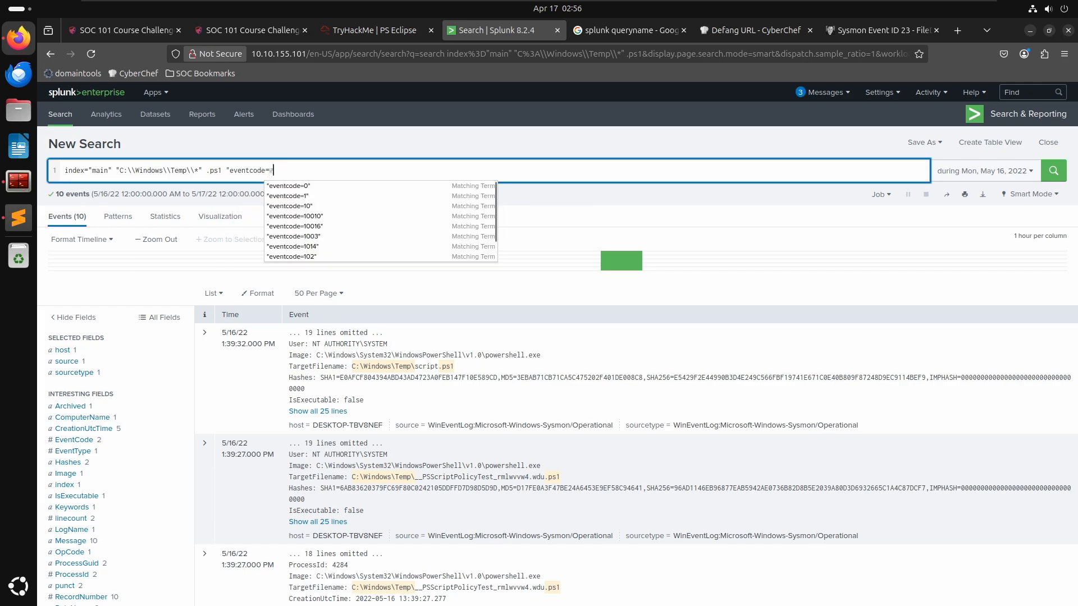
type("\"")
key("Return")
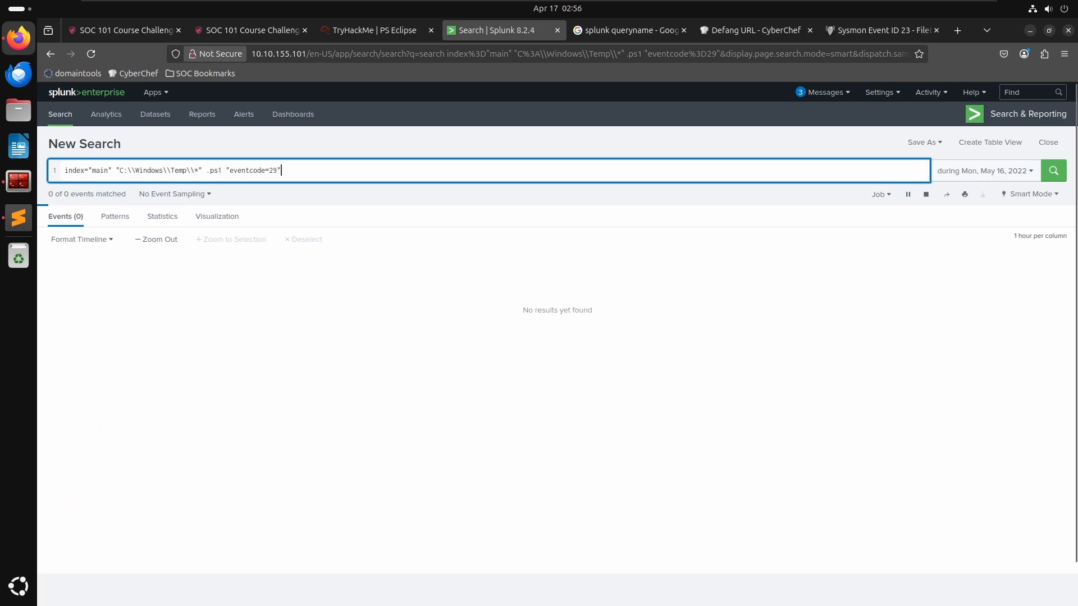
- Replace the .ps1 term so the event code 29 search targets C:\\Windows\\Temp\\script.ps1
key("ctrl+Left")
key("ctrl+Left")
key("ctrl+Left")
key("ctrl+Left")
key("ctrl+Left")
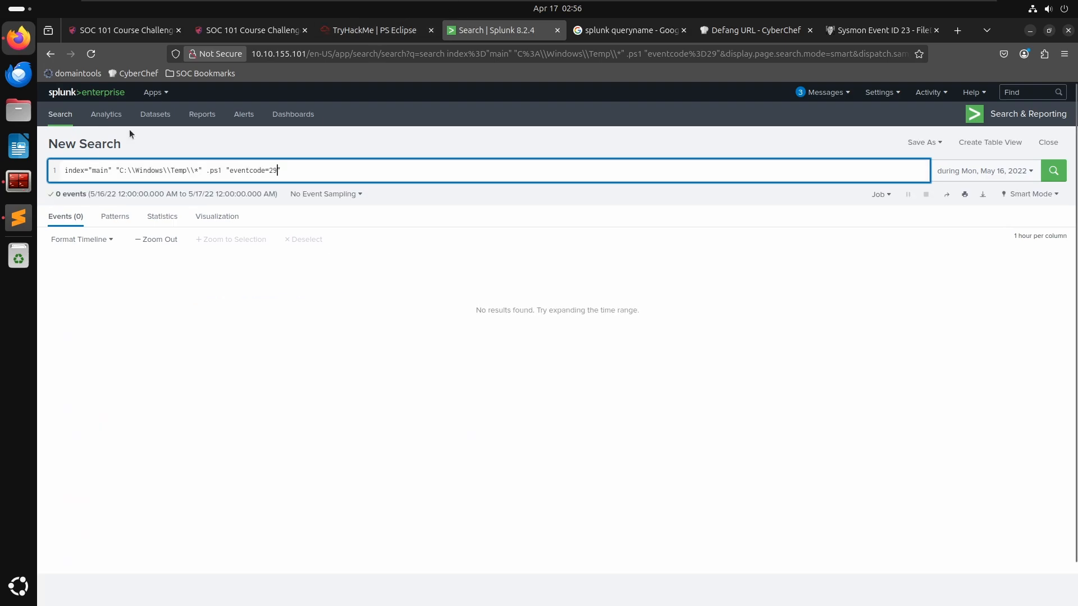
key("BackSpace")
key("BackSpace")
key("BackSpace")
key("BackSpace")
key("BackSpace")
key("BackSpace")
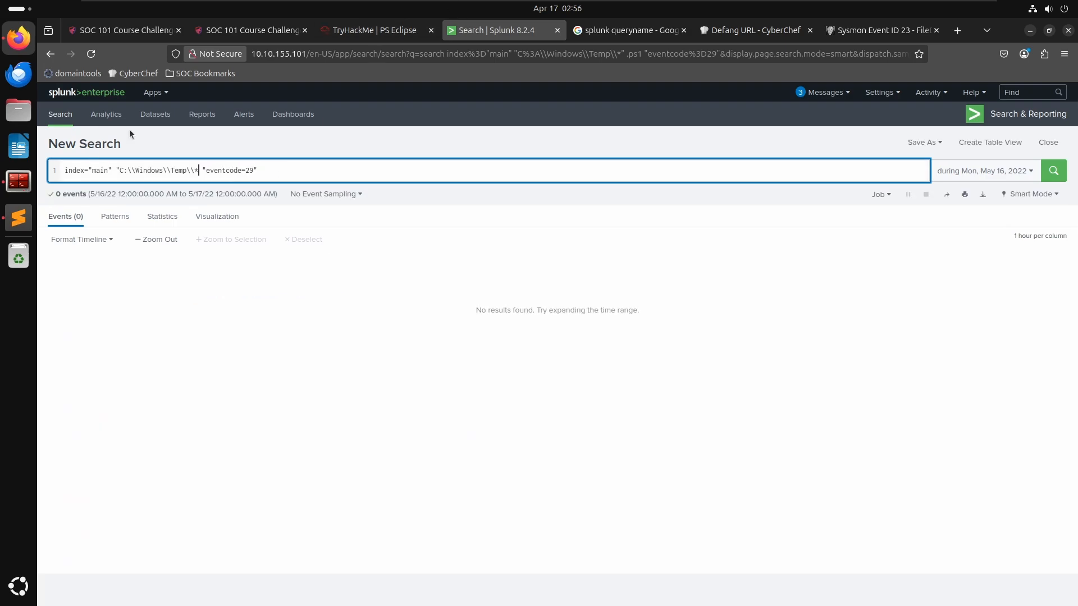
type("\"")
key("Return")
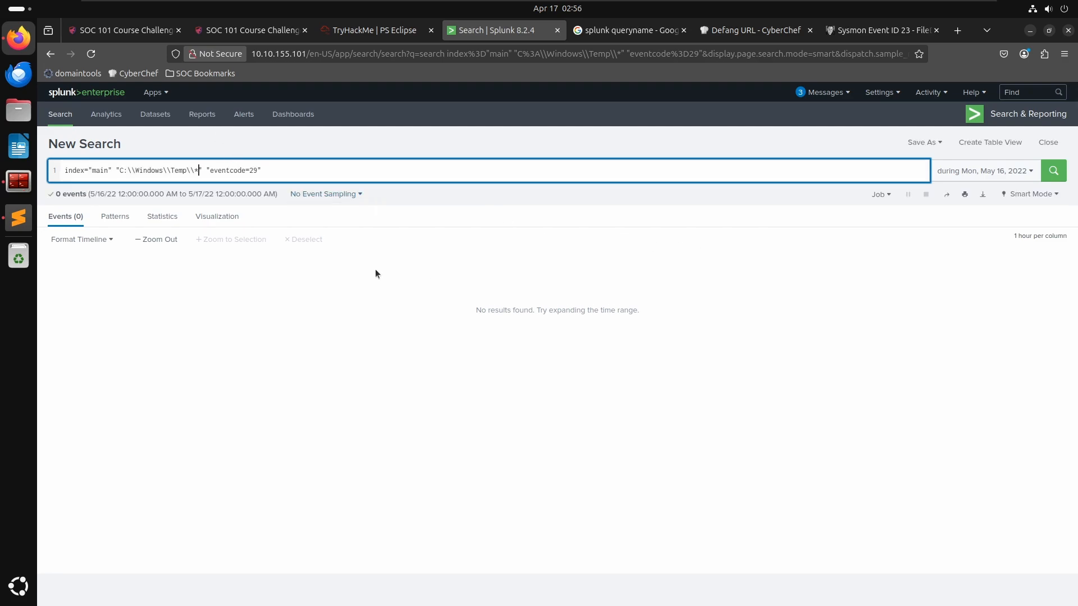
key("BackSpace")
type("script.ps1")
key("Return")
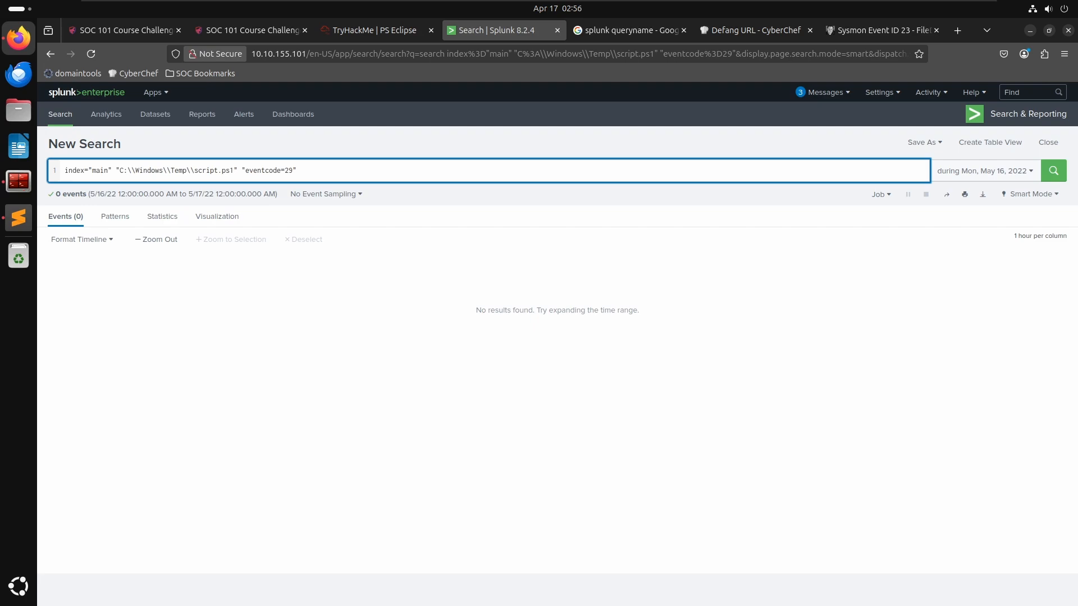
- Remove the file path and search the main index for "eventcode=29" alone
mouse_move(242, 171)
left_mouse_down()
mouse_move(124, 171)
mouse_move(298, 170)
mouse_move(238, 171)
left_mouse_up()
left_click(123, 171)
key("BackSpace")
key("Return")
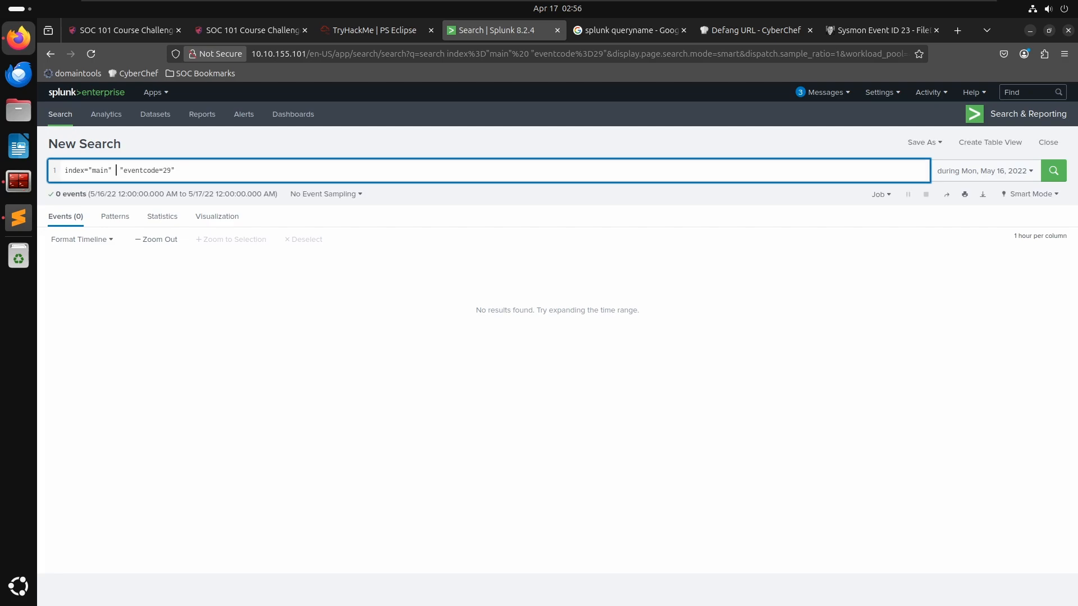
key("BackSpace")
key("Return")
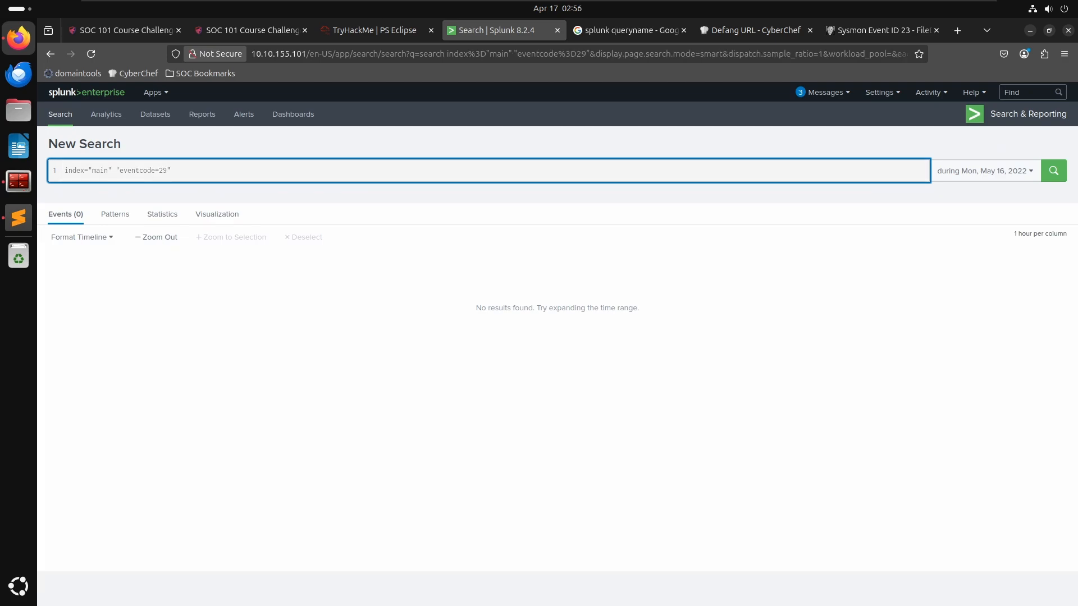
- Rewrite the filter as eventcode="29" and then as event="29", rerunning the search
key("Right")
key("Right")
key("BackSpace")
key("ctrl+Right")
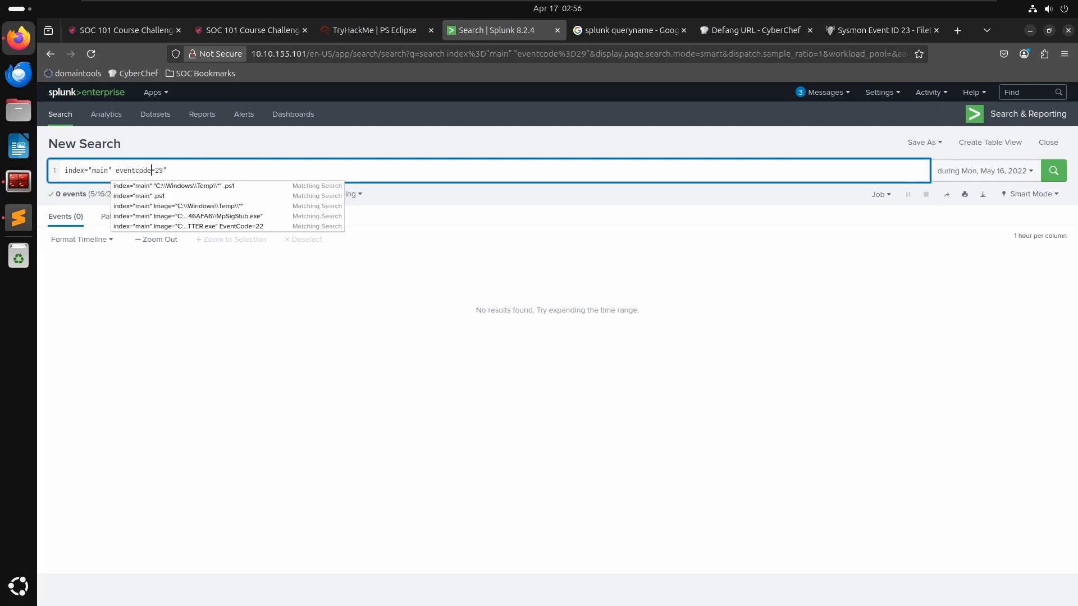
key("Right")
key("Escape")
type("\"")
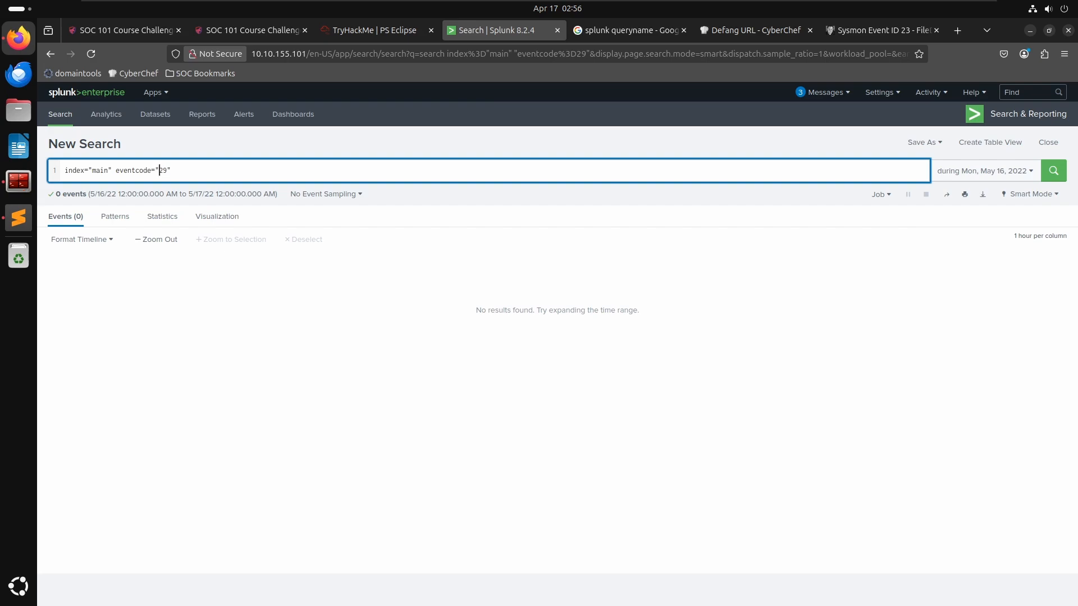
key("Return")
key("BackSpace")
key("BackSpace")
key("BackSpace")
key("Delete")
key("Return")
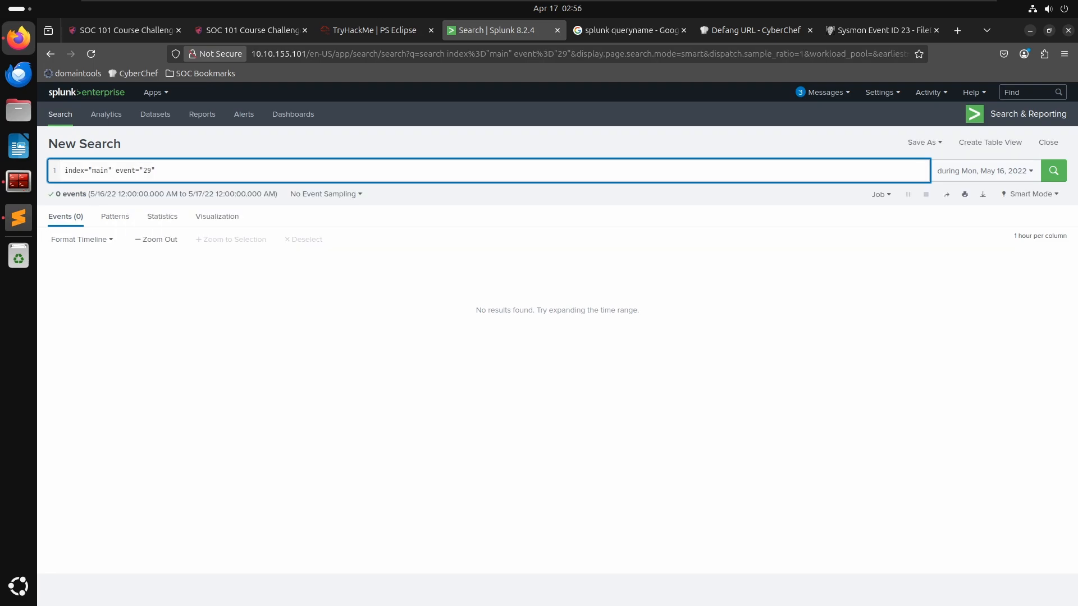
- Undo the query edits back to a main-index search for "C:\\Windows\\Temp\\" and run it
key("ctrl+z")
key("ctrl+z")
key("ctrl+z")
key("ctrl+z")
key("ctrl+z")
key("ctrl+z")
key("ctrl+z")
key("ctrl+z")
key("ctrl+z")
key("ctrl+z")
key("Return")
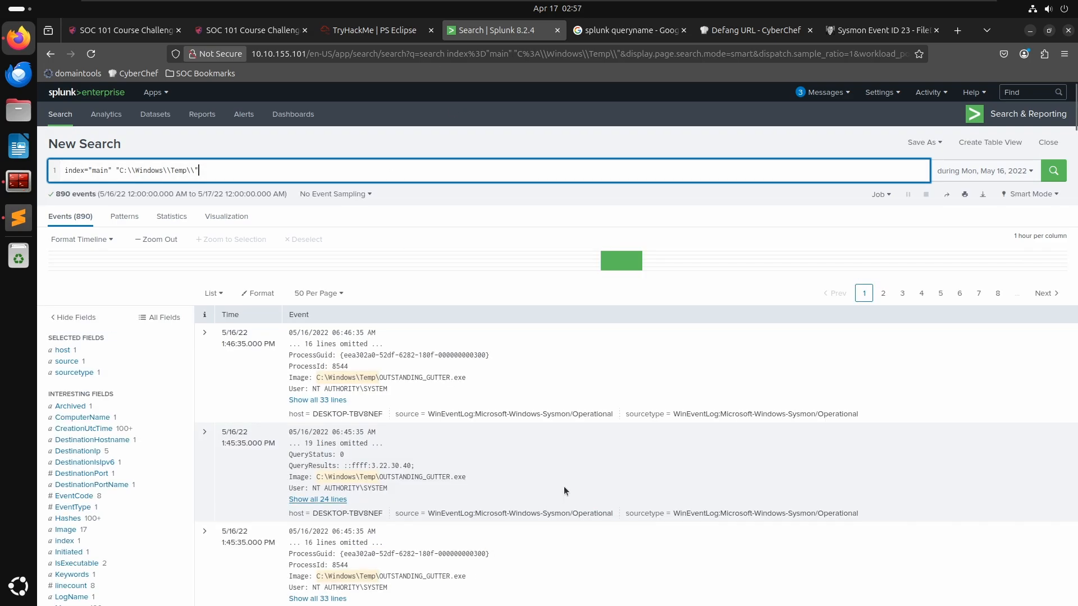
- Browse the Temp folder events, then add .ps1 to the query and rerun the search
scroll(558, 486, "down", 4)
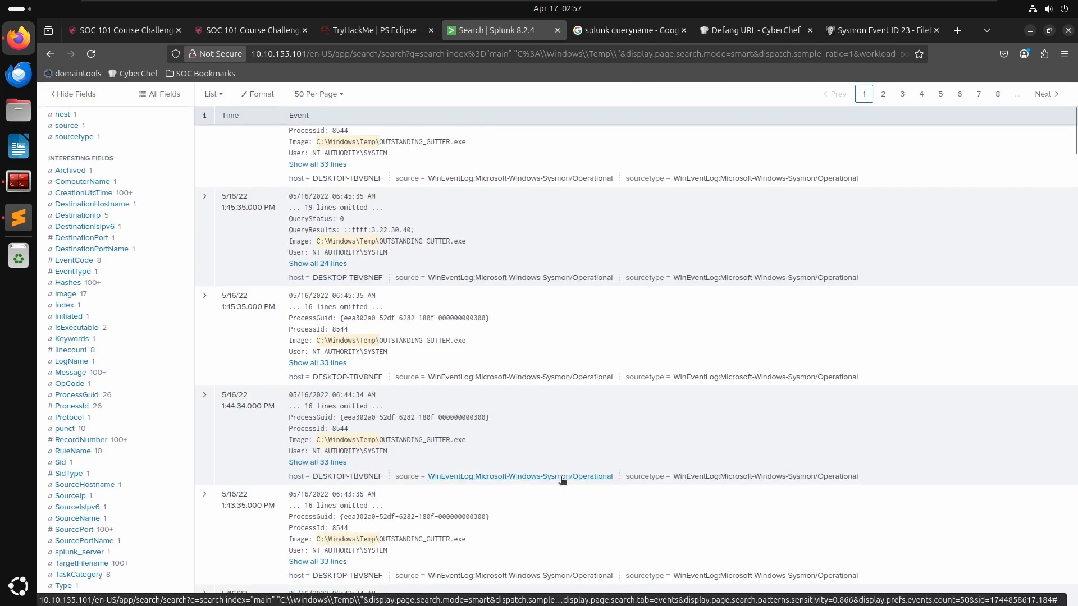
scroll(560, 481, "down", 7)
scroll(564, 479, "down", 4)
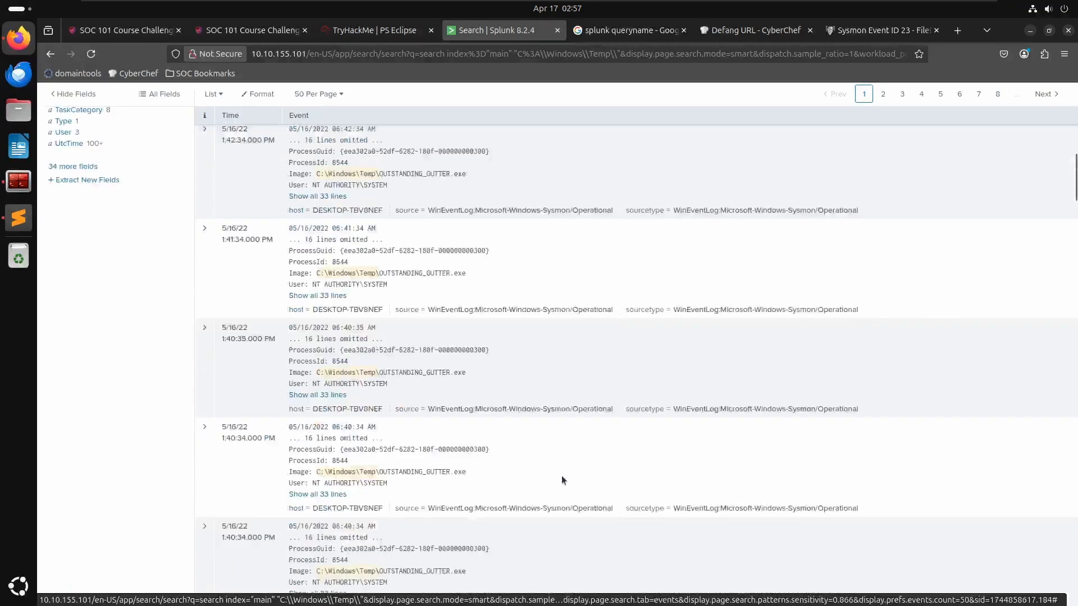
scroll(564, 480, "down", 5)
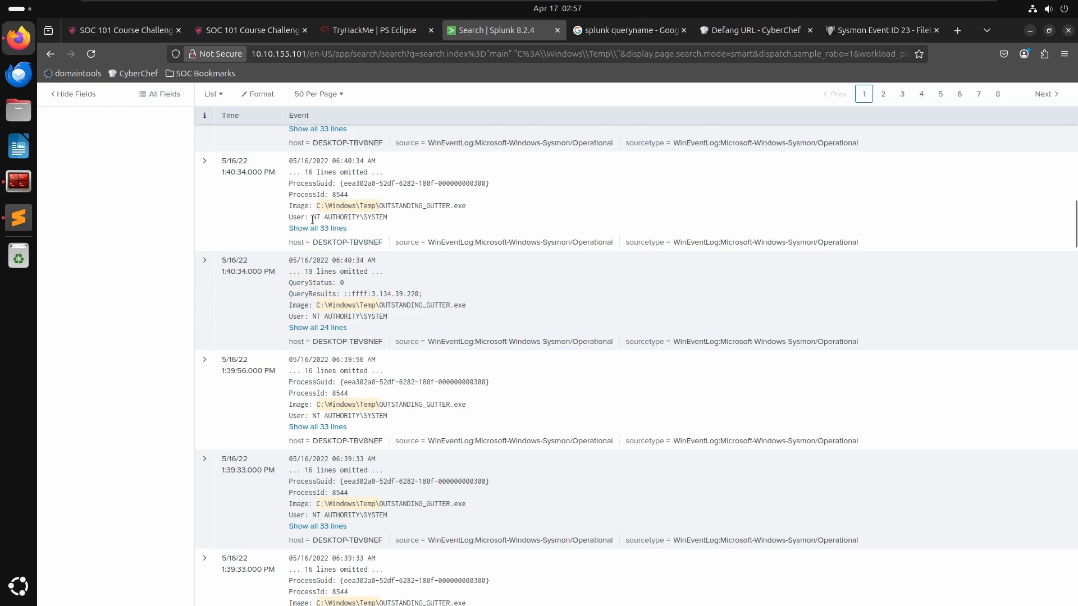
scroll(312, 220, "up", 20)
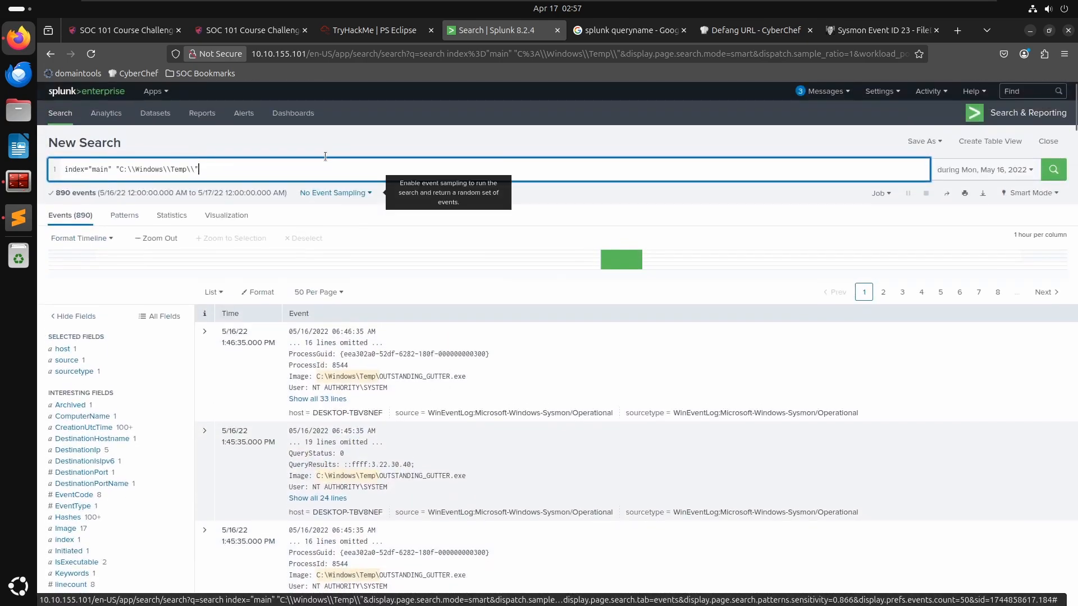
type("ps1")
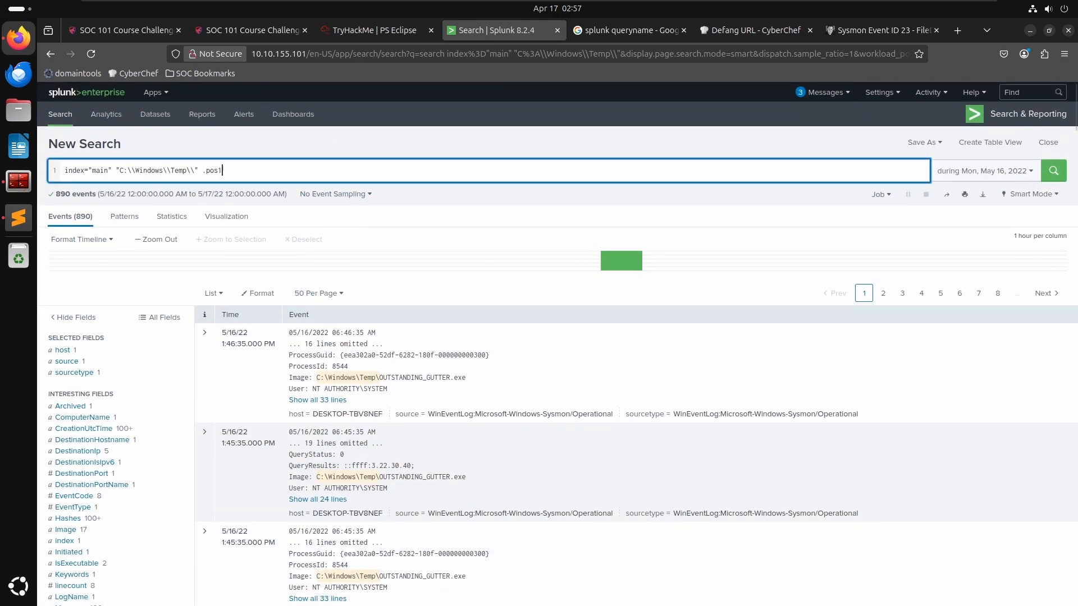
key("Return")
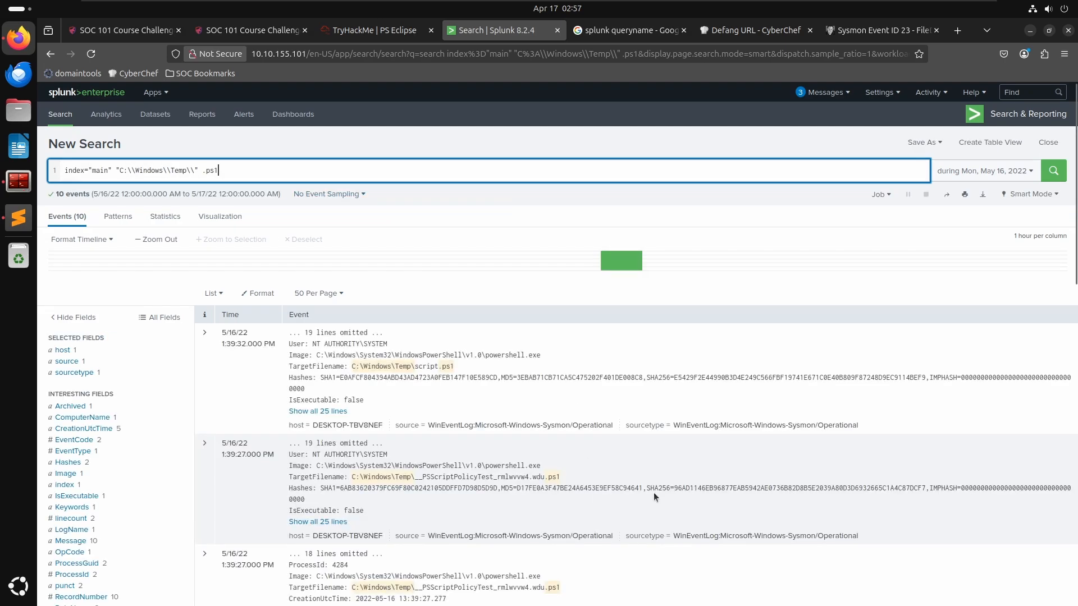
- Scroll through the .ps1 file events in the Temp folder
scroll(652, 483, "down", 5)
scroll(652, 475, "down", 8)
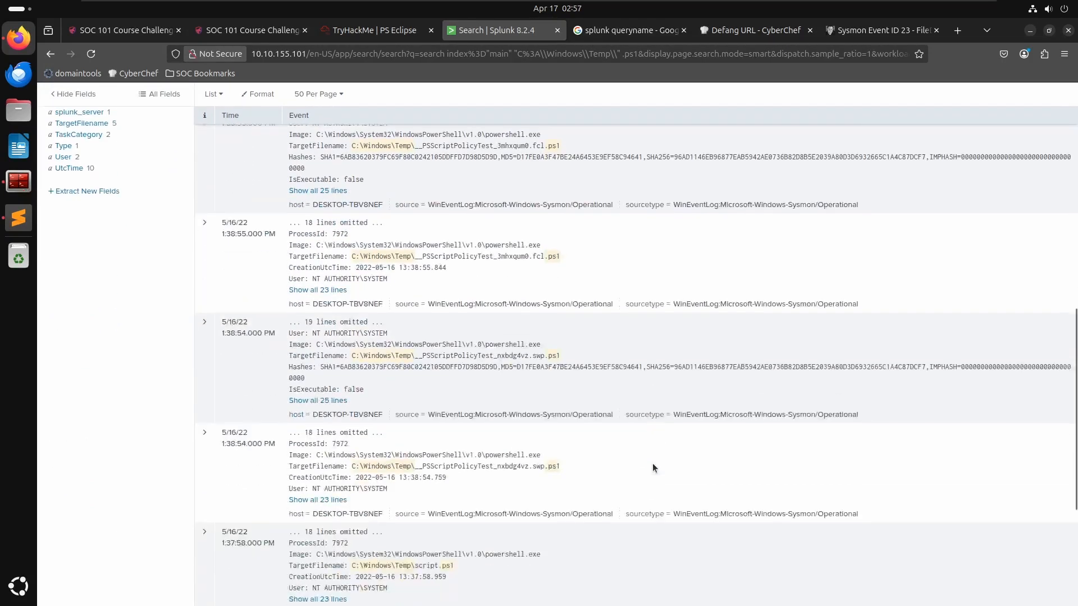
scroll(652, 467, "down", 3)
scroll(653, 456, "down", 2)
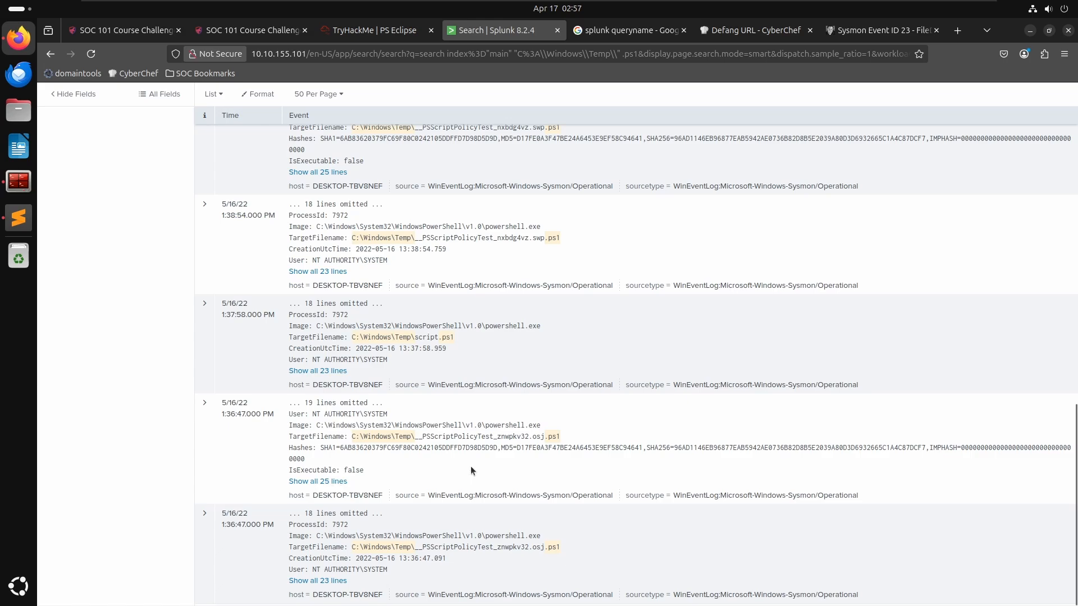
scroll(470, 470, "up", 2)
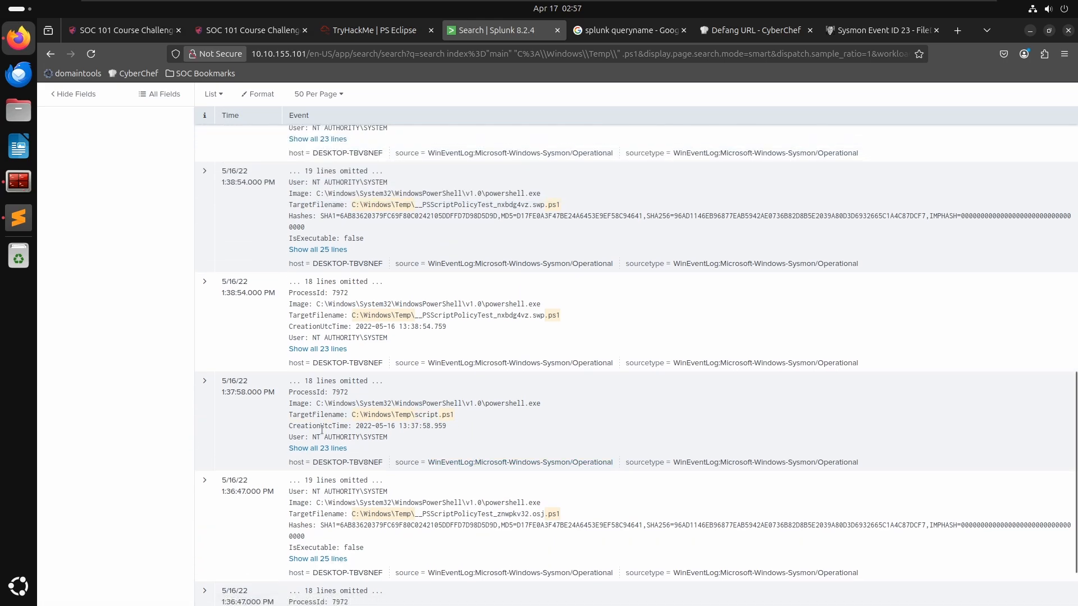
- Expand the script.ps1 file-creation event and examine its fields
left_click(205, 381)
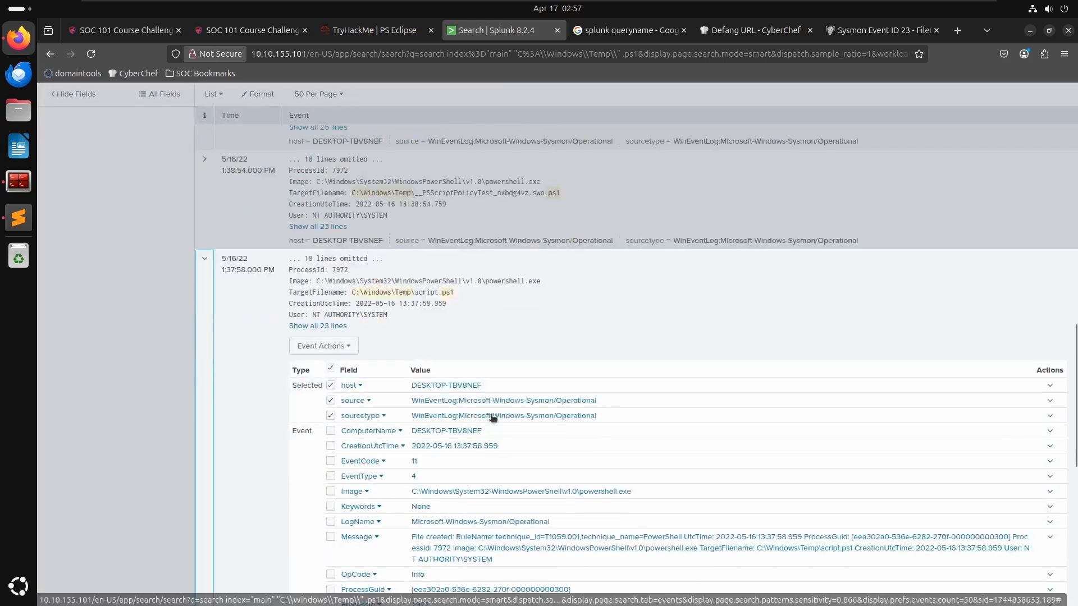
scroll(492, 417, "down", 5)
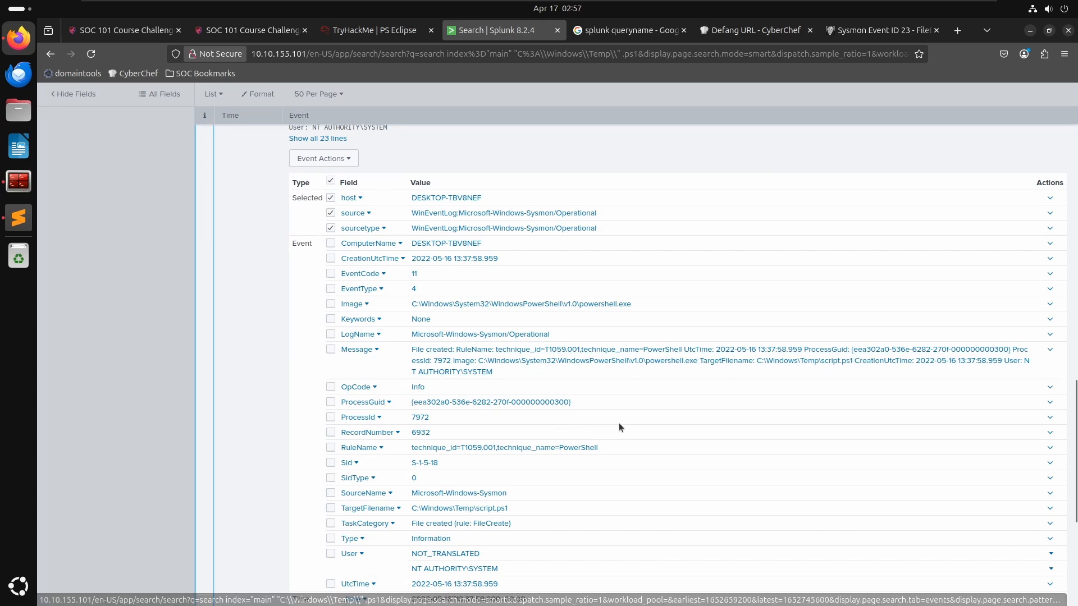
scroll(624, 423, "down", 2)
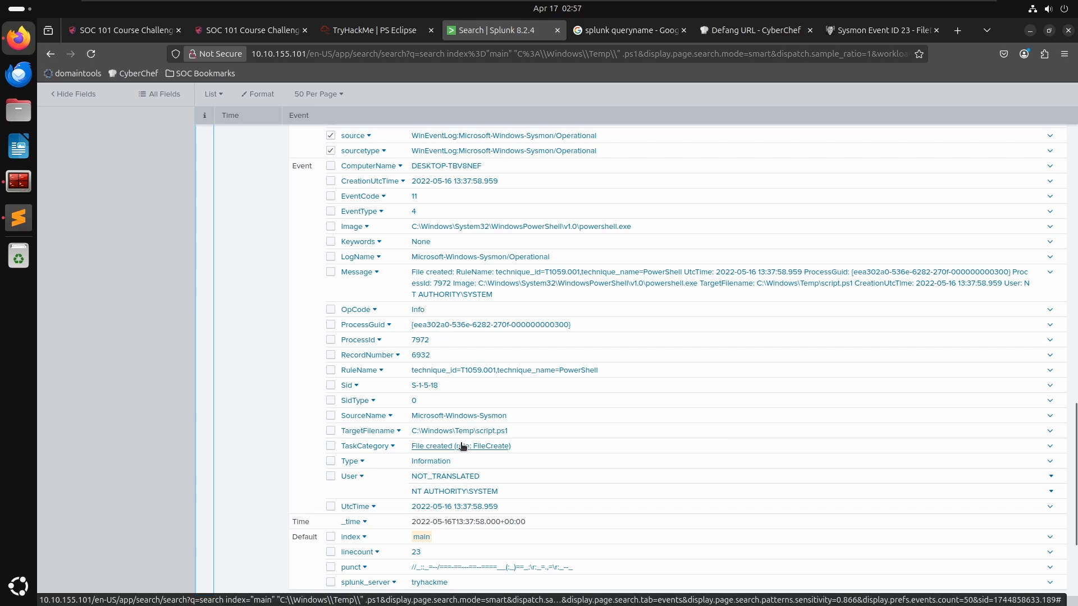
scroll(730, 365, "down", 2)
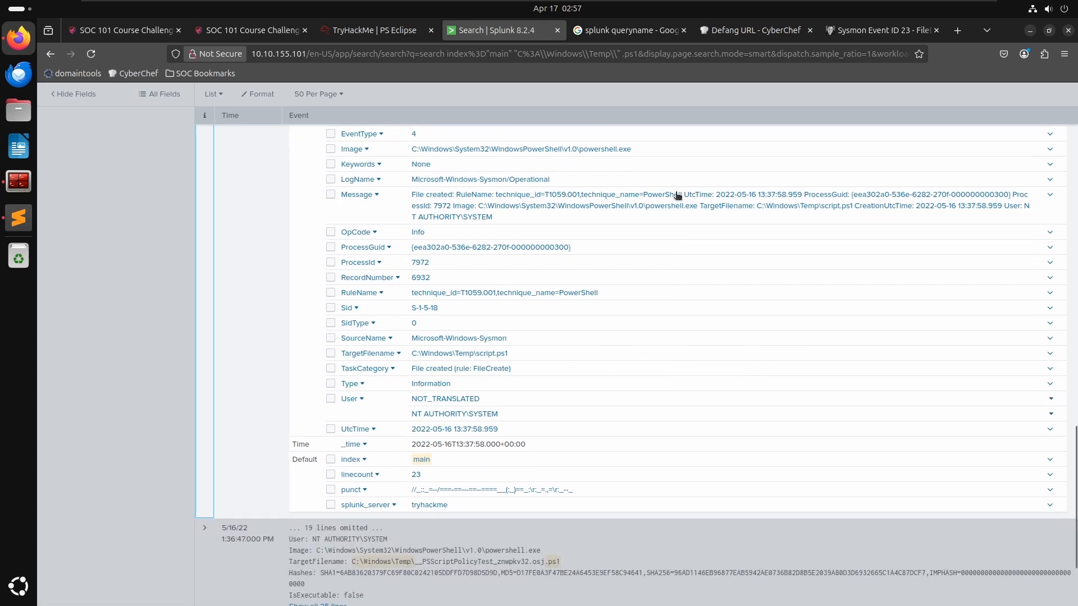
- Switch to the TryHackMe room to reread the malicious script question, then return to Splunk
left_click(362, 28)
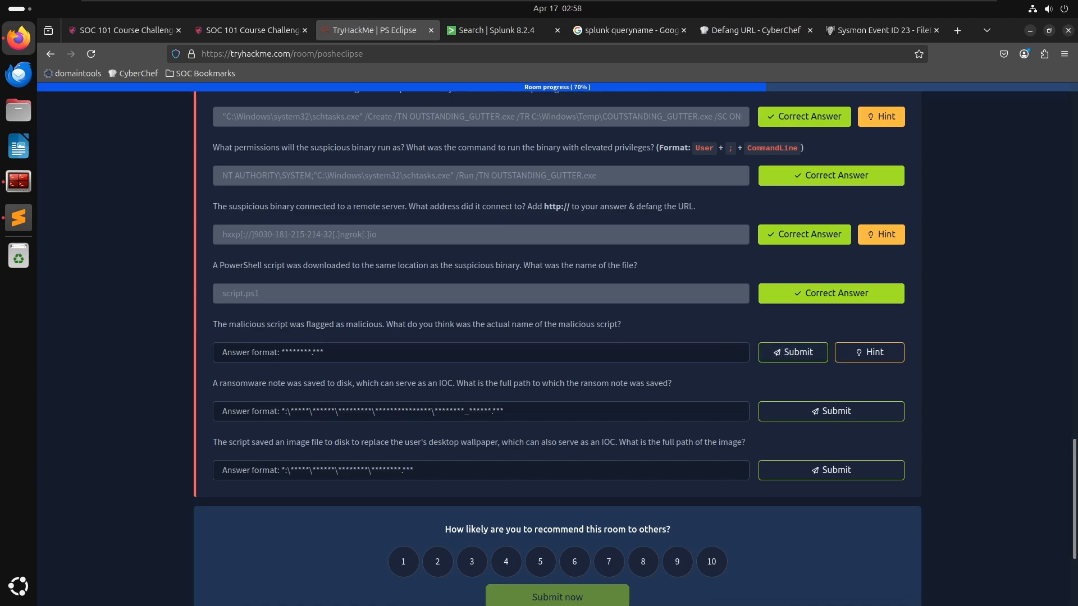
triple_click(330, 330)
triple_click(330, 330)
left_click(330, 330)
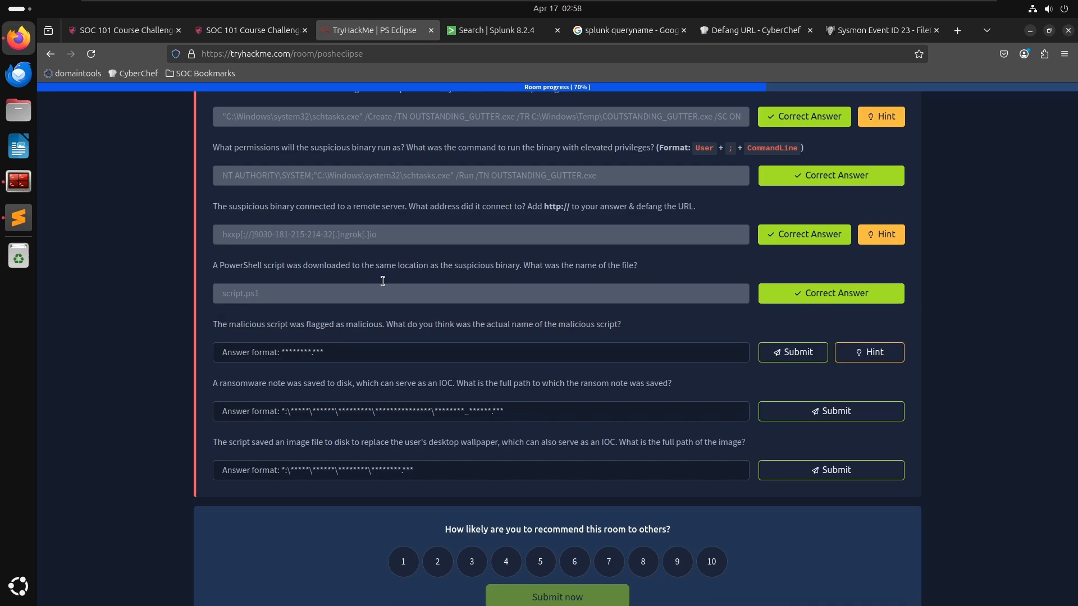
left_click(488, 33)
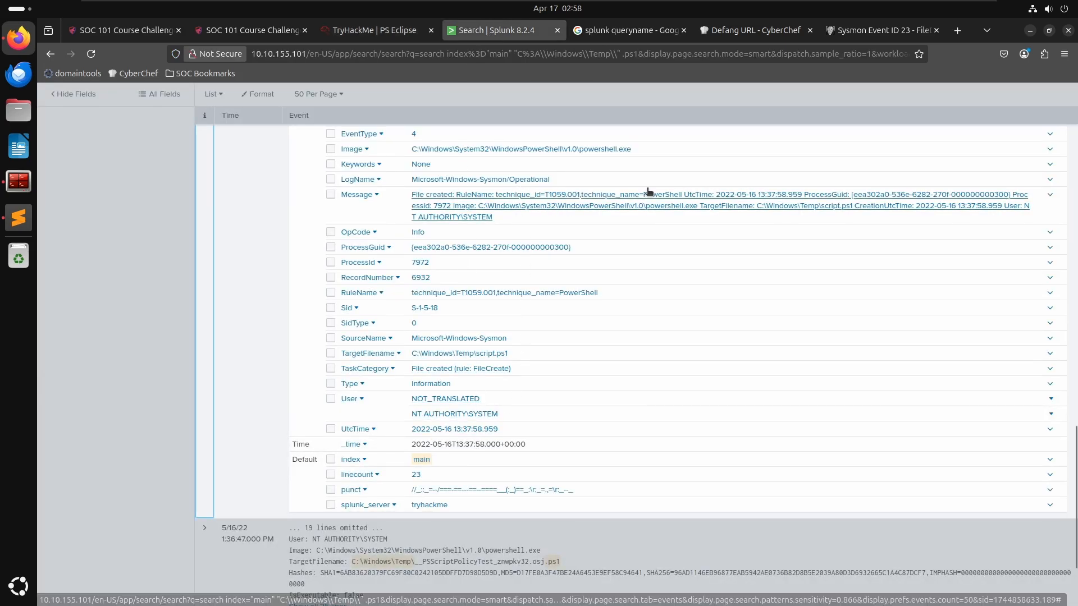
- Add the event's TargetFilename C:\Windows\Temp\script.ps1 to the search
scroll(517, 277, "up", 4)
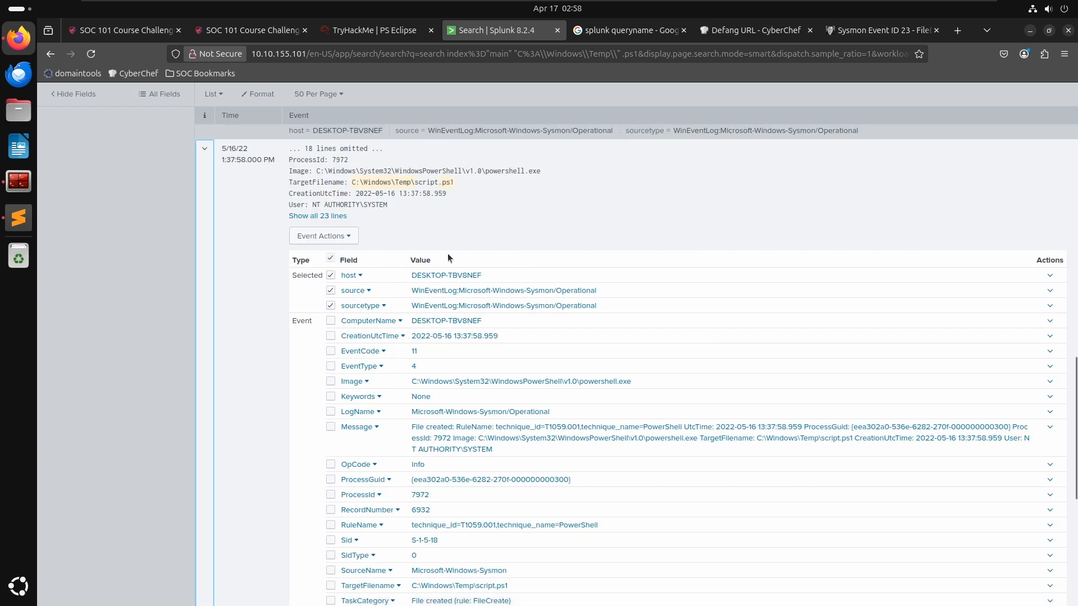
scroll(426, 286, "down", 3)
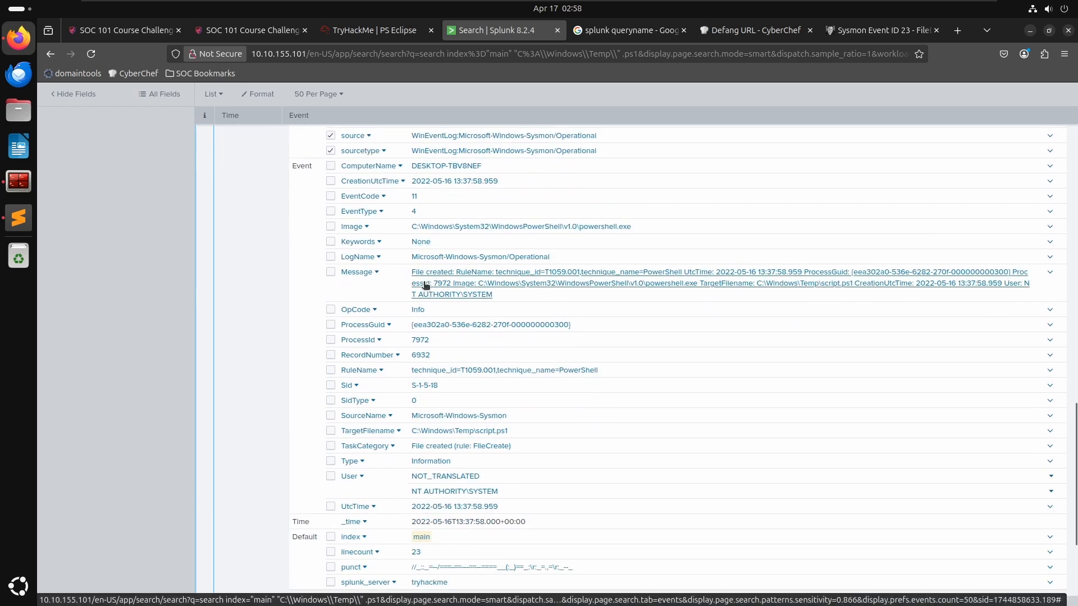
left_click(472, 433)
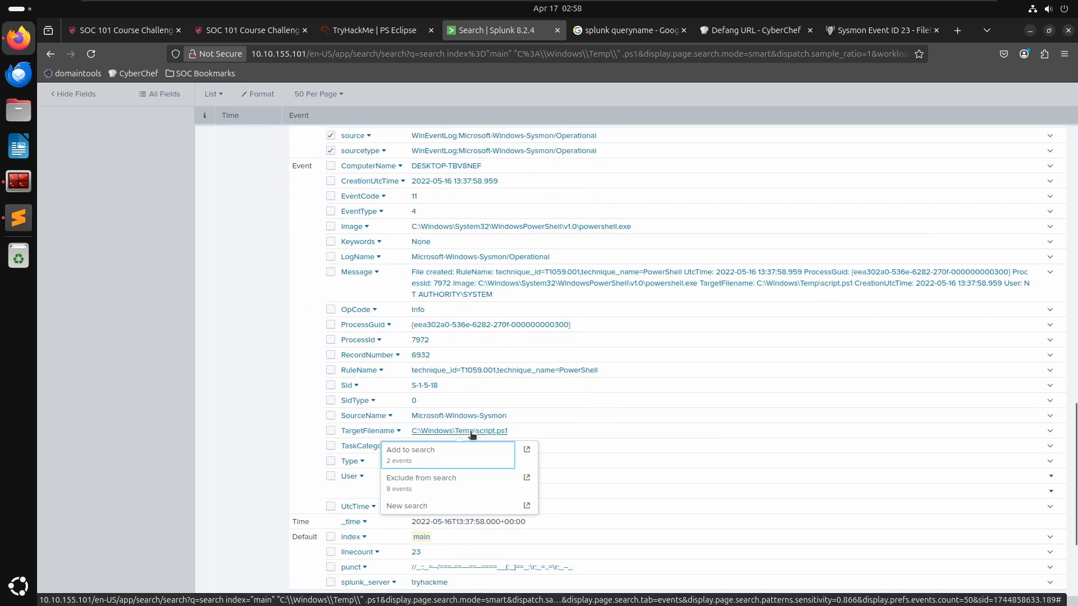
left_click(443, 463)
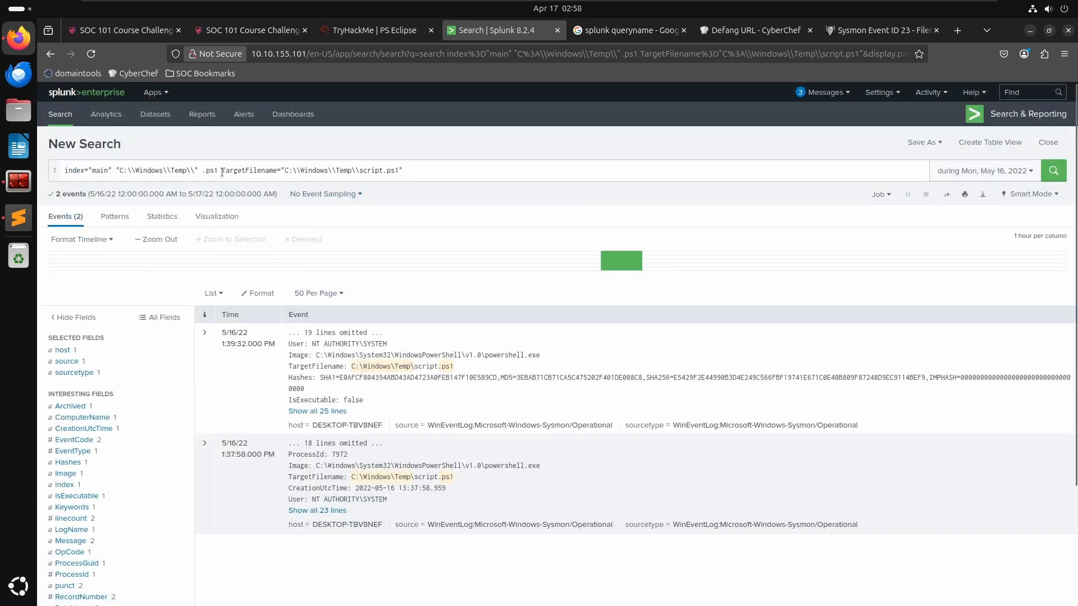
- Remove the Temp path and .ps1 terms from the query and rerun the search
left_click_drag(222, 172, 116, 171)
key("BackSpace")
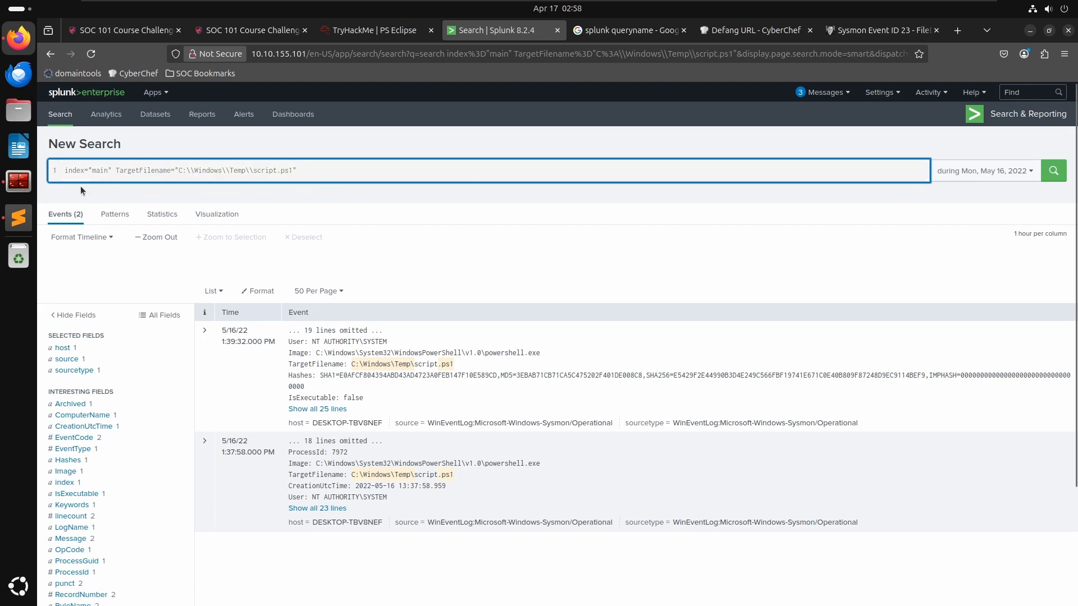
key("Return")
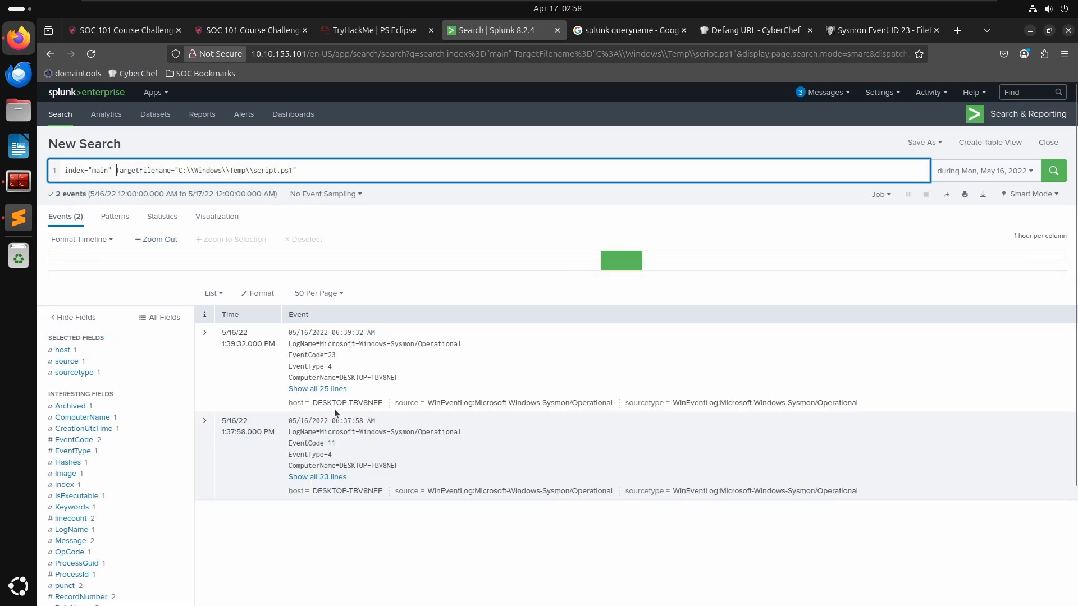
- Expand the script.ps1 file-creation event and review its fields
left_click(205, 421)
scroll(234, 457, "down", 3)
scroll(238, 456, "down", 3)
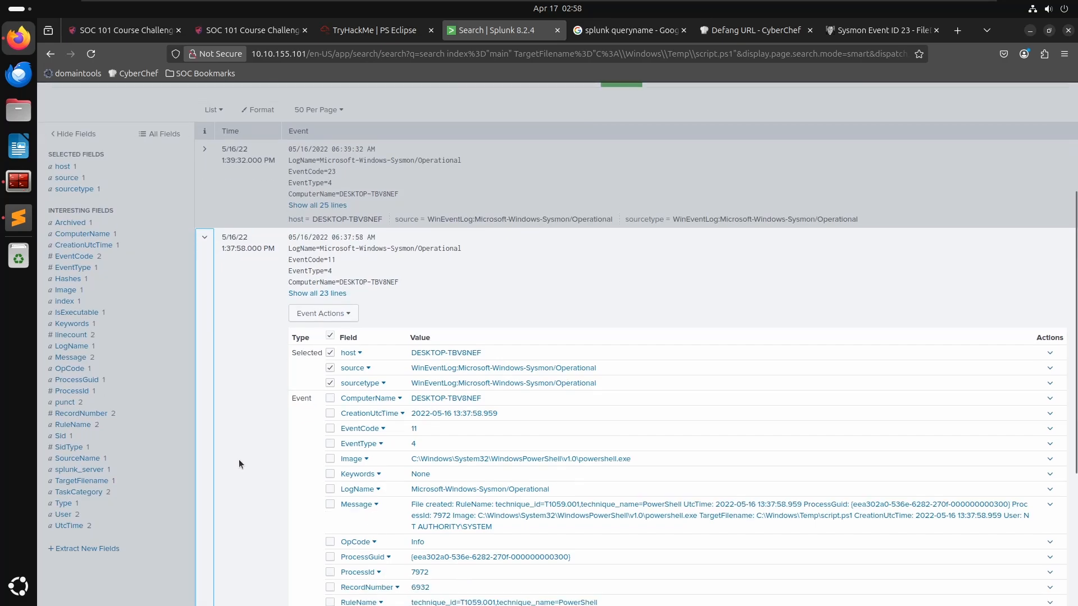
scroll(250, 462, "down", 2)
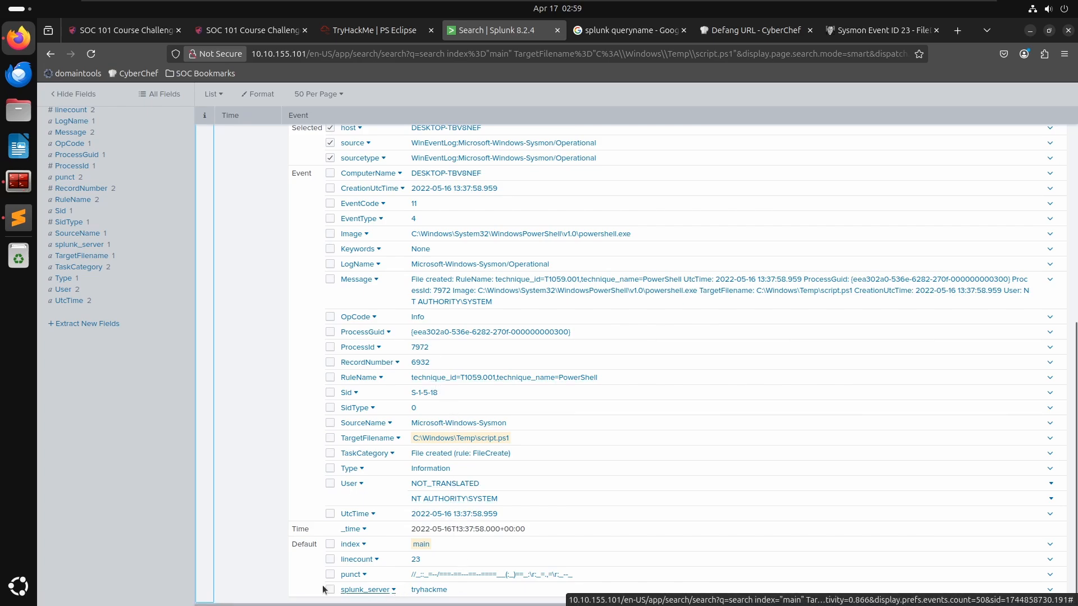
scroll(315, 429, "up", 3)
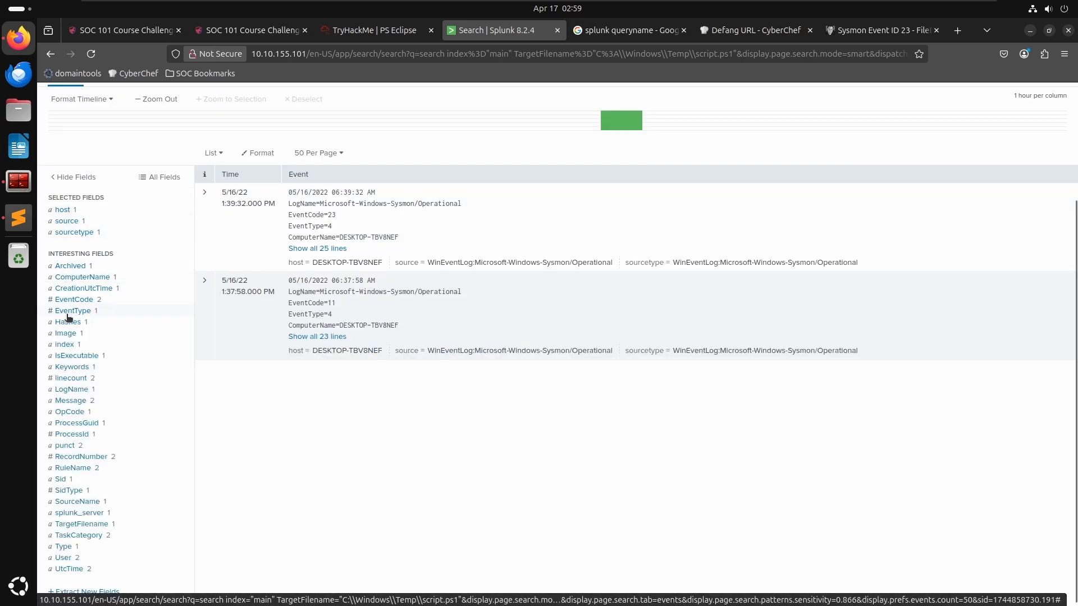
- Expand the script.ps1 file-delete event and add its Hashes value to the search
left_click(205, 193)
scroll(271, 400, "down", 3)
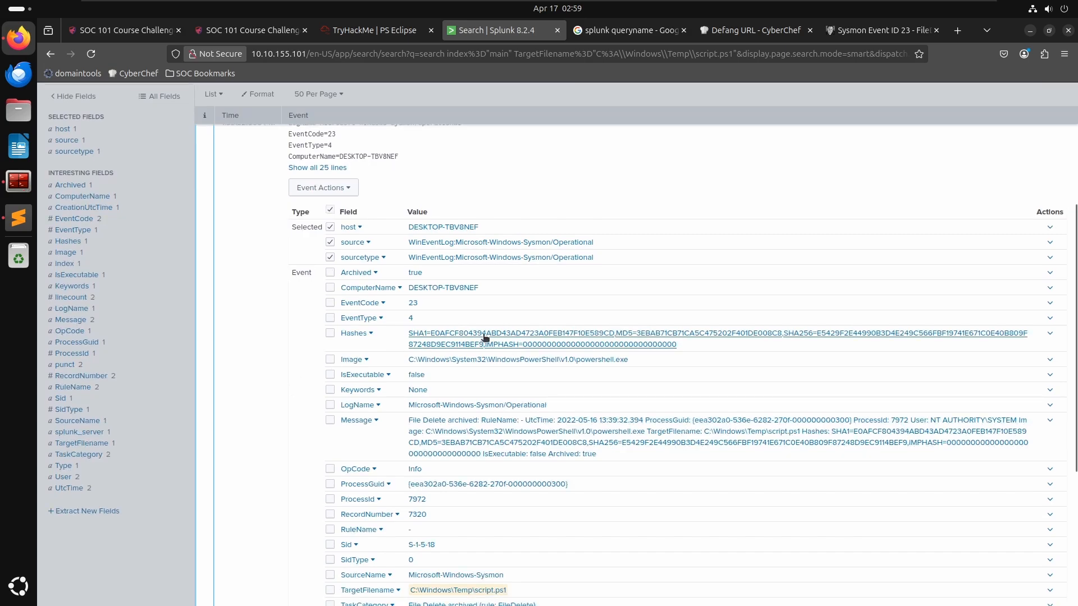
left_click(456, 341)
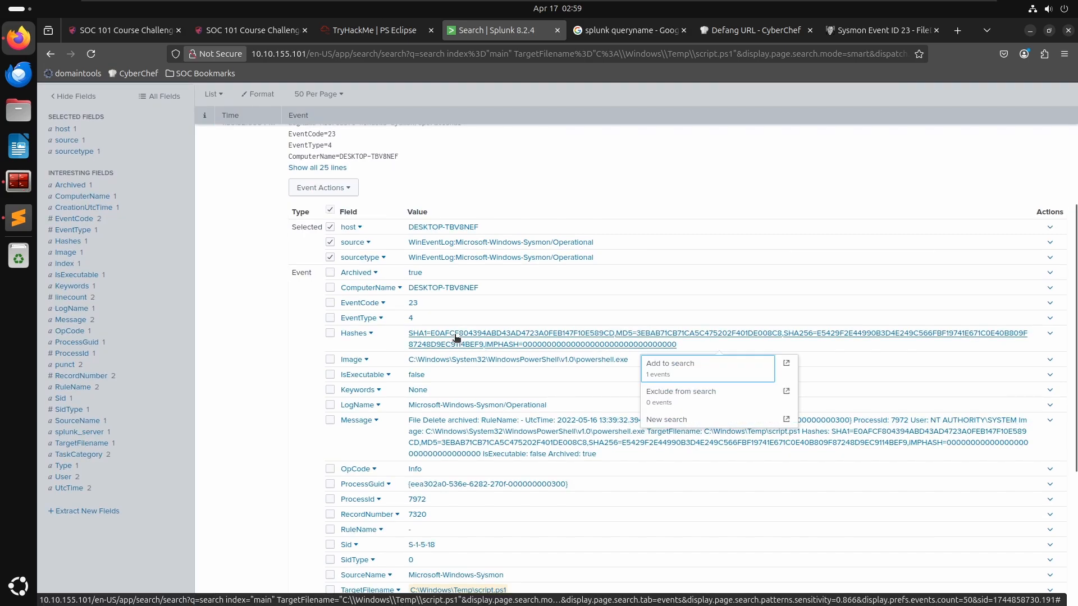
left_click(668, 372)
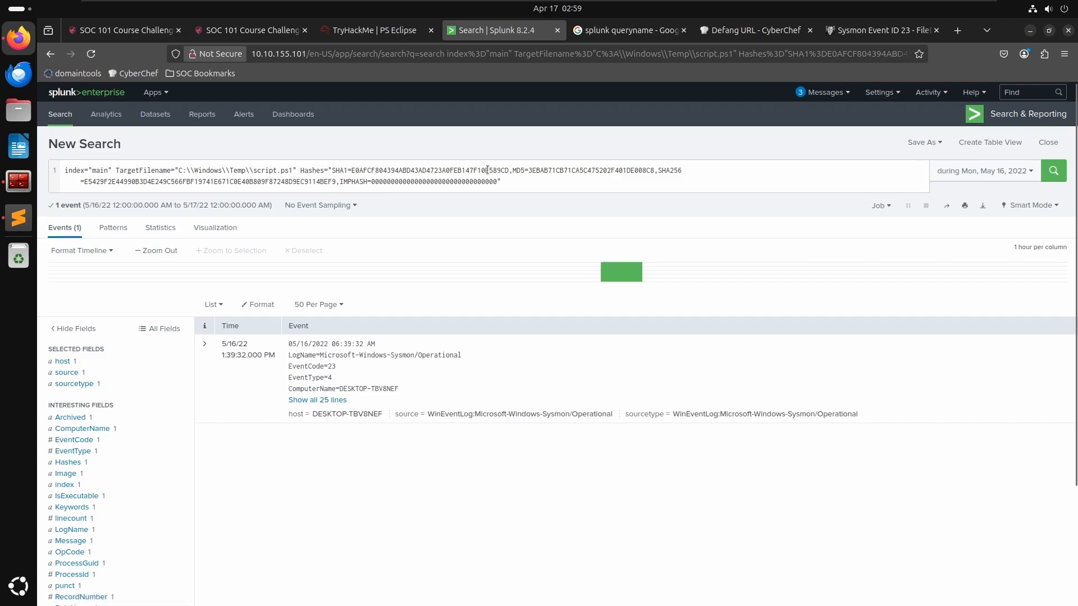
- Copy the script's hash, open VirusTotal in the browser and search for that hash
double_click(491, 171)
key("ctrl+c")
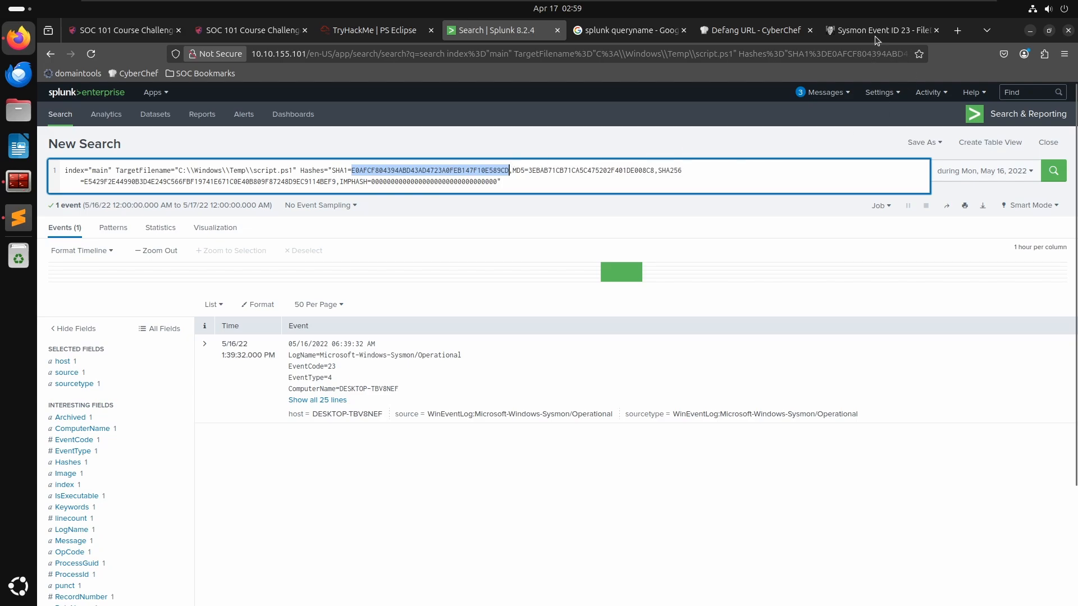
left_click(844, 32)
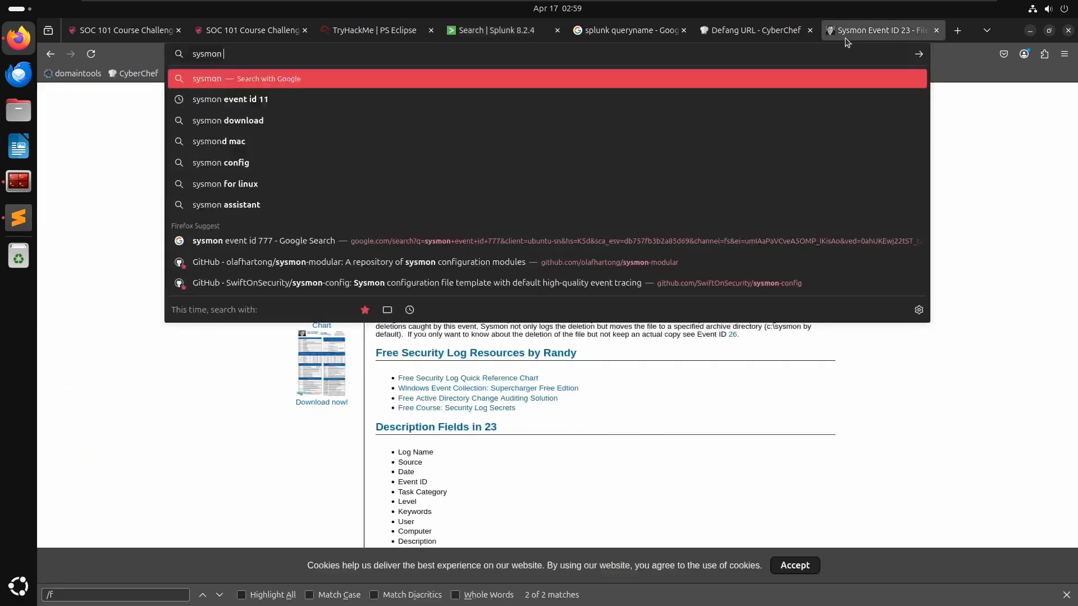
left_click(817, 47)
type("virustotal.com/")
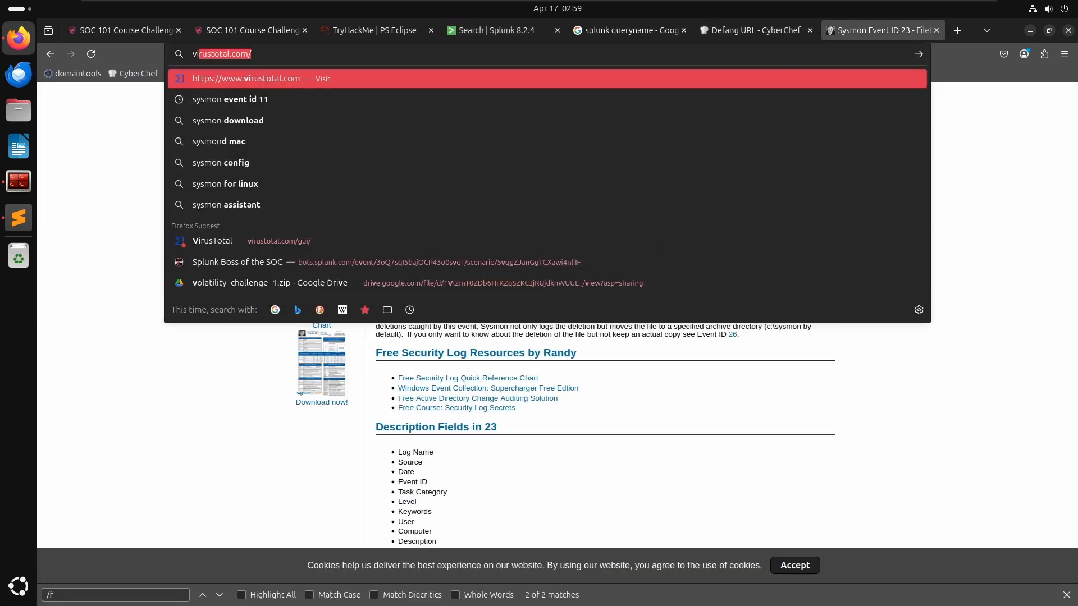
key("Return")
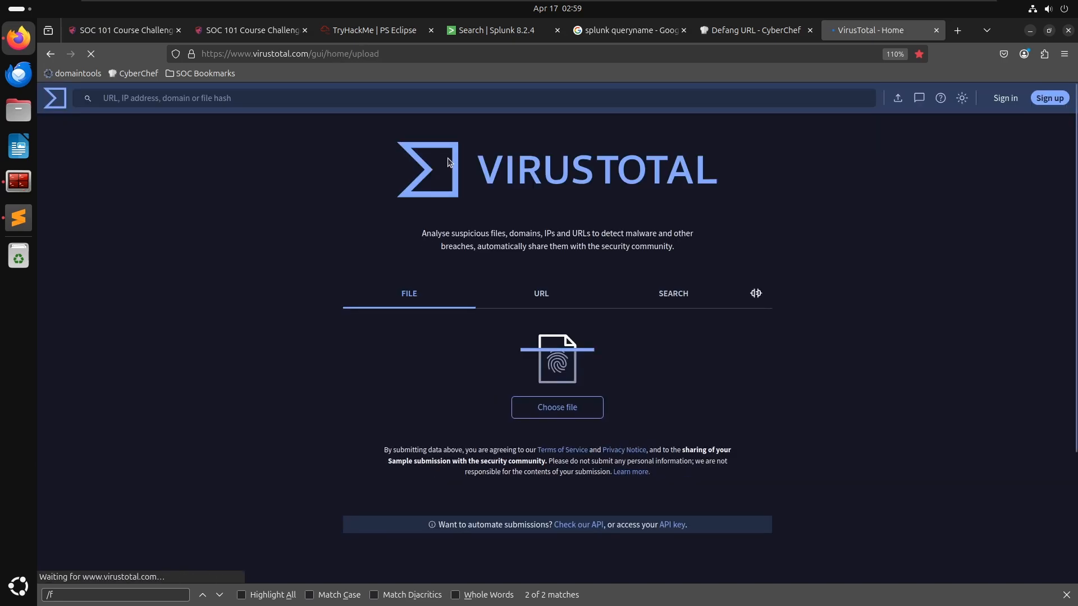
left_click(493, 95)
key("ctrl+v")
key("Return")
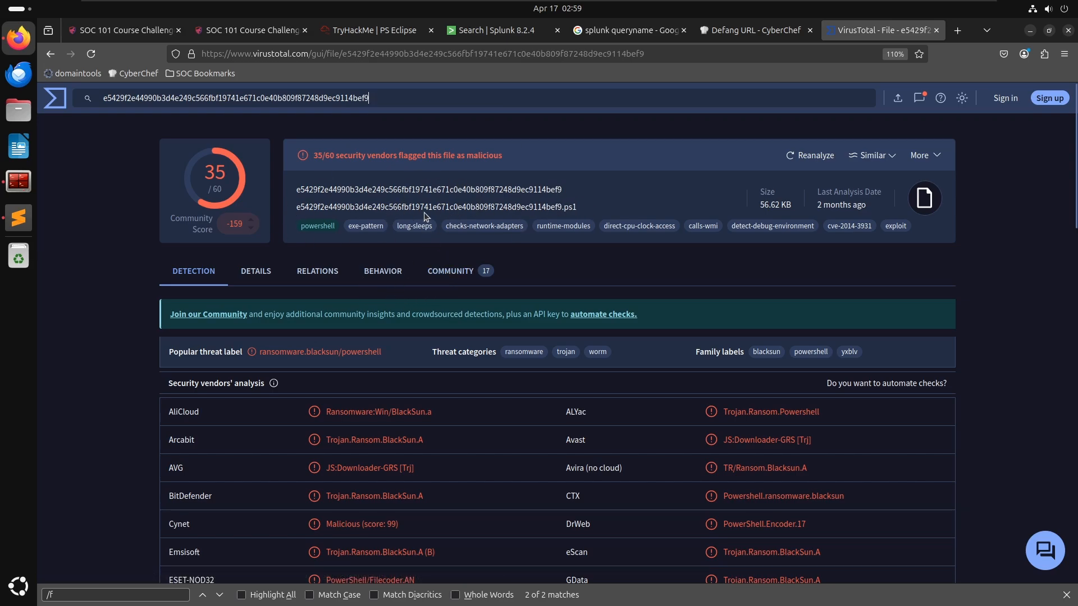
- Review the security vendors' detections for the script on VirusTotal
scroll(493, 257, "down", 10)
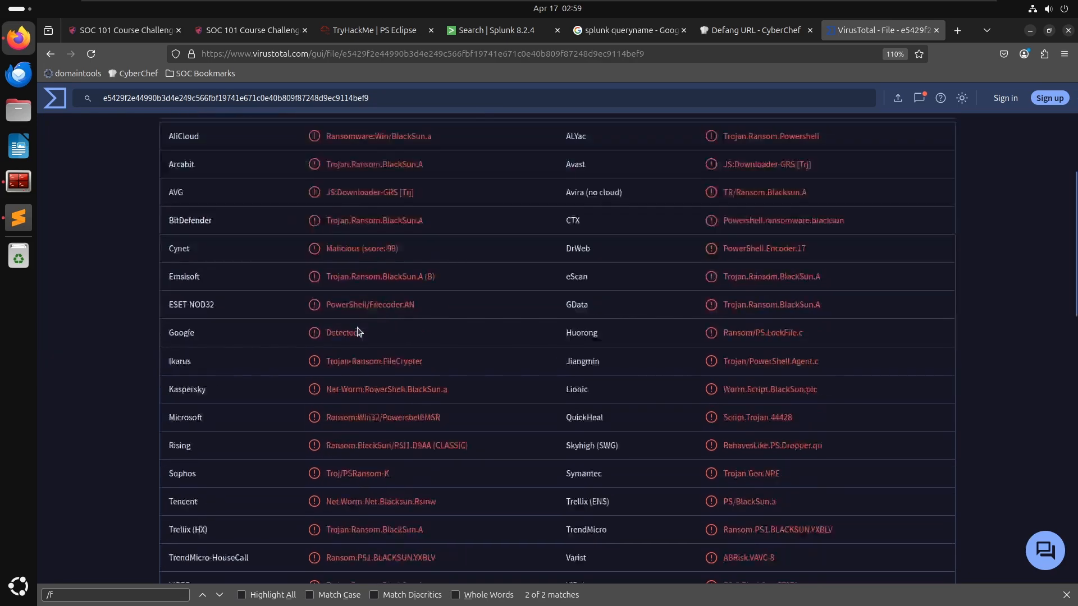
scroll(356, 327, "up", 10)
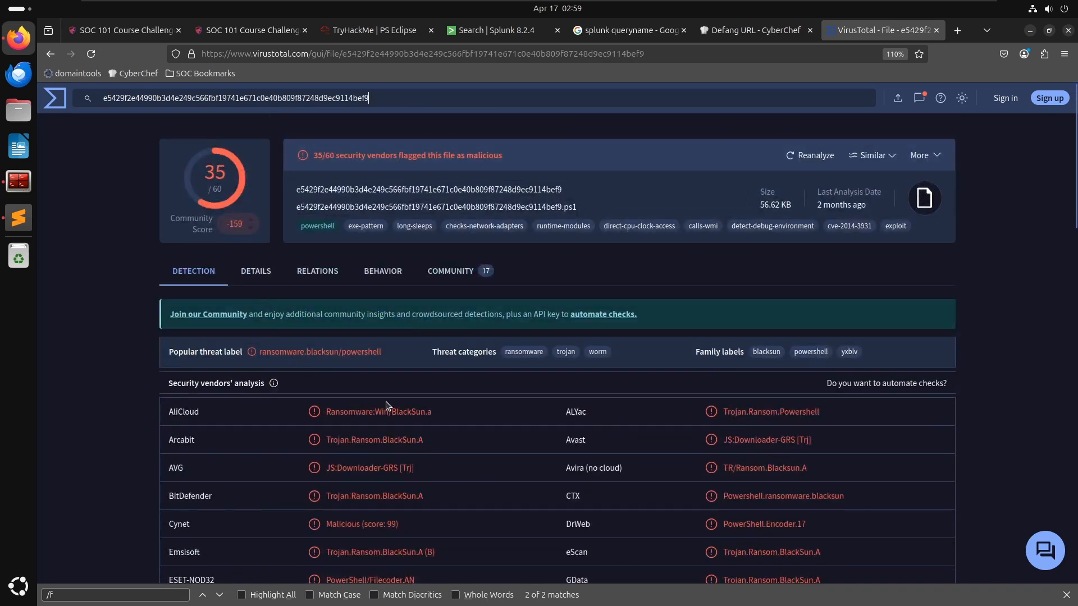
scroll(344, 362, "down", 2)
scroll(344, 362, "down", 1)
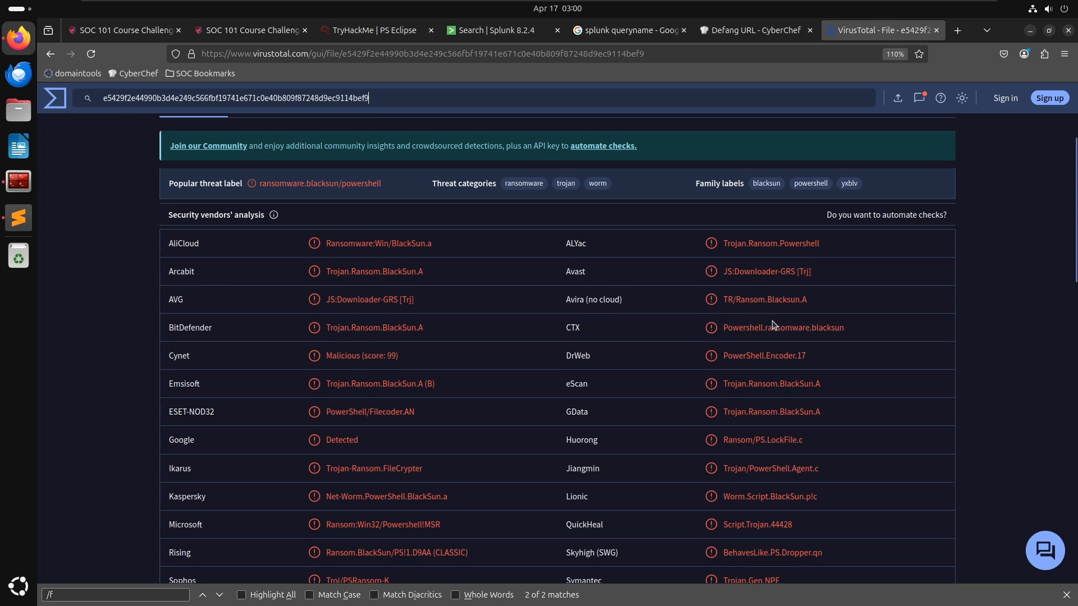
scroll(368, 341, "up", 3)
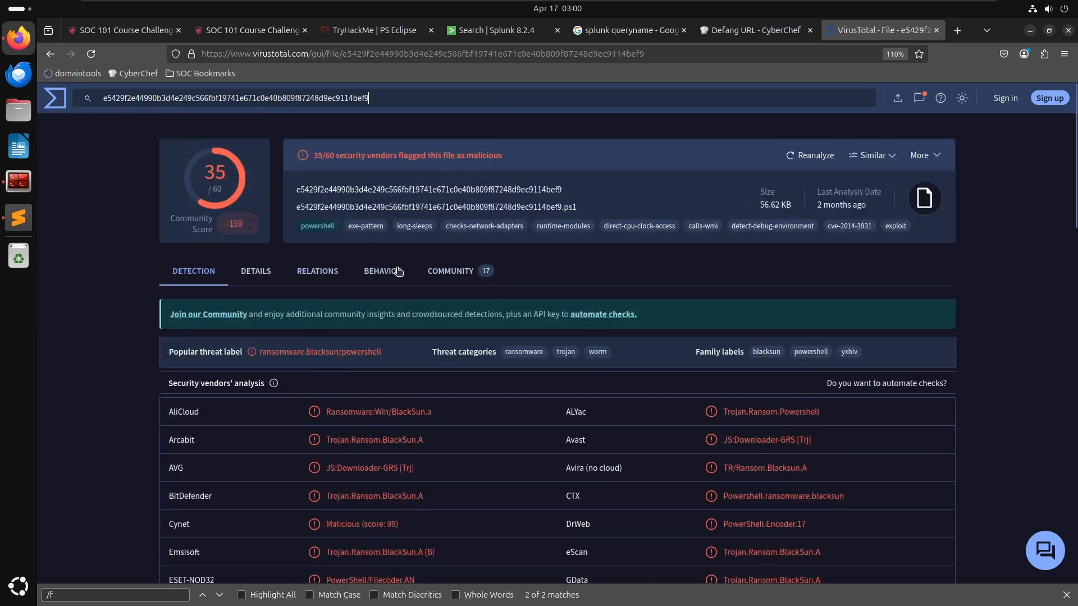
- Open the file's details and select the BlackSun.ps1 entry among its known names
left_click(249, 275)
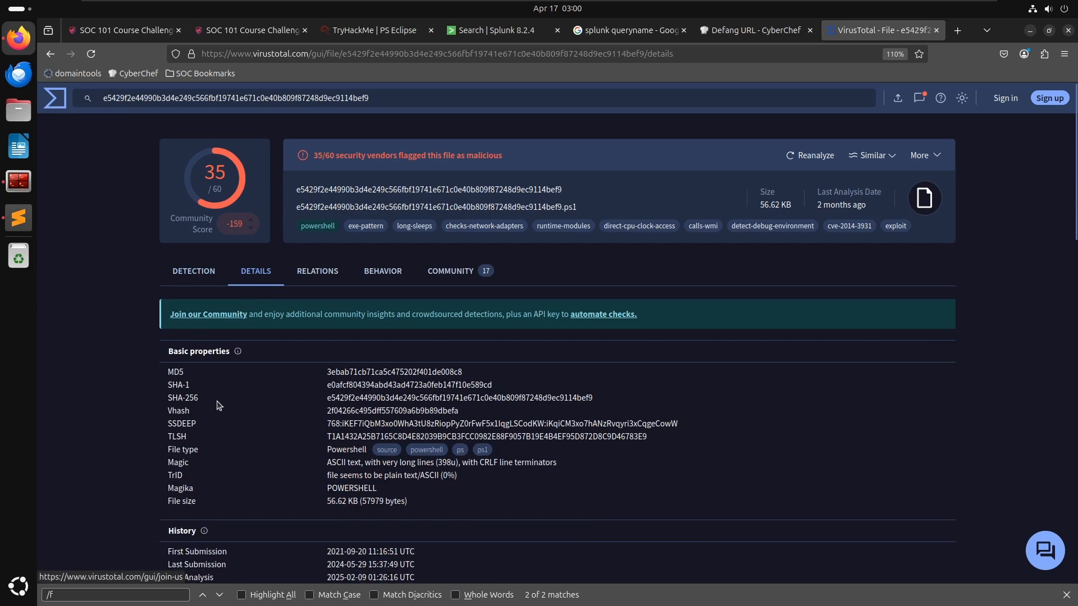
scroll(308, 403, "down", 2)
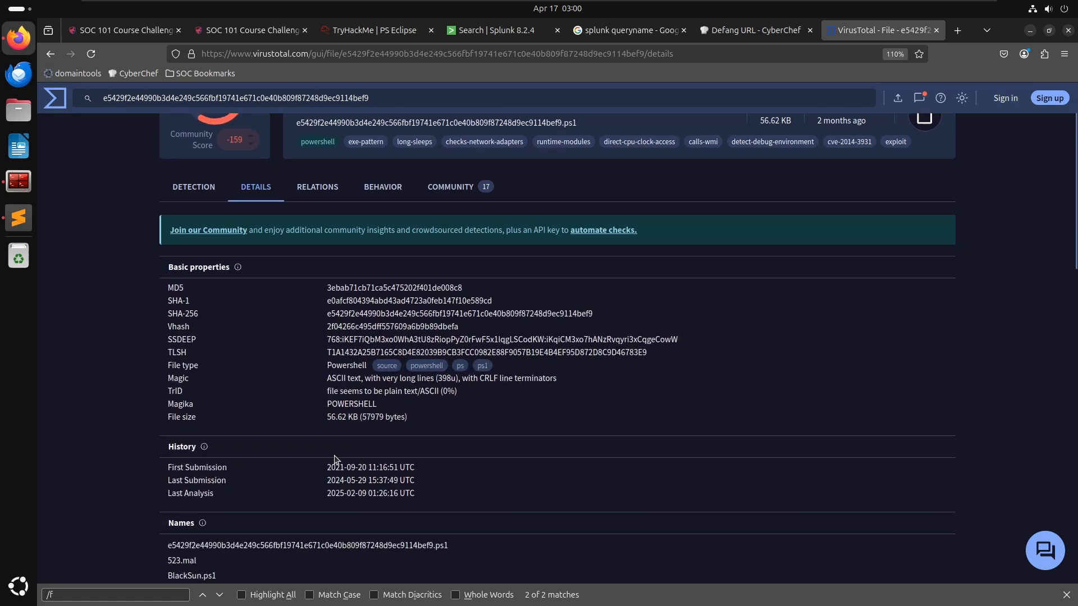
scroll(367, 435, "down", 3)
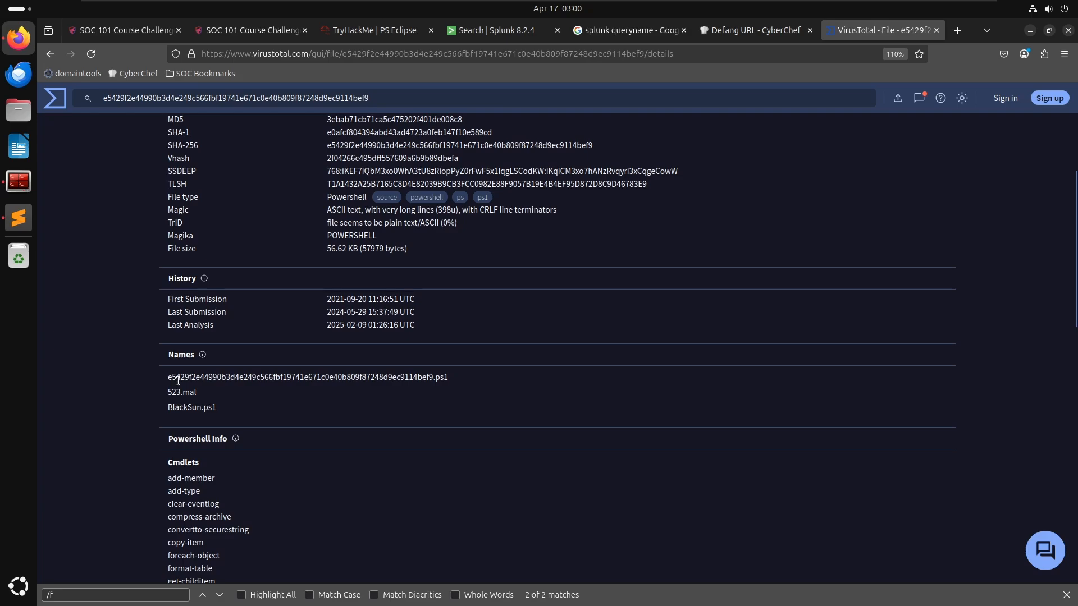
left_click_drag(228, 406, 152, 405)
key("ctrl+c")
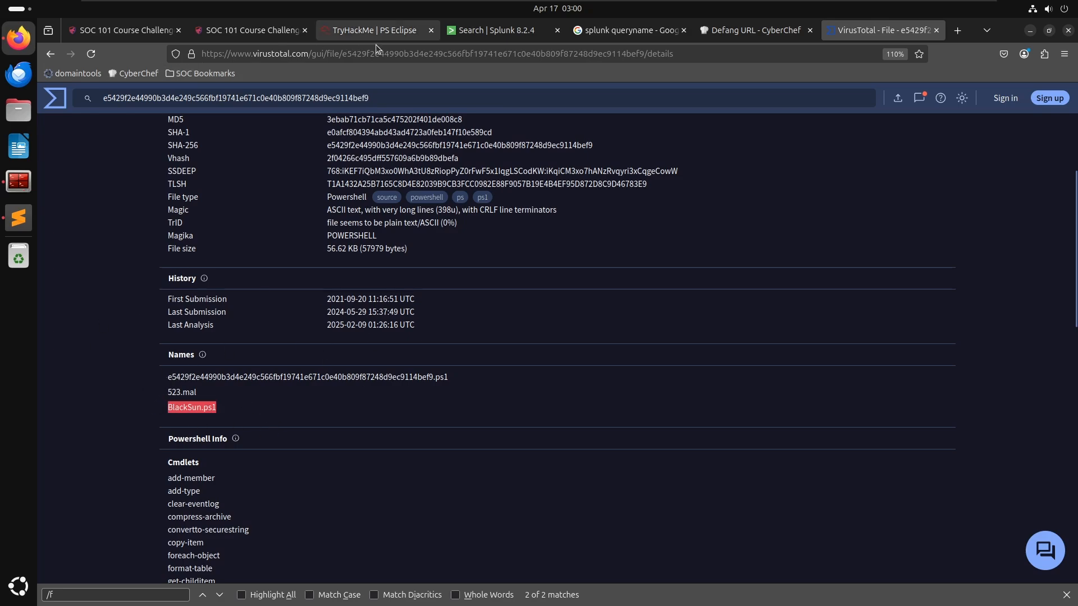
- Submit BlackSun.ps1 as the actual name of the malicious script in the PS Eclipse room
left_click(376, 30)
left_click(348, 354)
key("ctrl+v")
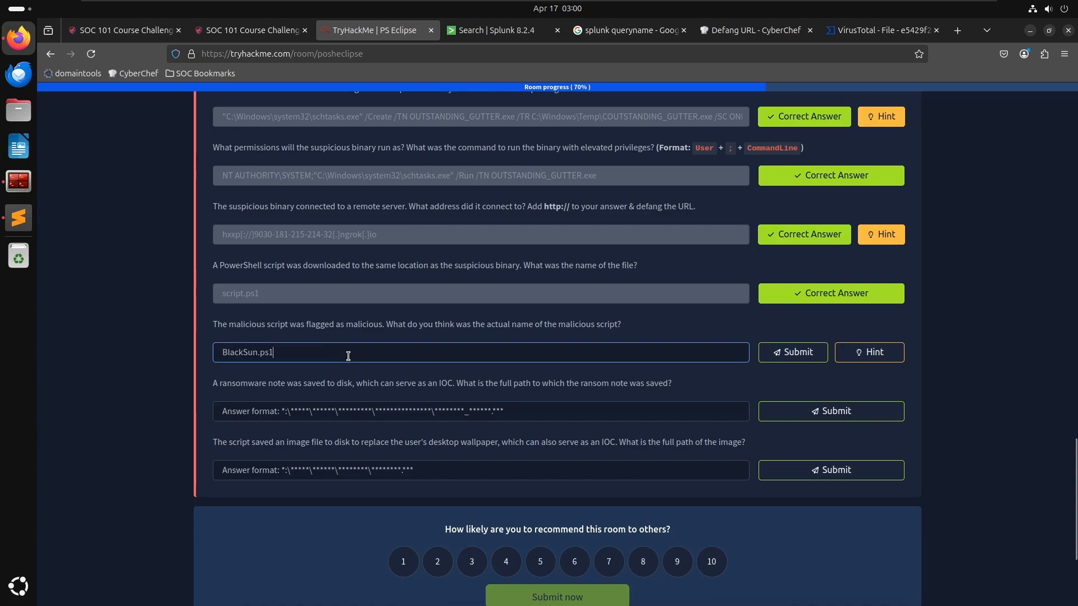
key("Return")
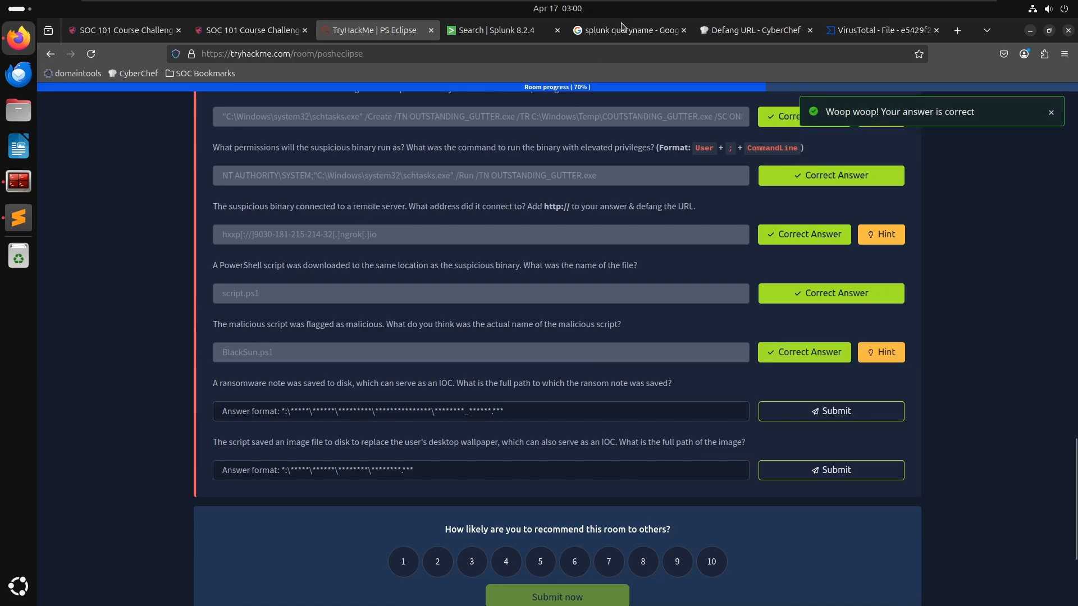
- Copy the script's Hashes value from the Splunk search and paste it into the notes file below the earlier query
left_click(488, 30)
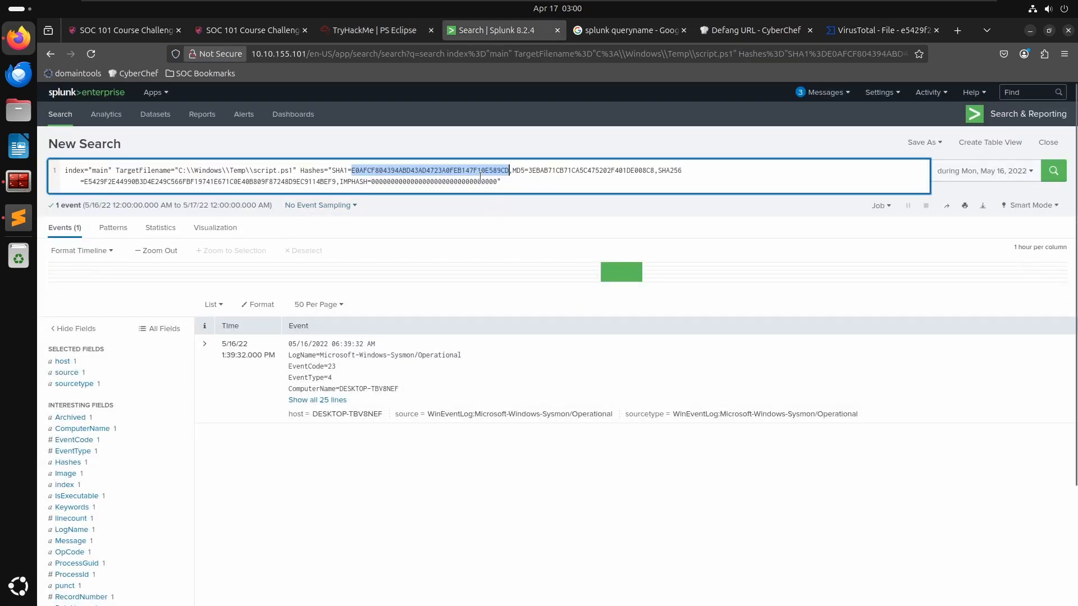
left_click(428, 170)
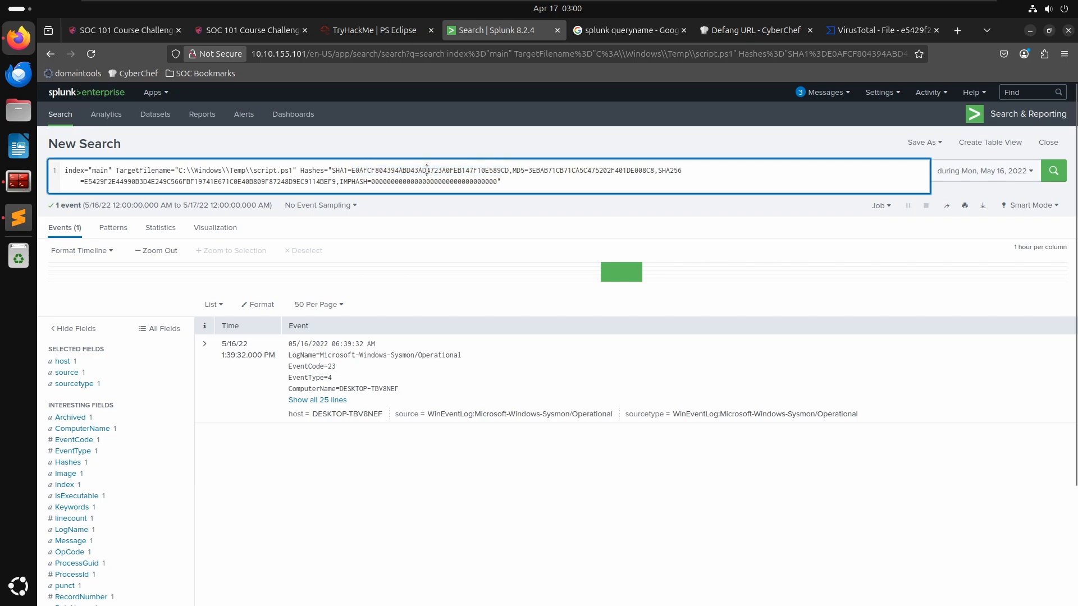
left_click_drag(507, 182, 434, 180)
left_click(355, 181)
left_click_drag(335, 181, 334, 168)
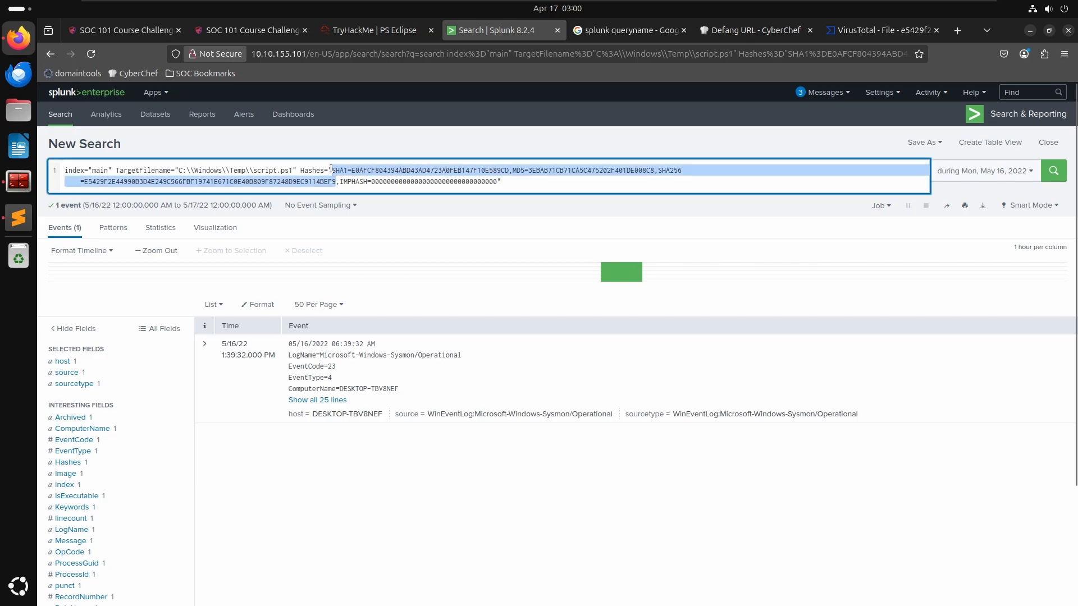
left_click(18, 218)
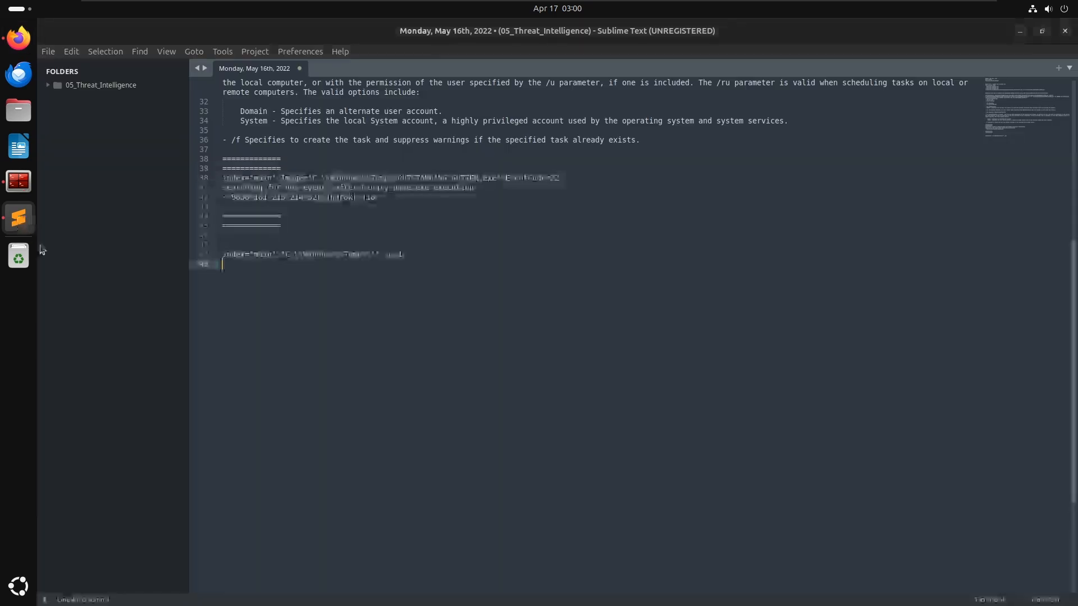
key("Return")
key("Return")
key("Return")
key("Return")
type("SHA1=E0AFCF804394ABD43AD4723A0FEB147F10E589CD,MD5=3EBAB71CB71CA5C475202F401DE008C8,SHA256=E5429F2E44990B3D4E249C566FBF19741E671C0E40B809F87248D9EC9114BEF9")
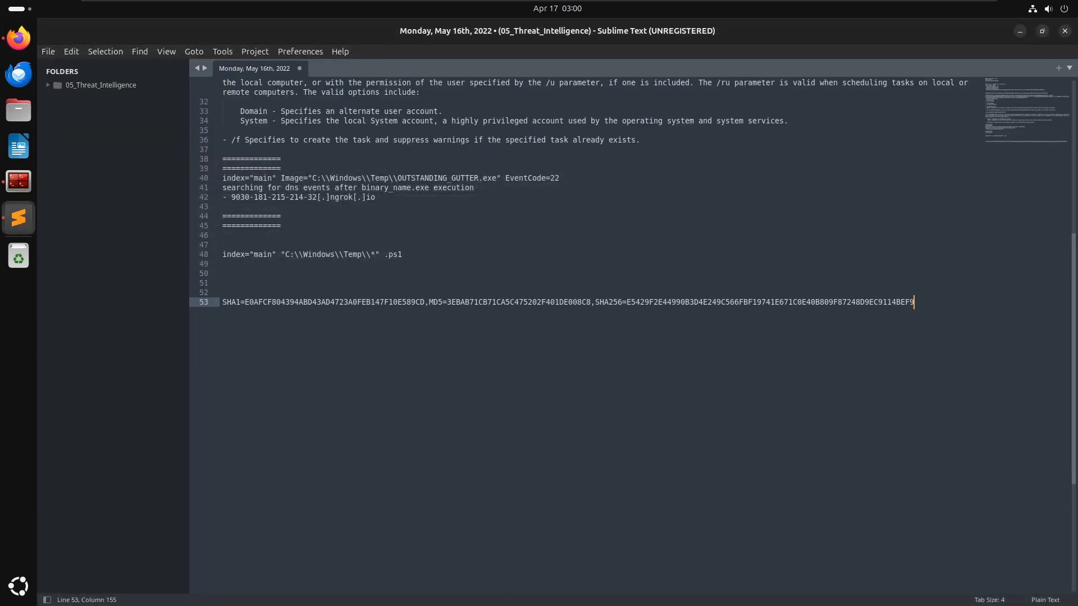
- Copy the index="main" TargetFilename="C:\\Windows\\Temp\\script.ps1" part of the search into the notes above the hashes
key("Up")
key("alt+Tab")
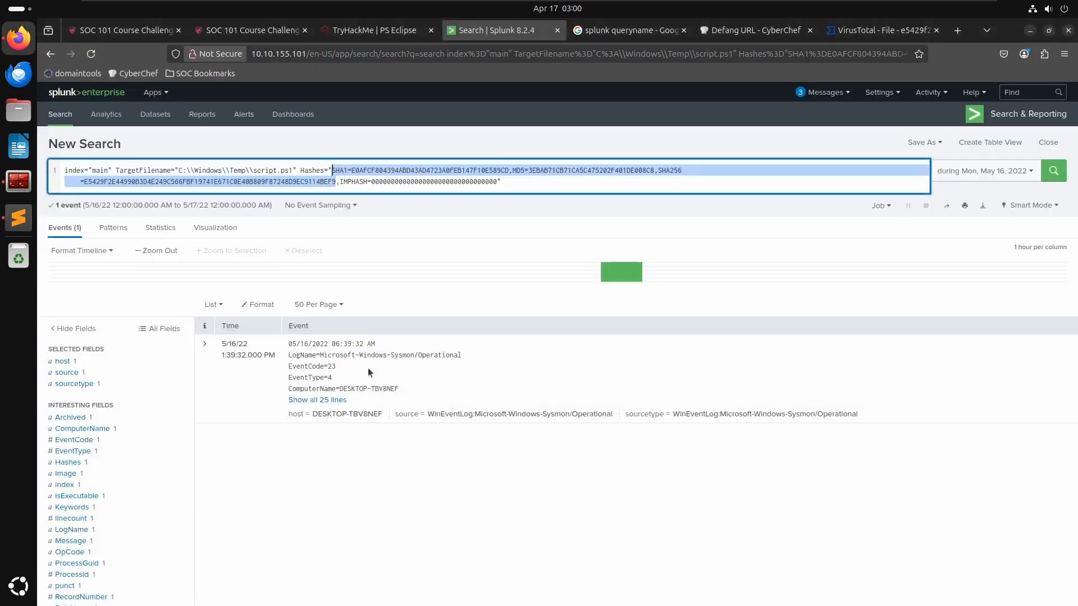
left_click(288, 183)
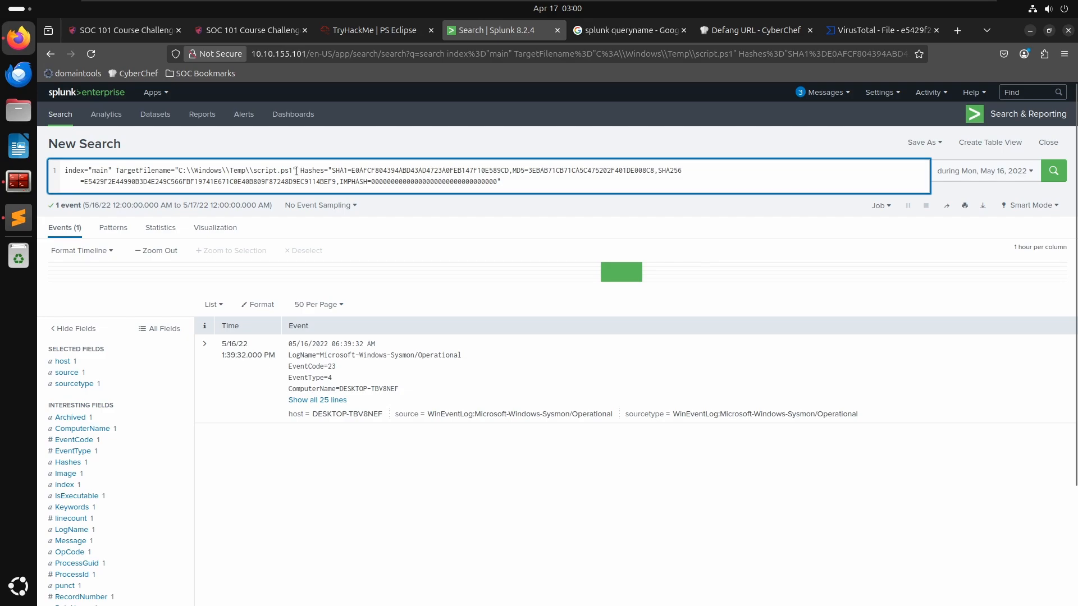
left_click_drag(297, 171, 61, 171)
key("ctrl+c")
key("alt+Tab")
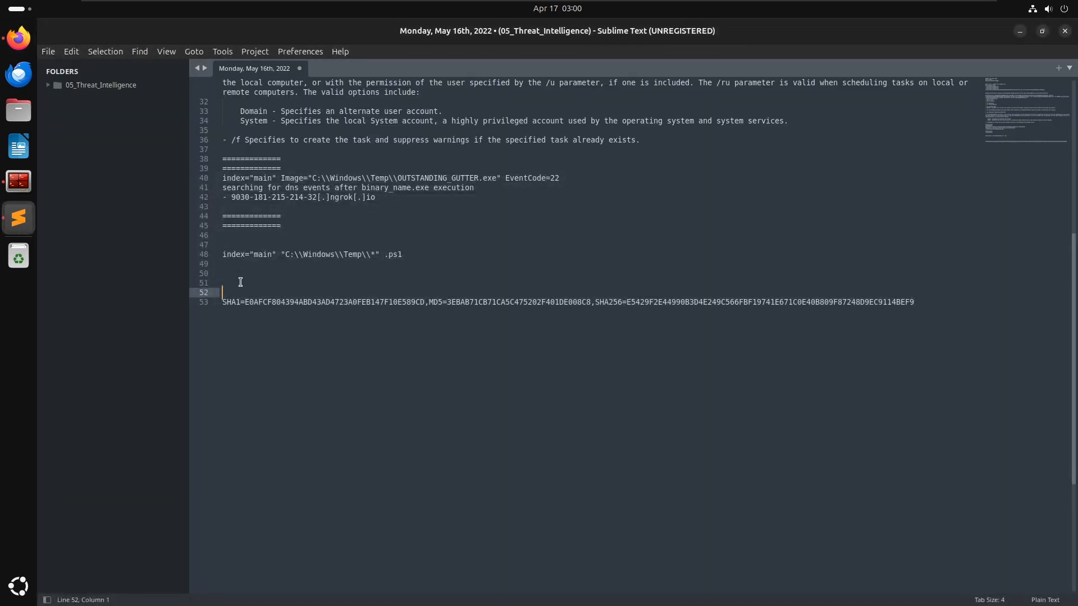
key("ctrl+v")
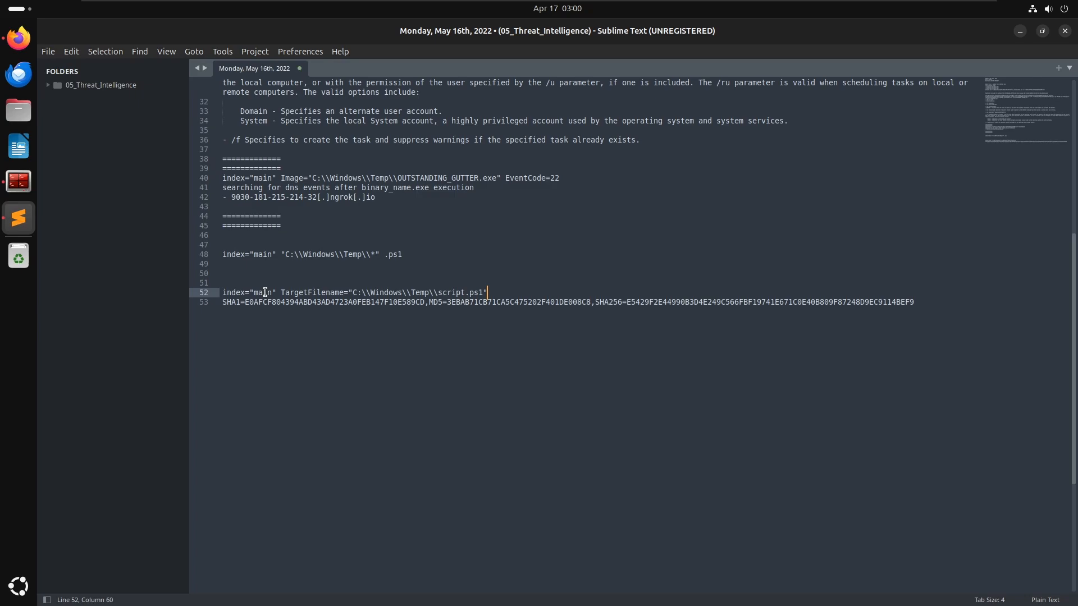
- Duplicate that query line and append the Hashes="SHA1=..." filter copied from the Splunk search
key("Return")
key("ctrl+v")
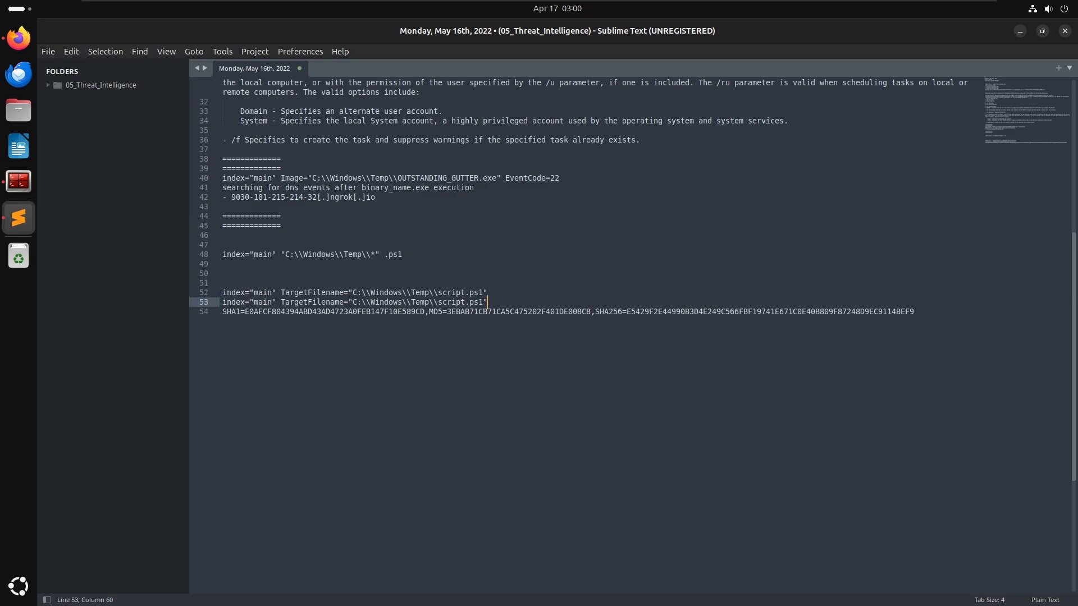
key("alt+Tab")
left_click(358, 171)
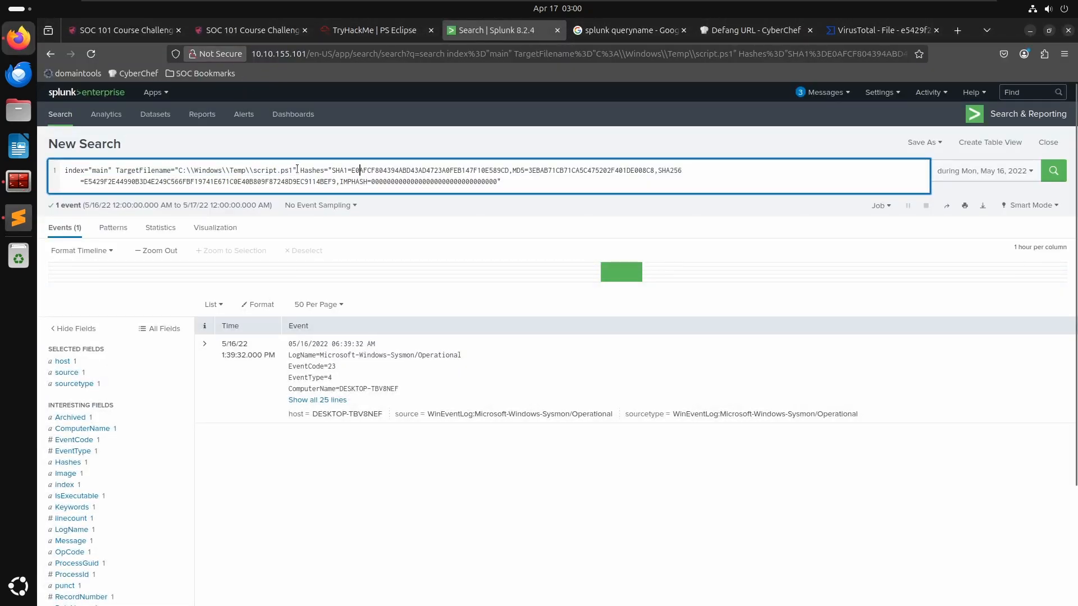
left_click_drag(300, 170, 509, 170)
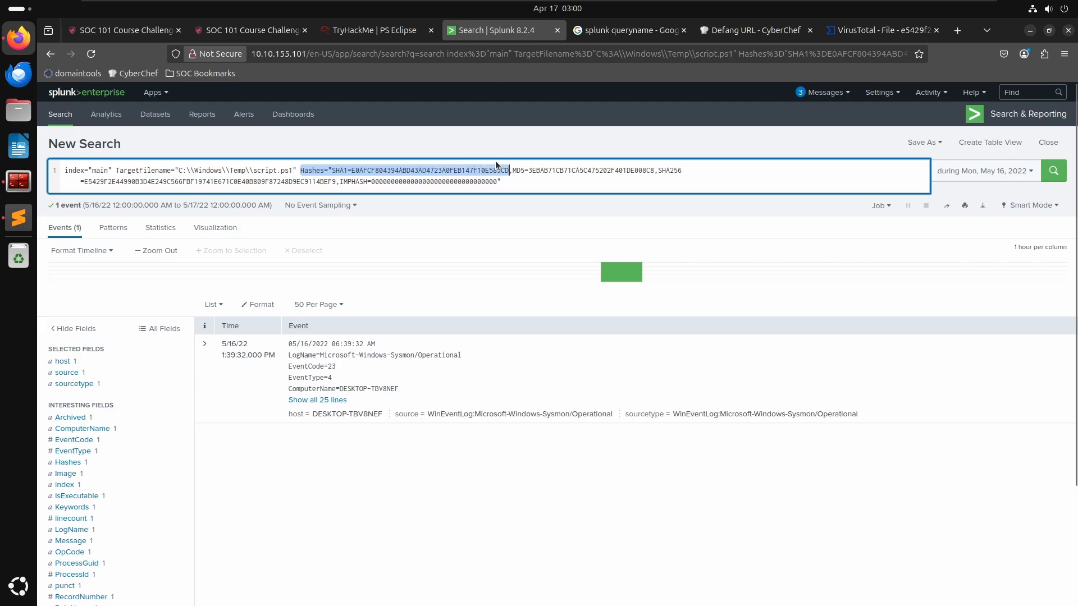
key("alt+Tab")
key("ctrl+v")
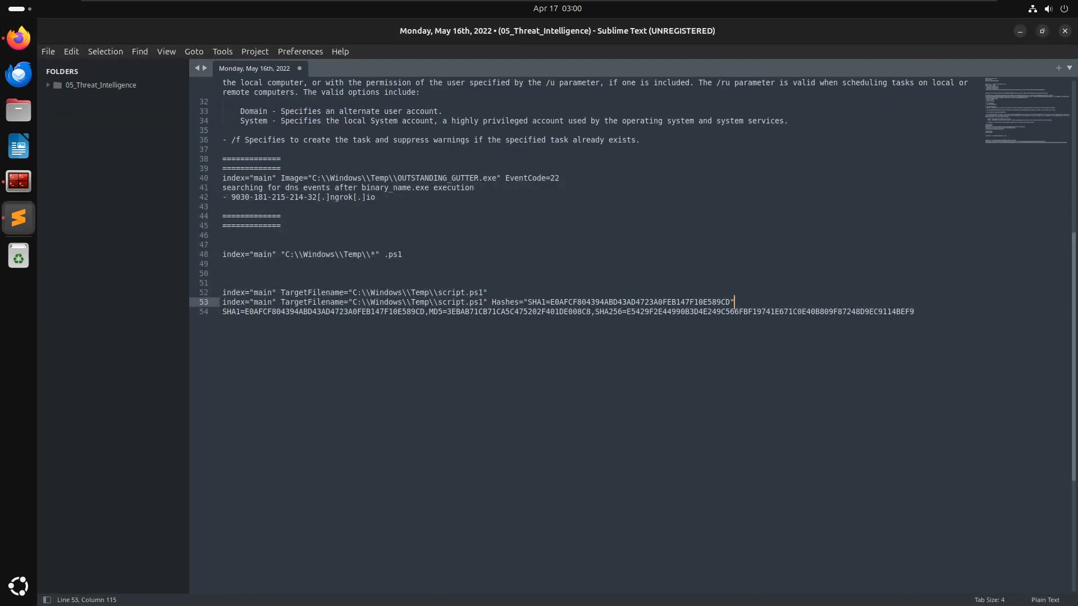
- Split the pasted hash string into separate dash-prefixed SHA1, MD5 and SHA256 lines
key("Right")
type("-")
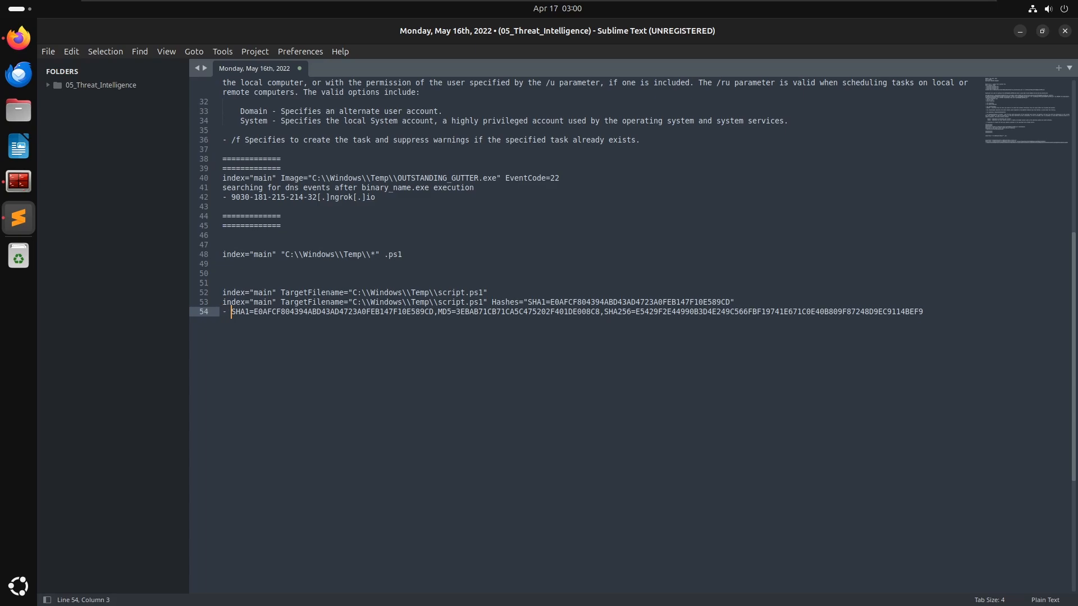
key("ctrl+Right")
key("ctrl+Right")
key("ctrl+Right")
key("BackSpace")
key("Return")
type("-")
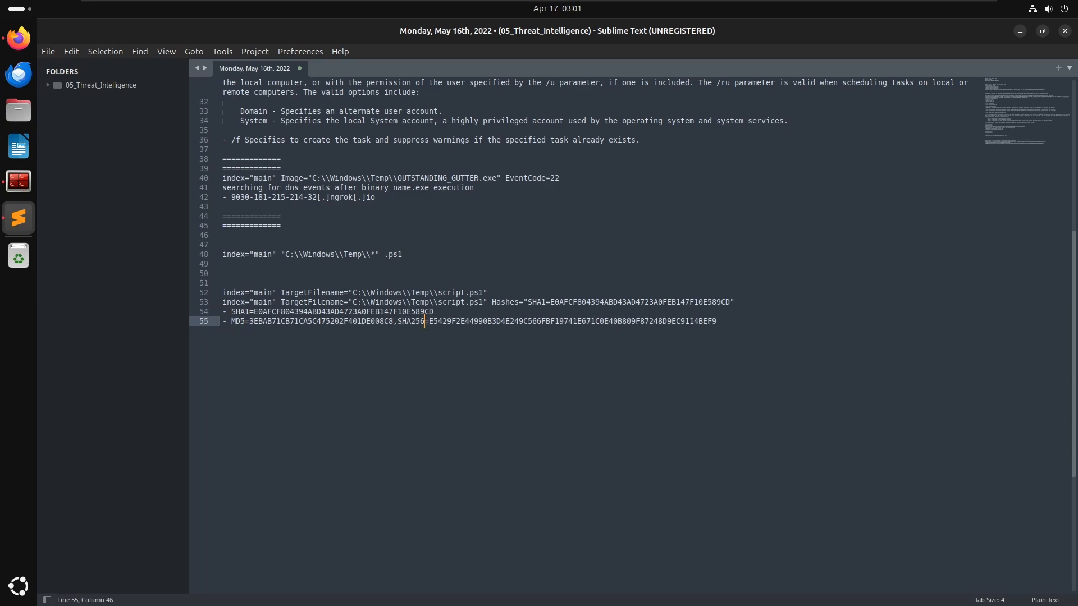
key("ctrl+Left")
key("BackSpace")
key("Return")
type("-")
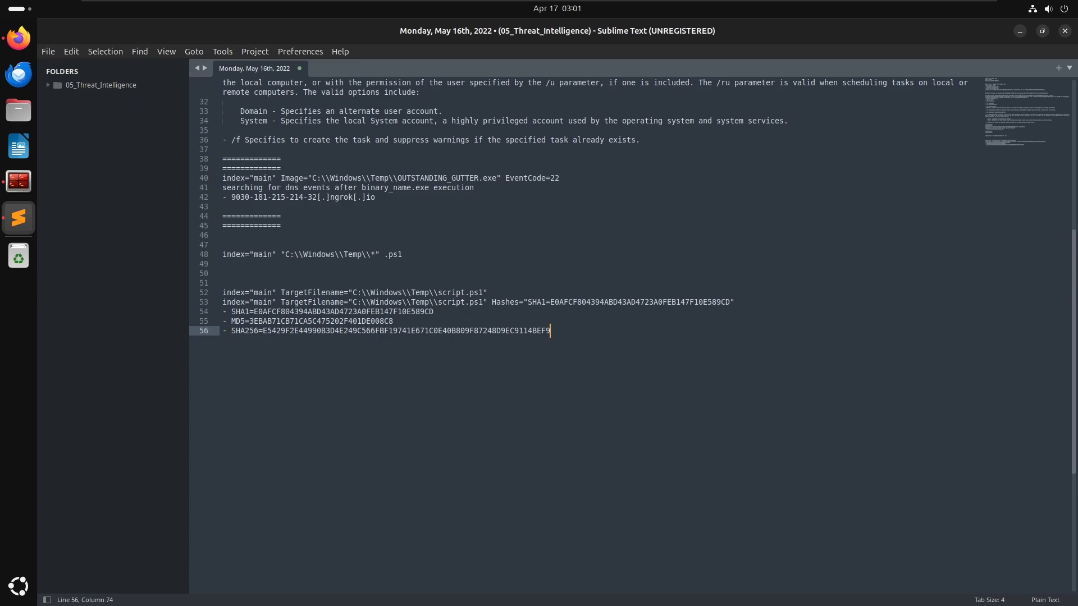
key("Return")
key("Return")
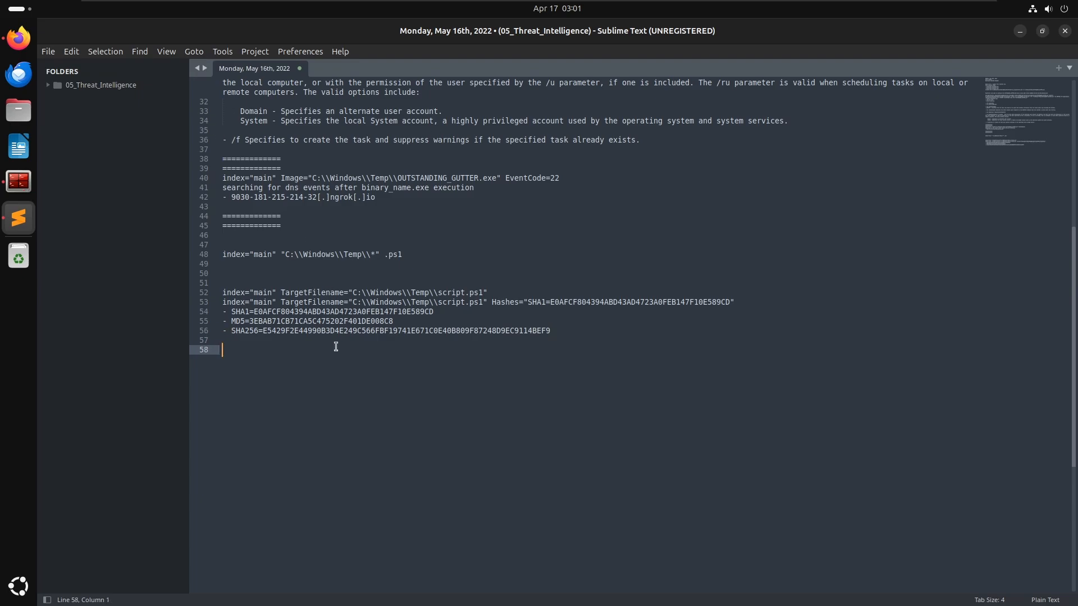
- Delete the old wildcard .ps1 query line and surrounding blank lines, leaving an empty line above the new queries
left_click(257, 272)
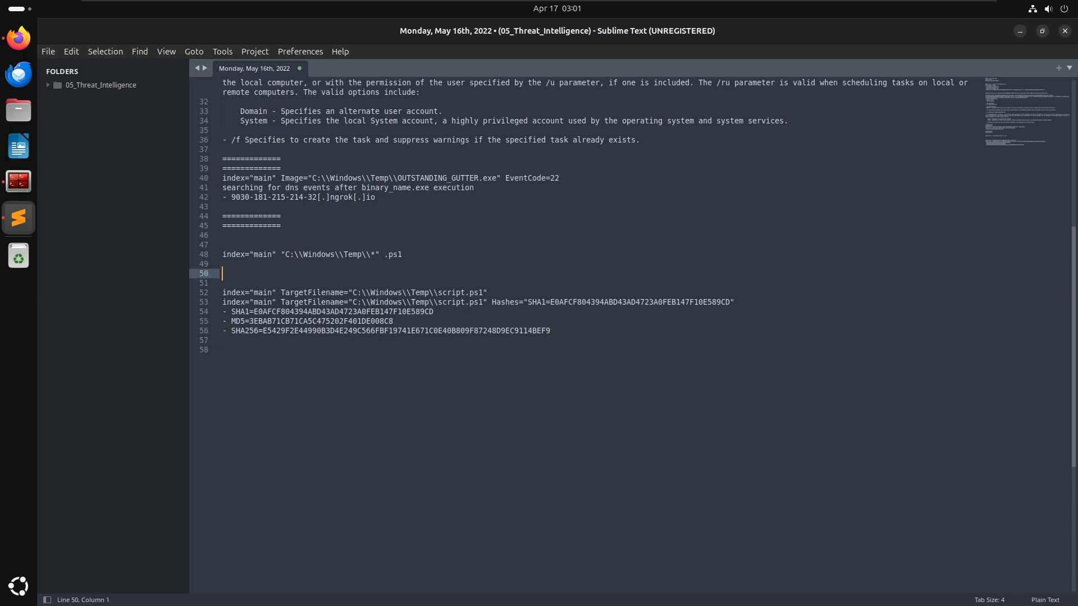
key("Up")
key("Up")
key("Up")
key("Down")
key("Down")
key("Up")
key("Up")
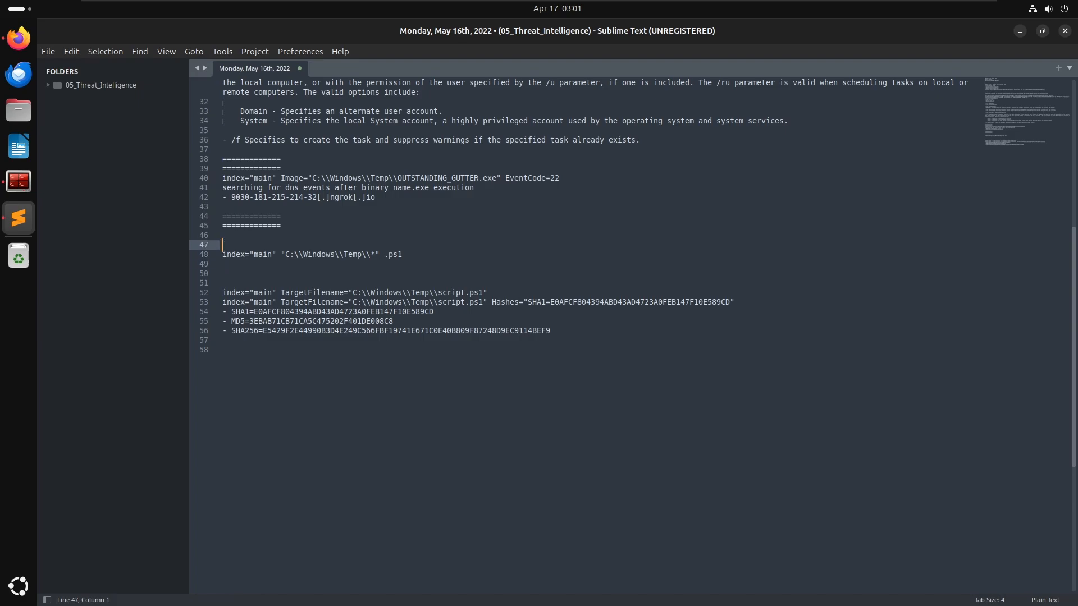
key("Up")
key("shift+Down")
key("shift+Down")
key("shift+Down")
key("shift+Down")
key("shift+Down")
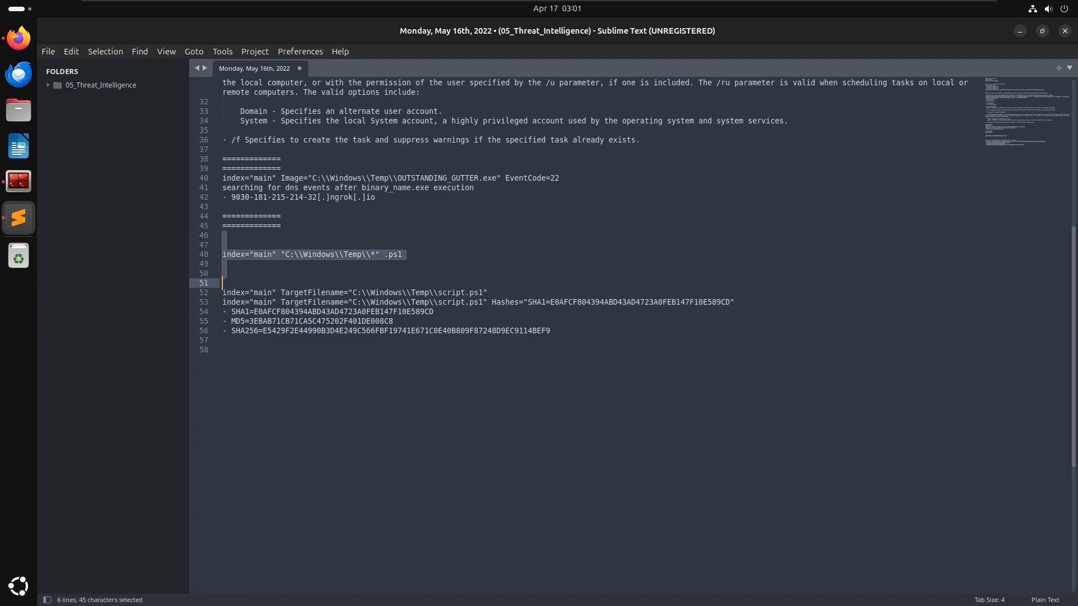
key("Delete")
key("Delete")
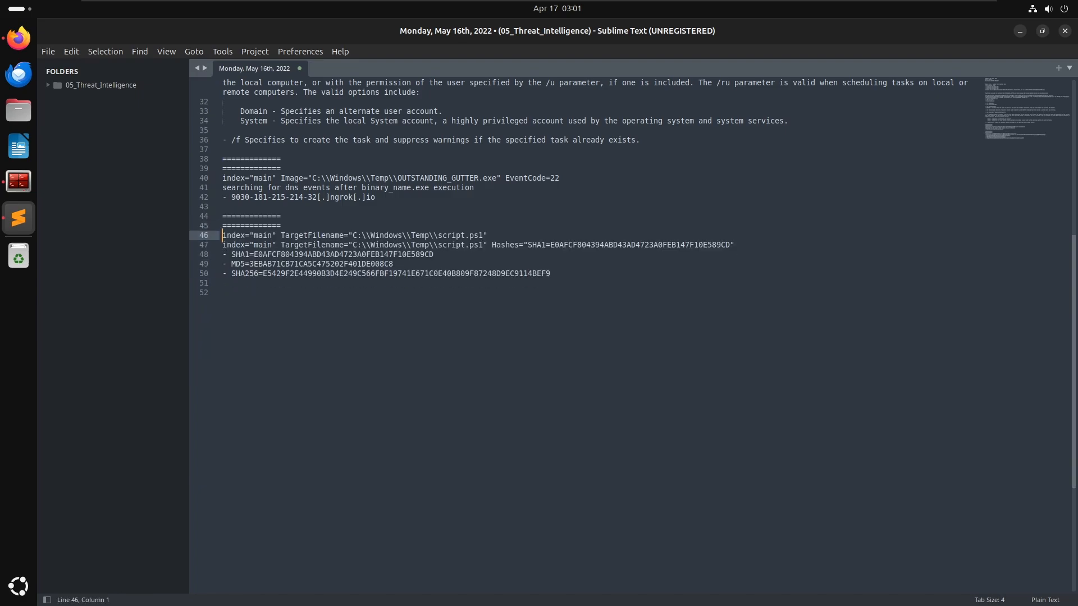
key("Return")
key("Up")
key("Return")
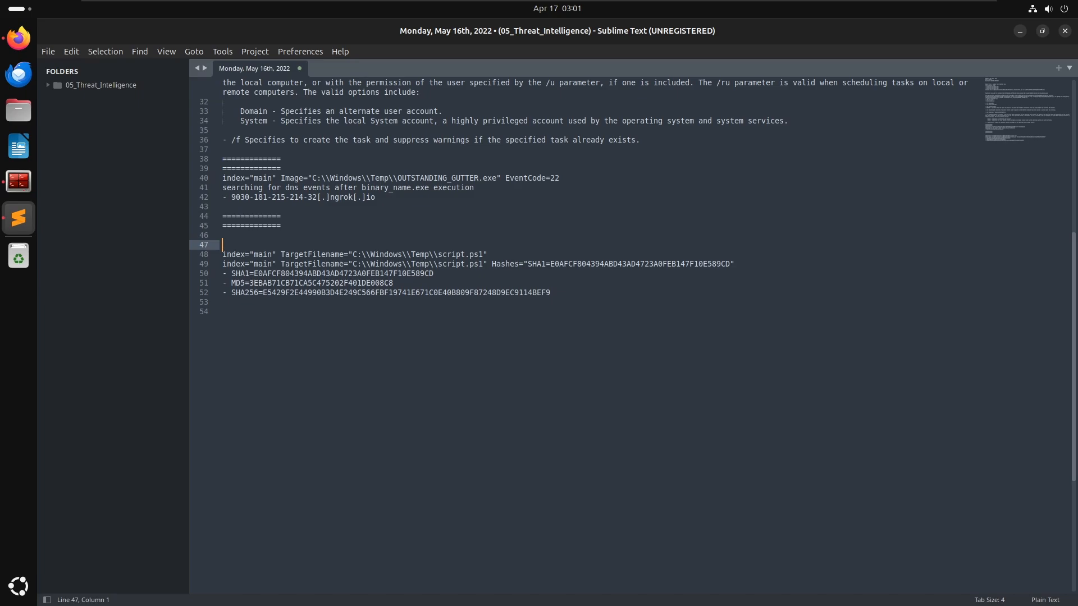
- Write a note line: checking for hash value of script.ps1 and searching for hash name in virustotal led to file
type("checking for hash value of script.")
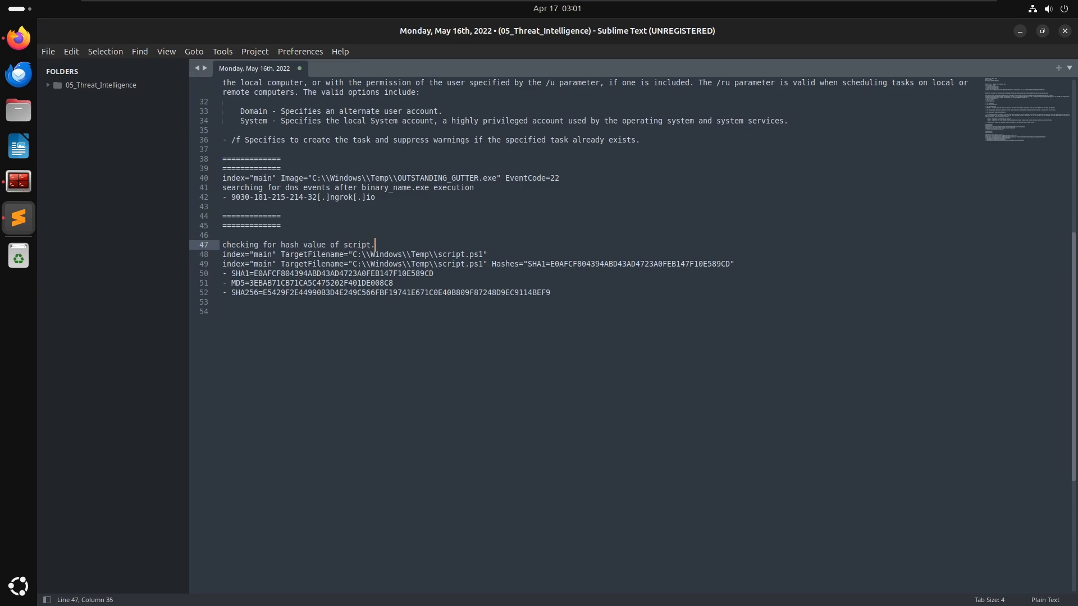
type("ps1 and searchign ng for")
type(" name")
key("BackSpace")
key("BackSpace")
key("BackSpace")
key("BackSpace")
key("BackSpace")
type("hash name in vi")
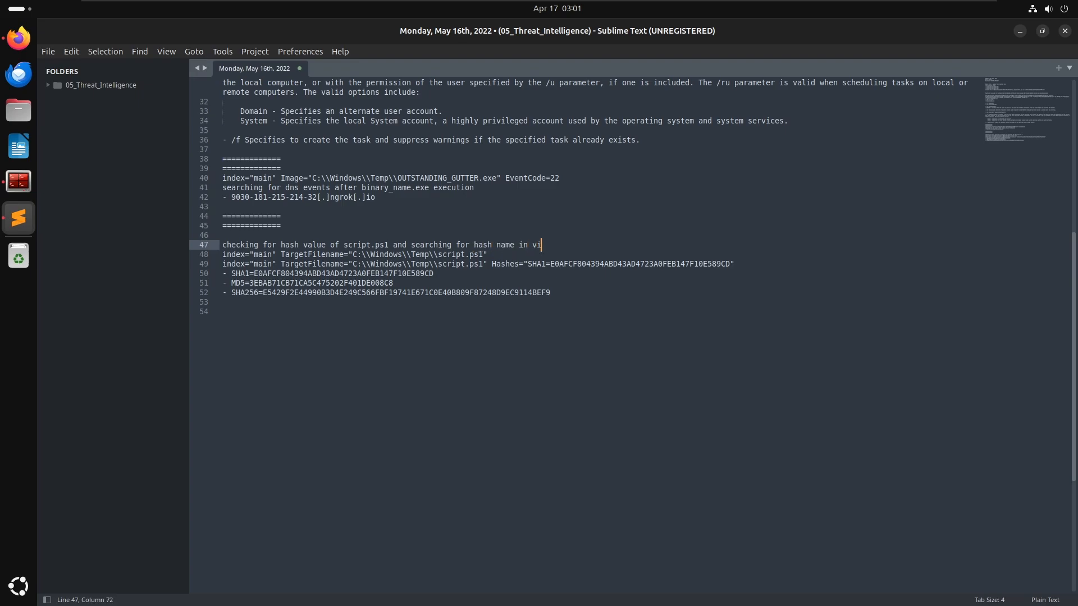
type("rustotal let")
key("BackSpace")
type("d to file attribution")
- Copy BlackSun.ps1 from VirusTotal's names list and finish the note as 'led to file name of BlackSun.ps1'
key("alt+Tab")
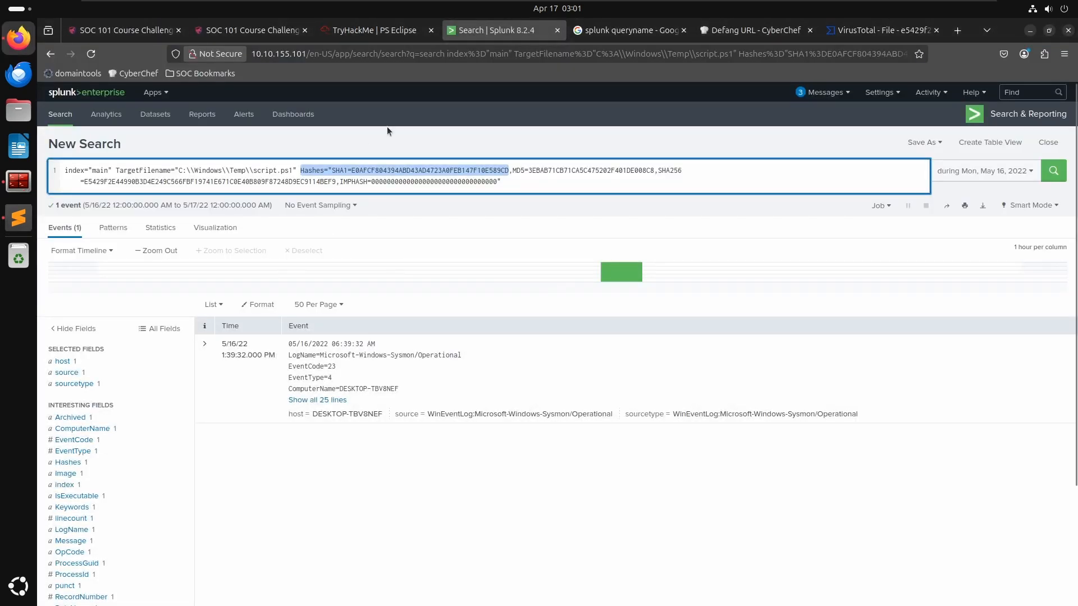
left_click(847, 30)
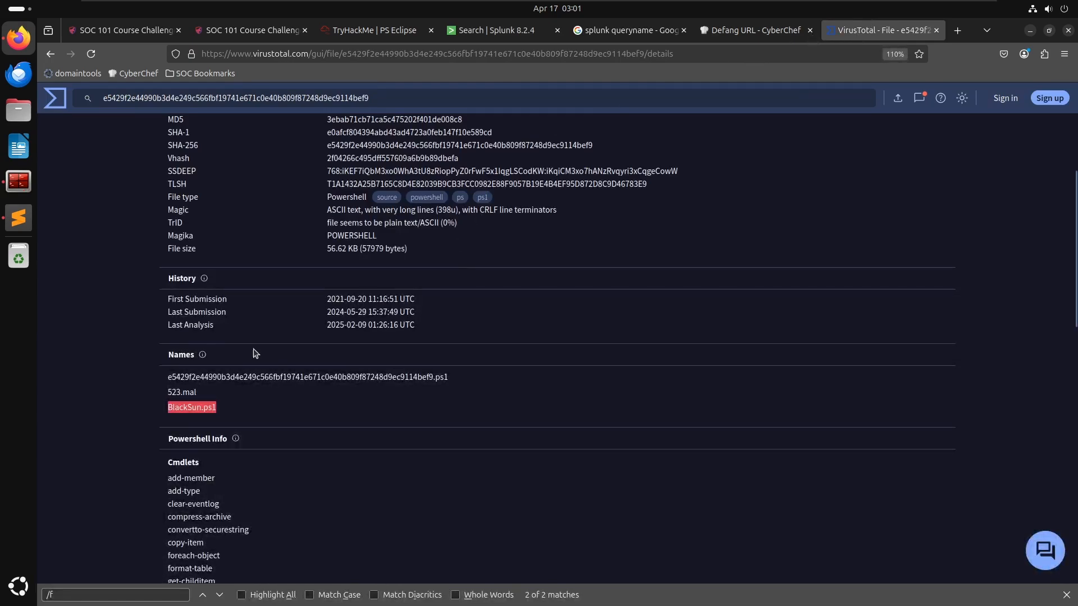
right_click(204, 412)
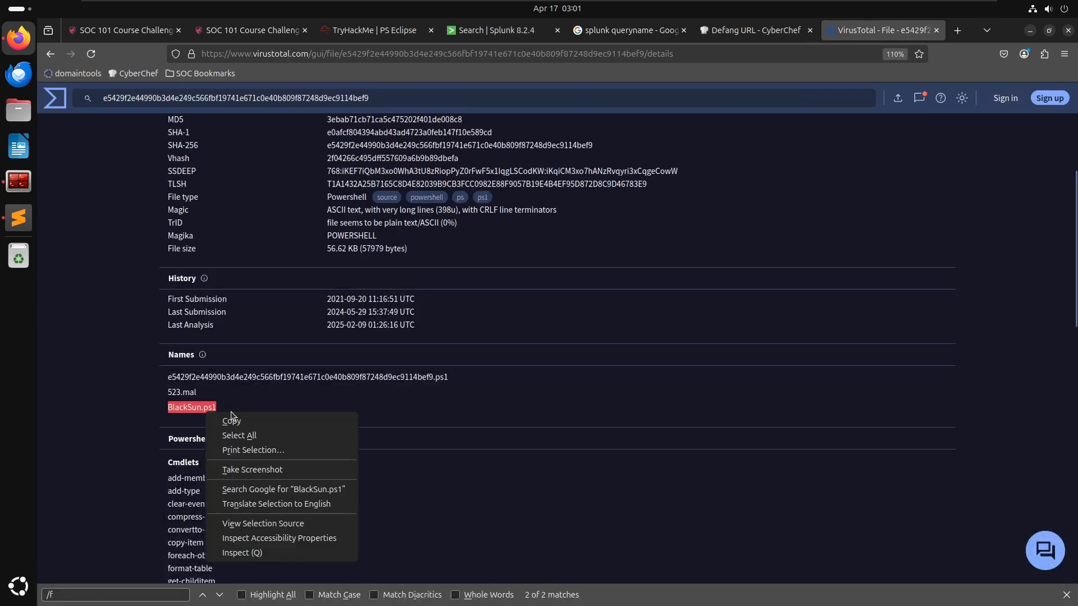
left_click(242, 420)
key("alt+Tab")
key("ctrl+BackSpace")
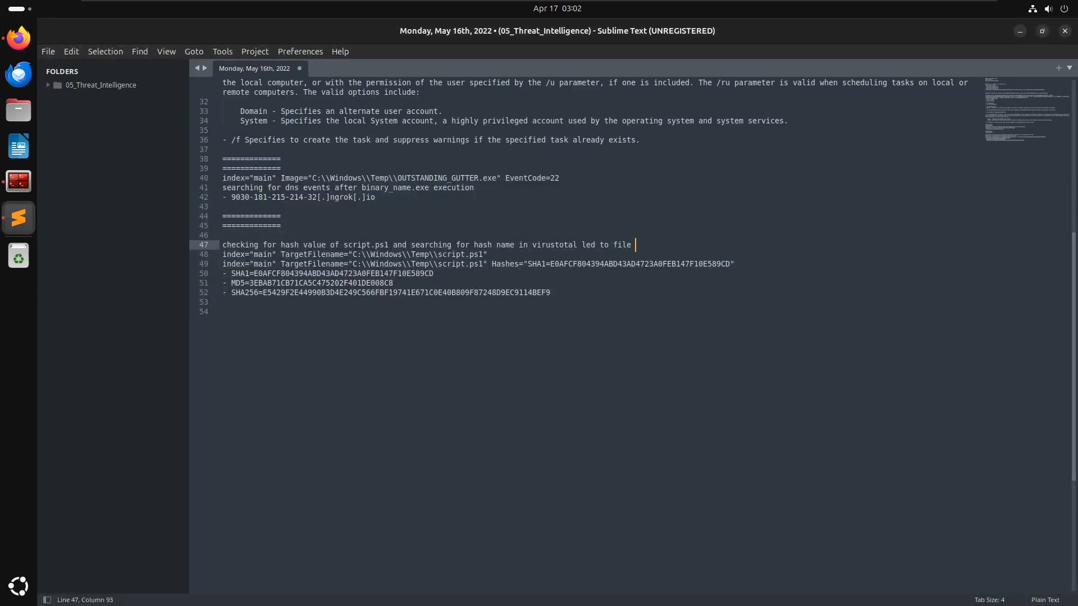
type("name of")
type("BlackSun.ps1")
- Add a double ============= separator below the hash notes and blank lines after it
key("alt+Tab")
key("alt+Tab")
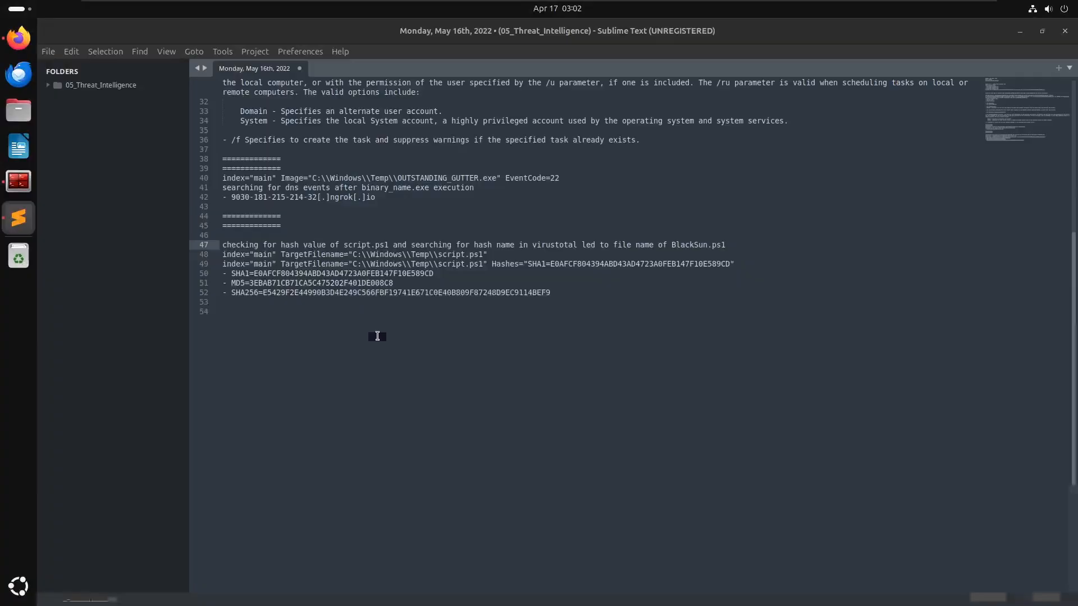
left_click(438, 347)
type("==============")
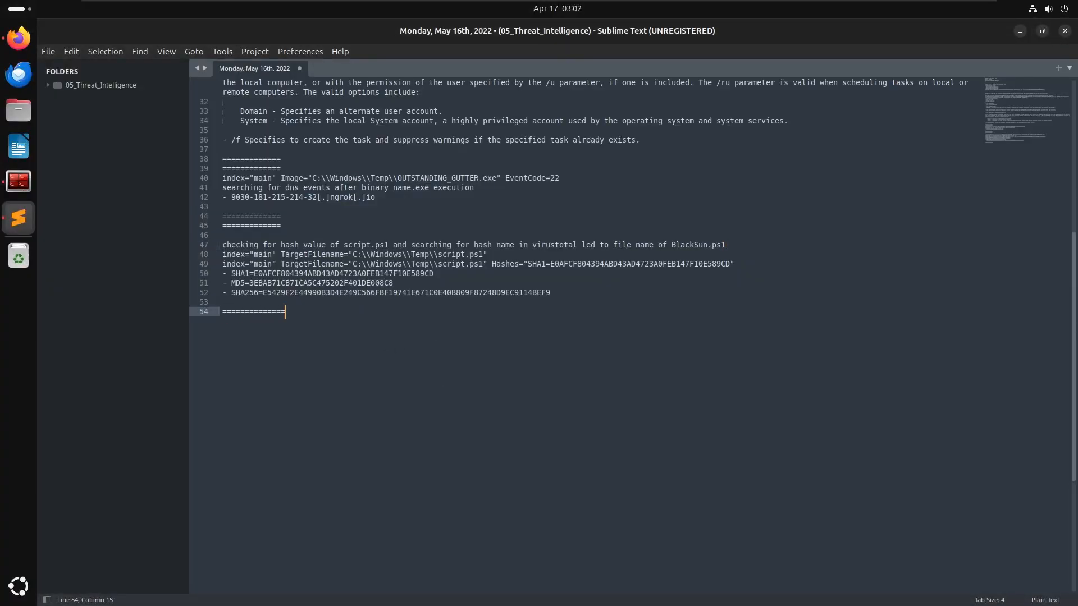
key("Return")
type("============")
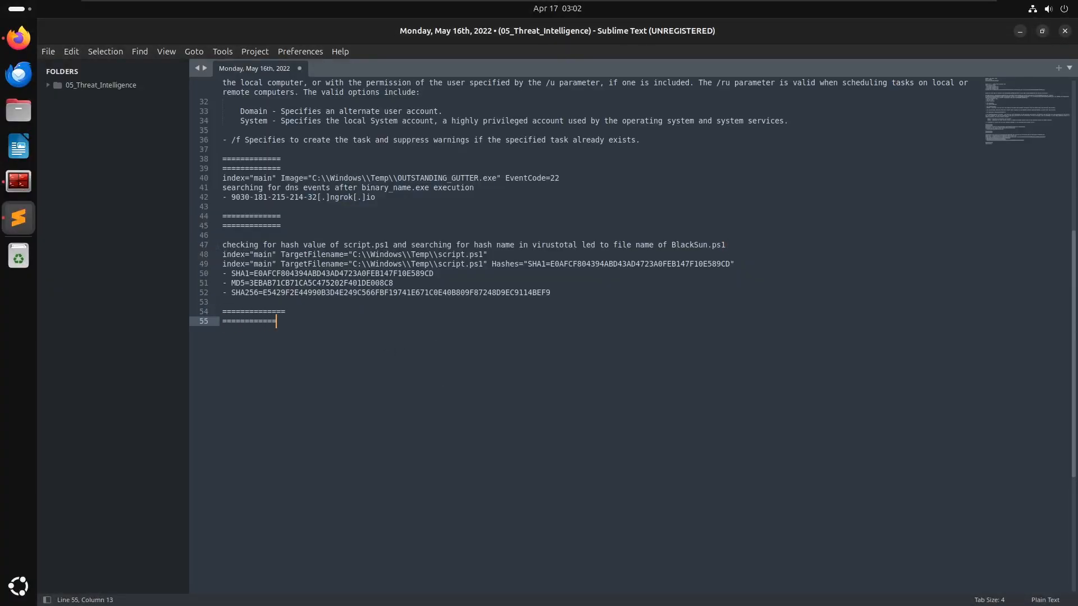
type("=")
key("Return")
key("Return")
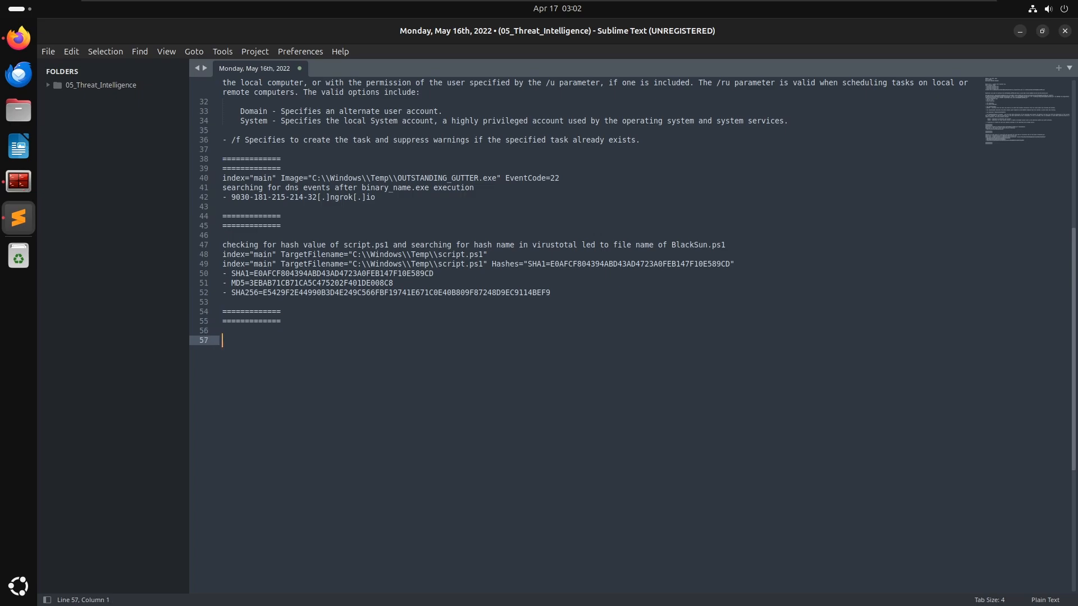
key("alt+Tab")
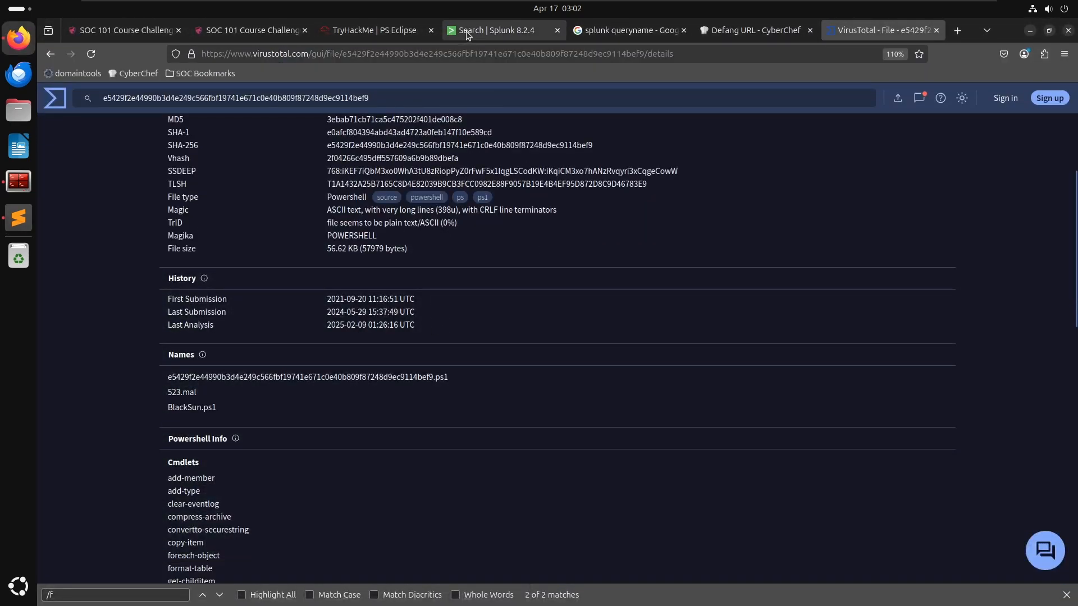
- Try filtering the main index for event code 11 by typing the field as code, eventcode and event
left_click(465, 32)
left_click(528, 179)
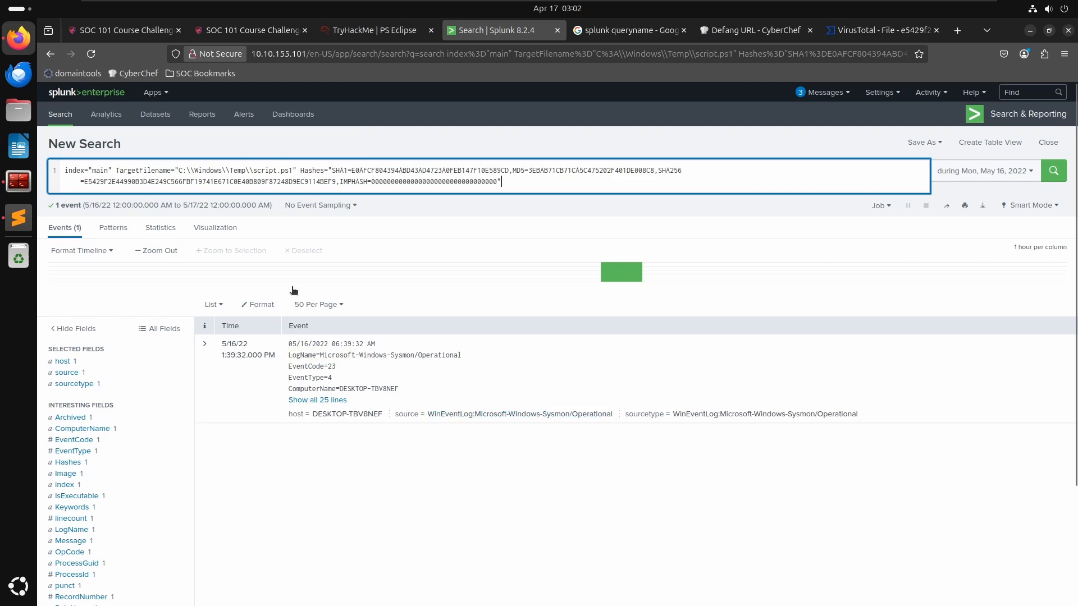
left_click(357, 30)
left_click_drag(521, 185, 116, 169)
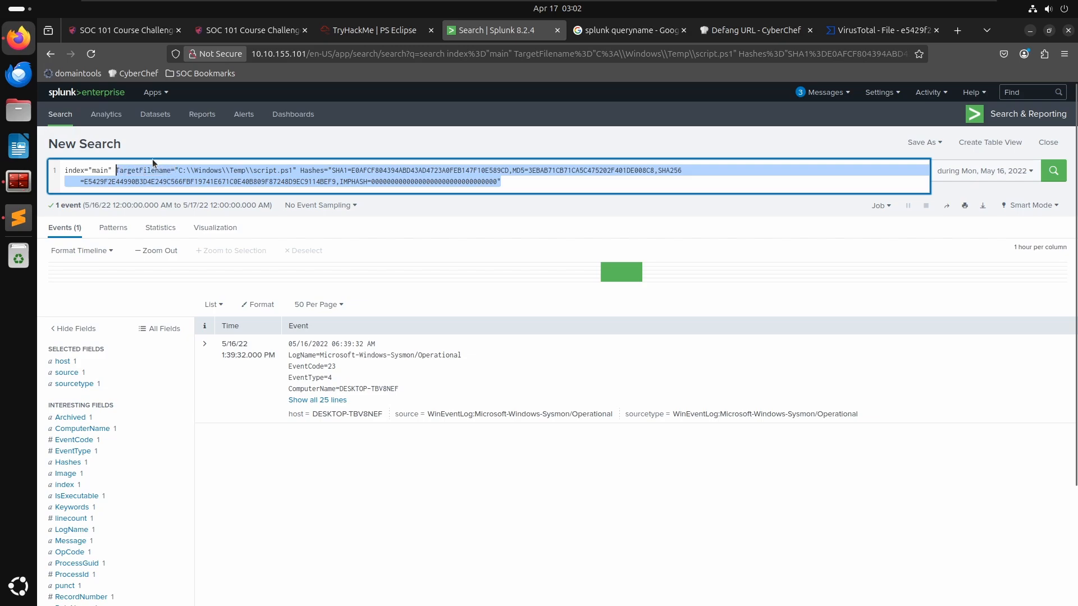
key("BackSpace")
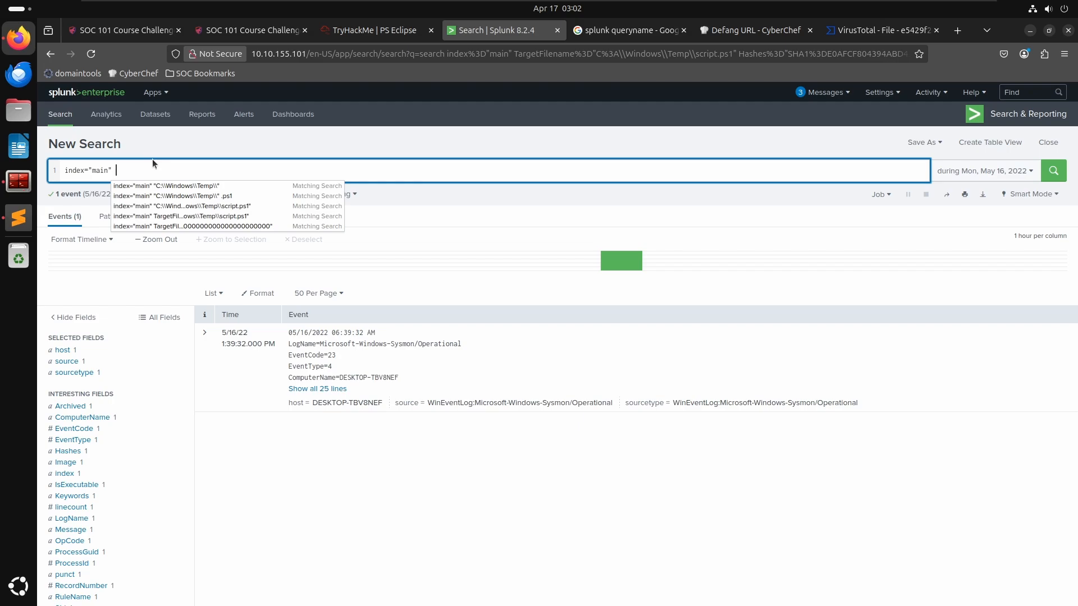
type("code=\"")
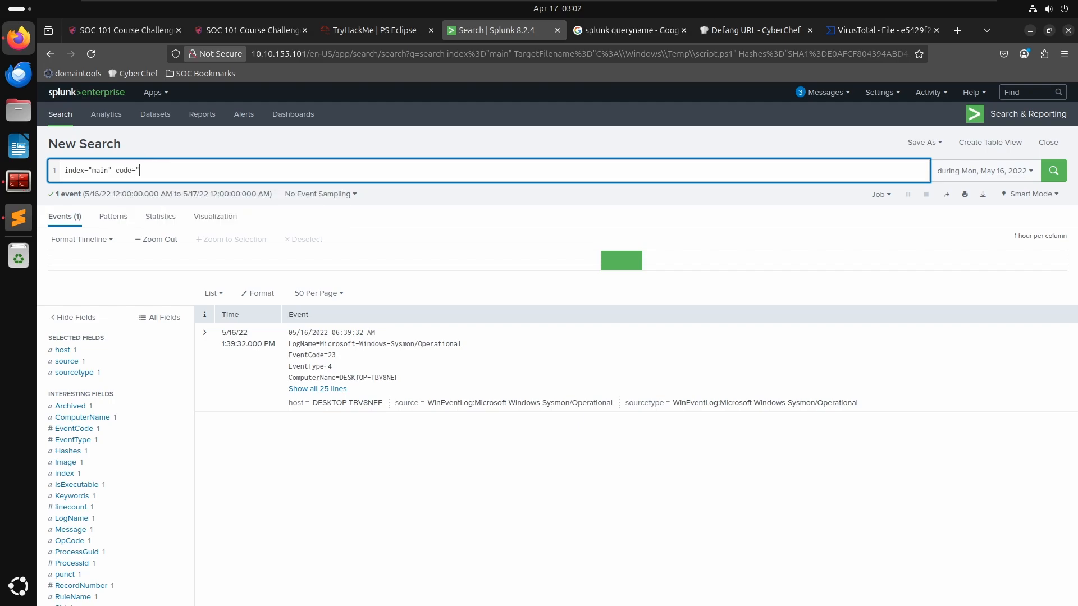
type("11\"")
key("Return")
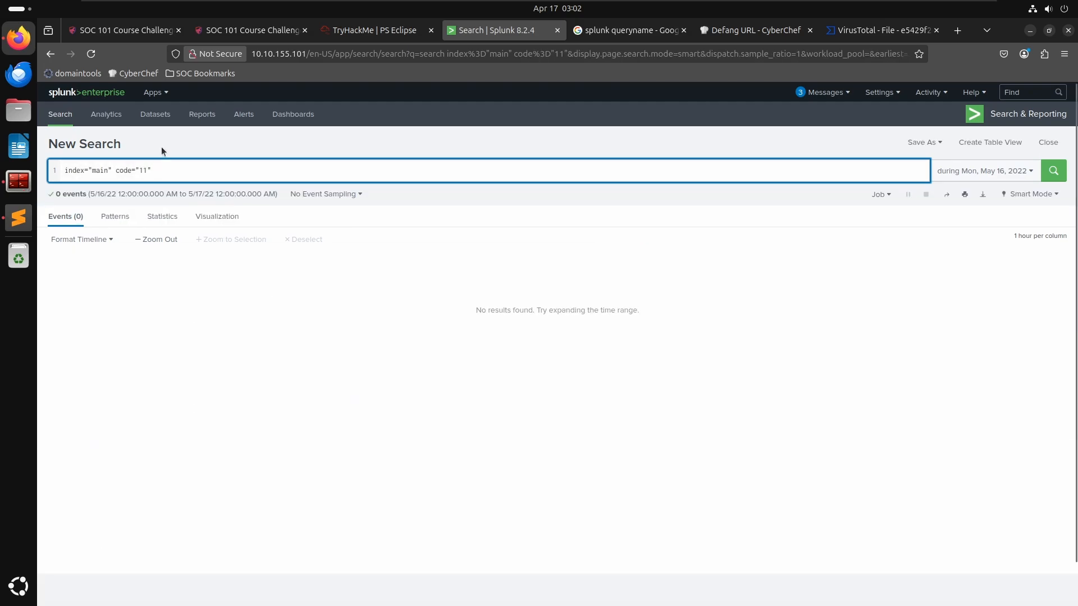
type("evnet")
key("Return")
key("BackSpace")
key("BackSpace")
key("BackSpace")
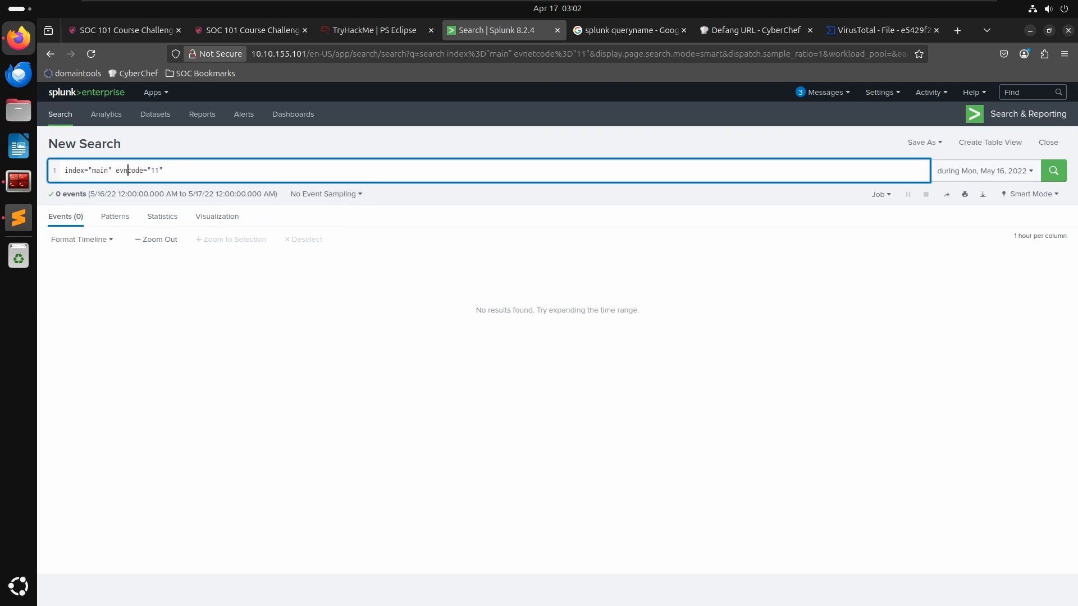
type("ent")
key("Return")
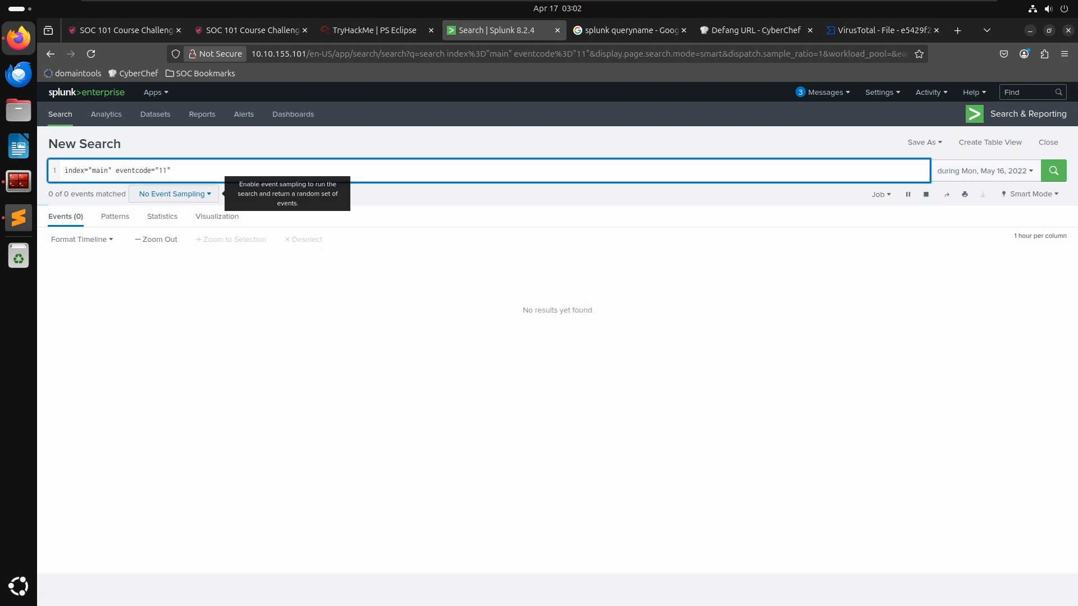
key("Delete")
key("Delete")
key("Delete")
key("Delete")
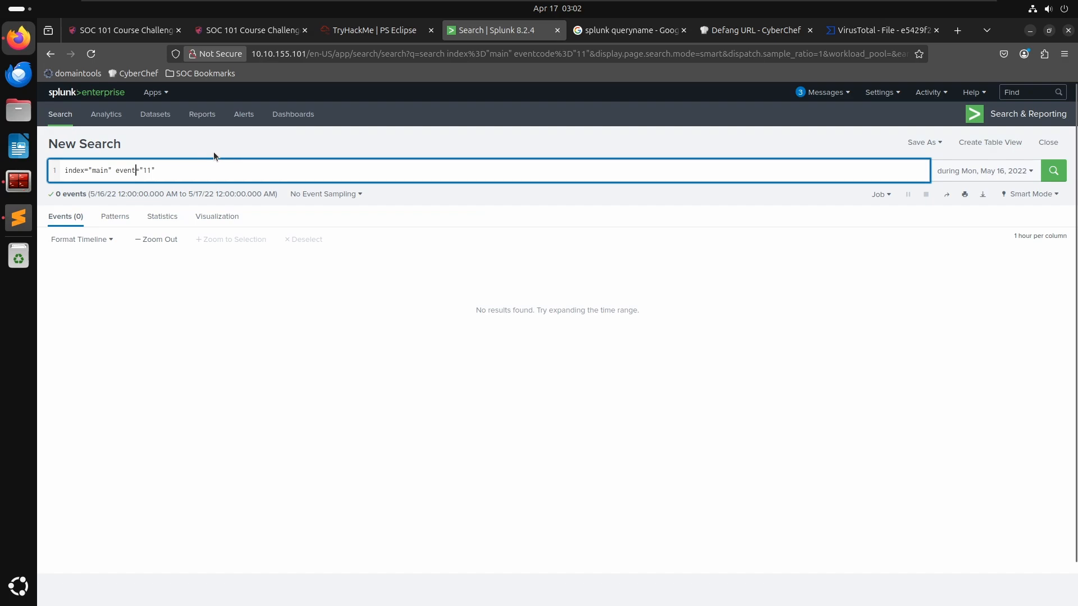
key("Return")
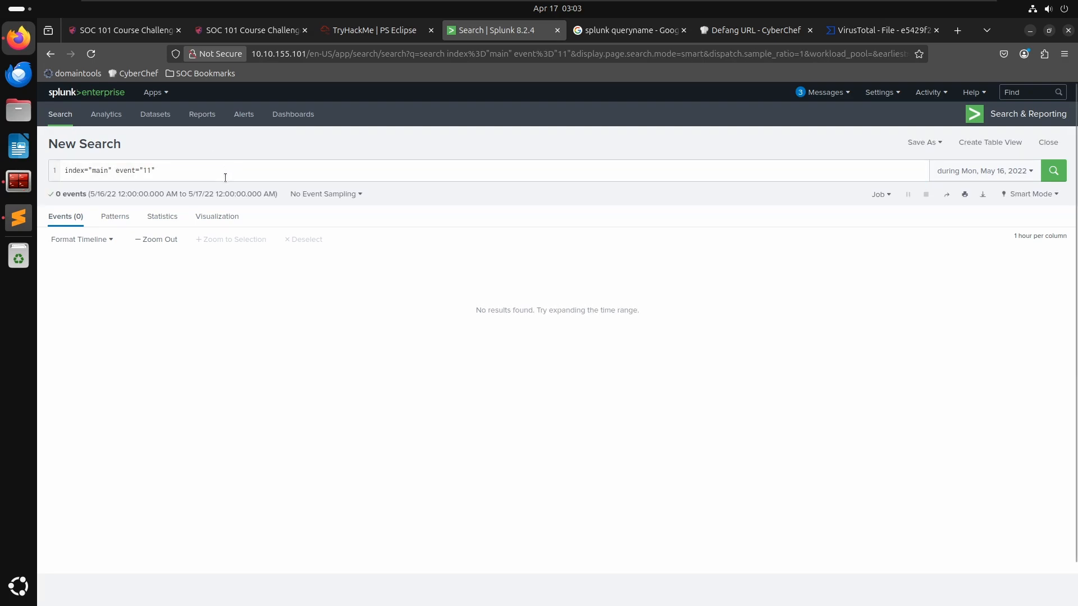
- Rerun the script.ps1 hash query, add EventCode from its event, and change the search to index="main" EventCode=11 *.txt
left_click(226, 175)
key("BackSpace")
key("BackSpace")
key("BackSpace")
key("BackSpace")
key("BackSpace")
key("BackSpace")
key("BackSpace")
key("BackSpace")
key("BackSpace")
key("BackSpace")
key("ctrl+v")
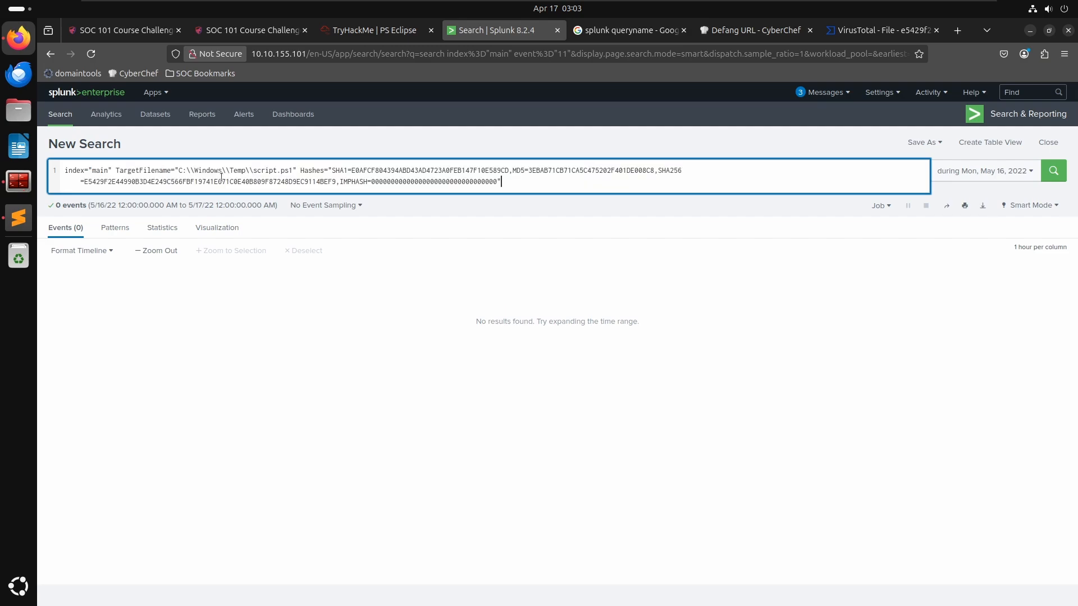
key("Return")
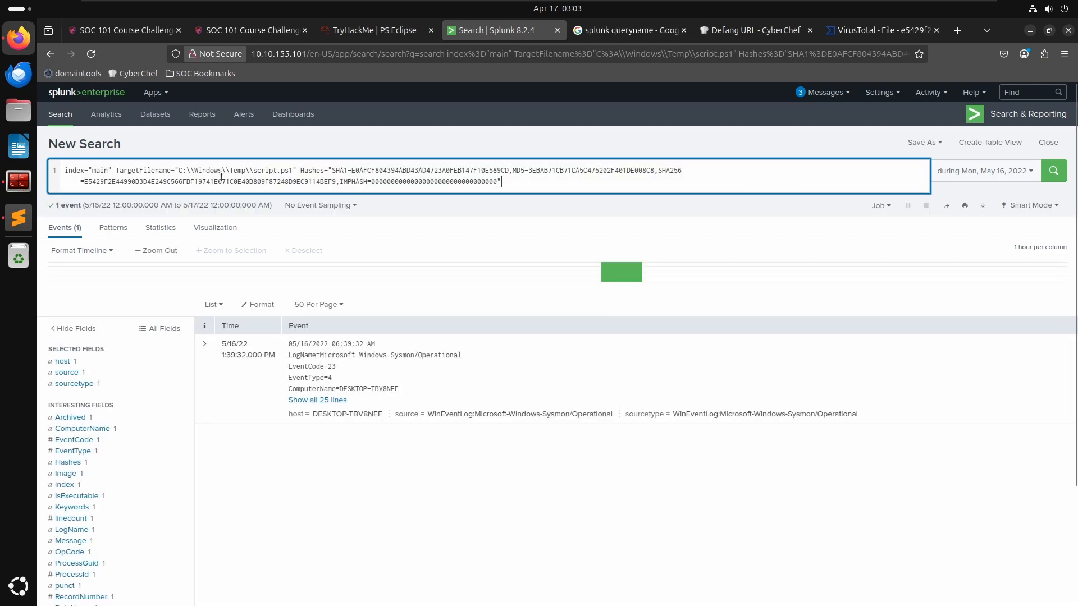
left_click(205, 344)
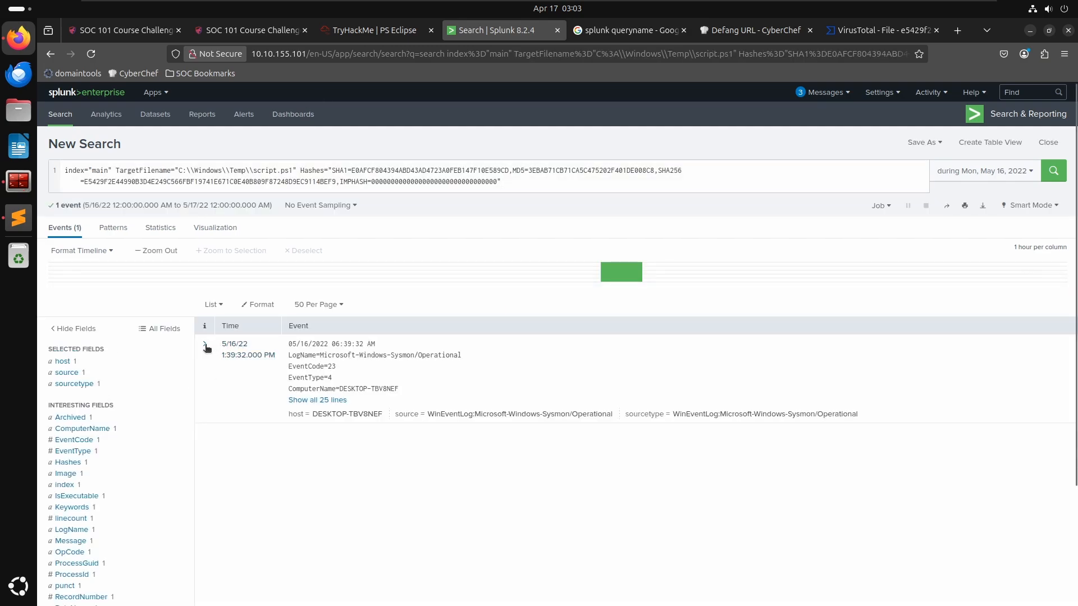
left_click(325, 372)
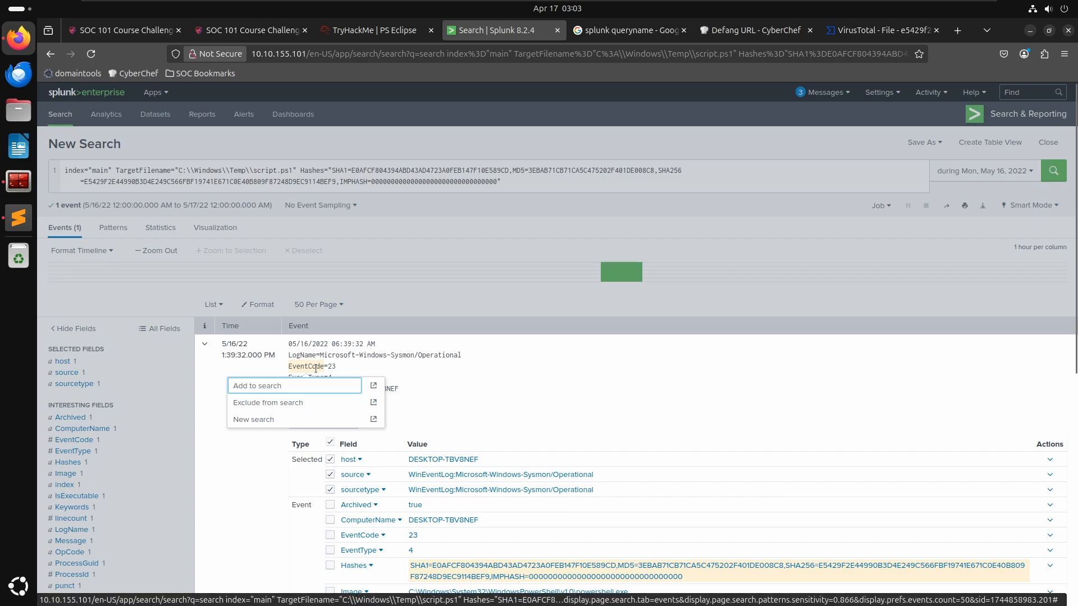
left_click(264, 388)
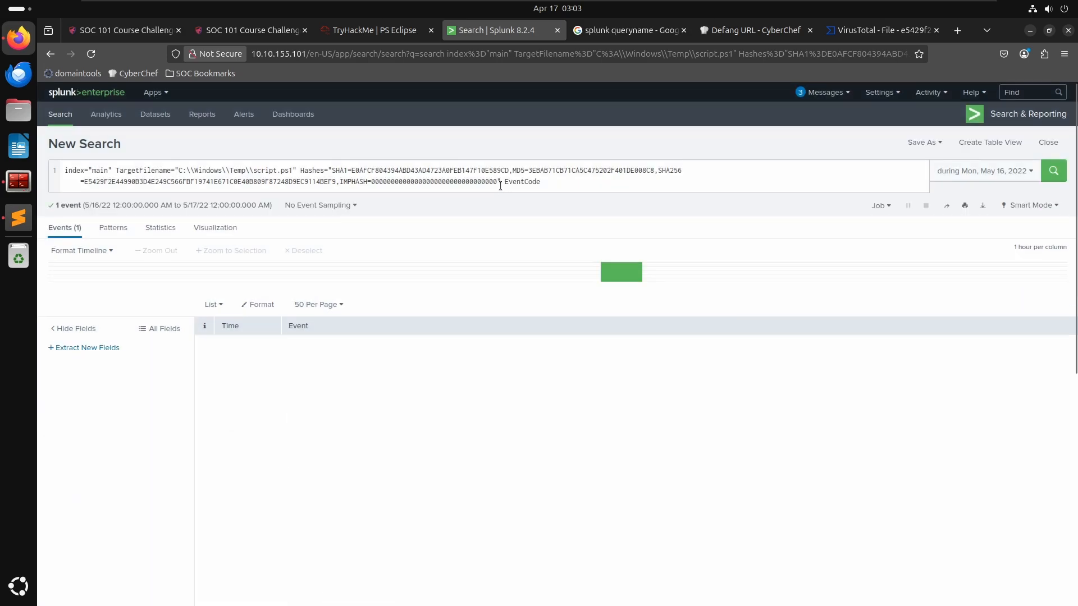
left_click_drag(500, 181, 116, 170)
key("BackSpace")
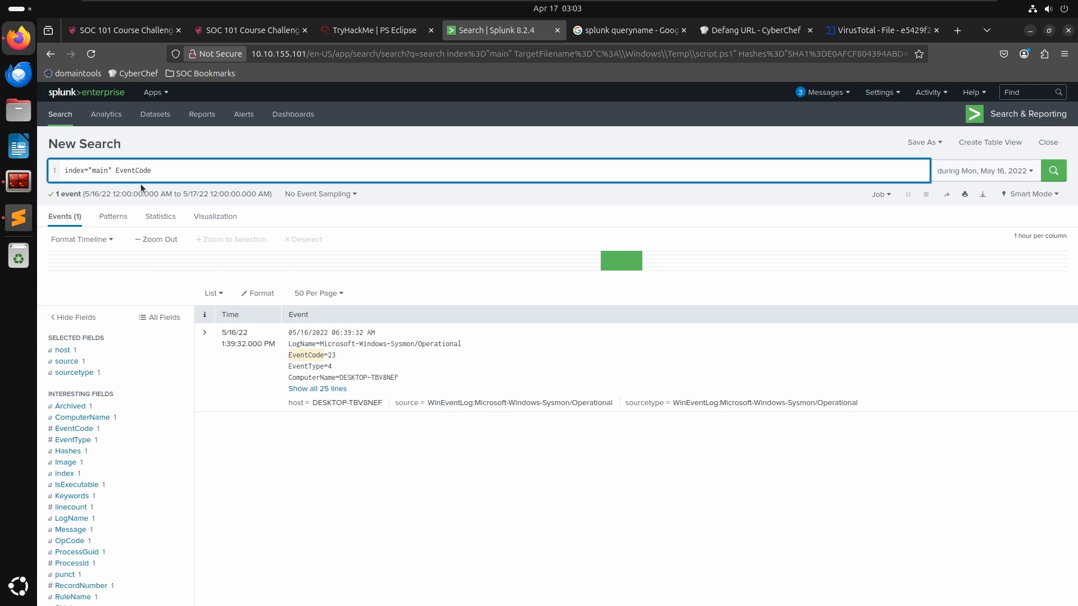
type("=")
type("11 *.txt")
key("Return")
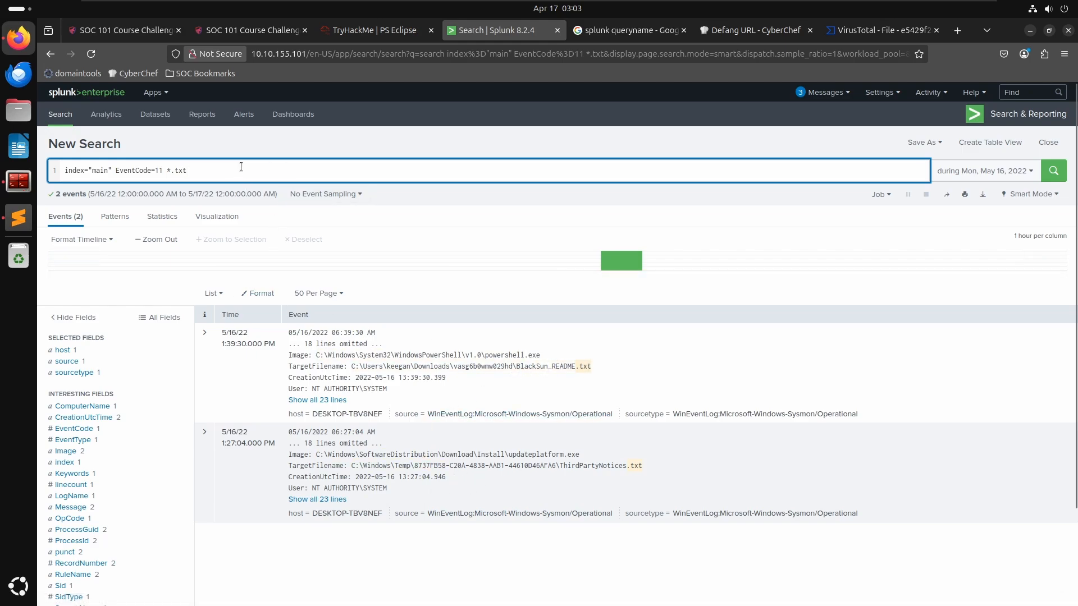
- Paste the EventCode=11 *.txt query as a new line in the notes file
key("ctrl+a")
key("ctrl+c")
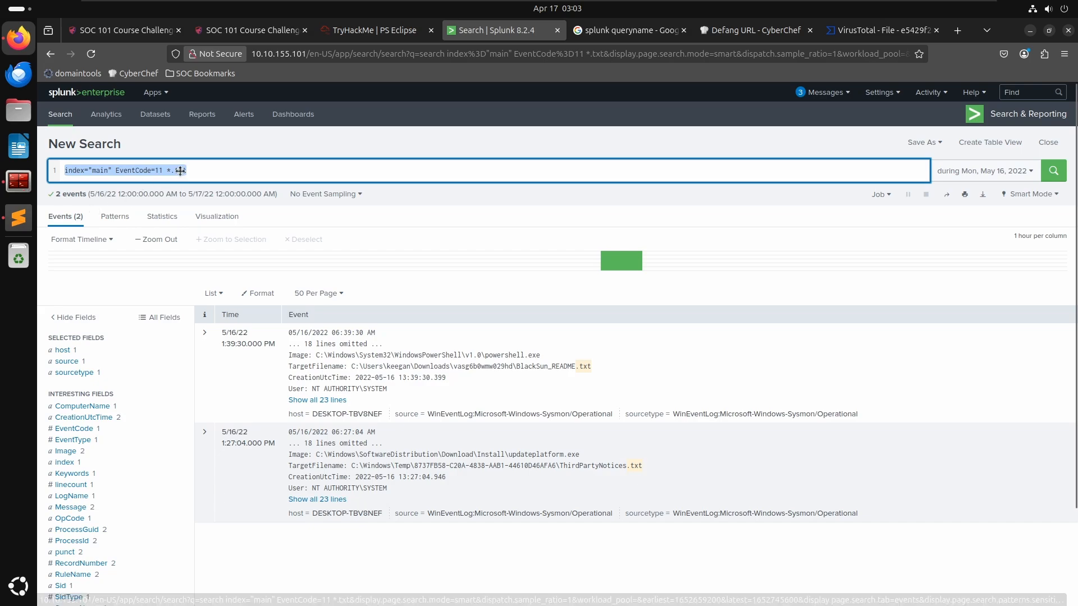
left_click(141, 170)
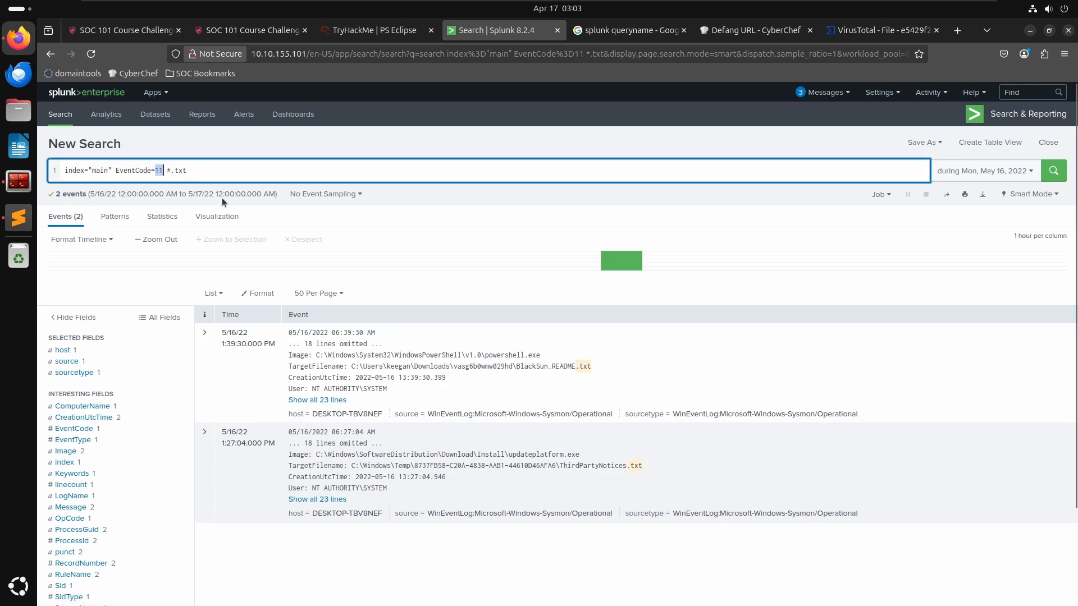
key("alt+Tab")
key("ctrl+v")
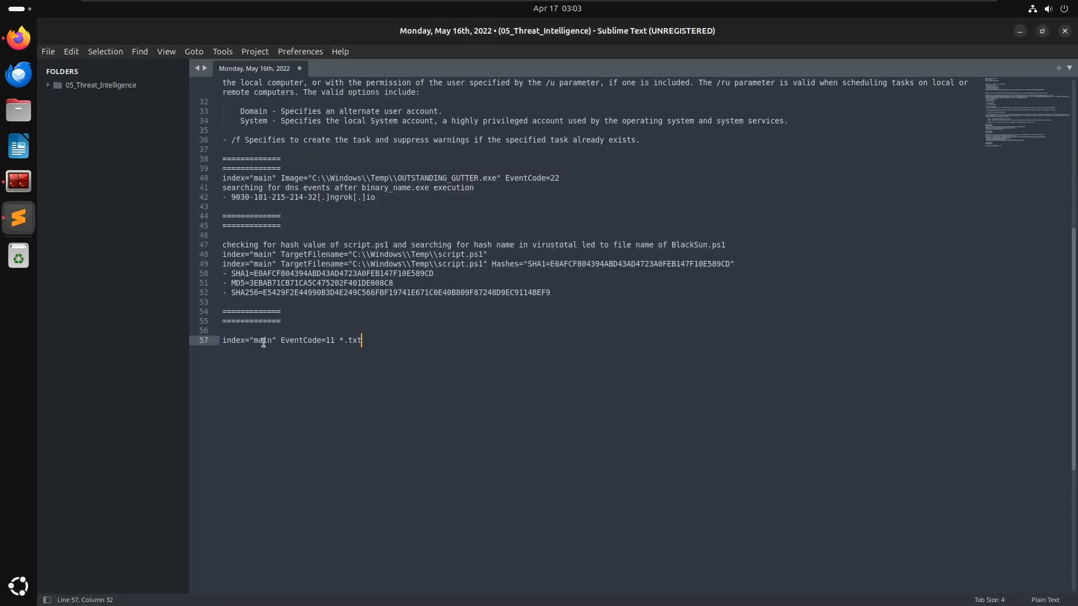
key("alt+Tab")
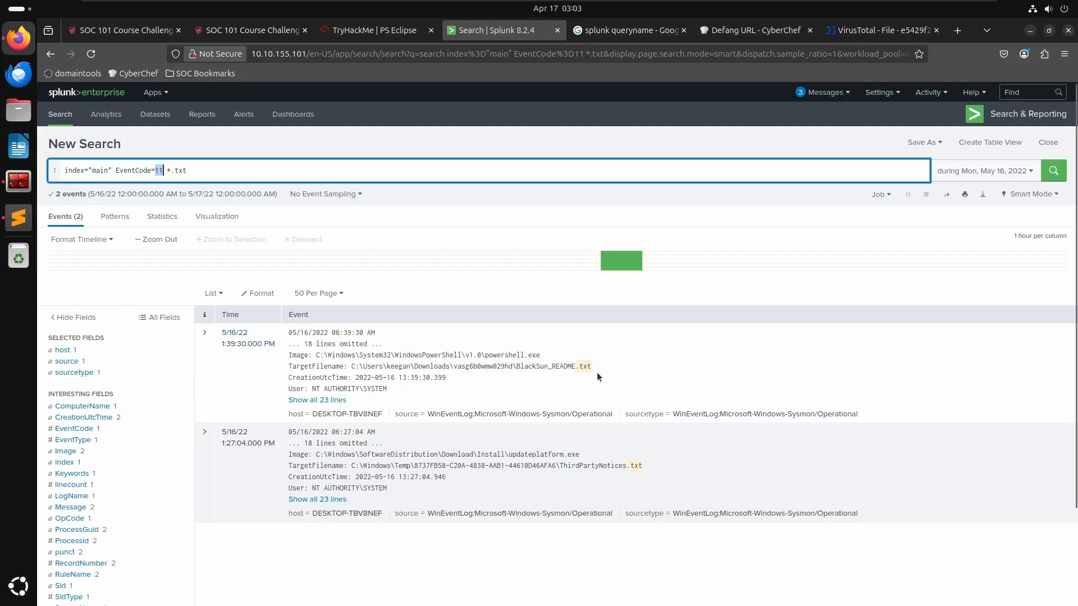
- Copy the BlackSun_README.txt TargetFilename line from the first event into the notes below the query
left_click_drag(598, 372, 379, 358)
left_click(343, 367)
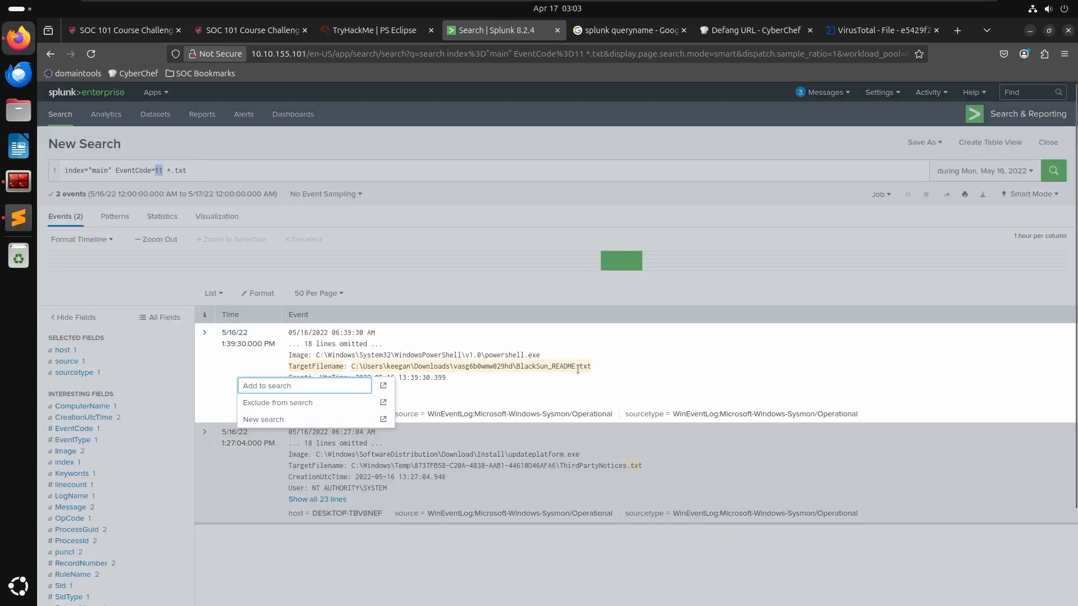
left_click(593, 366)
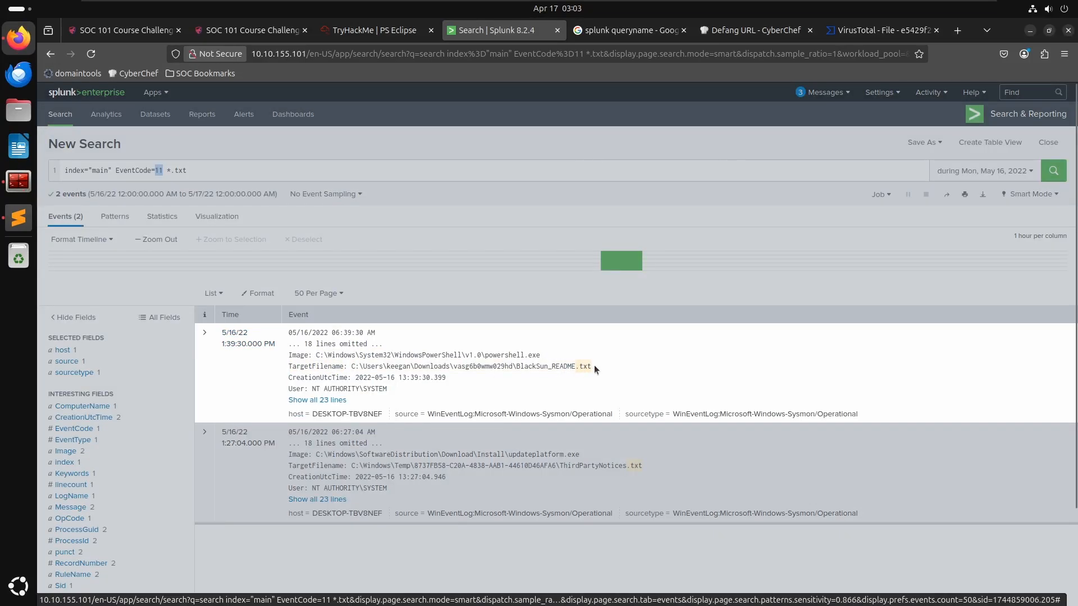
left_click_drag(594, 365, 288, 369)
key("ctrl+c")
key("alt+Tab")
key("ctrl+v")
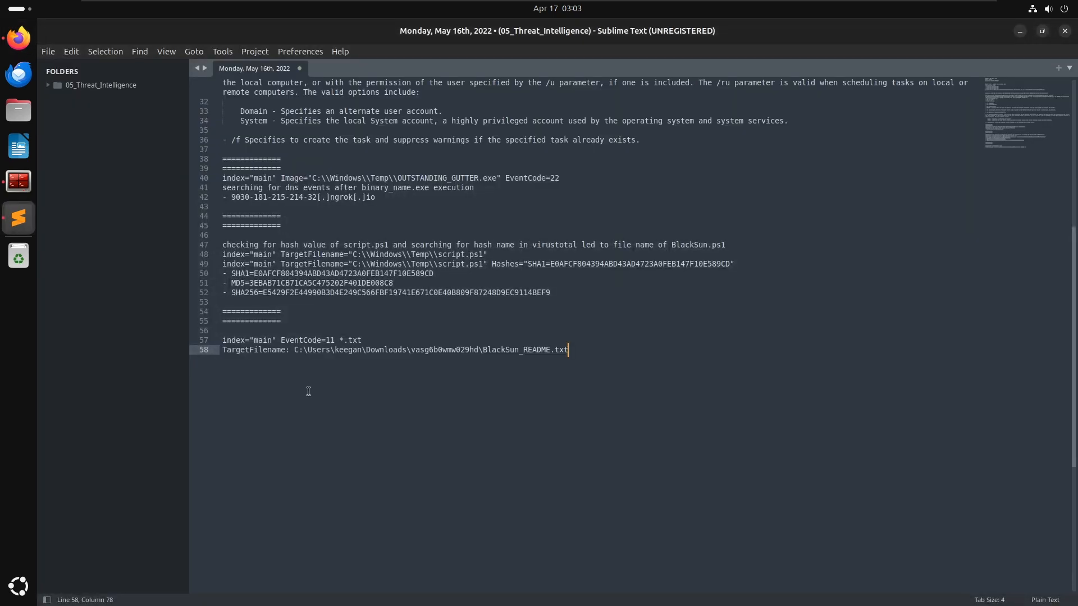
- Copy only the BlackSun_README.txt file name and paste it into the ransom note answer field
left_click_drag(534, 370, 479, 351)
key("ctrl+v")
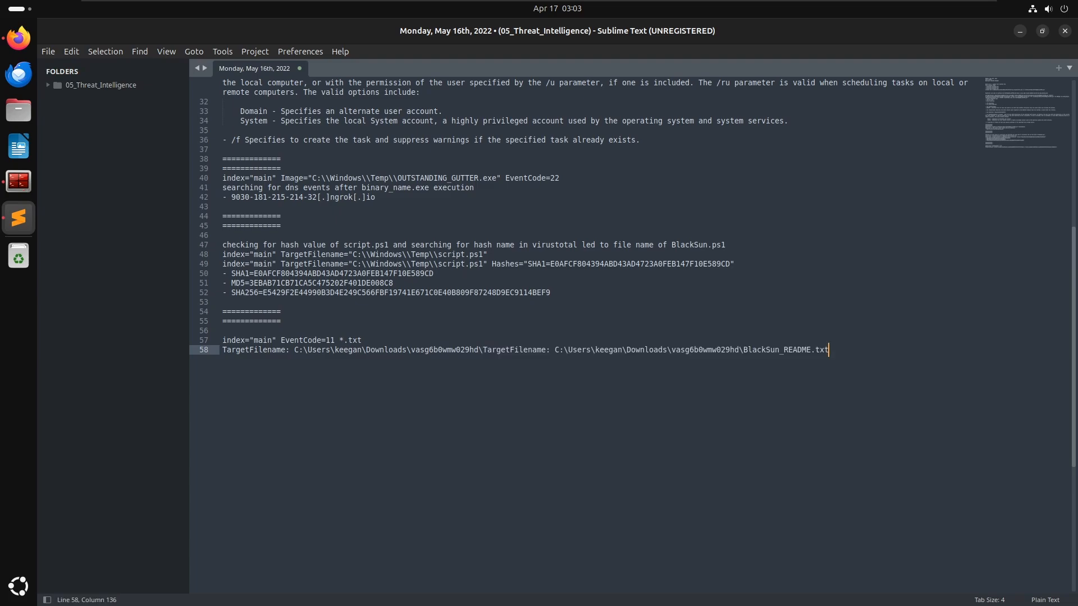
key("ctrl+z")
key("ctrl+c")
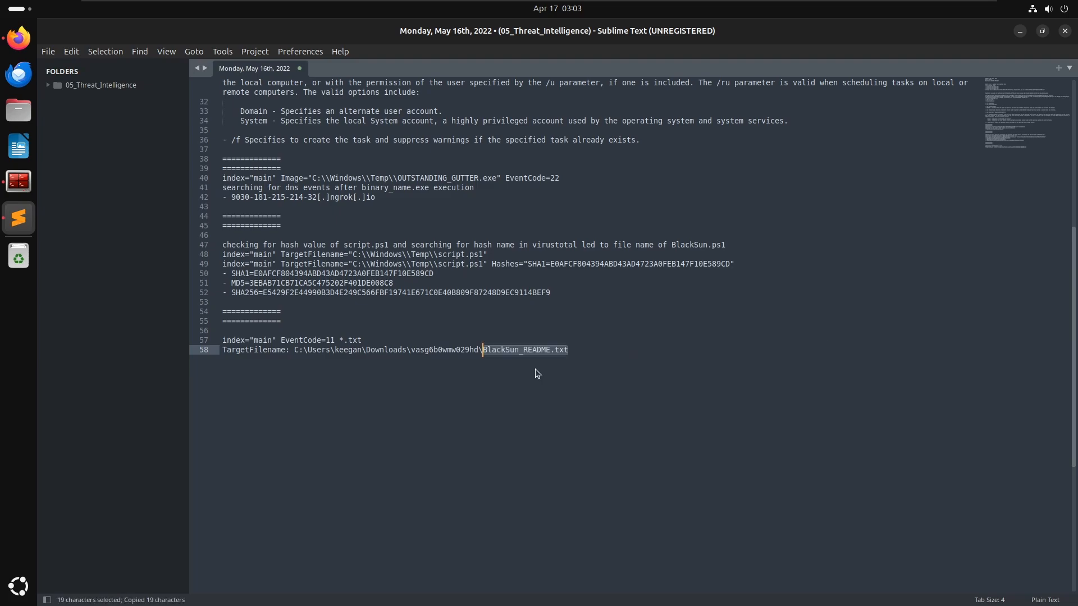
key("alt+Tab")
left_click(359, 30)
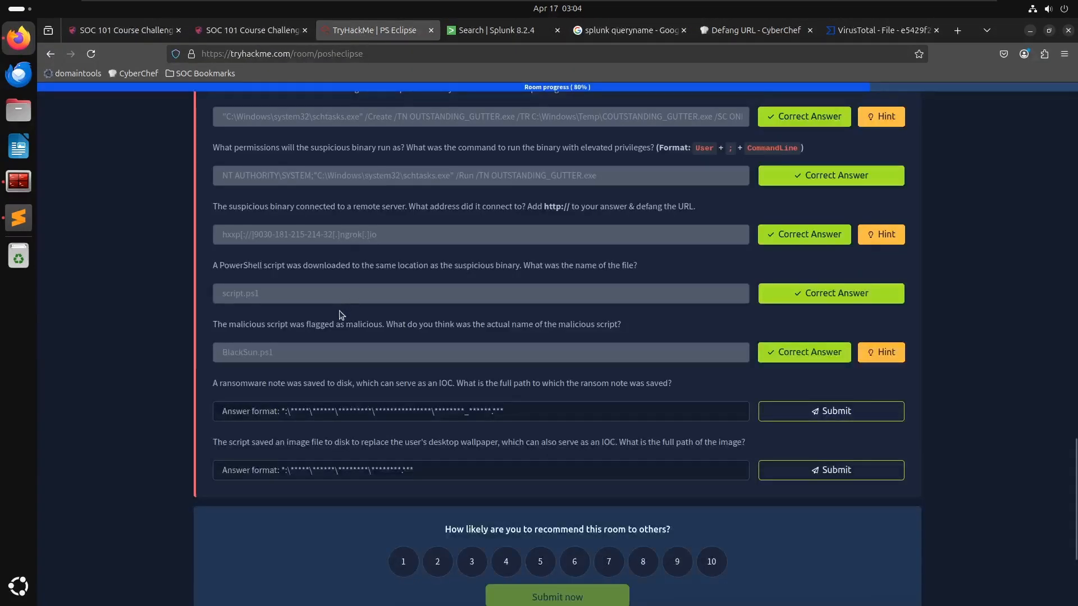
left_click(322, 410)
key("ctrl+v")
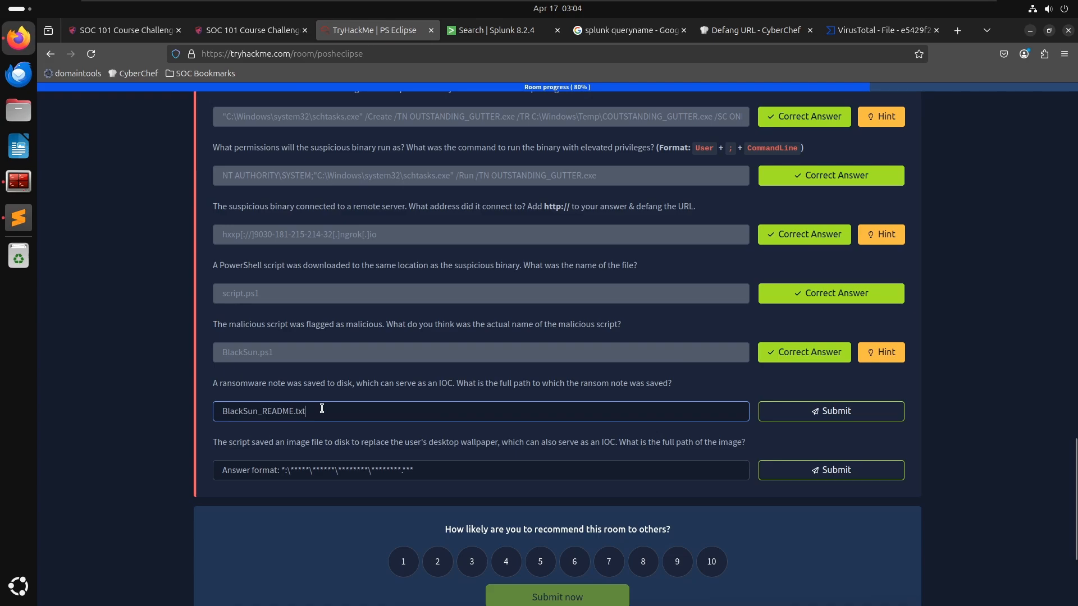
- Copy the full BlackSun_README.txt path from the notes and submit it as the ransom note location answer
key("alt+Tab")
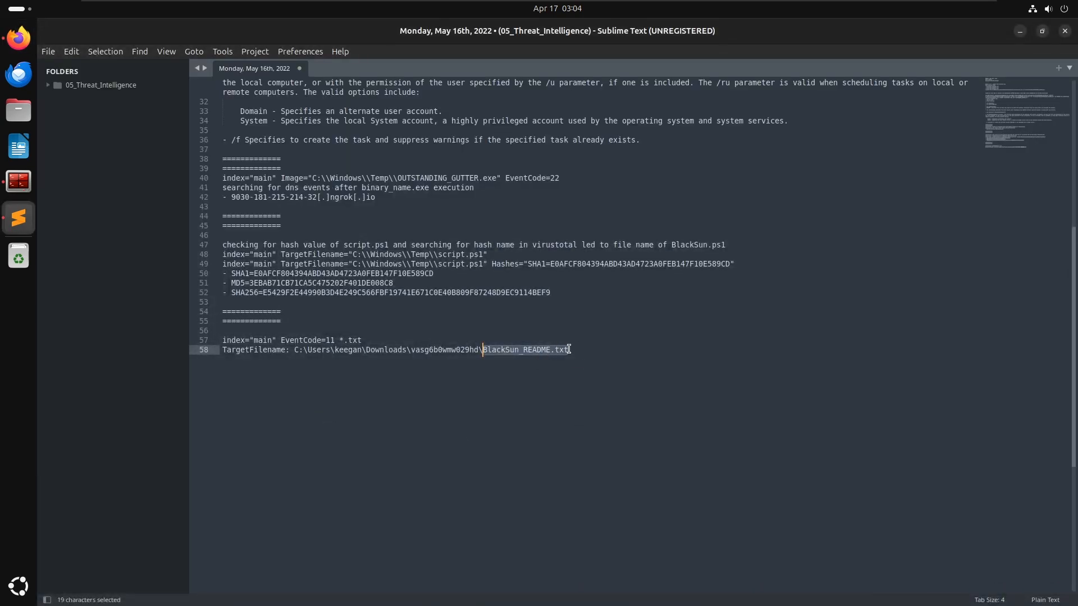
left_click_drag(571, 350, 292, 351)
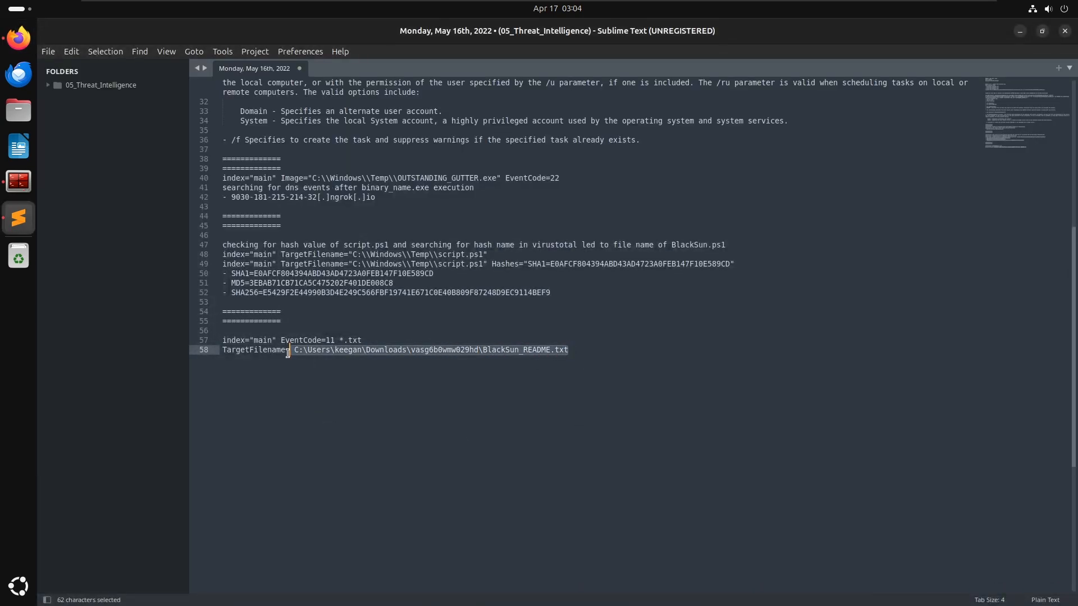
key("ctrl+c")
key("alt+Tab")
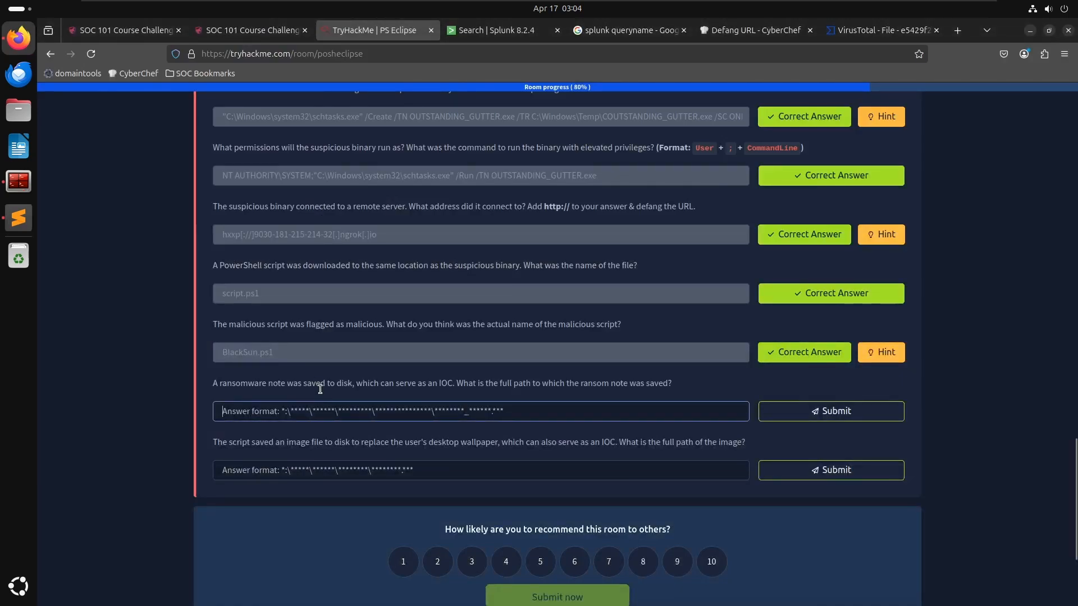
key("ctrl+a")
key("ctrl+v")
key("Return")
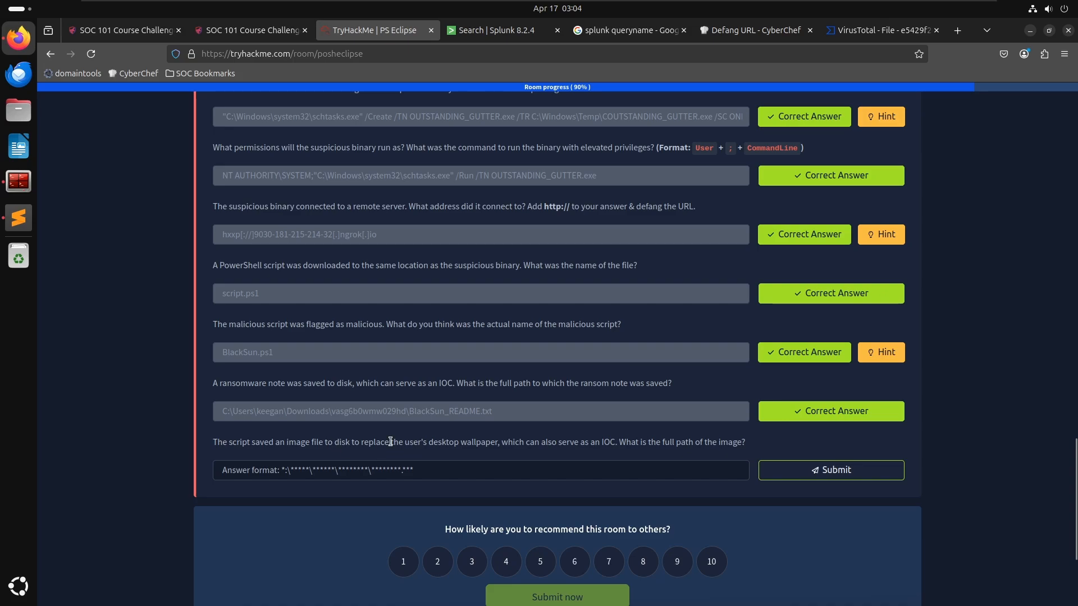
left_click_drag(242, 443, 327, 442)
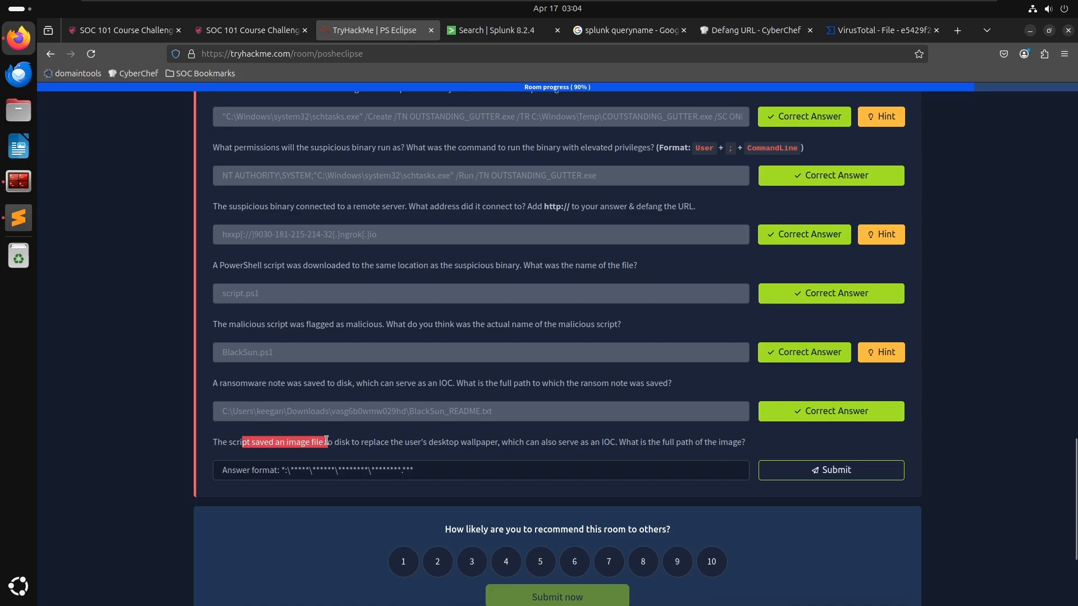
left_click(421, 442)
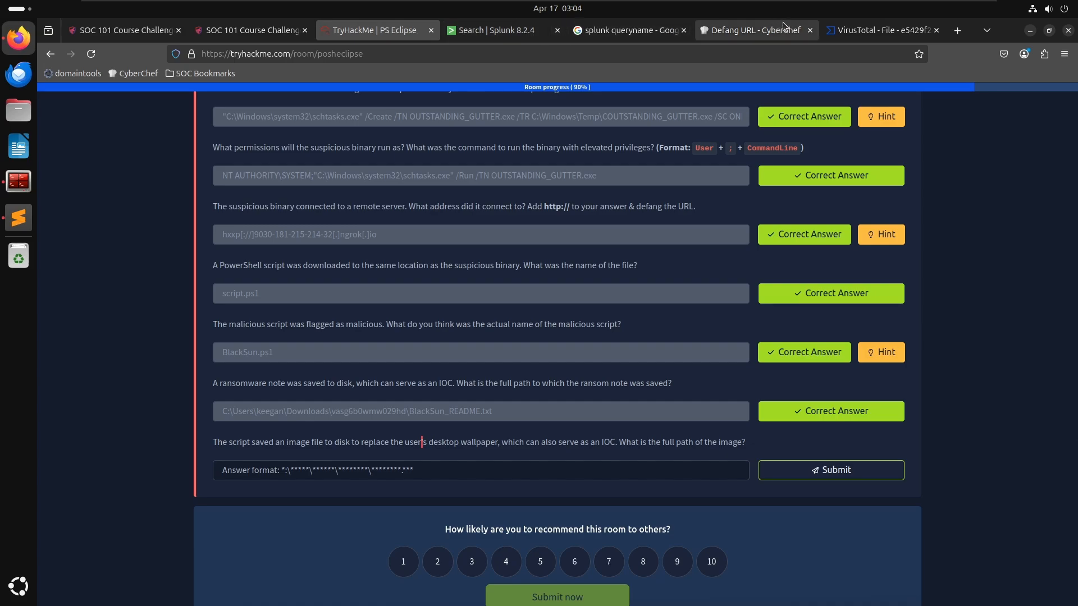
left_click(875, 30)
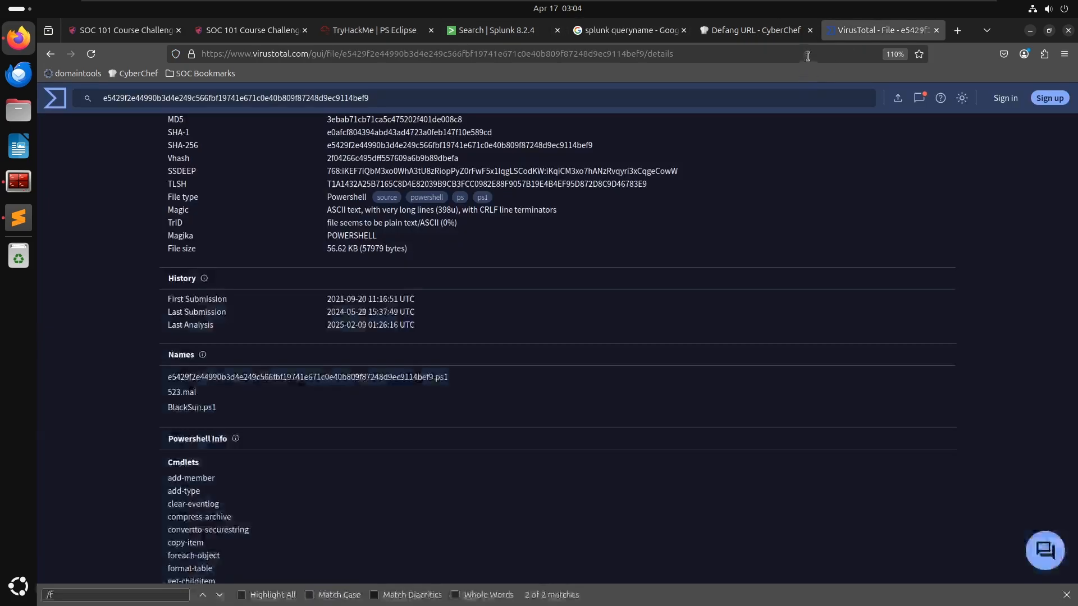
left_click(807, 56)
type("windows wa")
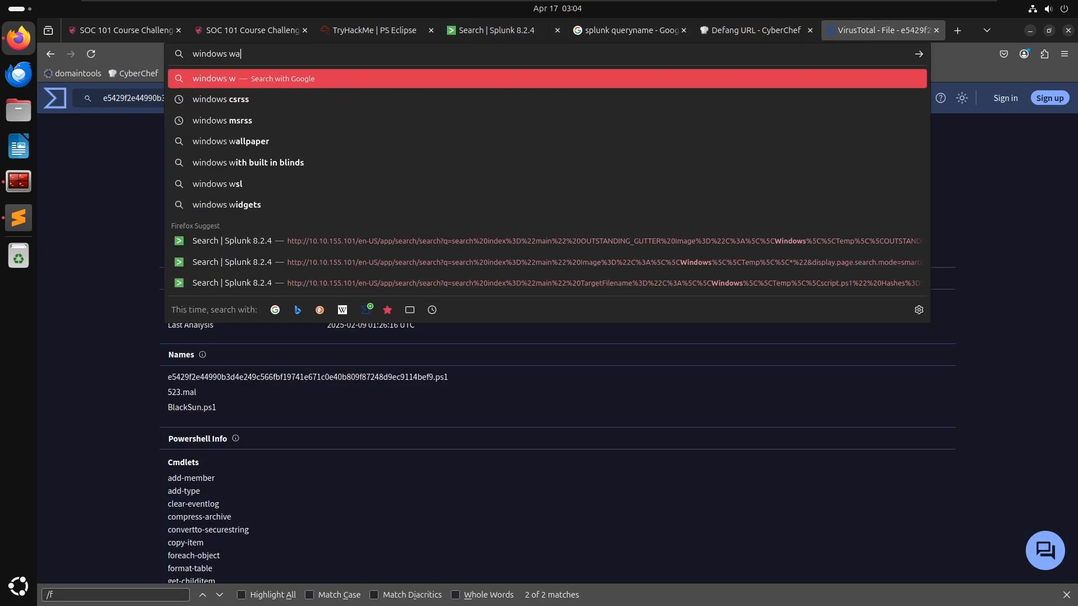
type("llpaper")
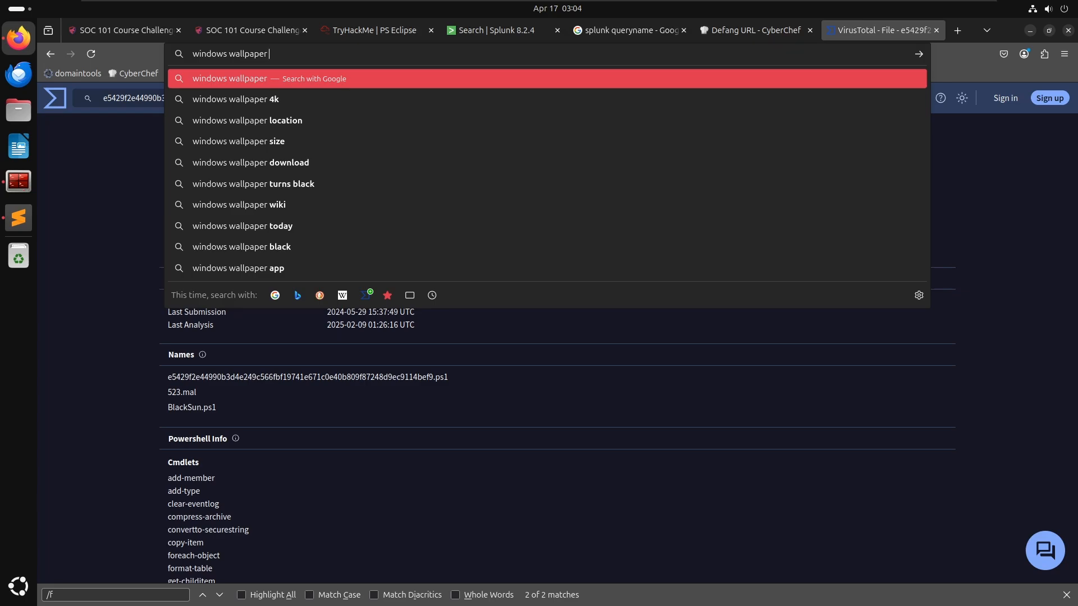
key("alt+Tab")
key("alt+Tab")
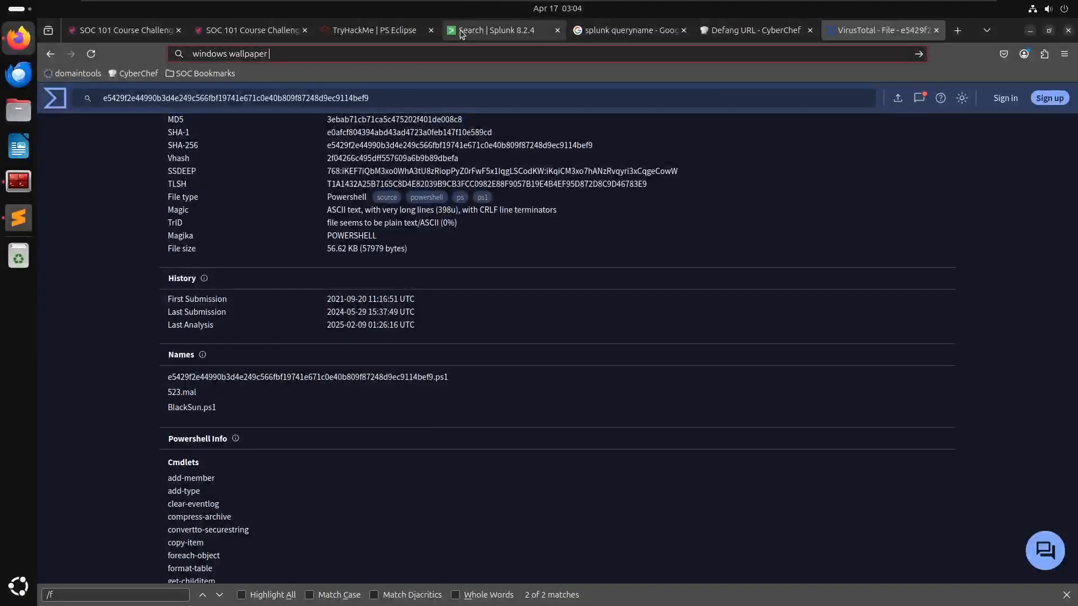
- Try filtering the search by the ransom note's folder path, then undo back to the EventCode=11 *.txt query
left_click(465, 31)
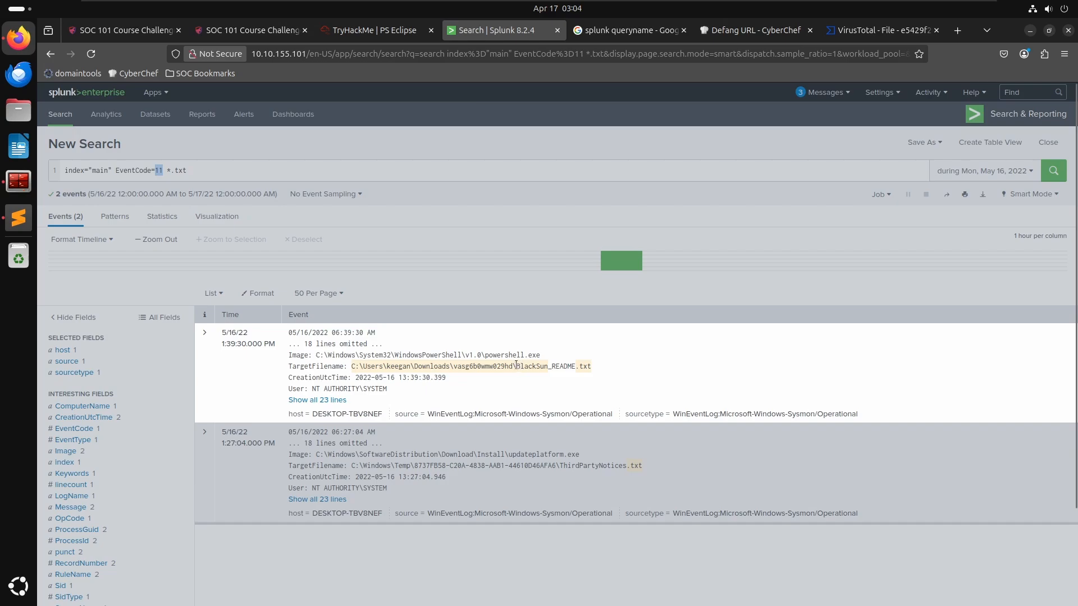
left_click_drag(515, 365, 352, 366)
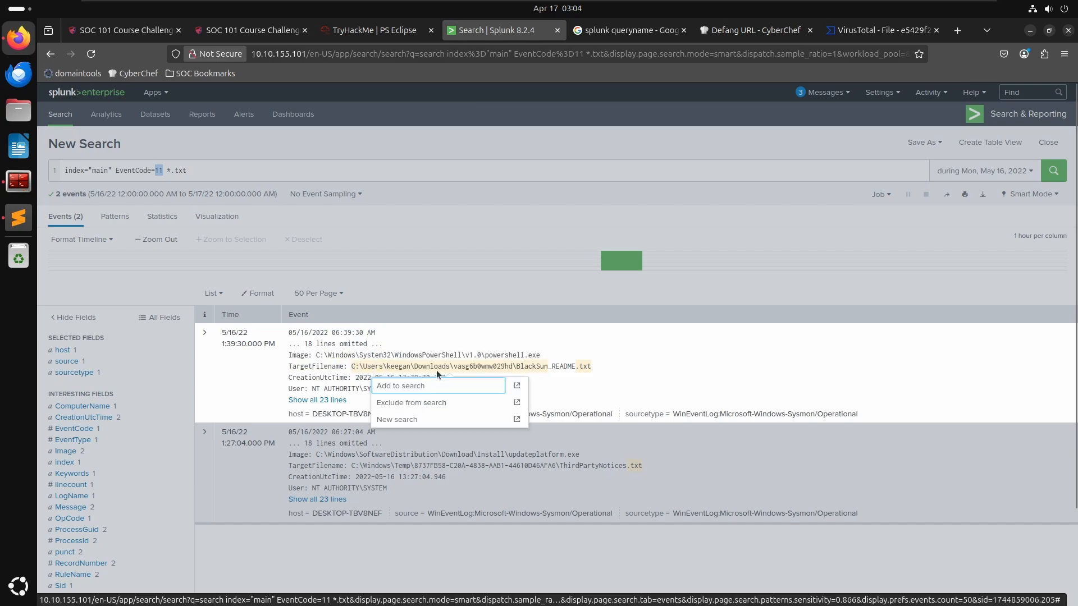
left_click(416, 387)
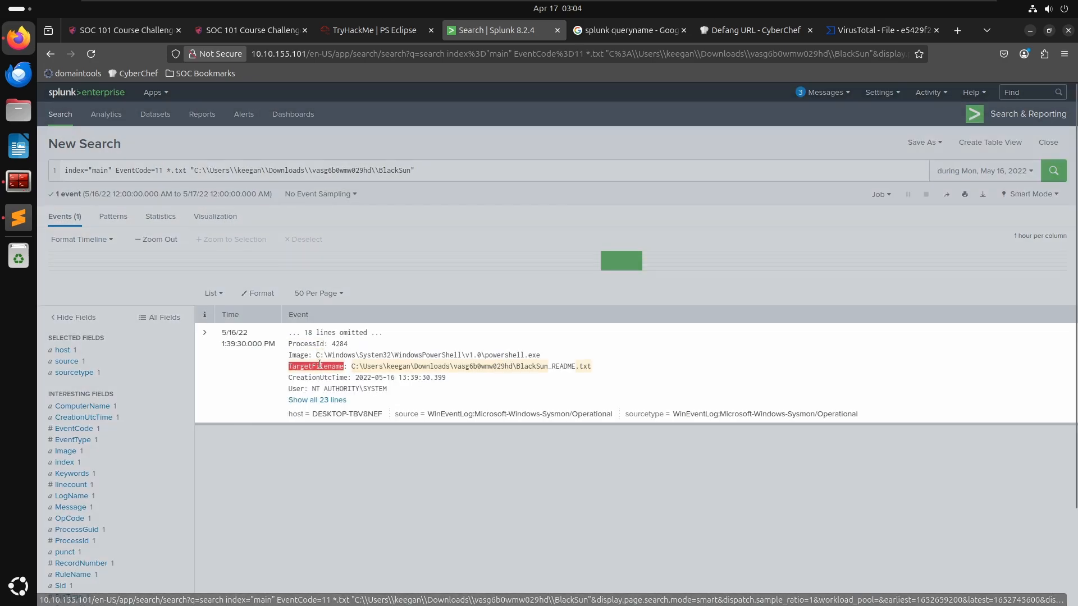
left_click(319, 365)
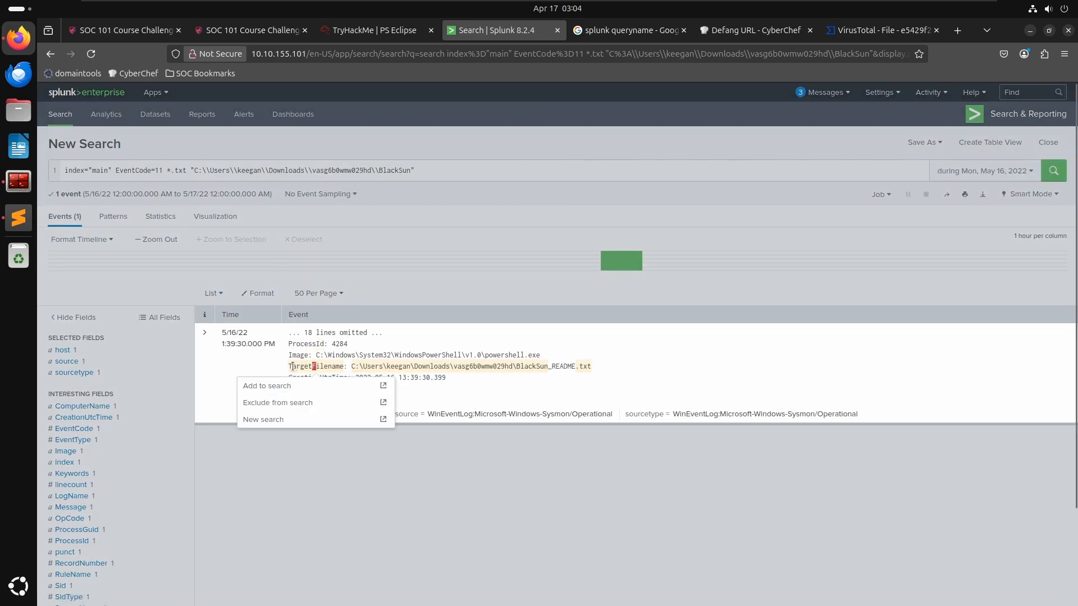
left_click(289, 367)
left_click_drag(288, 367, 516, 368)
right_click(517, 368)
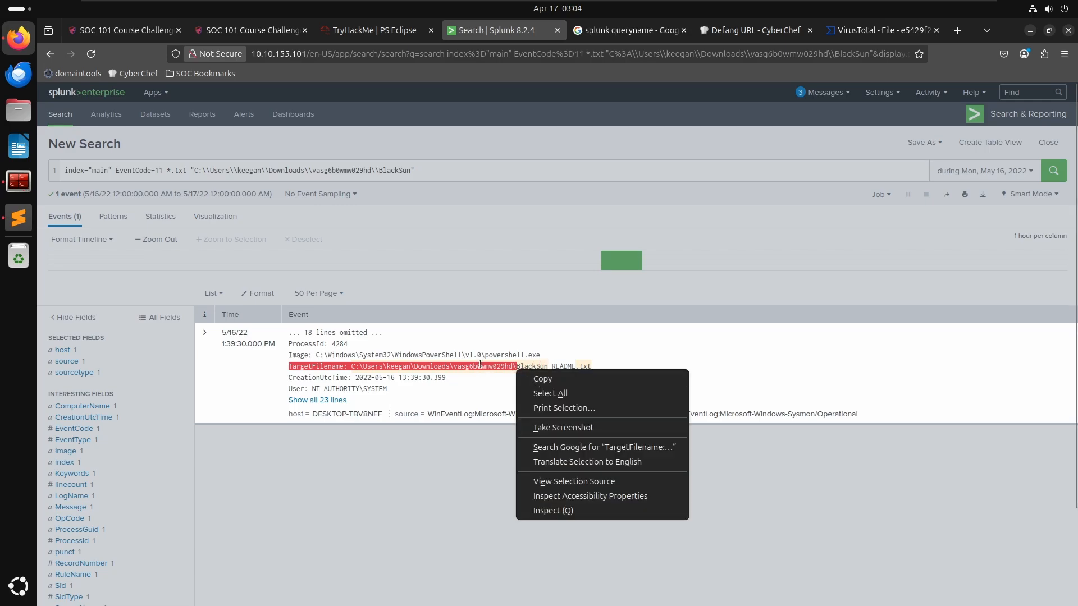
left_click(537, 381)
left_click(418, 157)
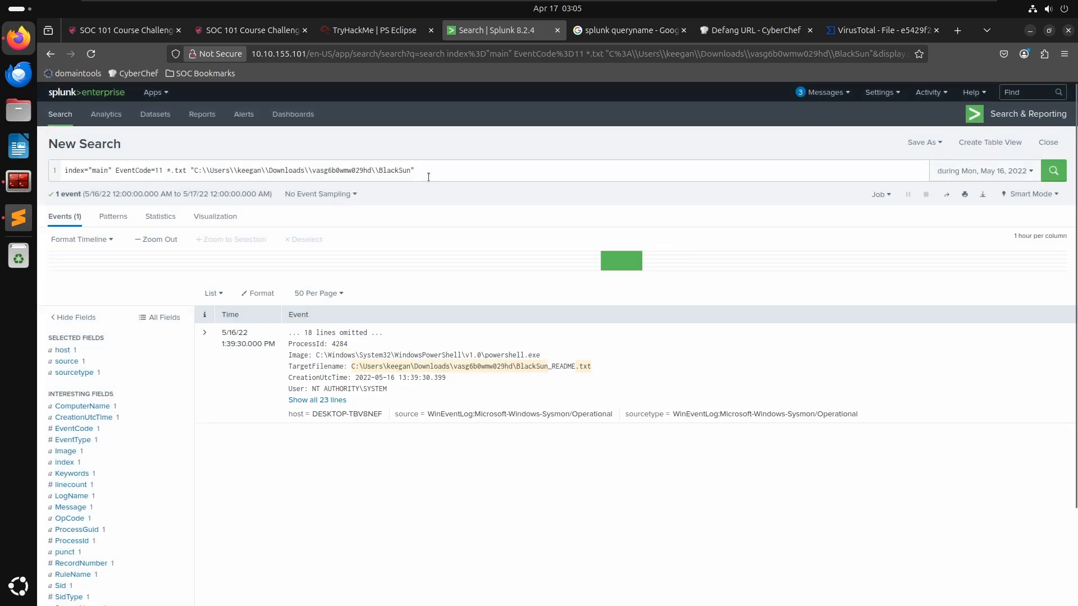
left_click_drag(418, 170, 110, 170)
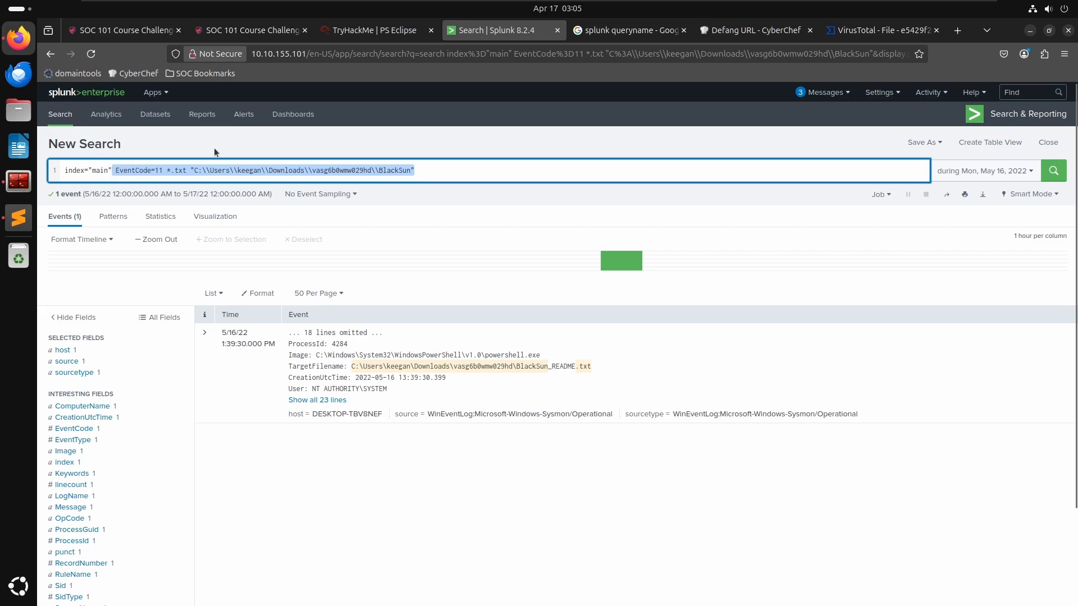
key("ctrl+v")
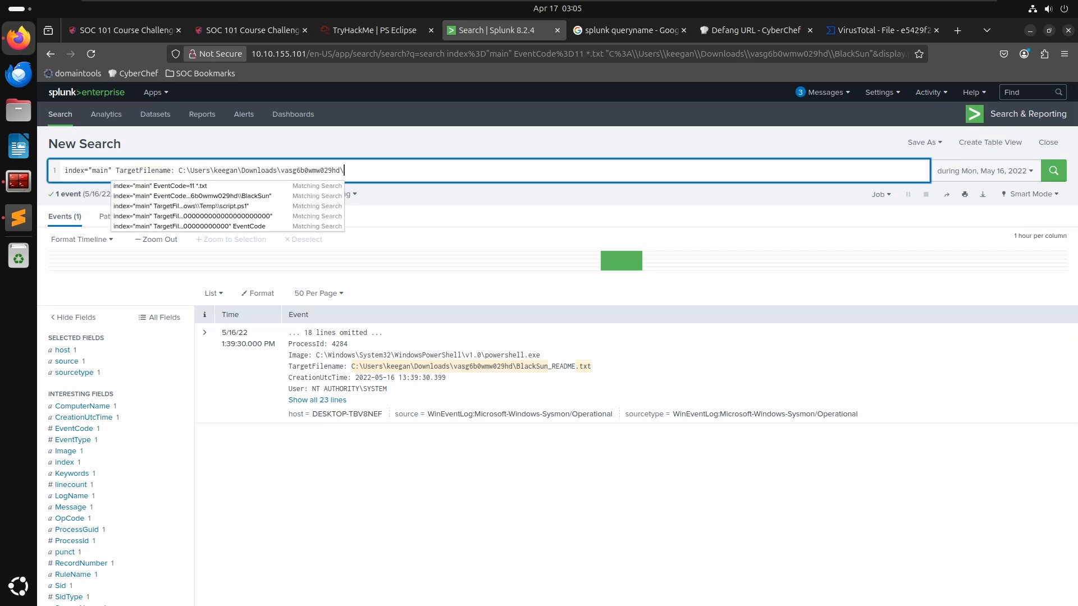
key("Escape")
key("ctrl+z")
key("ctrl+z")
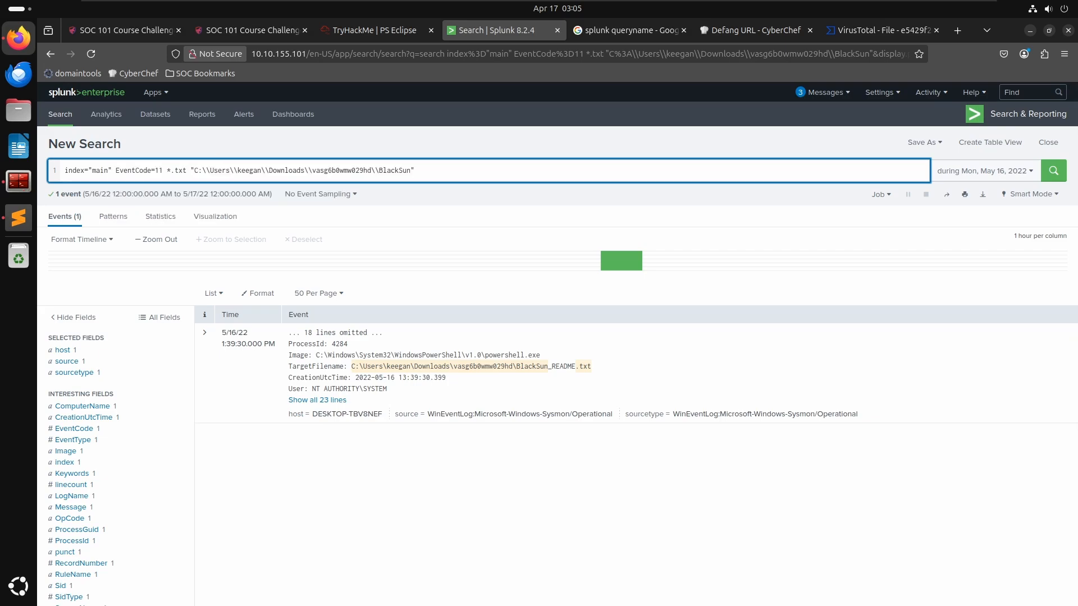
key("ctrl+z")
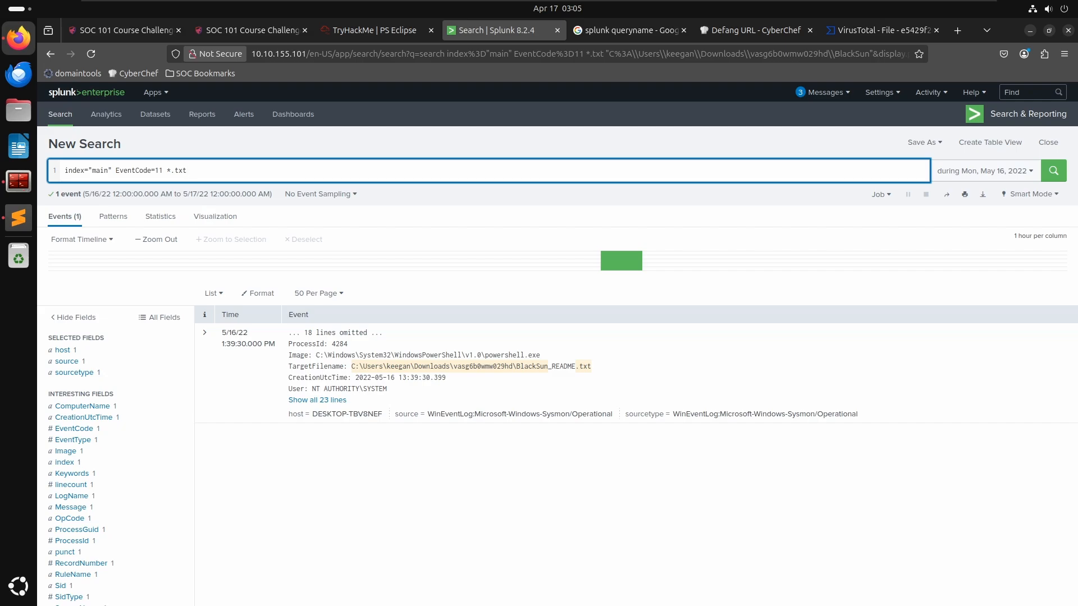
- Change the search to look for EventCode=11 *.jpg files instead of text files and run it
key("BackSpace")
key("BackSpace")
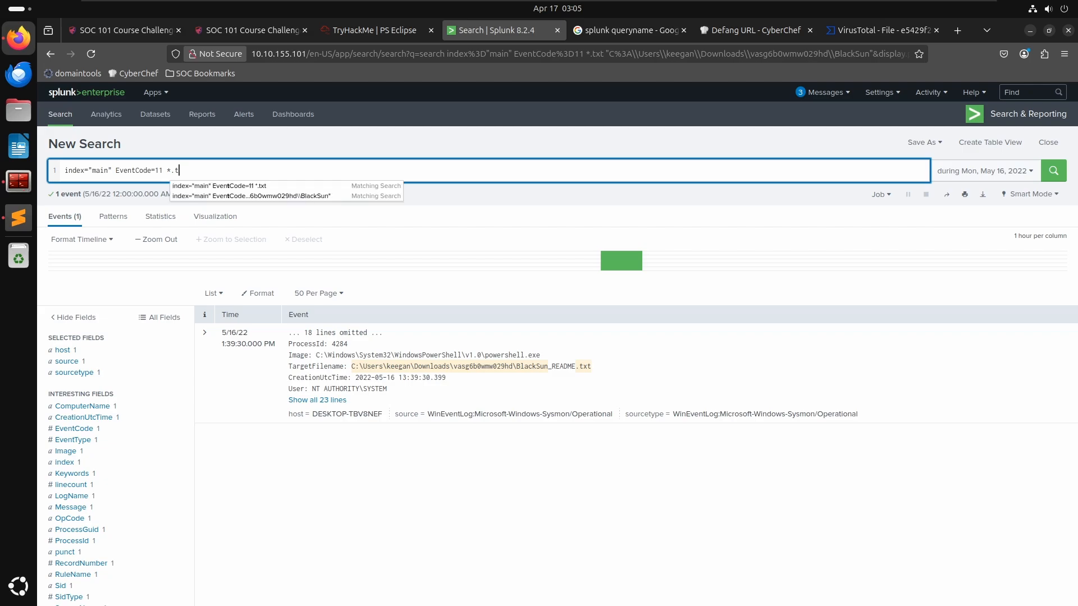
type("png")
key("Return")
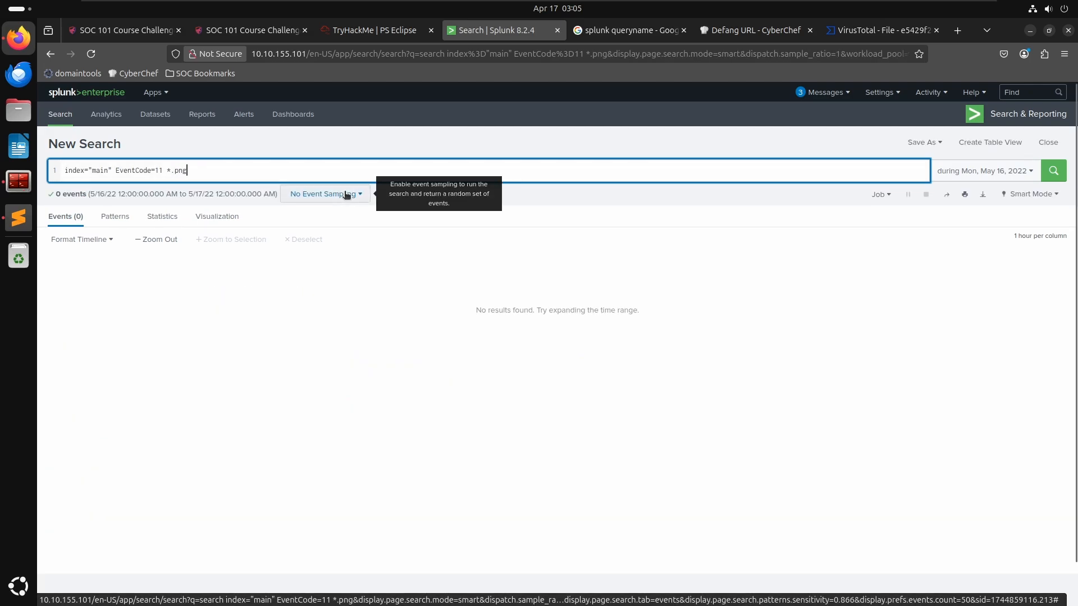
key("BackSpace")
key("BackSpace")
key("BackSpace")
type("jopg")
key("BackSpace")
key("BackSpace")
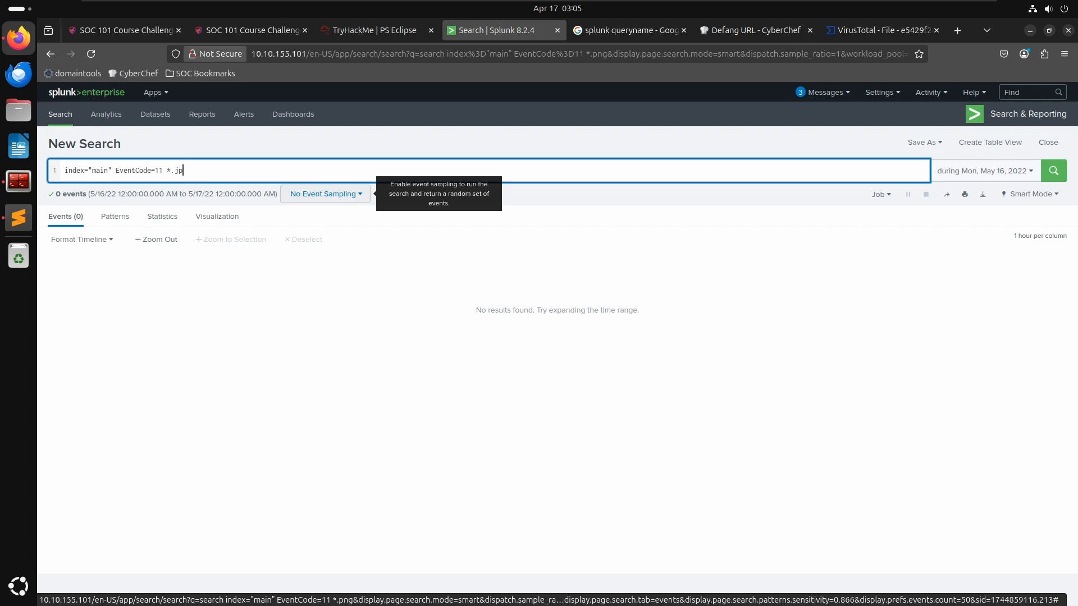
type("g")
key("Return")
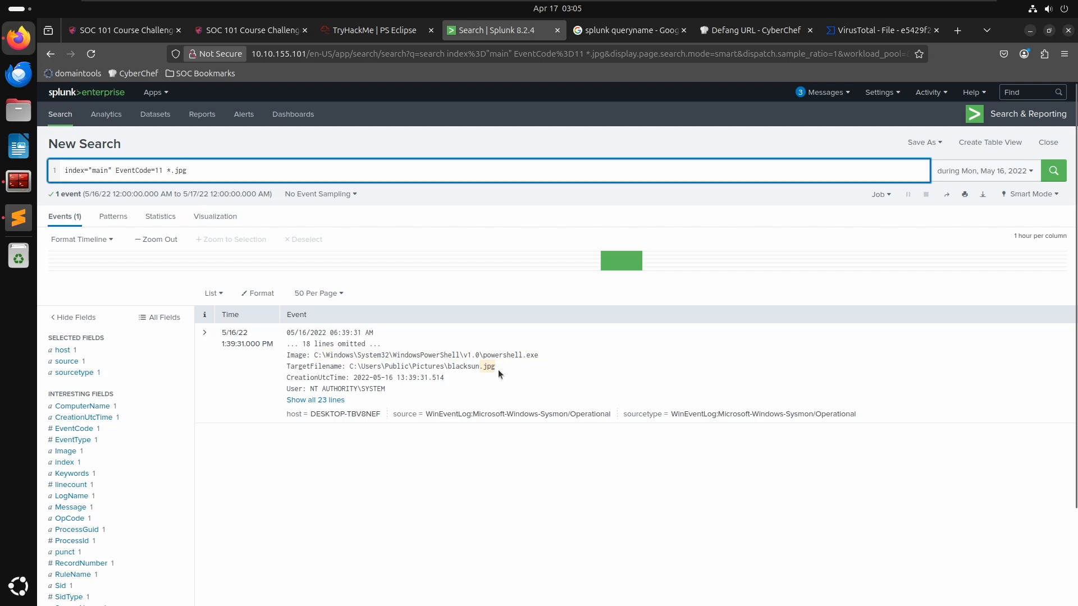
- Copy the blacksun.jpg file path from the event and submit it as the wallpaper image answer
left_click_drag(495, 368, 348, 365)
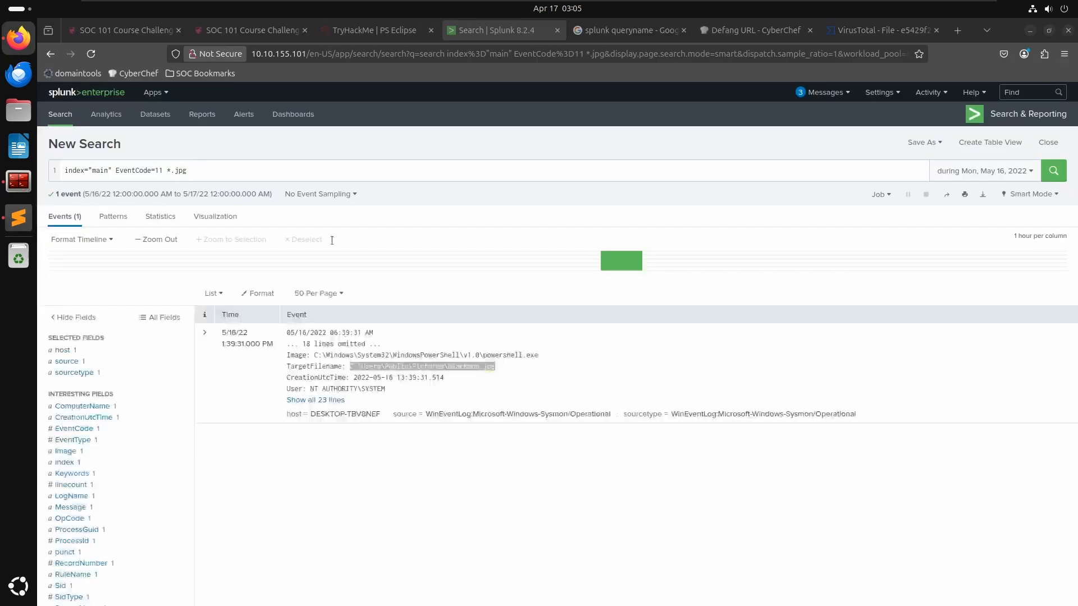
left_click(362, 30)
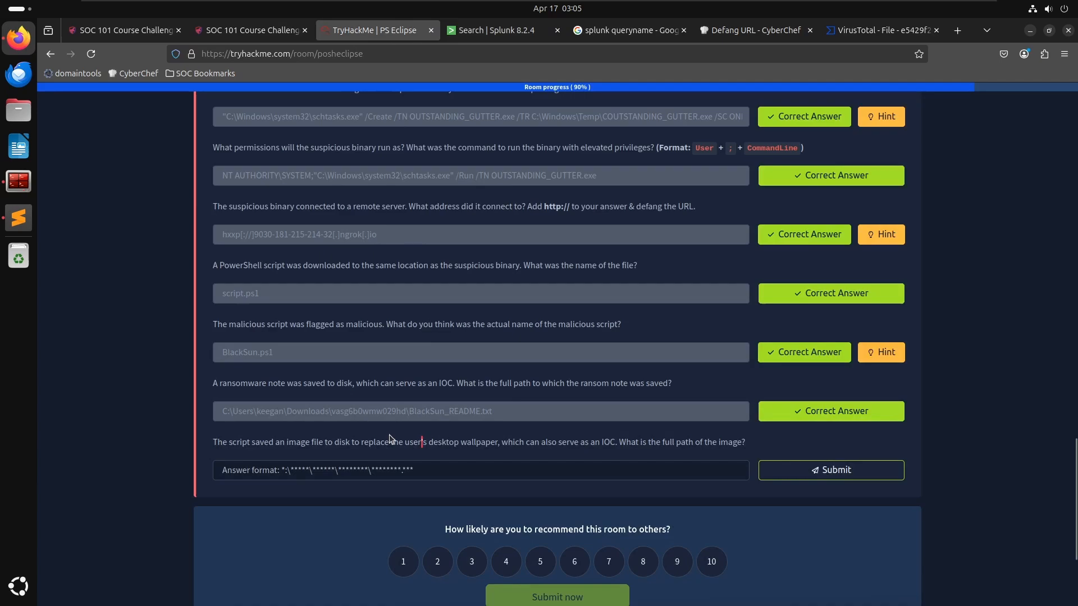
left_click(396, 470)
key("ctrl+v")
key("Return")
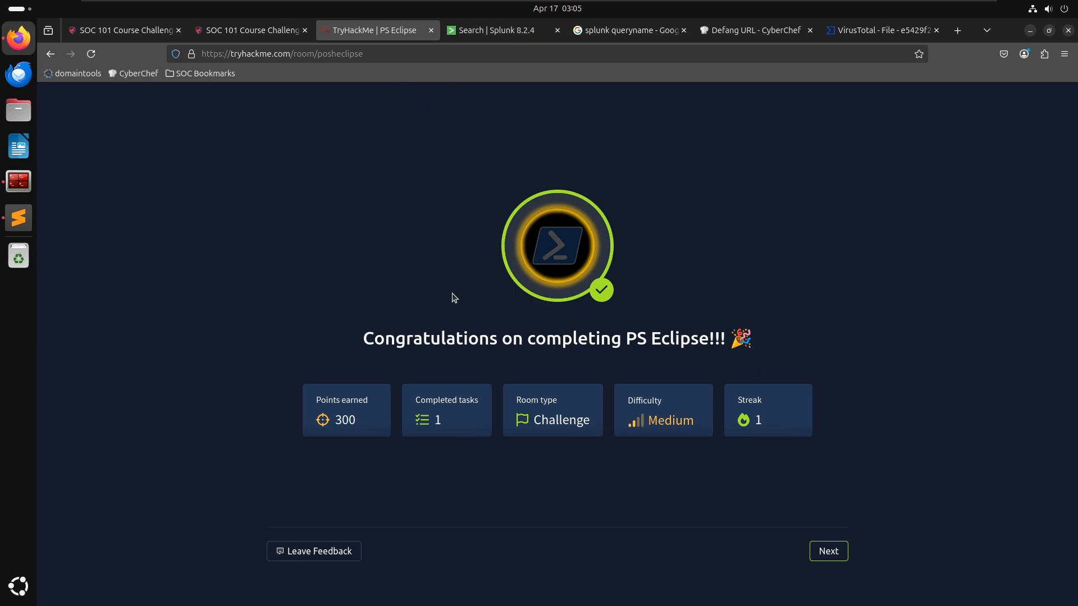
- Open the search's date range settings and close them without changes
left_click(494, 34)
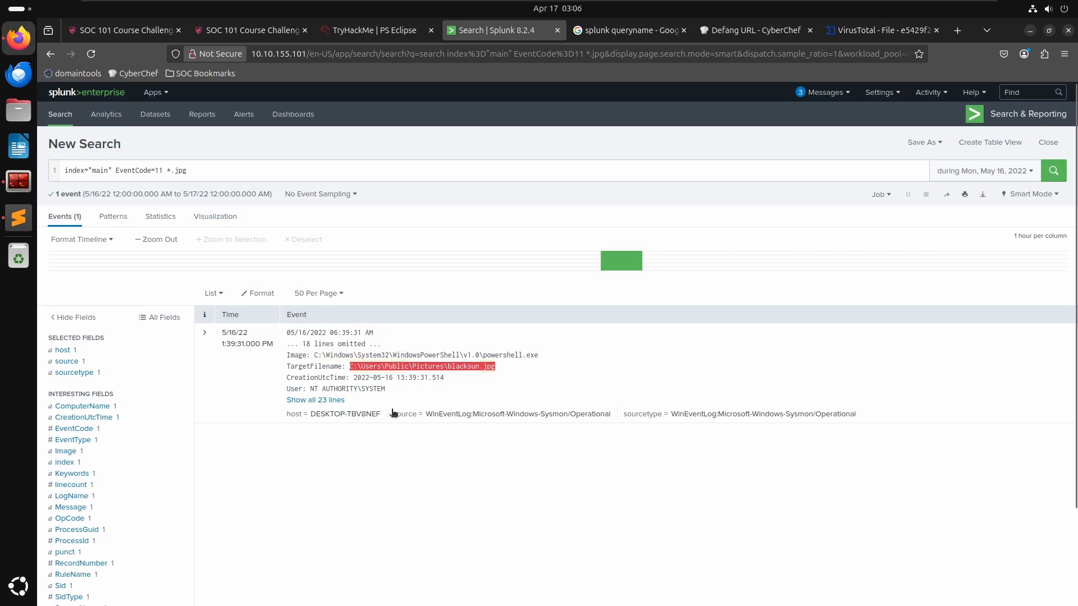
left_click(1010, 172)
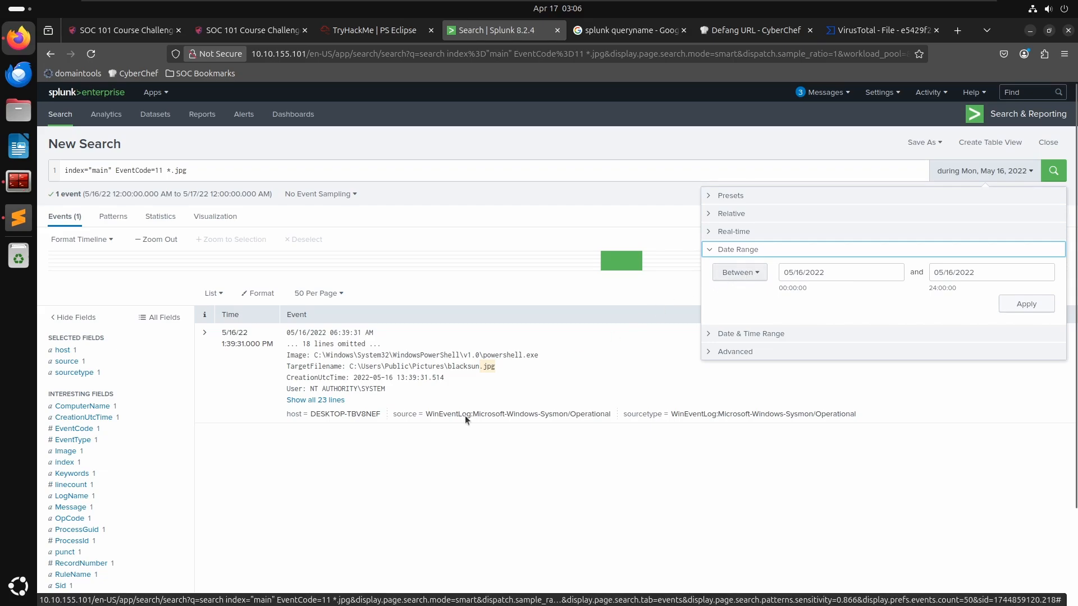
left_click(347, 424)
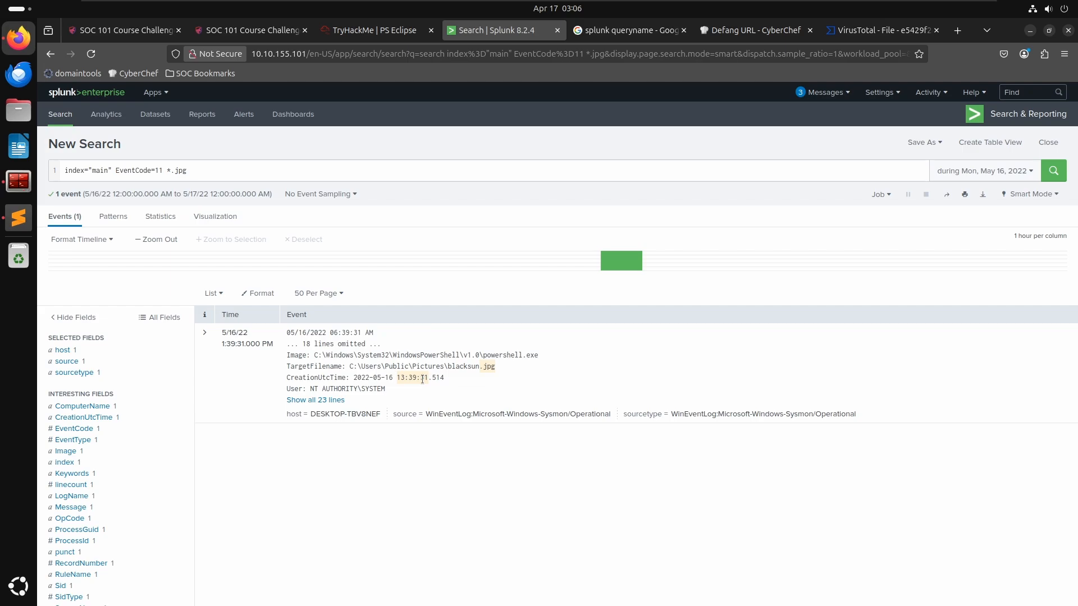
- Add a new separator block in the notes and paste the EventCode=11 *.jpg query under it
left_click(342, 168)
key("ctrl+a")
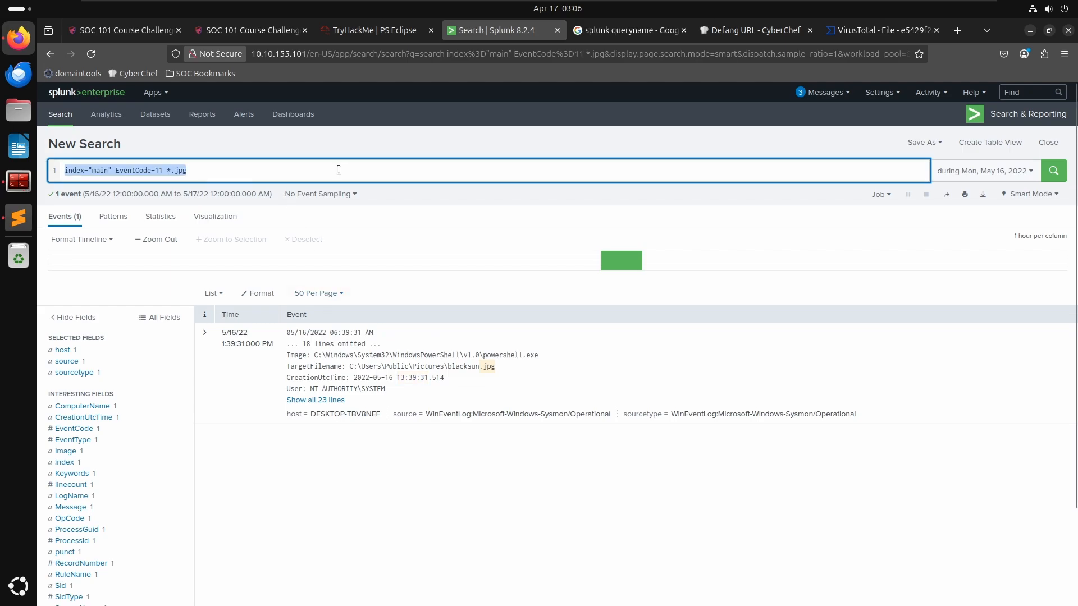
key("alt+Tab")
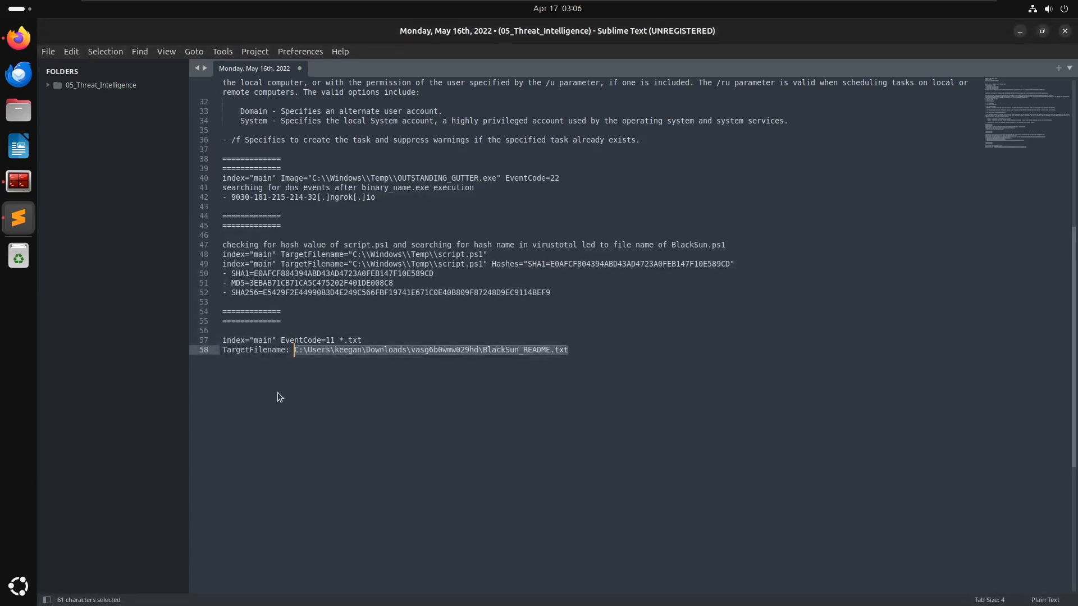
key("Right")
key("Return")
key("Return")
key("Return")
key("Return")
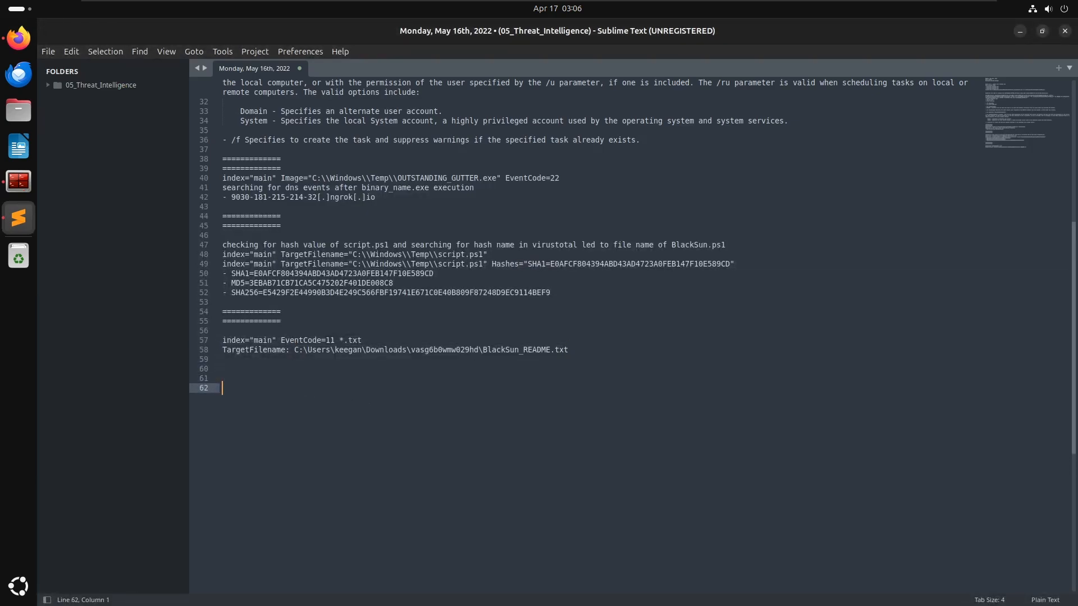
type("==============")
key("Return")
type("===============")
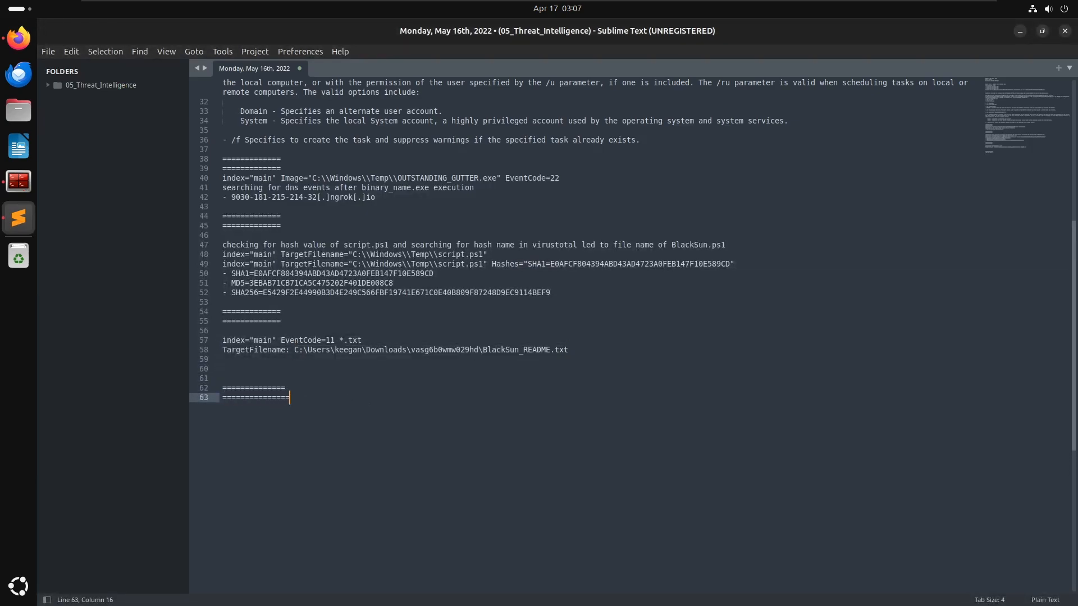
key("Return")
key("ctrl+v")
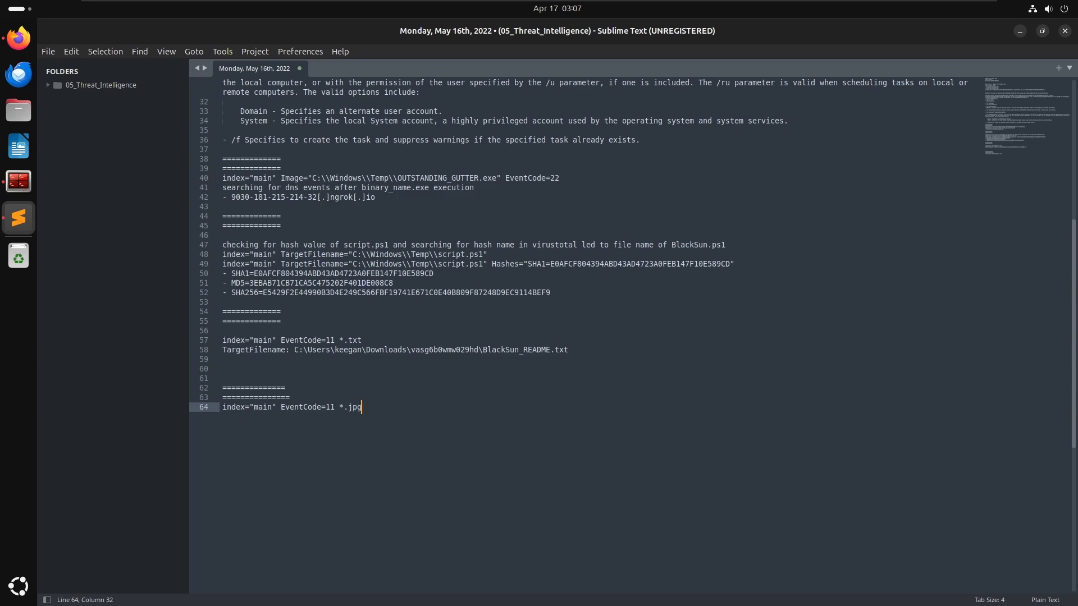
key("Return")
- Copy the blacksun.jpg TargetFilename line from the event into the notes below the query
key("alt+Tab")
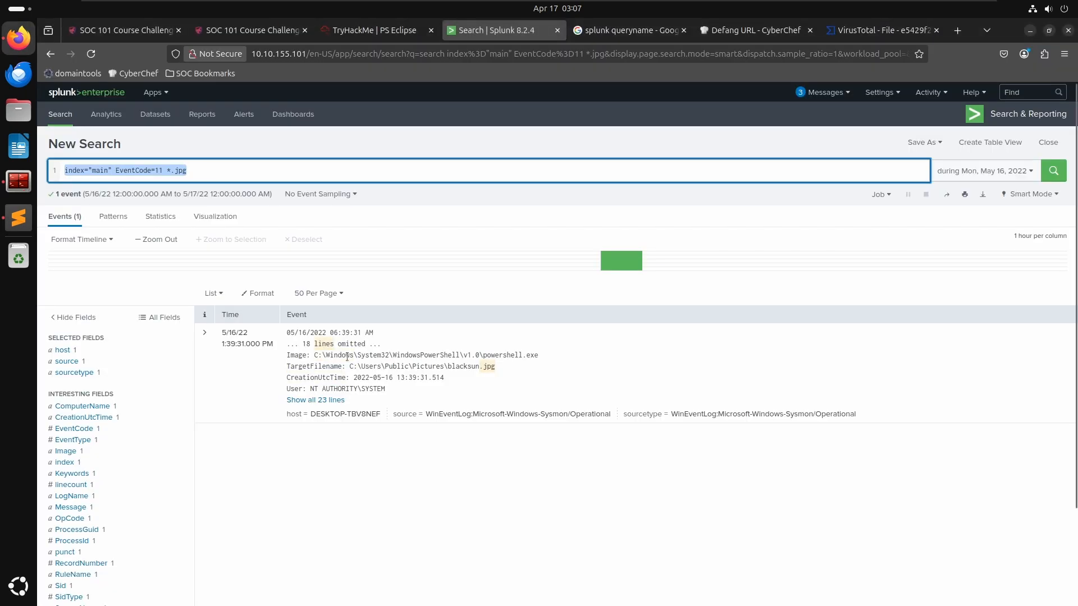
left_click_drag(509, 367, 287, 368)
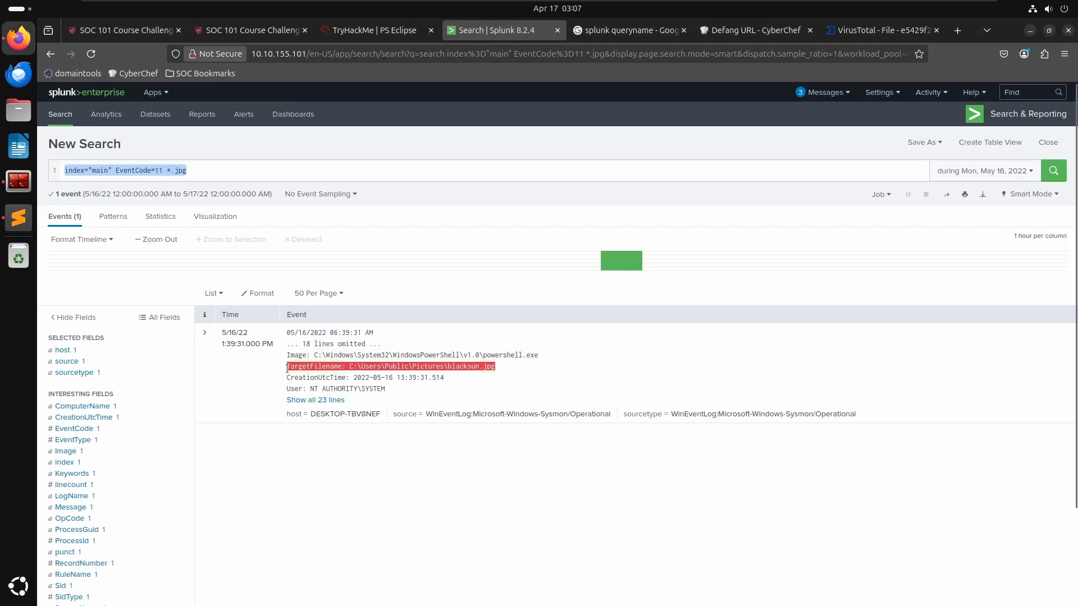
key("ctrl+c")
key("alt+Tab")
key("ctrl+v")
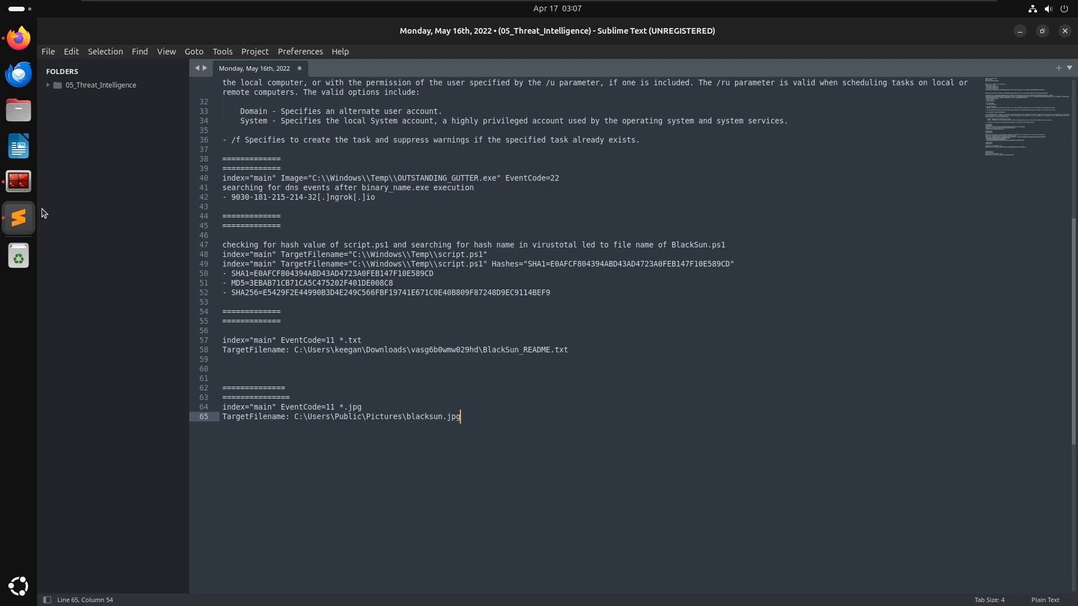
left_click(20, 42)
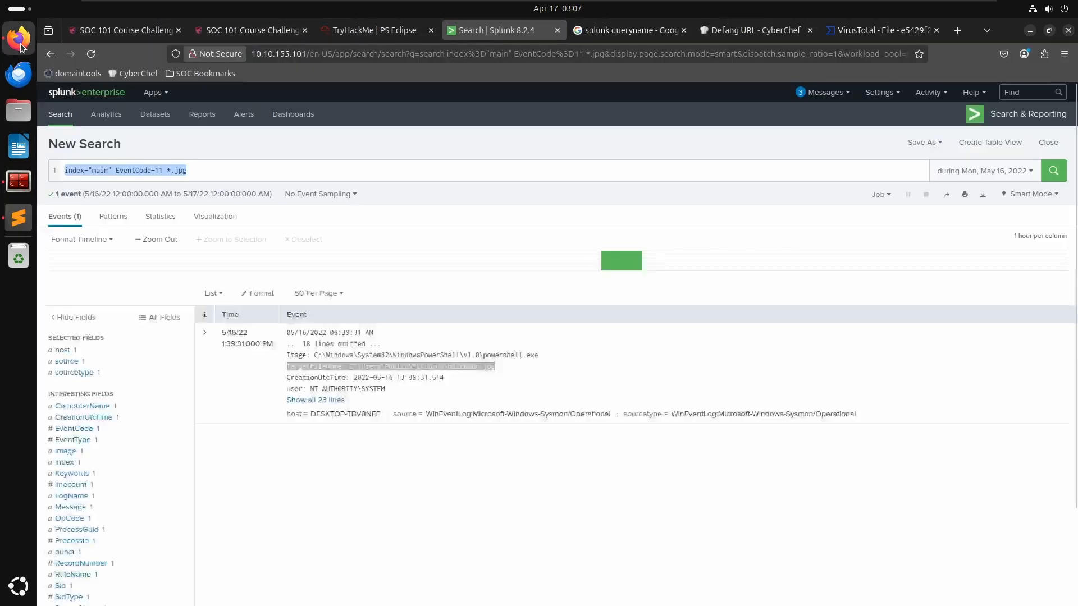